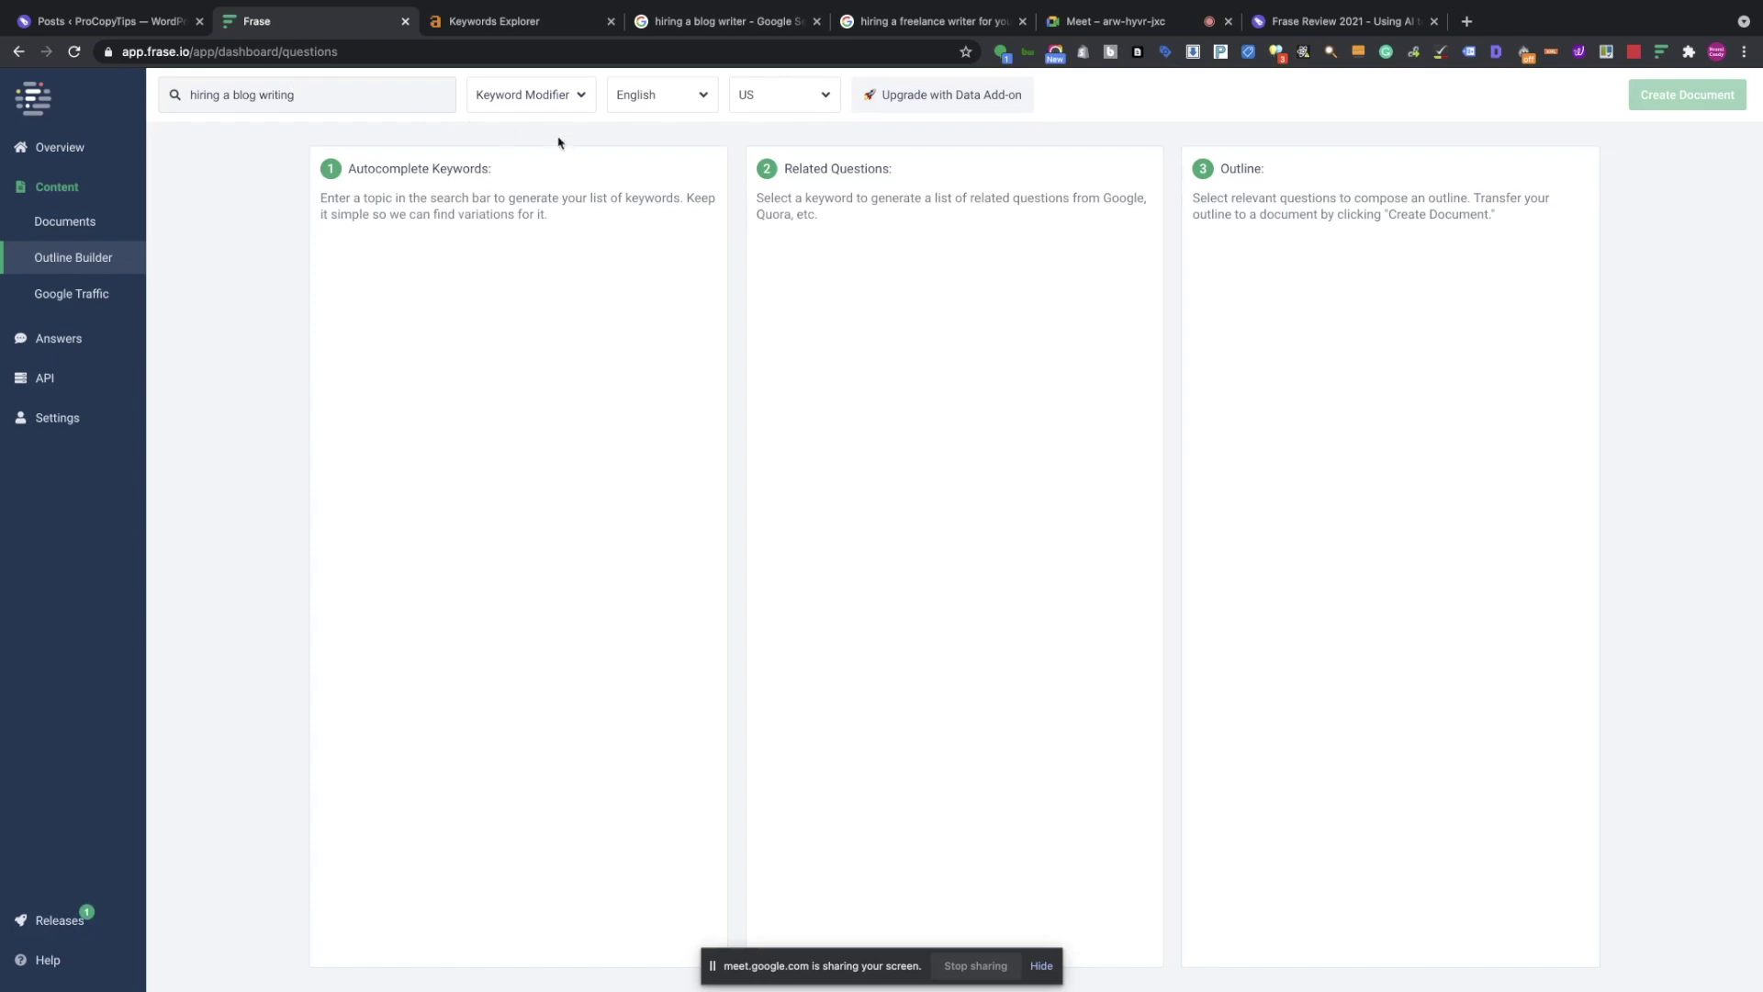
Look through the available keyword modifiers, including the question, commercial and informational groups.
{"action": "left_click", "coordinate": [579, 98]}
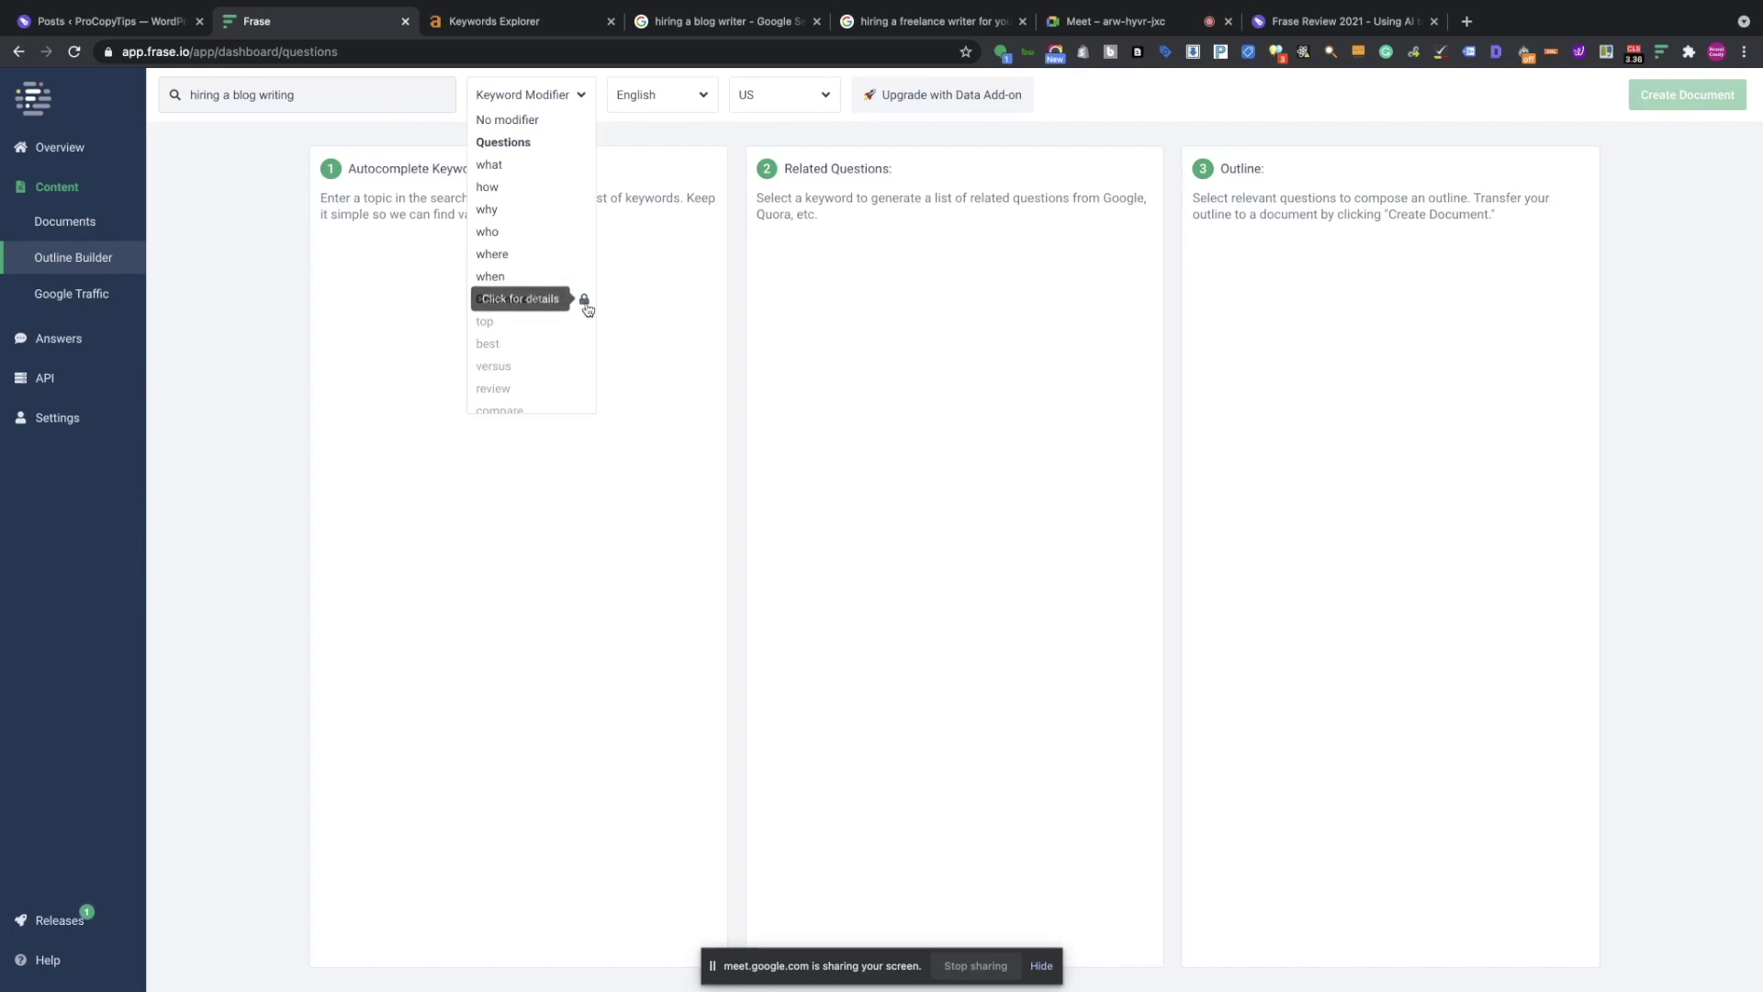
{"action": "scroll", "coordinate": [587, 310], "scroll_direction": "down", "scroll_amount": 3}
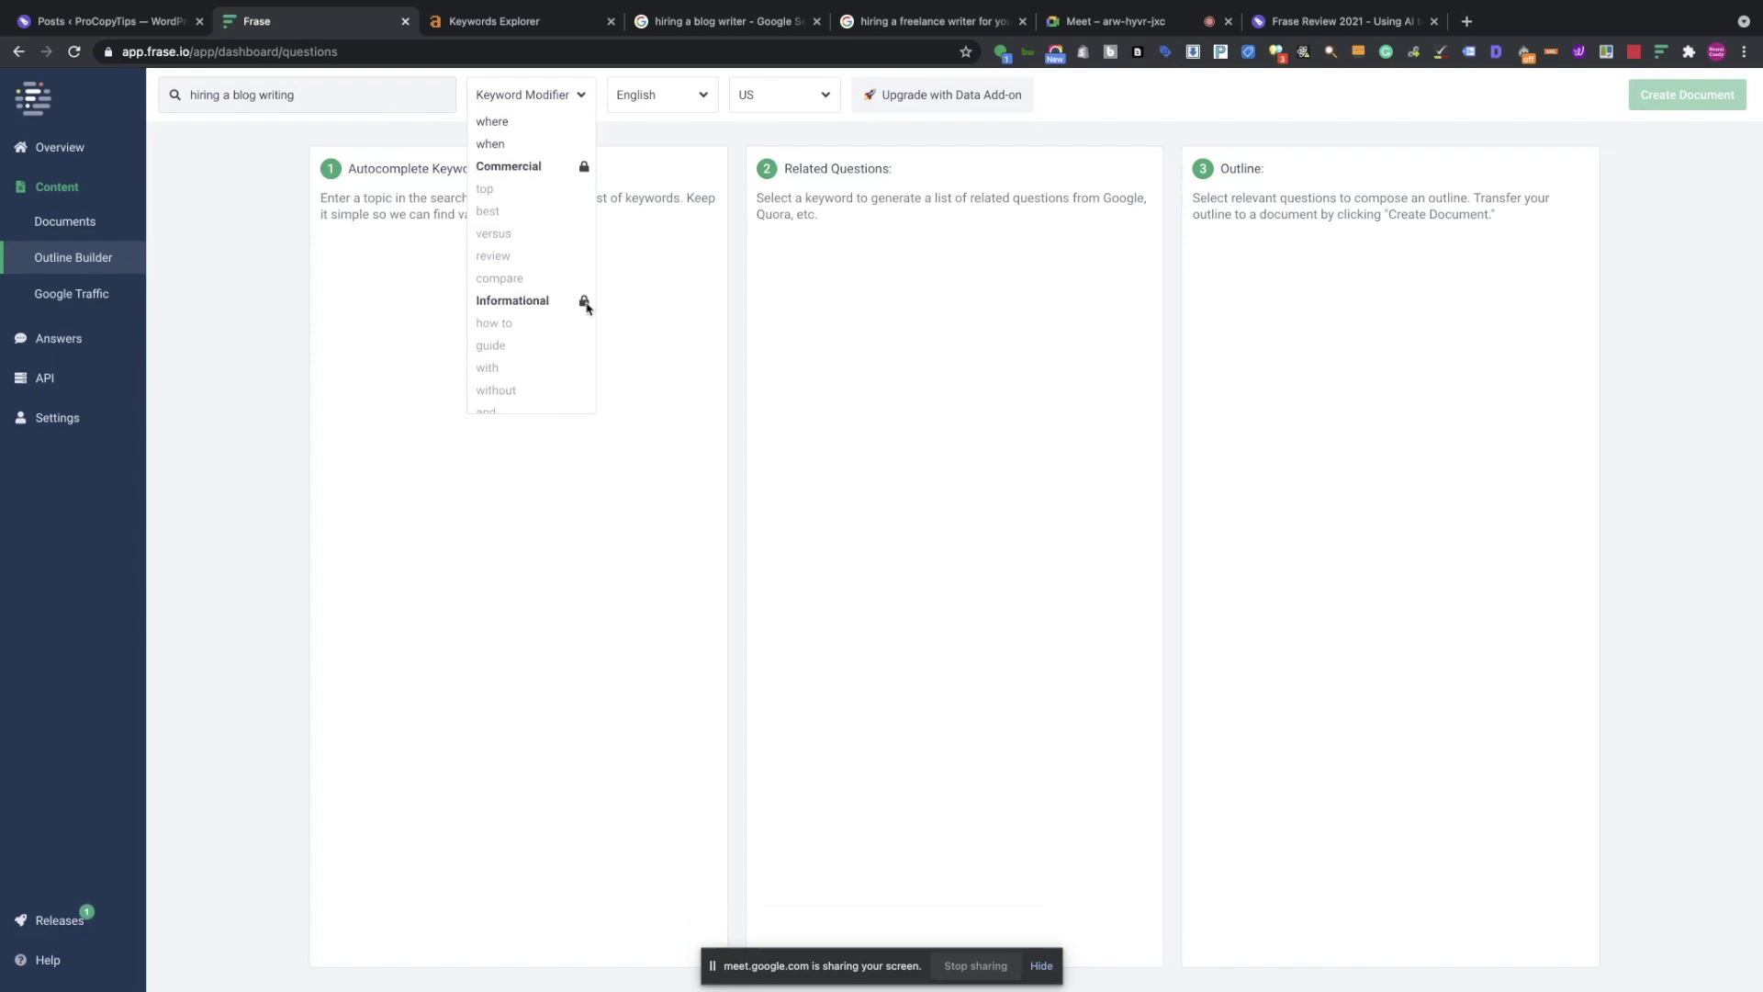
{"action": "scroll", "coordinate": [551, 275], "scroll_direction": "up", "scroll_amount": 3}
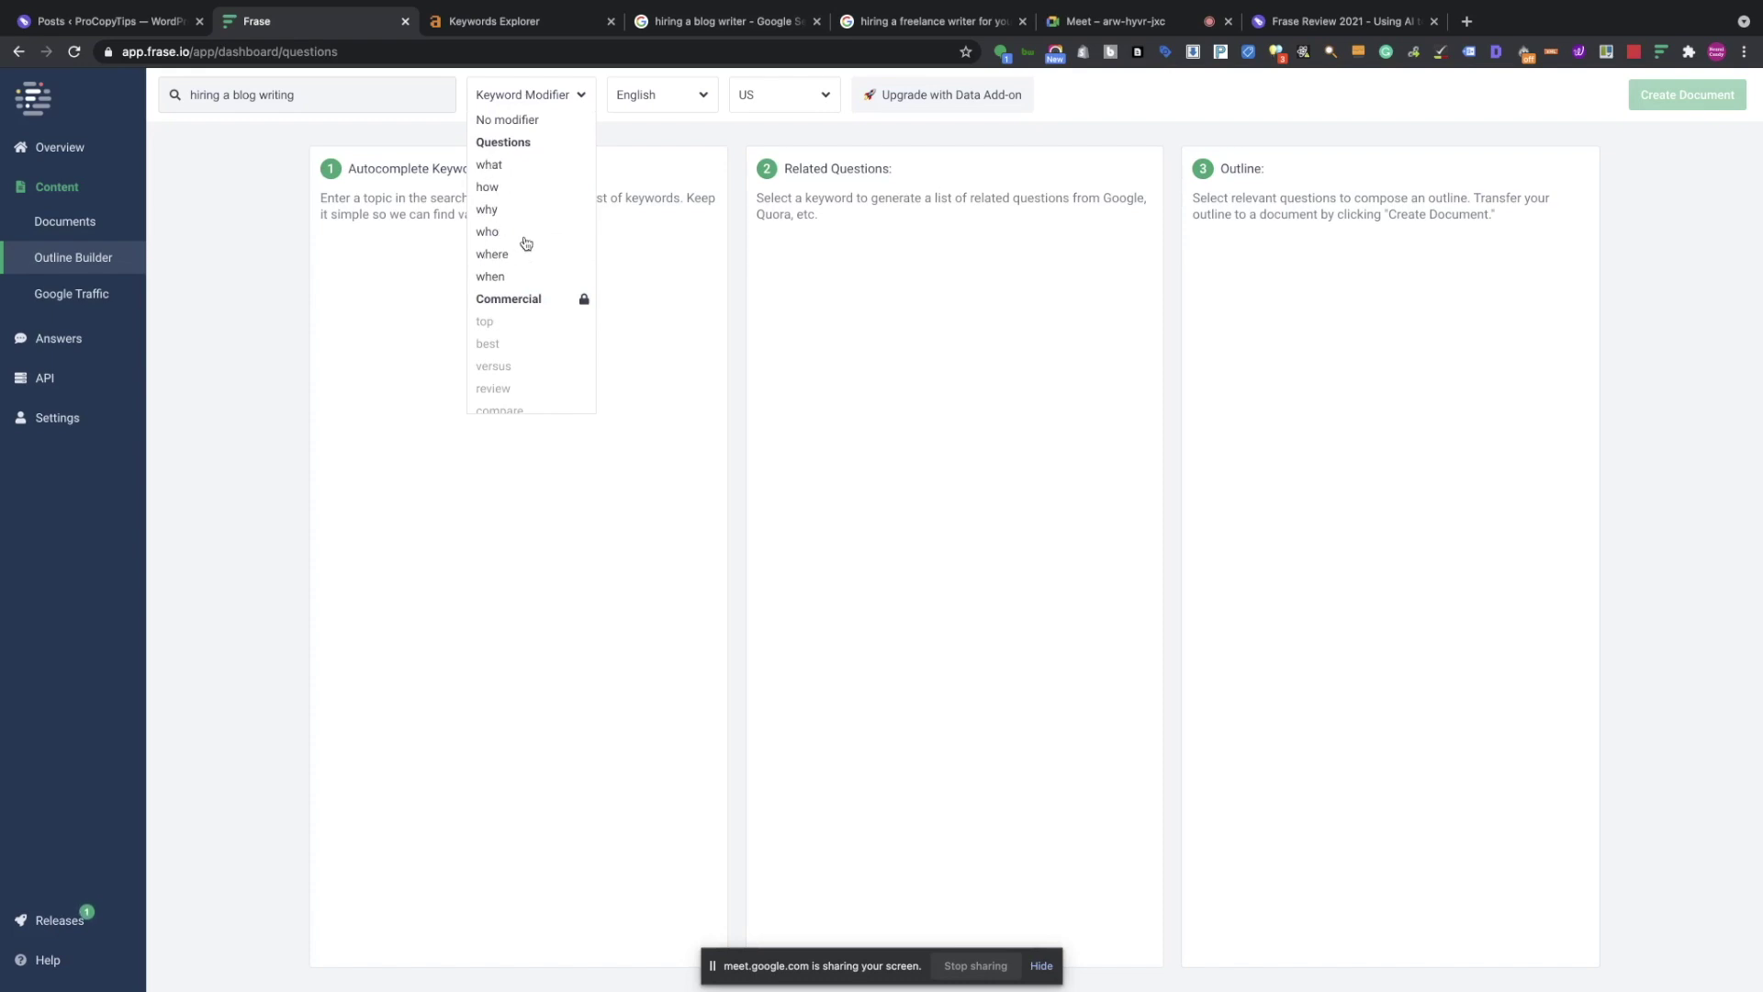
{"action": "scroll", "coordinate": [551, 248], "scroll_direction": "down", "scroll_amount": 3}
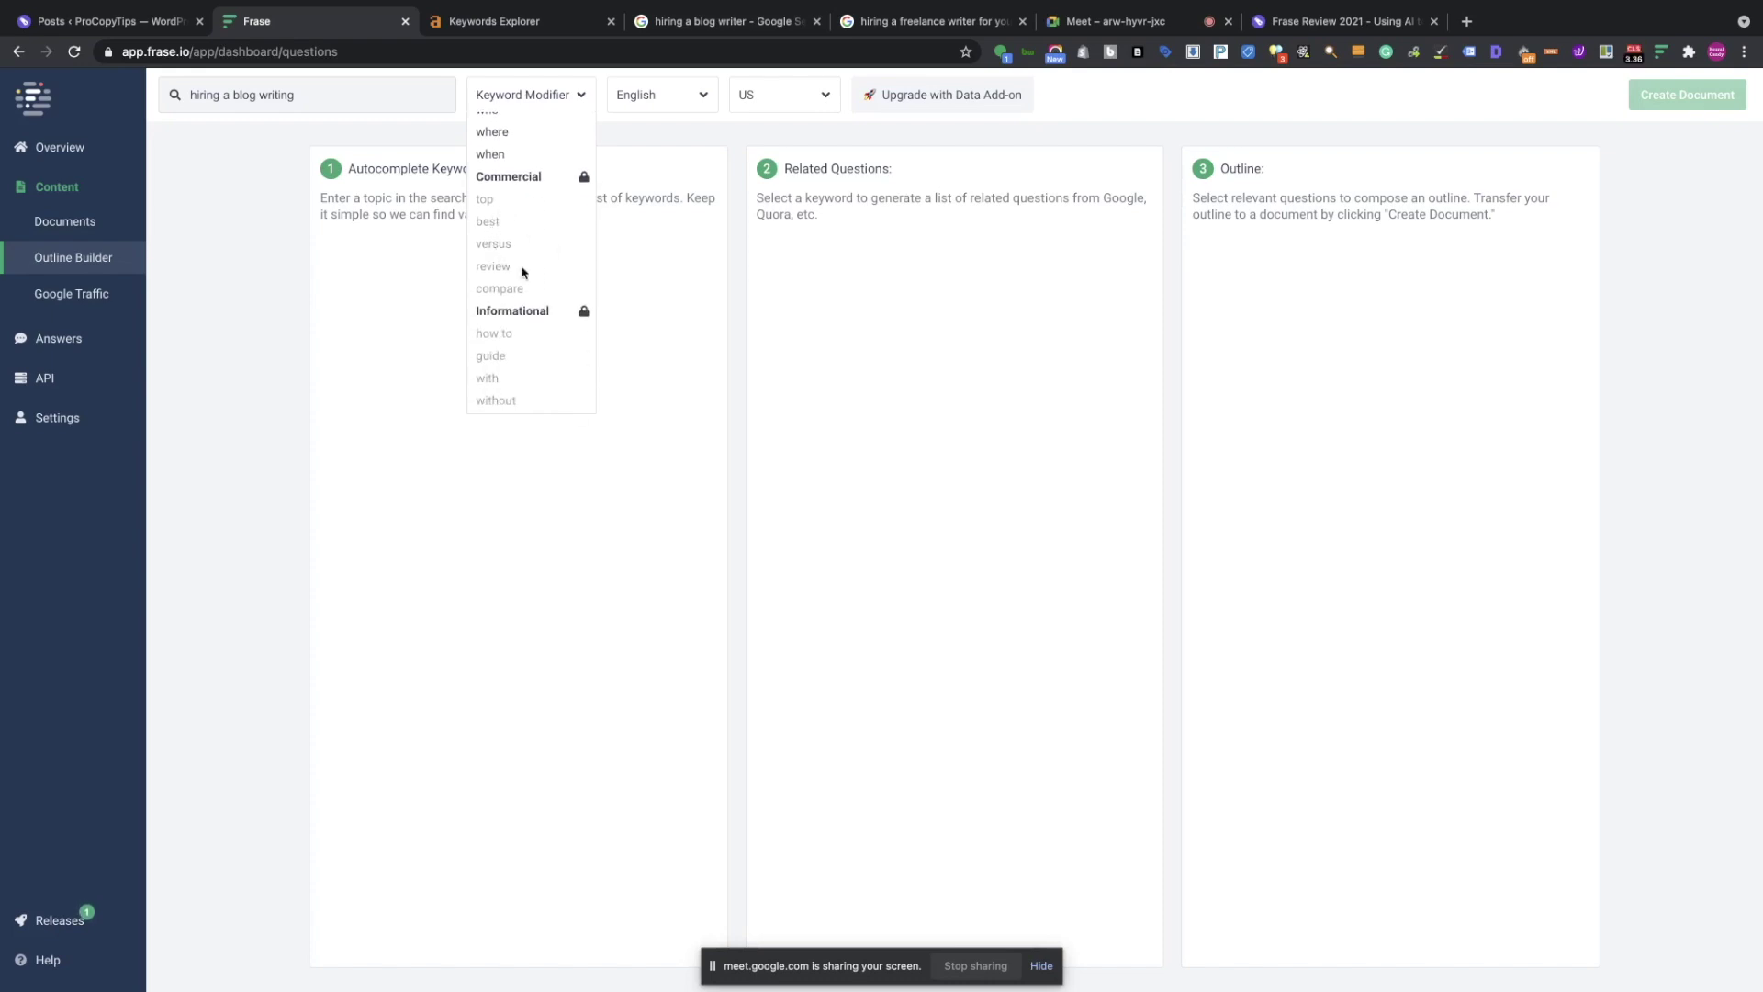
{"action": "scroll", "coordinate": [537, 328], "scroll_direction": "up", "scroll_amount": 3}
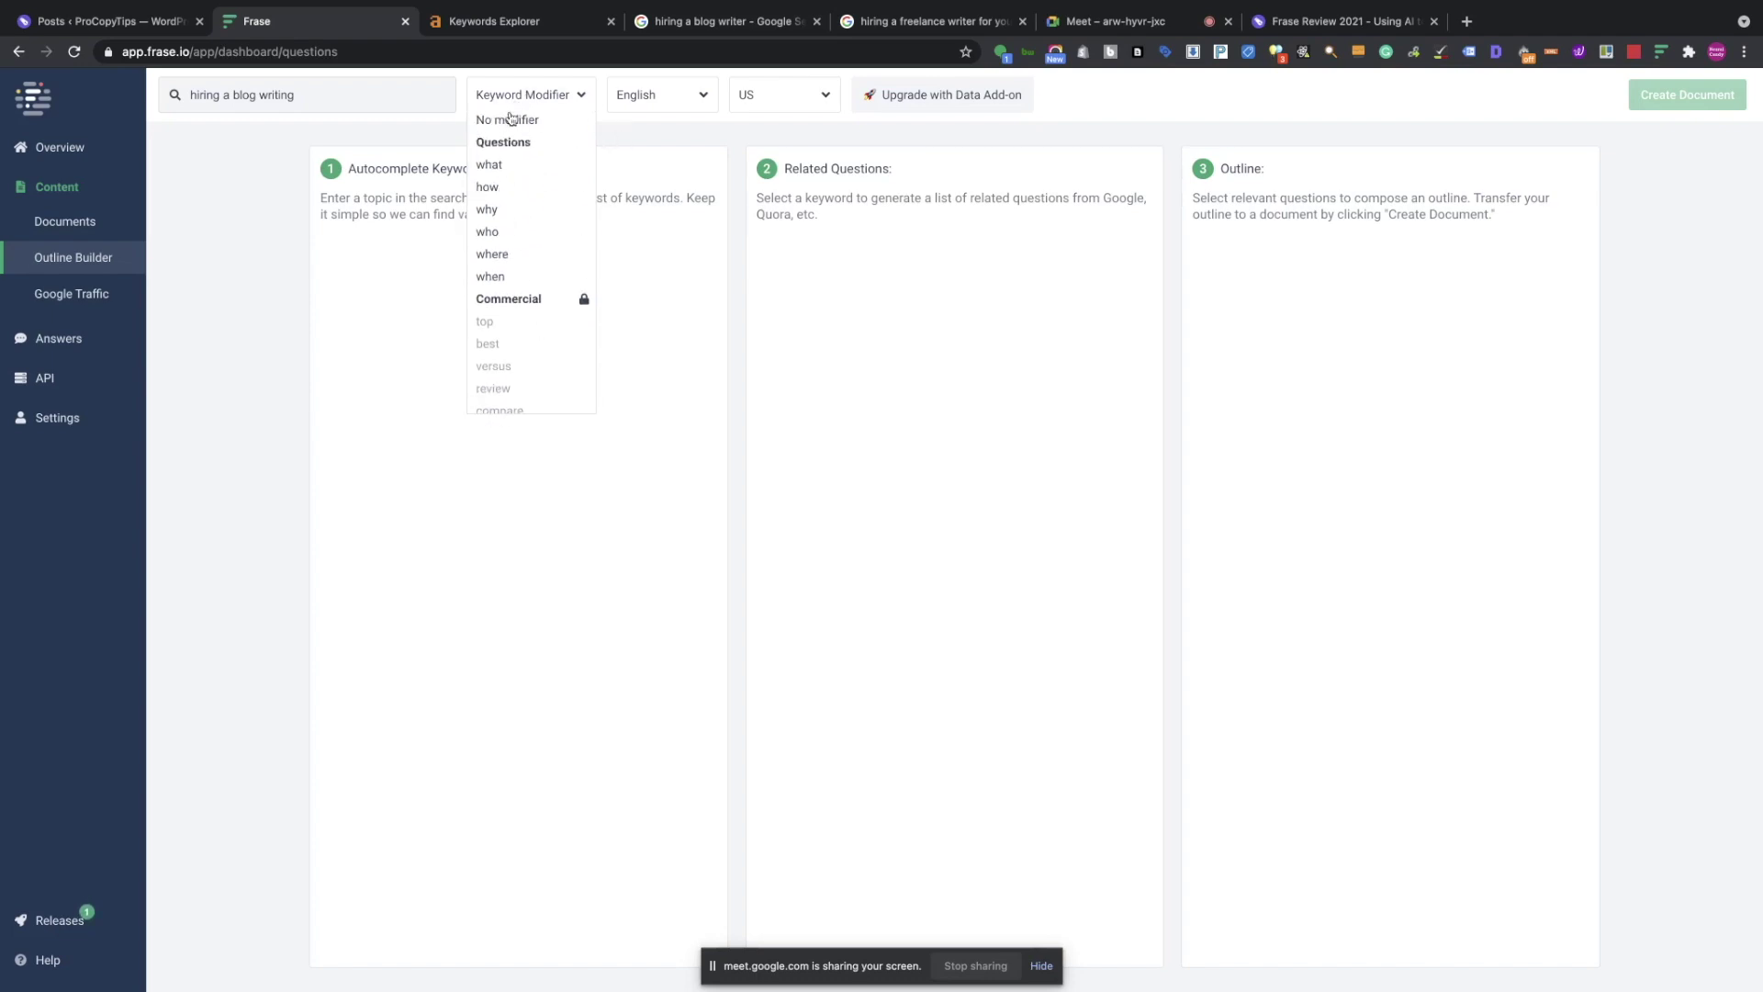
{"action": "left_click", "coordinate": [581, 95]}
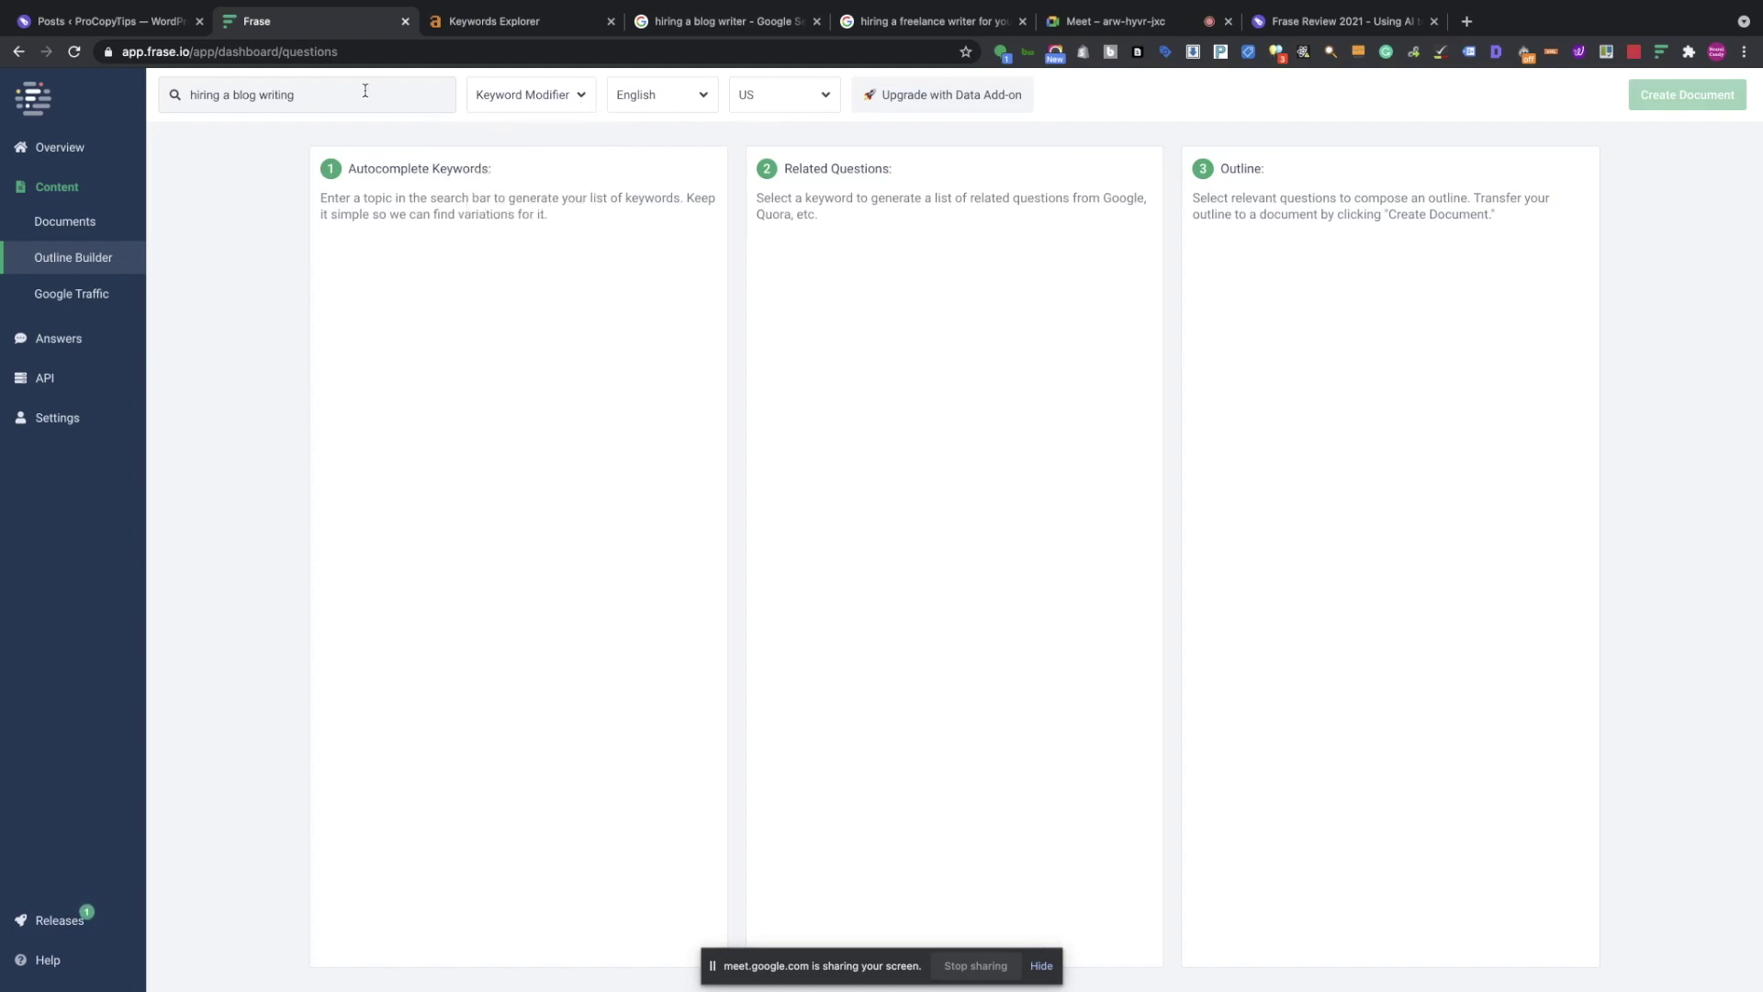
Generate keywords and related questions for the topic "hiring a blog writing" and look through the related questions.
{"action": "left_click", "coordinate": [414, 90]}
{"action": "key", "text": "Return"}
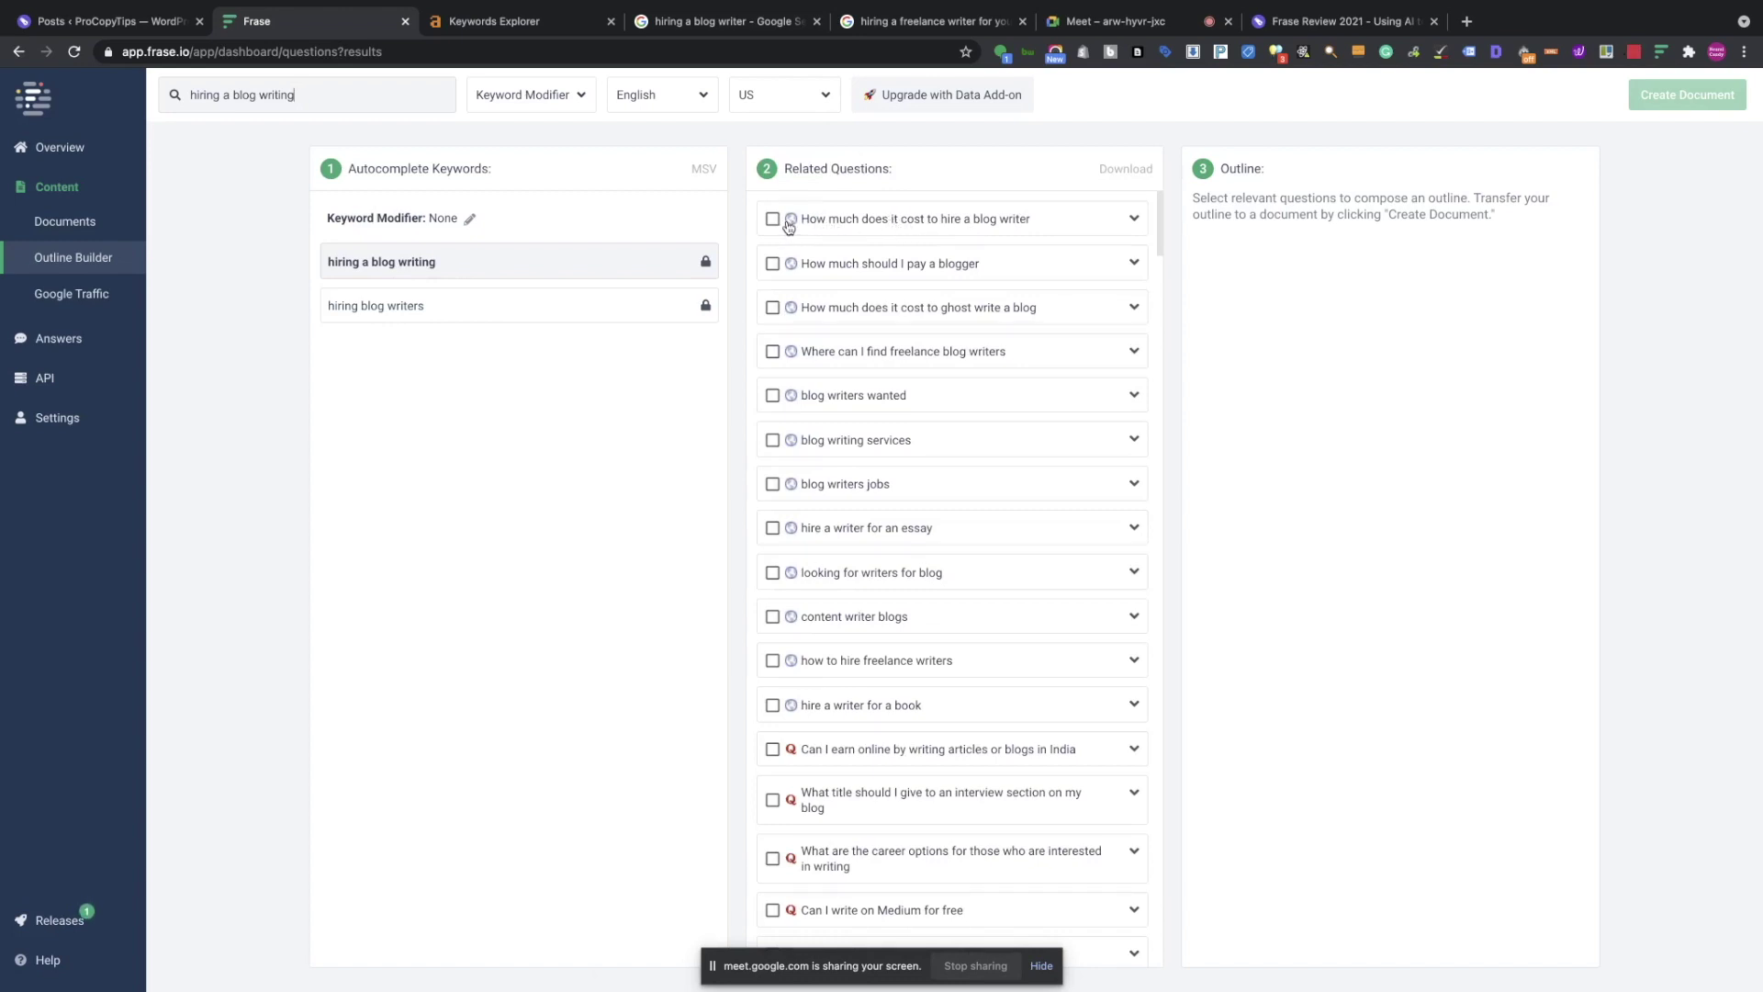
{"action": "scroll", "coordinate": [1061, 360], "scroll_direction": "down", "scroll_amount": 1}
{"action": "scroll", "coordinate": [1061, 363], "scroll_direction": "up", "scroll_amount": 1}
{"action": "scroll", "coordinate": [865, 228], "scroll_direction": "down", "scroll_amount": 10}
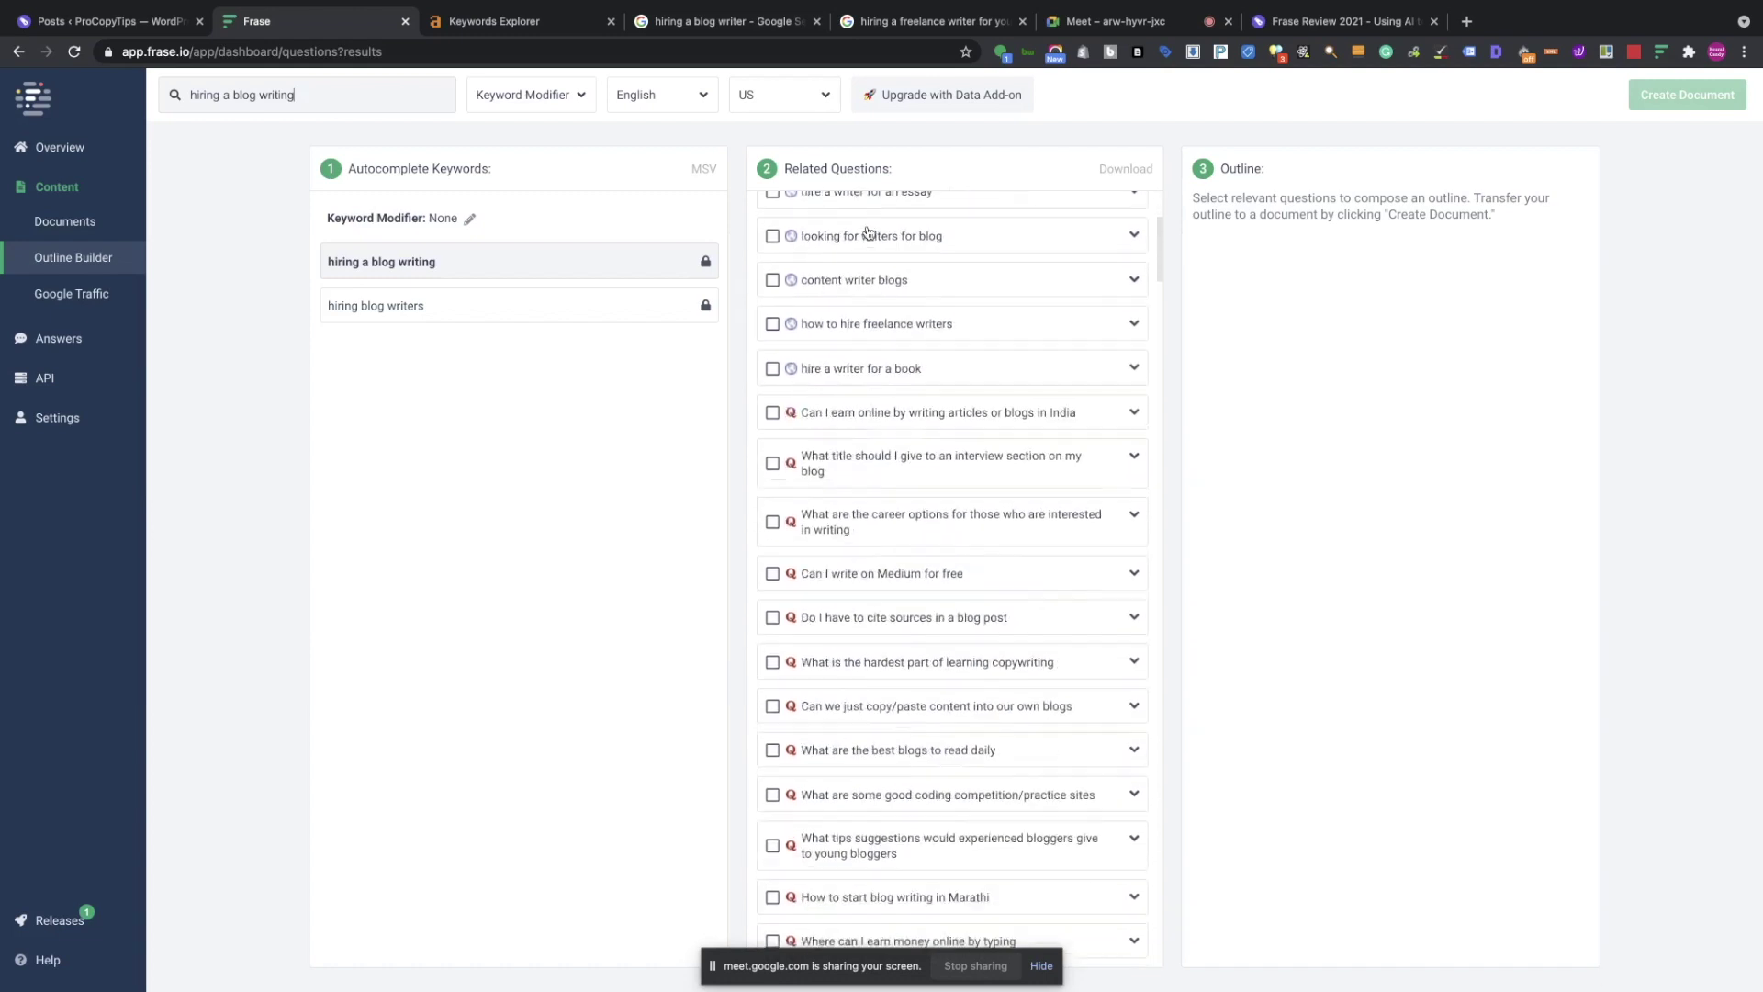
{"action": "scroll", "coordinate": [829, 278], "scroll_direction": "down", "scroll_amount": 20}
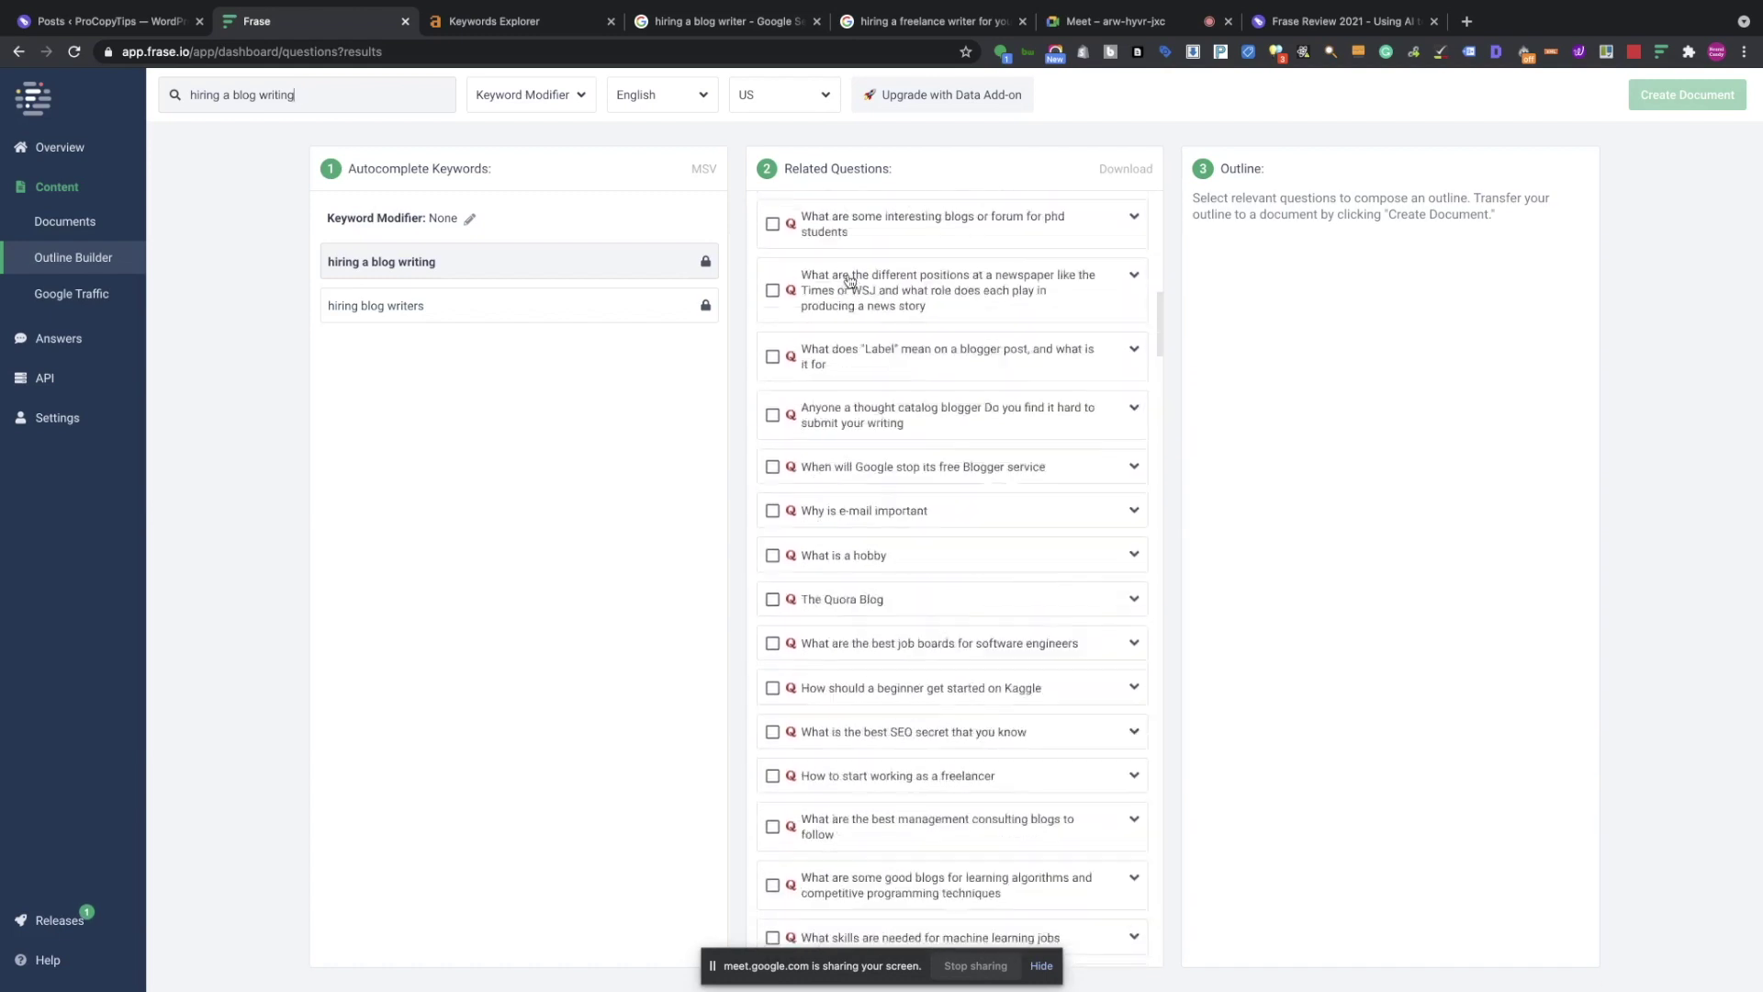
{"action": "scroll", "coordinate": [849, 281], "scroll_direction": "down", "scroll_amount": 20}
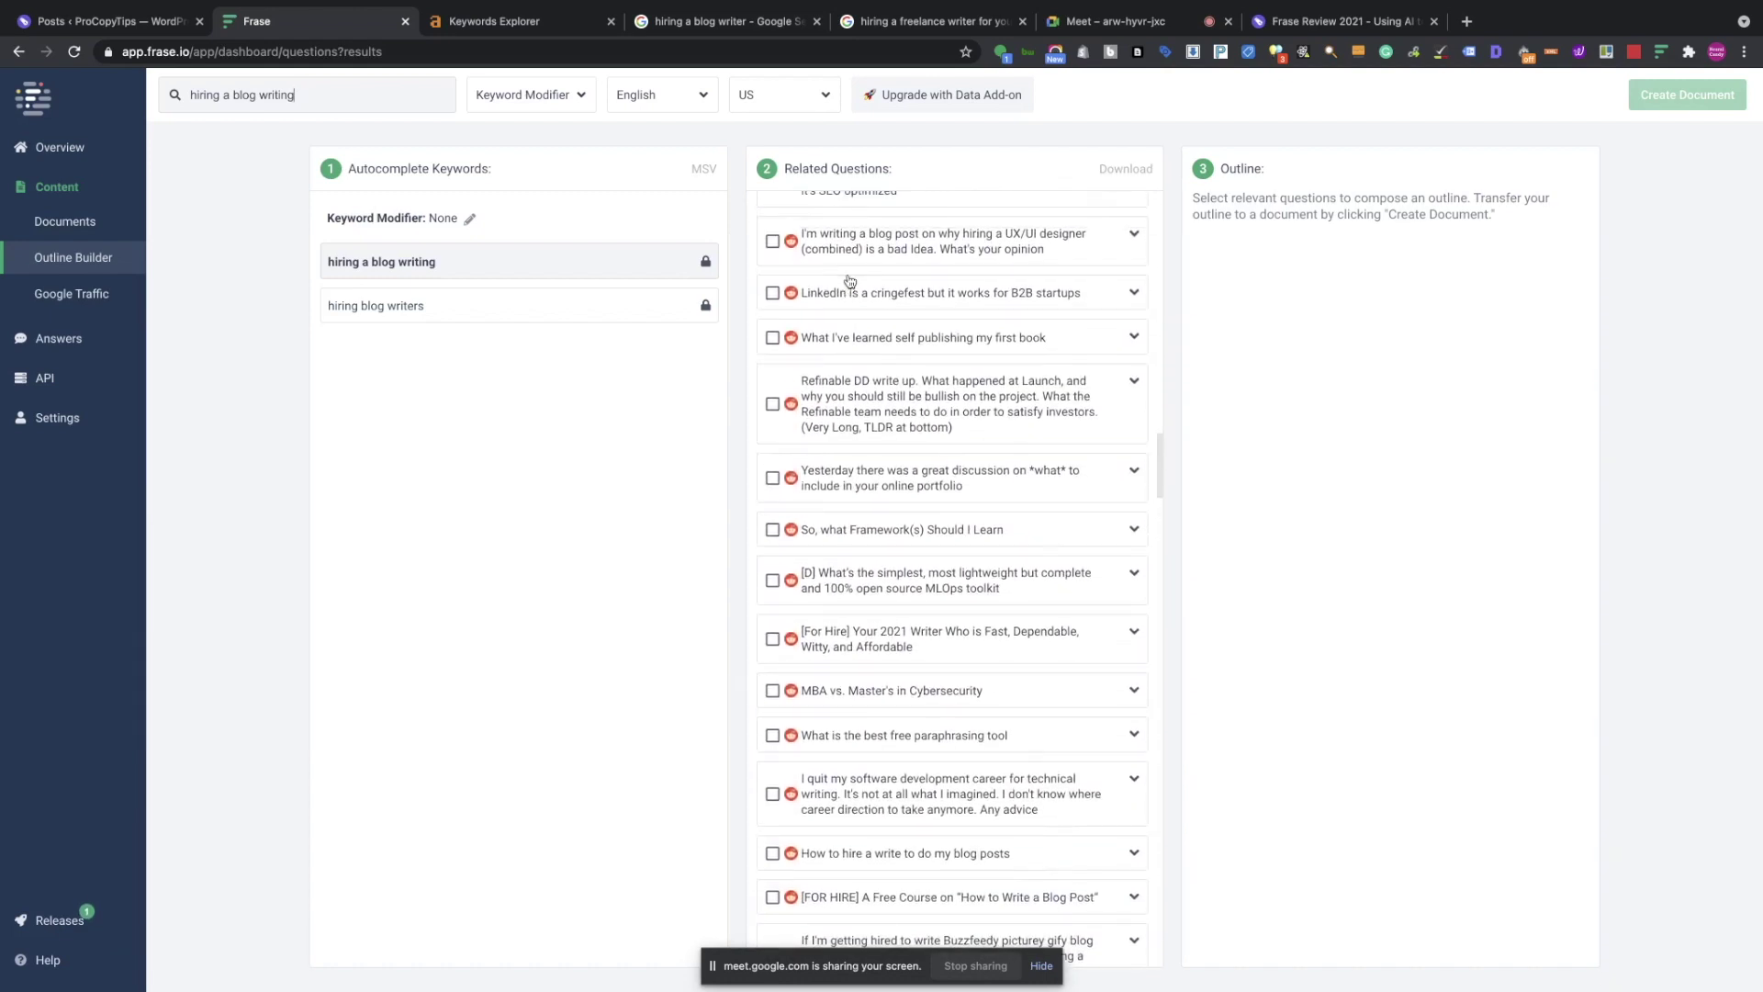
{"action": "scroll", "coordinate": [875, 302], "scroll_direction": "up", "scroll_amount": 20}
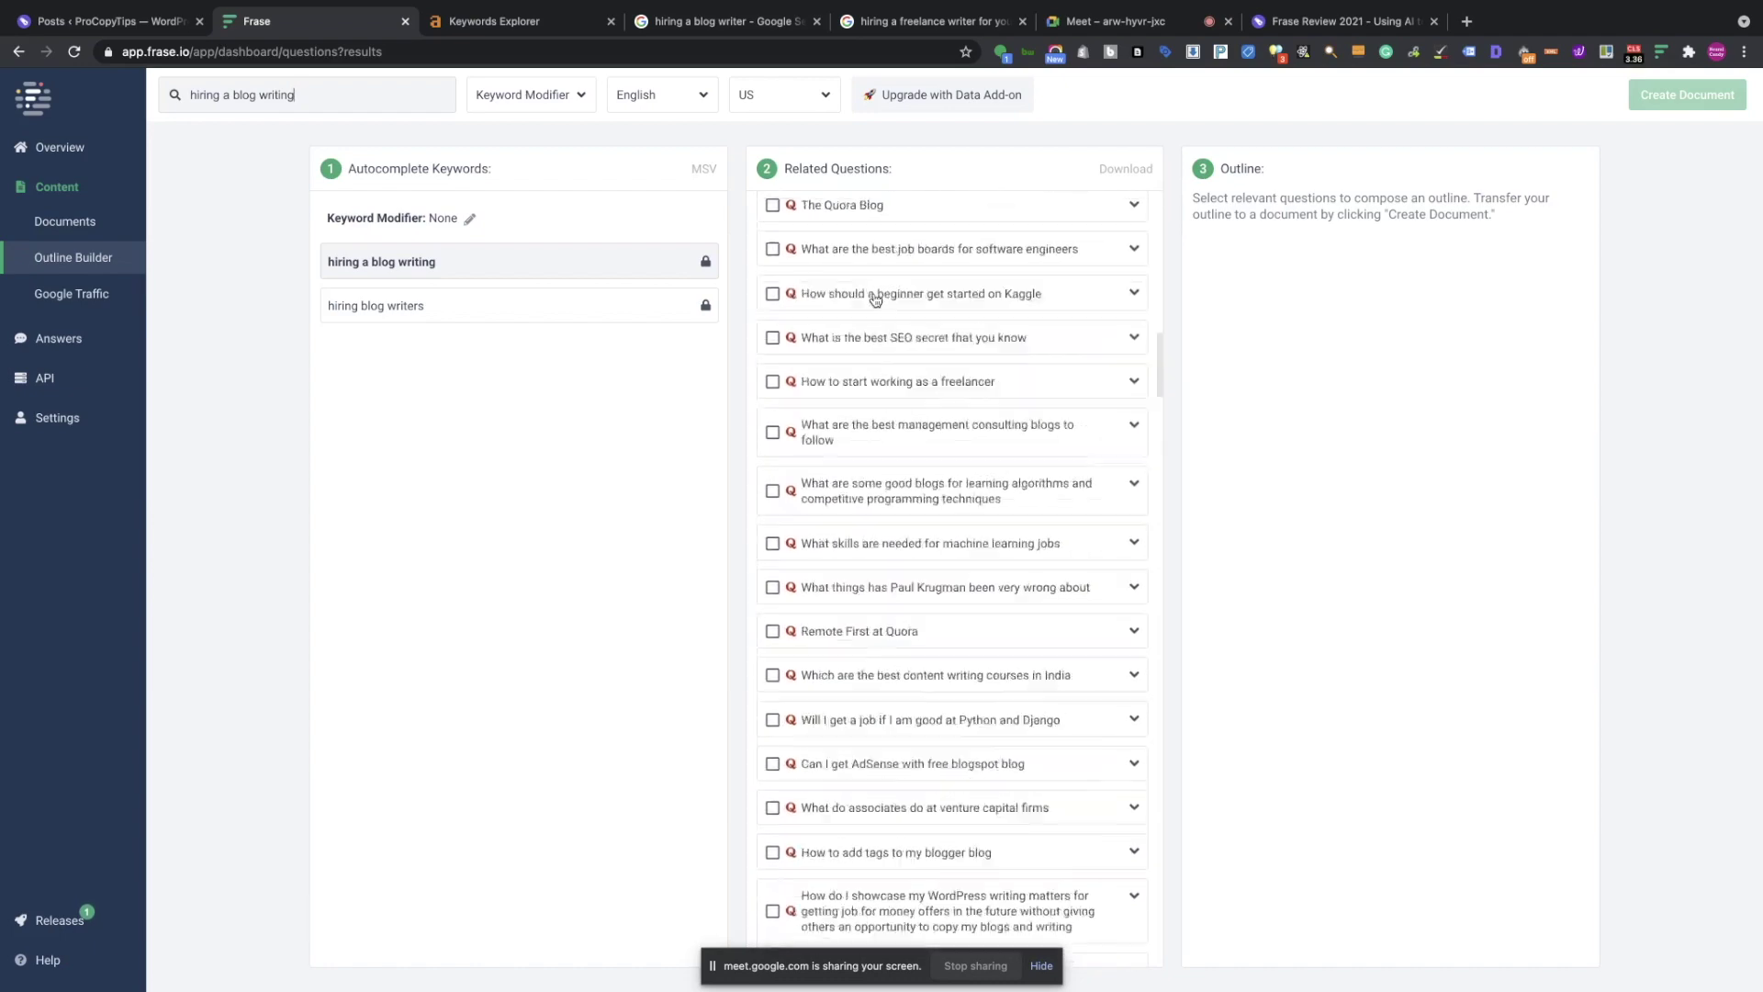
{"action": "scroll", "coordinate": [875, 301], "scroll_direction": "up", "scroll_amount": 5}
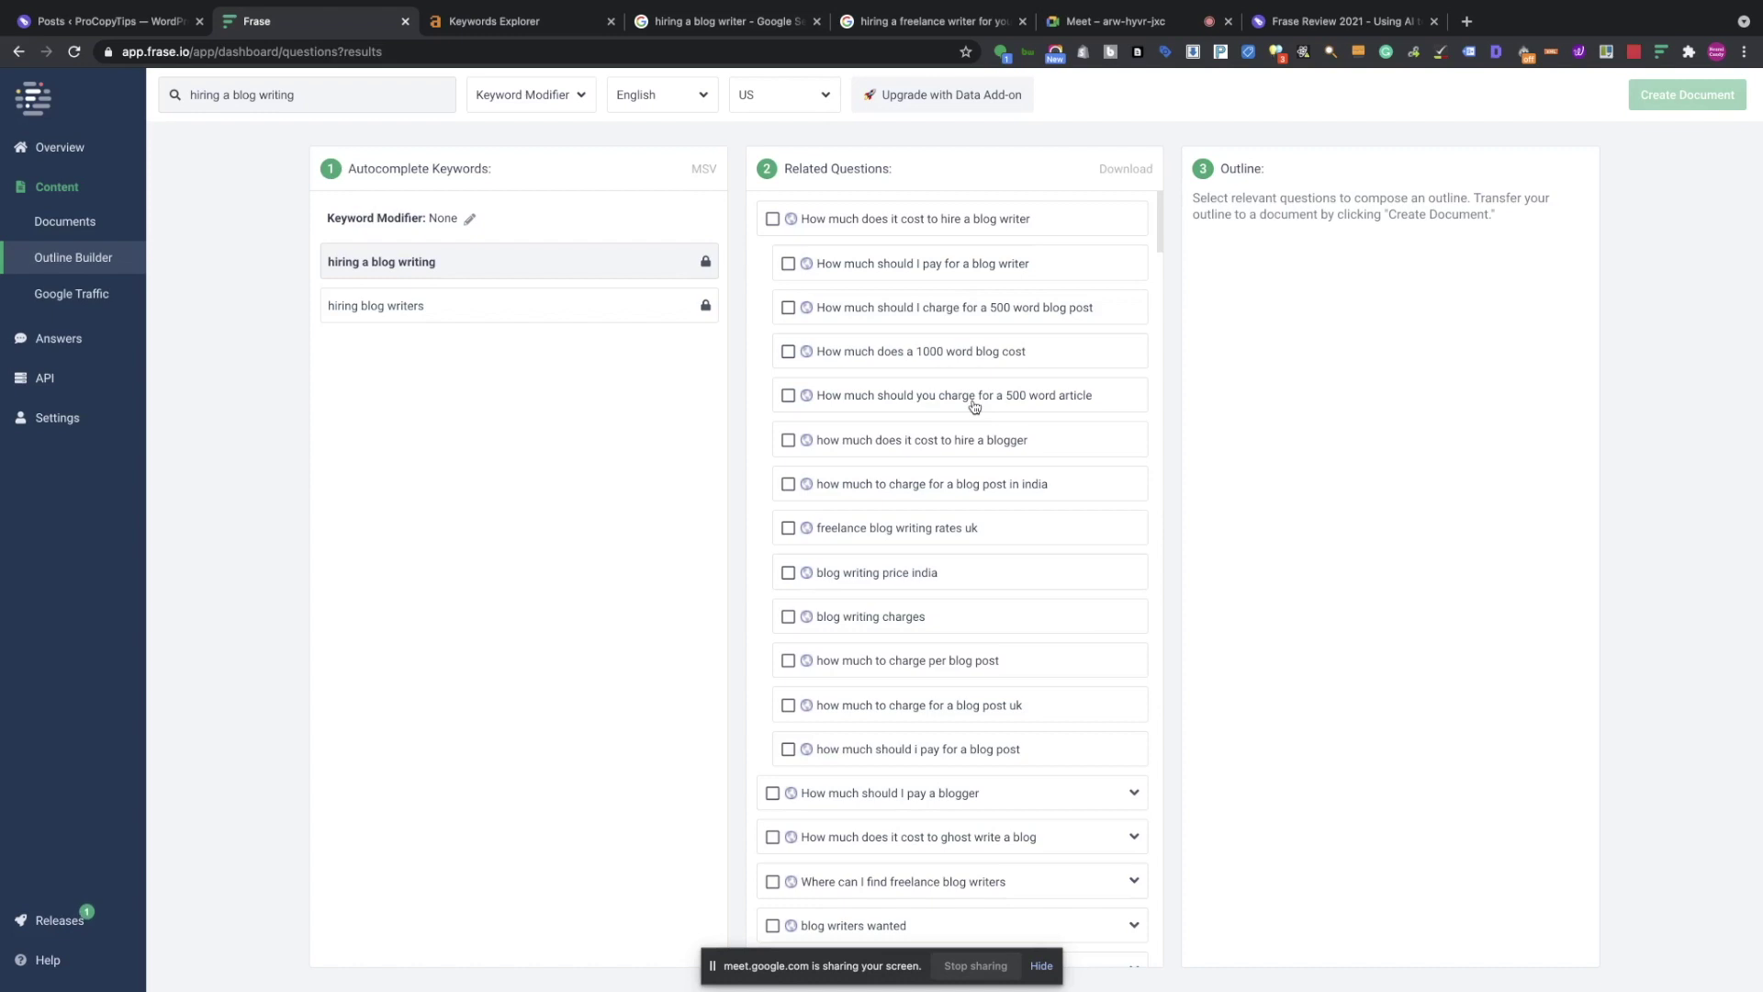
Add the question "How much should I pay for a blog writer" to the outline and expand its sub-questions.
{"action": "left_click", "coordinate": [787, 266]}
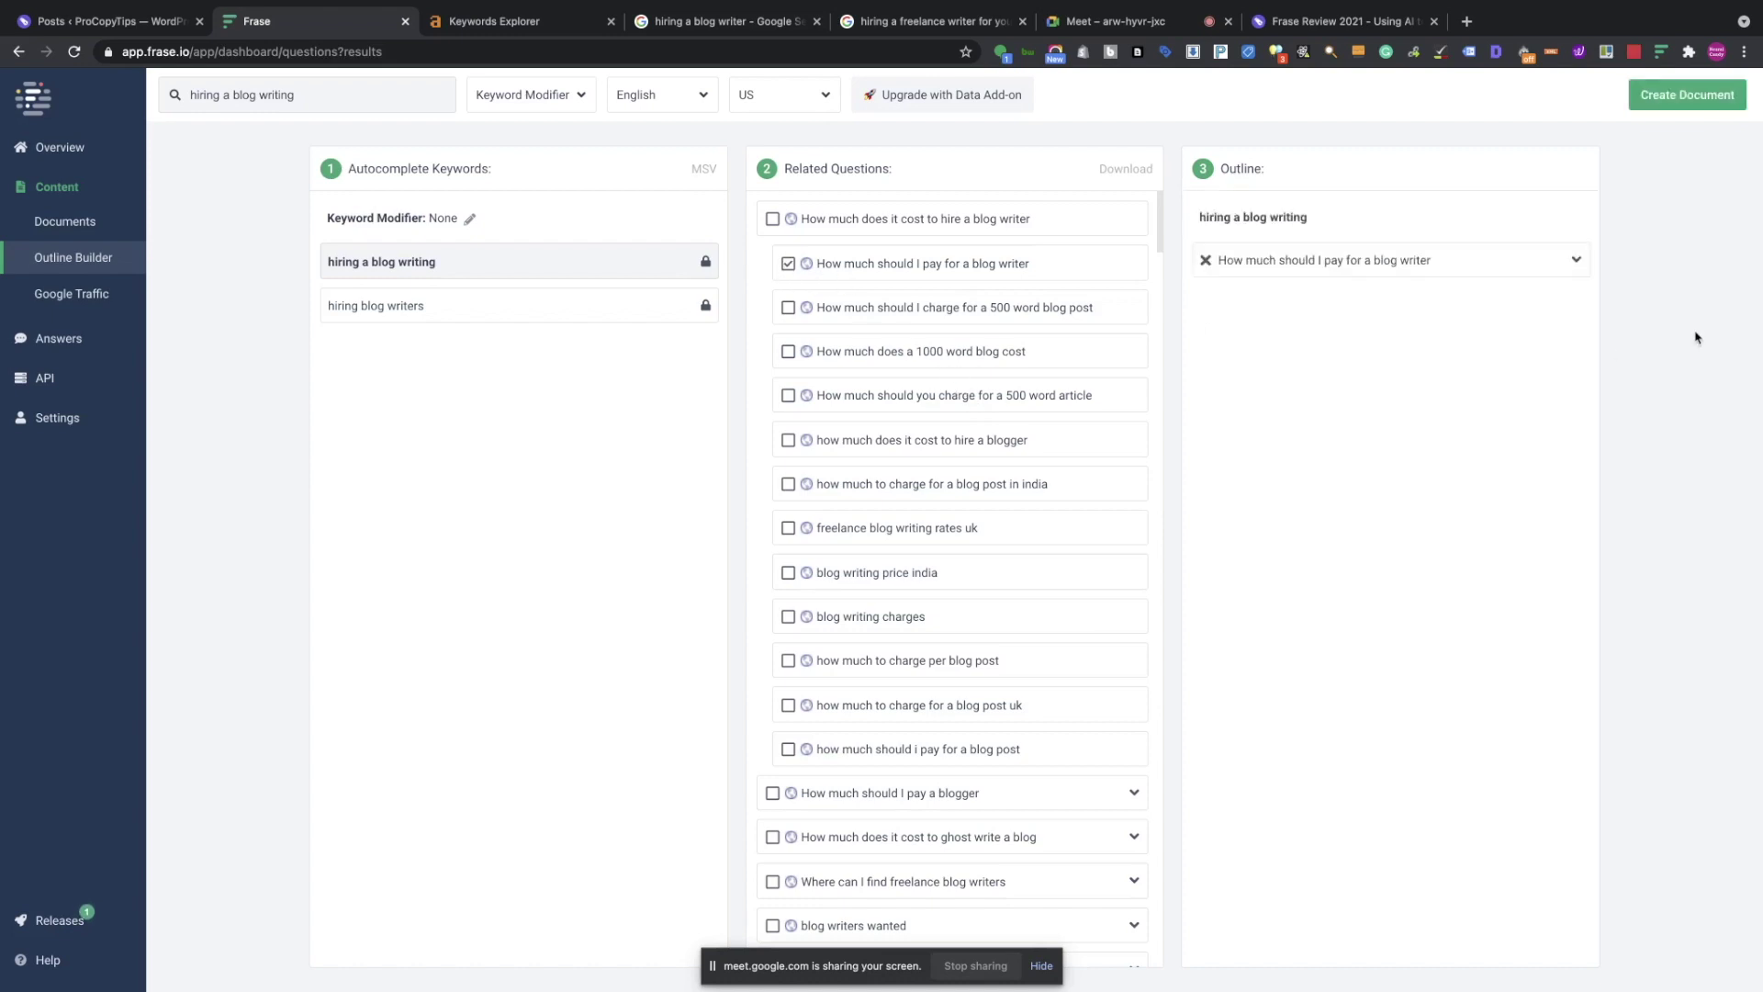
{"action": "left_click", "coordinate": [1576, 264]}
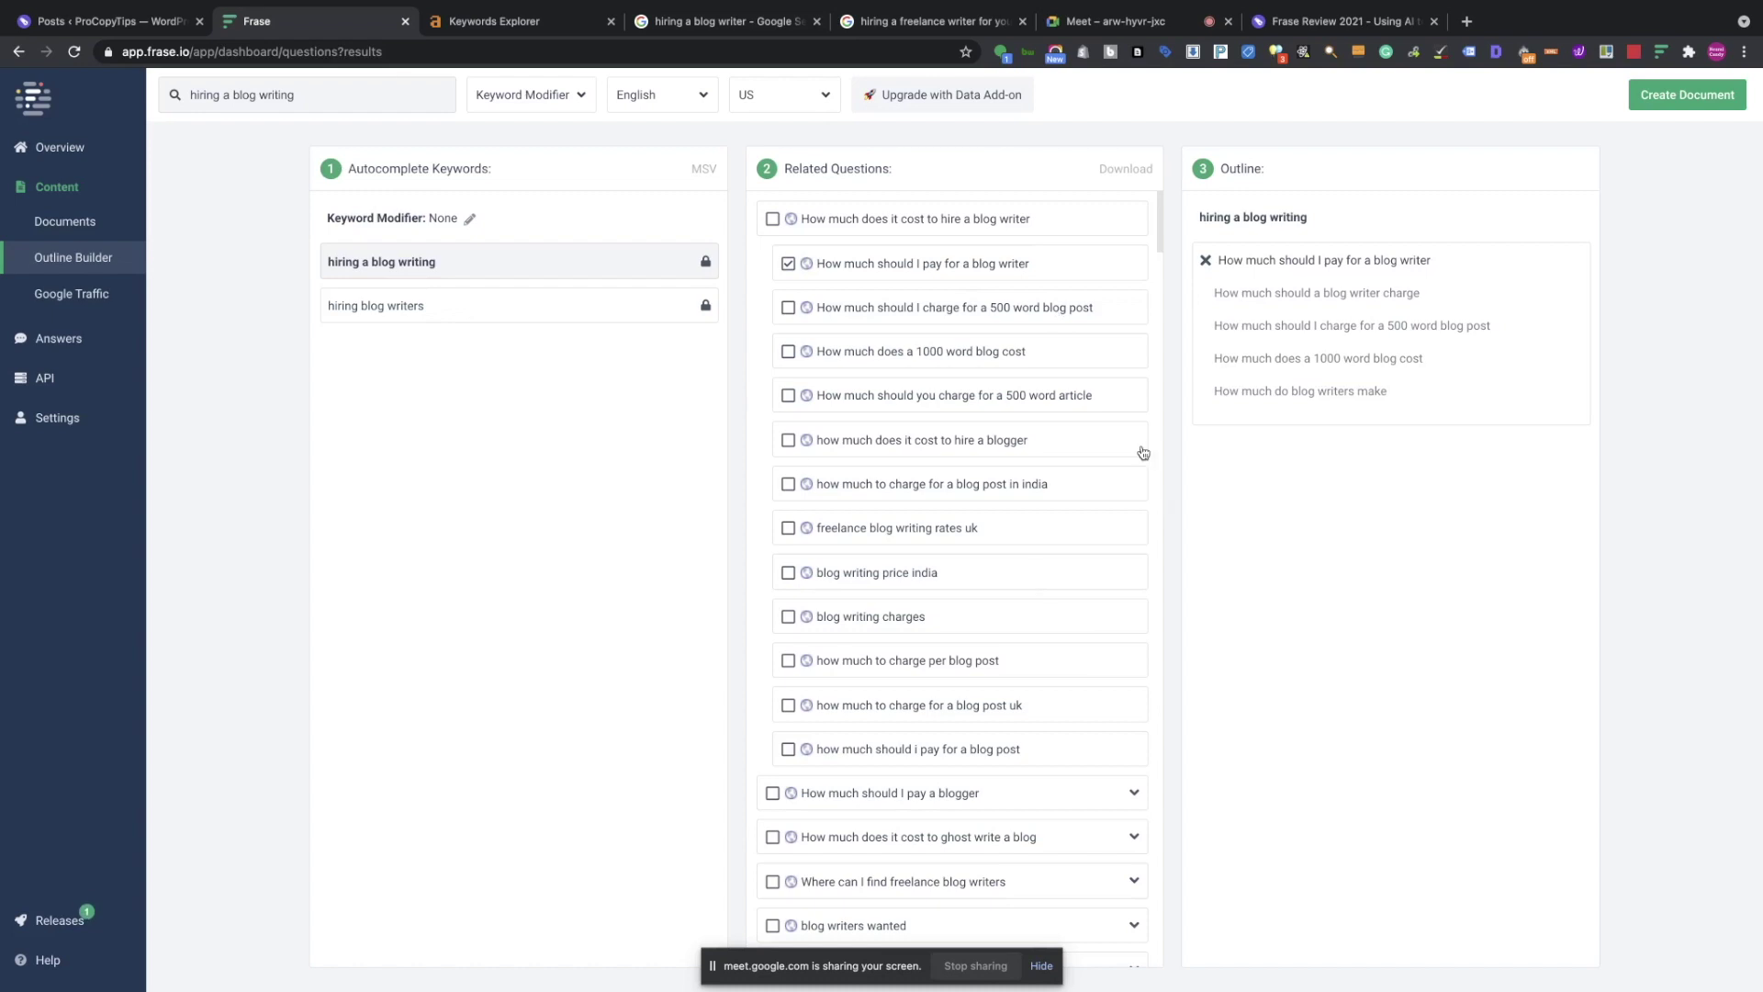
Set up a new document with the target search query "hiring a blog writer", saved to the Frase Demo folder.
{"action": "left_click", "coordinate": [78, 224]}
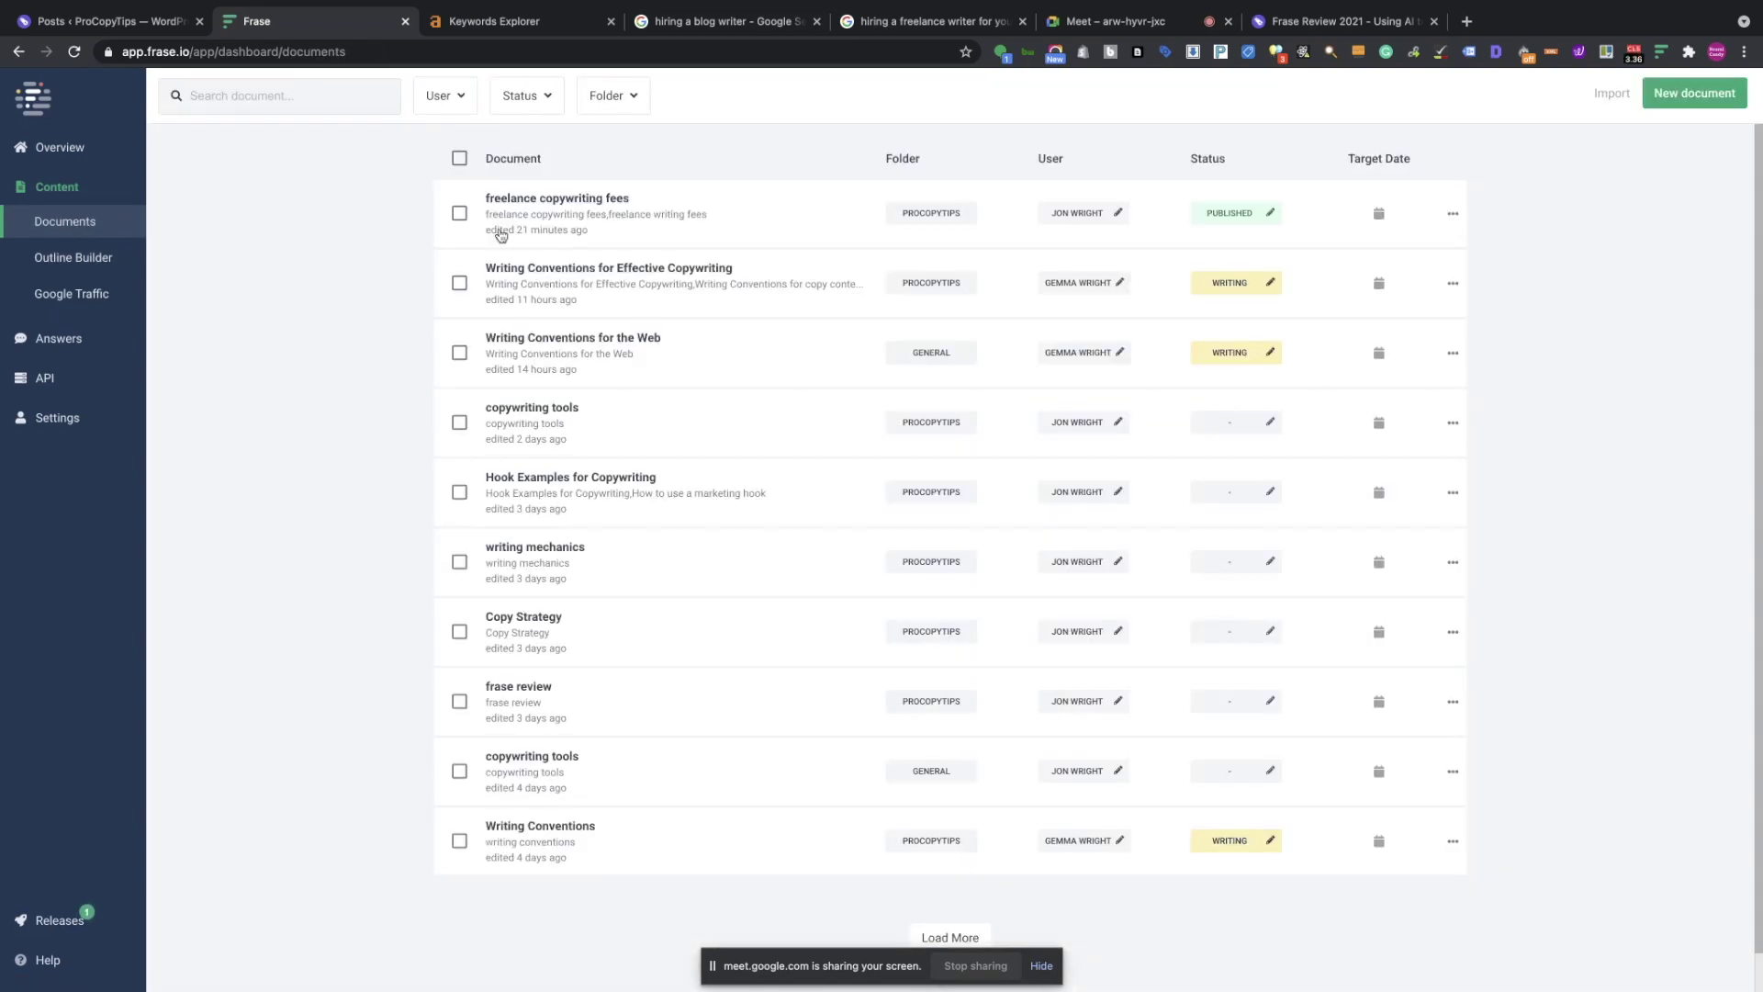
{"action": "left_click", "coordinate": [1712, 101]}
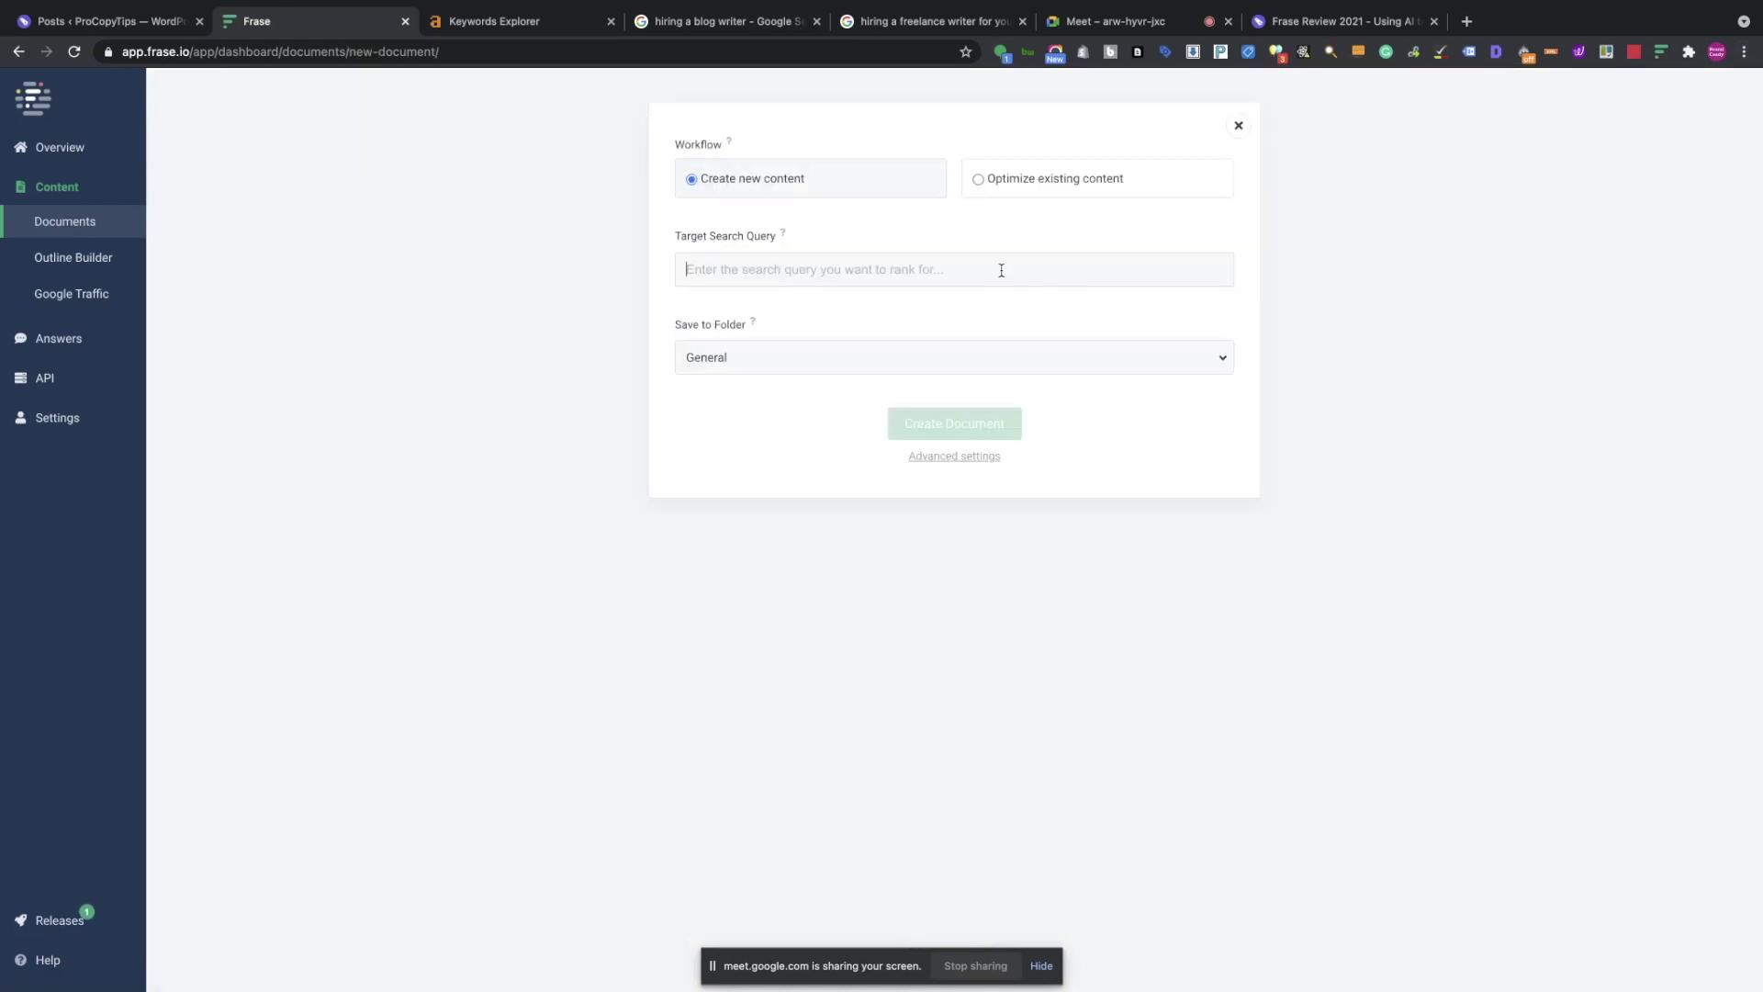
{"action": "type", "text": "hiring "}
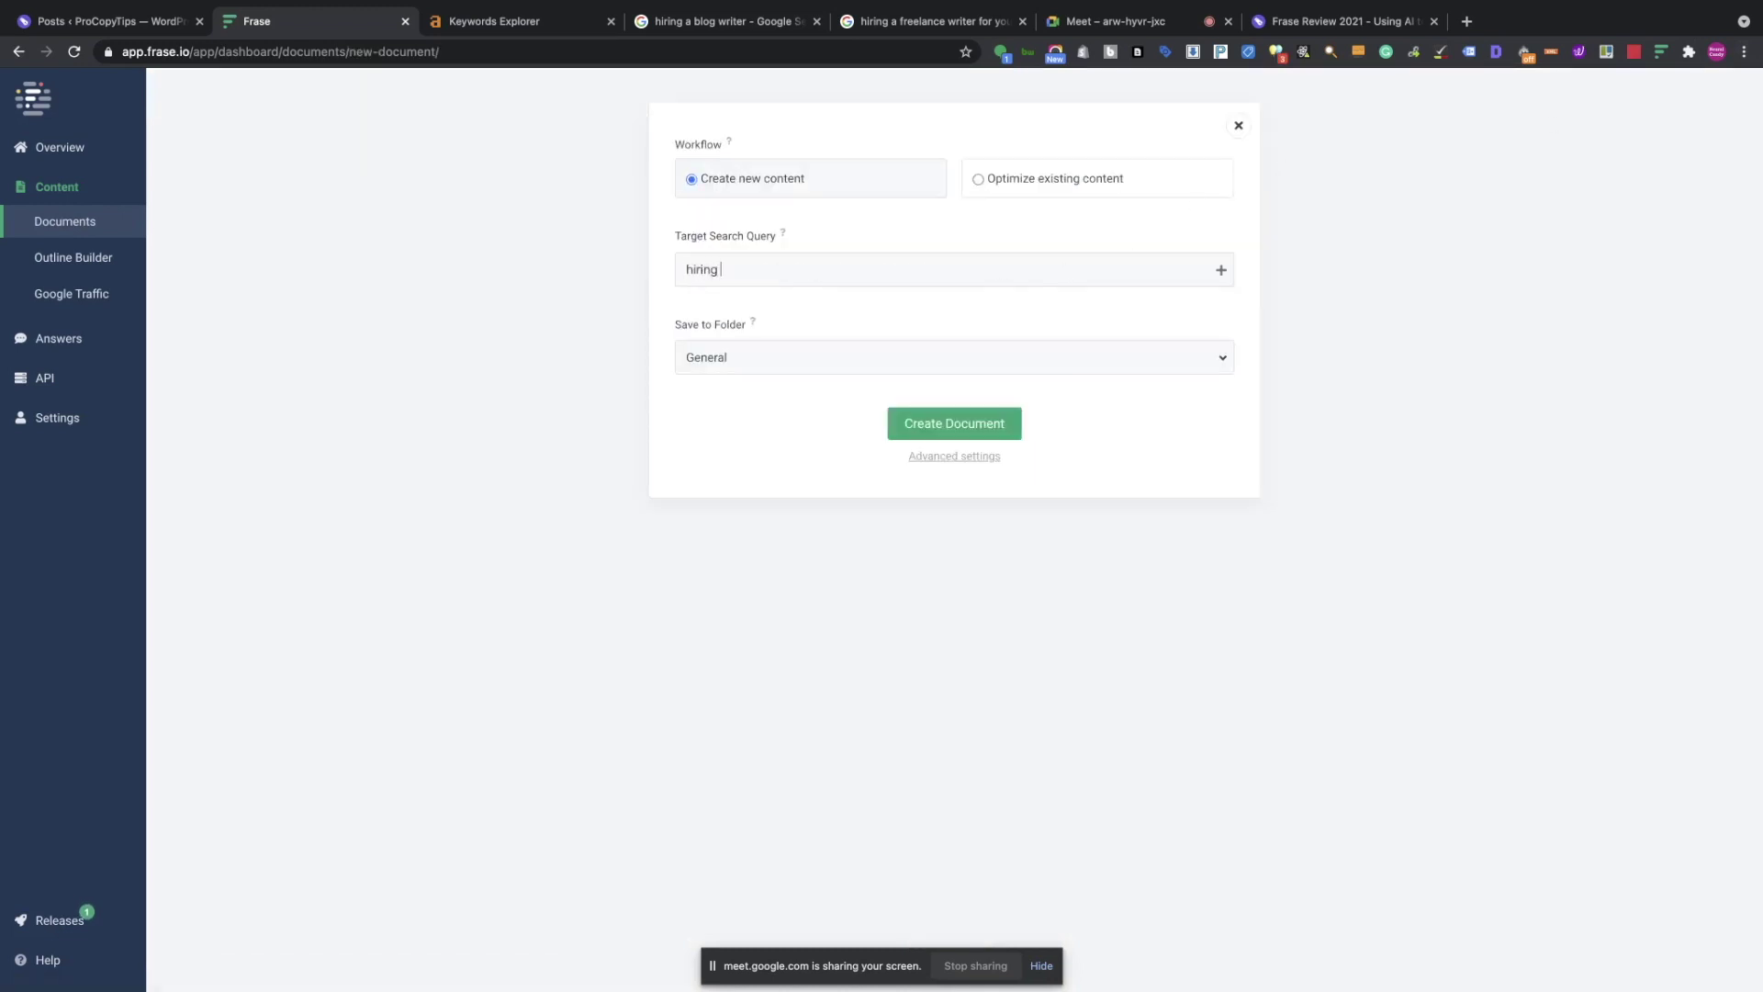
{"action": "type", "text": "a blog writer"}
{"action": "left_click", "coordinate": [836, 358]}
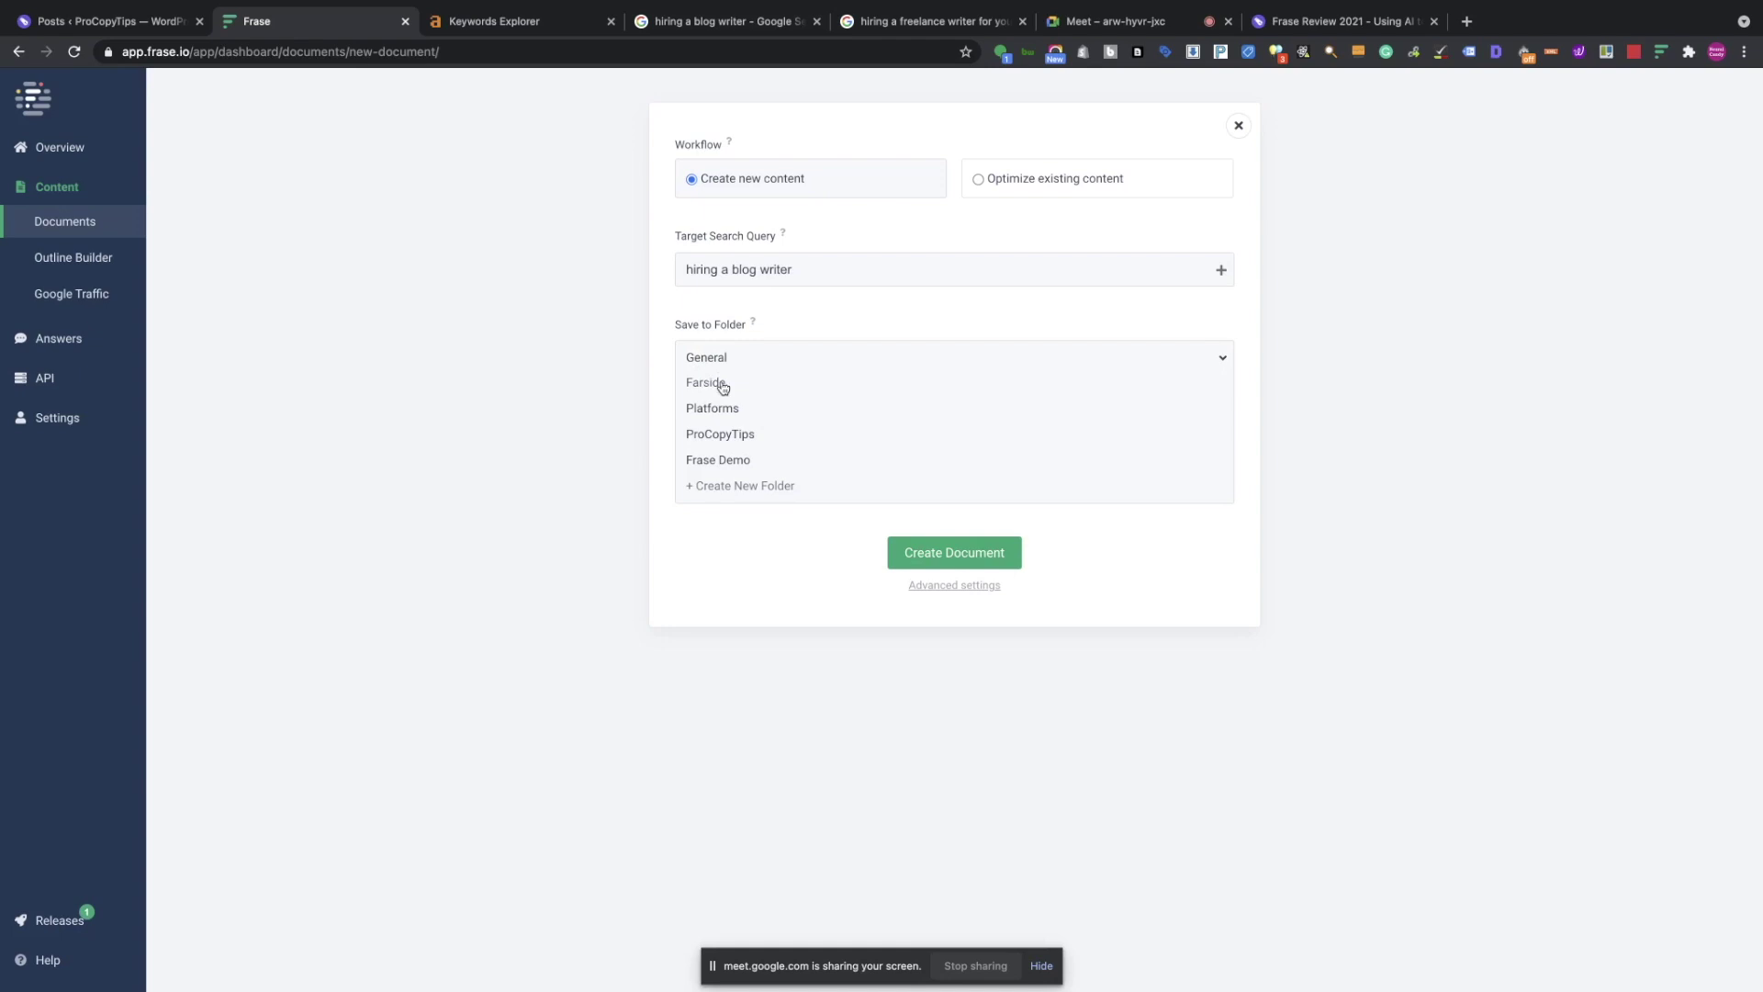
{"action": "left_click", "coordinate": [710, 465]}
Check the specific-domain search type in the advanced settings, return to Top Google results and create the document.
{"action": "left_click", "coordinate": [970, 458]}
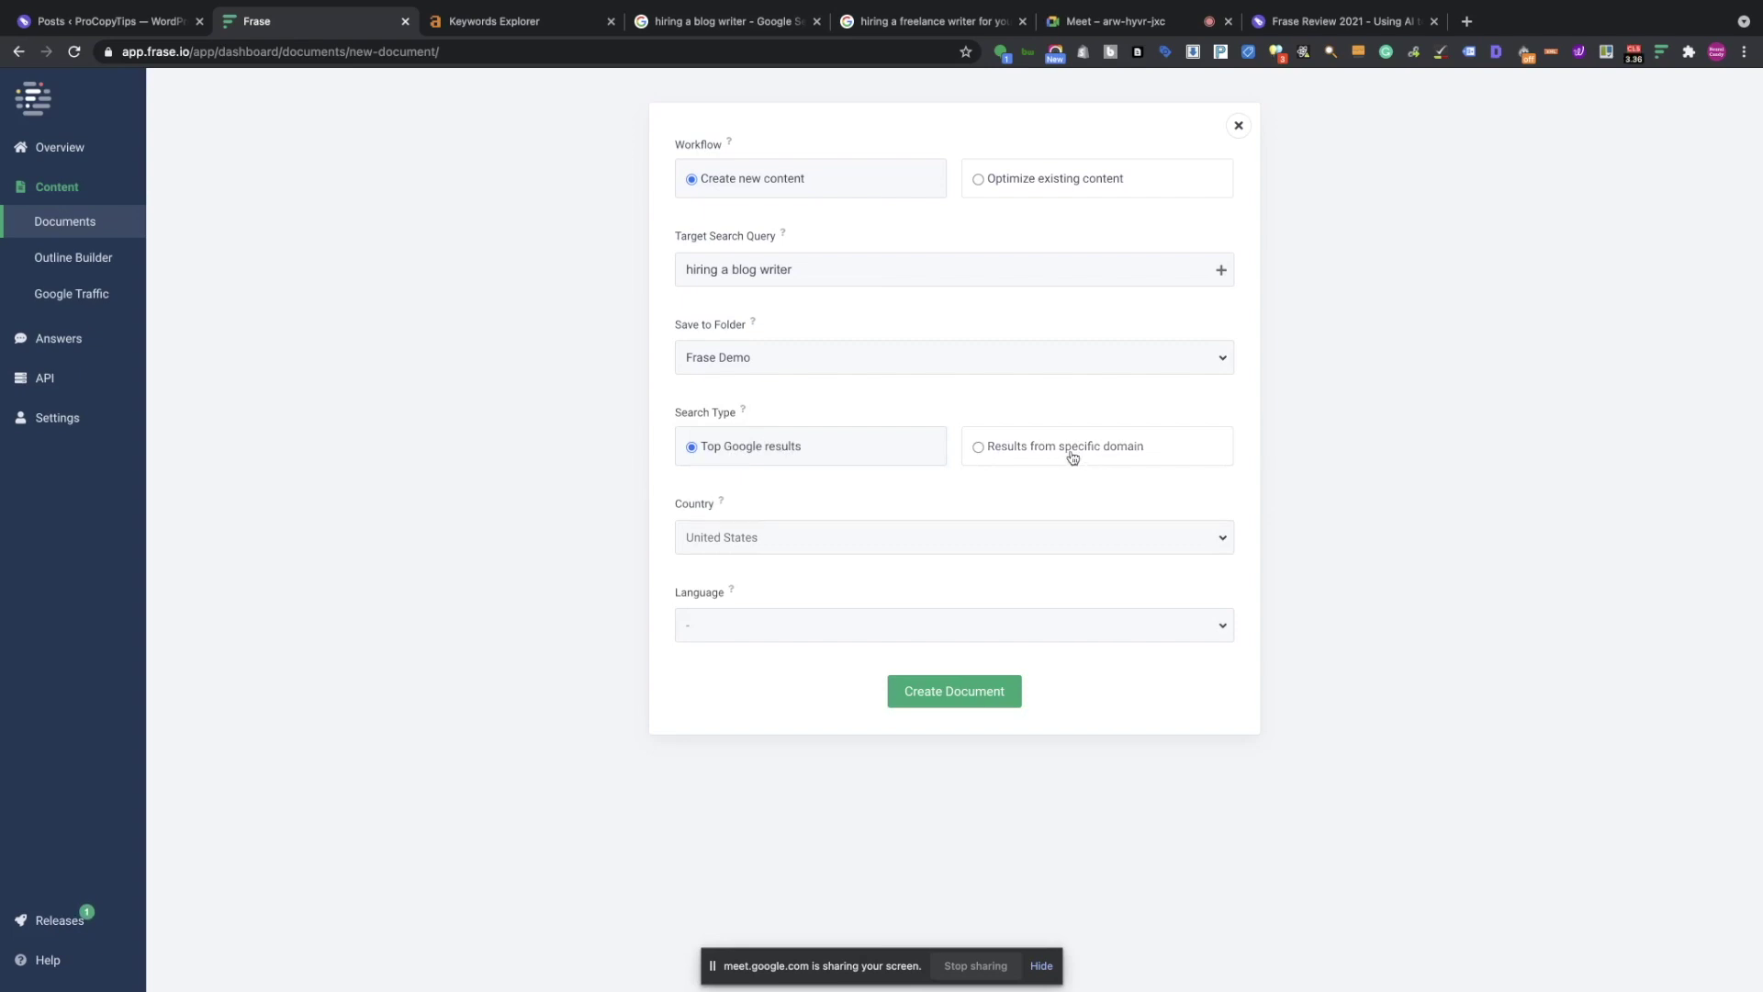
{"action": "left_click", "coordinate": [978, 449]}
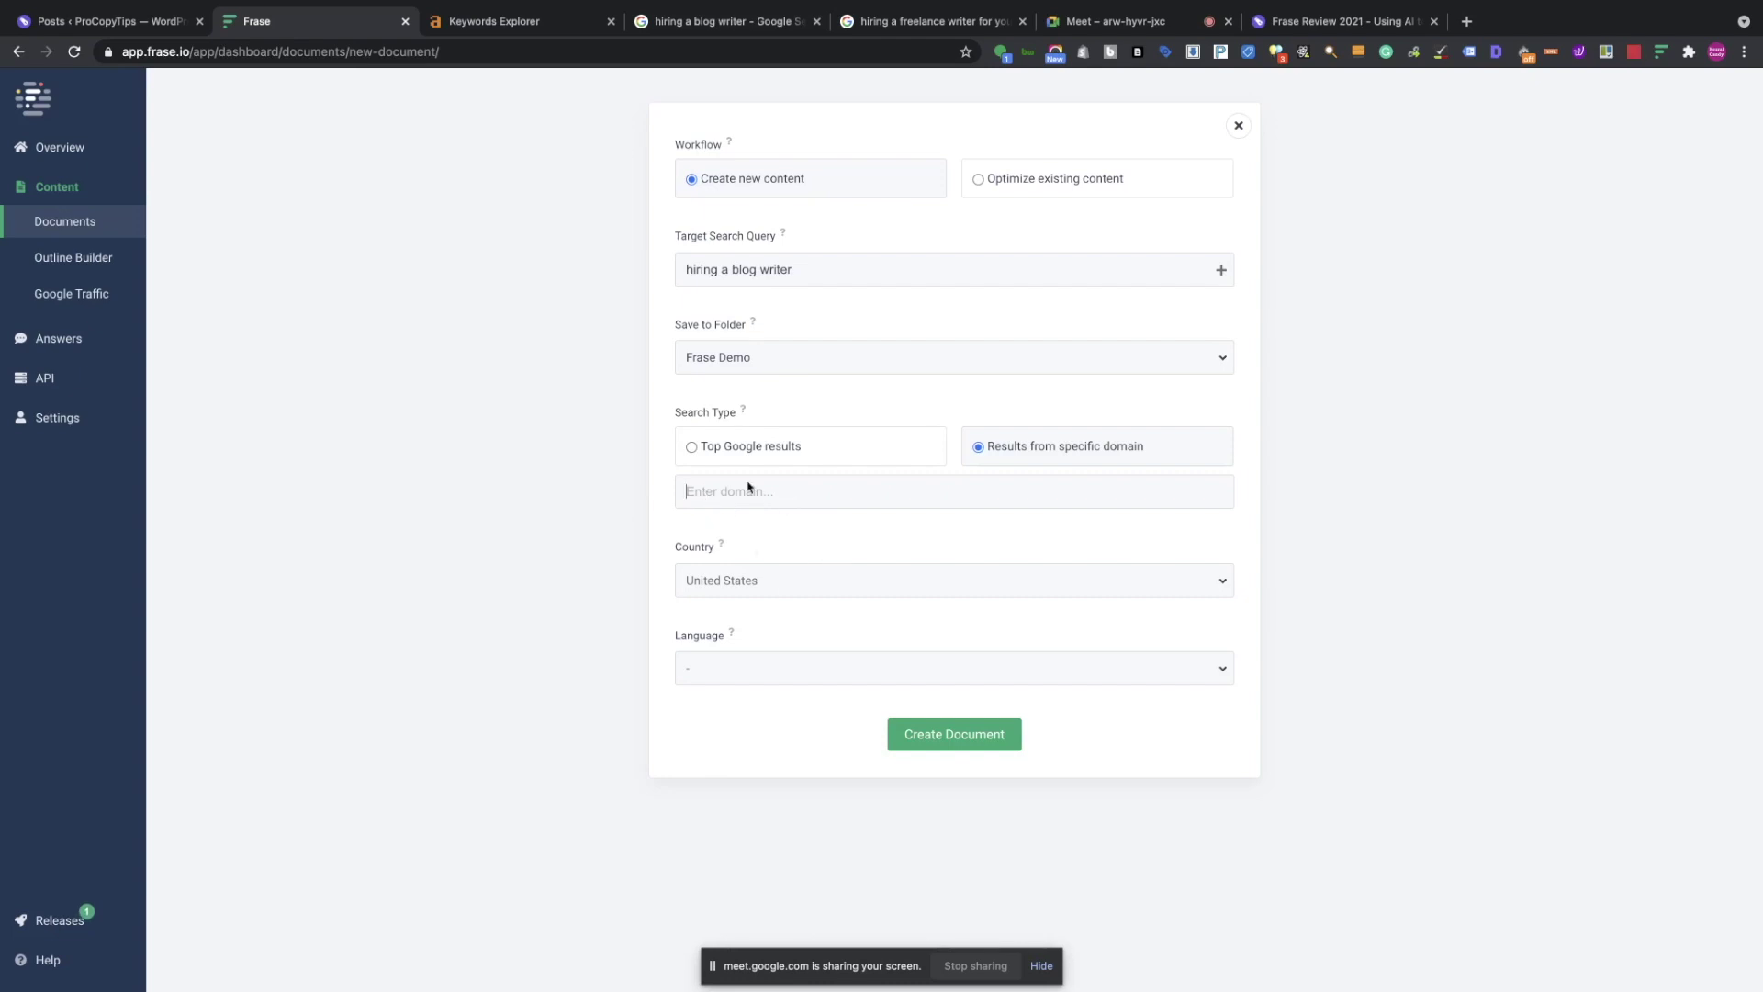
{"action": "left_click", "coordinate": [693, 449]}
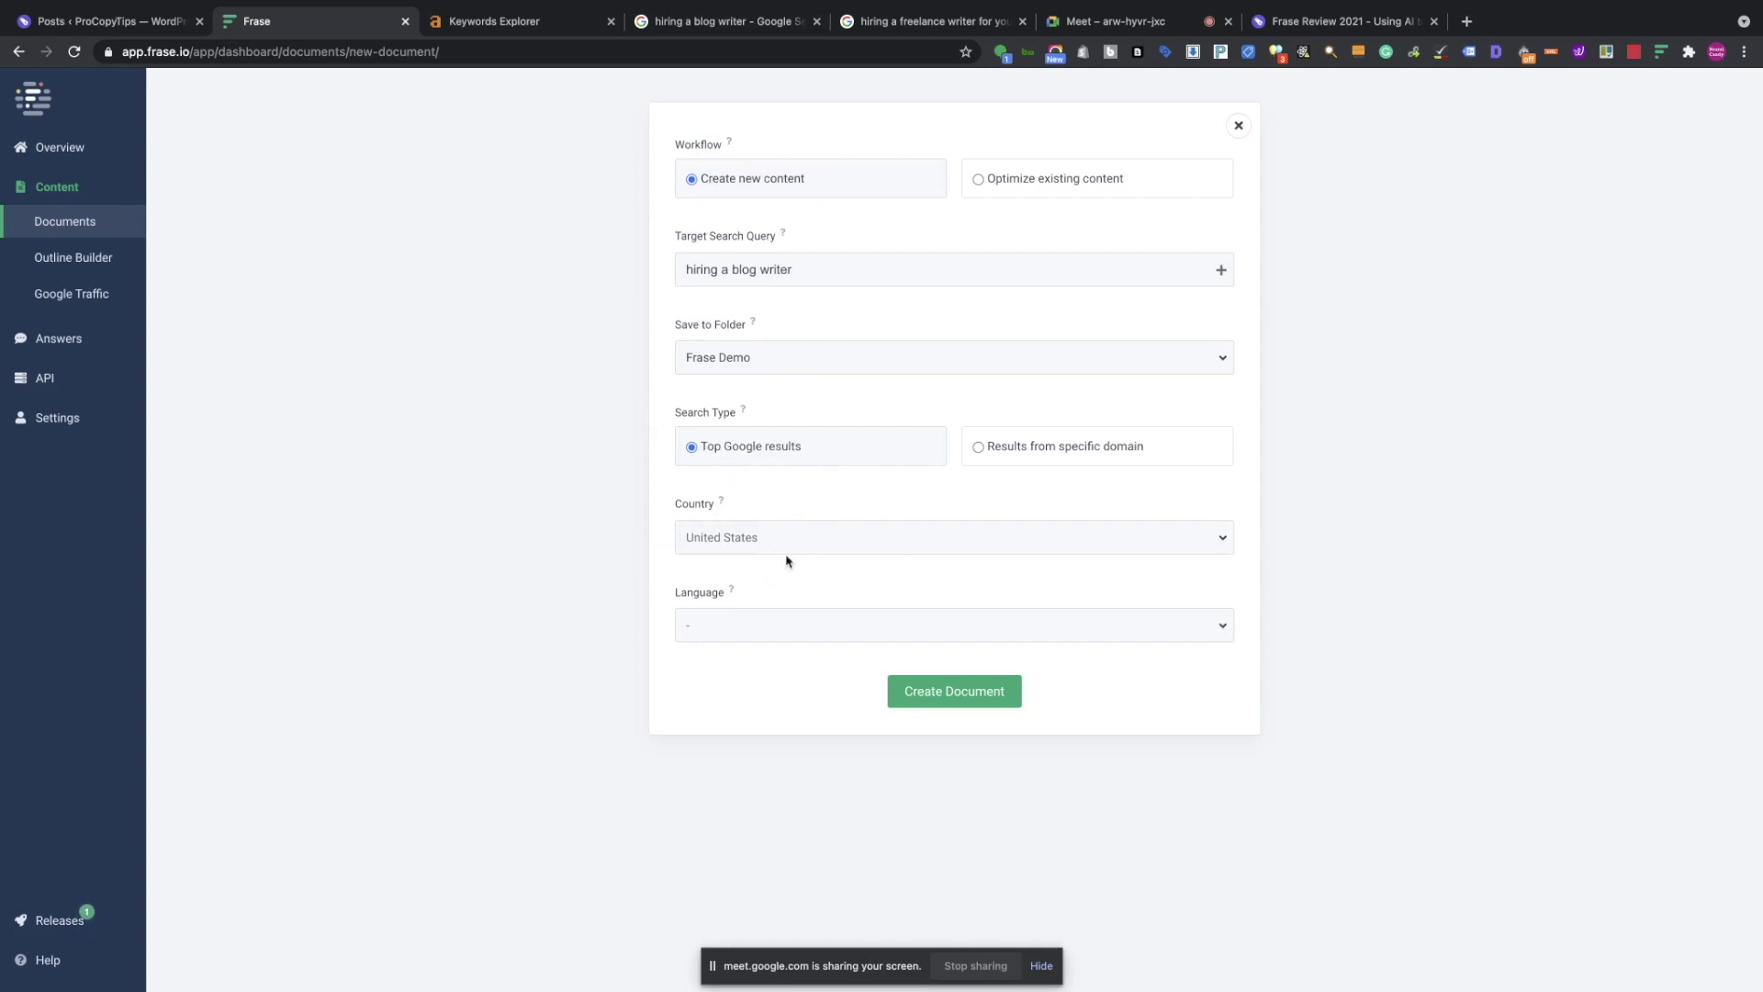
{"action": "left_click", "coordinate": [964, 696]}
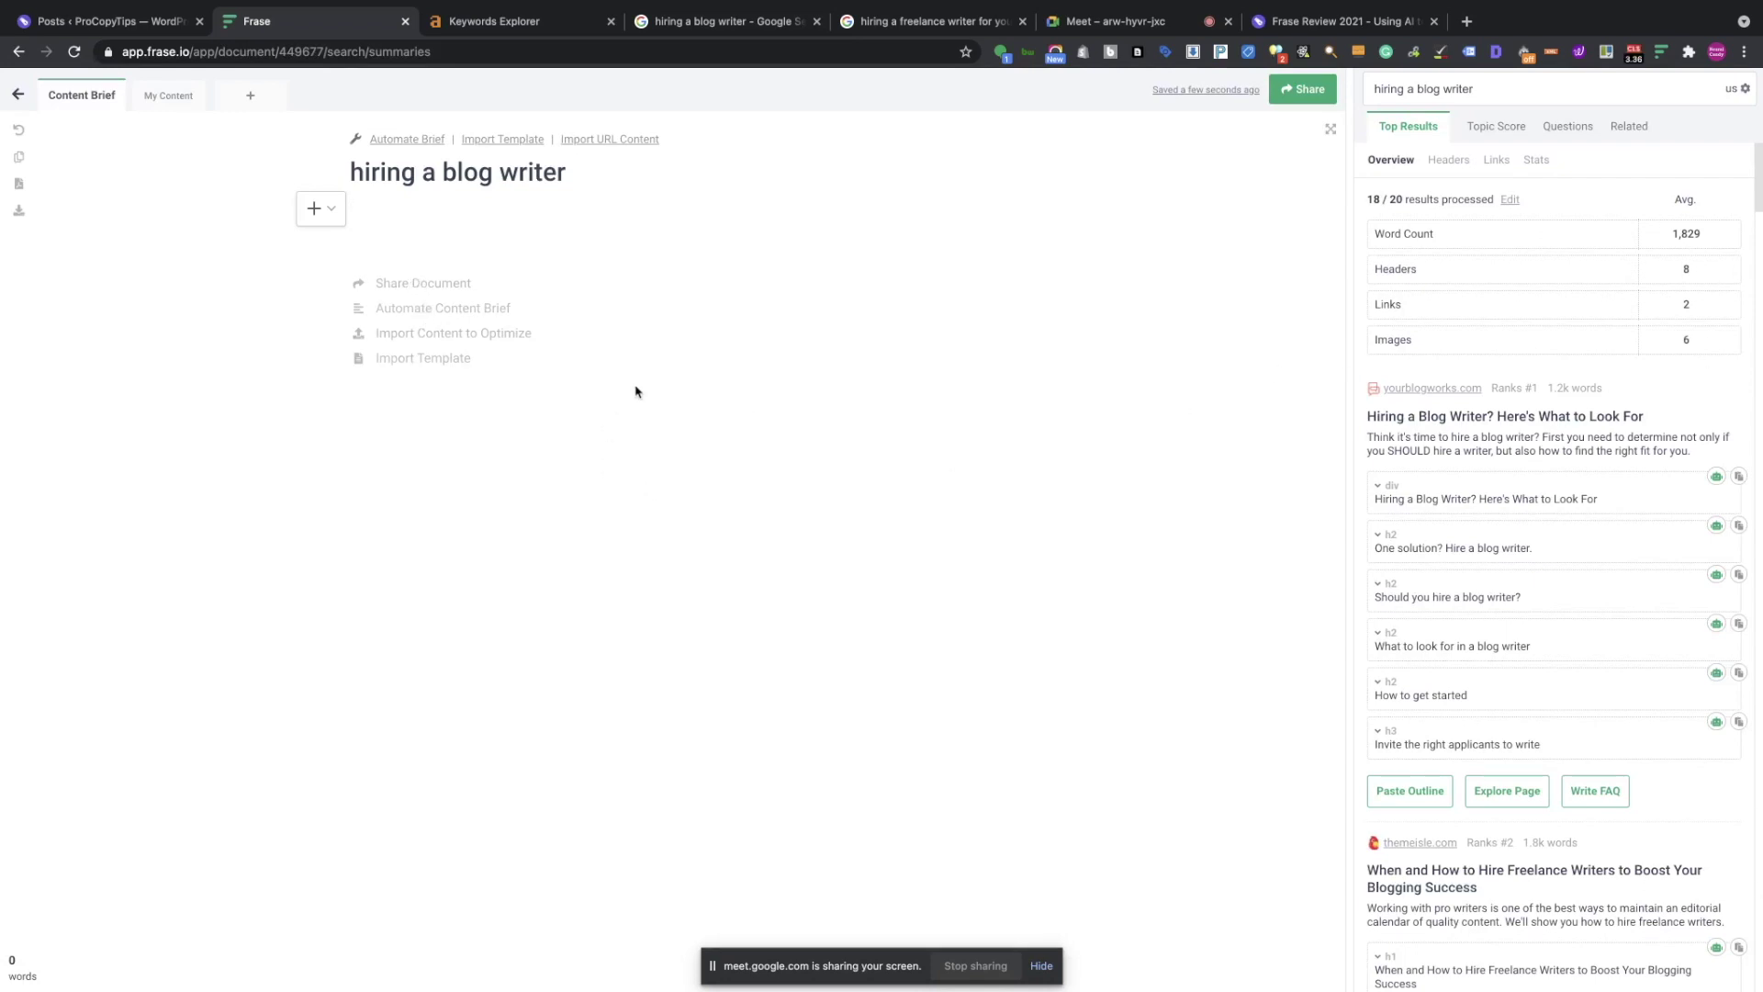
Open the template import and preview the featured Pillar Page template's sections.
{"action": "left_click", "coordinate": [422, 361]}
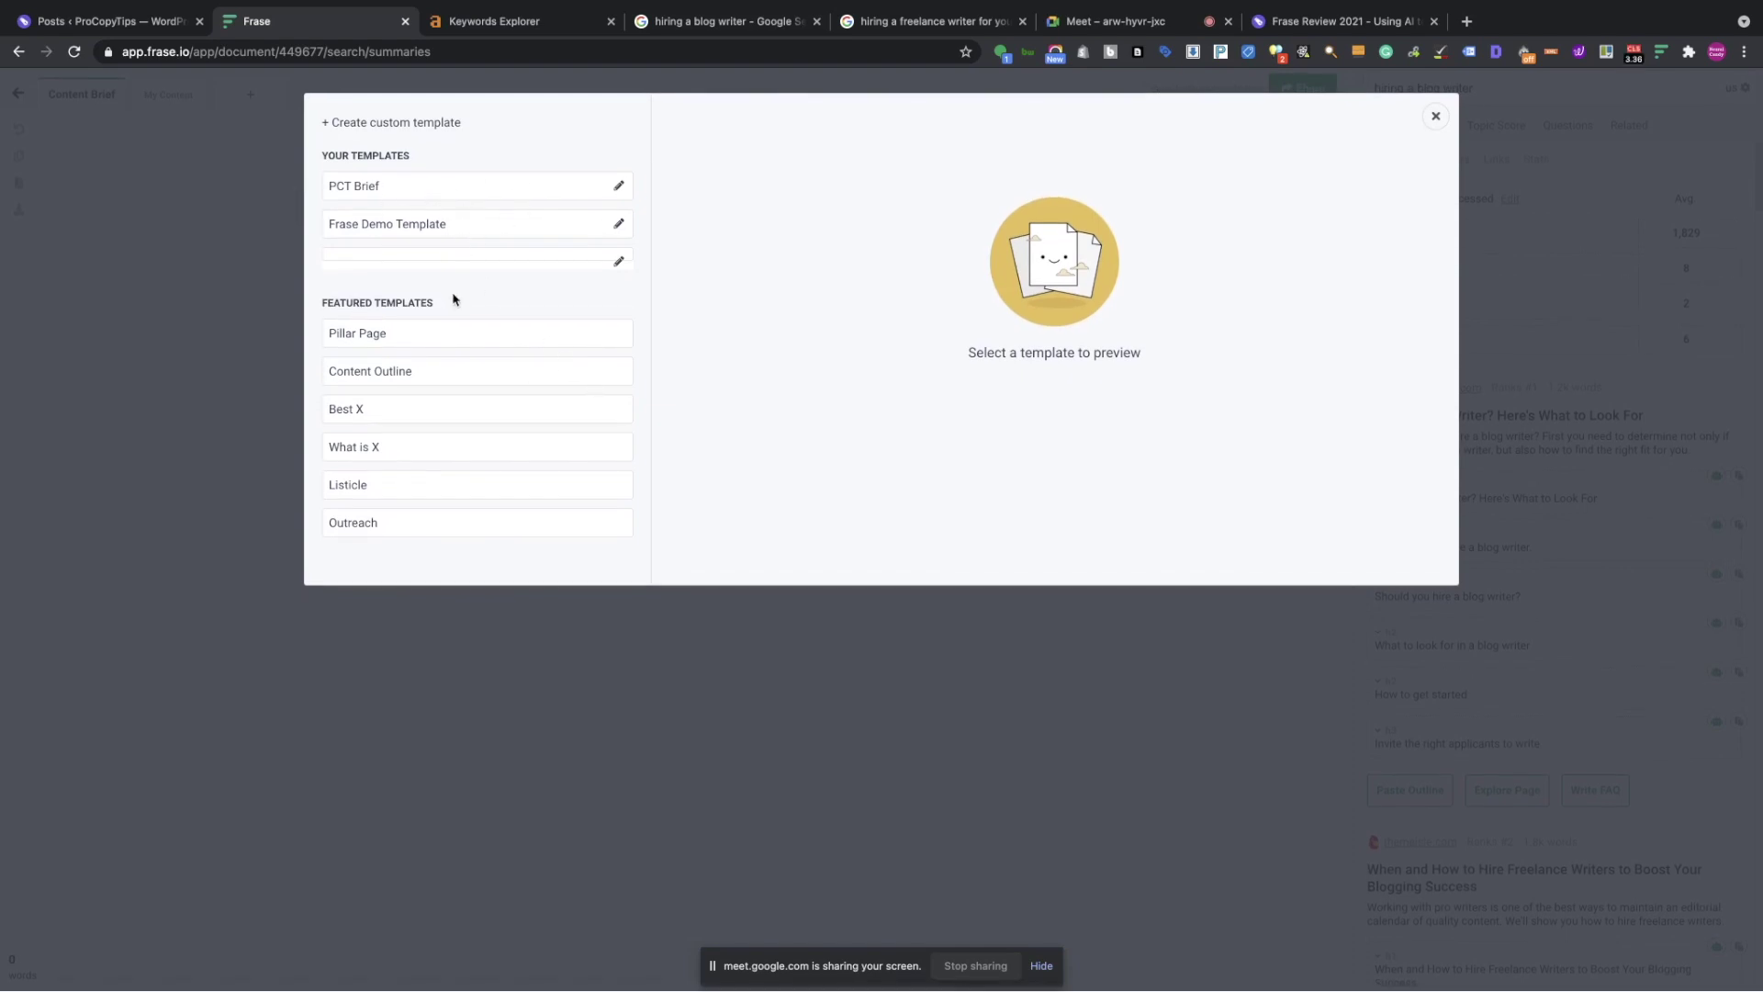
{"action": "left_click", "coordinate": [405, 336]}
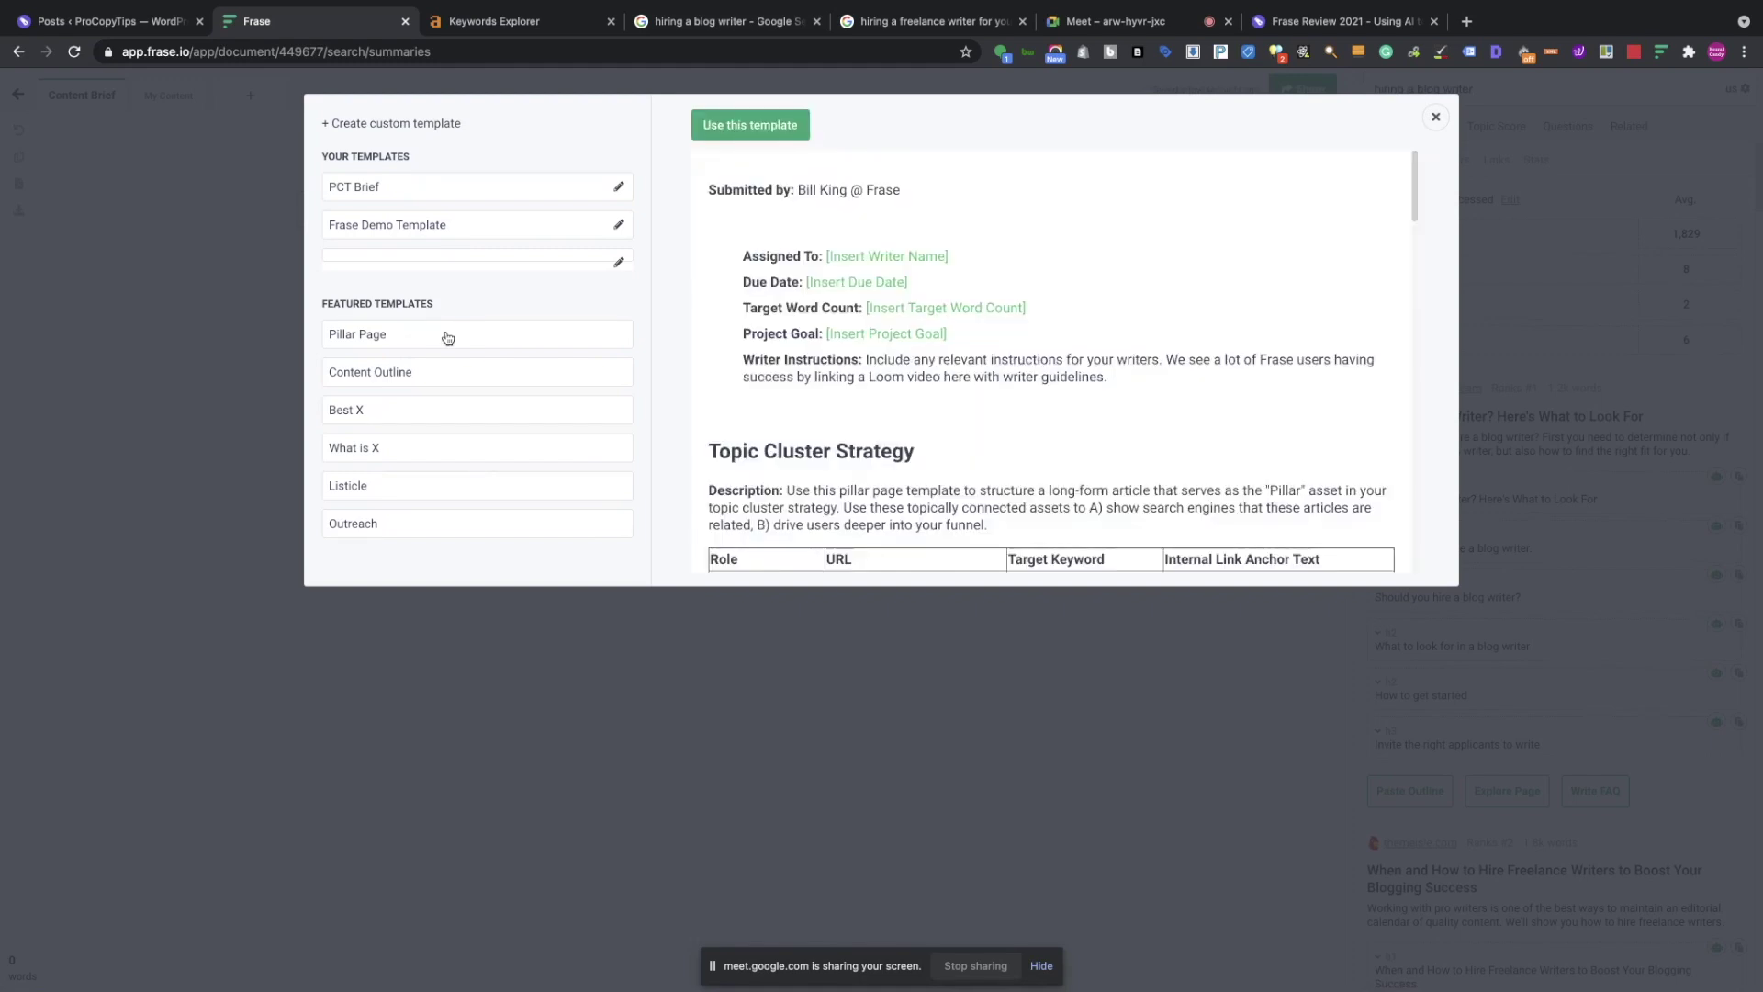
{"action": "scroll", "coordinate": [1075, 387], "scroll_direction": "down", "scroll_amount": 3}
{"action": "scroll", "coordinate": [1075, 386], "scroll_direction": "down", "scroll_amount": 10}
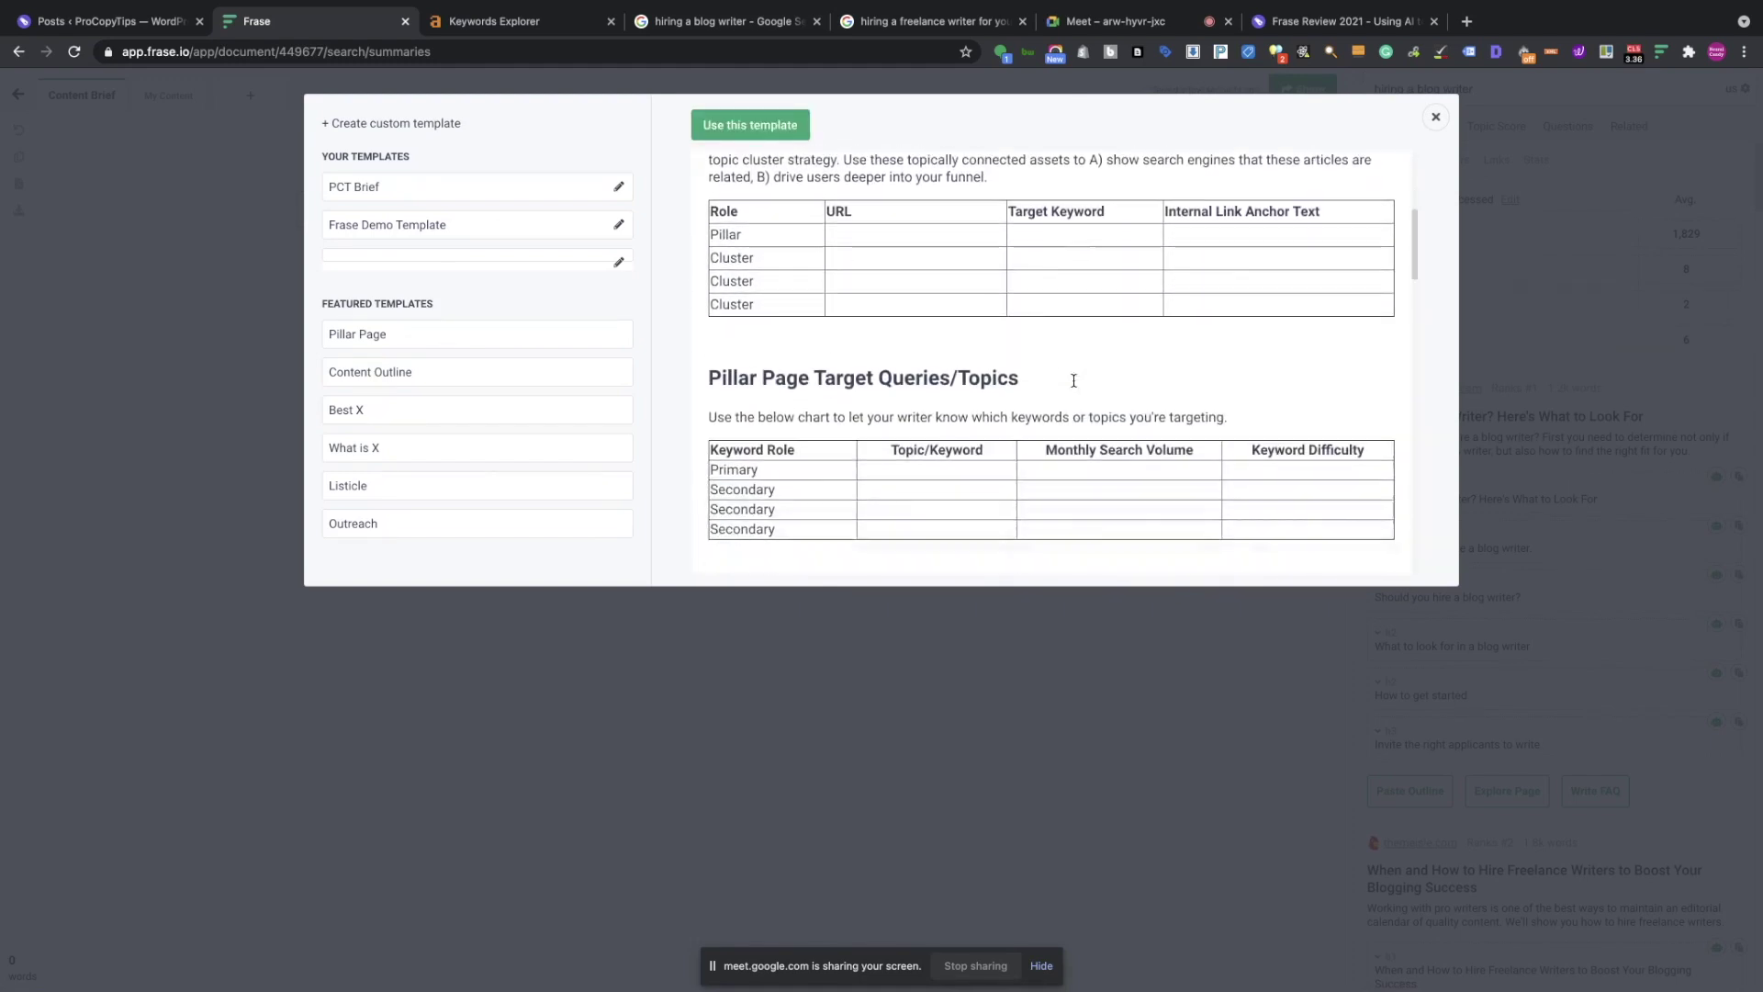
{"action": "scroll", "coordinate": [1074, 380], "scroll_direction": "down", "scroll_amount": 10}
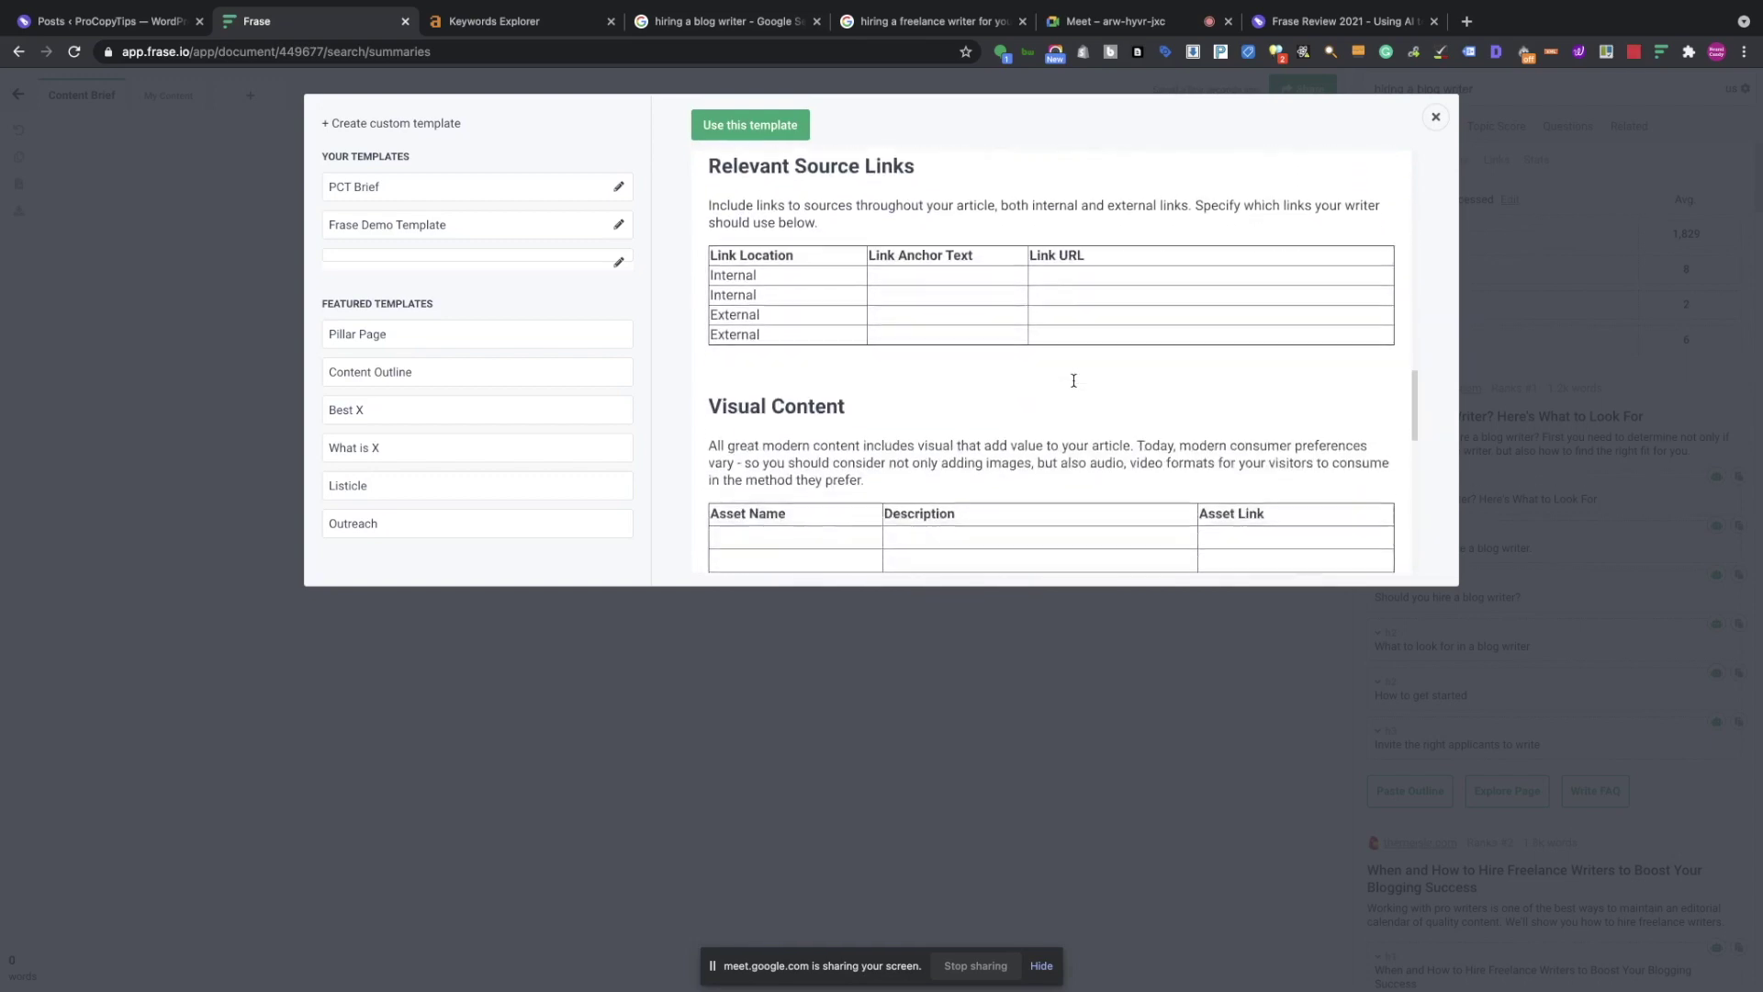
{"action": "scroll", "coordinate": [1072, 382], "scroll_direction": "up", "scroll_amount": 20}
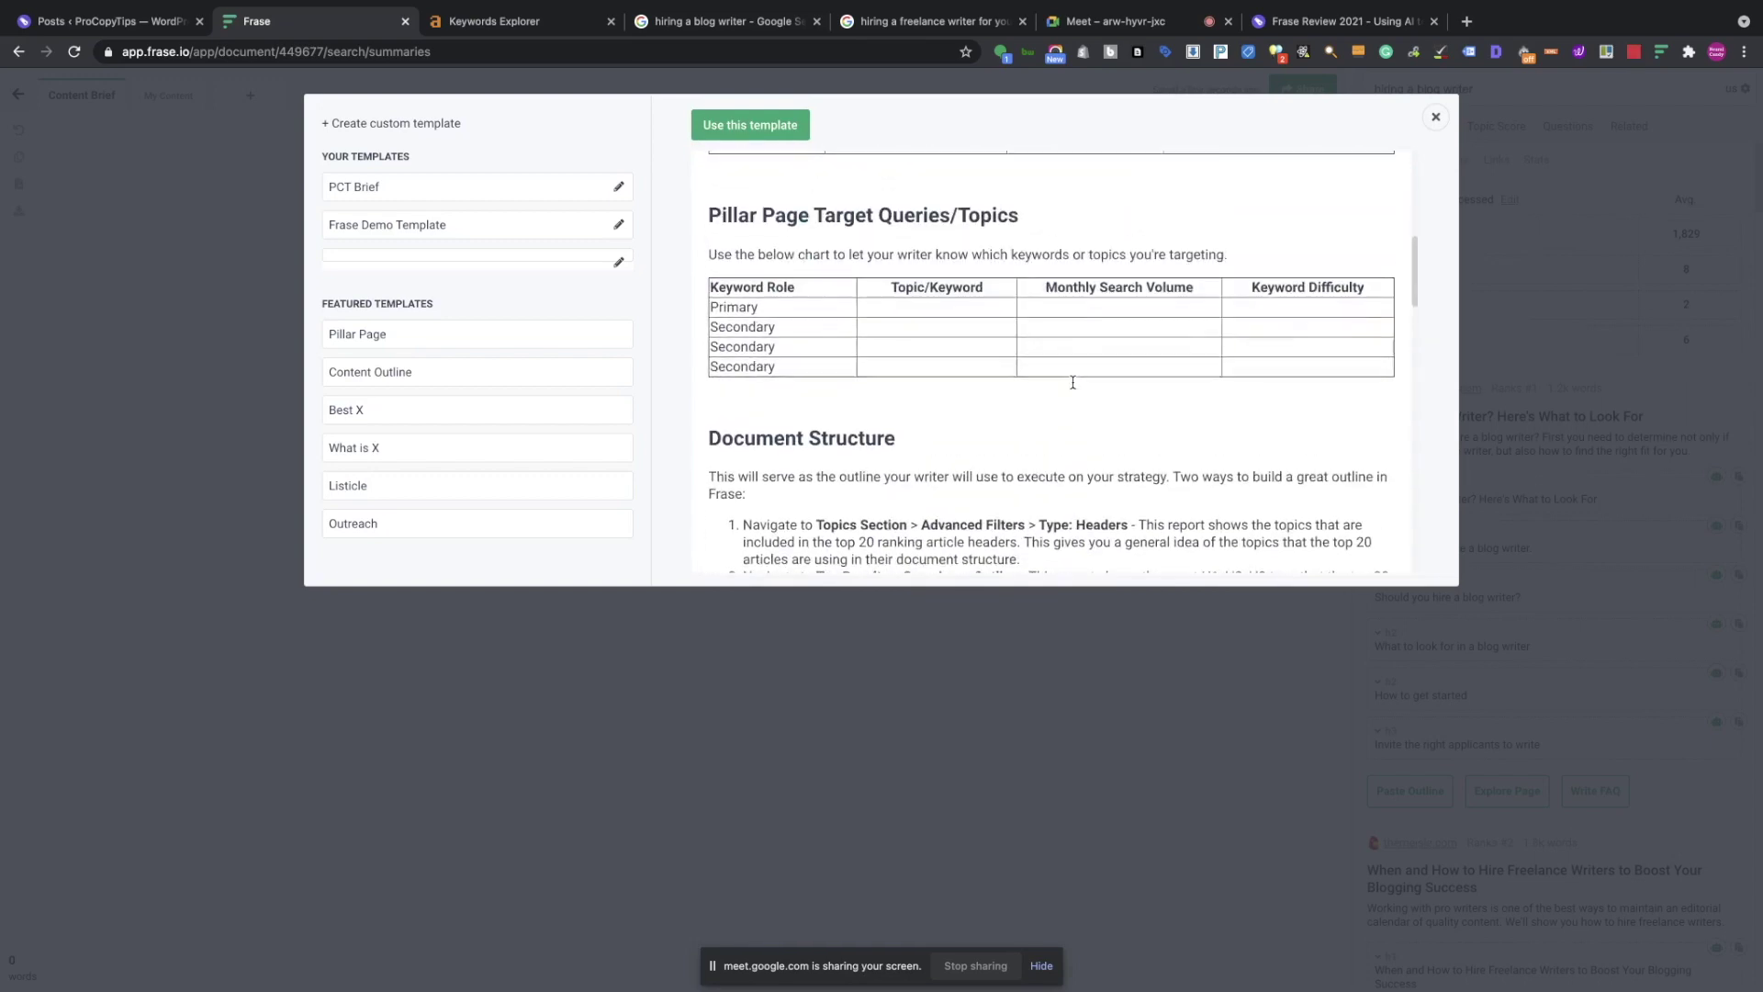
Import the PCT Brief template into the document and look through the inserted brief.
{"action": "left_click", "coordinate": [361, 187]}
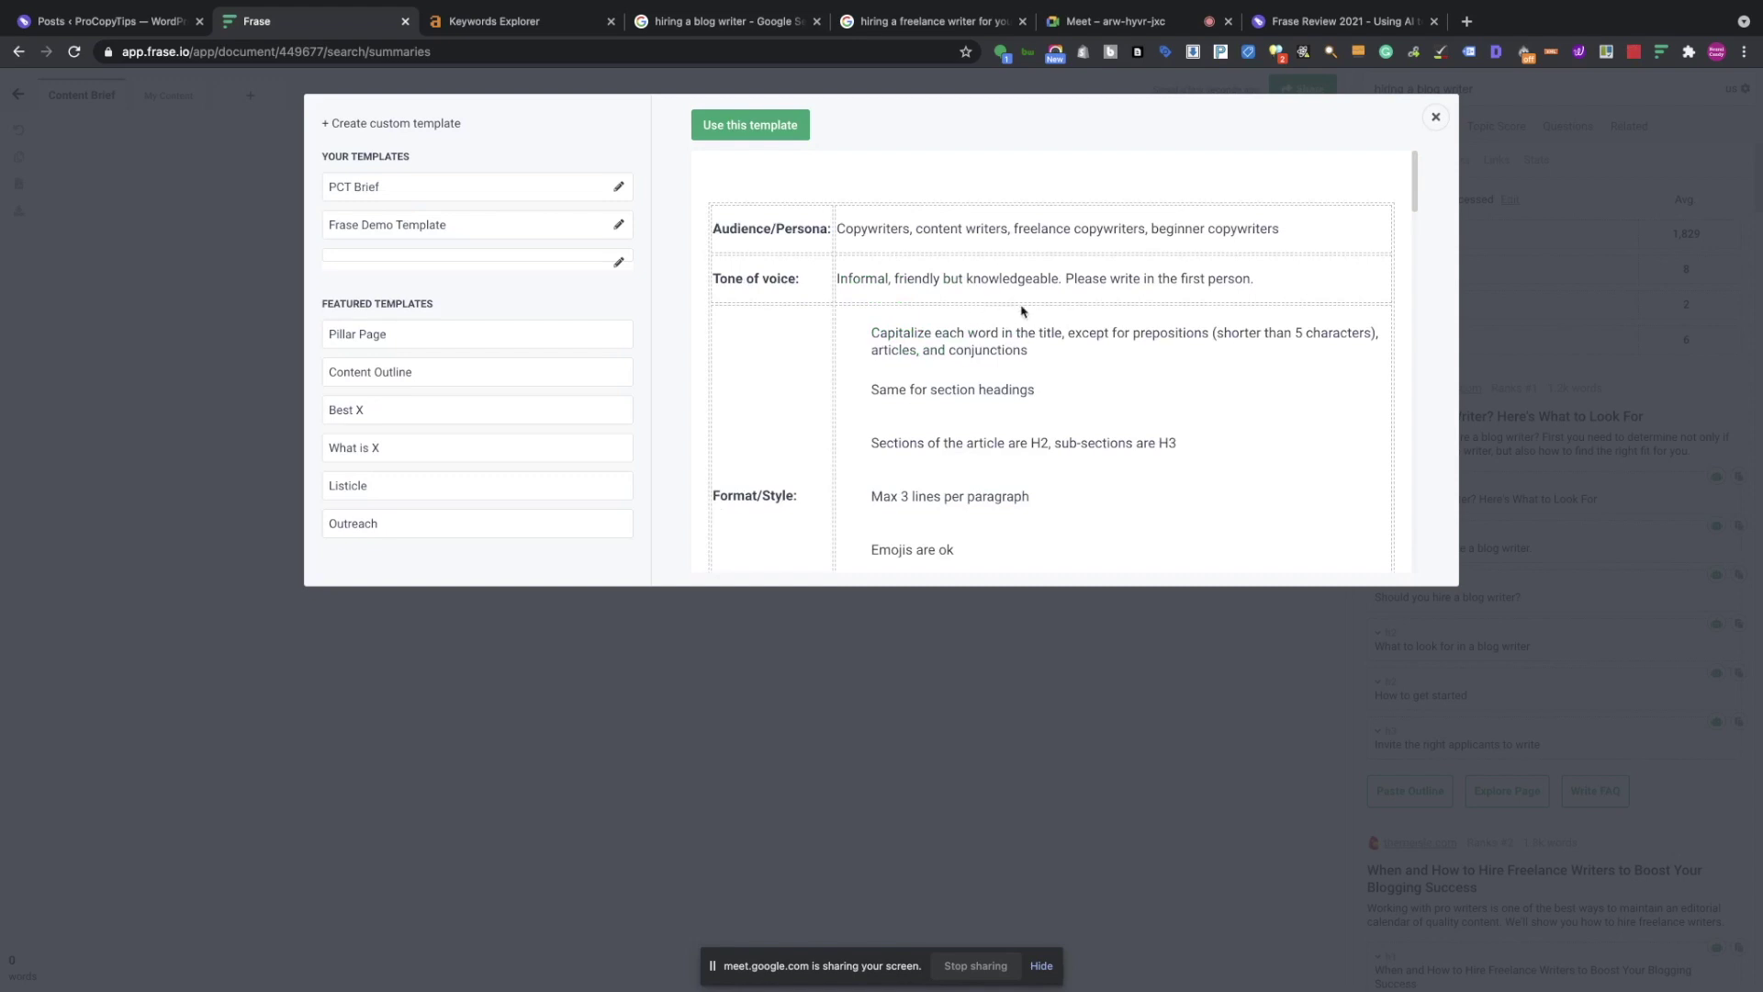
{"action": "left_click", "coordinate": [757, 131]}
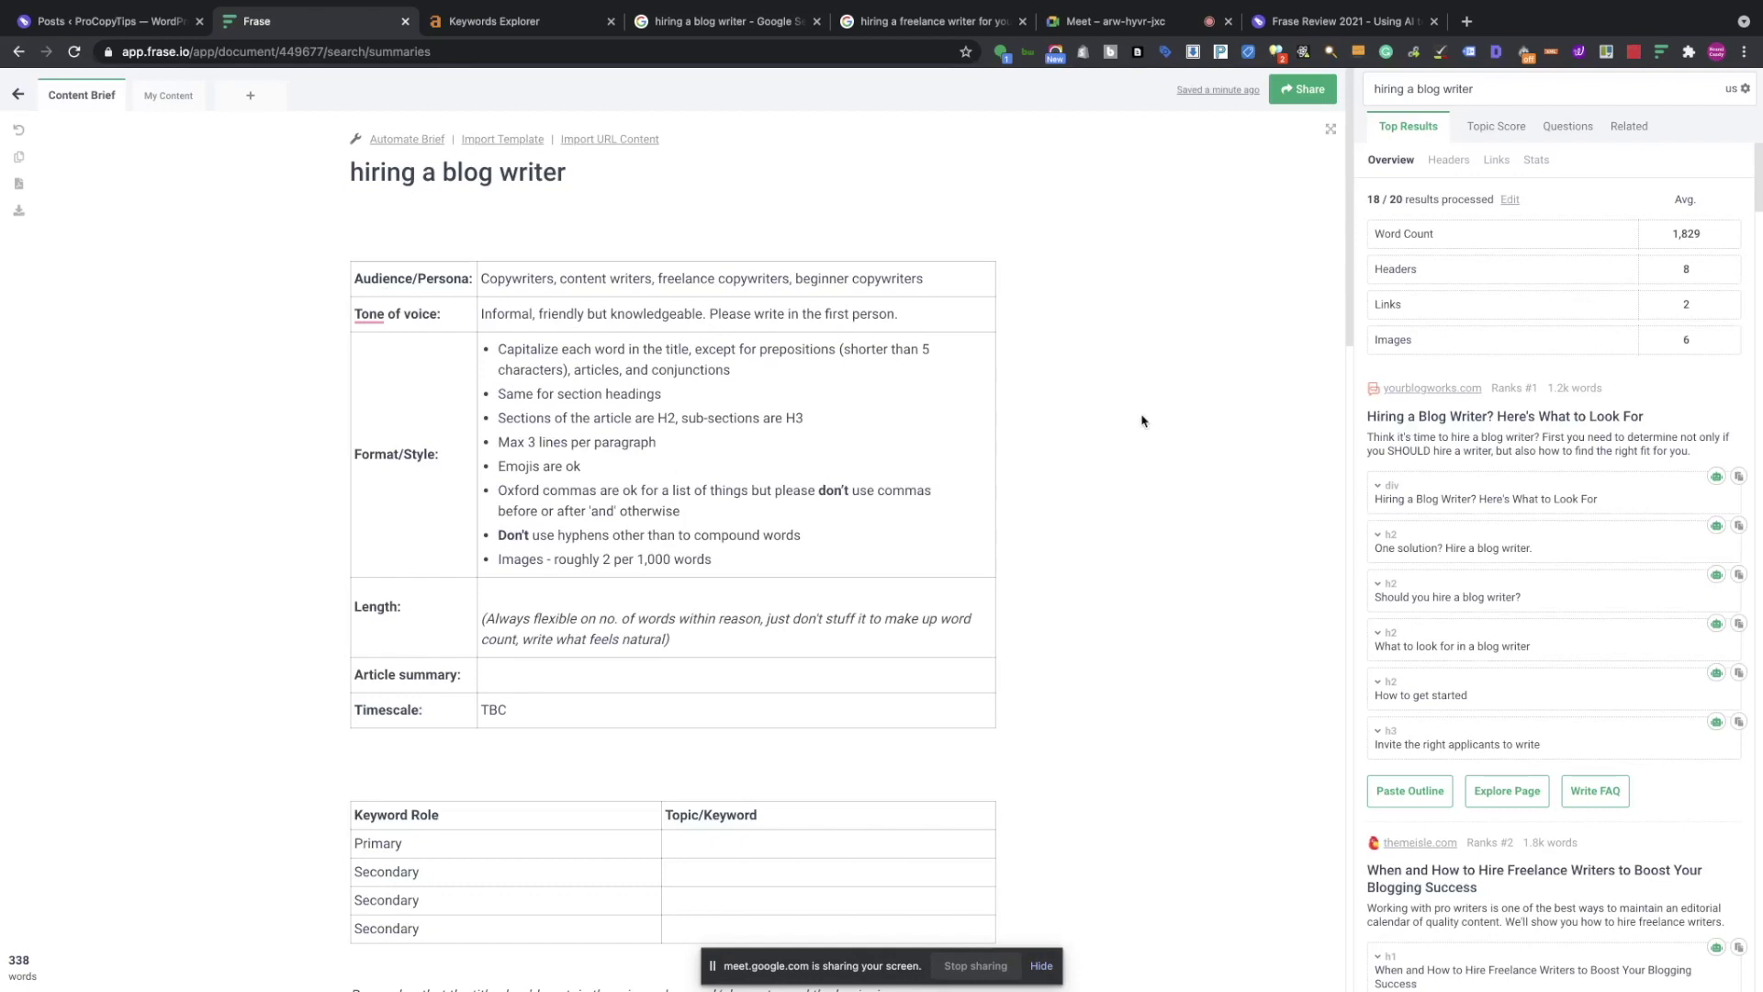
{"action": "scroll", "coordinate": [1136, 420], "scroll_direction": "down", "scroll_amount": 1}
{"action": "scroll", "coordinate": [1136, 421], "scroll_direction": "down", "scroll_amount": 5}
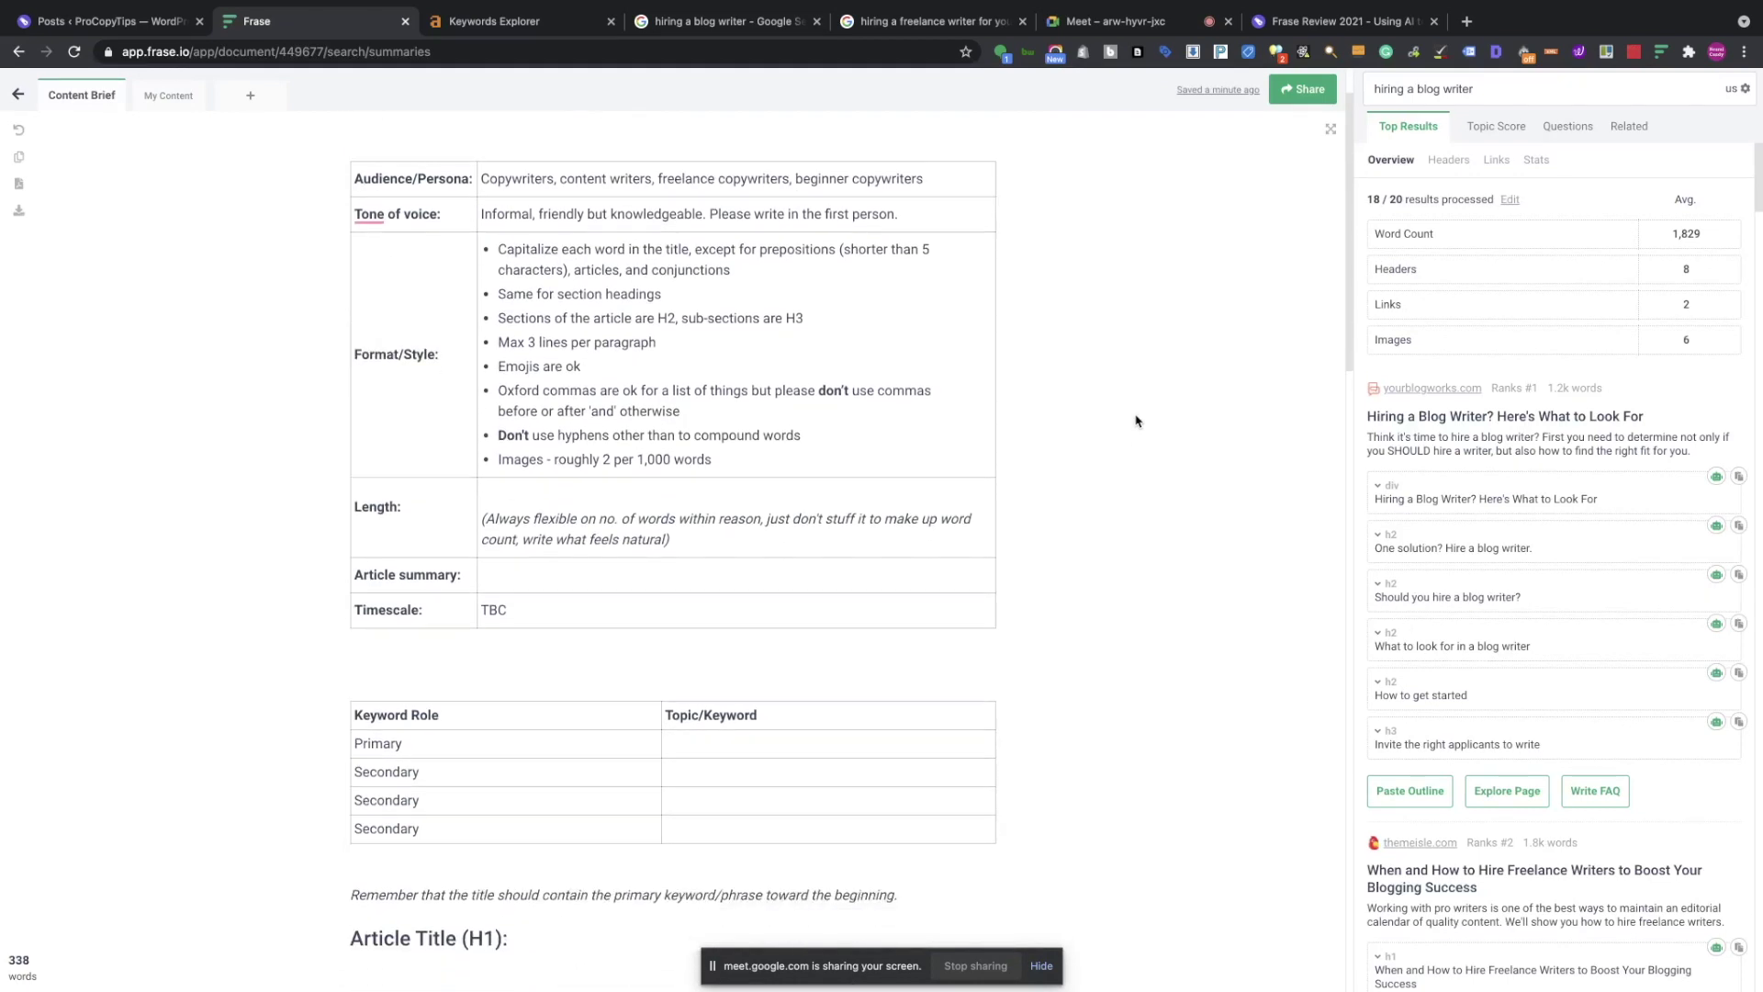
{"action": "scroll", "coordinate": [1135, 421], "scroll_direction": "down", "scroll_amount": 6}
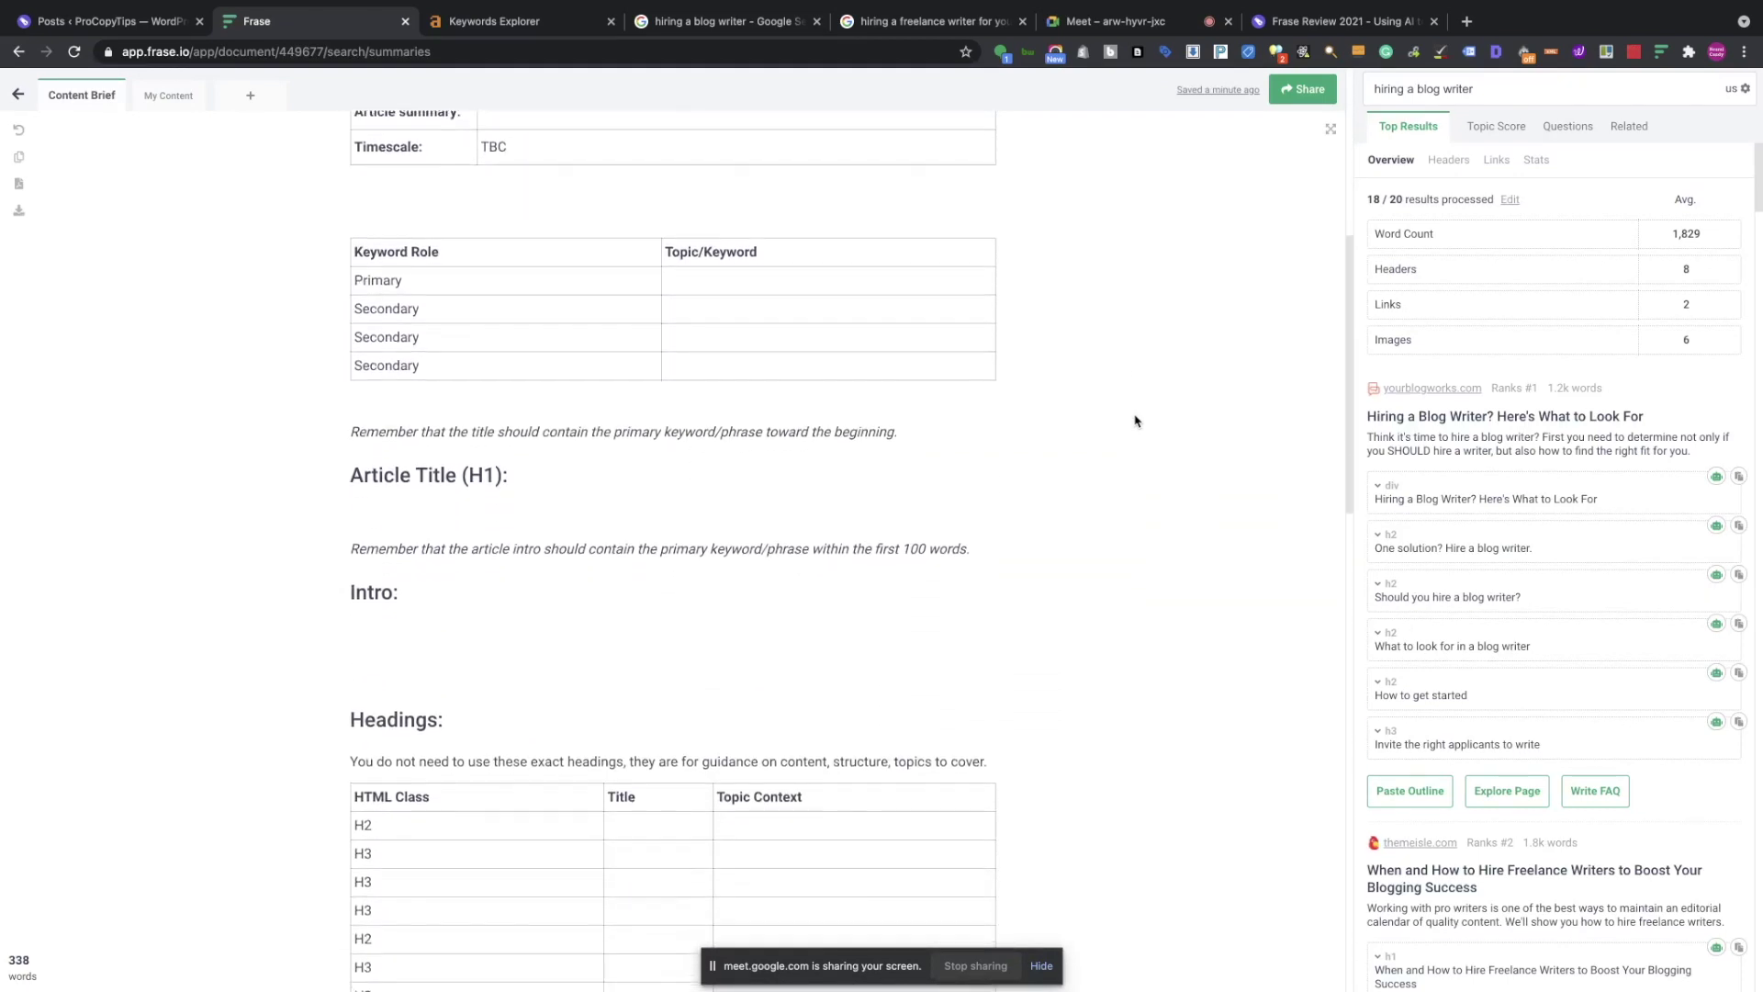
{"action": "scroll", "coordinate": [1135, 421], "scroll_direction": "down", "scroll_amount": 2}
{"action": "scroll", "coordinate": [1135, 424], "scroll_direction": "up", "scroll_amount": 12}
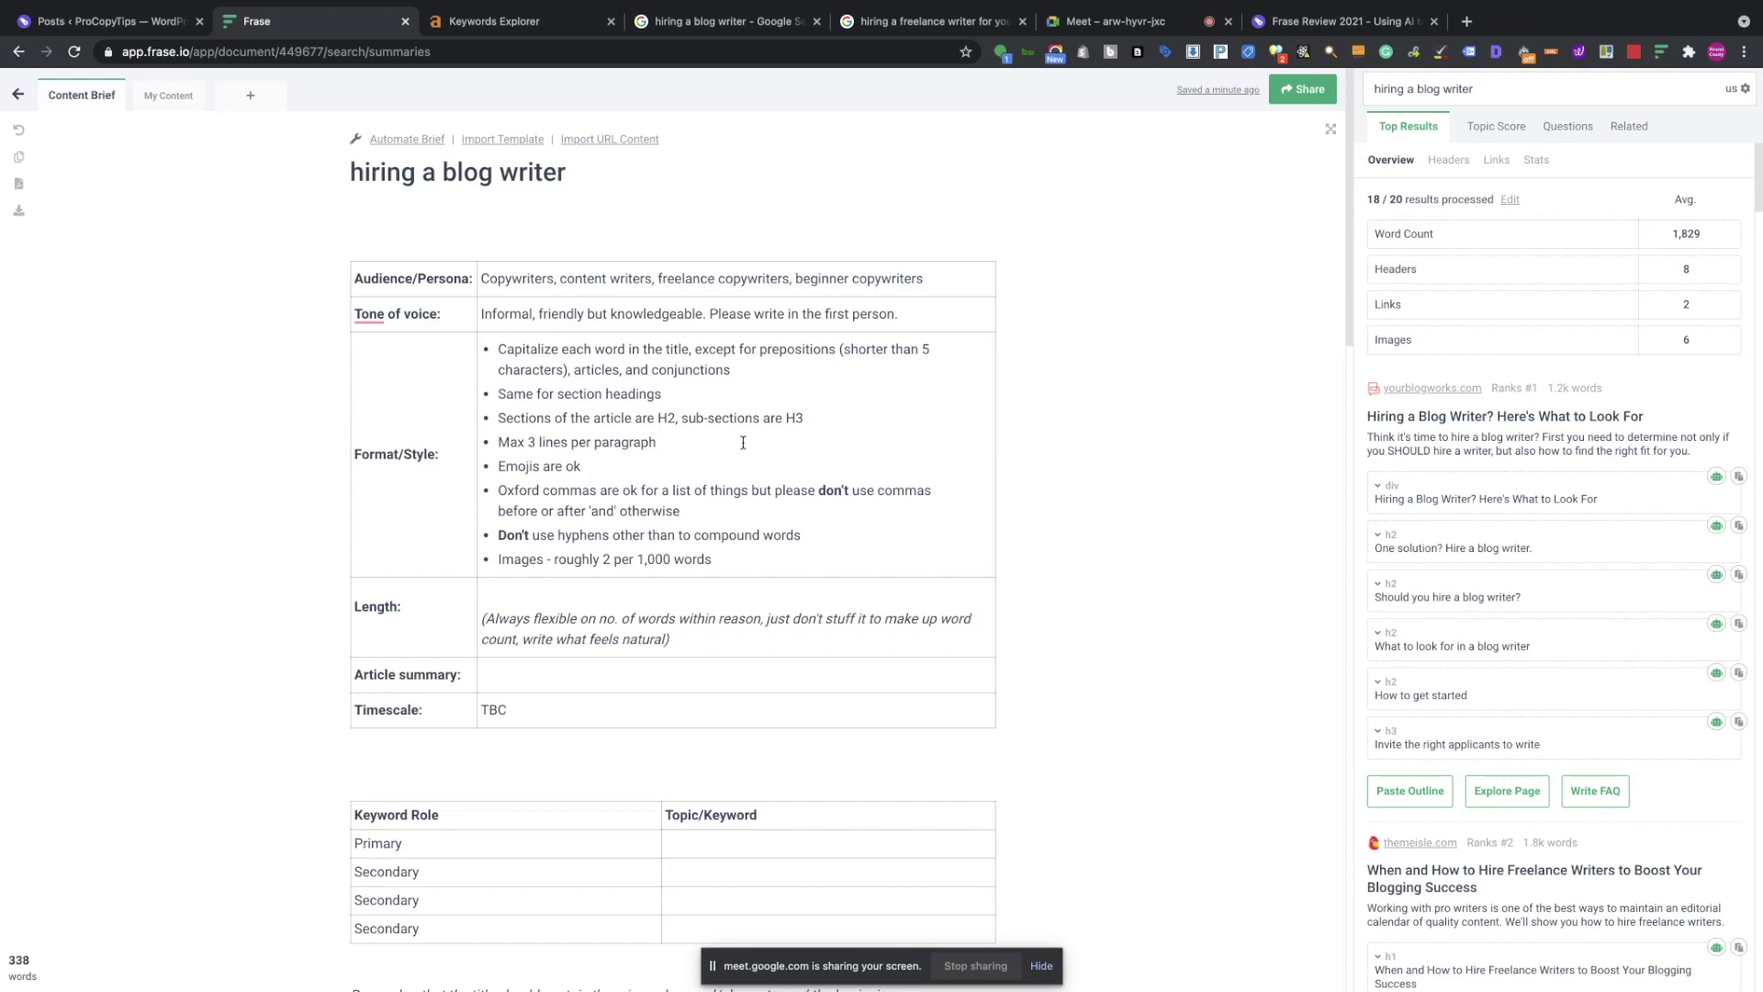
Enter 1,000 as the article length in the brief's first table.
{"action": "scroll", "coordinate": [741, 441], "scroll_direction": "down", "scroll_amount": 2}
{"action": "left_click", "coordinate": [524, 391]}
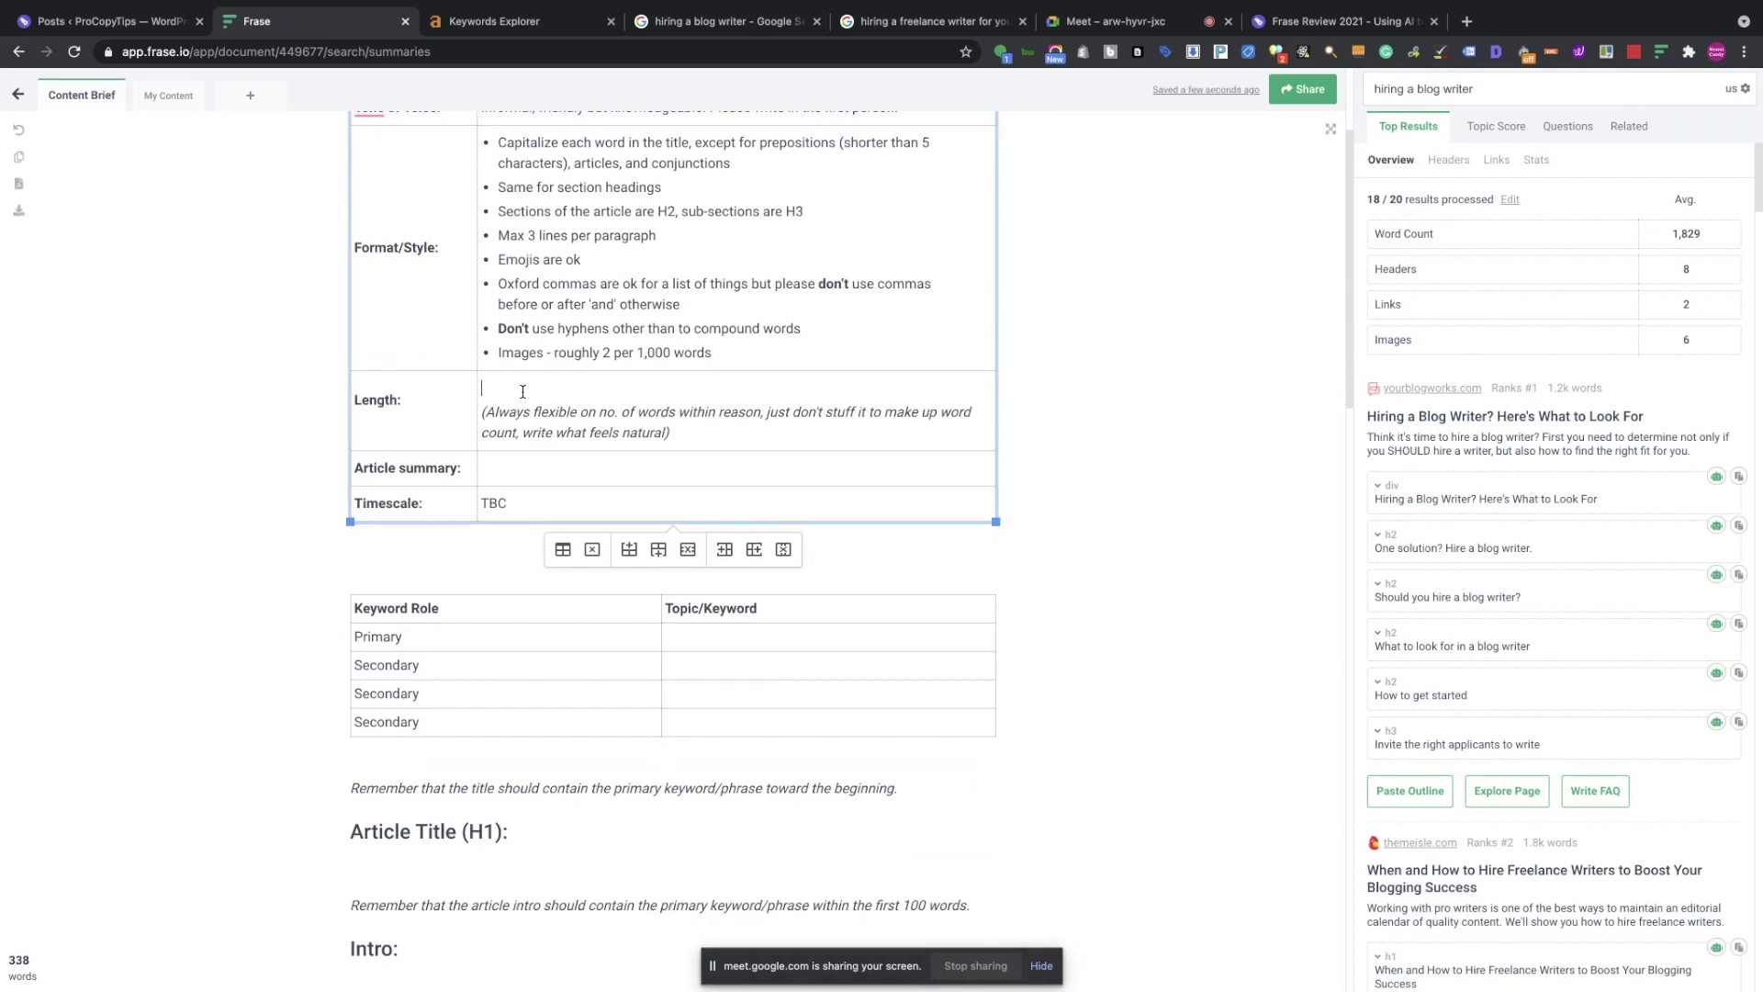
{"action": "type", "text": "1,000"}
Enter "This is for people looking to hire a freelance writer for their blog." as the article summary.
{"action": "left_click", "coordinate": [596, 474]}
{"action": "scroll", "coordinate": [596, 474], "scroll_direction": "up", "scroll_amount": 3}
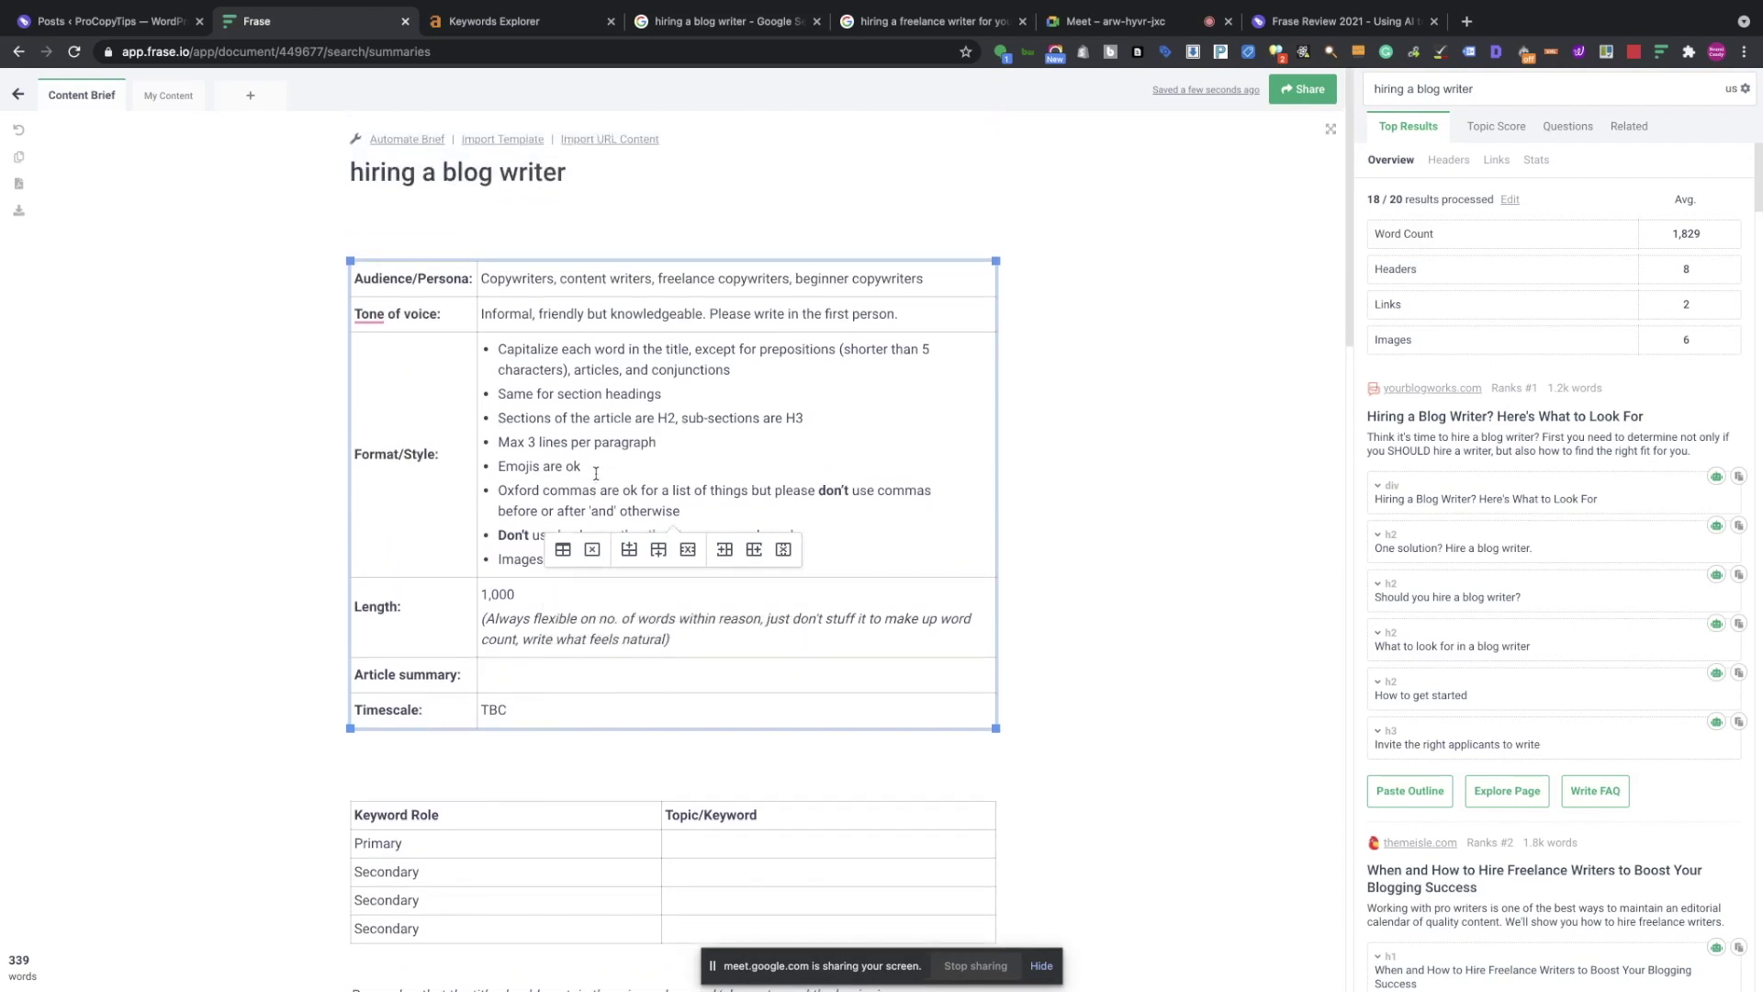
{"action": "type", "text": "Th"}
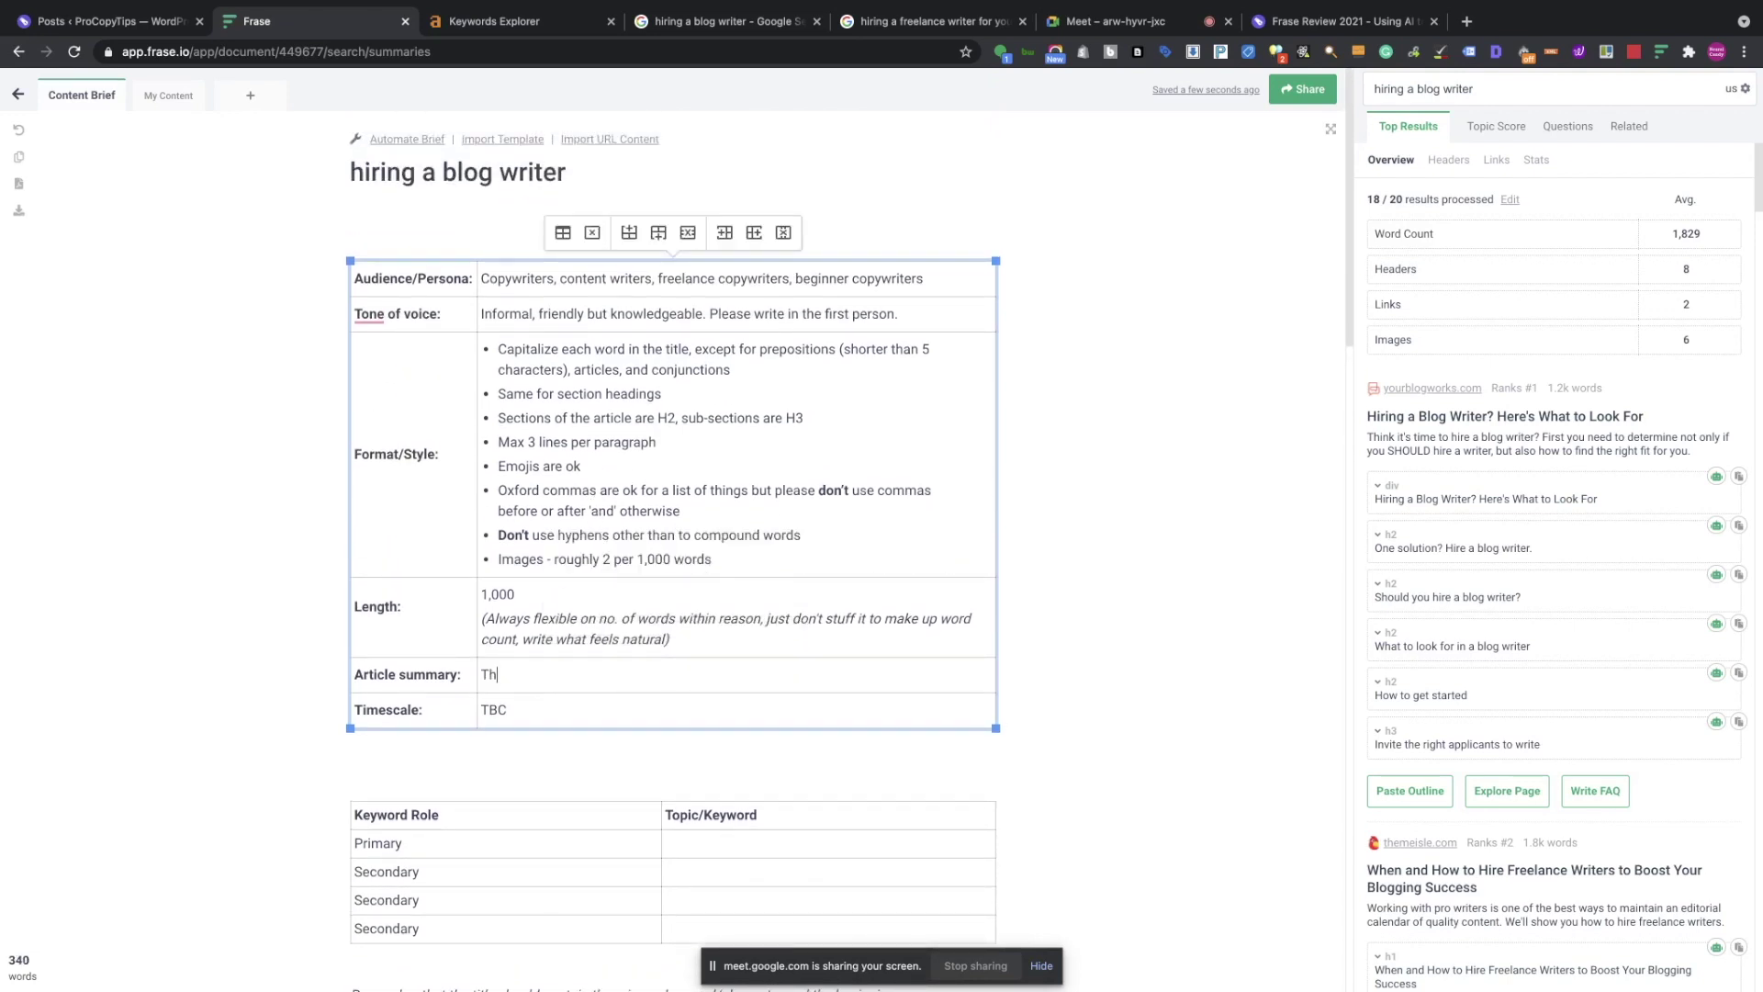
{"action": "type", "text": "is is for "}
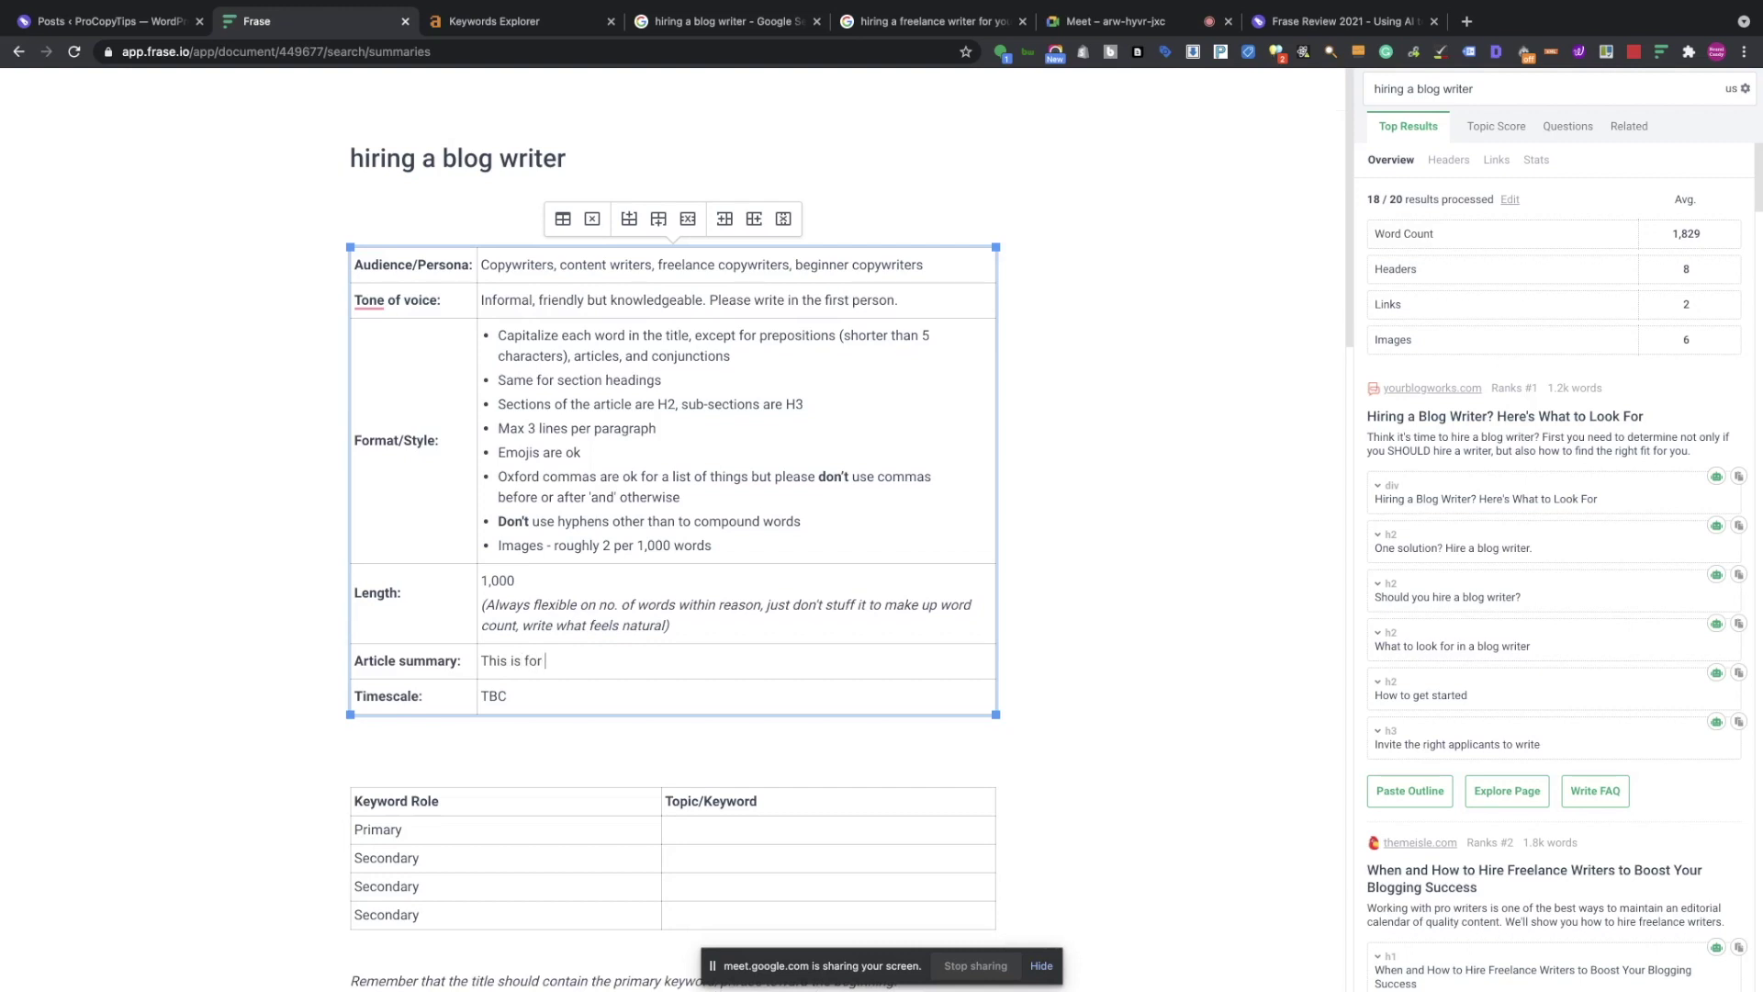
{"action": "type", "text": "people looking to hire a freelance writer for their blog."}
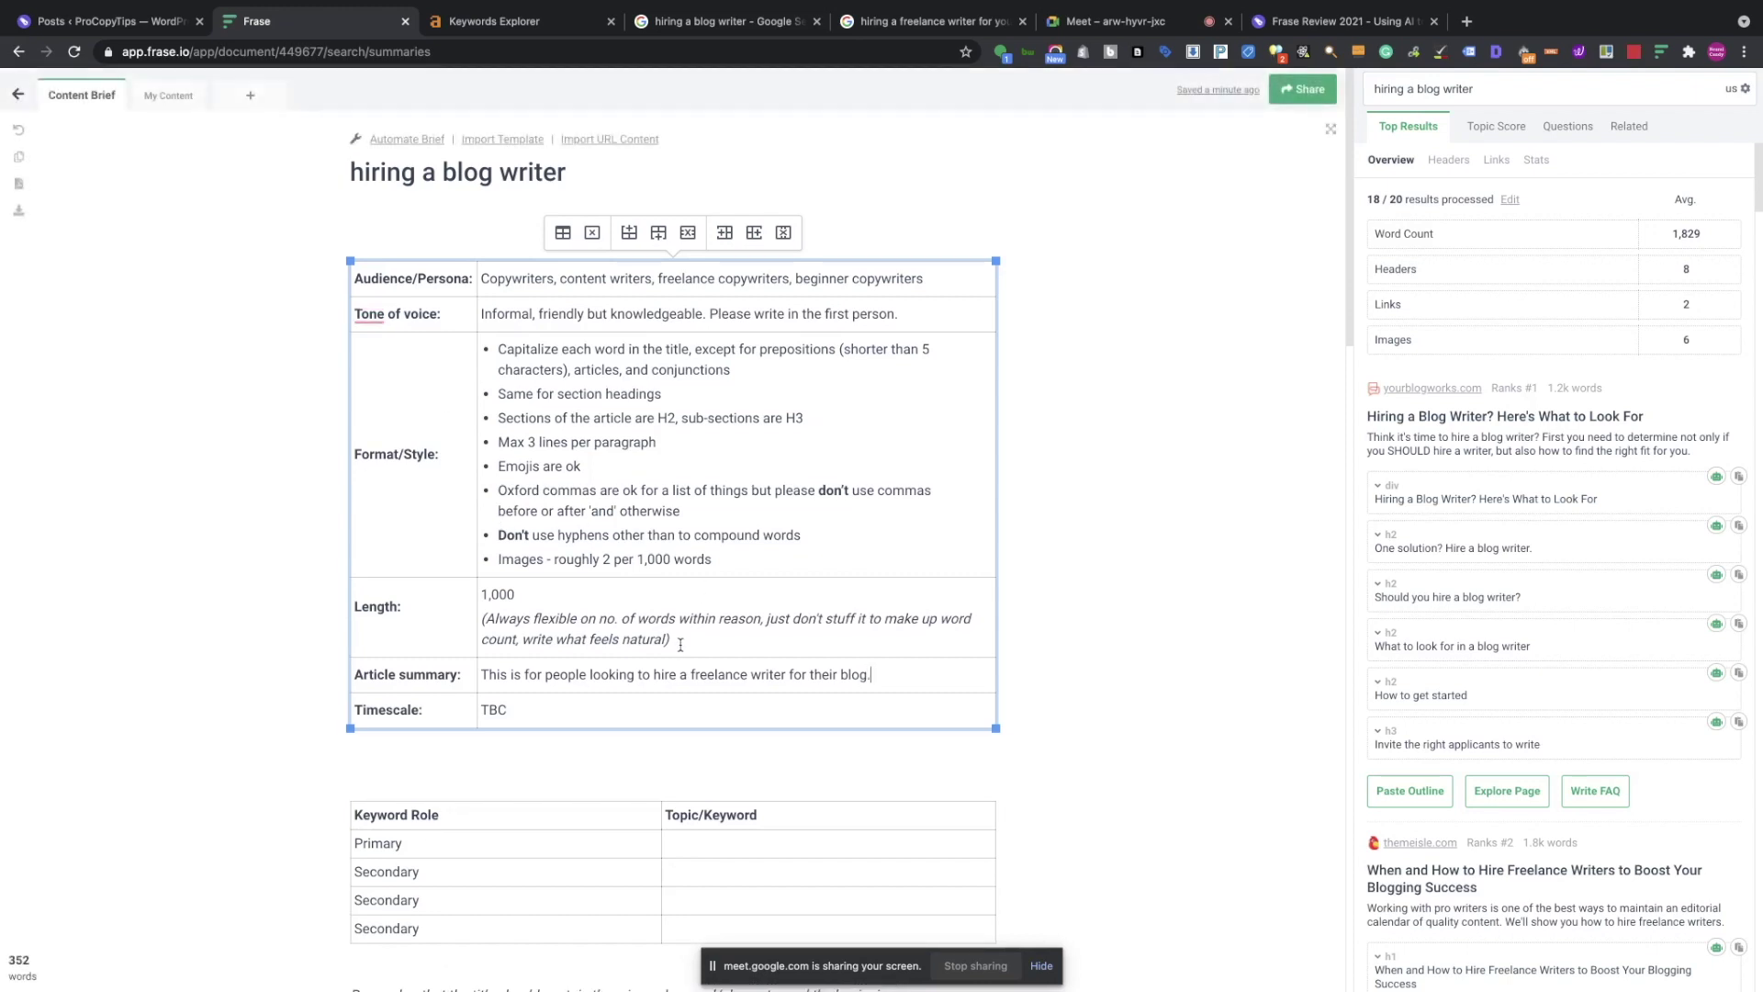
Add "Hiring A Blog Writer -" to the Article Title (H1) heading below the keyword table.
{"action": "scroll", "coordinate": [679, 646], "scroll_direction": "down", "scroll_amount": 2}
{"action": "scroll", "coordinate": [679, 646], "scroll_direction": "down", "scroll_amount": 1}
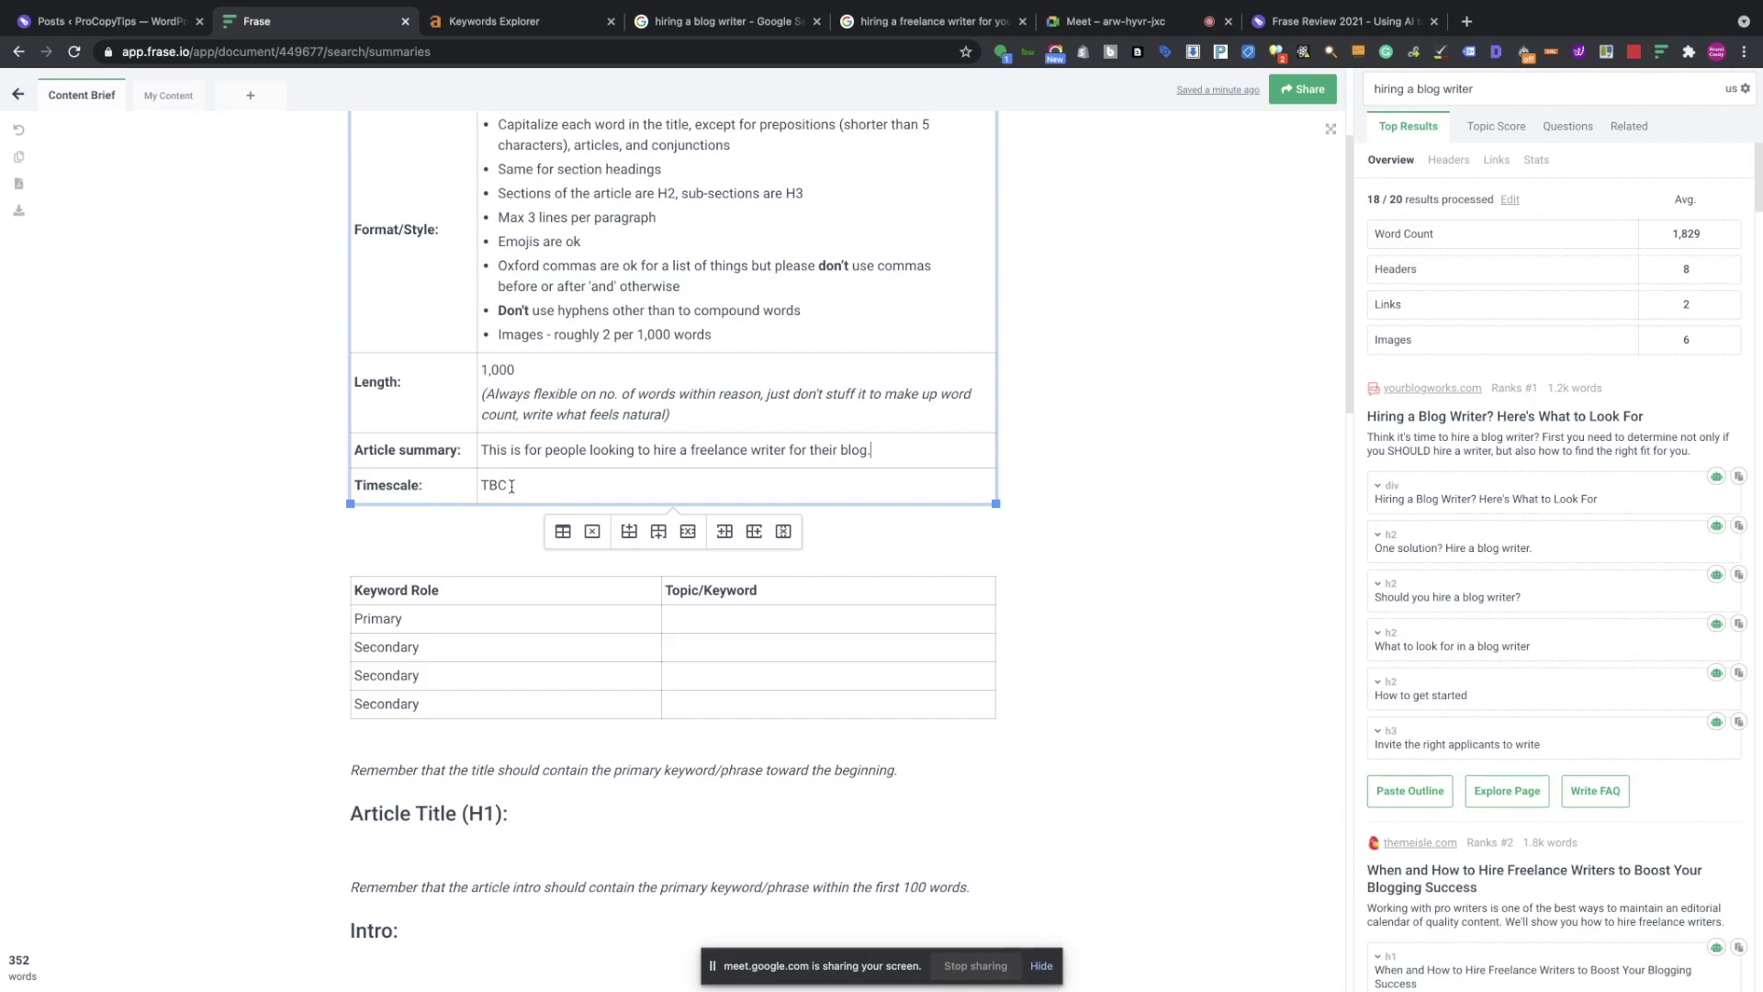
{"action": "scroll", "coordinate": [511, 486], "scroll_direction": "down", "scroll_amount": 2}
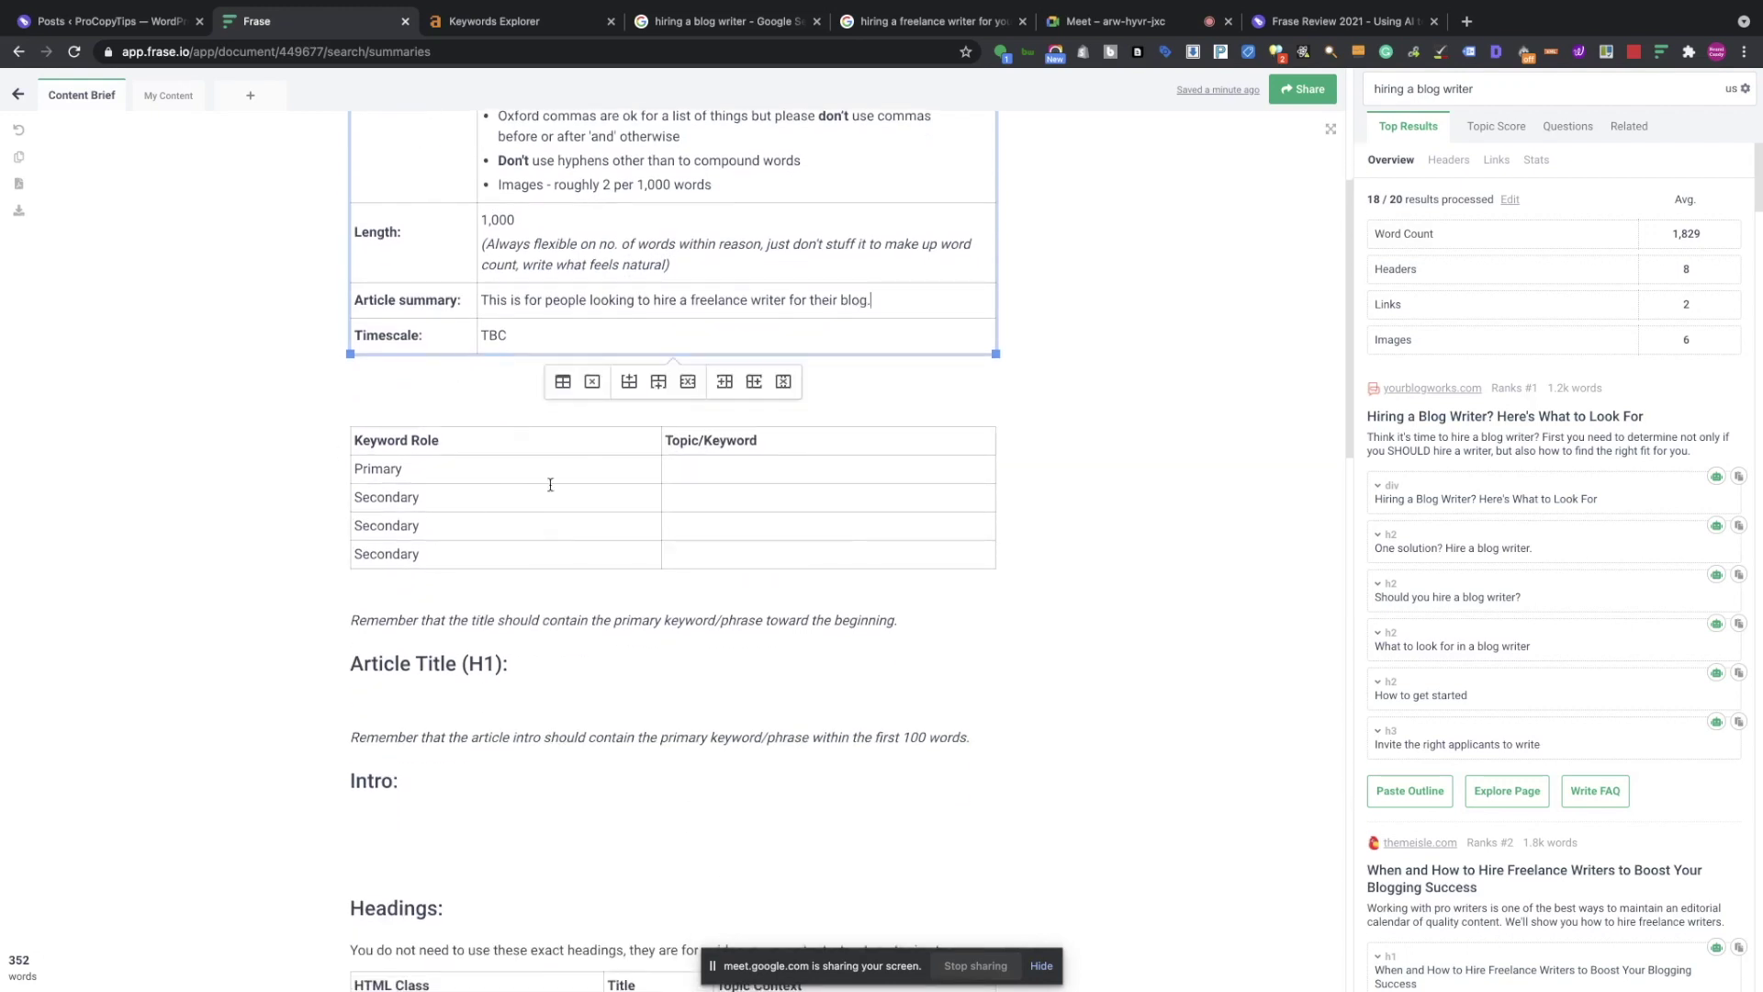
{"action": "scroll", "coordinate": [632, 470], "scroll_direction": "down", "scroll_amount": 2}
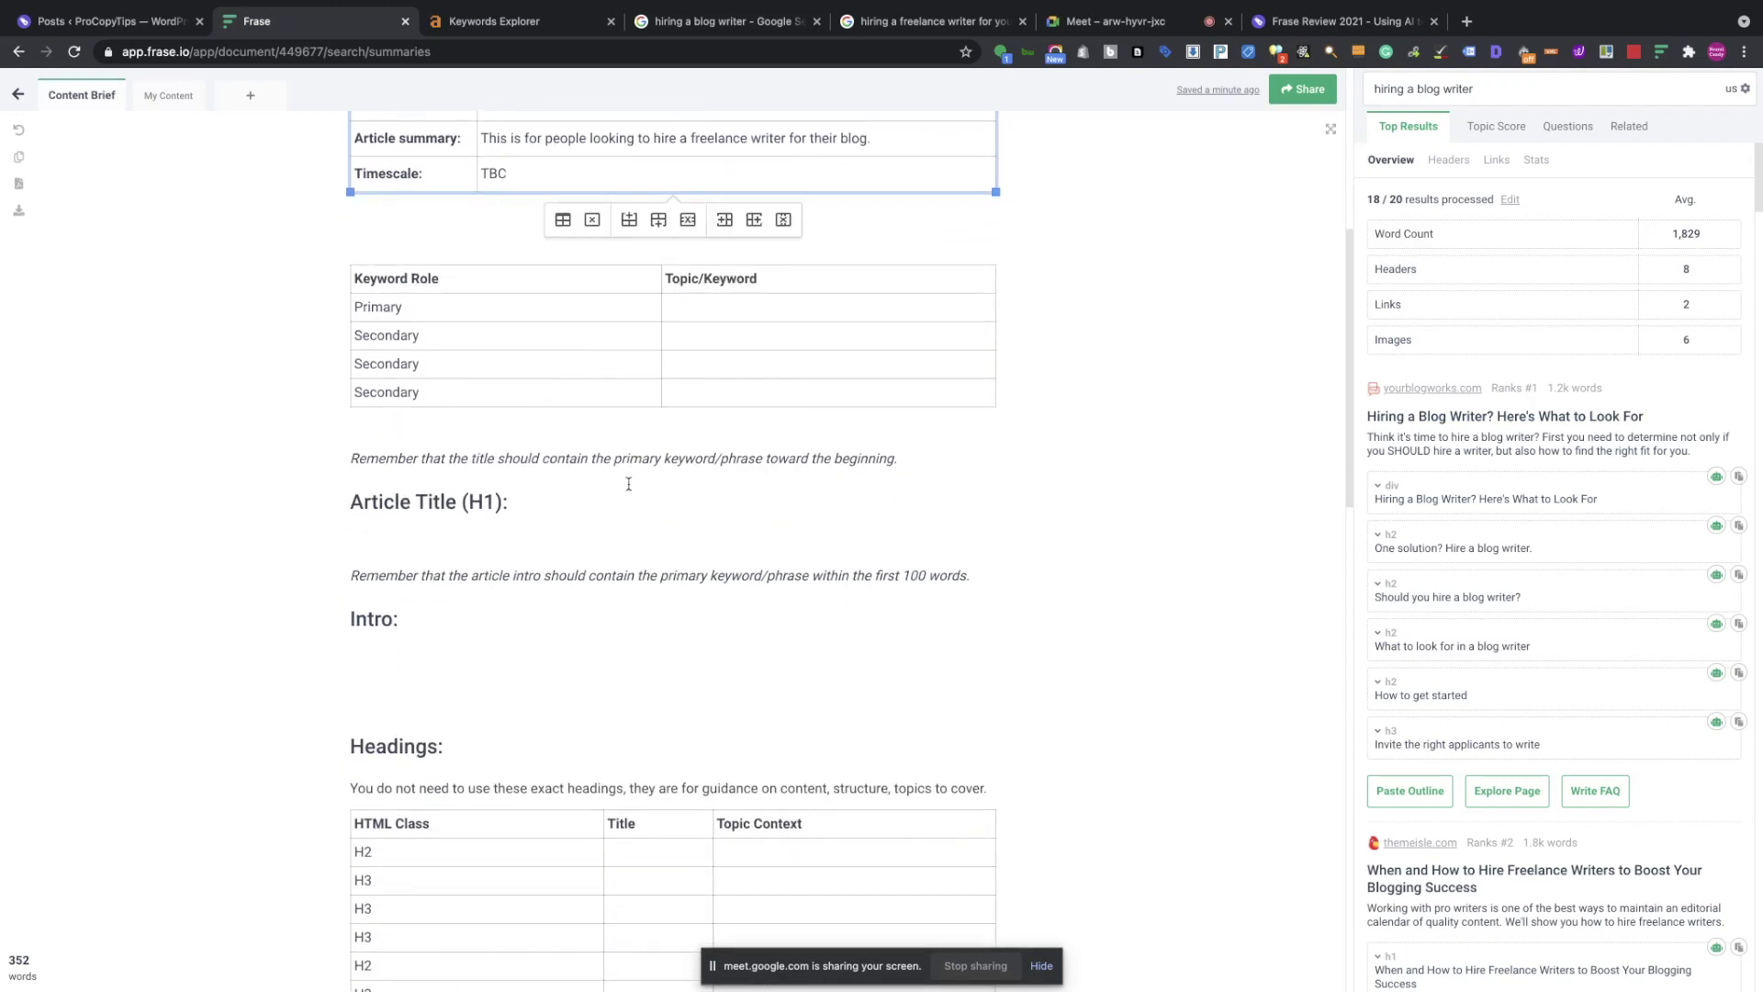
{"action": "left_click", "coordinate": [572, 504]}
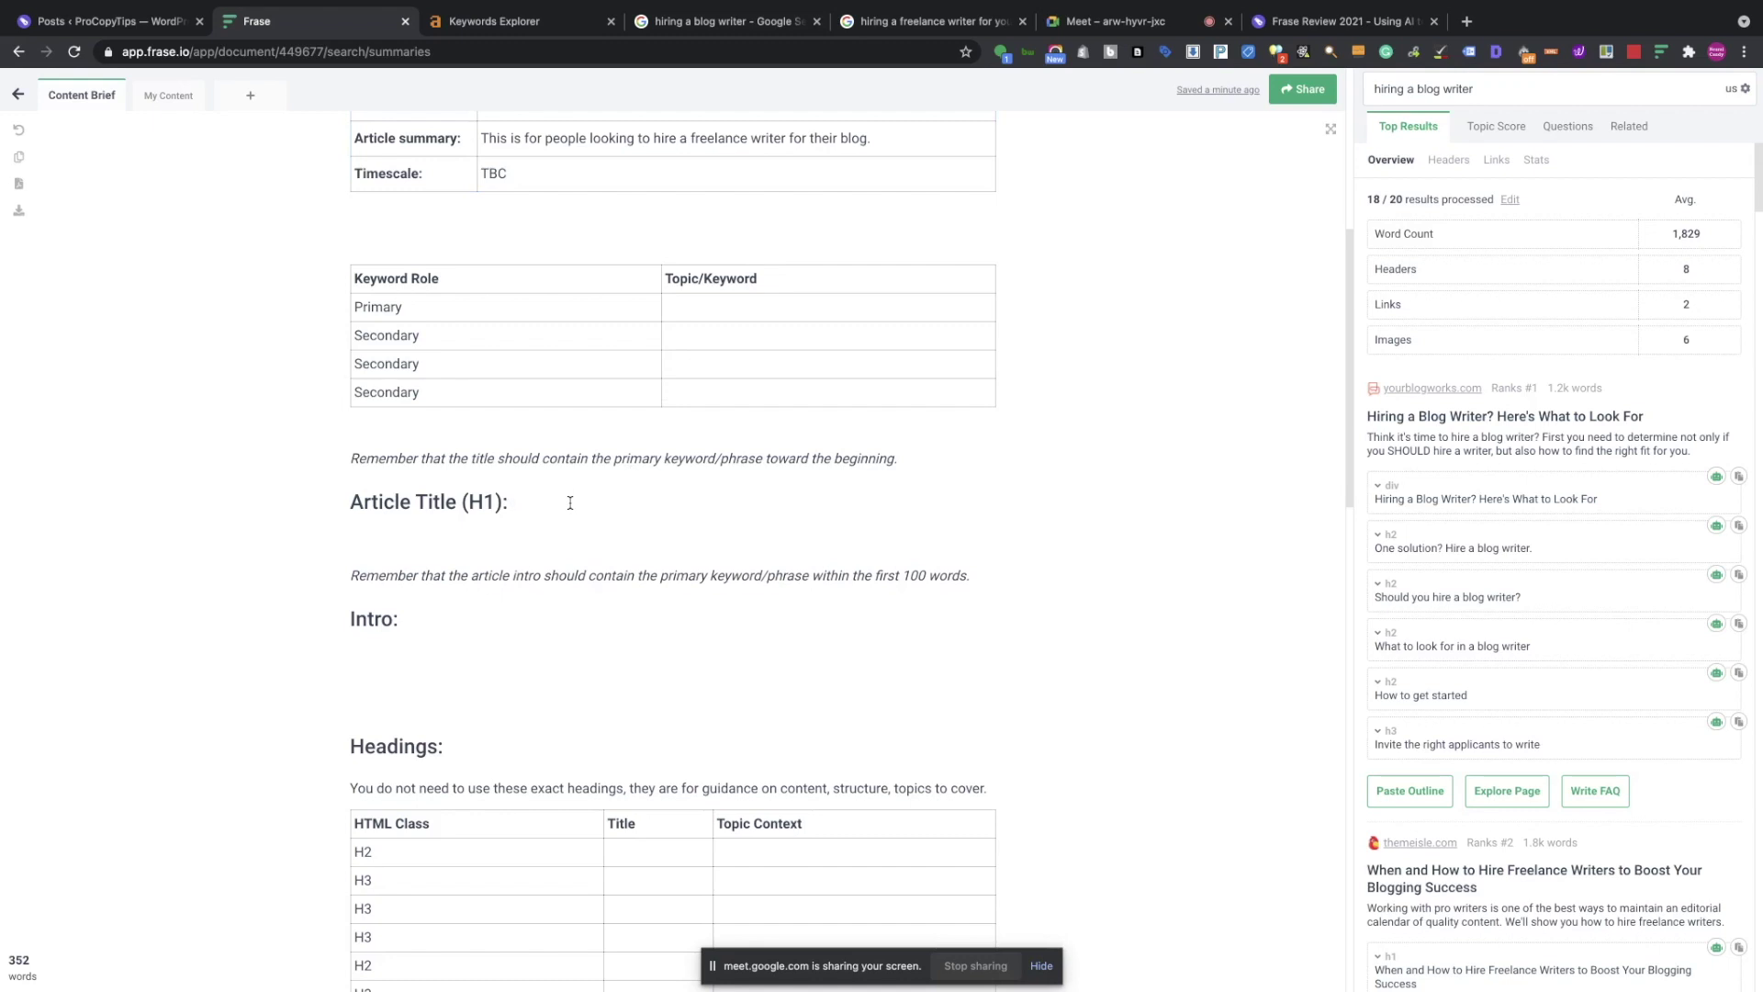
{"action": "type", "text": "Hiring"}
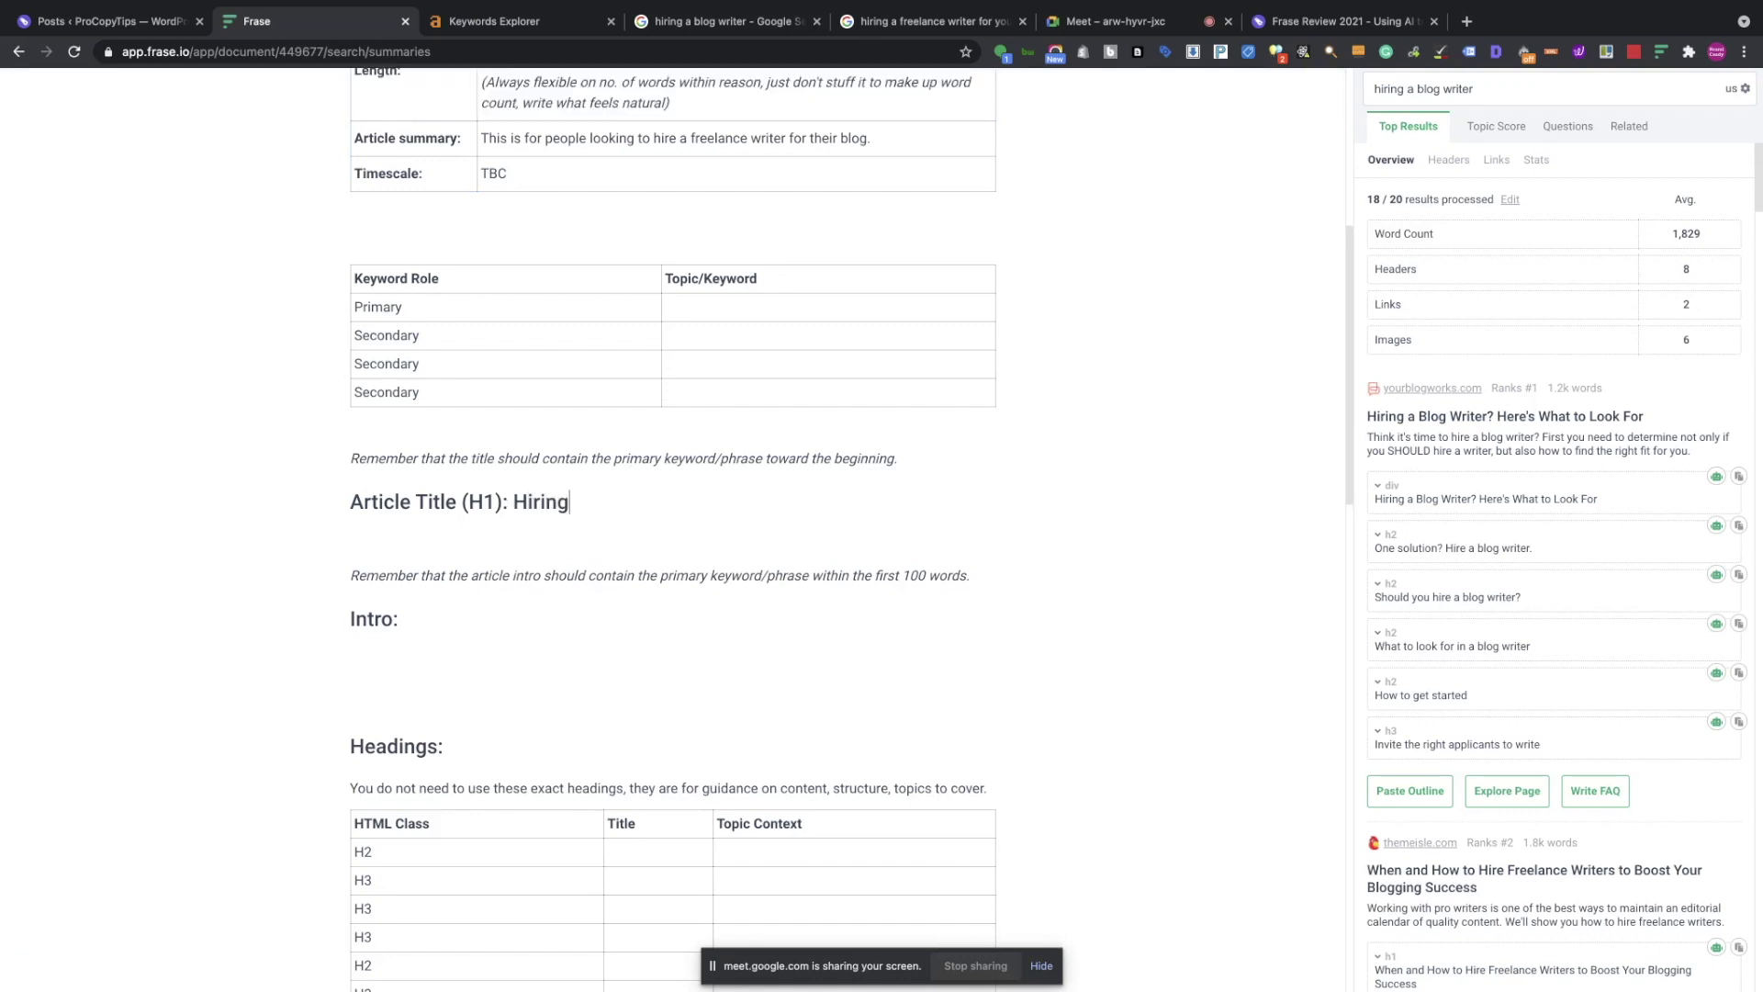
{"action": "type", "text": " A Blog Writer -"}
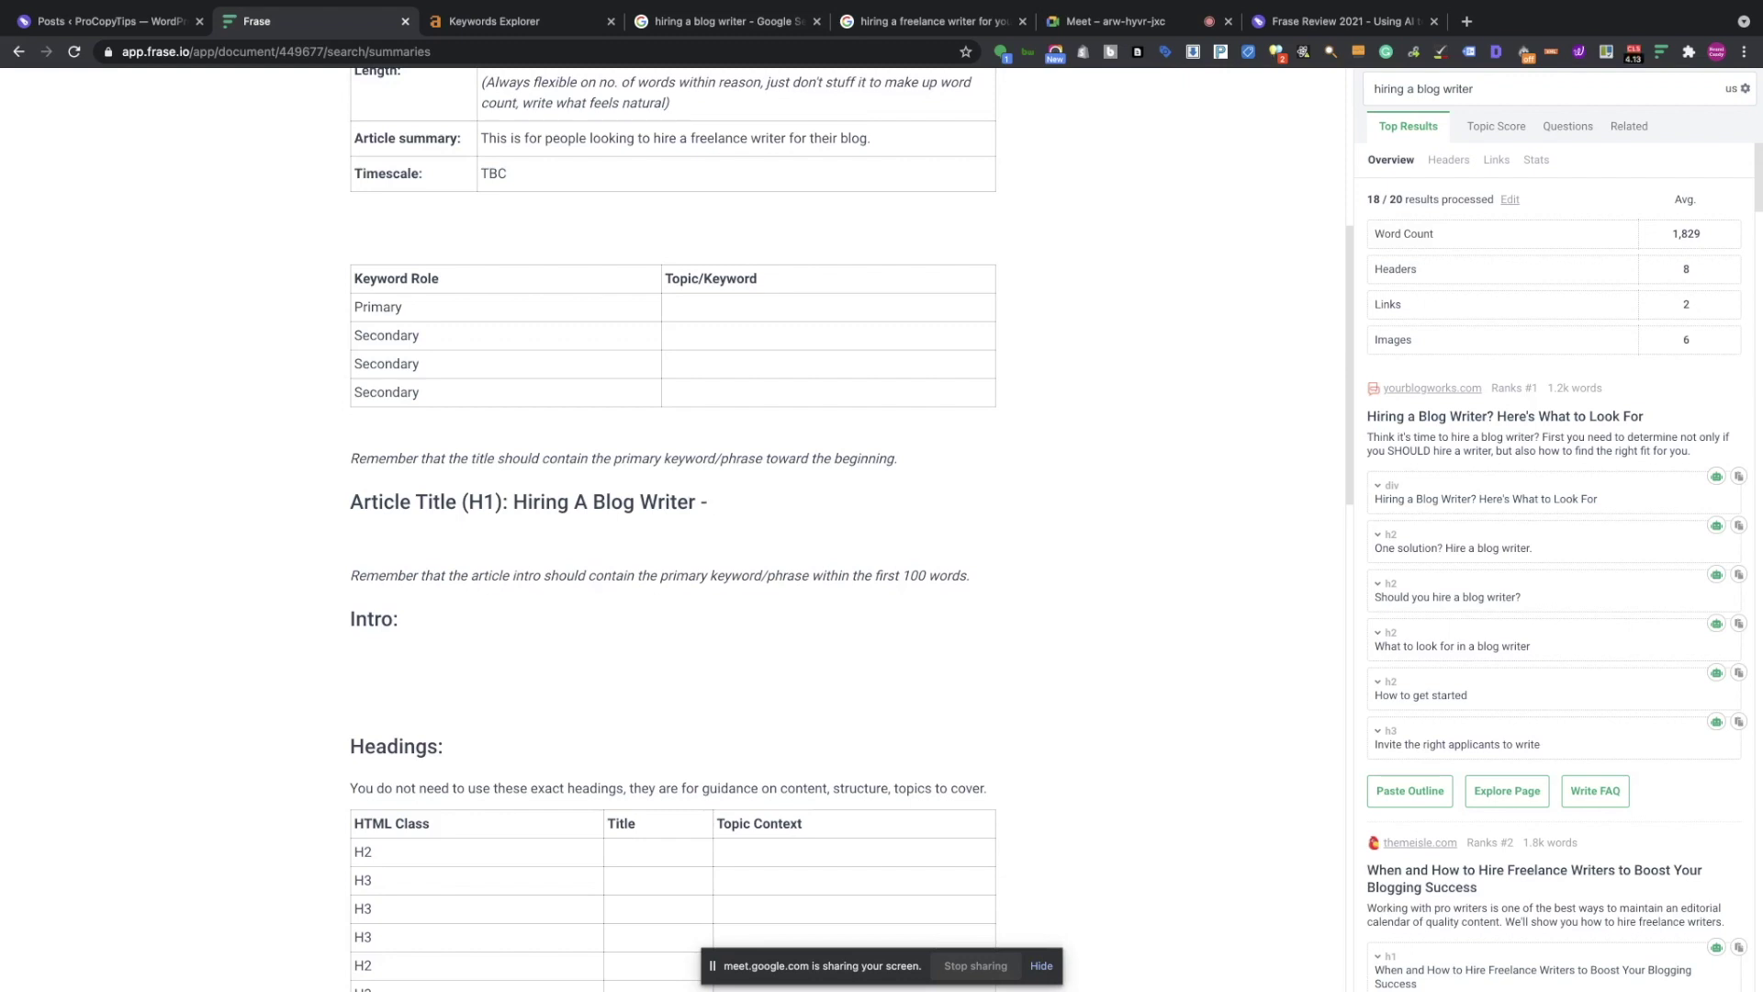
Review the brief's Intro section and the HTML class, title and topic context columns of the Headings table.
{"action": "scroll", "coordinate": [673, 514], "scroll_direction": "down", "scroll_amount": 1}
{"action": "scroll", "coordinate": [673, 515], "scroll_direction": "down", "scroll_amount": 2}
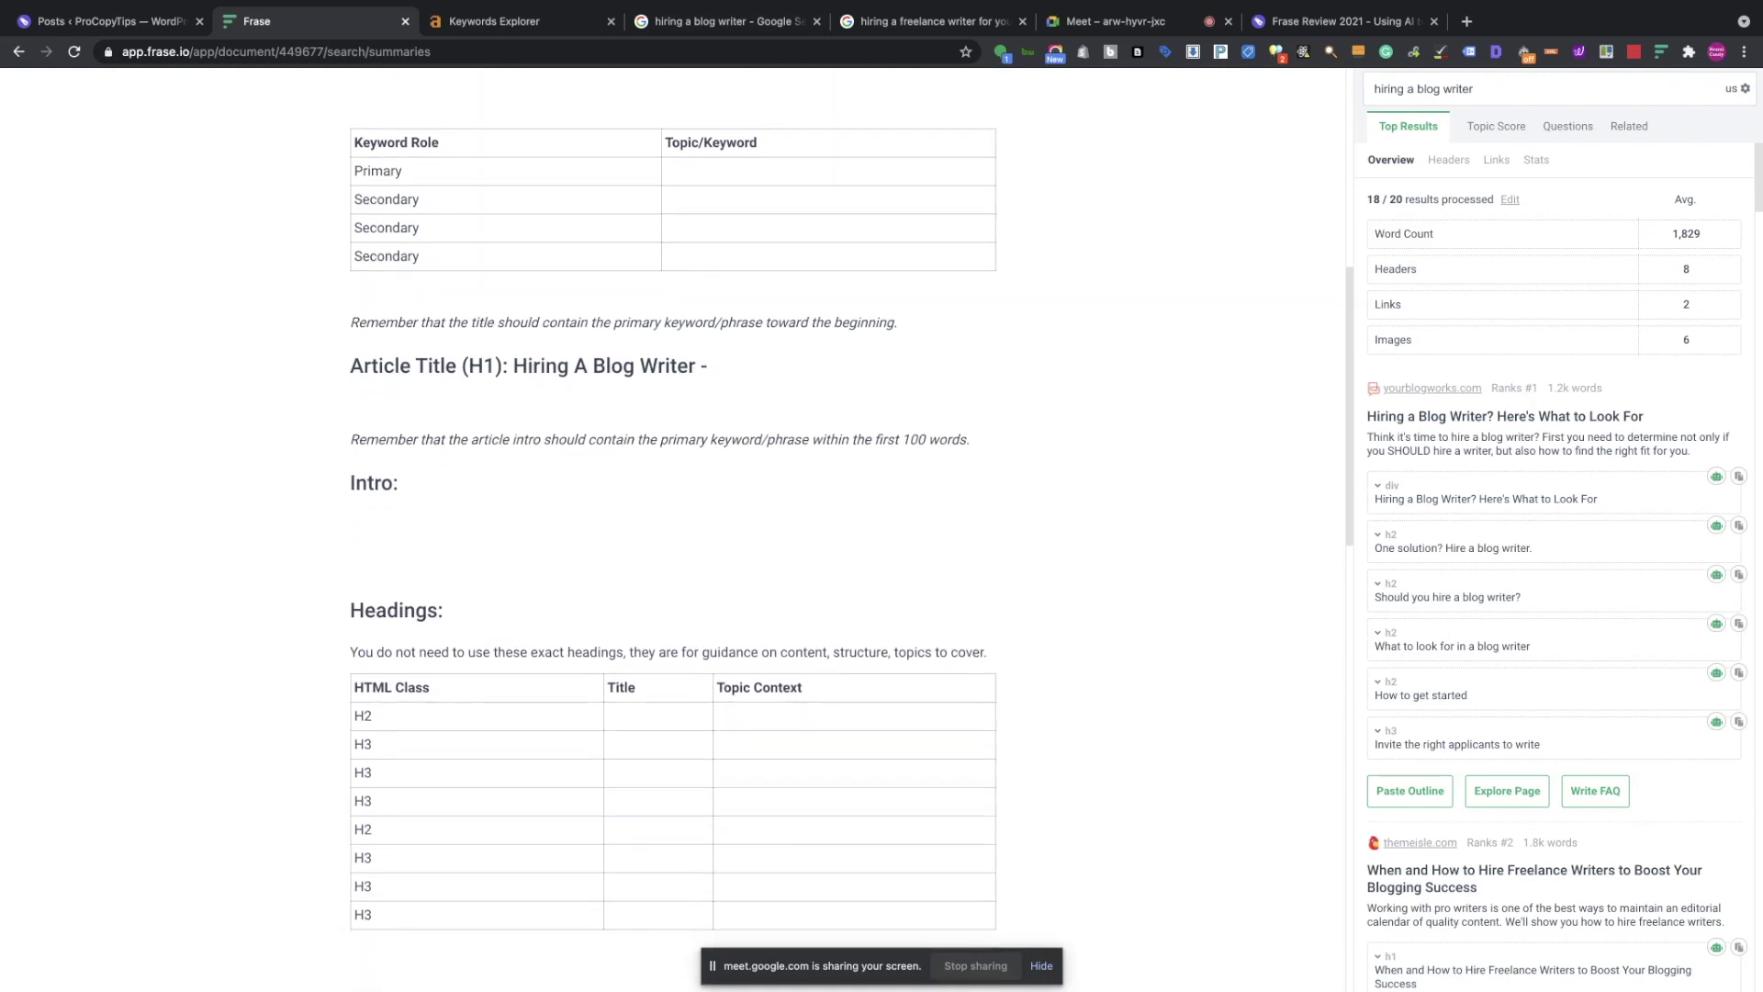
{"action": "left_click", "coordinate": [368, 512]}
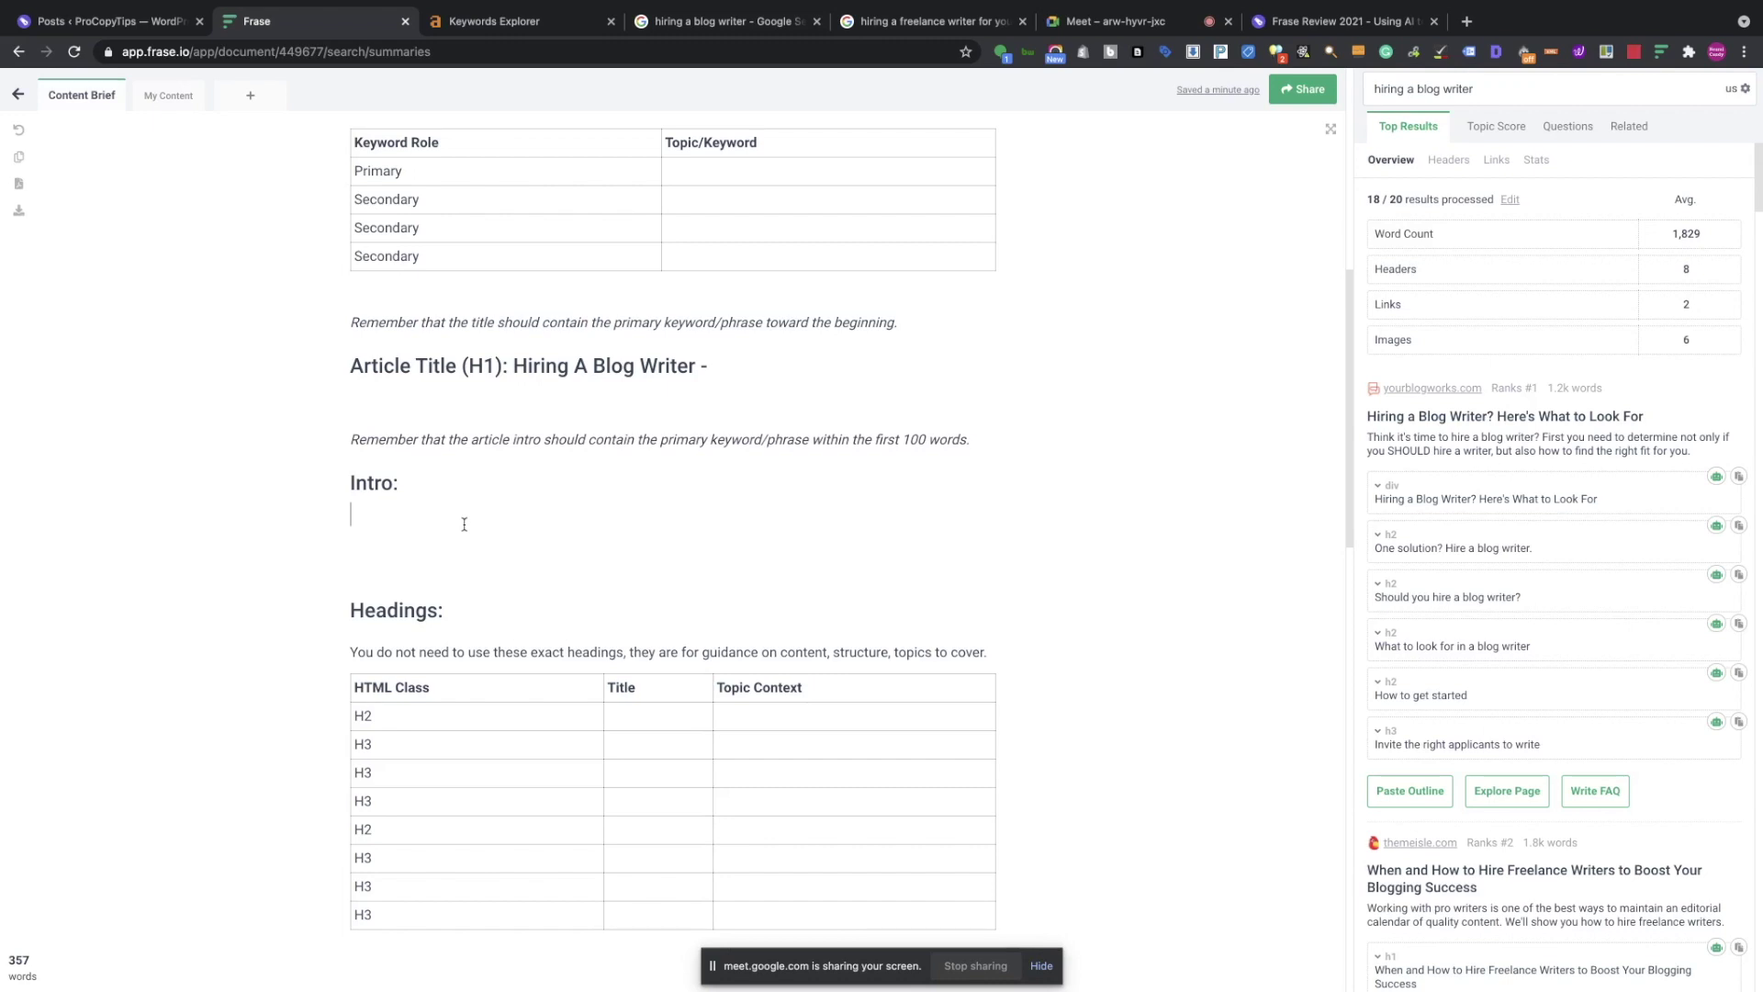
{"action": "scroll", "coordinate": [463, 523], "scroll_direction": "down", "scroll_amount": 4}
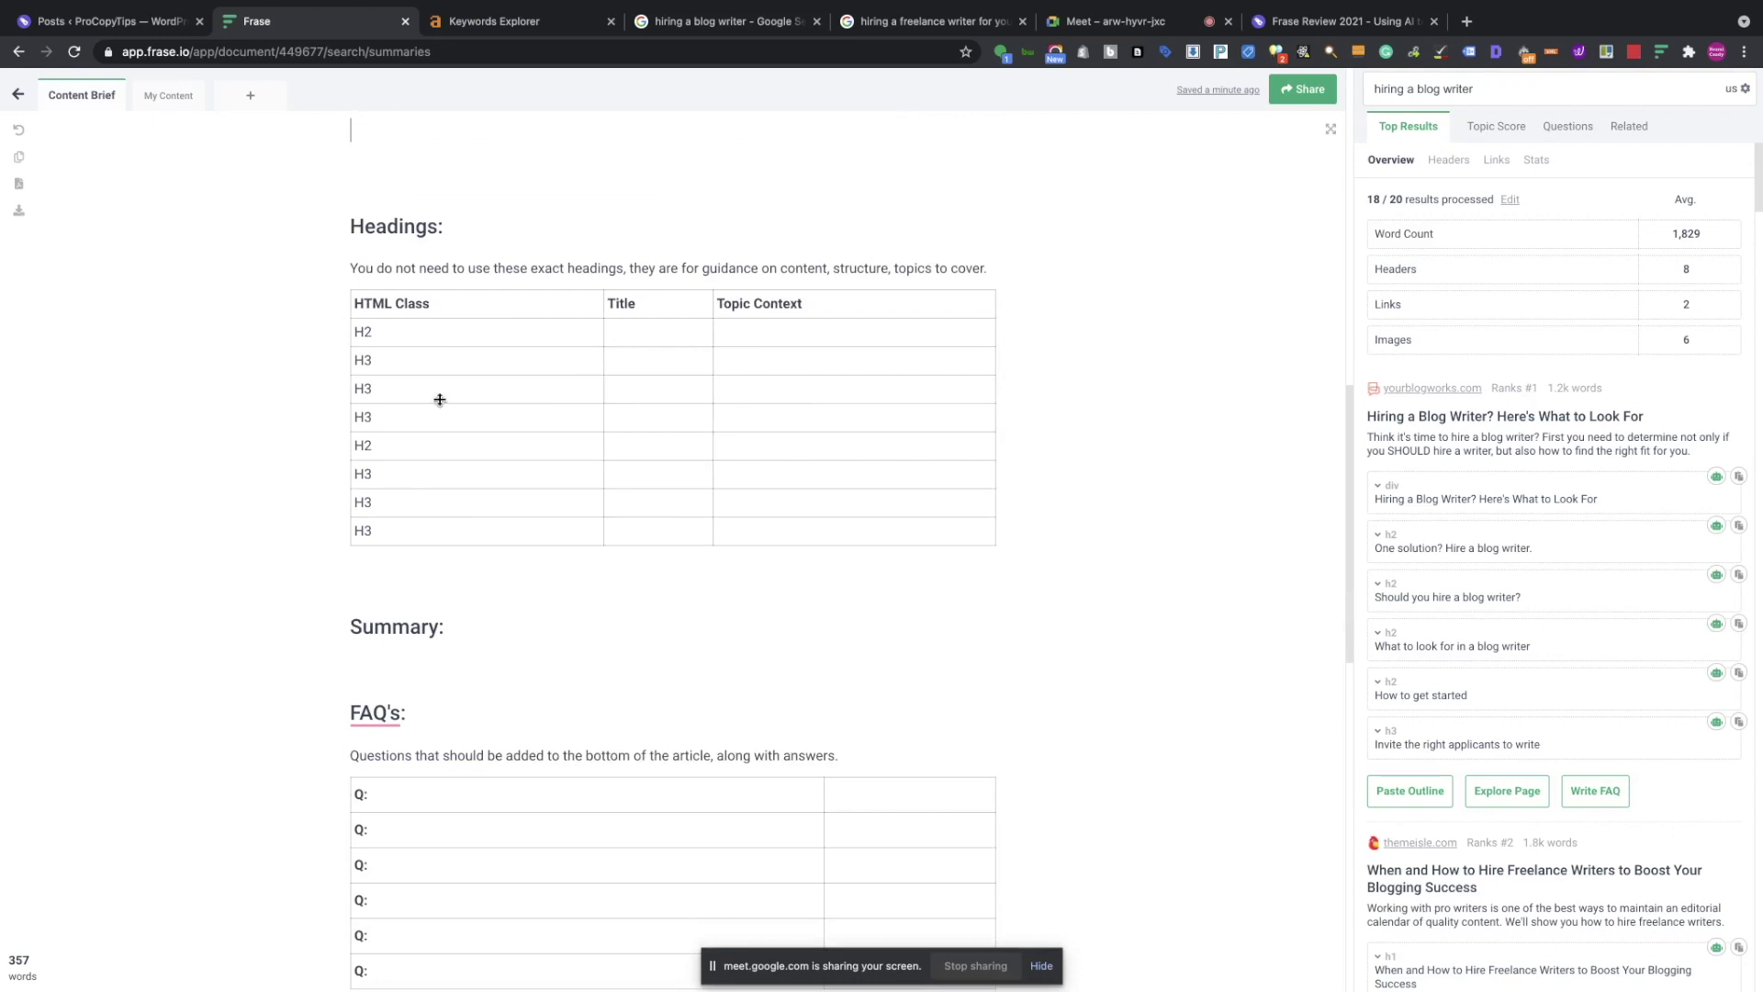
{"action": "left_click", "coordinate": [658, 332]}
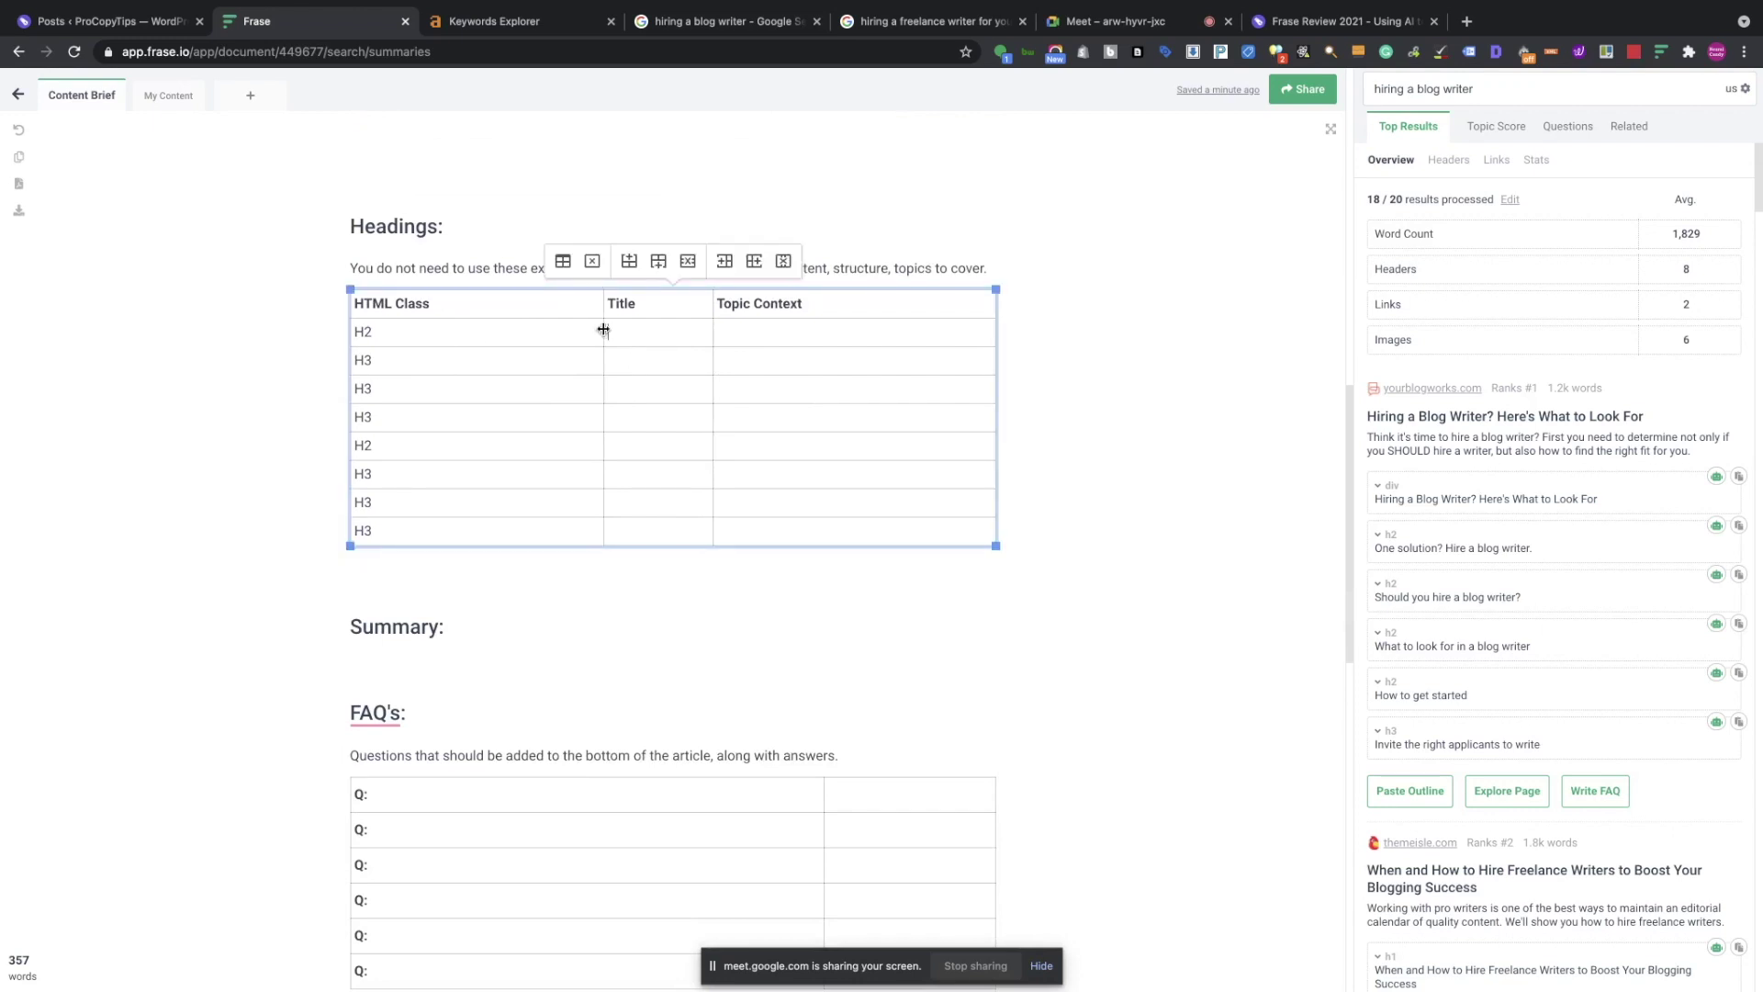
{"action": "mouse_move", "coordinate": [603, 314]}
{"action": "left_mouse_down"}
{"action": "mouse_move", "coordinate": [518, 317]}
{"action": "mouse_move", "coordinate": [608, 330]}
{"action": "left_mouse_up"}
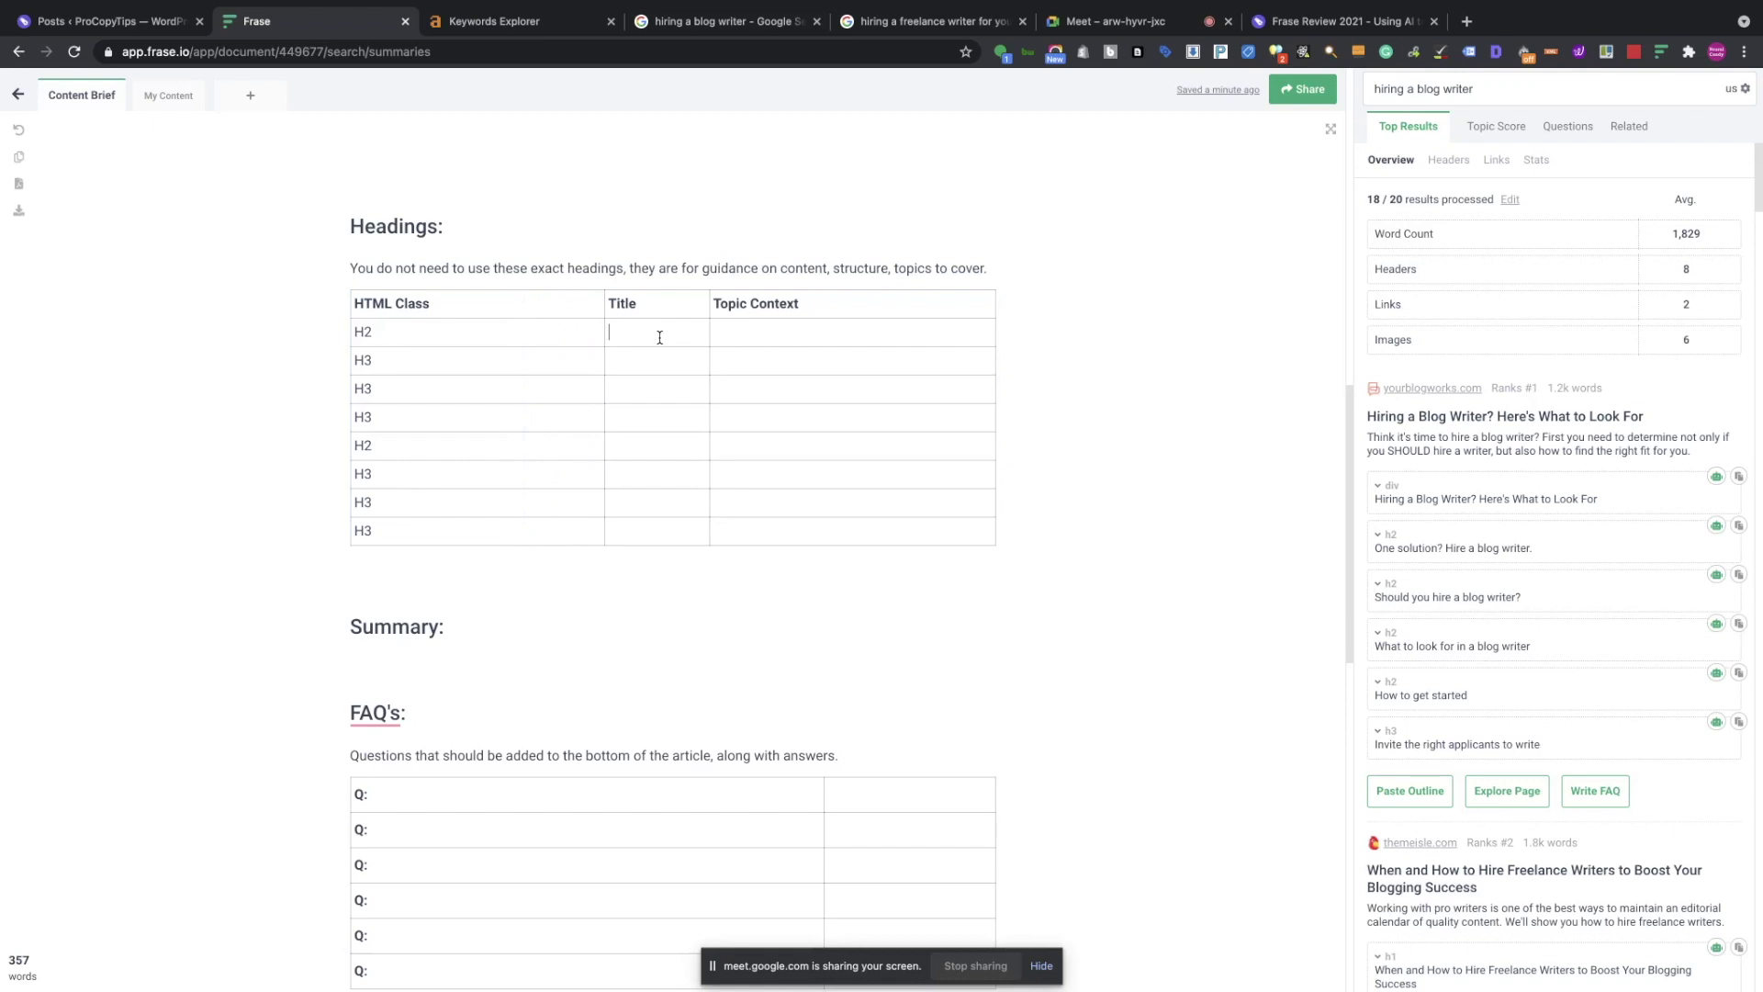
{"action": "left_click", "coordinate": [608, 333]}
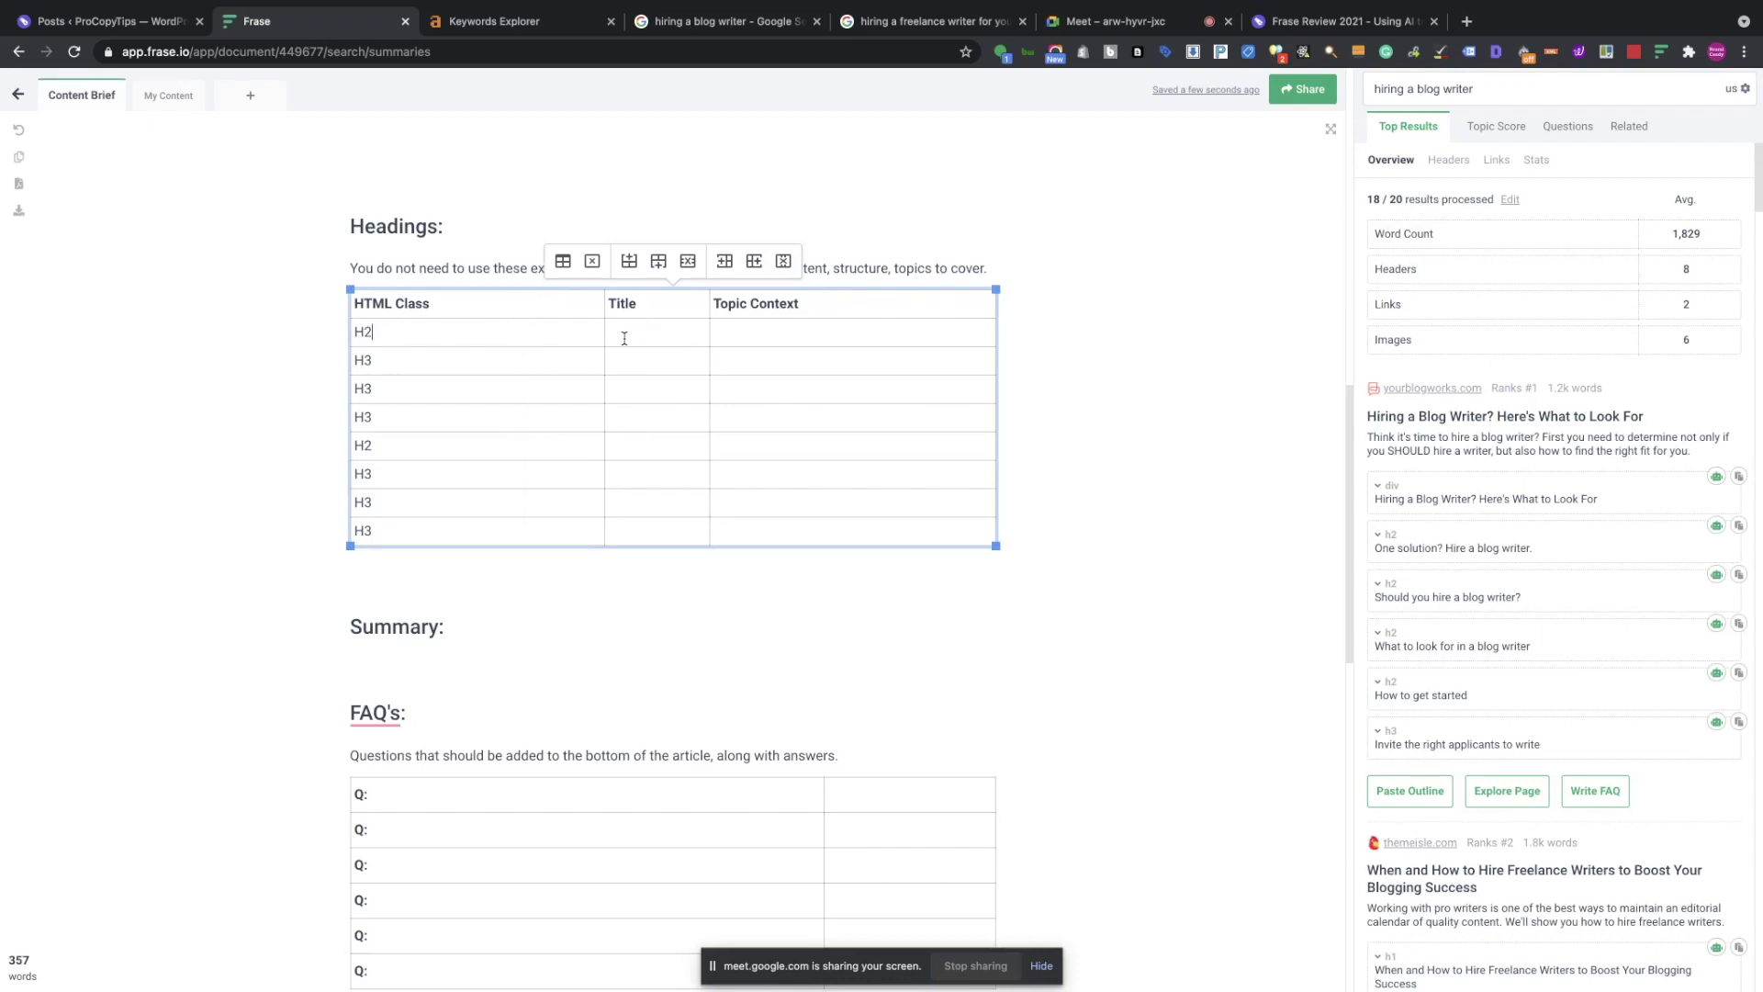
{"action": "scroll", "coordinate": [634, 338], "scroll_direction": "down", "scroll_amount": 1}
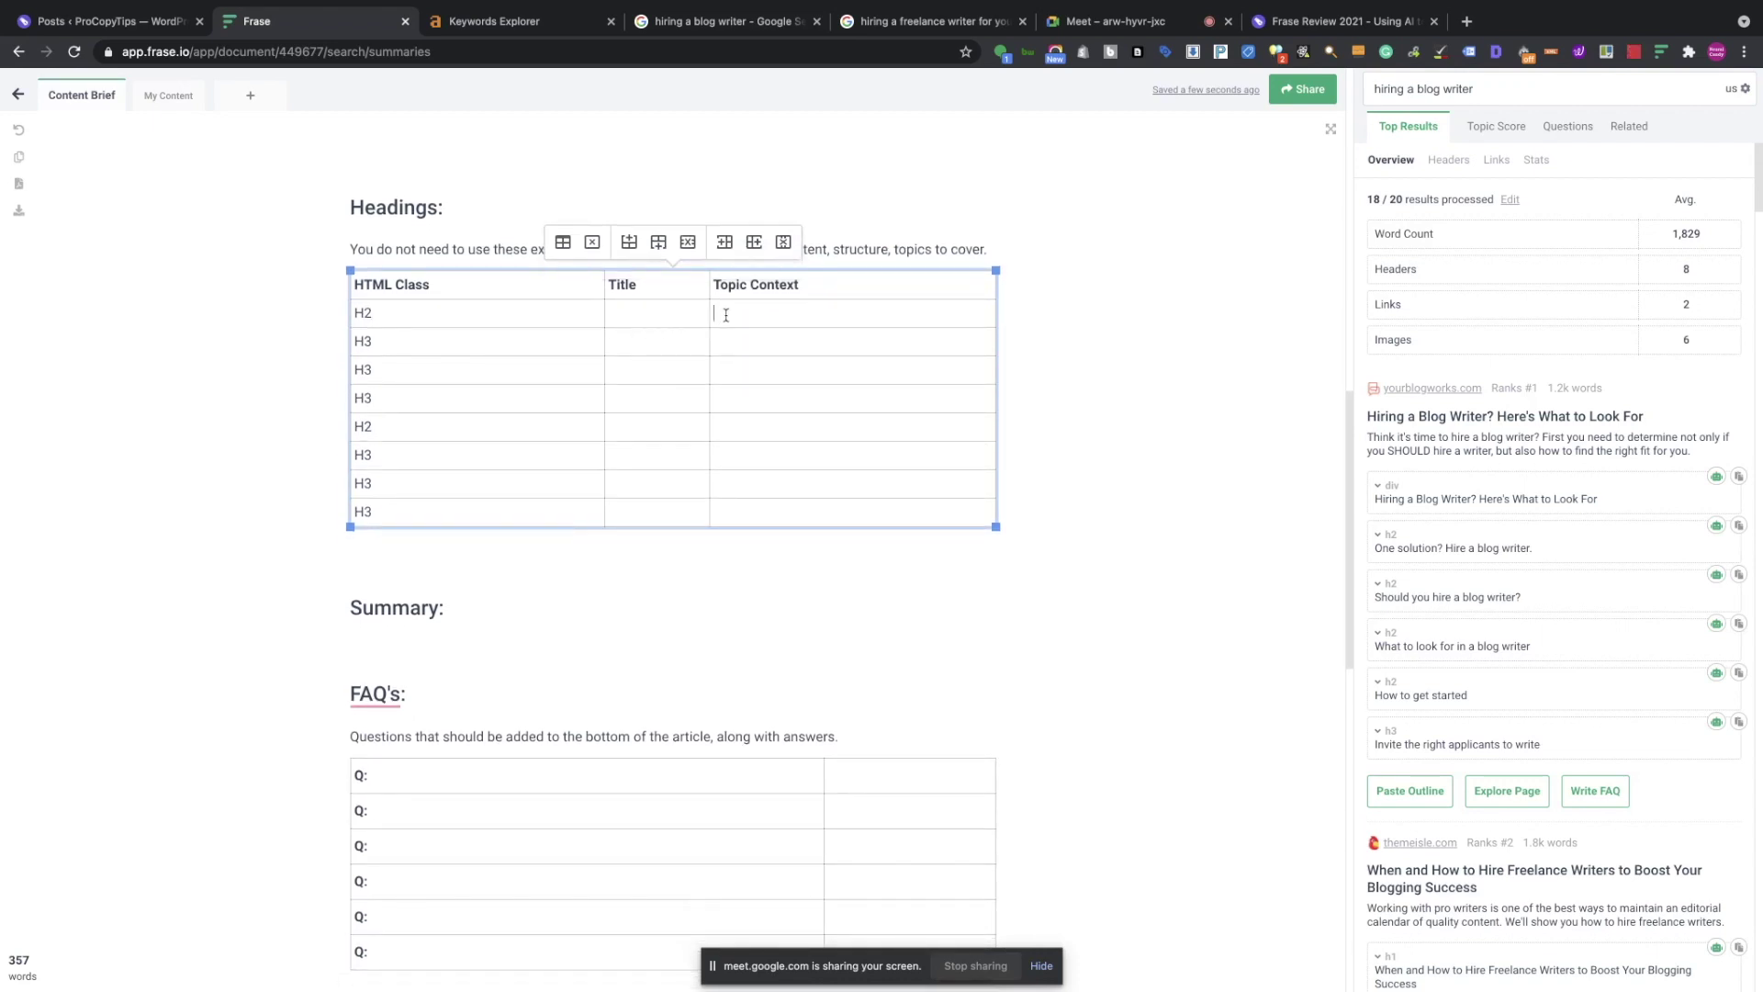
{"action": "scroll", "coordinate": [1166, 334], "scroll_direction": "up", "scroll_amount": 2}
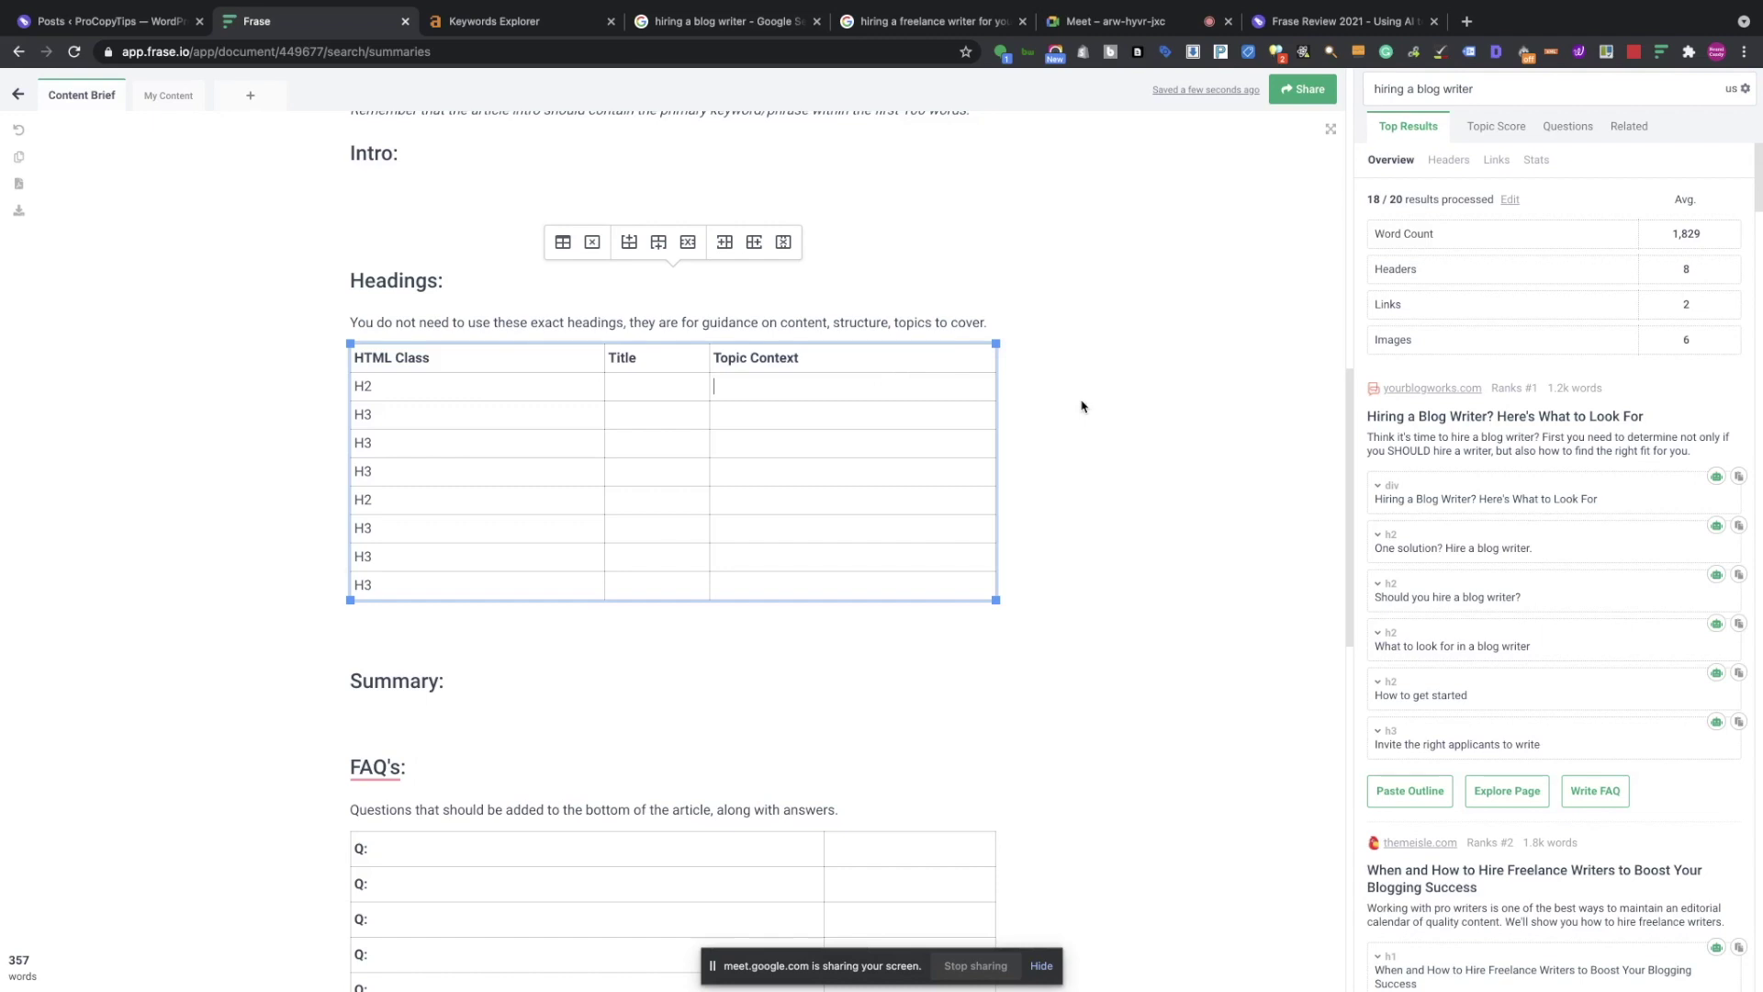
Examine the brief's Summary and FAQ's sections and the internal and external rows under Relevant Source Links.
{"action": "scroll", "coordinate": [1082, 404], "scroll_direction": "down", "scroll_amount": 4}
{"action": "scroll", "coordinate": [1082, 406], "scroll_direction": "down", "scroll_amount": 1}
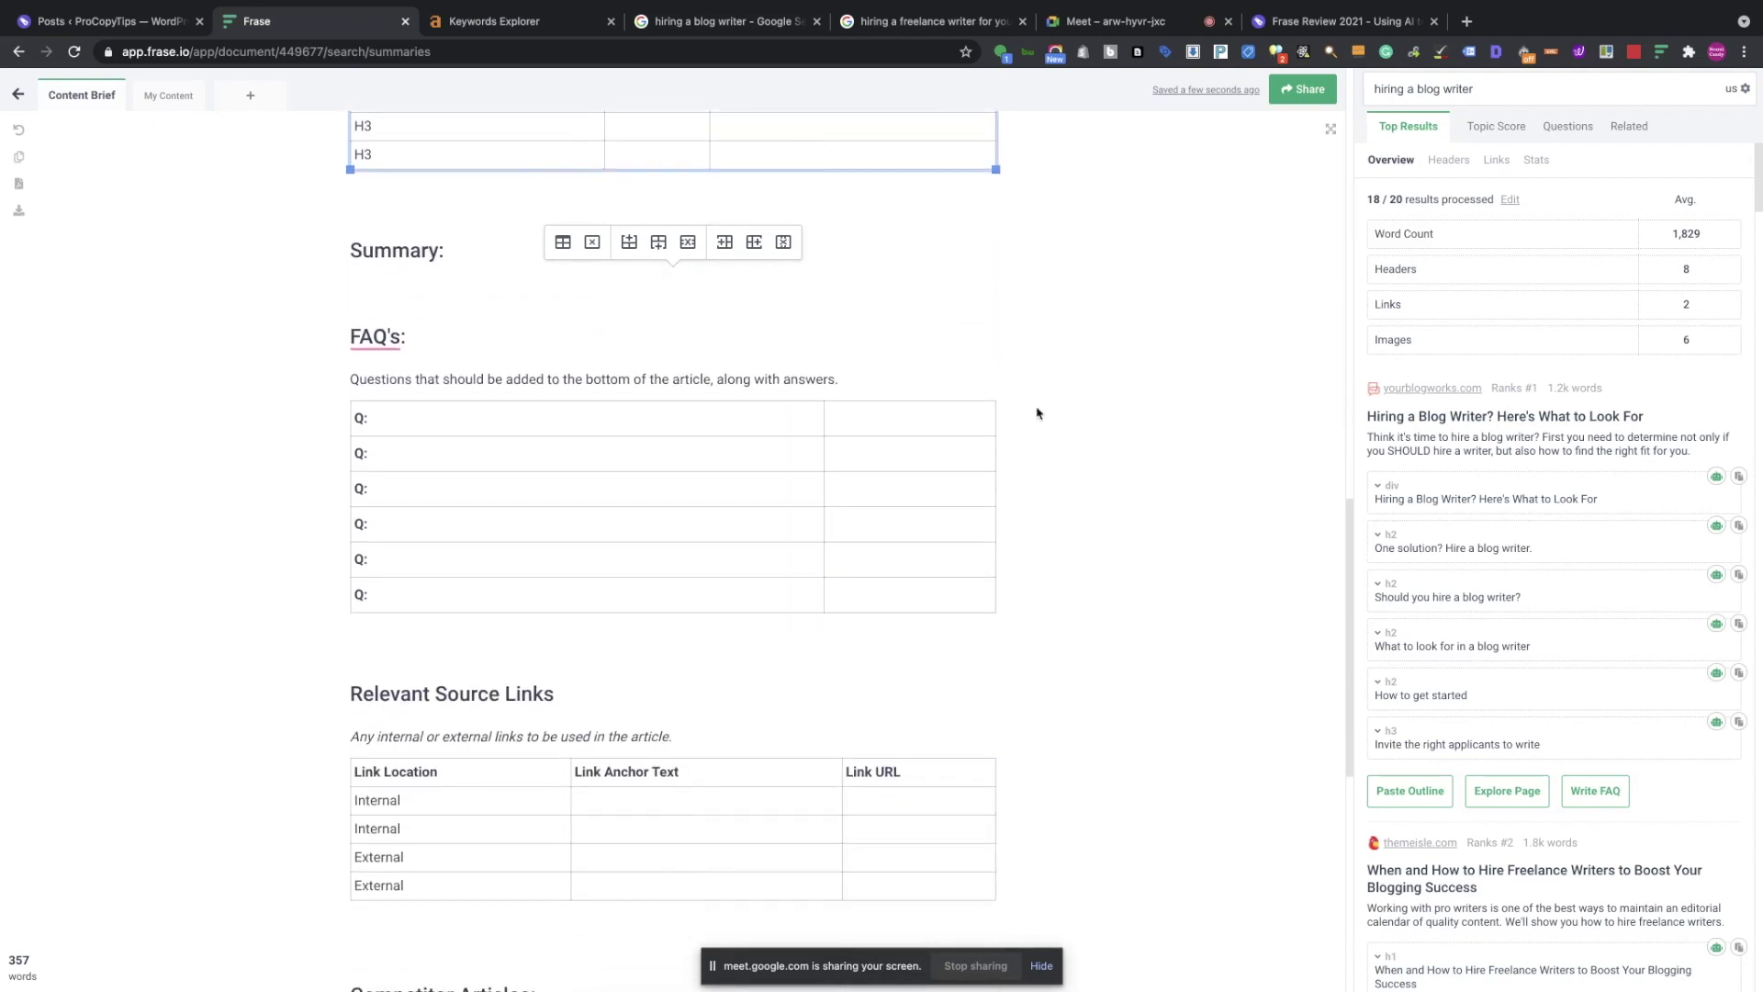
{"action": "left_click", "coordinate": [440, 253]}
{"action": "type", "text": ":"}
{"action": "scroll", "coordinate": [432, 274], "scroll_direction": "down", "scroll_amount": 1}
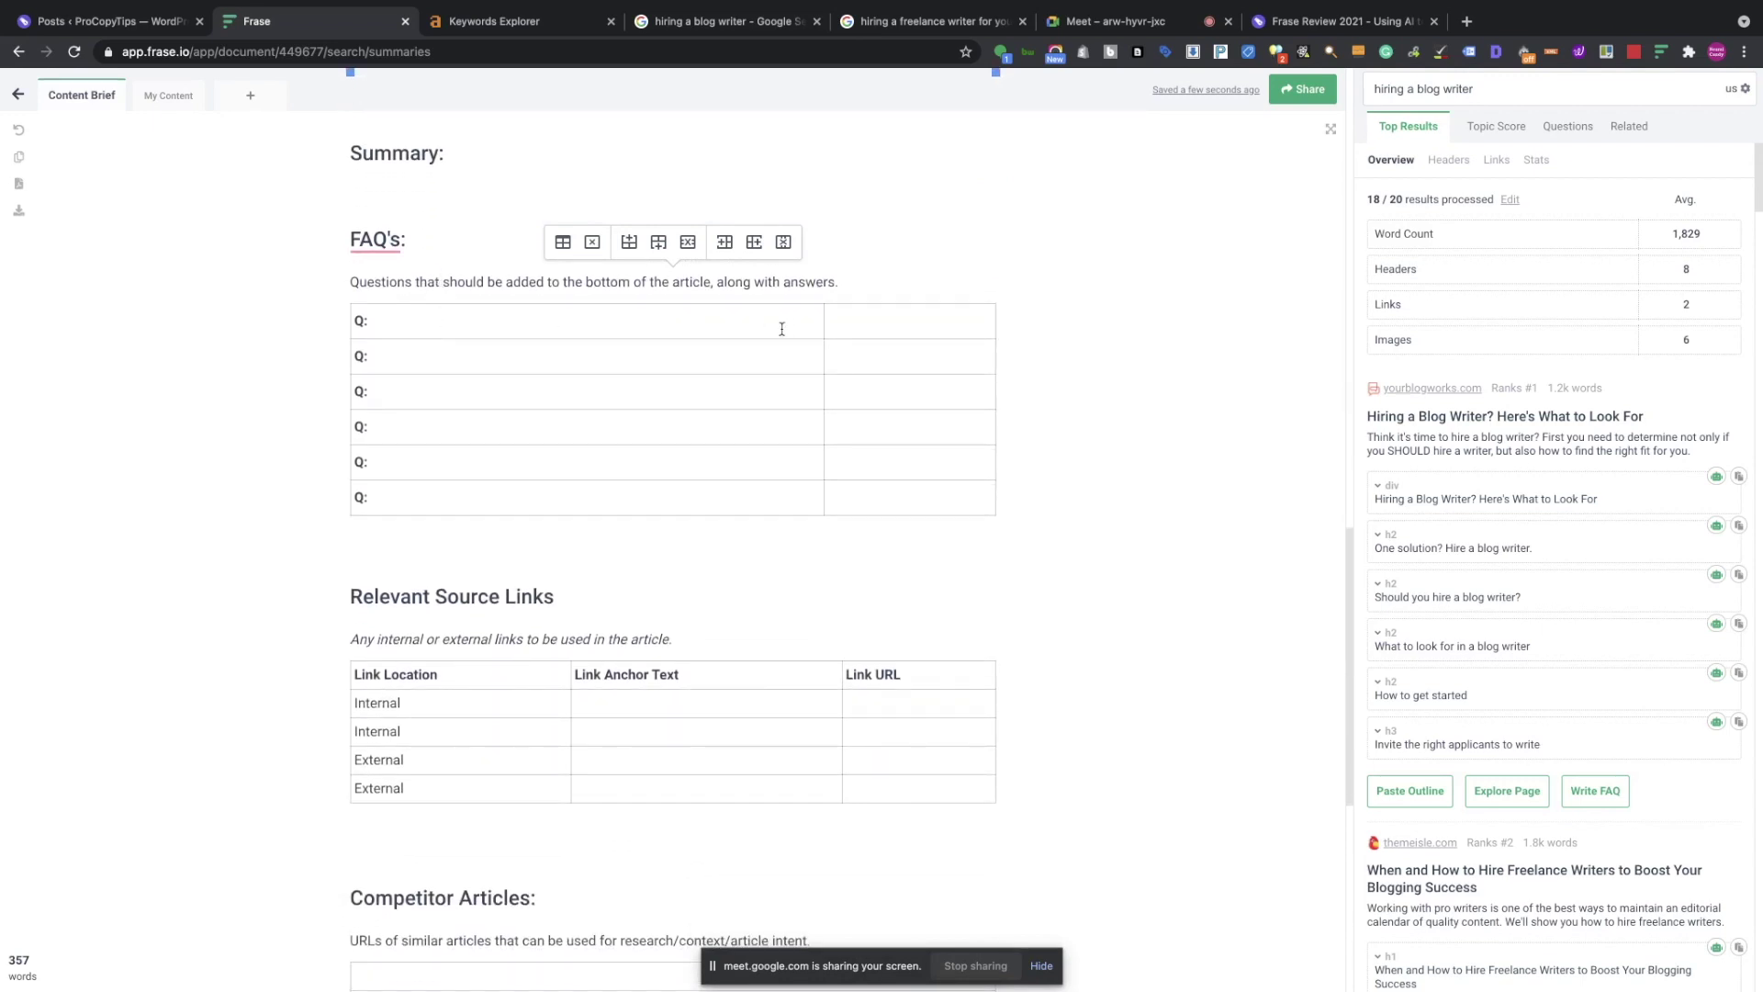
{"action": "left_click", "coordinate": [850, 323]}
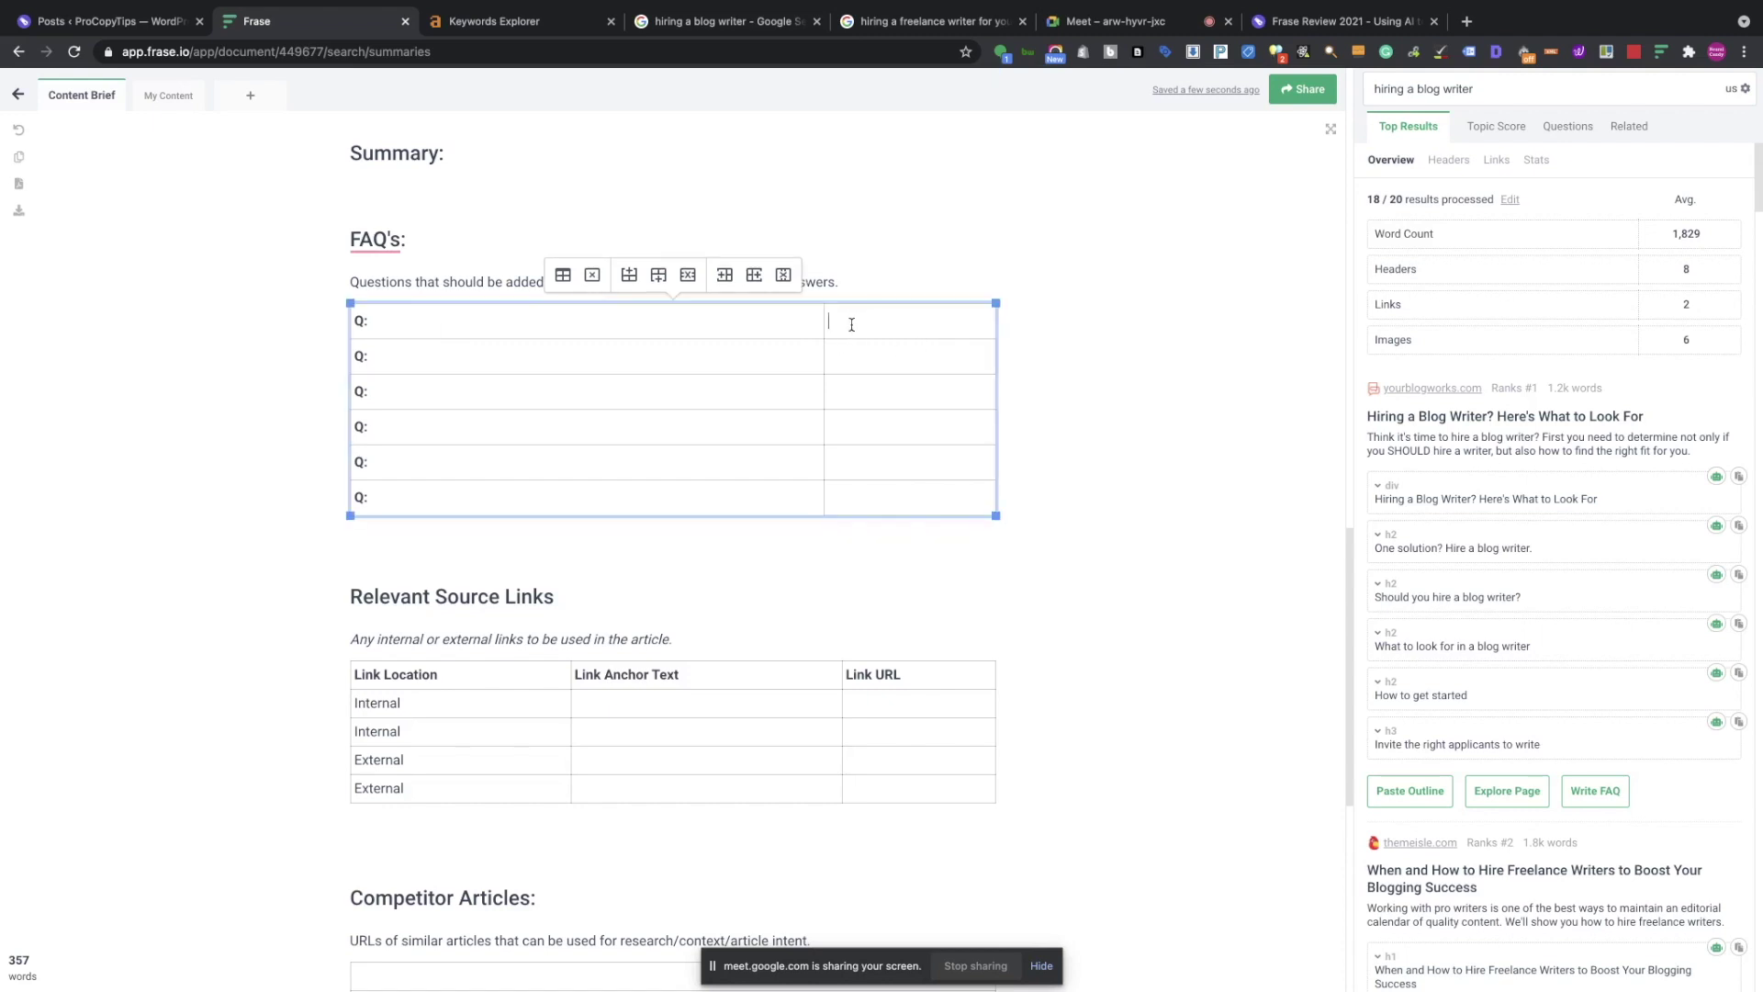
{"action": "scroll", "coordinate": [850, 323], "scroll_direction": "down", "scroll_amount": 3}
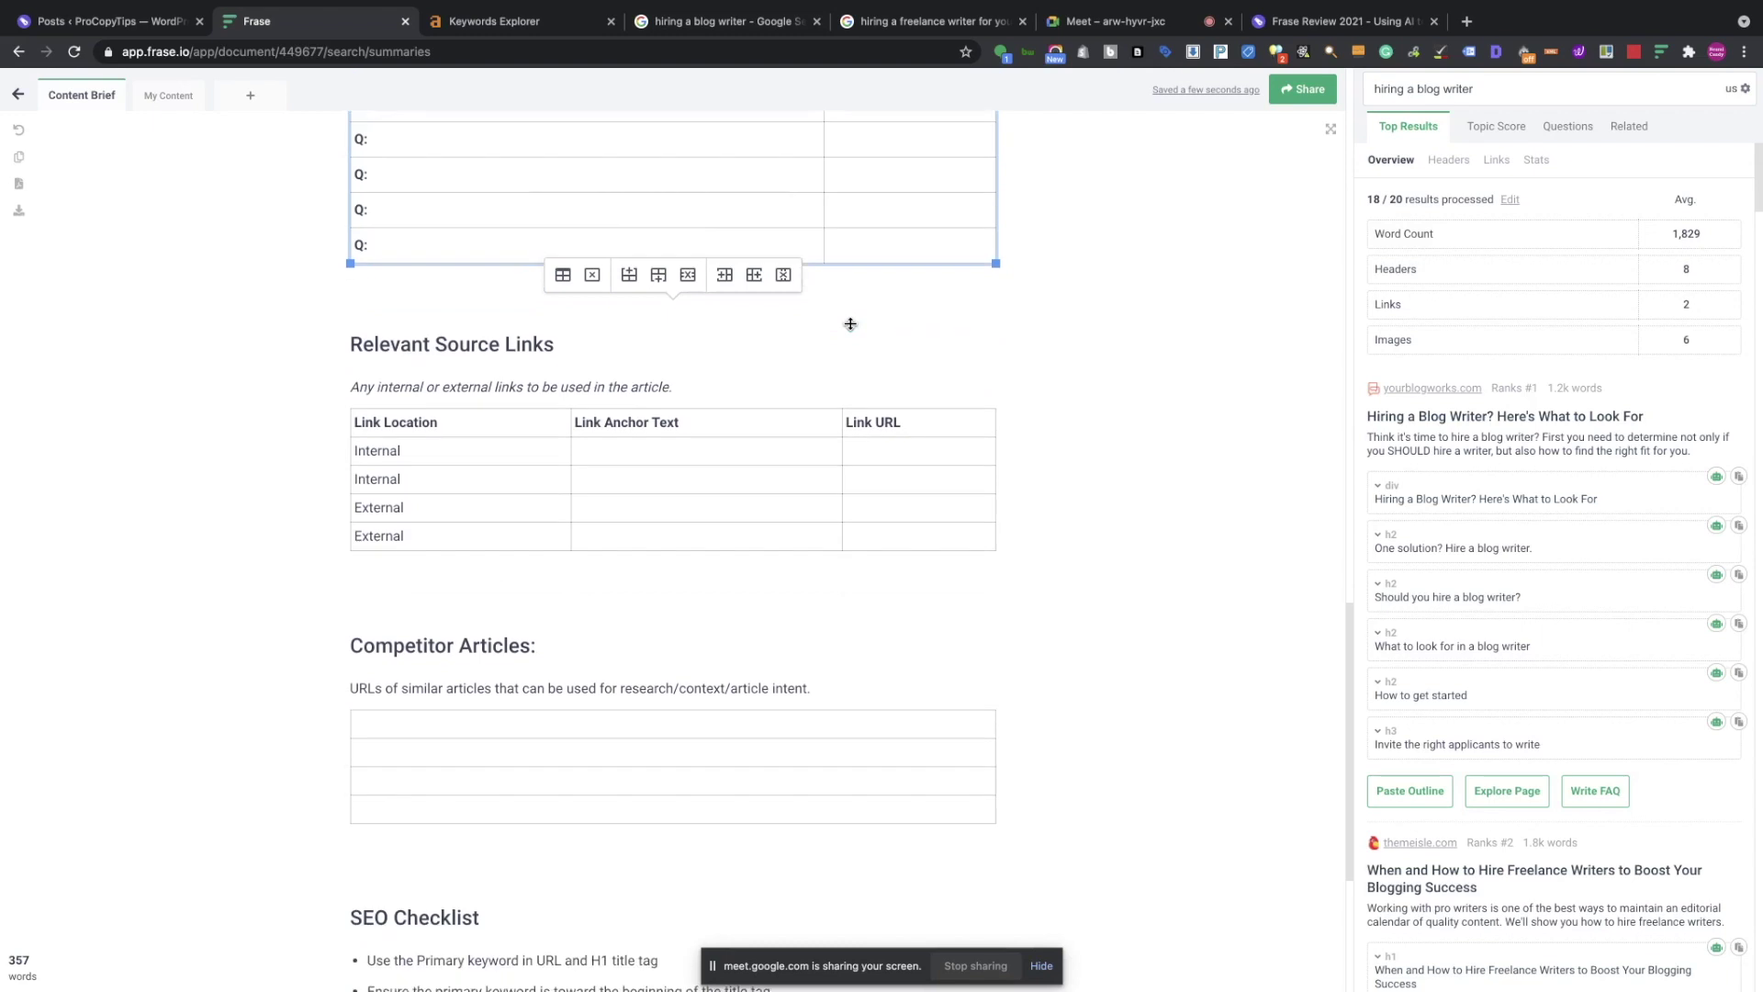
{"action": "scroll", "coordinate": [851, 324], "scroll_direction": "down", "scroll_amount": 1}
{"action": "left_click", "coordinate": [591, 390]}
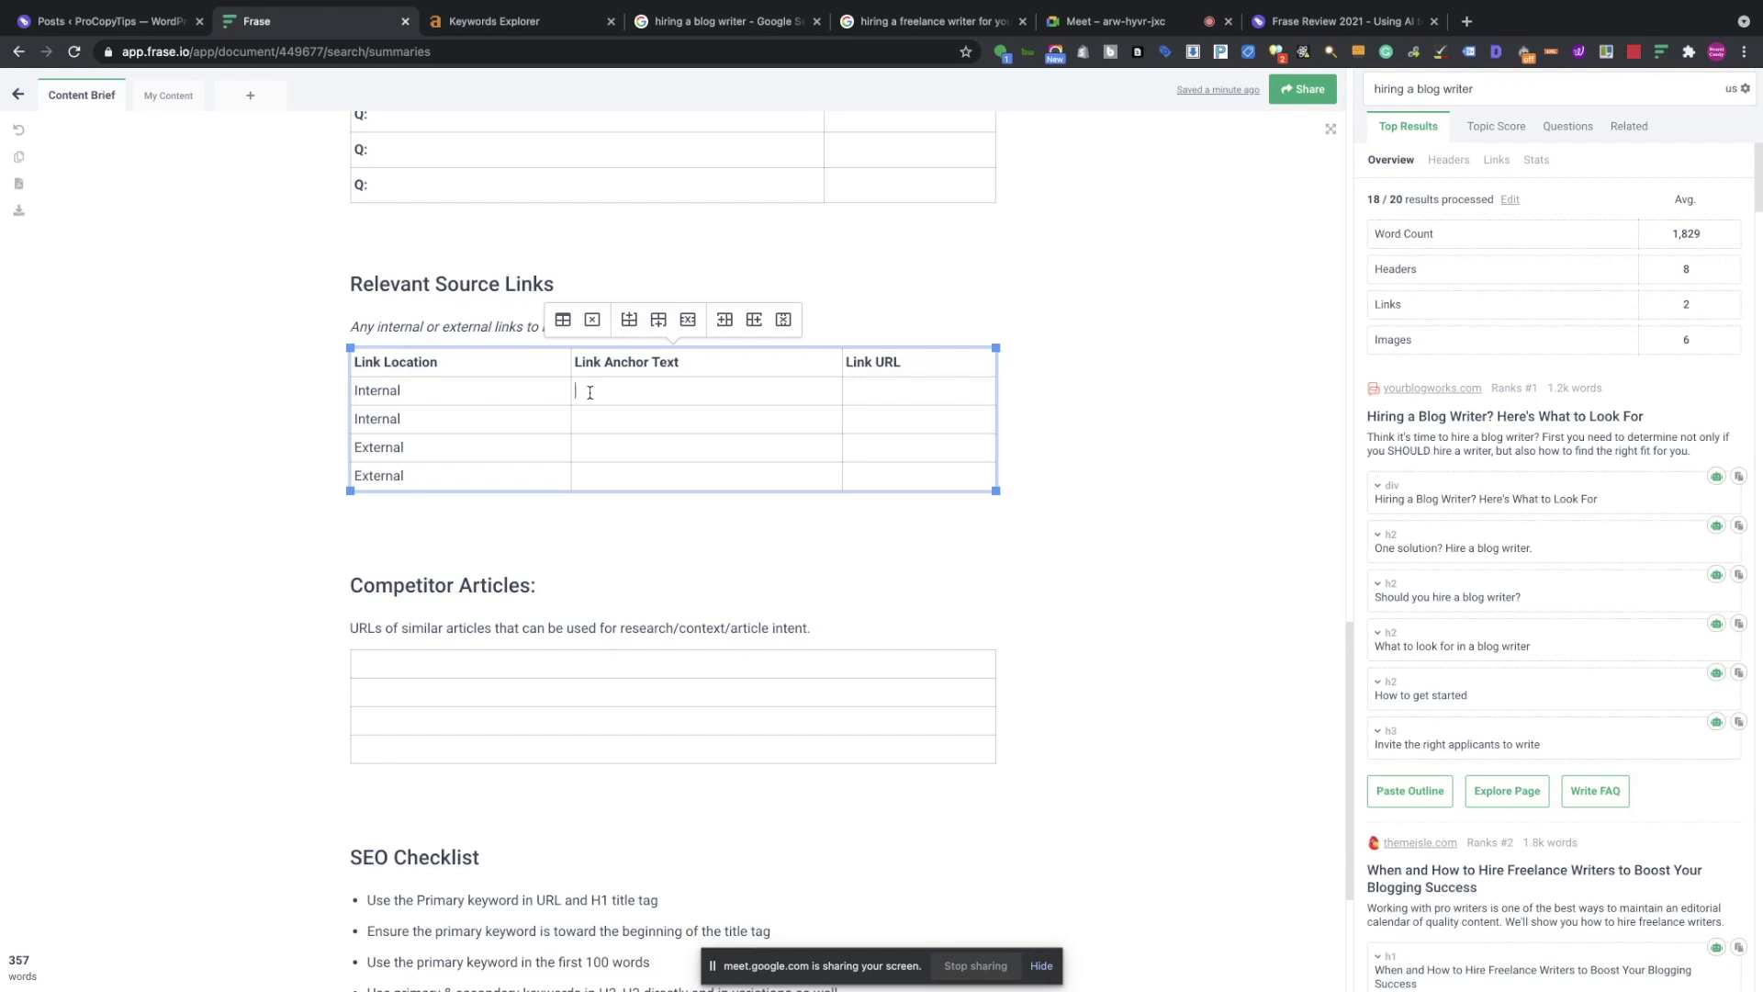
{"action": "left_click", "coordinate": [600, 449]}
Check the Competitor Articles table against the top-ranking results and read the SEO Checklist.
{"action": "scroll", "coordinate": [592, 448], "scroll_direction": "down", "scroll_amount": 2}
{"action": "left_click", "coordinate": [547, 466]}
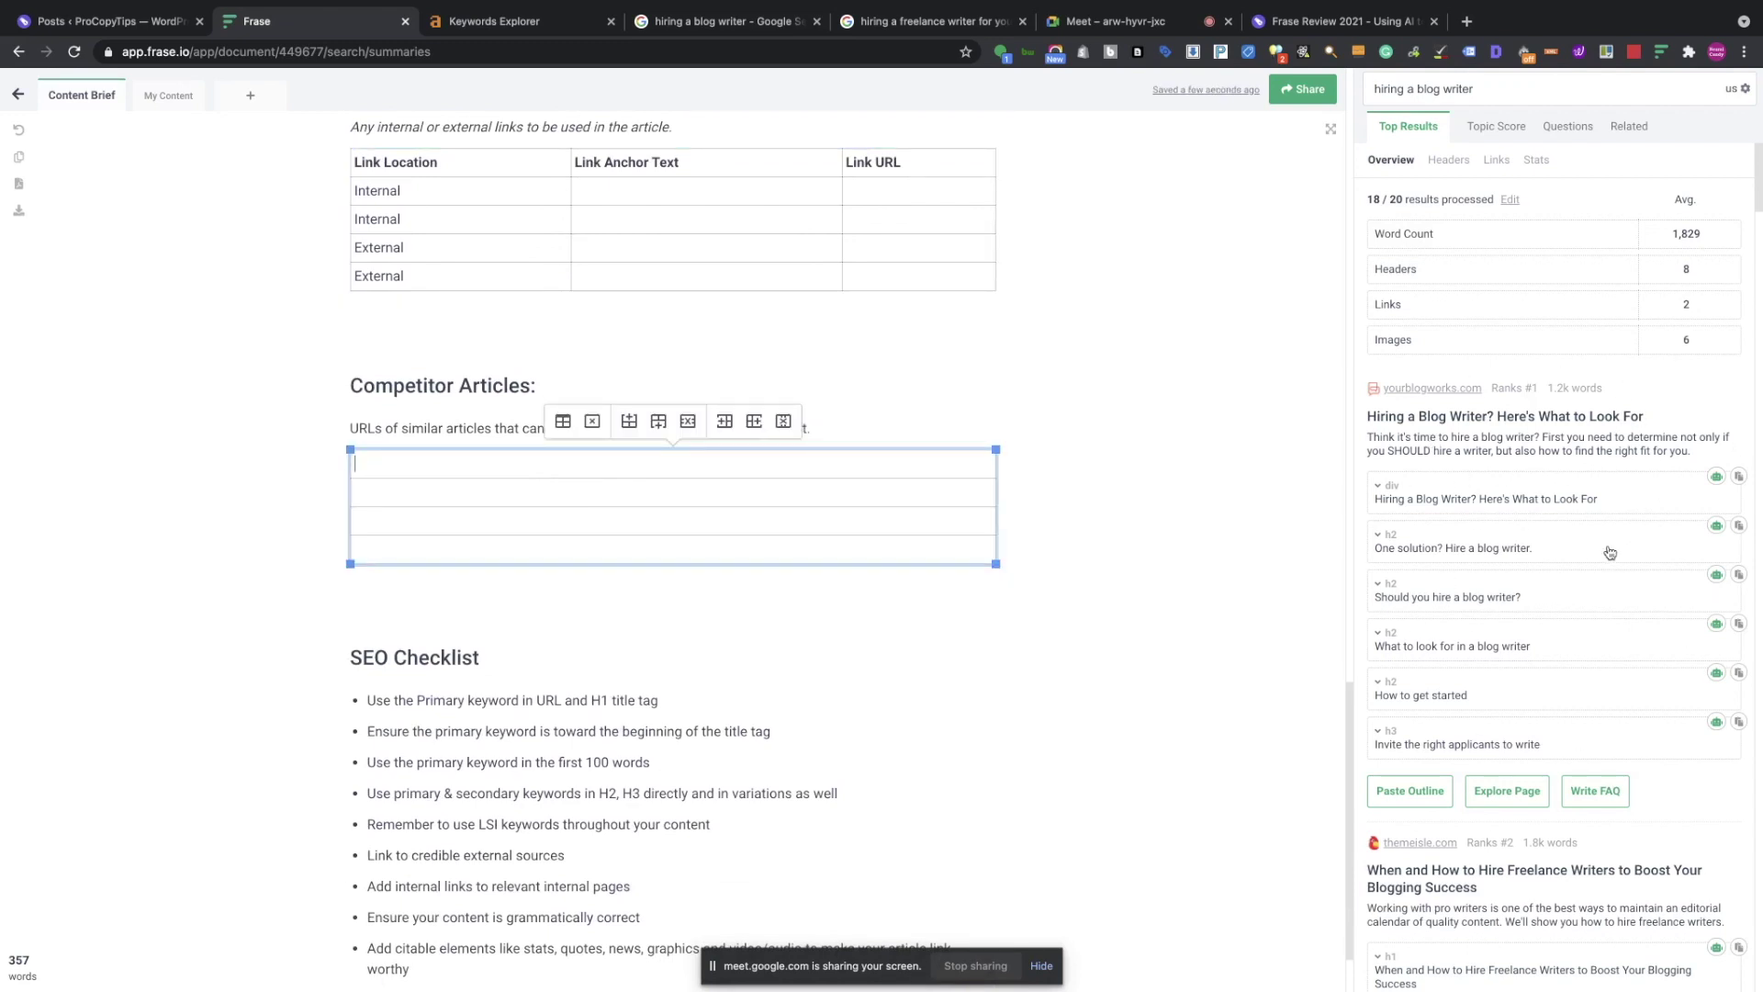
{"action": "scroll", "coordinate": [1609, 551], "scroll_direction": "down", "scroll_amount": 1}
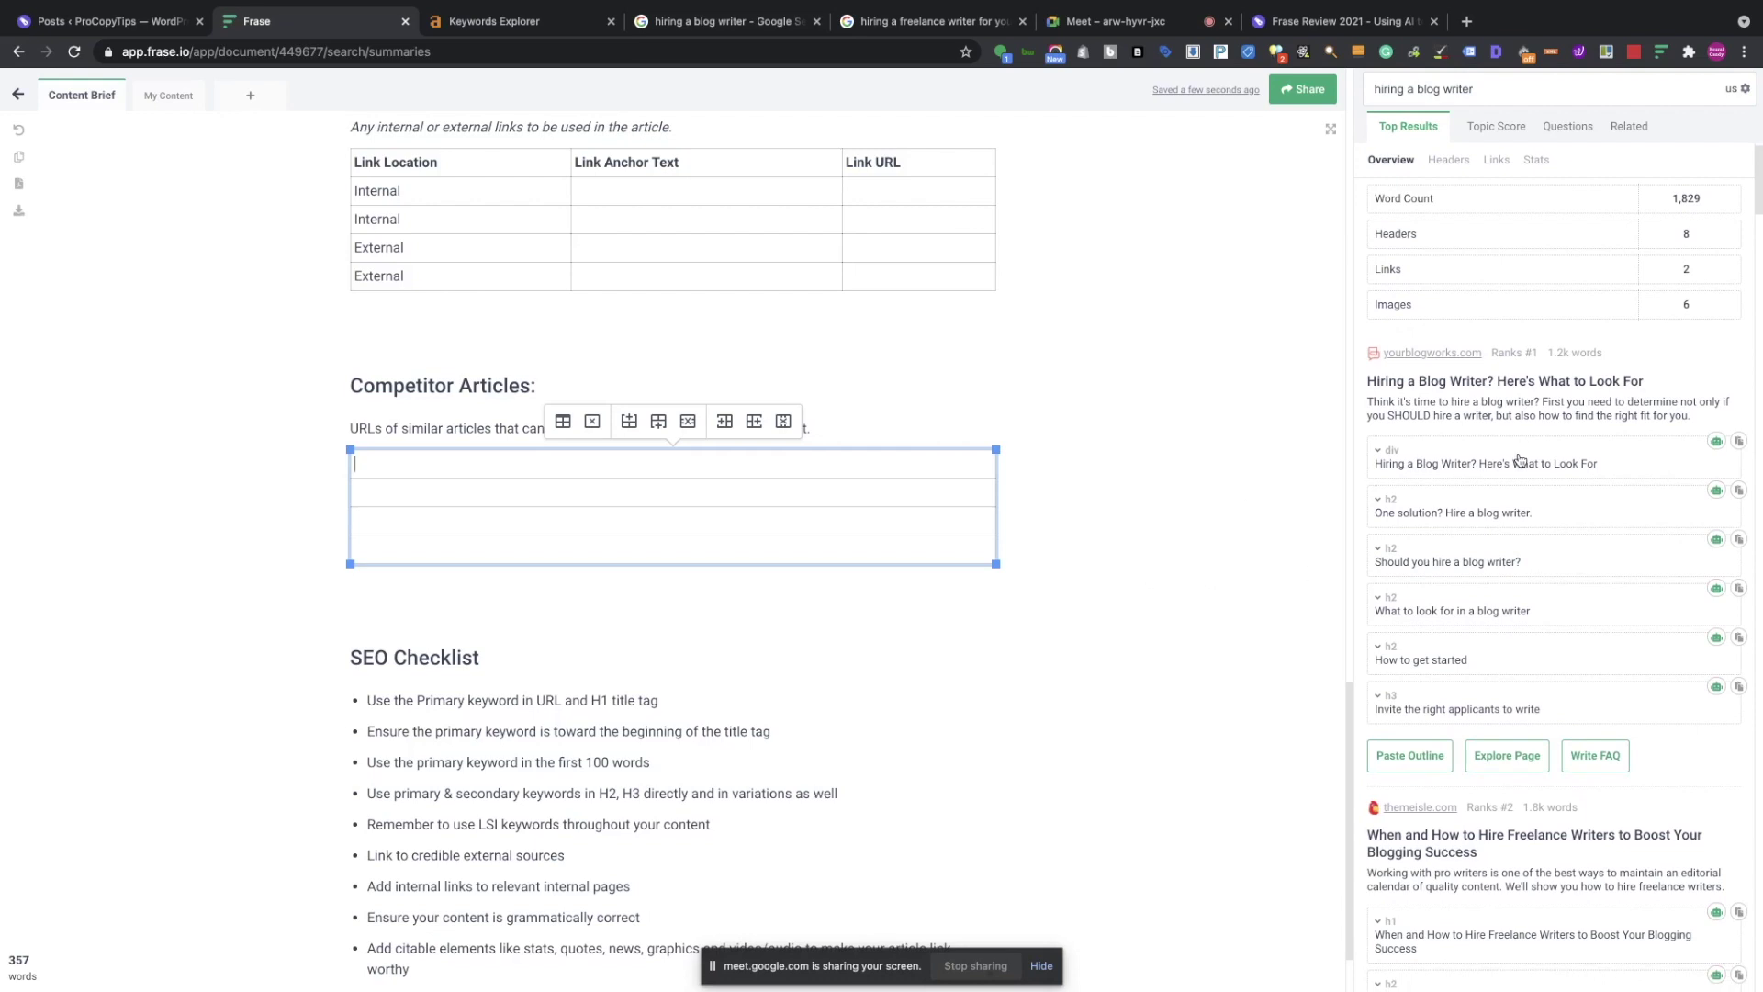
{"action": "scroll", "coordinate": [1519, 460], "scroll_direction": "down", "scroll_amount": 5}
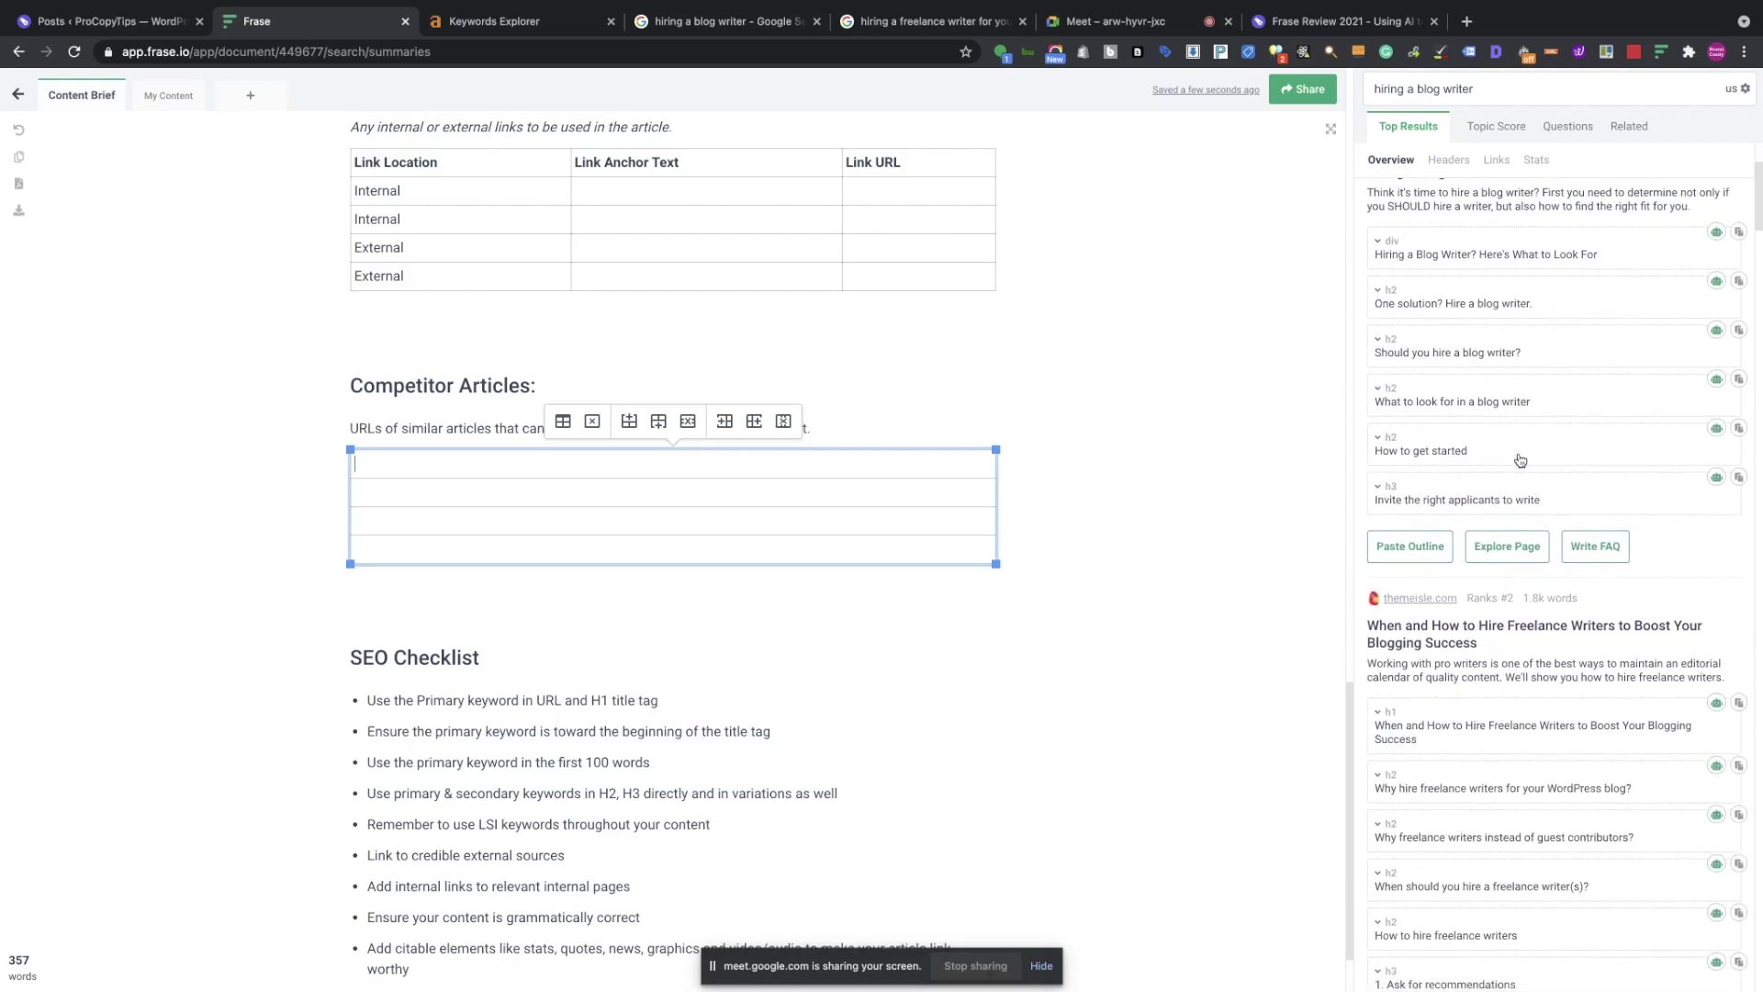
{"action": "scroll", "coordinate": [1519, 460], "scroll_direction": "up", "scroll_amount": 2}
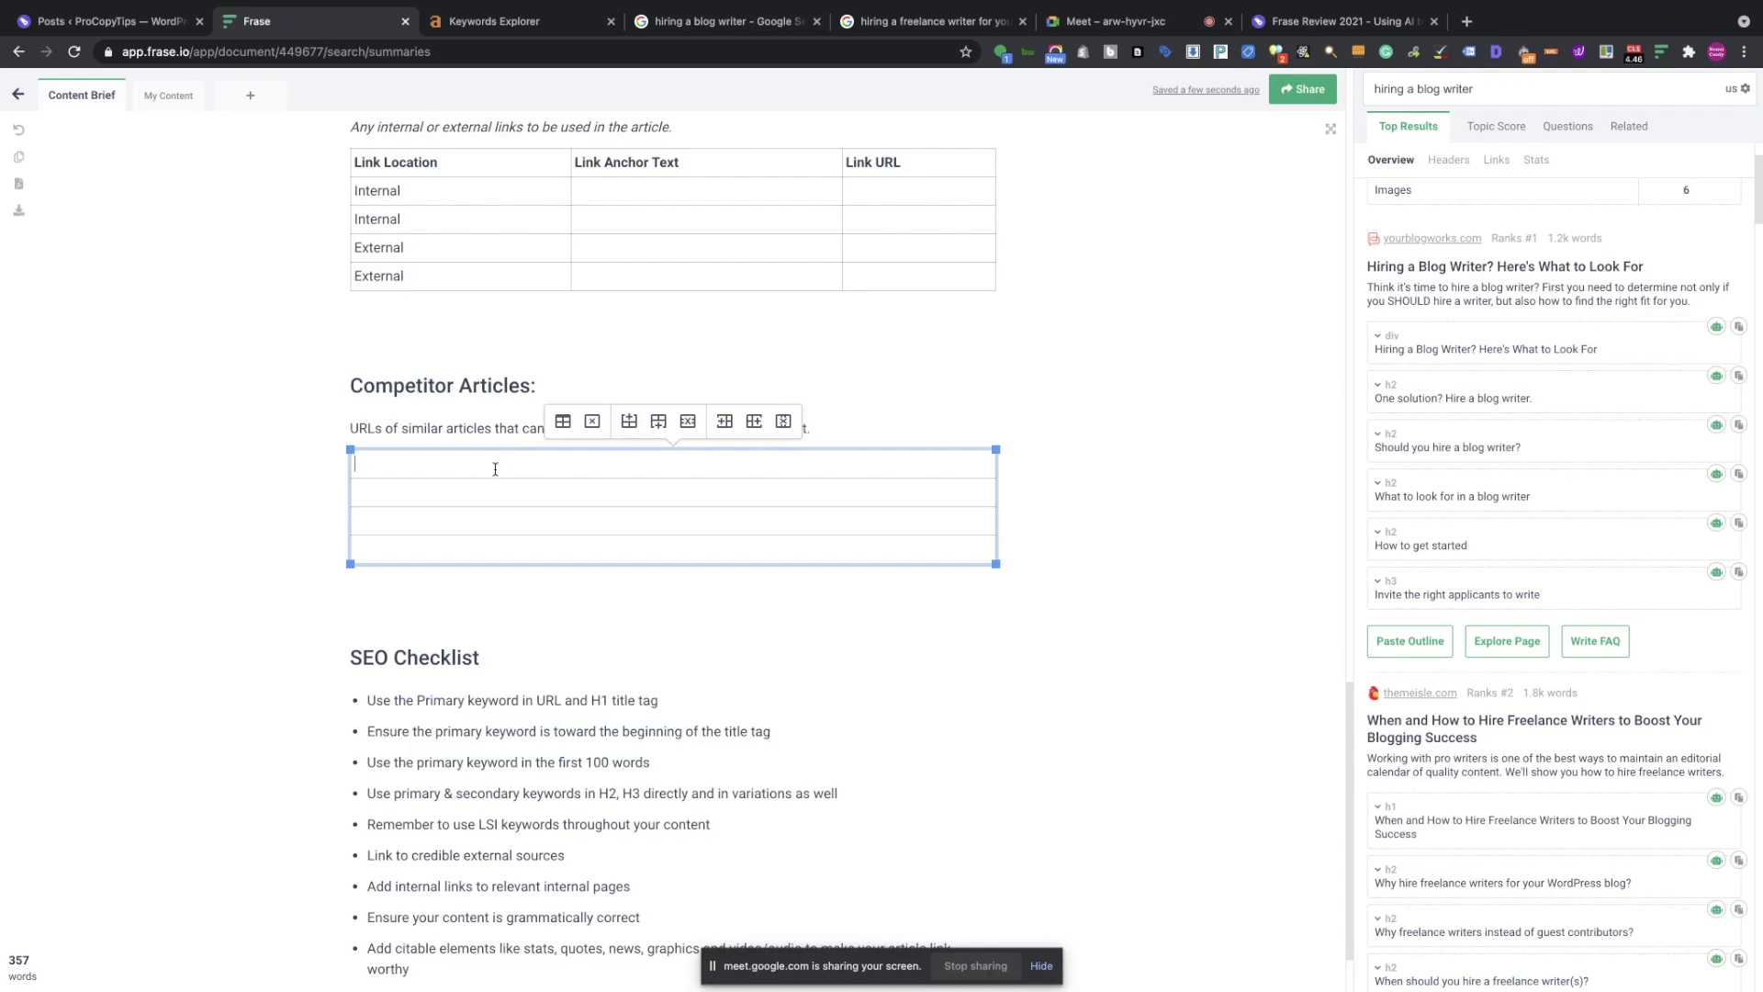
{"action": "scroll", "coordinate": [494, 469], "scroll_direction": "down", "scroll_amount": 1}
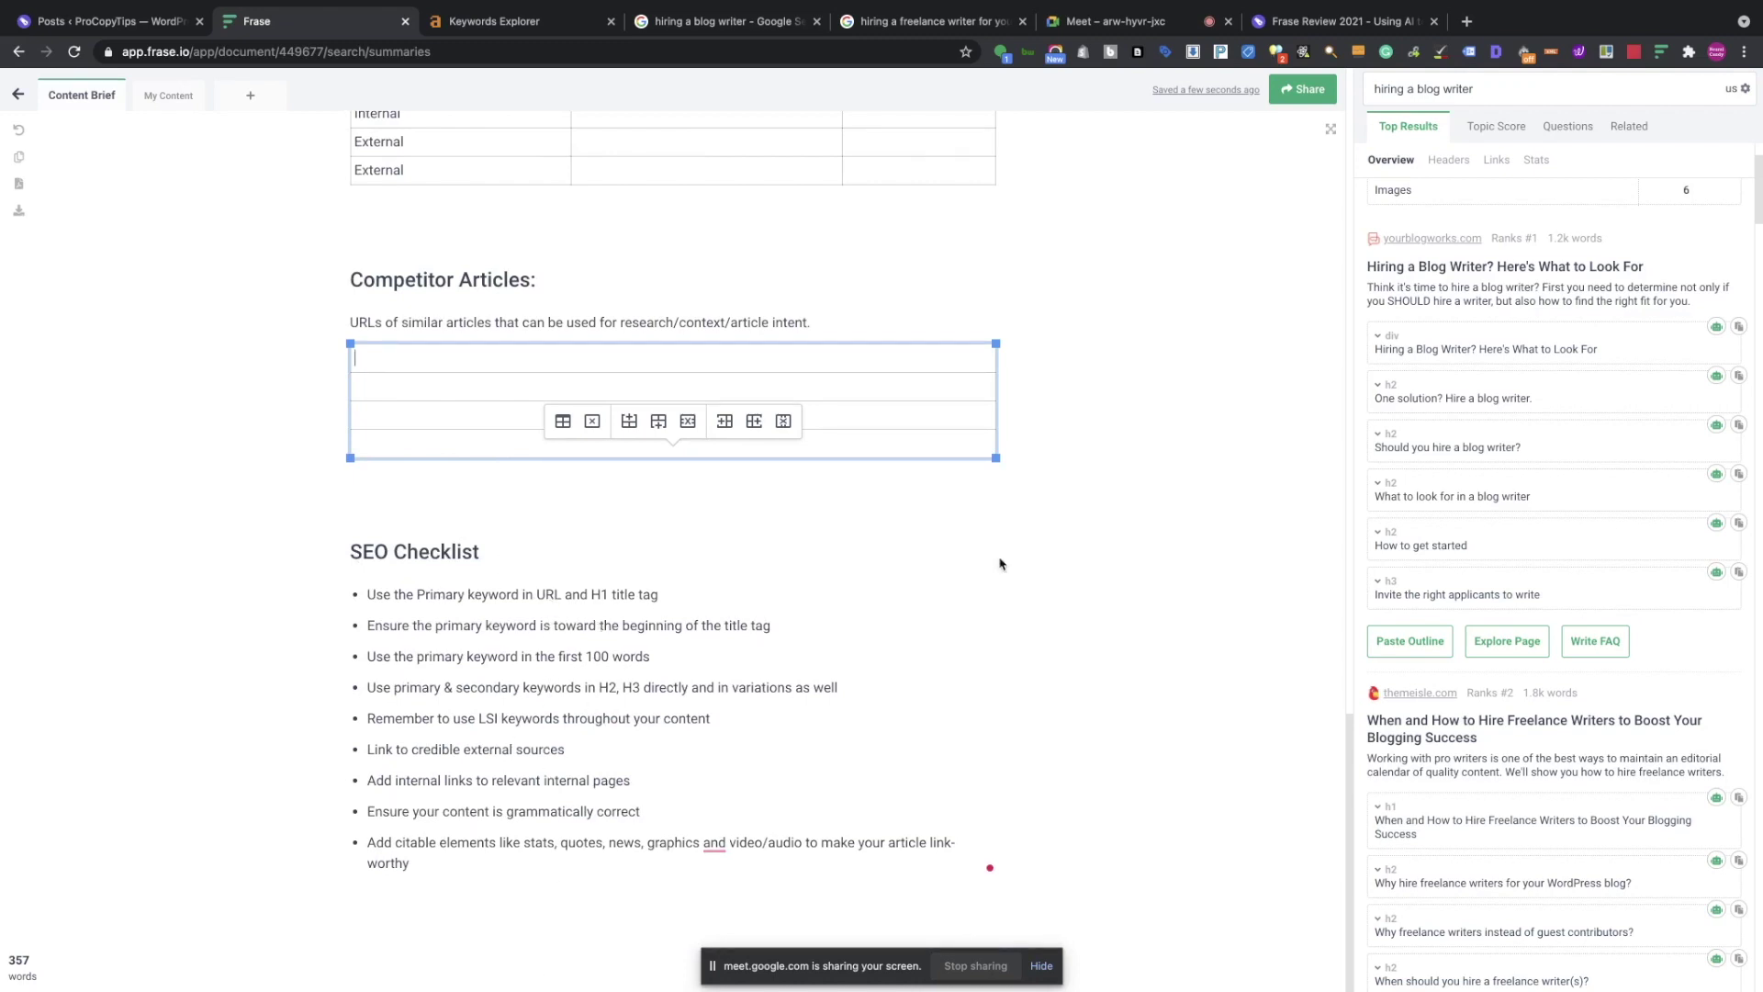
Return to the brief's Headings table and examine the heading outlines of the top three ranking articles.
{"action": "scroll", "coordinate": [1010, 542], "scroll_direction": "up", "scroll_amount": 7}
{"action": "scroll", "coordinate": [1035, 509], "scroll_direction": "up", "scroll_amount": 12}
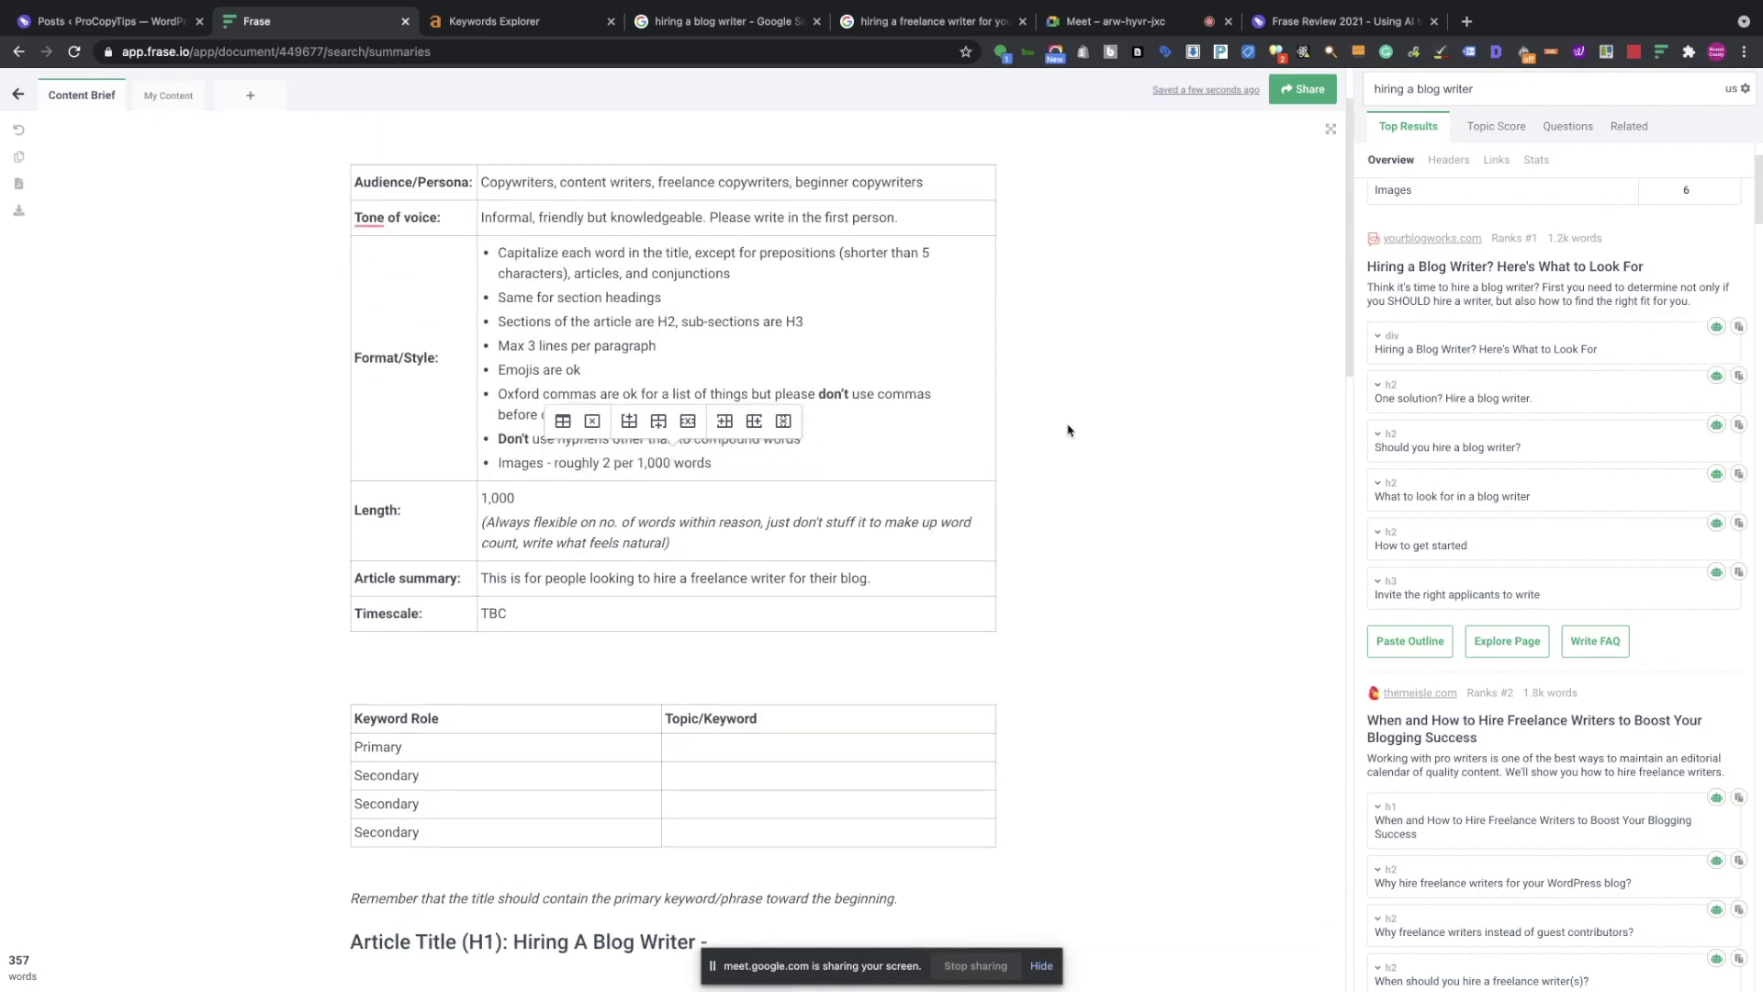
{"action": "scroll", "coordinate": [1067, 430], "scroll_direction": "down", "scroll_amount": 6}
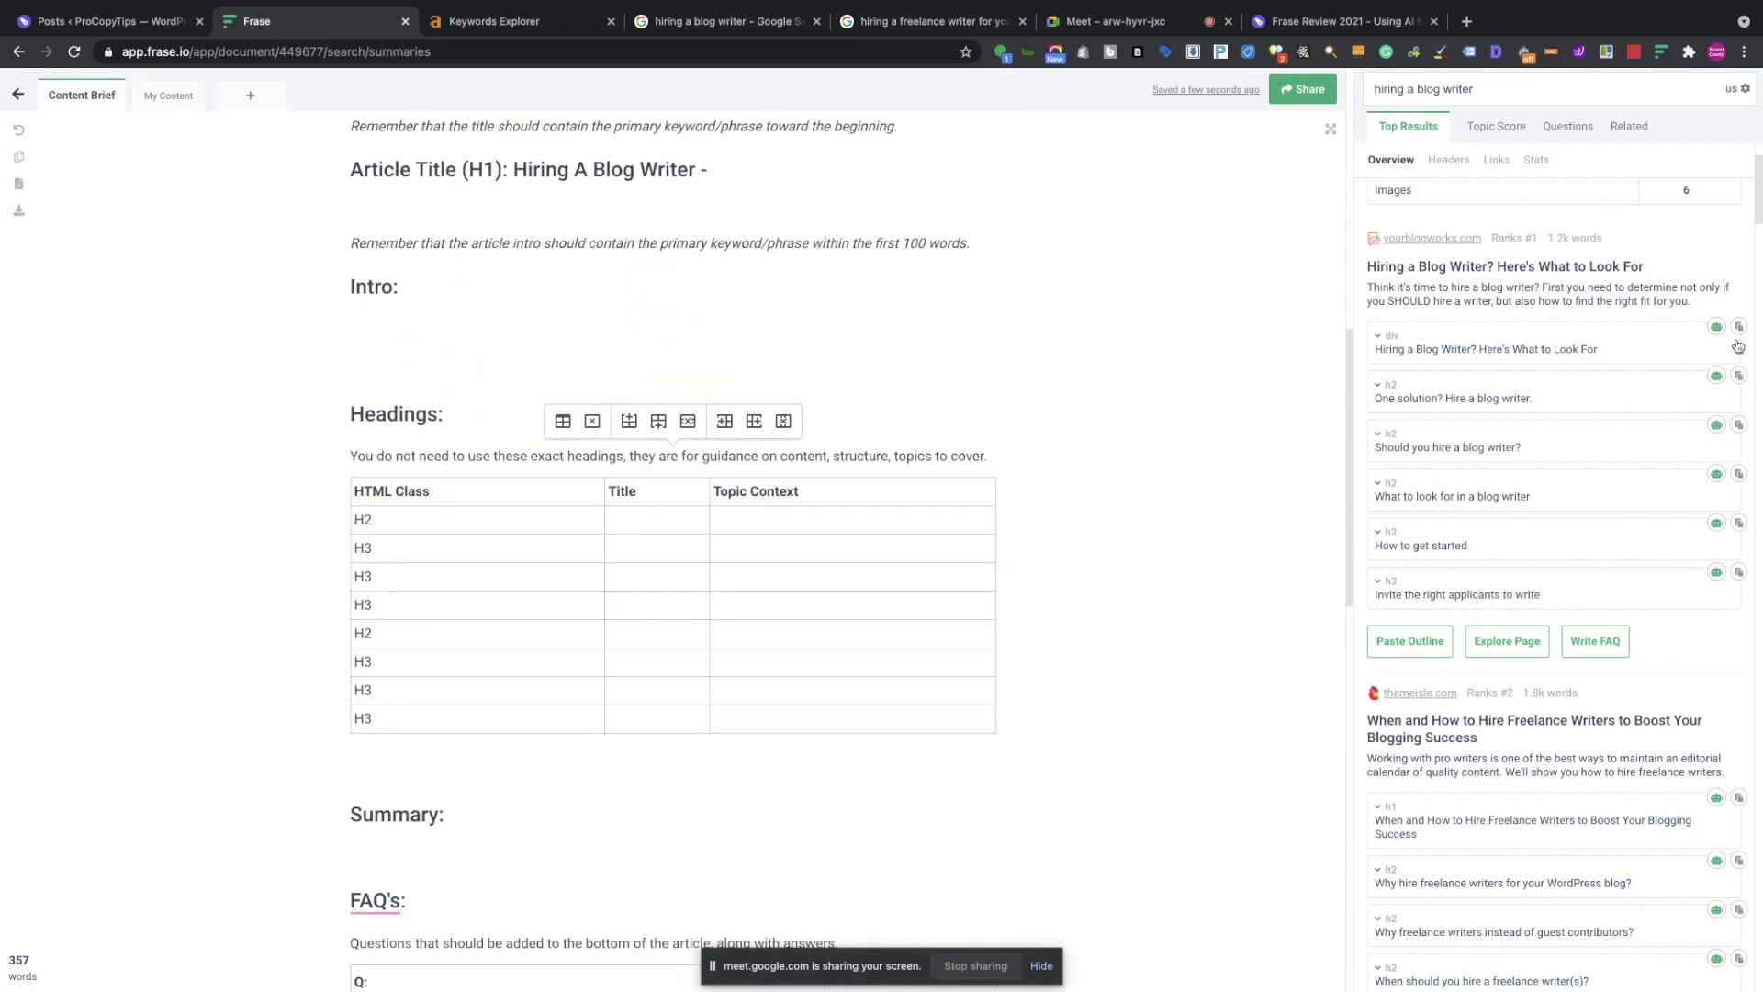
{"action": "scroll", "coordinate": [1629, 262], "scroll_direction": "up", "scroll_amount": 2}
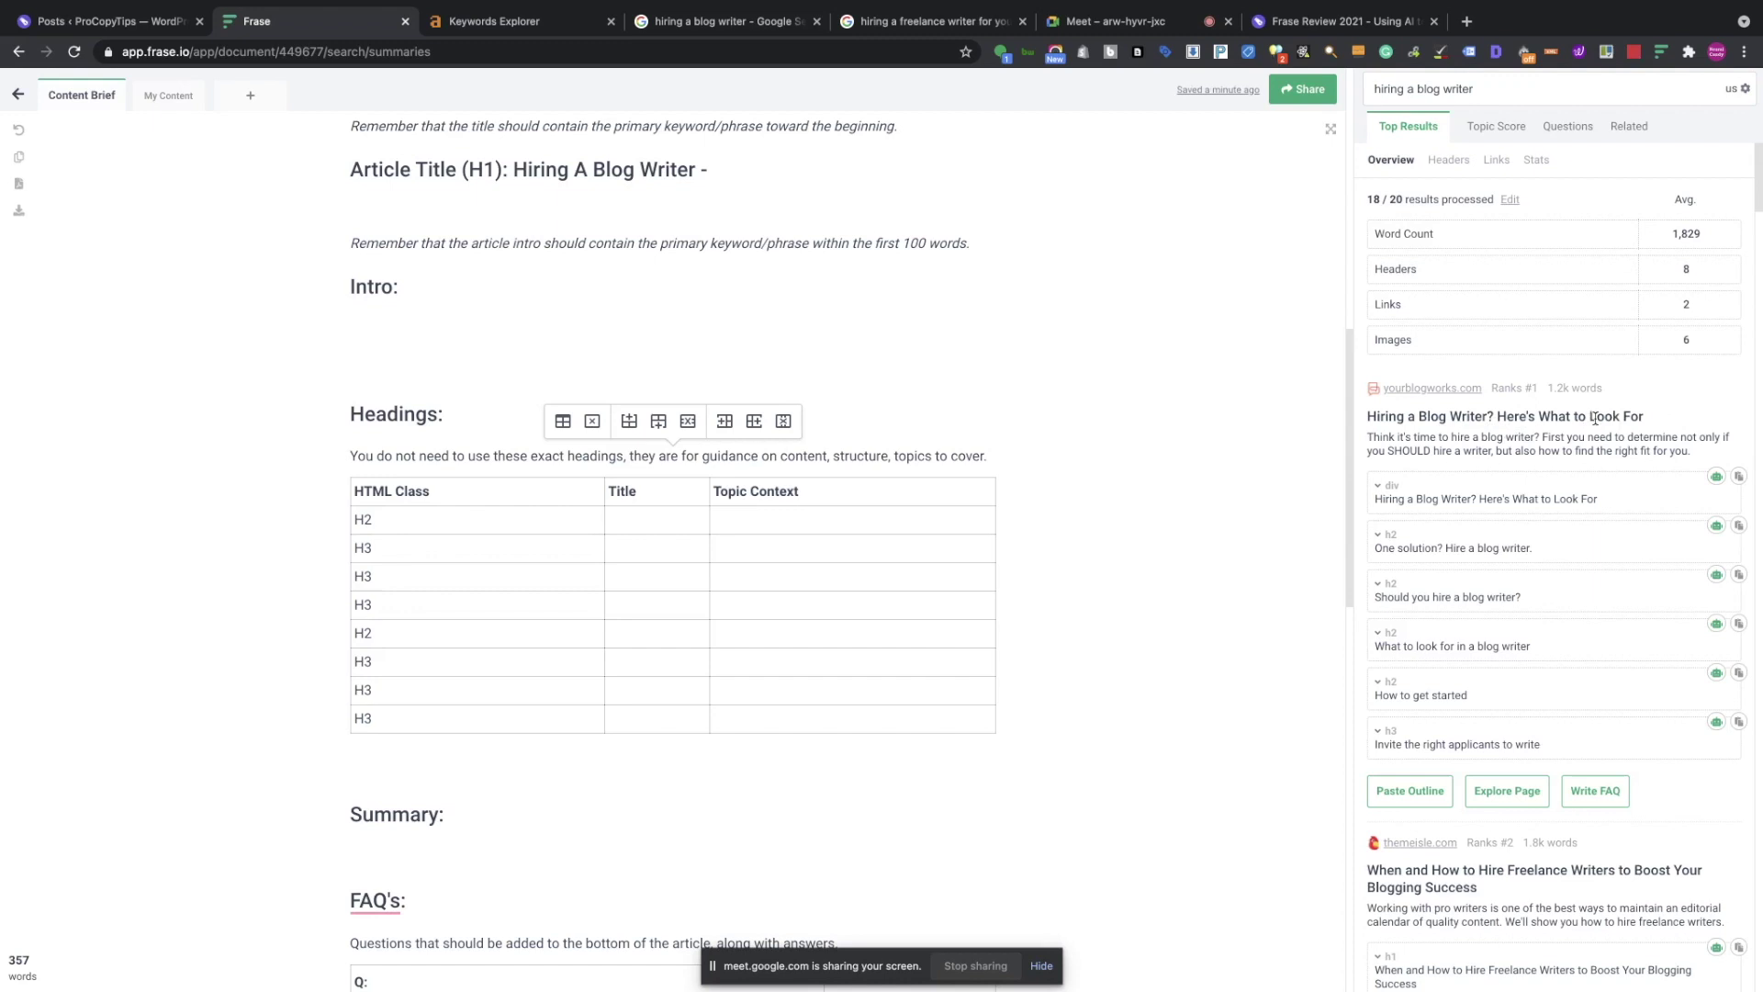
{"action": "scroll", "coordinate": [1583, 430], "scroll_direction": "down", "scroll_amount": 2}
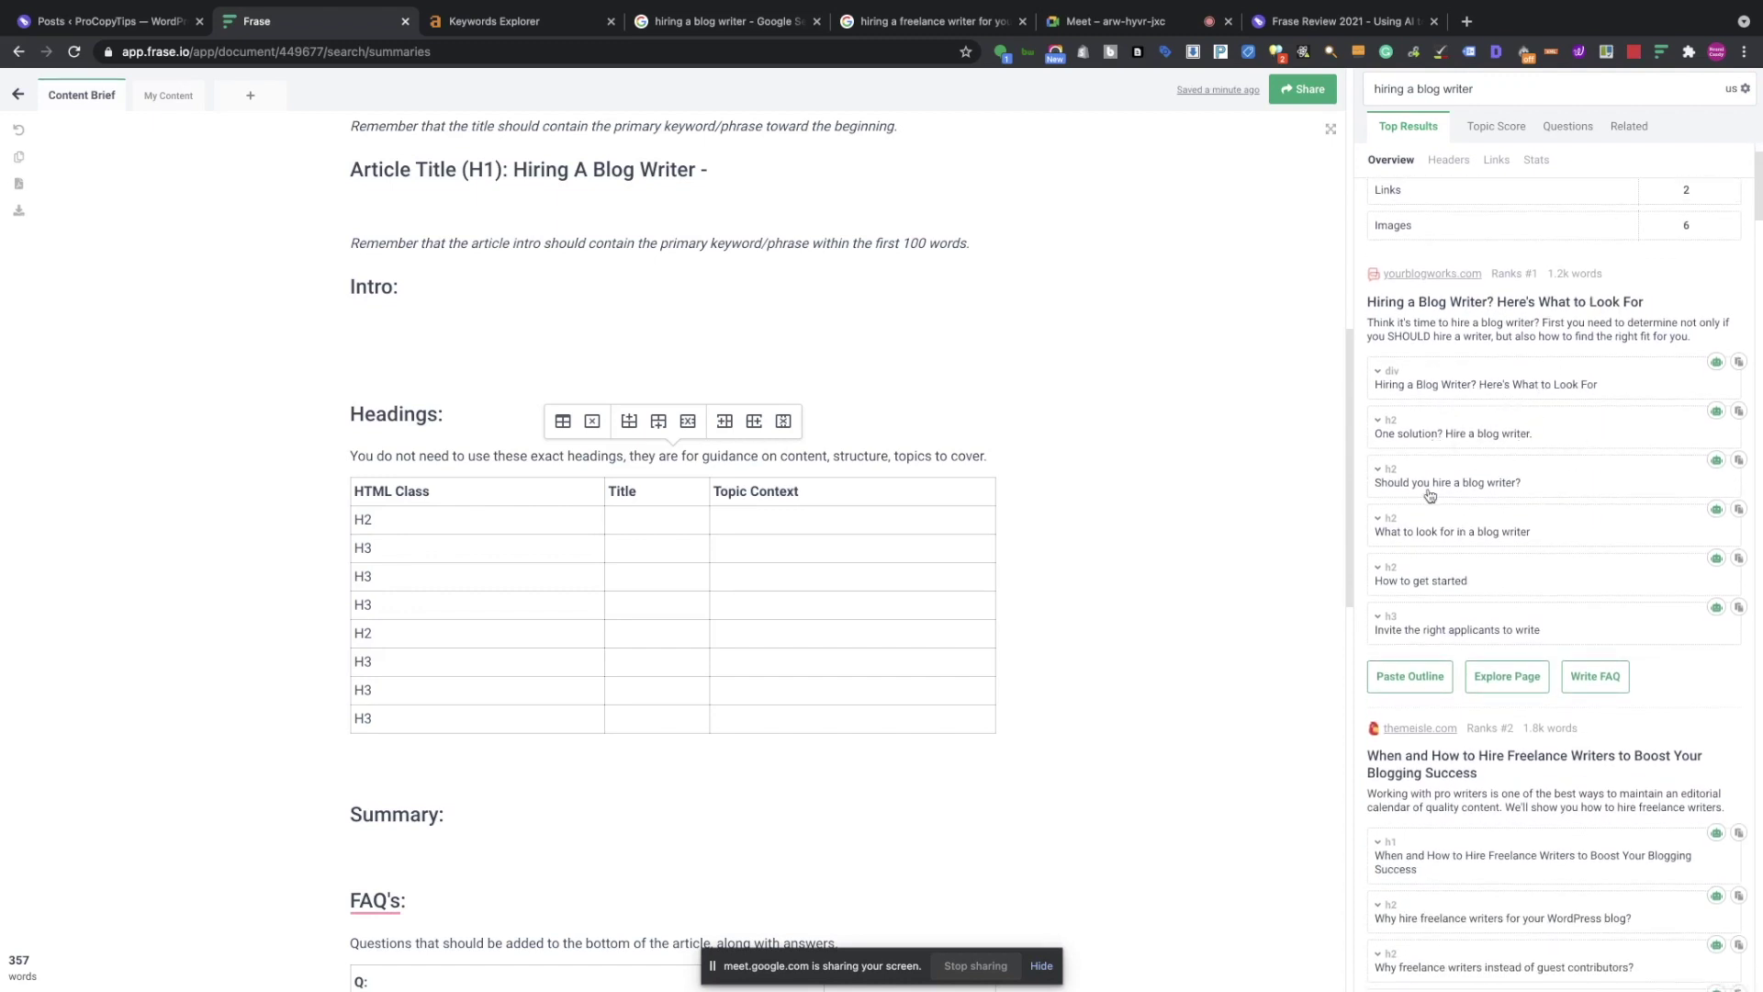
{"action": "scroll", "coordinate": [1501, 562], "scroll_direction": "down", "scroll_amount": 3}
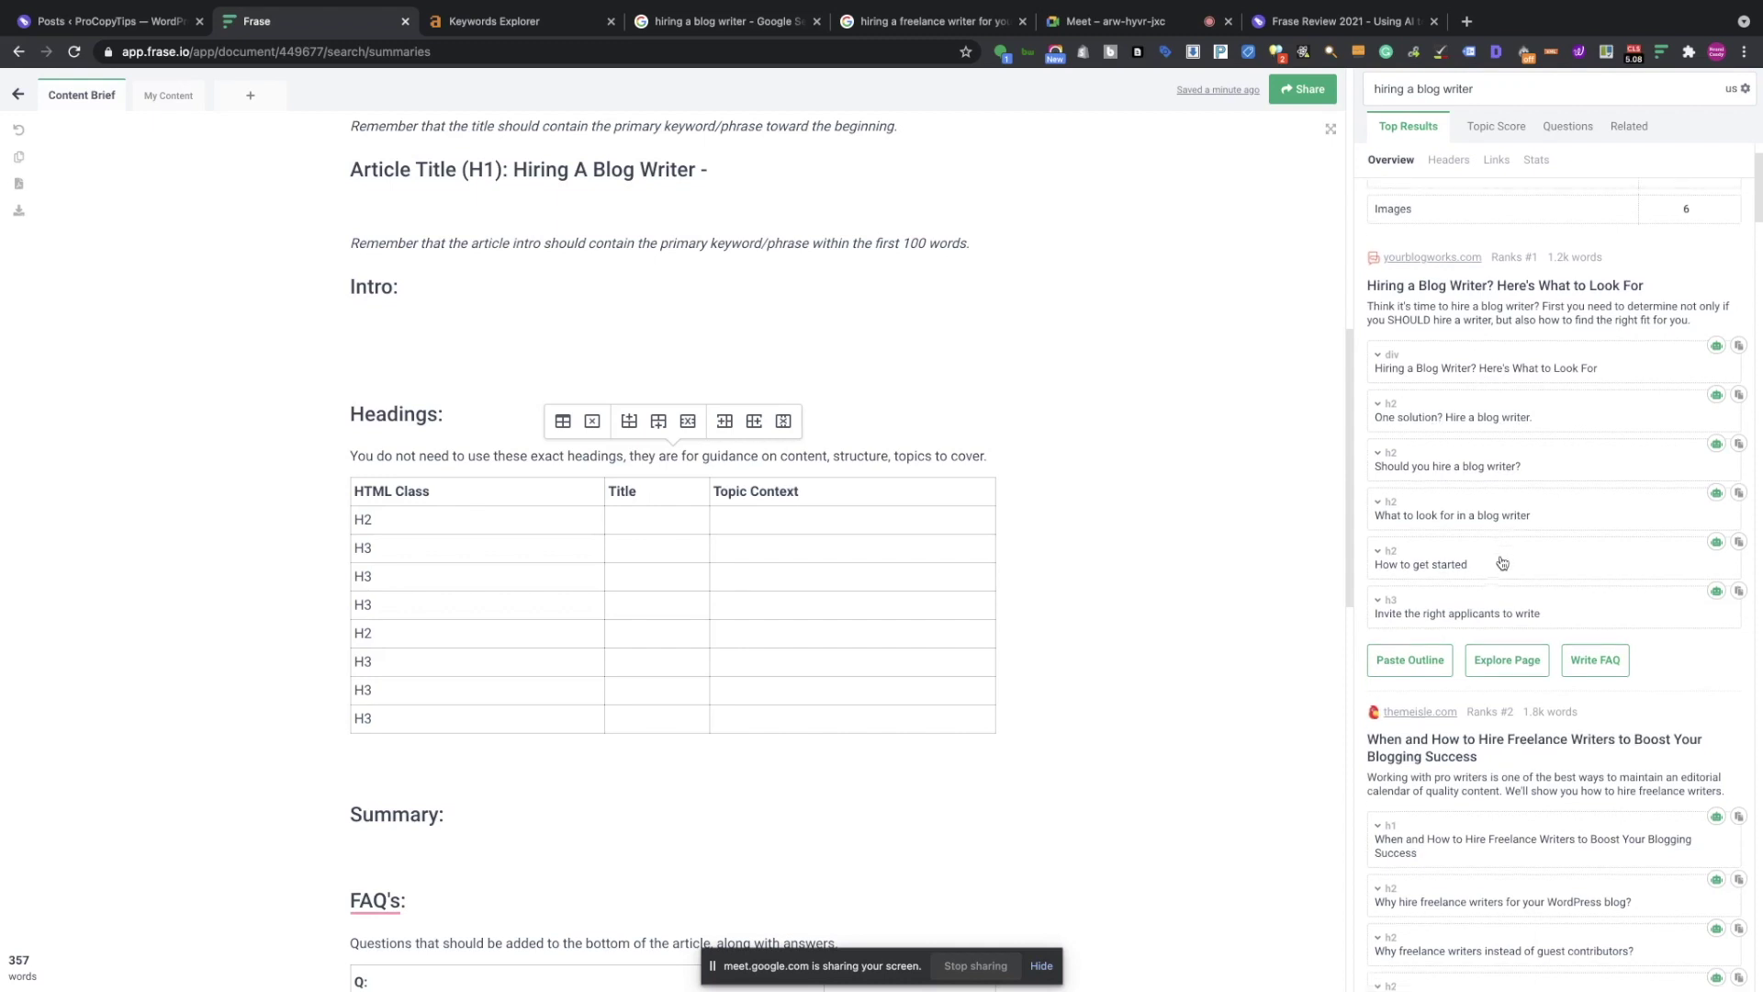
{"action": "scroll", "coordinate": [1502, 561], "scroll_direction": "down", "scroll_amount": 6}
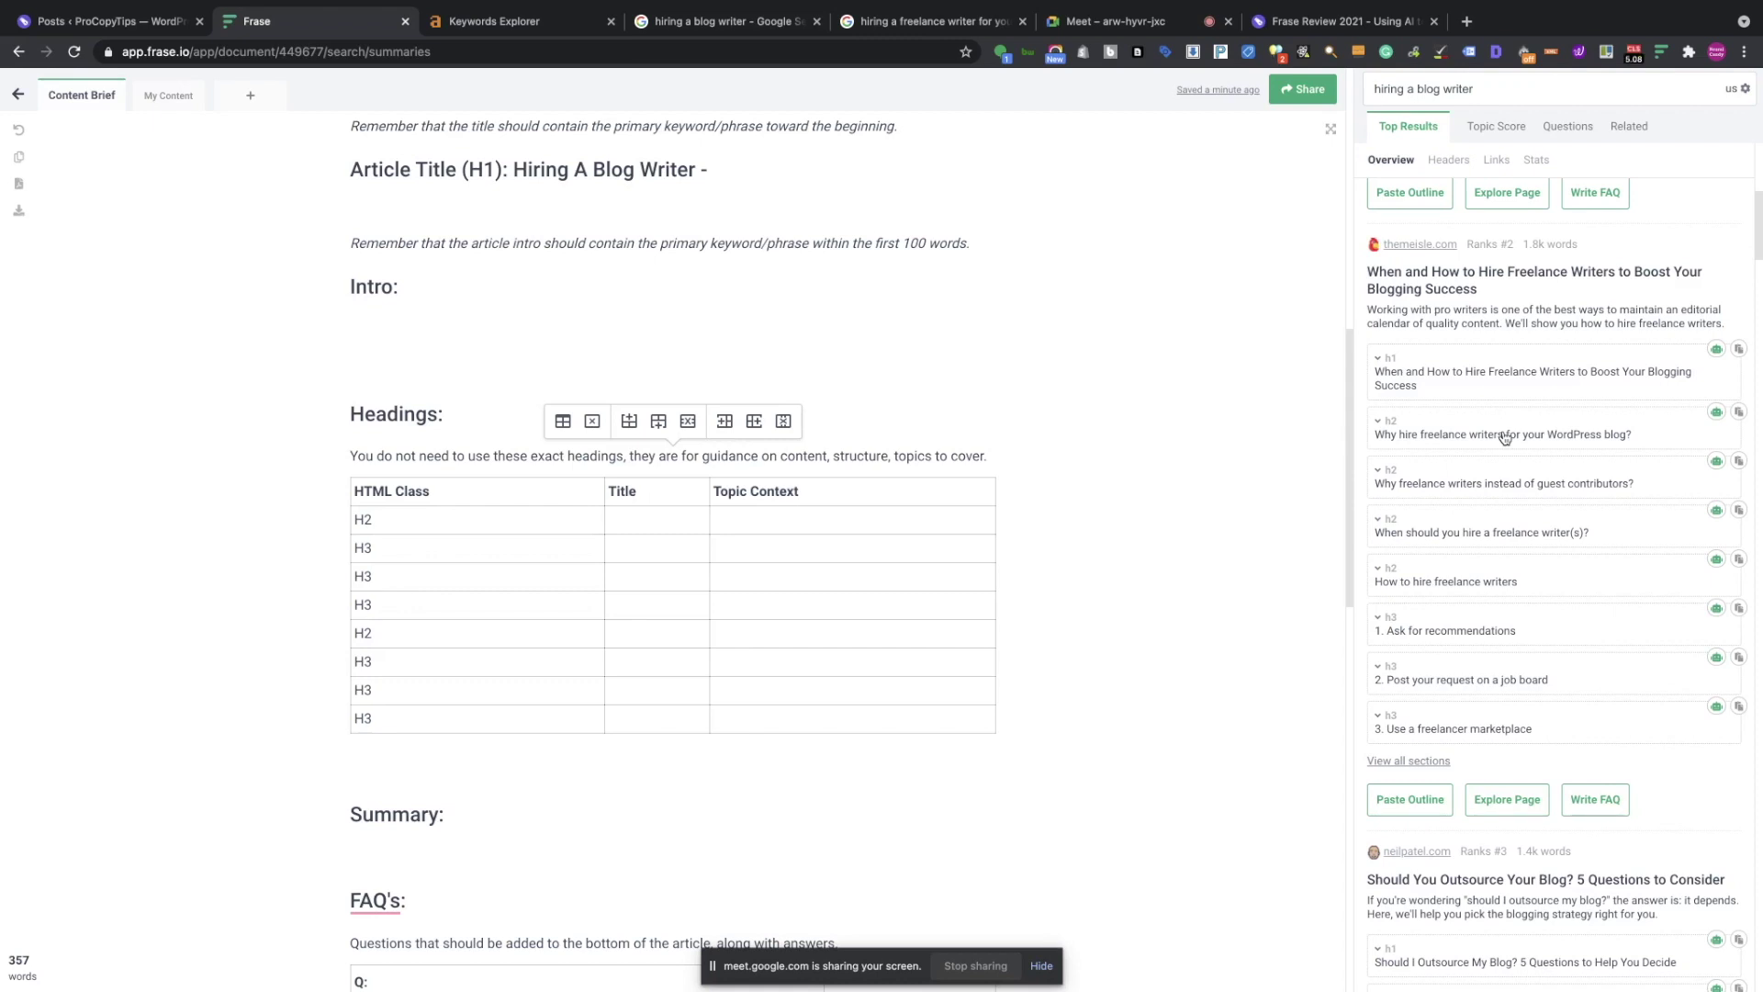
{"action": "scroll", "coordinate": [1567, 332], "scroll_direction": "down", "scroll_amount": 4}
{"action": "scroll", "coordinate": [1567, 332], "scroll_direction": "down", "scroll_amount": 4}
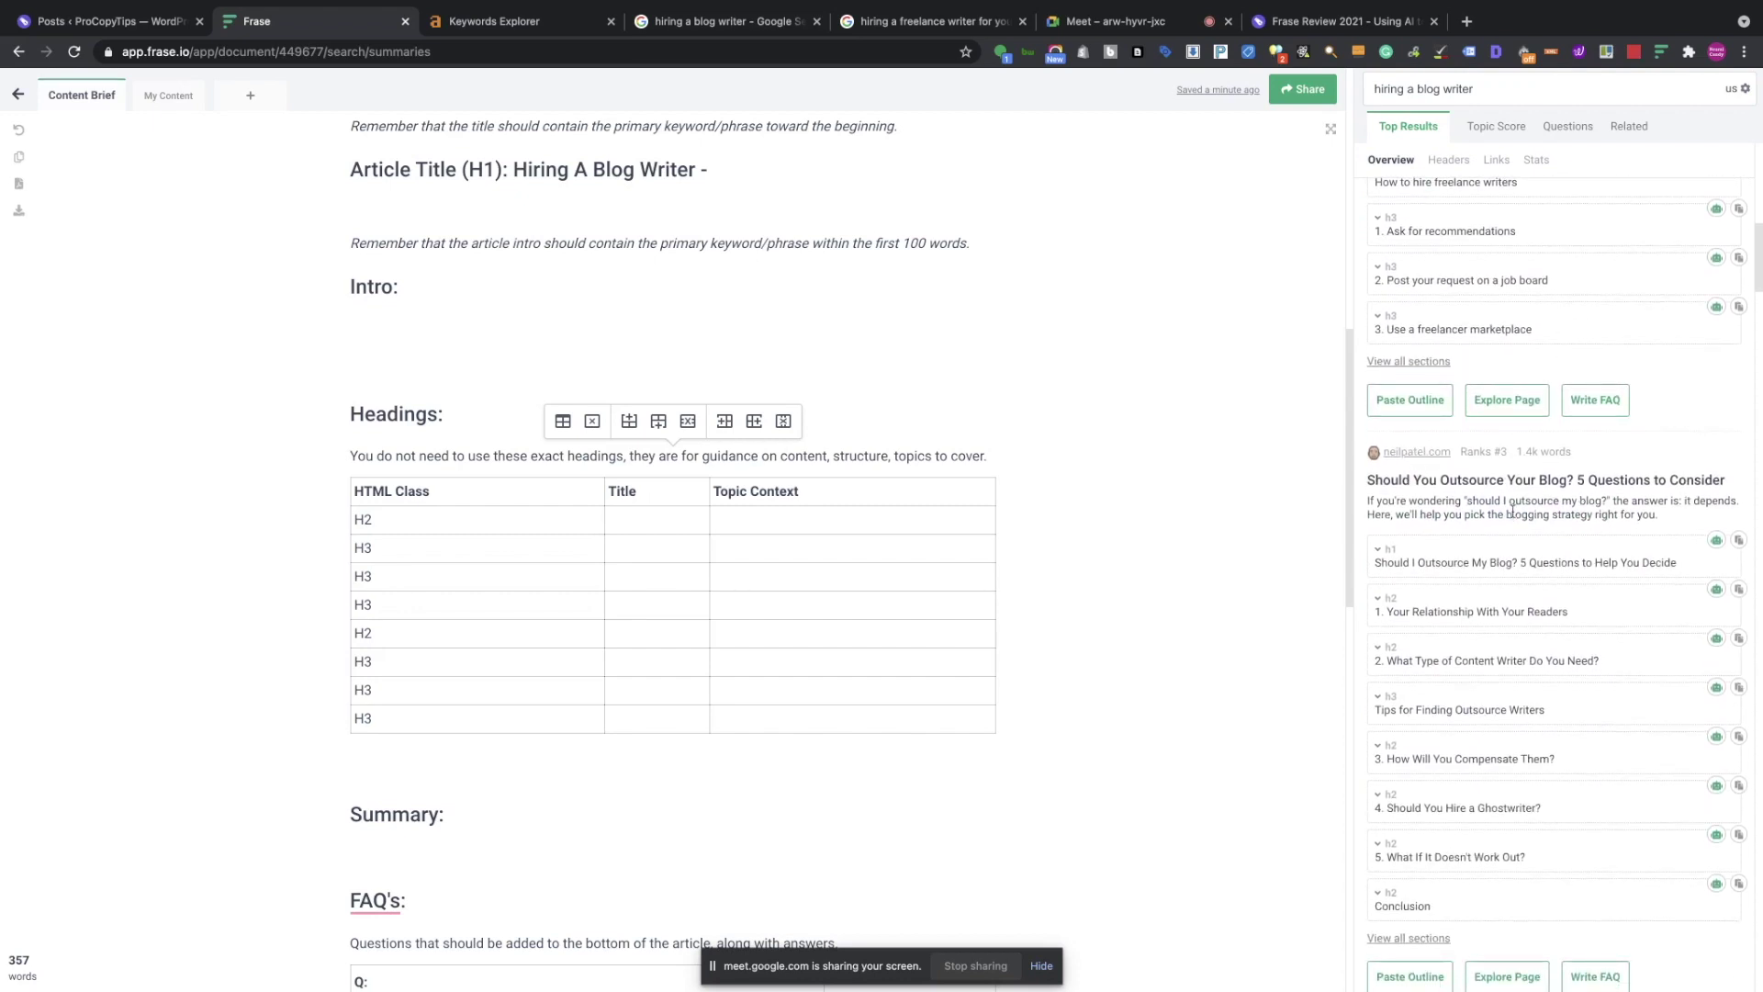
Examine the heading outlines of the articles ranked third to sixth, from neilpatel.com to upwork.com.
{"action": "scroll", "coordinate": [1517, 506], "scroll_direction": "down", "scroll_amount": 2}
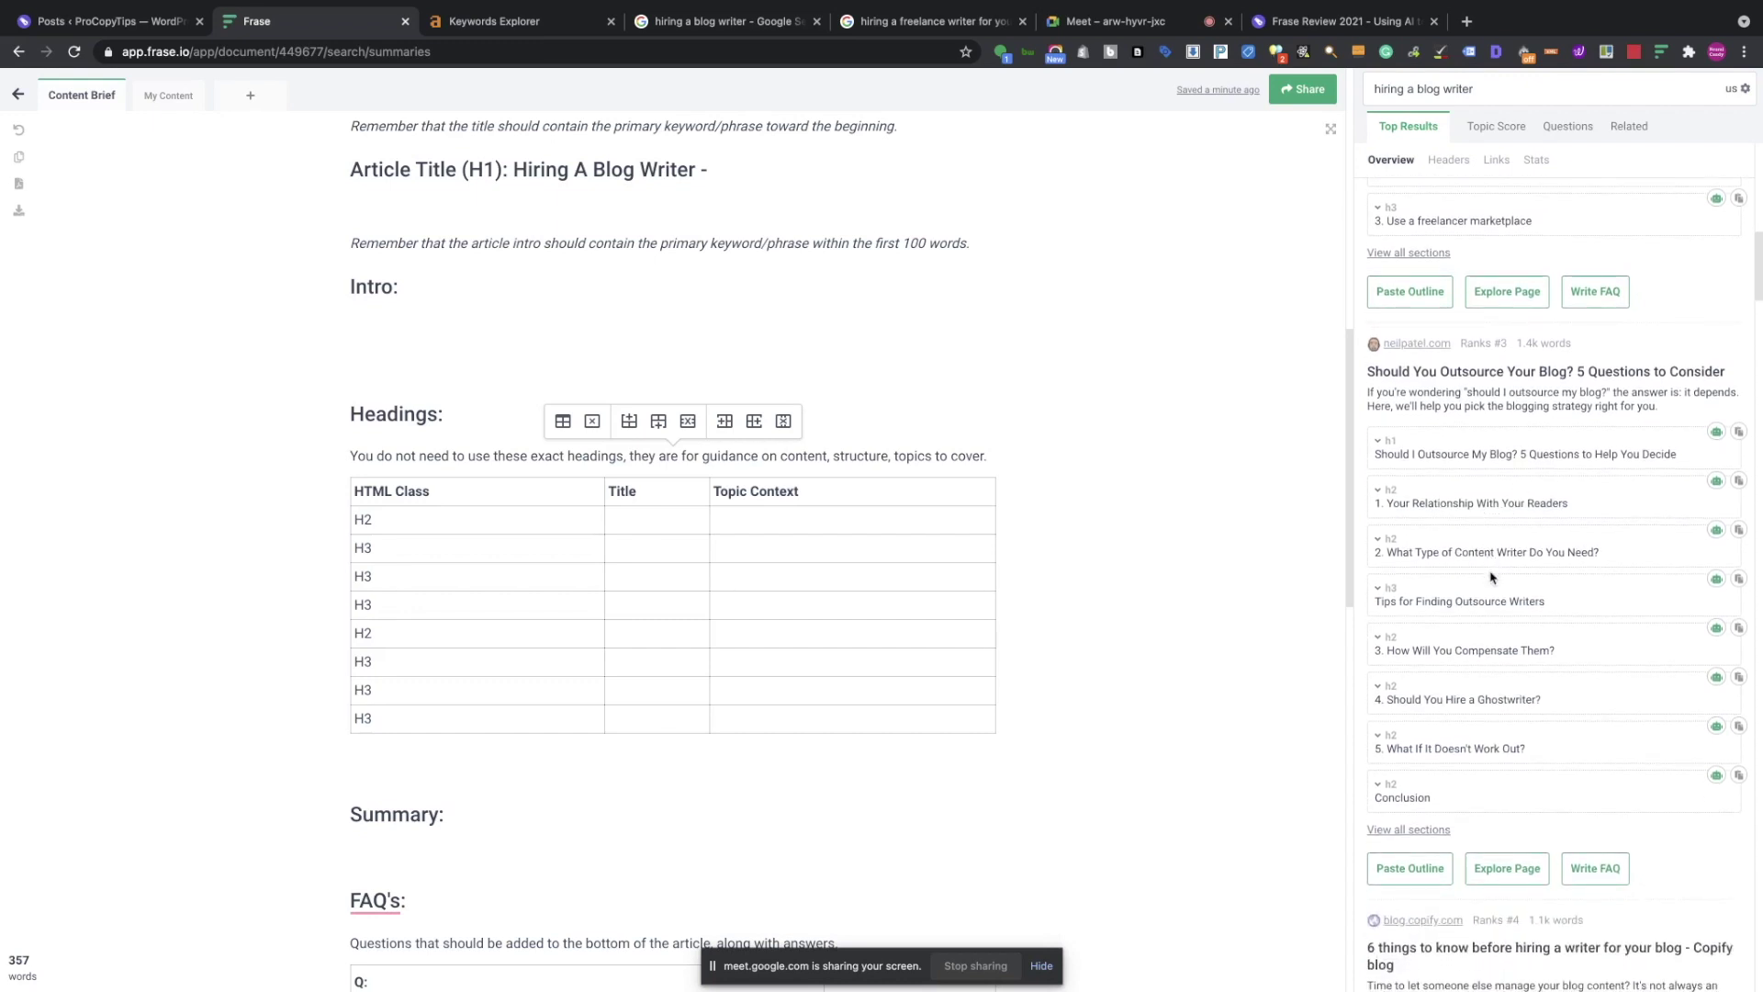
{"action": "scroll", "coordinate": [1490, 576], "scroll_direction": "down", "scroll_amount": 3}
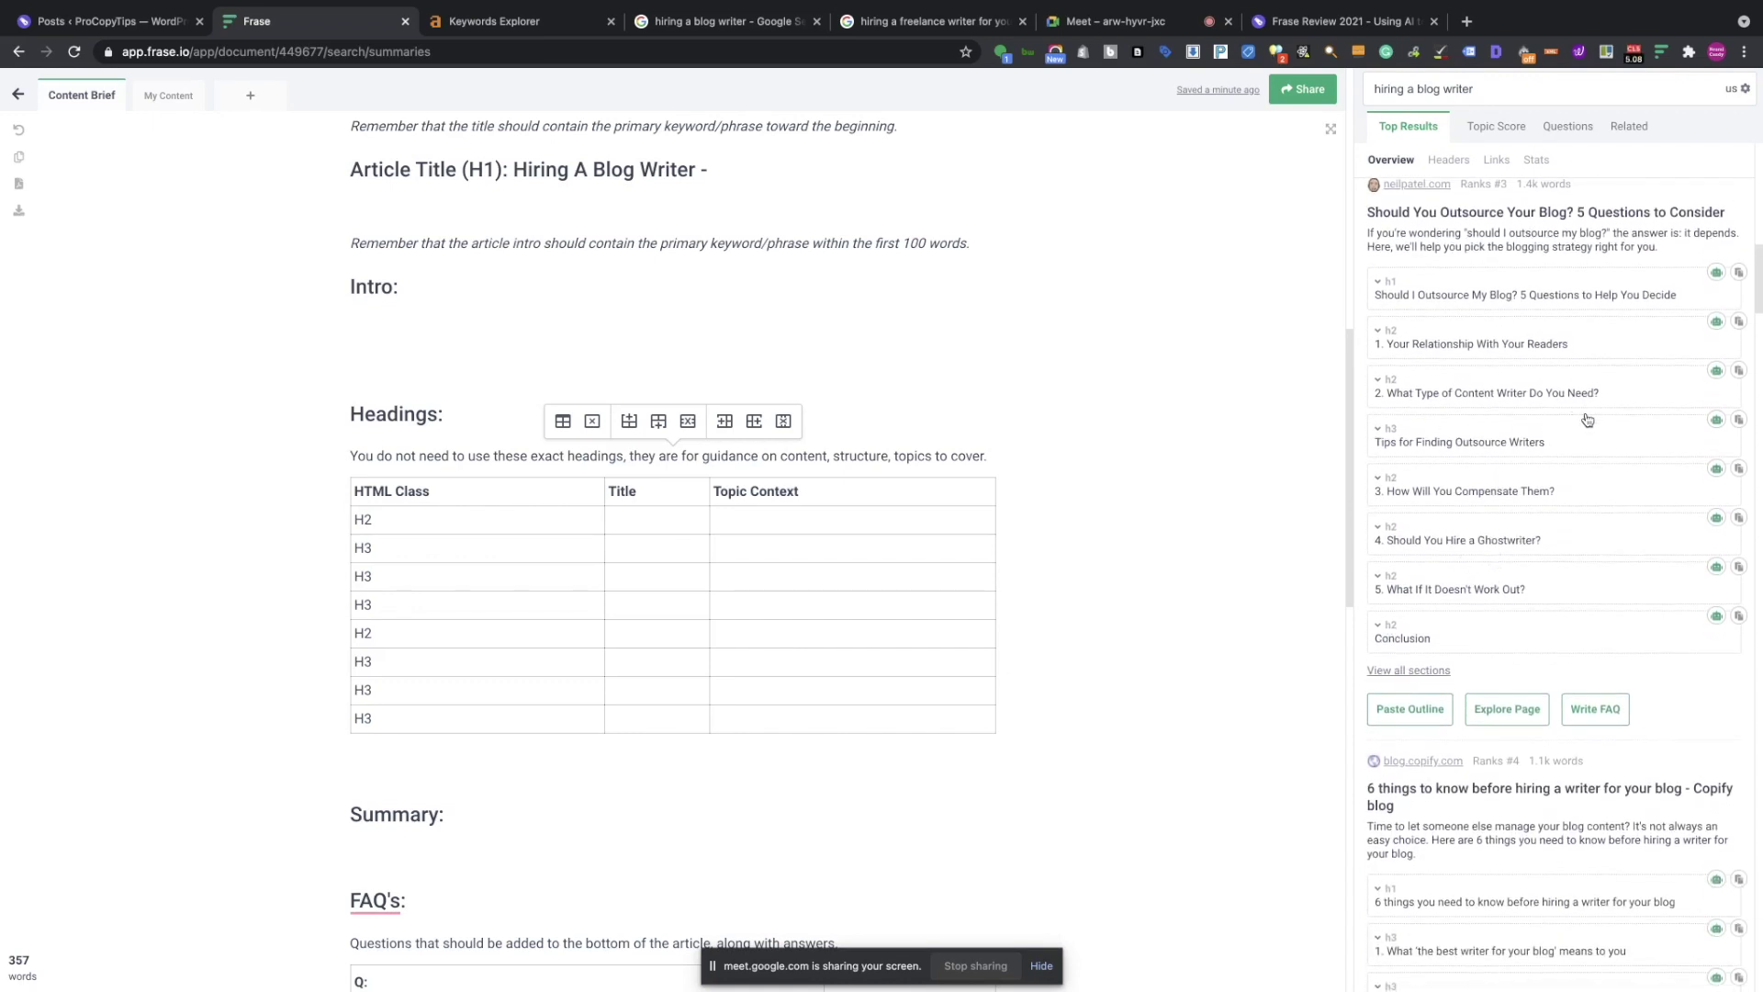
{"action": "scroll", "coordinate": [1576, 433], "scroll_direction": "down", "scroll_amount": 4}
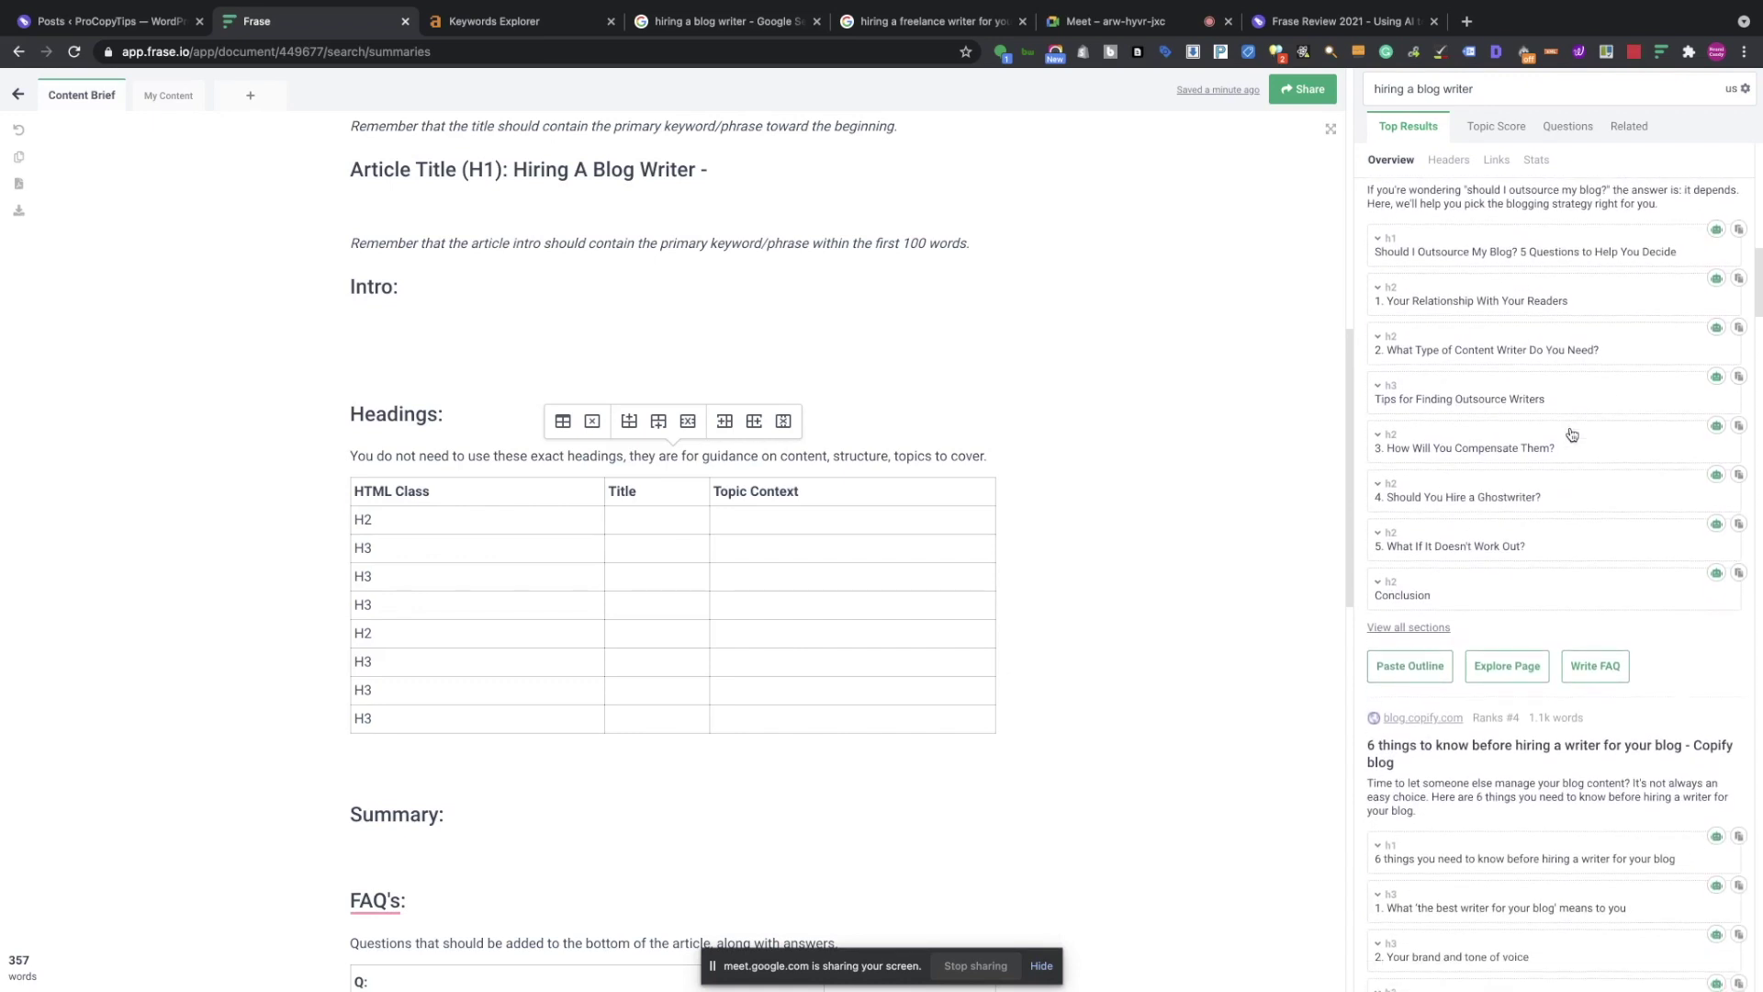
{"action": "scroll", "coordinate": [1572, 434], "scroll_direction": "down", "scroll_amount": 4}
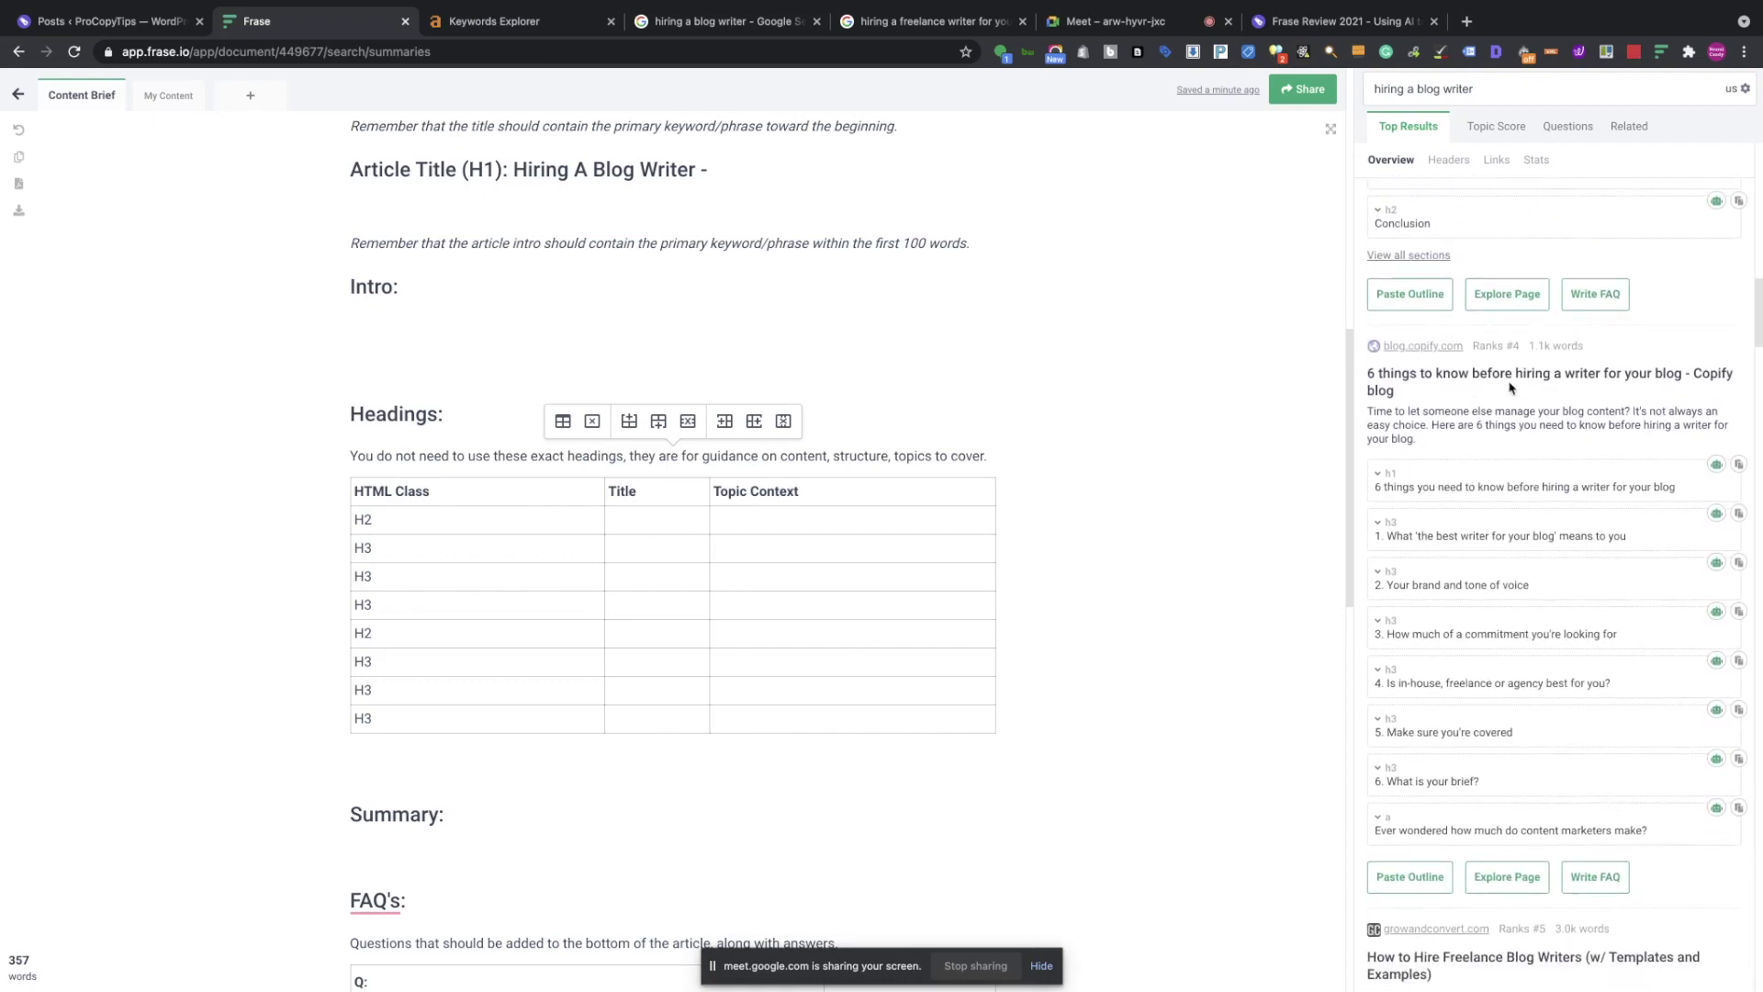
{"action": "scroll", "coordinate": [1632, 393], "scroll_direction": "down", "scroll_amount": 12}
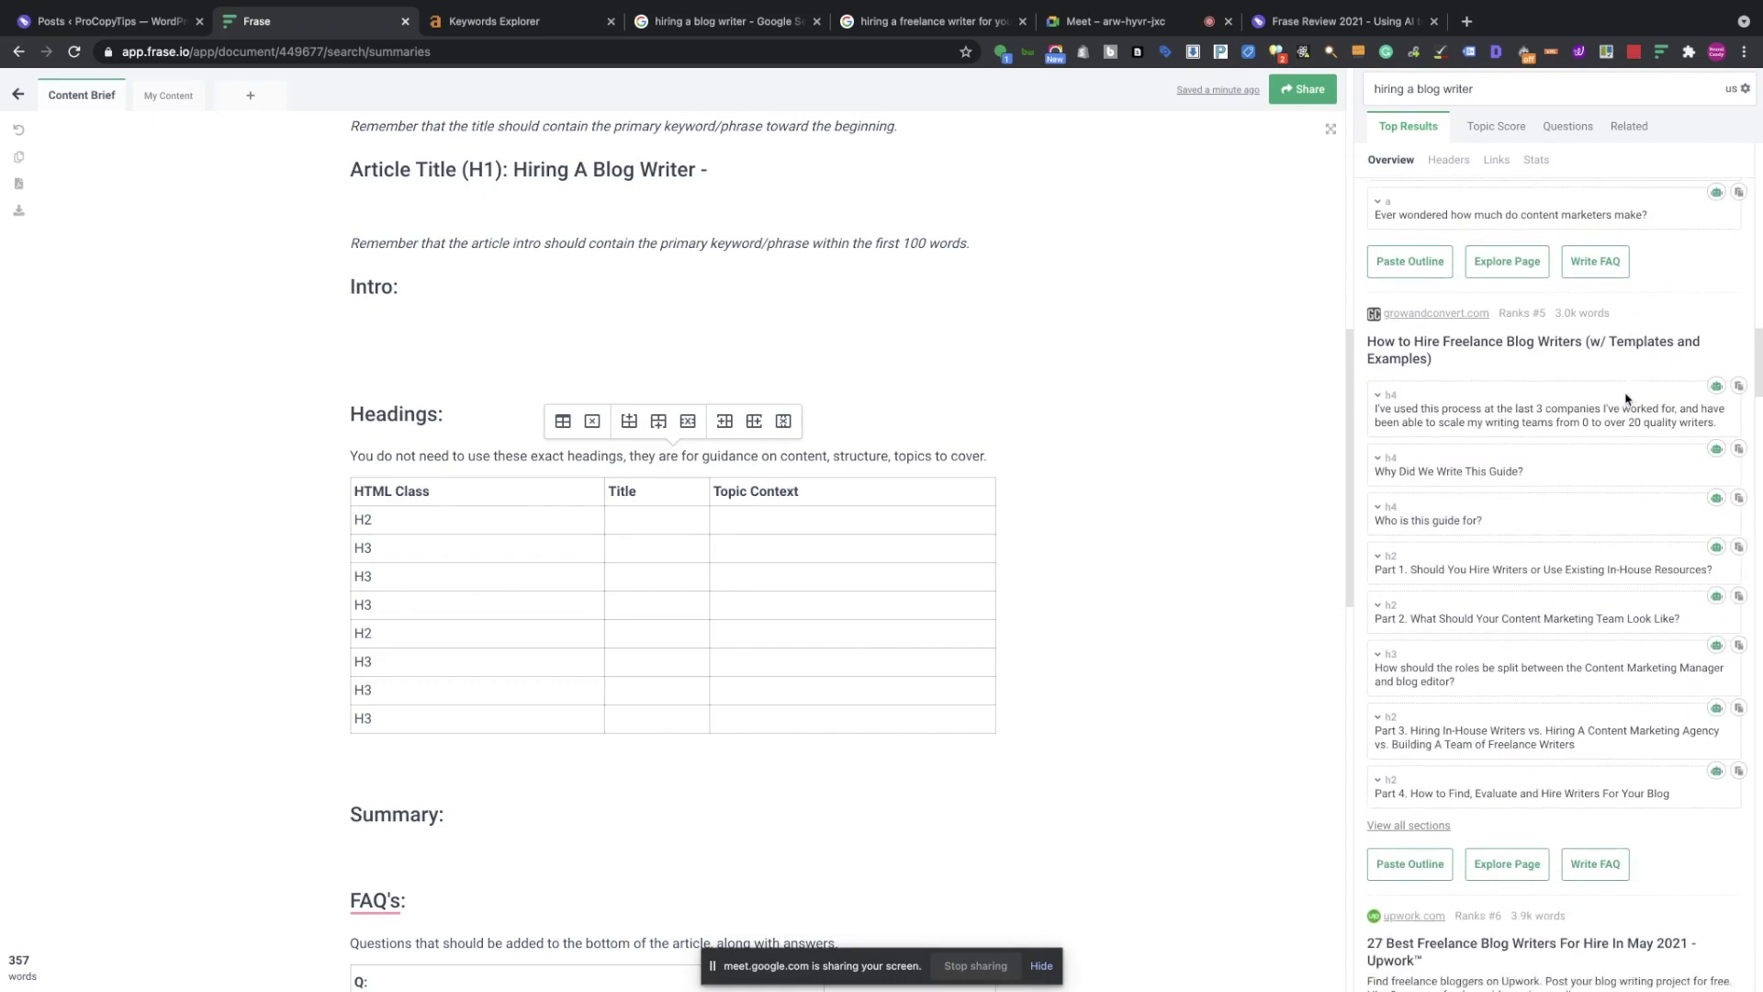
{"action": "scroll", "coordinate": [1625, 396], "scroll_direction": "down", "scroll_amount": 2}
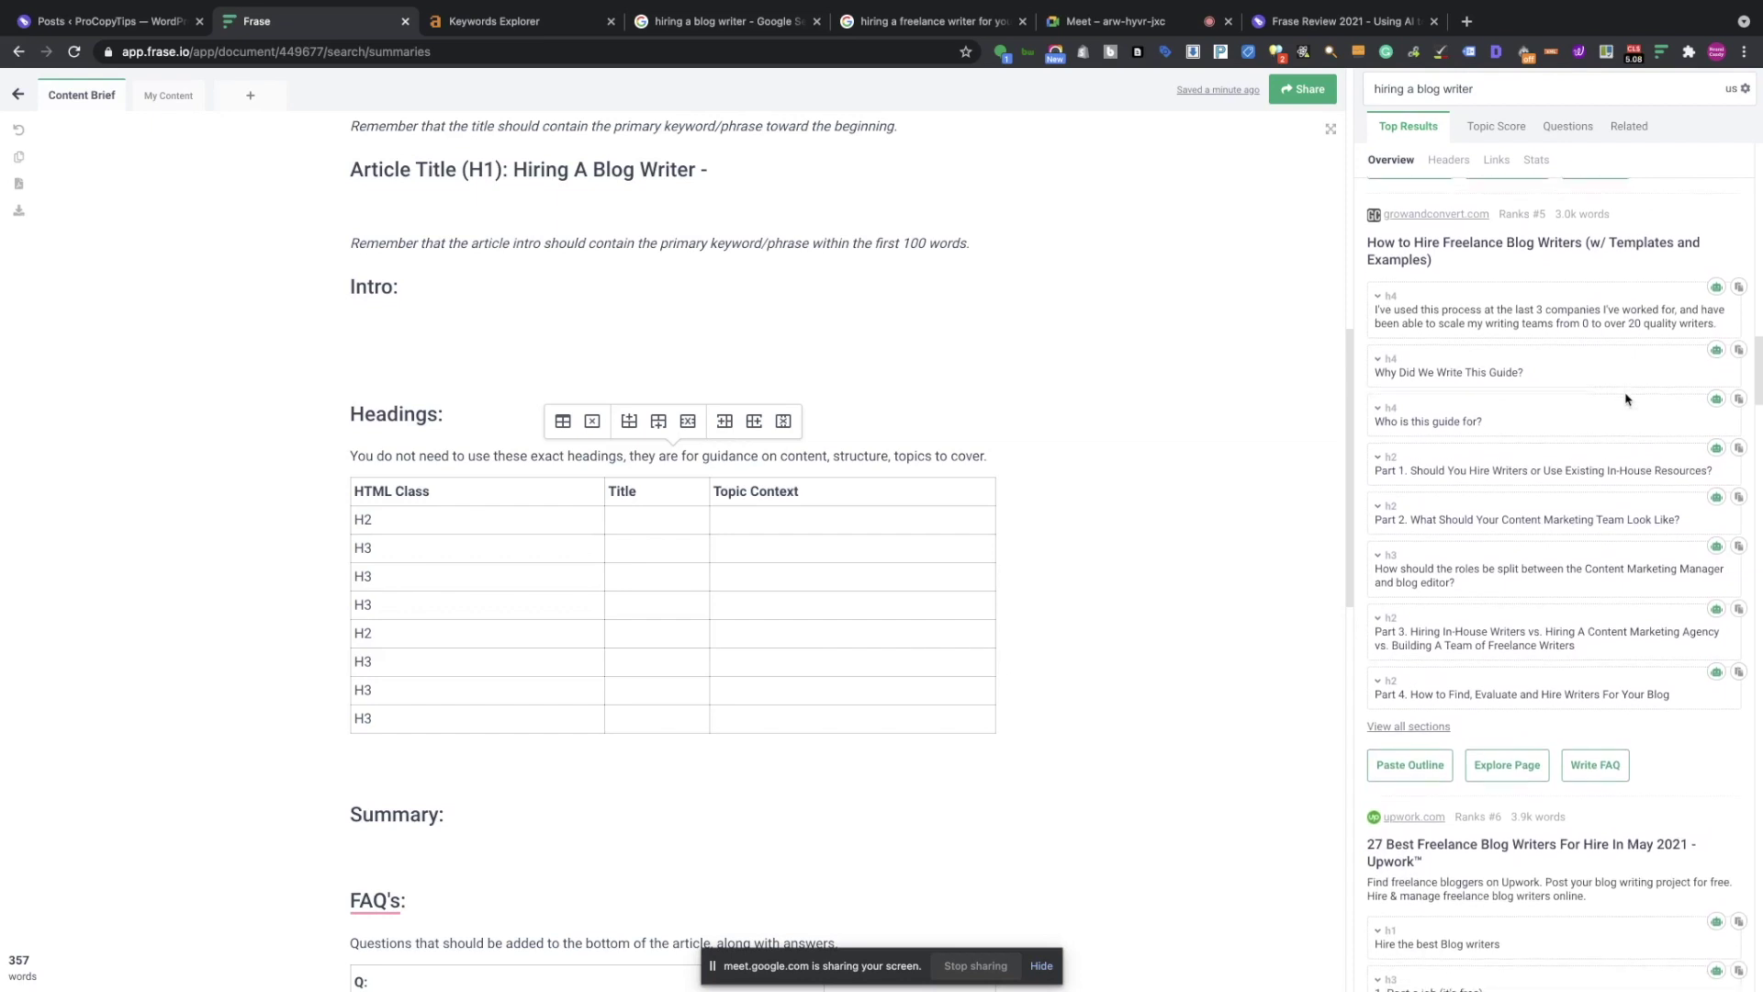
{"action": "scroll", "coordinate": [1626, 399], "scroll_direction": "down", "scroll_amount": 8}
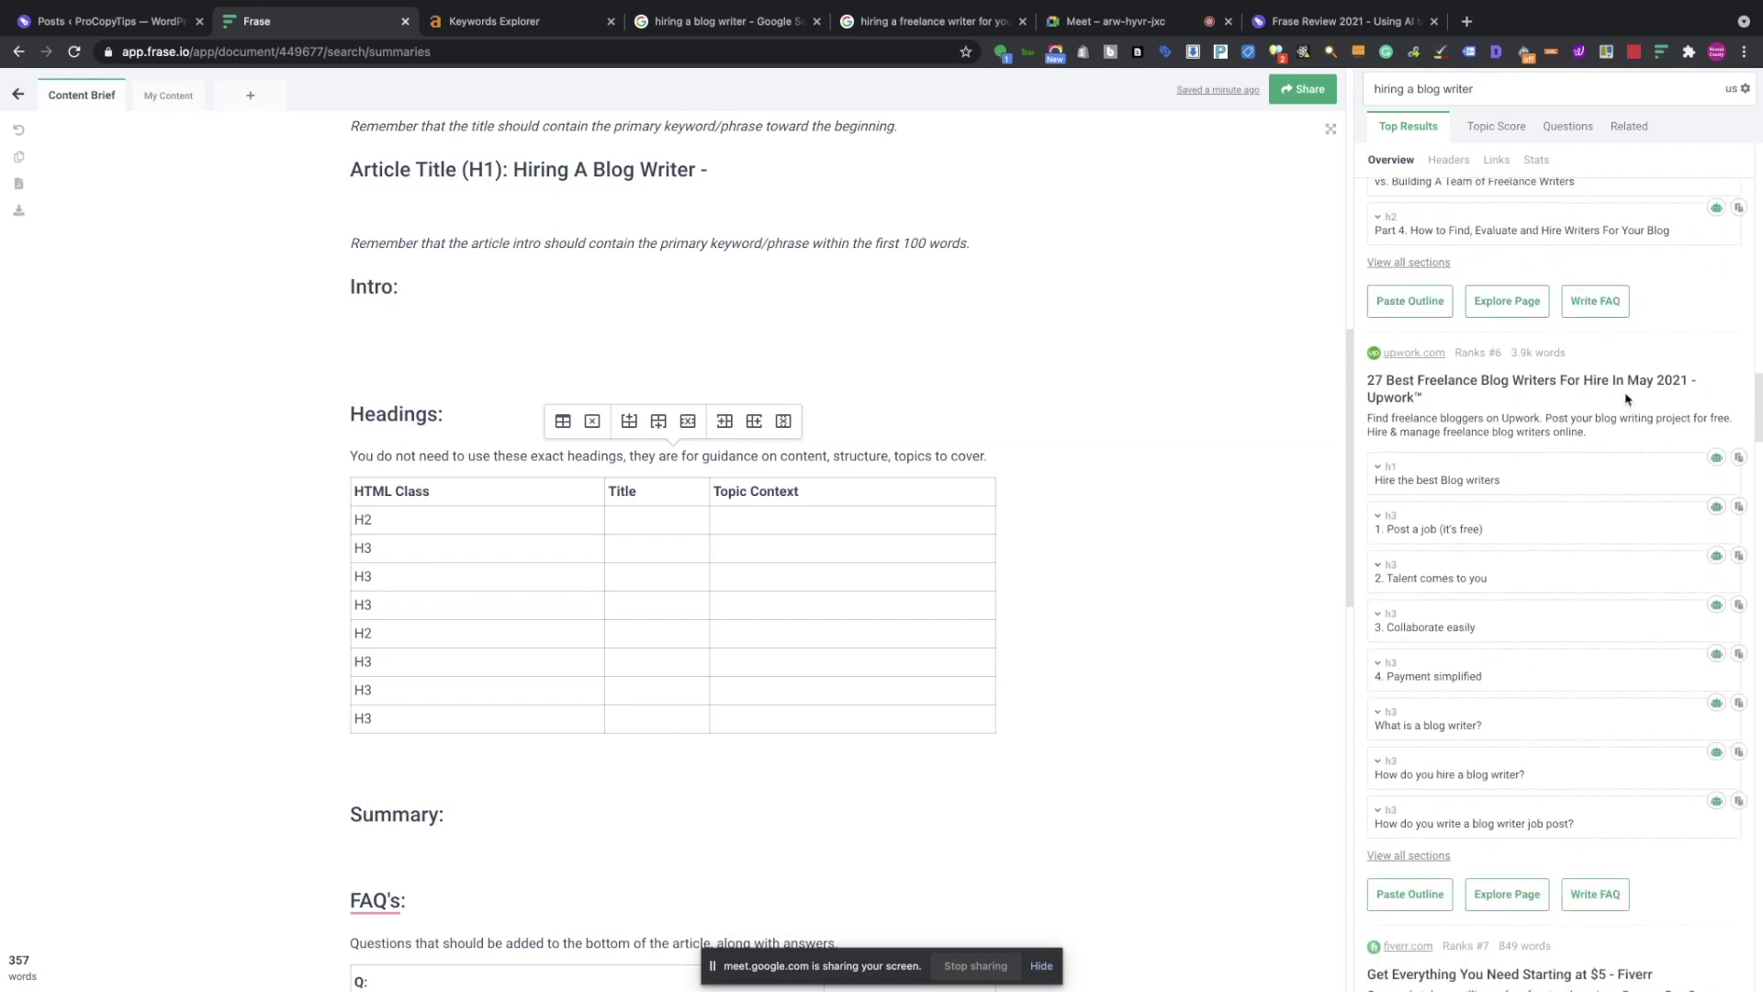
{"action": "scroll", "coordinate": [1475, 401], "scroll_direction": "down", "scroll_amount": 1}
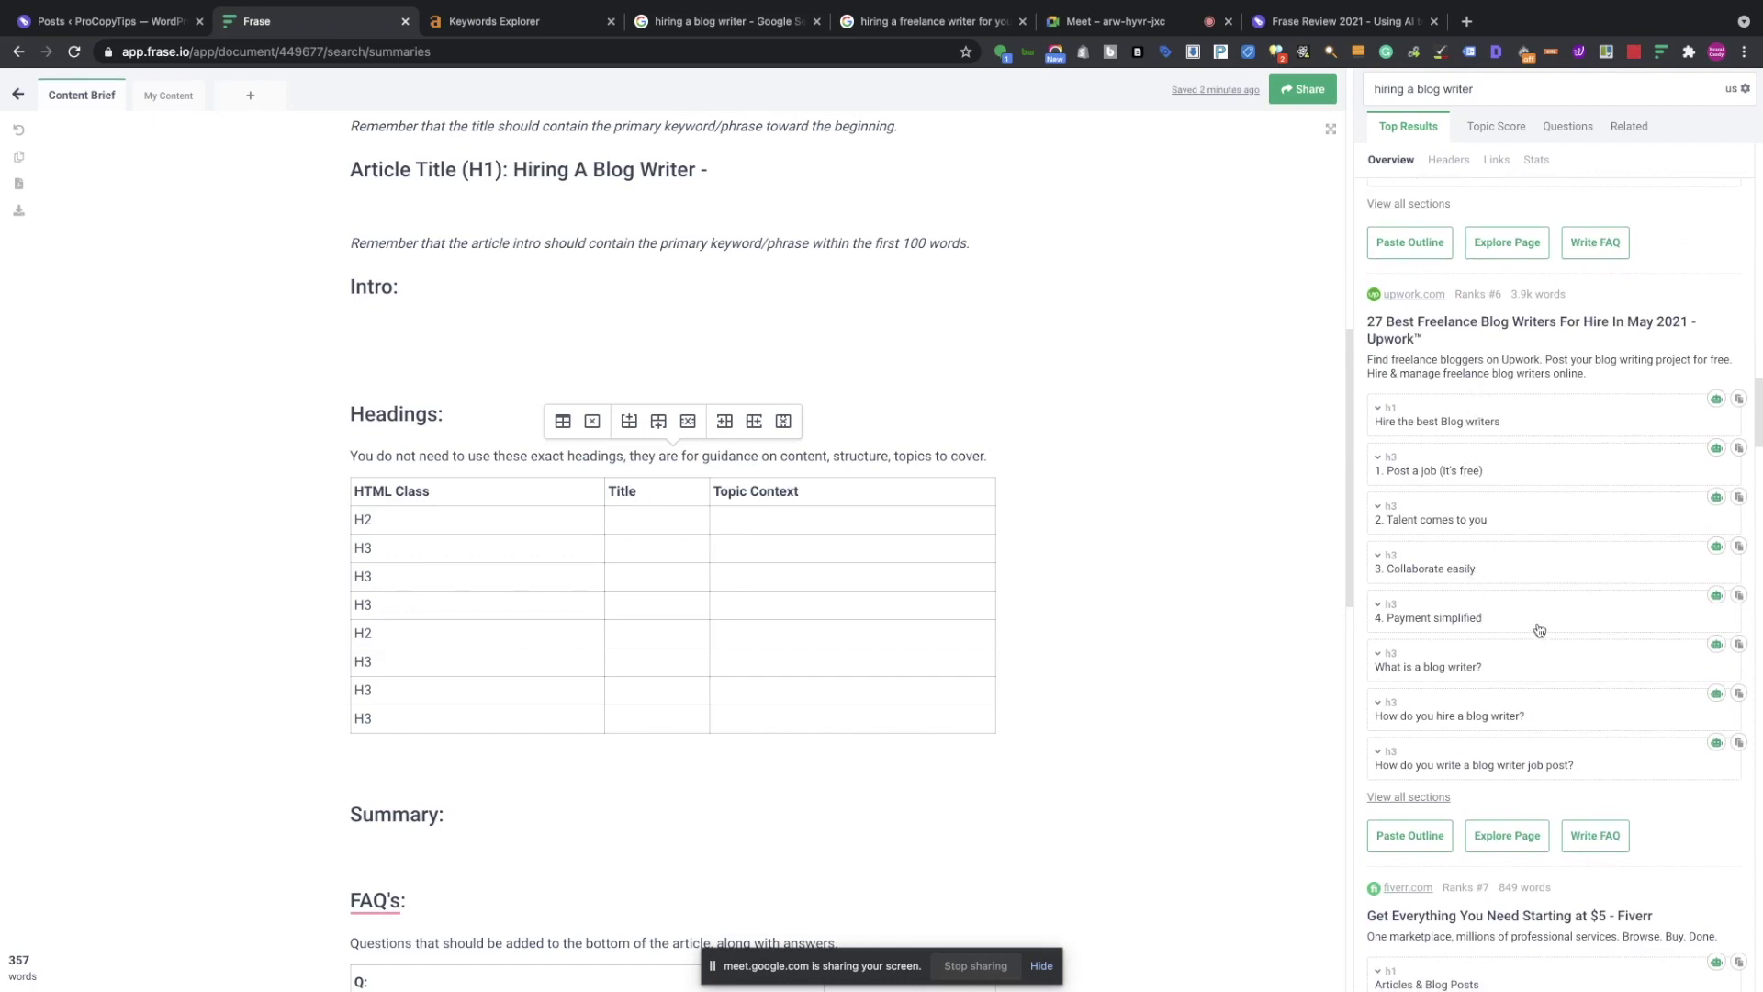
{"action": "scroll", "coordinate": [1540, 630], "scroll_direction": "up", "scroll_amount": 1}
{"action": "scroll", "coordinate": [1540, 629], "scroll_direction": "down", "scroll_amount": 1}
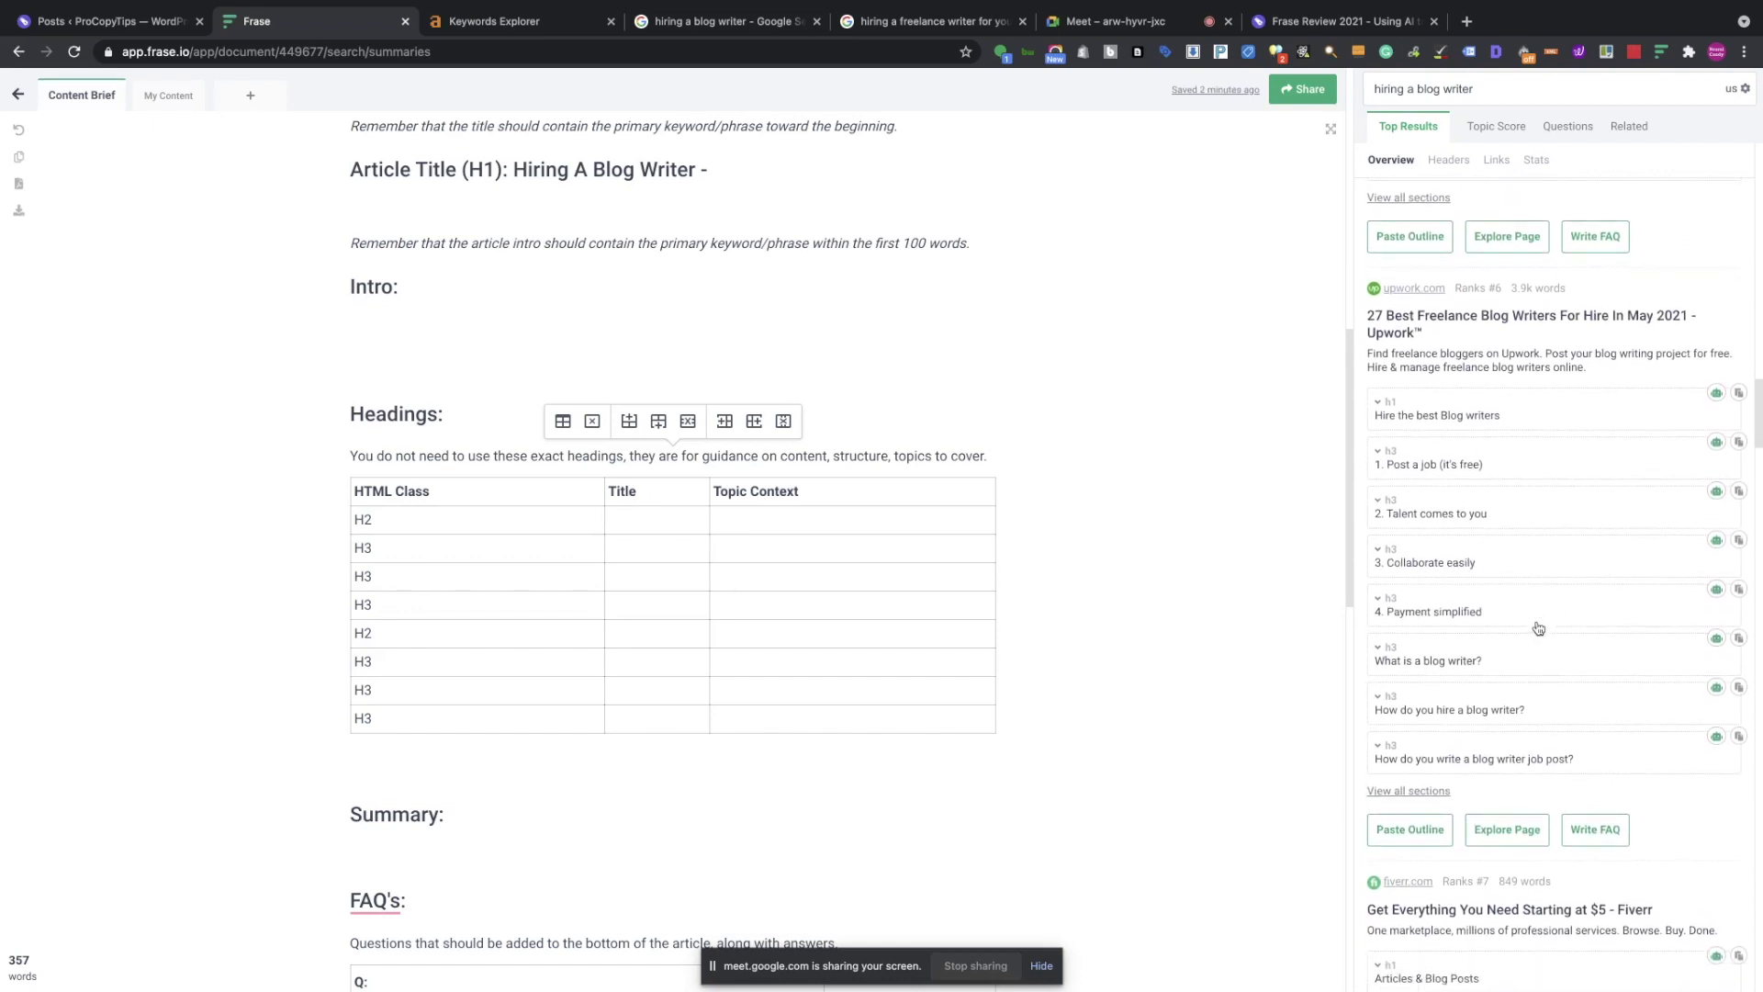
Examine the heading outlines of the lower-ranked results, from fiverr.com down to a2hosting.com.
{"action": "scroll", "coordinate": [1558, 440], "scroll_direction": "down", "scroll_amount": 13}
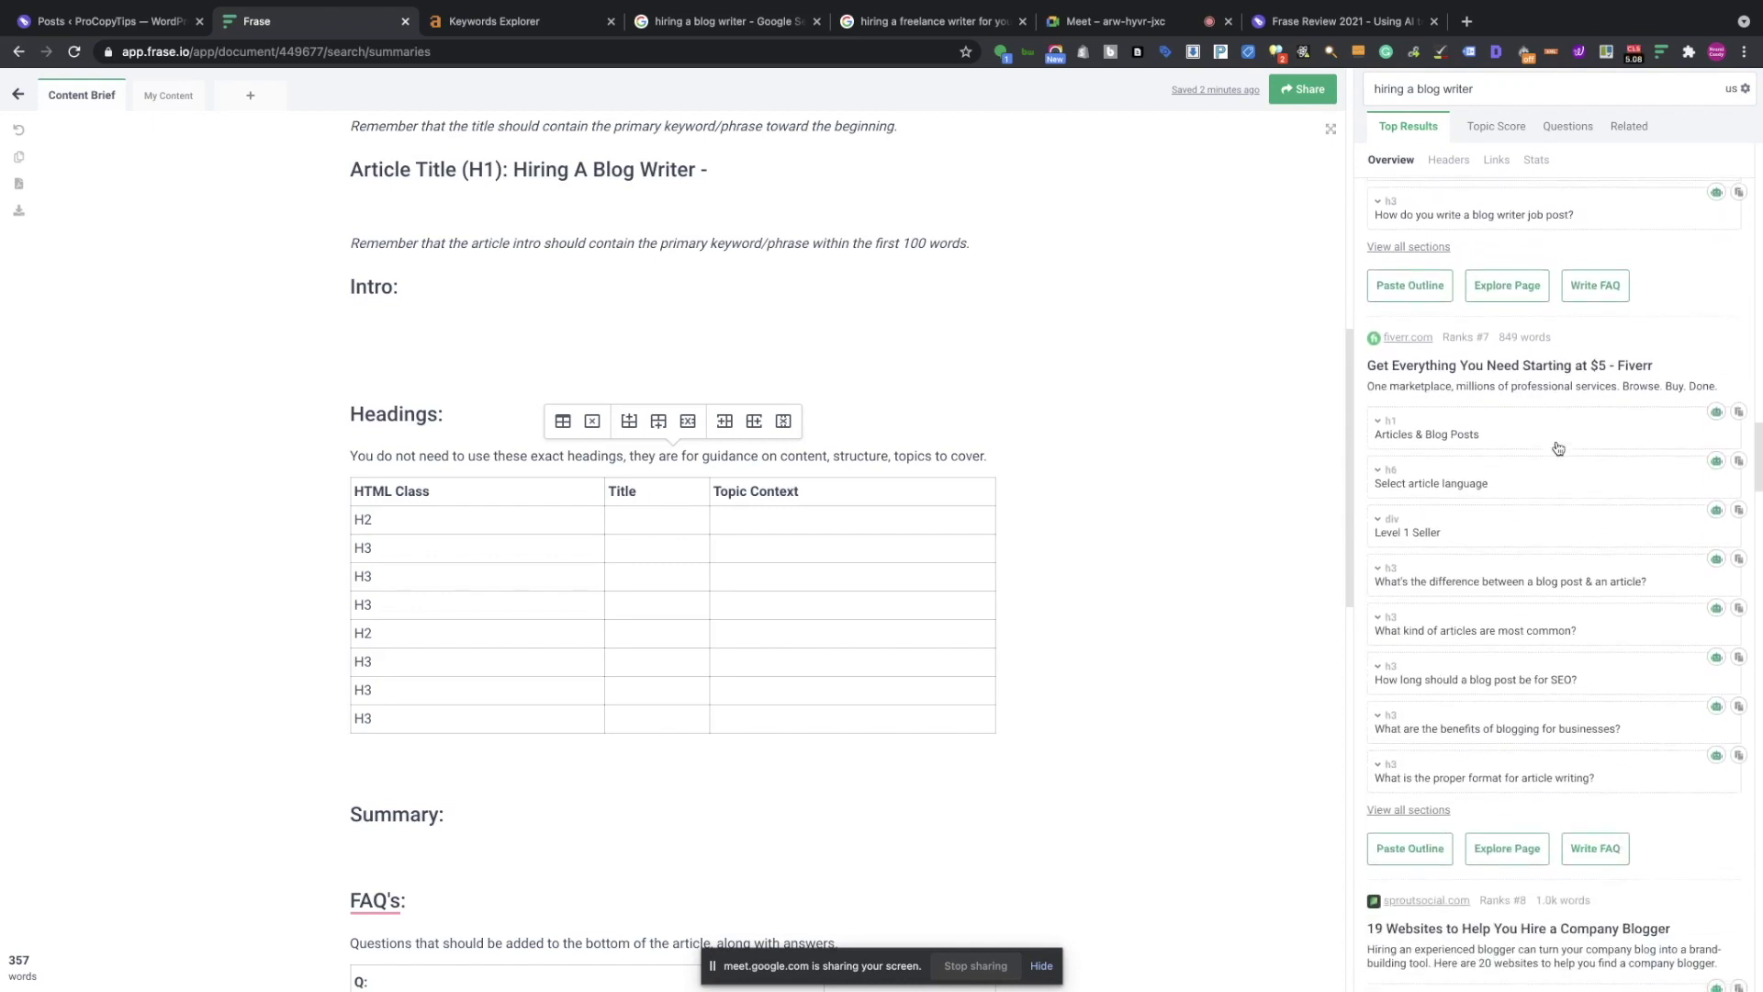
{"action": "scroll", "coordinate": [1559, 448], "scroll_direction": "down", "scroll_amount": 6}
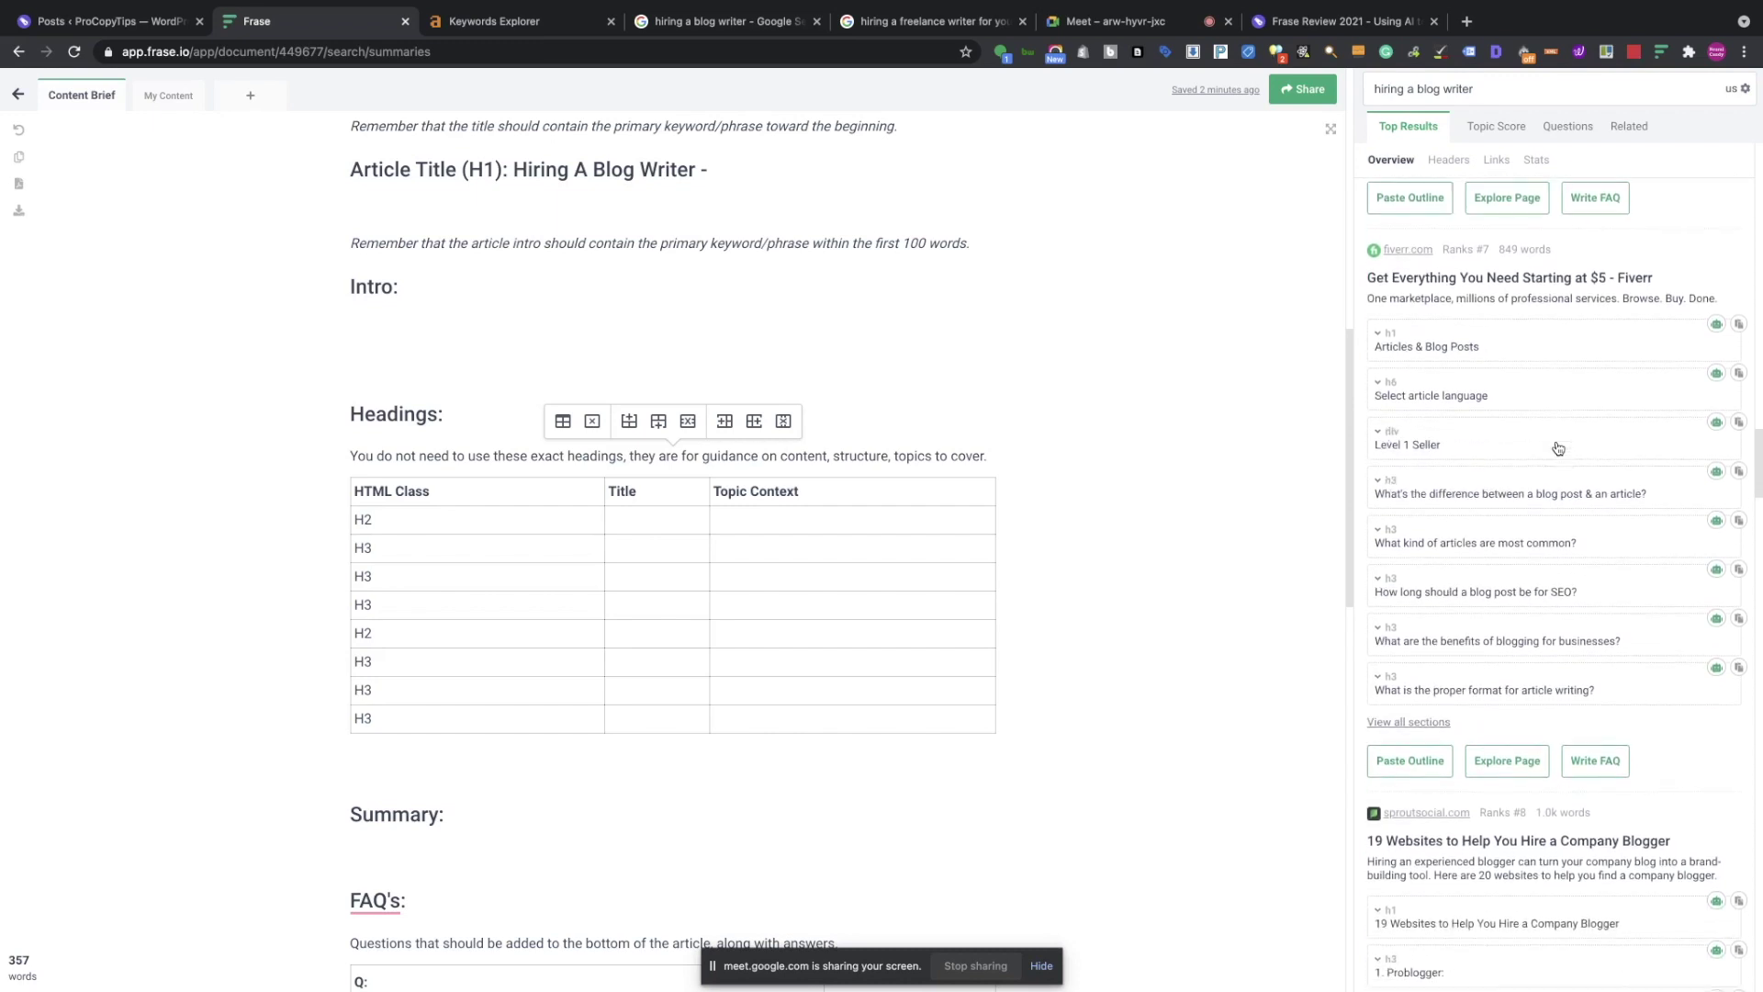
{"action": "scroll", "coordinate": [1558, 448], "scroll_direction": "down", "scroll_amount": 6}
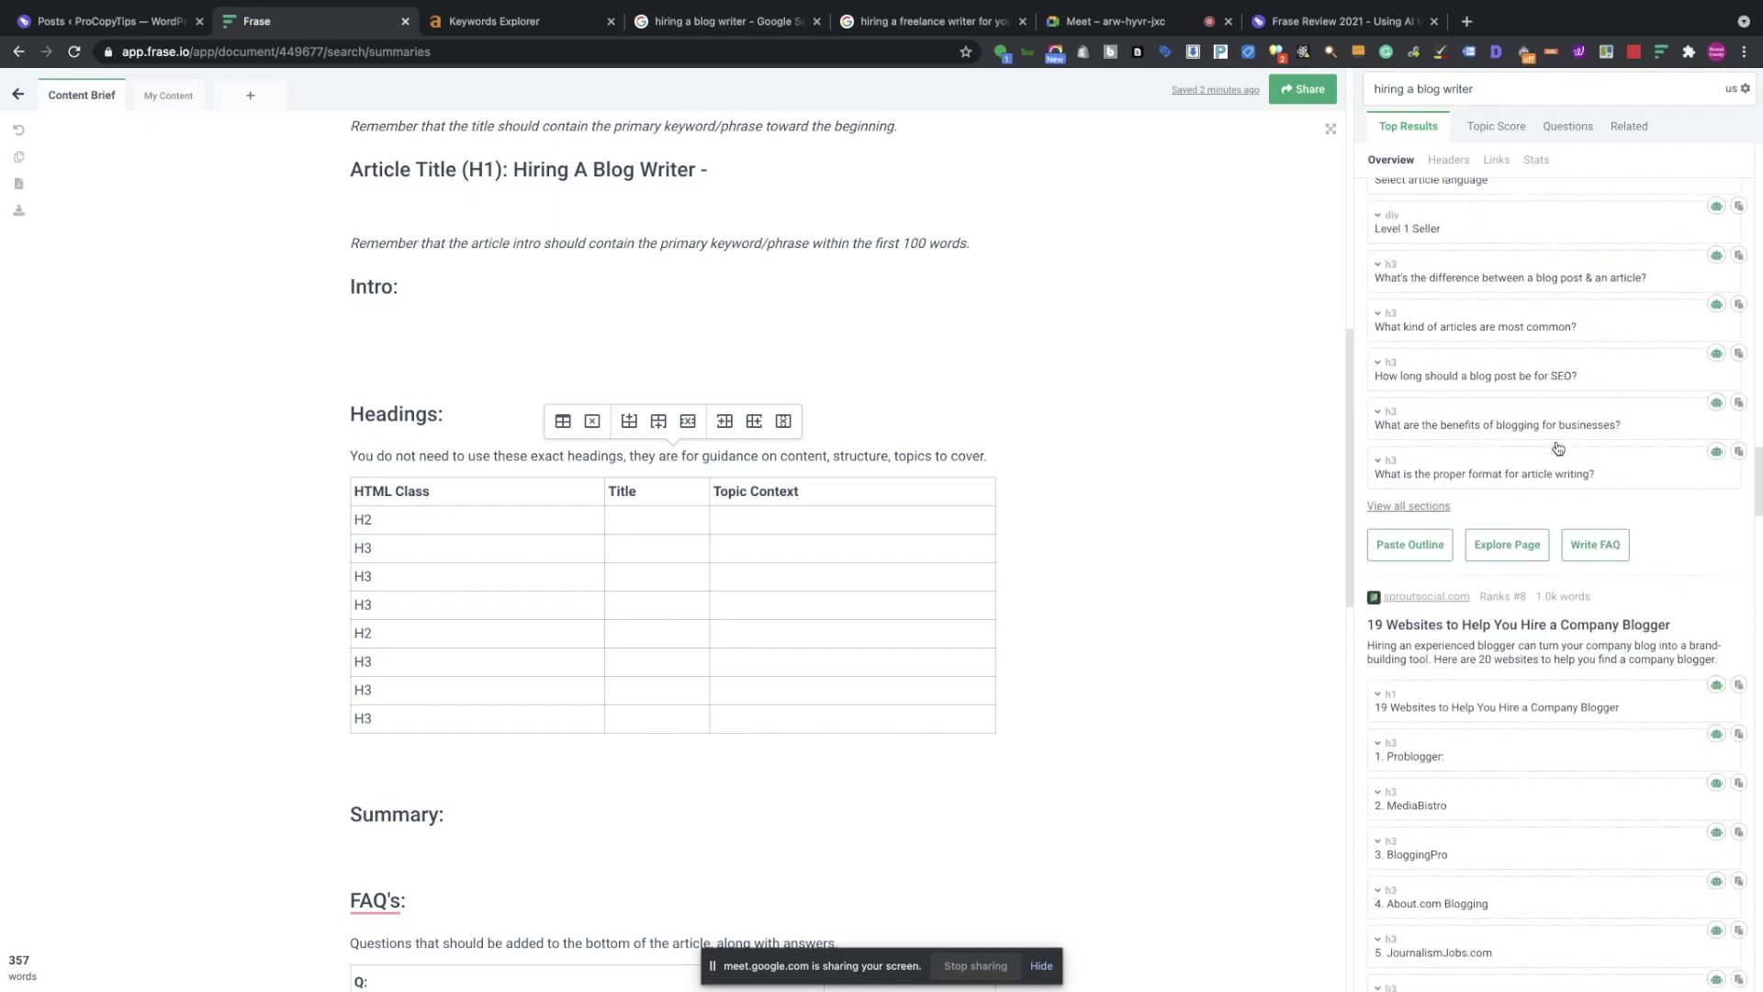
{"action": "scroll", "coordinate": [1557, 442], "scroll_direction": "down", "scroll_amount": 4}
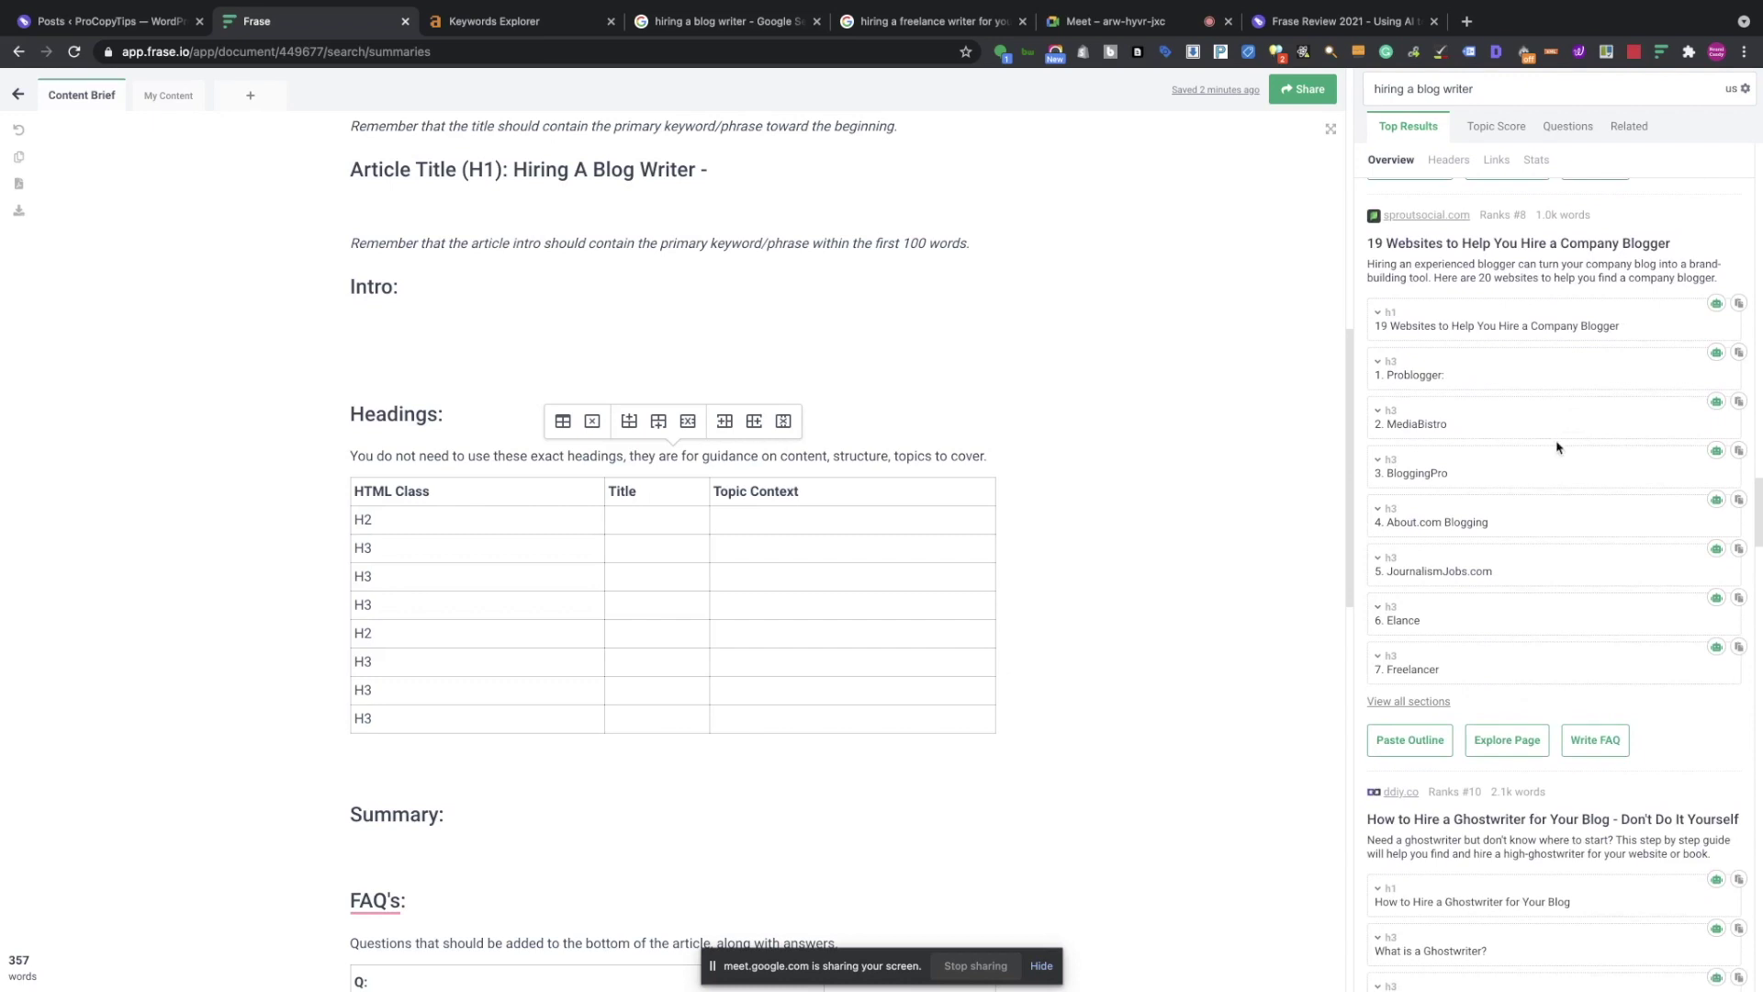
{"action": "scroll", "coordinate": [1558, 448], "scroll_direction": "down", "scroll_amount": 3}
{"action": "scroll", "coordinate": [1558, 448], "scroll_direction": "down", "scroll_amount": 6}
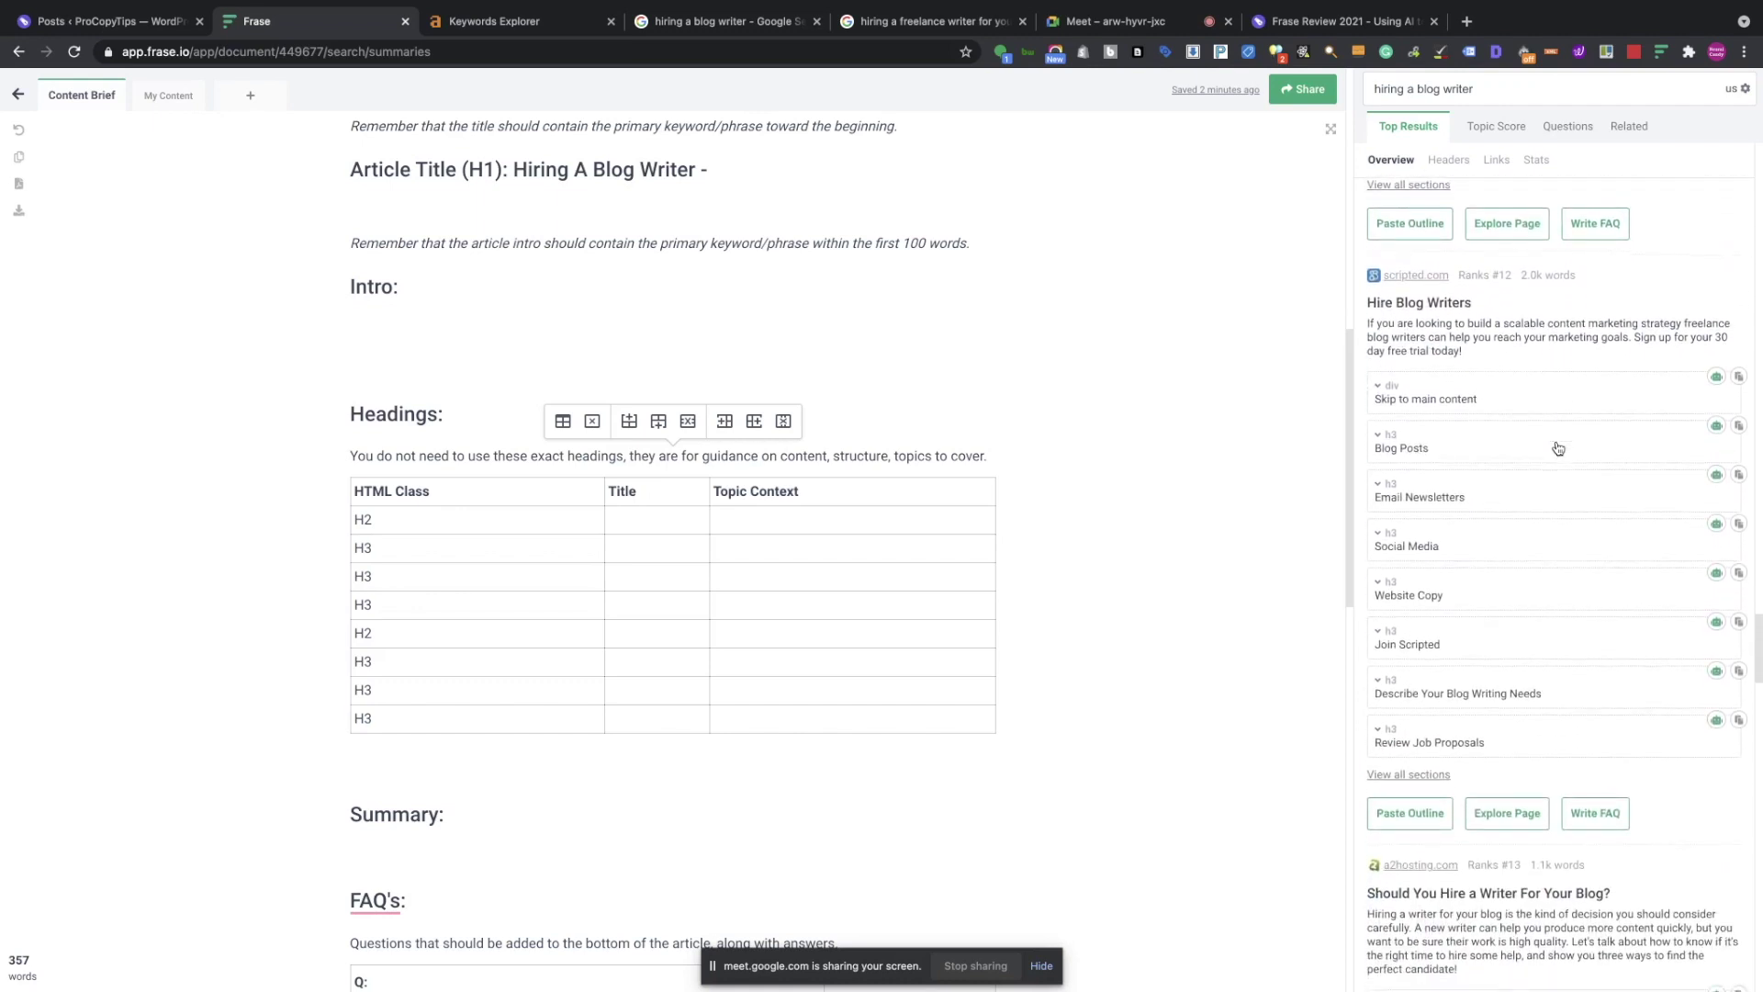
{"action": "scroll", "coordinate": [1558, 448], "scroll_direction": "down", "scroll_amount": 12}
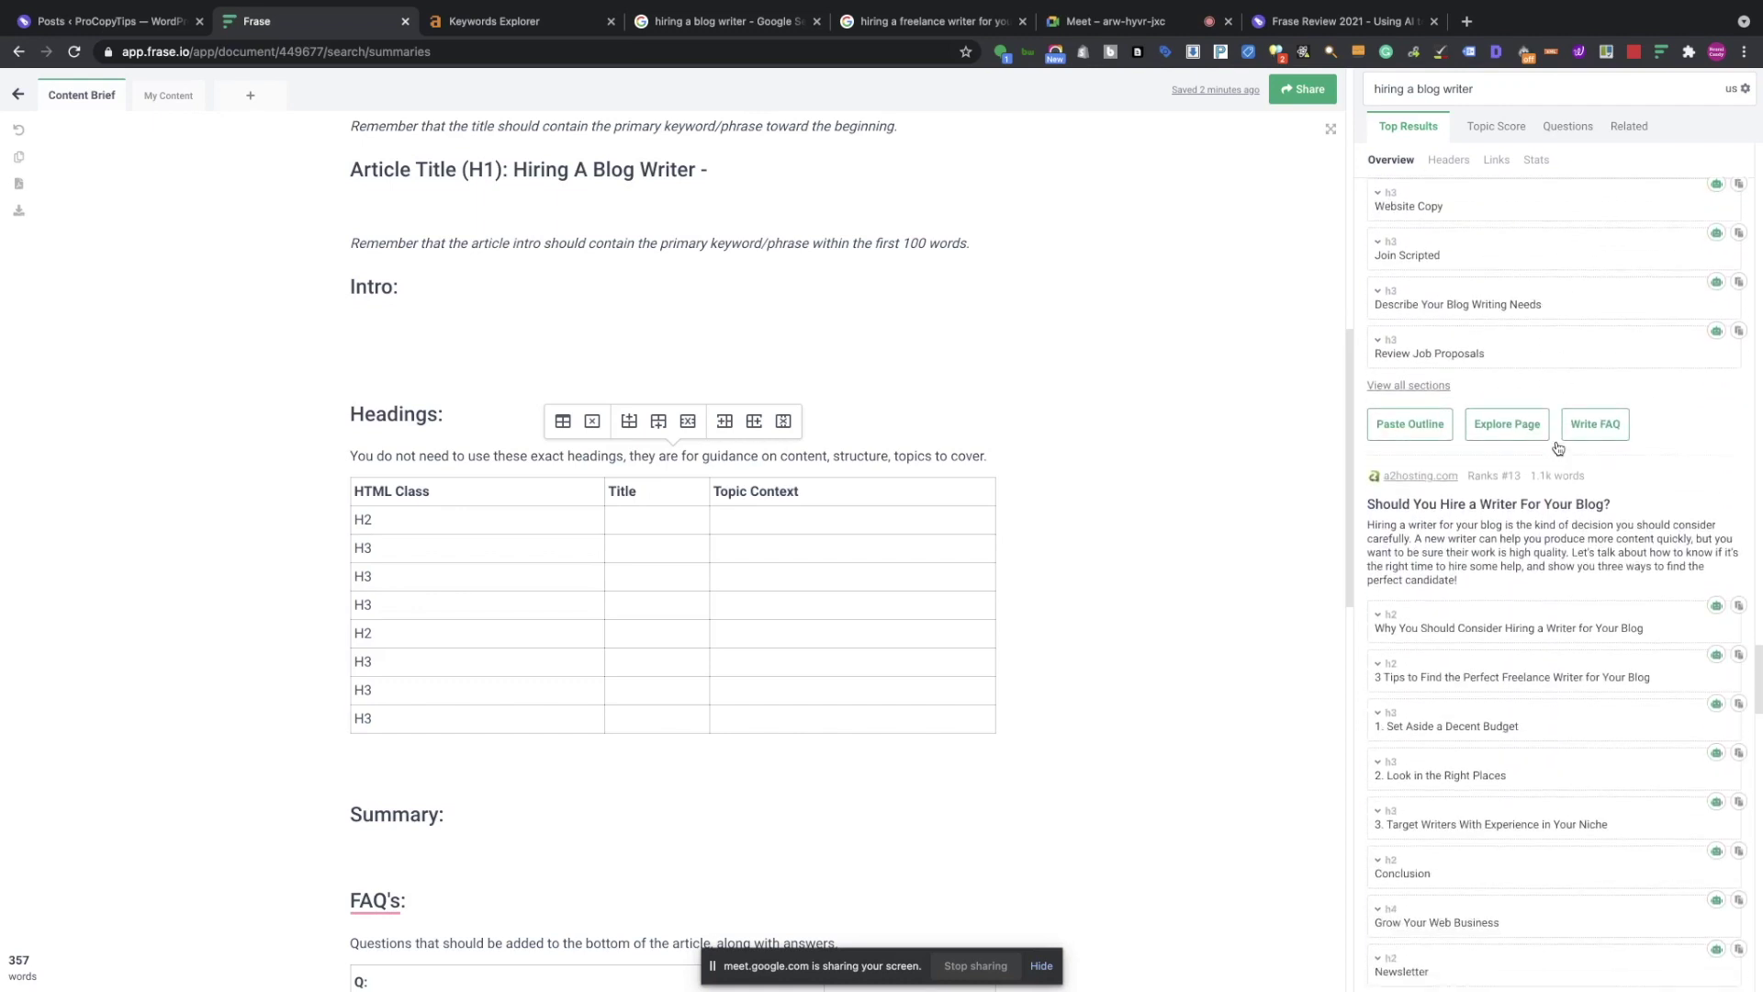
{"action": "scroll", "coordinate": [1559, 448], "scroll_direction": "down", "scroll_amount": 6}
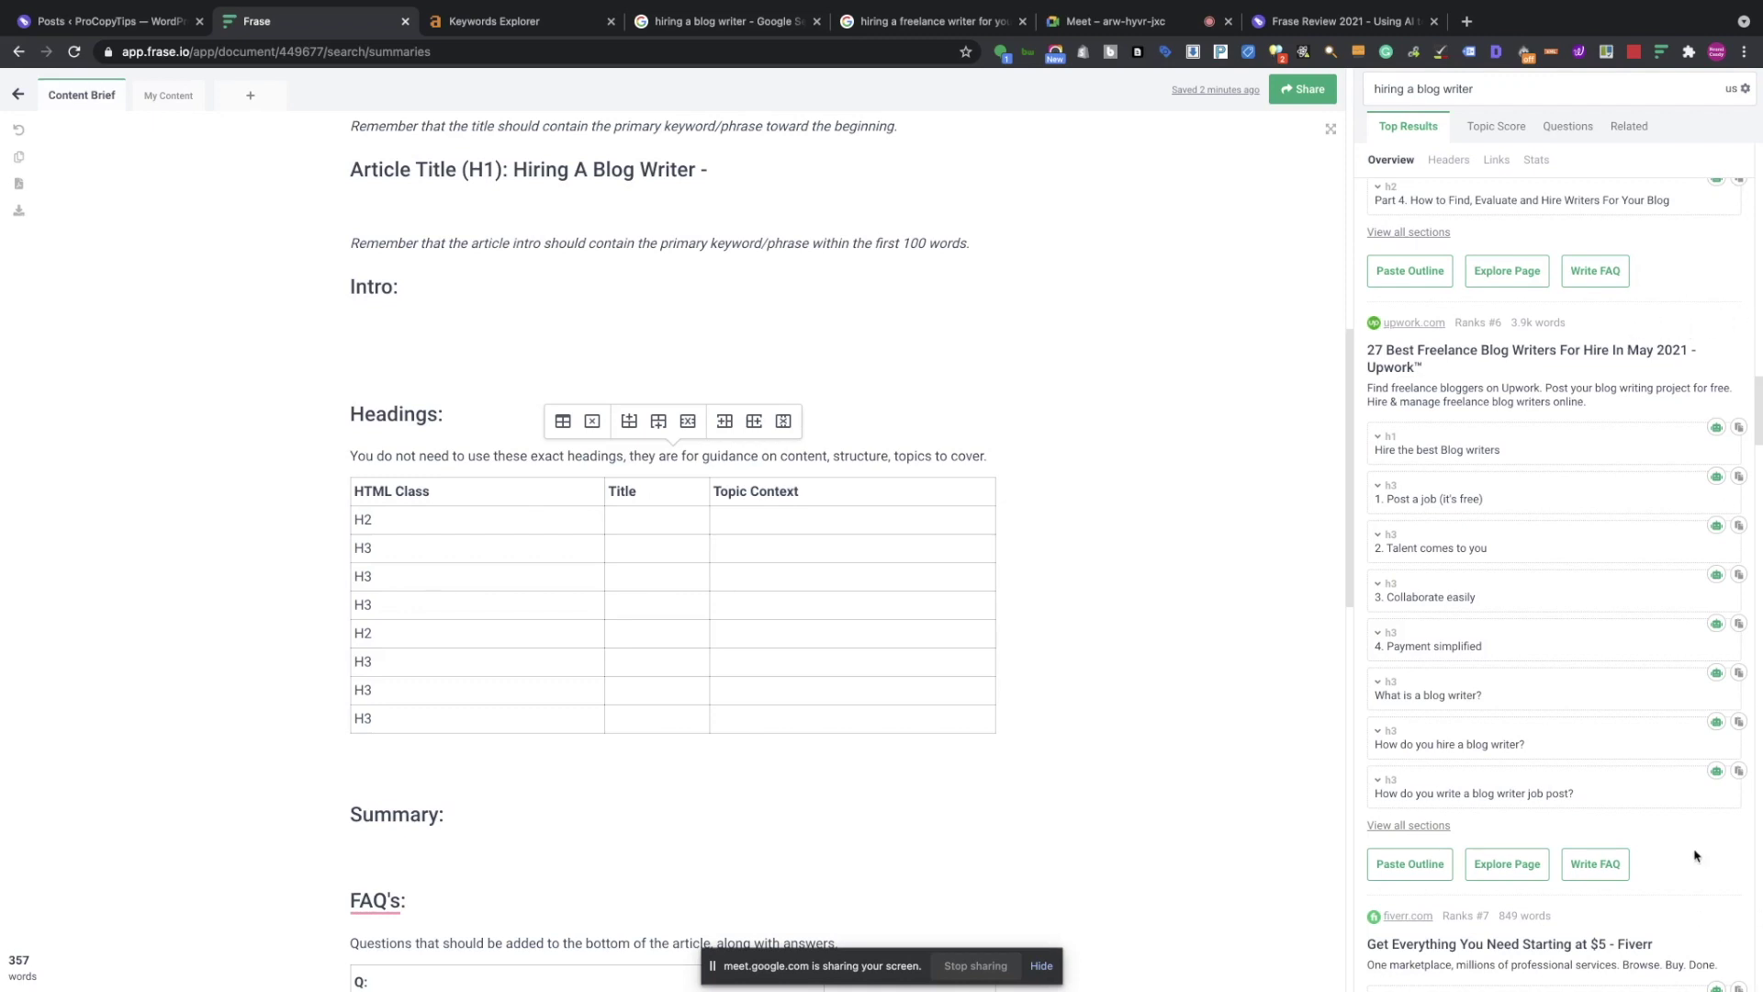
Edit the analysed source list and exclude the upwork.com and fiverr.com pages.
{"action": "scroll", "coordinate": [1699, 642], "scroll_direction": "up", "scroll_amount": 20}
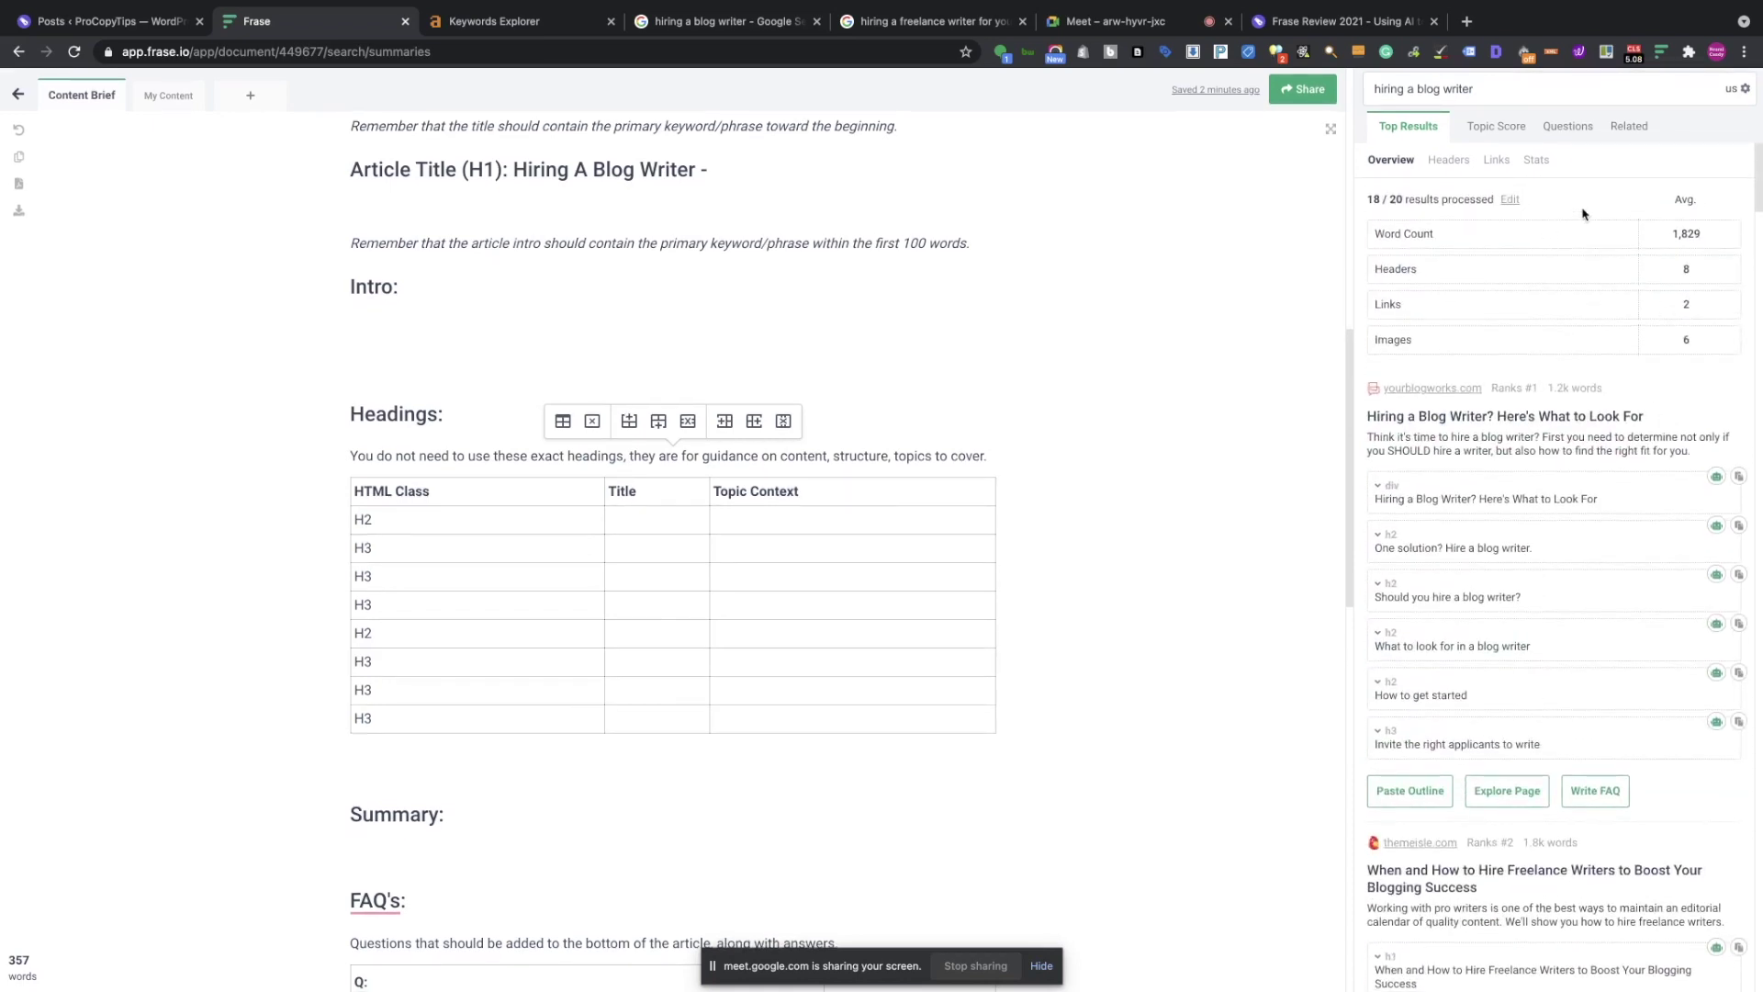
{"action": "left_click", "coordinate": [1509, 200]}
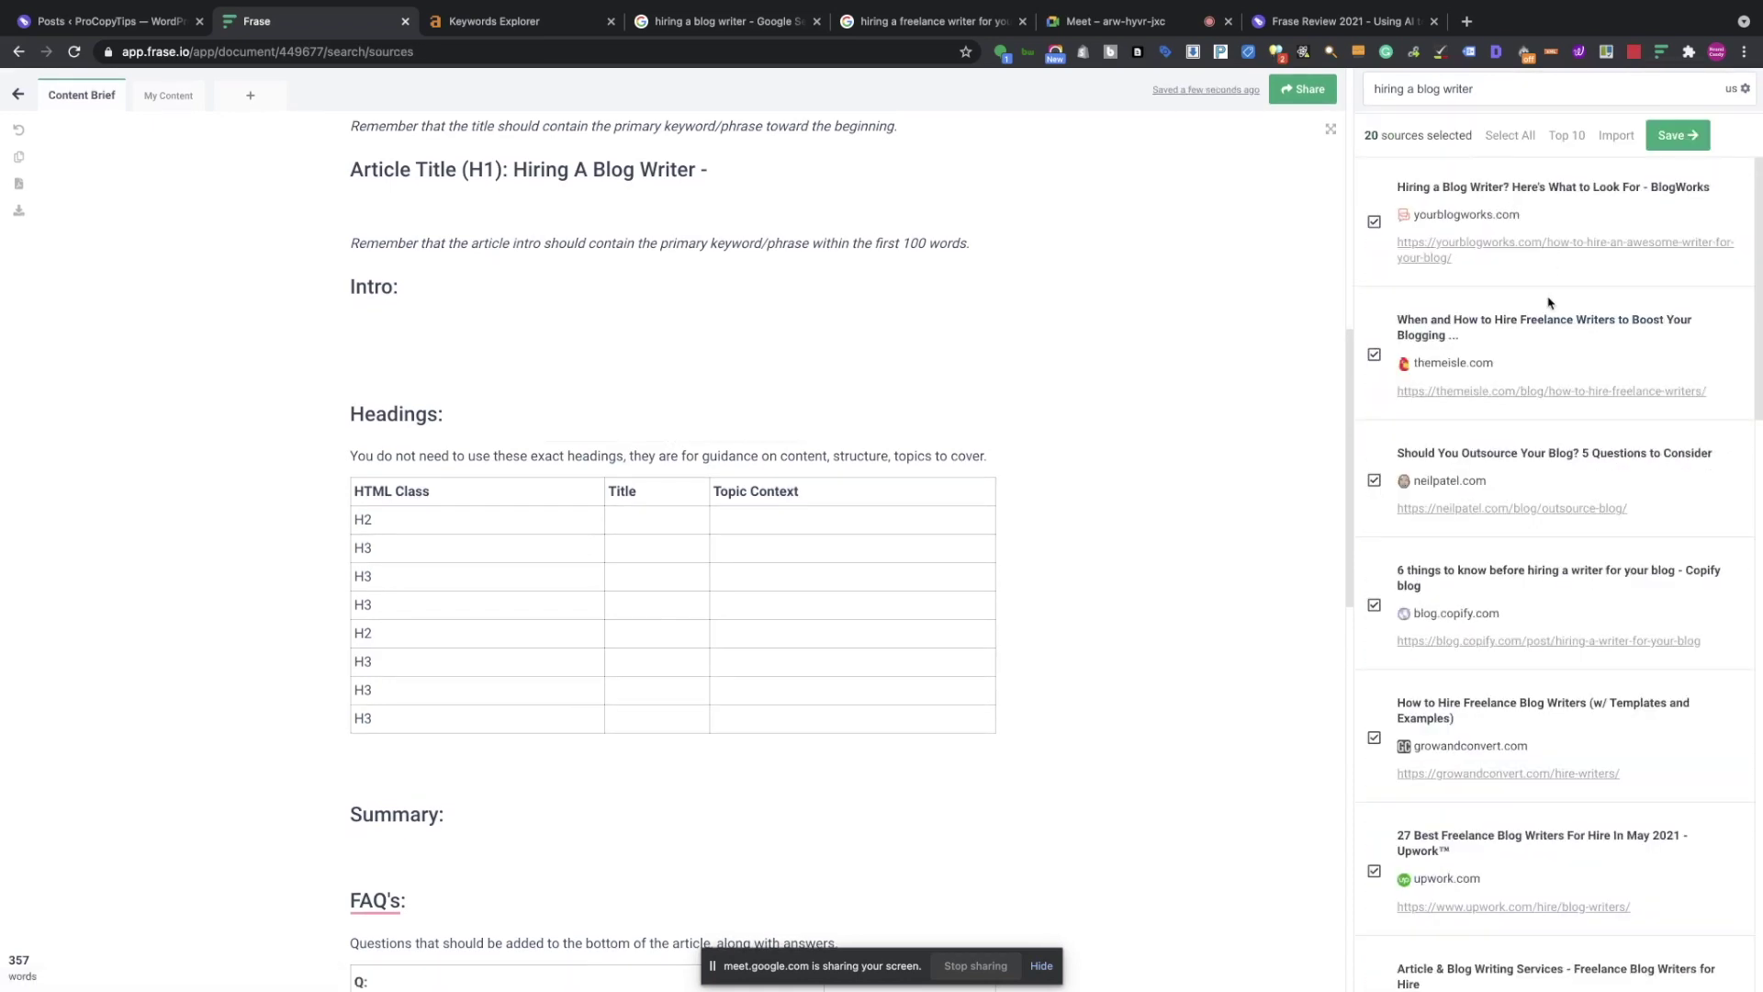
{"action": "scroll", "coordinate": [1548, 303], "scroll_direction": "down", "scroll_amount": 5}
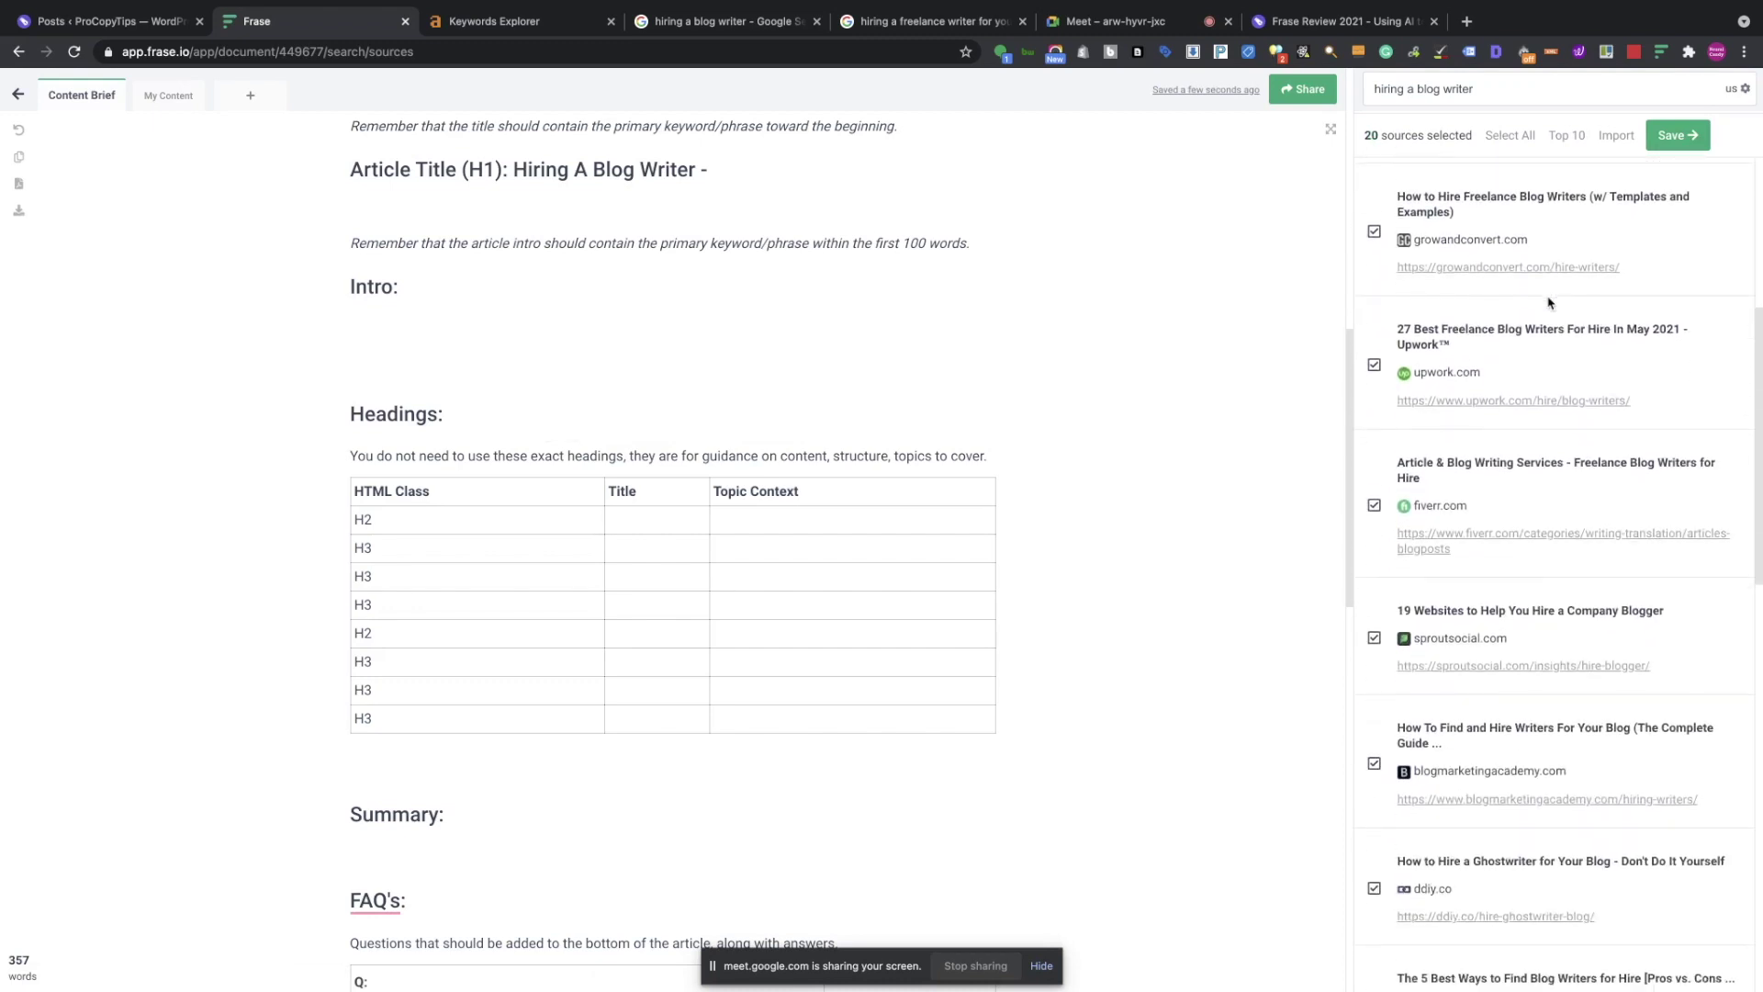
{"action": "left_click", "coordinate": [1373, 328]}
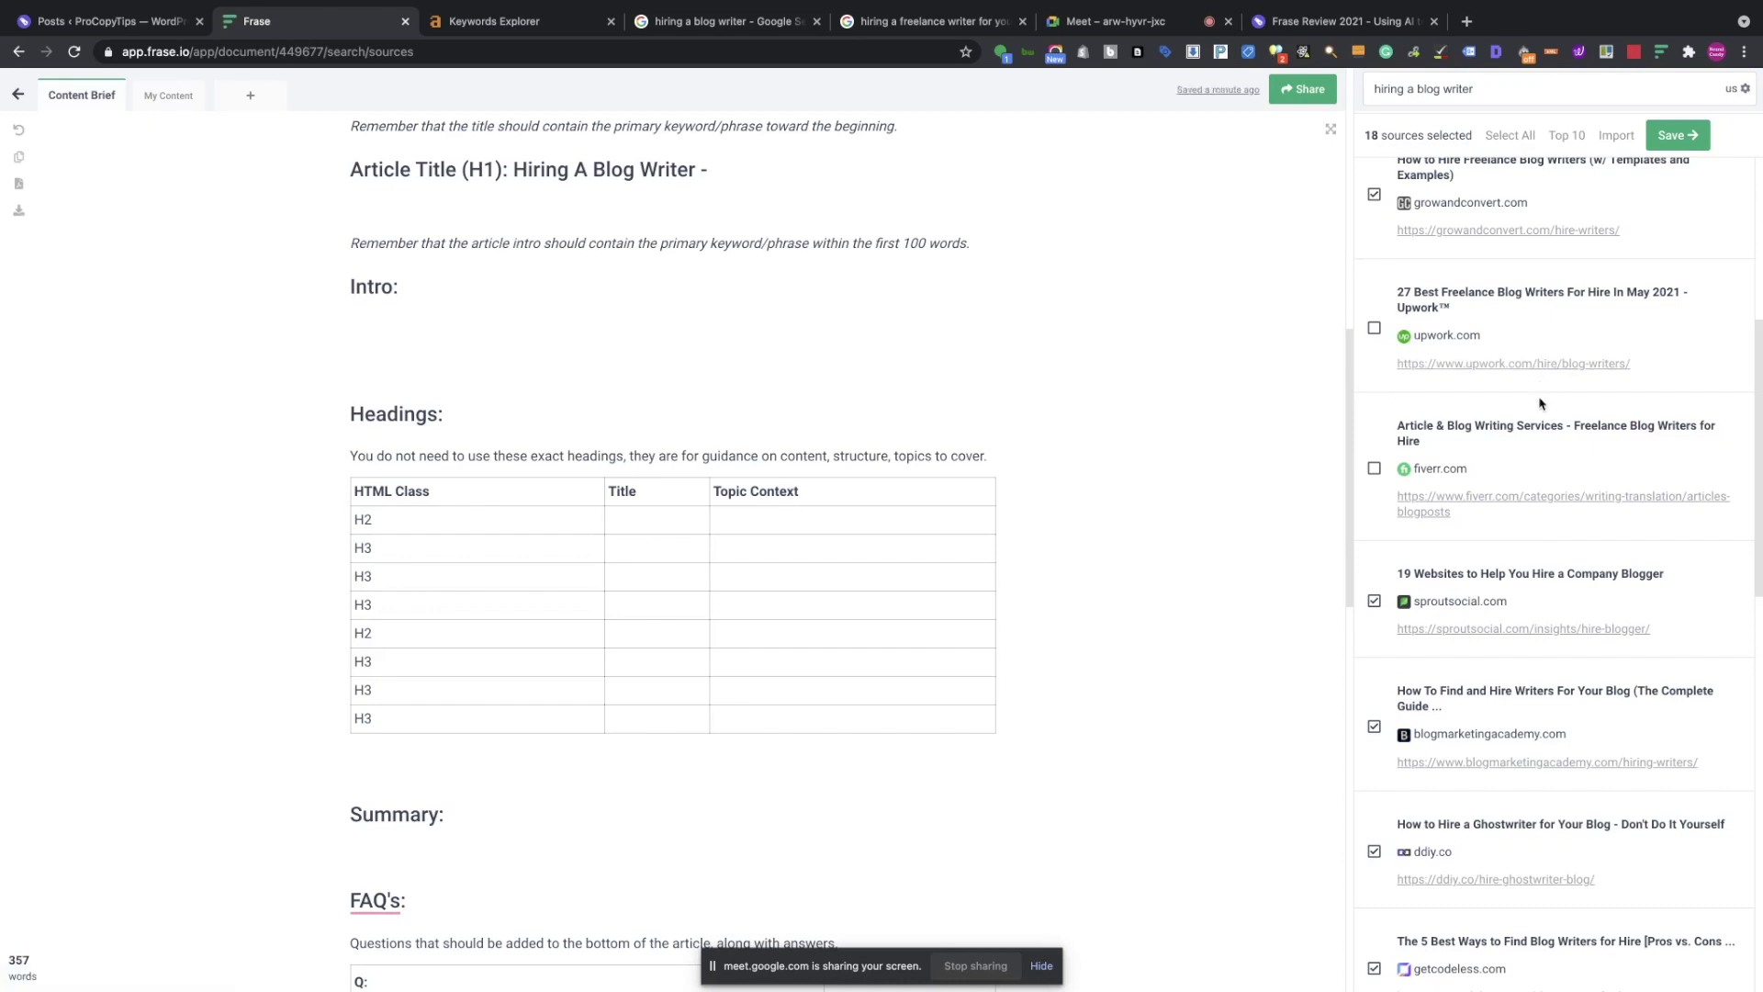
Check the remaining sources down to the end of the list and save the source selection.
{"action": "scroll", "coordinate": [1540, 403], "scroll_direction": "down", "scroll_amount": 2}
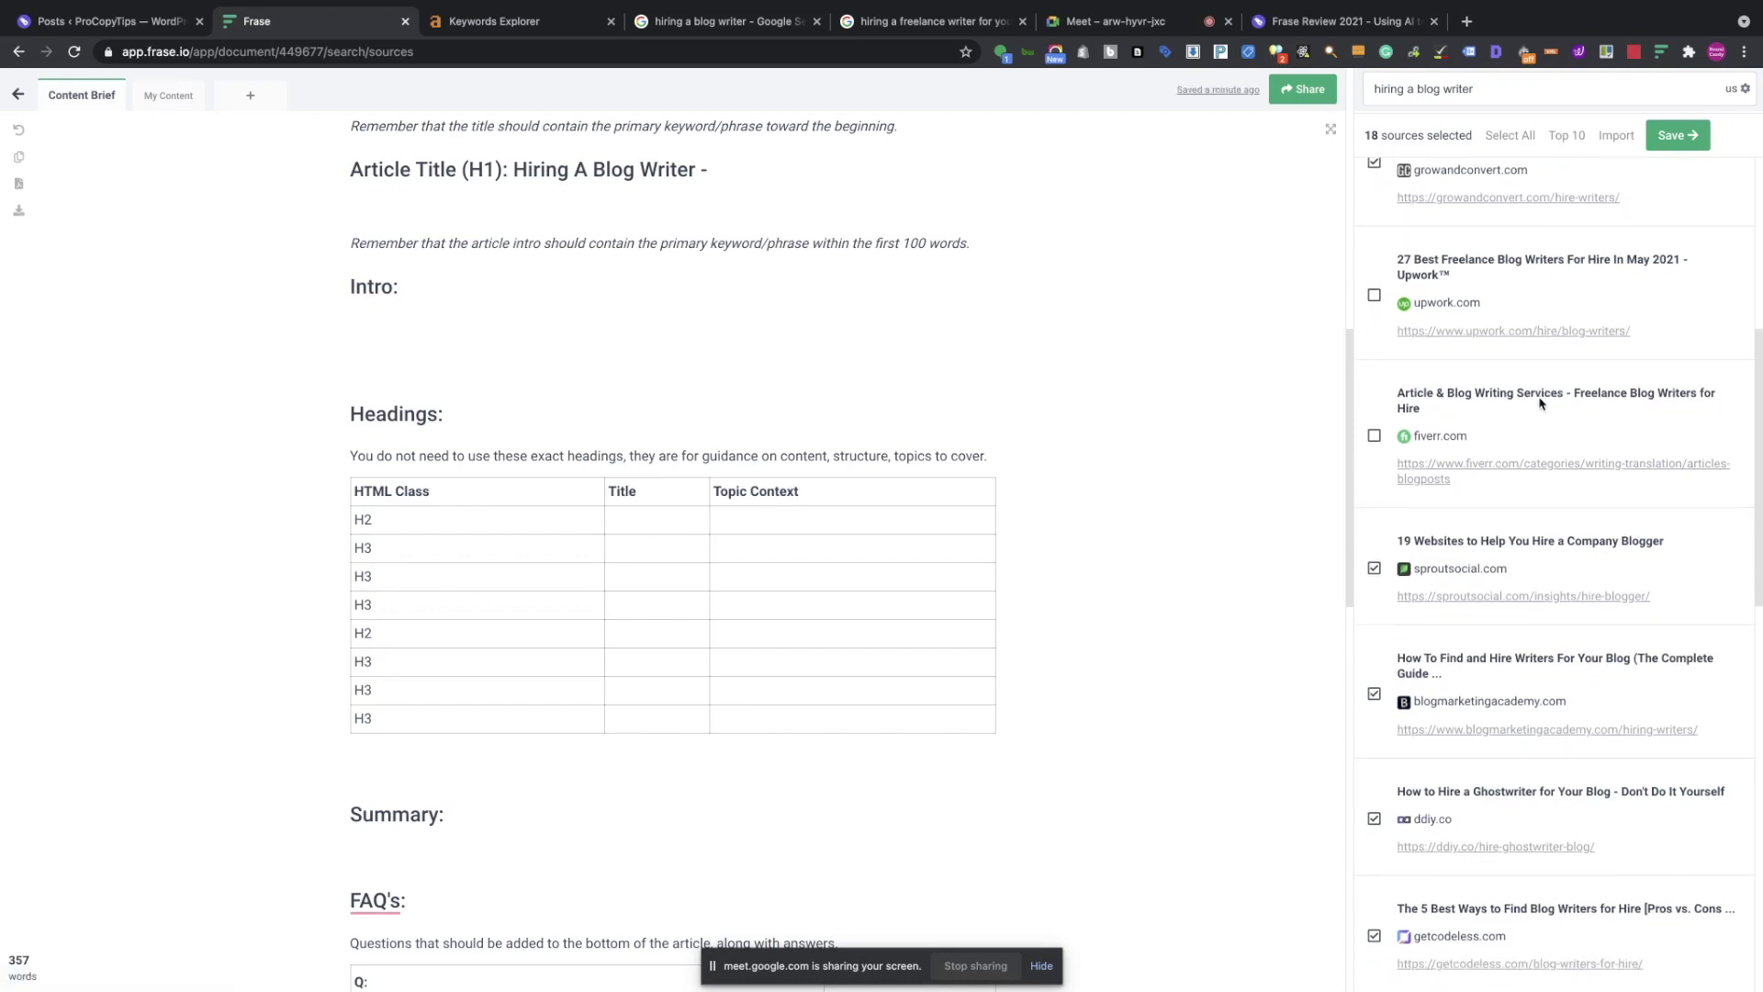
{"action": "scroll", "coordinate": [1540, 403], "scroll_direction": "down", "scroll_amount": 6}
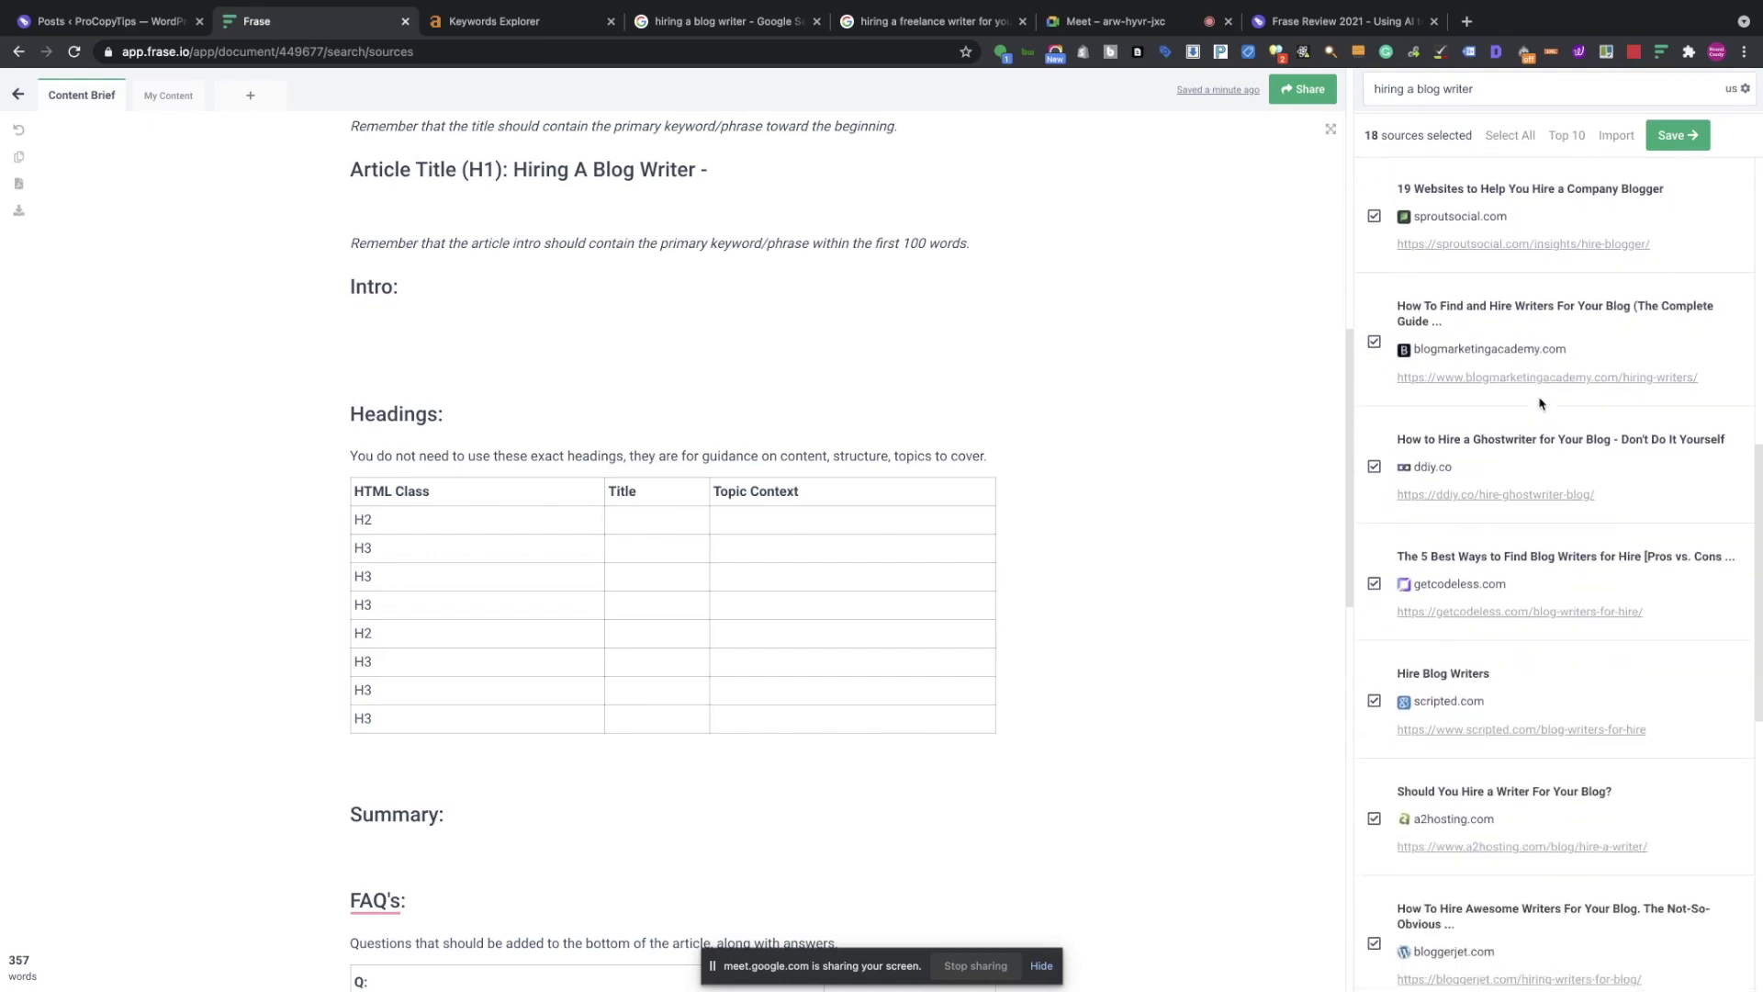
{"action": "scroll", "coordinate": [1540, 403], "scroll_direction": "down", "scroll_amount": 4}
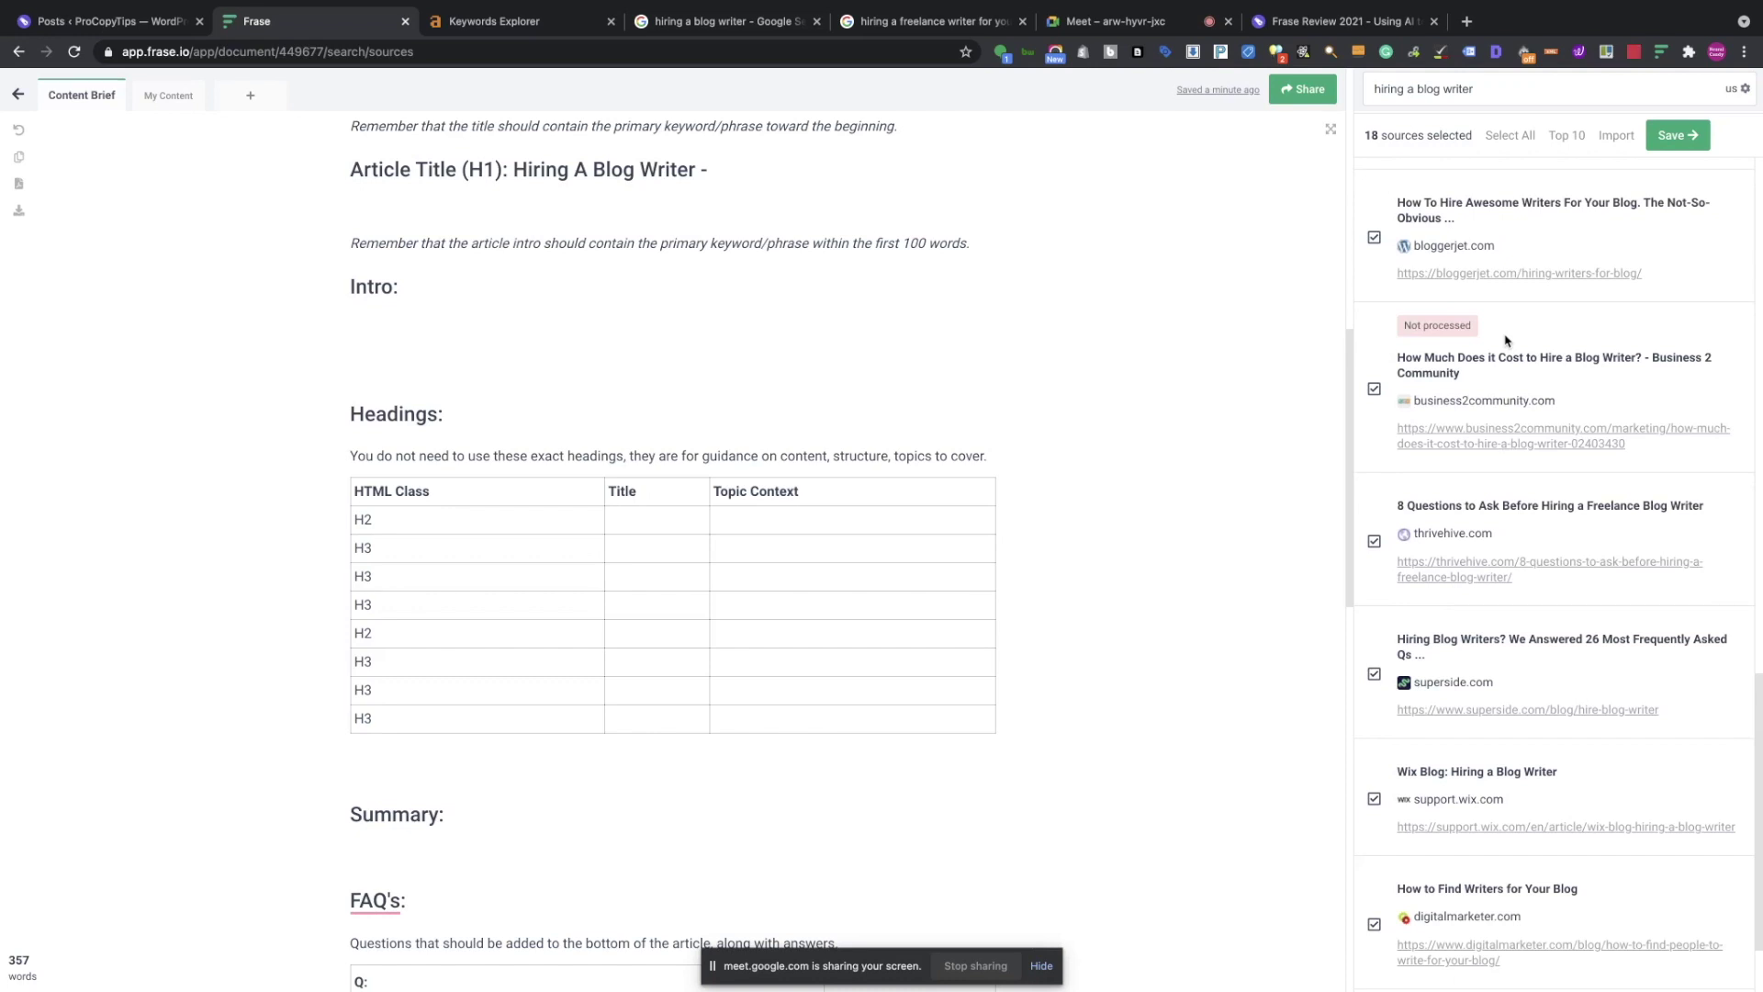
{"action": "scroll", "coordinate": [1505, 341], "scroll_direction": "down", "scroll_amount": 2}
{"action": "scroll", "coordinate": [1506, 340], "scroll_direction": "down", "scroll_amount": 1}
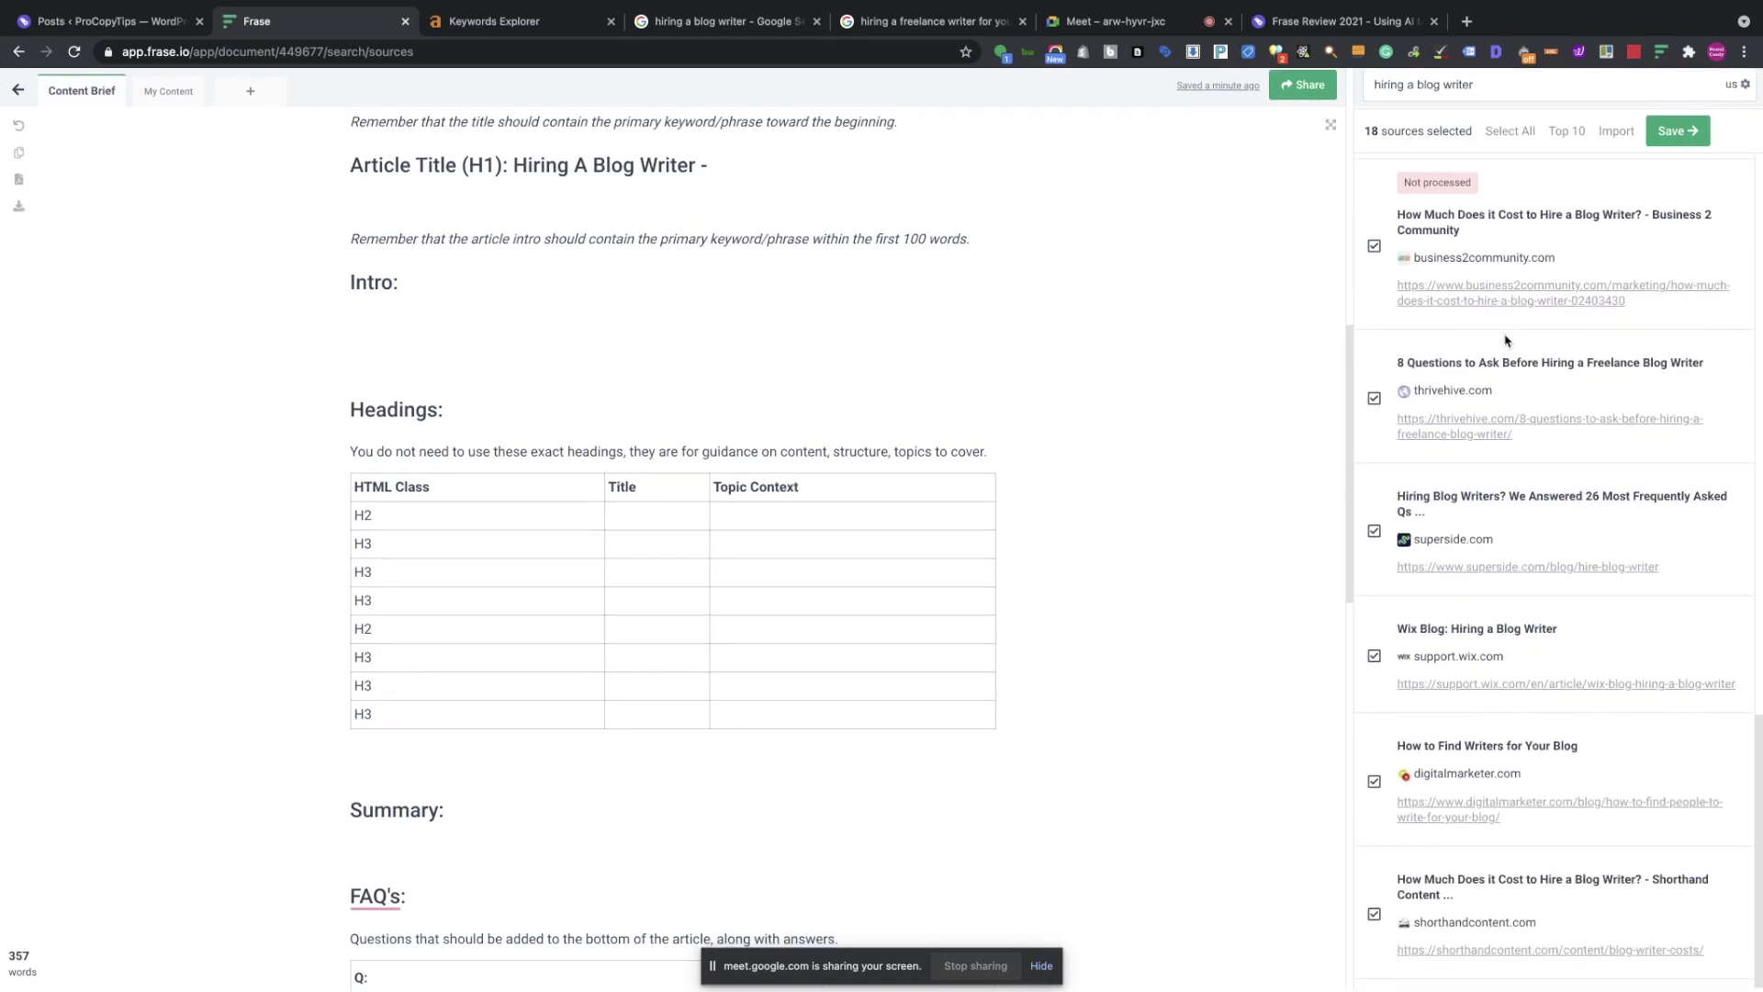
{"action": "scroll", "coordinate": [1506, 341], "scroll_direction": "up", "scroll_amount": 10}
{"action": "left_click", "coordinate": [1679, 136]}
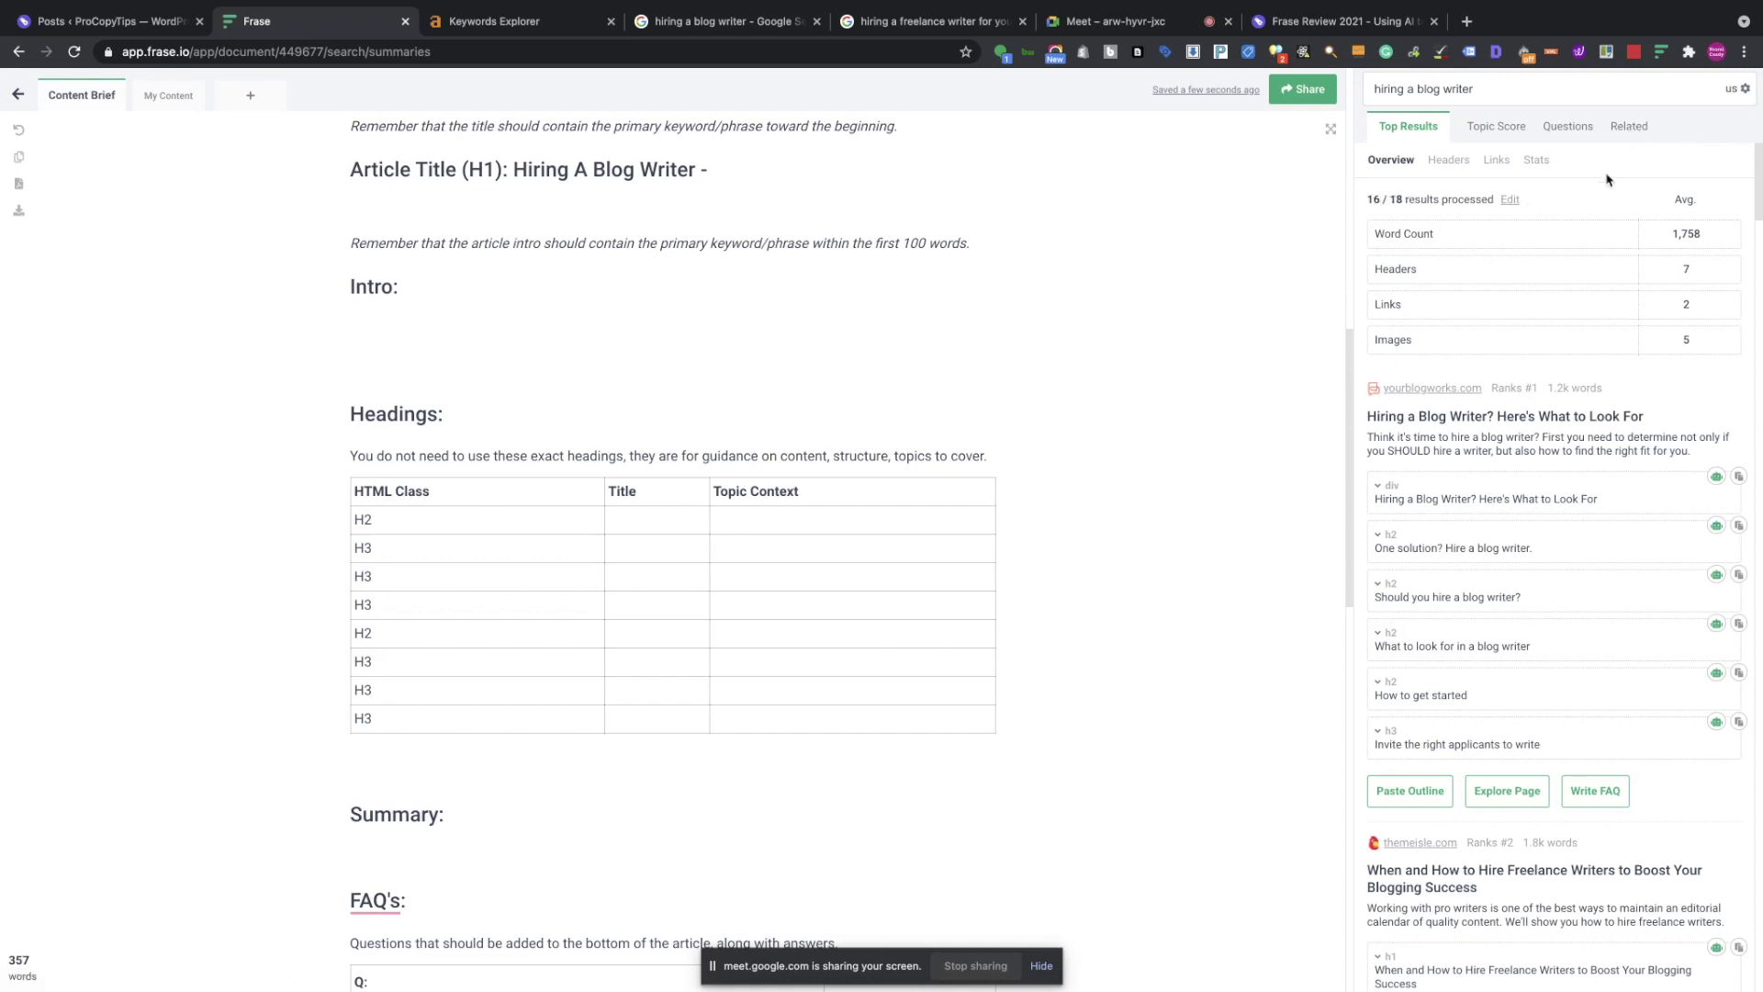
Browse the related results for the keyword and open the freeup.net "Hire A Blog Writer" page in a new tab.
{"action": "left_click", "coordinate": [1630, 130]}
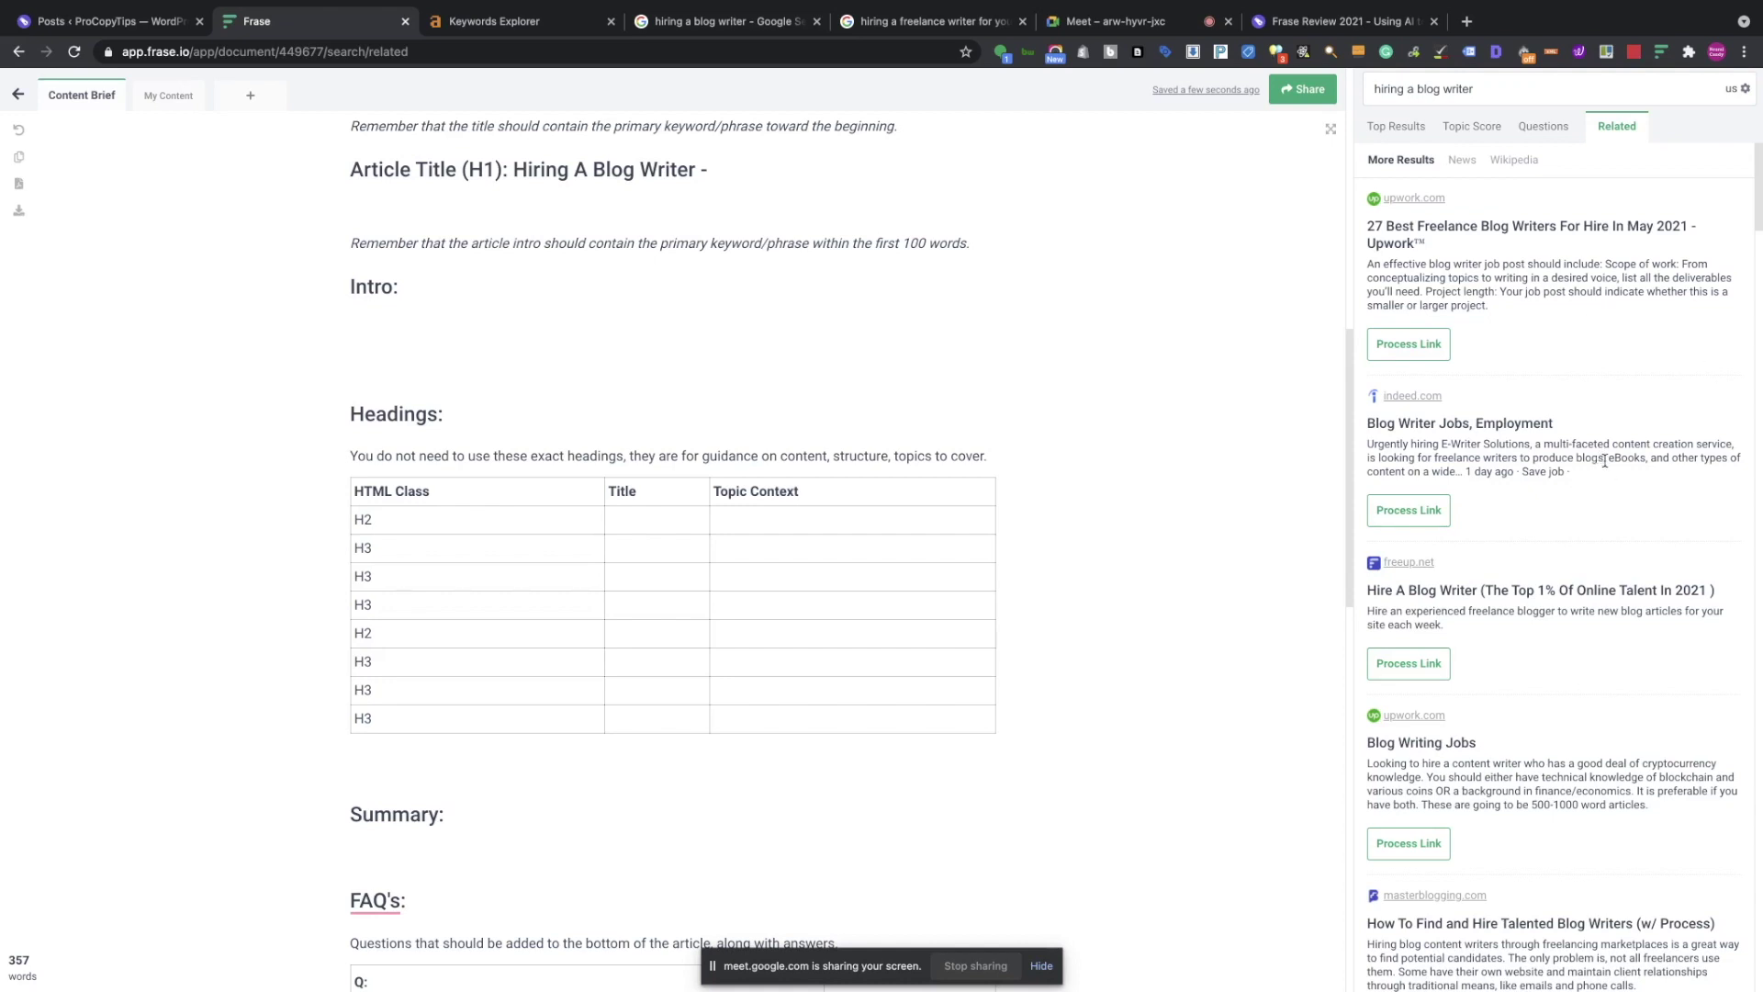
{"action": "scroll", "coordinate": [1611, 476], "scroll_direction": "down", "scroll_amount": 3}
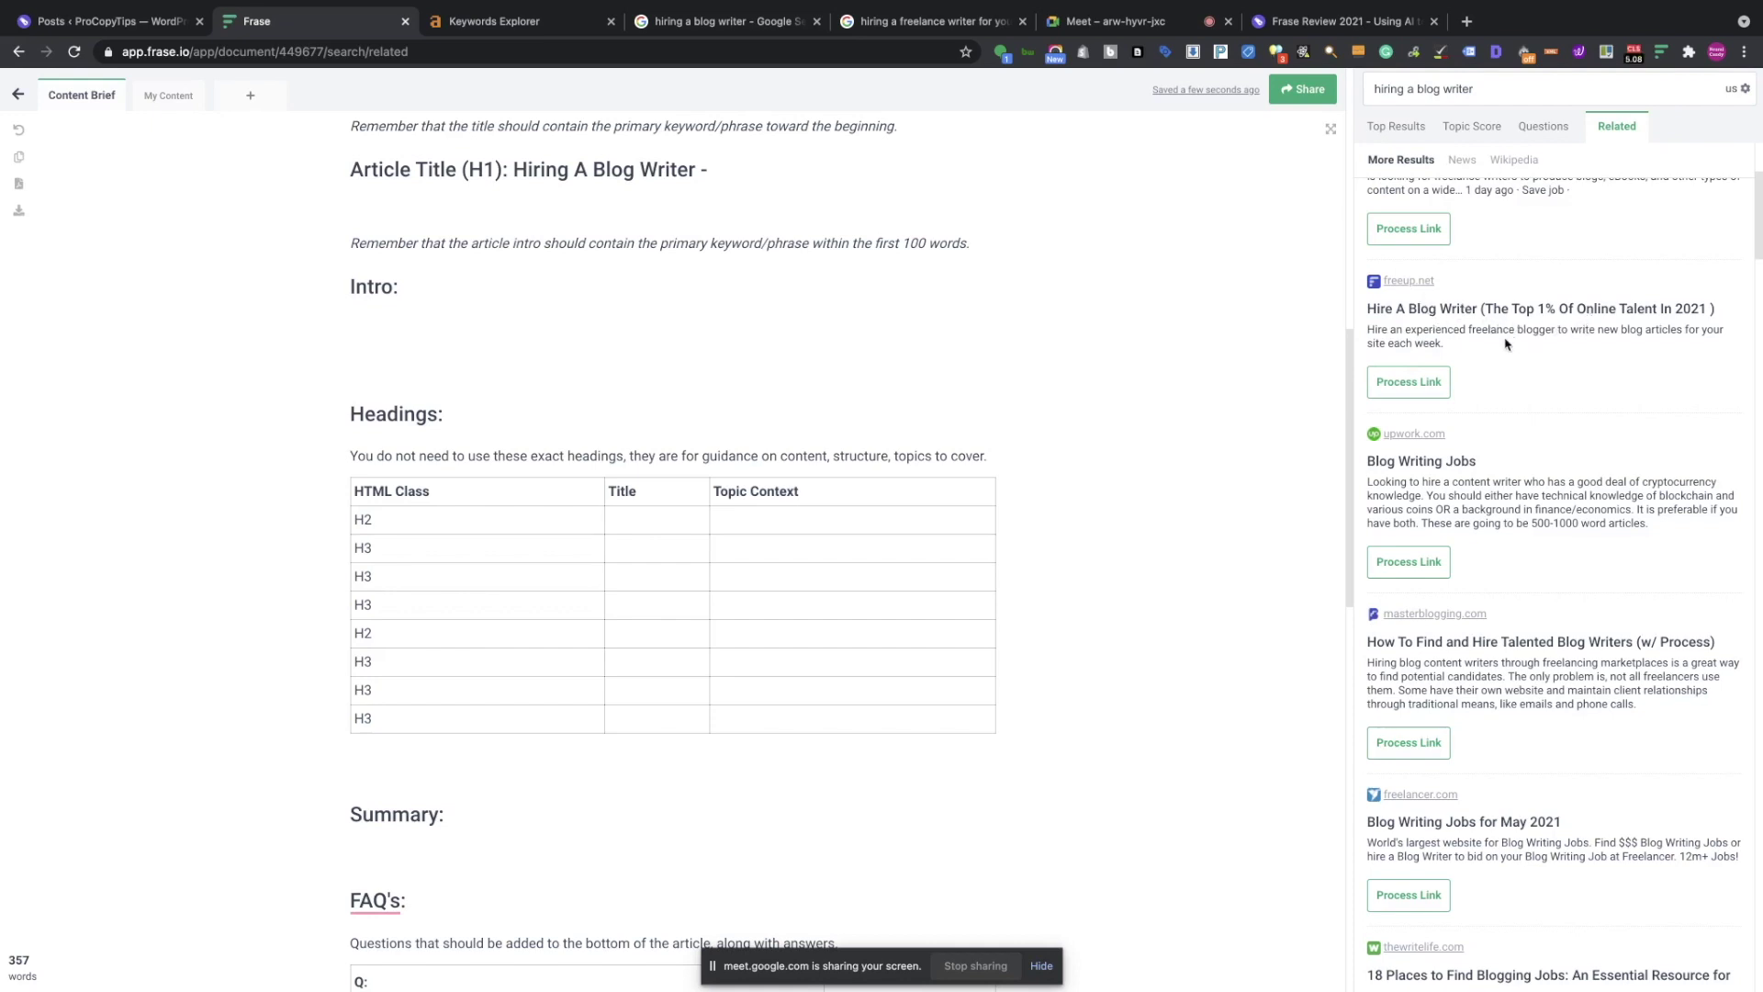
{"action": "right_click", "coordinate": [1413, 284]}
{"action": "left_click", "coordinate": [1437, 290]}
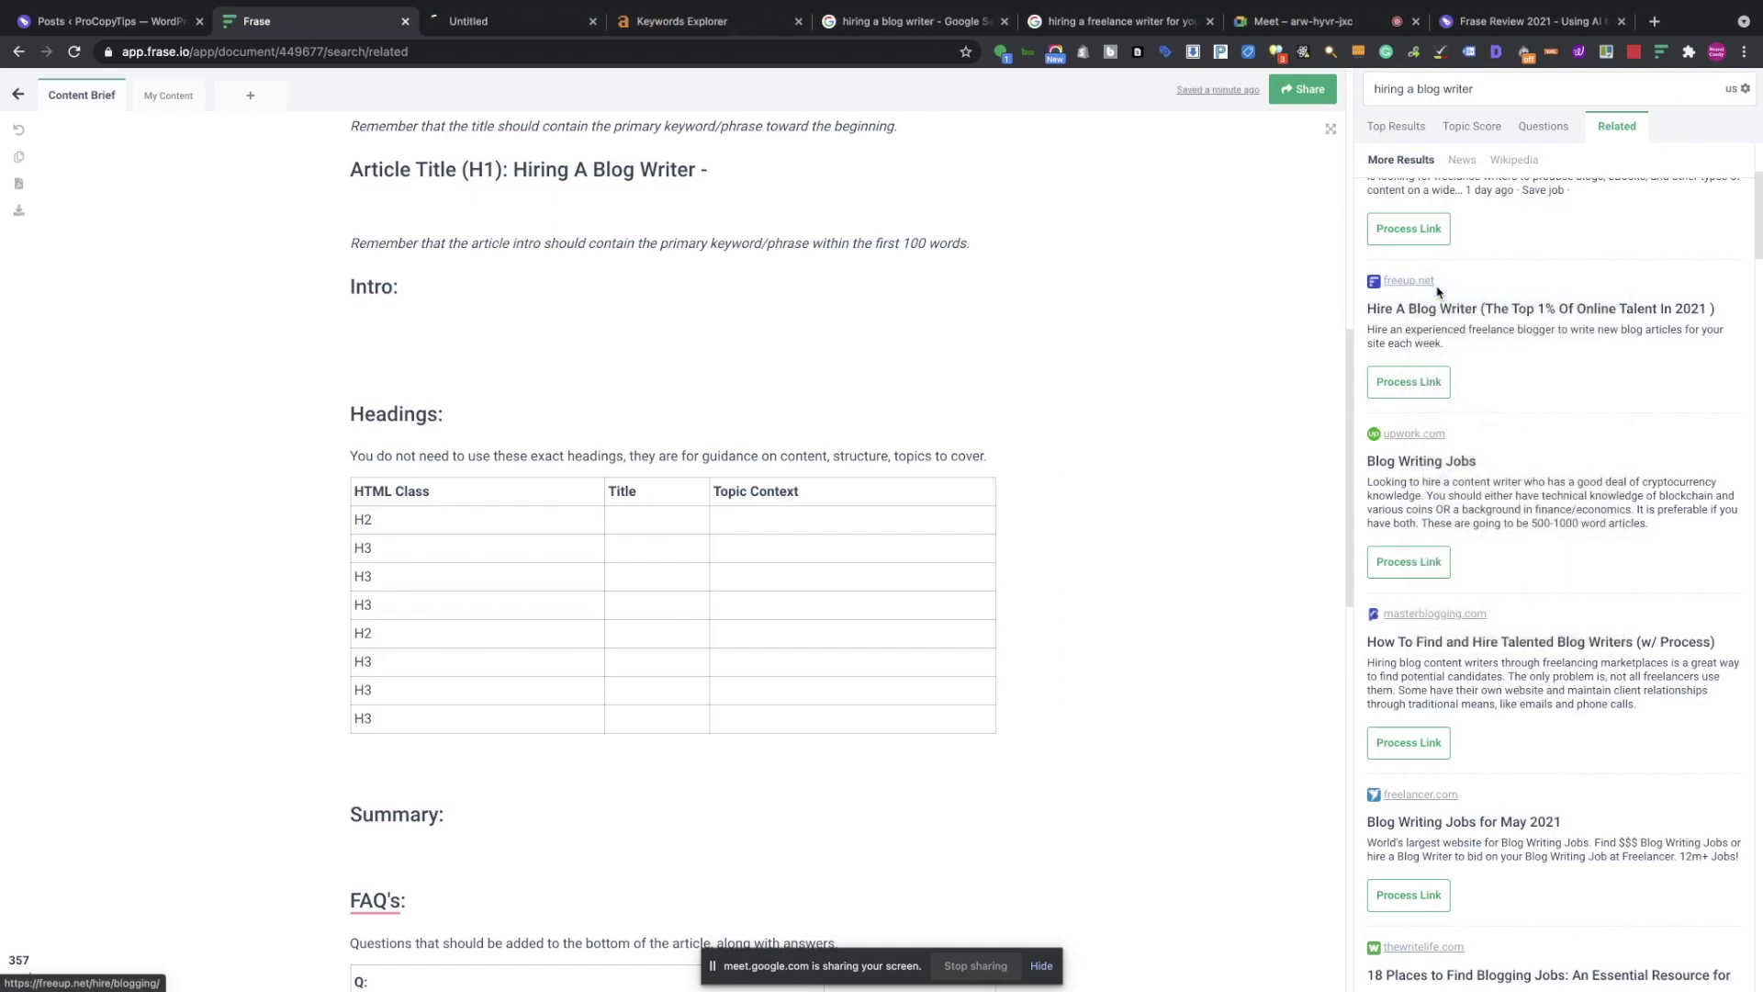
Look through the FreeUp page's sections on hiring a freelance blog writer, dismissing its sign-up popup, and close the page.
{"action": "left_click", "coordinate": [514, 20]}
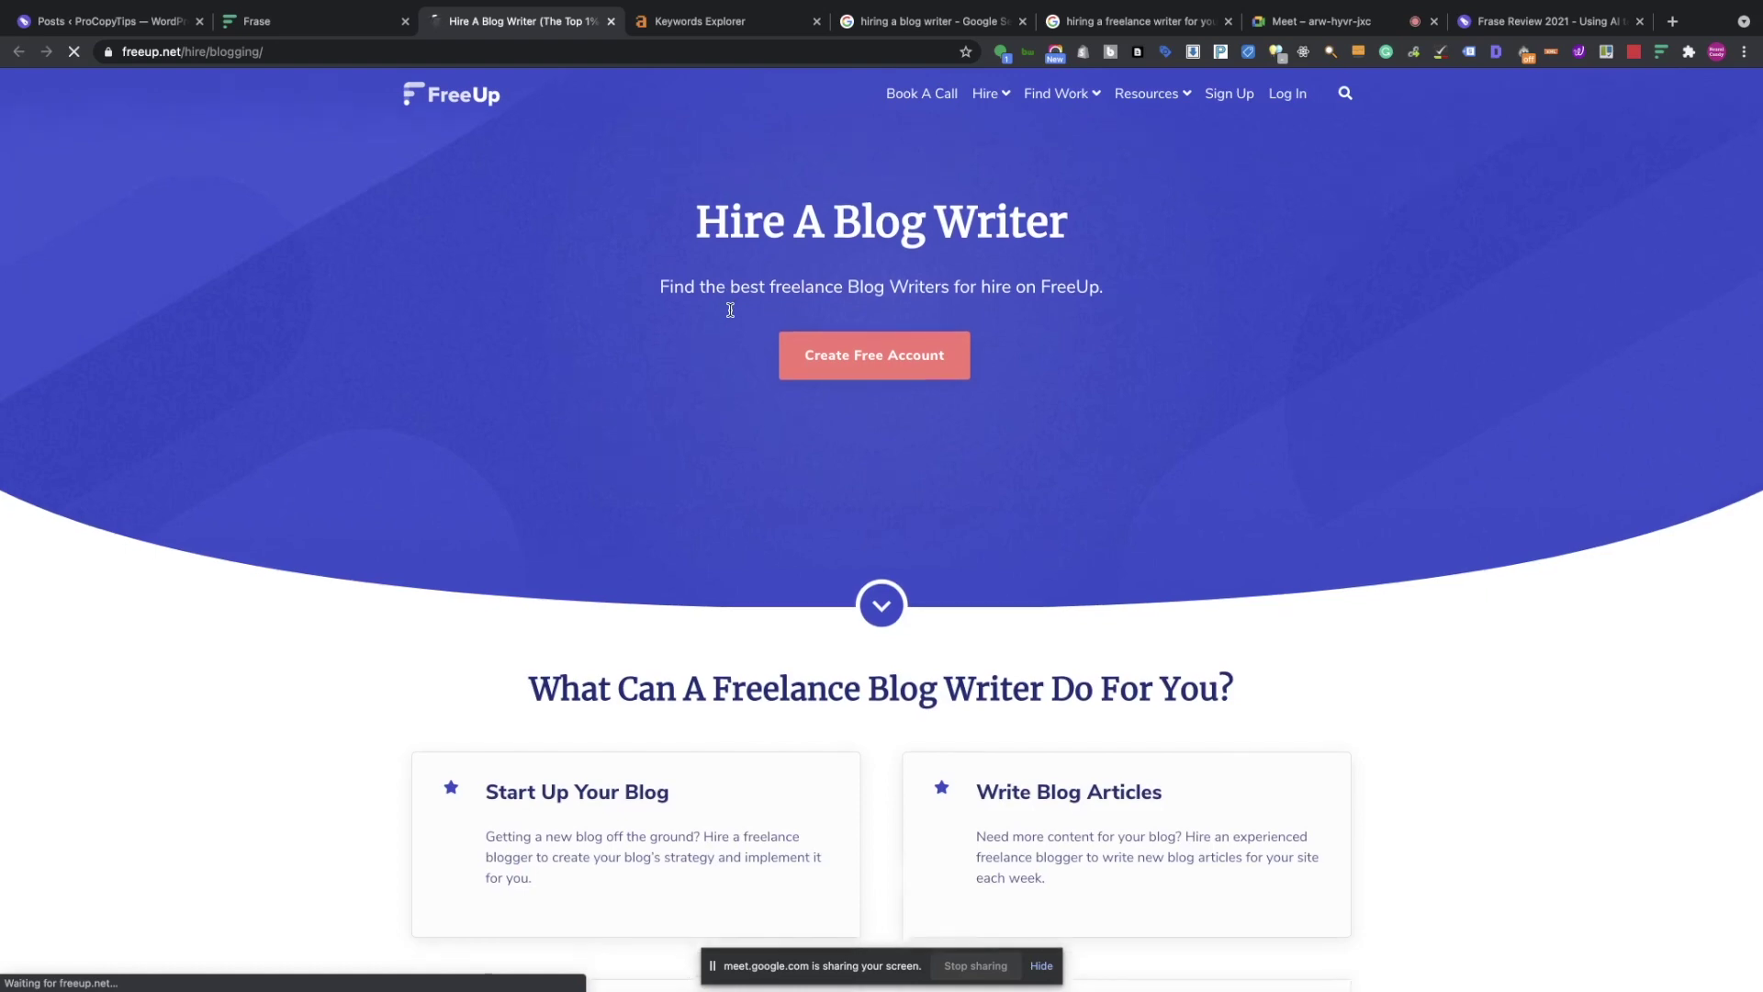
{"action": "scroll", "coordinate": [725, 308], "scroll_direction": "down", "scroll_amount": 4}
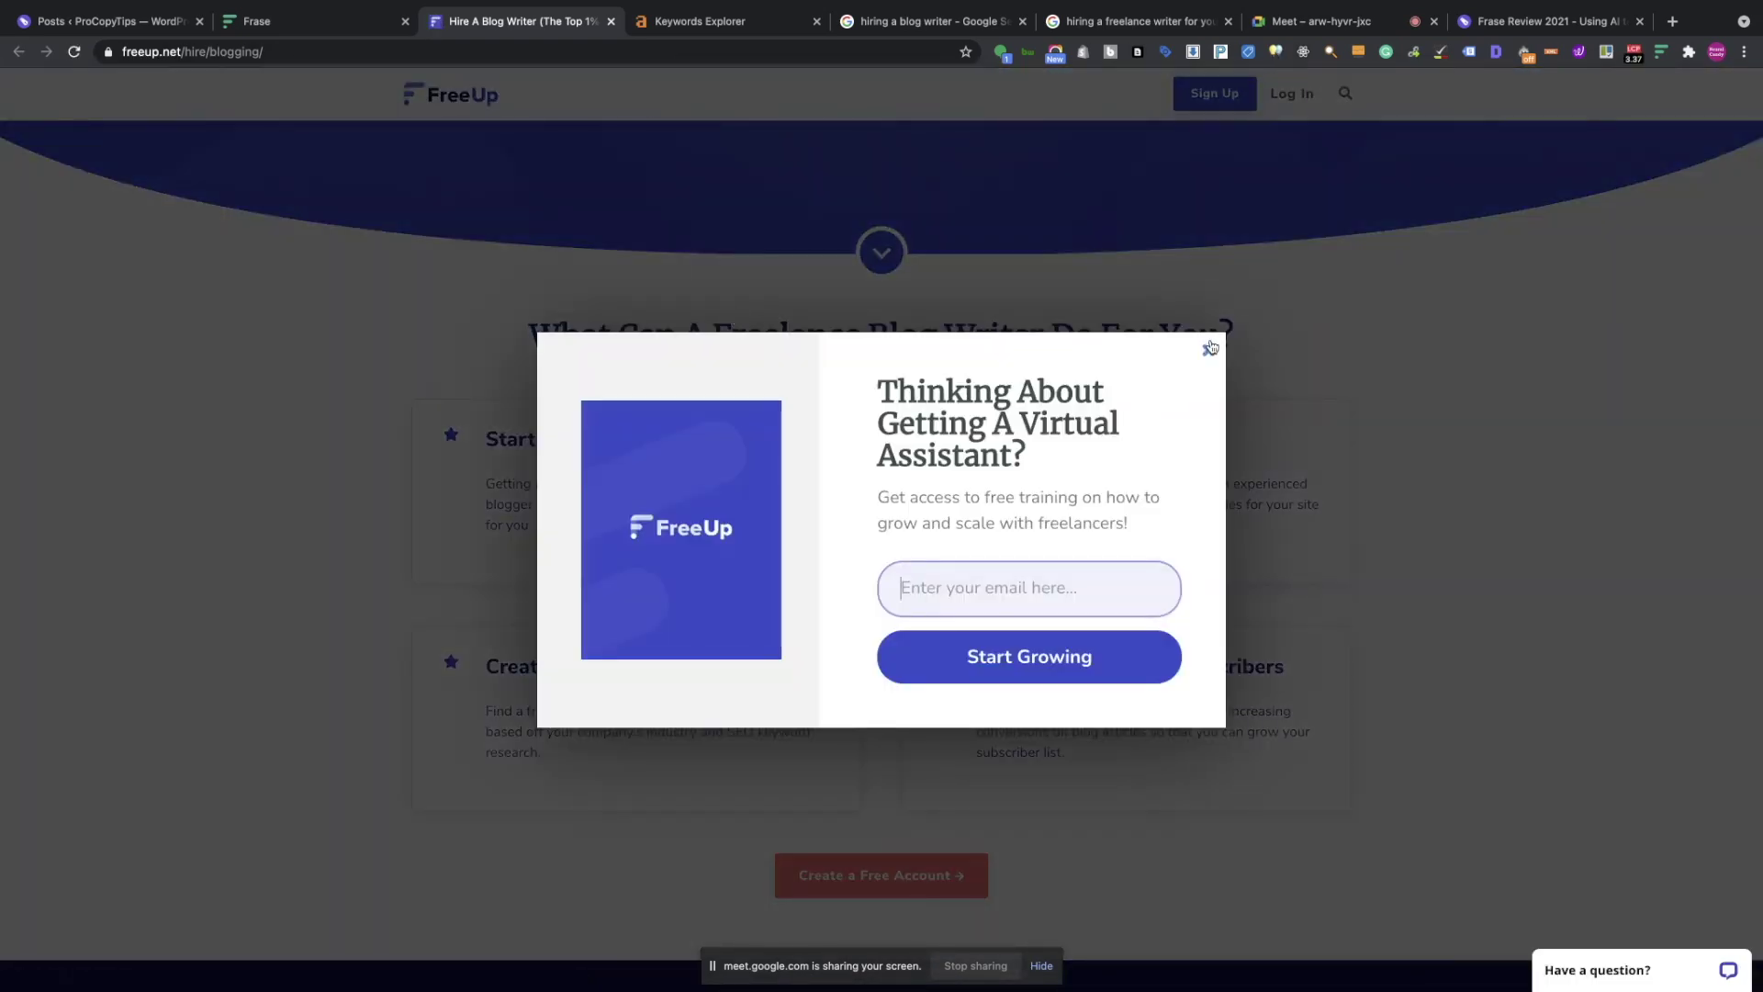
{"action": "left_click", "coordinate": [1207, 348]}
{"action": "scroll", "coordinate": [838, 405], "scroll_direction": "down", "scroll_amount": 8}
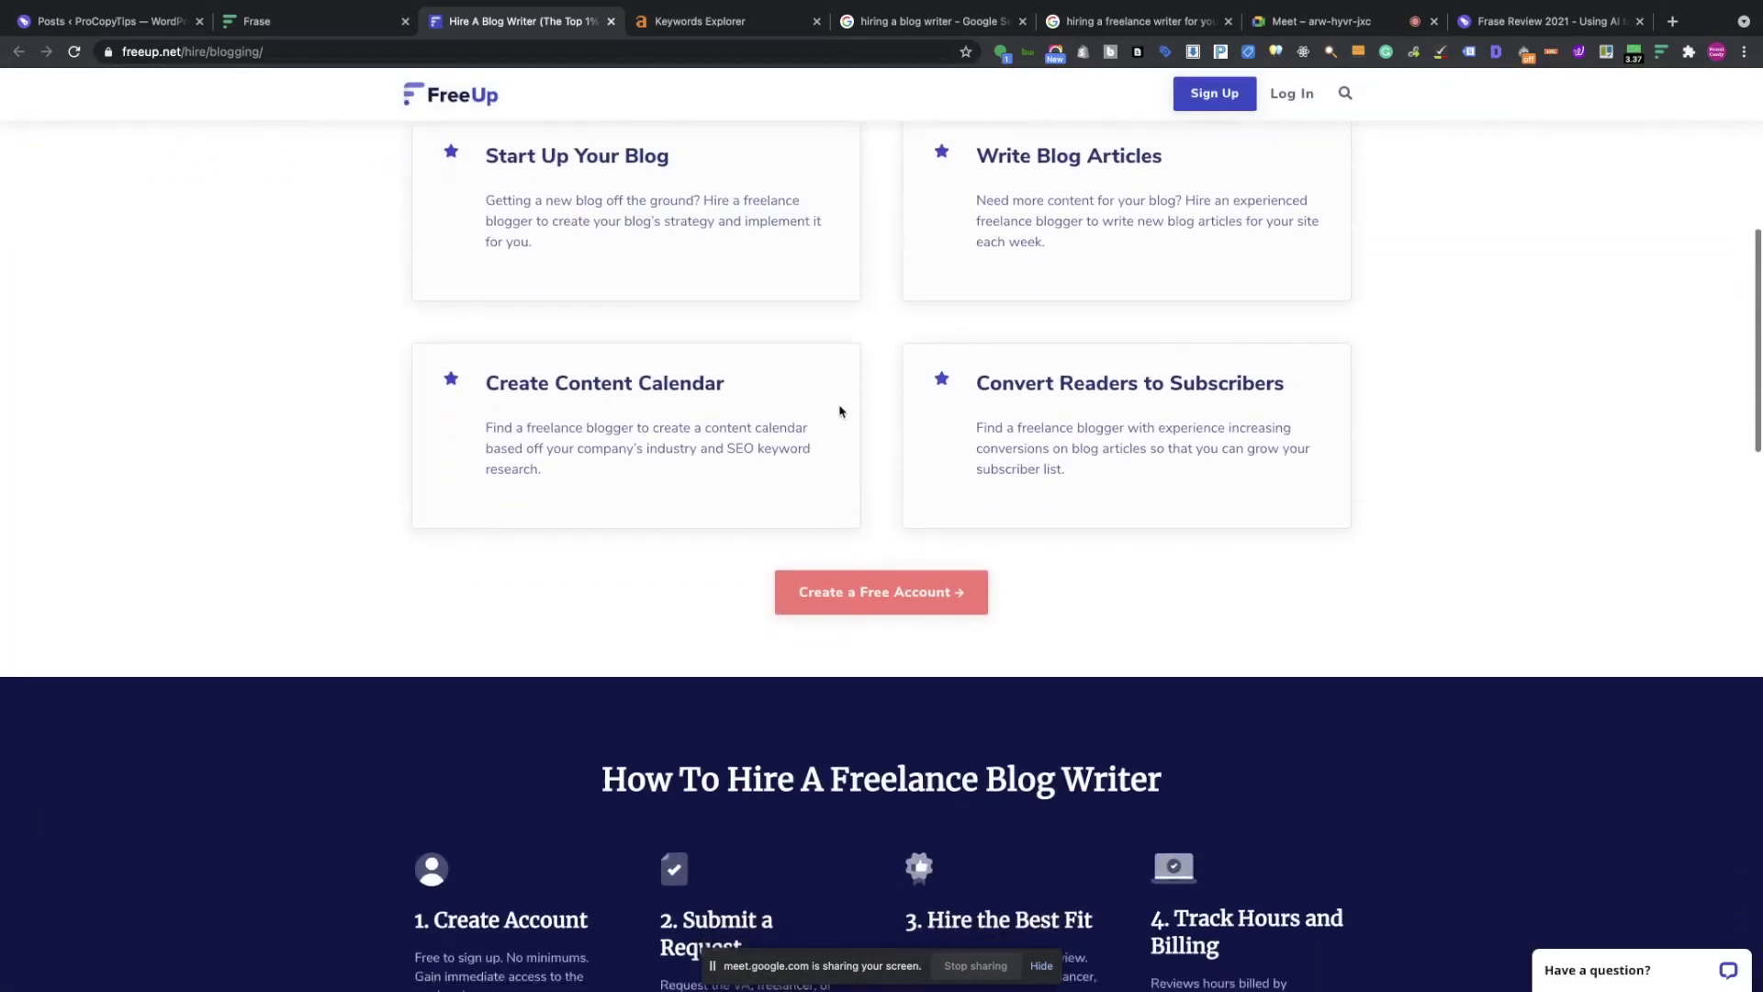
{"action": "scroll", "coordinate": [838, 411], "scroll_direction": "down", "scroll_amount": 4}
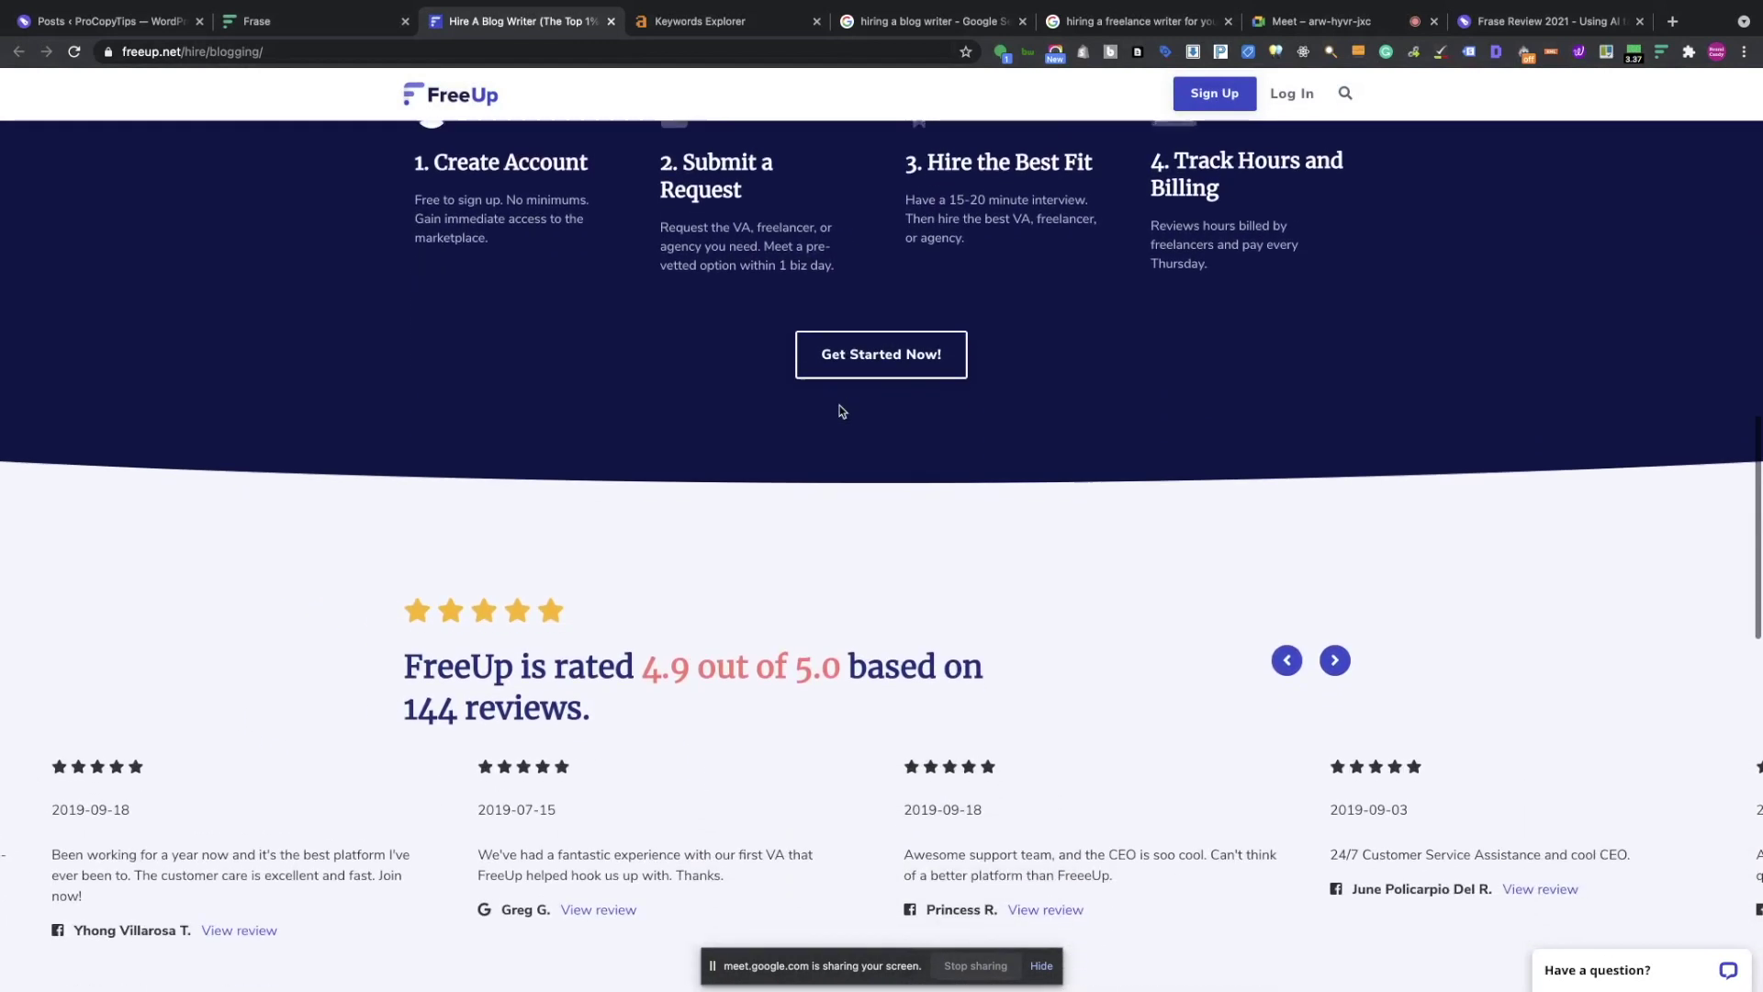
{"action": "left_click", "coordinate": [610, 21]}
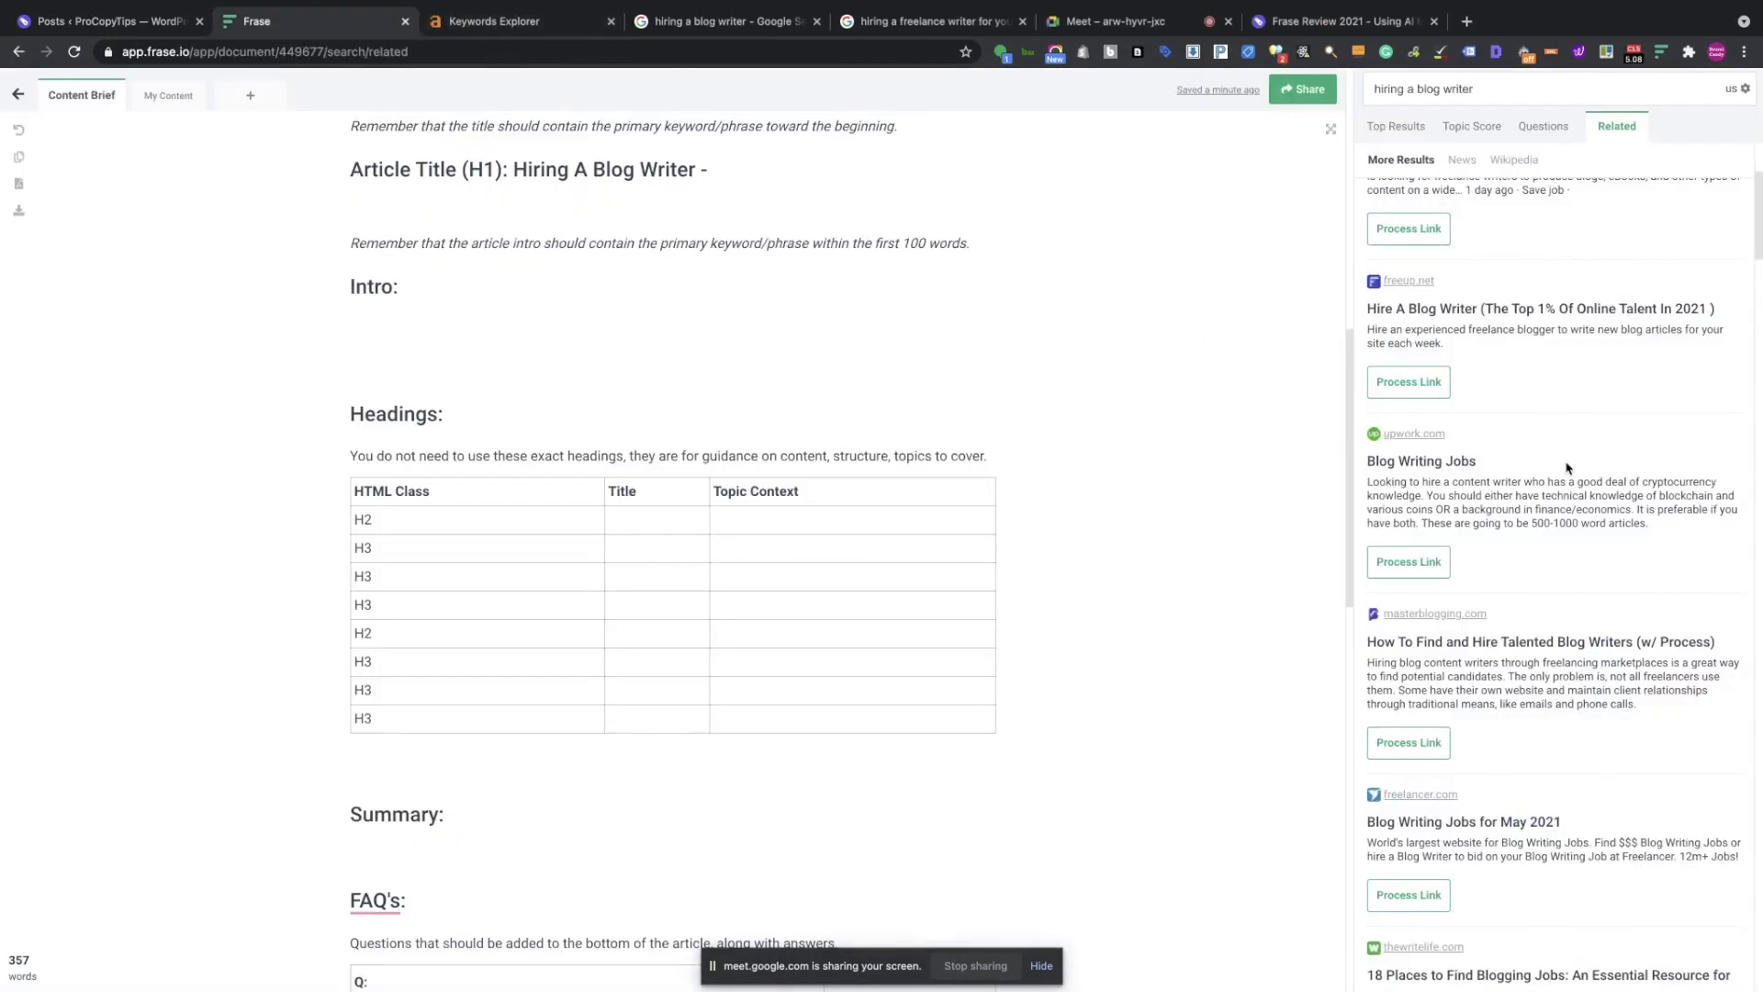
Open the masterblogging.com article "How To Find and Hire Talented Blog Writers (w/ Process)" from the related results in a new tab.
{"action": "scroll", "coordinate": [1567, 468], "scroll_direction": "down", "scroll_amount": 3}
{"action": "scroll", "coordinate": [1566, 469], "scroll_direction": "down", "scroll_amount": 1}
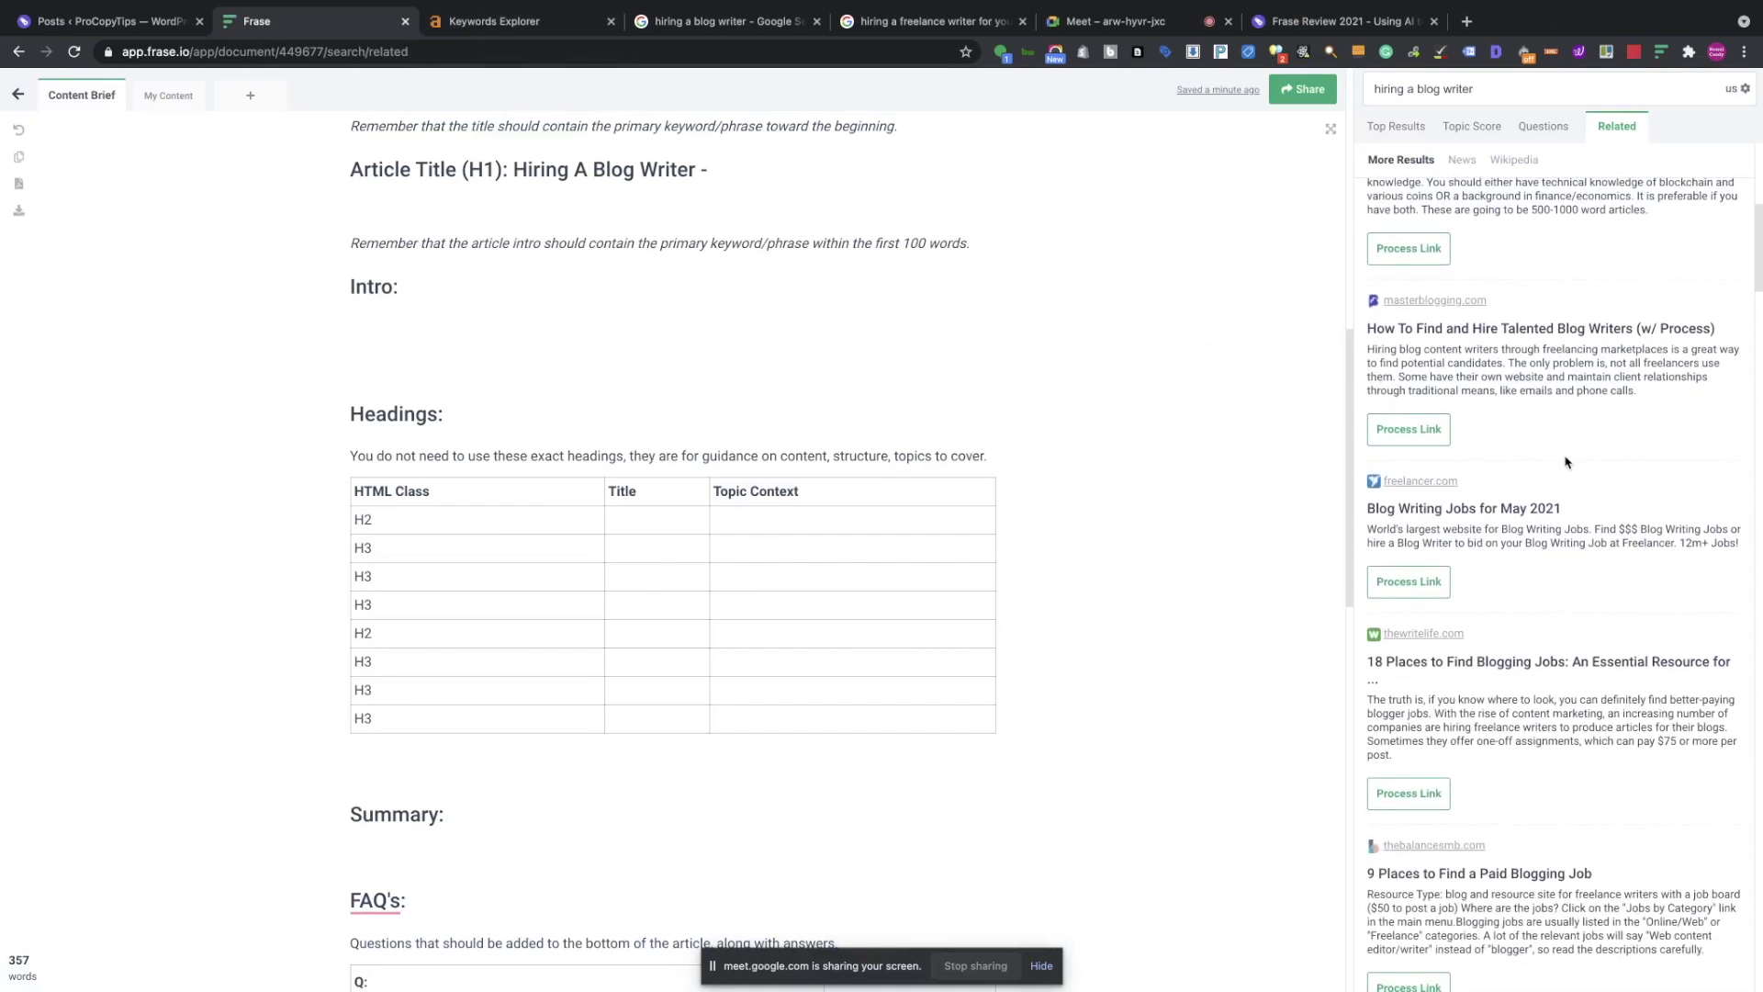
{"action": "right_click", "coordinate": [1438, 301]}
{"action": "left_click", "coordinate": [1481, 309]}
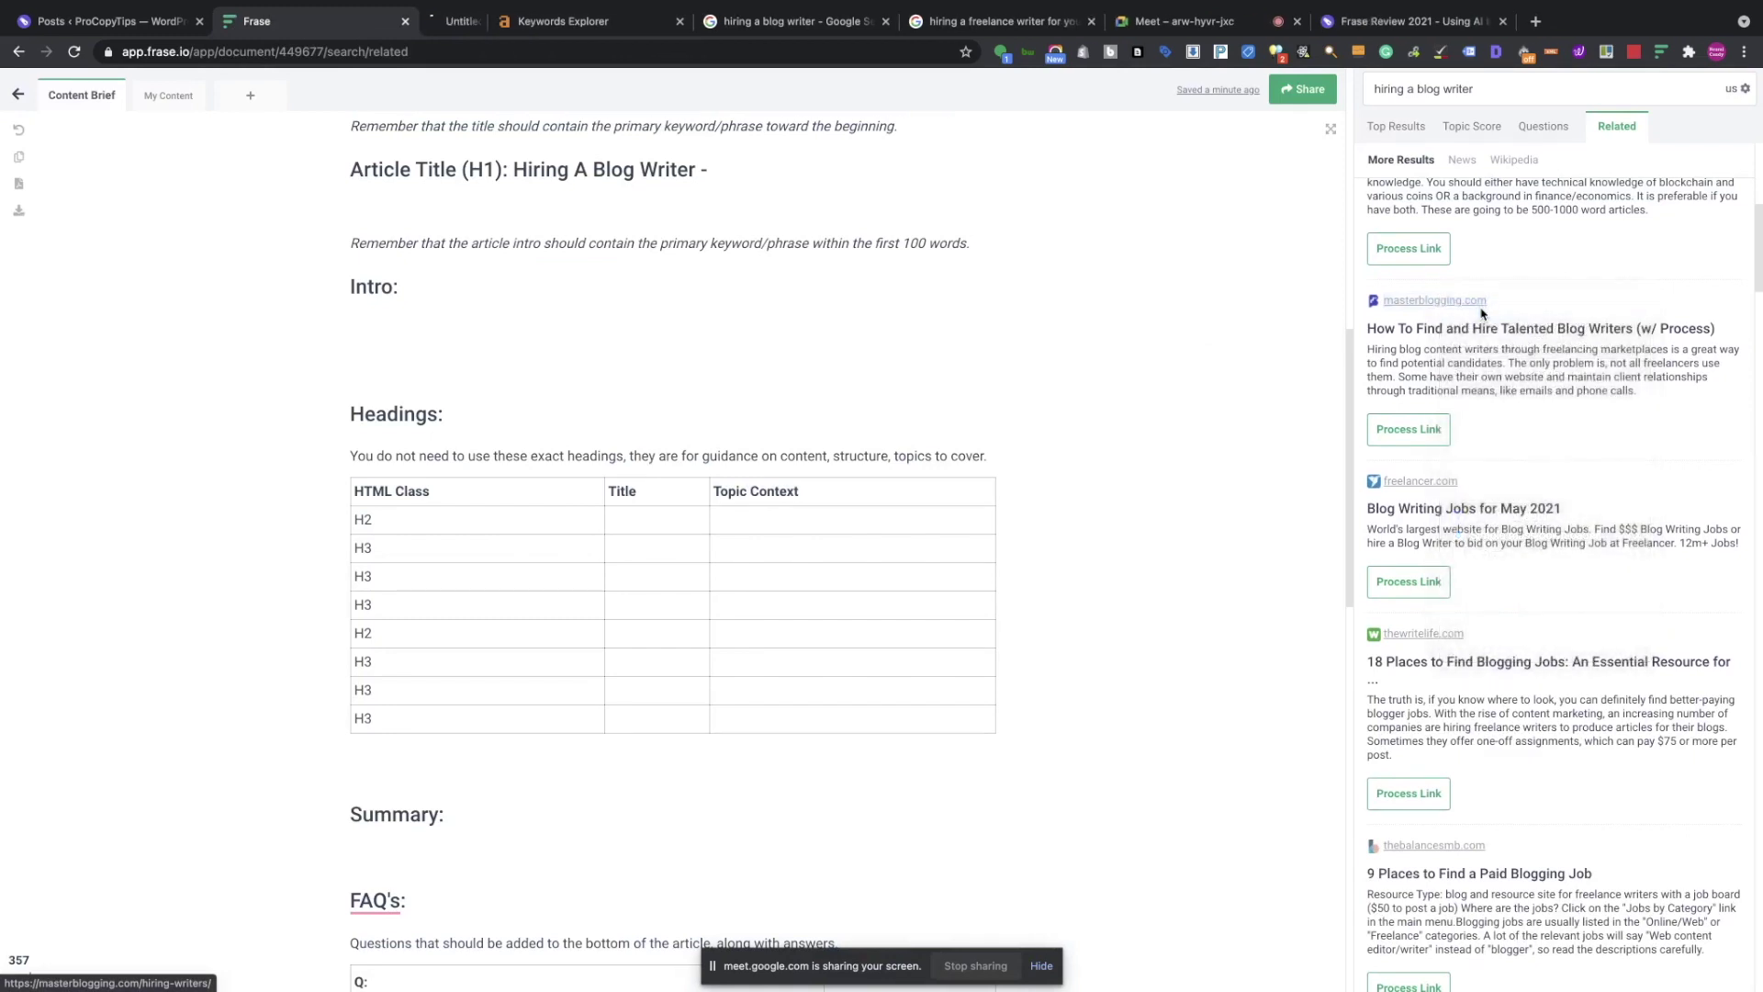
Review the masterblogging.com article's table of contents and its sections on hiring benefits, writer types and where to find writers.
{"action": "left_click", "coordinate": [510, 20]}
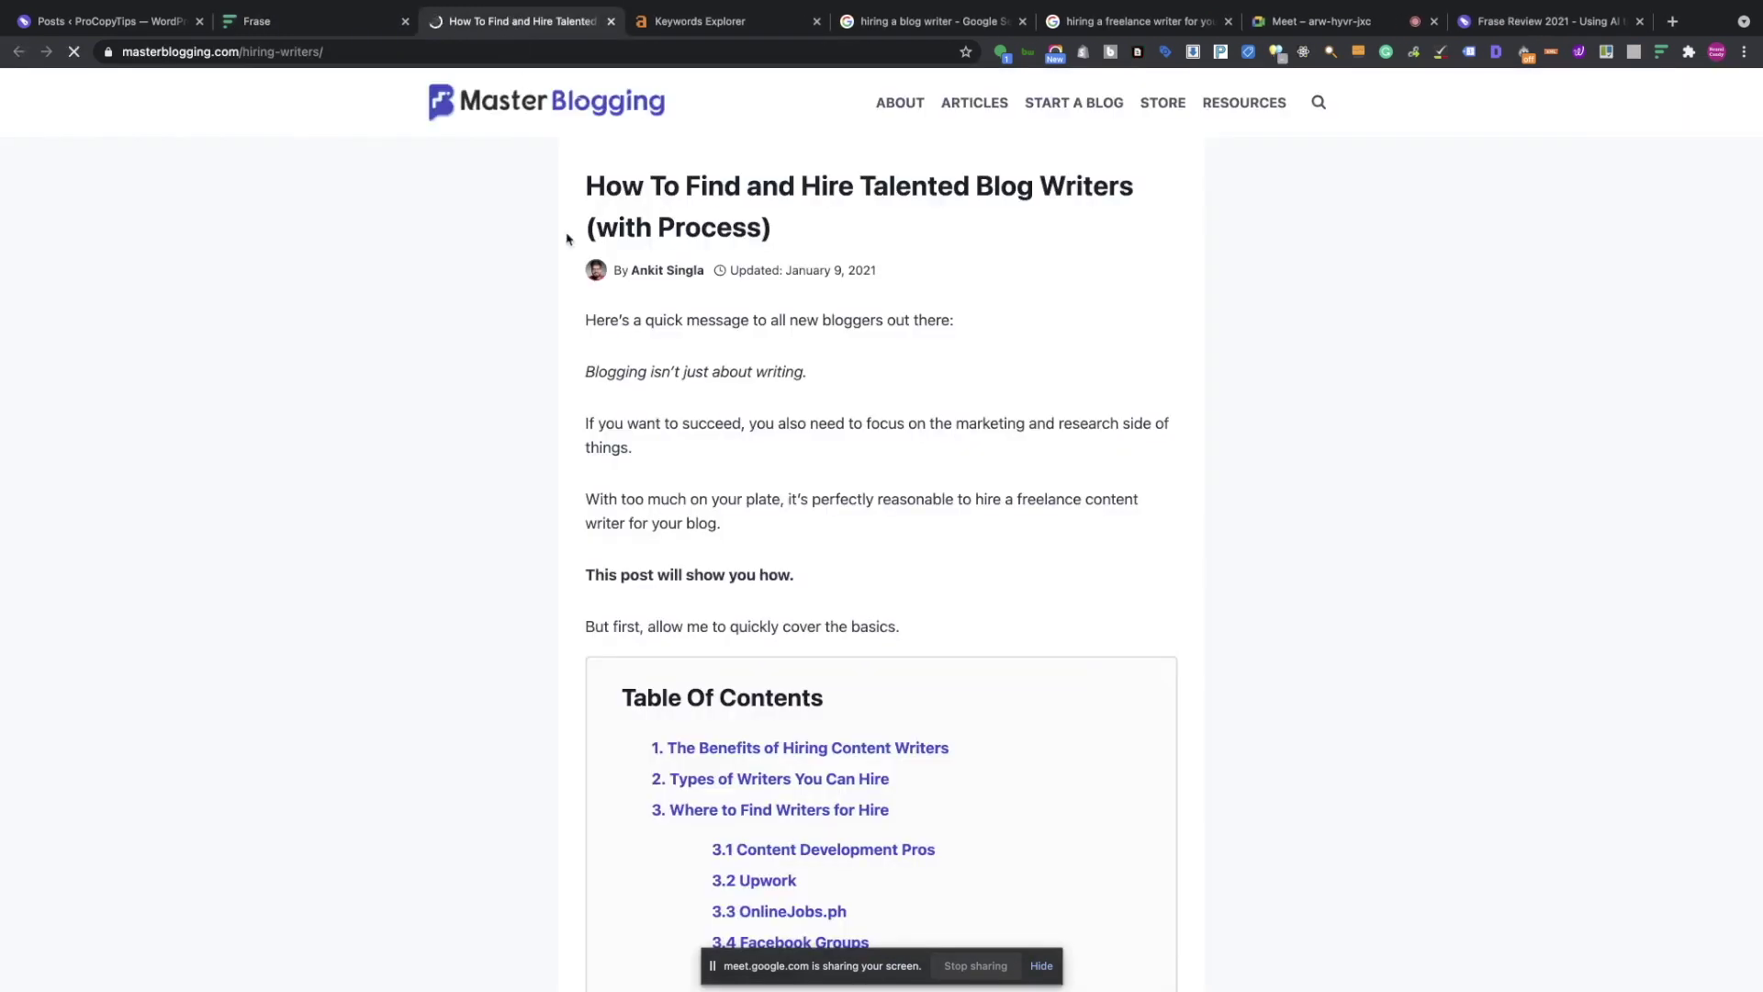
{"action": "scroll", "coordinate": [504, 374], "scroll_direction": "down", "scroll_amount": 2}
{"action": "scroll", "coordinate": [504, 374], "scroll_direction": "down", "scroll_amount": 5}
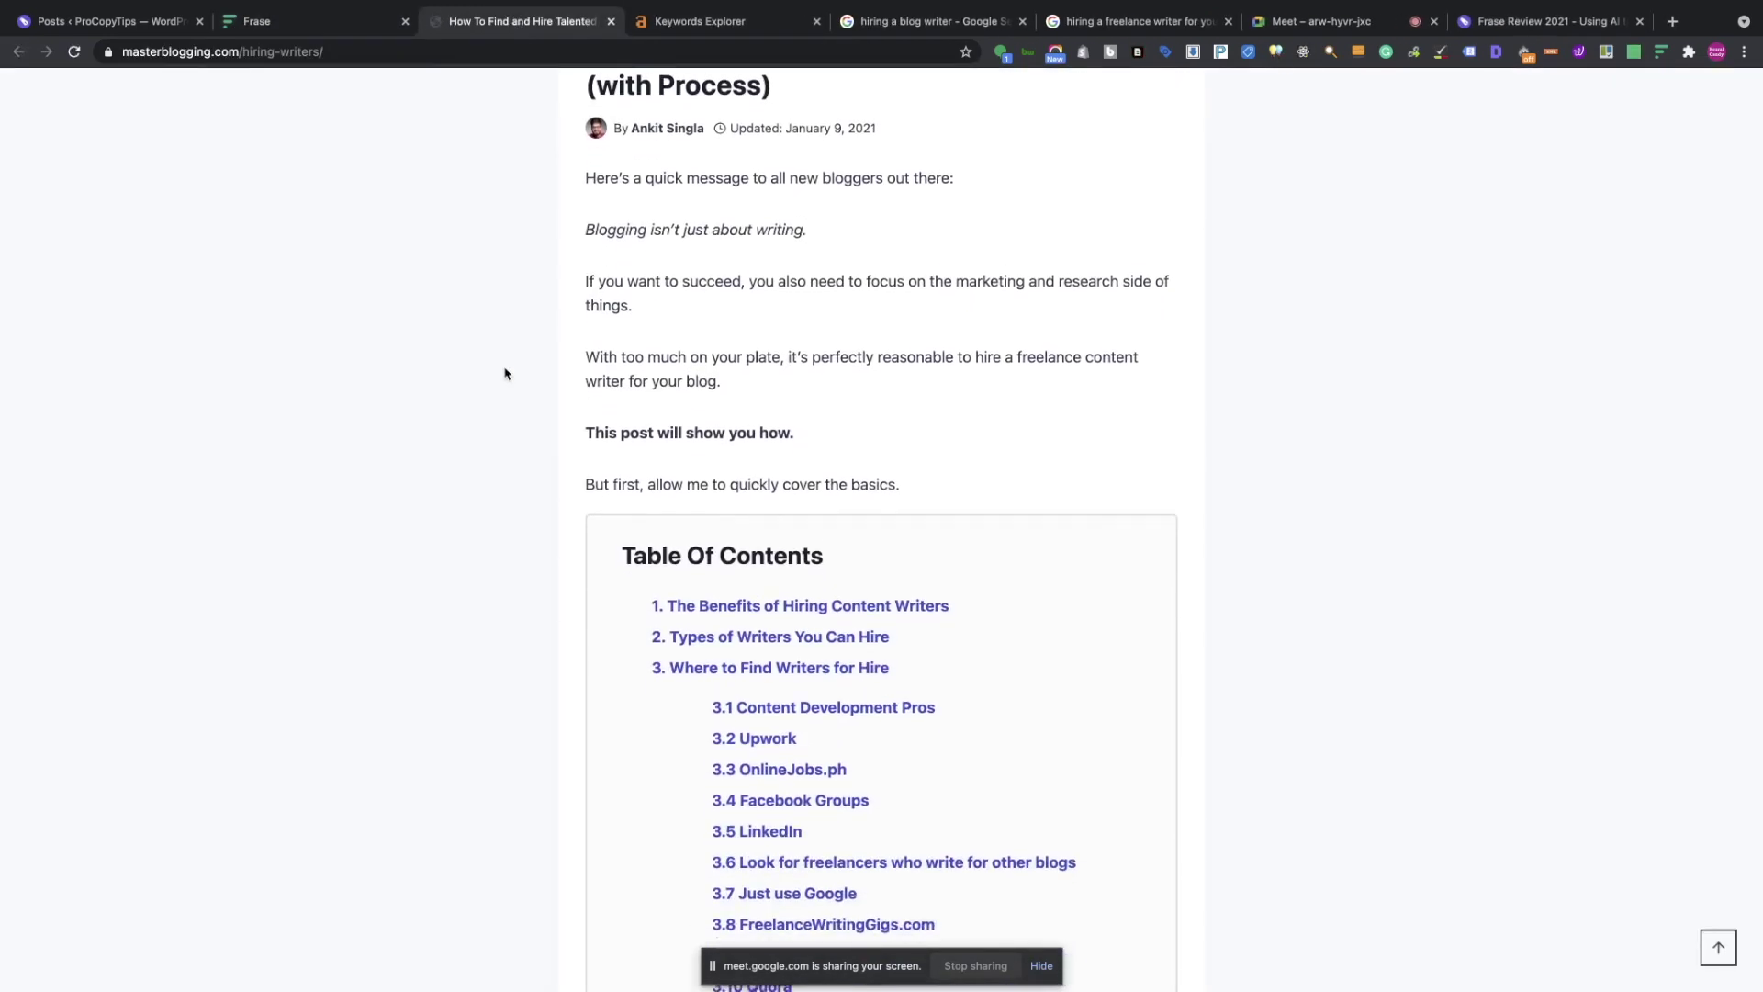
{"action": "scroll", "coordinate": [504, 374], "scroll_direction": "down", "scroll_amount": 2}
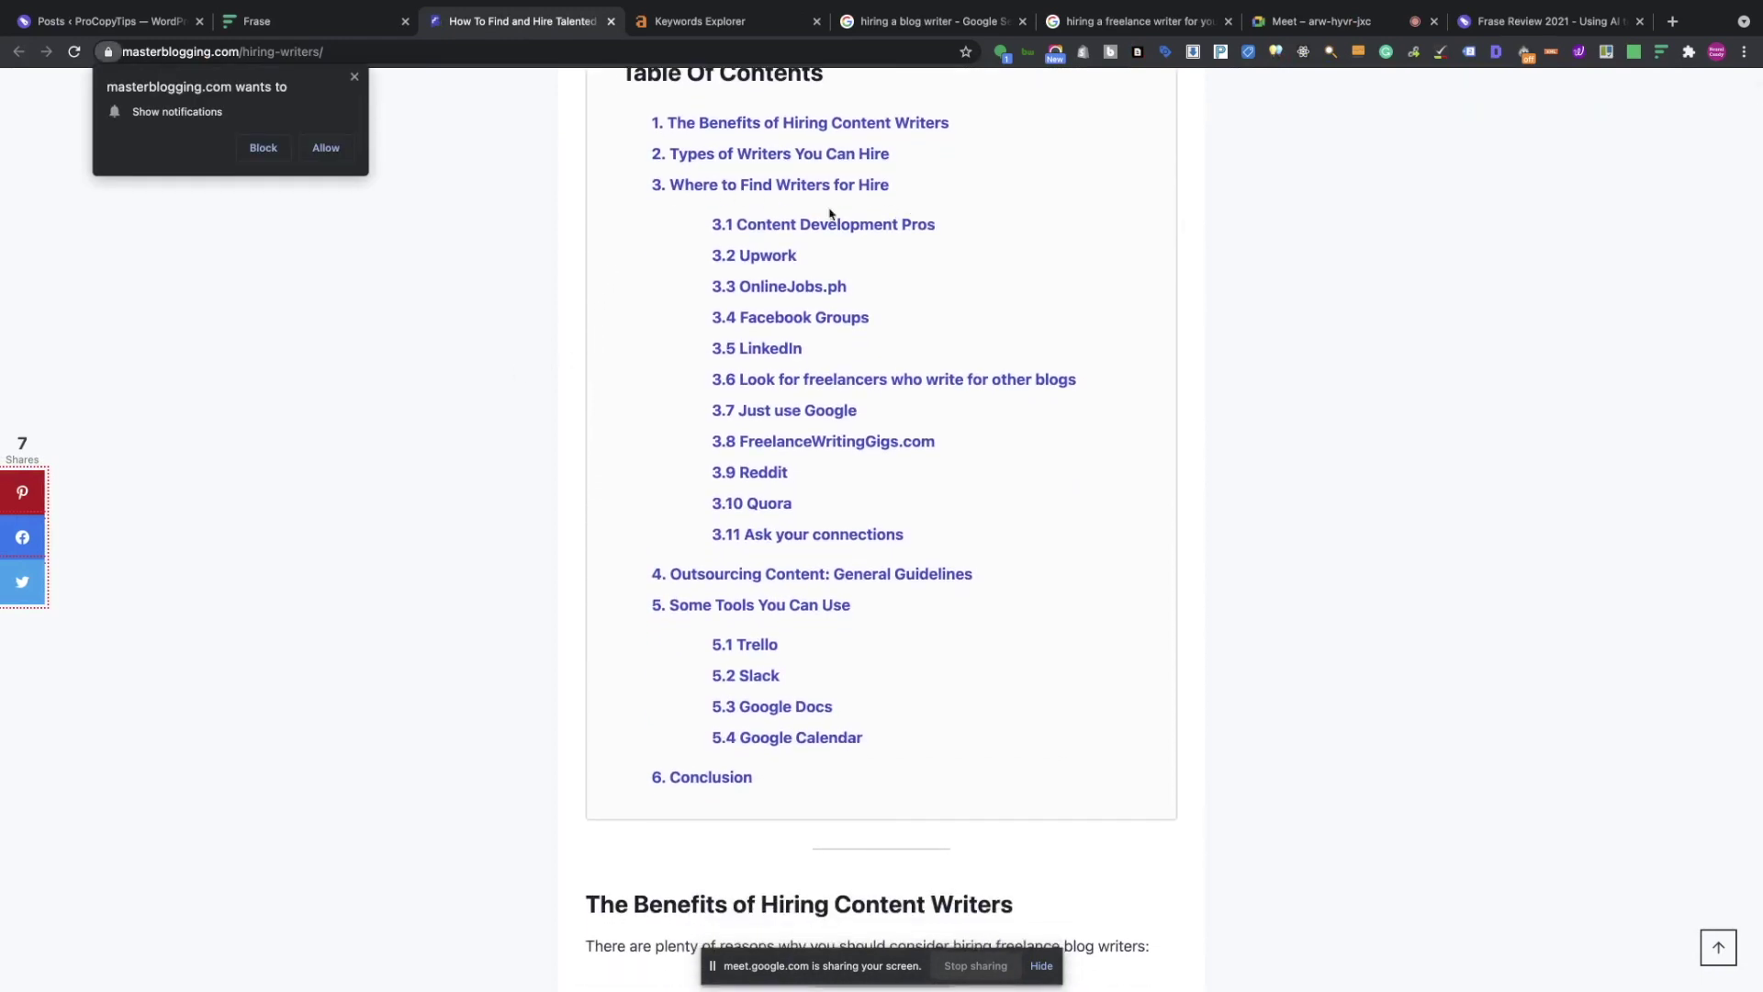
{"action": "scroll", "coordinate": [629, 349], "scroll_direction": "down", "scroll_amount": 7}
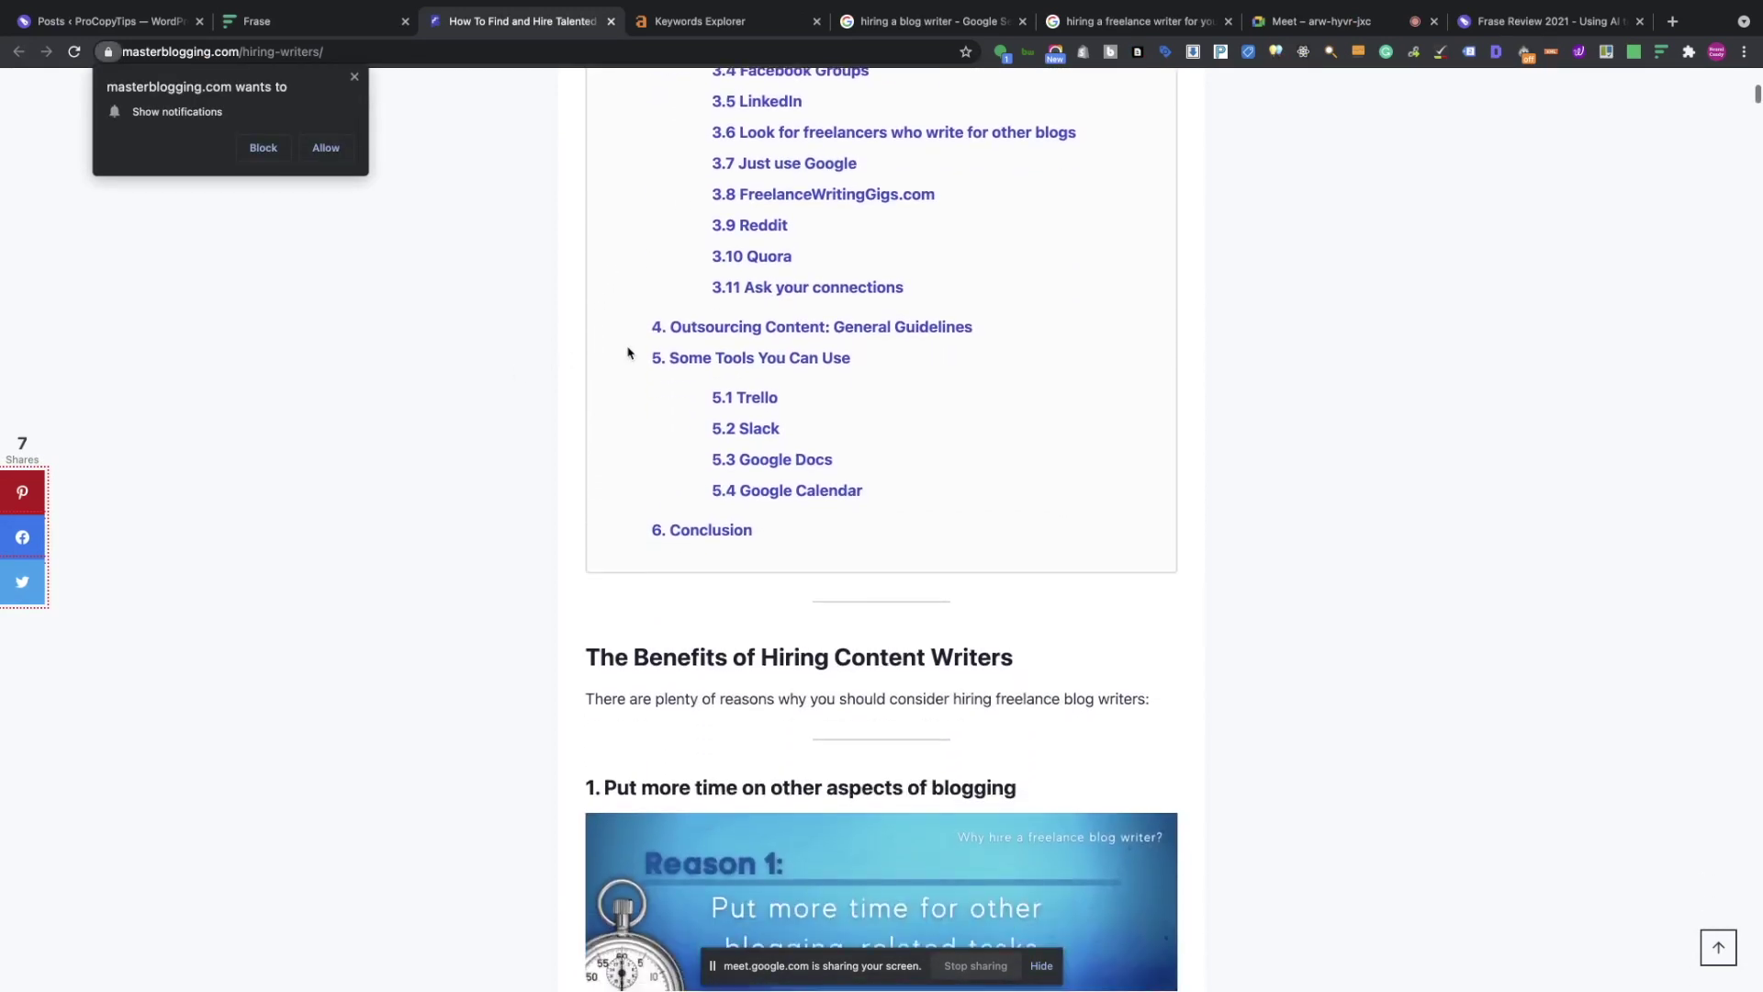
{"action": "scroll", "coordinate": [629, 352], "scroll_direction": "down", "scroll_amount": 18}
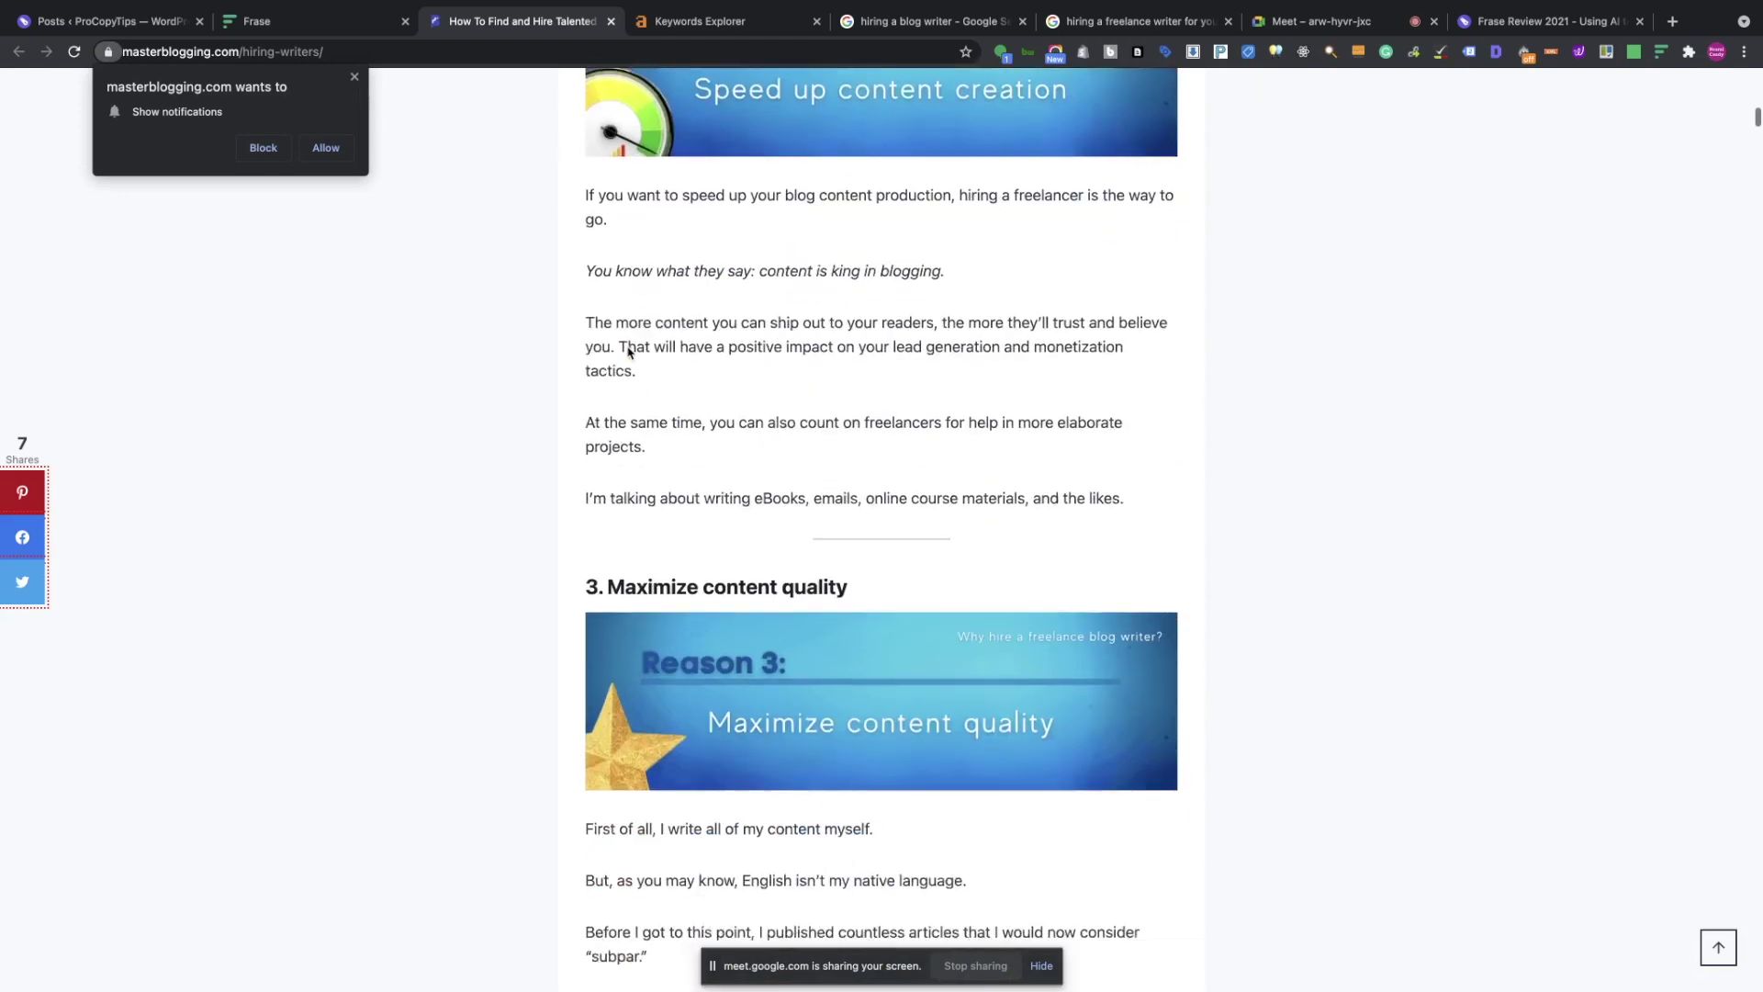
{"action": "scroll", "coordinate": [629, 352], "scroll_direction": "down", "scroll_amount": 15}
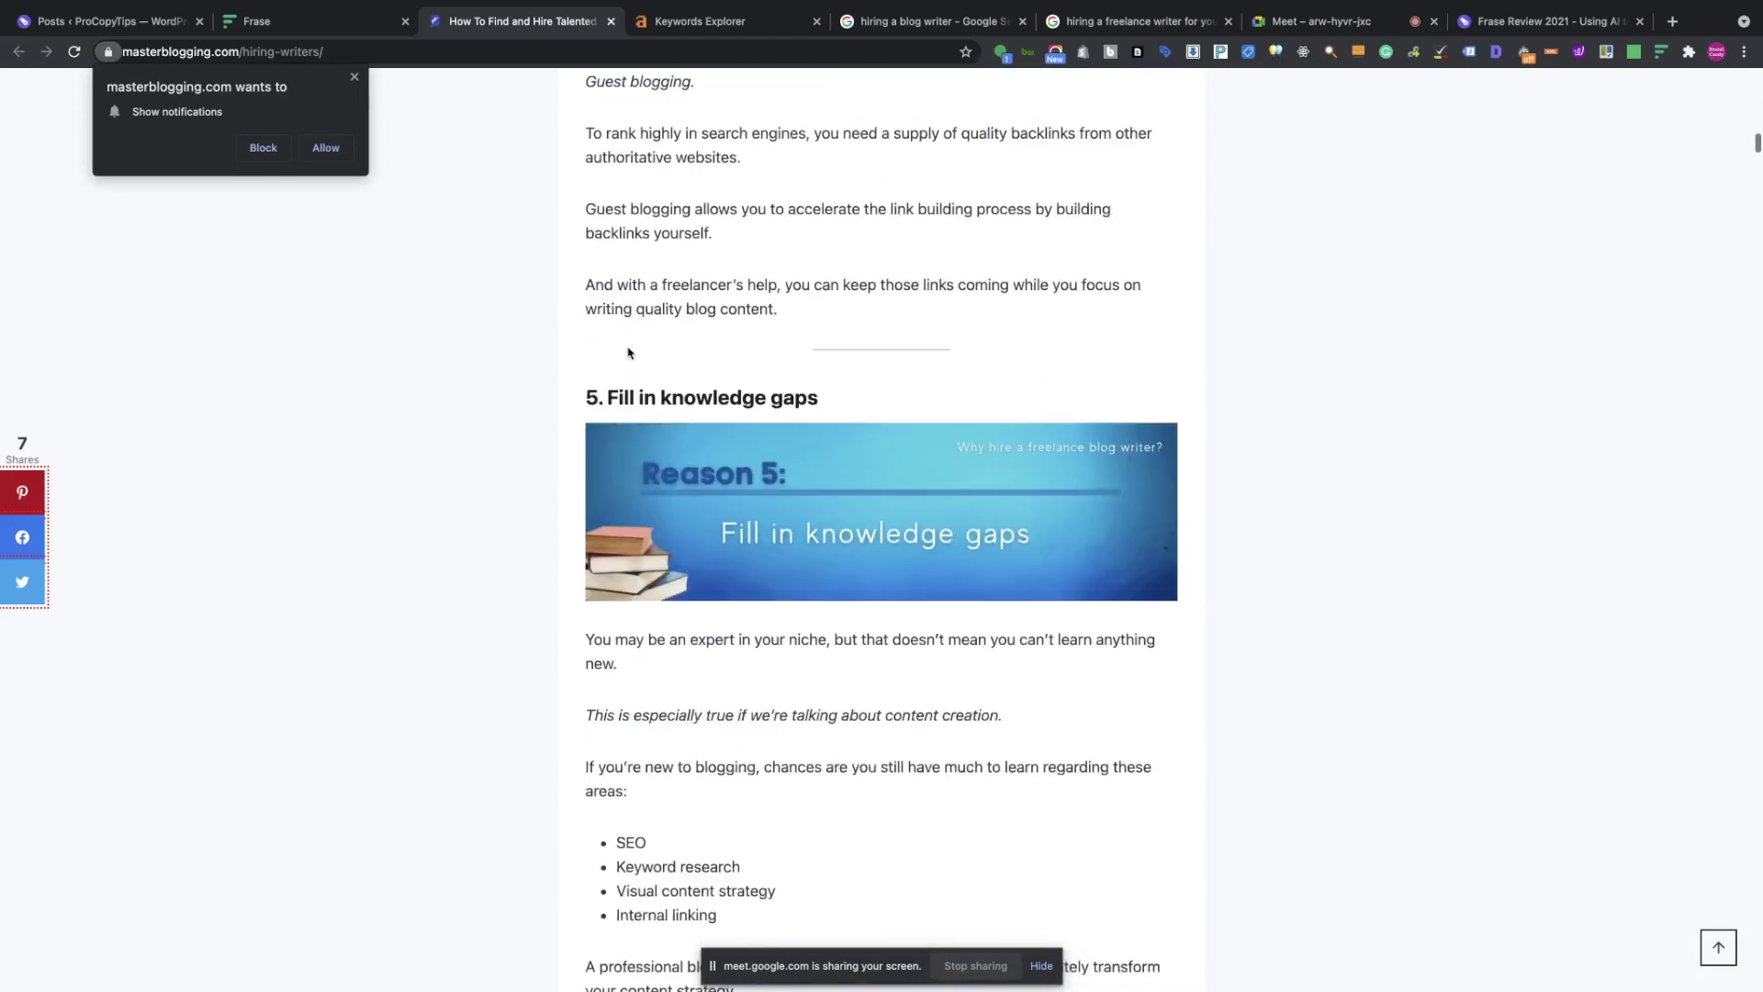
{"action": "scroll", "coordinate": [629, 352], "scroll_direction": "down", "scroll_amount": 9}
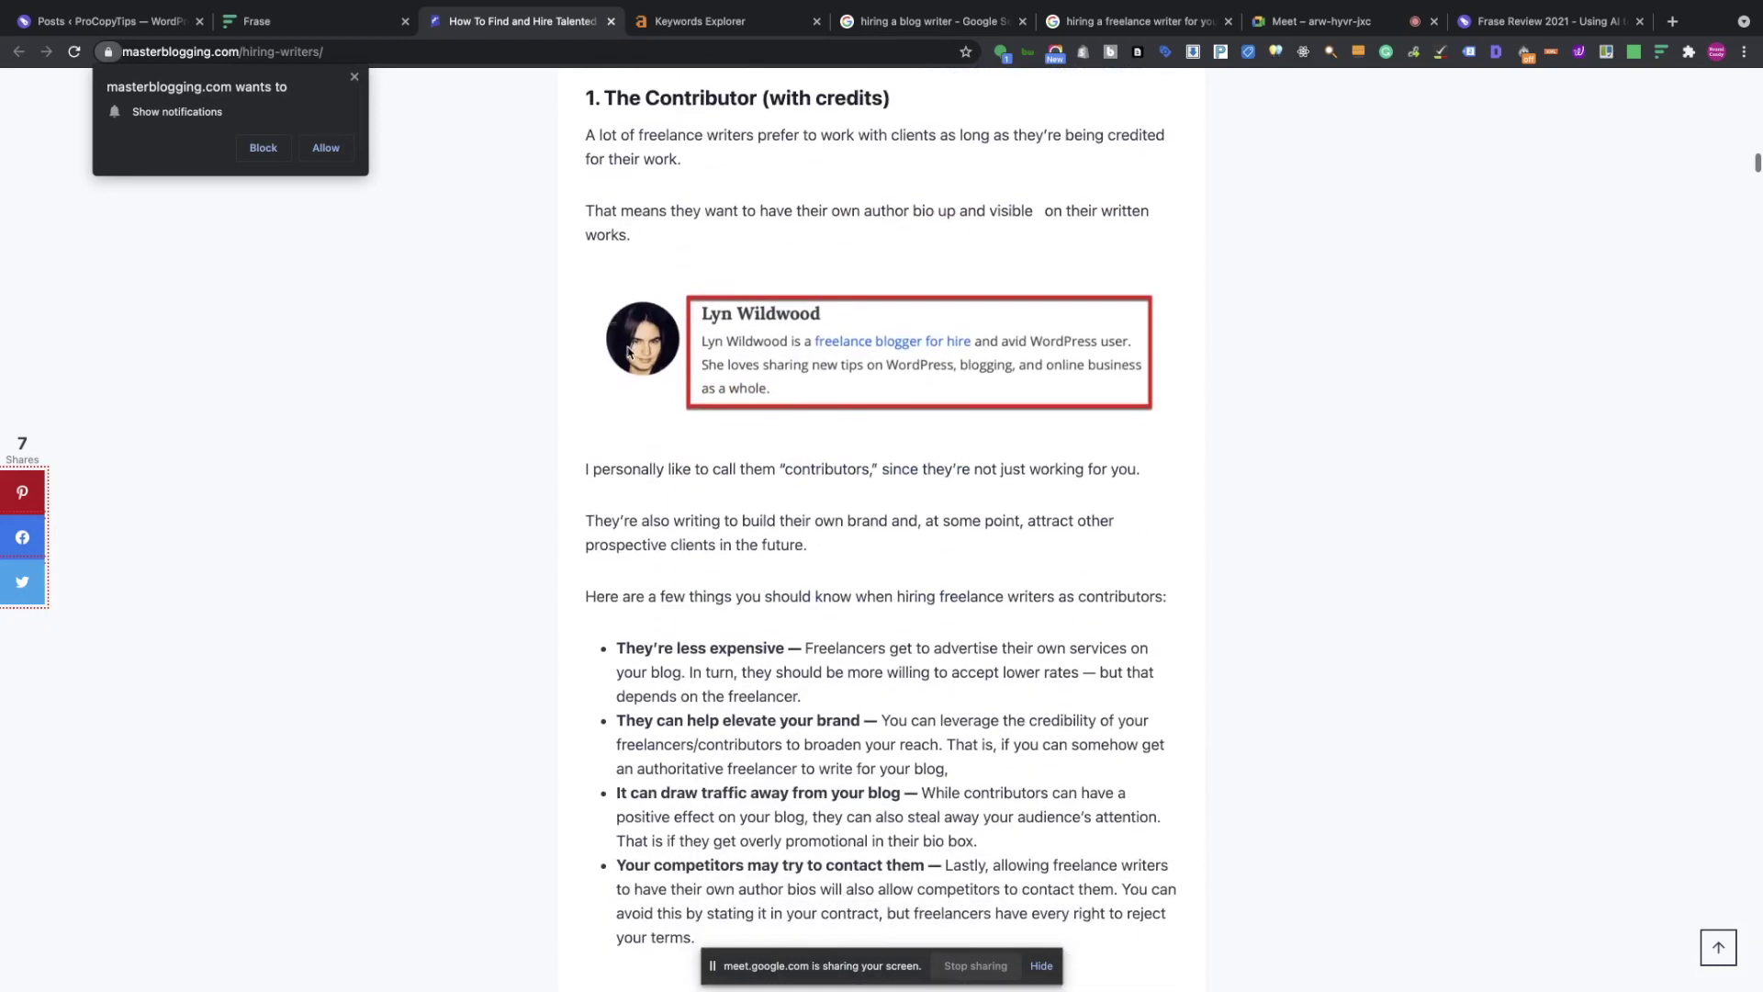
{"action": "scroll", "coordinate": [629, 352], "scroll_direction": "down", "scroll_amount": 20}
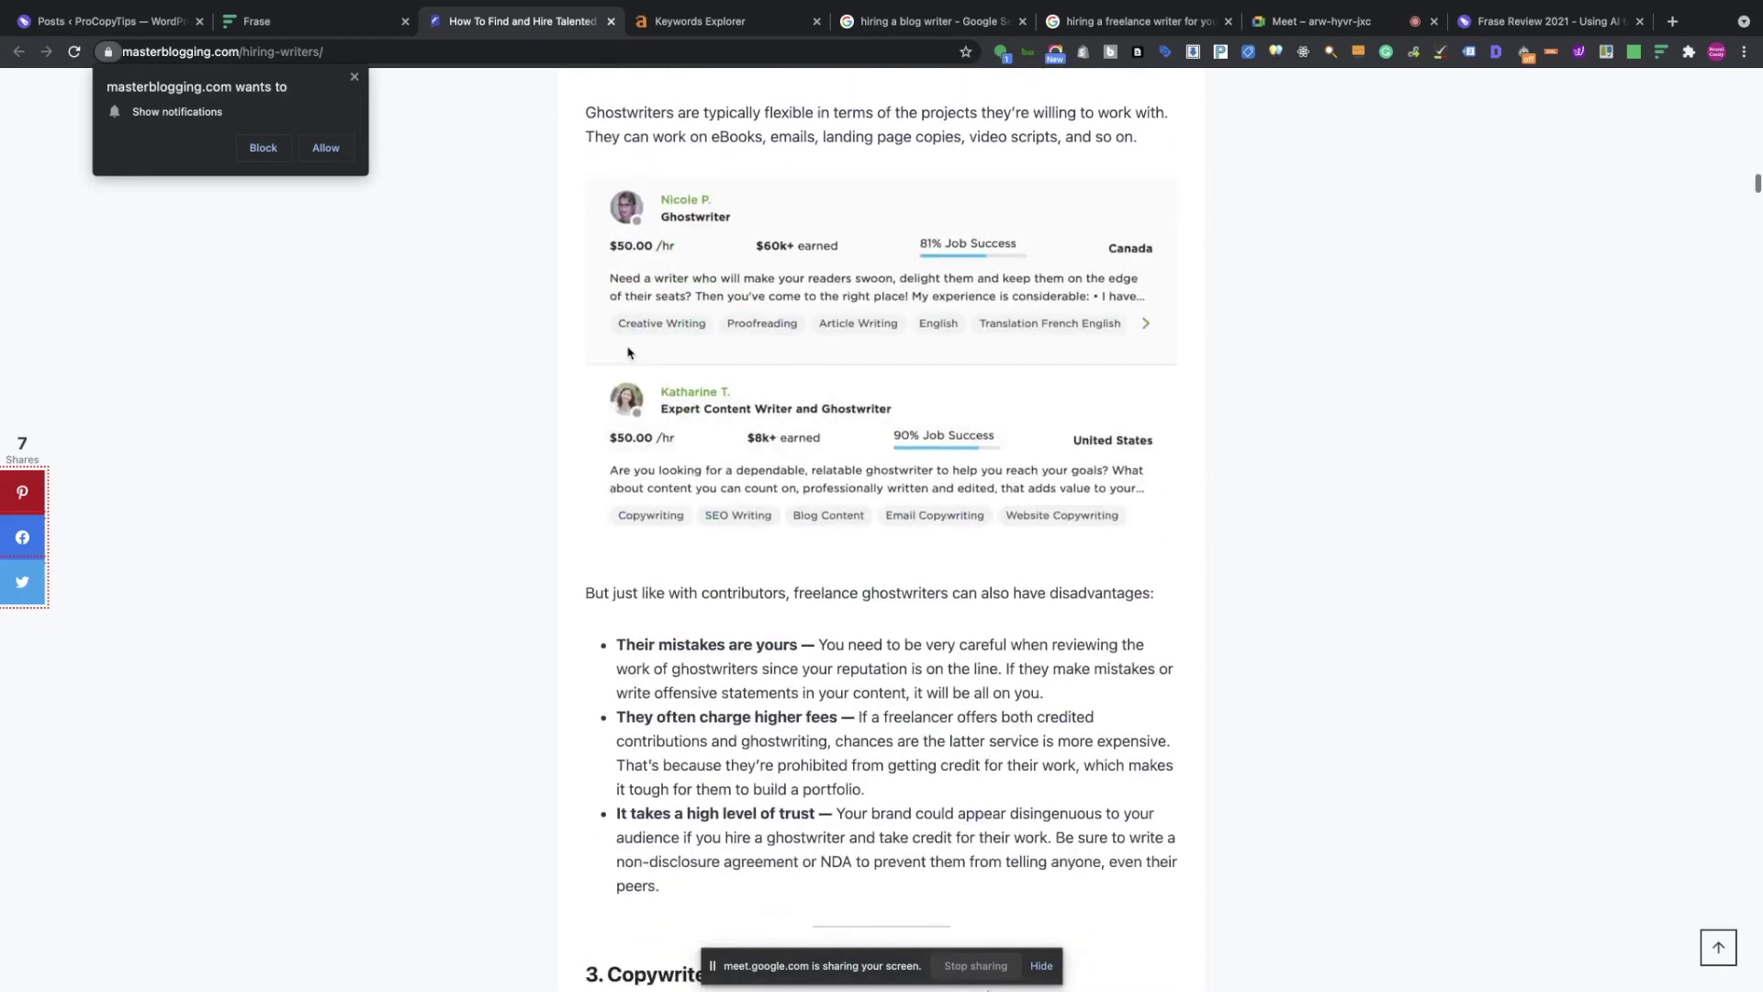
{"action": "scroll", "coordinate": [629, 352], "scroll_direction": "down", "scroll_amount": 5}
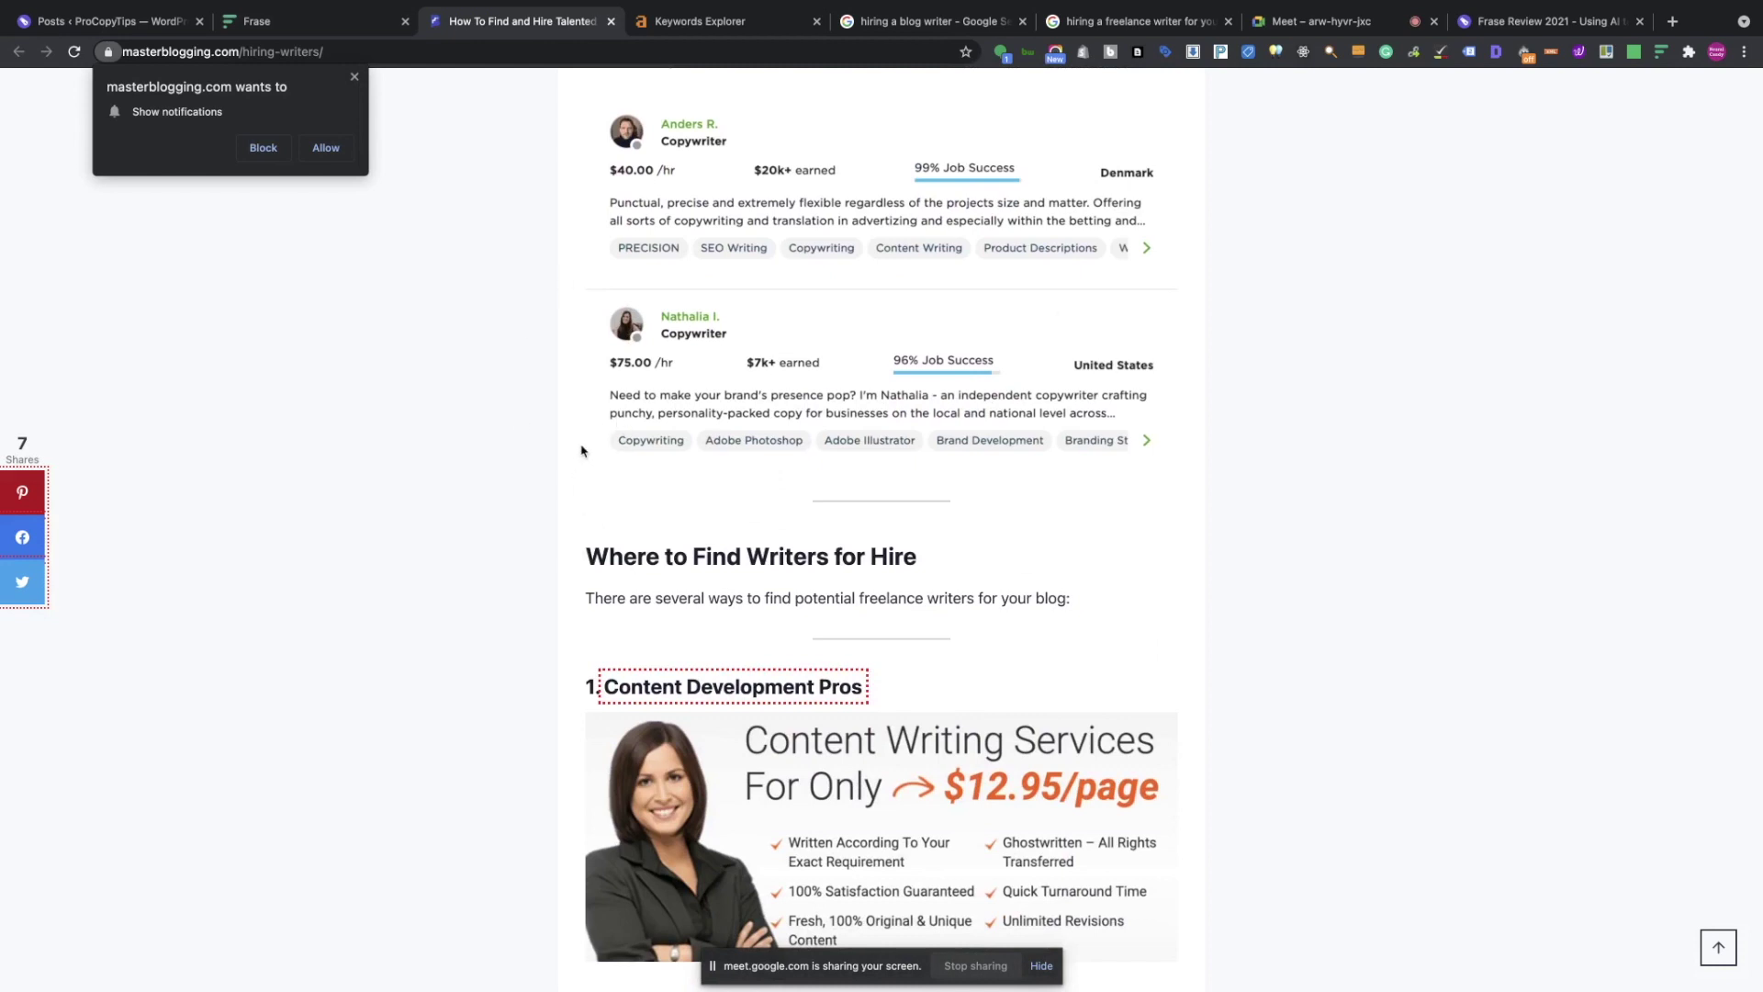
Return to Frase and process the masterblogging.com result "How To Find and Hire Talented Blog Writers" to extract its outline.
{"action": "left_click", "coordinate": [310, 71]}
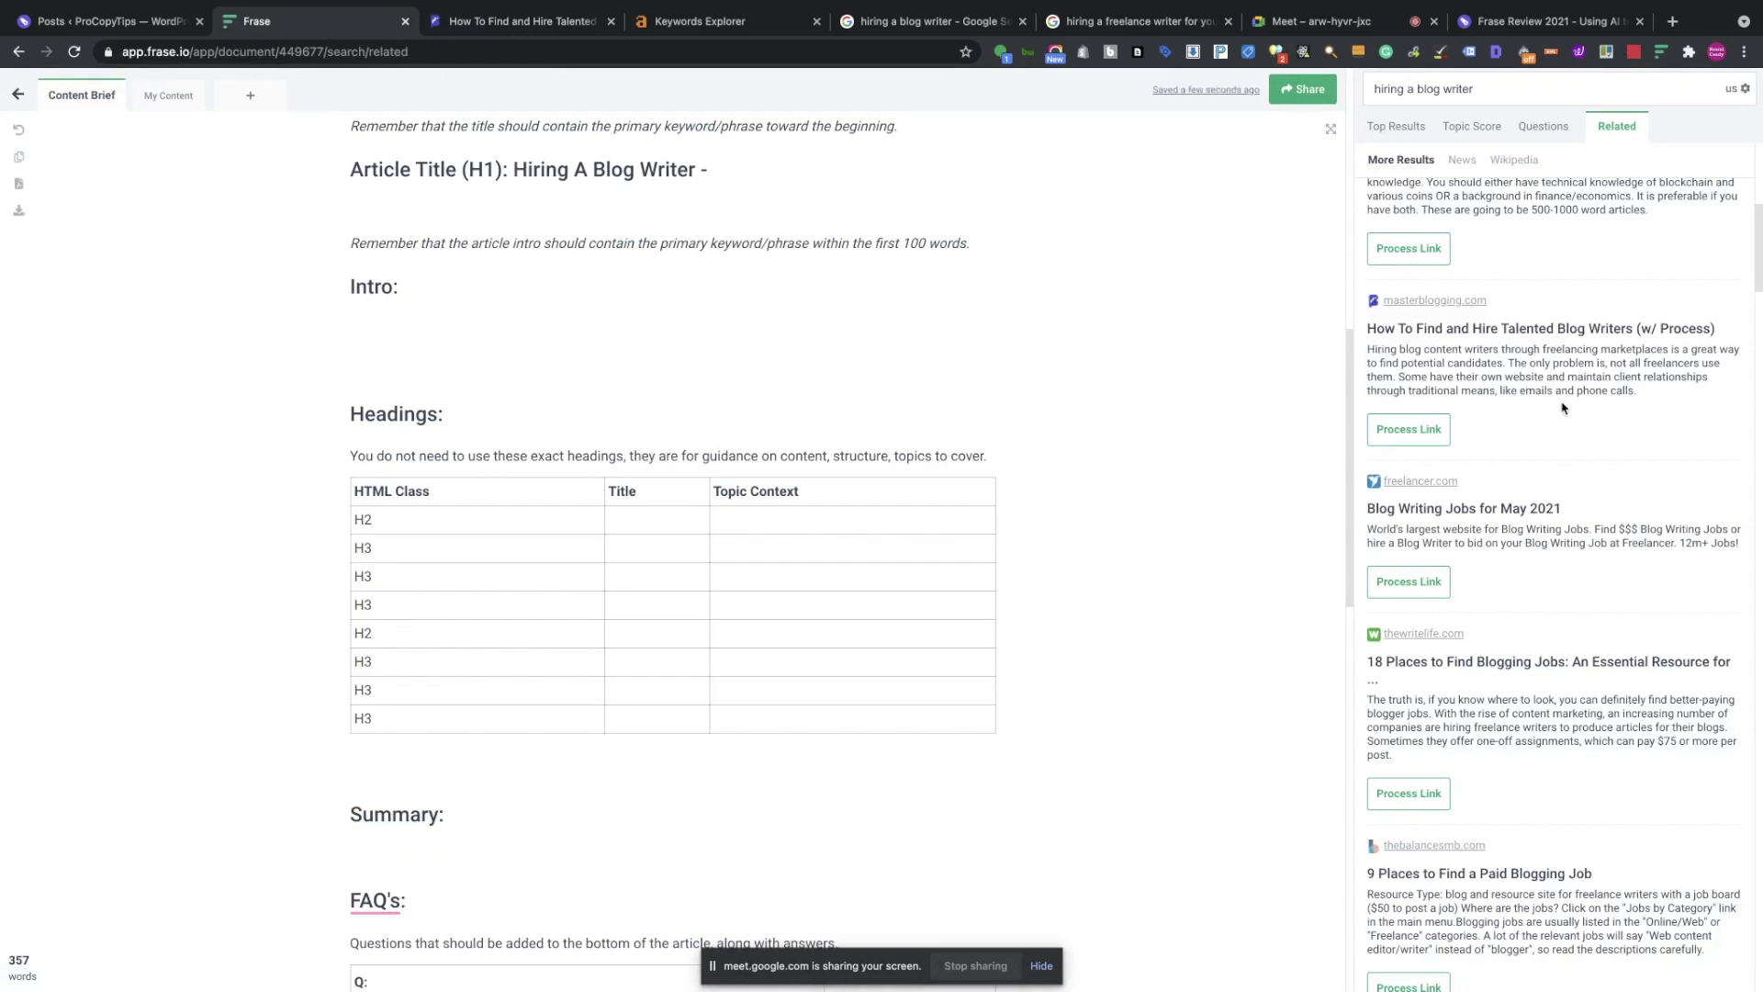
{"action": "left_click", "coordinate": [1414, 438]}
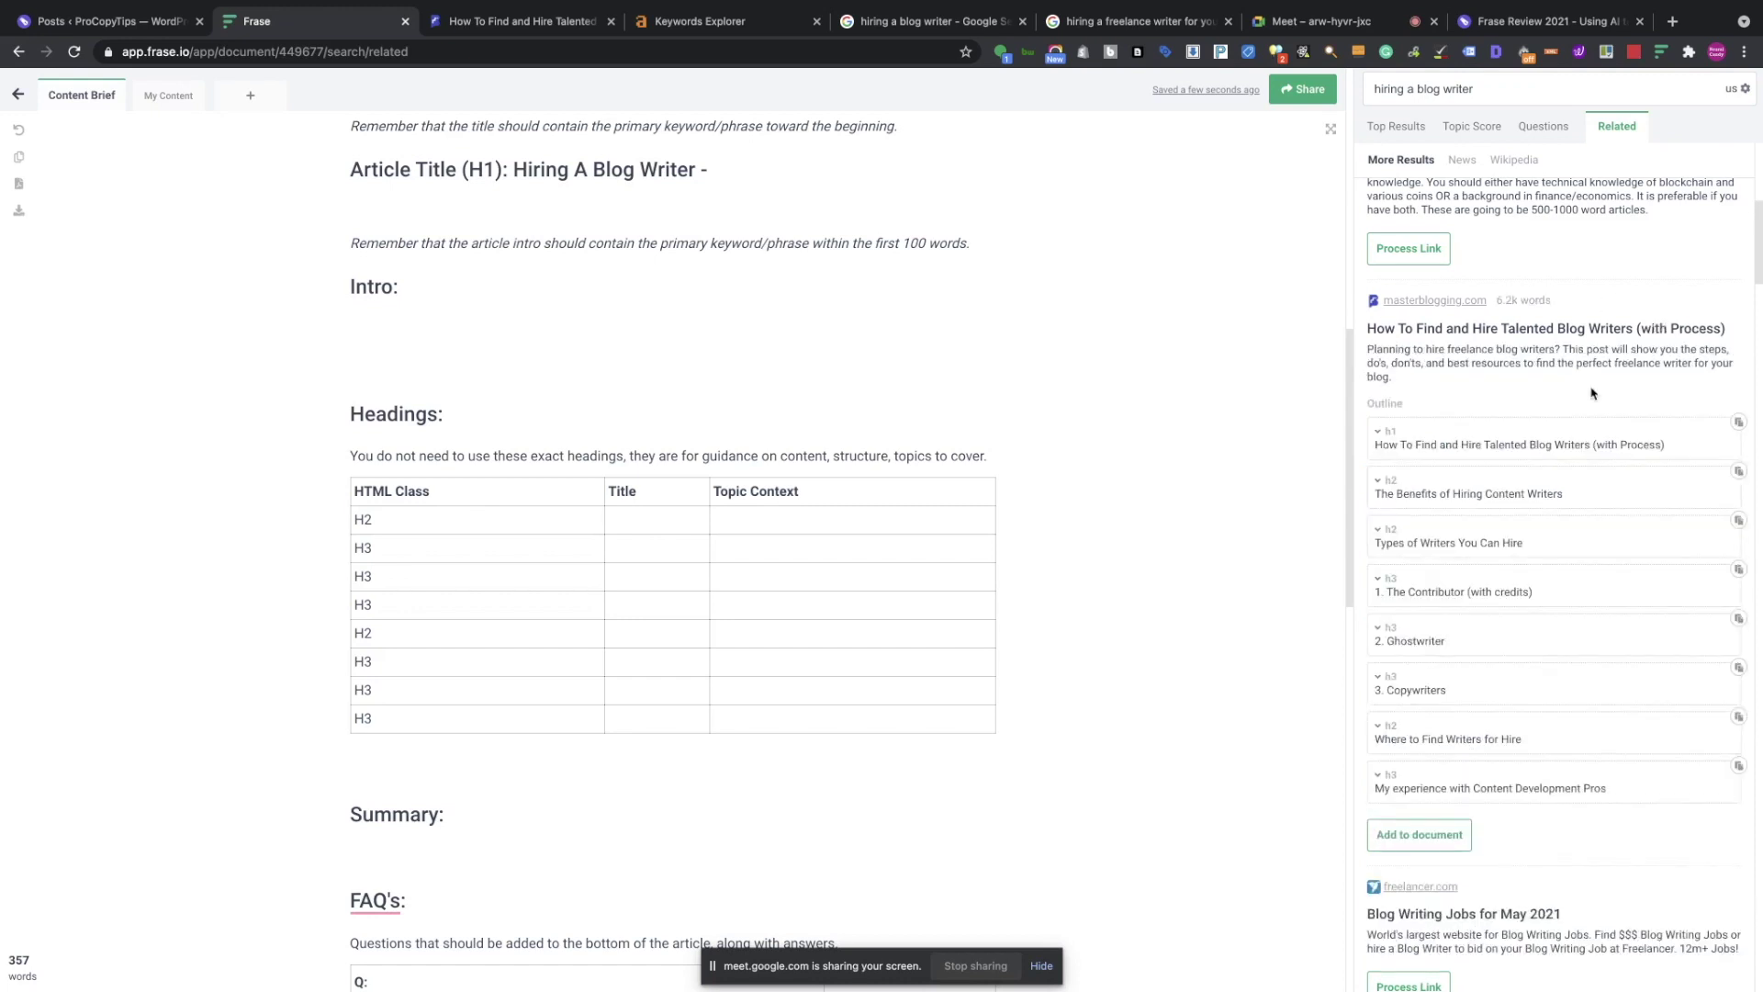
Look through the heading outlines of the top-ranking results for "hiring a blog writer".
{"action": "left_click", "coordinate": [1407, 129]}
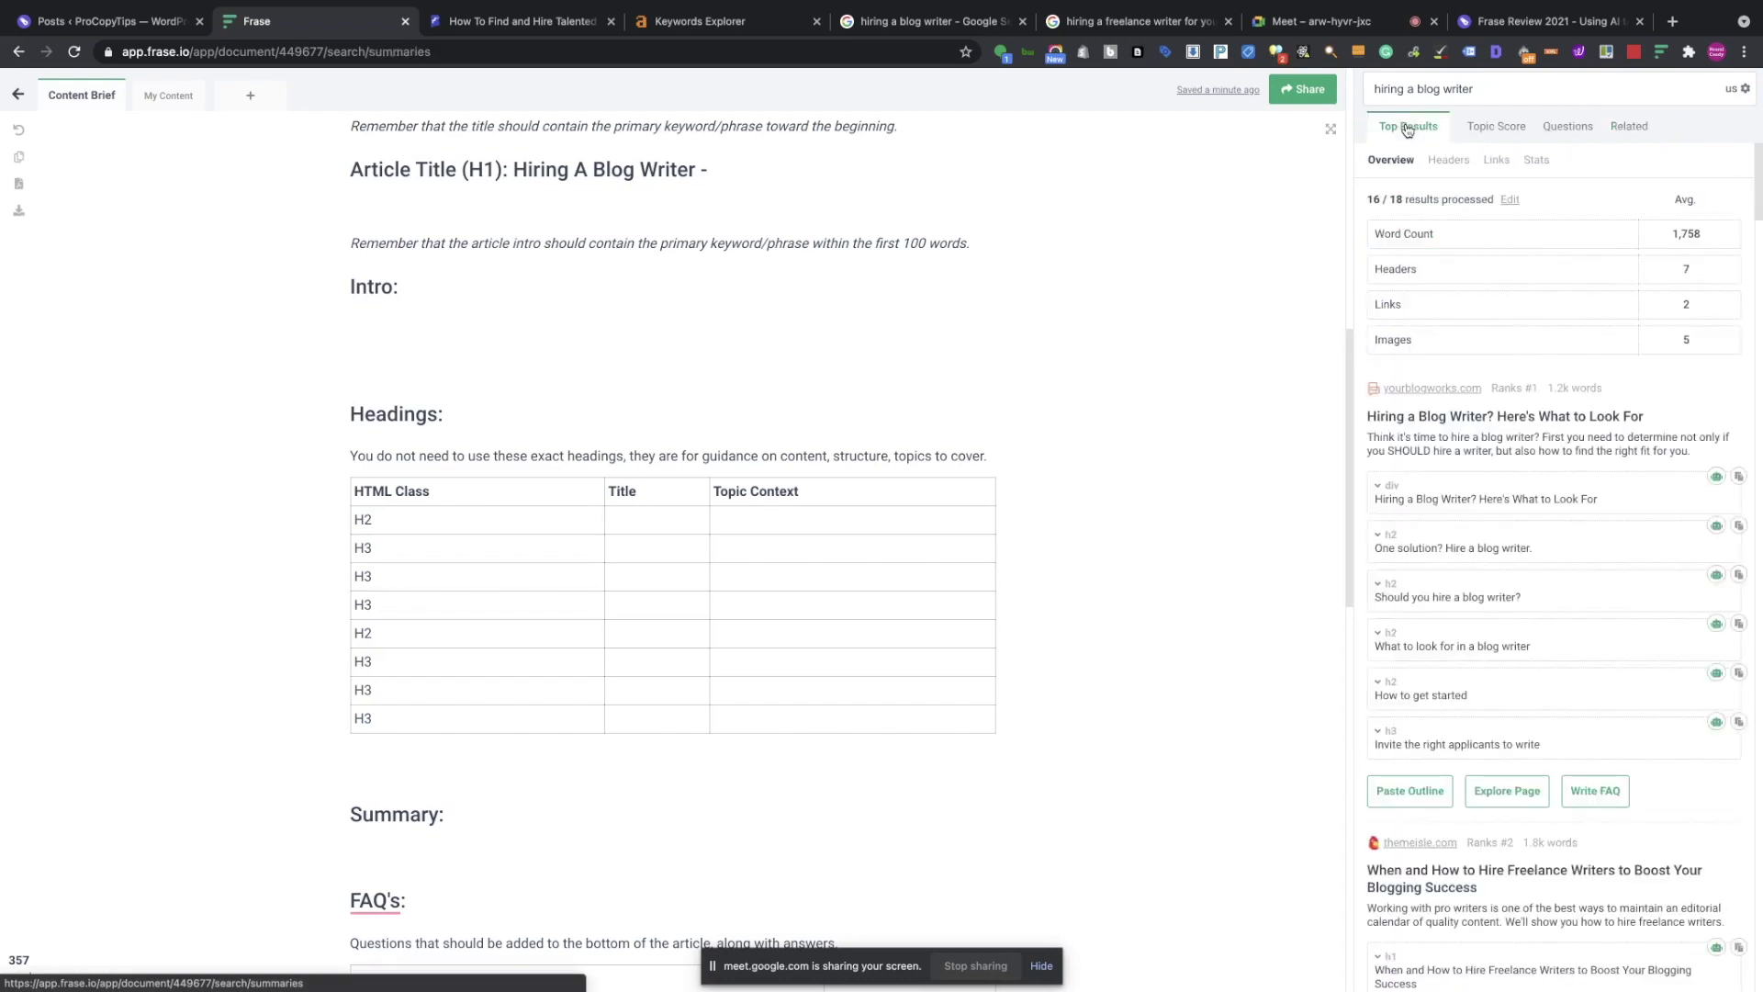
{"action": "scroll", "coordinate": [1509, 423], "scroll_direction": "down", "scroll_amount": 20}
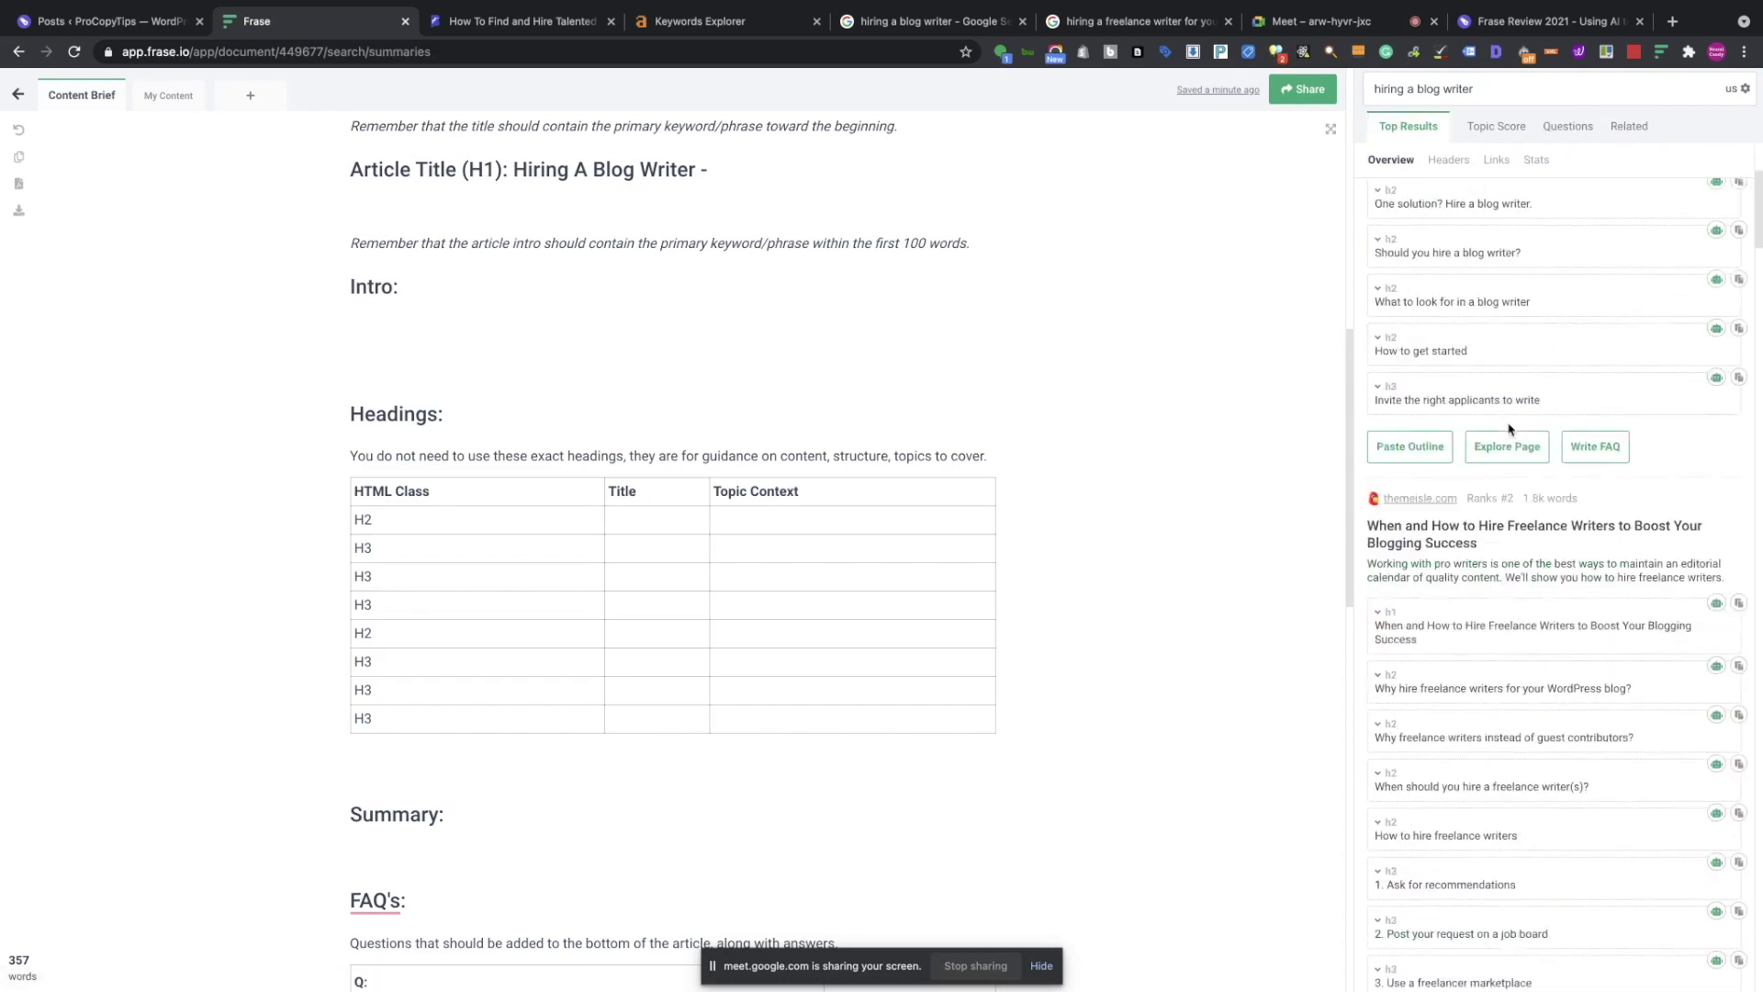
{"action": "scroll", "coordinate": [1509, 430], "scroll_direction": "down", "scroll_amount": 20}
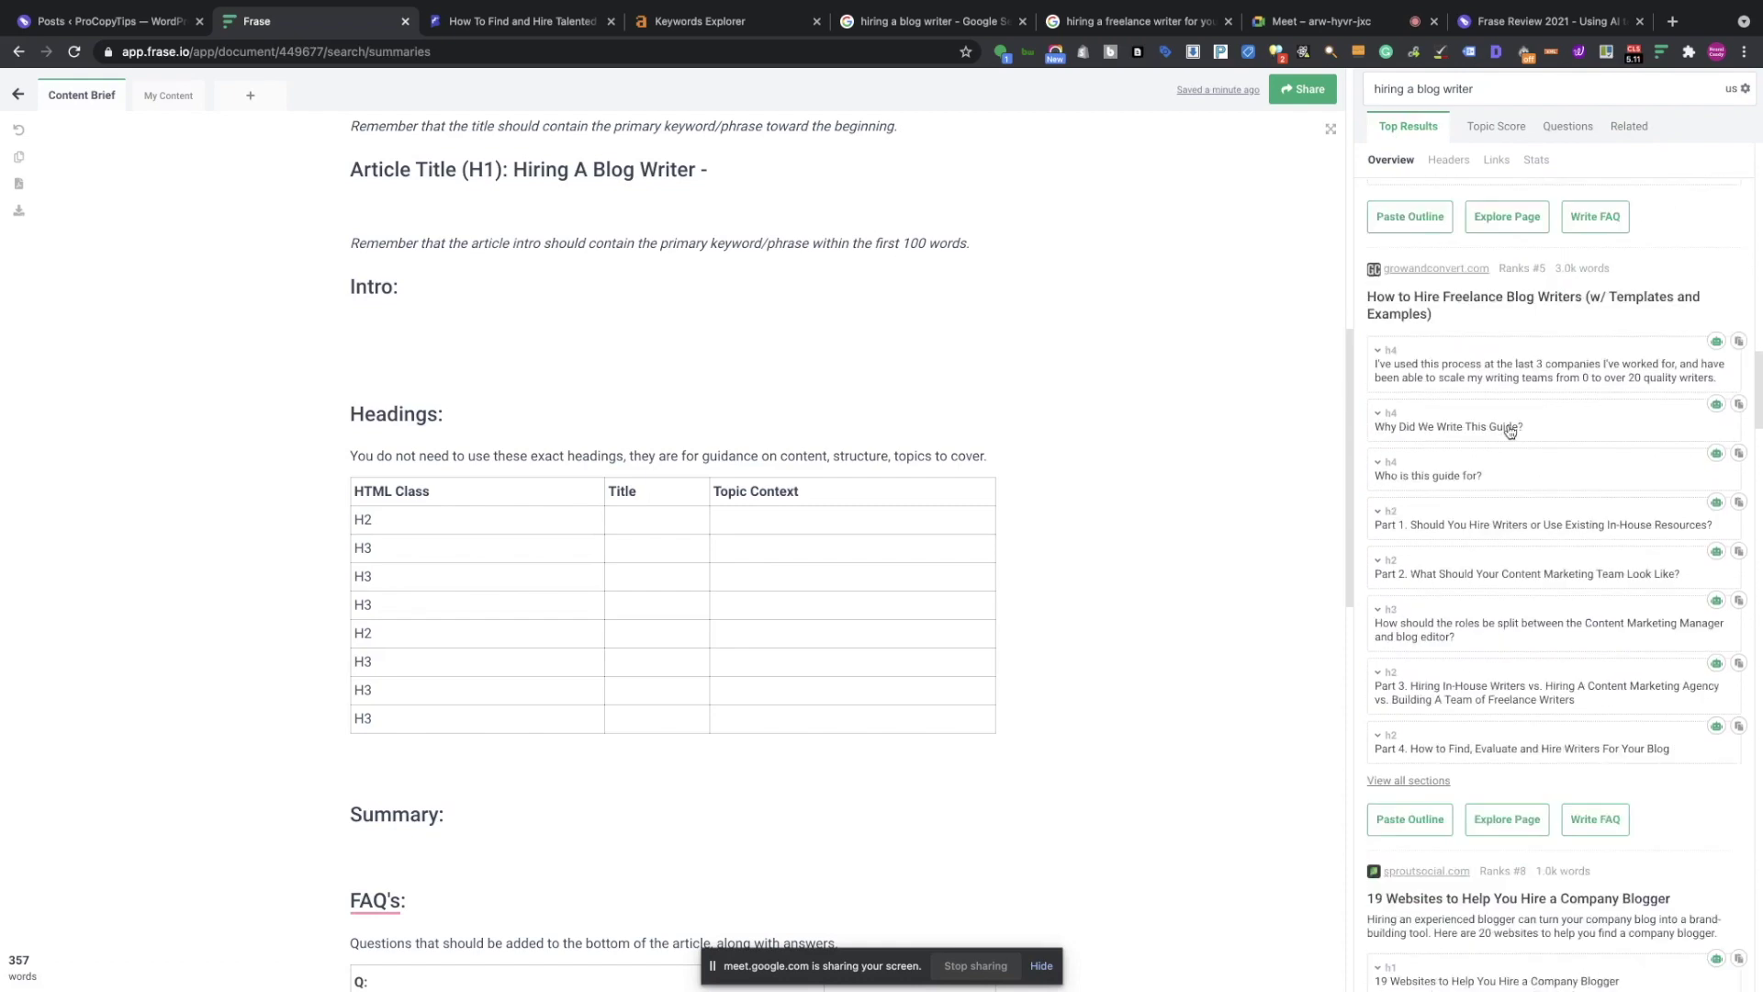
{"action": "scroll", "coordinate": [1508, 425], "scroll_direction": "down", "scroll_amount": 10}
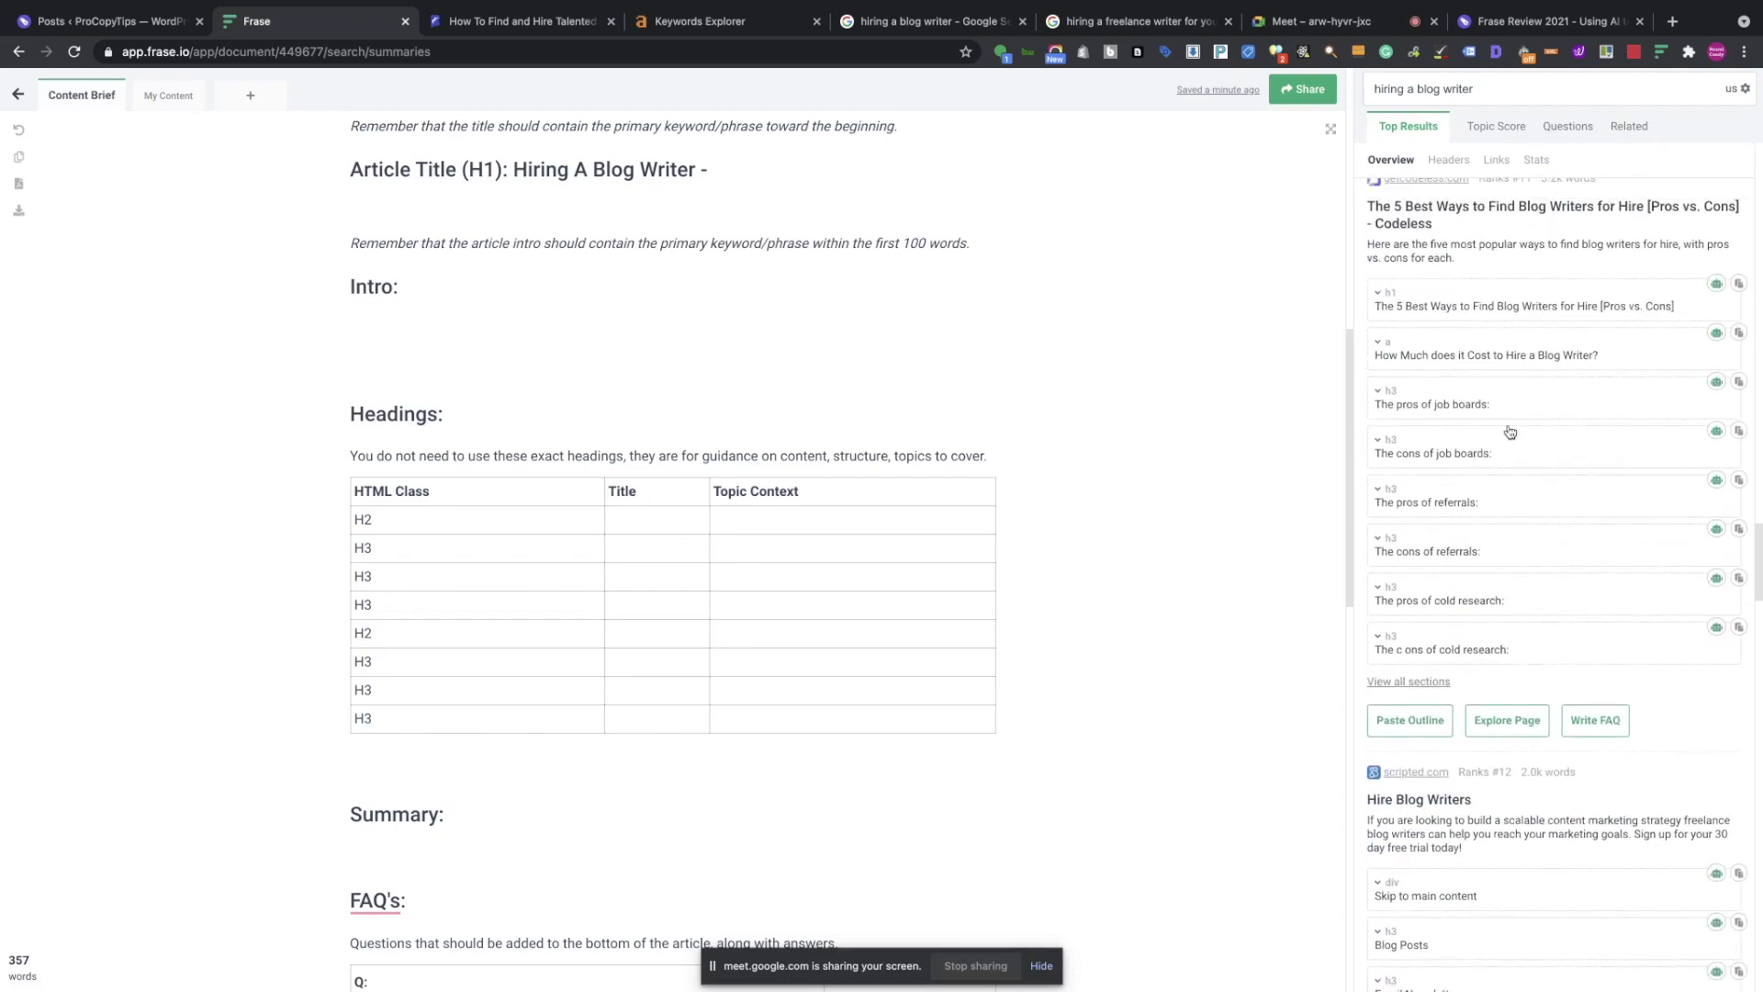
{"action": "scroll", "coordinate": [1558, 239], "scroll_direction": "up", "scroll_amount": 20}
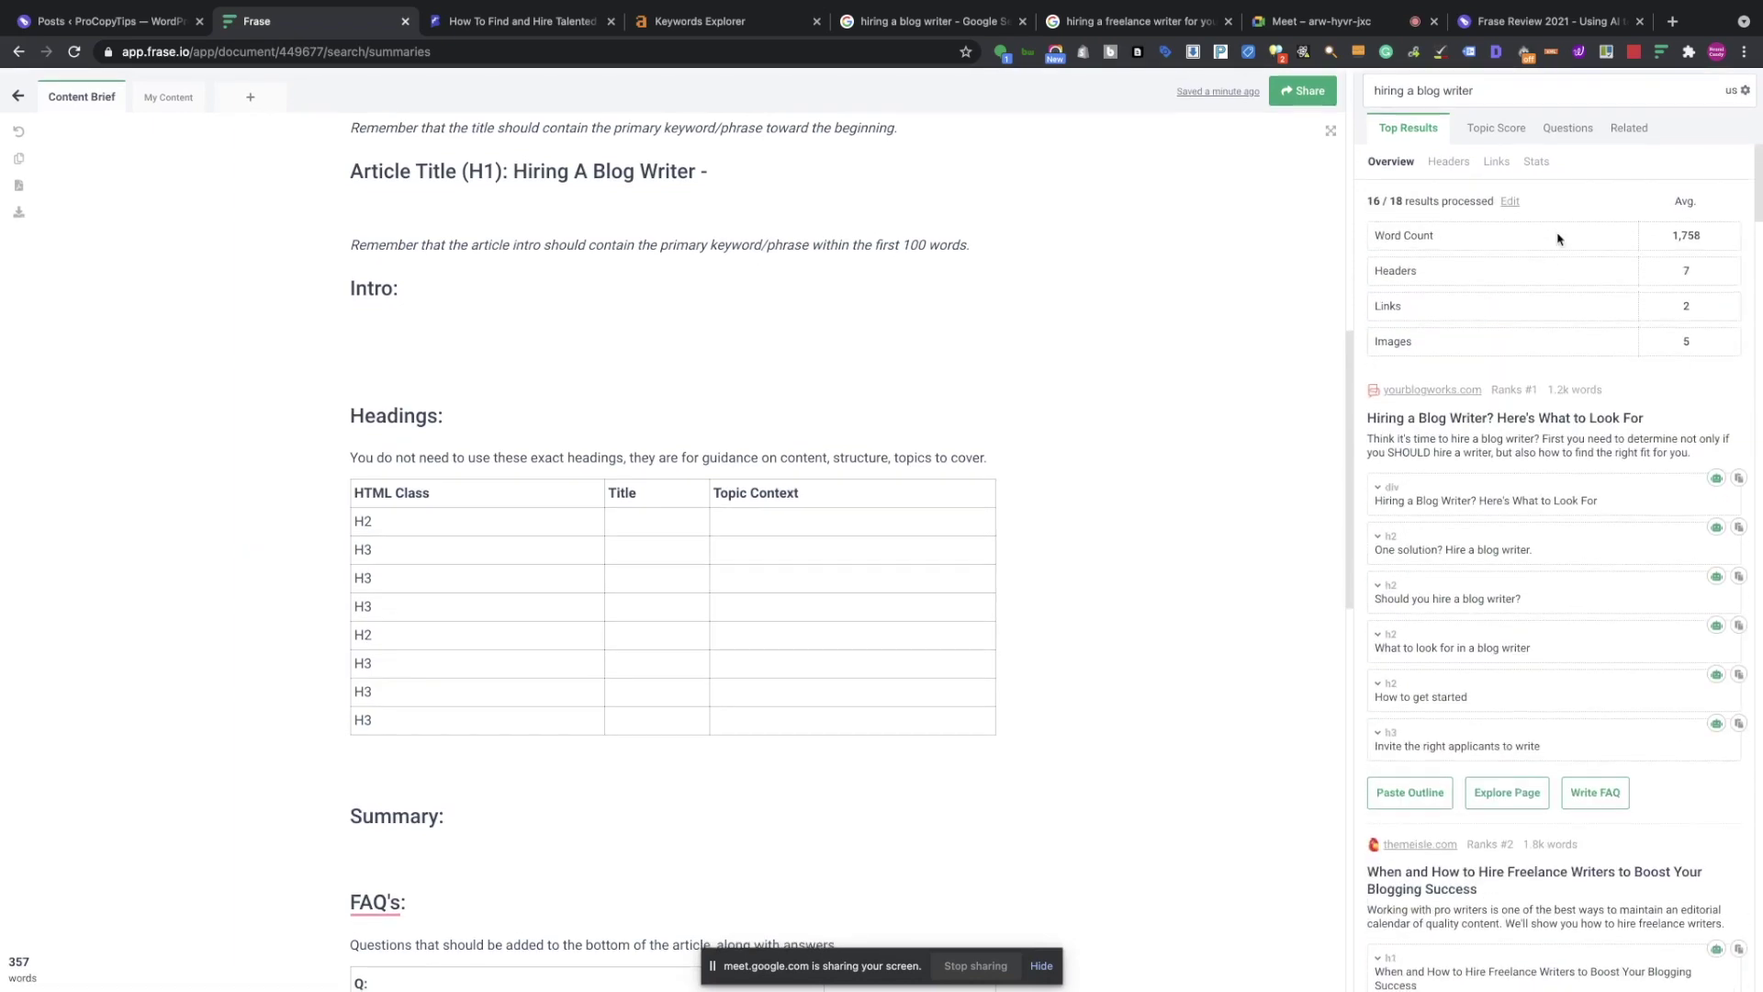
{"action": "scroll", "coordinate": [1534, 342], "scroll_direction": "down", "scroll_amount": 2}
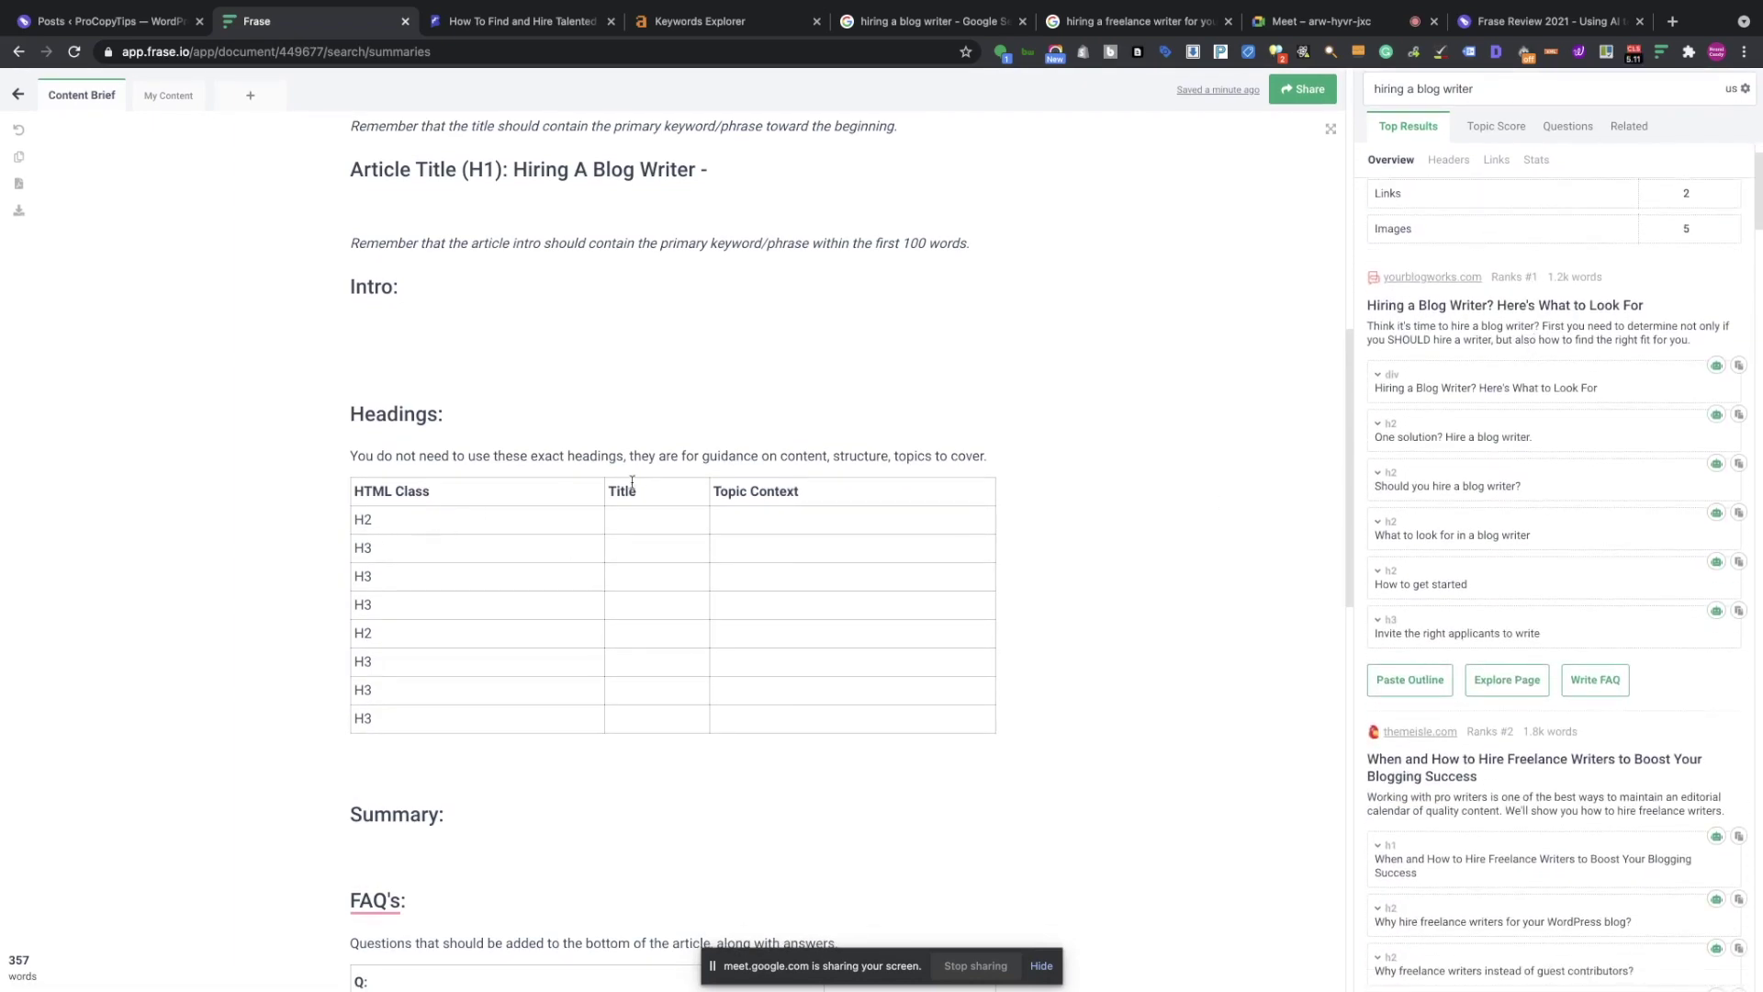
Compare the yourblogworks.com and themeisle.com outlines and insert "What to look for in a blog writer" as the first H2 row's title.
{"action": "left_click", "coordinate": [632, 521]}
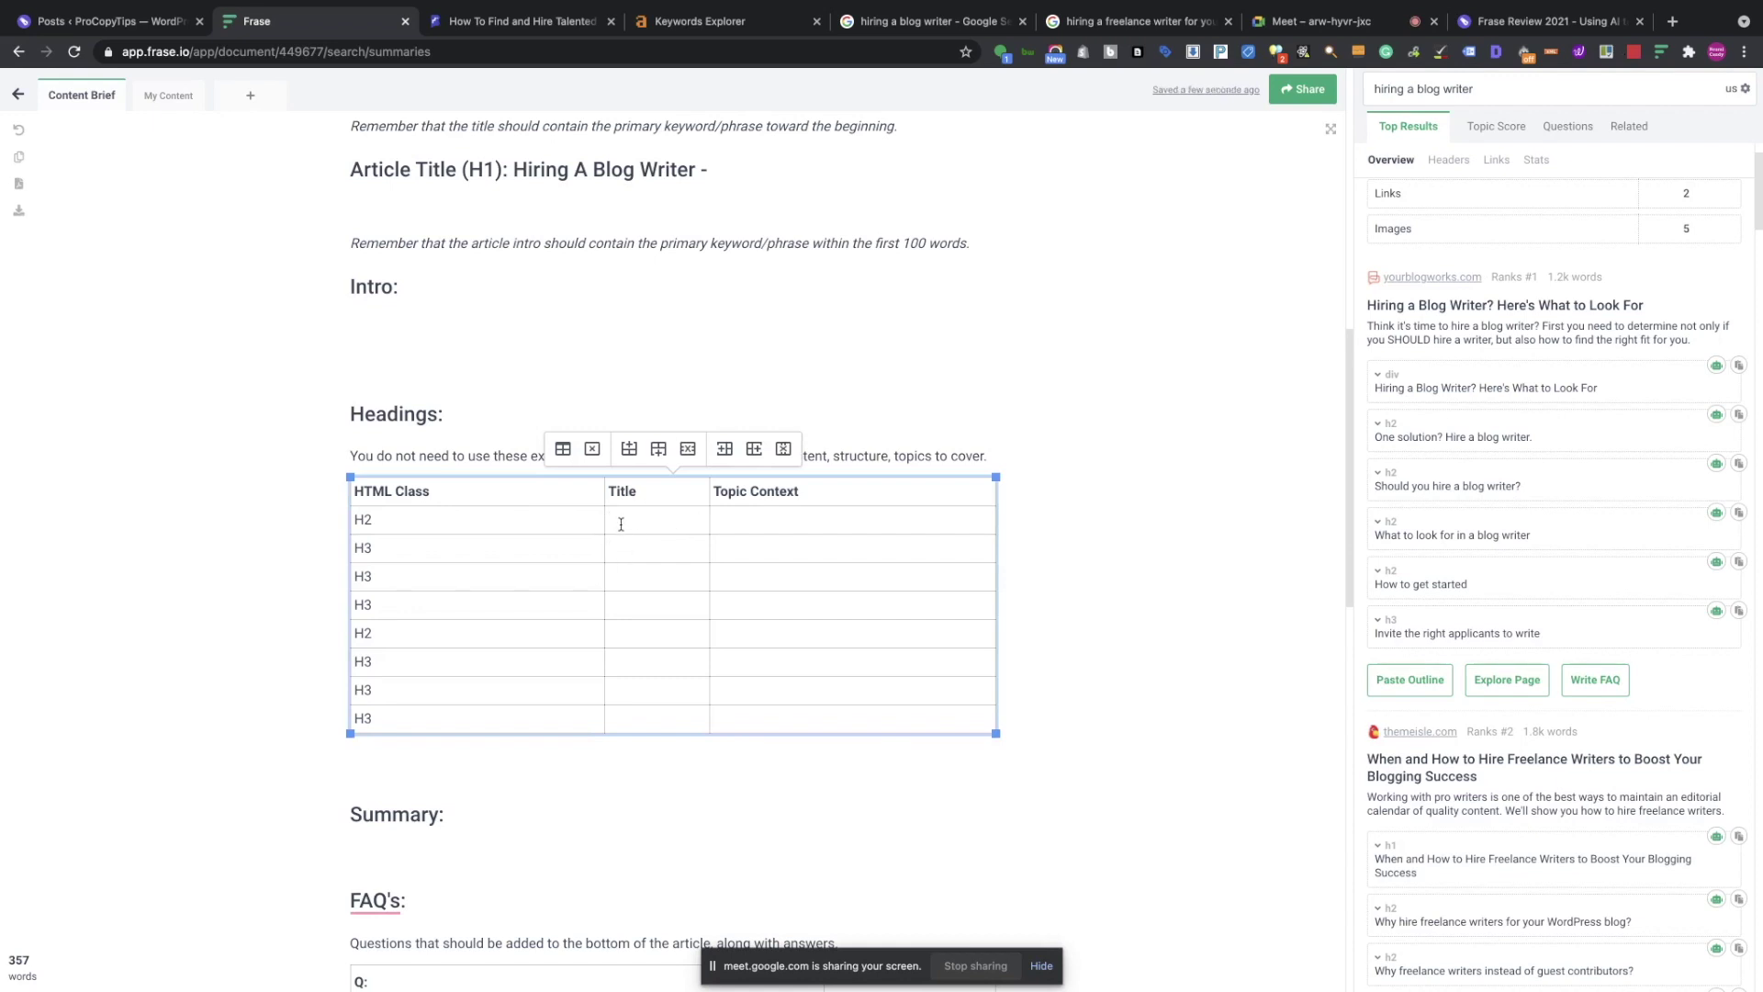
{"action": "left_click", "coordinate": [631, 549]}
{"action": "scroll", "coordinate": [1582, 443], "scroll_direction": "down", "scroll_amount": 1}
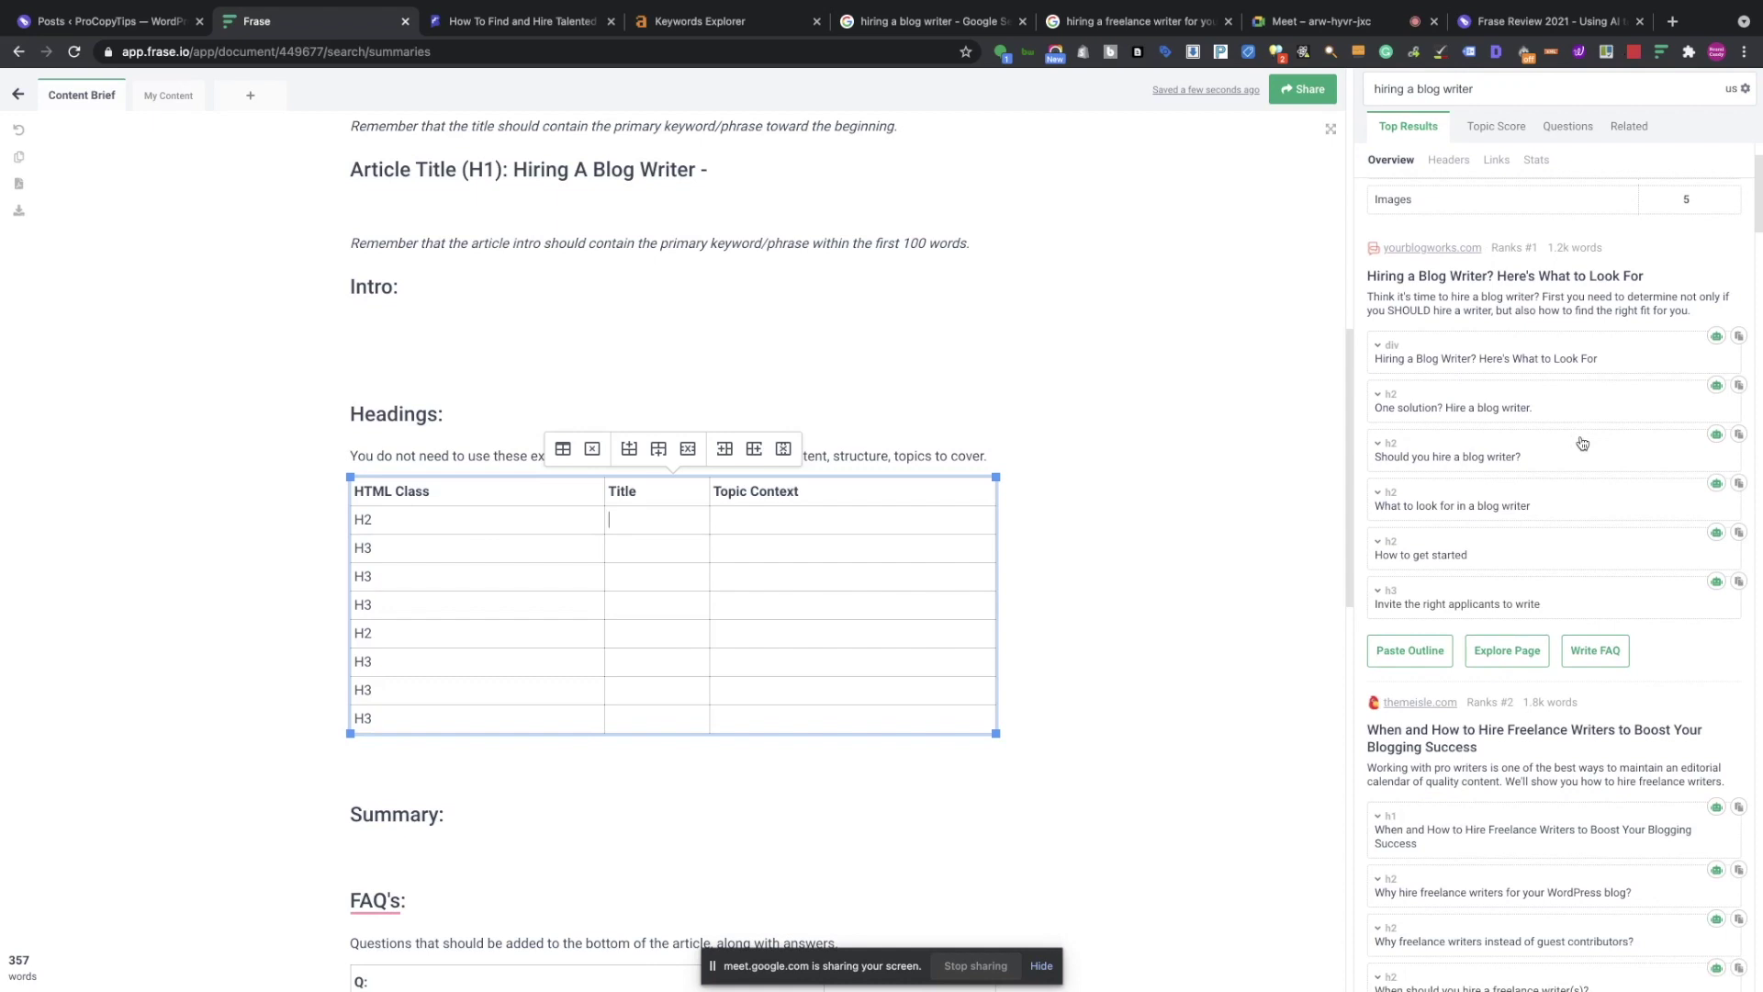
{"action": "scroll", "coordinate": [1582, 444], "scroll_direction": "up", "scroll_amount": 3}
{"action": "scroll", "coordinate": [1582, 444], "scroll_direction": "down", "scroll_amount": 4}
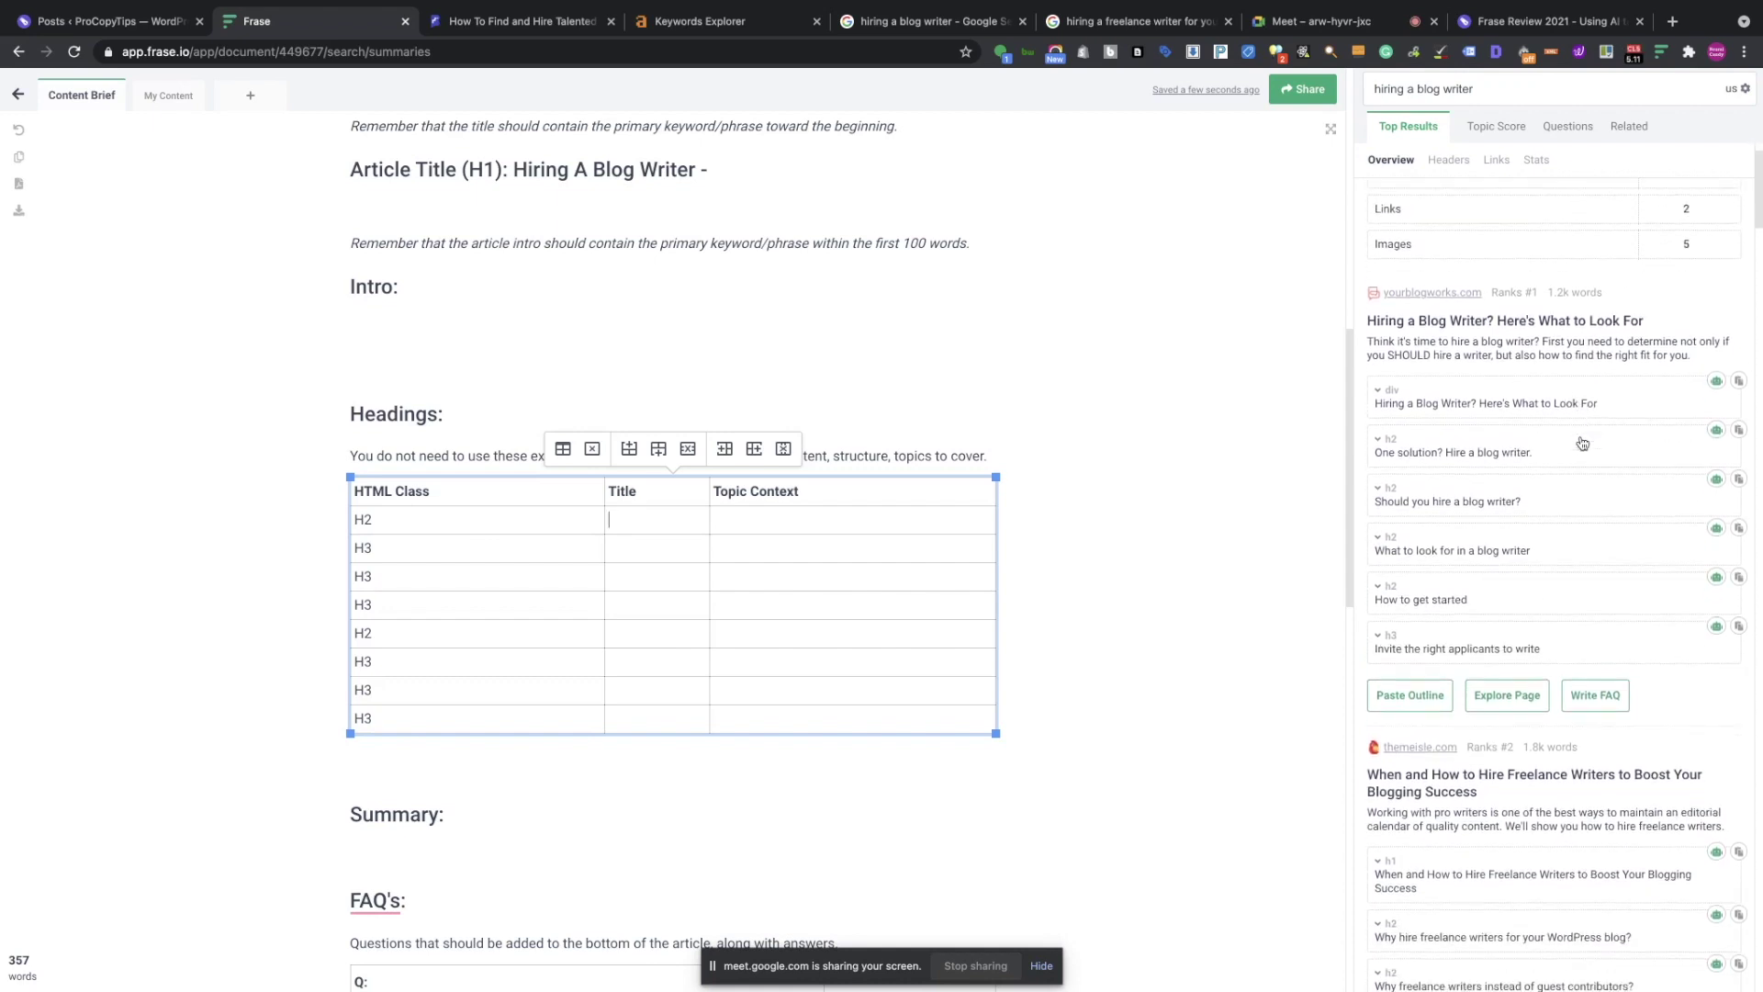
{"action": "scroll", "coordinate": [1583, 444], "scroll_direction": "down", "scroll_amount": 5}
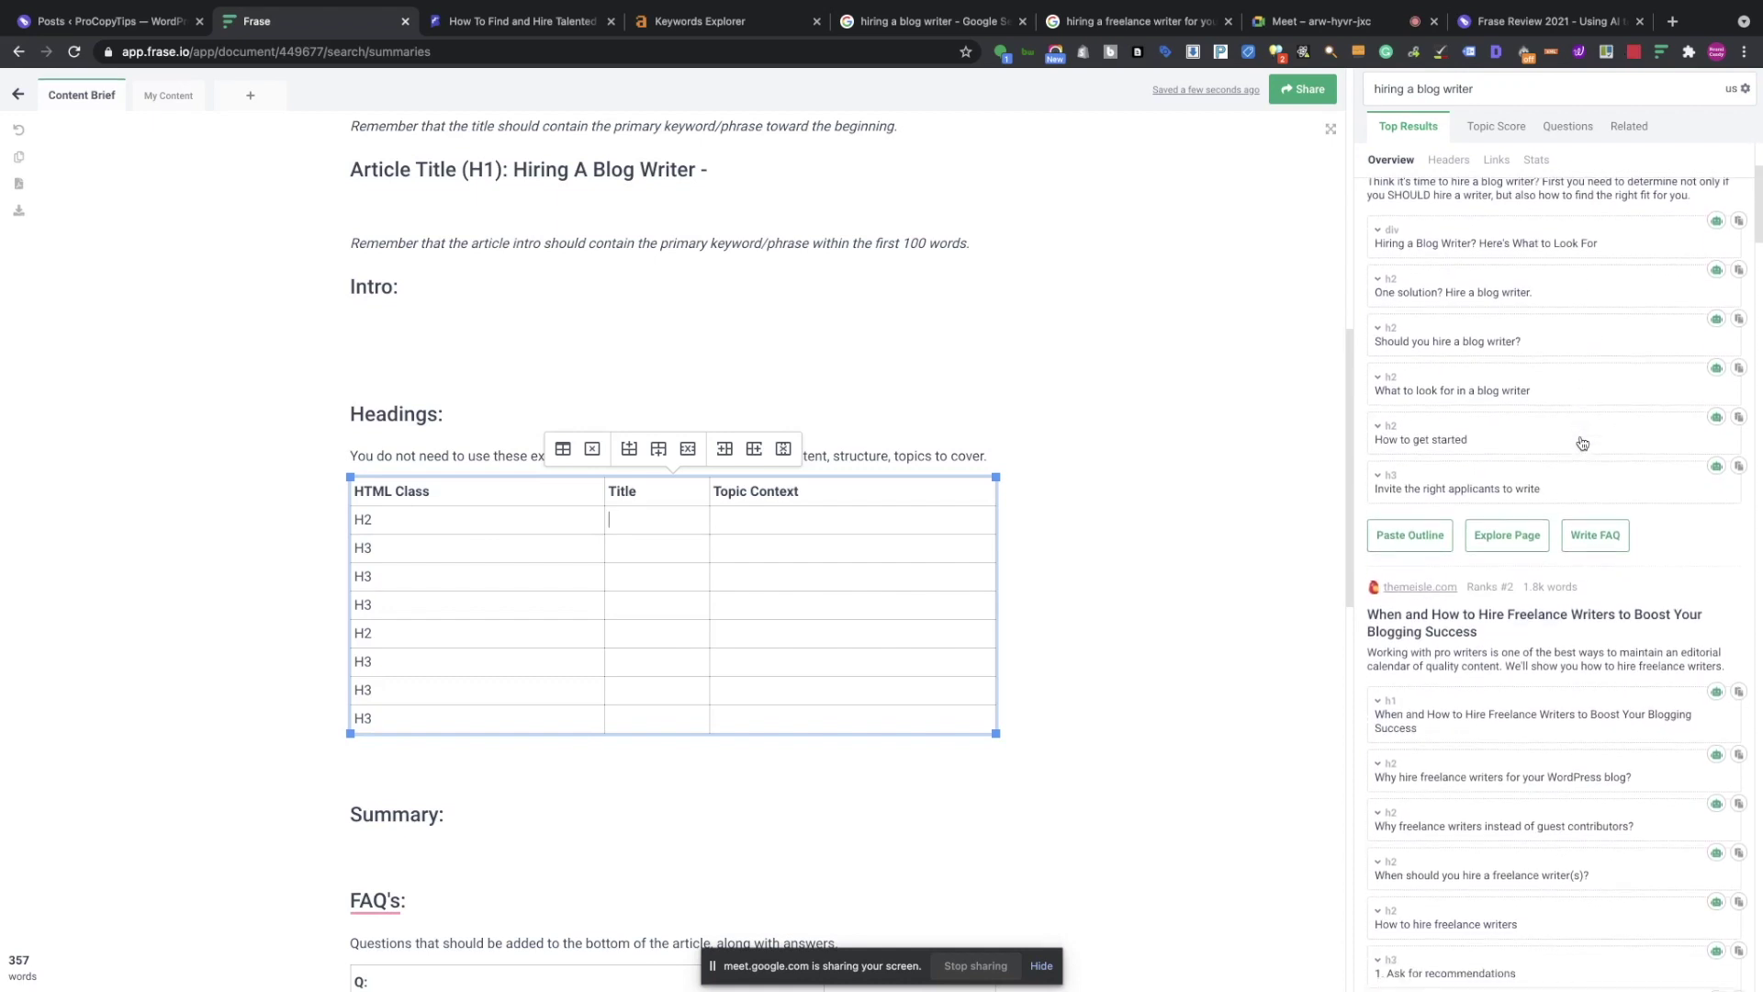
{"action": "scroll", "coordinate": [1582, 443], "scroll_direction": "down", "scroll_amount": 3}
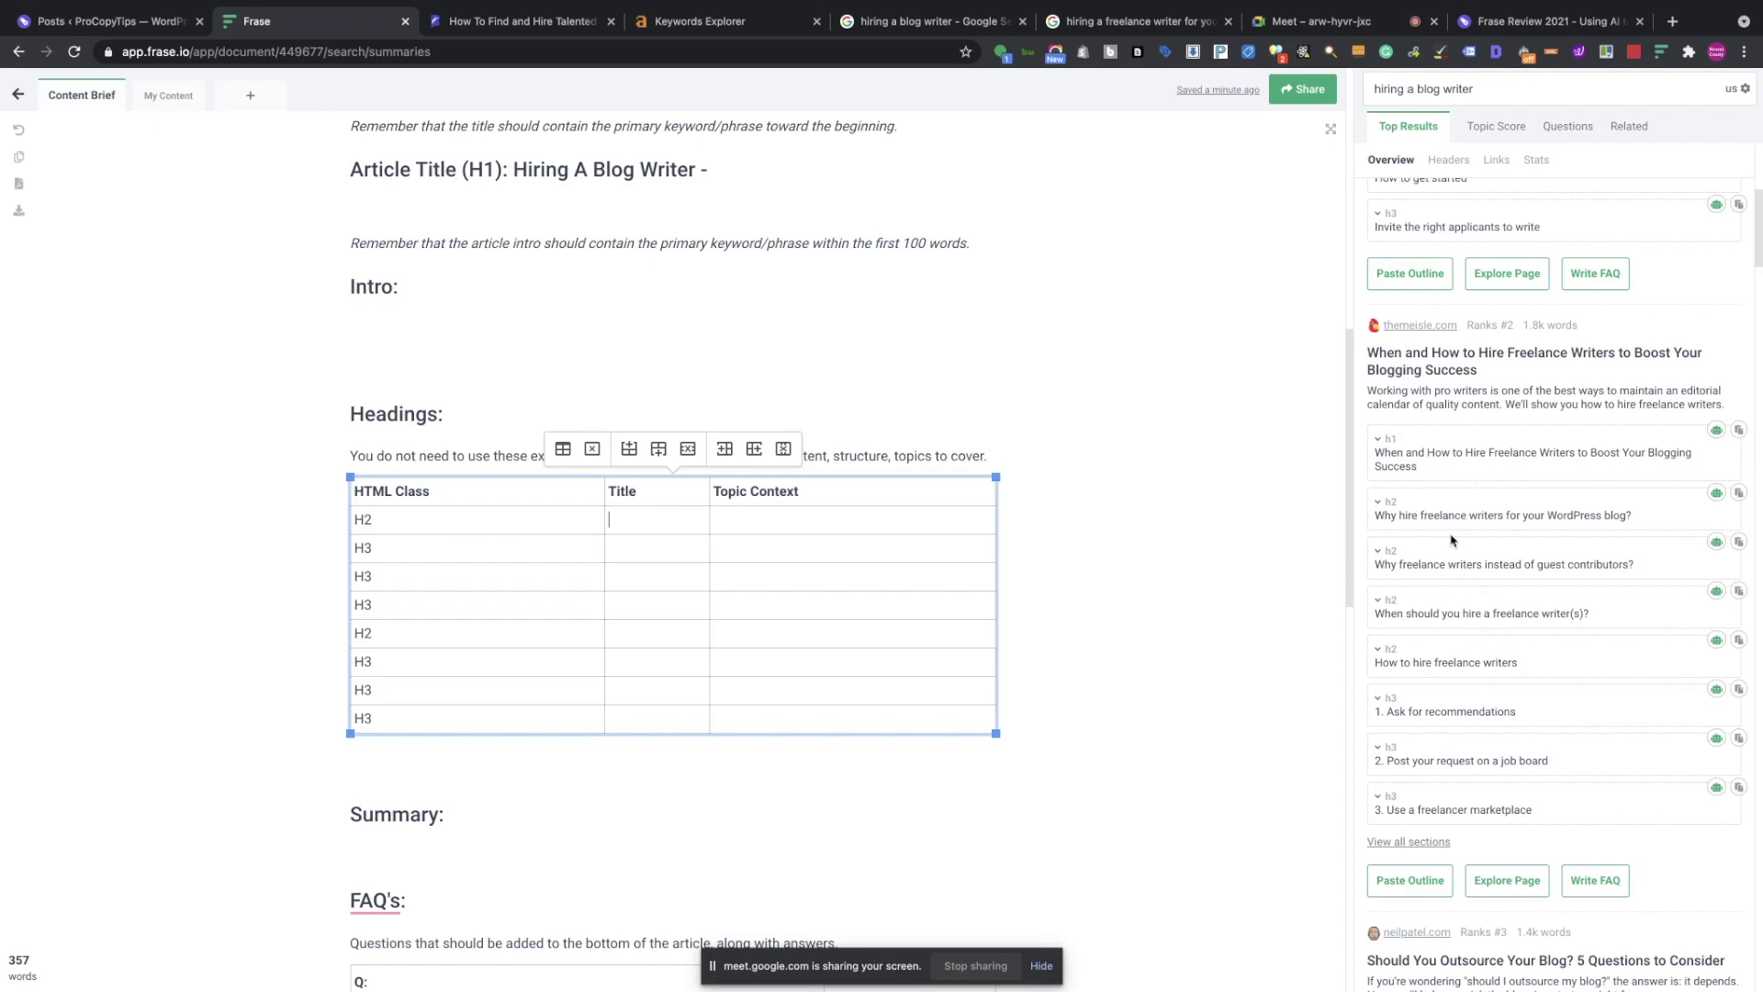
{"action": "scroll", "coordinate": [1451, 540], "scroll_direction": "down", "scroll_amount": 2}
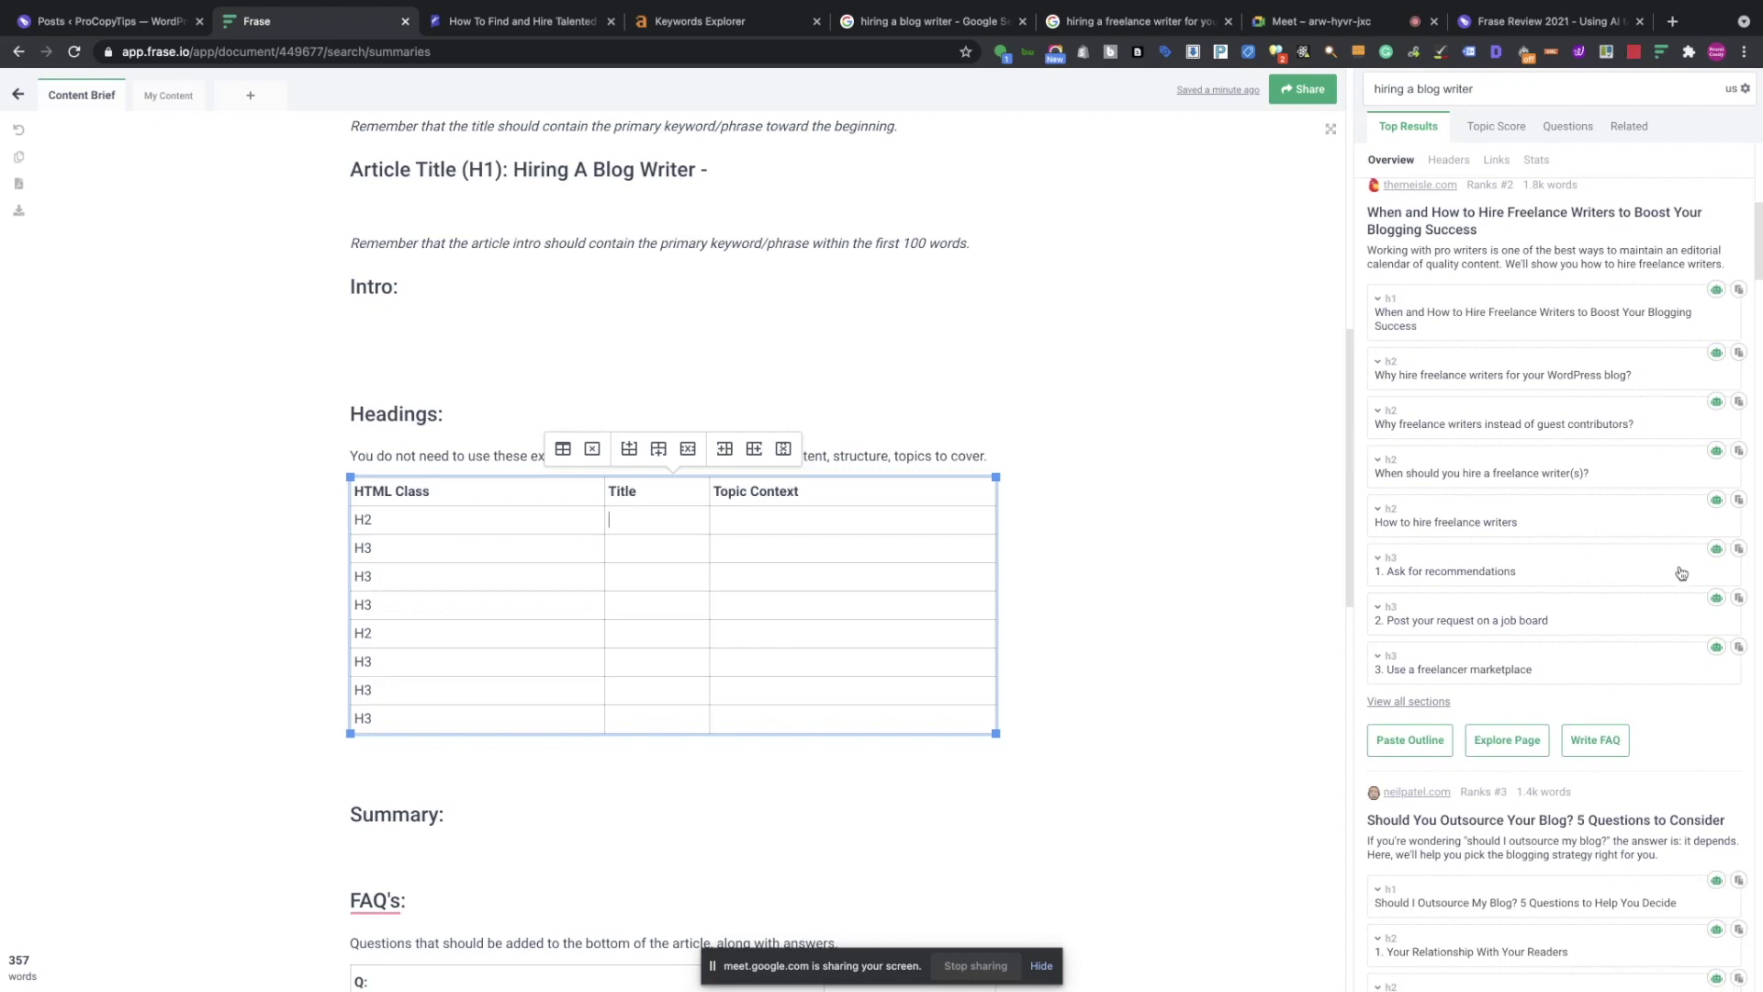
{"action": "scroll", "coordinate": [1614, 553], "scroll_direction": "down", "scroll_amount": 2}
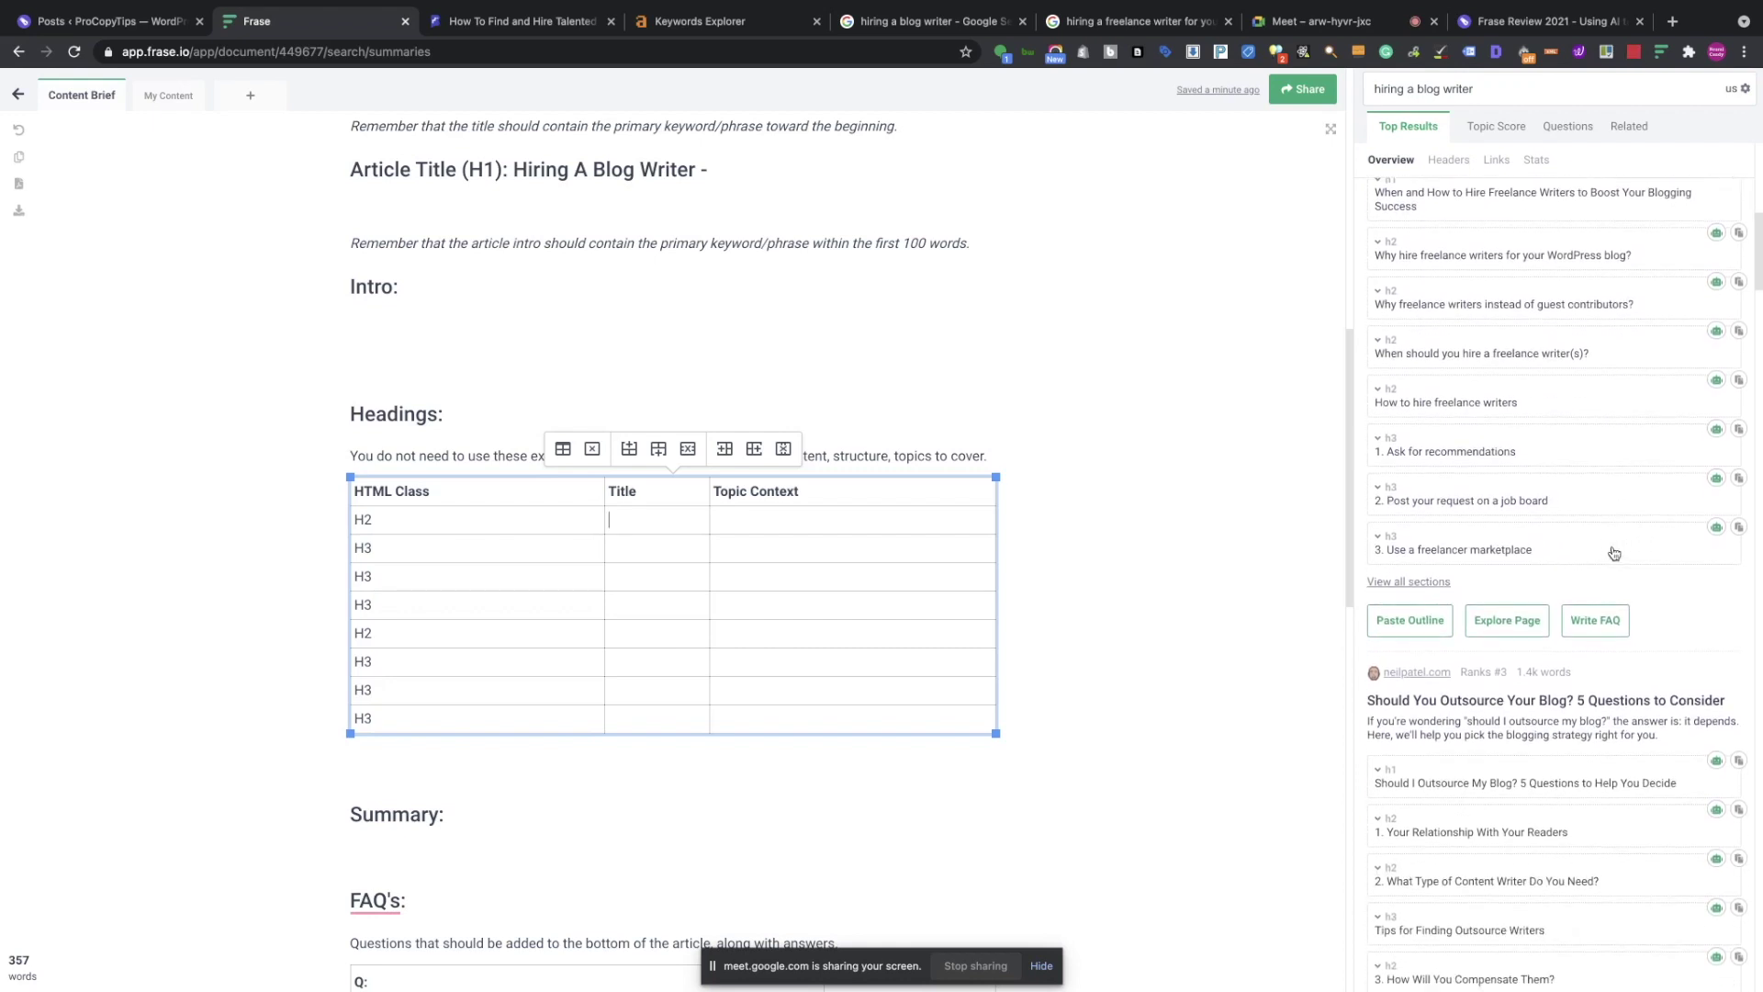
{"action": "scroll", "coordinate": [1614, 553], "scroll_direction": "up", "scroll_amount": 6}
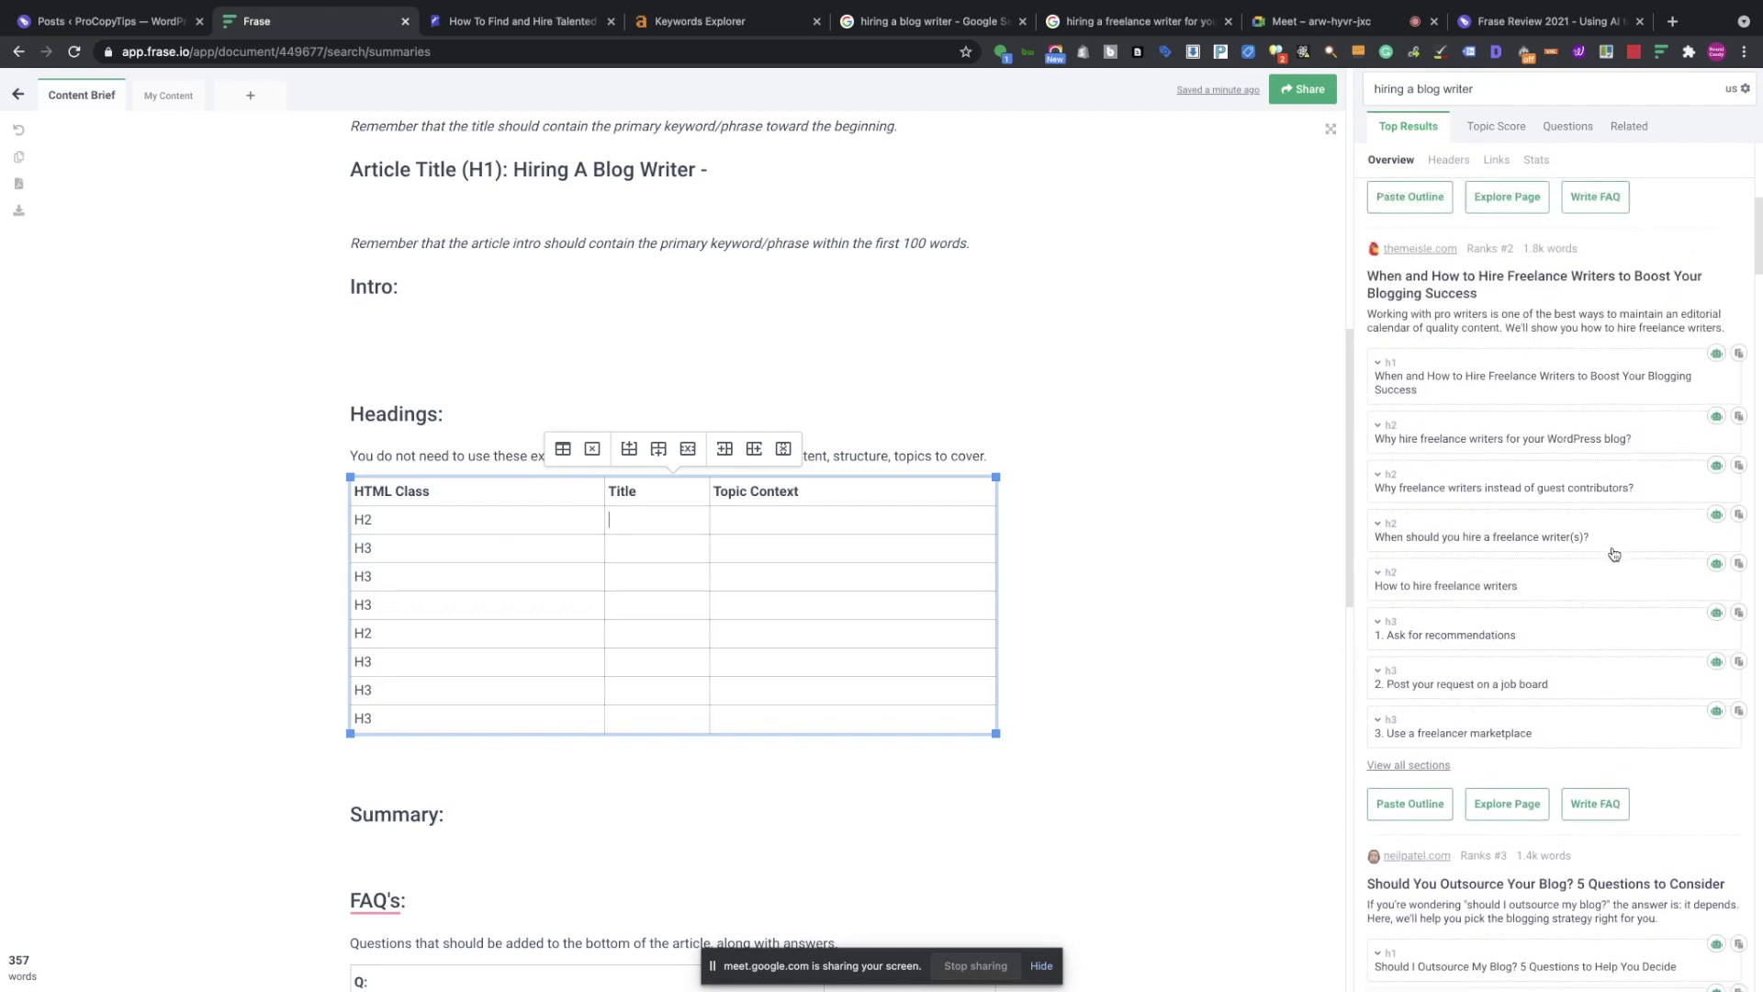
{"action": "scroll", "coordinate": [1615, 553], "scroll_direction": "up", "scroll_amount": 3}
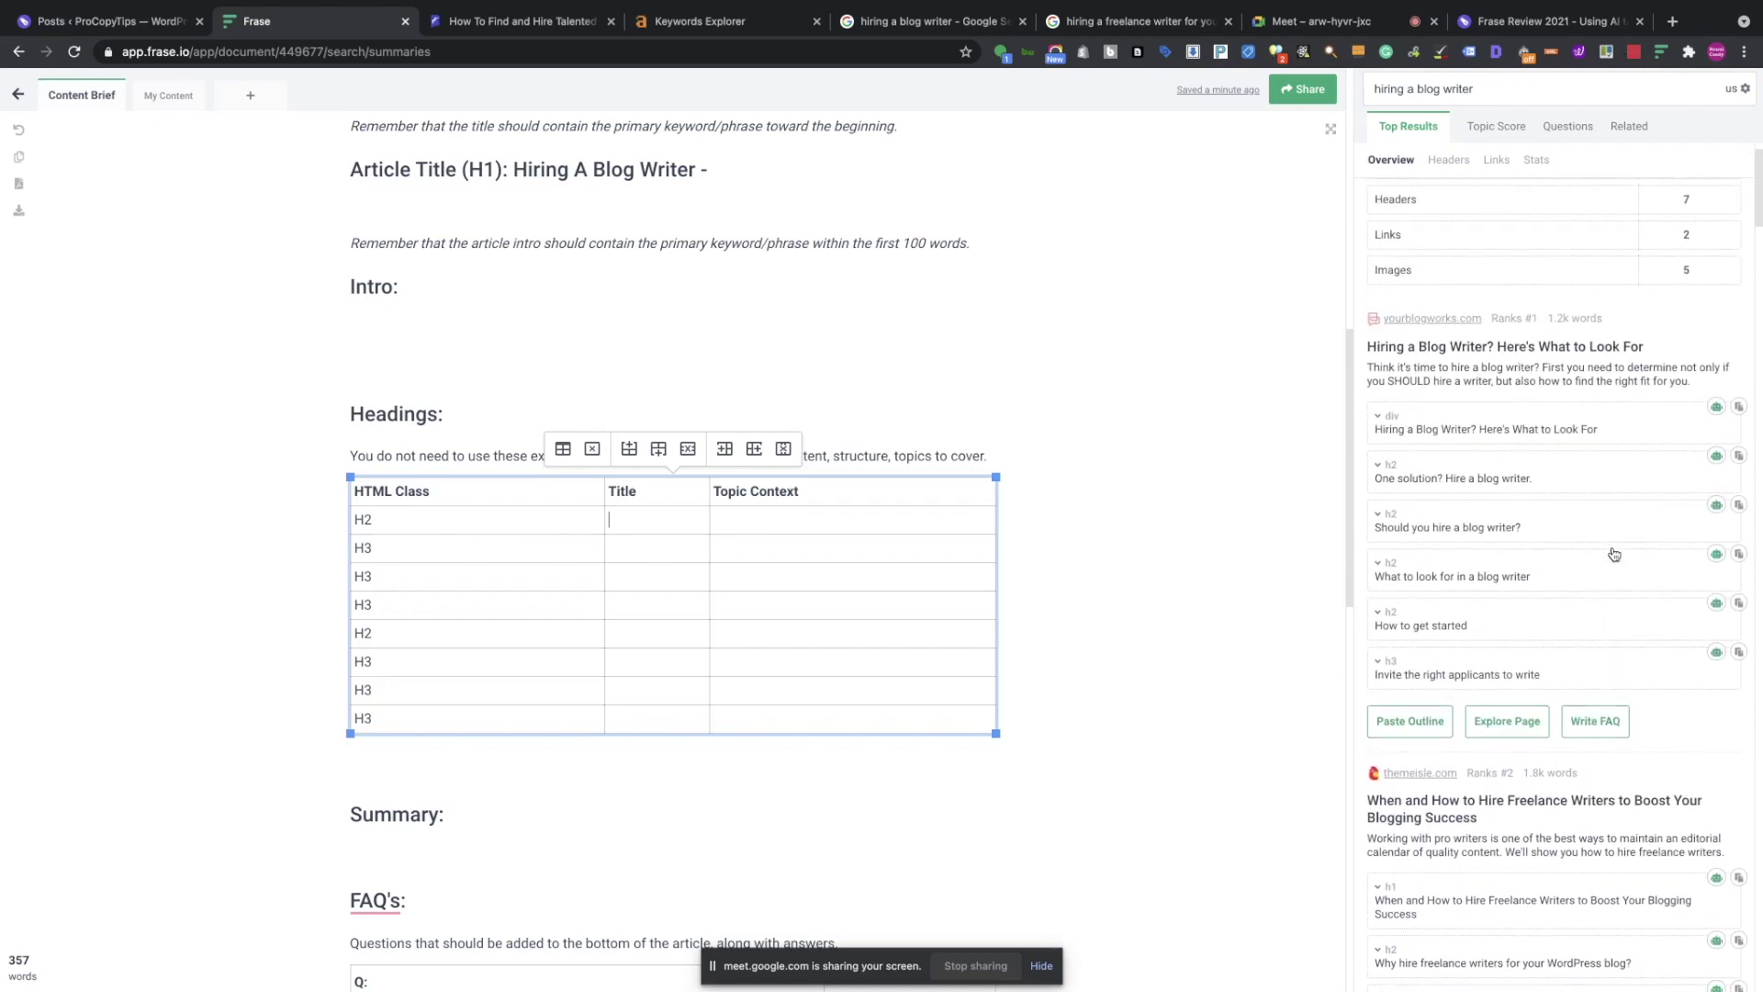
{"action": "scroll", "coordinate": [1614, 553], "scroll_direction": "down", "scroll_amount": 1}
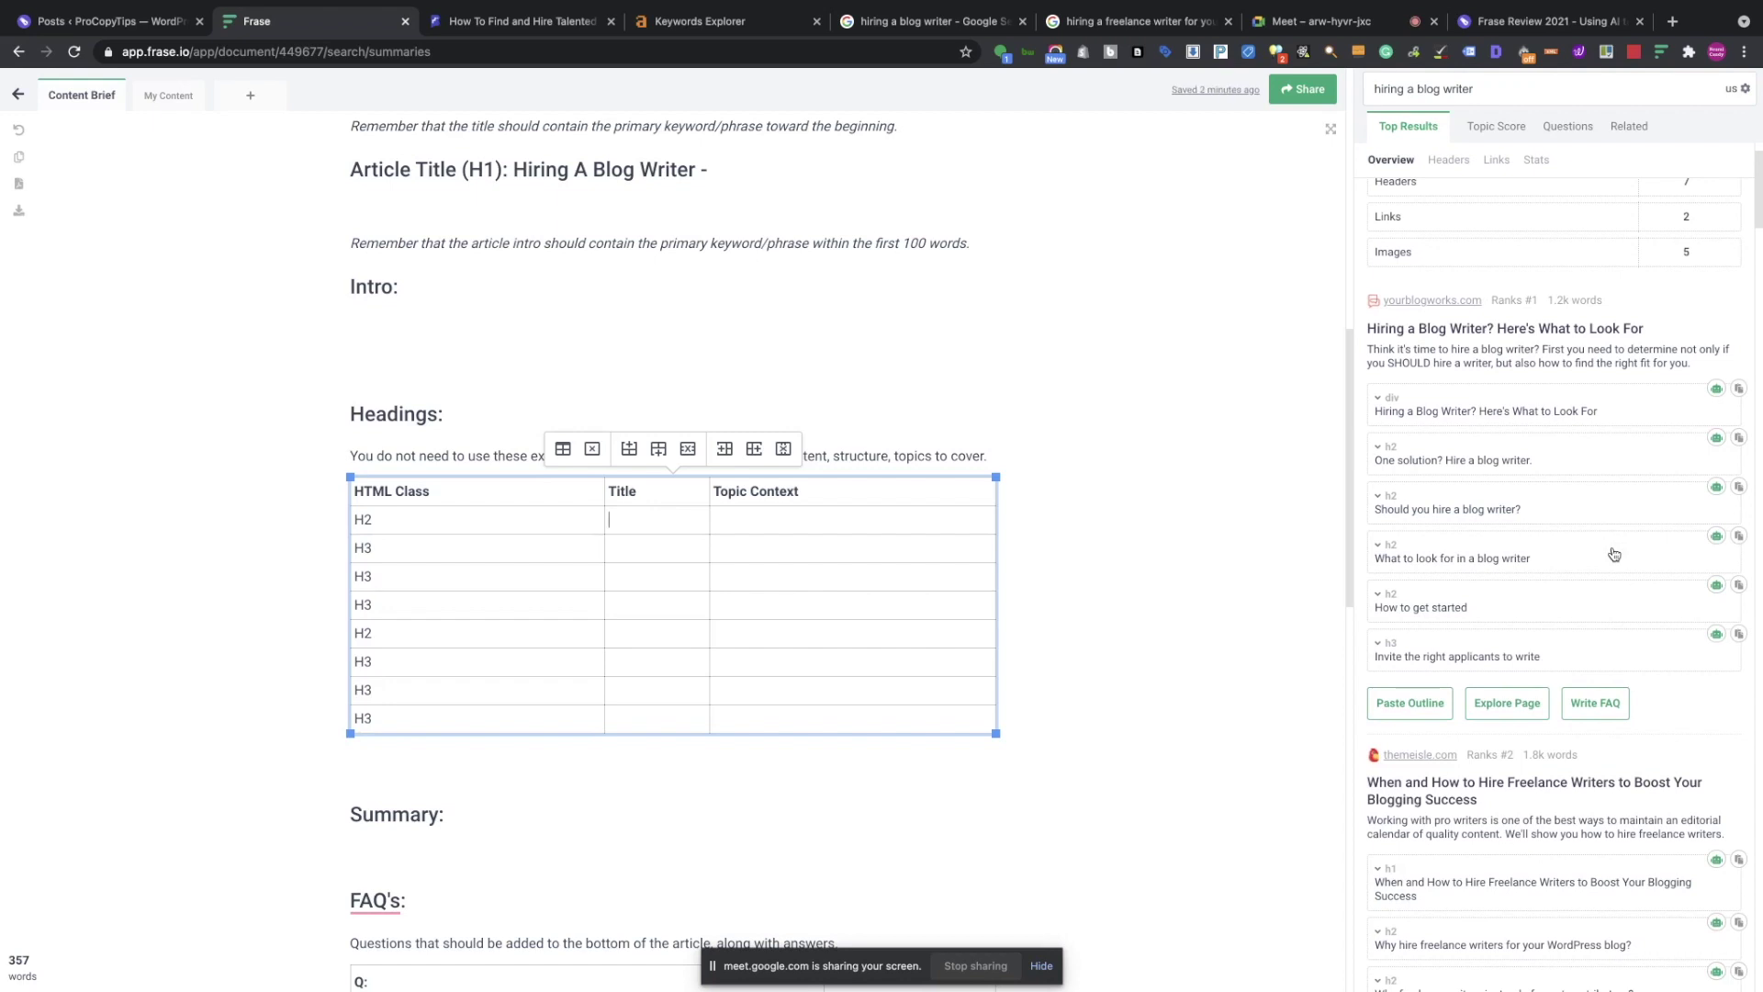
{"action": "scroll", "coordinate": [1614, 554], "scroll_direction": "down", "scroll_amount": 3}
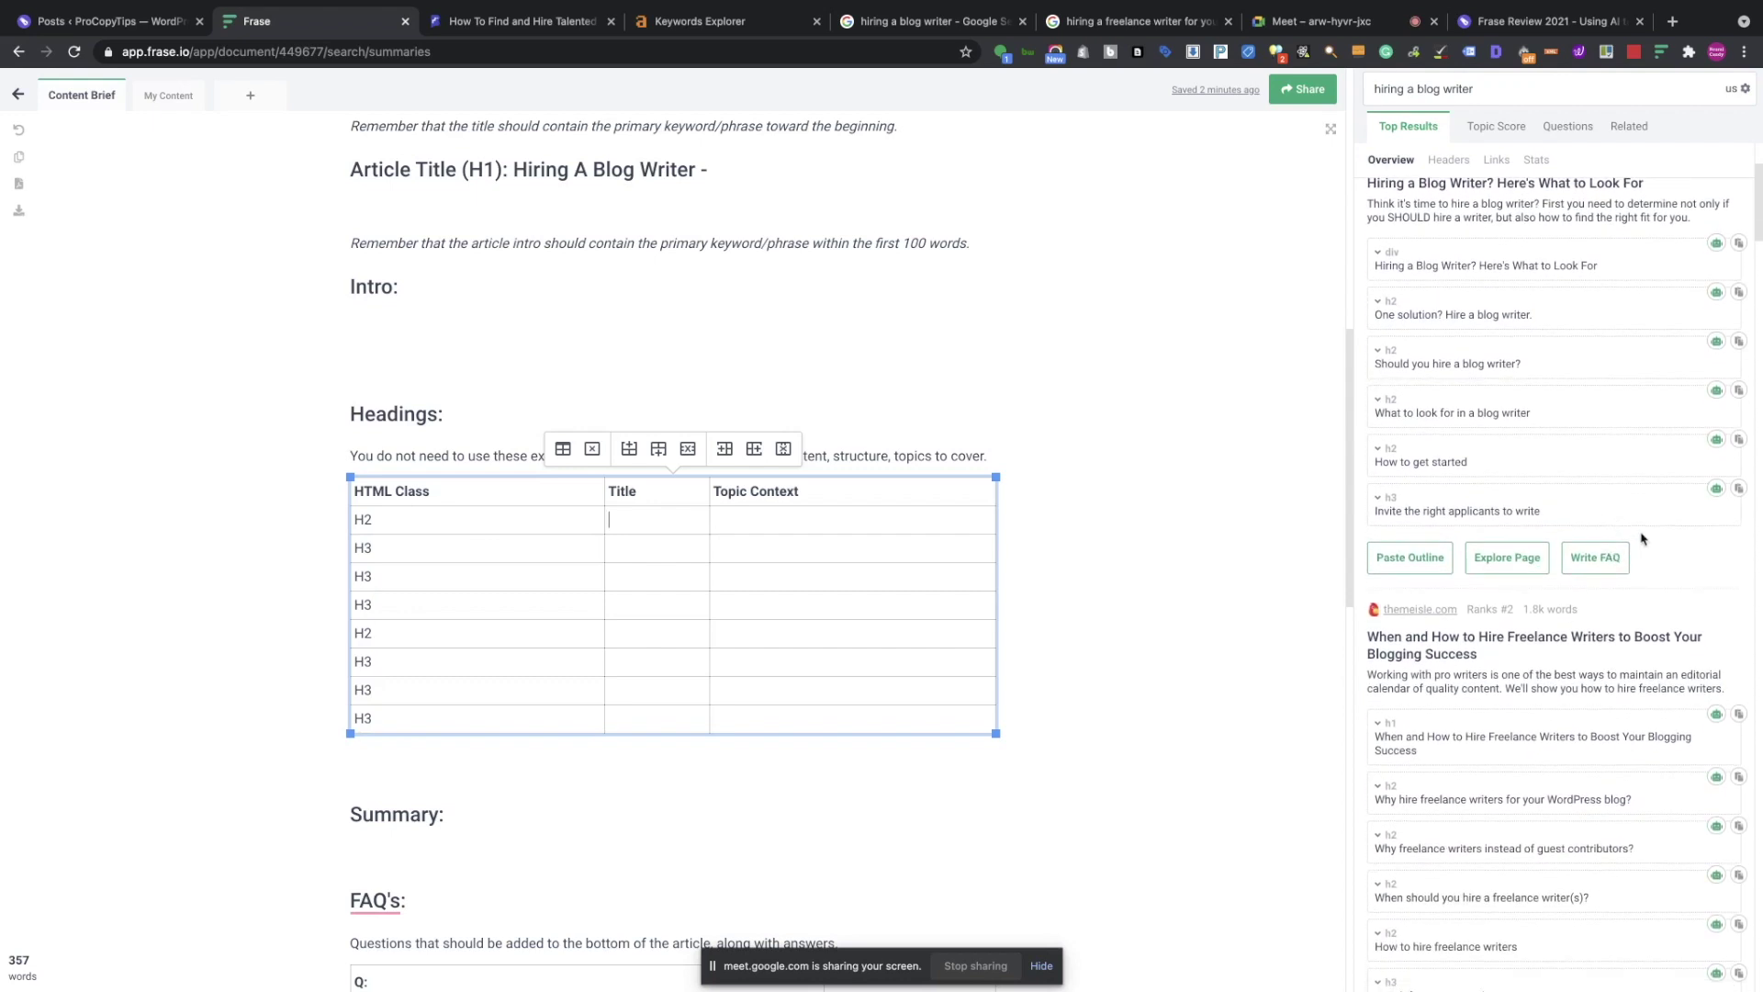
{"action": "left_click", "coordinate": [1739, 391]}
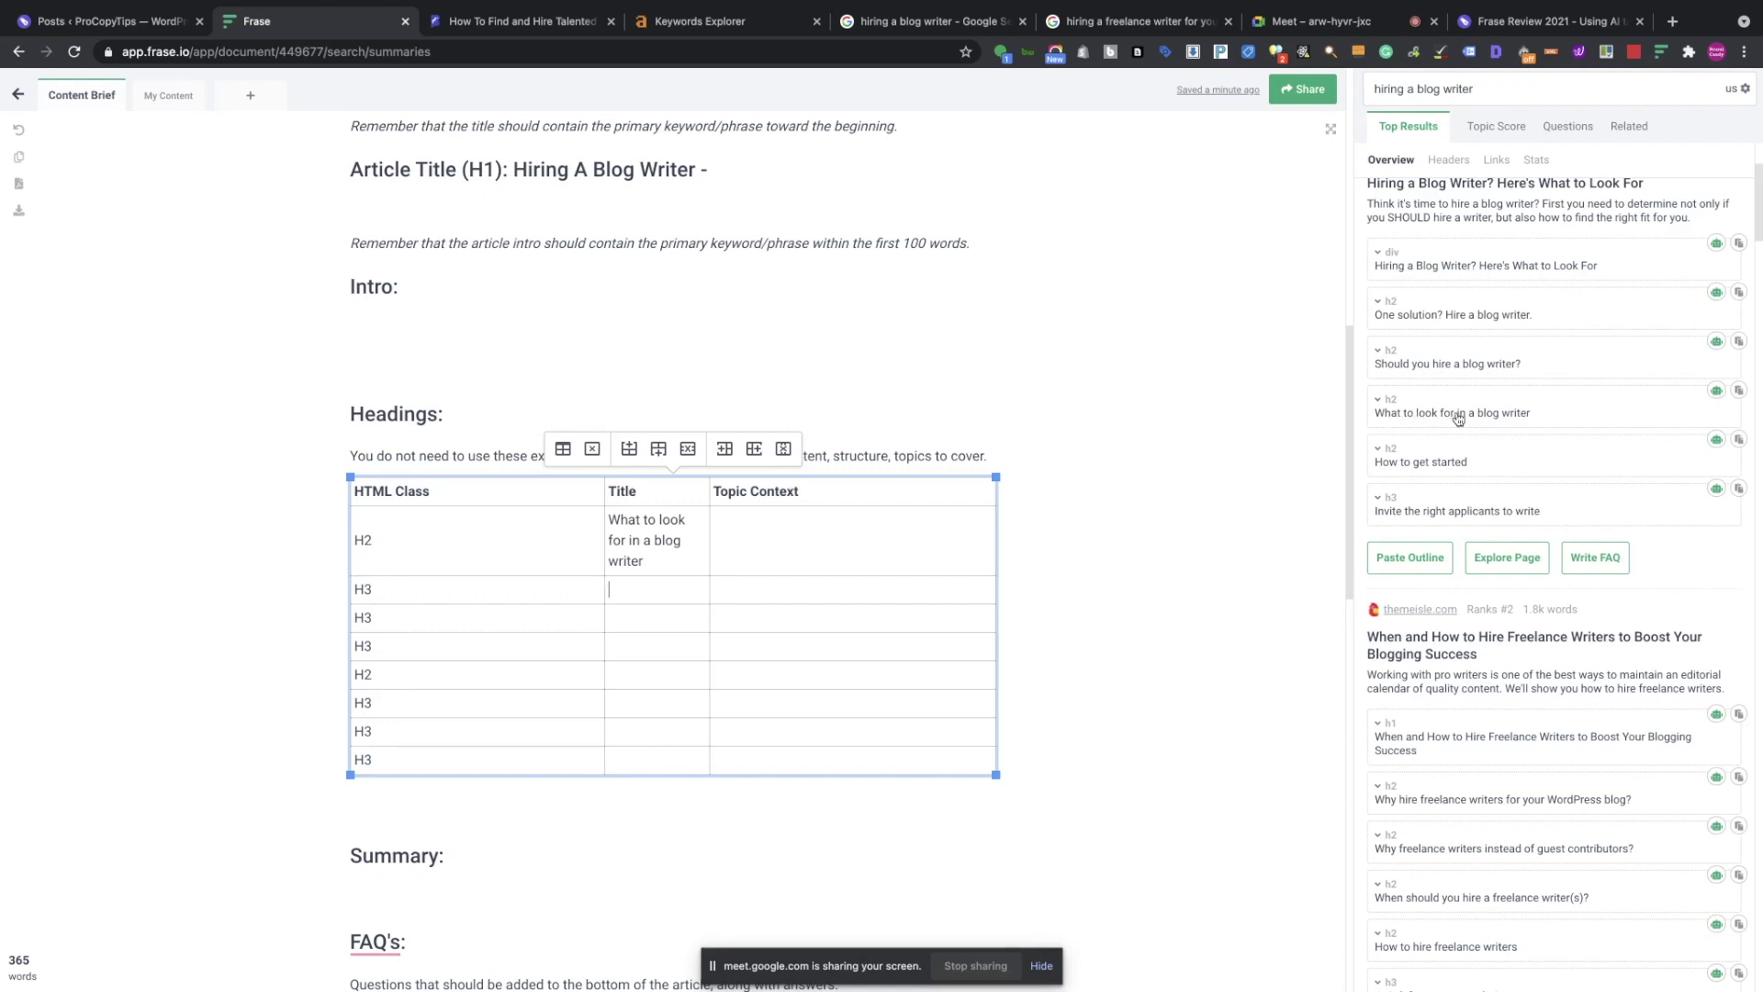
Generate AI subtopics for "What to look for in a blog writer" into the first H3 row's title cell and review them.
{"action": "left_click", "coordinate": [1718, 395]}
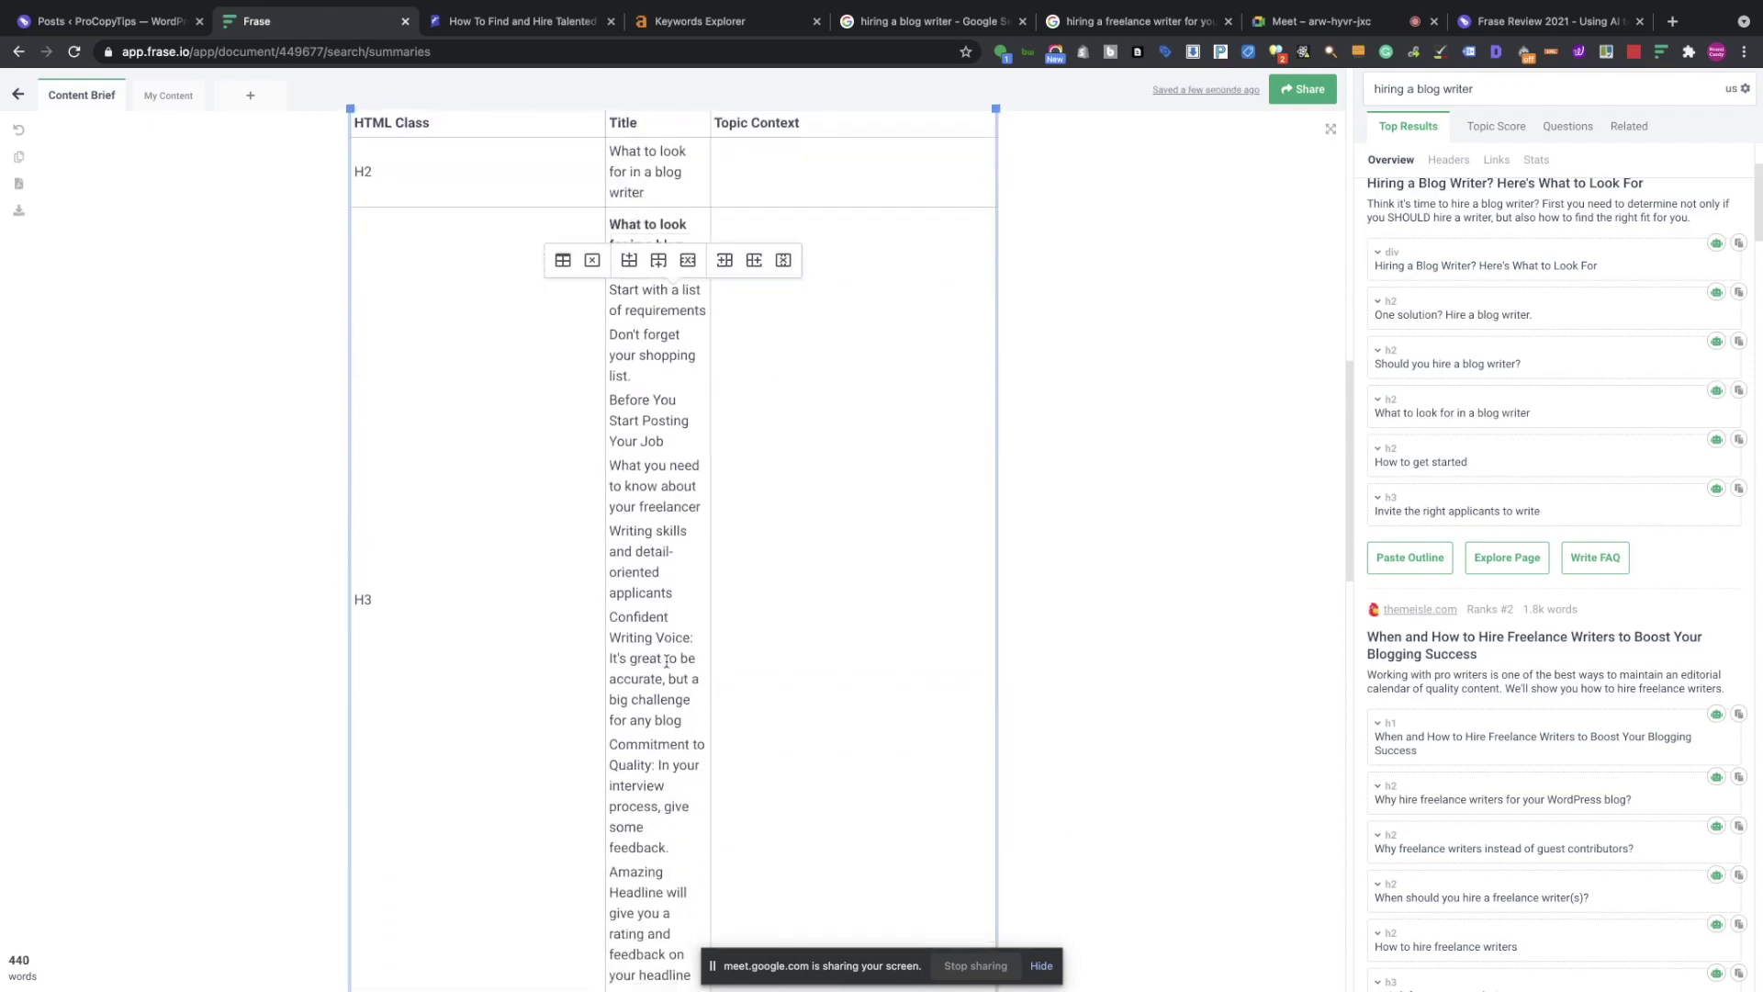
{"action": "scroll", "coordinate": [667, 661], "scroll_direction": "down", "scroll_amount": 2}
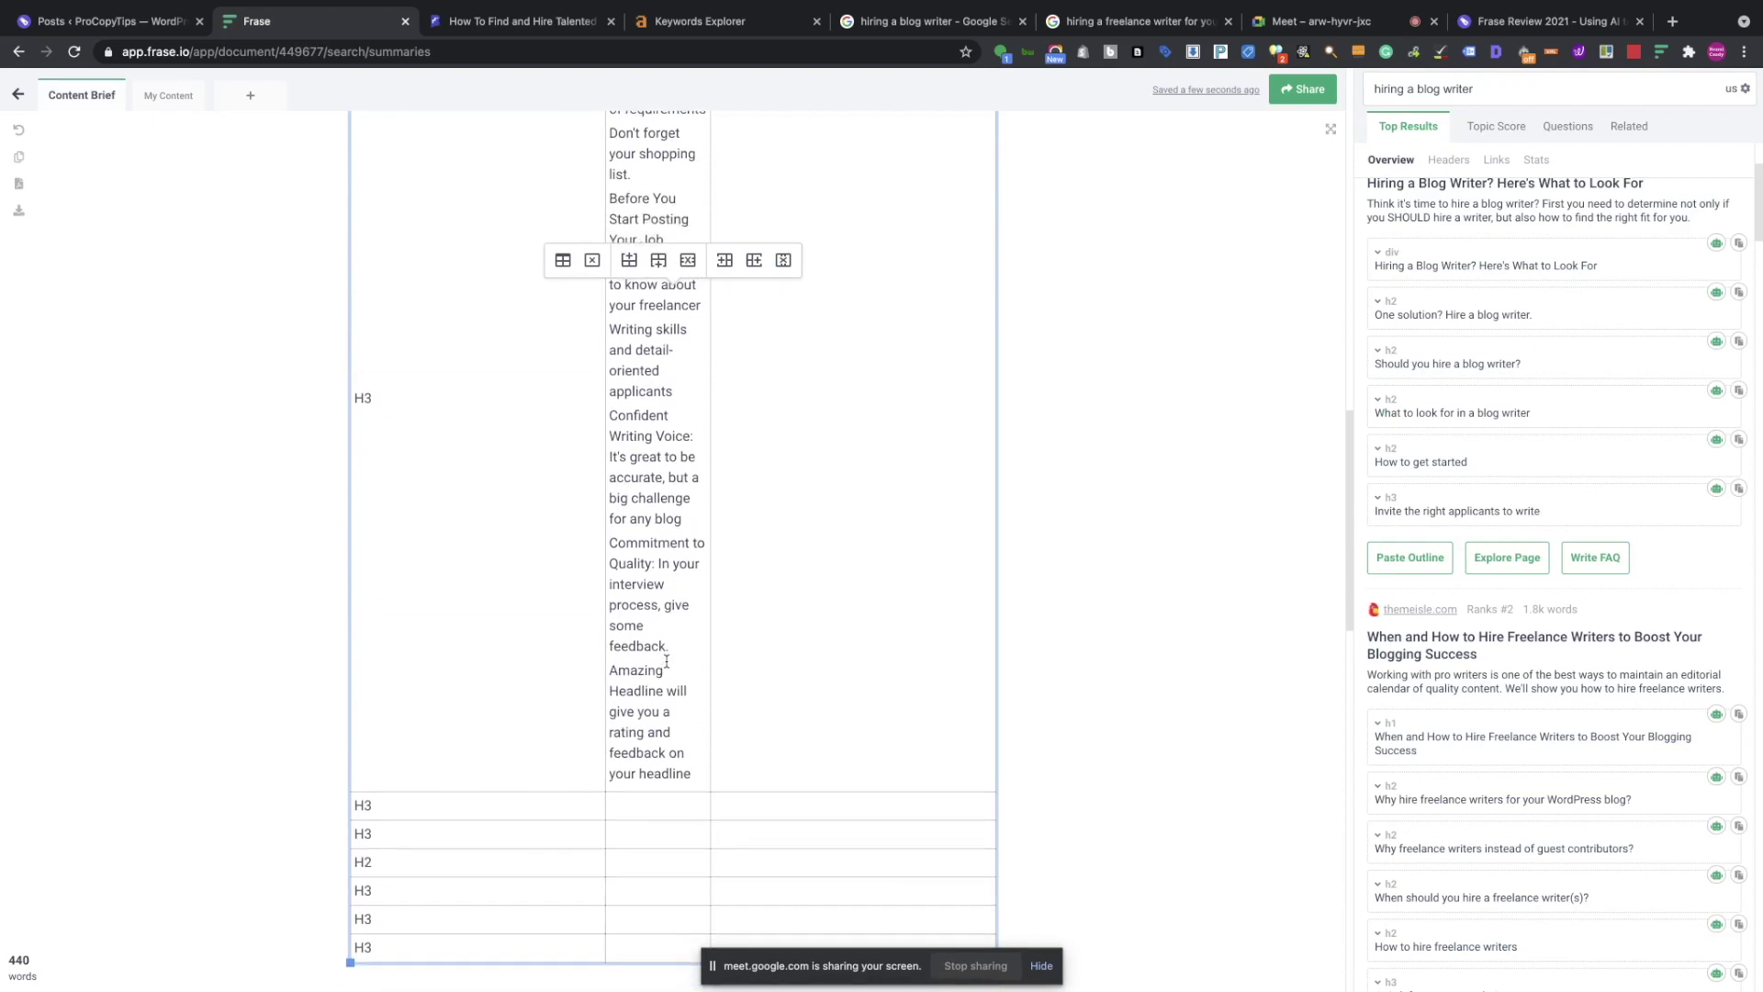
{"action": "scroll", "coordinate": [667, 662], "scroll_direction": "up", "scroll_amount": 10}
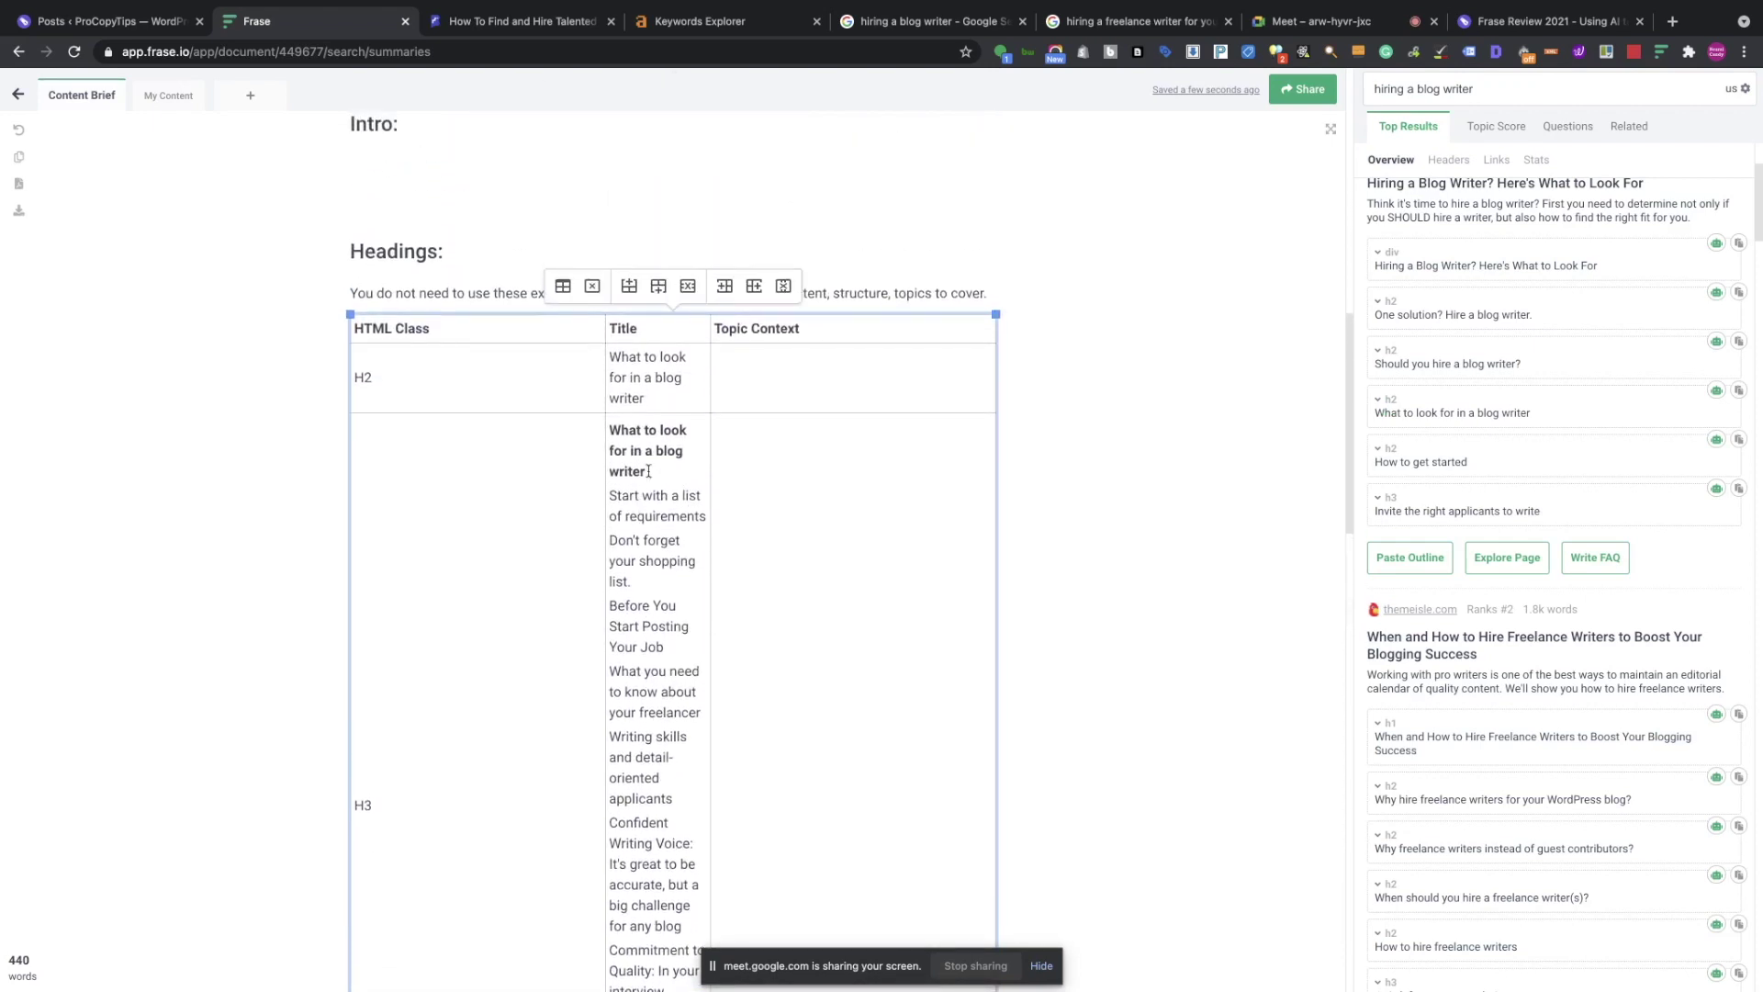
{"action": "scroll", "coordinate": [647, 629], "scroll_direction": "down", "scroll_amount": 2}
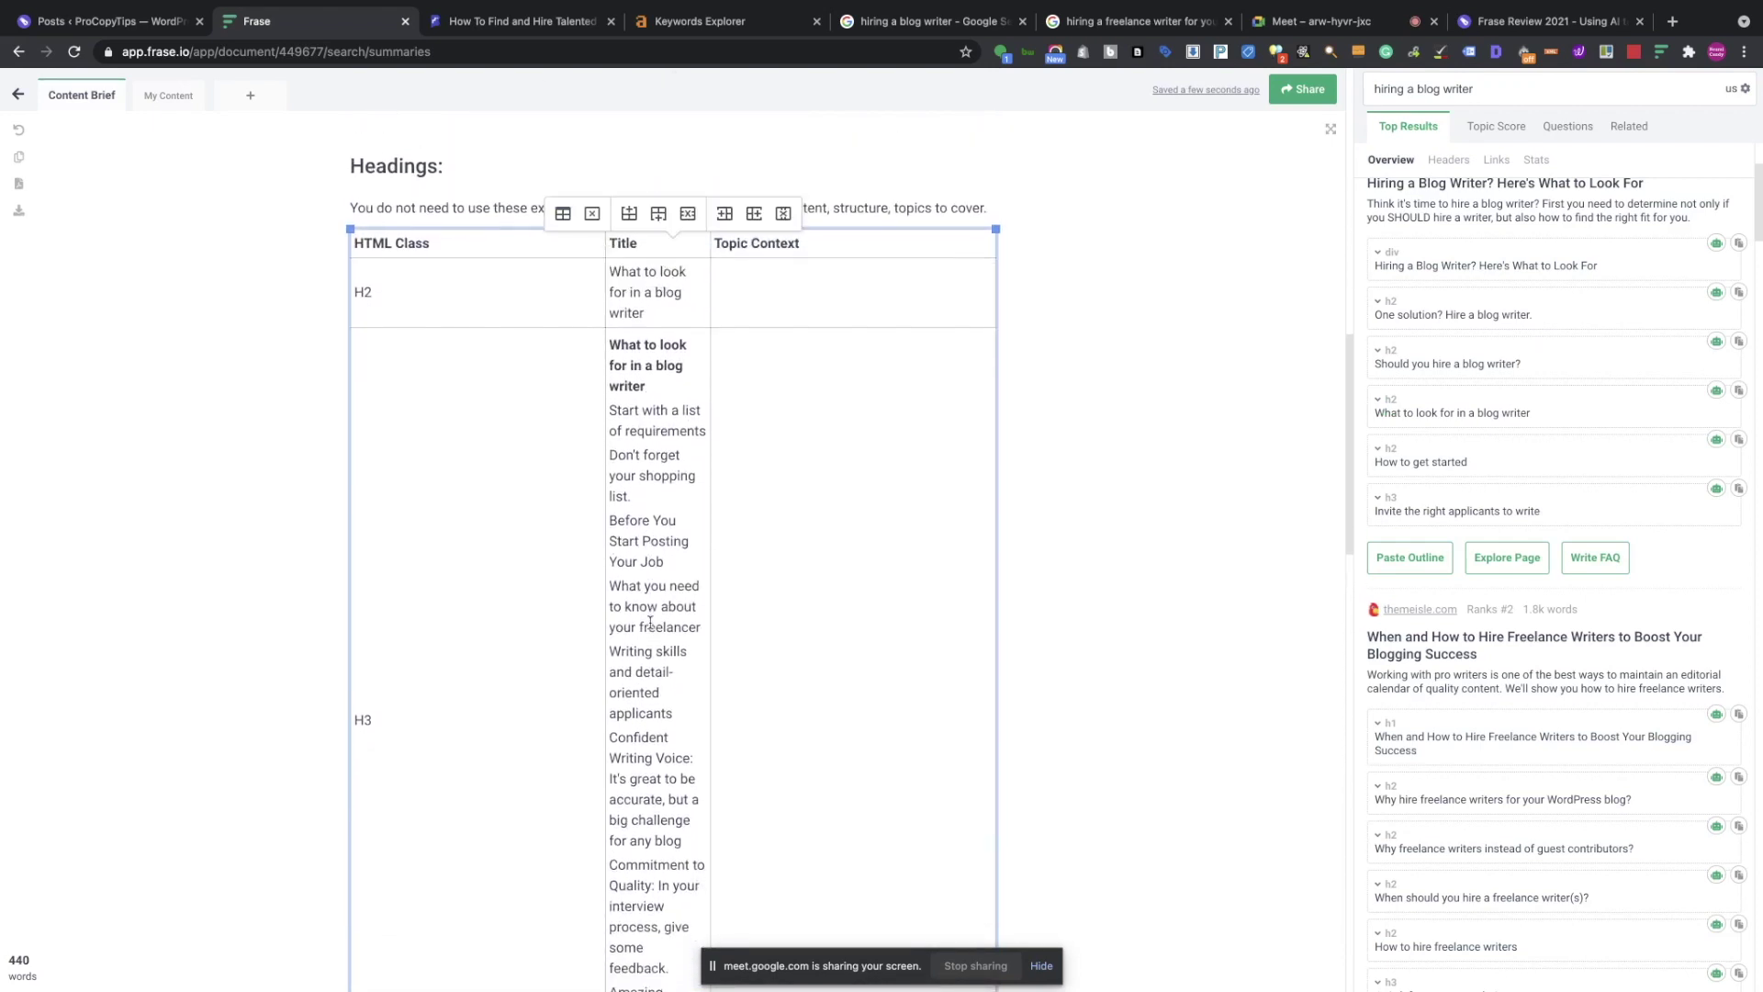
Delete all the AI-generated subtopics from the first H3 row's title cell in the headings table.
{"action": "left_click_drag", "start_coordinate": [610, 345], "coordinate": [675, 972]}
{"action": "scroll", "coordinate": [675, 959], "scroll_direction": "down", "scroll_amount": 5}
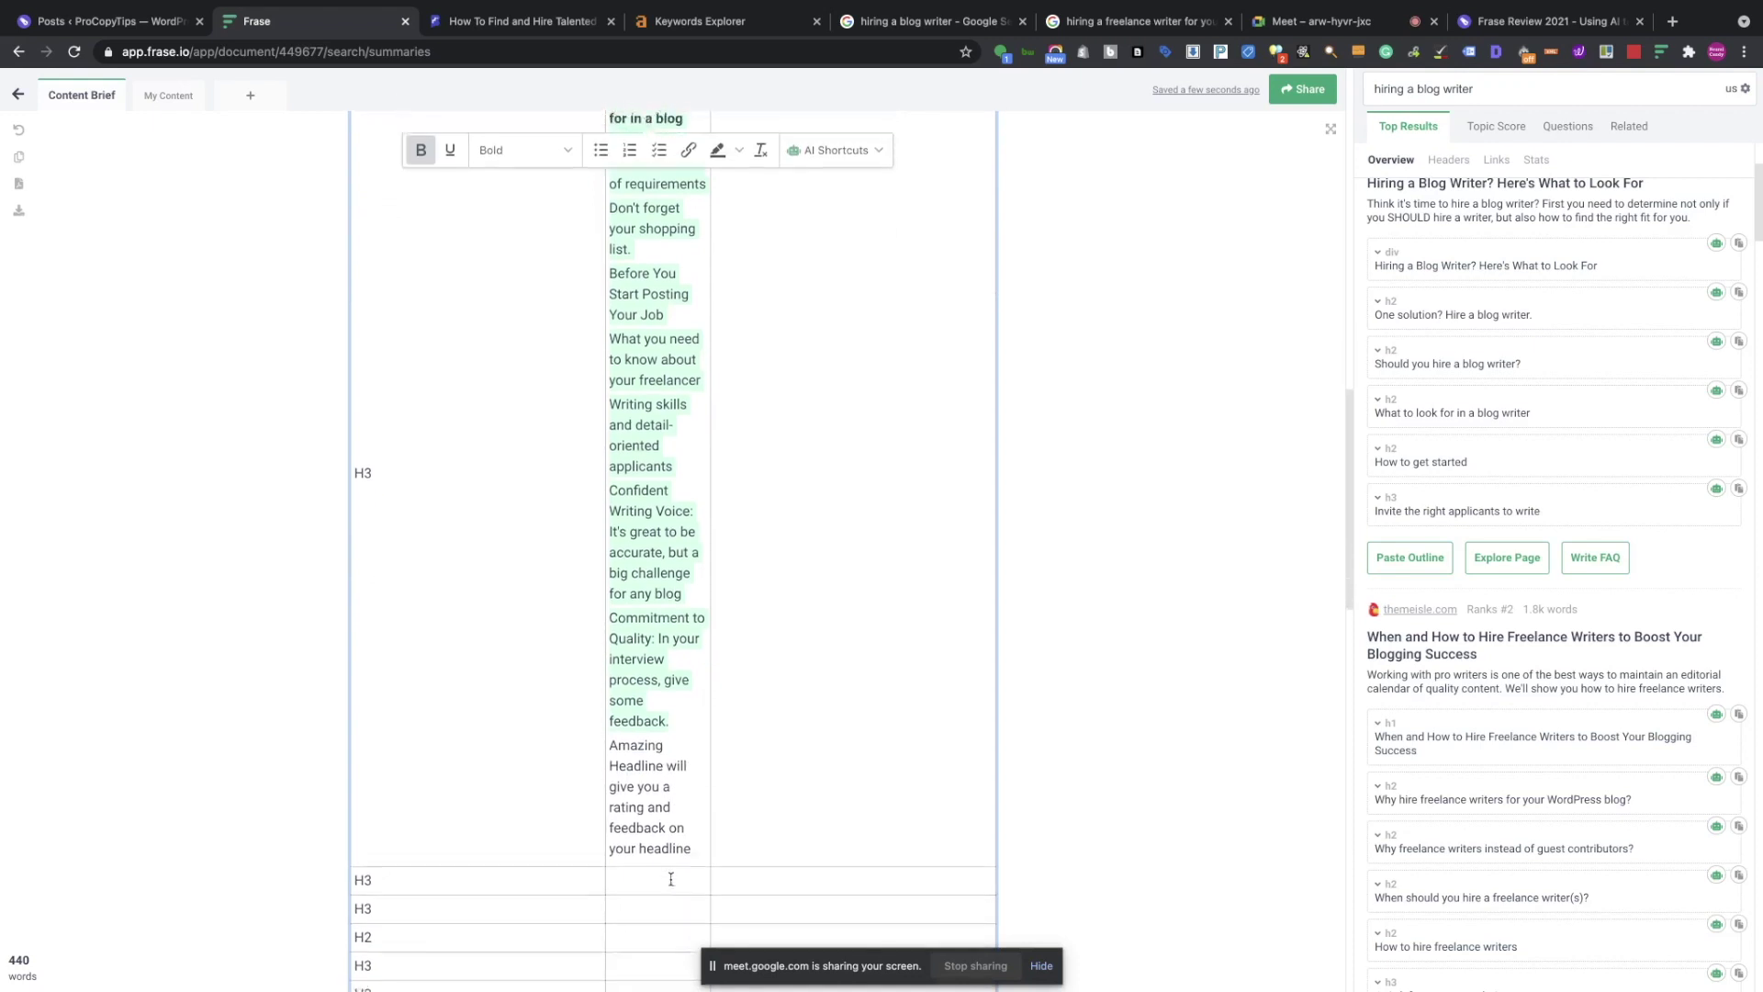
{"action": "left_click", "coordinate": [697, 844], "text": "shift"}
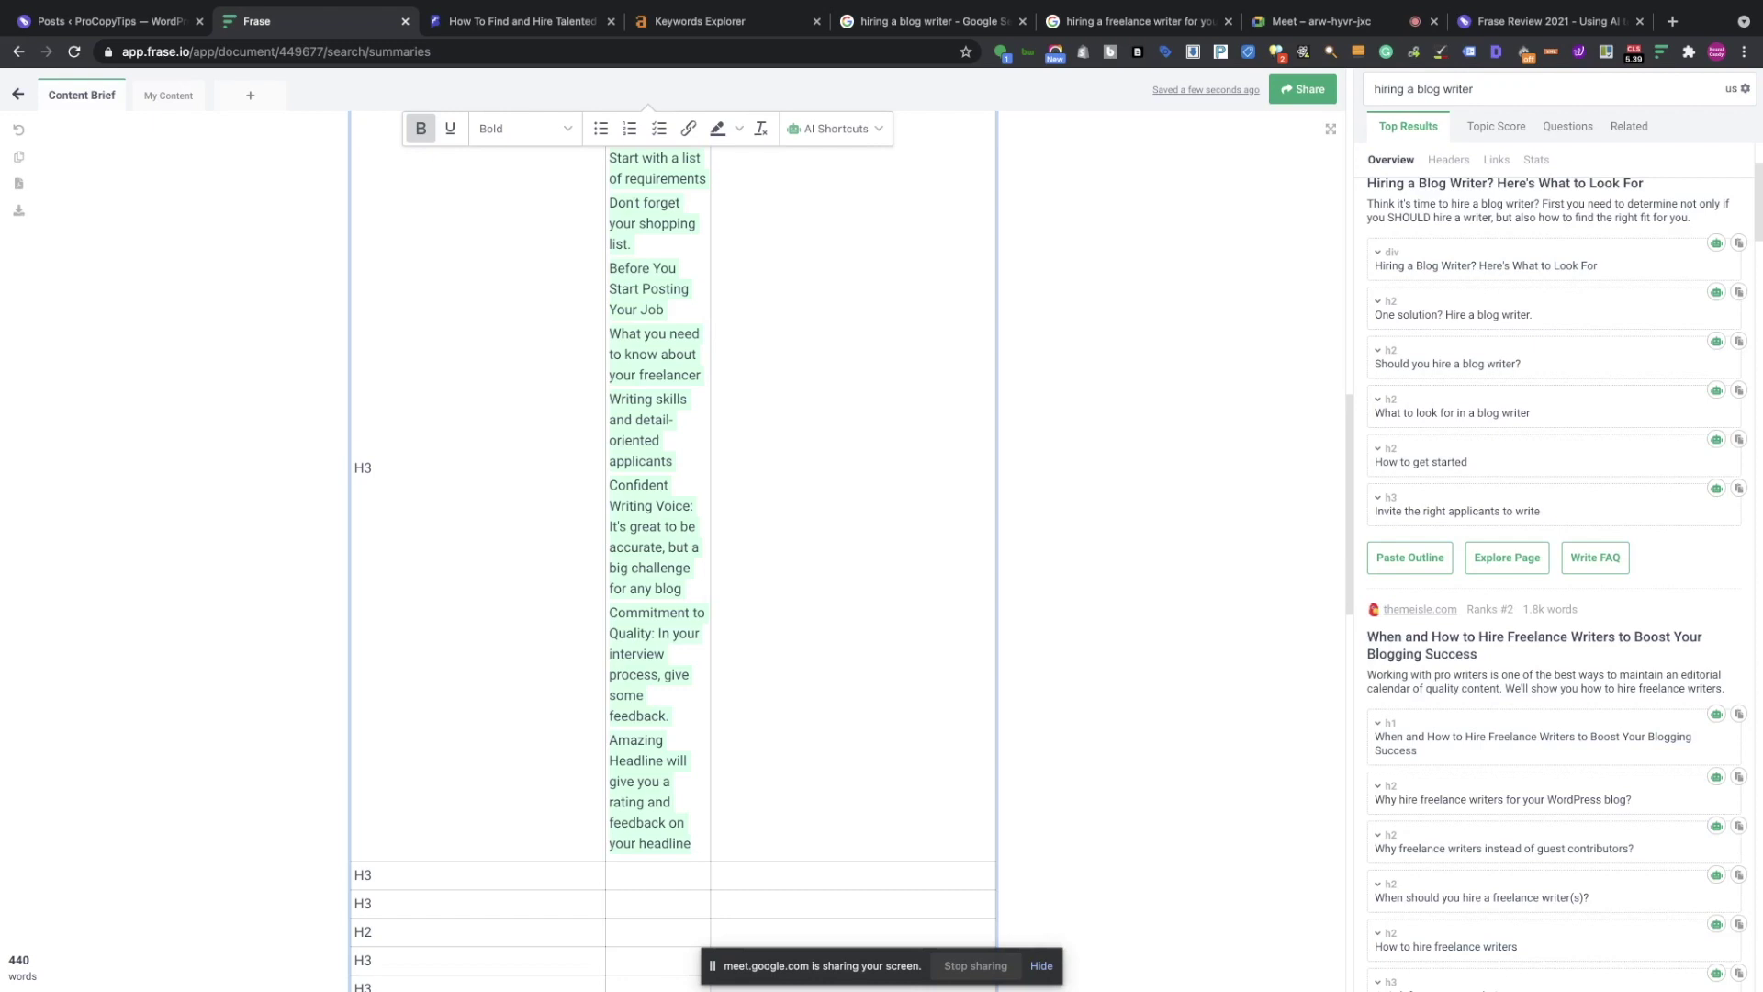
{"action": "key", "text": "BackSpace"}
{"action": "scroll", "coordinate": [940, 504], "scroll_direction": "up", "scroll_amount": 5}
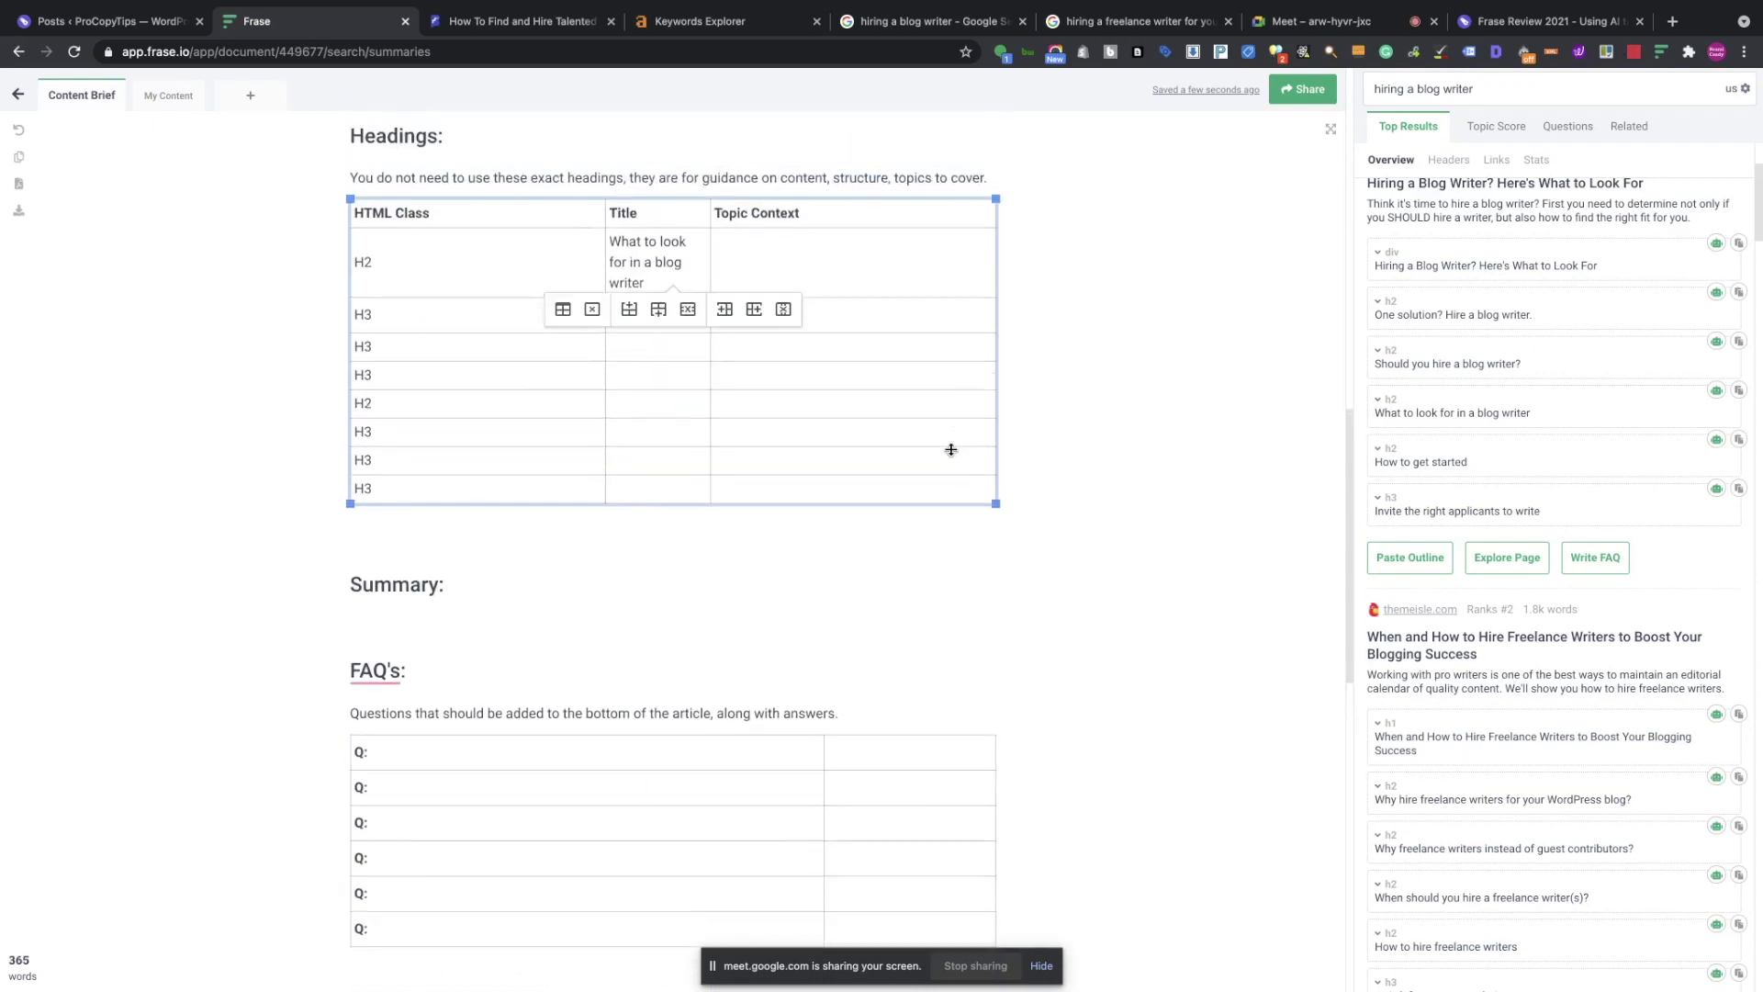
{"action": "left_click", "coordinate": [640, 530]}
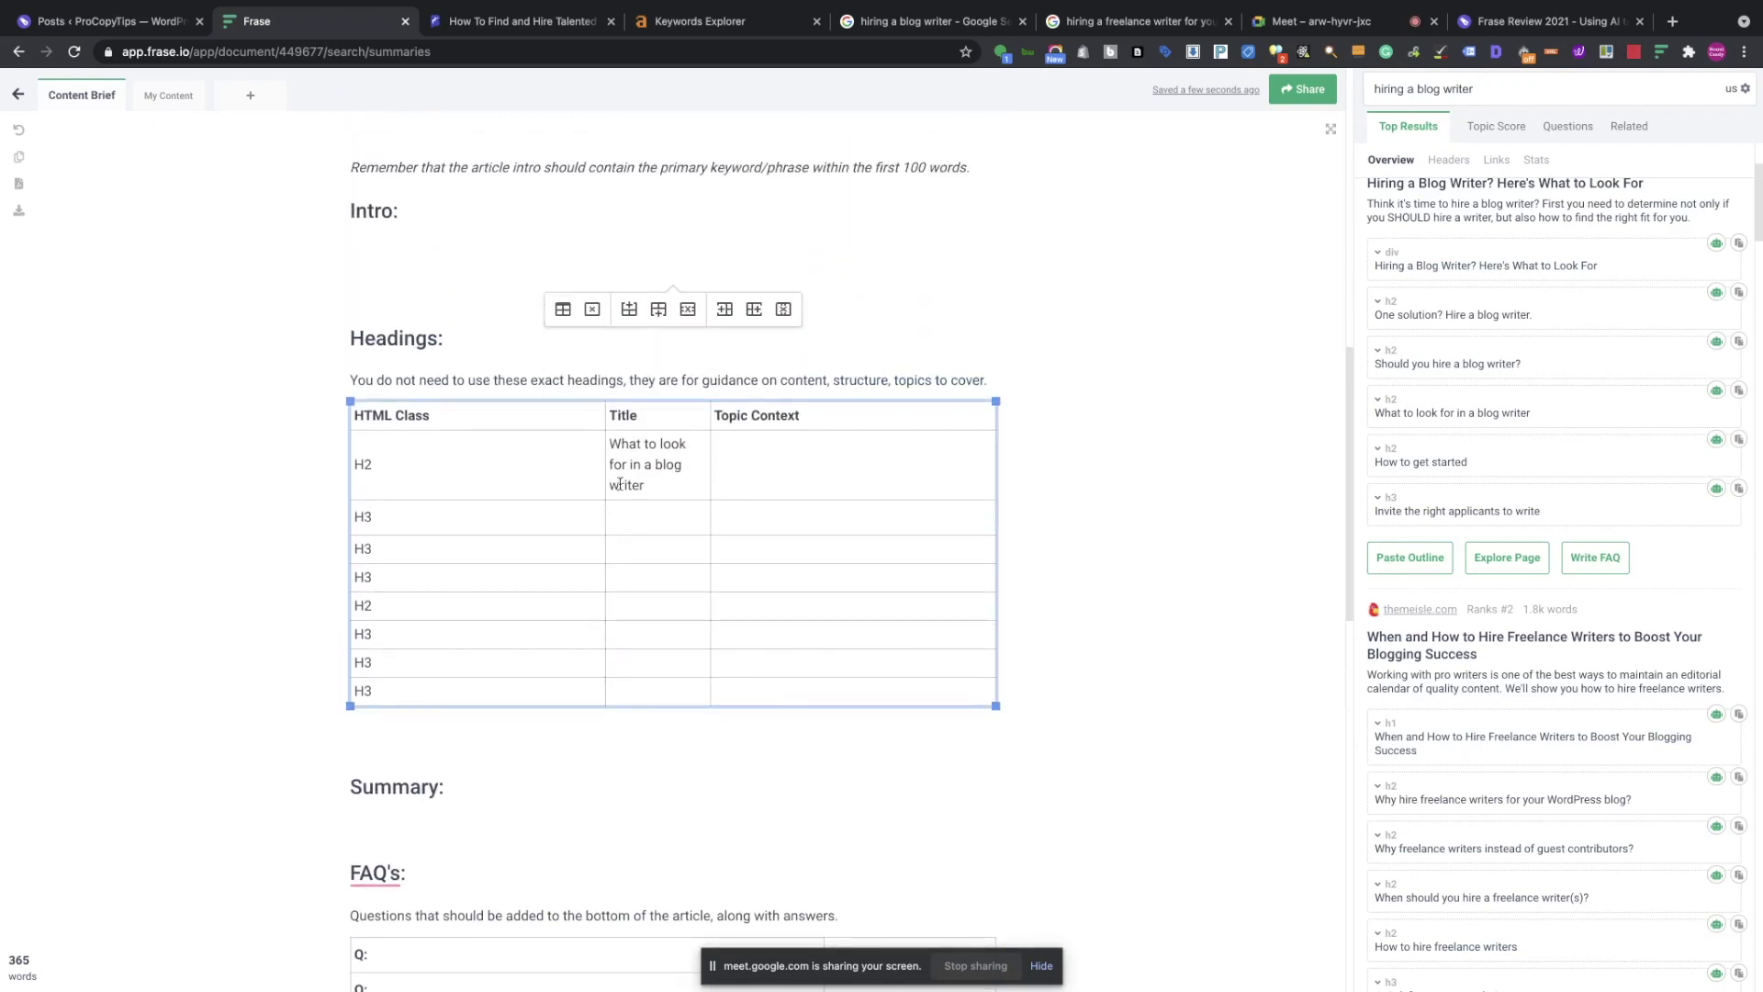
{"action": "left_click_drag", "start_coordinate": [611, 441], "coordinate": [669, 487]}
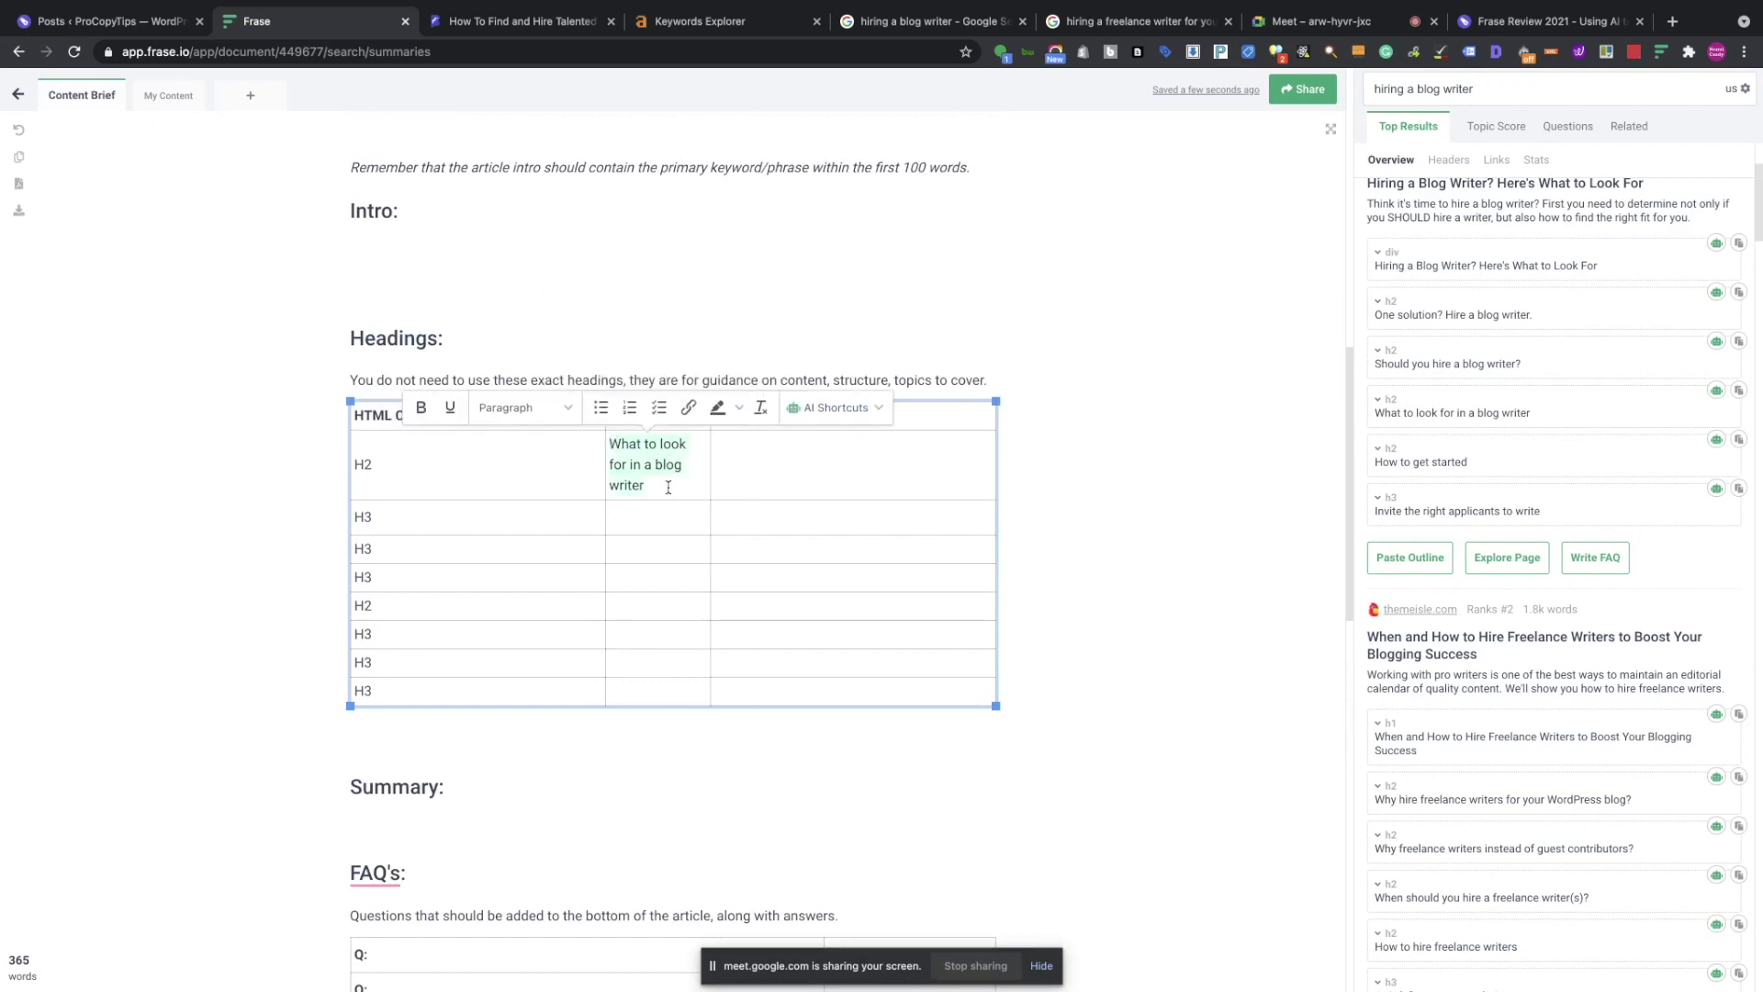
{"action": "left_click", "coordinate": [886, 415]}
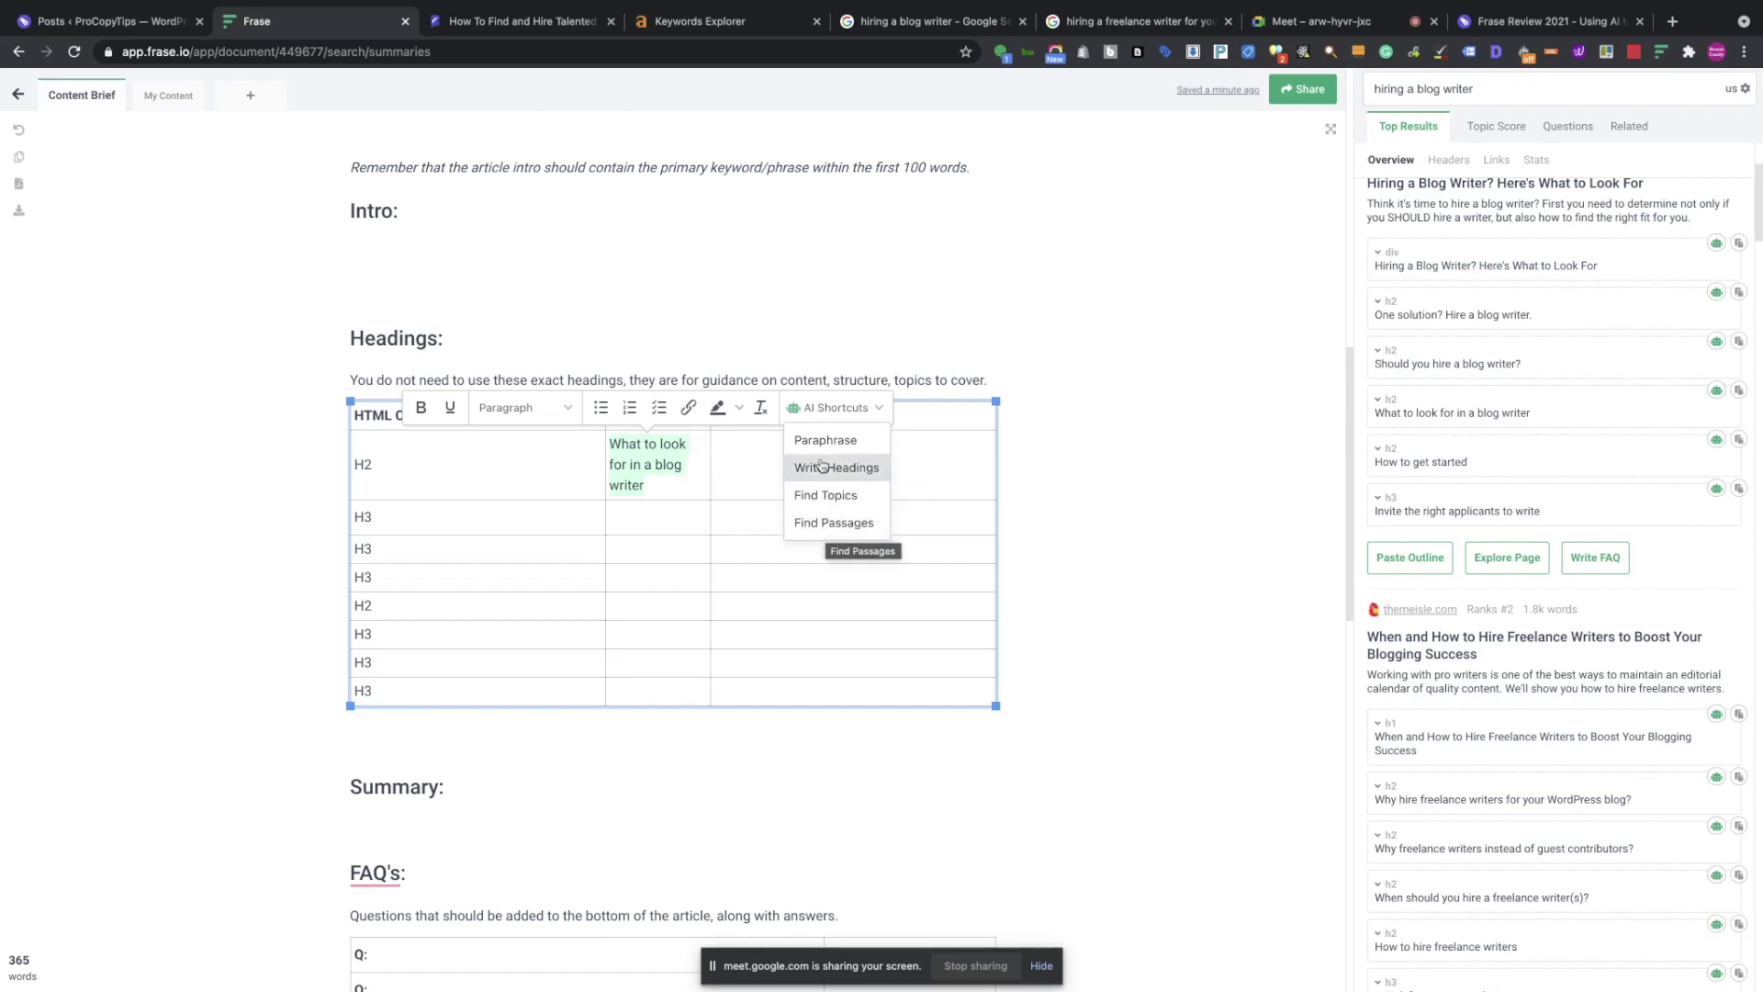
{"action": "left_click", "coordinate": [1170, 484]}
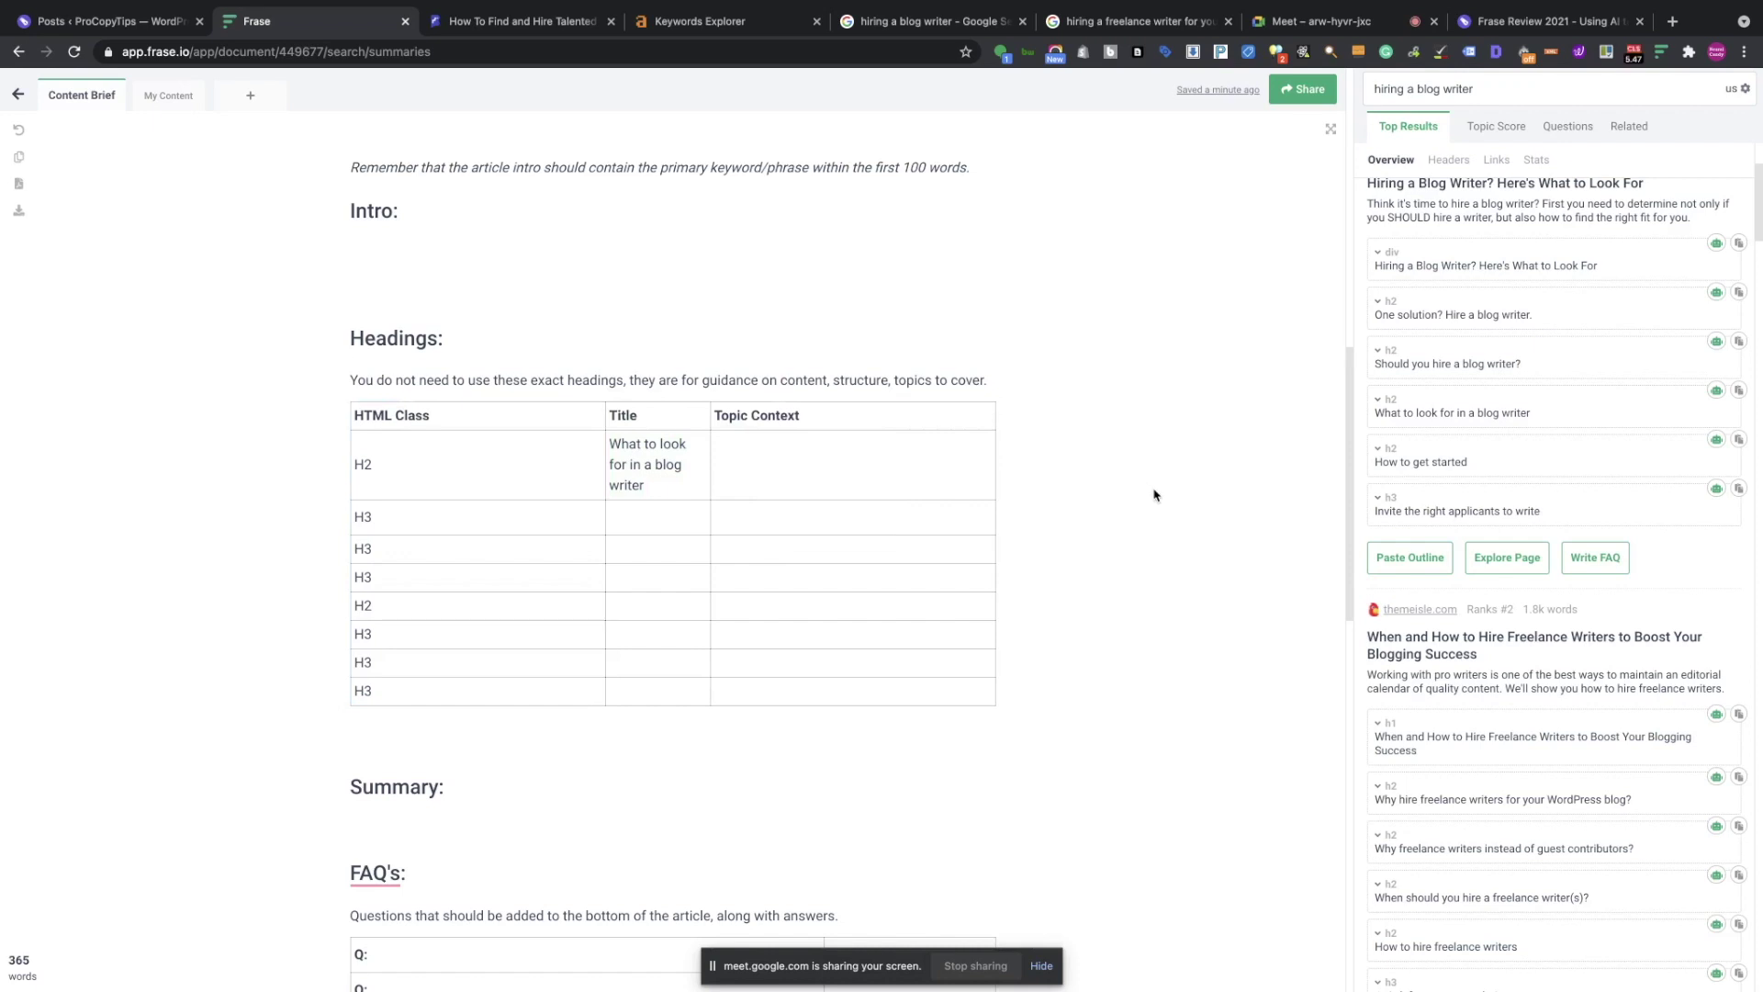
Fill the first three H3 titles with themeisle.com's "Why freelance writers instead of guest contributors?", "When should you hire a freelance writer(s)?" and "How to hire freelance writers".
{"action": "scroll", "coordinate": [1584, 508], "scroll_direction": "down", "scroll_amount": 5}
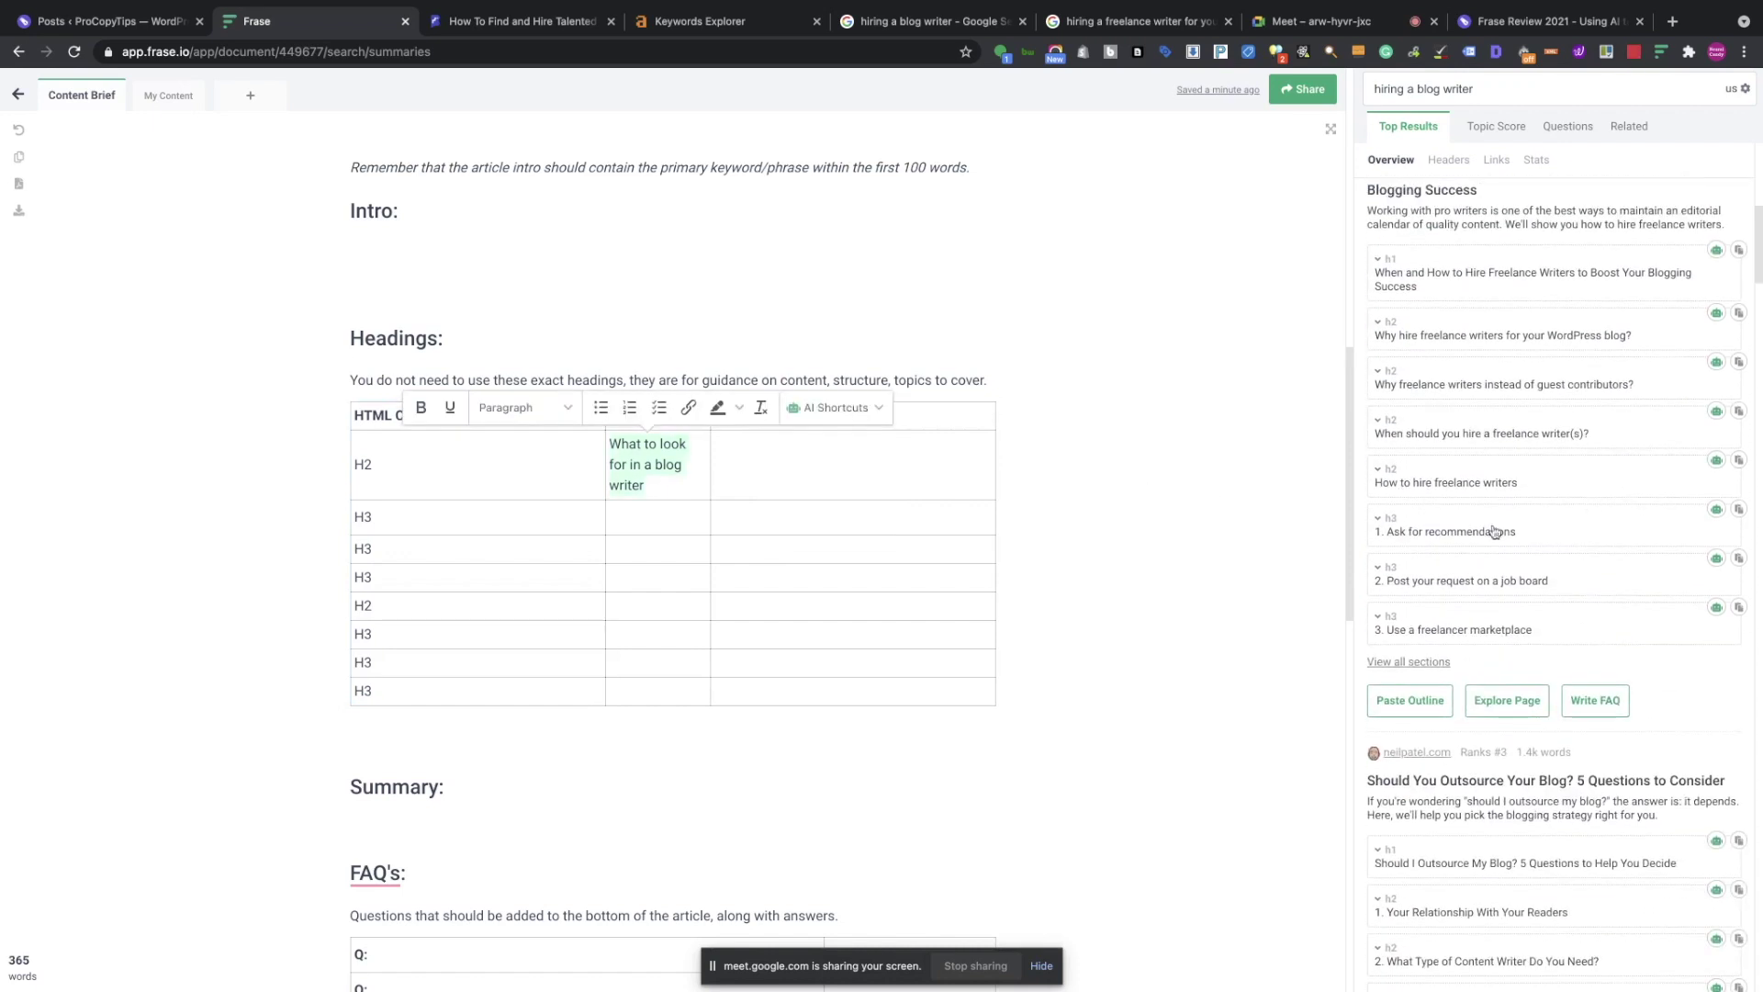
{"action": "left_click", "coordinate": [632, 523]}
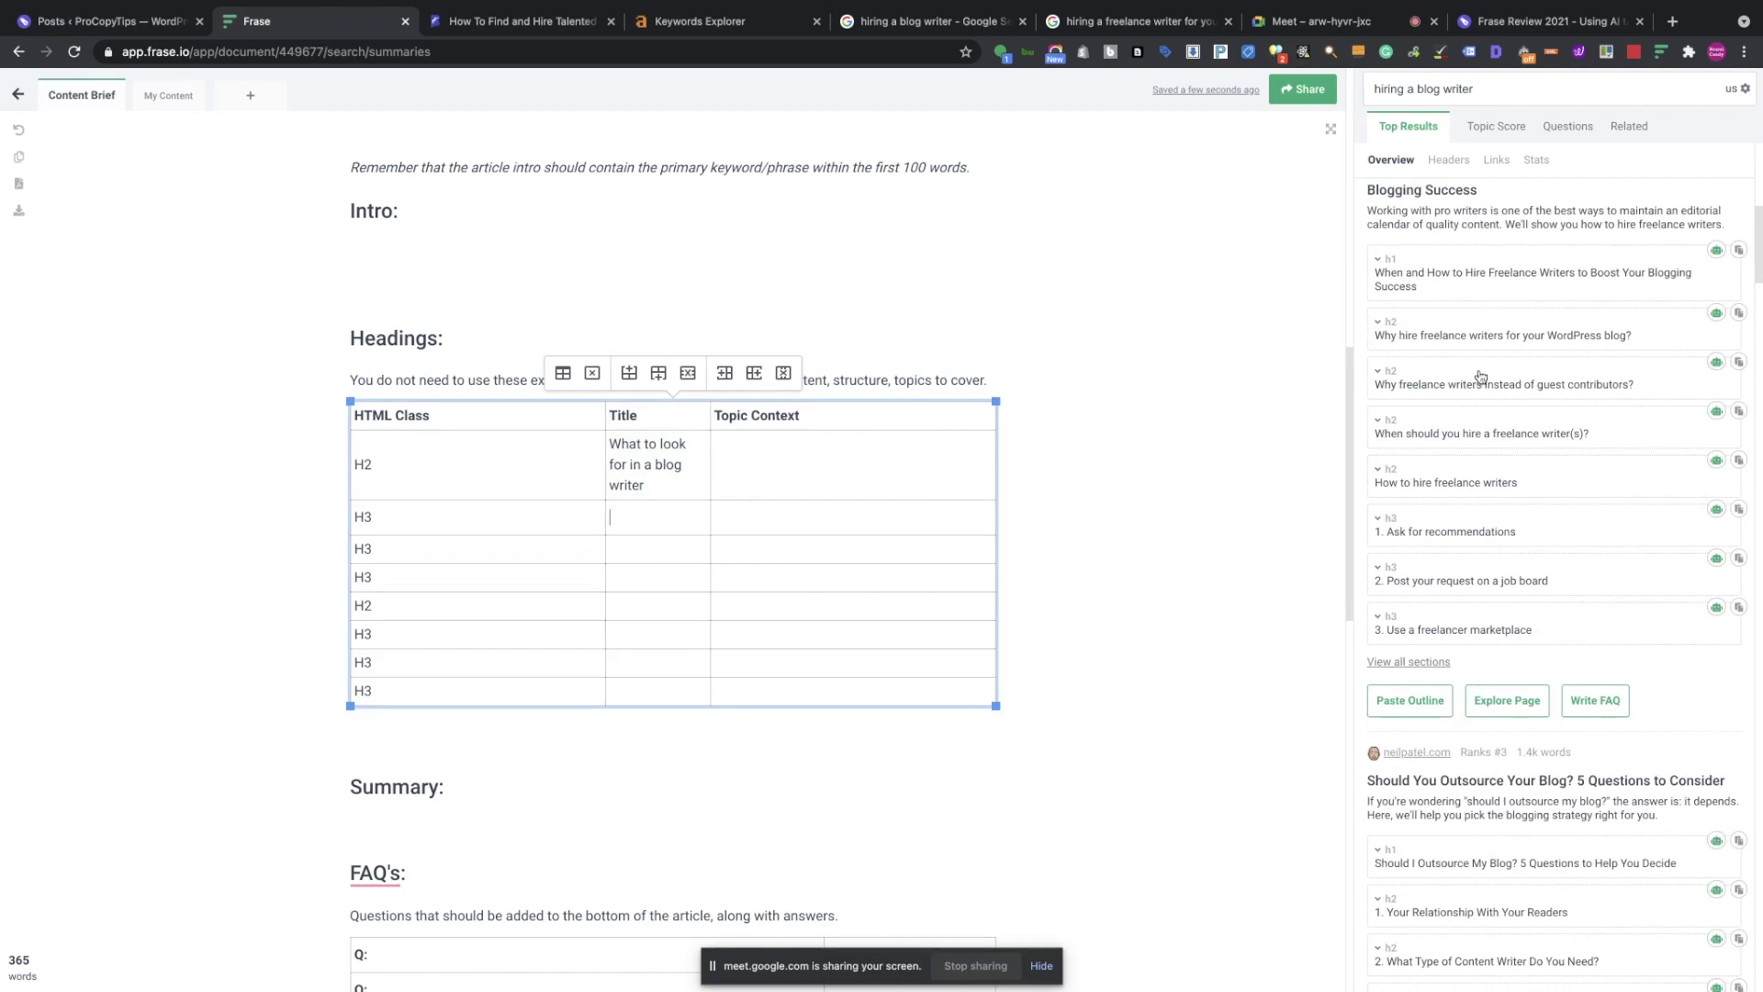
{"action": "left_click", "coordinate": [1739, 364]}
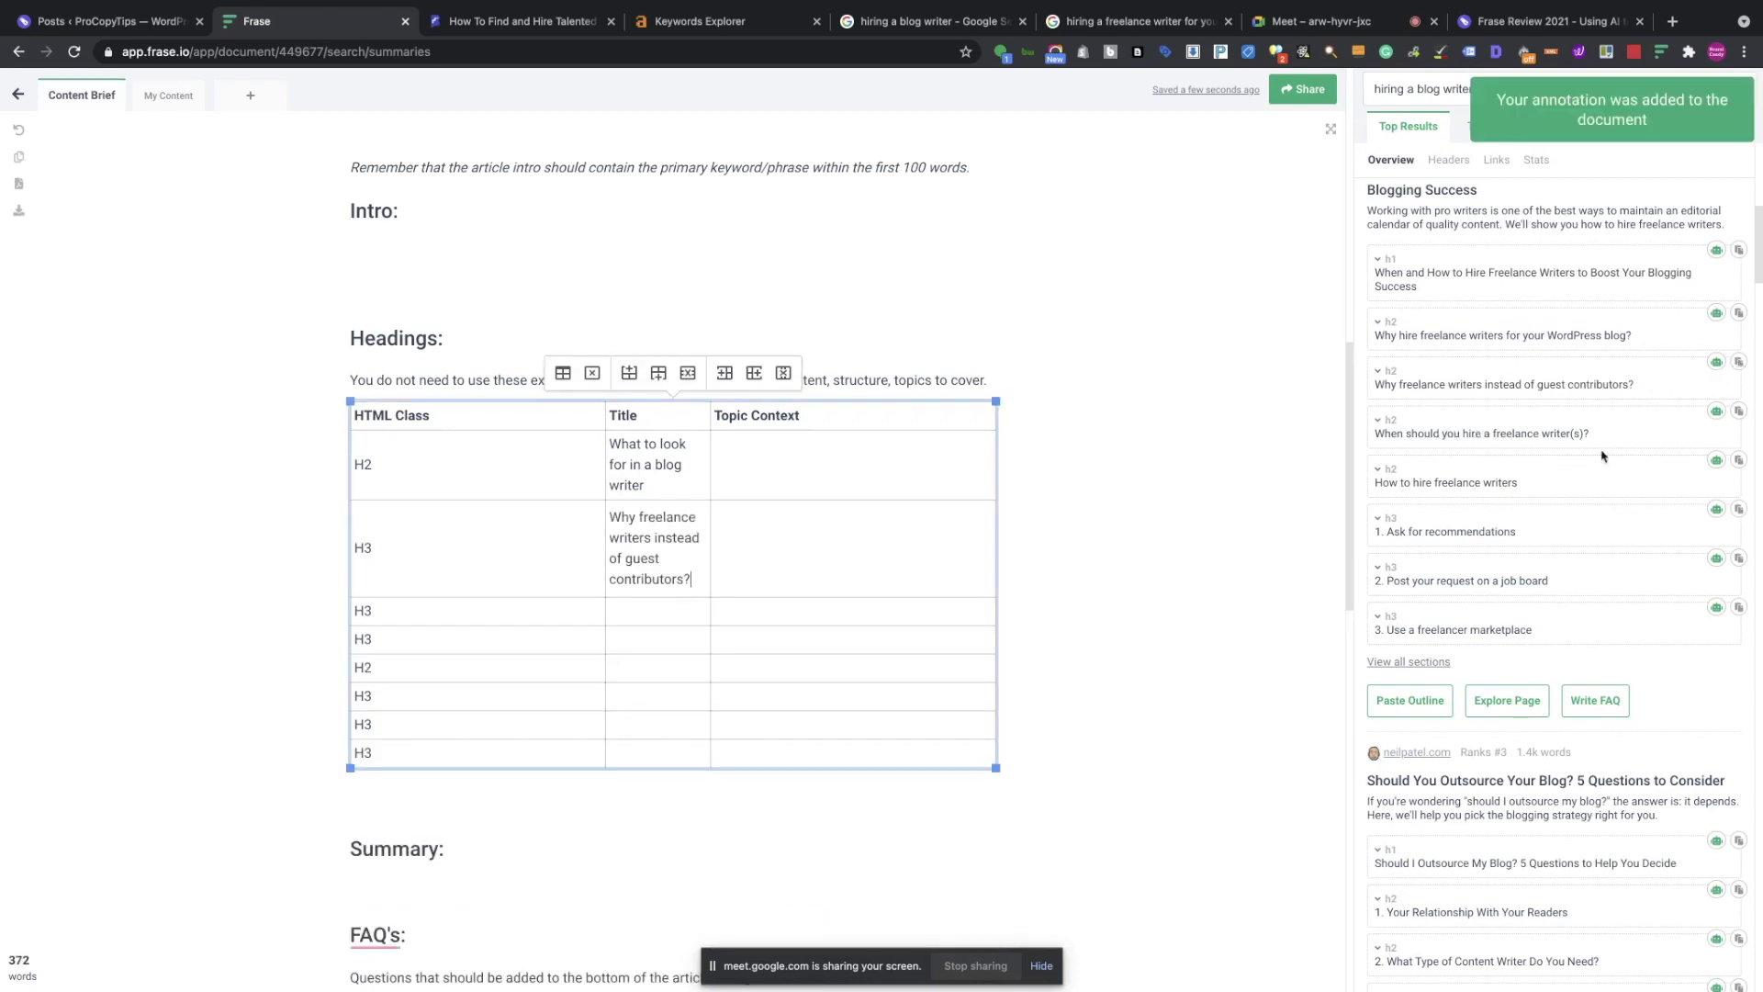
{"action": "left_click", "coordinate": [621, 612]}
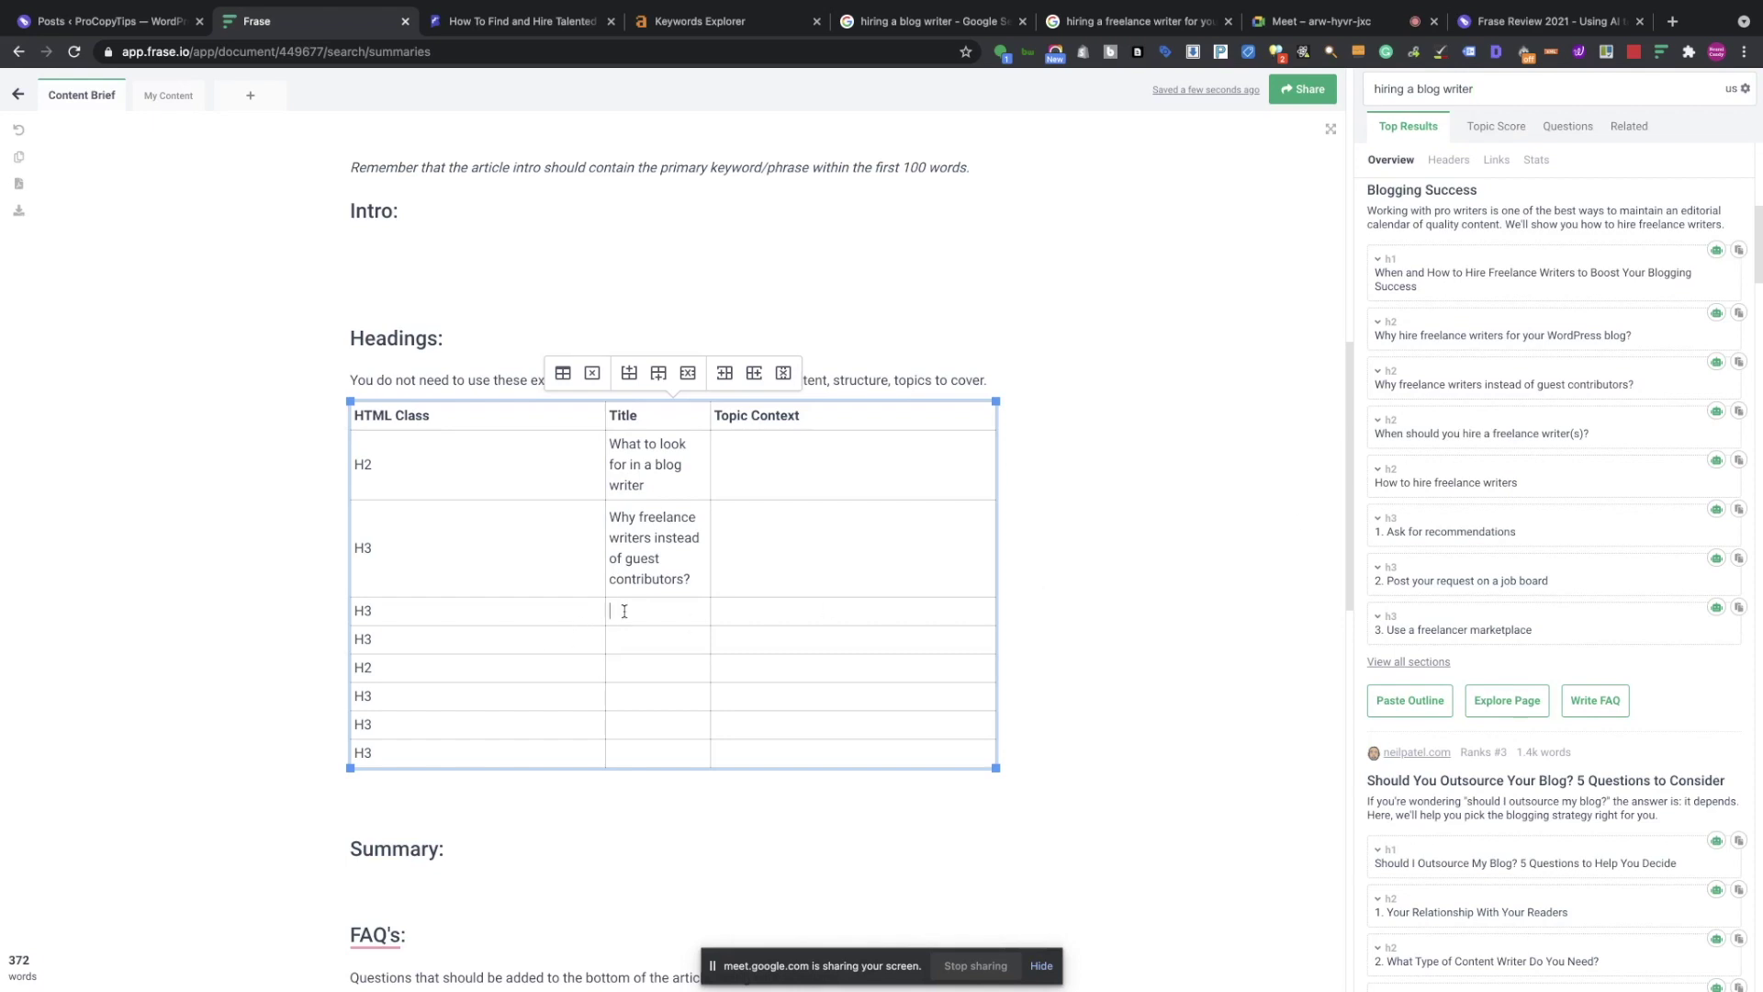
{"action": "left_click", "coordinate": [1739, 414]}
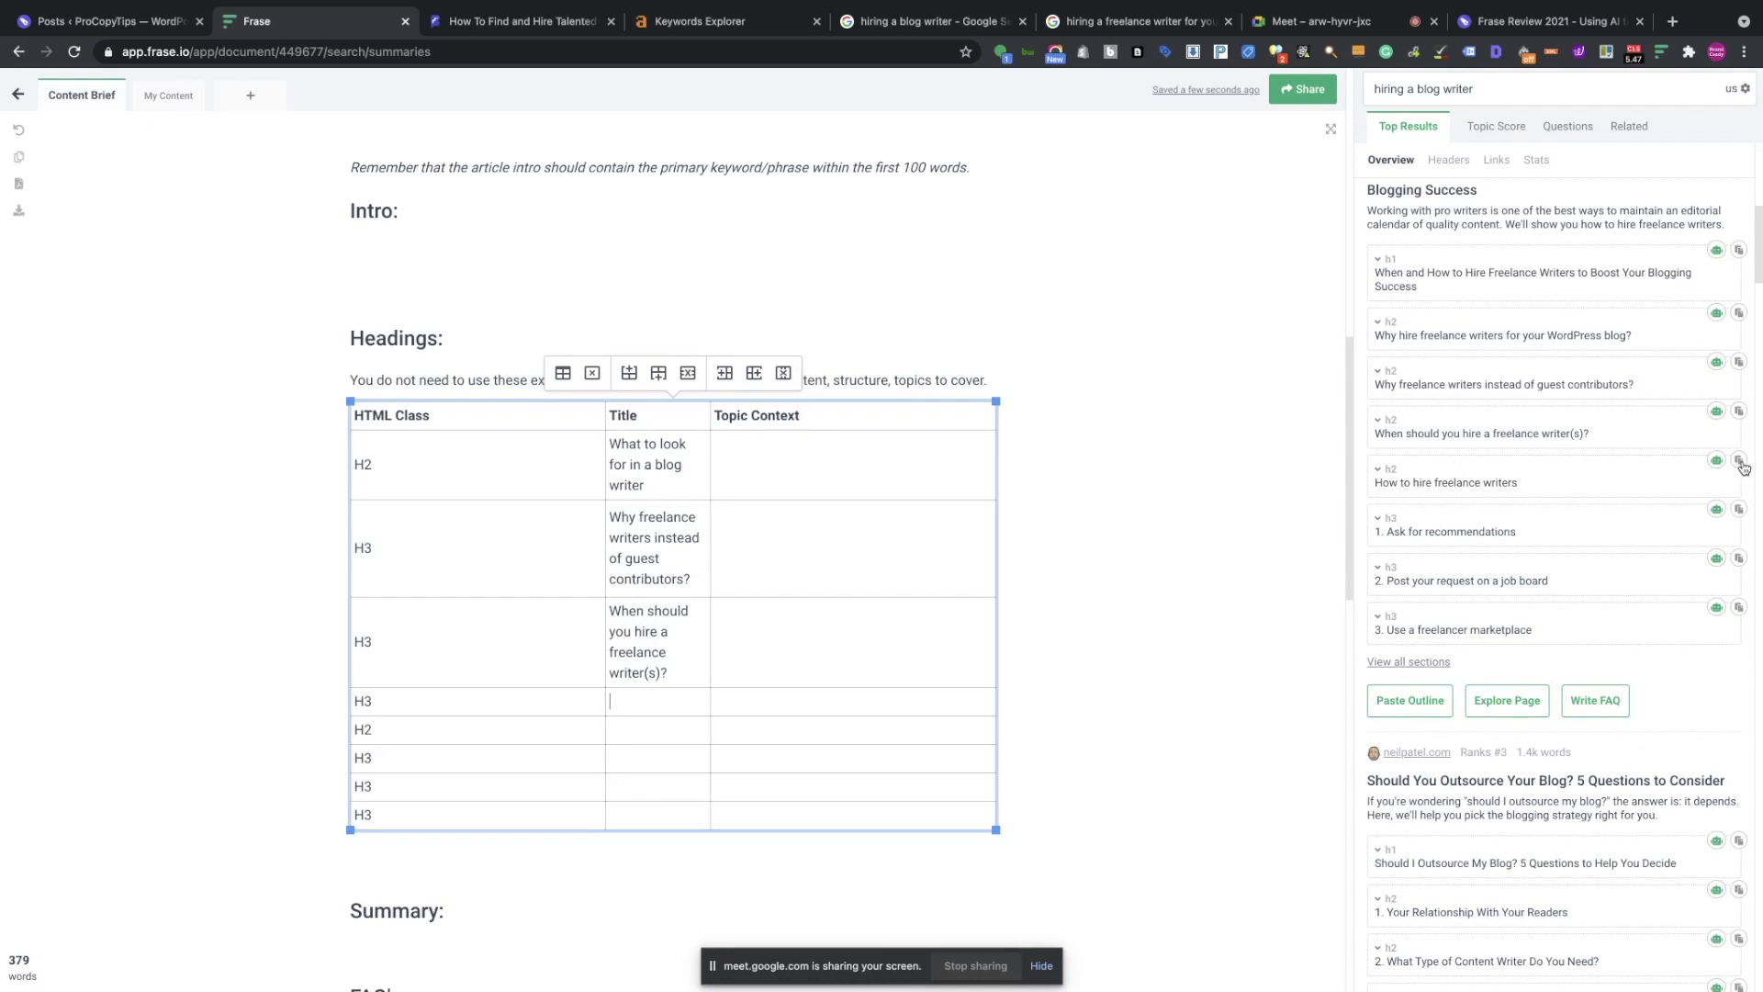
{"action": "left_click", "coordinate": [1741, 463]}
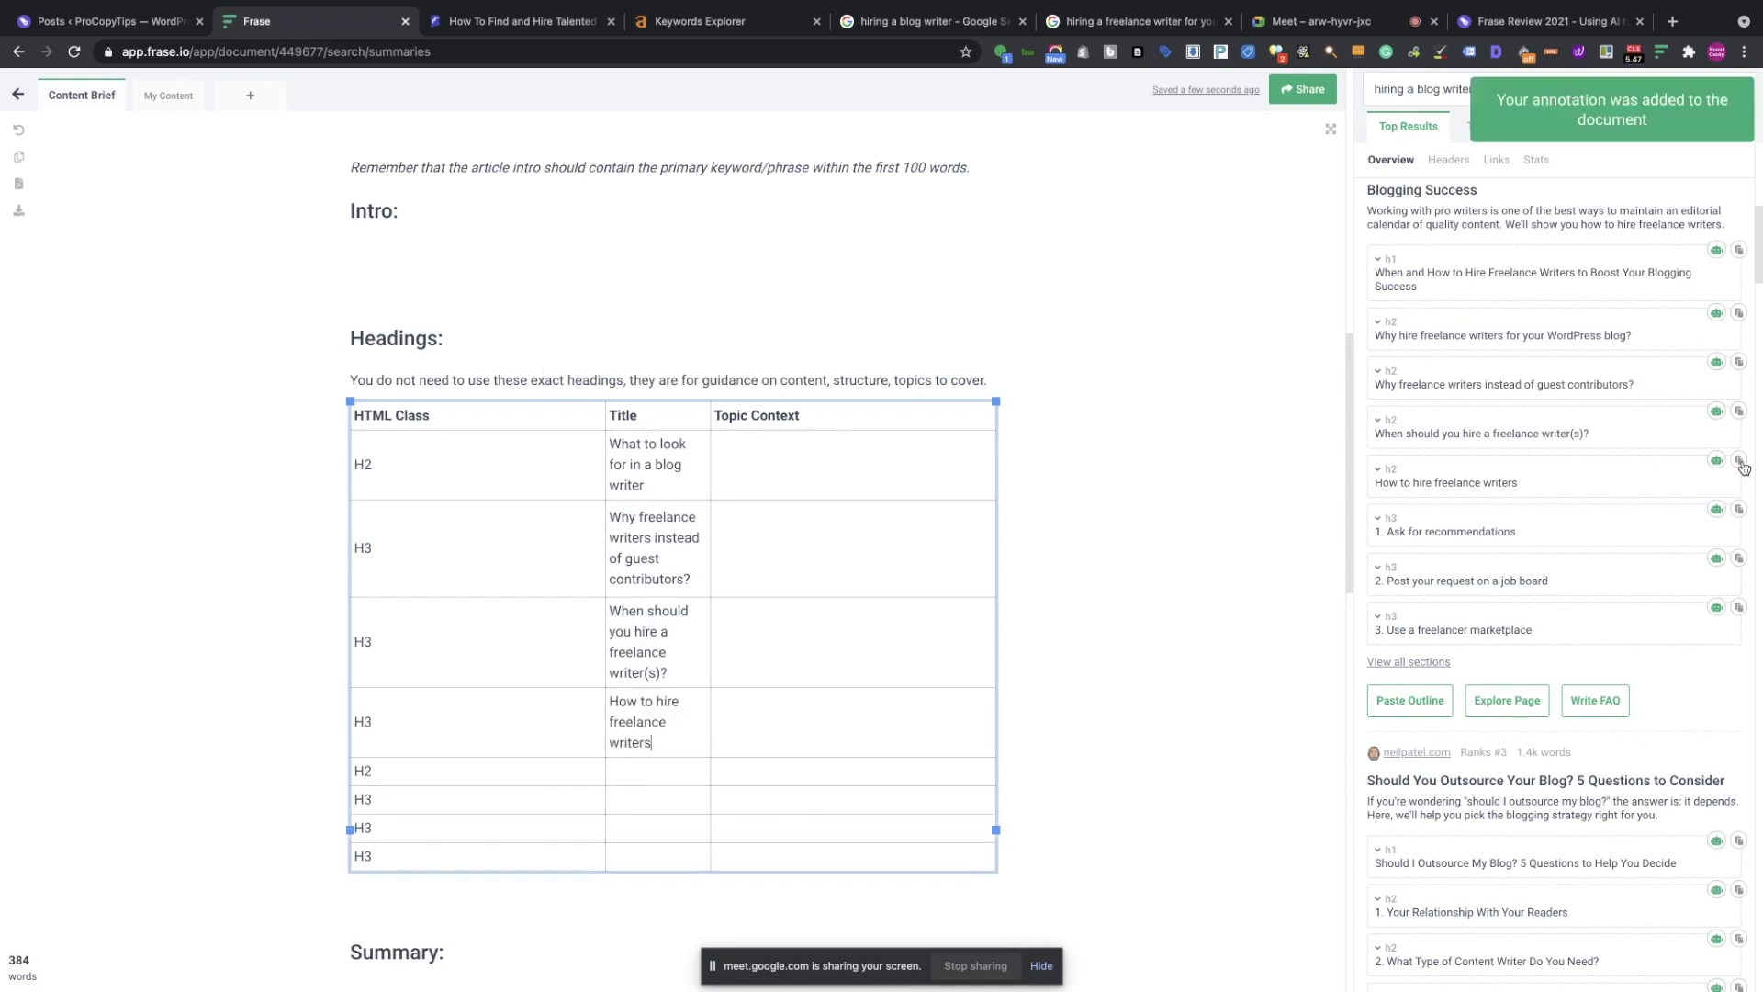
Review the full themeisle.com outline and insert neilpatel.com's "3. How Will You Compensate Them?" as the second H2 row's title.
{"action": "left_click", "coordinate": [1417, 663]}
{"action": "scroll", "coordinate": [1496, 688], "scroll_direction": "down", "scroll_amount": 2}
{"action": "scroll", "coordinate": [1497, 687], "scroll_direction": "down", "scroll_amount": 2}
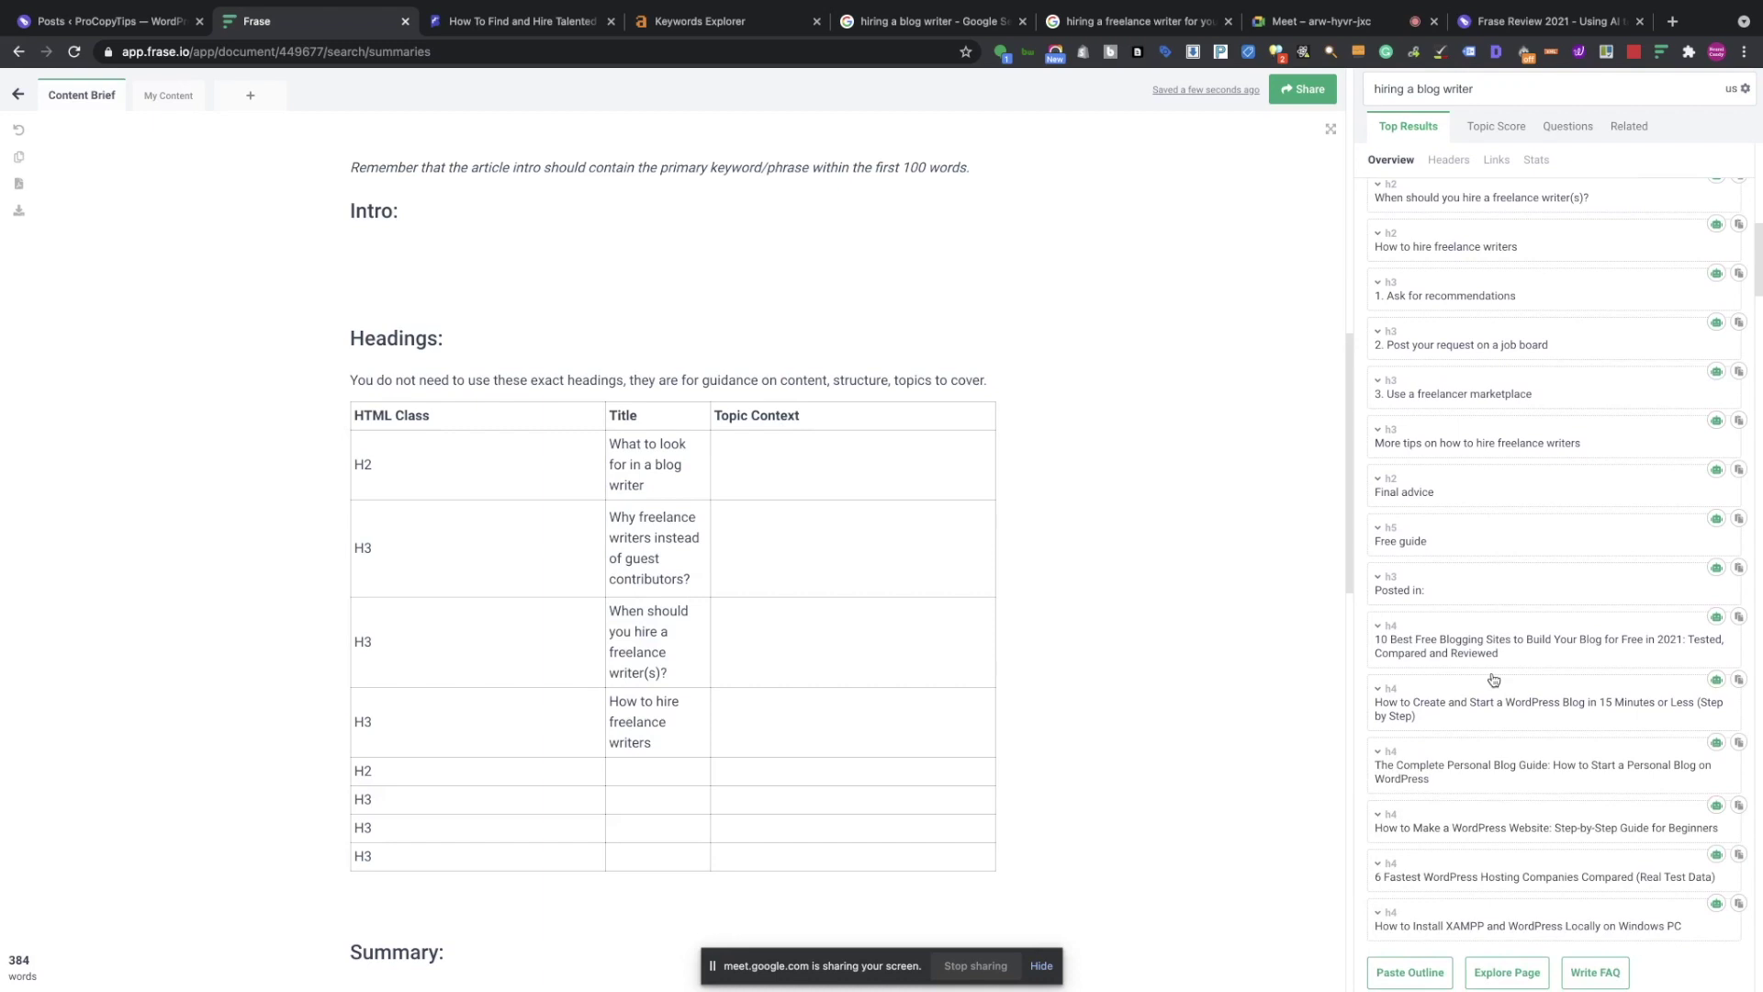
{"action": "scroll", "coordinate": [1494, 680], "scroll_direction": "down", "scroll_amount": 2}
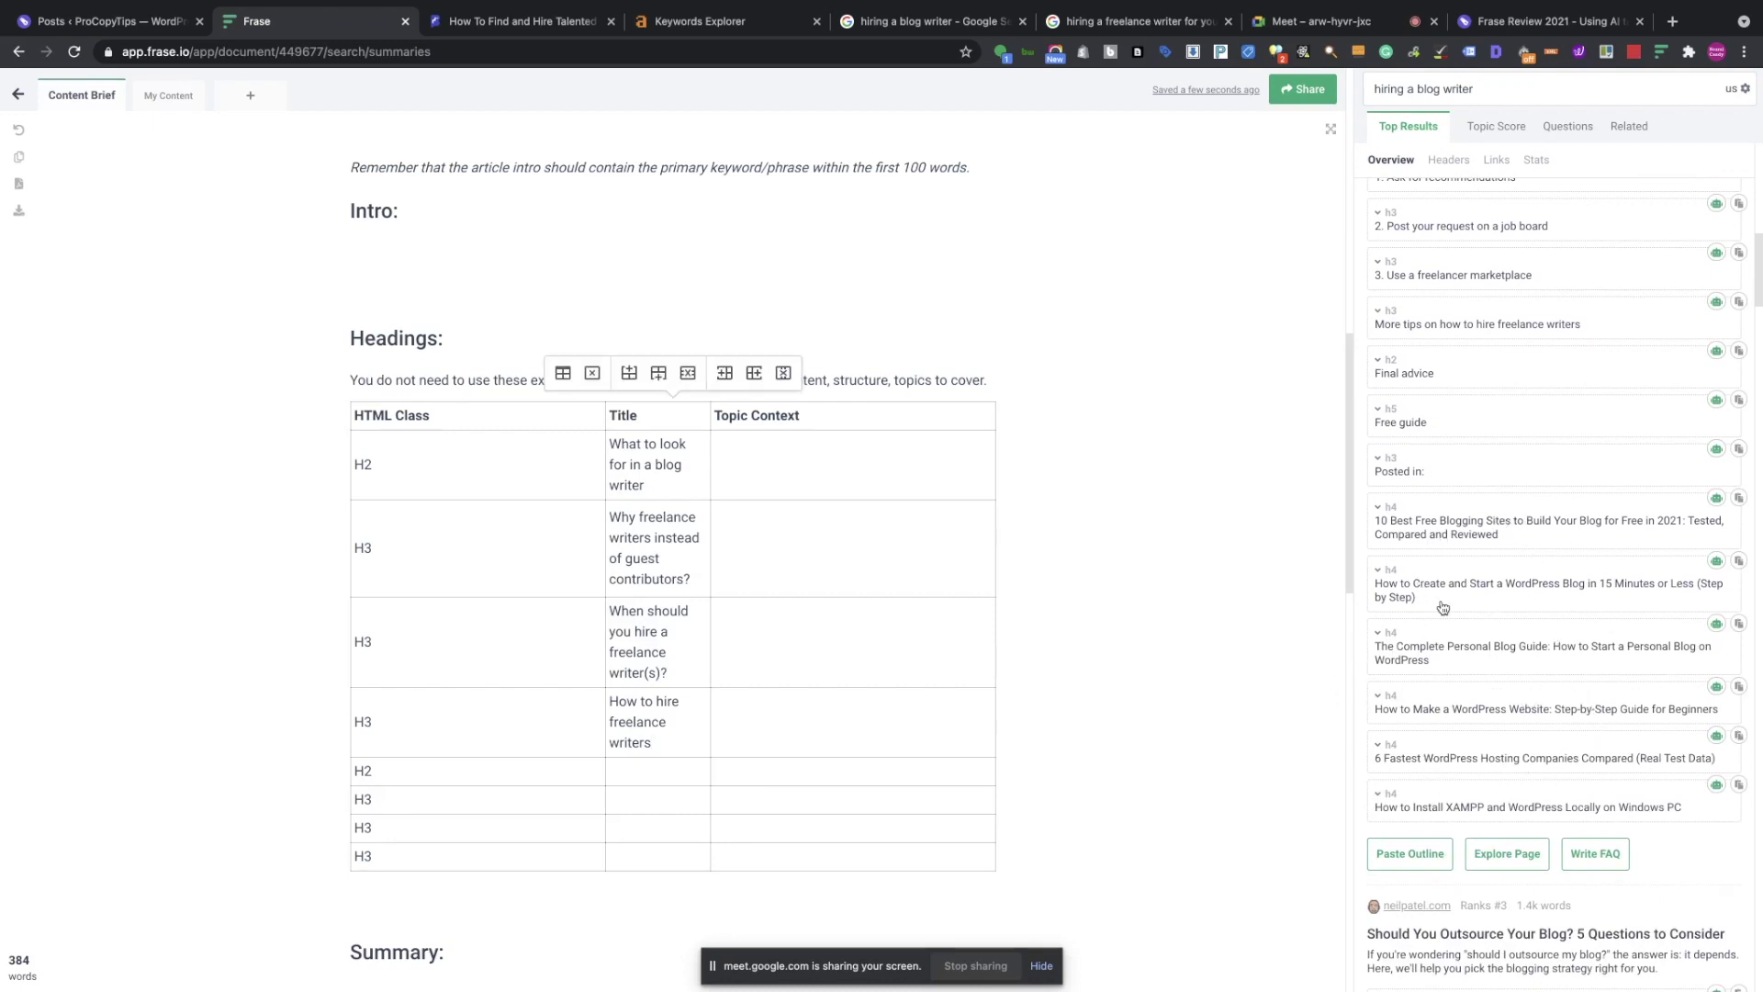
{"action": "scroll", "coordinate": [1442, 608], "scroll_direction": "down", "scroll_amount": 6}
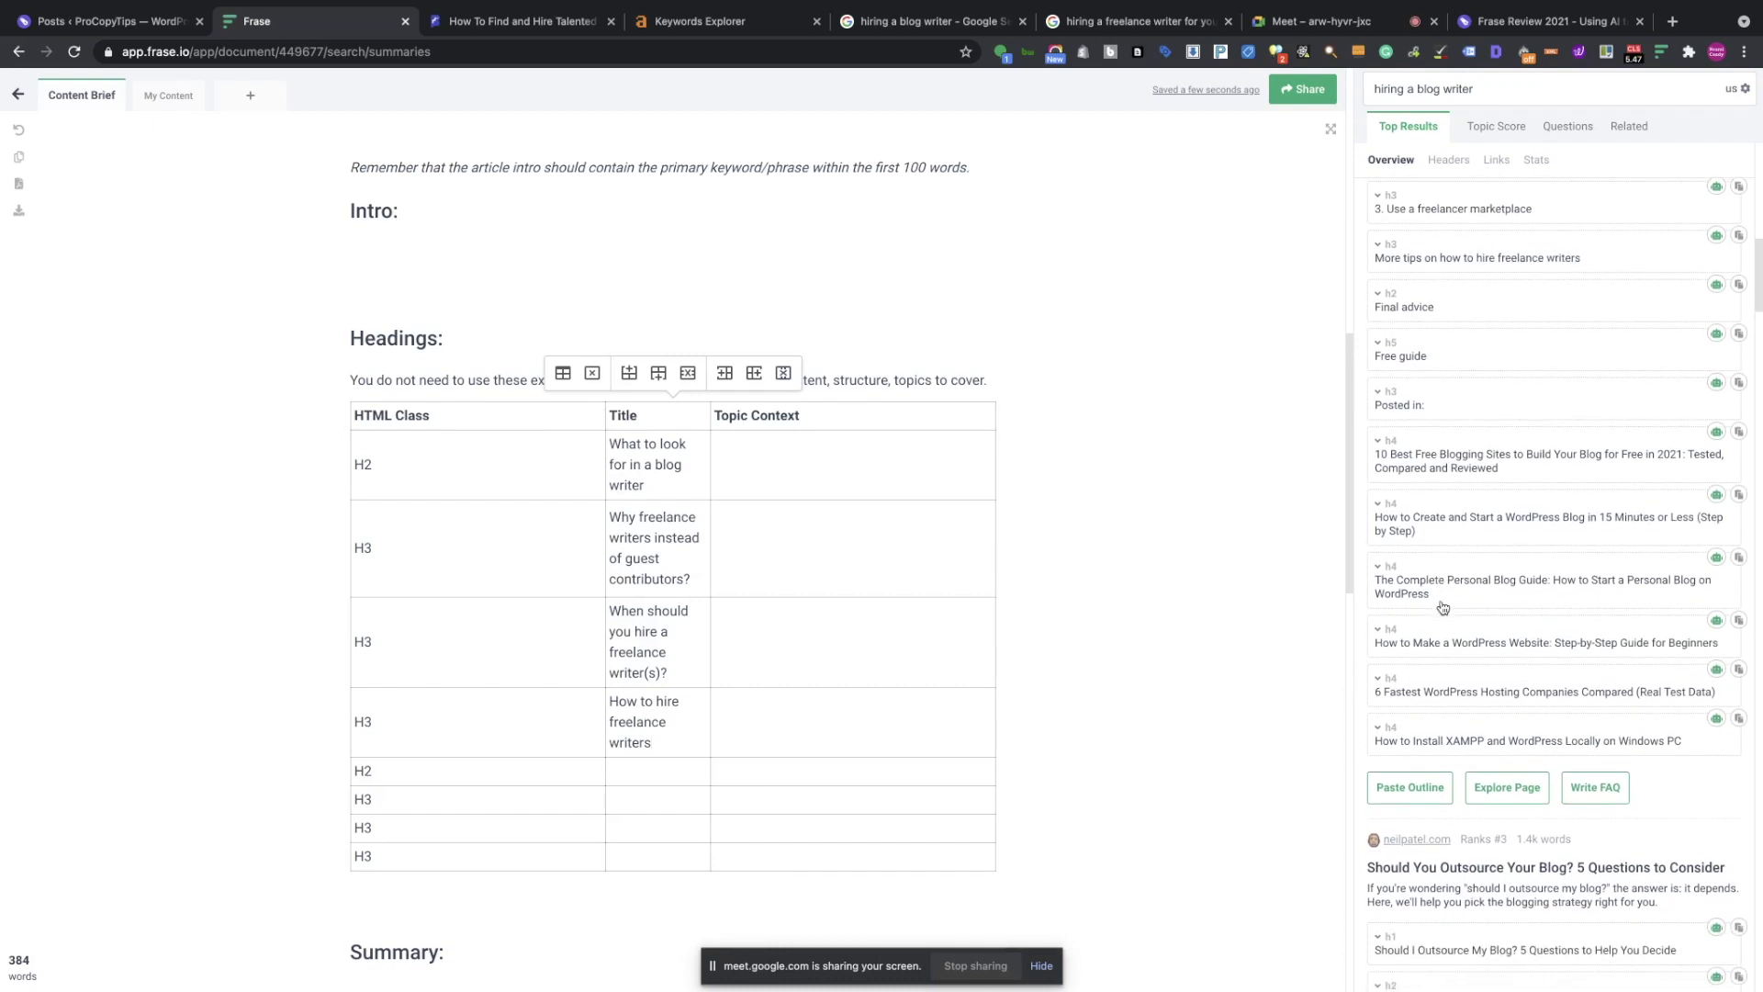
{"action": "scroll", "coordinate": [1443, 608], "scroll_direction": "down", "scroll_amount": 1}
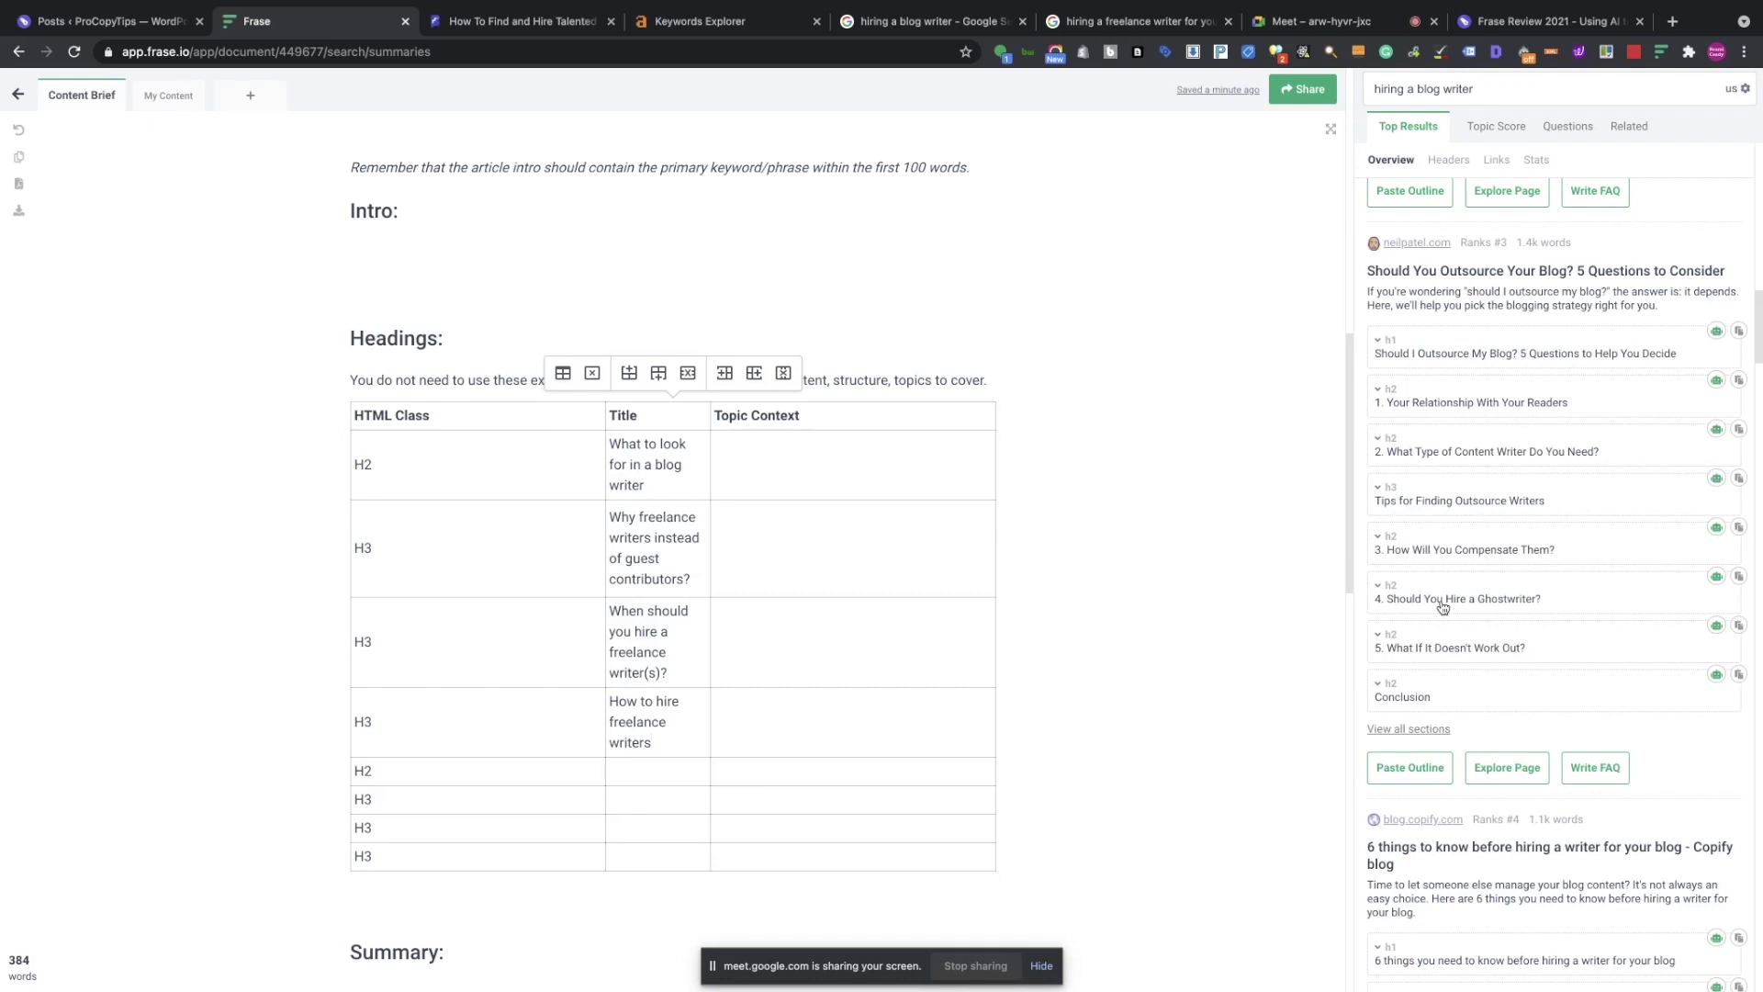
{"action": "left_click", "coordinate": [629, 768]}
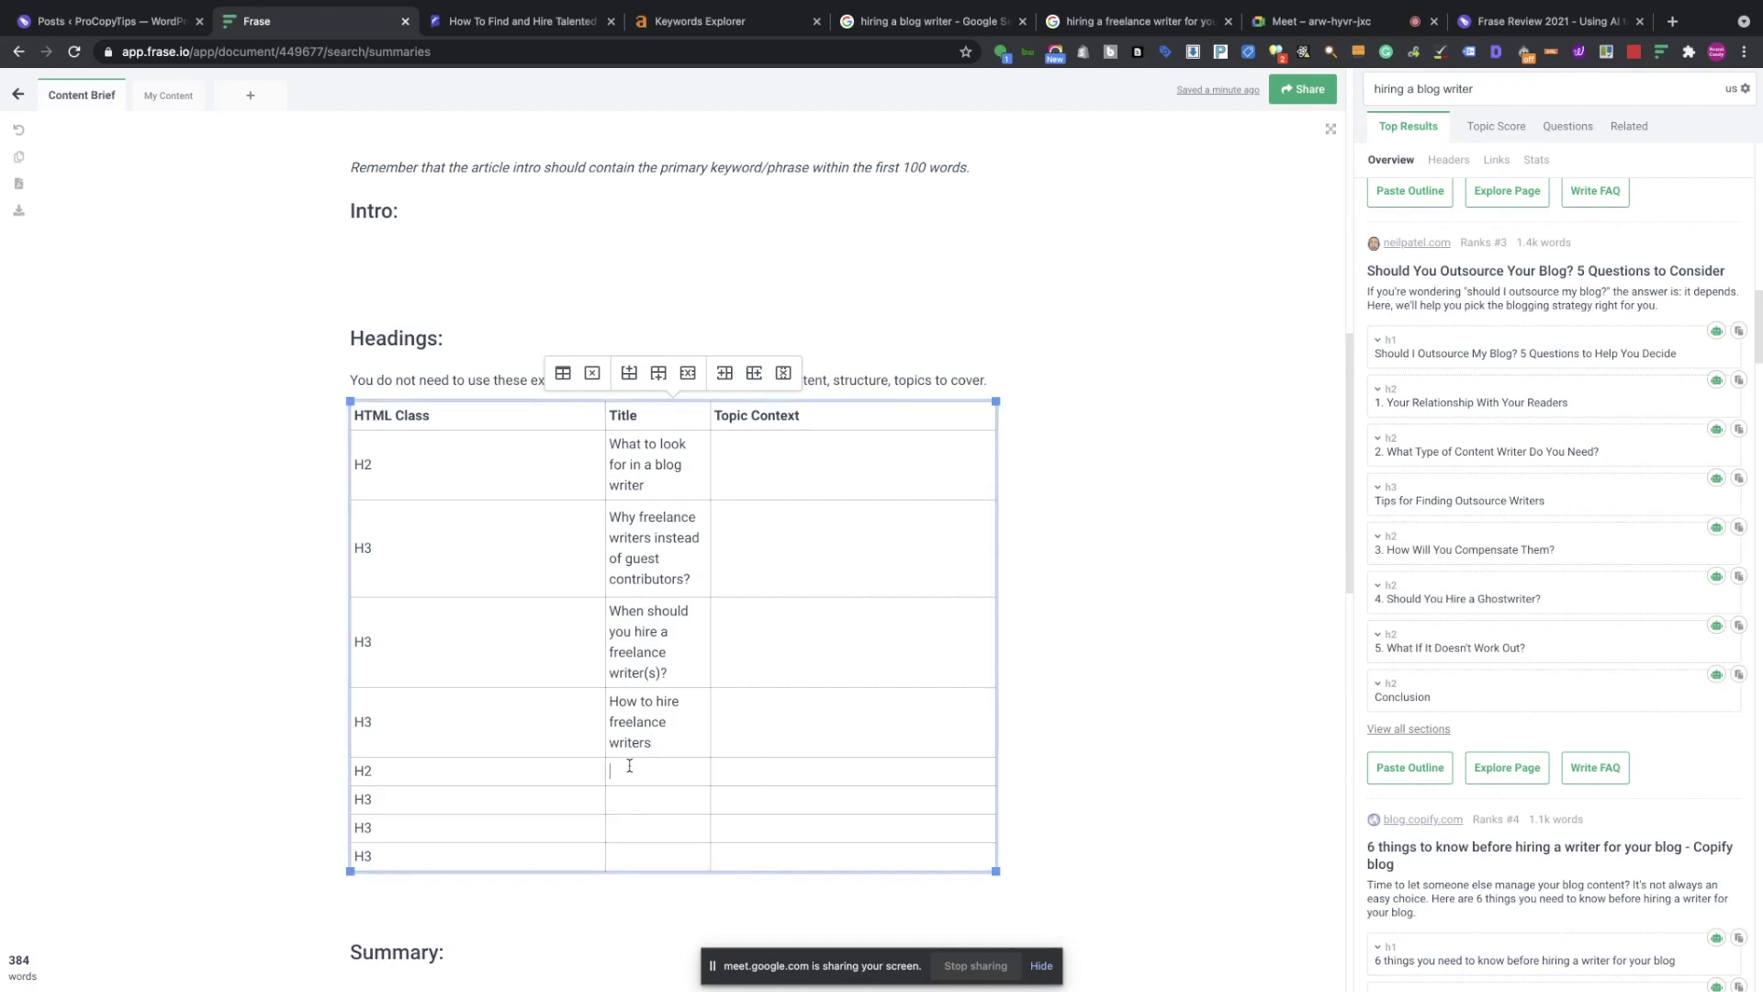
{"action": "left_click", "coordinate": [1738, 527]}
{"action": "scroll", "coordinate": [1539, 609], "scroll_direction": "down", "scroll_amount": 2}
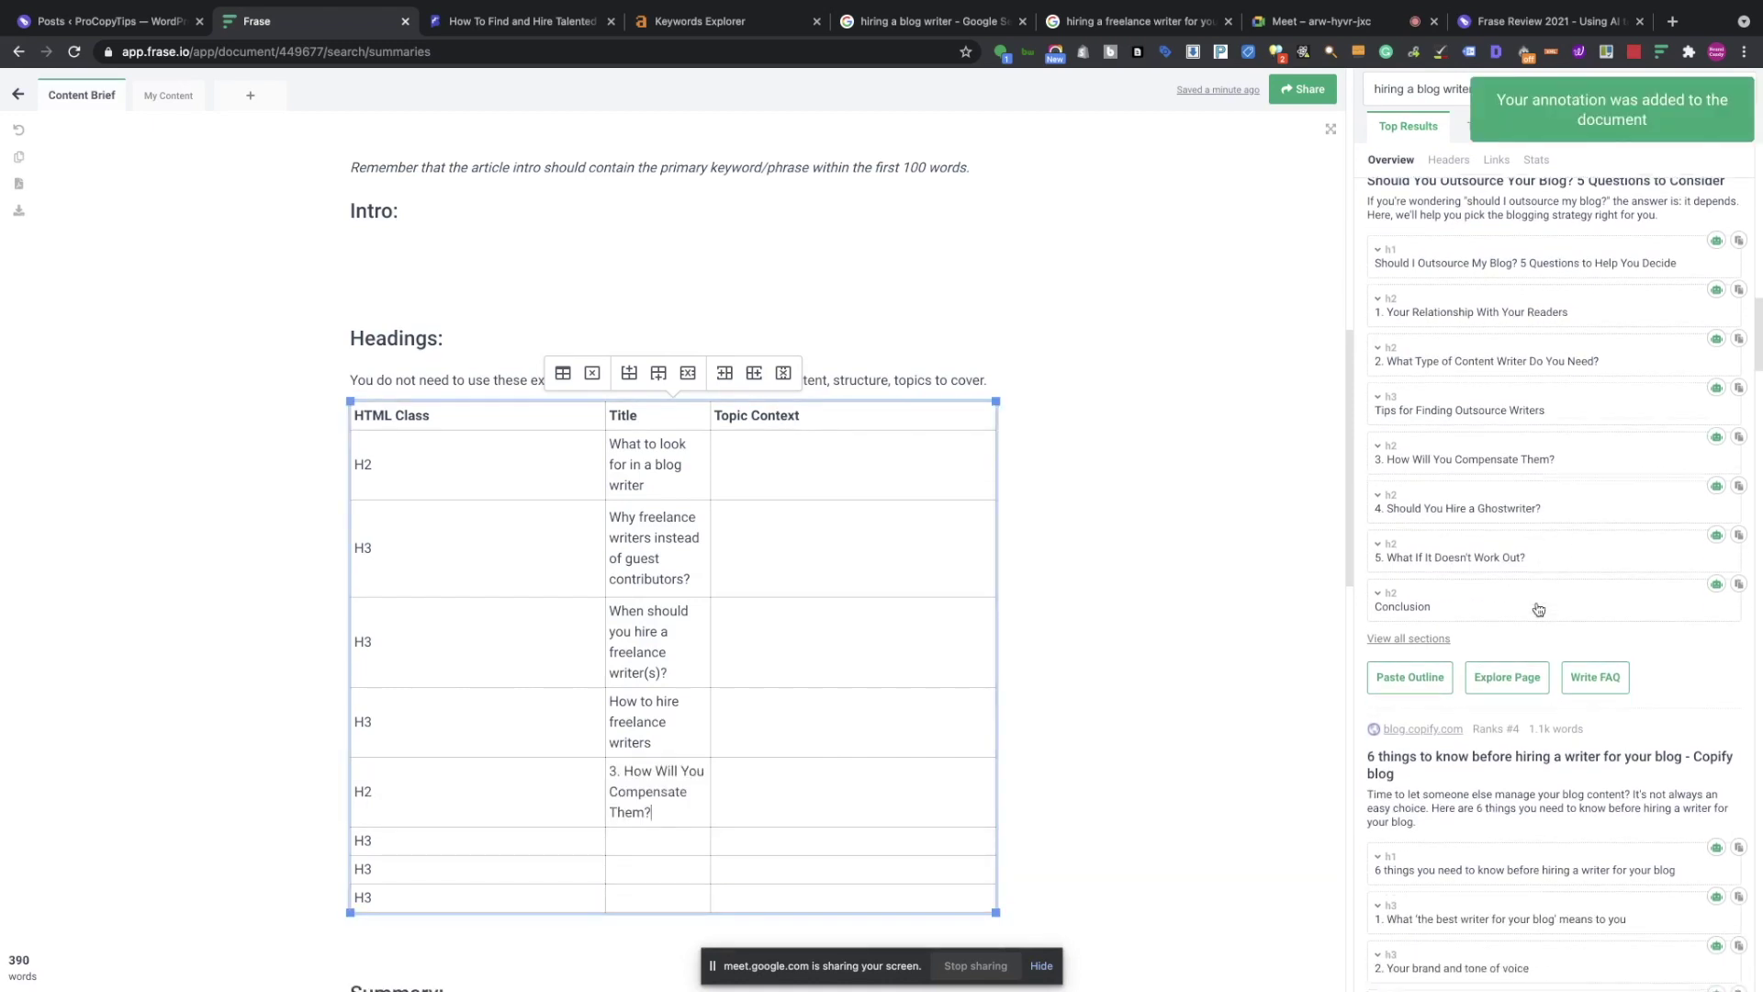
Show all sections of the neilpatel.com outline and widen the headings table's Title column by narrowing the HTML Class column.
{"action": "left_click", "coordinate": [1410, 605]}
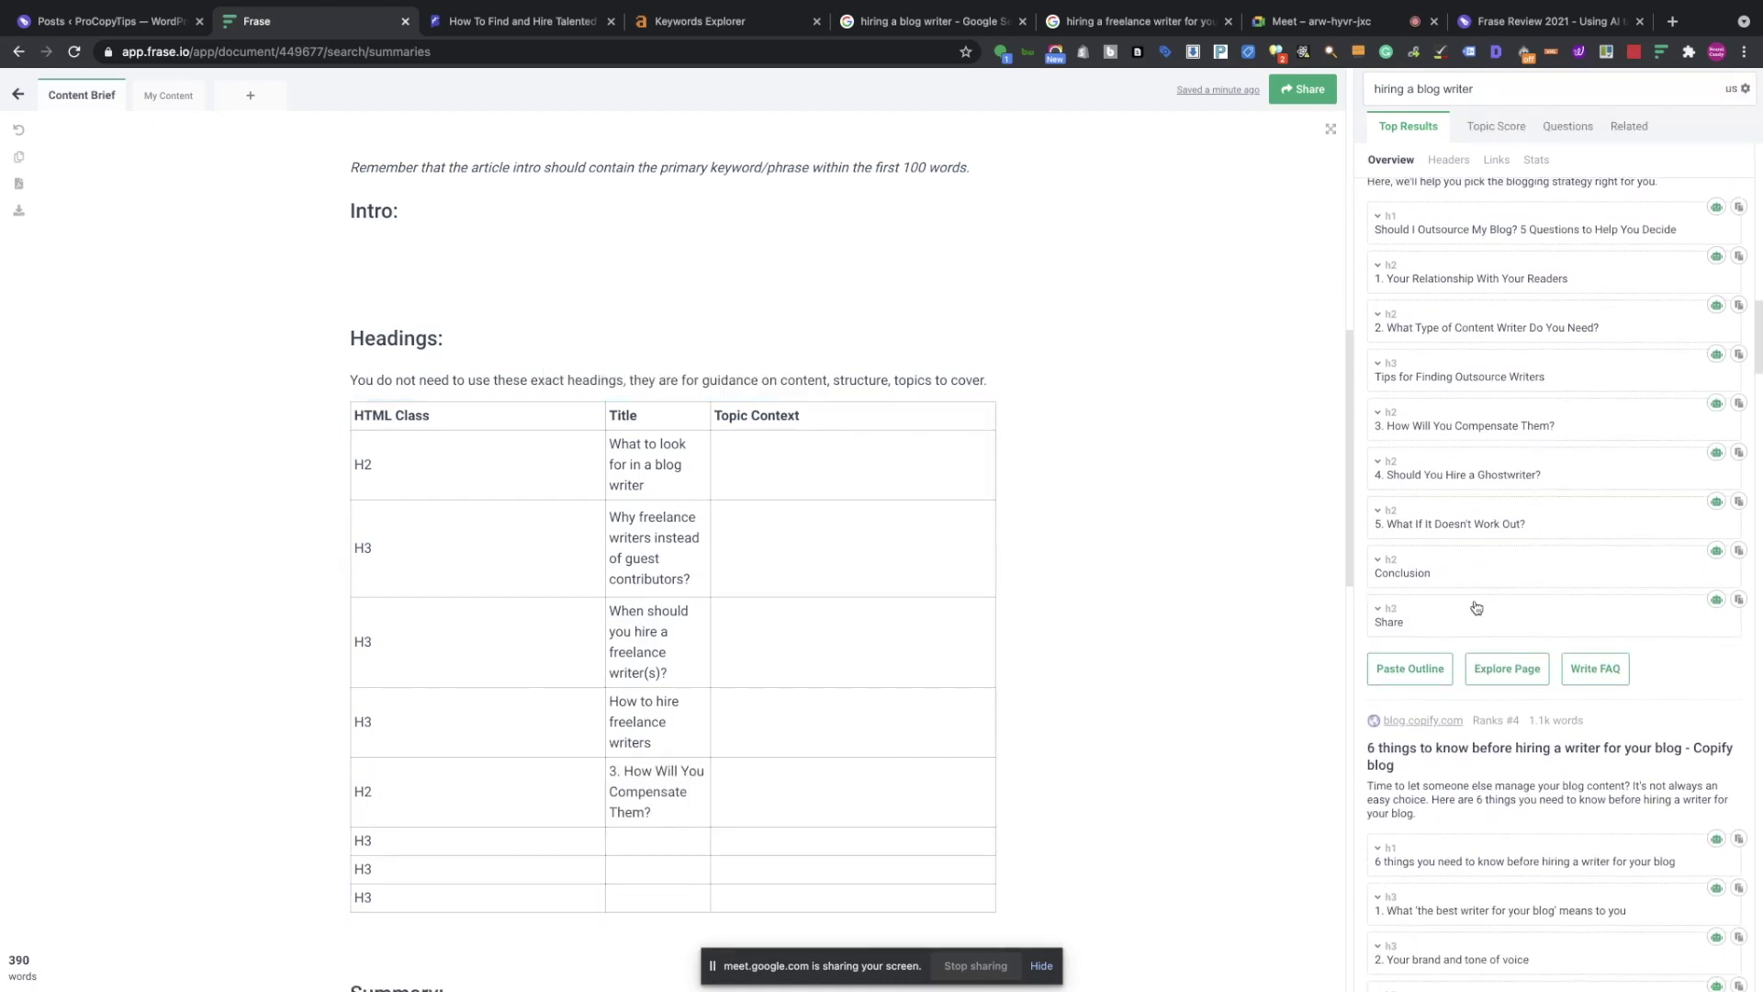
{"action": "scroll", "coordinate": [1318, 579], "scroll_direction": "down", "scroll_amount": 2}
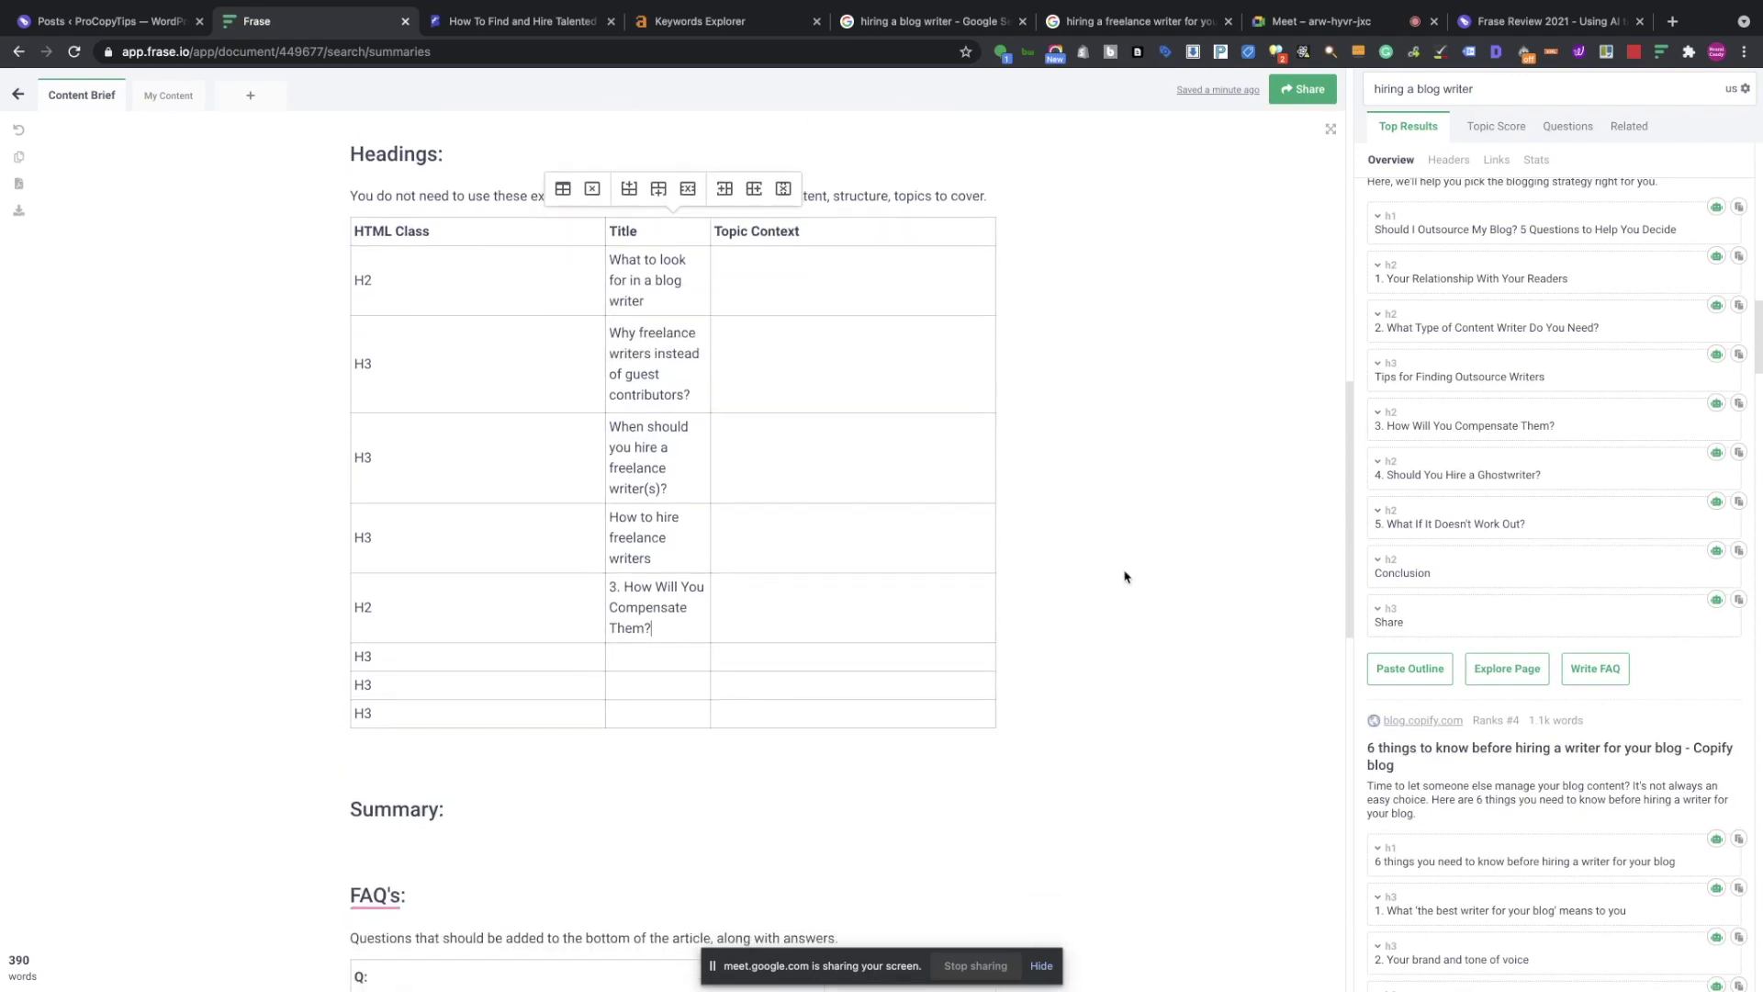
{"action": "left_click_drag", "start_coordinate": [606, 263], "coordinate": [442, 264]}
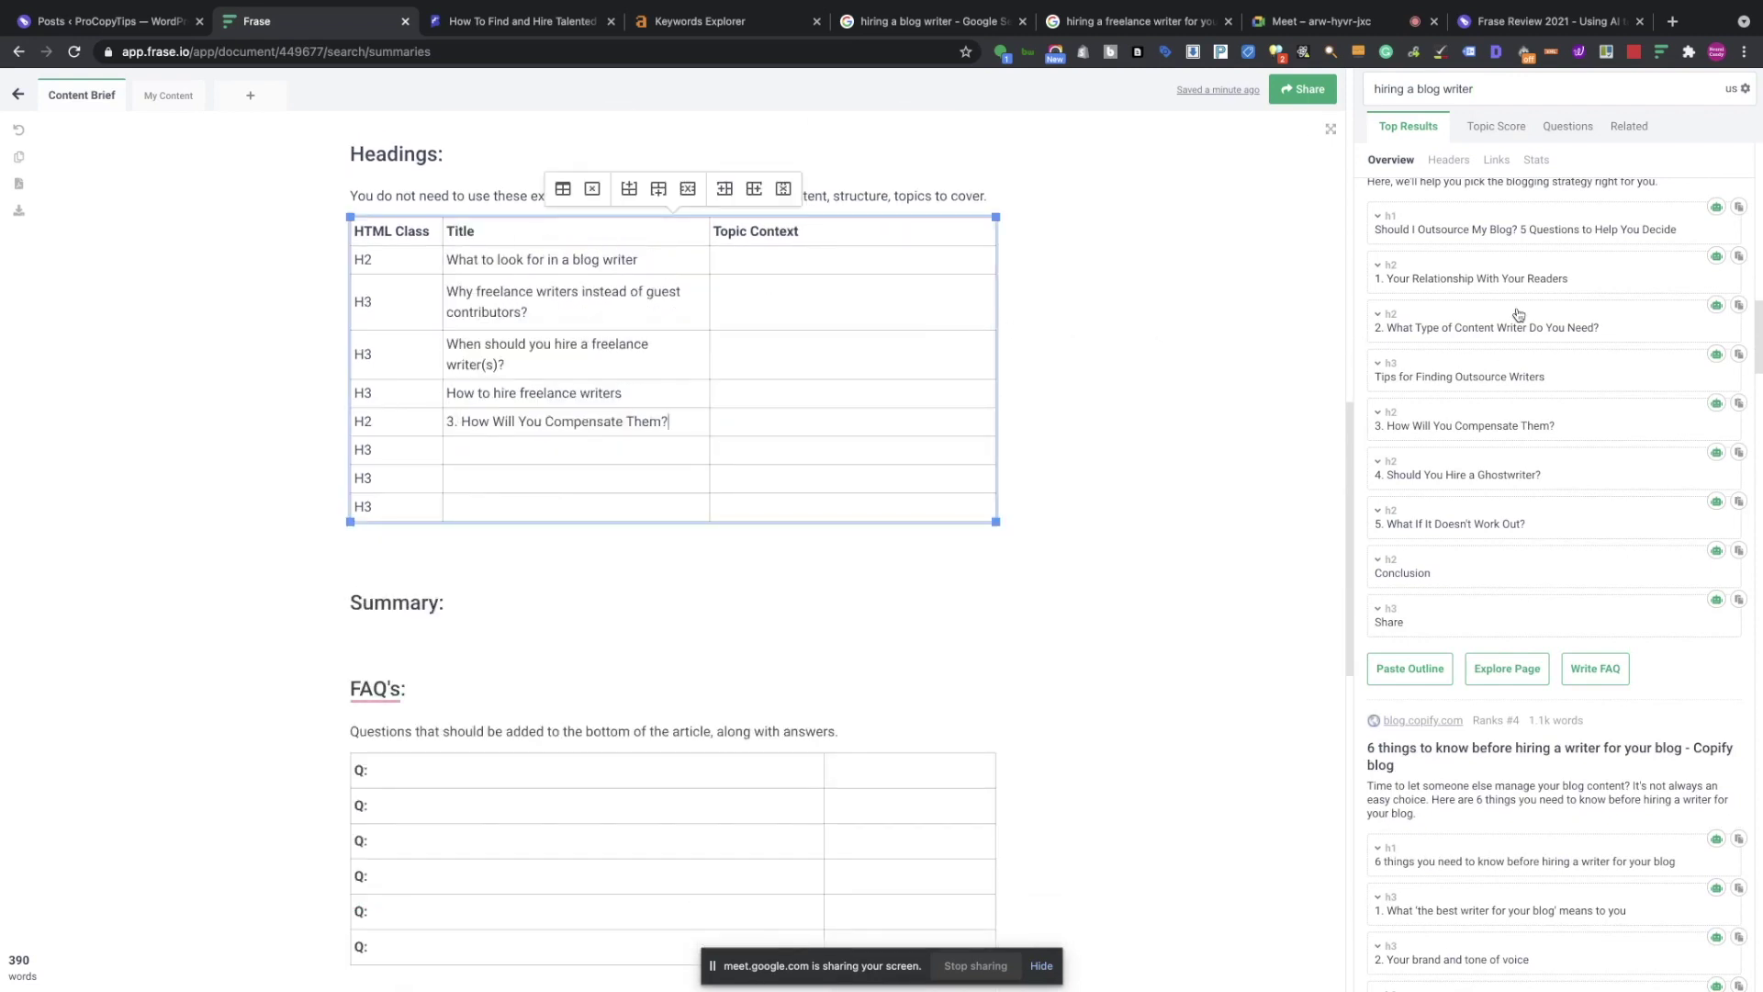
Compare the blog.copify.com outline with the titles already in the headings table.
{"action": "scroll", "coordinate": [1574, 444], "scroll_direction": "down", "scroll_amount": 5}
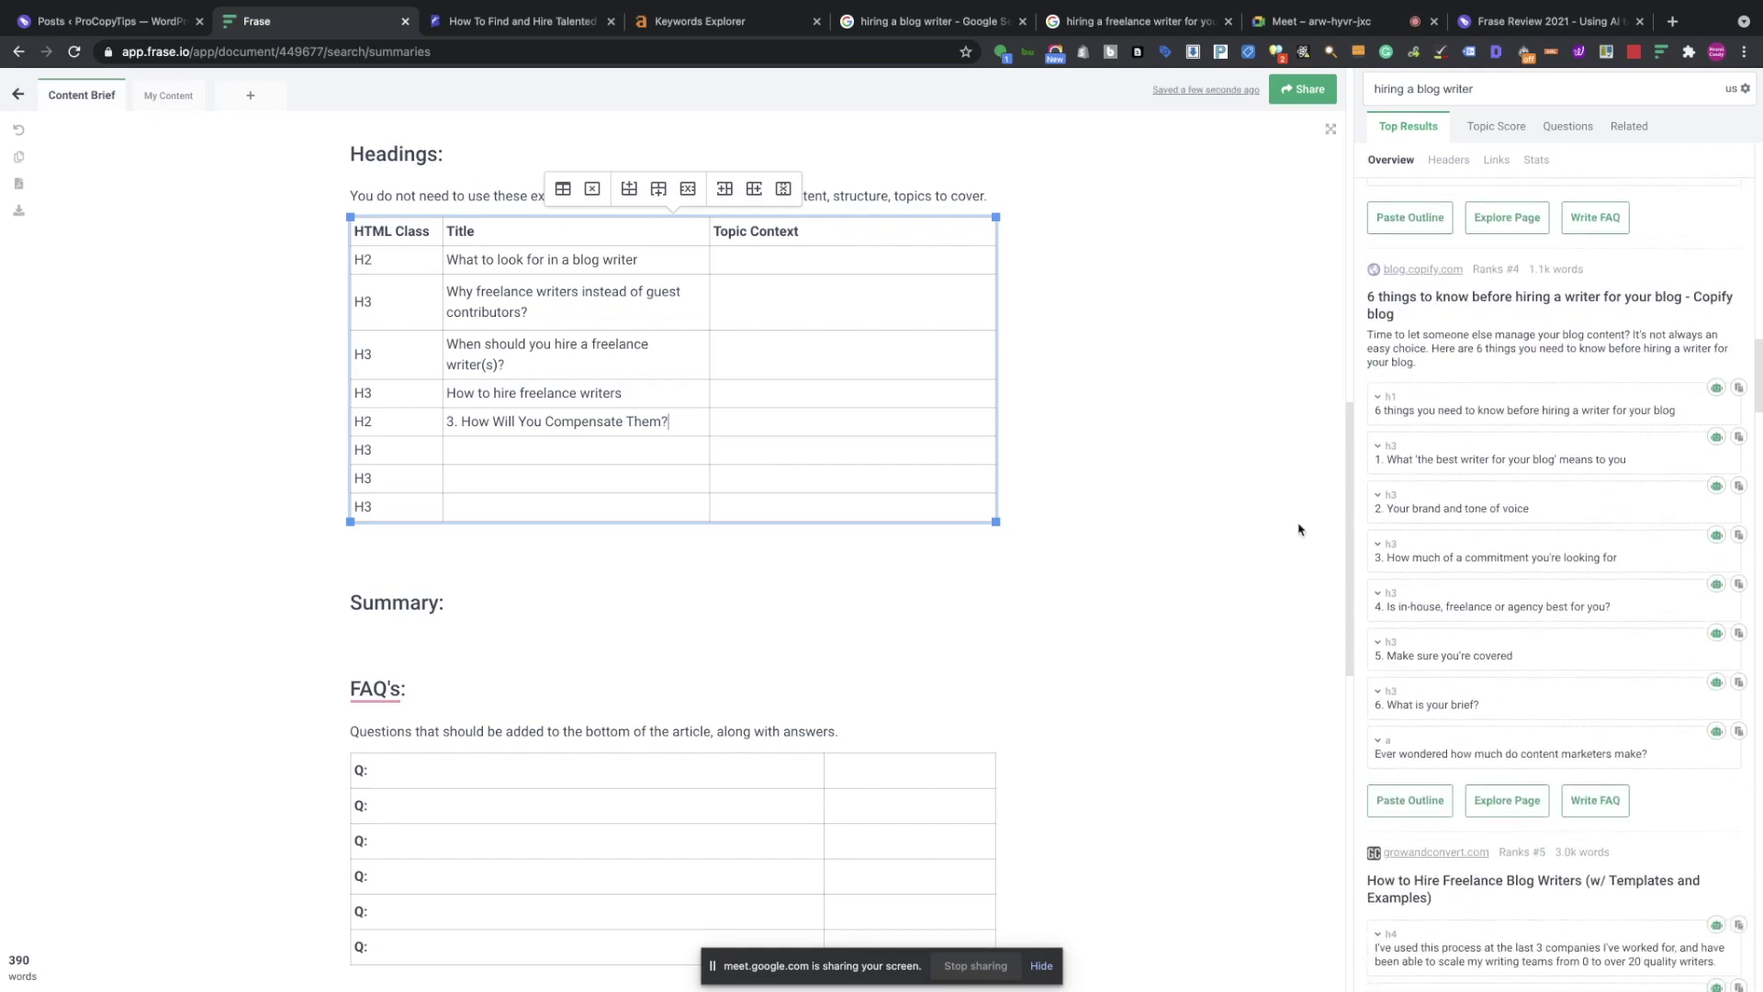
{"action": "scroll", "coordinate": [1549, 590], "scroll_direction": "down", "scroll_amount": 1}
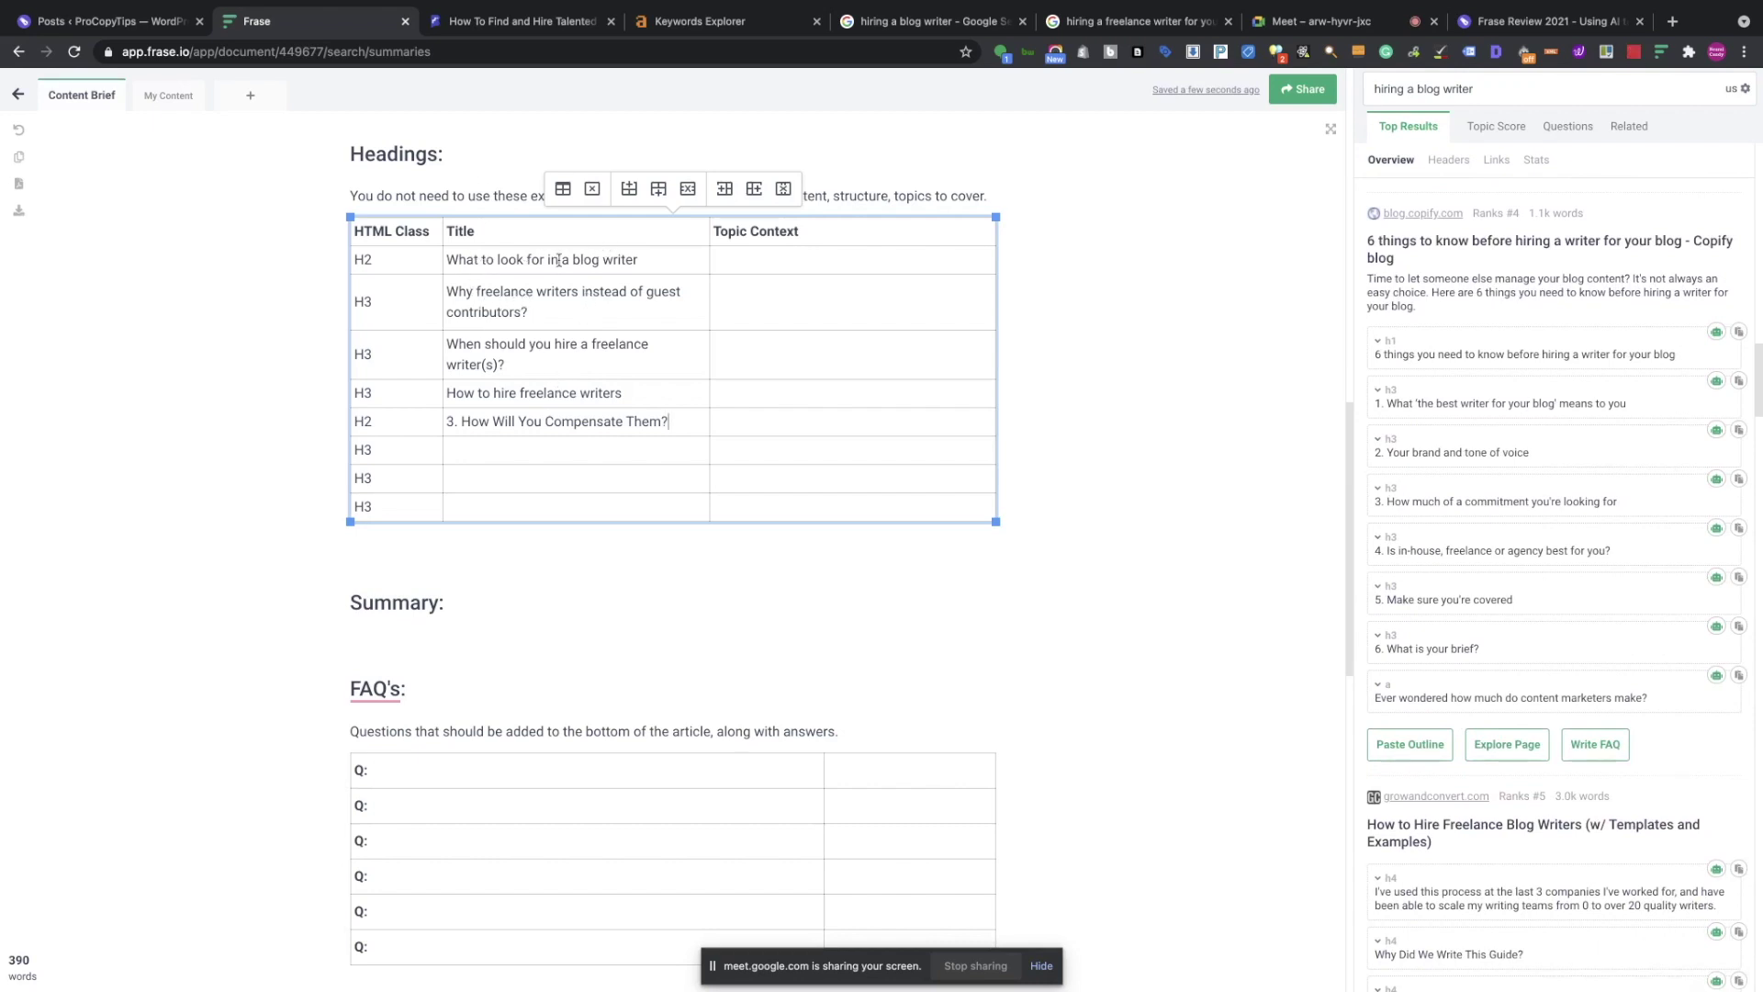
{"action": "left_click_drag", "start_coordinate": [449, 259], "coordinate": [638, 259]}
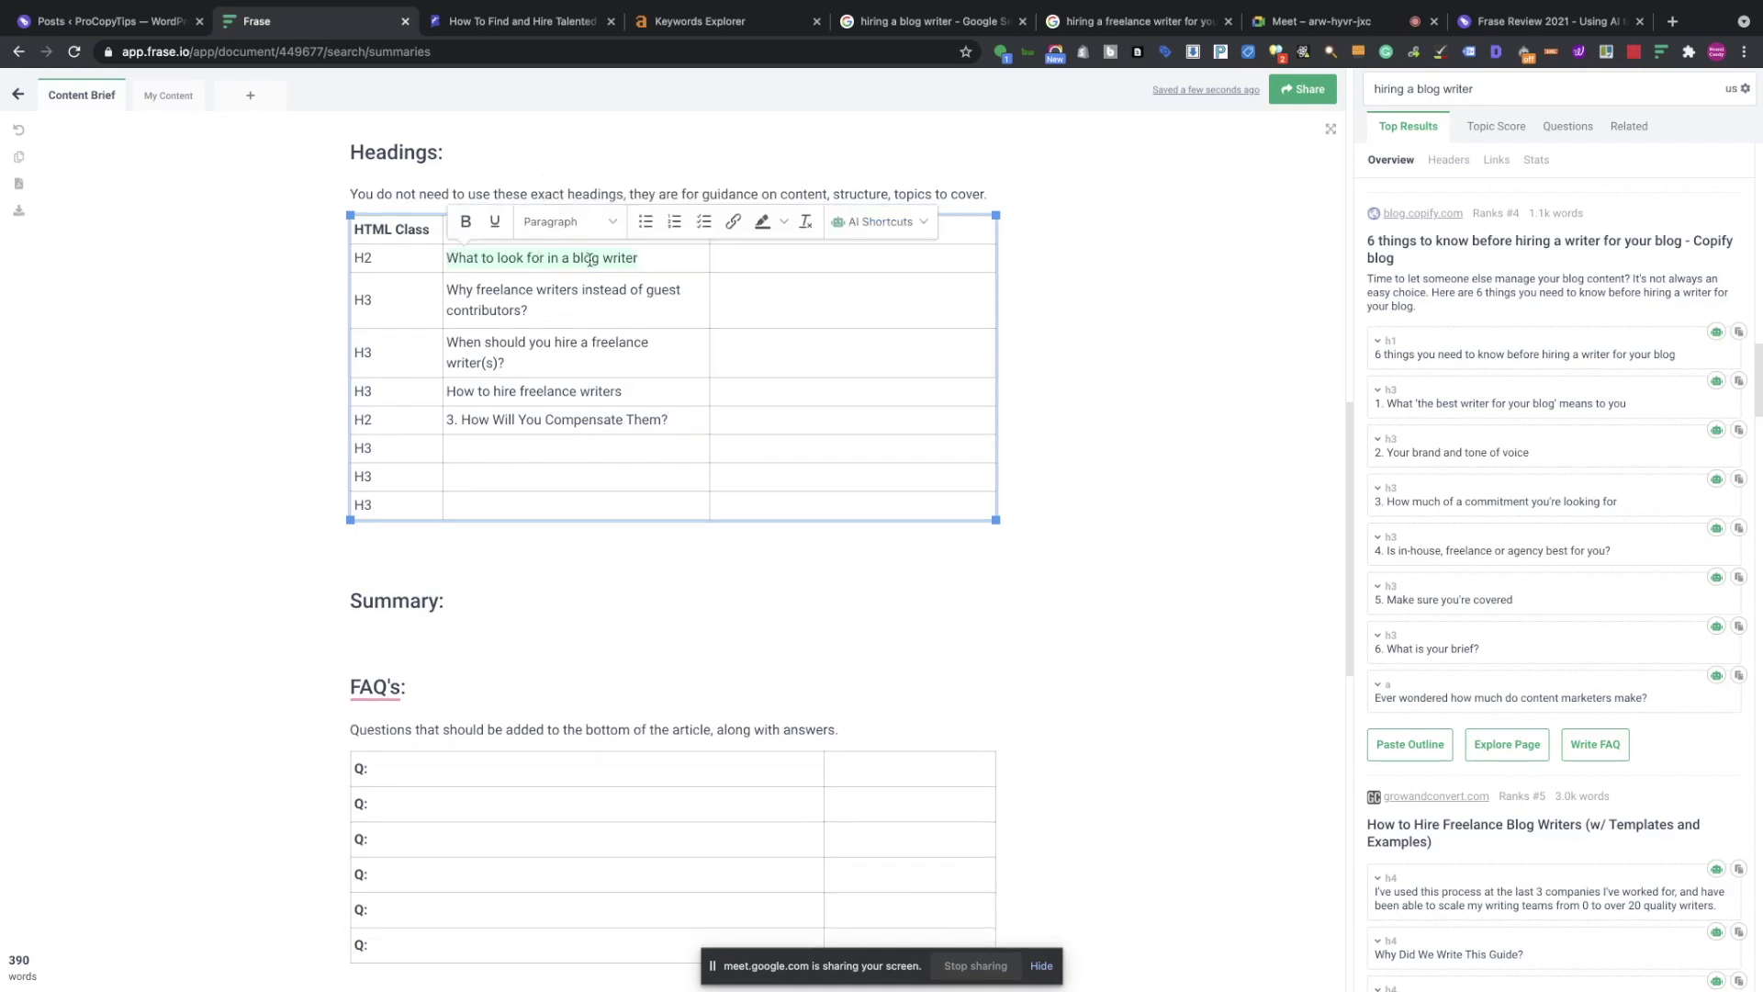
{"action": "left_click_drag", "start_coordinate": [447, 291], "coordinate": [548, 308]}
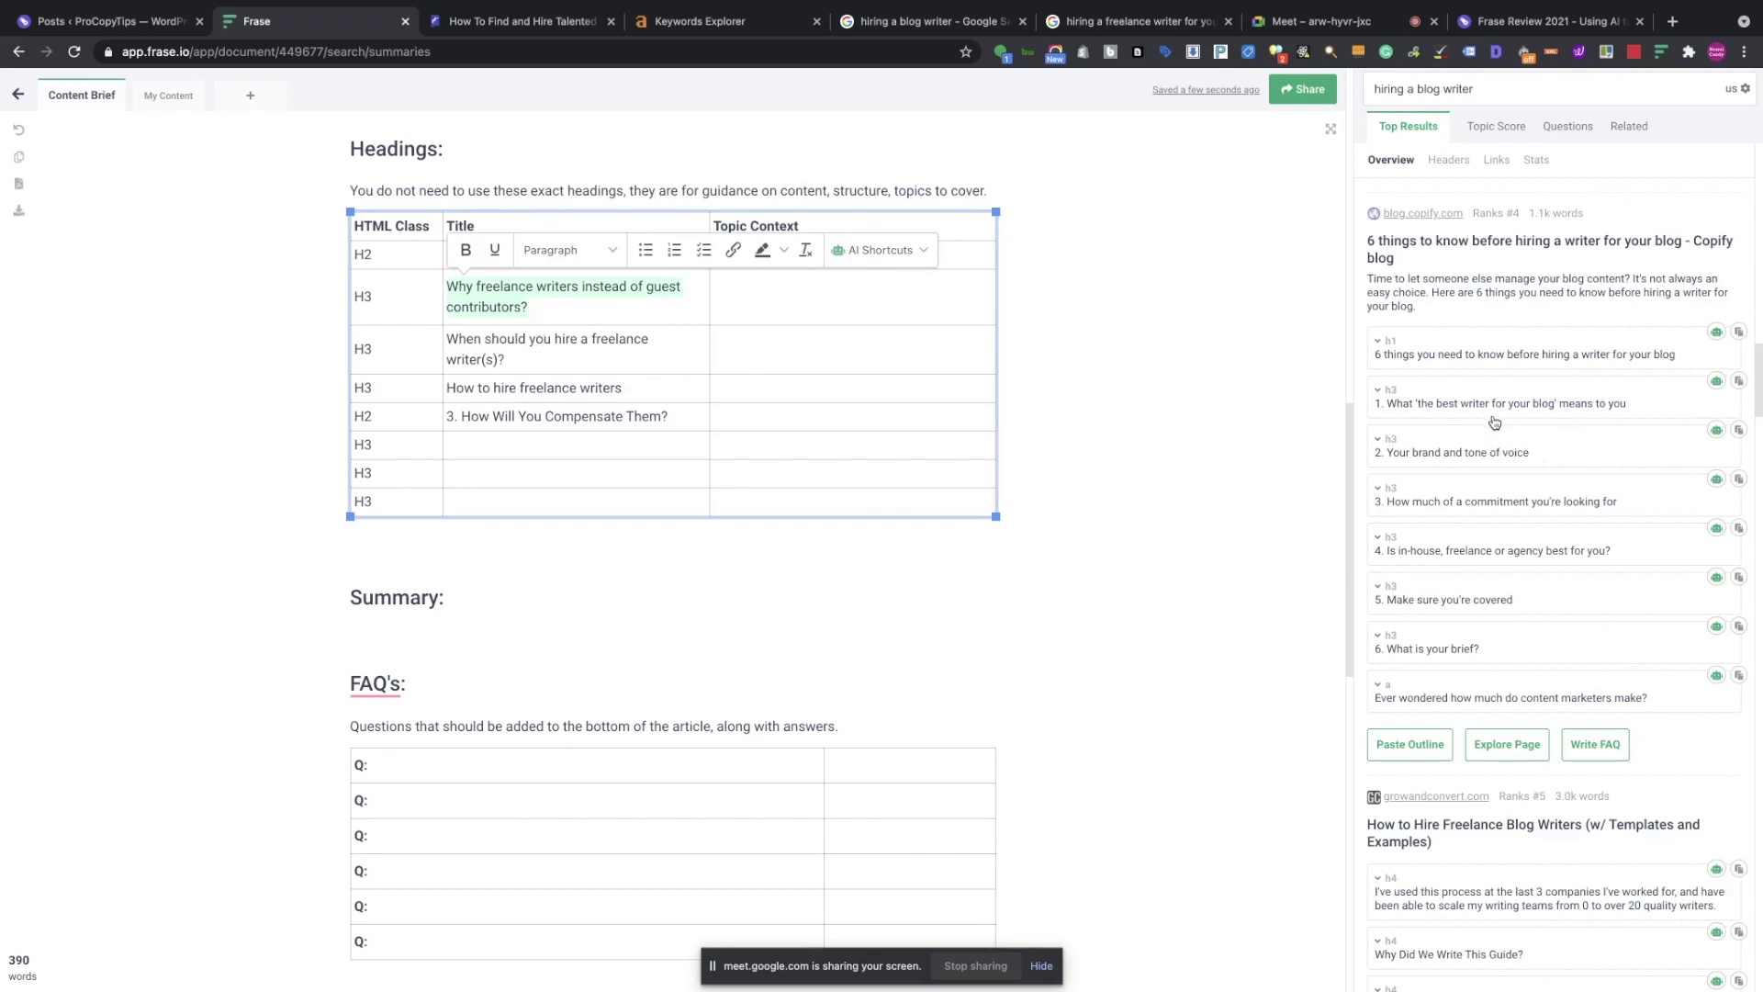
{"action": "scroll", "coordinate": [1494, 420], "scroll_direction": "down", "scroll_amount": 1}
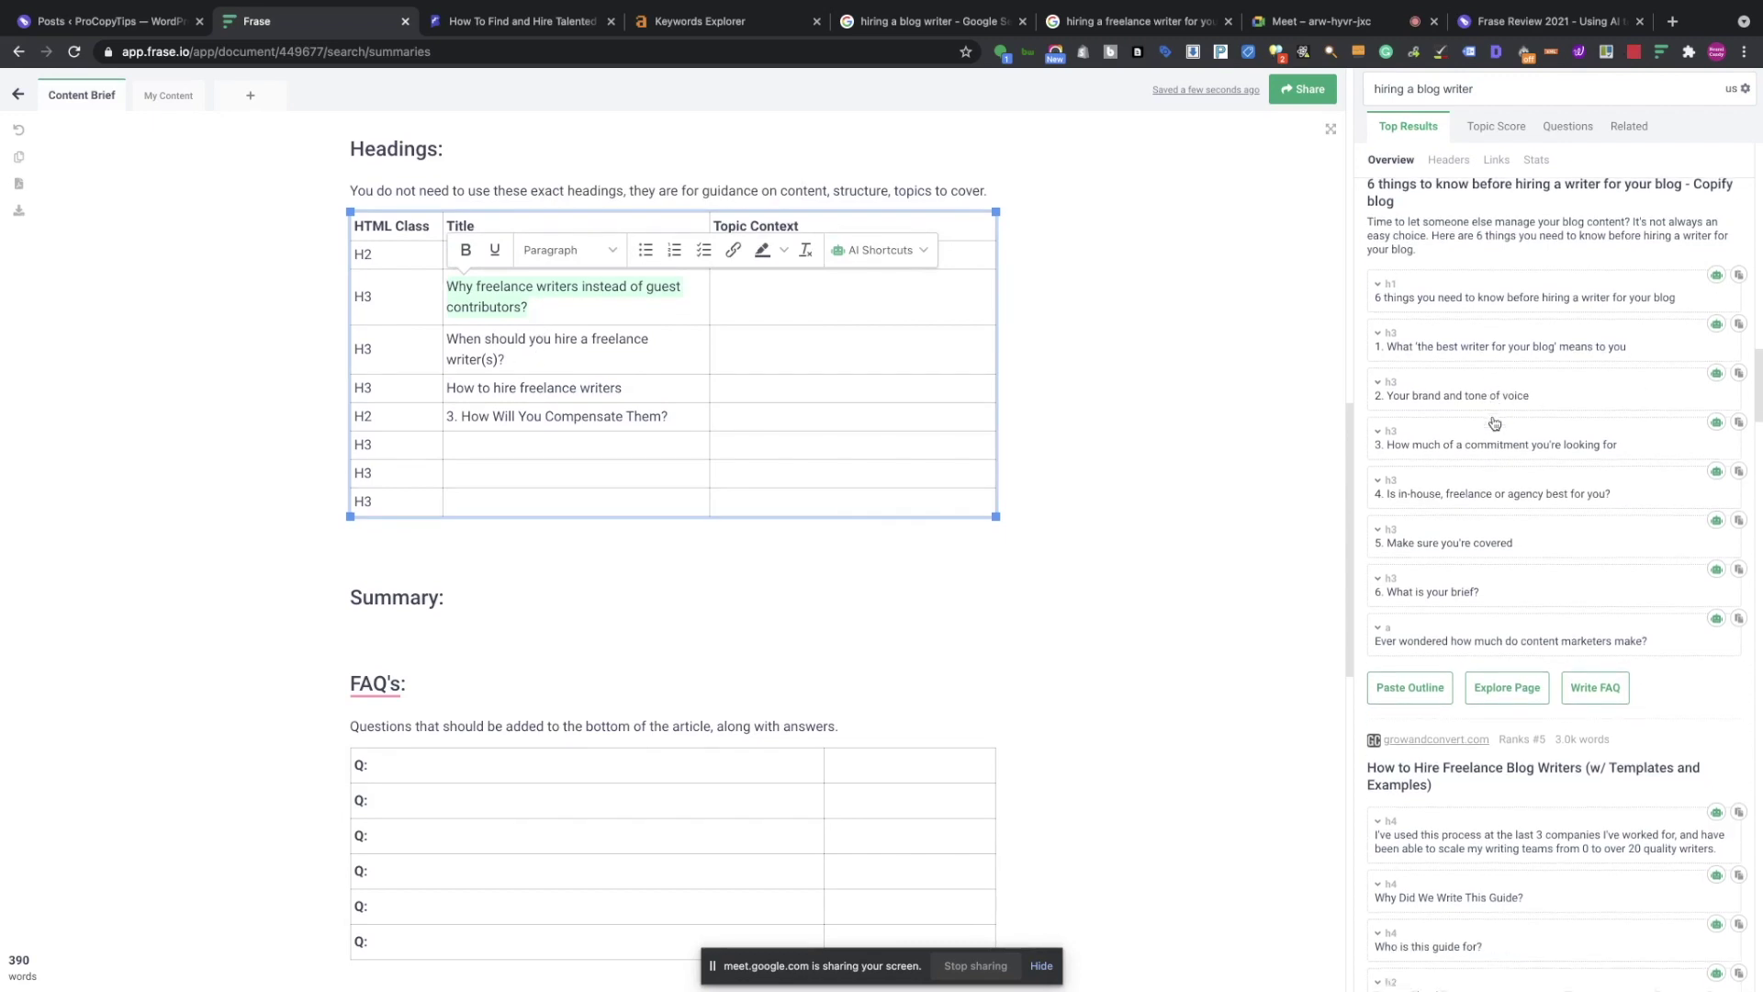
{"action": "left_click", "coordinate": [509, 445]}
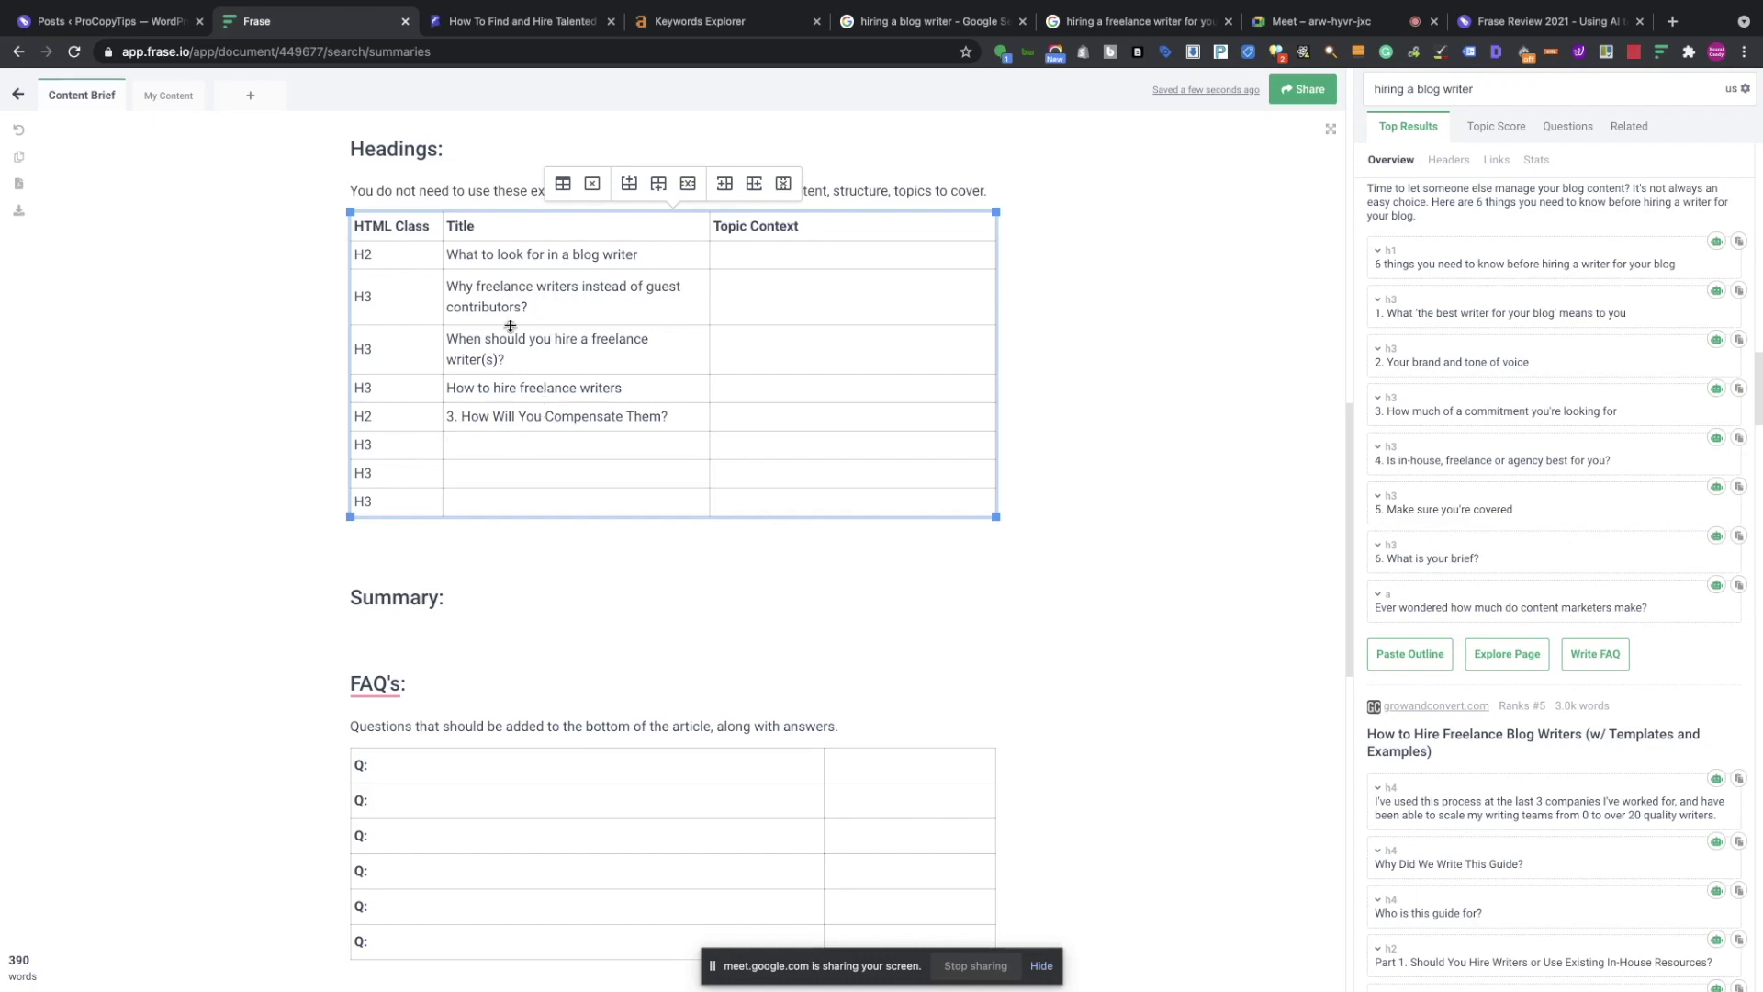
Insert a row above the first H2 row and move "When should you hire a freelance writer(s)?" into its title cell.
{"action": "right_click", "coordinate": [448, 254]}
{"action": "mouse_move", "coordinate": [500, 303]}
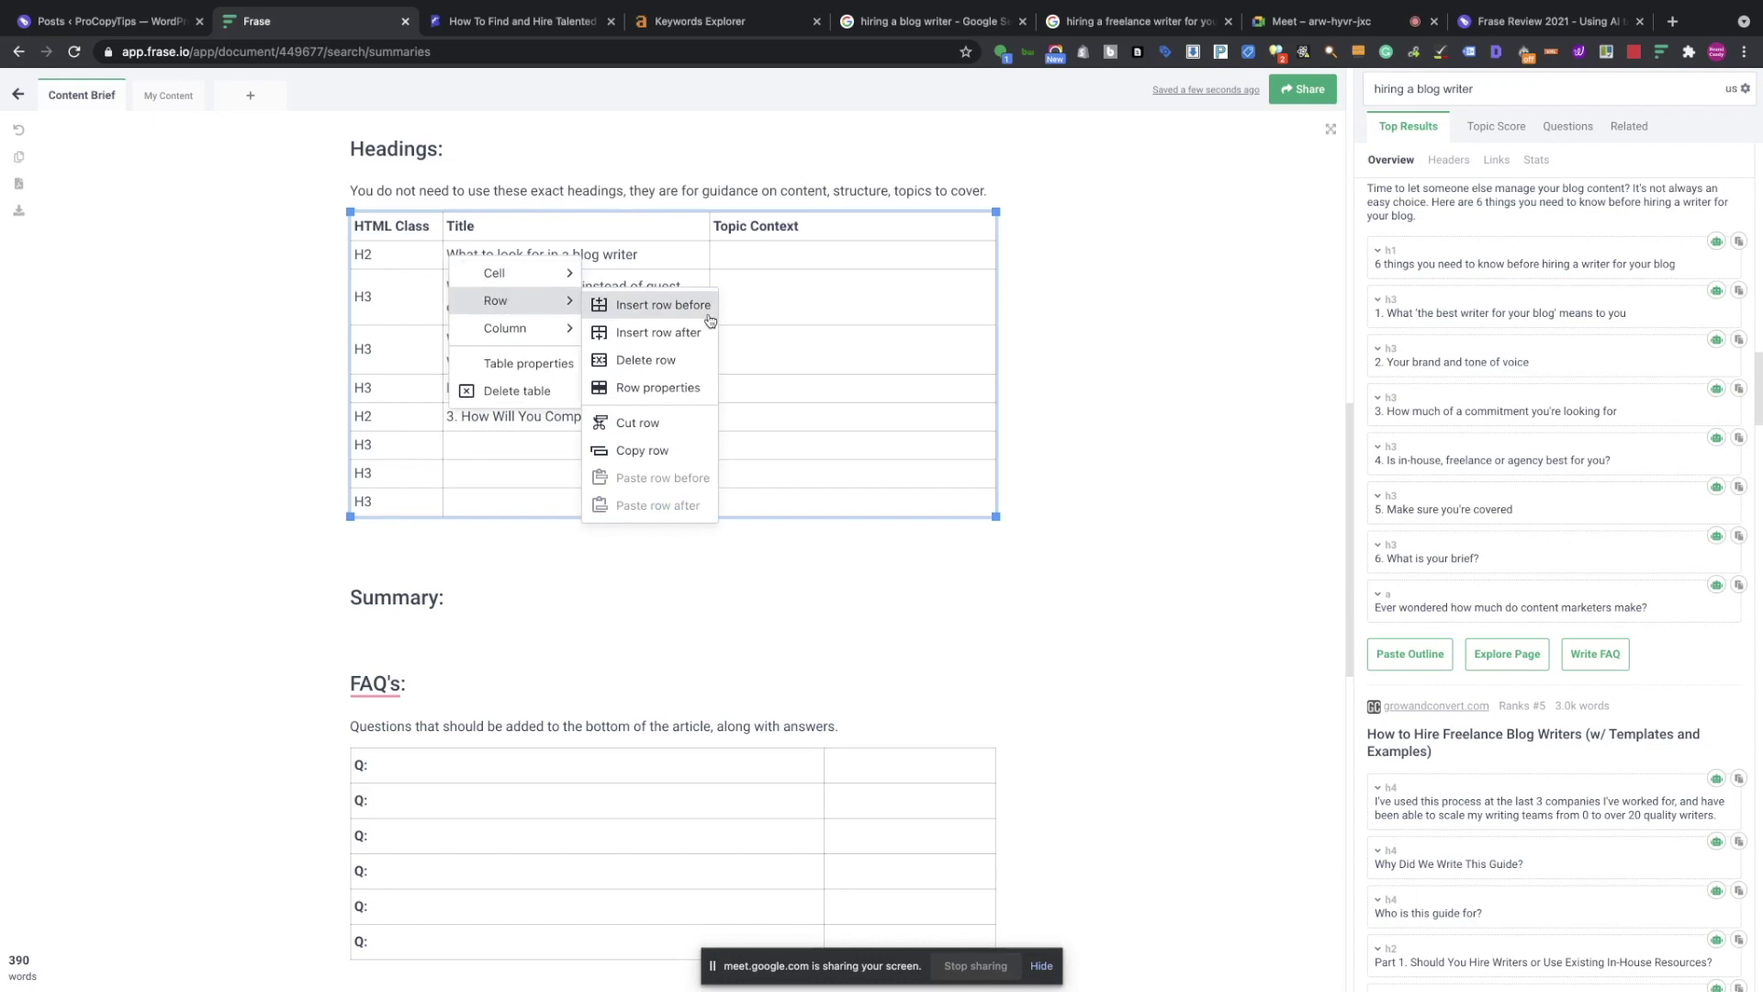
{"action": "left_click", "coordinate": [679, 306]}
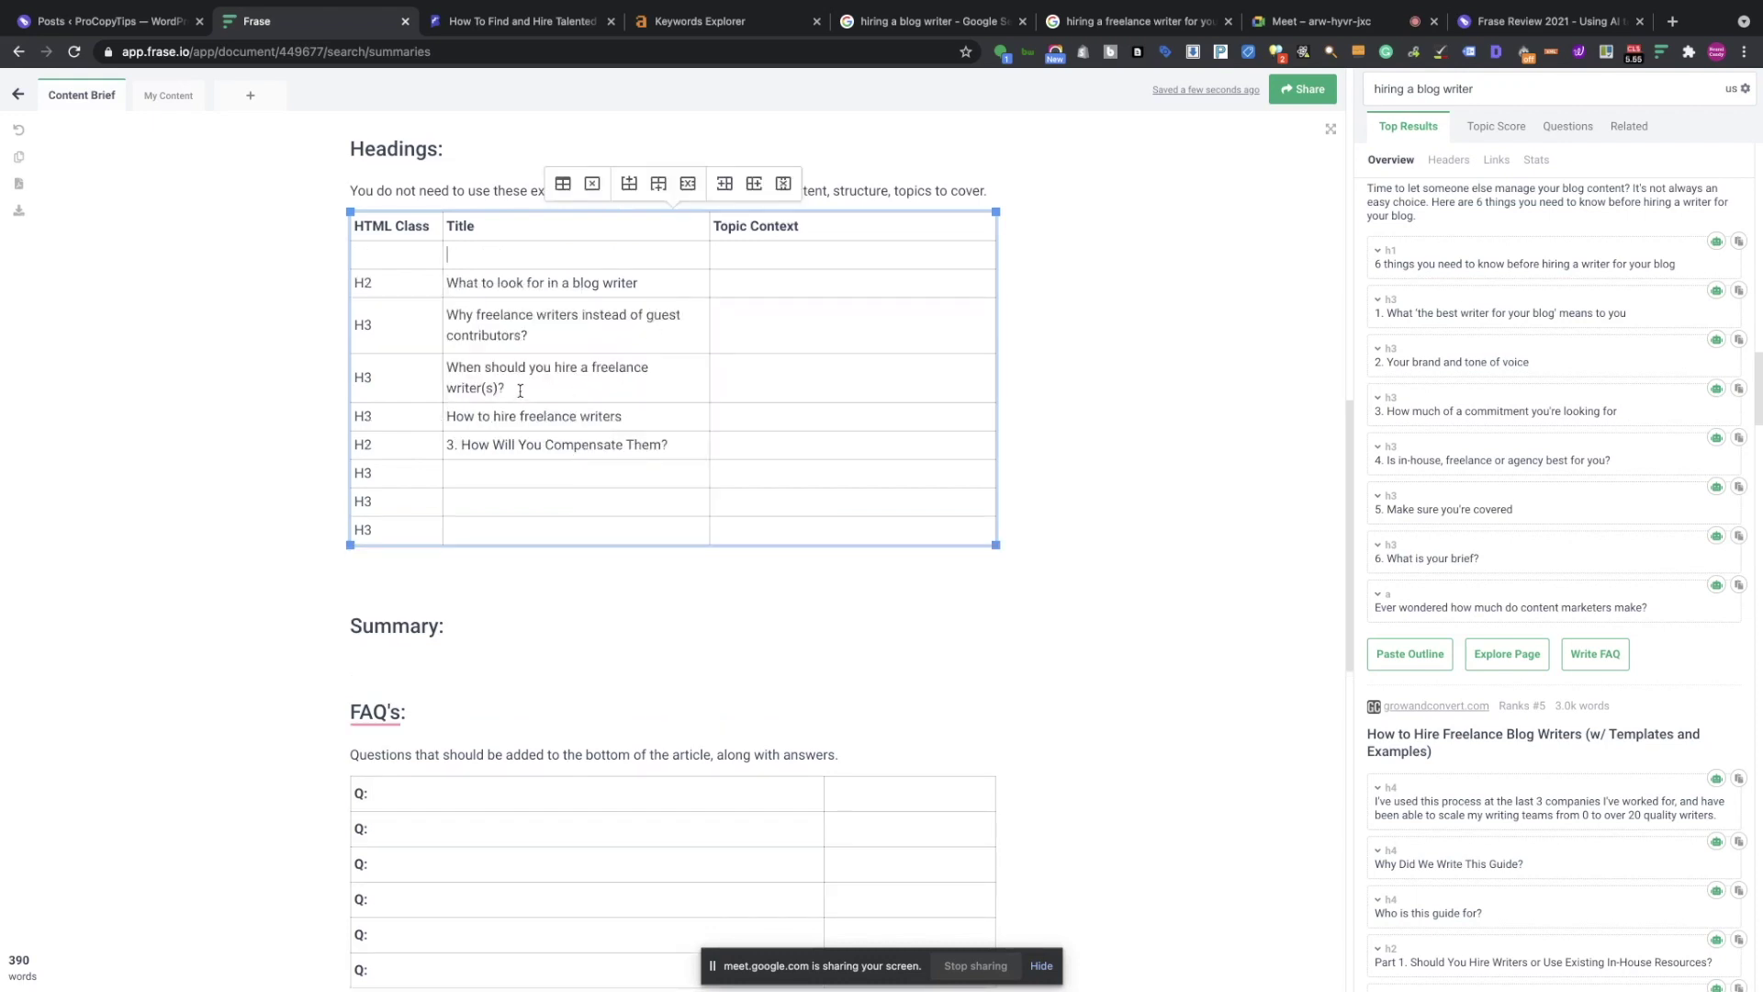
{"action": "left_click_drag", "start_coordinate": [509, 388], "coordinate": [446, 360]}
{"action": "key", "text": "ctrl+c"}
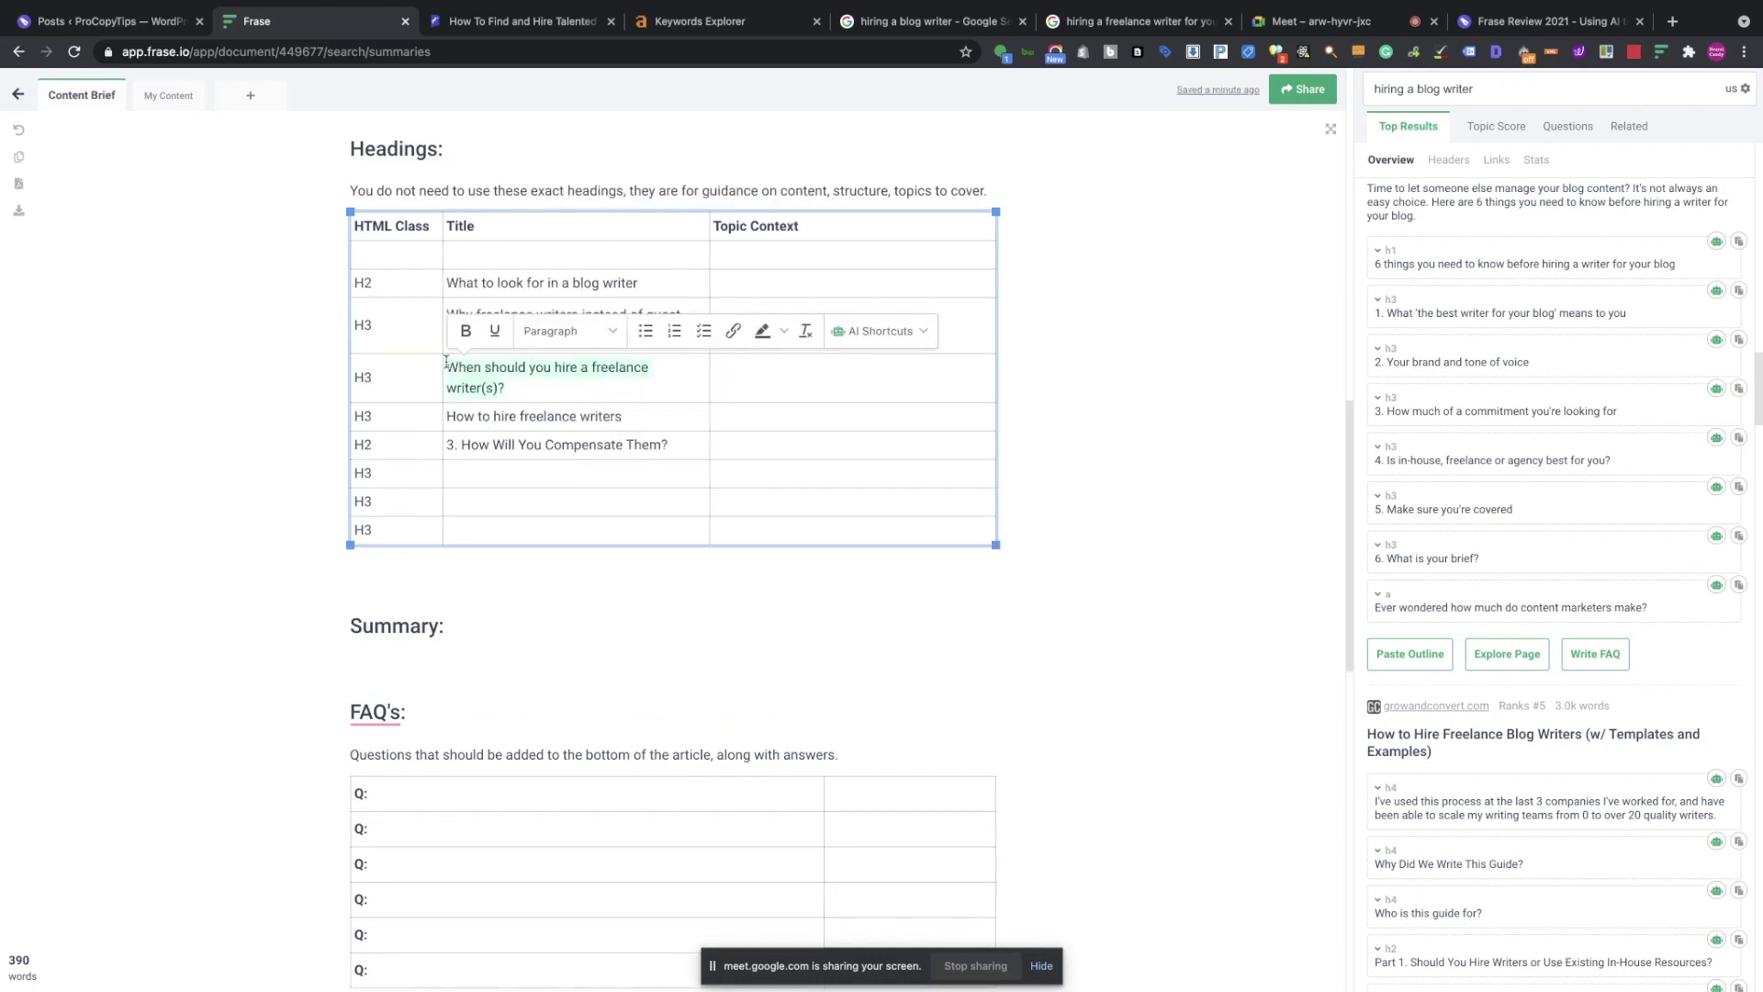
{"action": "key", "text": "BackSpace"}
{"action": "left_click", "coordinate": [474, 256]}
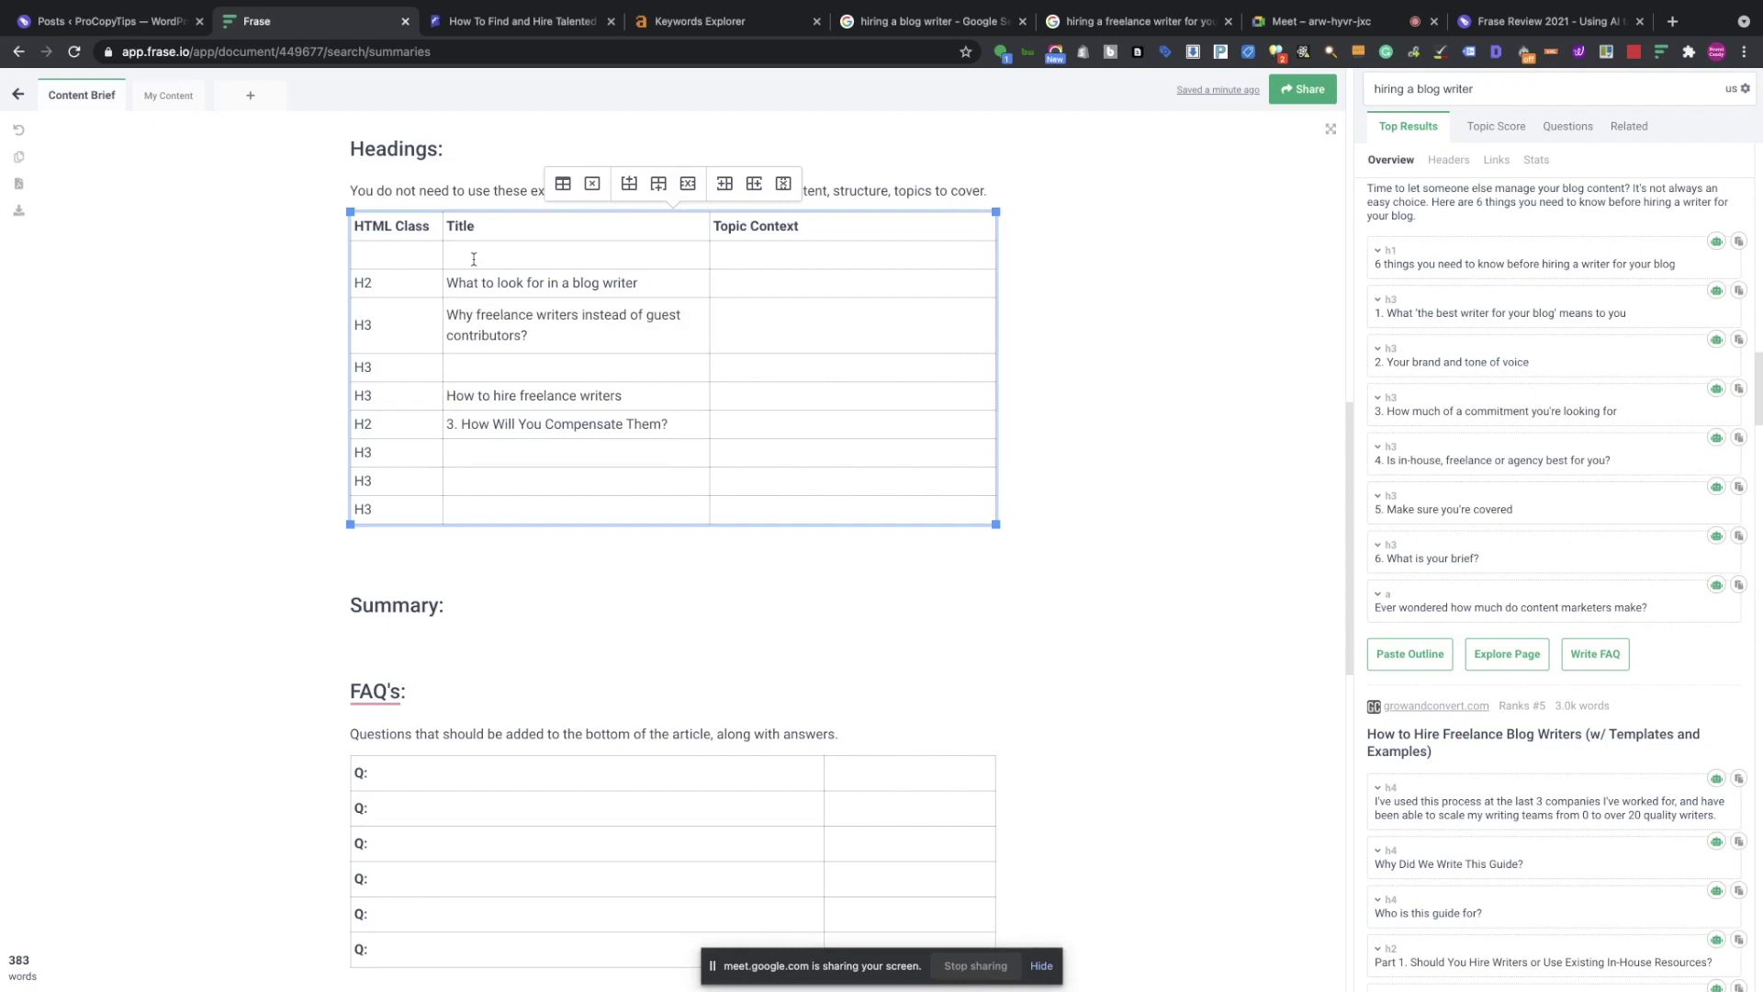
{"action": "key", "text": "ctrl+v"}
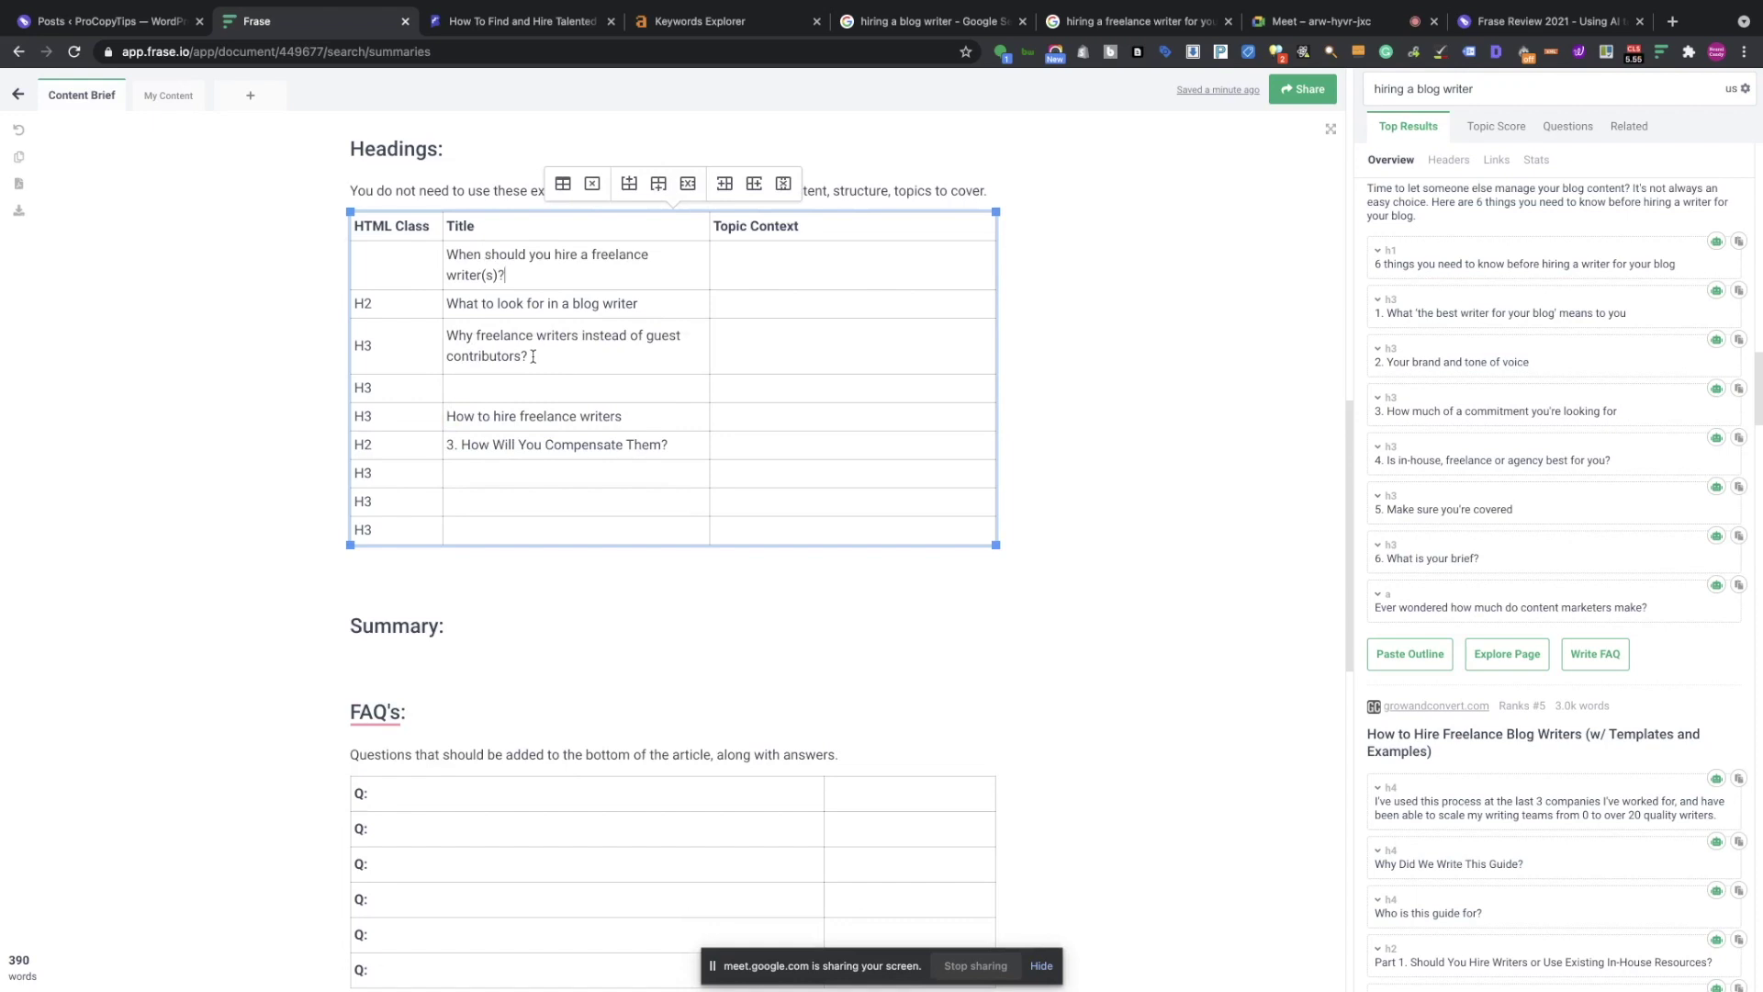
Move "Why freelance writers instead of guest contributors?" to the H3 row directly below "3. How Will You Compensate Them?".
{"action": "mouse_move", "coordinate": [508, 350]}
{"action": "left_mouse_down"}
{"action": "mouse_move", "coordinate": [449, 336]}
{"action": "mouse_move", "coordinate": [531, 358]}
{"action": "left_mouse_up"}
{"action": "key", "text": "ctrl+c"}
{"action": "key", "text": "BackSpace"}
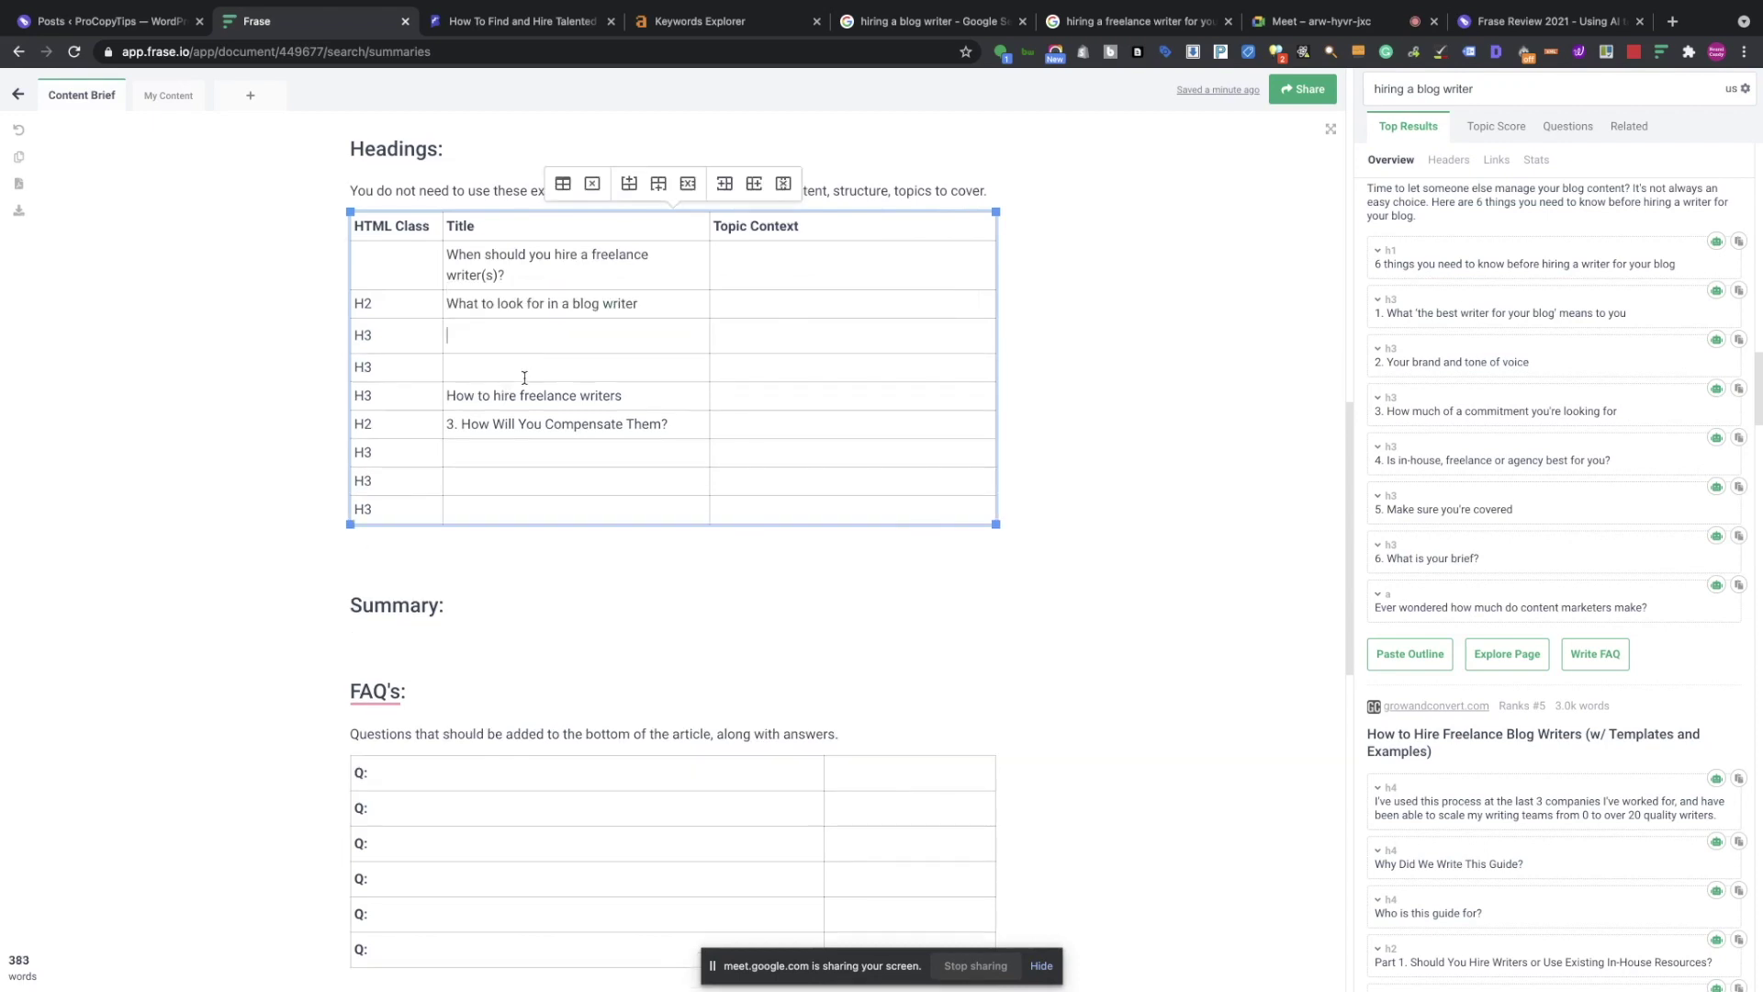
{"action": "key", "text": "ctrl+v"}
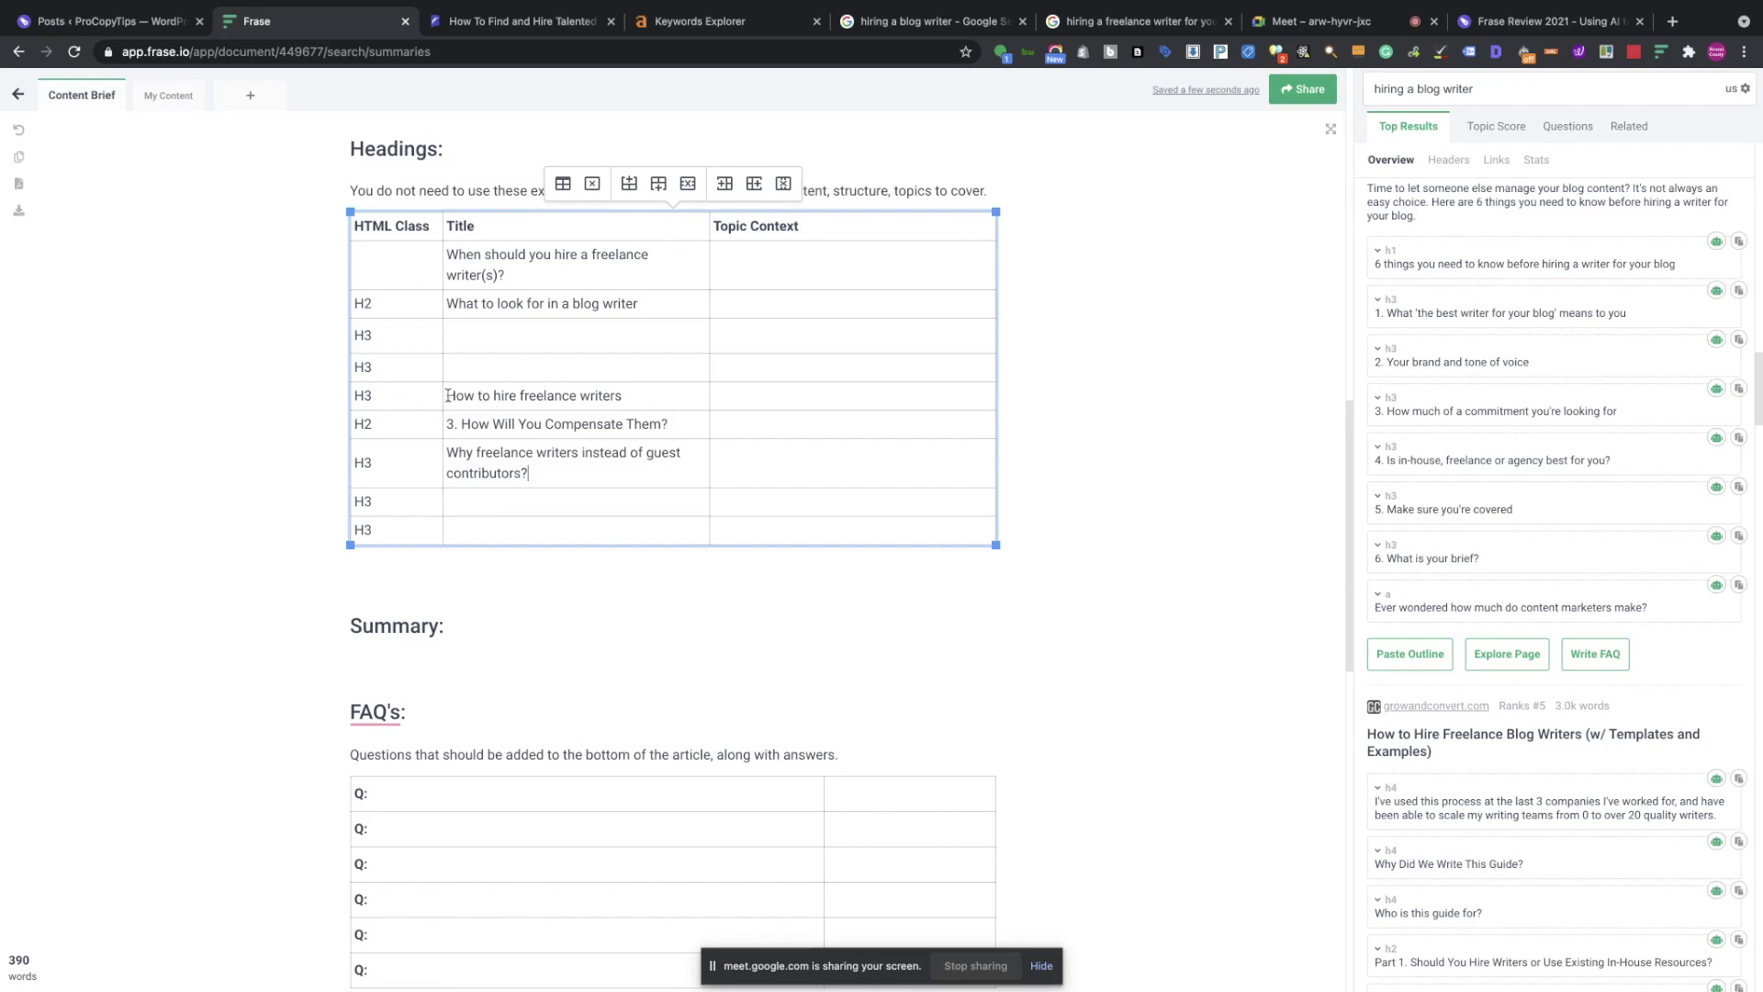
Move "How to hire freelance writers" to the H3 row below "What to look for in a blog writer" and reword it as "Where to find freelance writers".
{"action": "left_click_drag", "start_coordinate": [448, 395], "coordinate": [663, 401]}
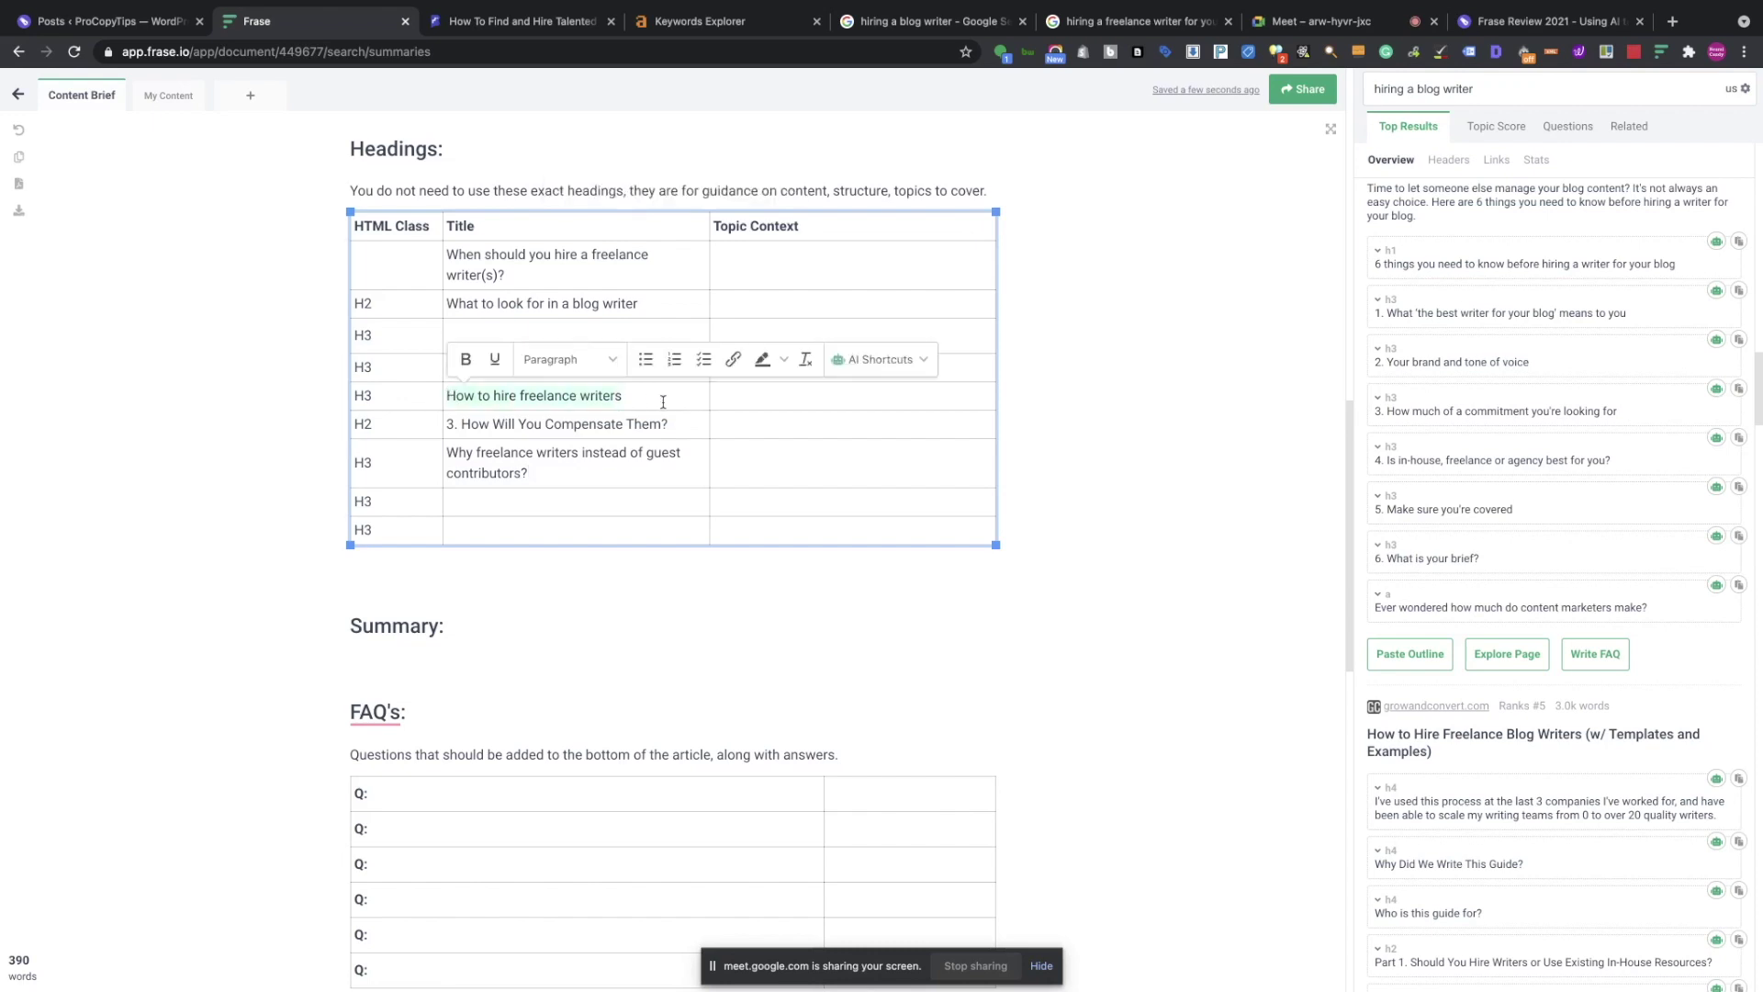
{"action": "key", "text": "ctrl+x"}
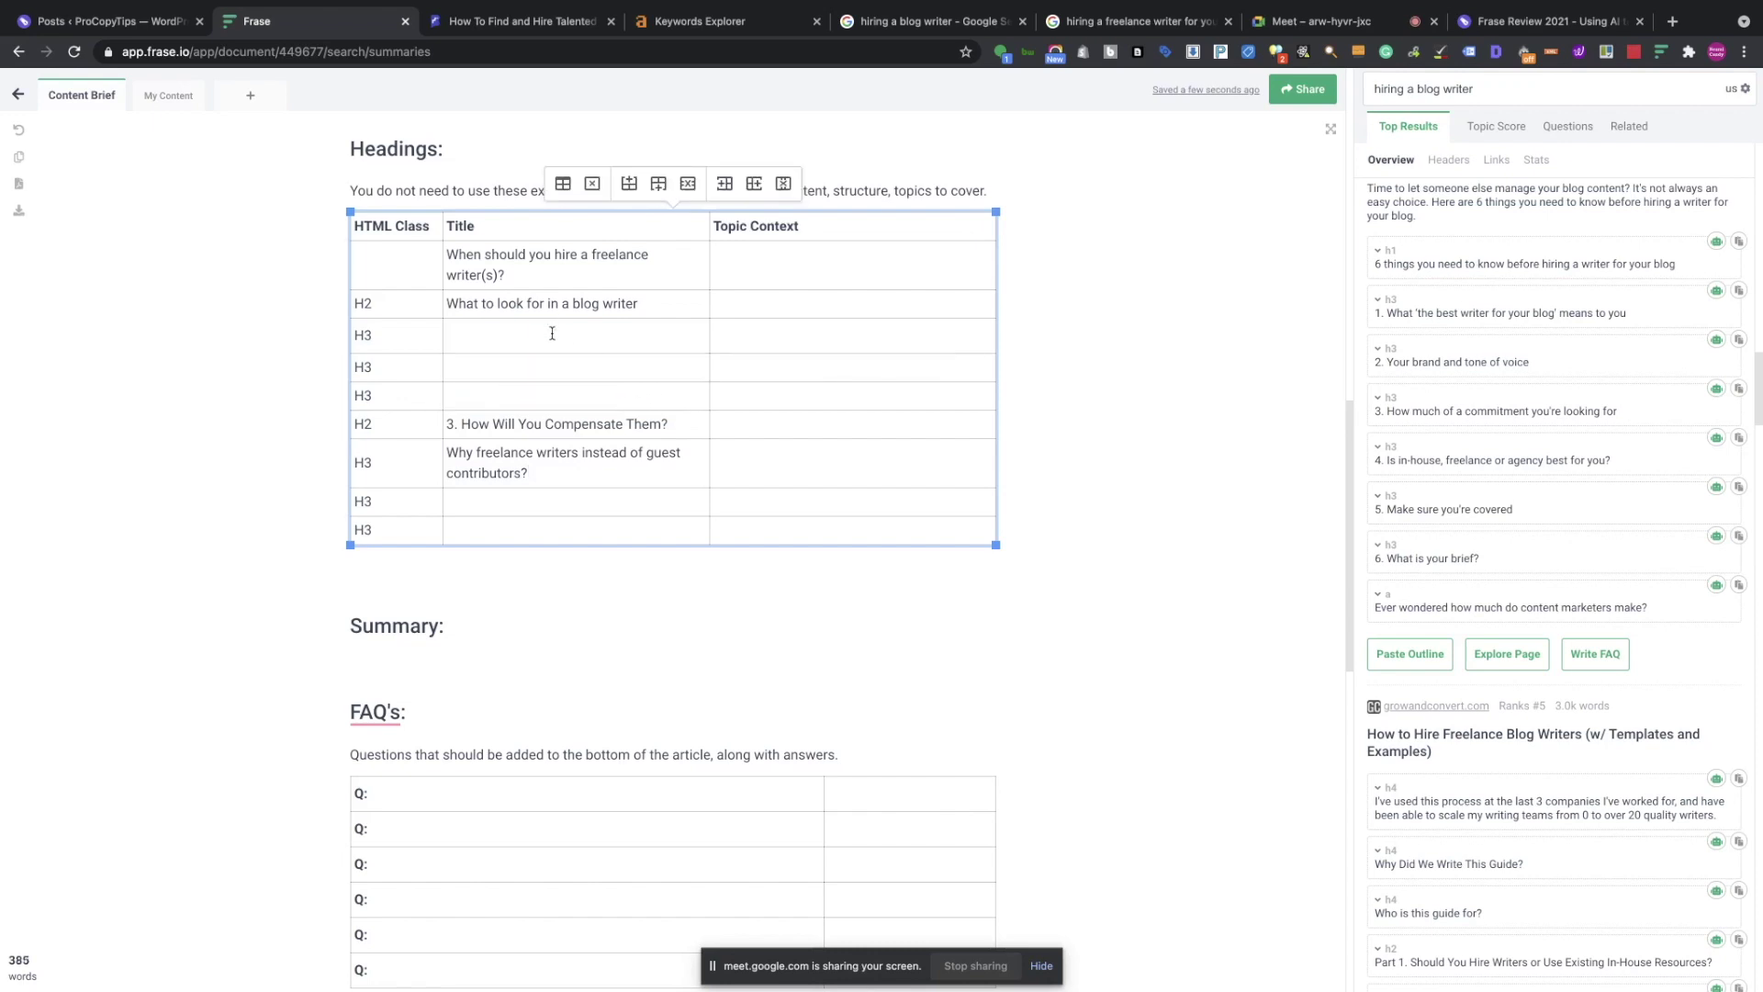
{"action": "left_click", "coordinate": [552, 333]}
{"action": "key", "text": "ctrl+v"}
{"action": "left_click_drag", "start_coordinate": [492, 337], "coordinate": [449, 335]}
{"action": "left_click", "coordinate": [517, 336]}
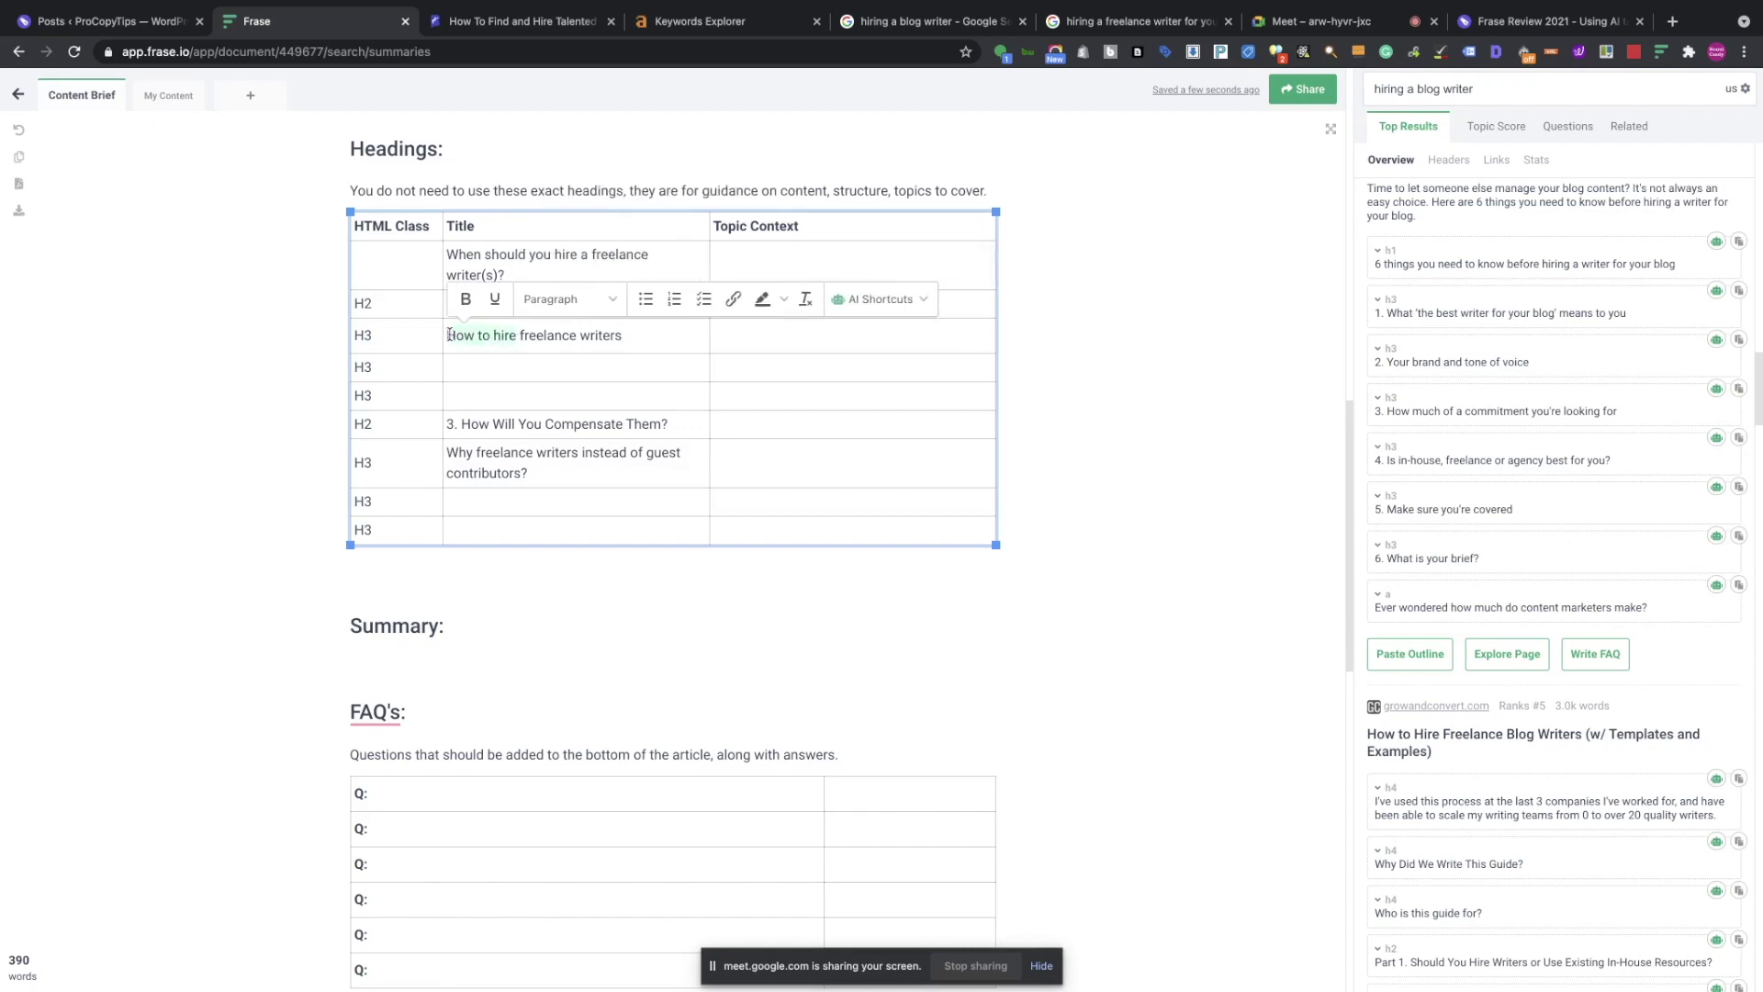
{"action": "type", "text": "Where "}
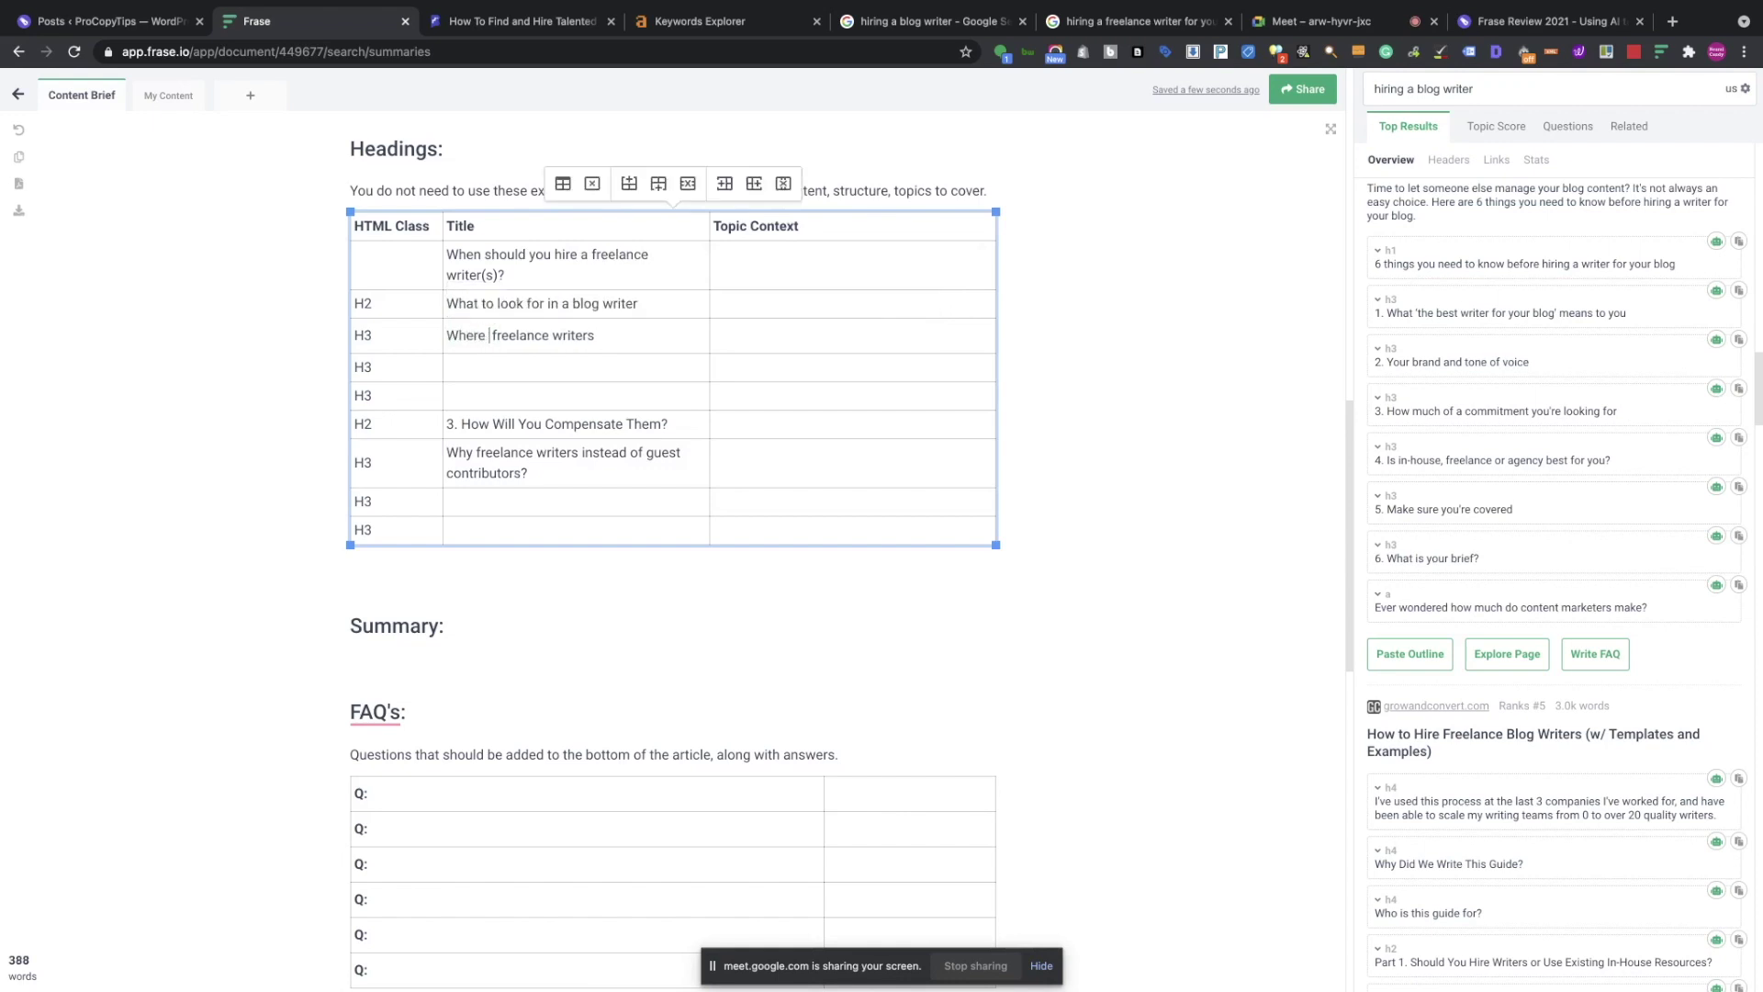
{"action": "type", "text": "to find"}
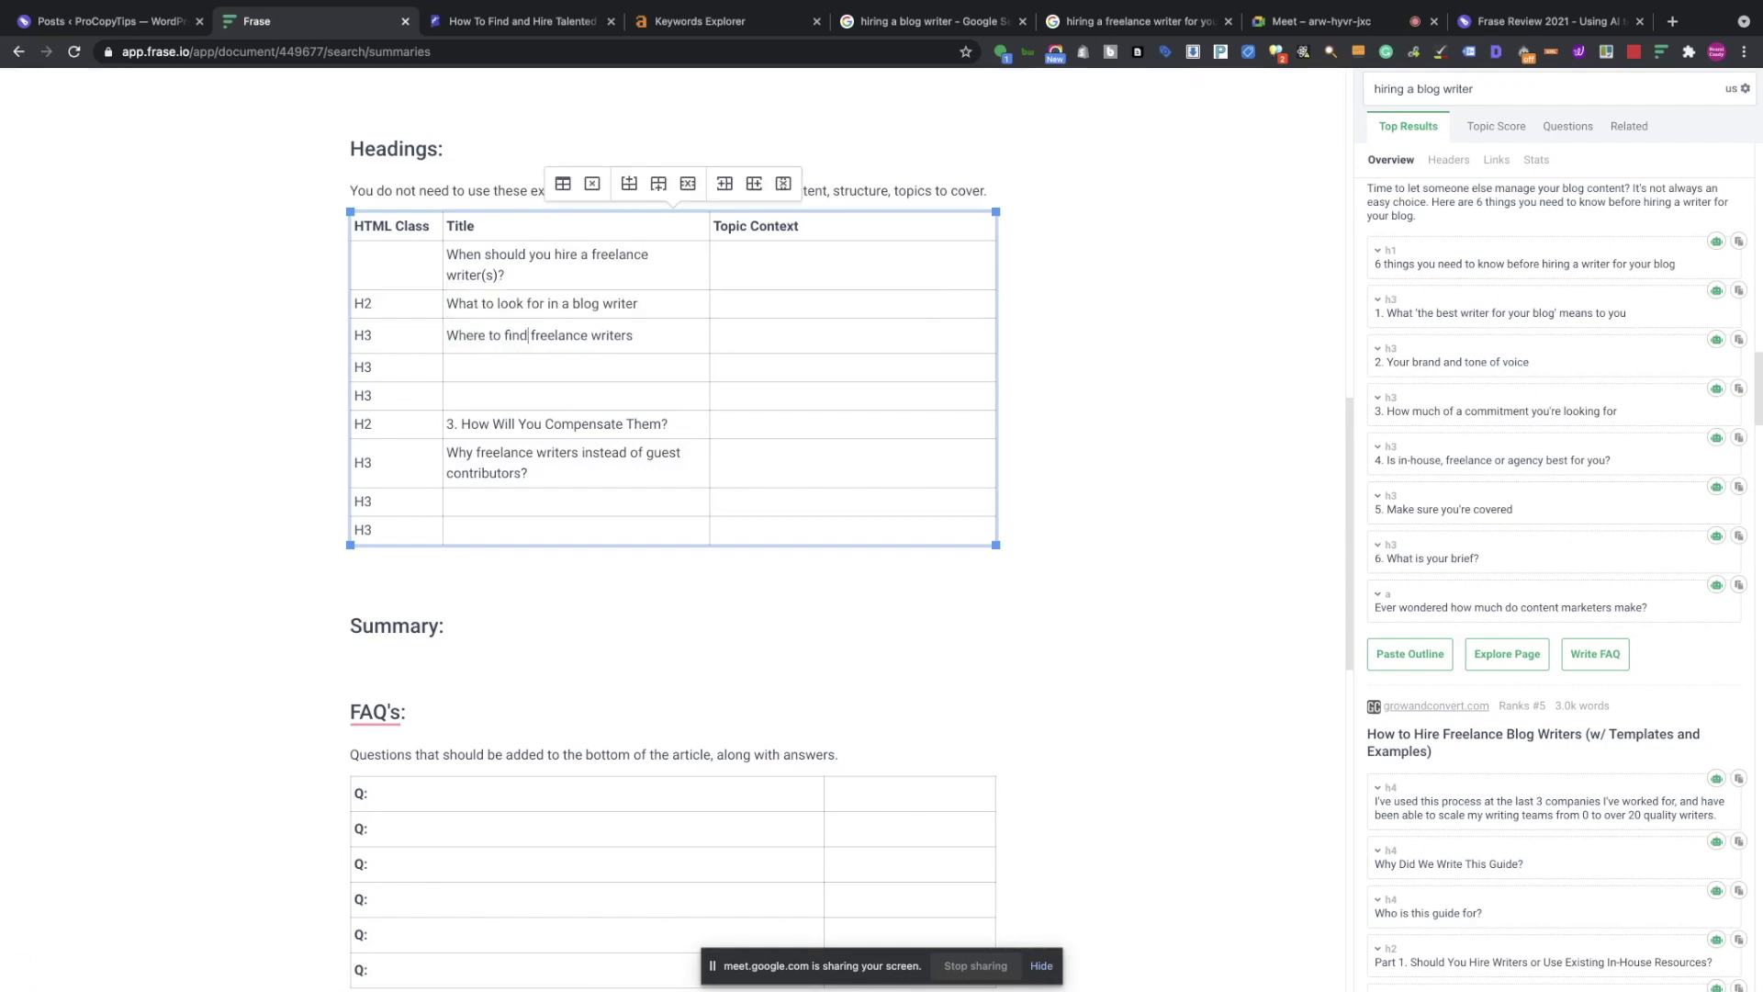
Enter "Job Boards" and "Reditt" as the titles of the two H3 rows below "Where to find freelance writers".
{"action": "left_click", "coordinate": [501, 369]}
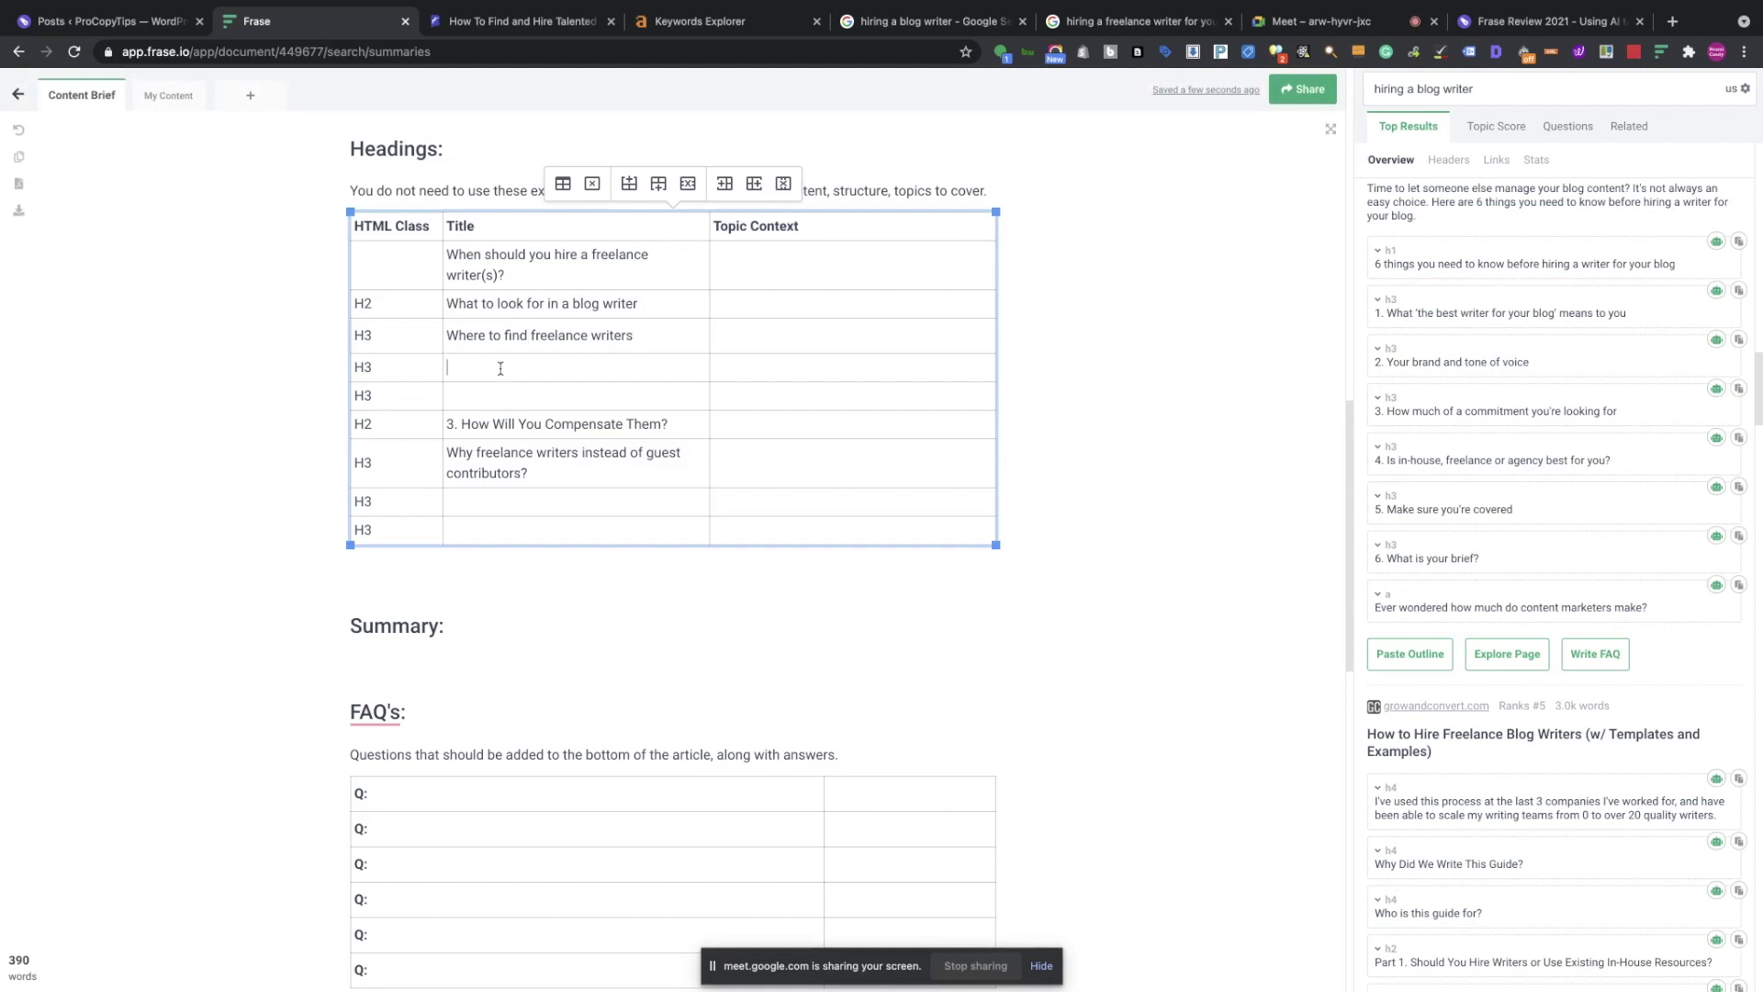
{"action": "type", "text": "Job Boards"}
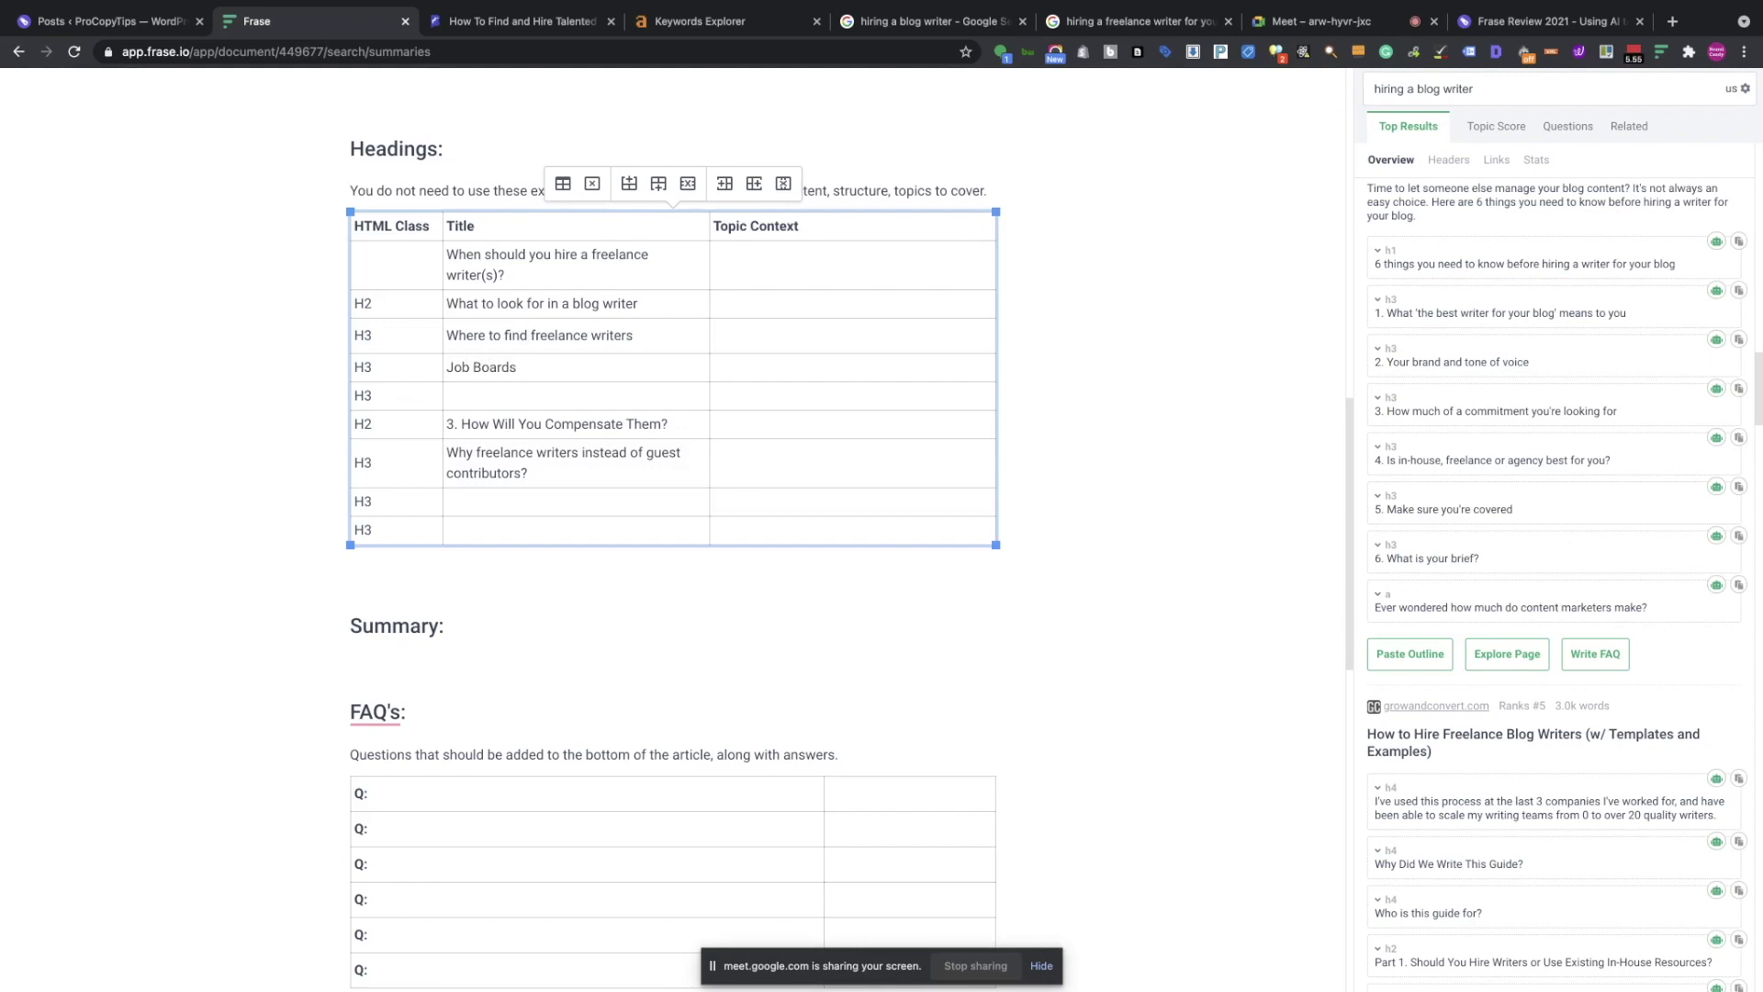
{"action": "left_click", "coordinate": [501, 396]}
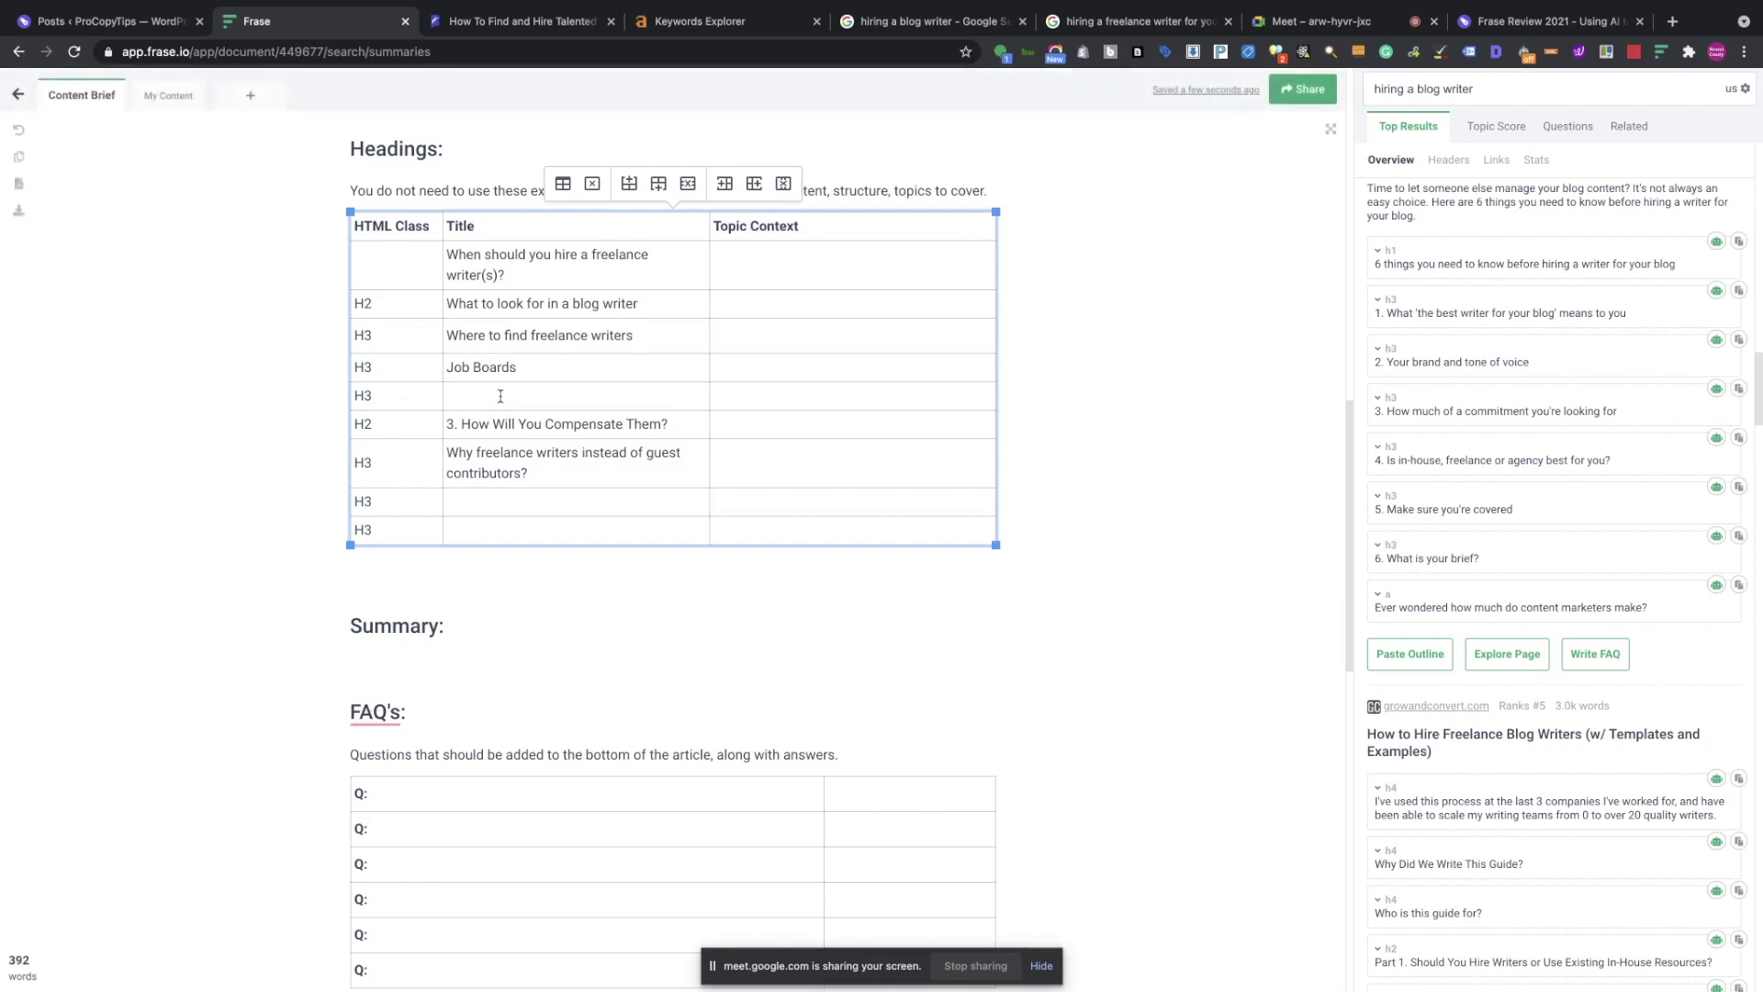
{"action": "type", "text": "Redi"}
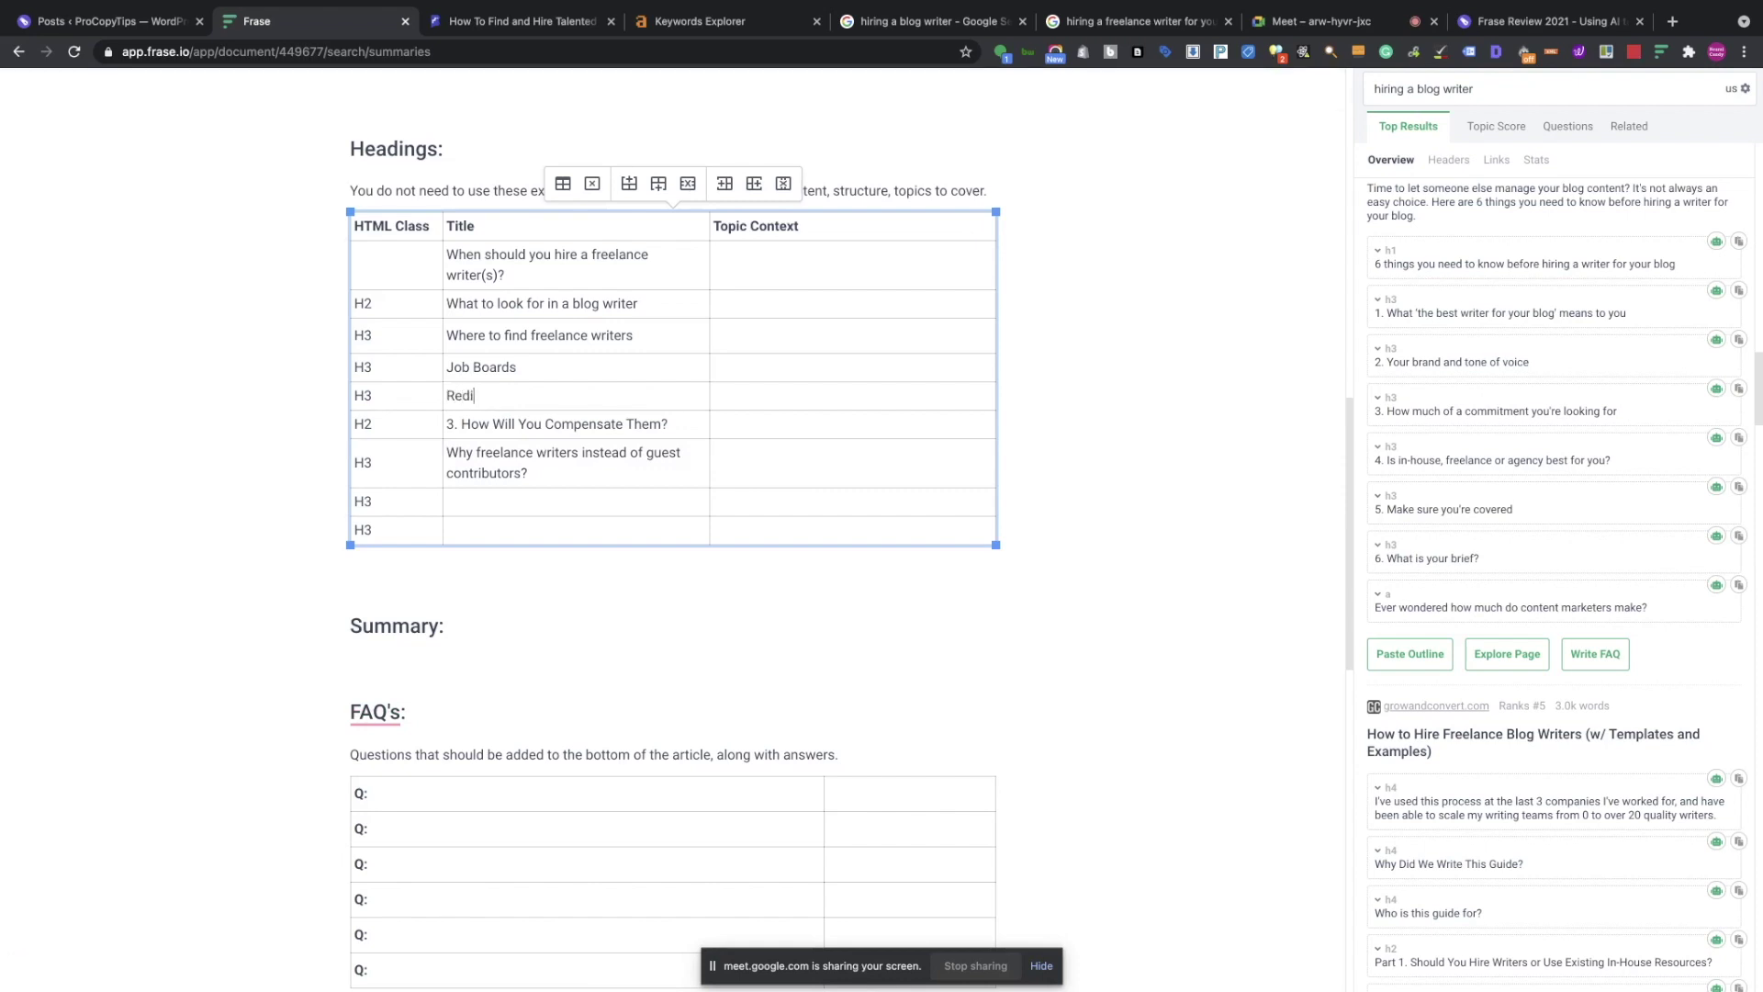
{"action": "type", "text": "tt"}
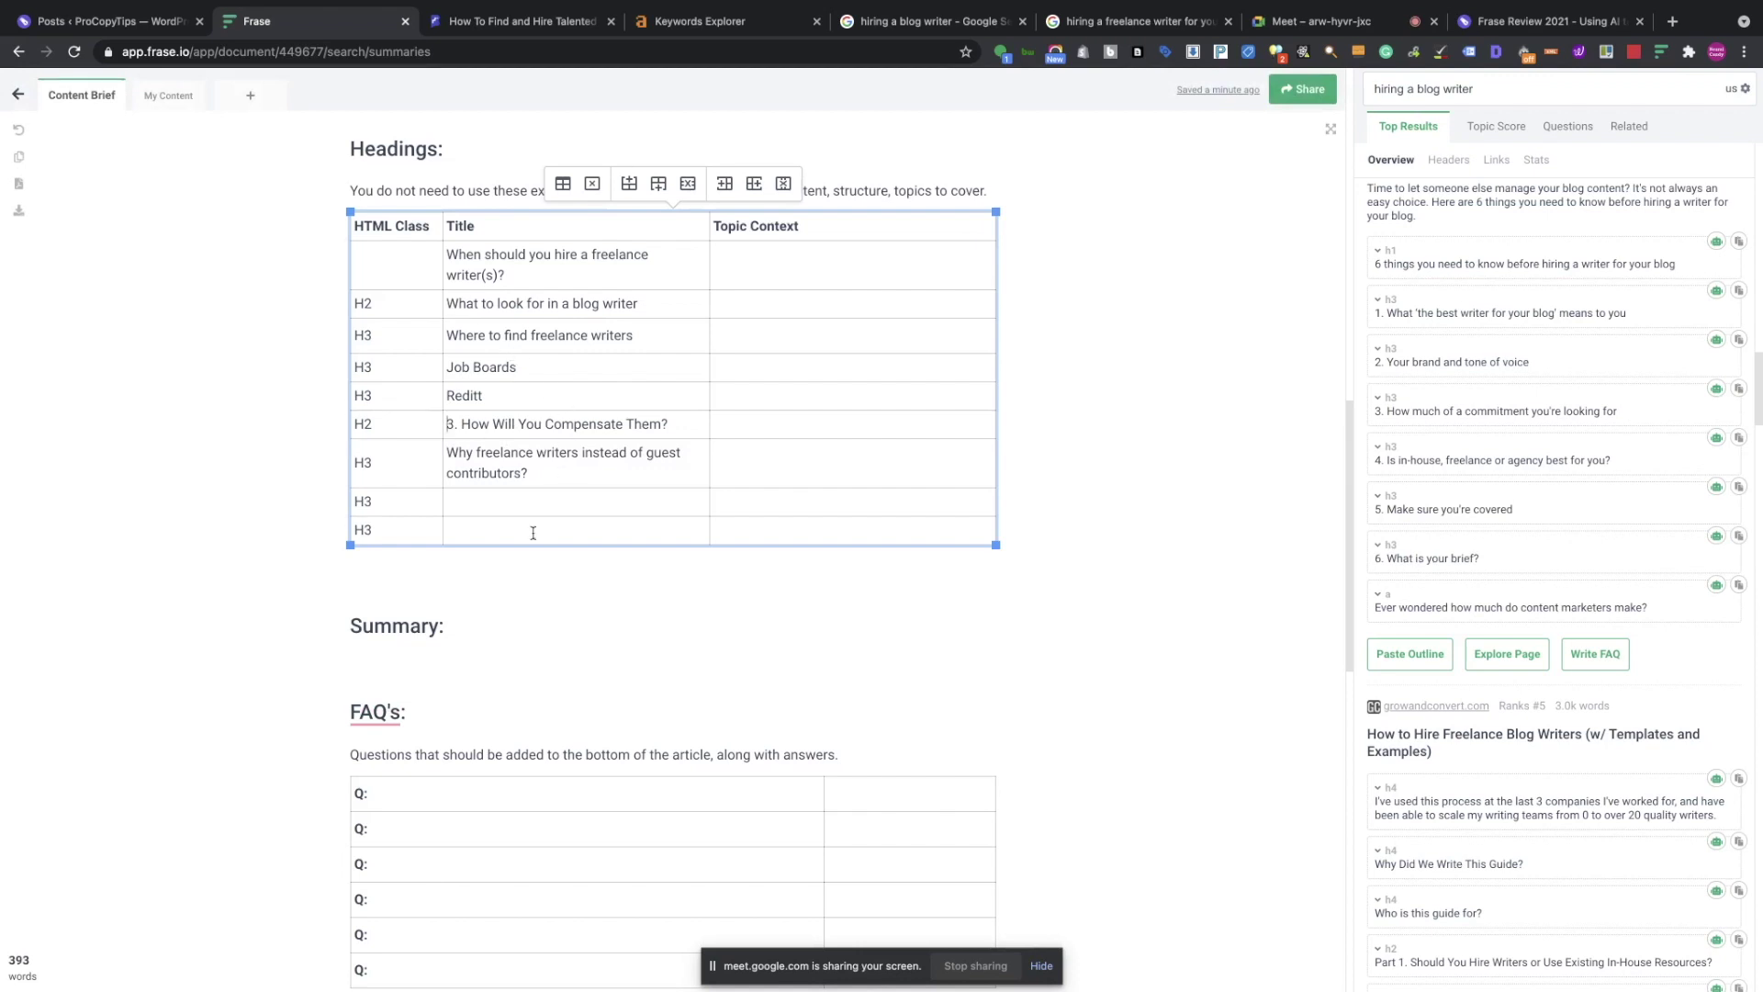
Enter "r/hireawriter, r/freelancewriter" as the topic context beside "Reditt" and correct that title's spelling to "Reddit".
{"action": "left_click", "coordinate": [737, 392]}
{"action": "type", "text": "r/hireawriter"}
{"action": "mouse_move", "coordinate": [459, 396]}
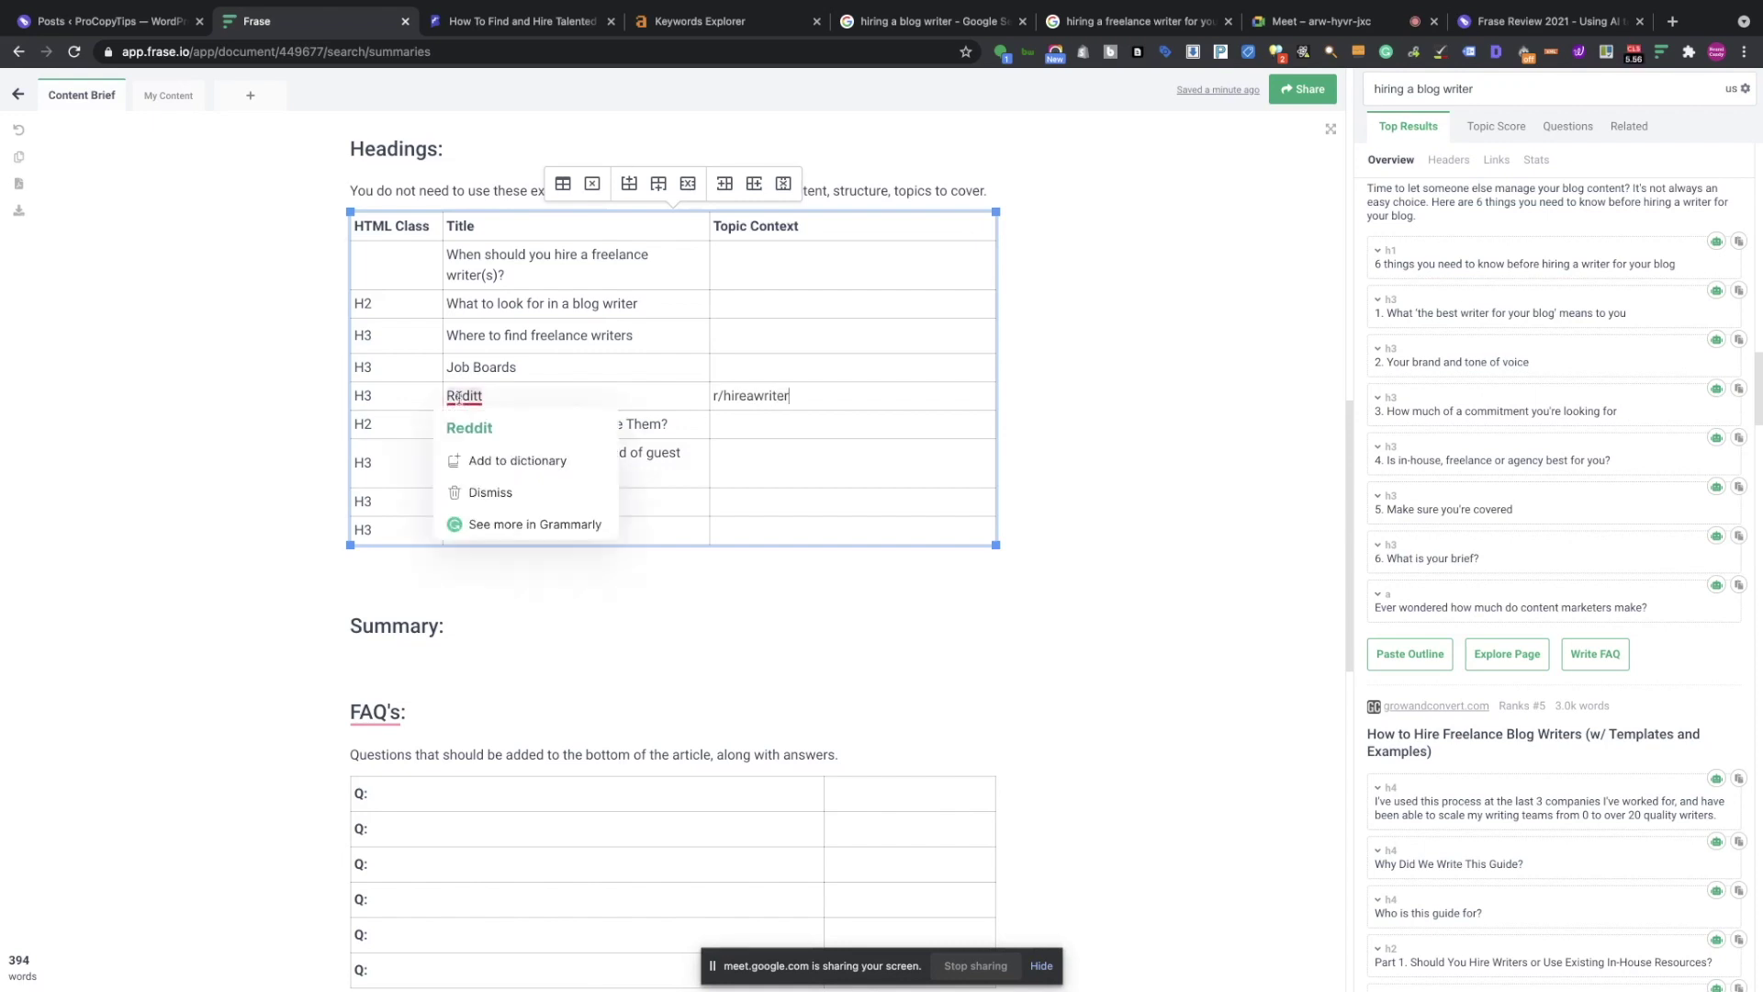
{"action": "left_click", "coordinate": [464, 437]}
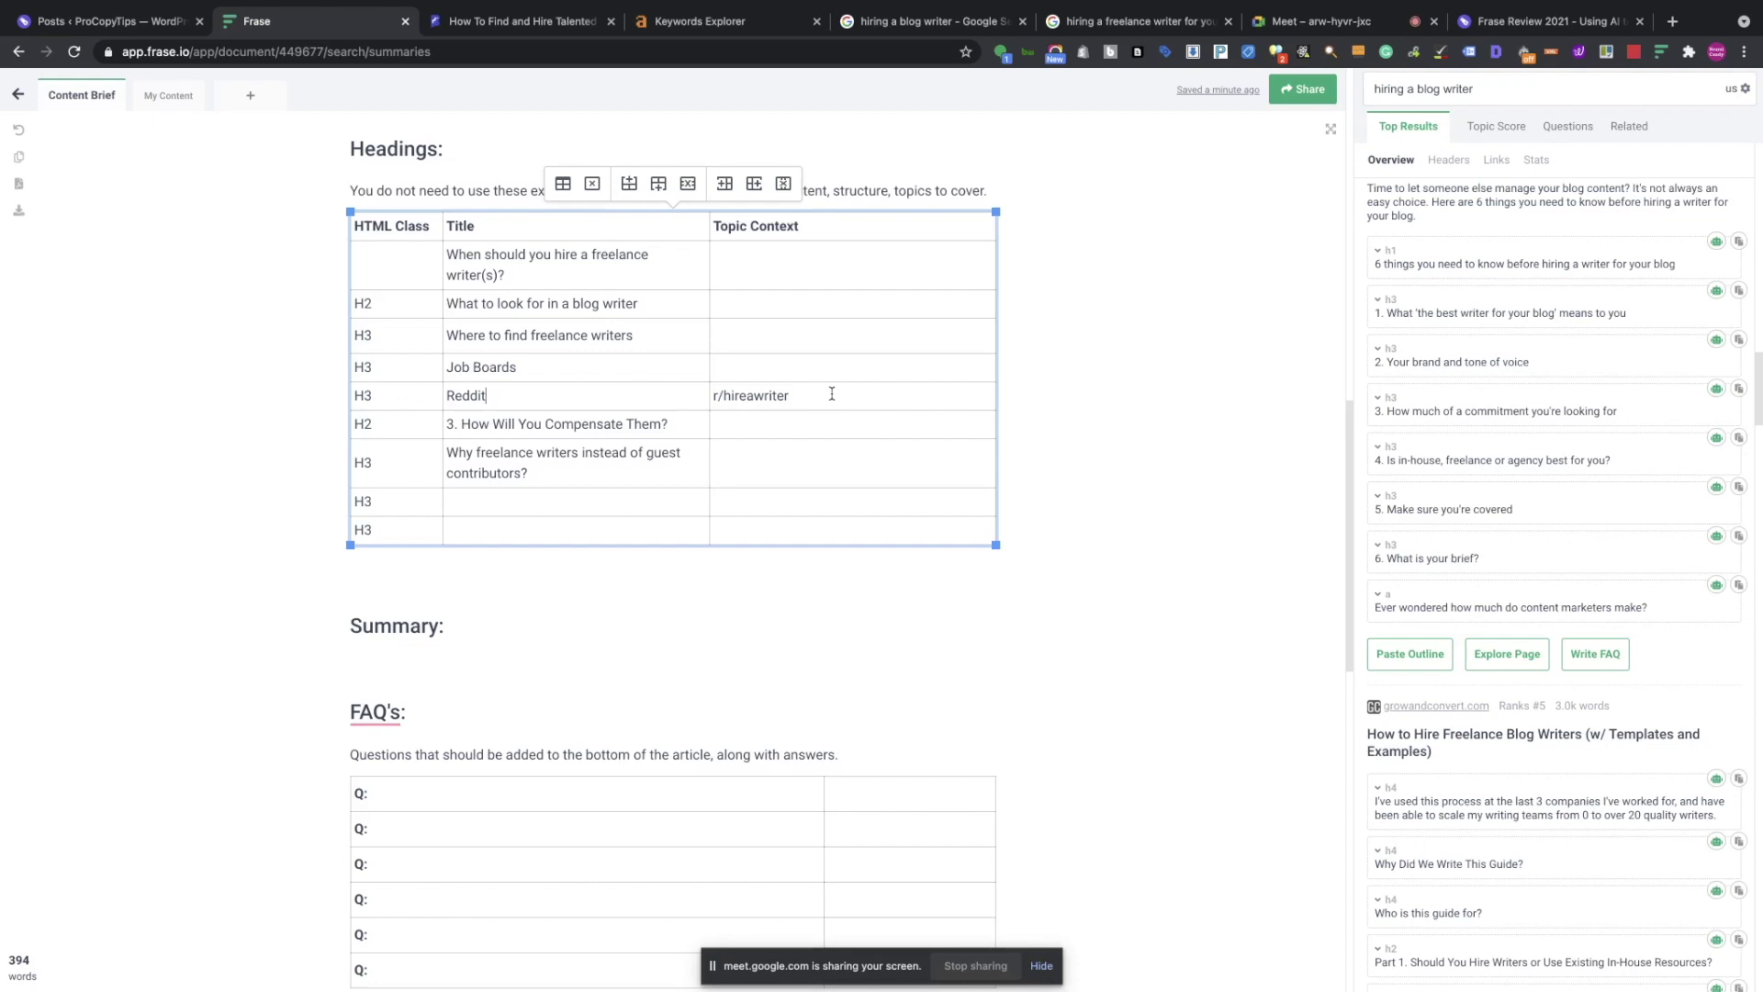
{"action": "type", "text": ", r"}
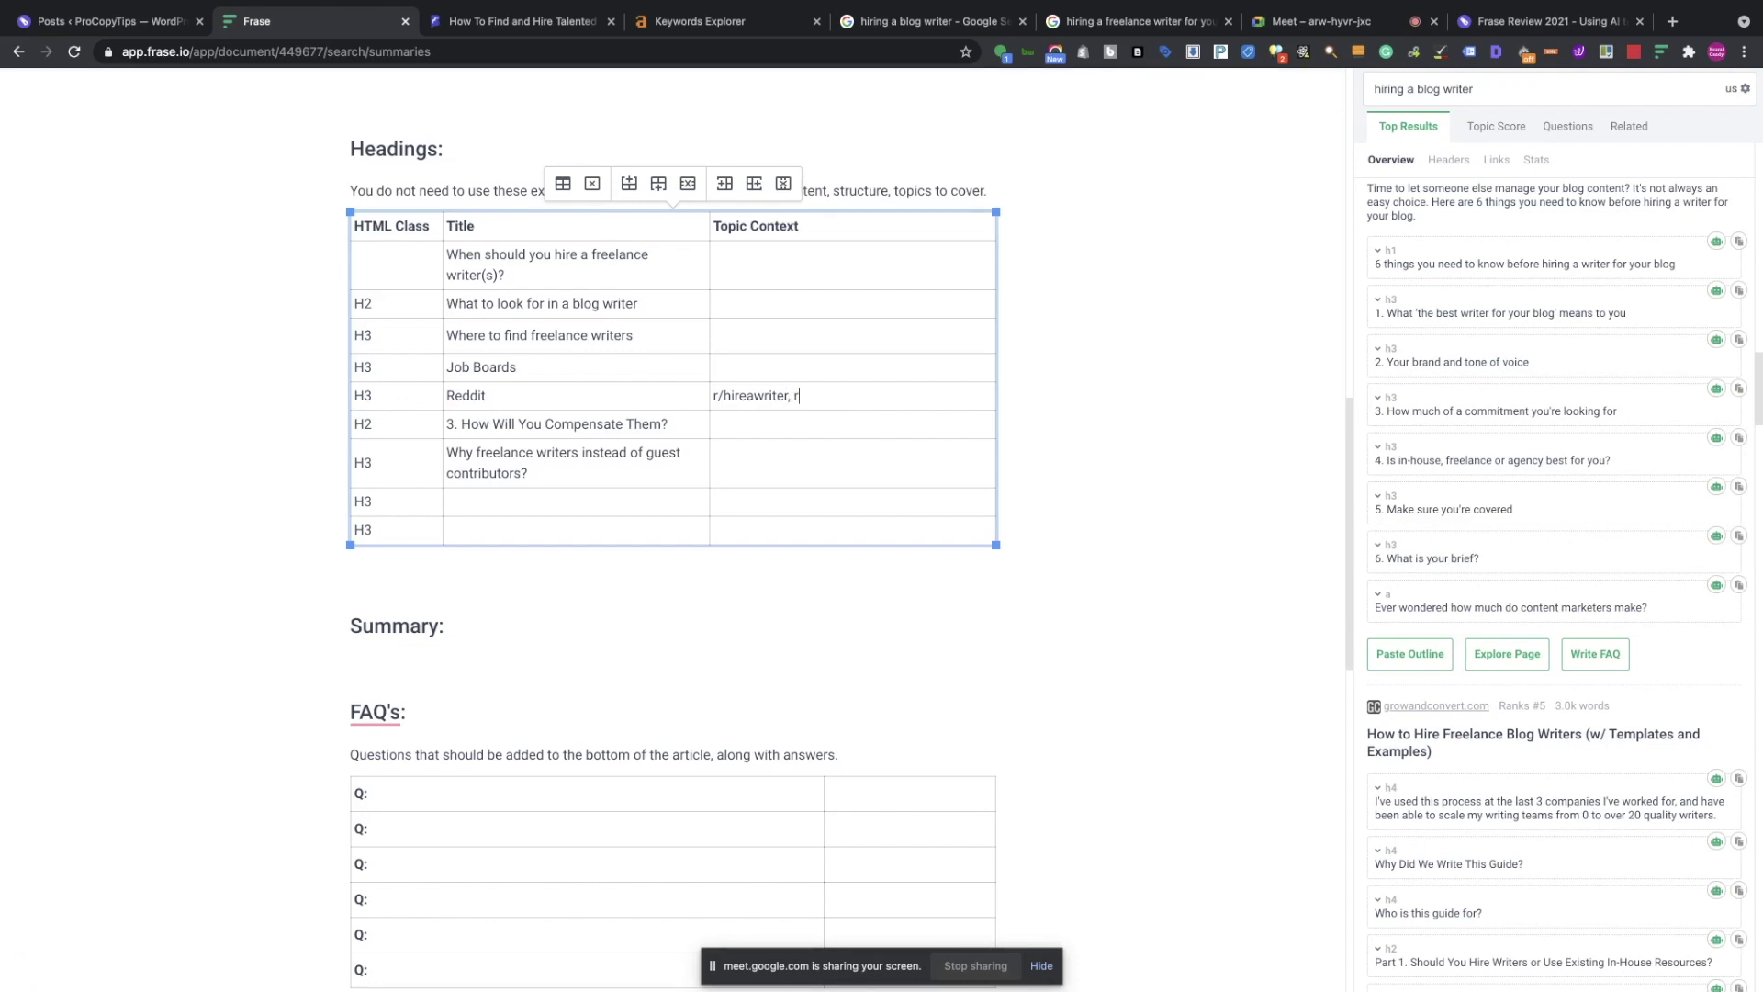
{"action": "type", "text": "/freelancewriter"}
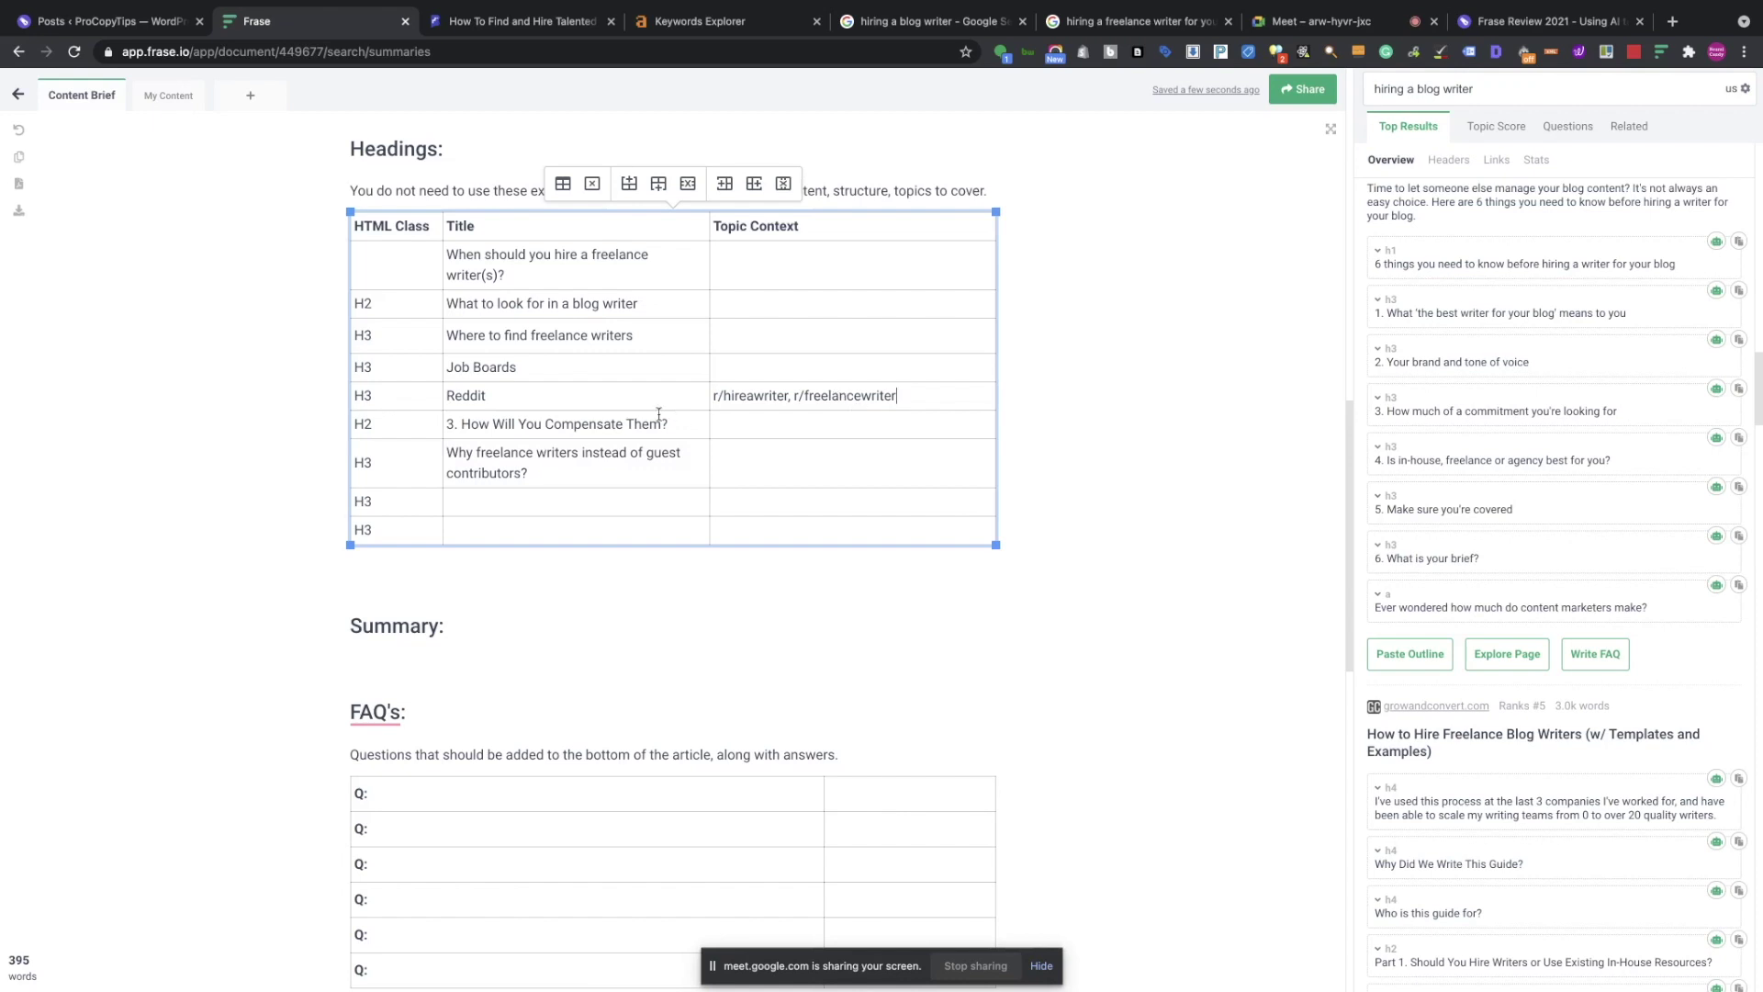
{"action": "left_click", "coordinate": [524, 508]}
{"action": "key", "text": "BackSpace"}
{"action": "type", "text": "2"}
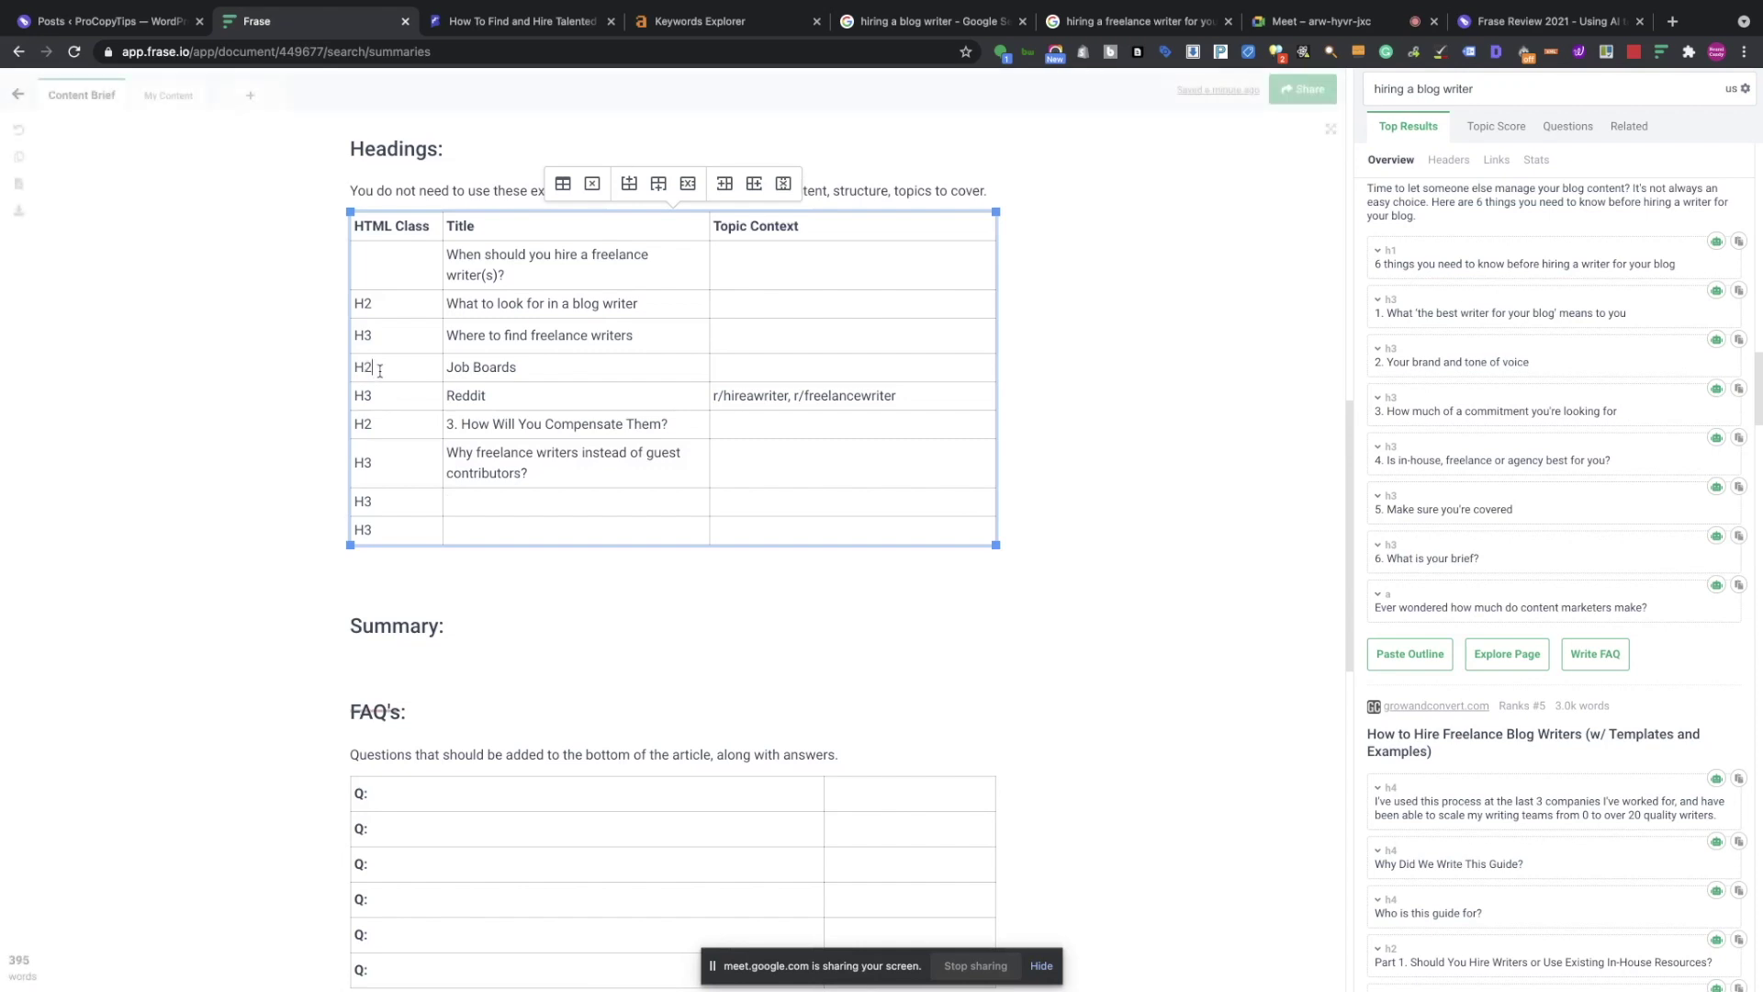
{"action": "key", "text": "BackSpace"}
{"action": "type", "text": "3"}
Change the HTML class of "Where to find freelance writers" and "Why freelance writers instead of guest contributors?" to H2.
{"action": "left_click", "coordinate": [384, 339]}
{"action": "key", "text": "BackSpace"}
{"action": "type", "text": "2"}
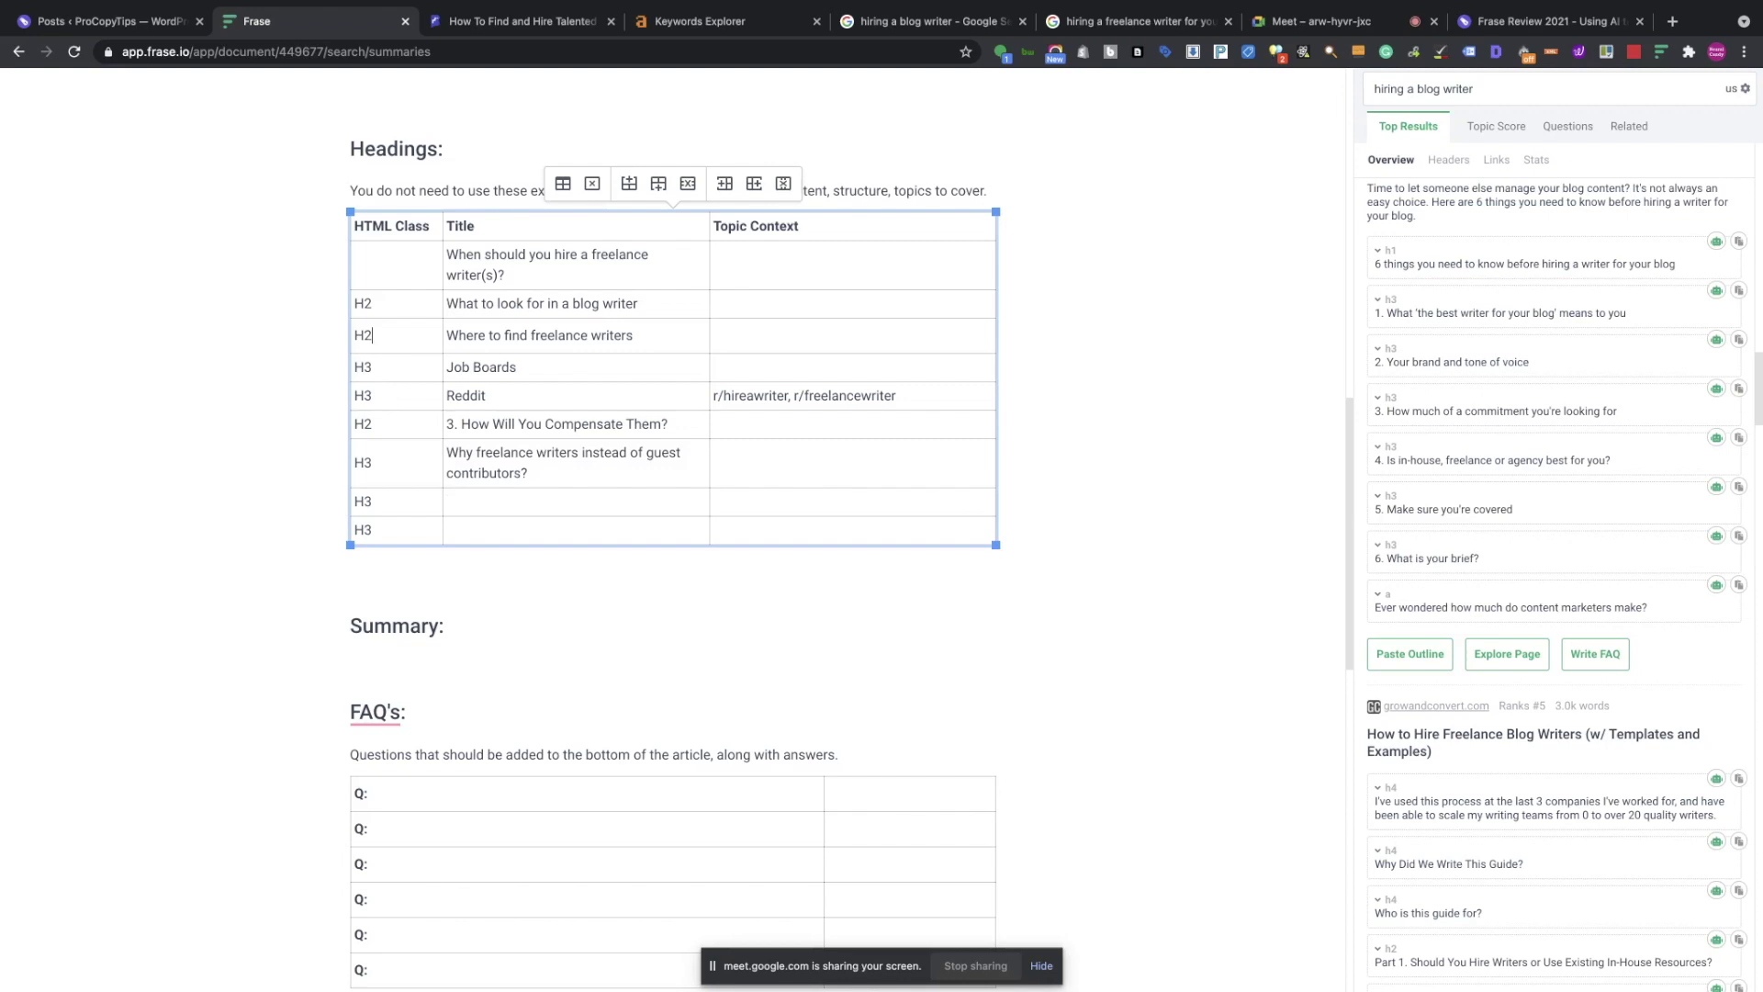
{"action": "left_click", "coordinate": [392, 396]}
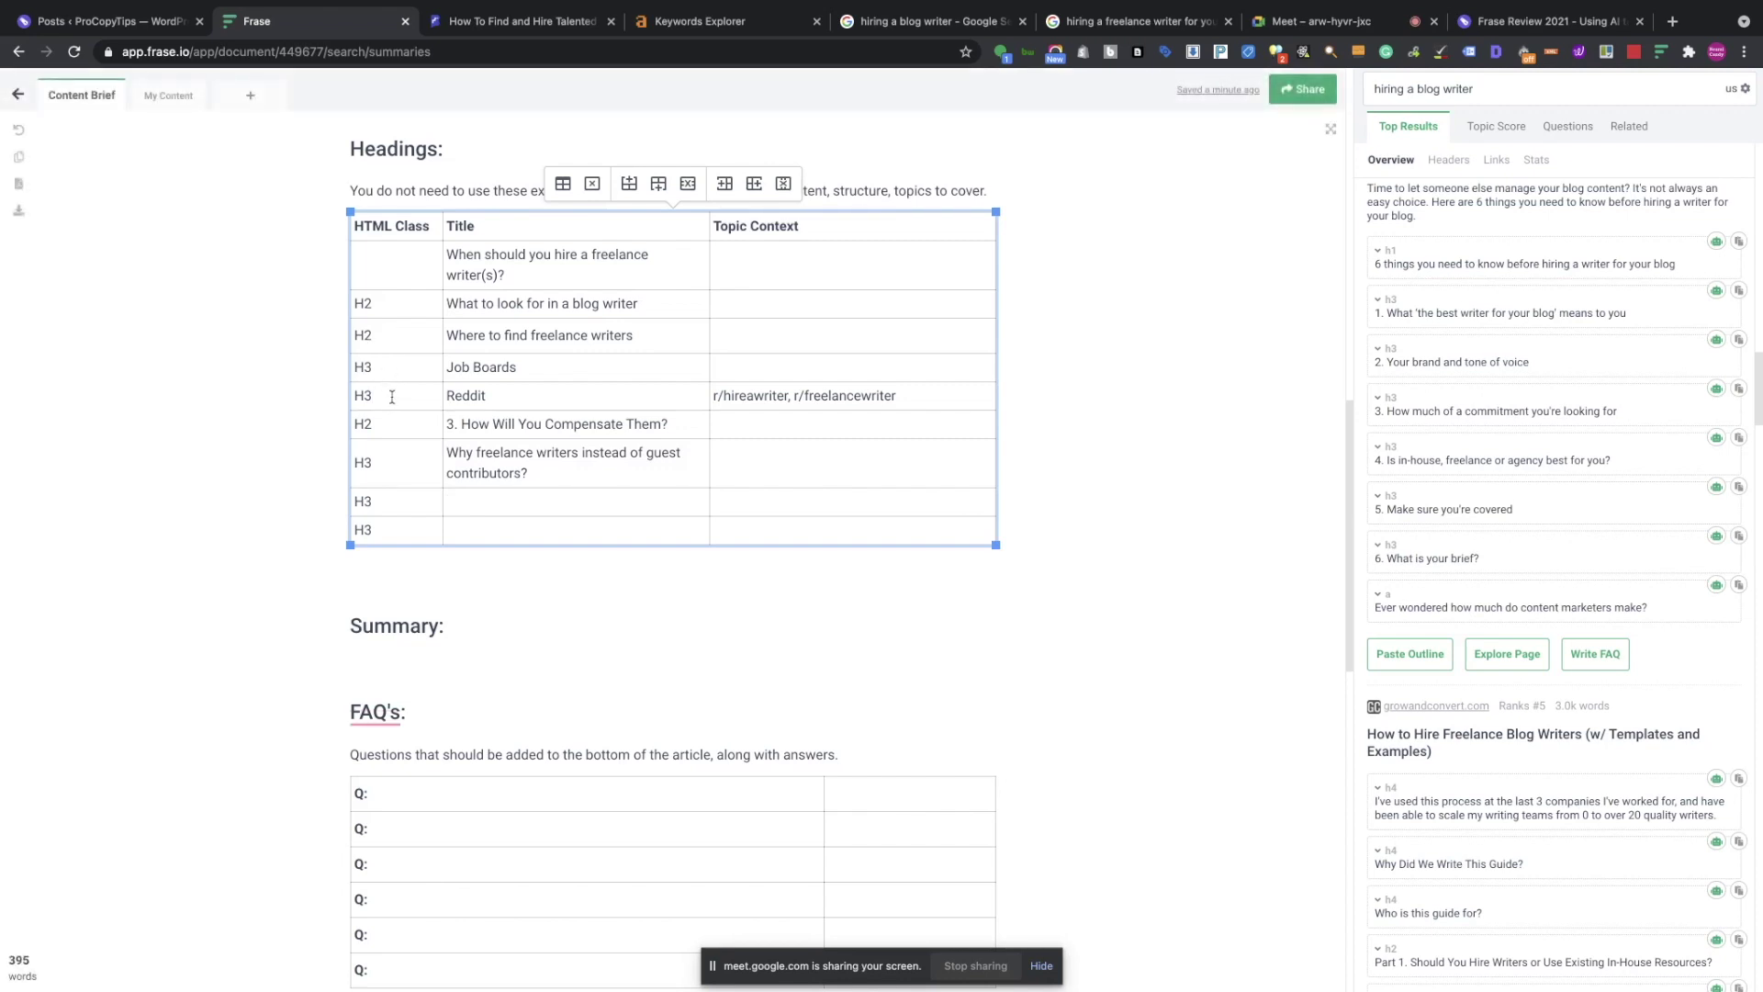
{"action": "key", "text": "BackSpace"}
{"action": "type", "text": "2"}
Insert the People Also Ask question "How much does it cost to hire a blog writer" into the first FAQ row and narrow the table's Q: column.
{"action": "scroll", "coordinate": [653, 426], "scroll_direction": "down", "scroll_amount": 4}
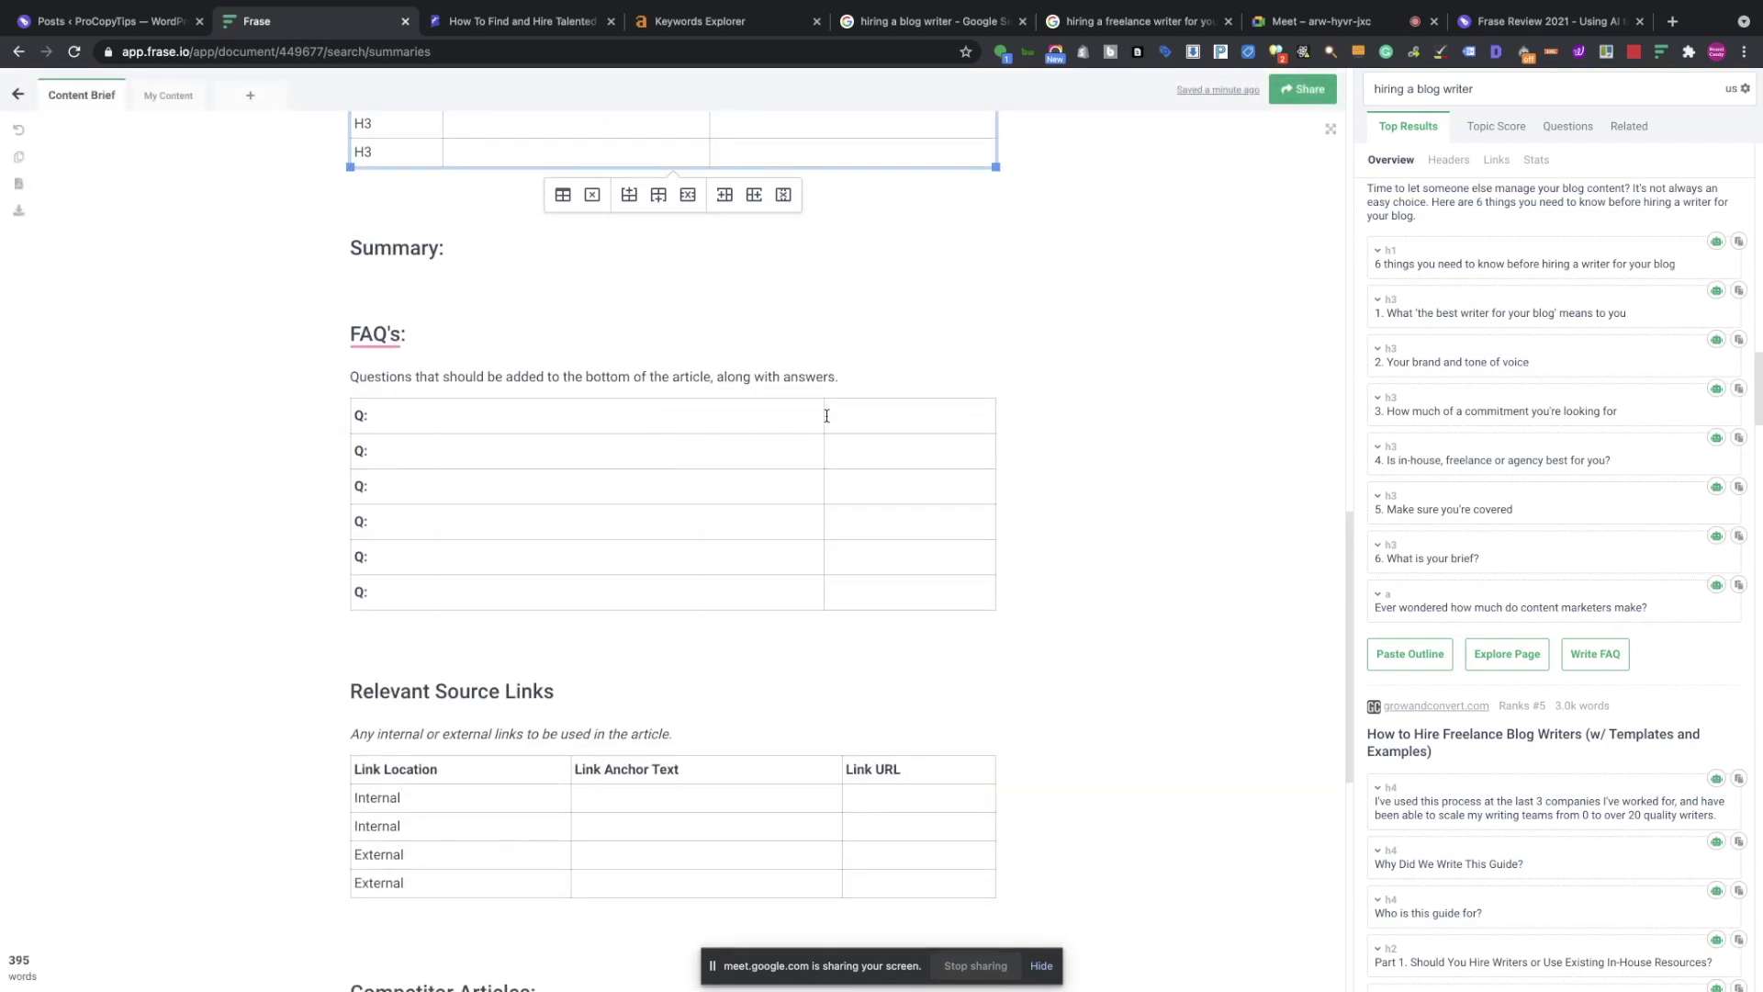
{"action": "left_click_drag", "start_coordinate": [825, 416], "coordinate": [829, 416]}
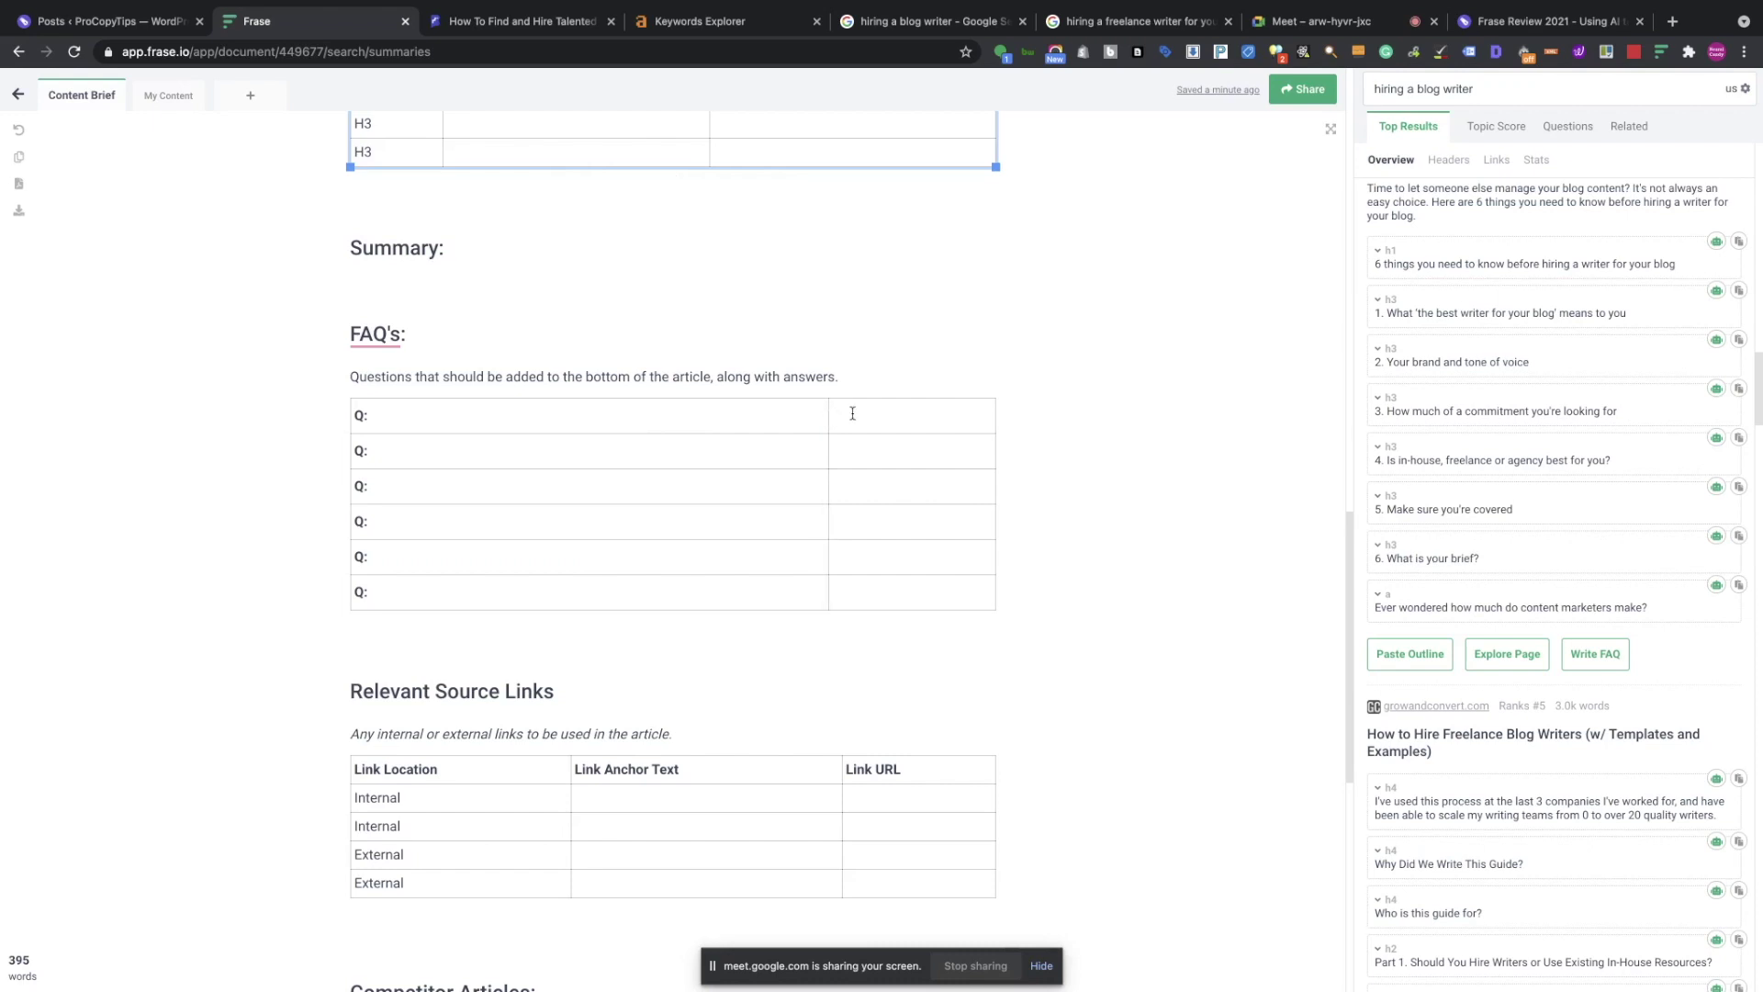
{"action": "left_click", "coordinate": [1566, 128]}
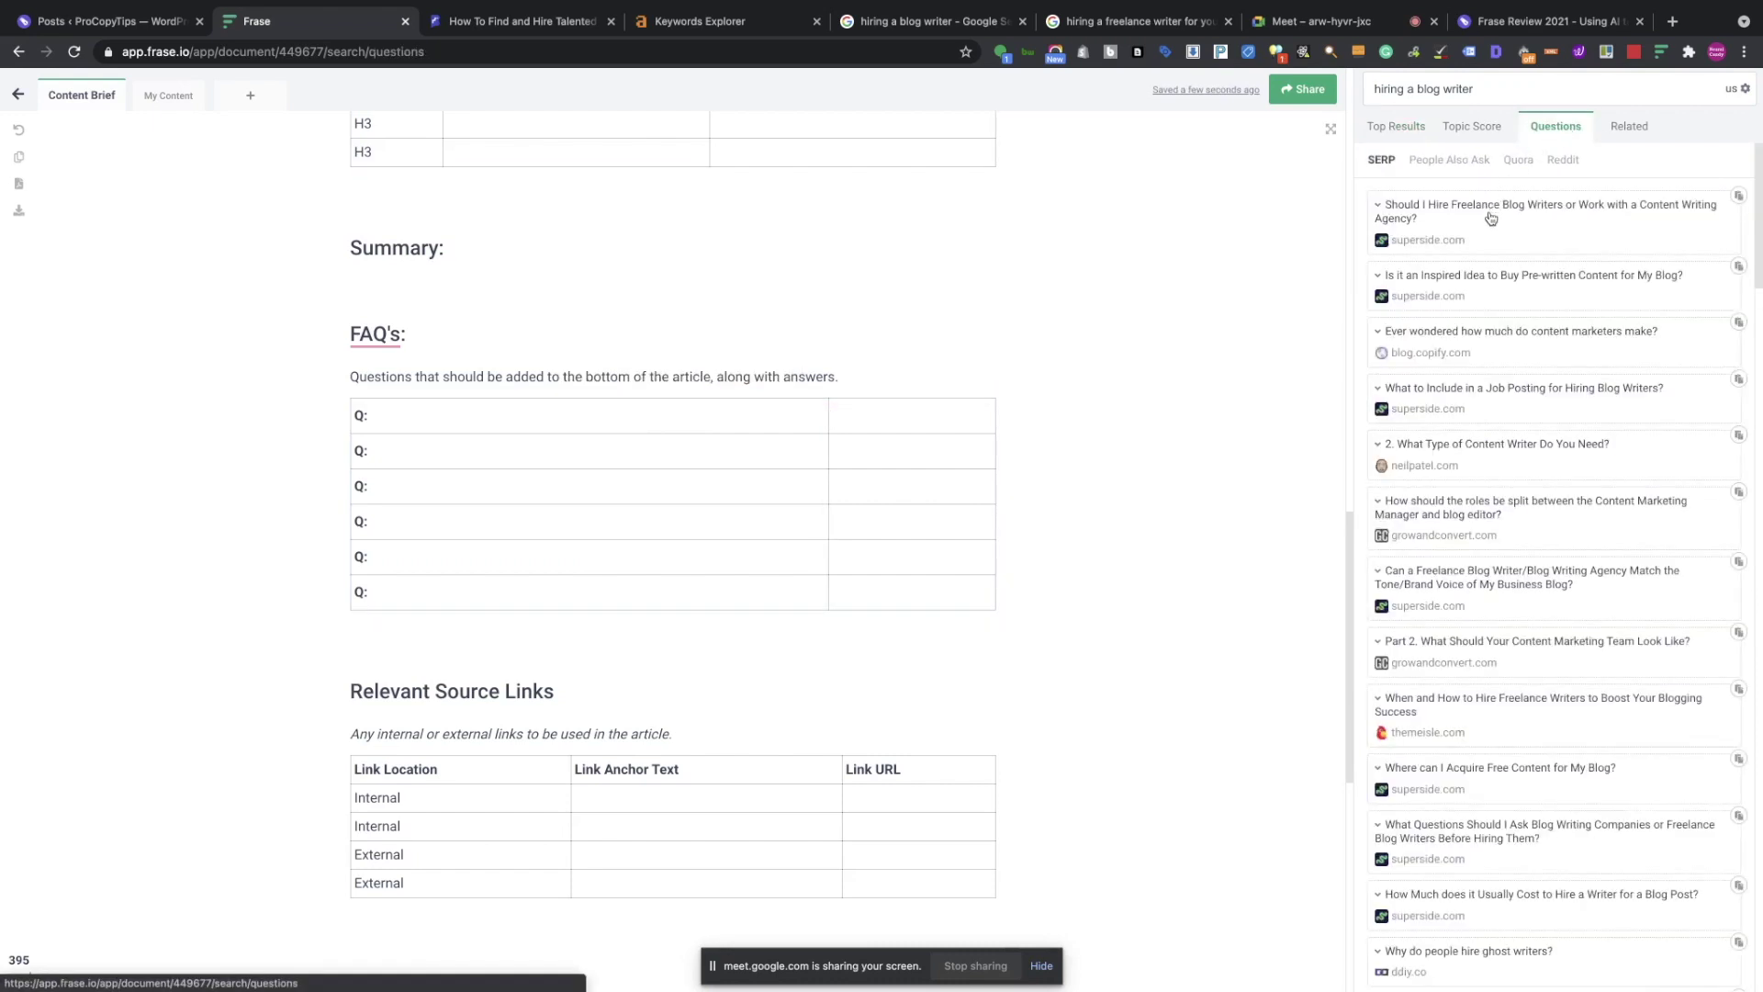
{"action": "left_click", "coordinate": [1447, 163]}
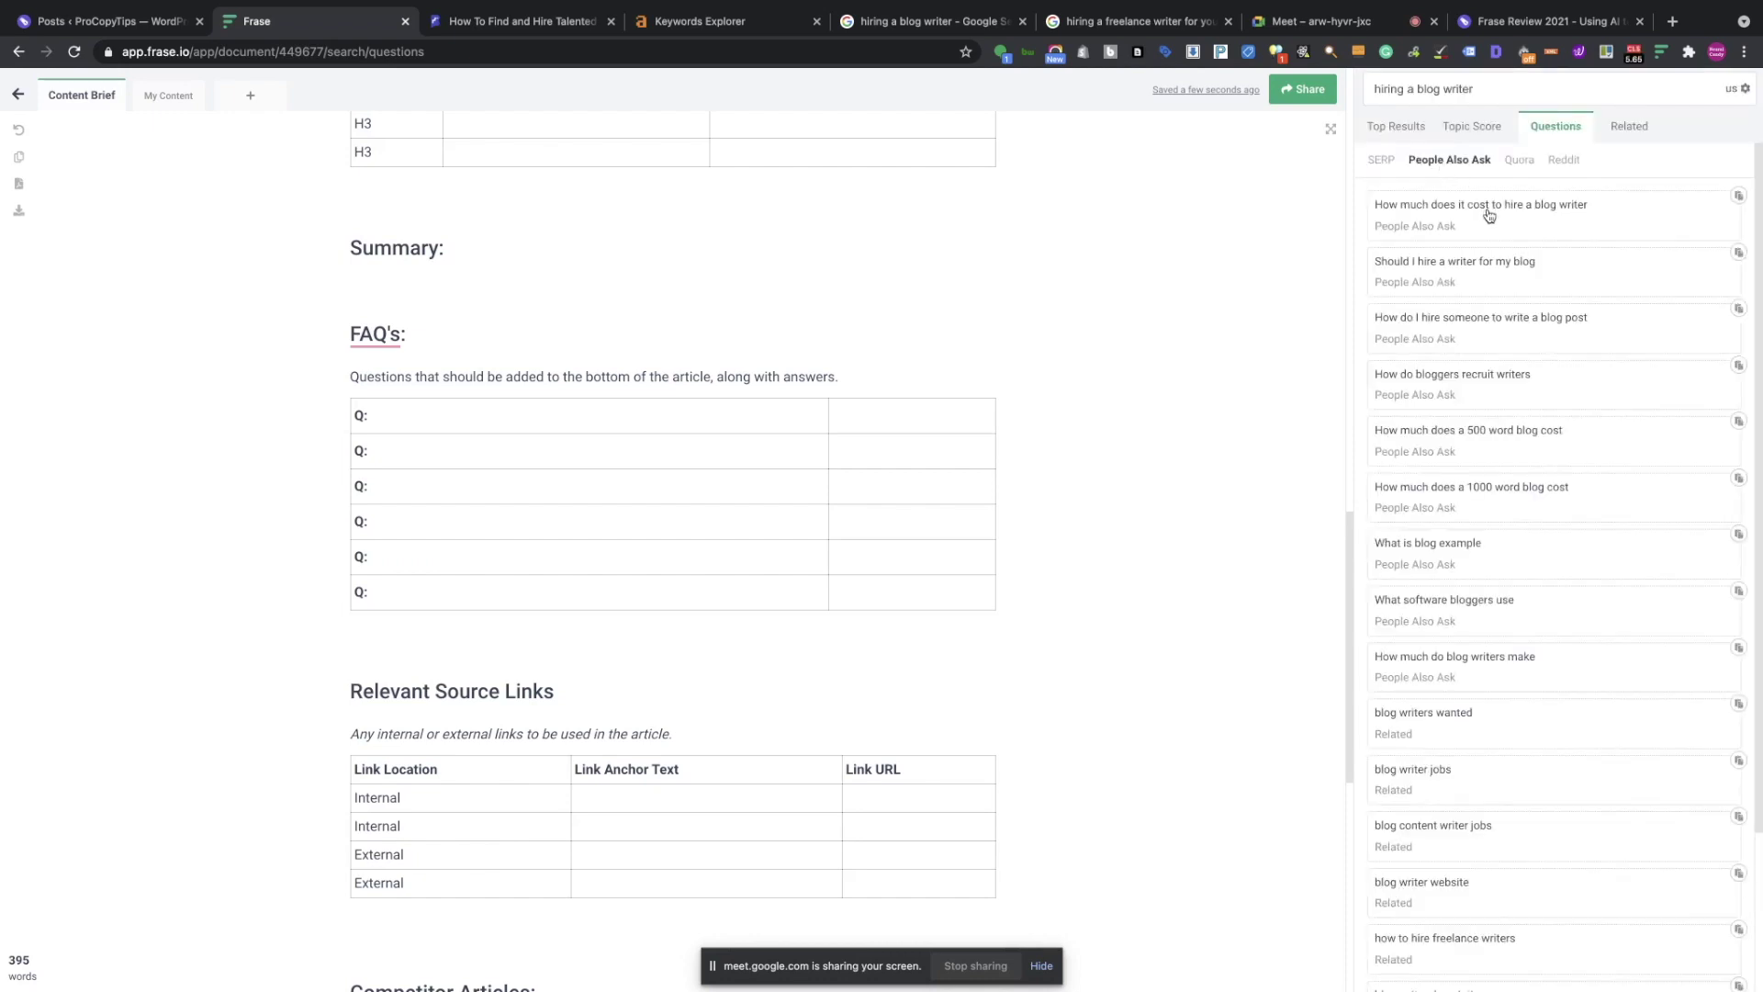
{"action": "left_click", "coordinate": [1043, 385]}
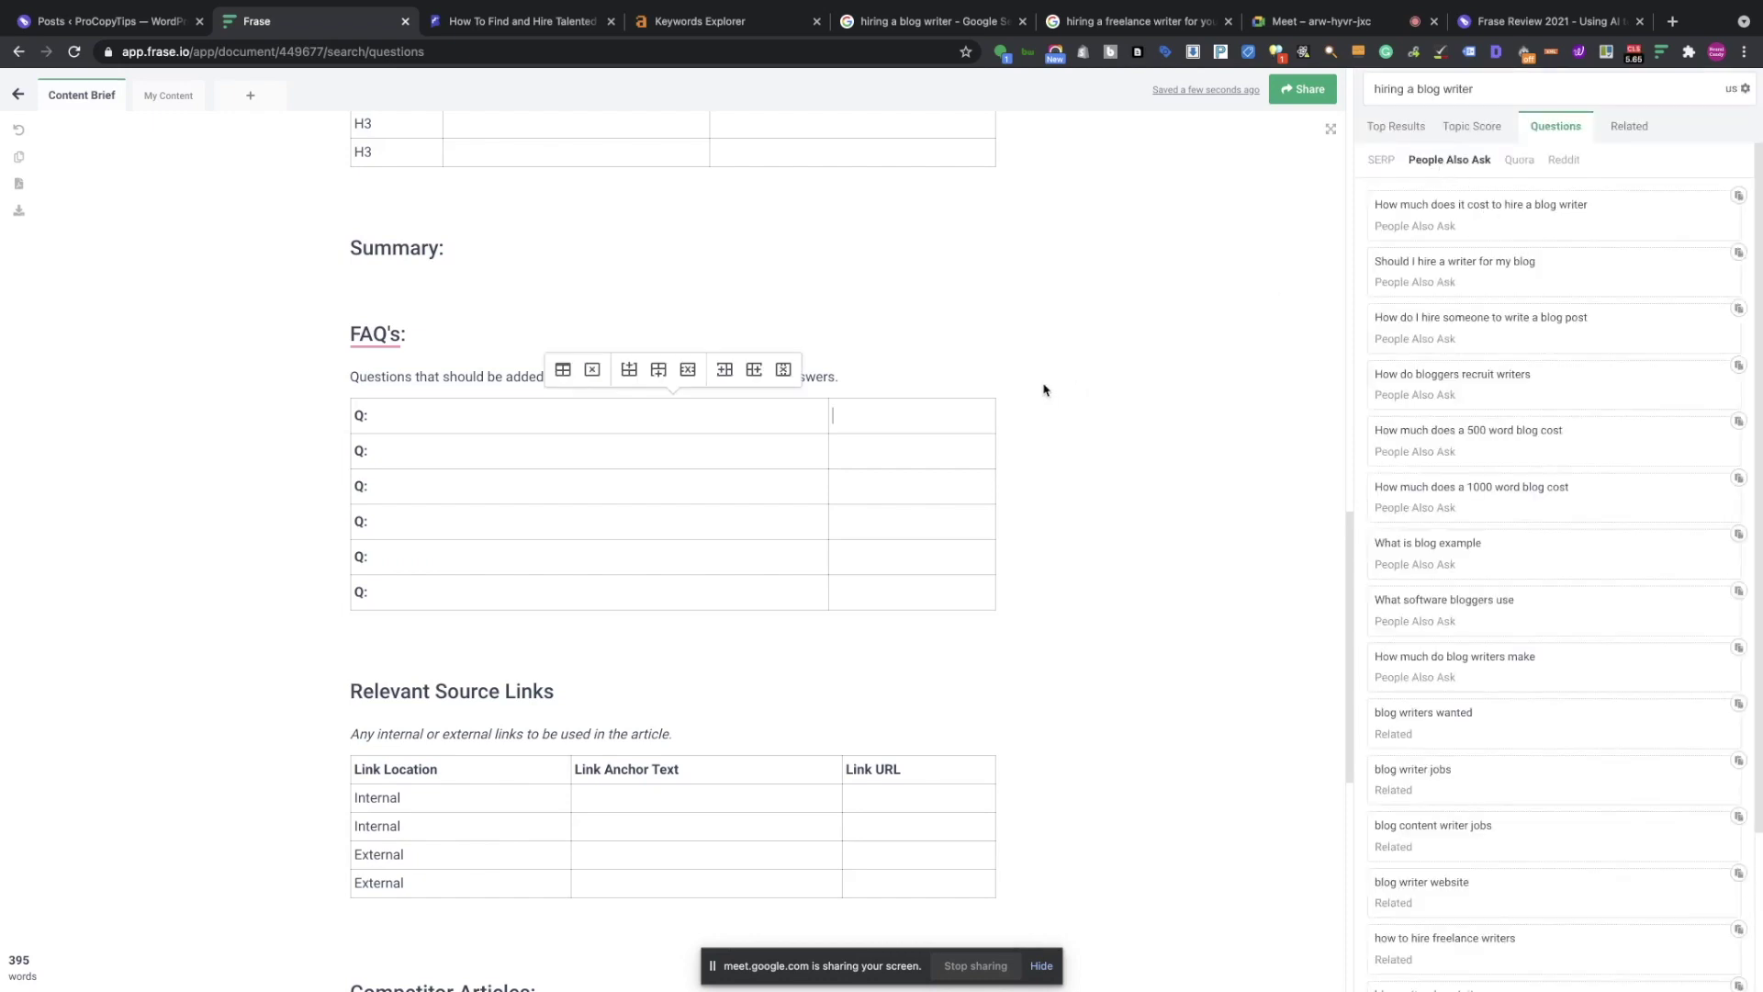
{"action": "left_click", "coordinate": [1739, 197]}
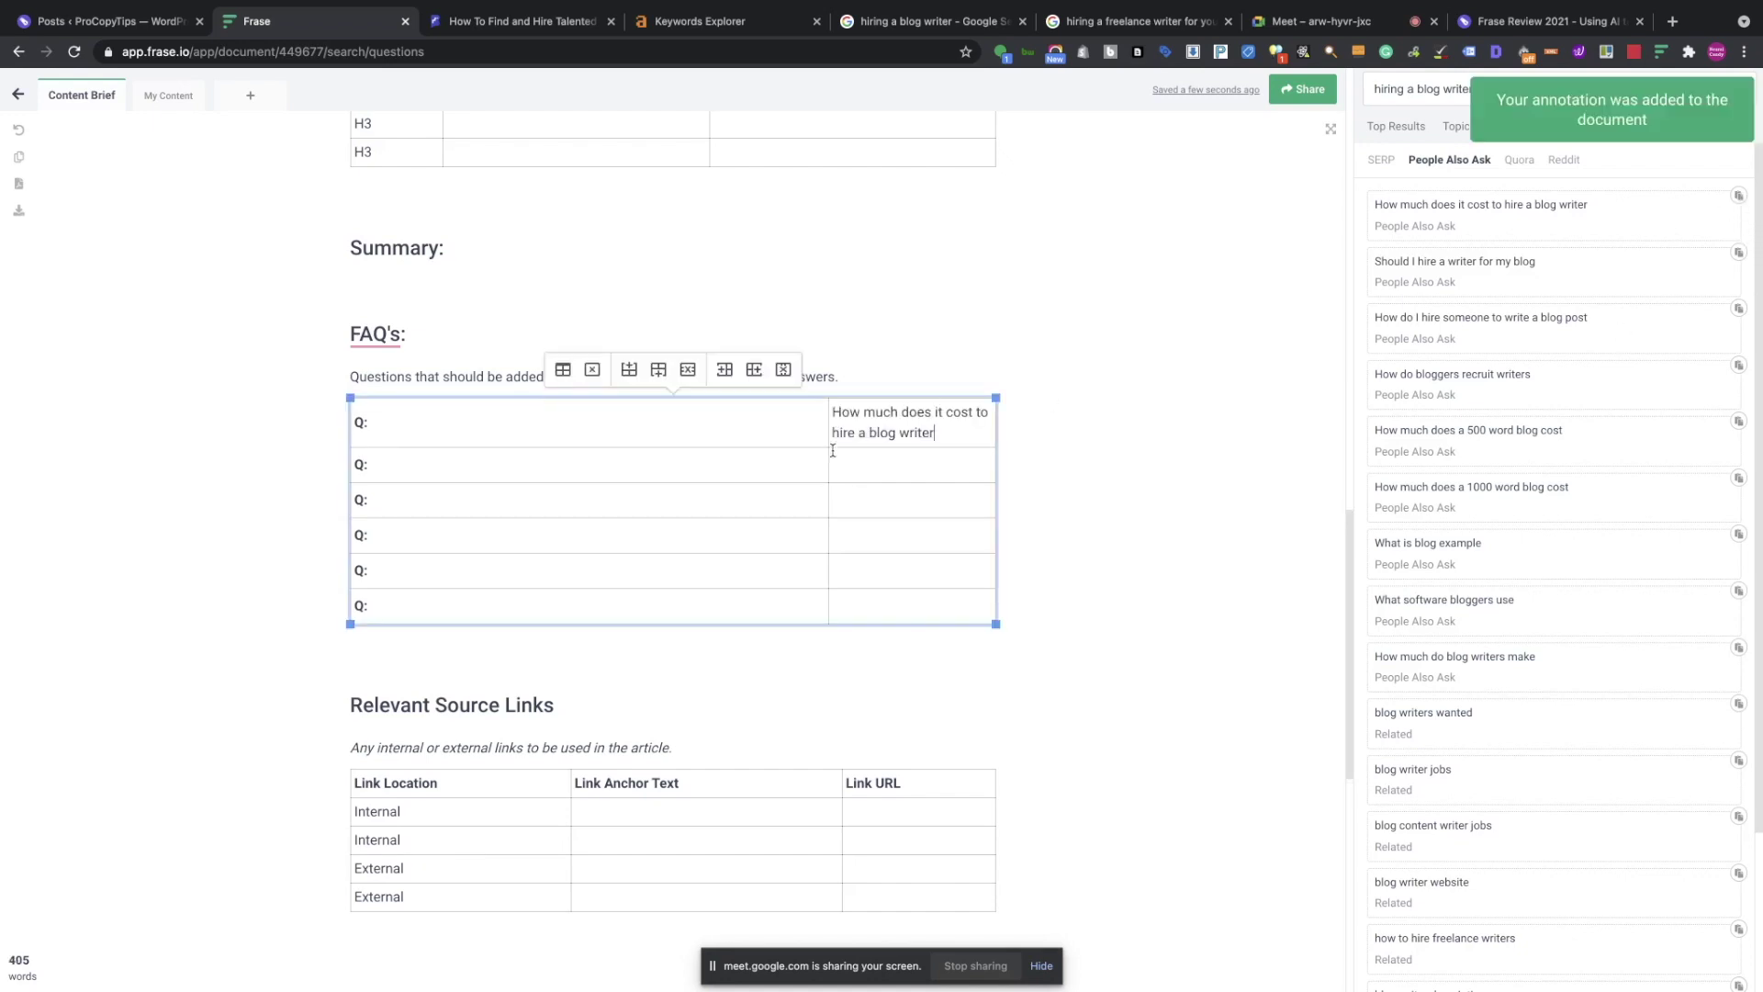
{"action": "left_click_drag", "start_coordinate": [826, 441], "coordinate": [373, 440]}
Insert the related search "blog writer description" from the People Also Ask list into the second FAQ row.
{"action": "left_click", "coordinate": [416, 446]}
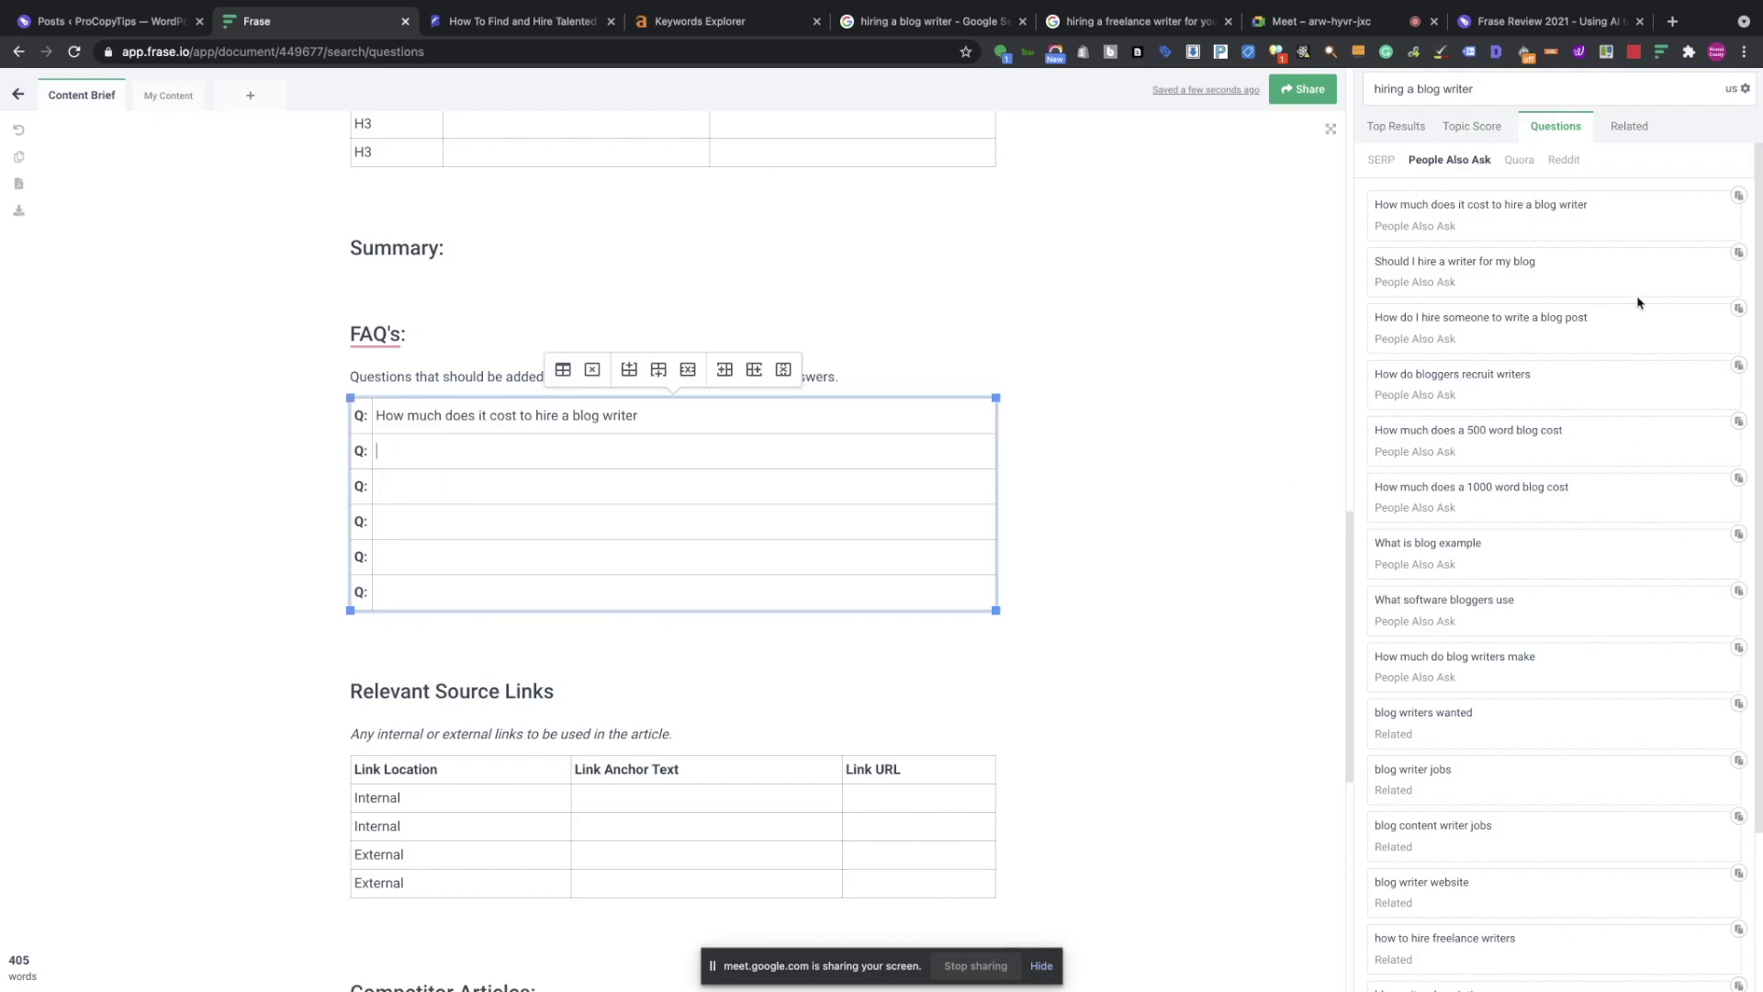
{"action": "scroll", "coordinate": [1627, 287], "scroll_direction": "down", "scroll_amount": 3}
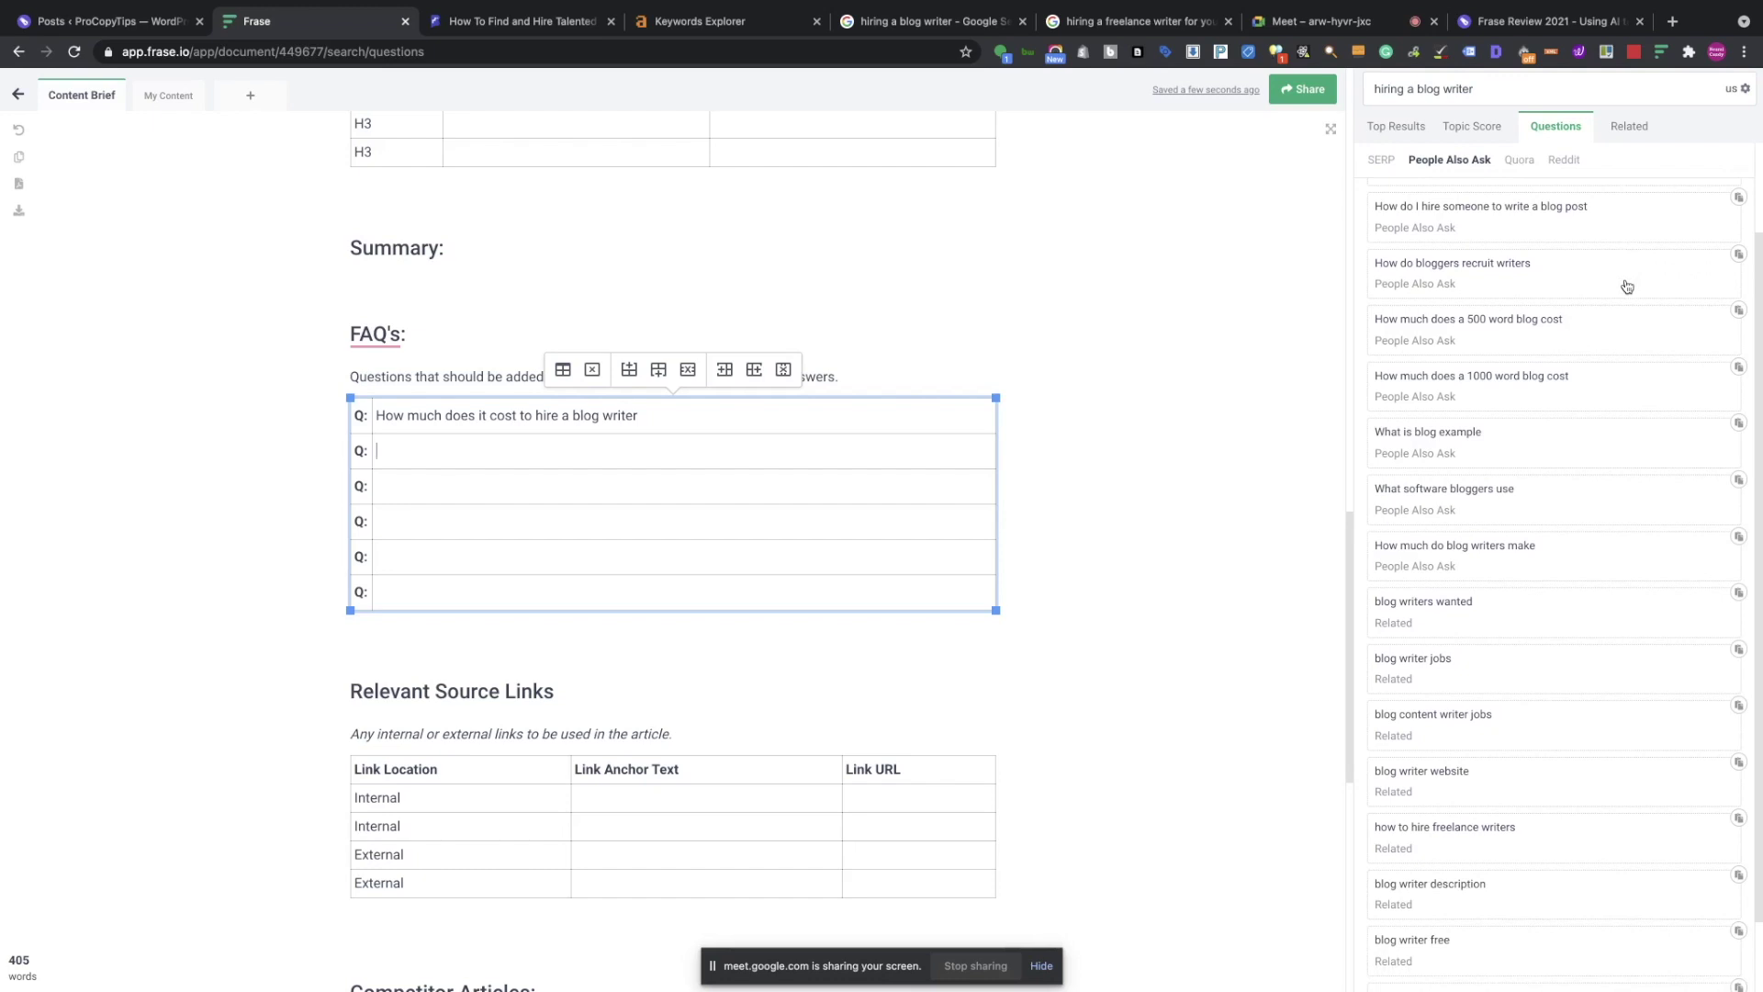
{"action": "scroll", "coordinate": [1627, 287], "scroll_direction": "down", "scroll_amount": 3}
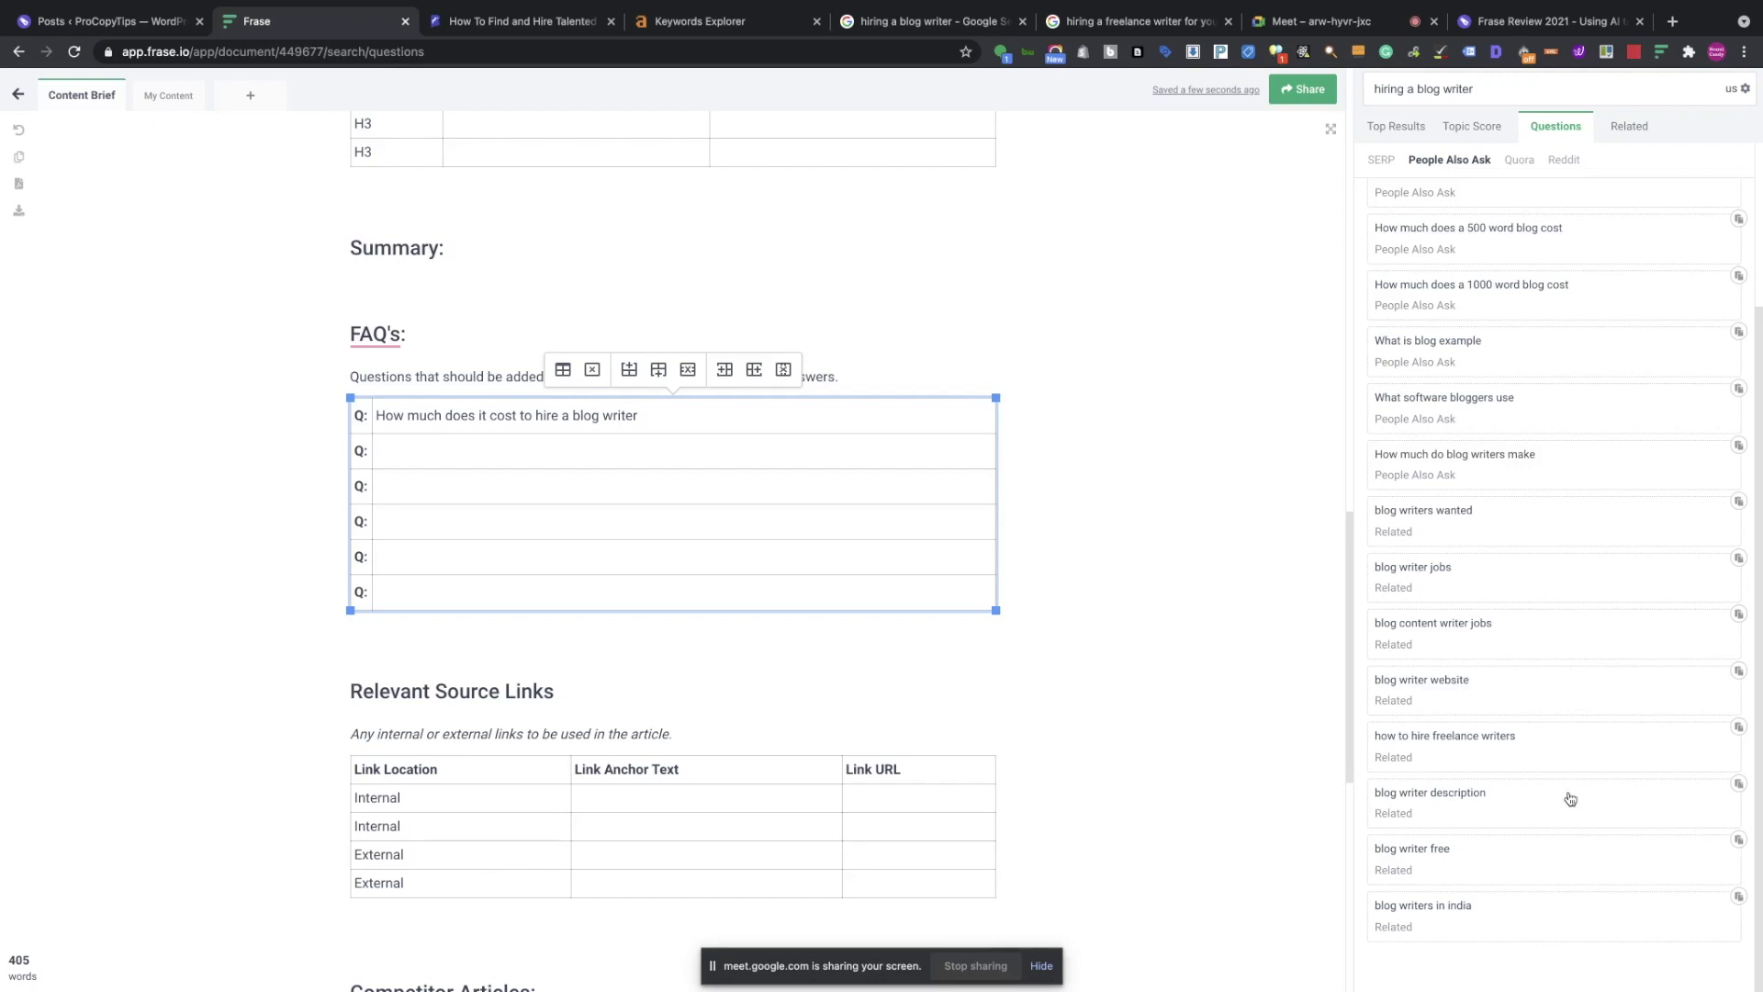
{"action": "left_click", "coordinate": [1738, 786]}
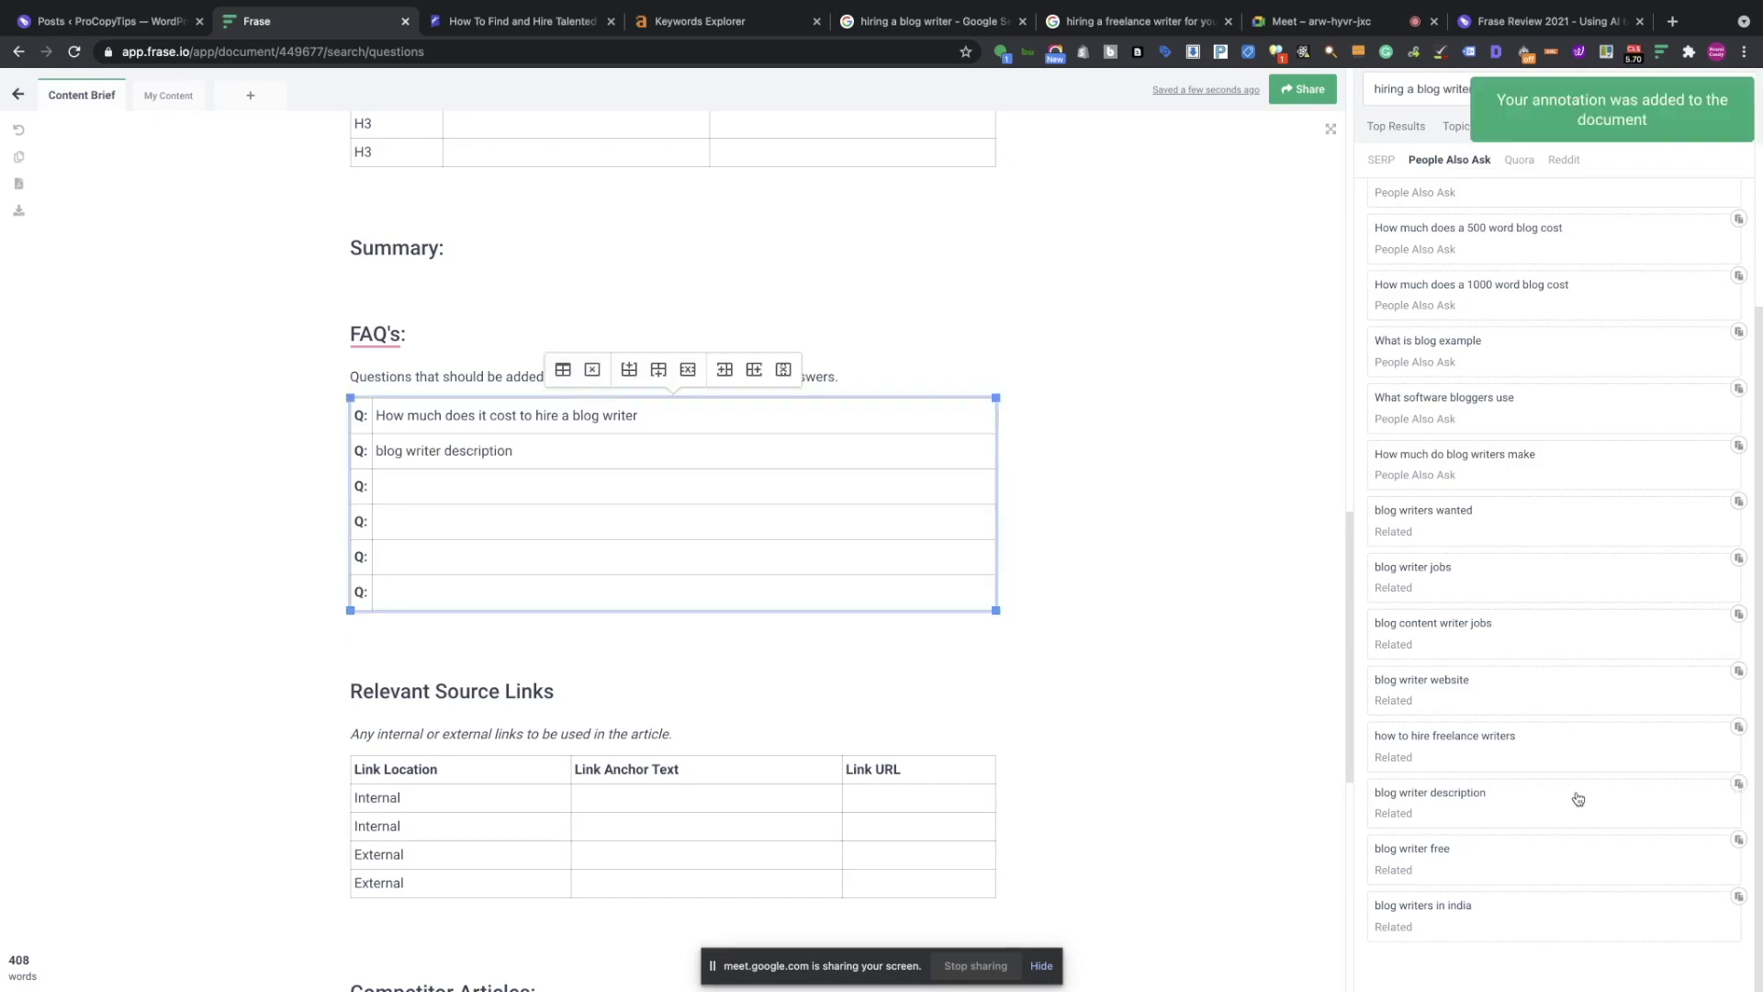
Browse the Quora questions on hiring a blog writer for further FAQ candidates.
{"action": "scroll", "coordinate": [1497, 868], "scroll_direction": "up", "scroll_amount": 5}
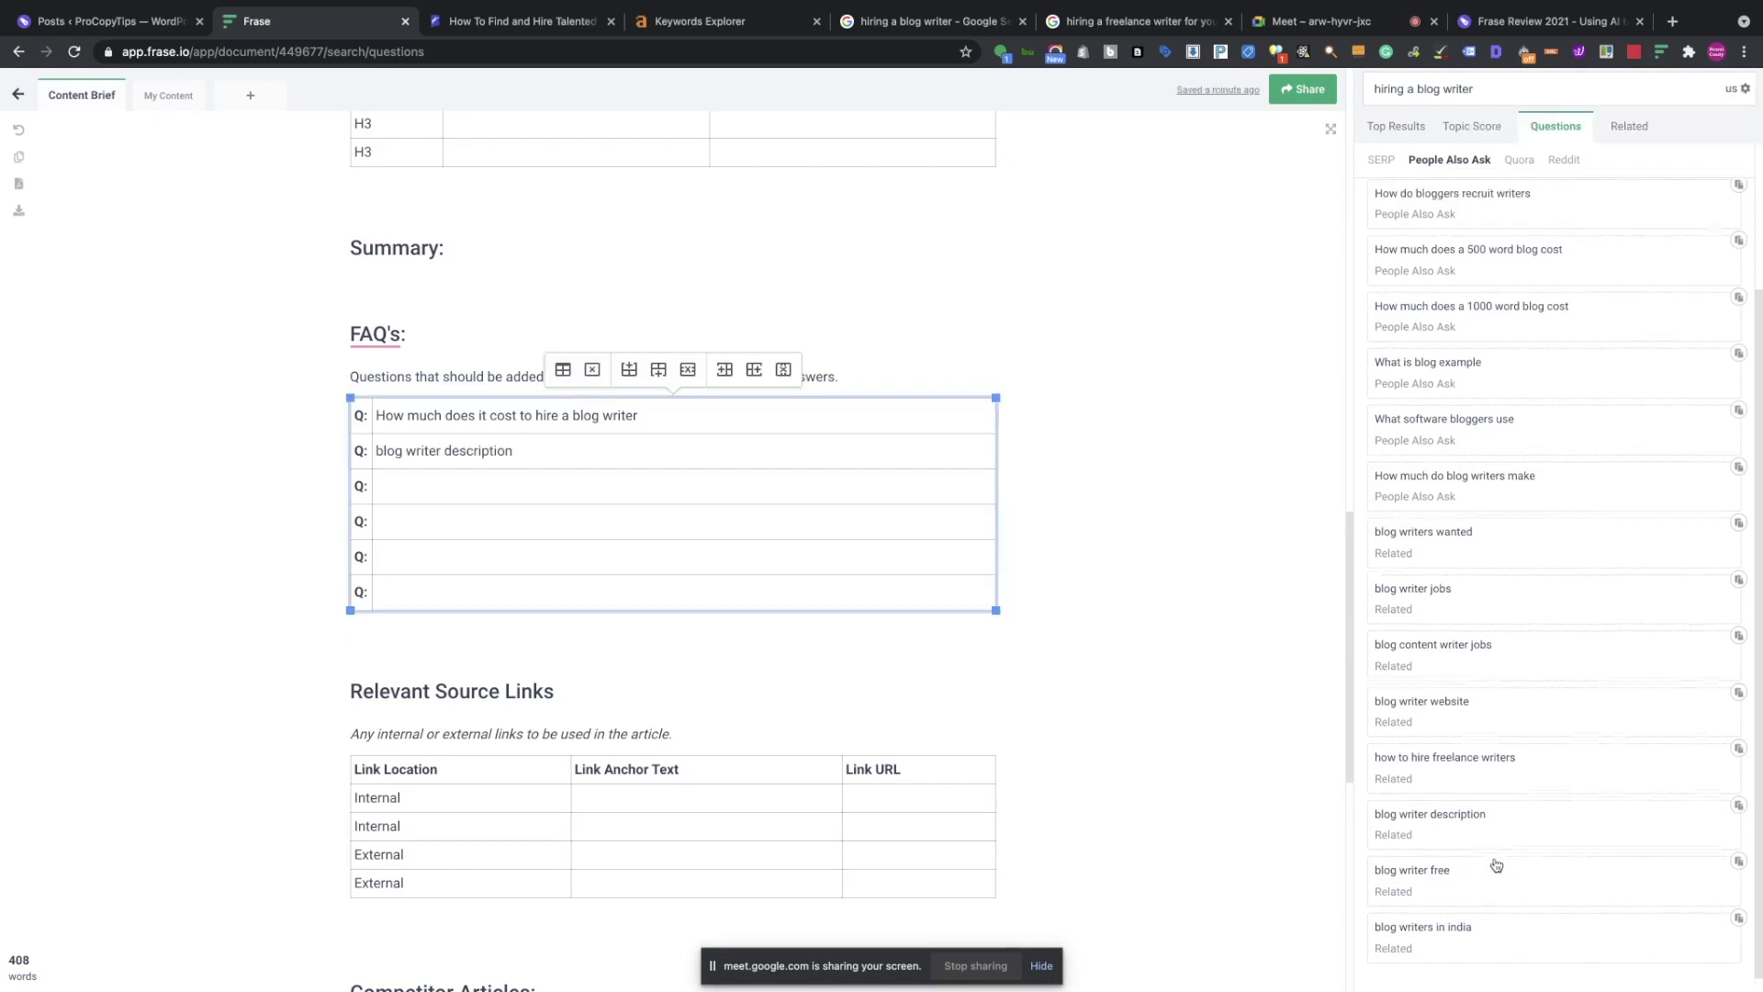
{"action": "left_click", "coordinate": [1519, 162]}
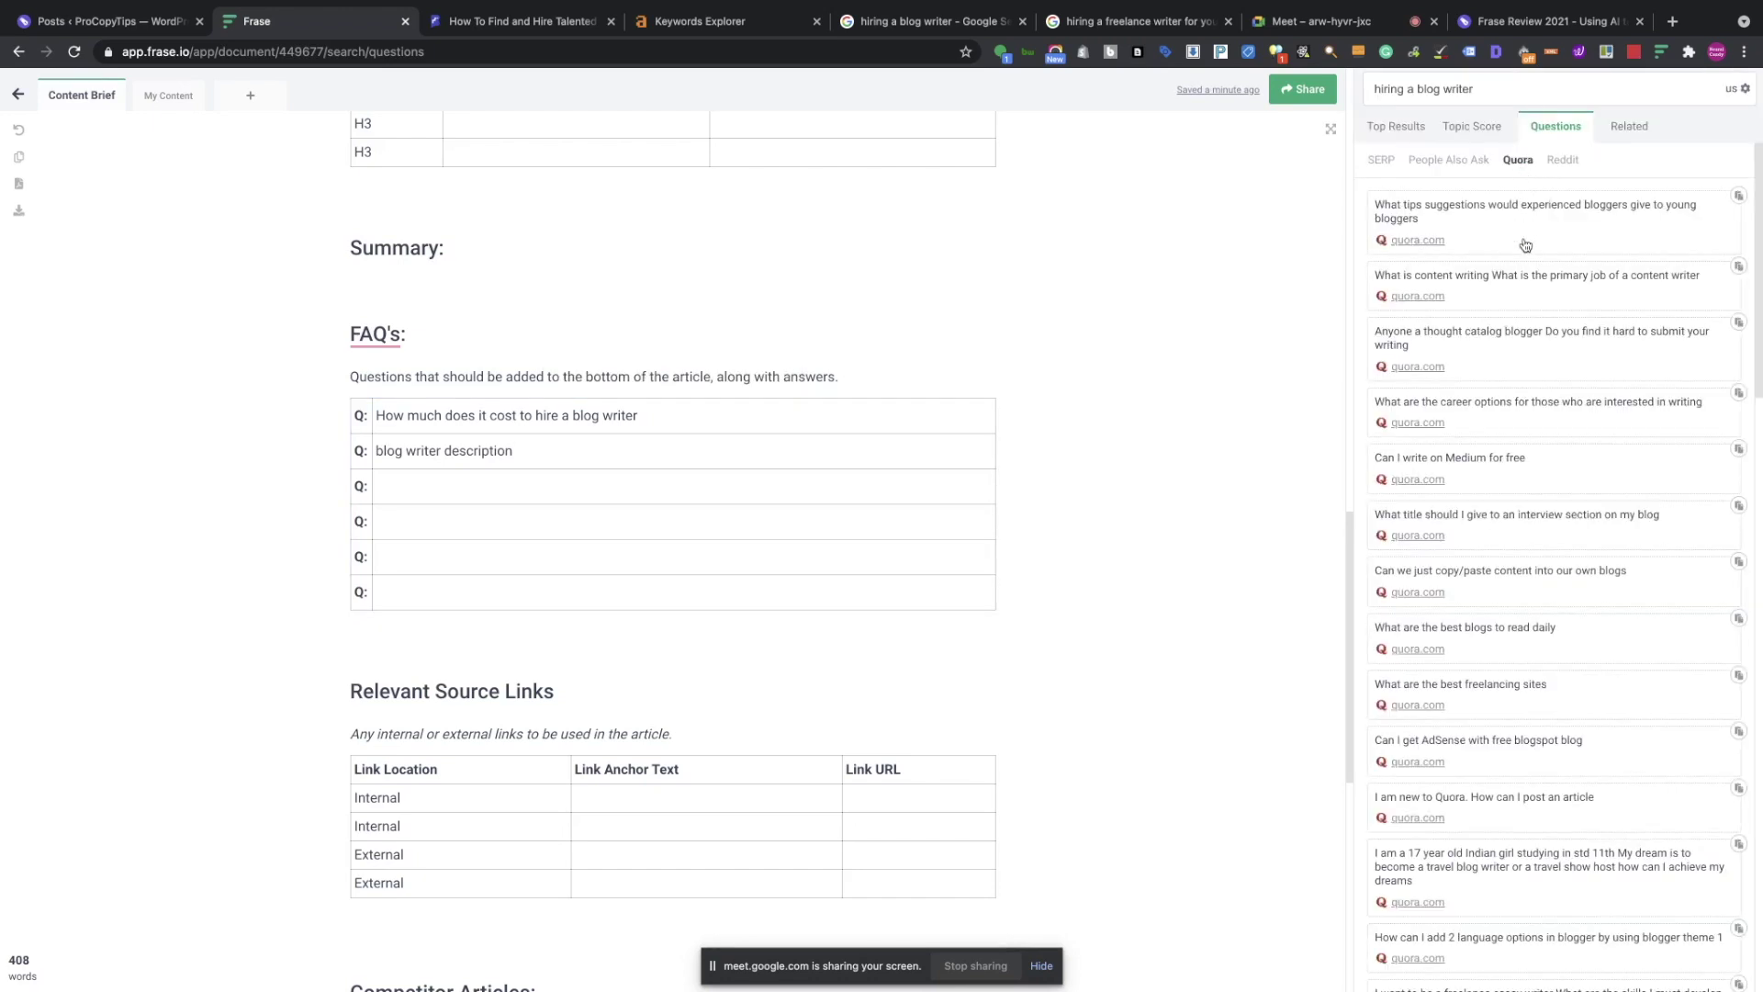
{"action": "scroll", "coordinate": [1525, 248], "scroll_direction": "down", "scroll_amount": 2}
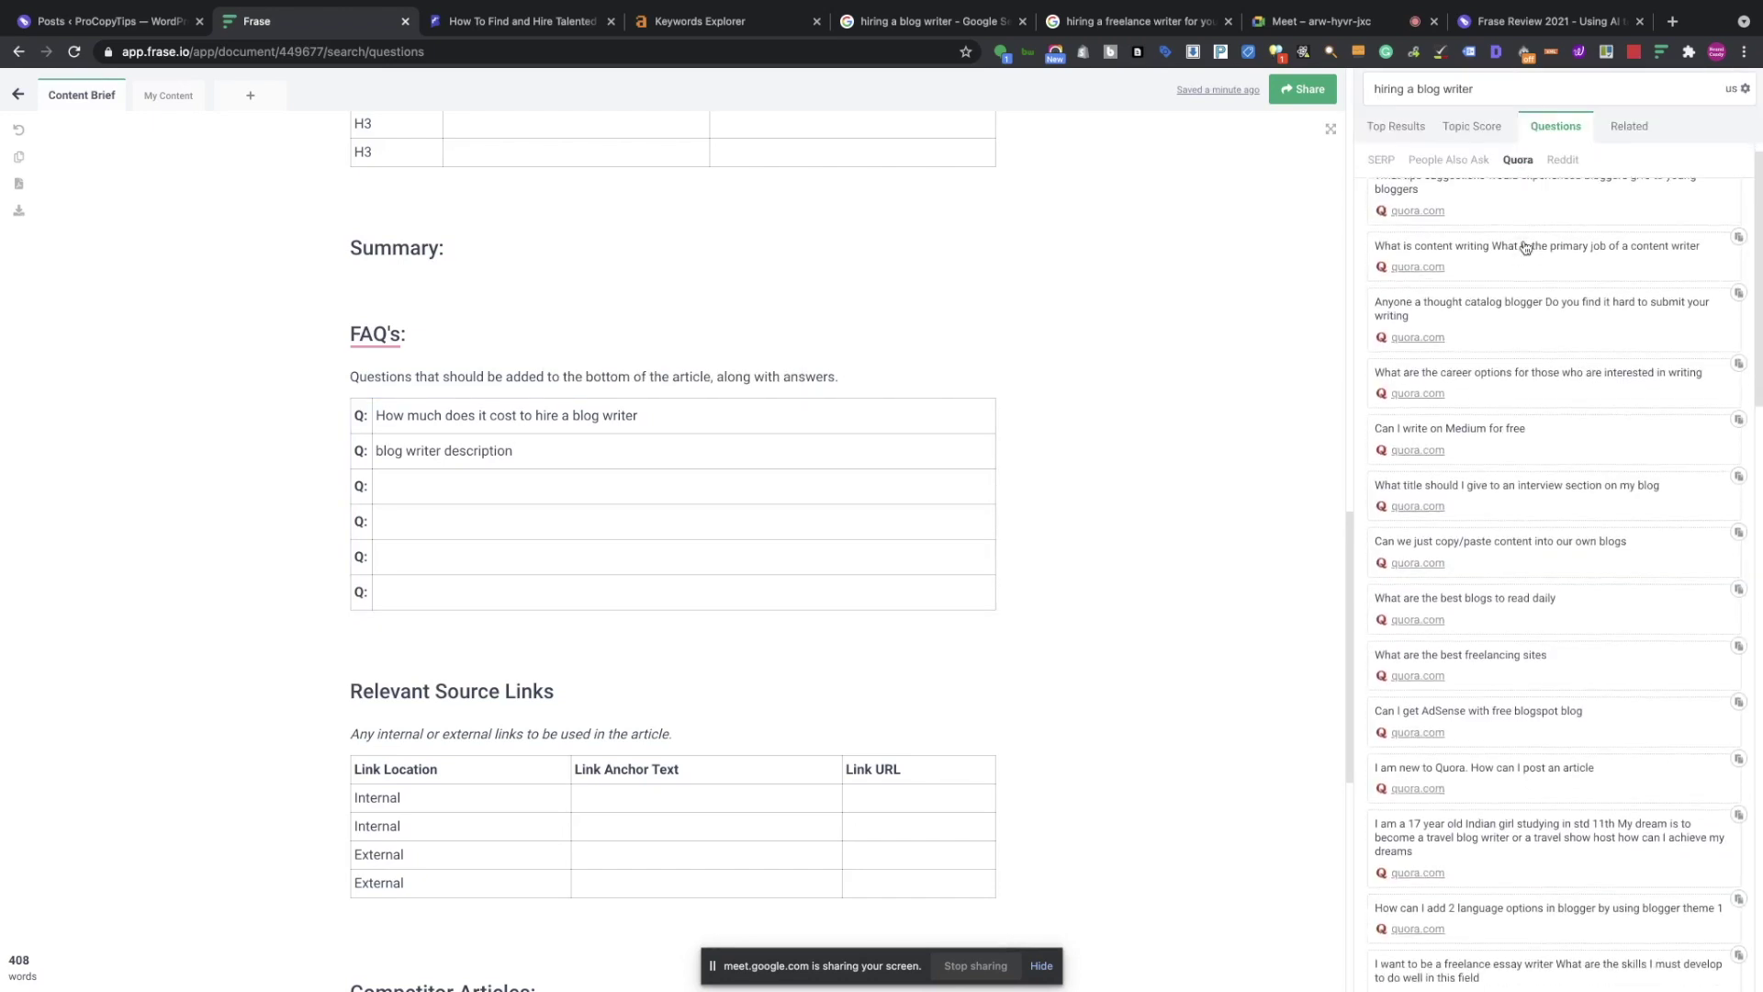
{"action": "scroll", "coordinate": [1525, 247], "scroll_direction": "down", "scroll_amount": 2}
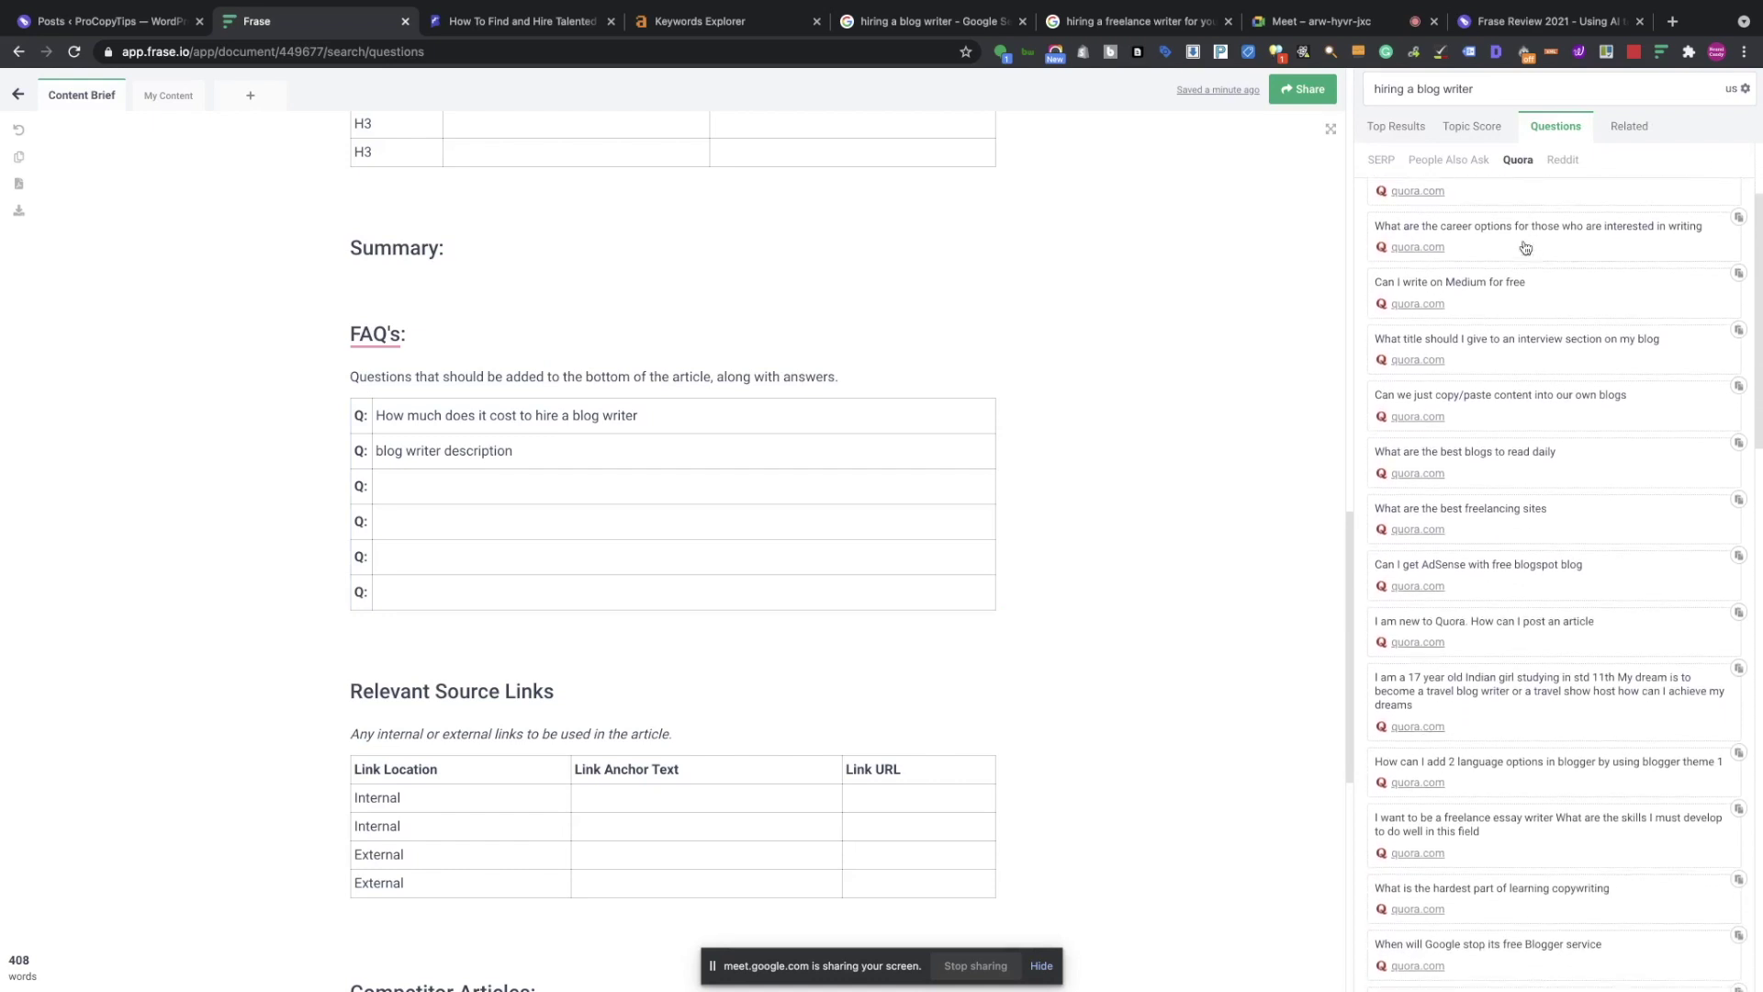
{"action": "scroll", "coordinate": [1525, 248], "scroll_direction": "down", "scroll_amount": 1}
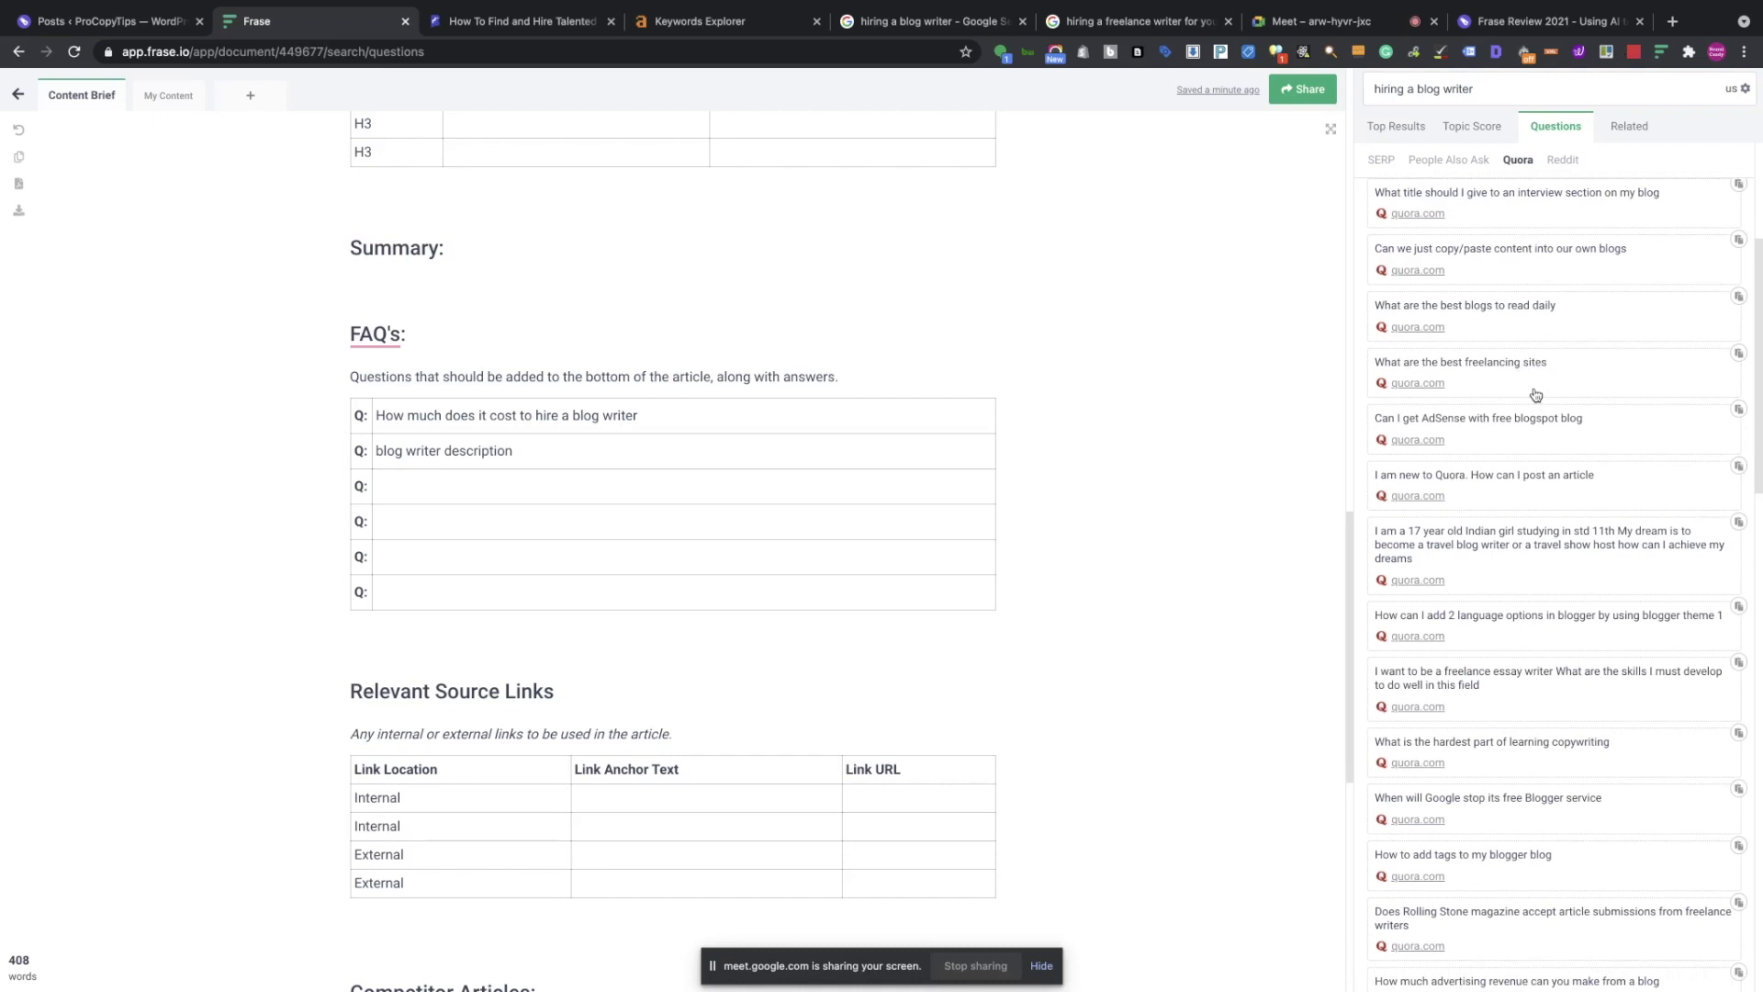
{"action": "scroll", "coordinate": [1535, 395], "scroll_direction": "up", "scroll_amount": 5}
Enter "Sample job descriptions for a freelance writer" as the title in the first empty H3 row of the headings table.
{"action": "scroll", "coordinate": [1267, 374], "scroll_direction": "up", "scroll_amount": 6}
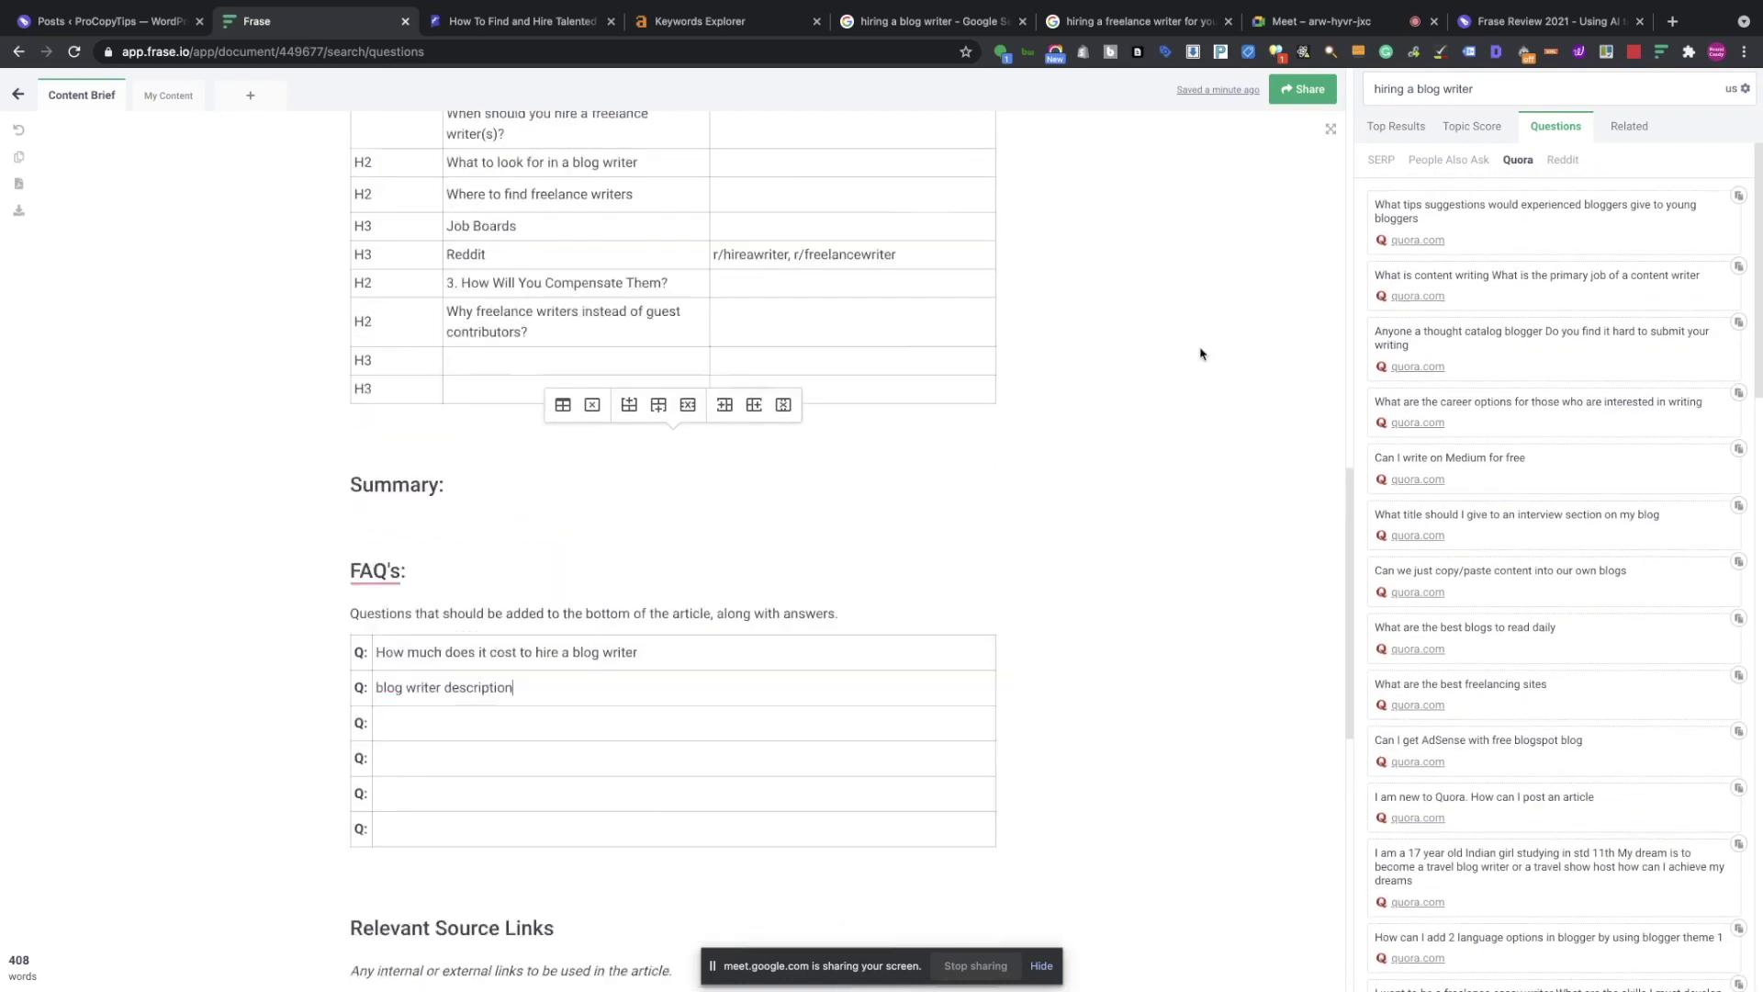
{"action": "scroll", "coordinate": [1176, 367], "scroll_direction": "down", "scroll_amount": 4}
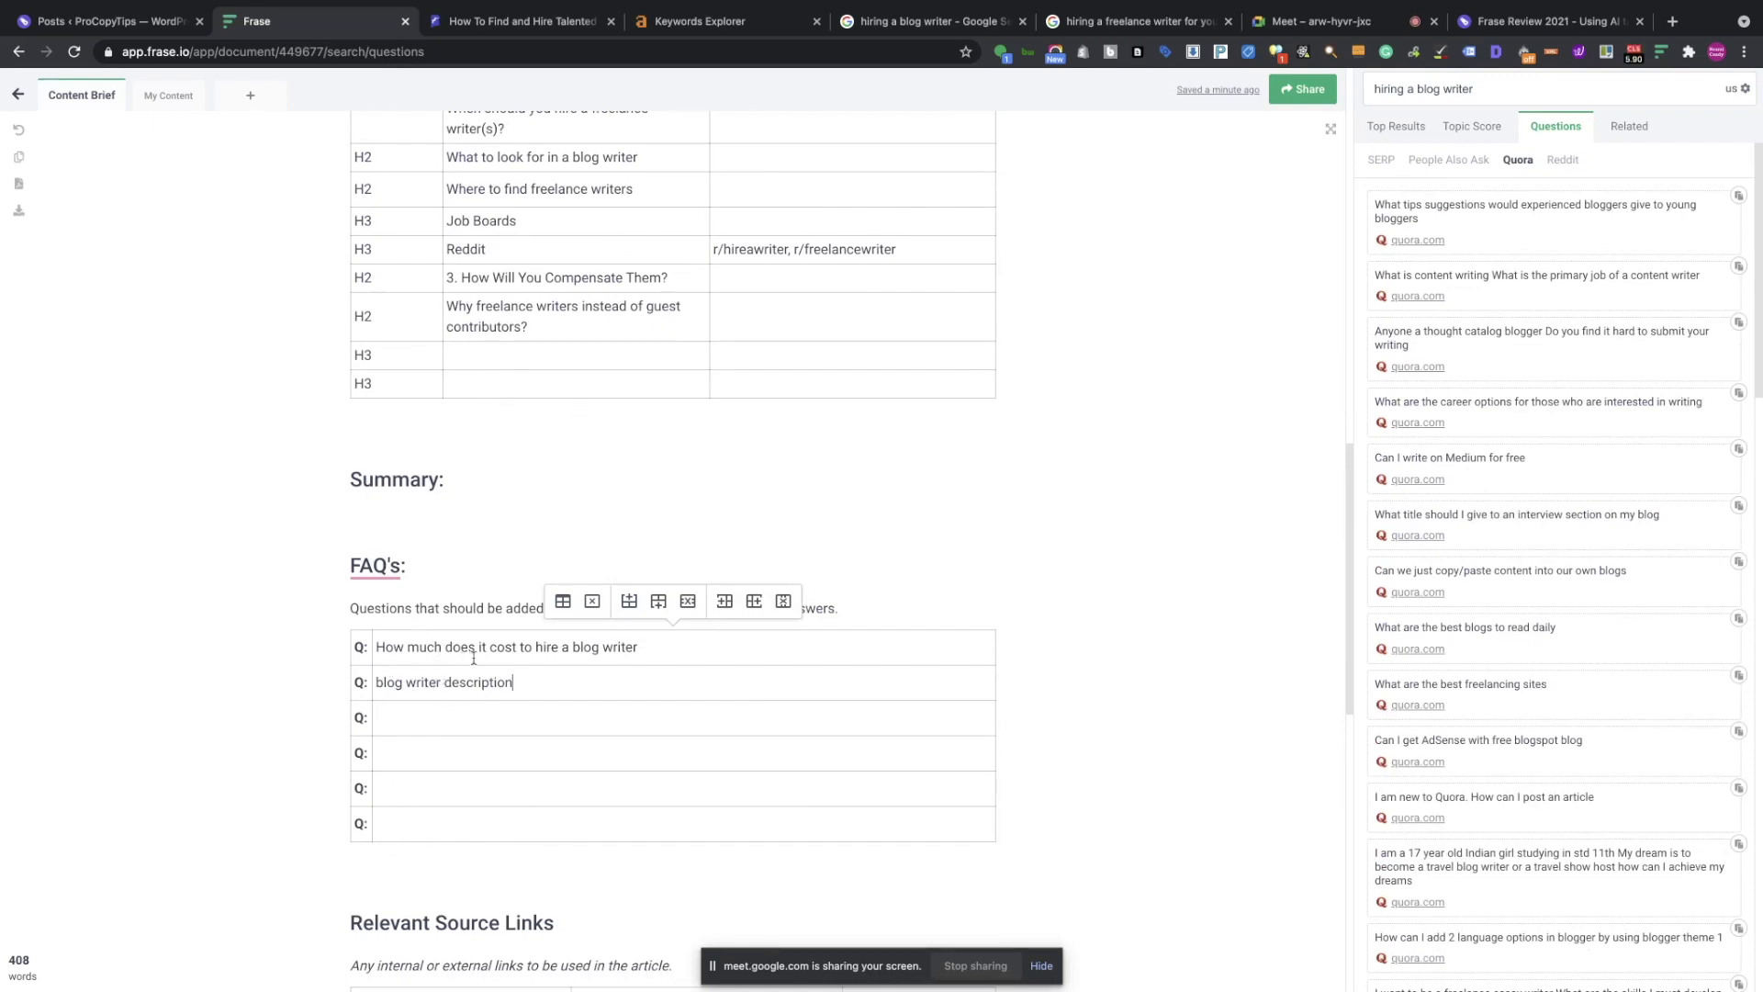
{"action": "left_click", "coordinate": [543, 355]}
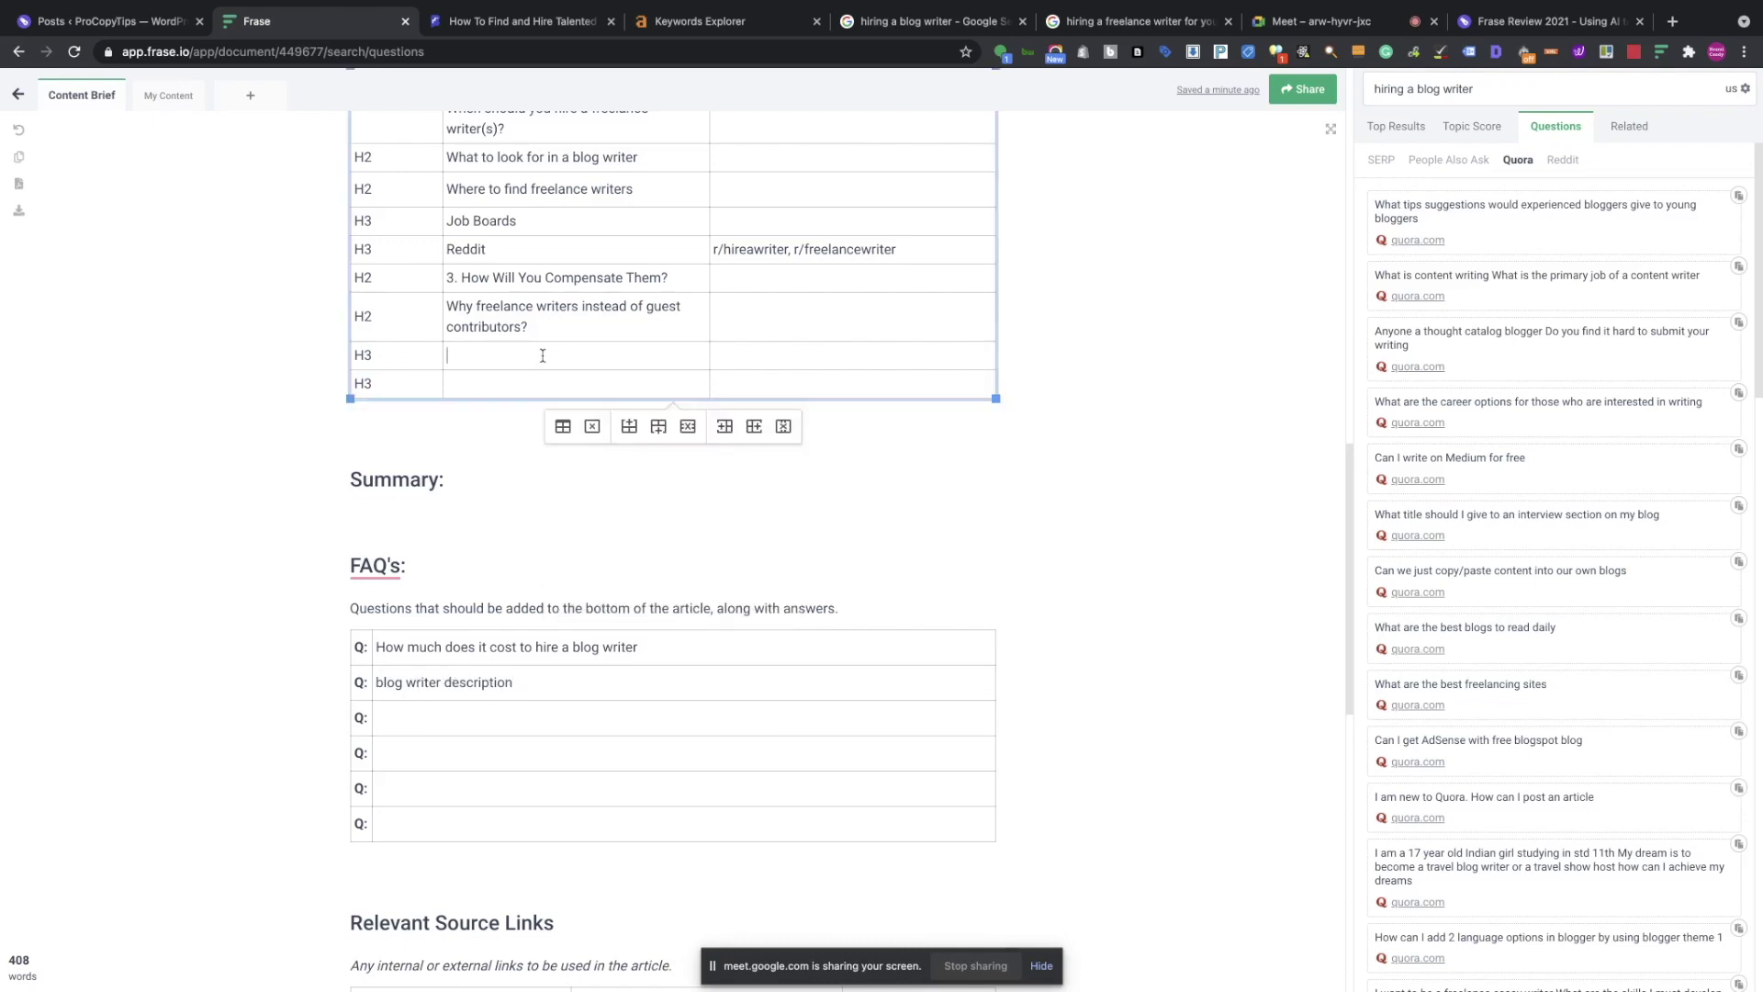
{"action": "type", "text": "Sample jo"}
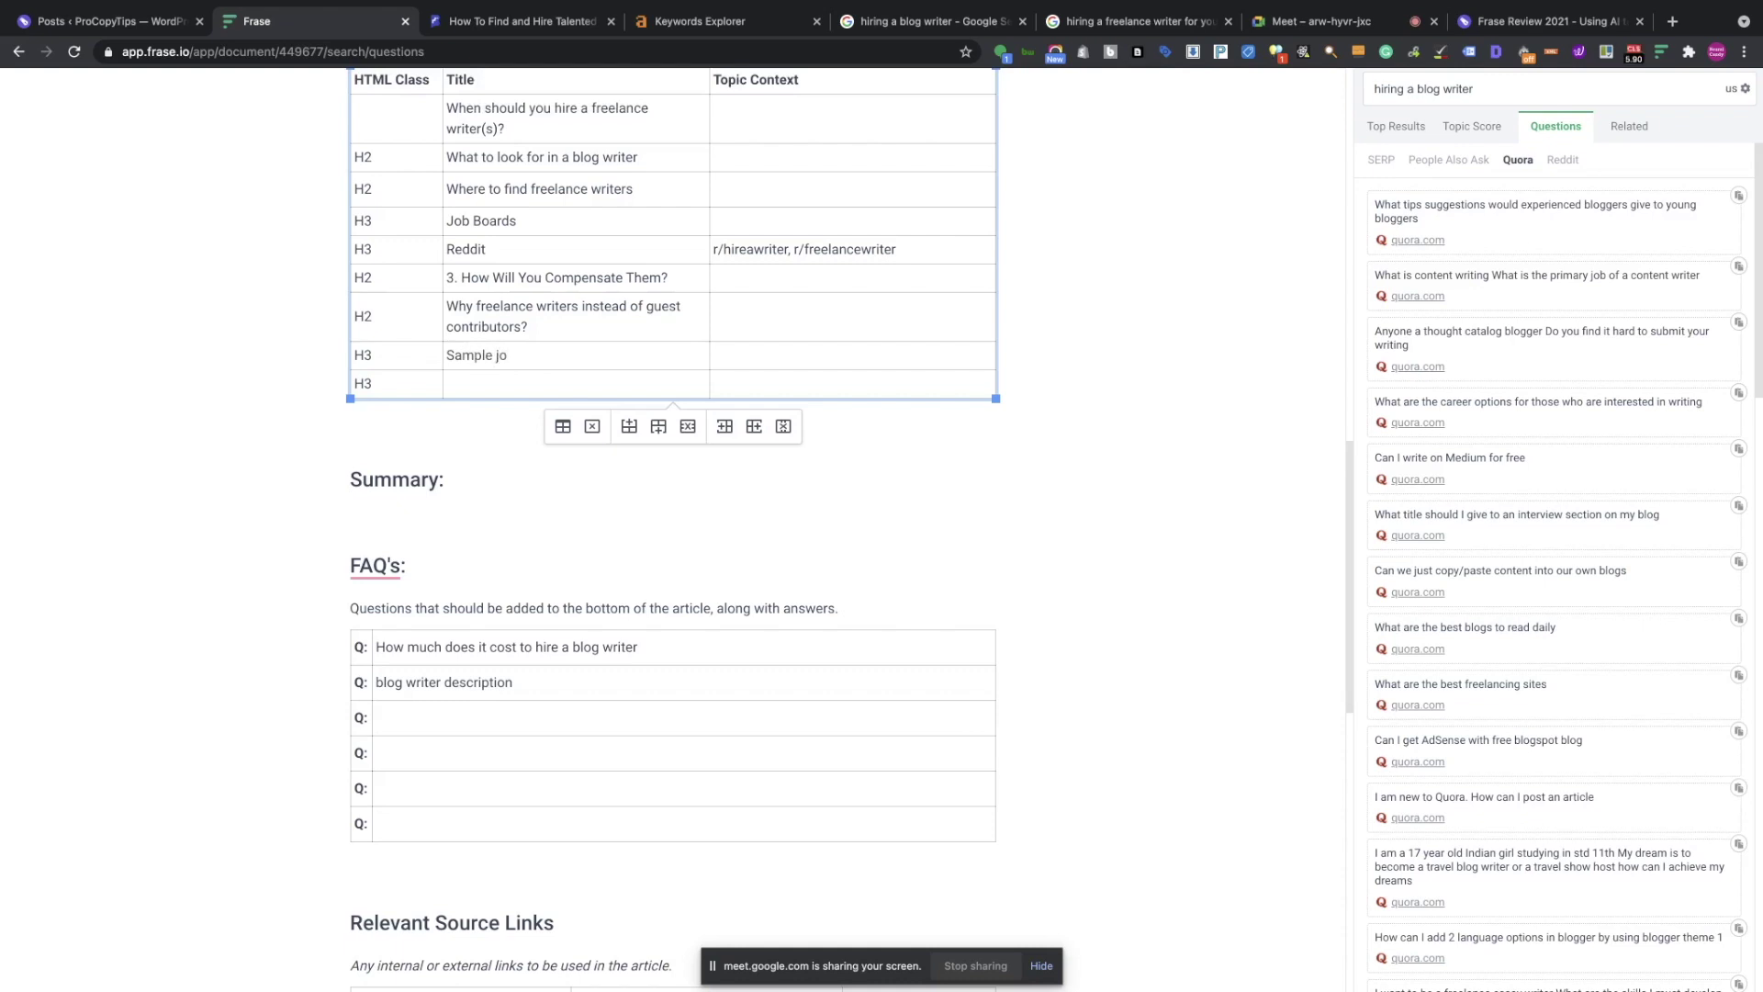
{"action": "type", "text": "b descriptions for a freelance writer"}
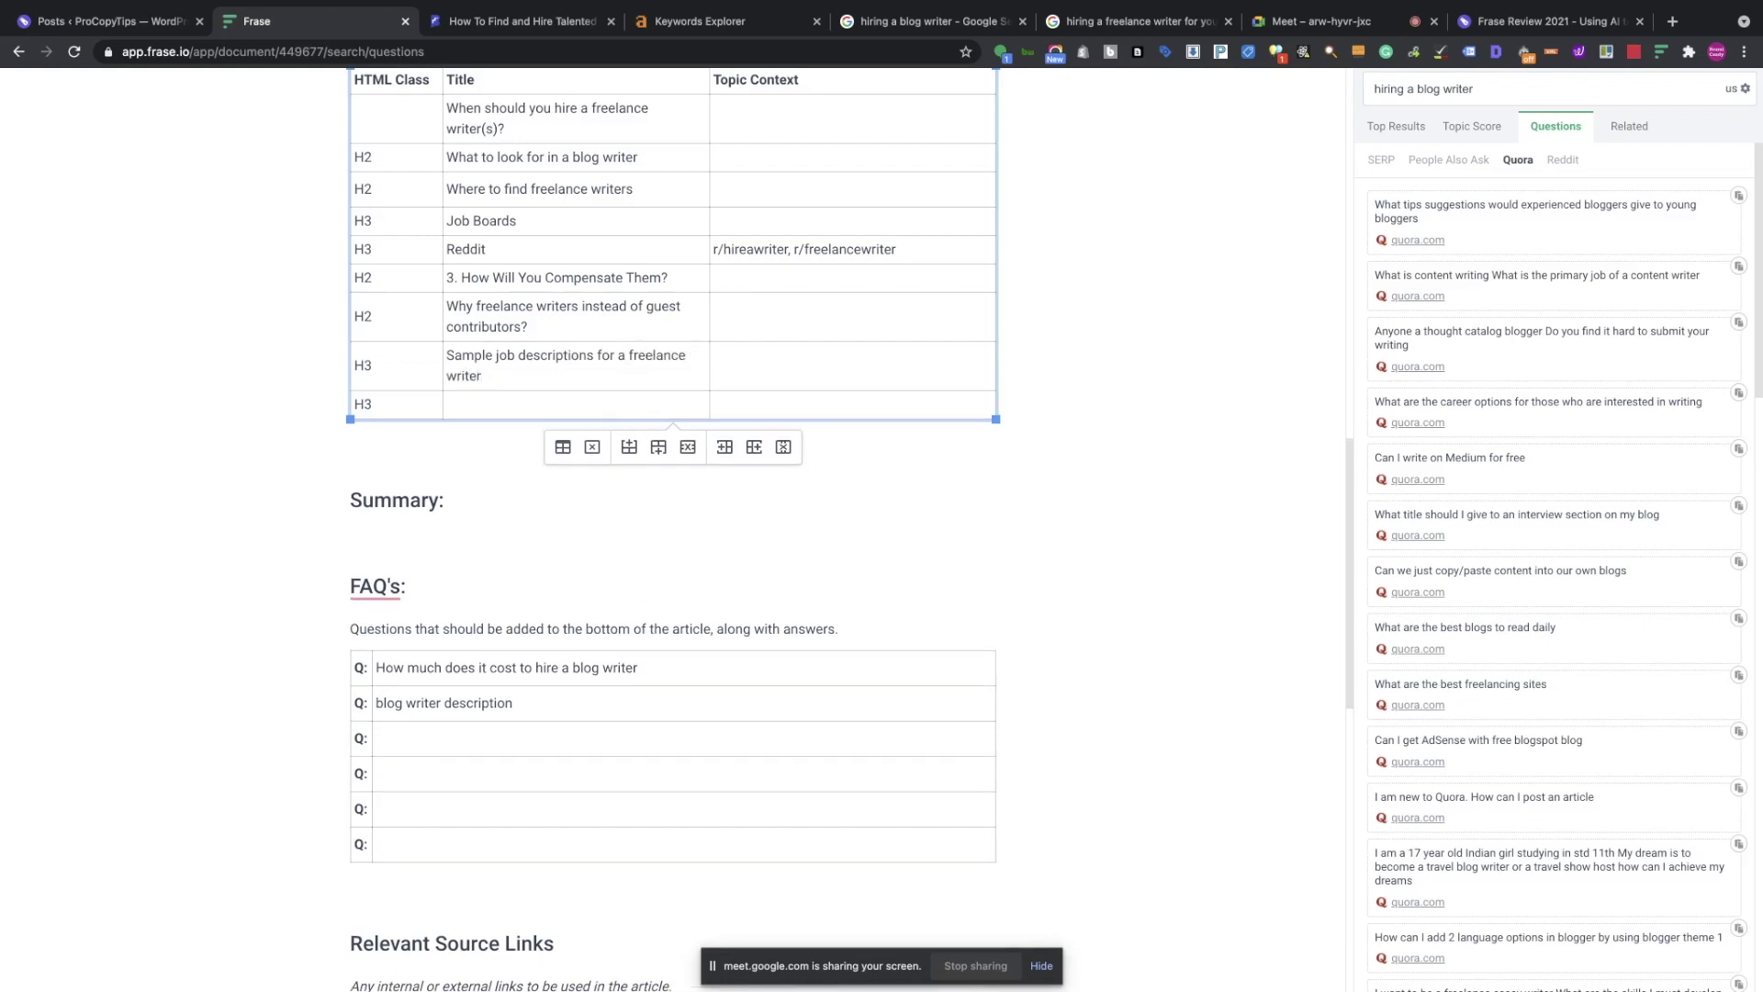
Title the last H3 row "My Upwork Template" and add a new row below it titled "My ProBlogger Template".
{"action": "left_click", "coordinate": [549, 405]}
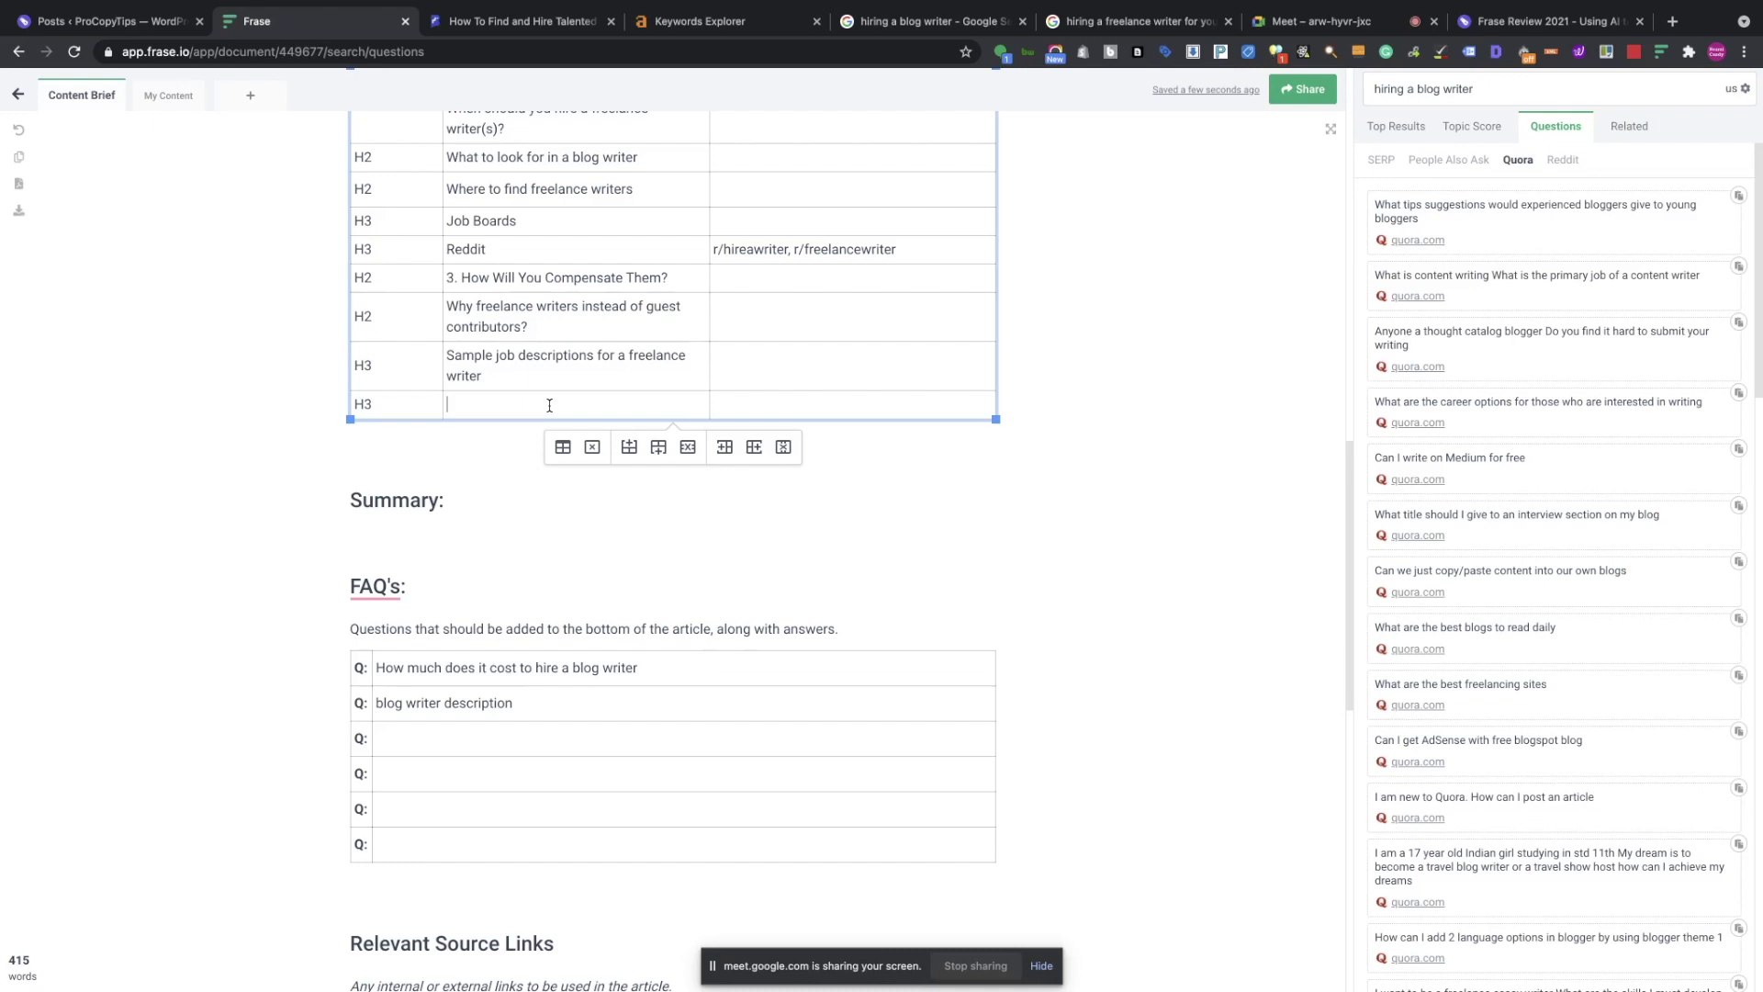
{"action": "type", "text": "My Upwork Template"}
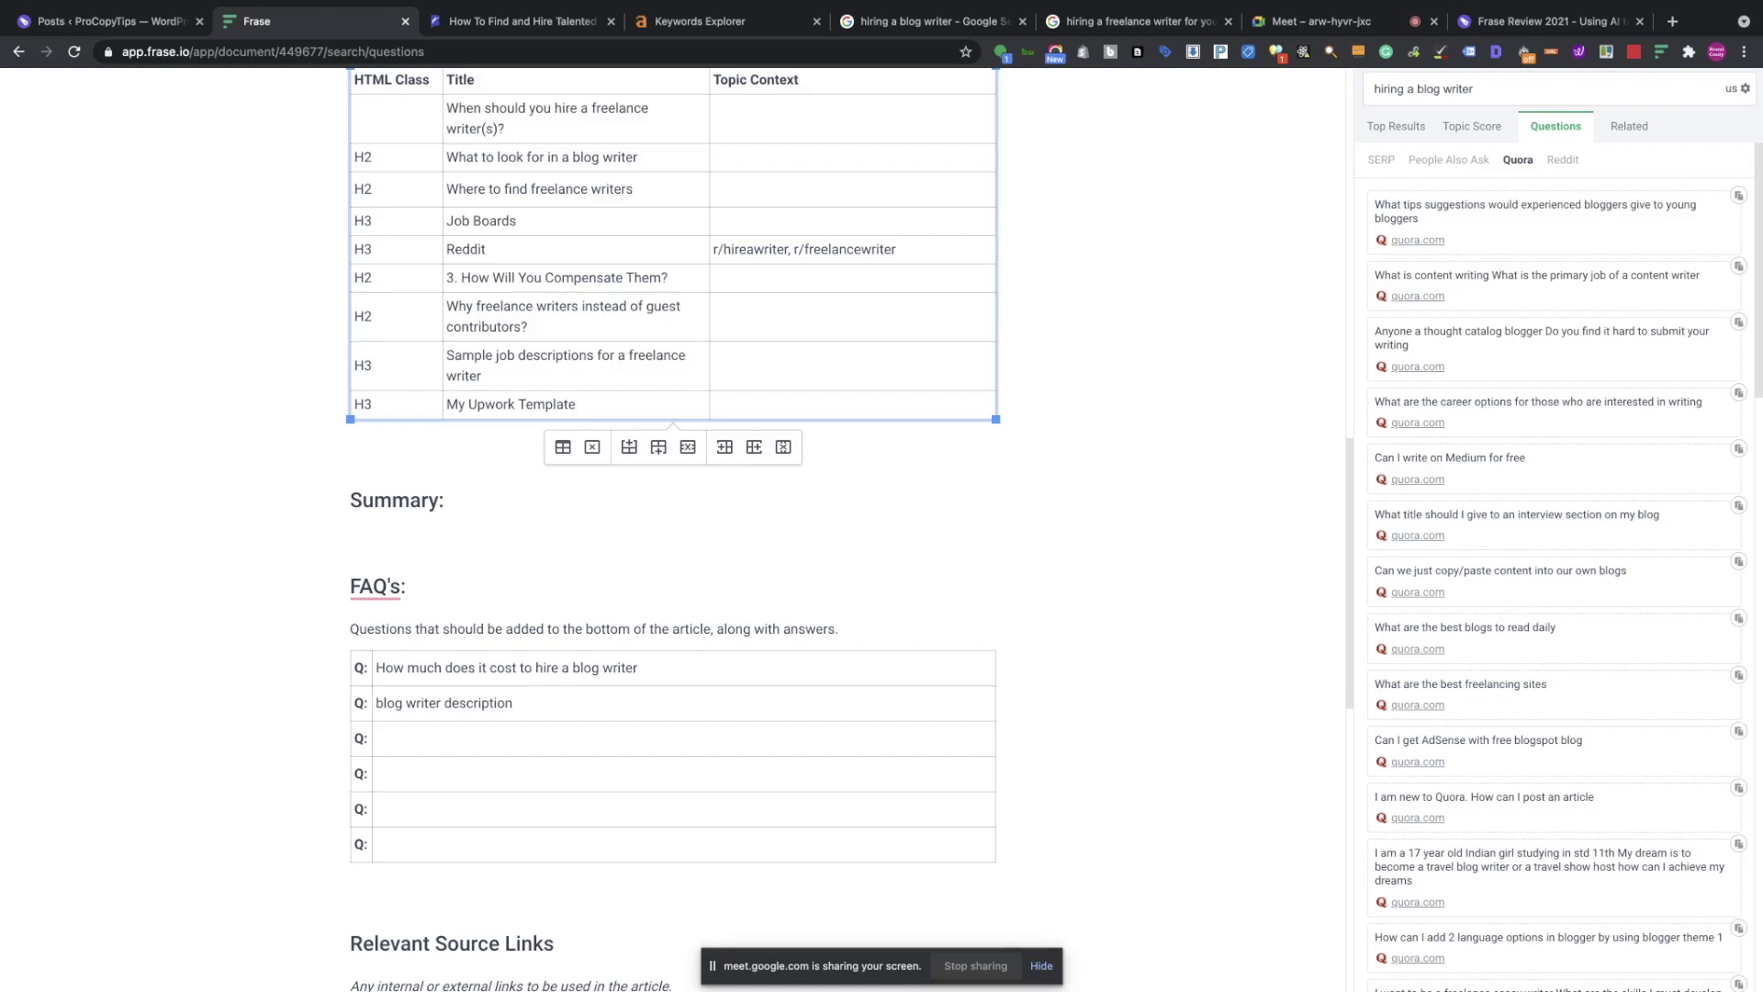
{"action": "key", "text": "Tab"}
{"action": "key", "text": "Tab"}
{"action": "key", "text": "Tab"}
{"action": "type", "text": "My"}
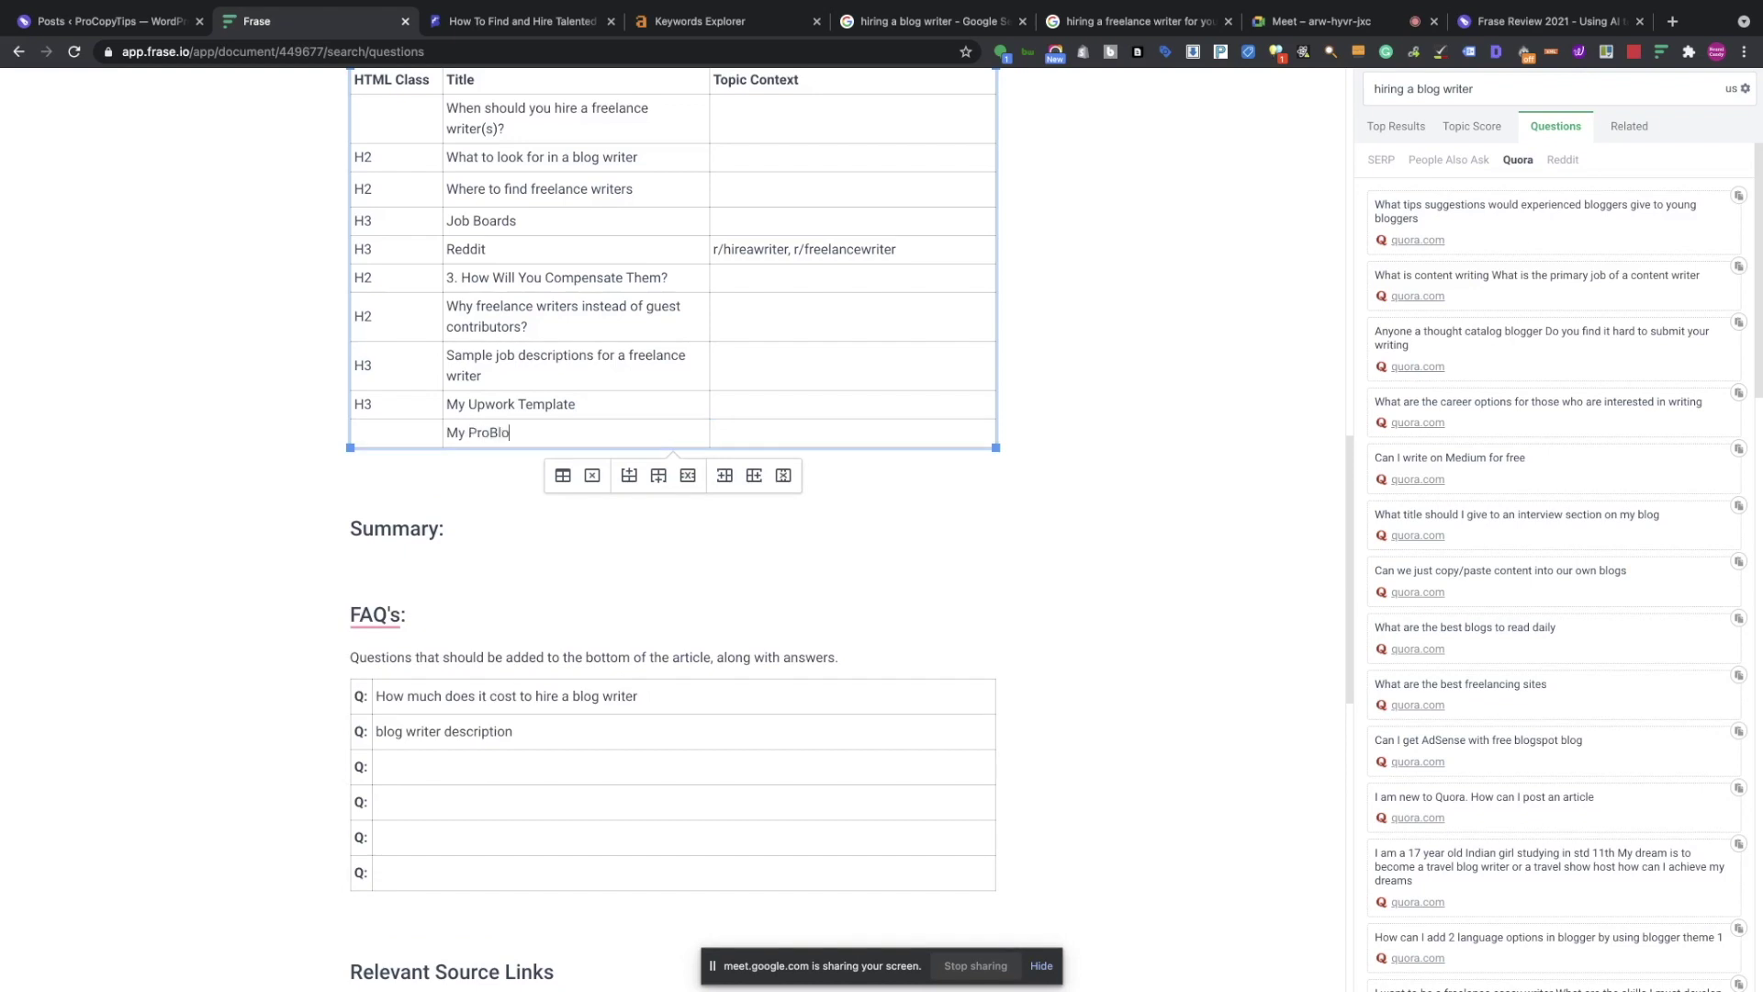
{"action": "type", "text": "ProBlogger Template"}
Clear the text "blog writer description" from the second row of the FAQ table.
{"action": "left_click_drag", "start_coordinate": [574, 729], "coordinate": [380, 731]}
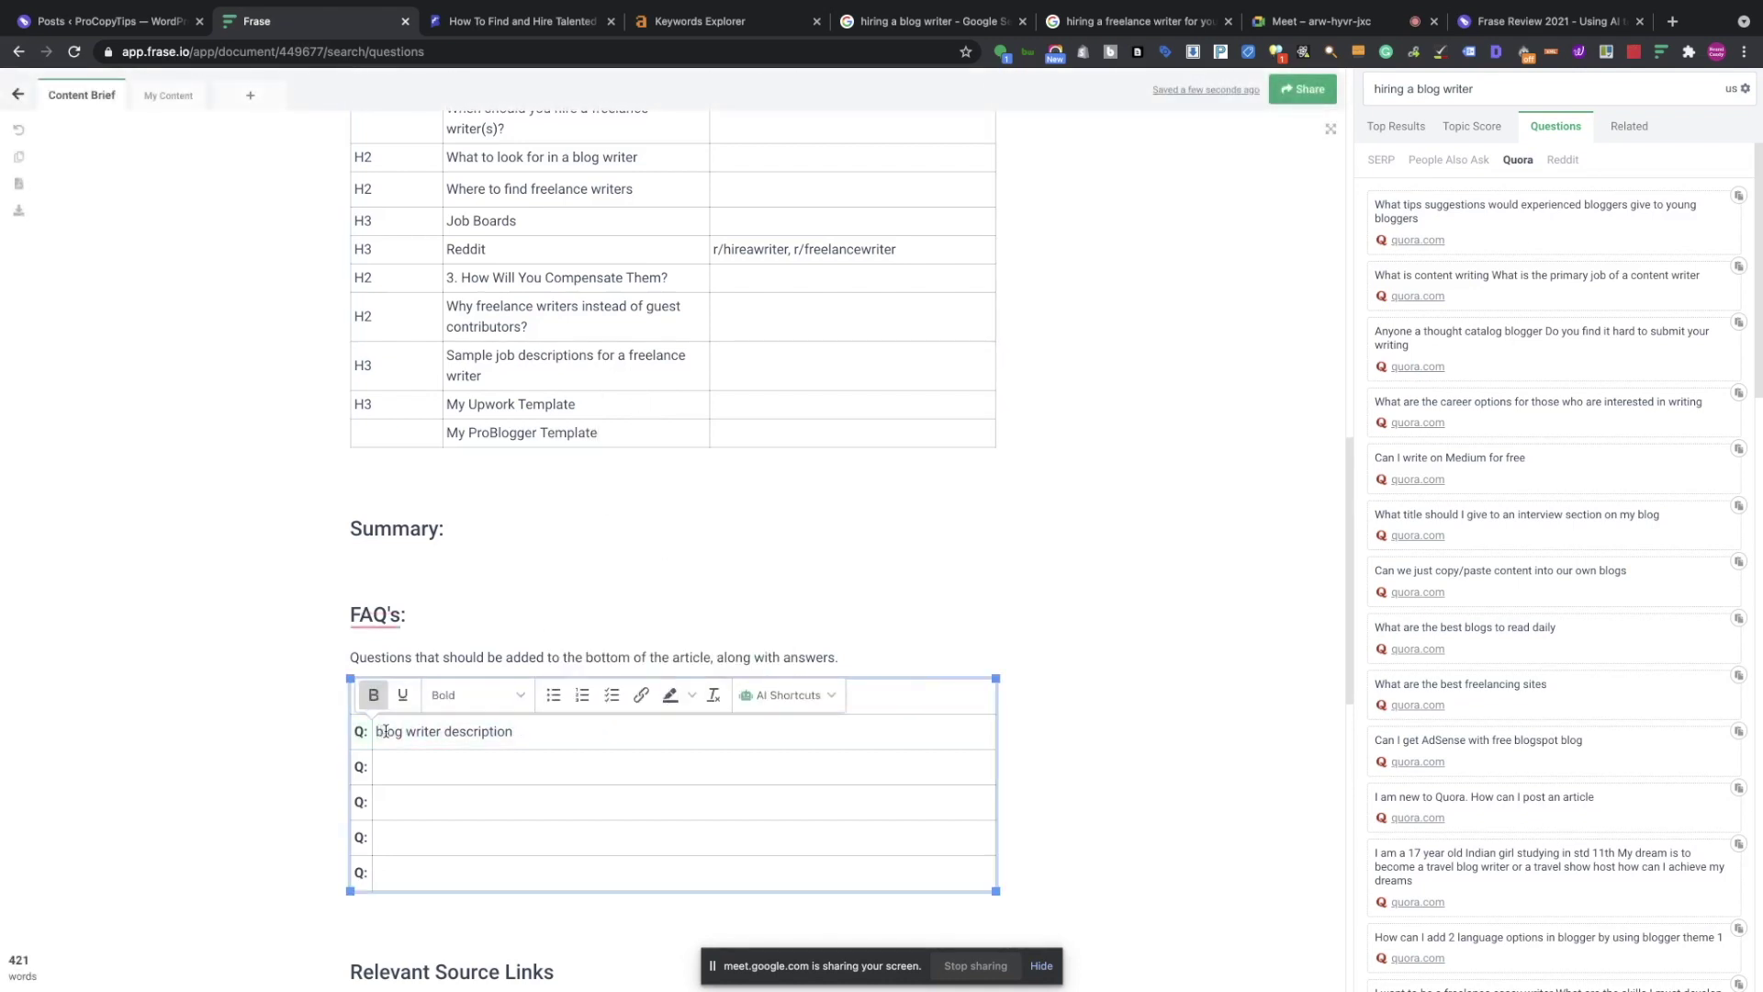
{"action": "left_click_drag", "start_coordinate": [551, 732], "coordinate": [376, 731]}
{"action": "key", "text": "BackSpace"}
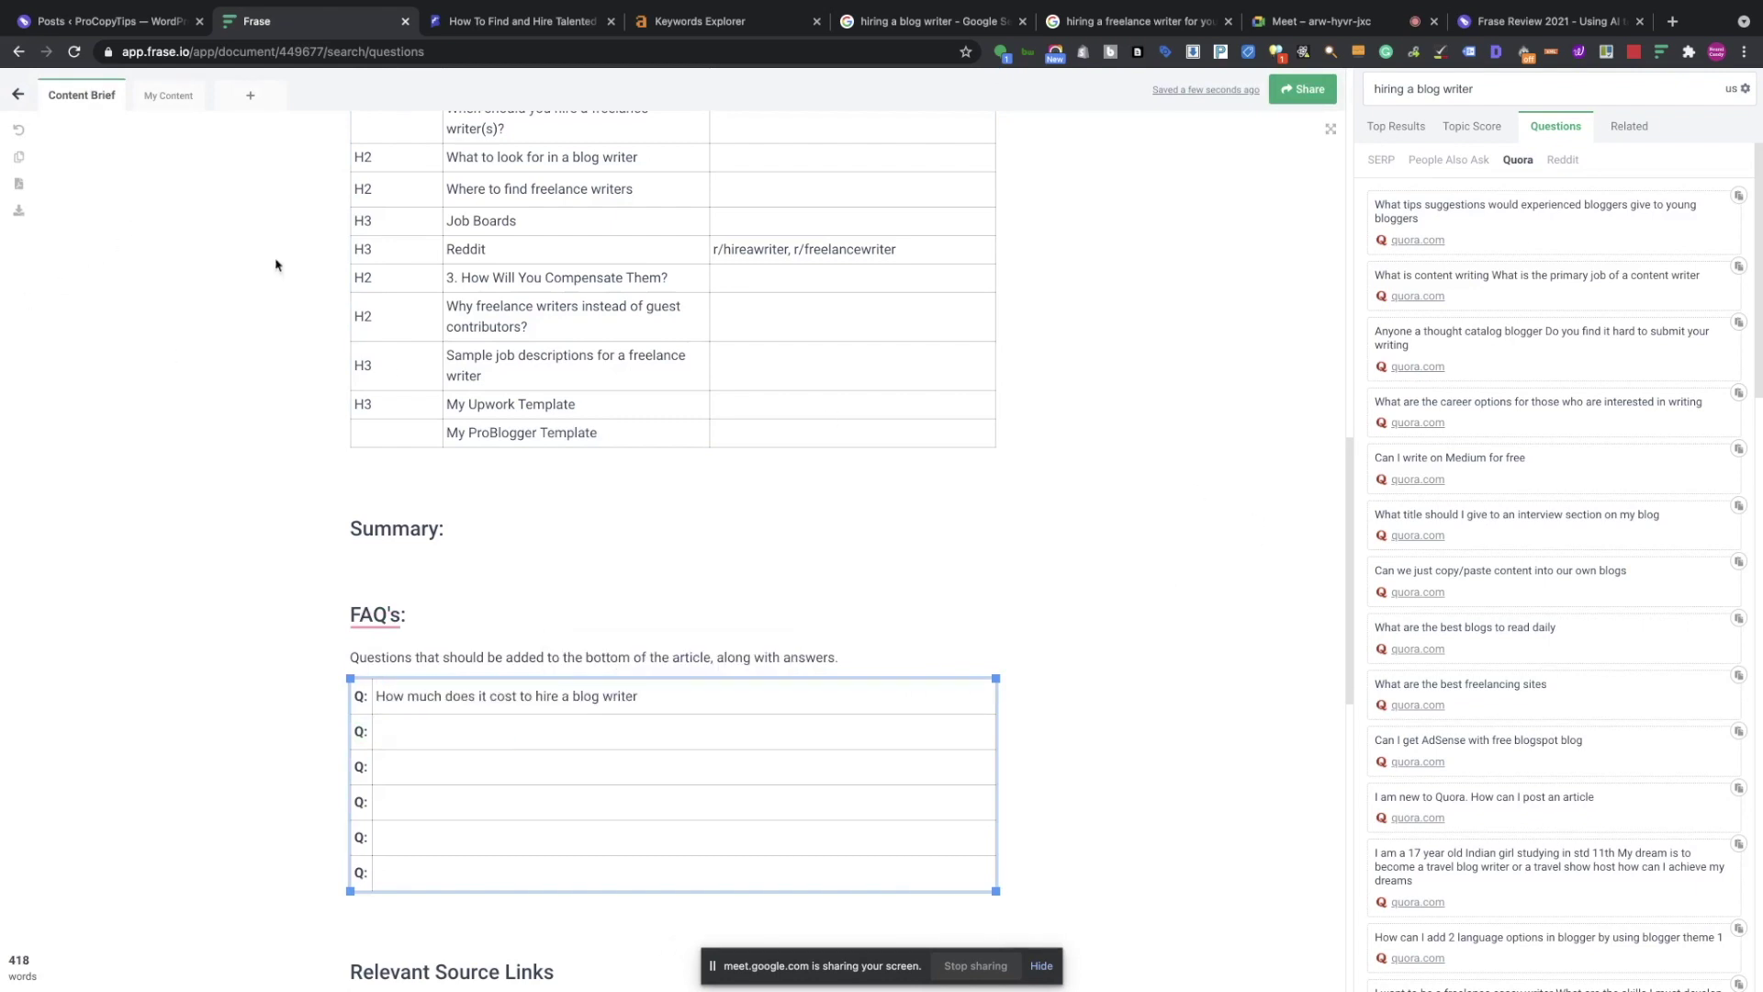
Review the brief's source links and competitor sections alongside the People Also Ask questions.
{"action": "scroll", "coordinate": [1175, 317], "scroll_direction": "up", "scroll_amount": 2}
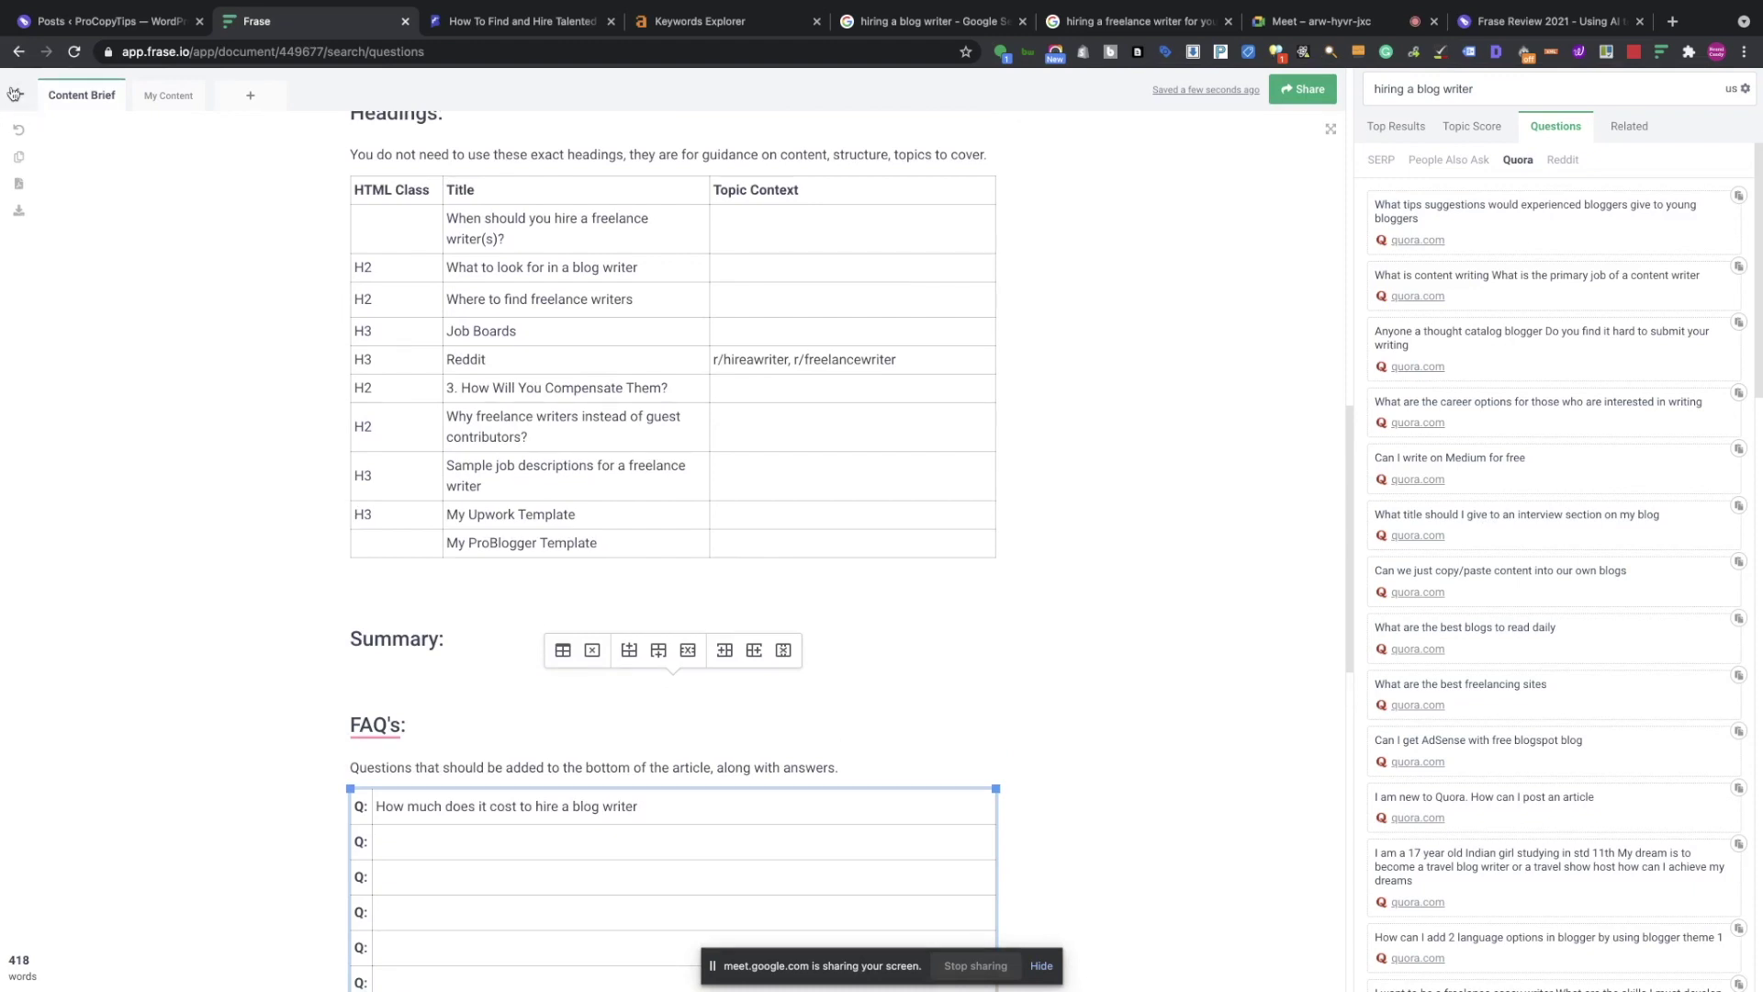
{"action": "scroll", "coordinate": [1134, 456], "scroll_direction": "down", "scroll_amount": 5}
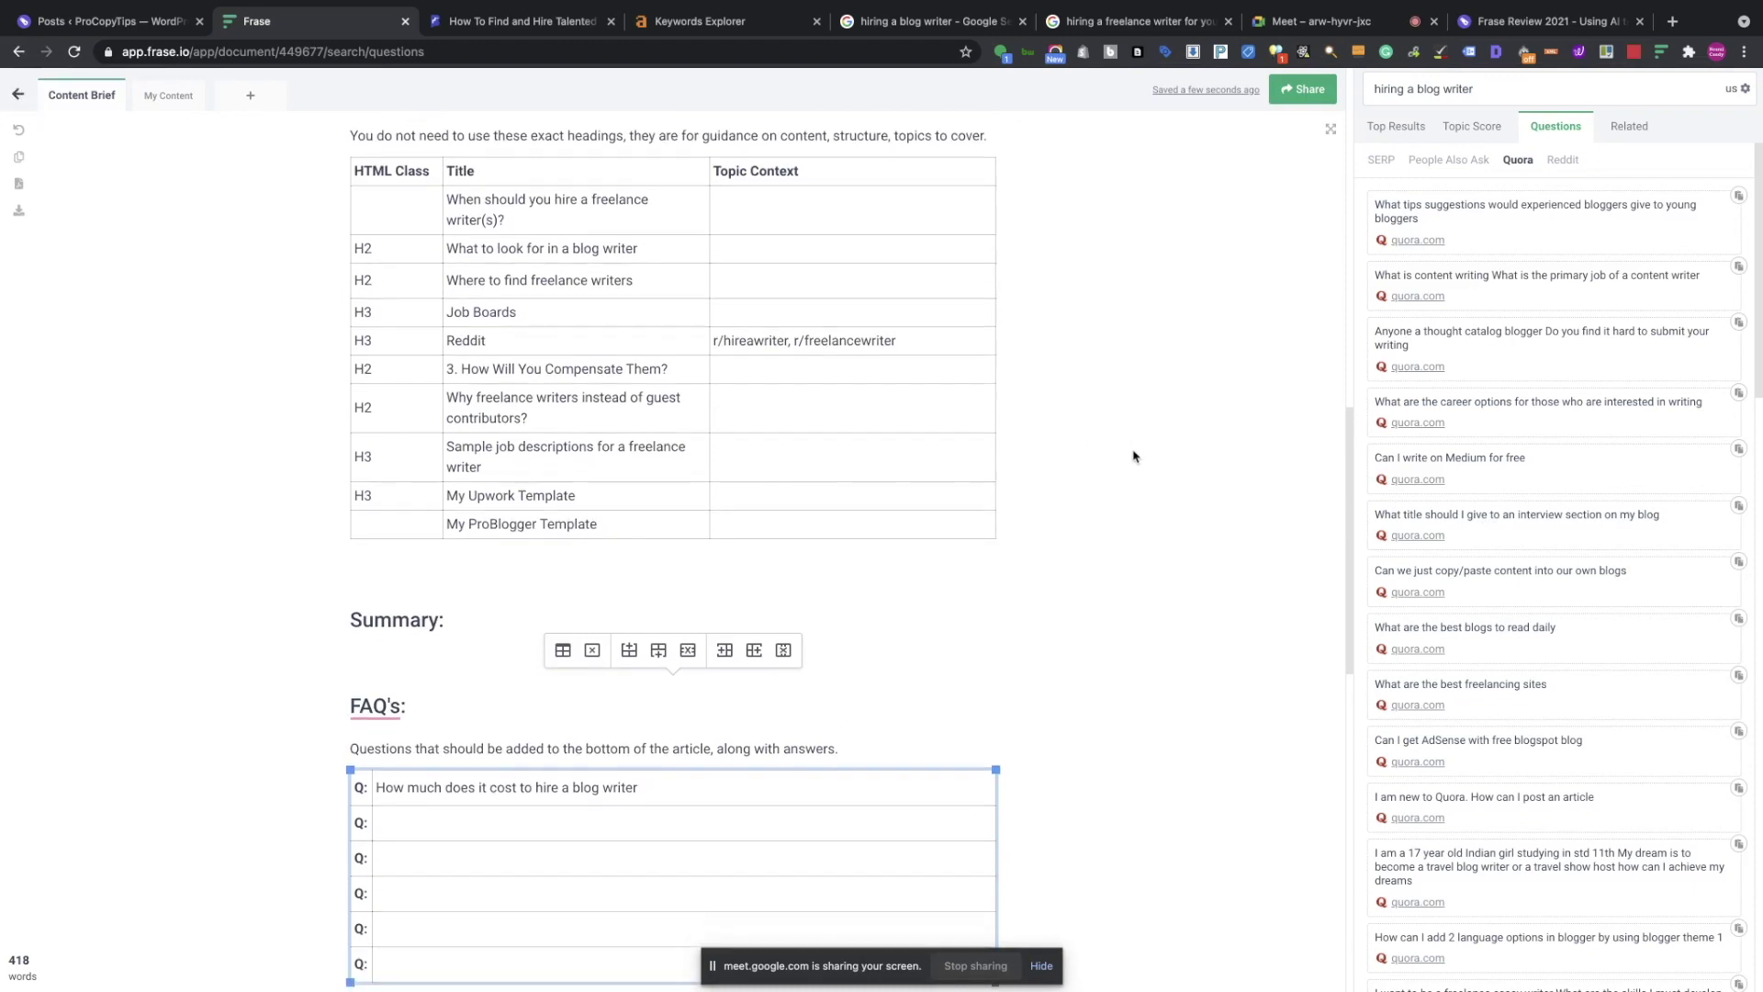
{"action": "scroll", "coordinate": [1133, 457], "scroll_direction": "down", "scroll_amount": 10}
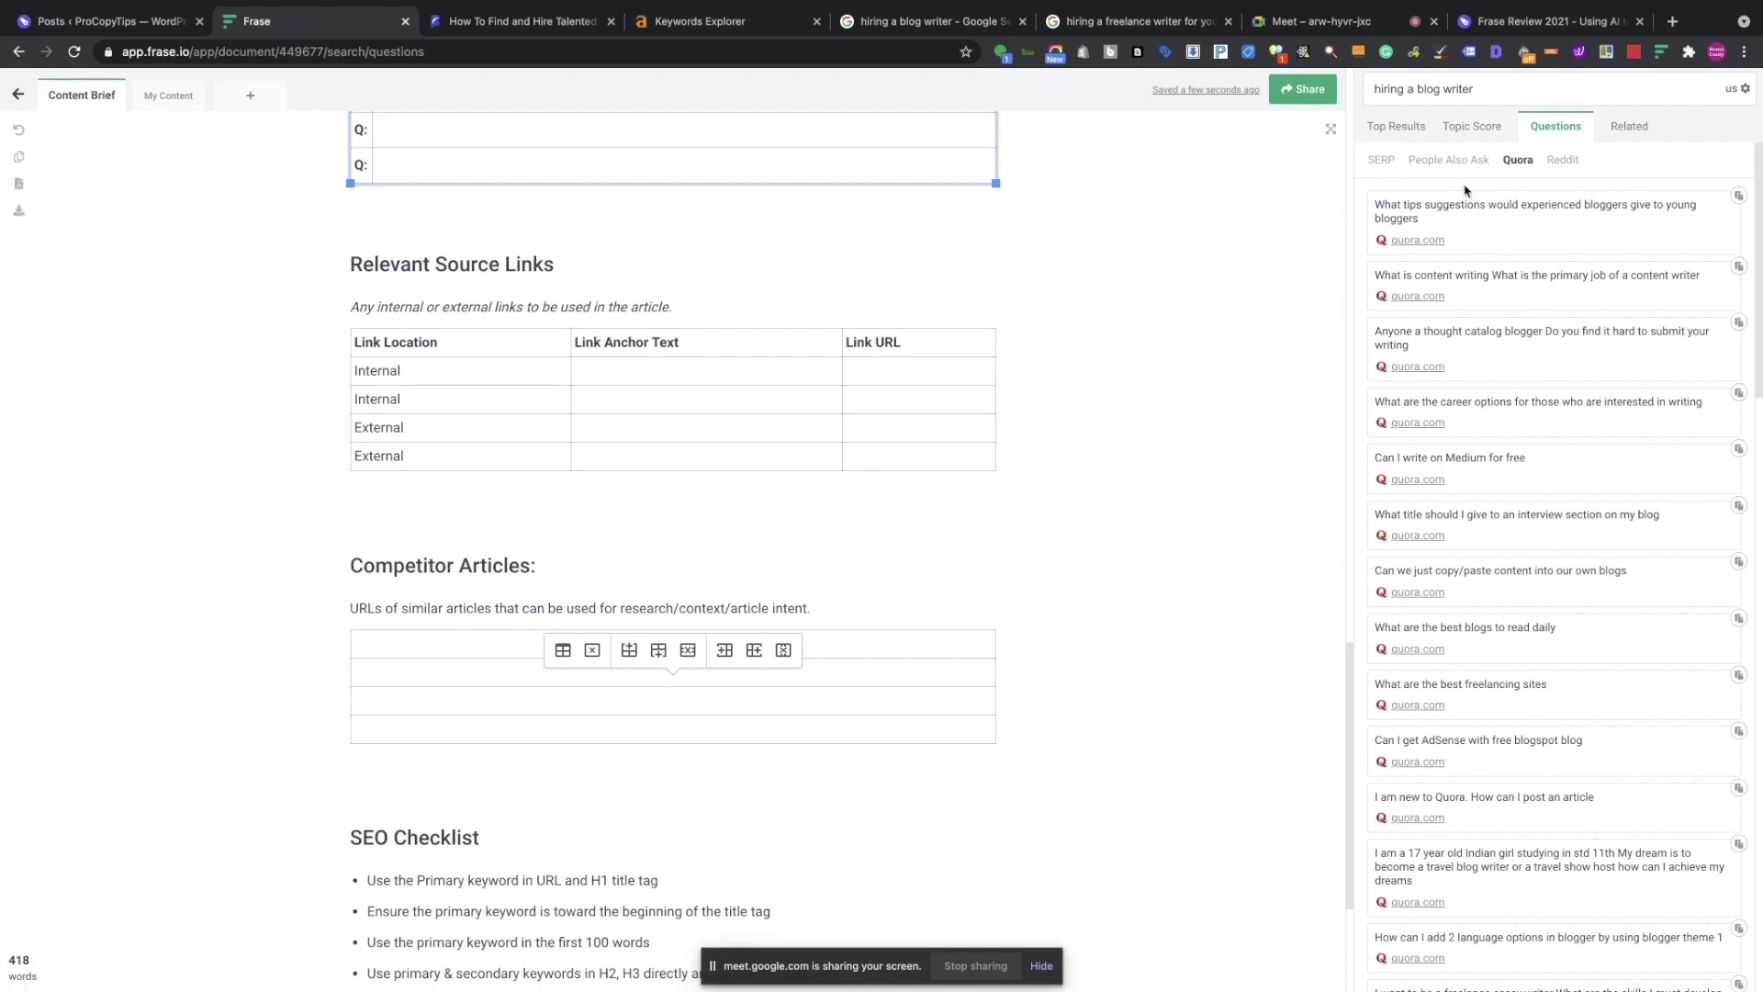
{"action": "left_click", "coordinate": [1446, 162]}
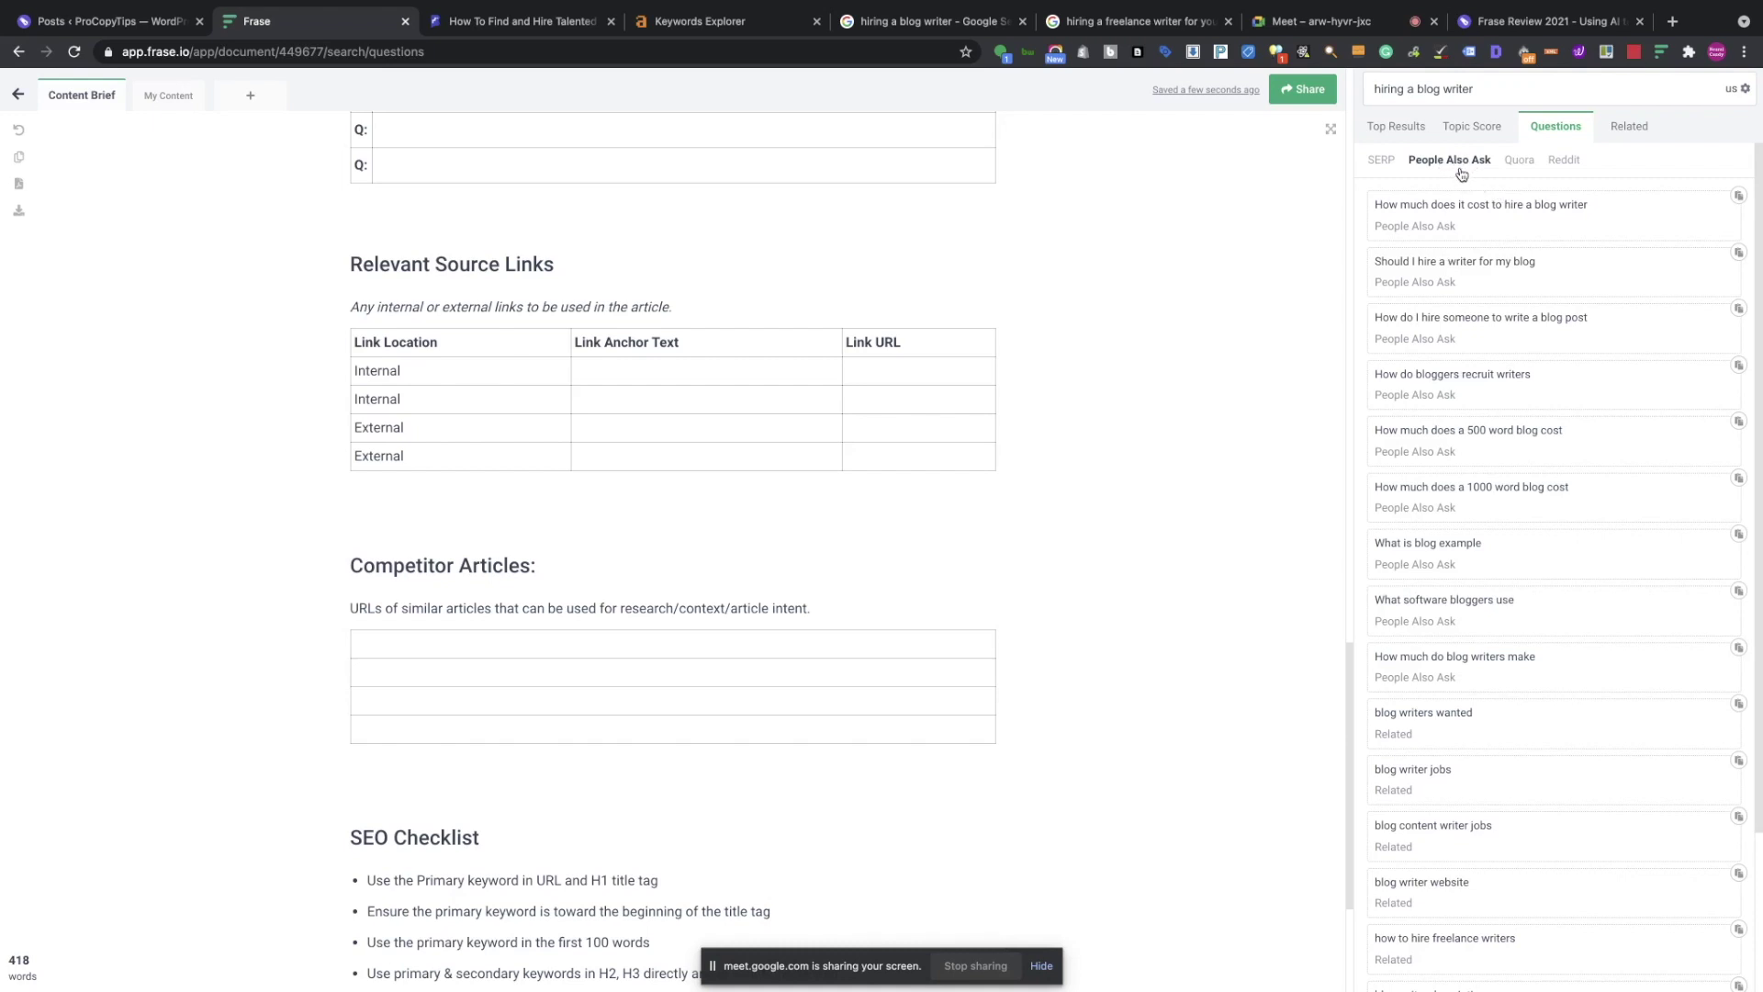
{"action": "left_click", "coordinate": [1221, 259]}
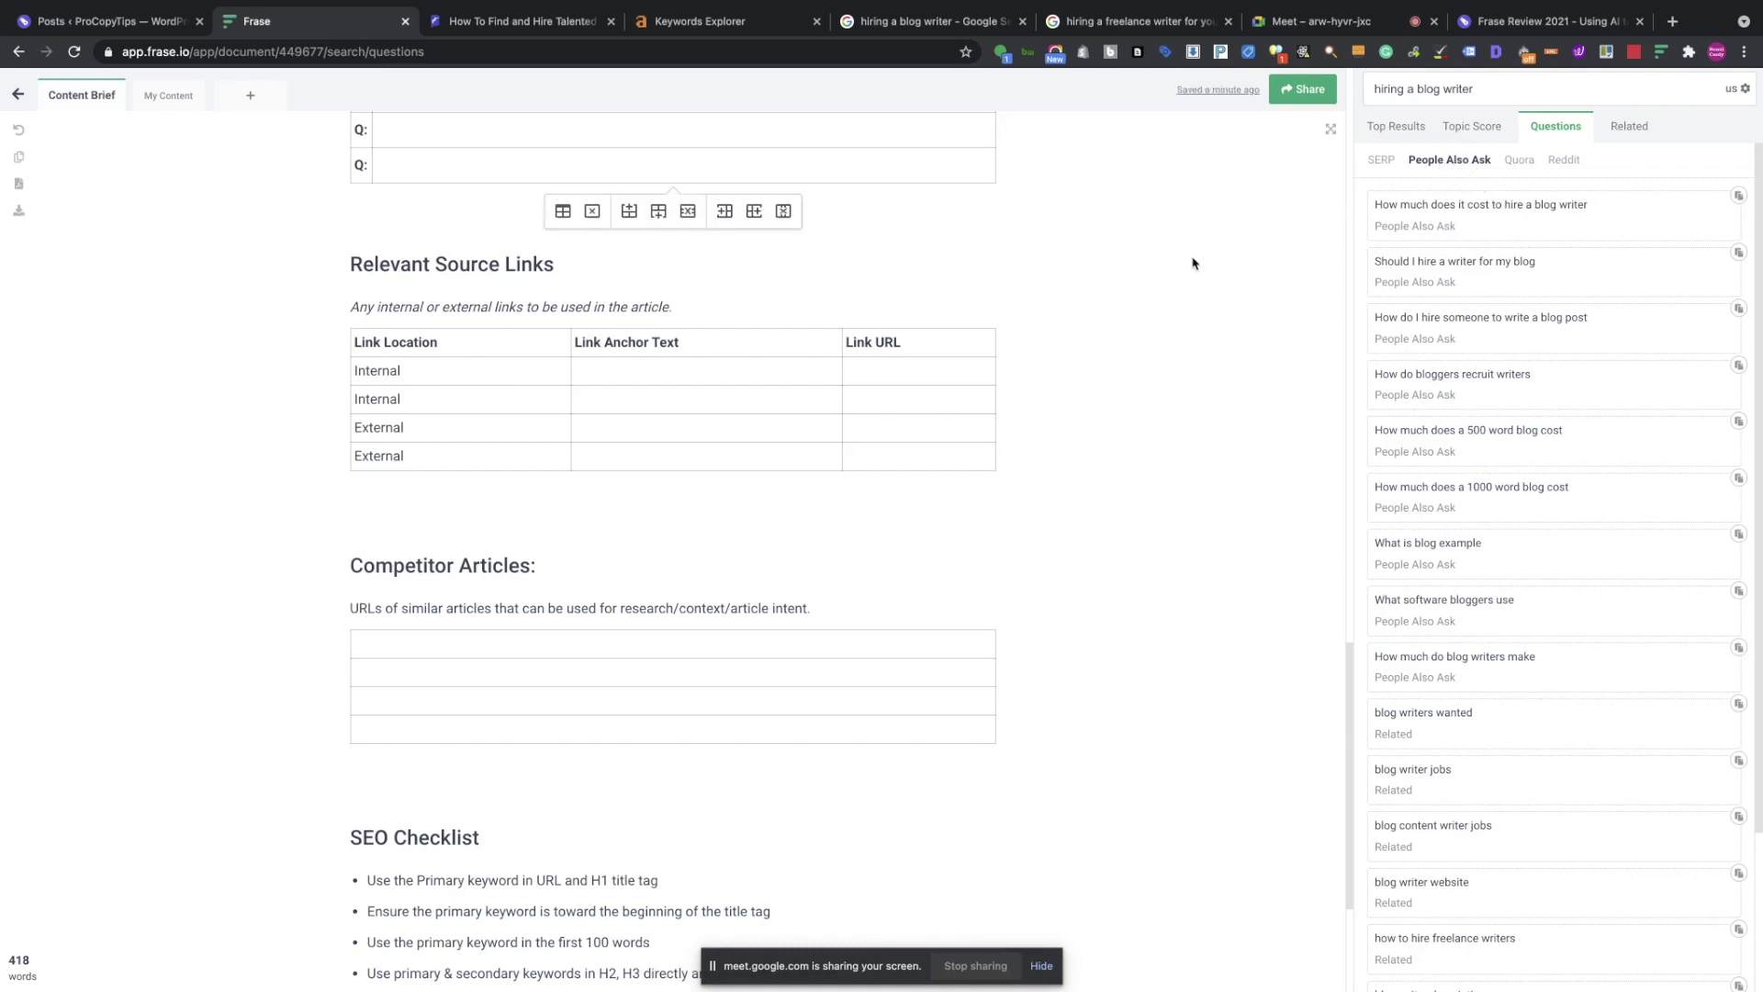
{"action": "scroll", "coordinate": [1083, 255], "scroll_direction": "up", "scroll_amount": 10}
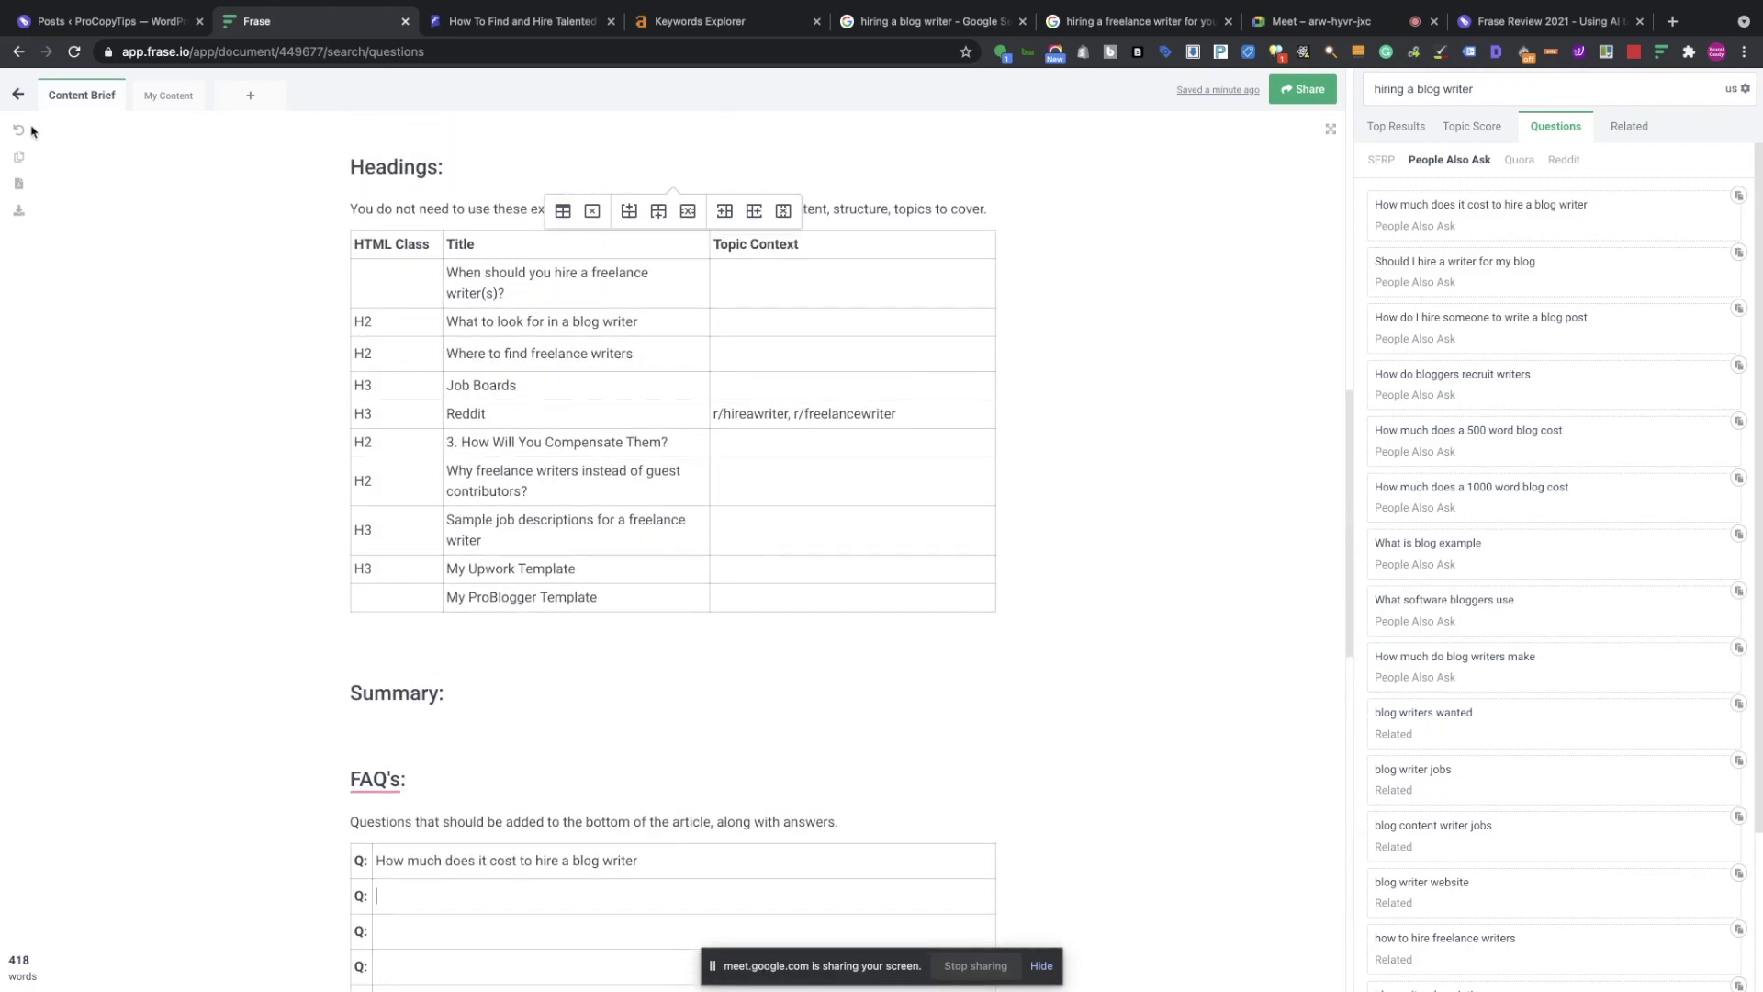
Leave the brief and search the Outline Builder for the keyword "hiring a blog writer".
{"action": "left_click", "coordinate": [15, 96]}
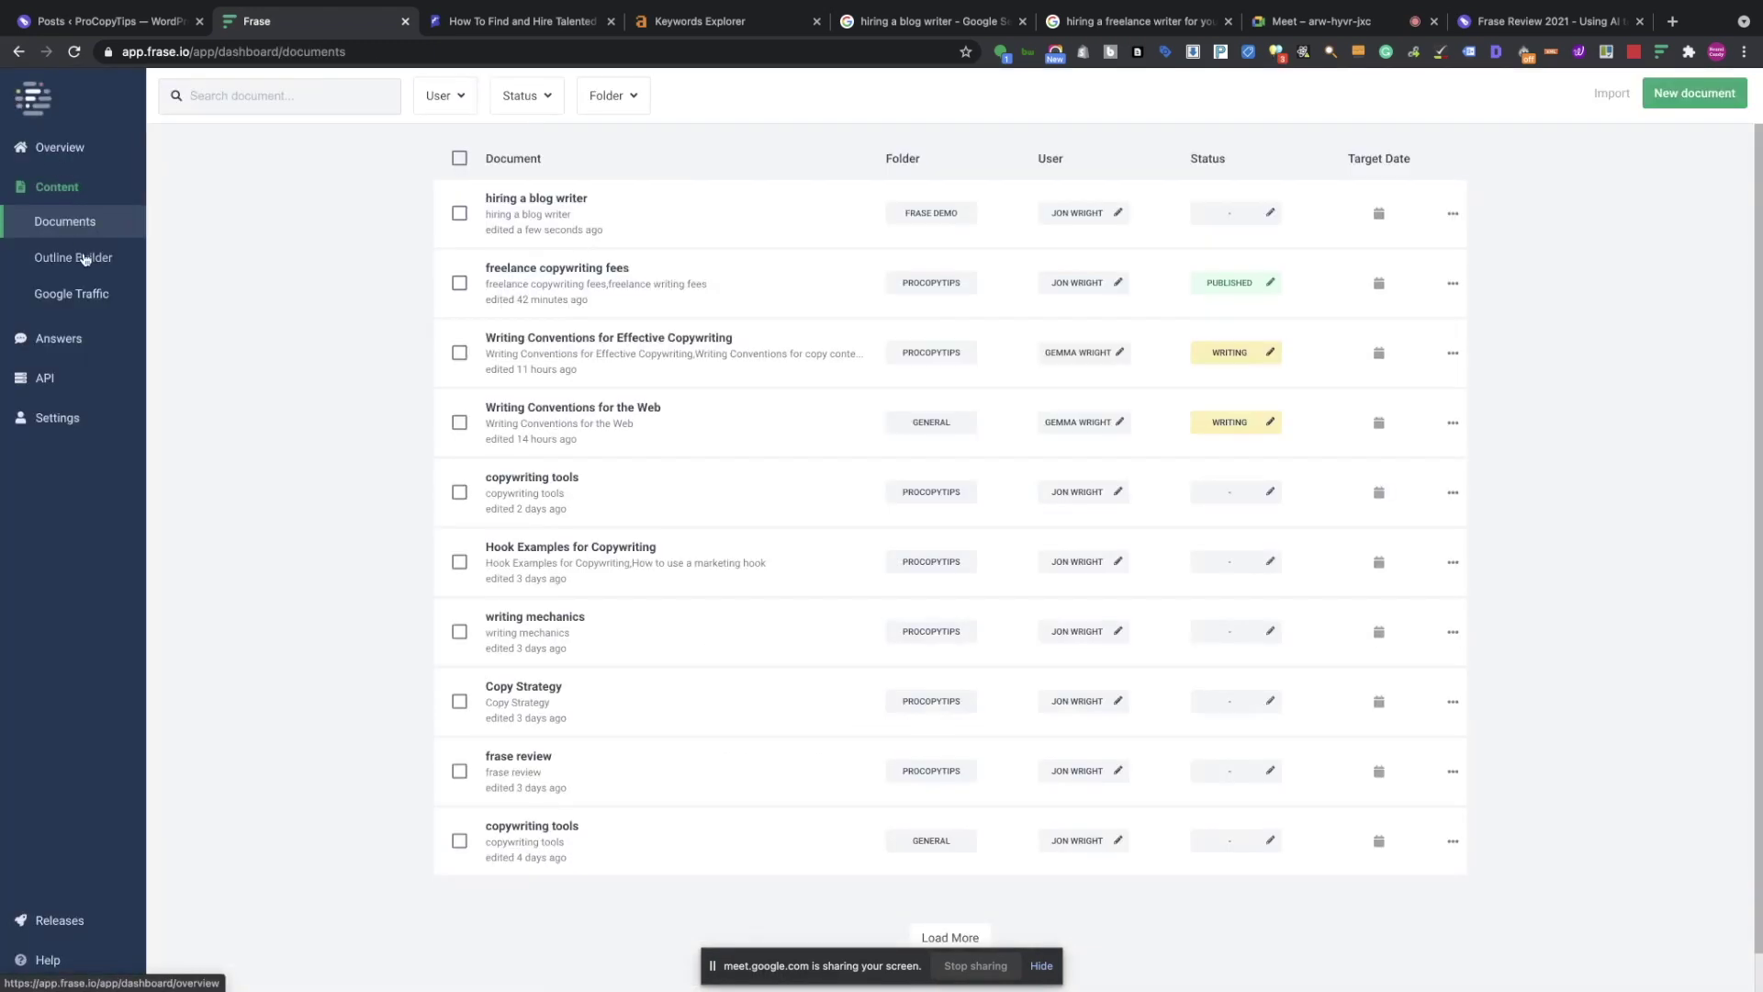
{"action": "left_click", "coordinate": [83, 258]}
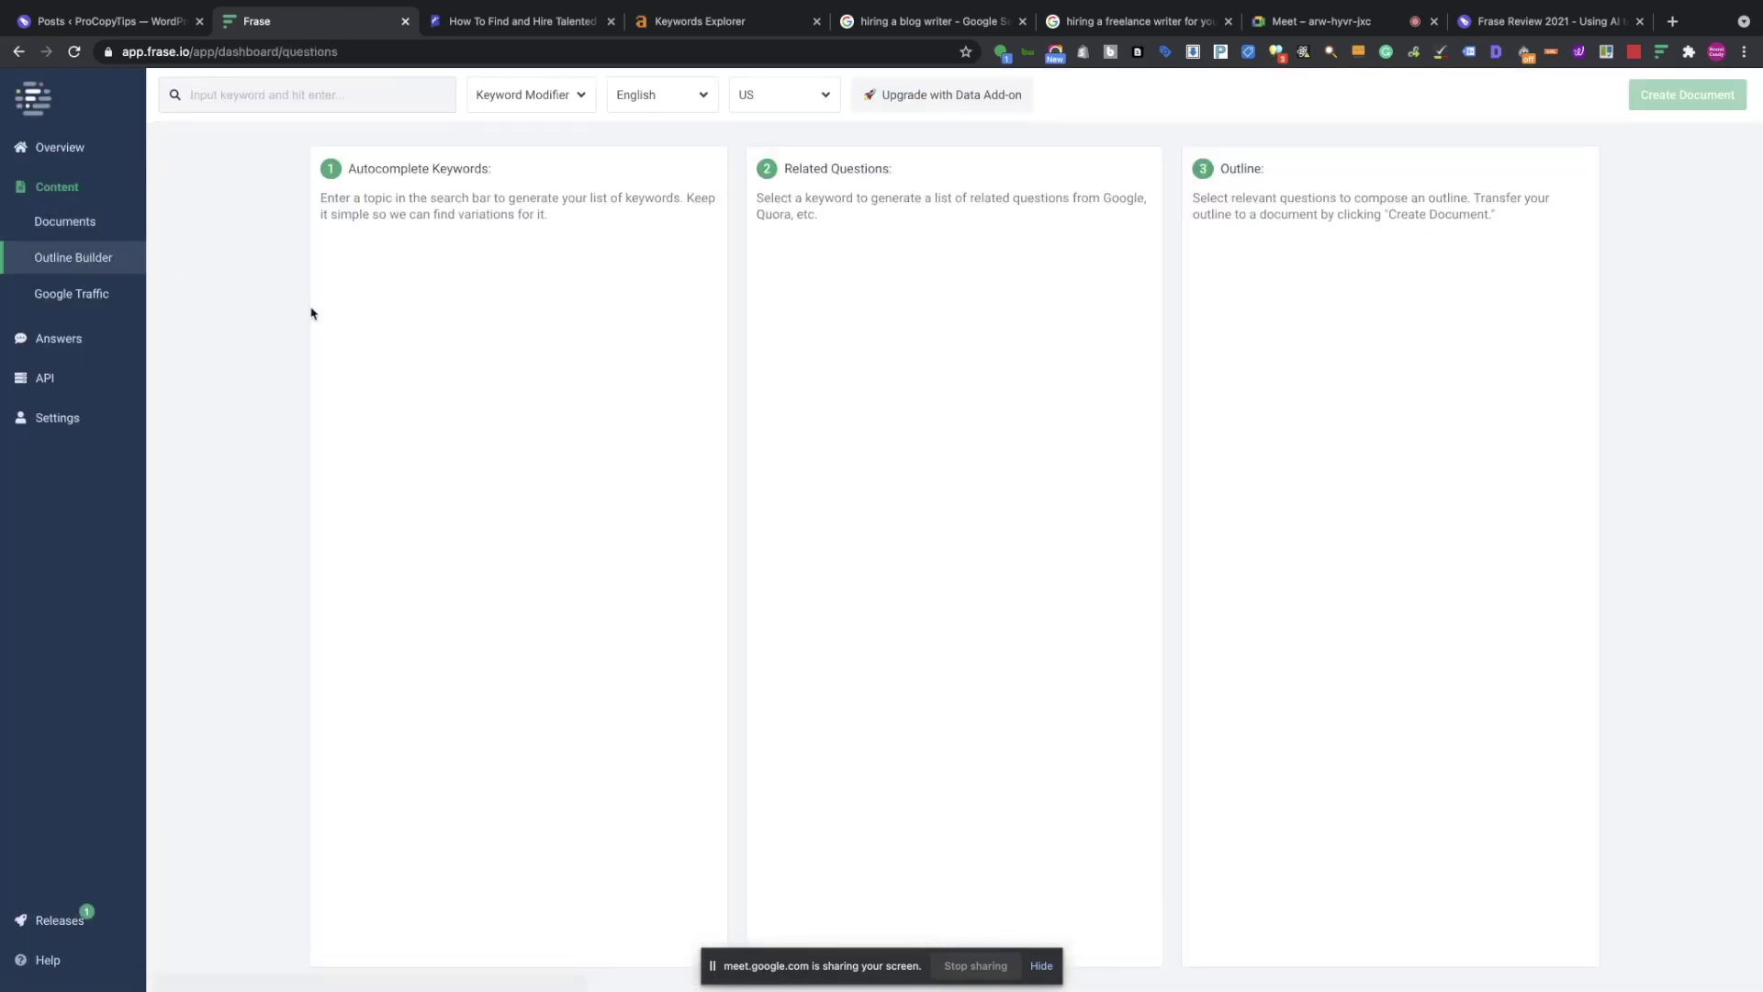
{"action": "left_click", "coordinate": [300, 98]}
{"action": "type", "text": "hiring a blog writer"}
{"action": "key", "text": "Return"}
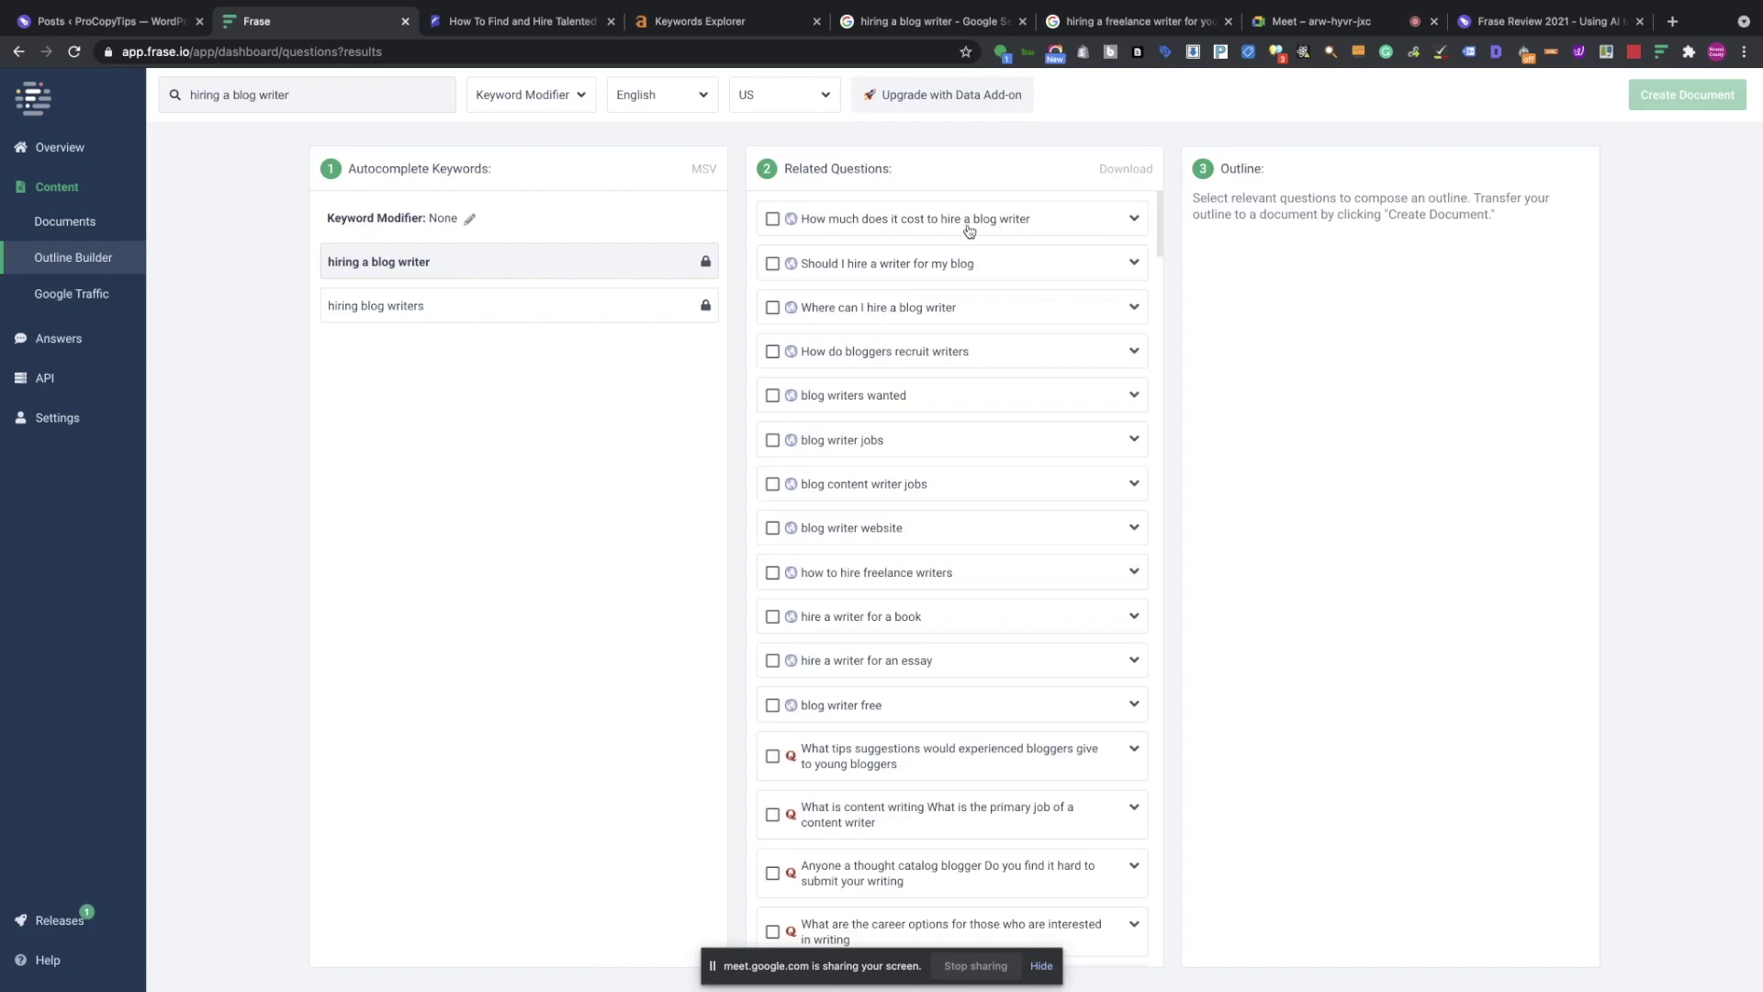
Examine the sub-questions under "How much does it cost to hire a blog writer" and "Should I hire a writer for my blog".
{"action": "left_click", "coordinate": [1134, 219]}
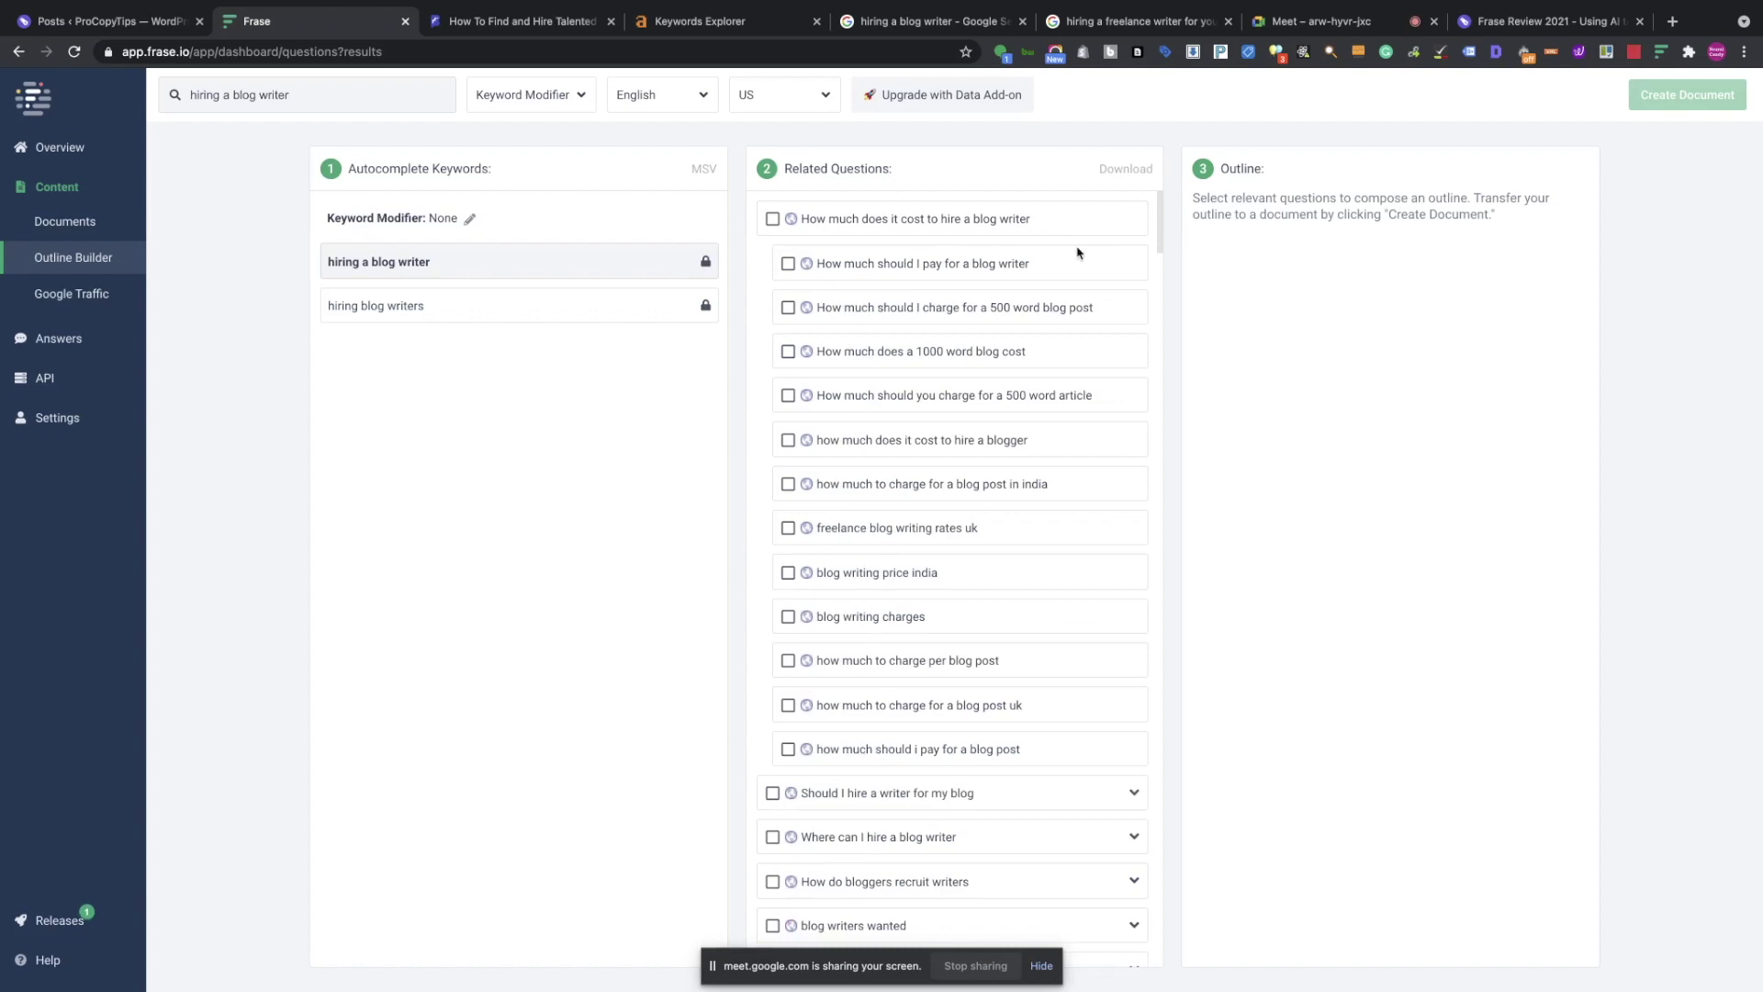
{"action": "scroll", "coordinate": [999, 336], "scroll_direction": "down", "scroll_amount": 2}
{"action": "scroll", "coordinate": [997, 335], "scroll_direction": "down", "scroll_amount": 3}
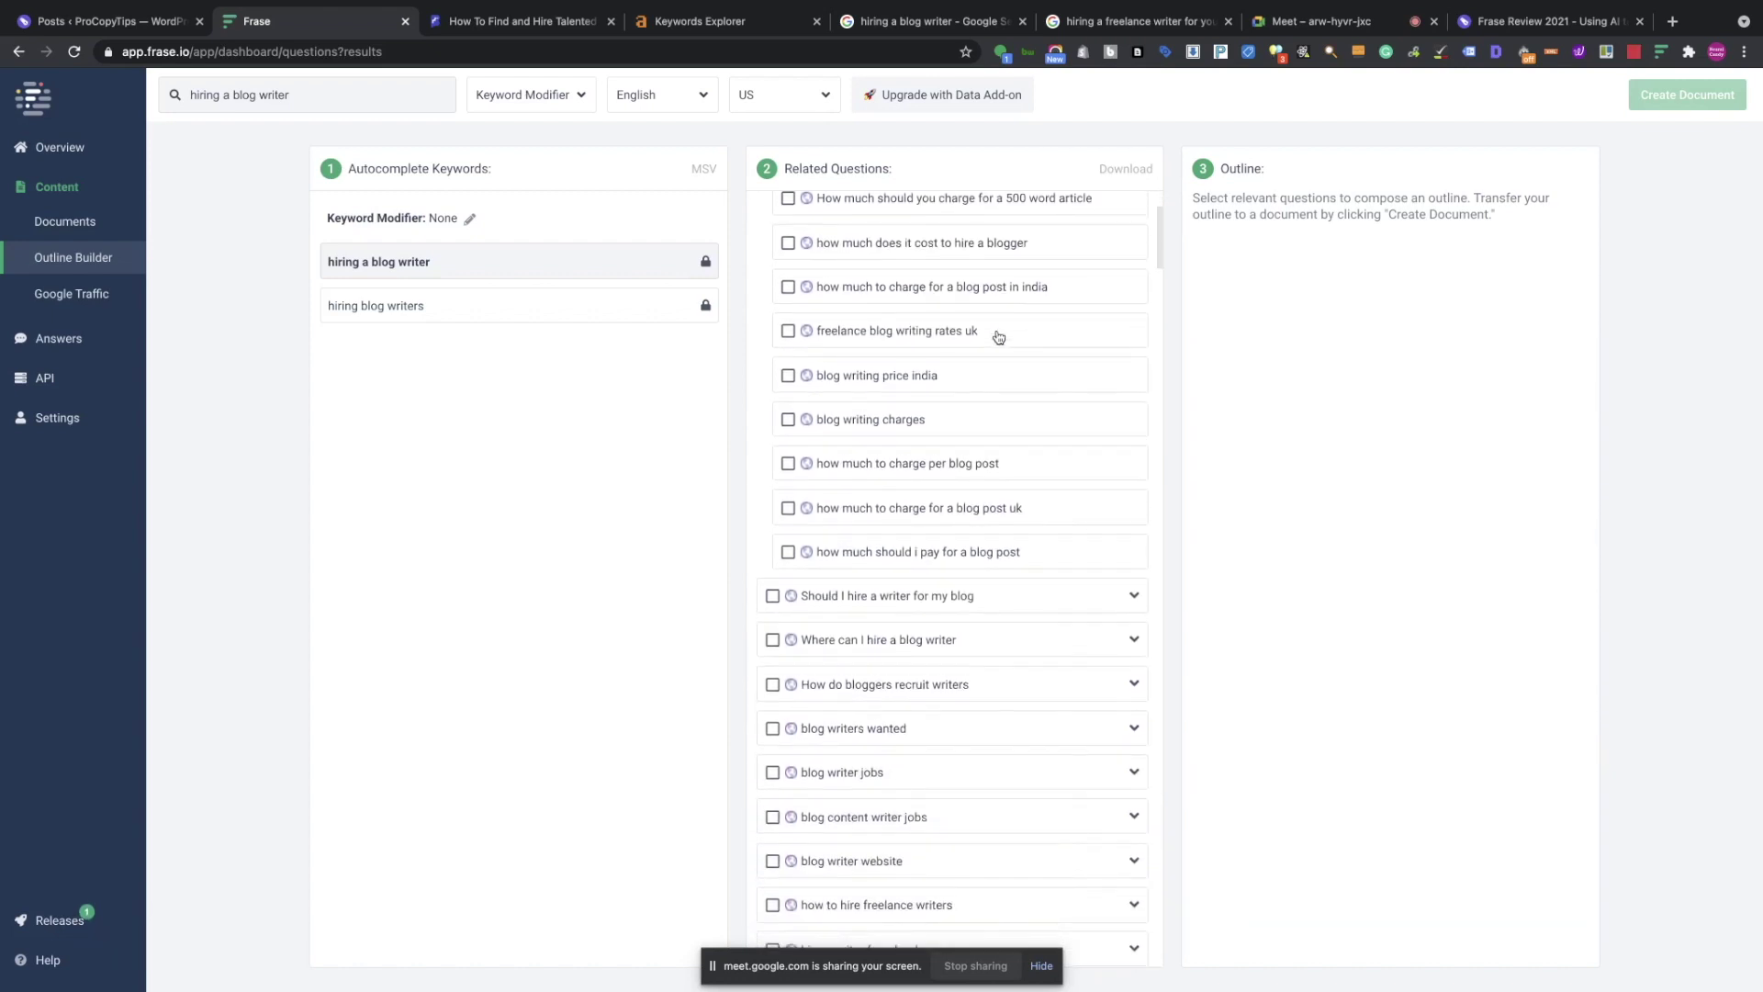
{"action": "left_click", "coordinate": [1135, 433]}
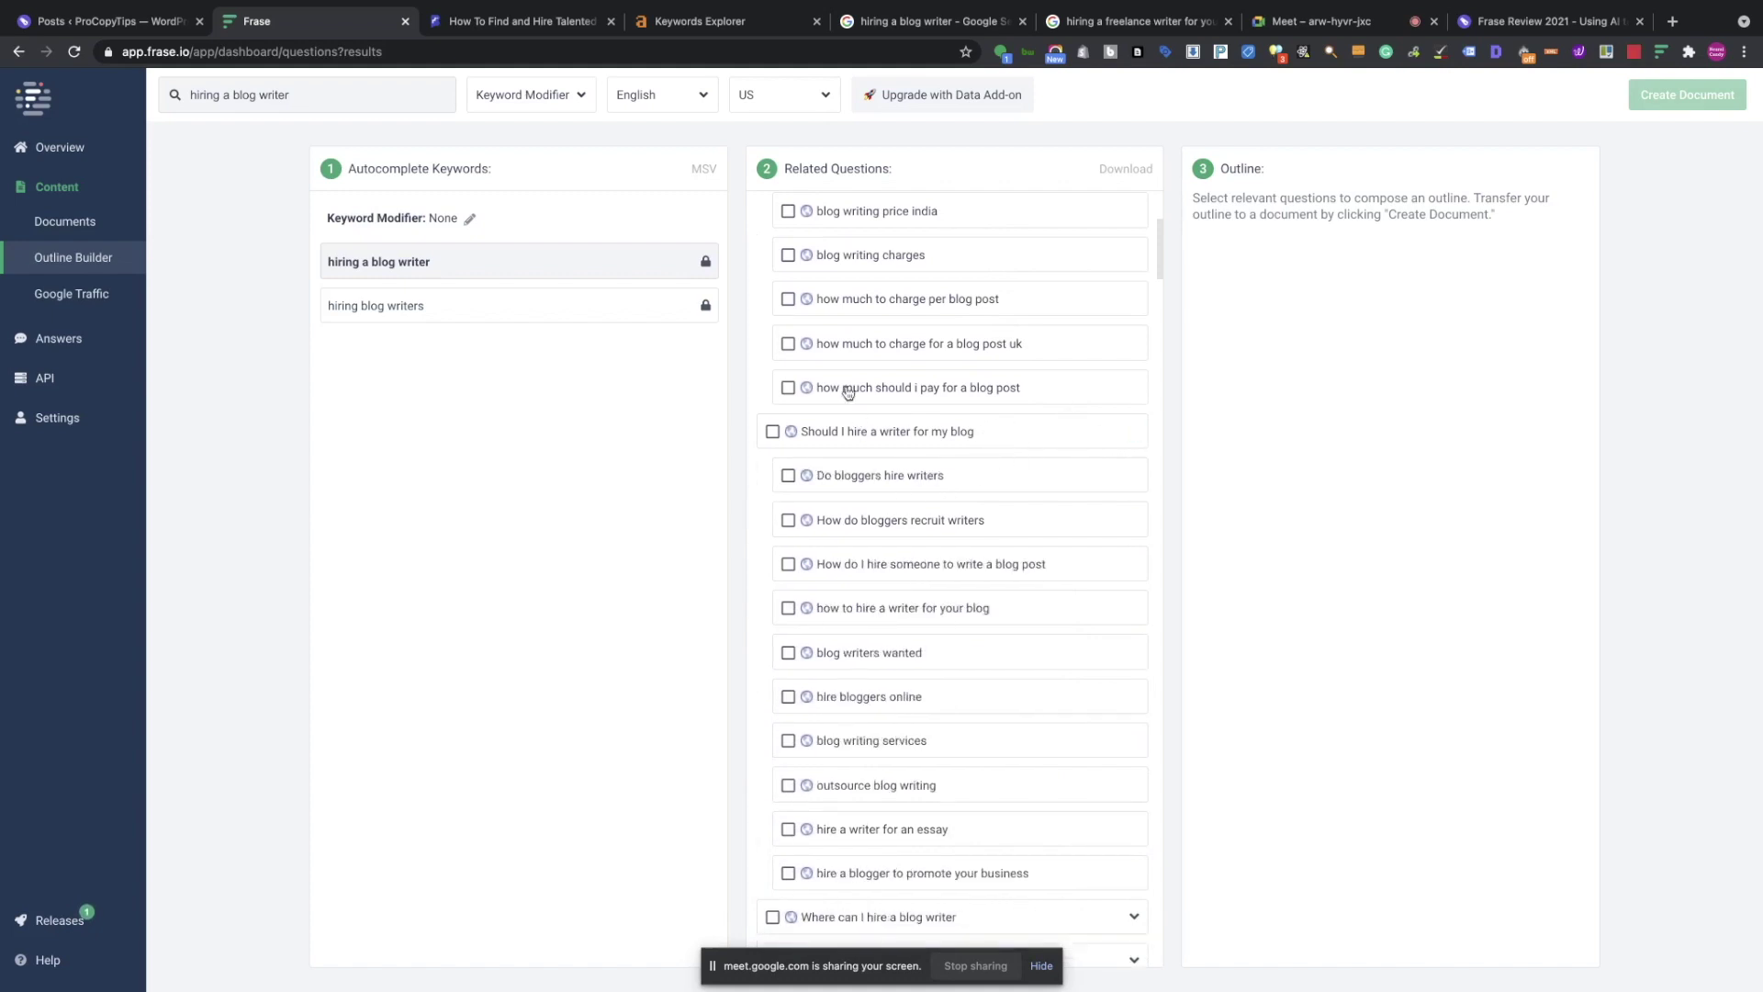
{"action": "scroll", "coordinate": [929, 474], "scroll_direction": "down", "scroll_amount": 3}
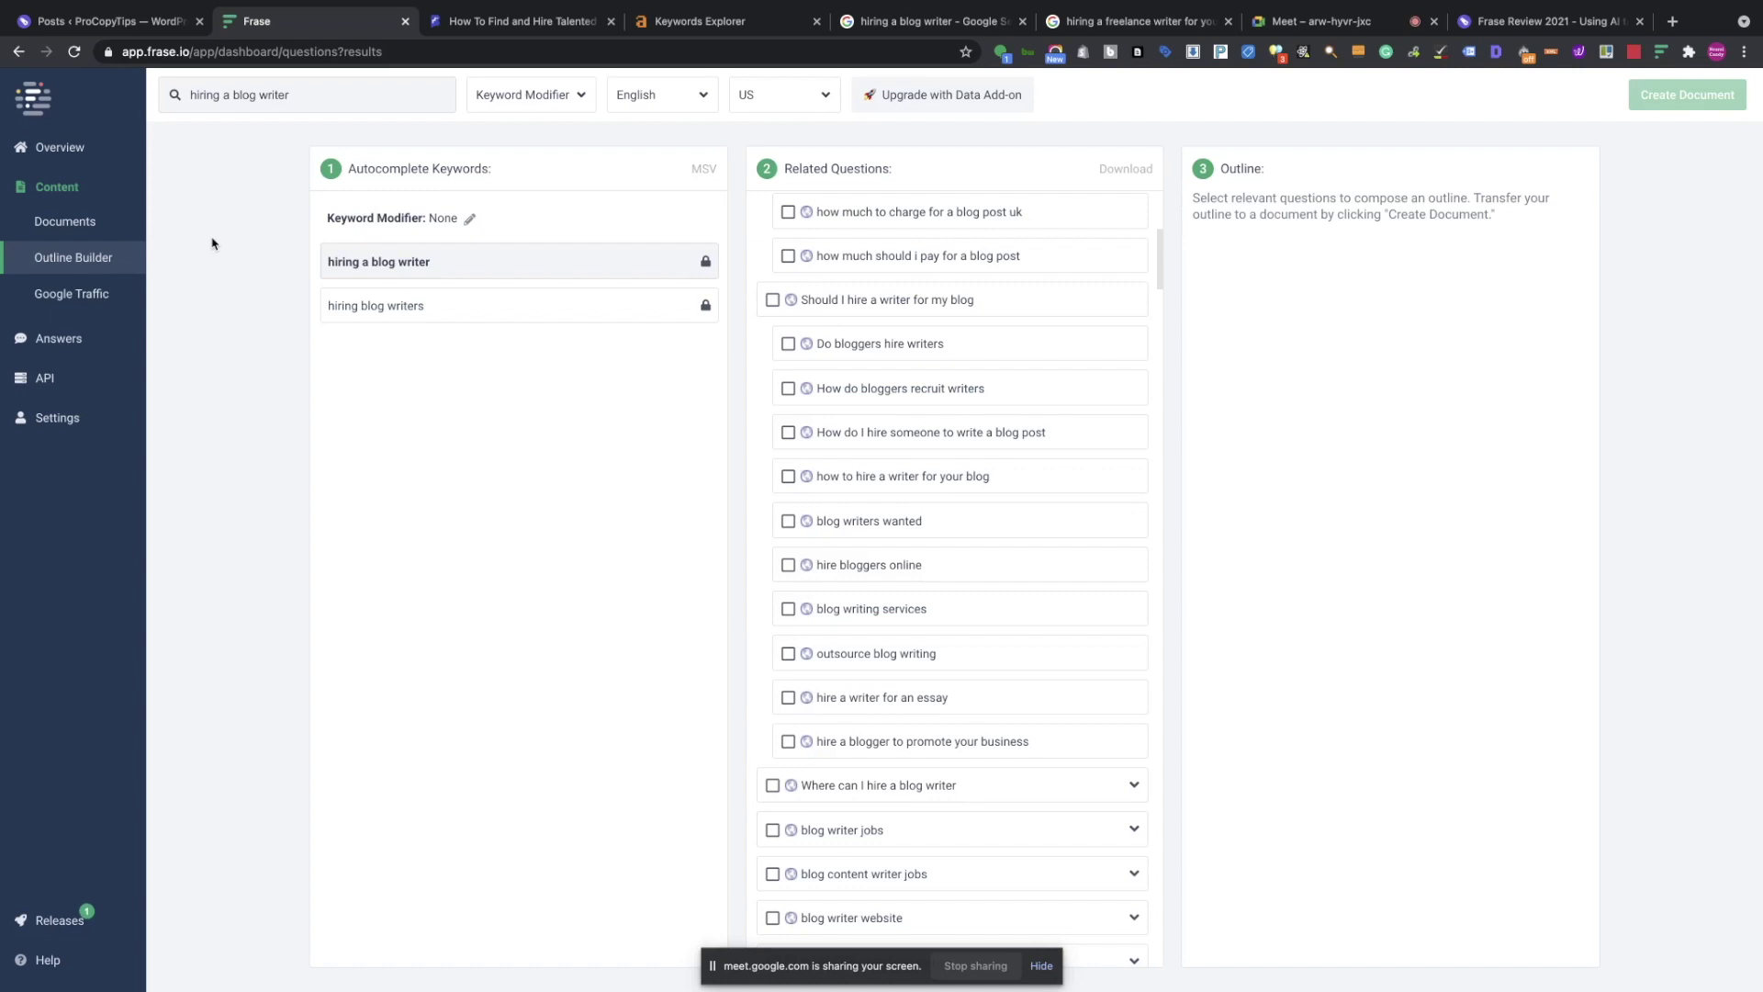
{"action": "scroll", "coordinate": [944, 381], "scroll_direction": "down", "scroll_amount": 1}
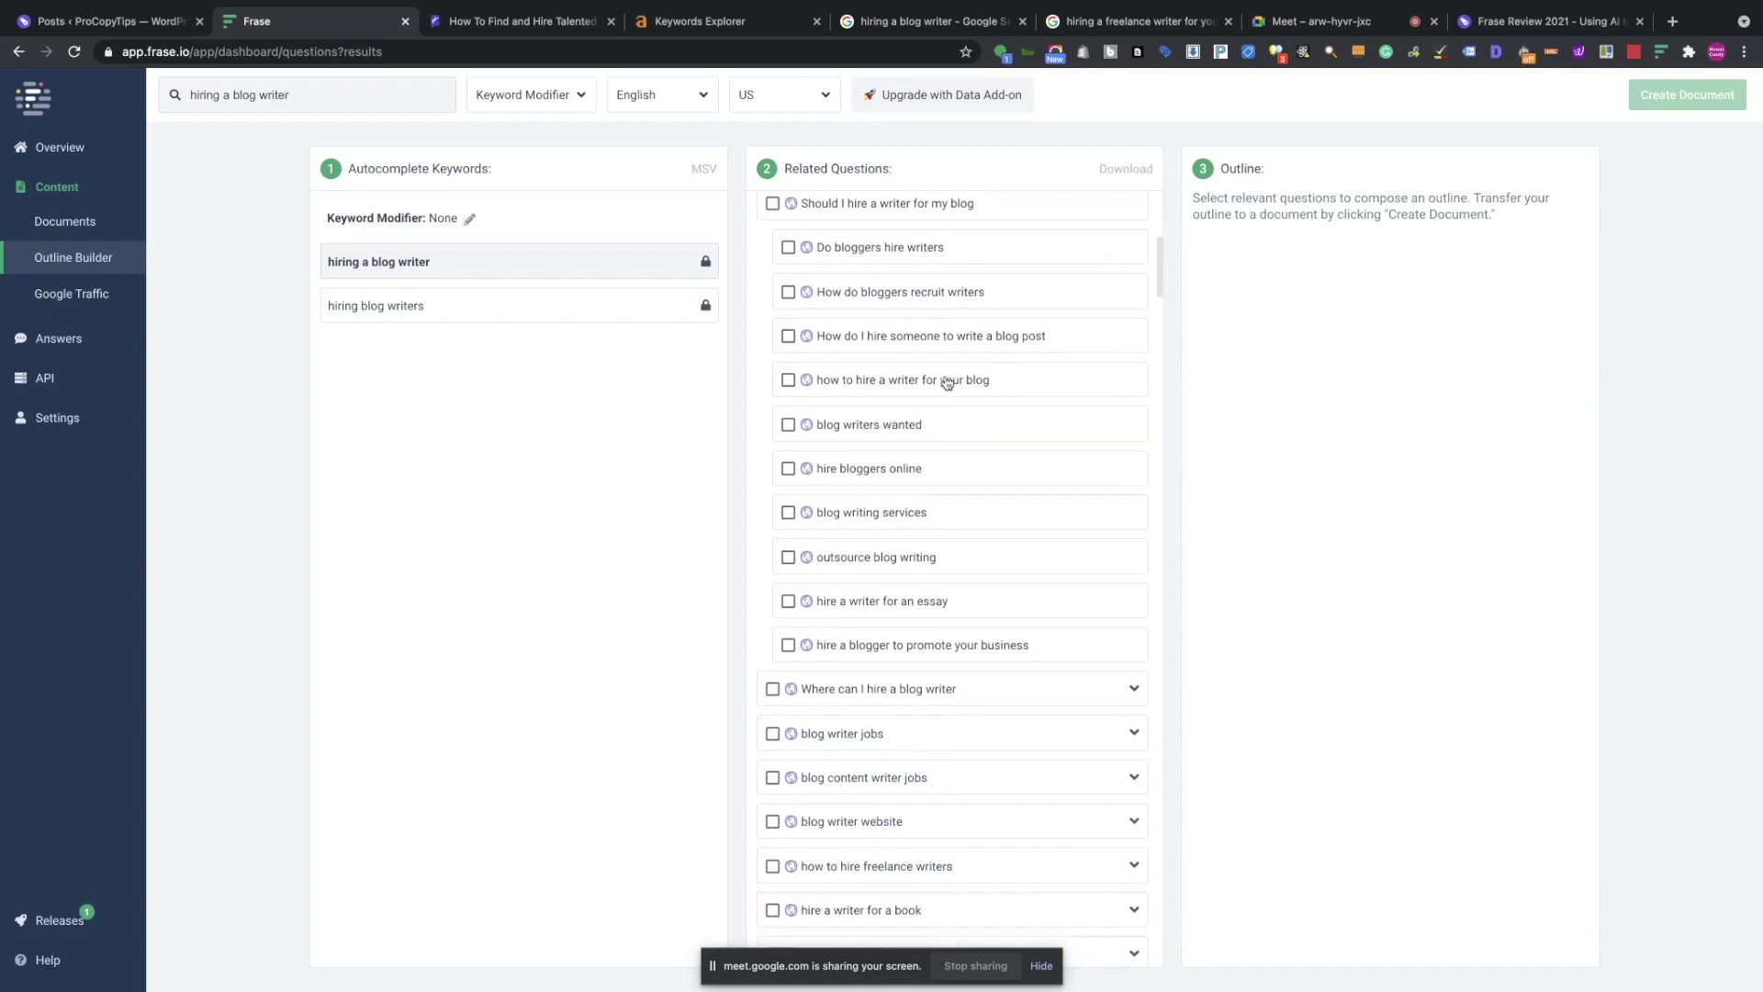
{"action": "scroll", "coordinate": [946, 383], "scroll_direction": "up", "scroll_amount": 6}
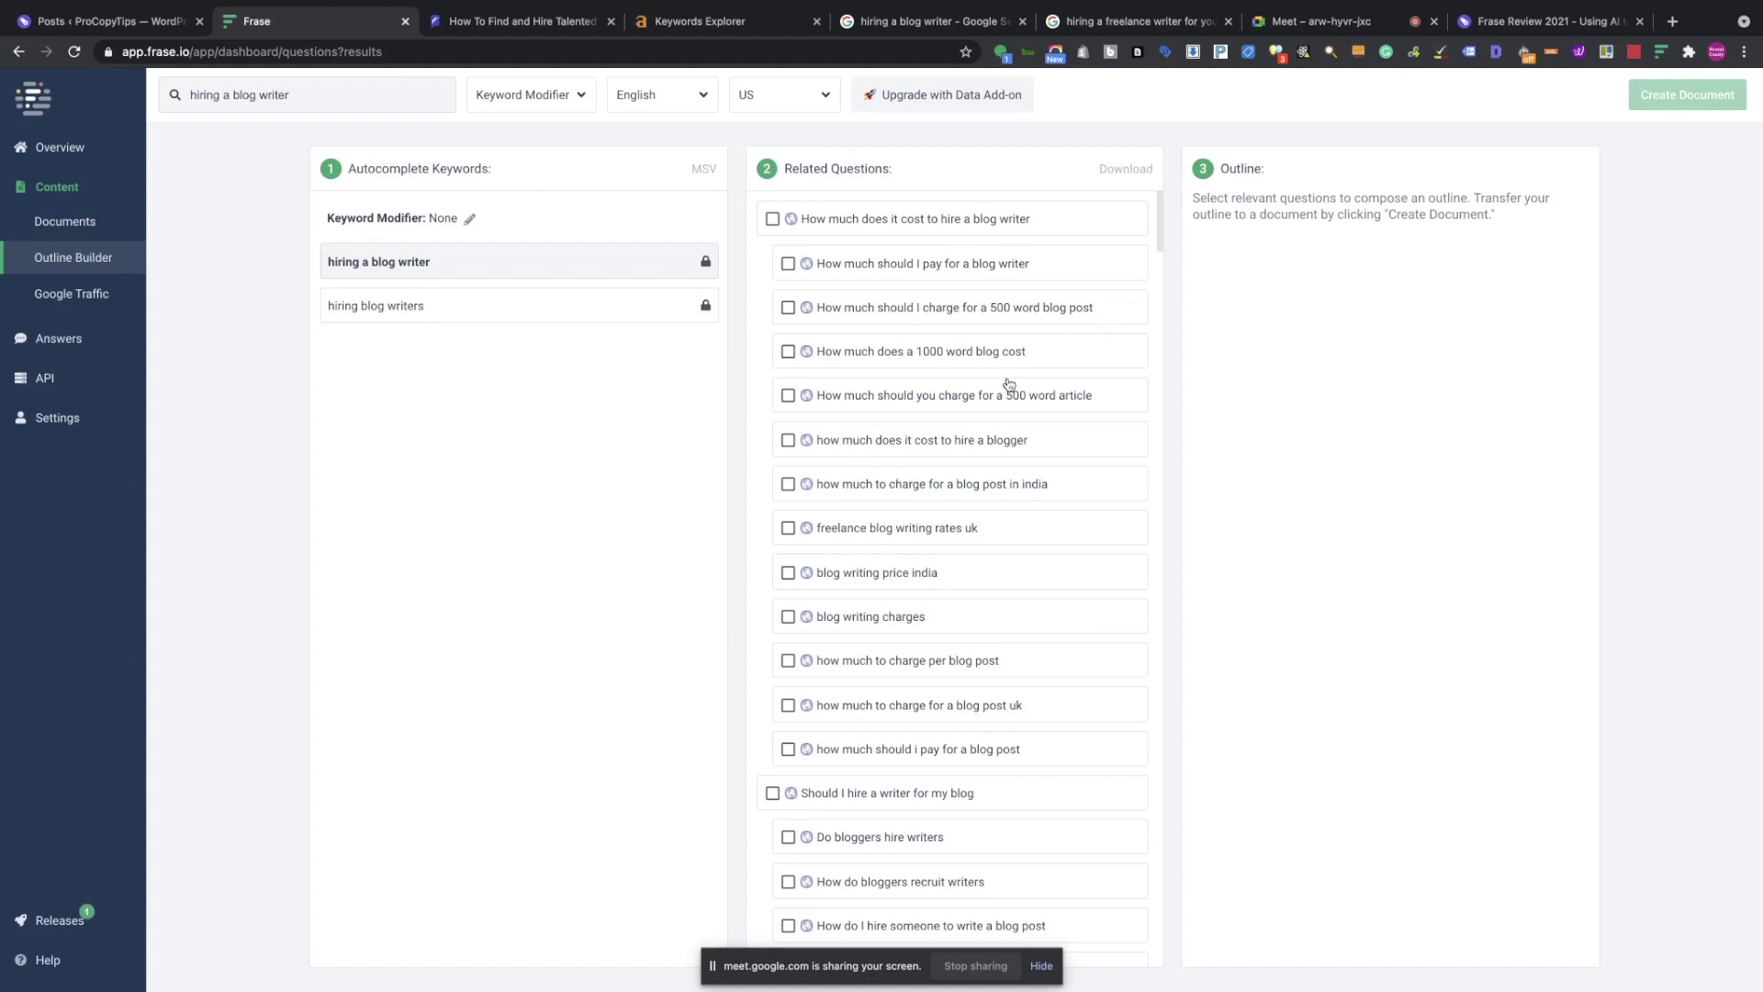
Reset the Outline Builder by reopening it from the documents list, and generate the related questions for "hiring a blog writer" again.
{"action": "left_click", "coordinate": [81, 231]}
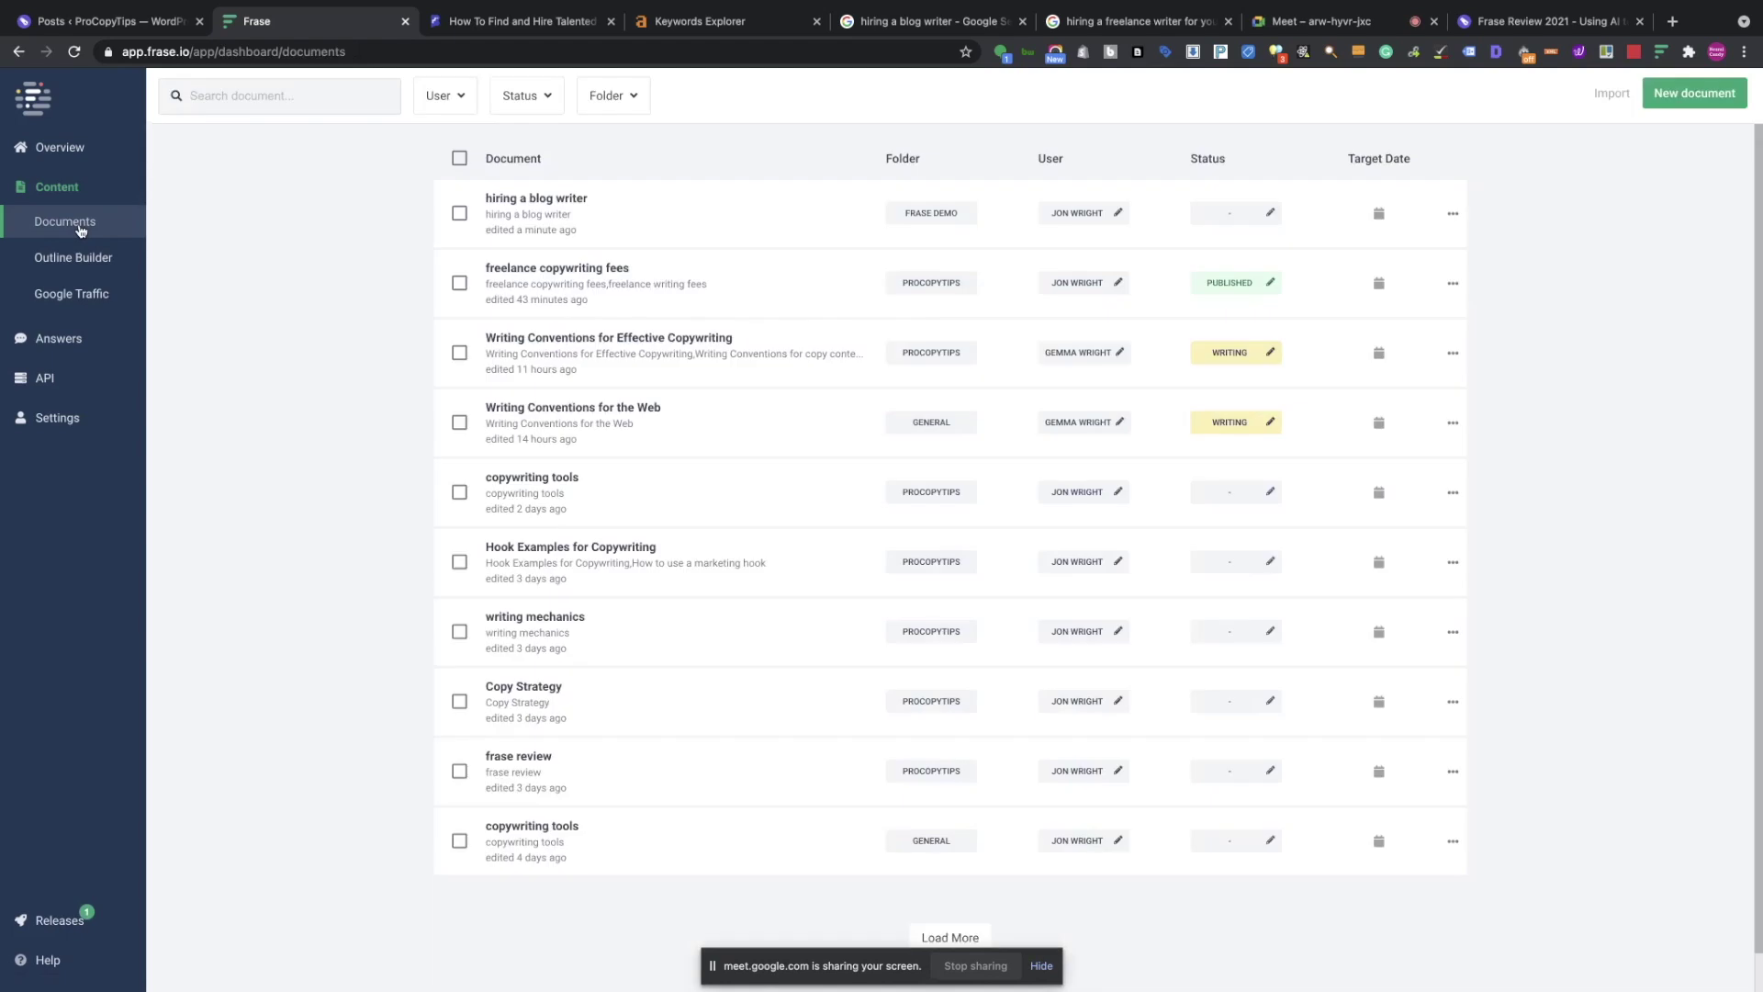
{"action": "left_click", "coordinate": [79, 262]}
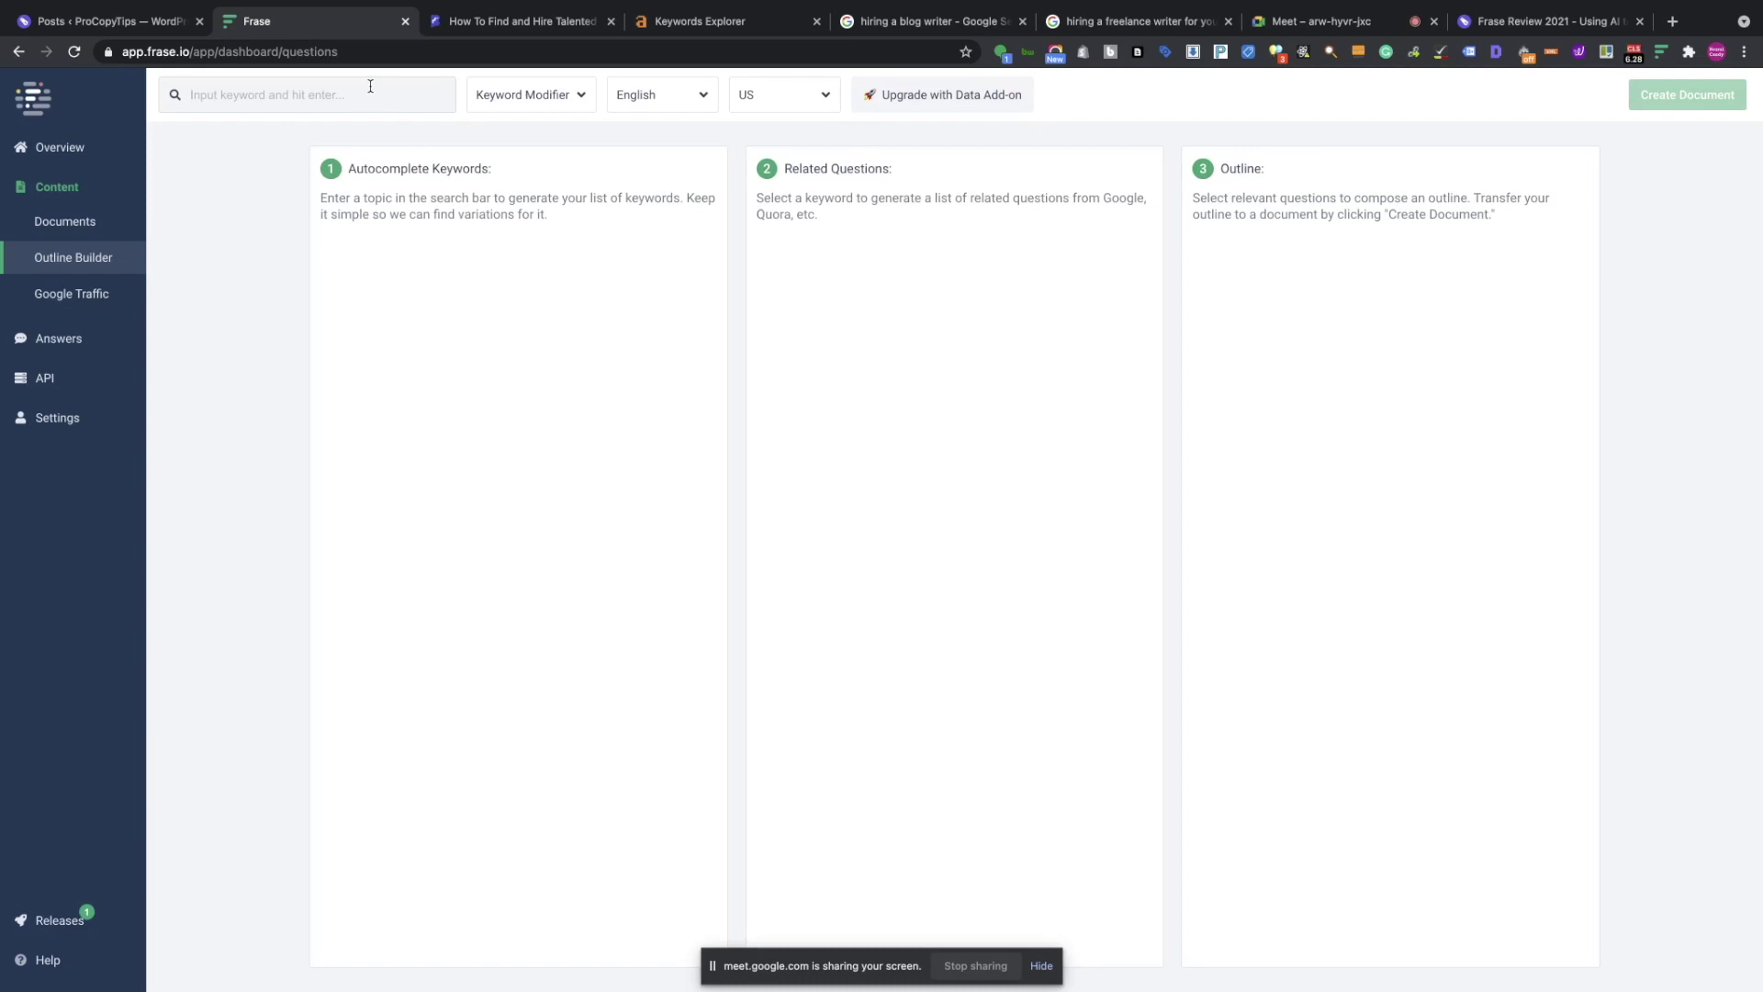
{"action": "type", "text": "h"}
{"action": "type", "text": "iring a blog writer"}
{"action": "key", "text": "Return"}
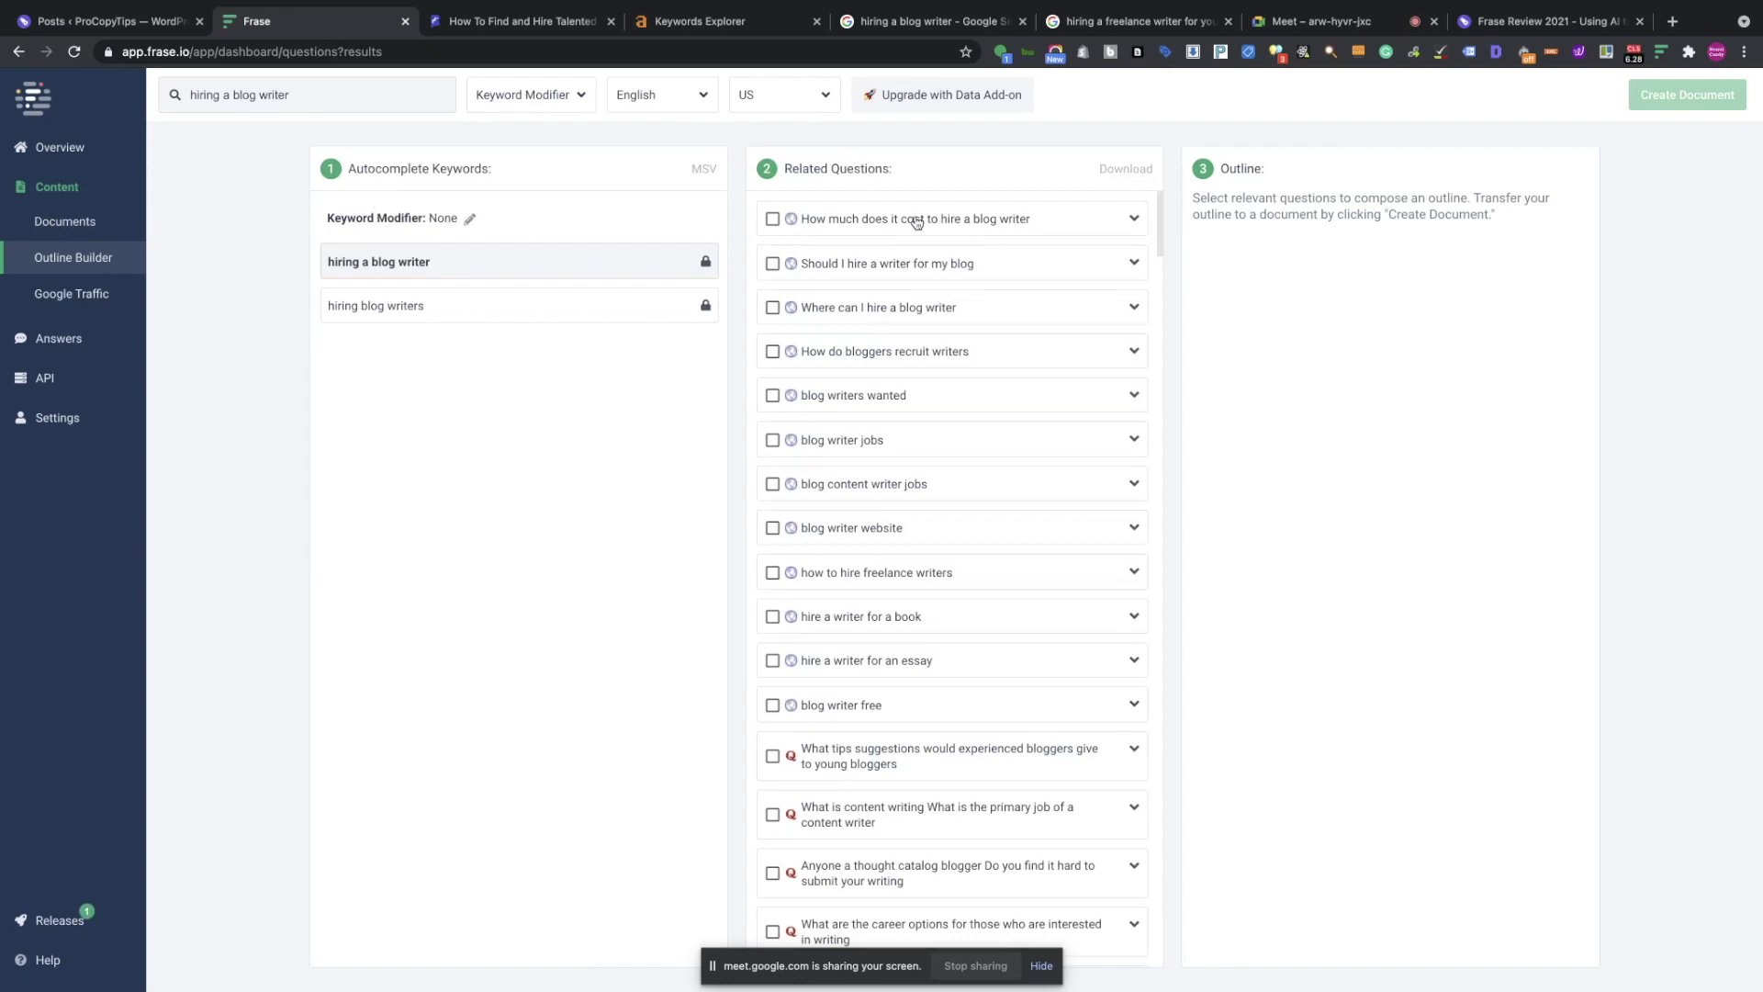
Add the sub-question "How much should I pay for a blog writer" from the cost question to the outline.
{"action": "left_click", "coordinate": [1134, 220]}
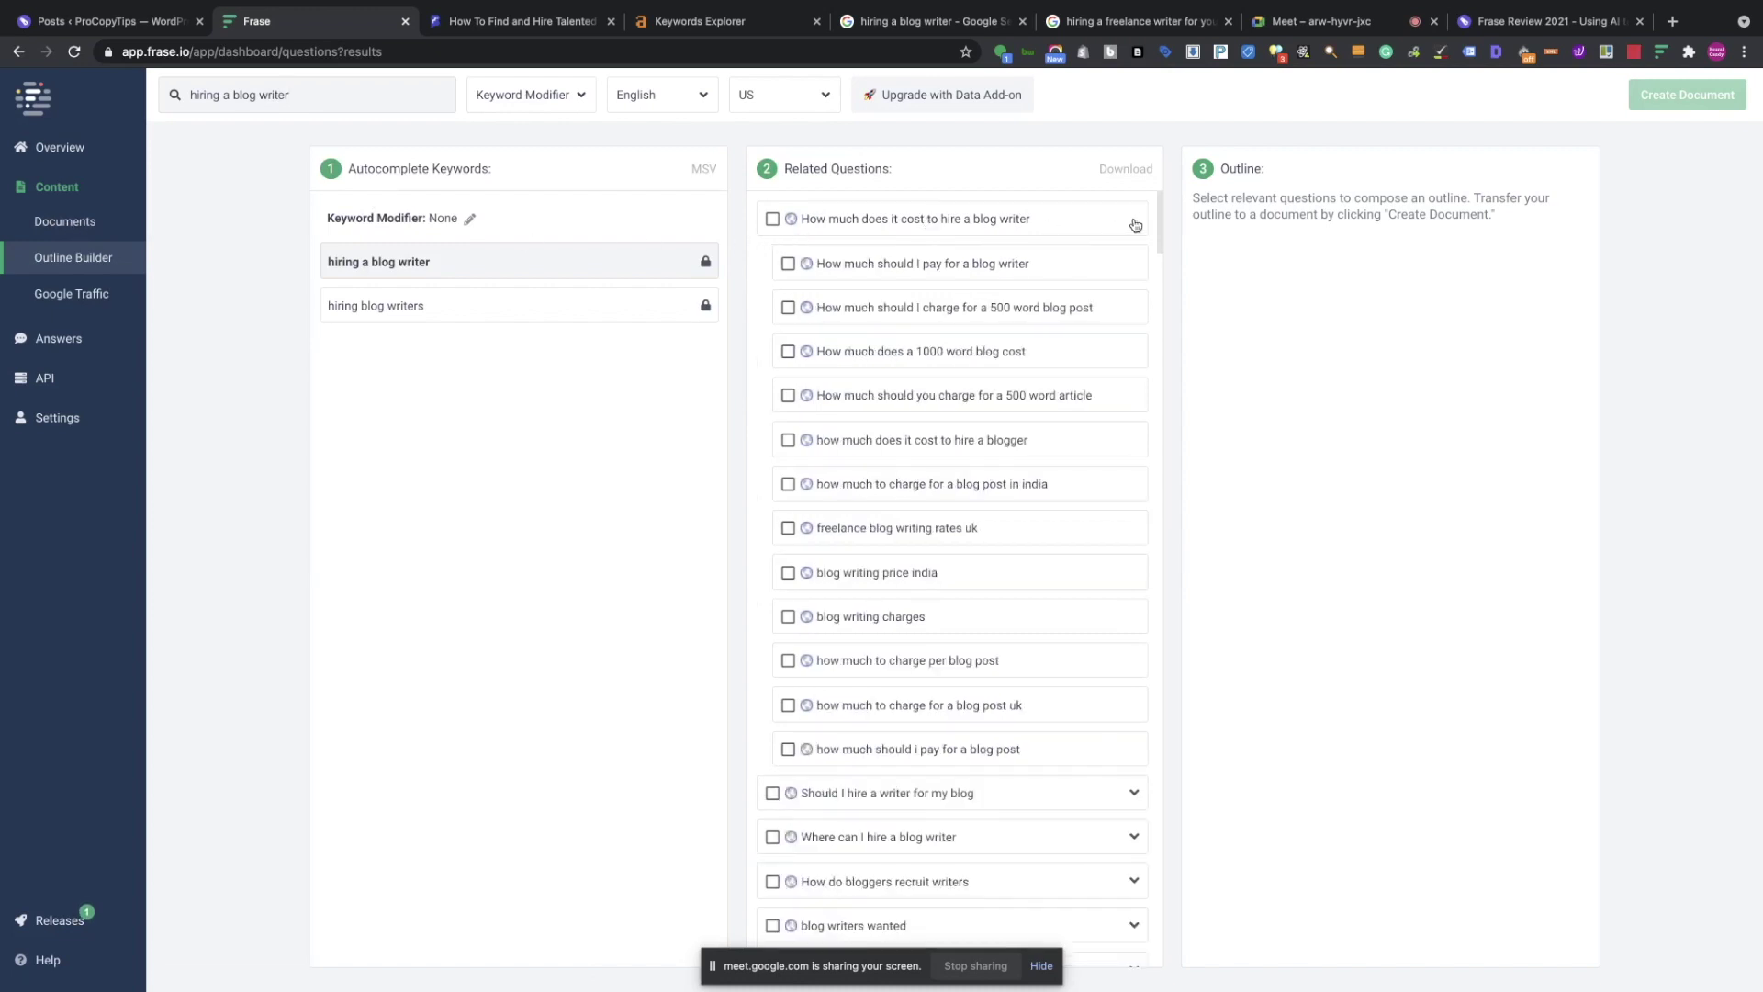
{"action": "left_click", "coordinate": [788, 264]}
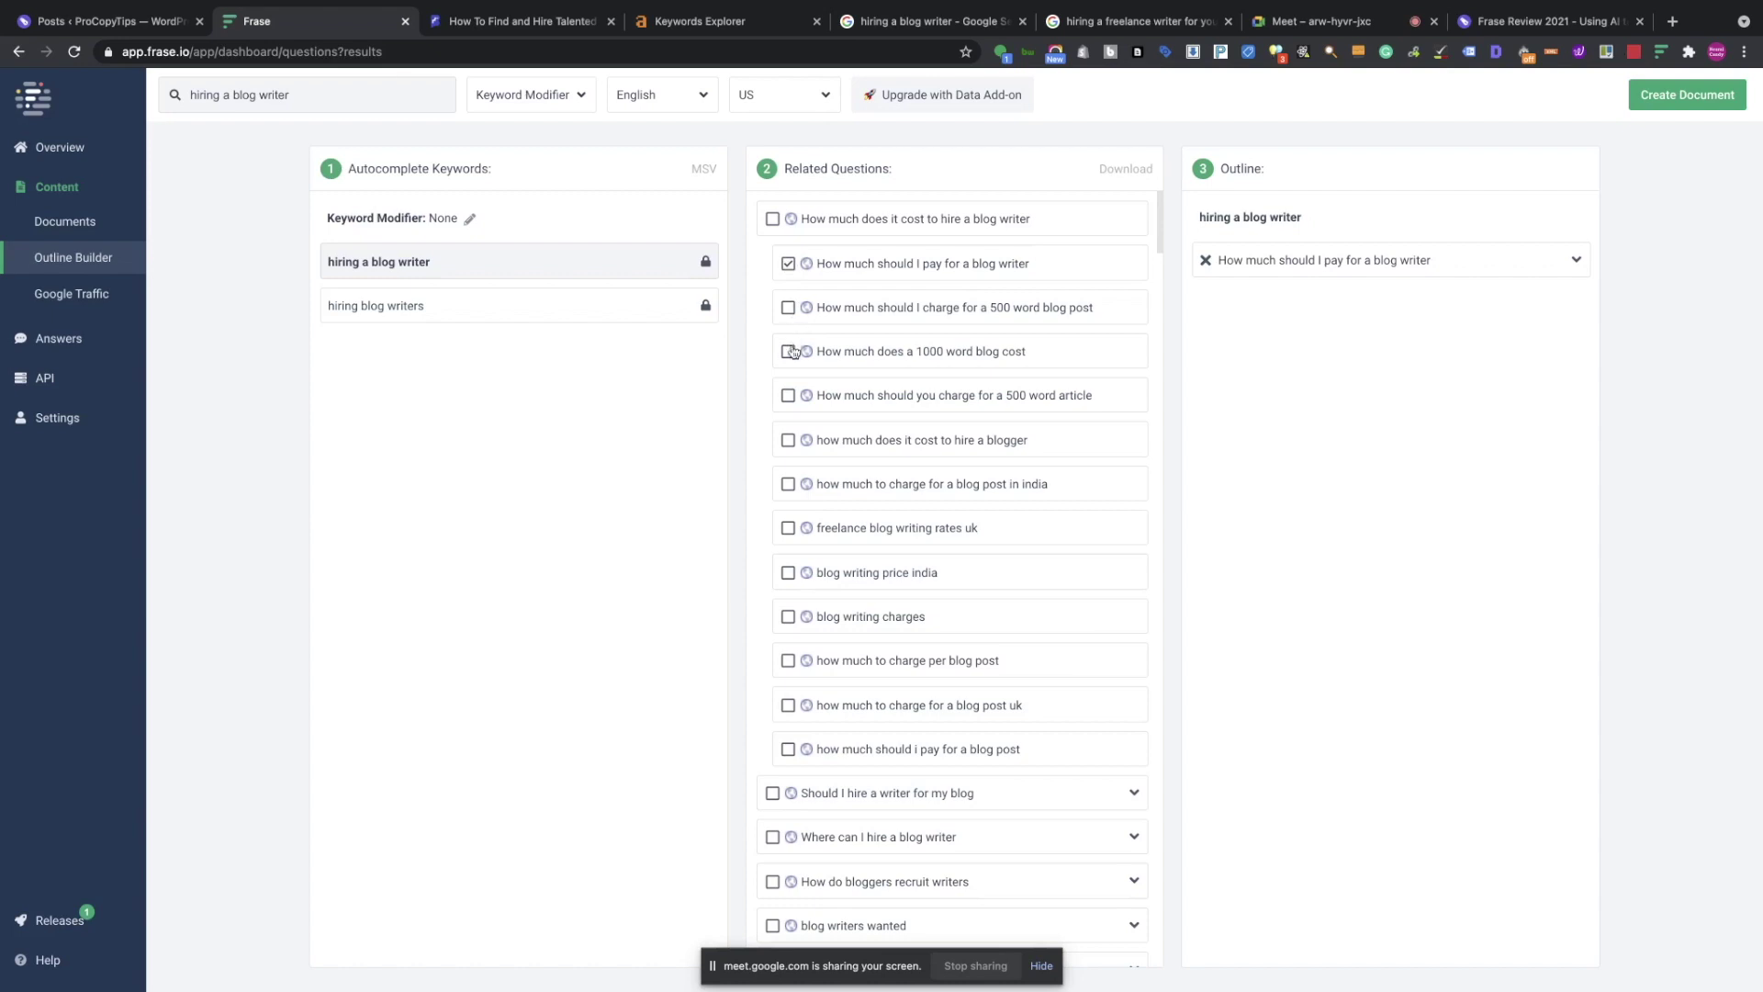
{"action": "scroll", "coordinate": [836, 400], "scroll_direction": "down", "scroll_amount": 7}
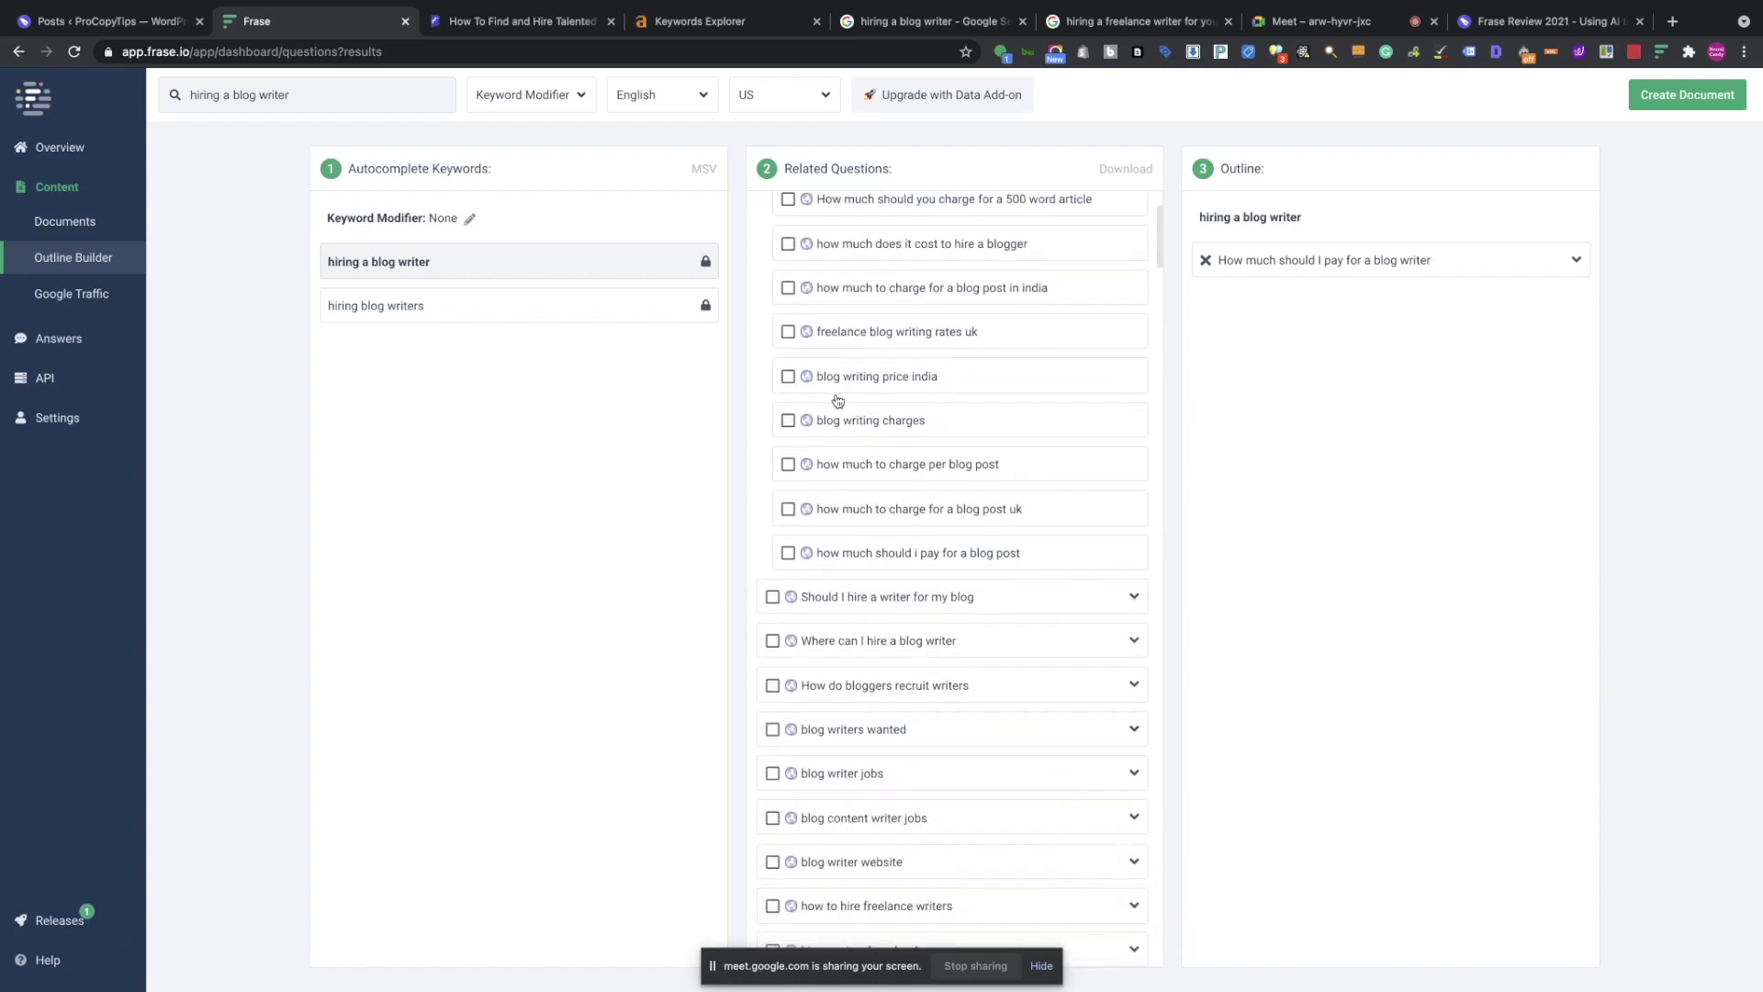
{"action": "scroll", "coordinate": [837, 401], "scroll_direction": "down", "scroll_amount": 3}
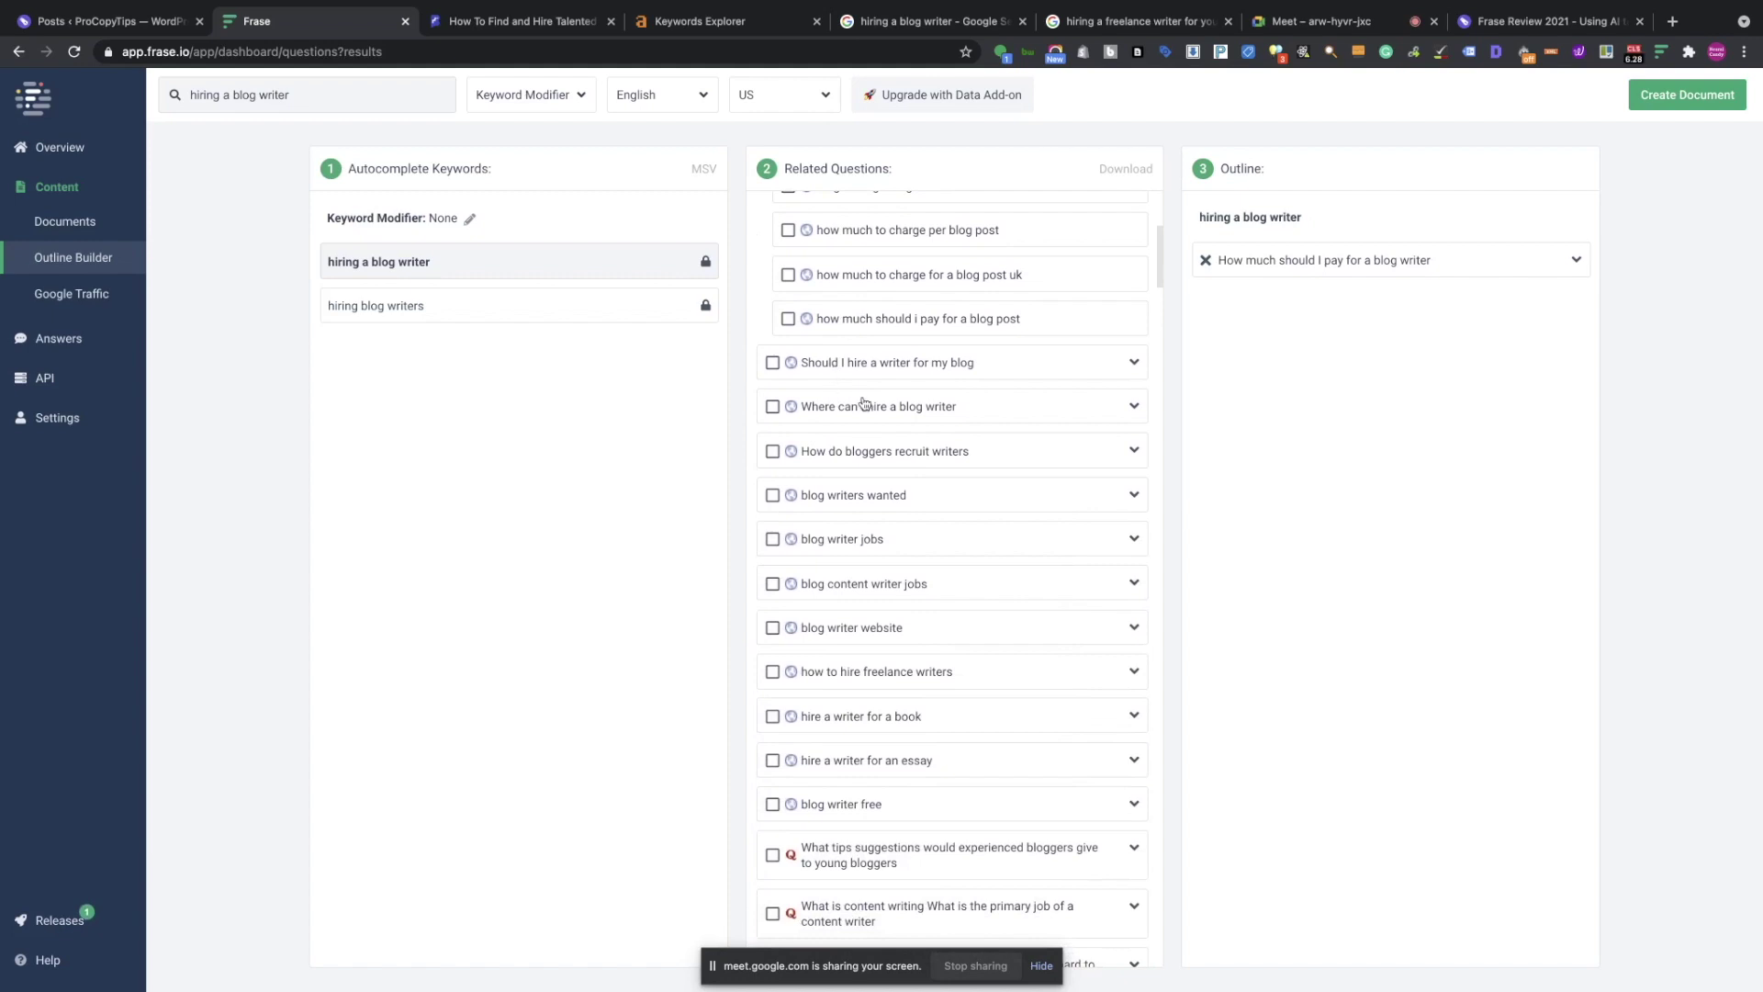
{"action": "scroll", "coordinate": [864, 401], "scroll_direction": "down", "scroll_amount": 3}
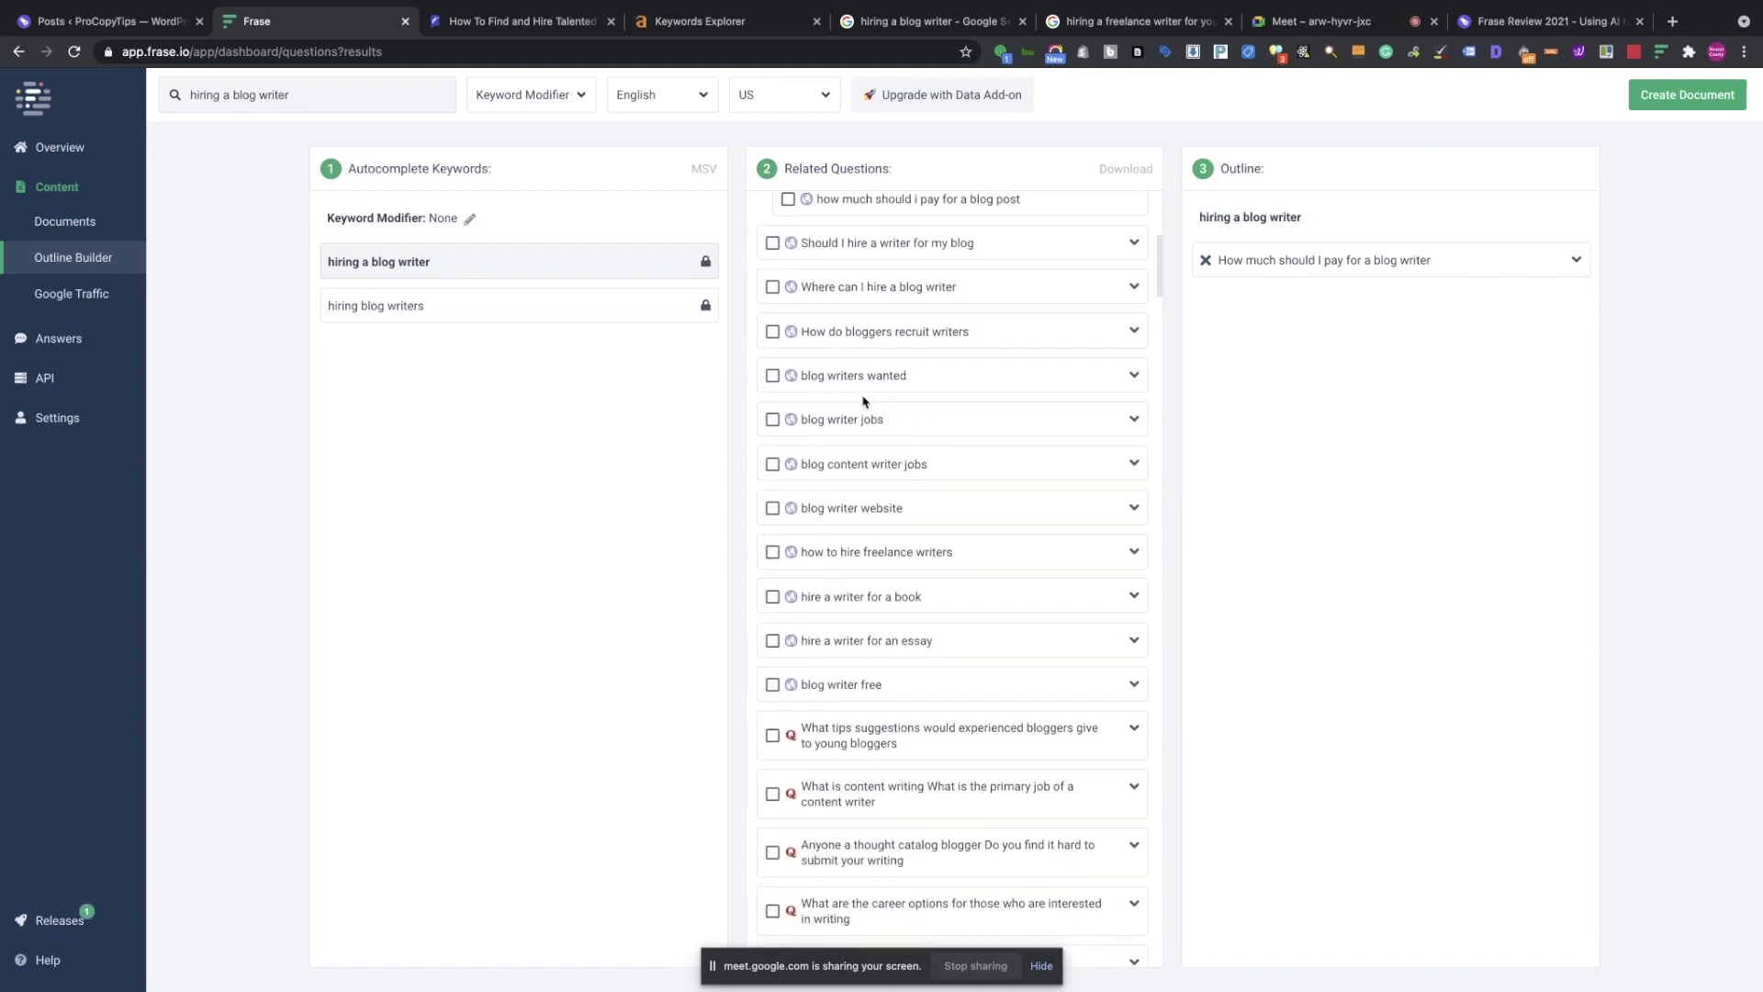
Browse the related questions for "hiring a blog writer" and expand the sub-questions of "blog writer free".
{"action": "scroll", "coordinate": [863, 402], "scroll_direction": "down", "scroll_amount": 4}
{"action": "scroll", "coordinate": [863, 402], "scroll_direction": "down", "scroll_amount": 1}
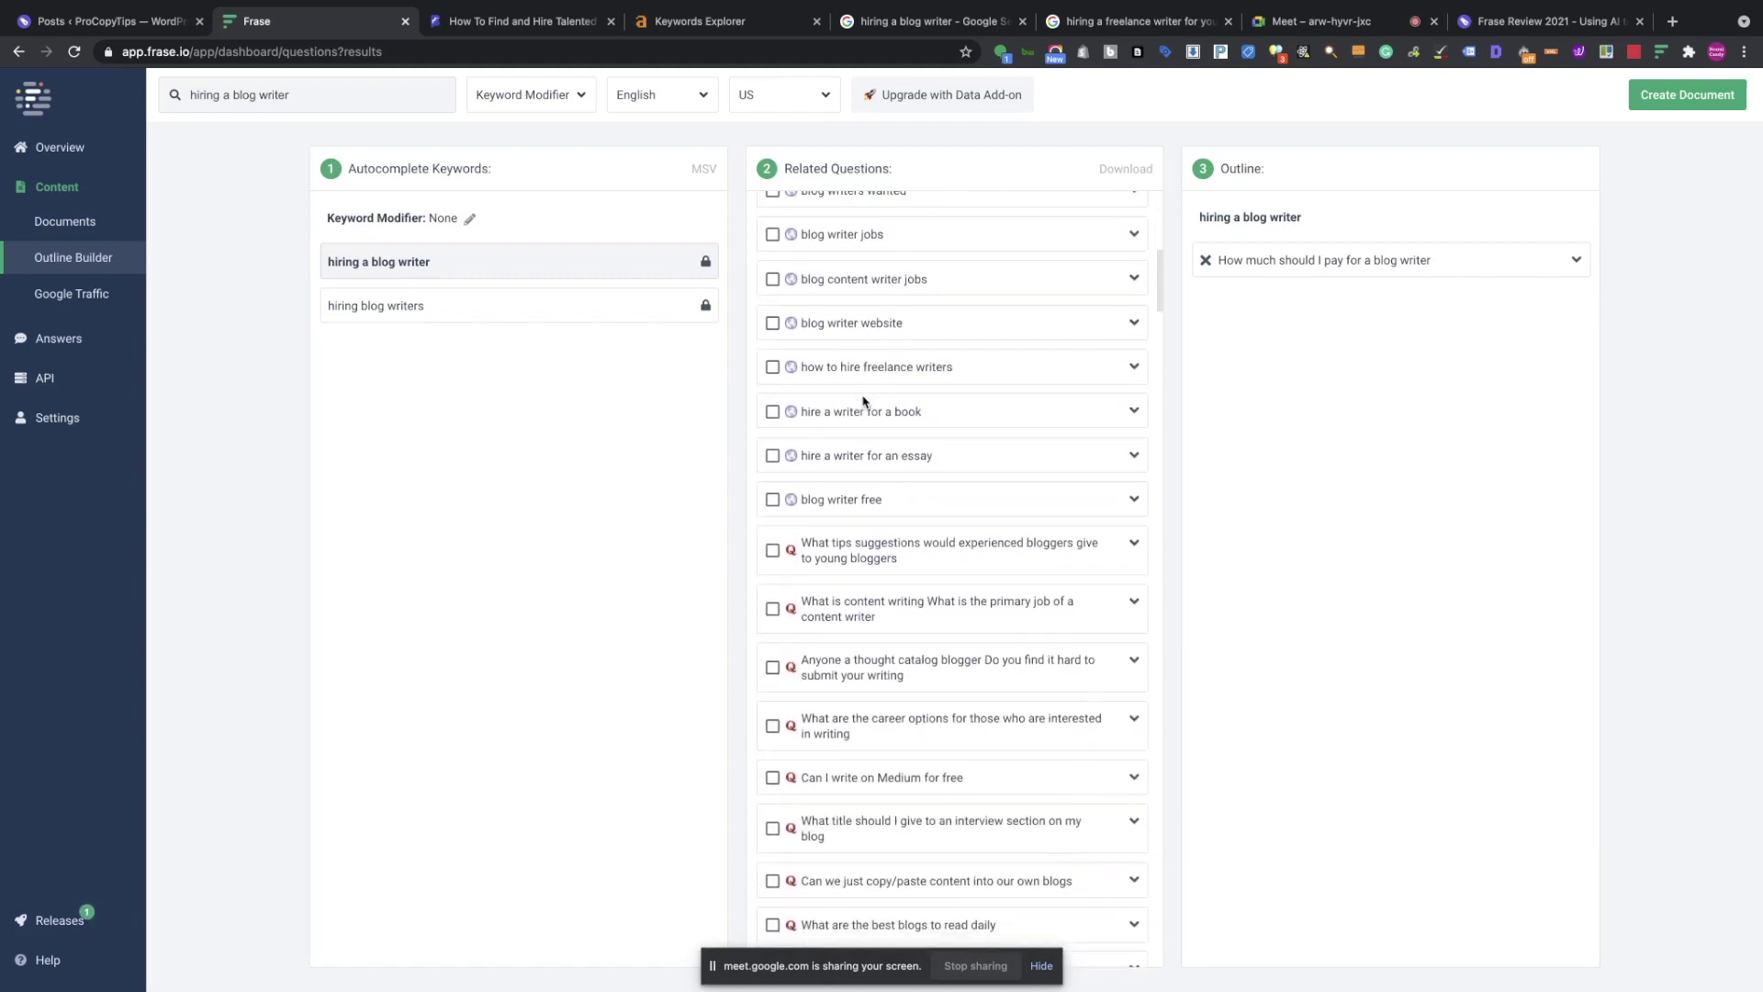
{"action": "scroll", "coordinate": [864, 401], "scroll_direction": "down", "scroll_amount": 3}
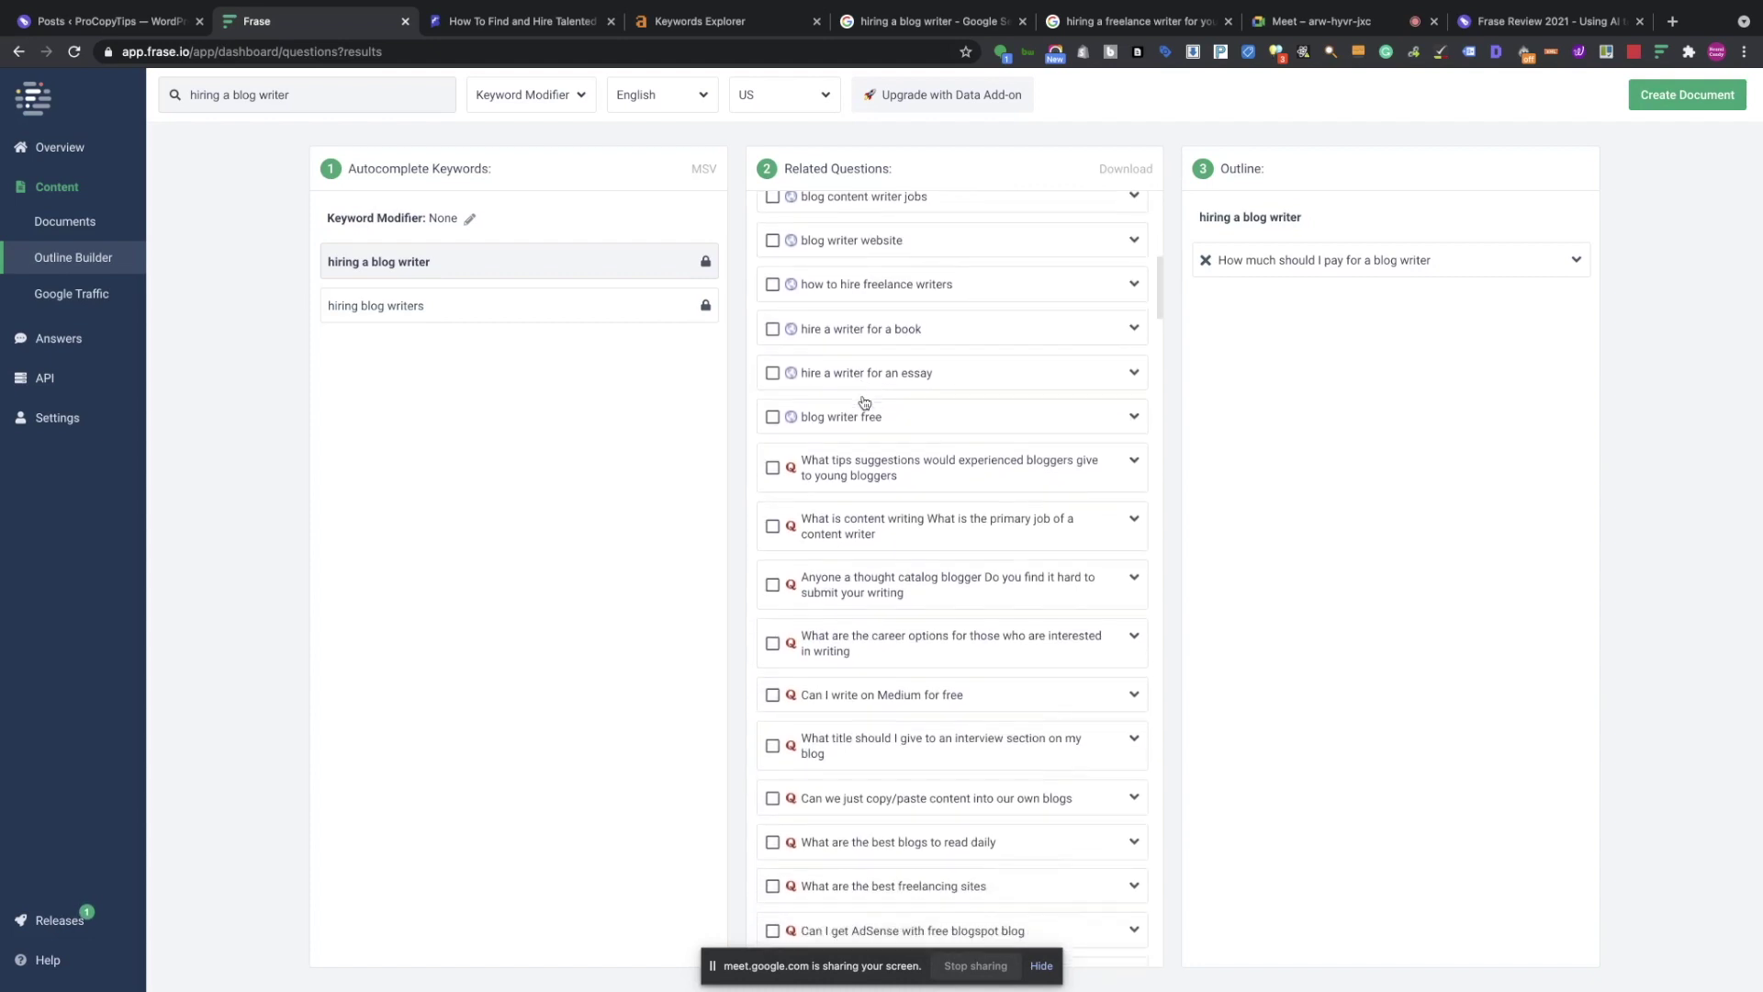
{"action": "scroll", "coordinate": [864, 402], "scroll_direction": "down", "scroll_amount": 2}
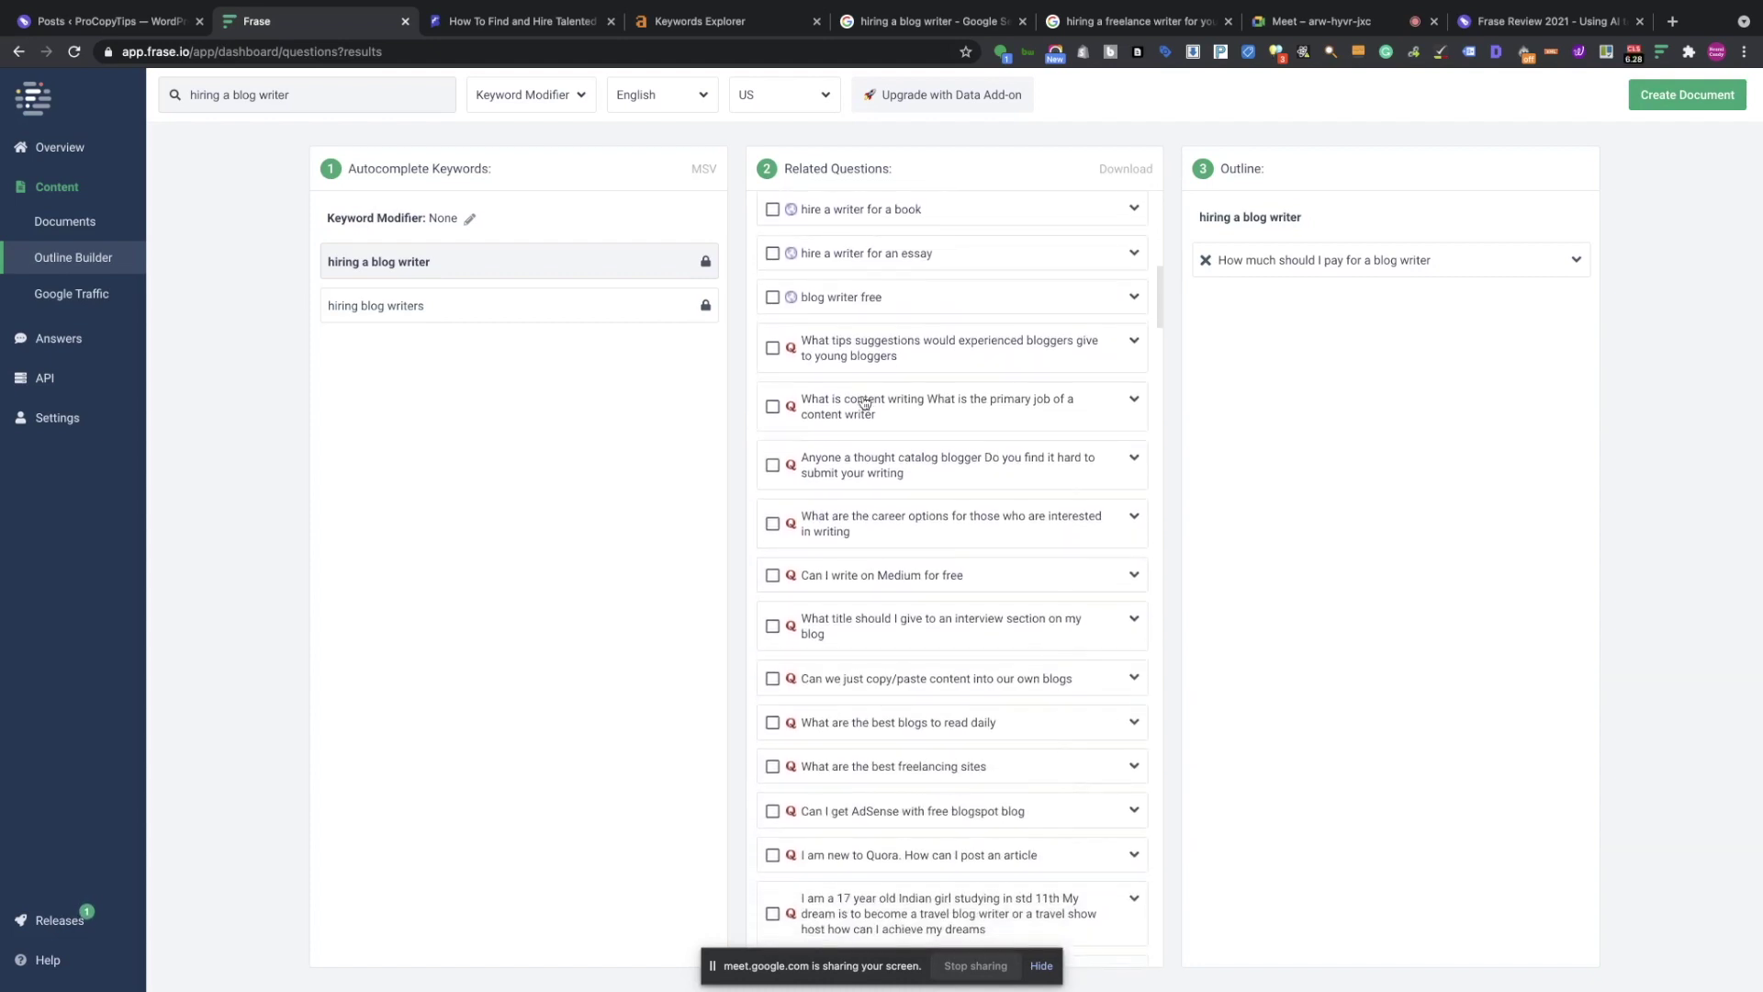
{"action": "scroll", "coordinate": [864, 402], "scroll_direction": "up", "scroll_amount": 2}
{"action": "left_click", "coordinate": [1134, 371]}
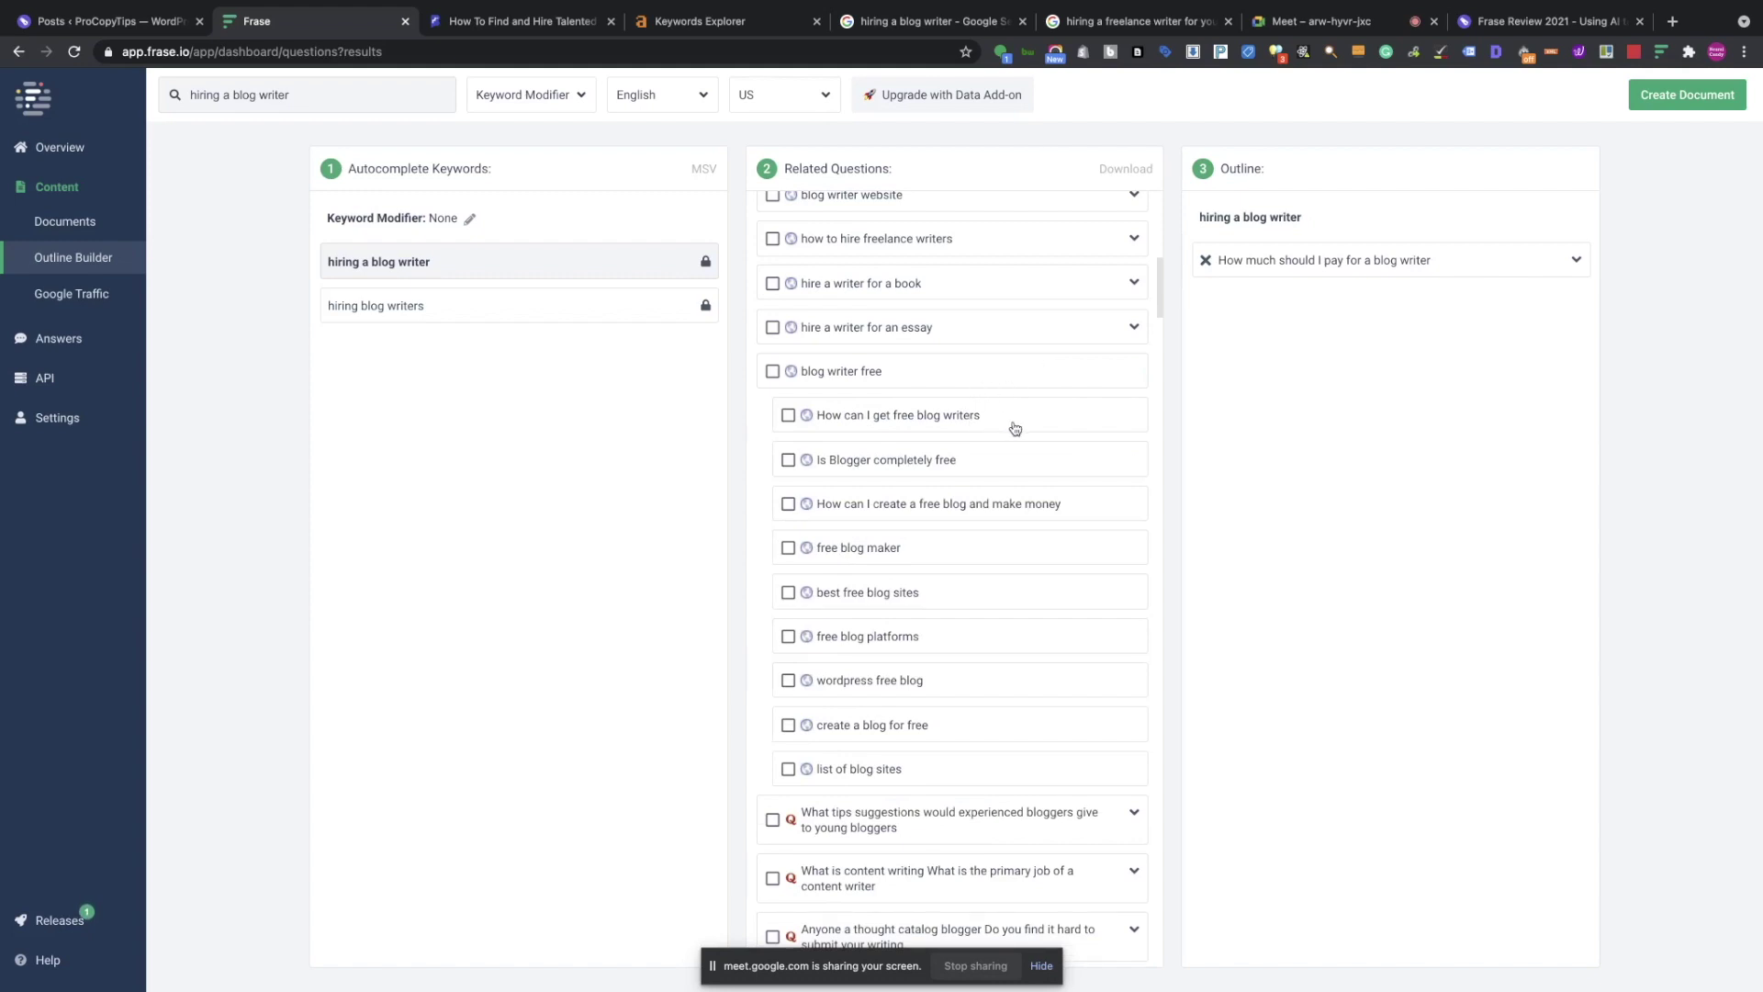
Expand the outline's "How much should I pay for a blog writer" entry and create a new-content document from it in the General folder.
{"action": "left_click", "coordinate": [1575, 262]}
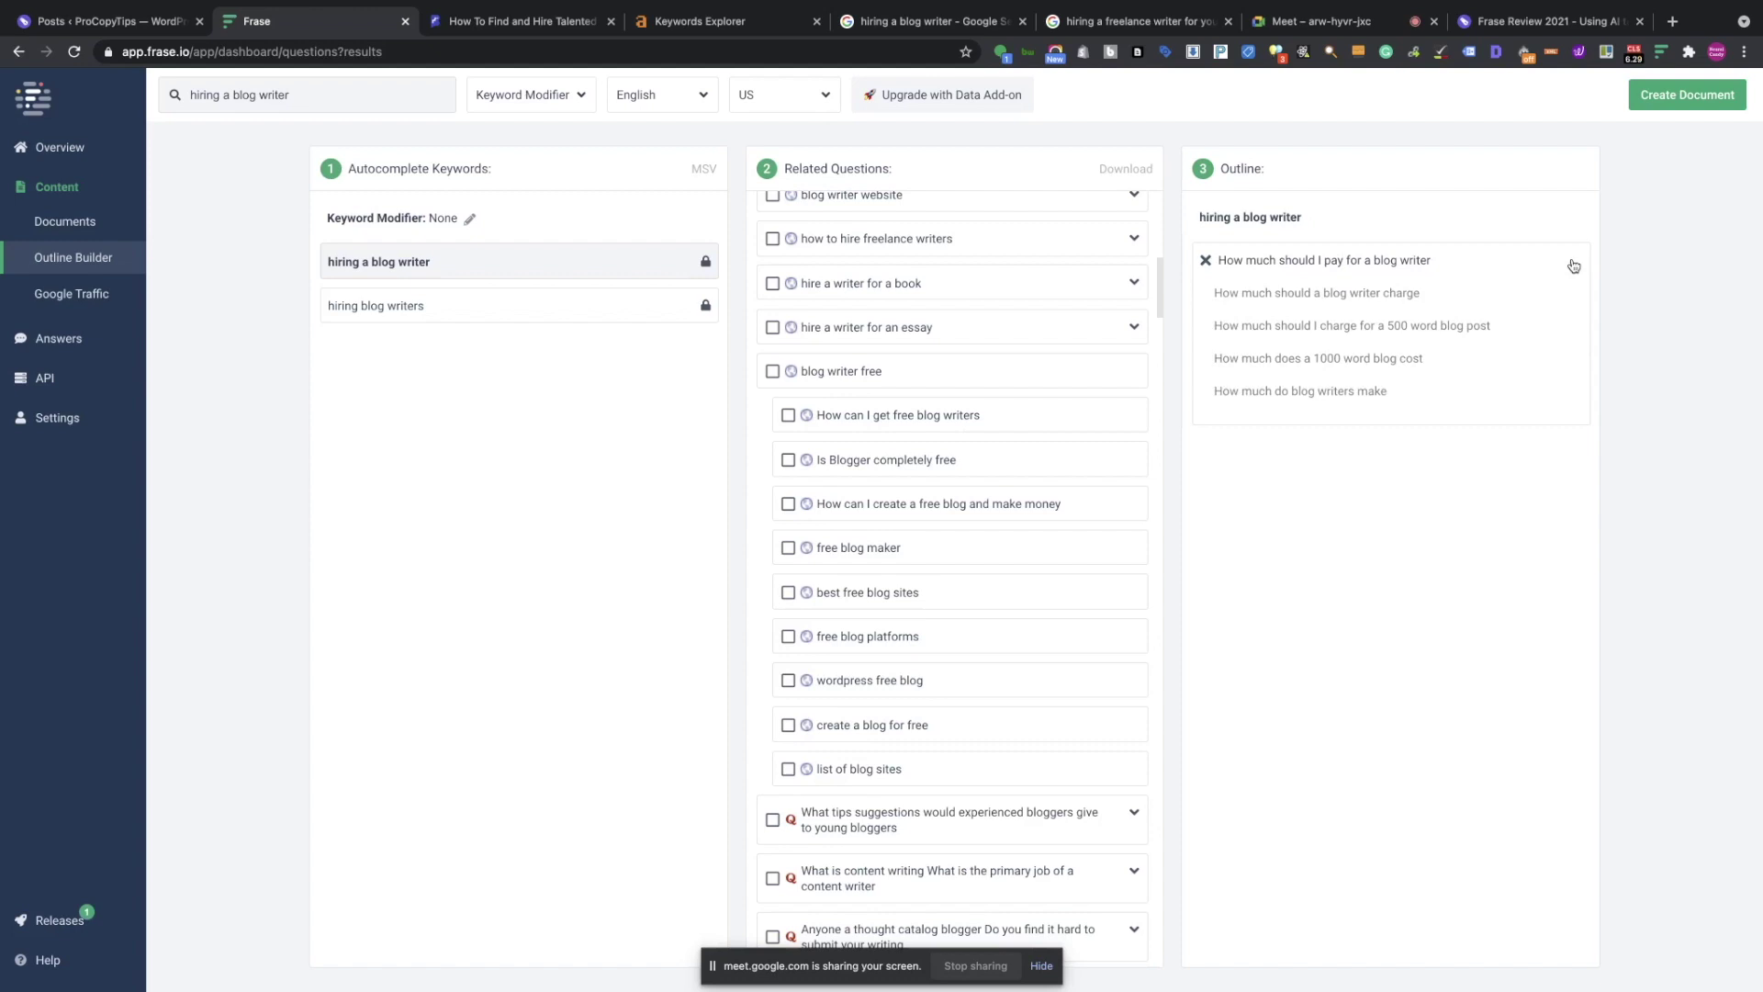
{"action": "left_click", "coordinate": [1702, 97]}
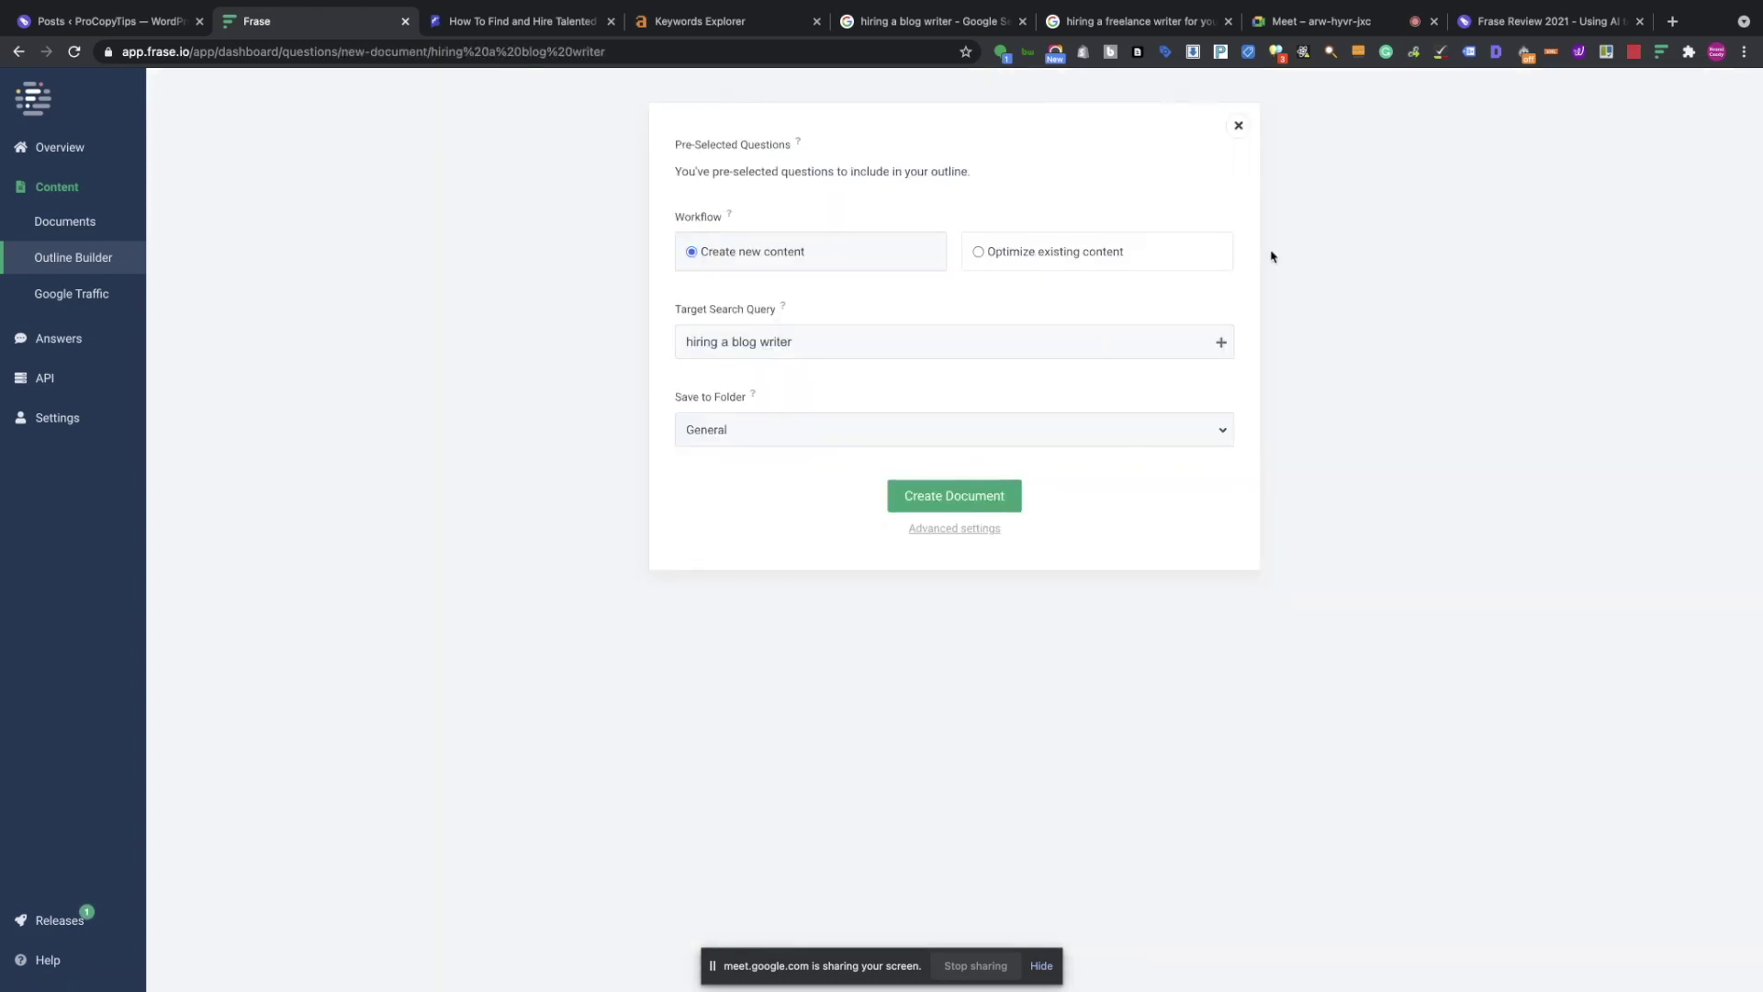
{"action": "left_click", "coordinate": [967, 503]}
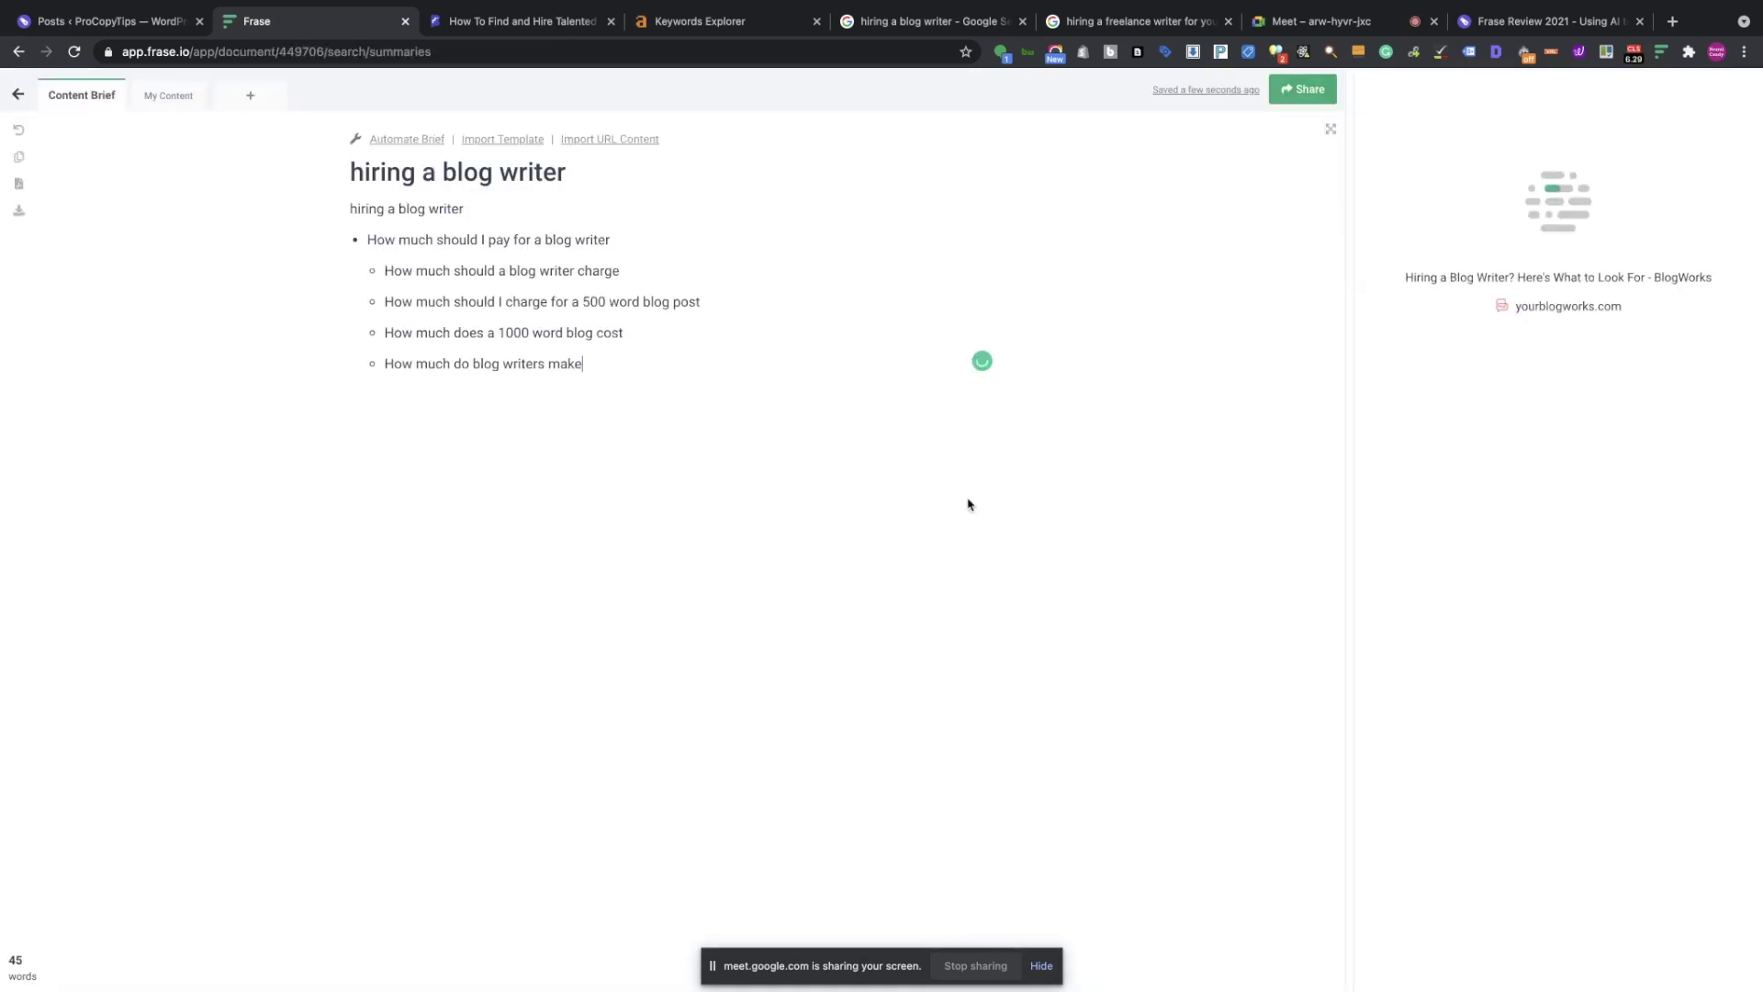
Copy the document's bulleted question list and open the other "hiring a blog writer" document in the Frase Demo folder.
{"action": "left_click_drag", "start_coordinate": [364, 239], "coordinate": [691, 393]}
{"action": "key", "text": "ctrl+c"}
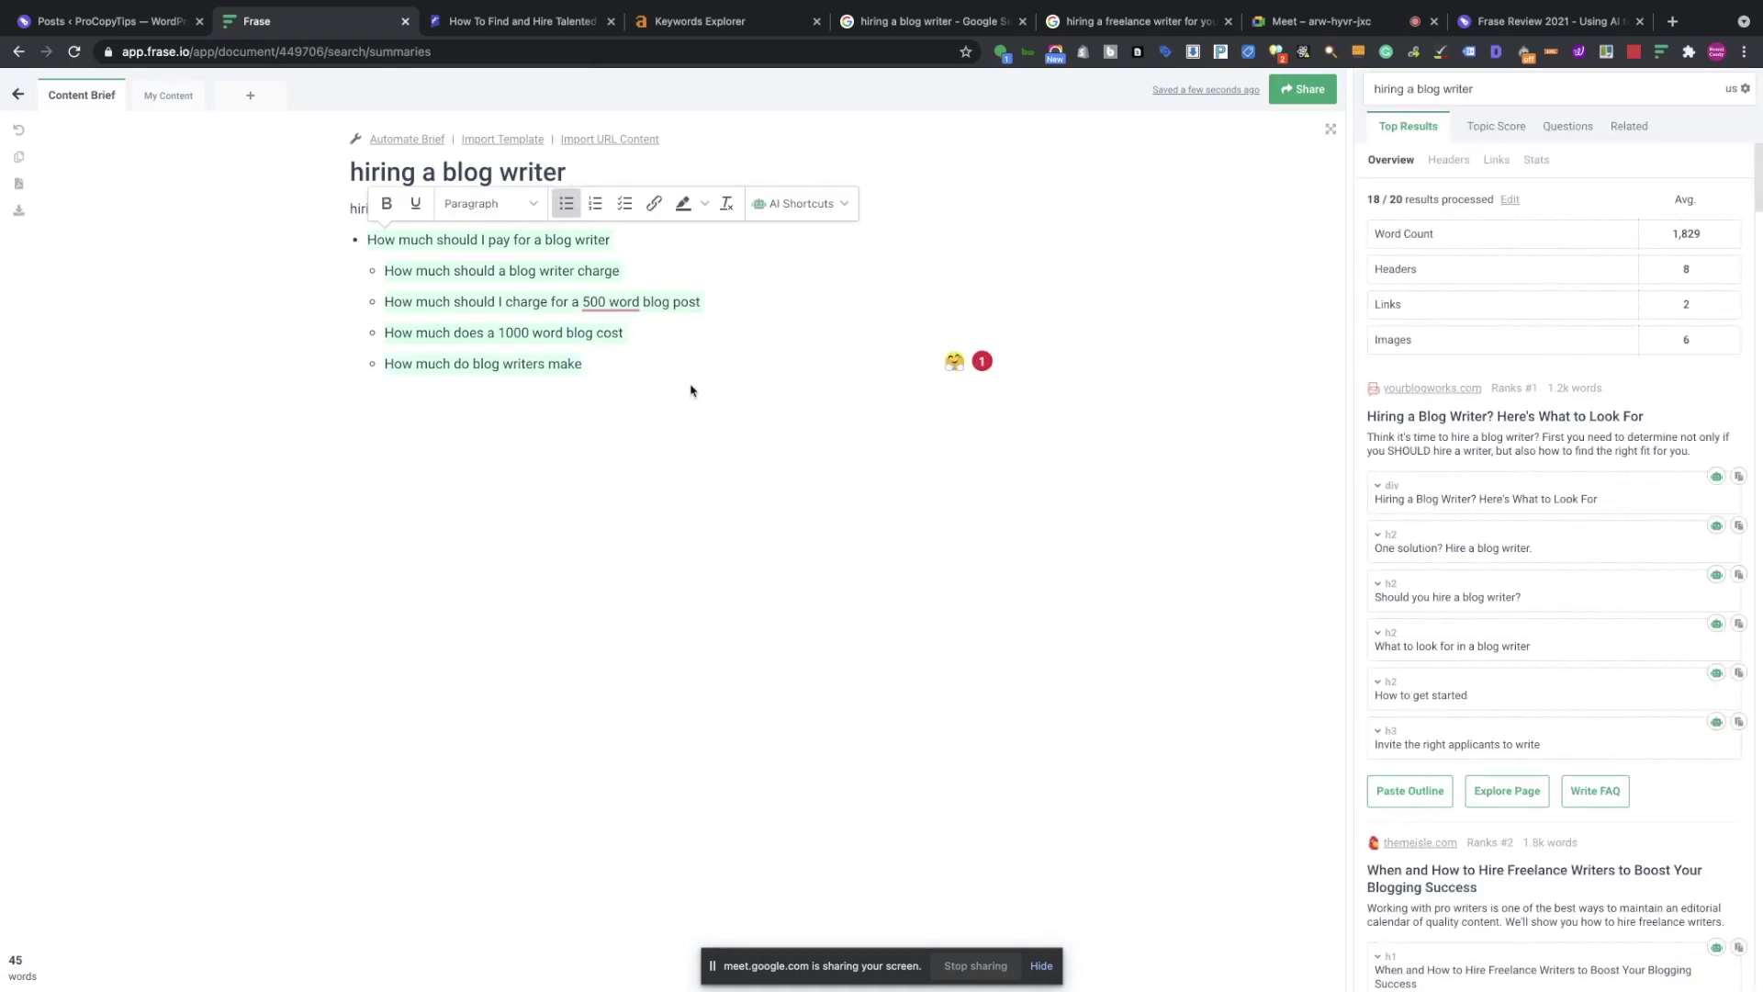
{"action": "left_click", "coordinate": [17, 95]}
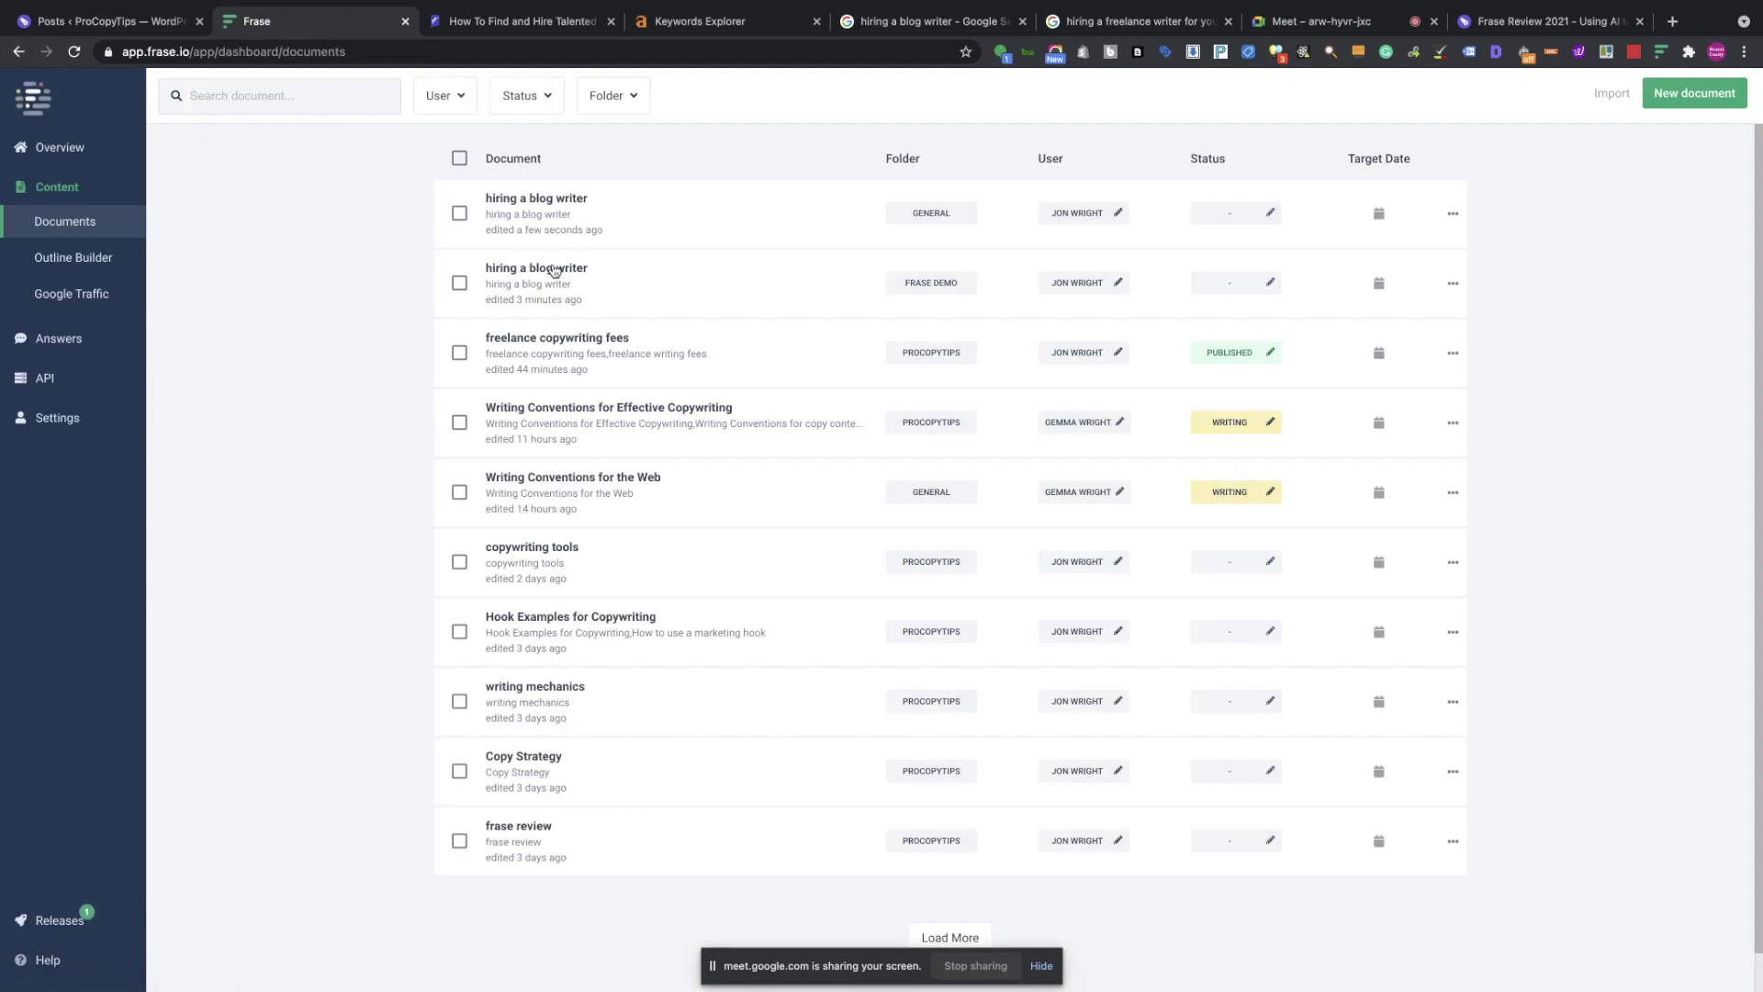
{"action": "left_click", "coordinate": [552, 265]}
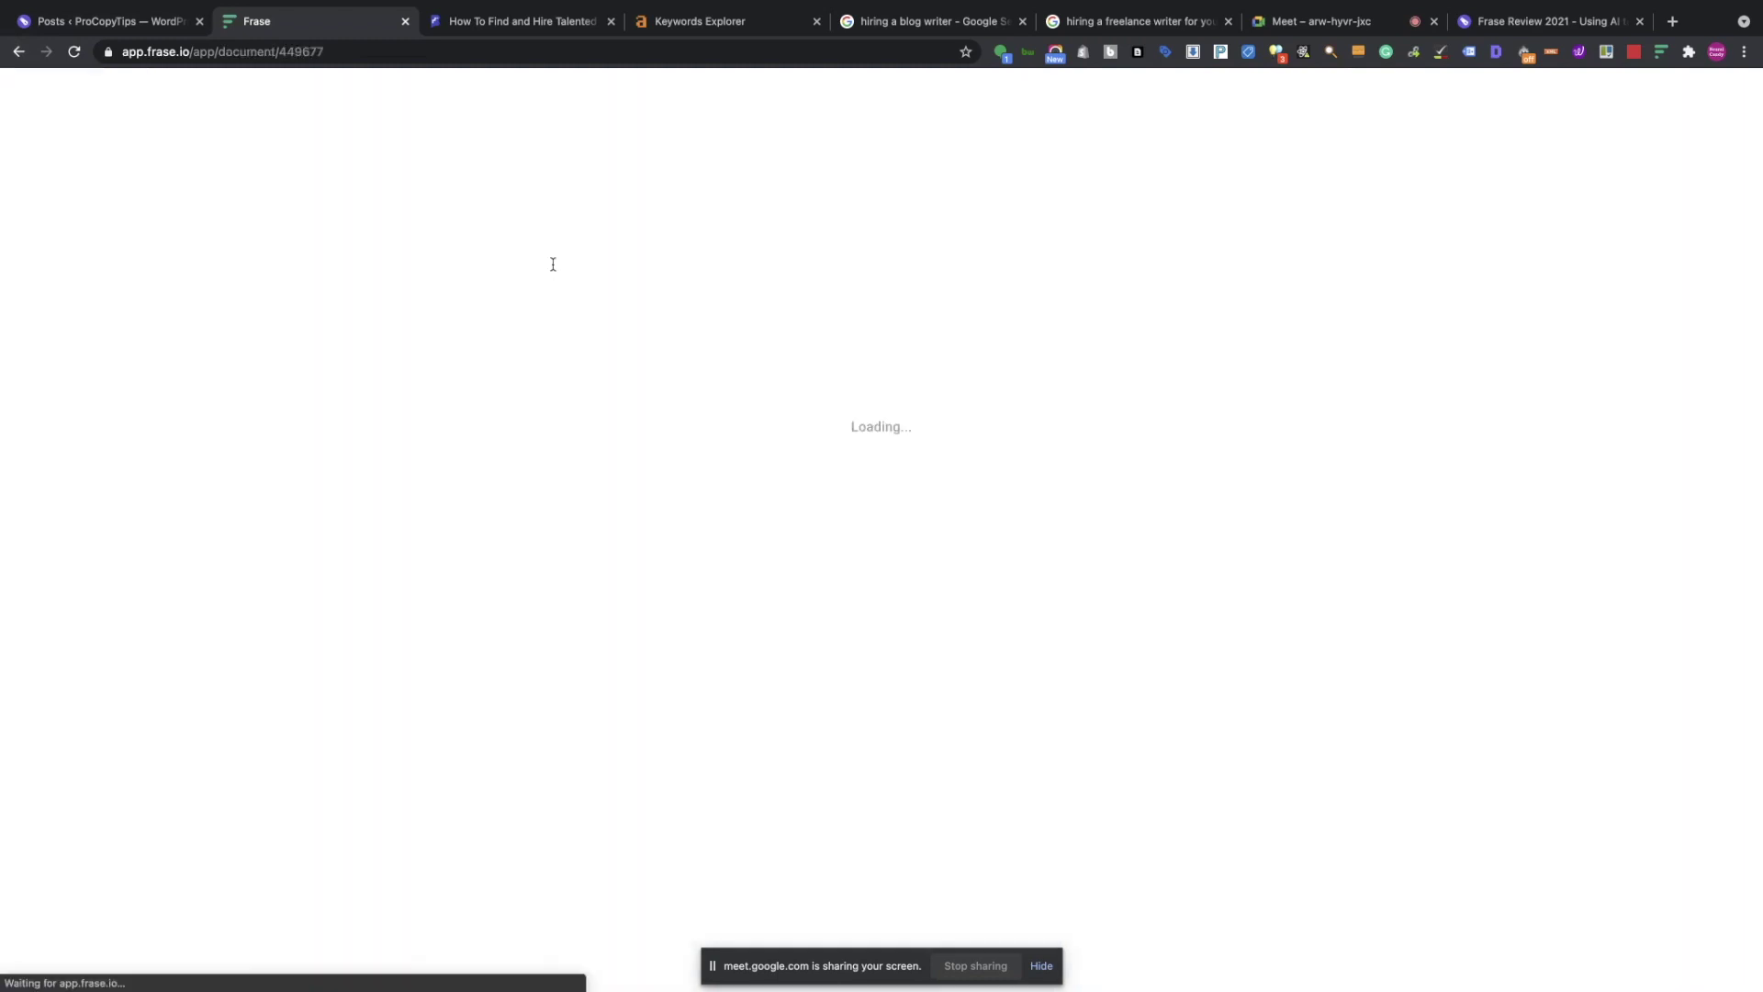
Paste the copied question list directly below the FAQ's table in the content brief.
{"action": "scroll", "coordinate": [940, 557], "scroll_direction": "down", "scroll_amount": 8}
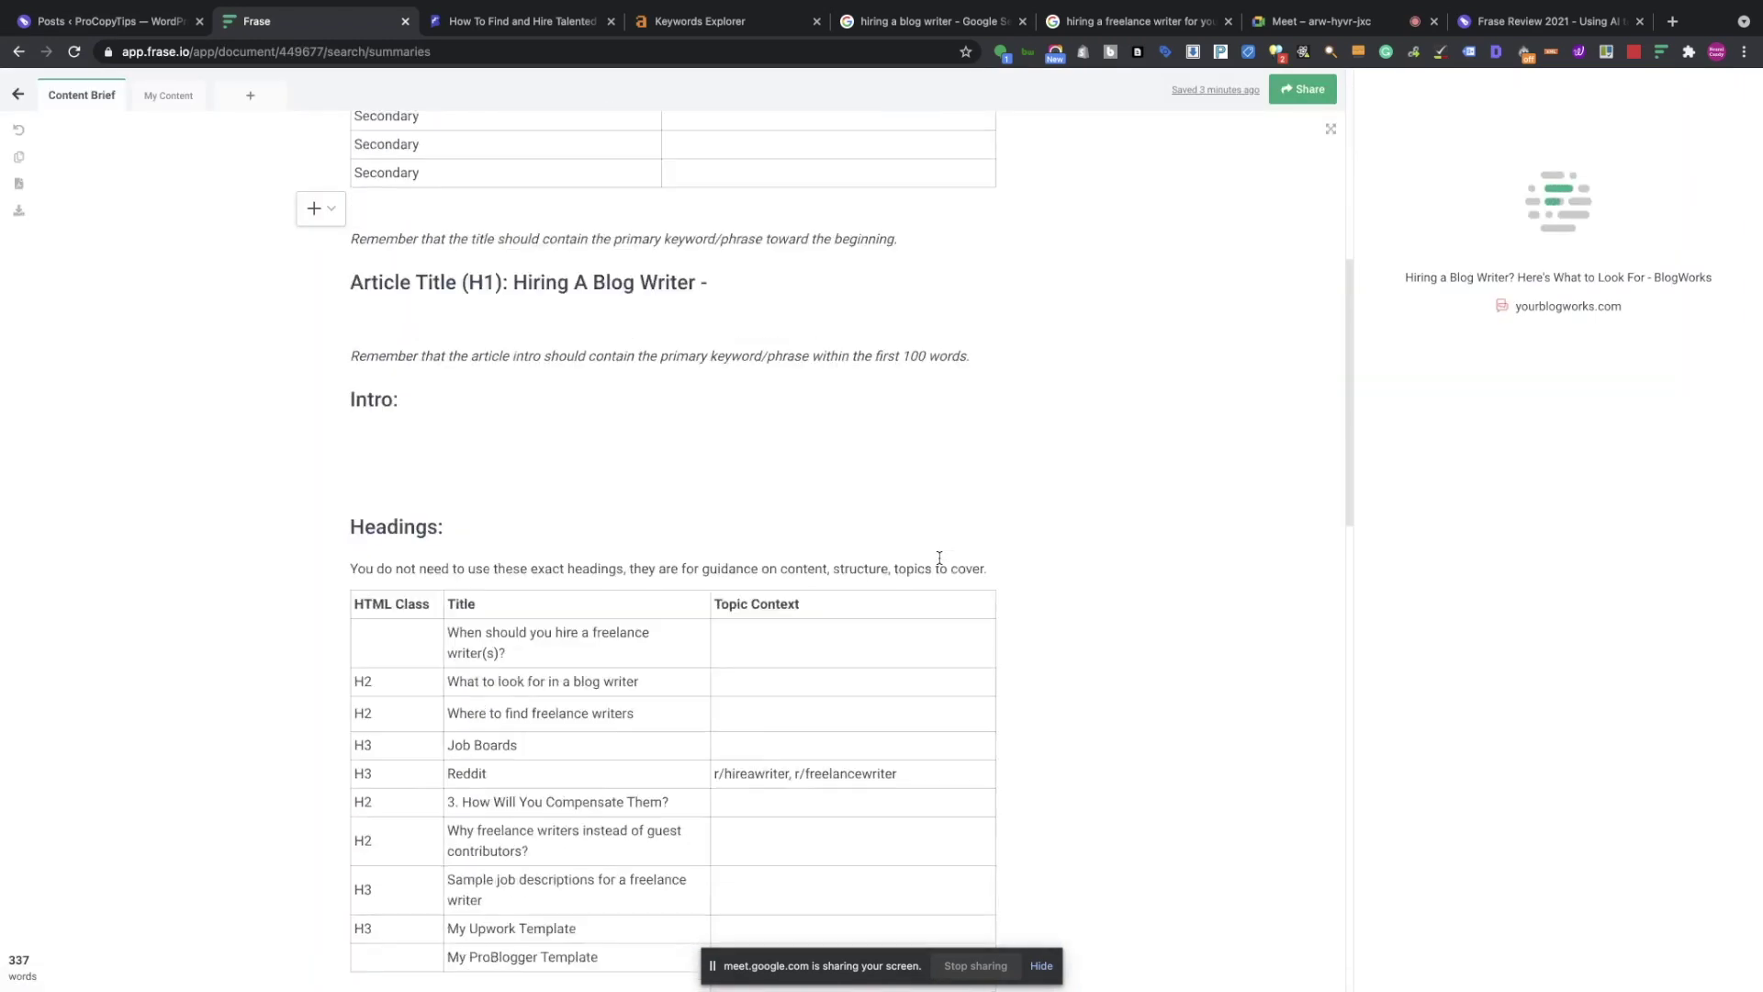
{"action": "scroll", "coordinate": [940, 557], "scroll_direction": "down", "scroll_amount": 6}
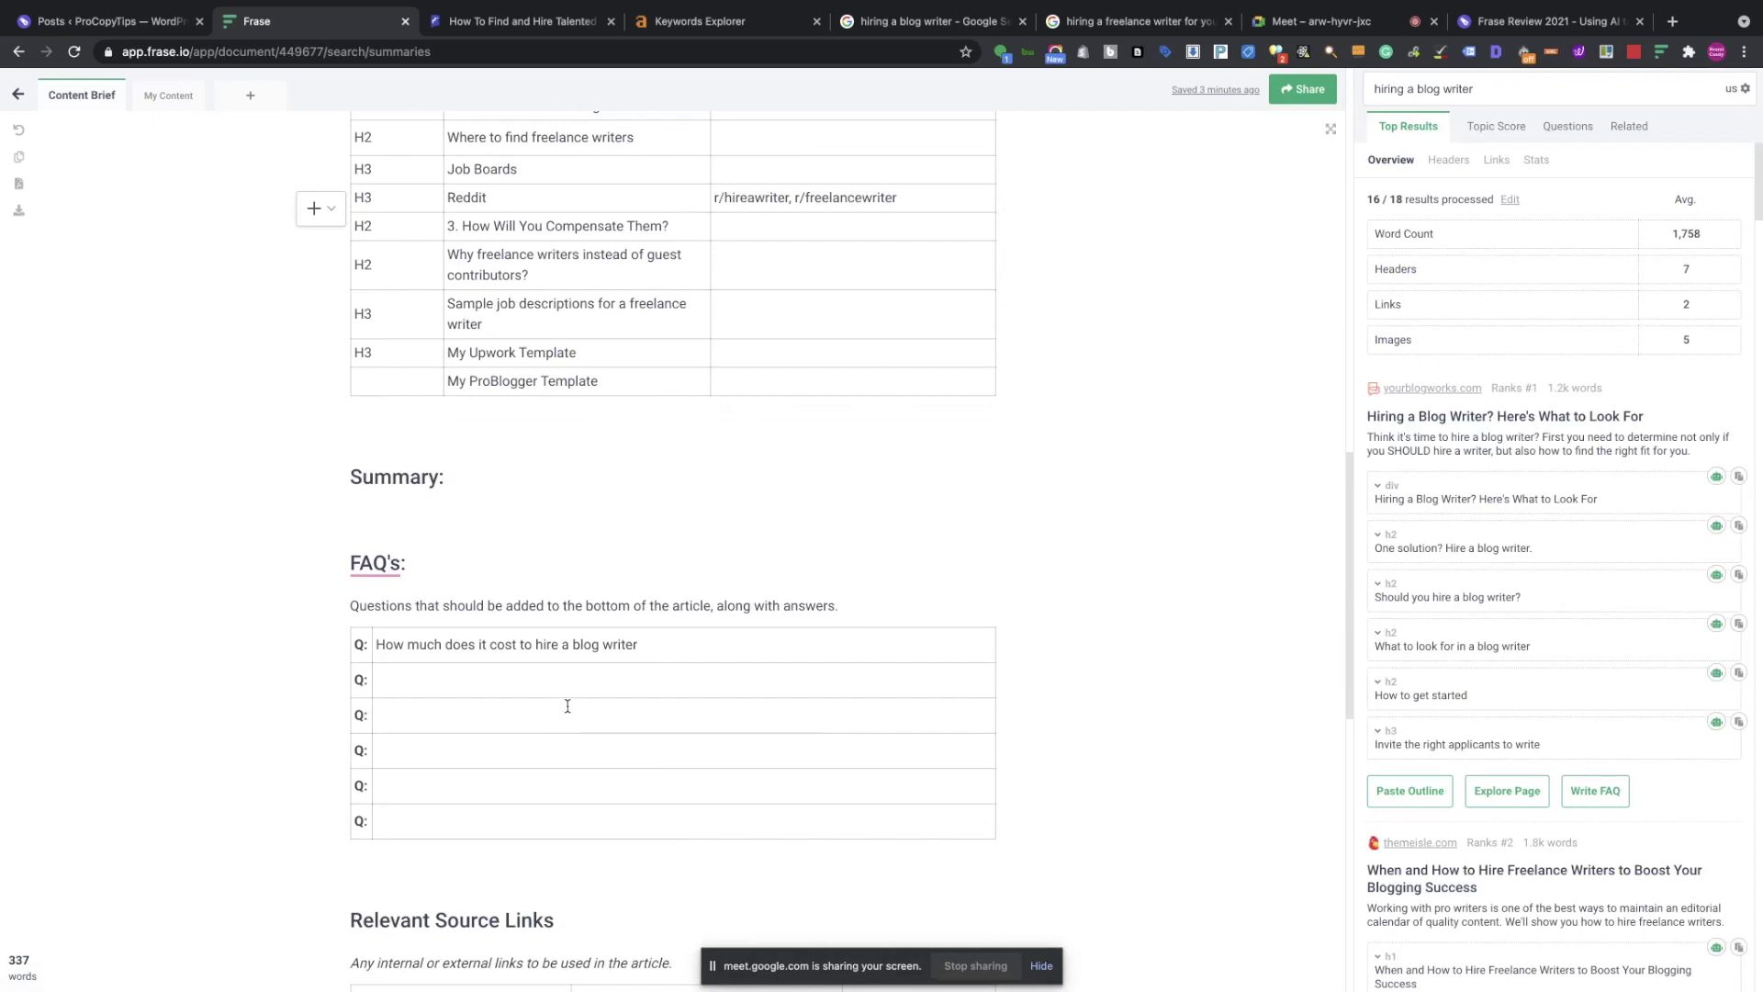
{"action": "scroll", "coordinate": [568, 706], "scroll_direction": "down", "scroll_amount": 7}
{"action": "scroll", "coordinate": [565, 698], "scroll_direction": "up", "scroll_amount": 5}
{"action": "left_click", "coordinate": [536, 655]}
{"action": "key", "text": "ctrl+v"}
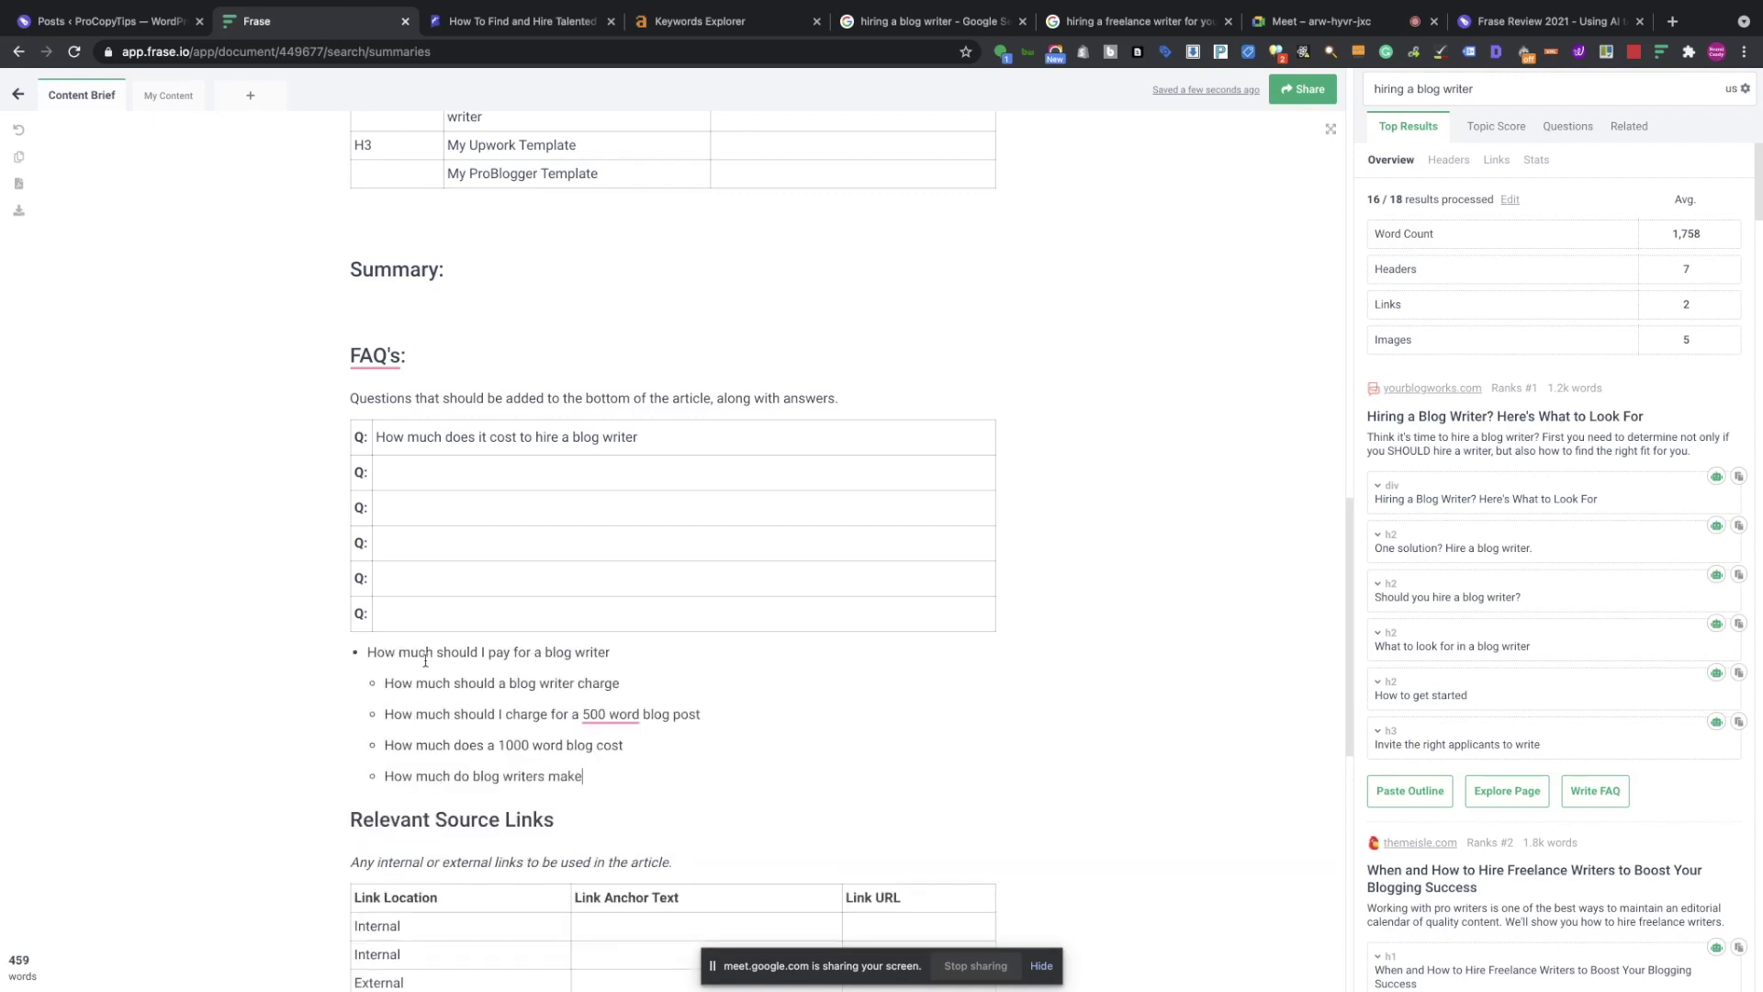
Move "How much should I pay for a blog writer" and "How much should a blog writer charge" into the second and third FAQ rows.
{"action": "left_click_drag", "start_coordinate": [368, 652], "coordinate": [632, 661]}
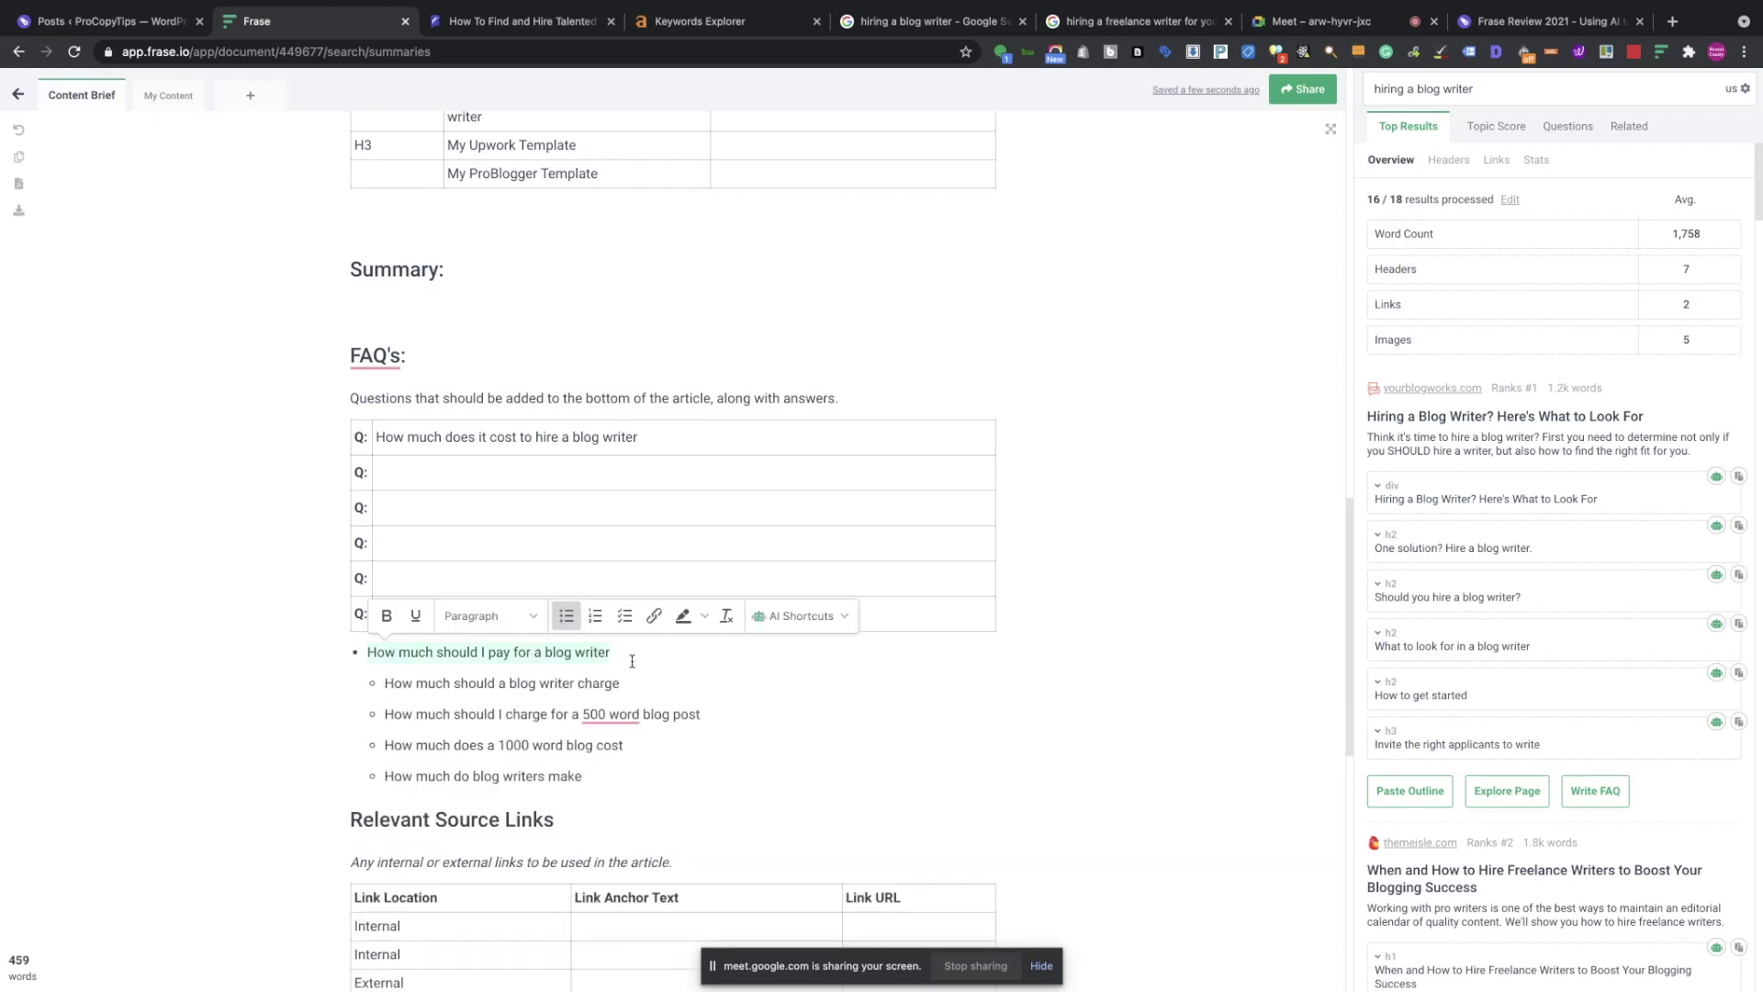
{"action": "key", "text": "ctrl+x"}
{"action": "left_click", "coordinate": [561, 472]}
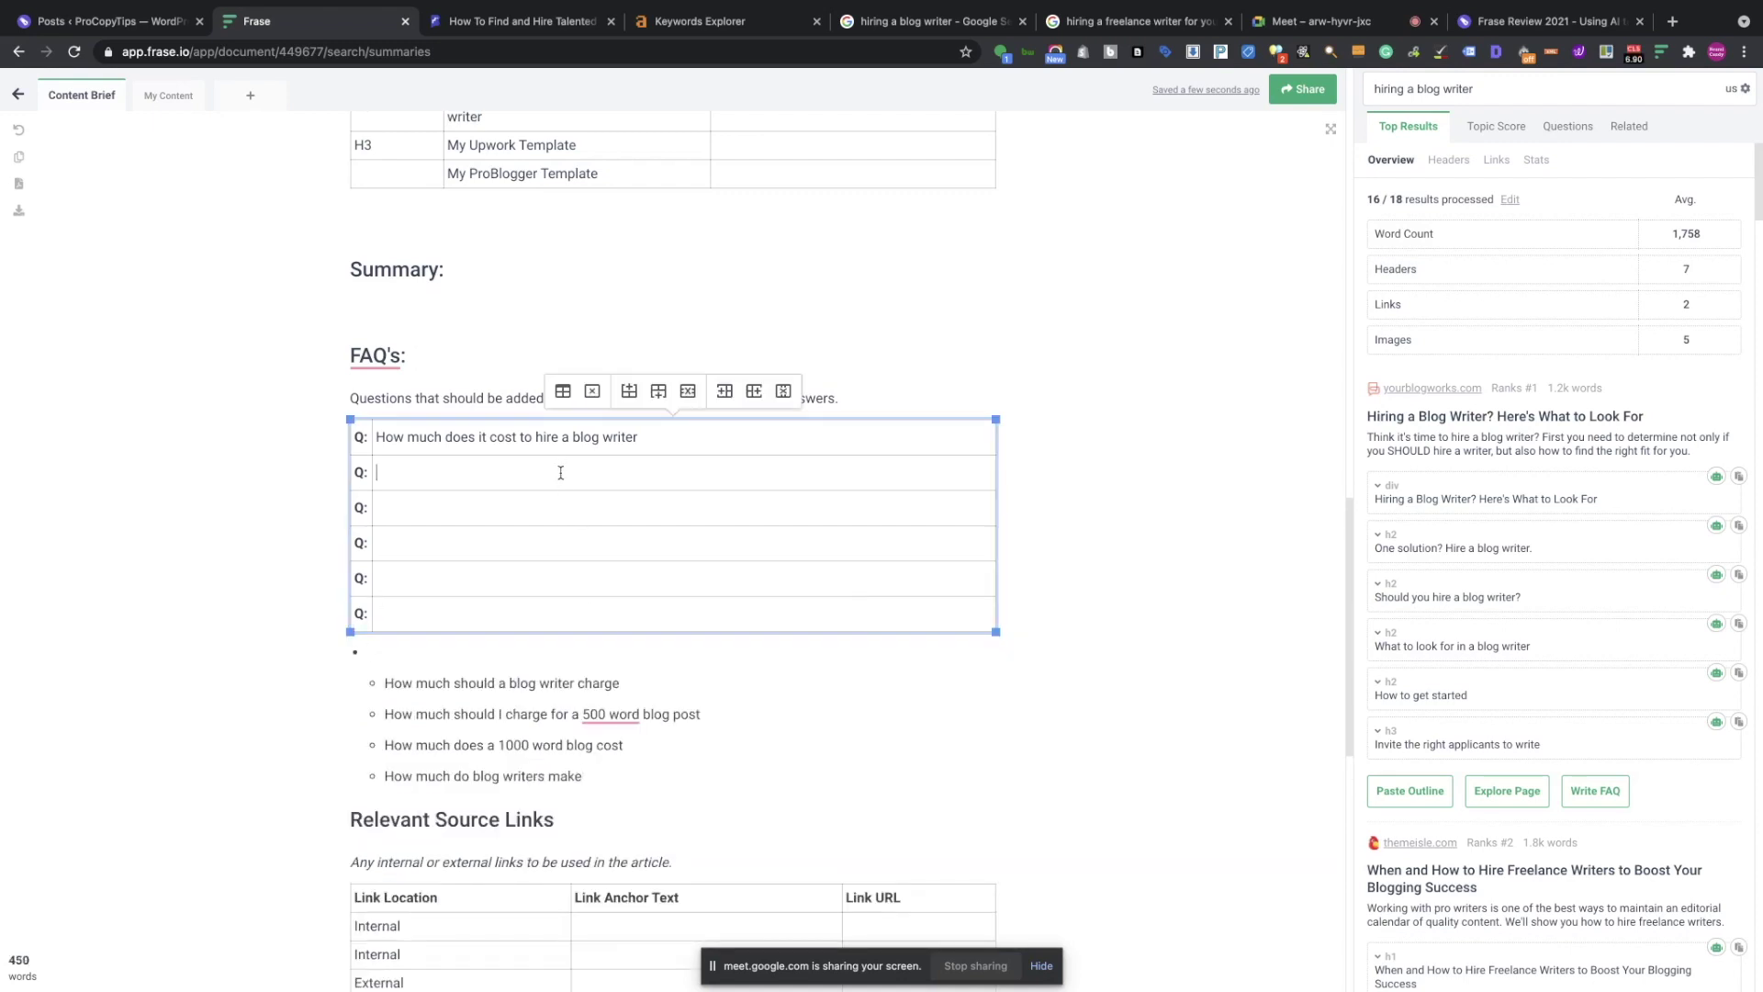
{"action": "key", "text": "ctrl+v"}
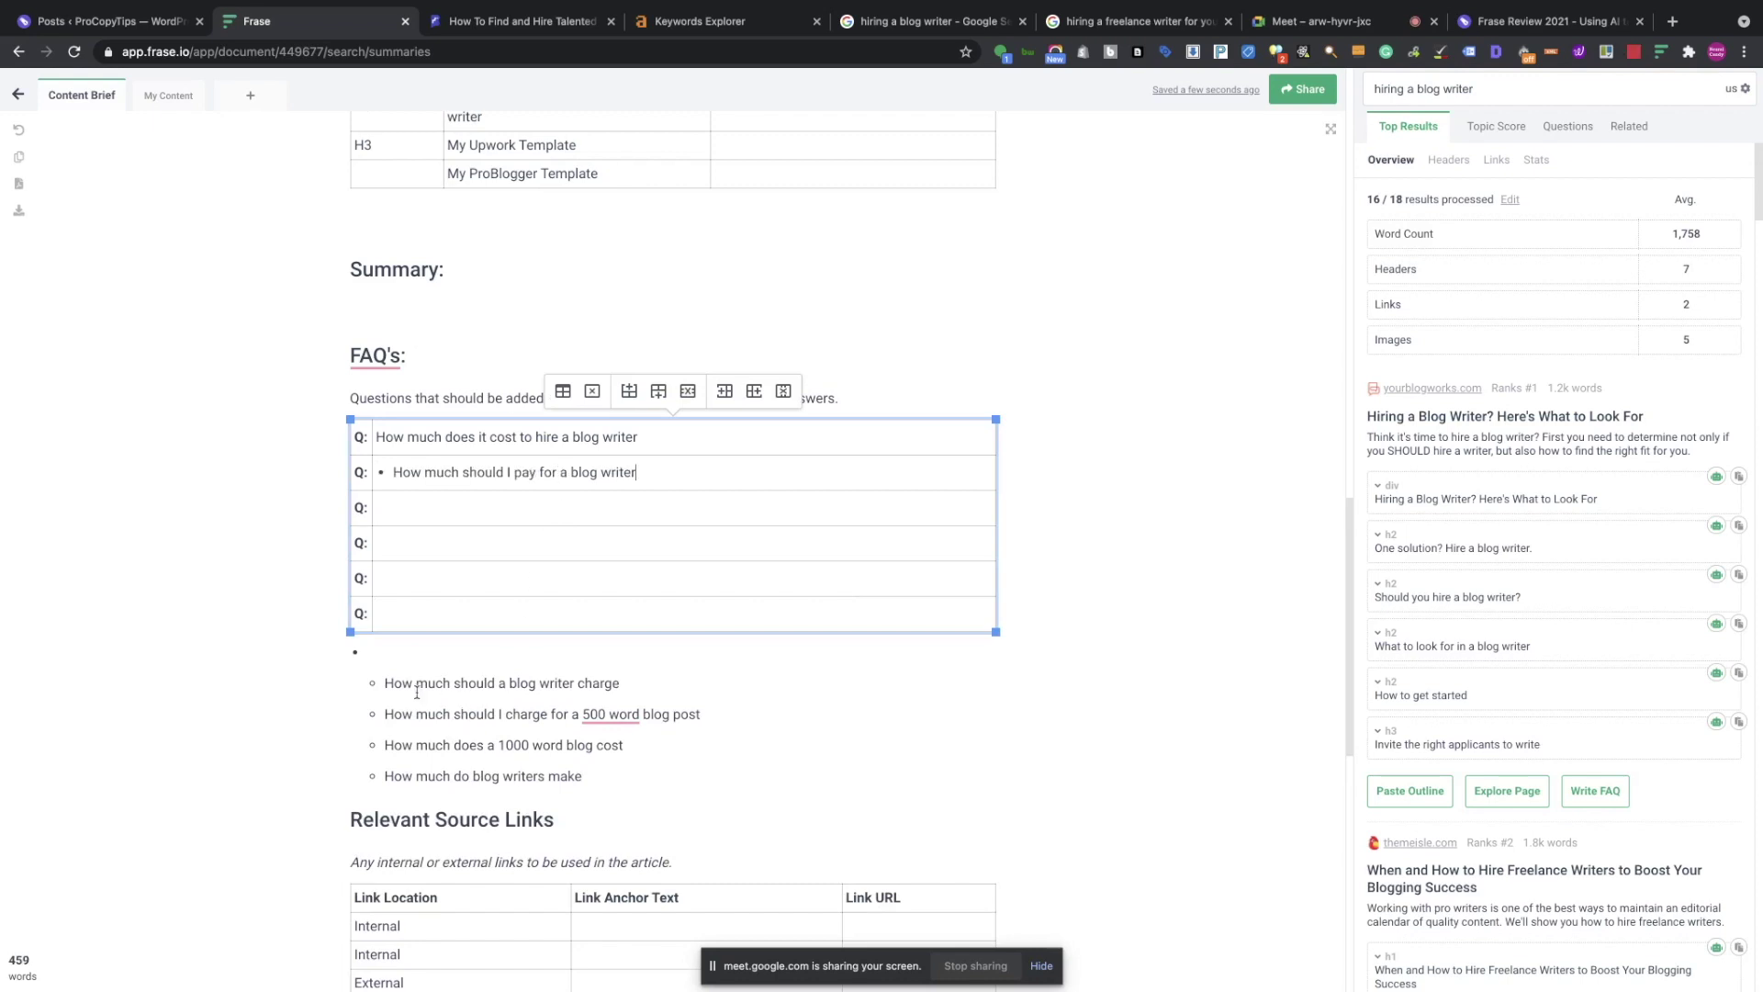
{"action": "left_click_drag", "start_coordinate": [385, 683], "coordinate": [665, 687]}
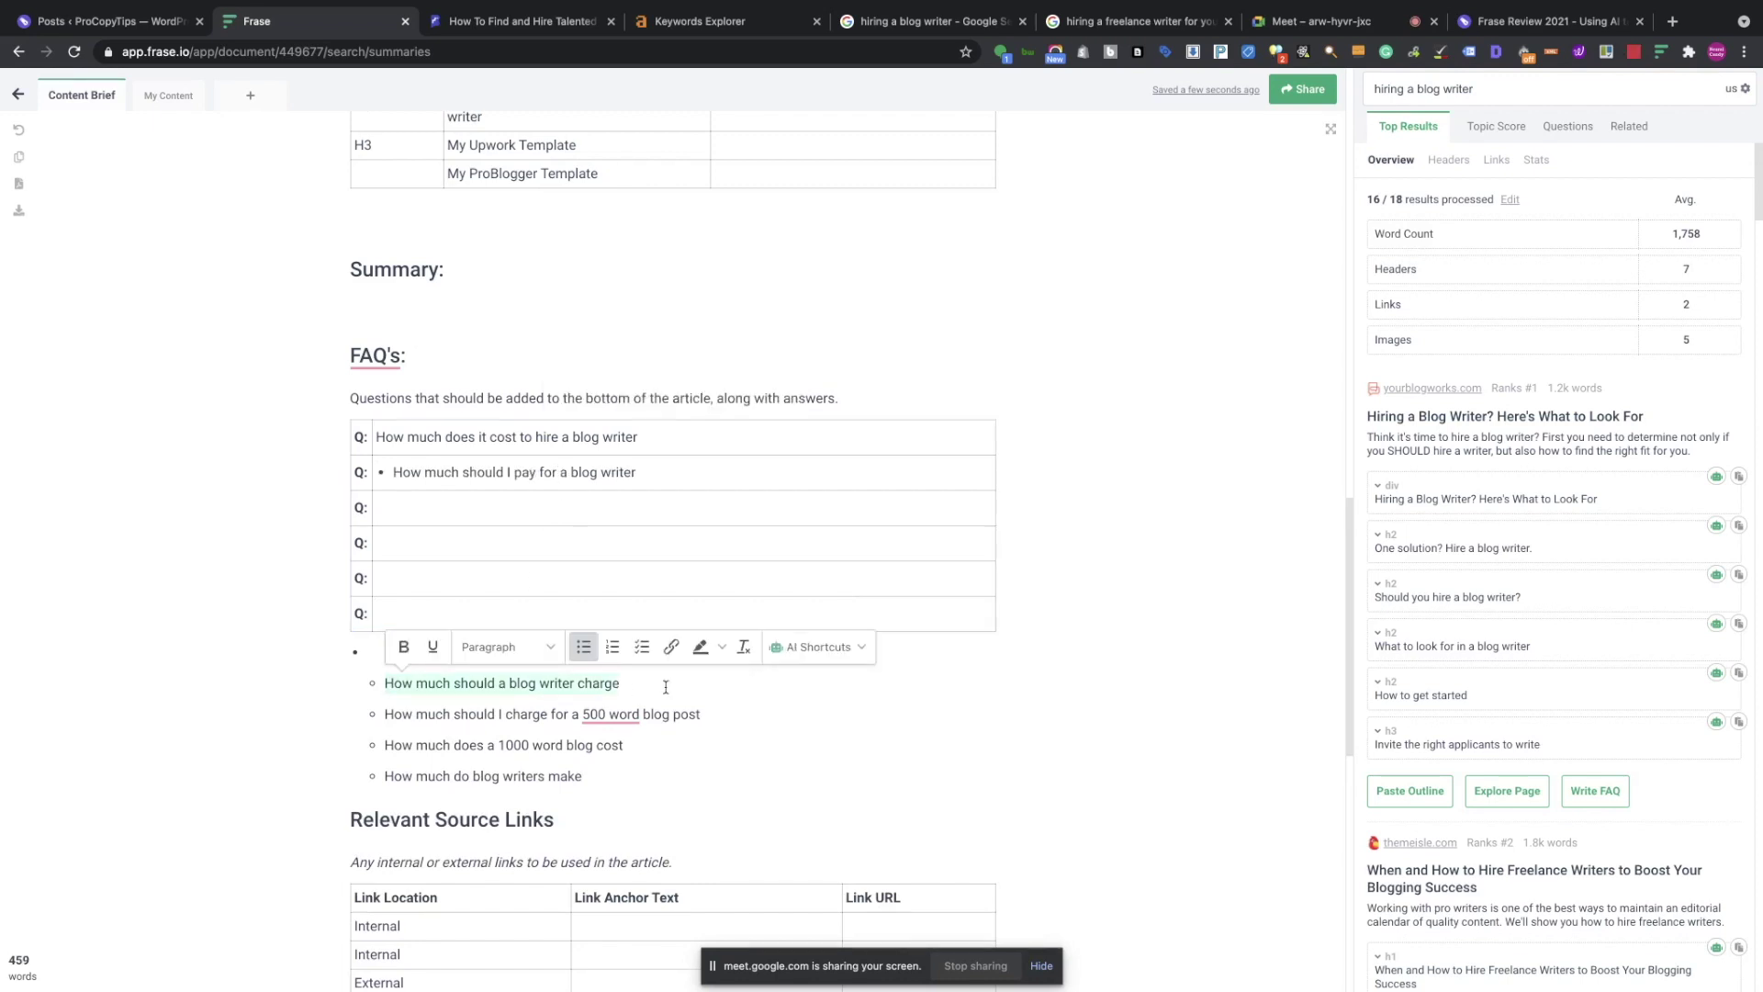
{"action": "key", "text": "ctrl+x"}
{"action": "left_click", "coordinate": [566, 511]}
{"action": "key", "text": "ctrl+v"}
Move "How much should I charge for a 500 word blog post" and "How much does a 1000 word blog cost" into the fourth and fifth FAQ rows.
{"action": "left_click_drag", "start_coordinate": [385, 712], "coordinate": [743, 714]}
{"action": "key", "text": "ctrl+x"}
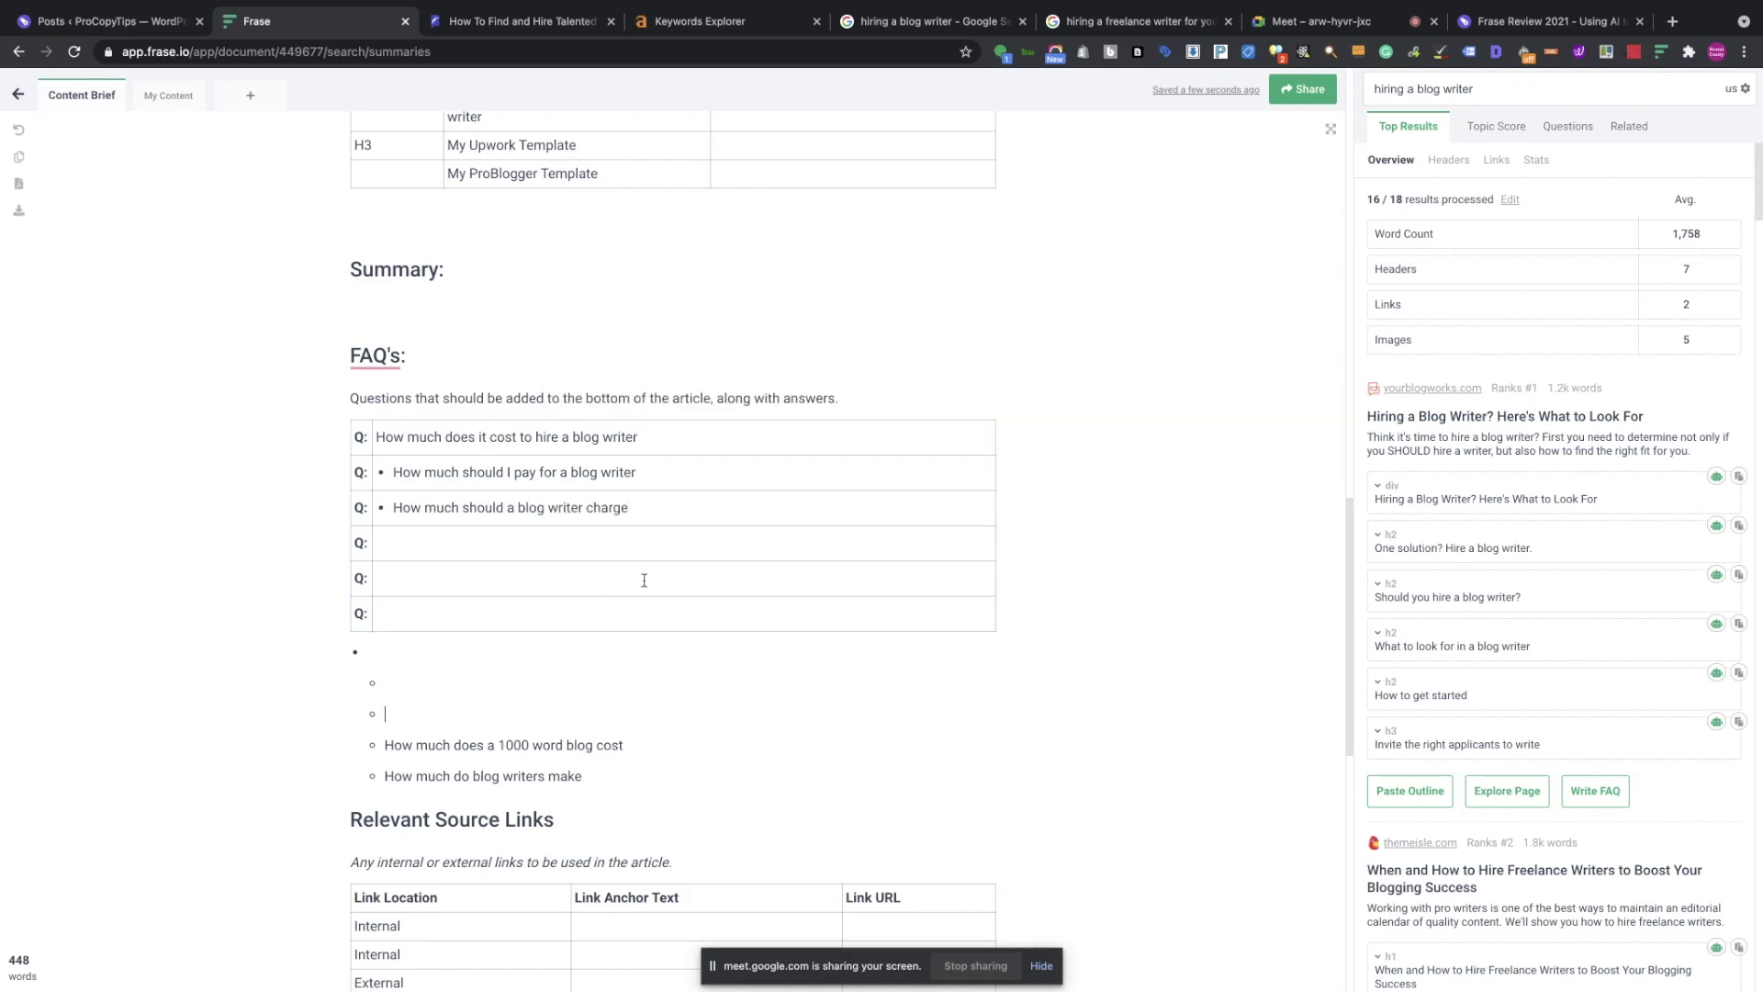
{"action": "left_click", "coordinate": [569, 544]}
{"action": "key", "text": "ctrl+v"}
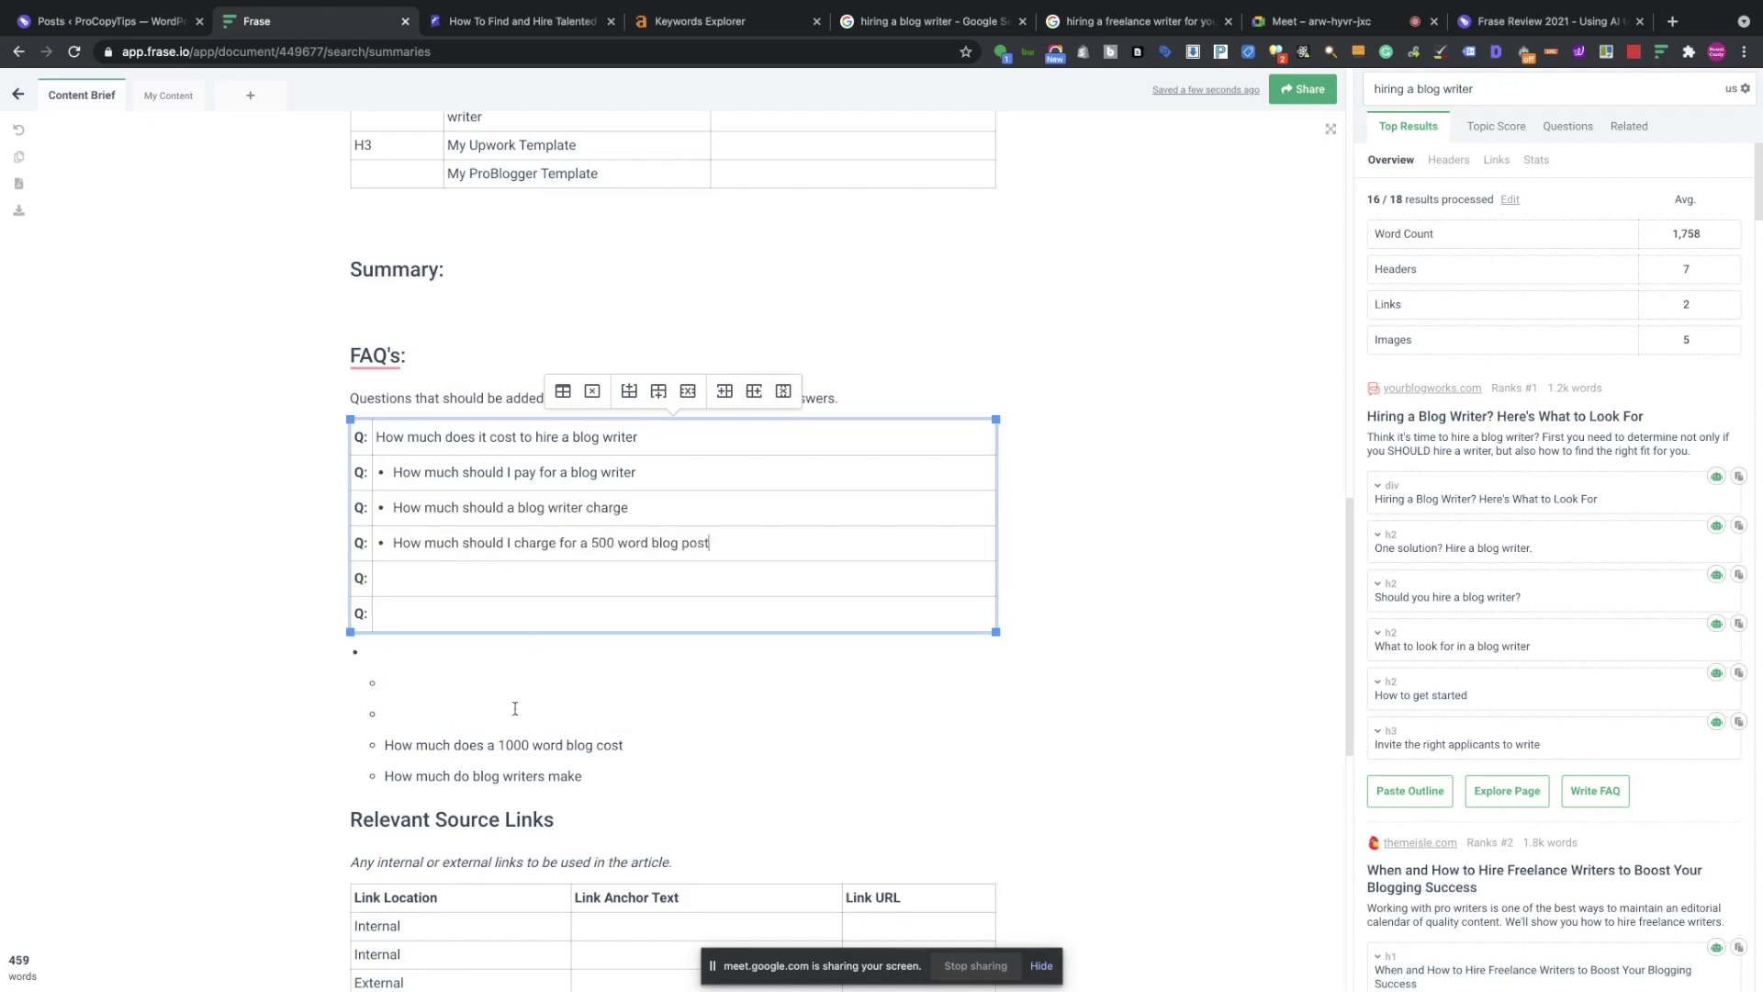
{"action": "left_click_drag", "start_coordinate": [384, 744], "coordinate": [668, 750]}
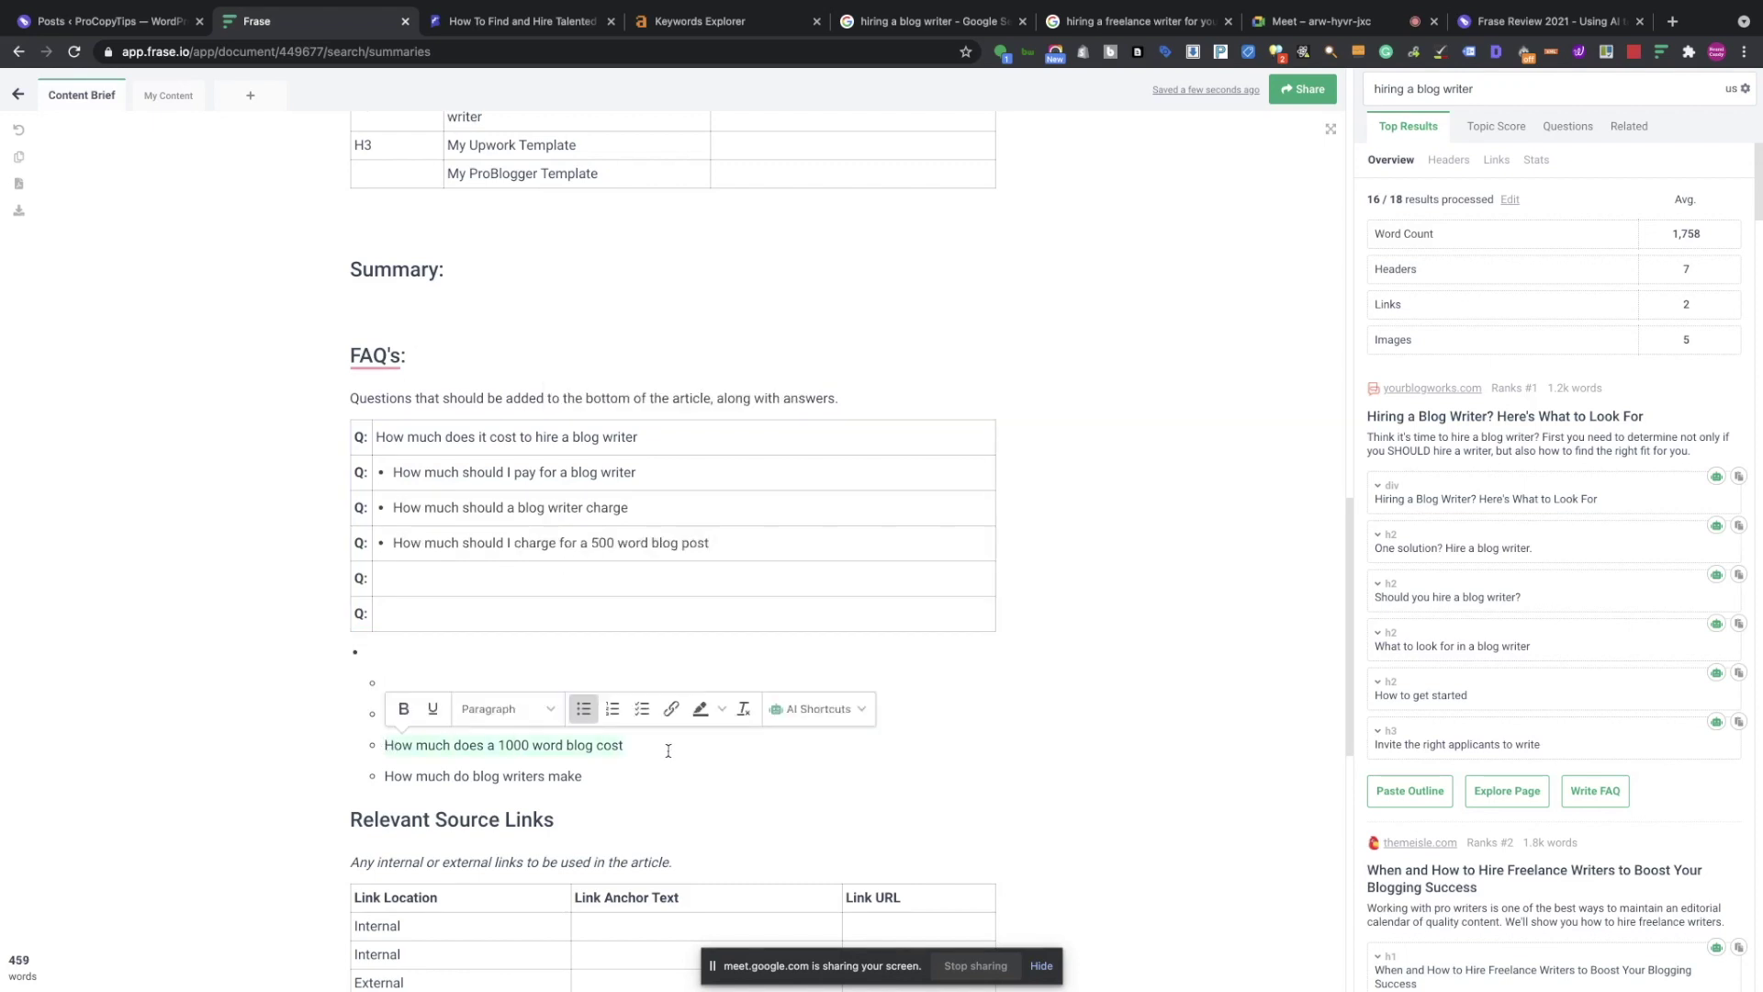
{"action": "key", "text": "ctrl+x"}
{"action": "left_click", "coordinate": [541, 578]}
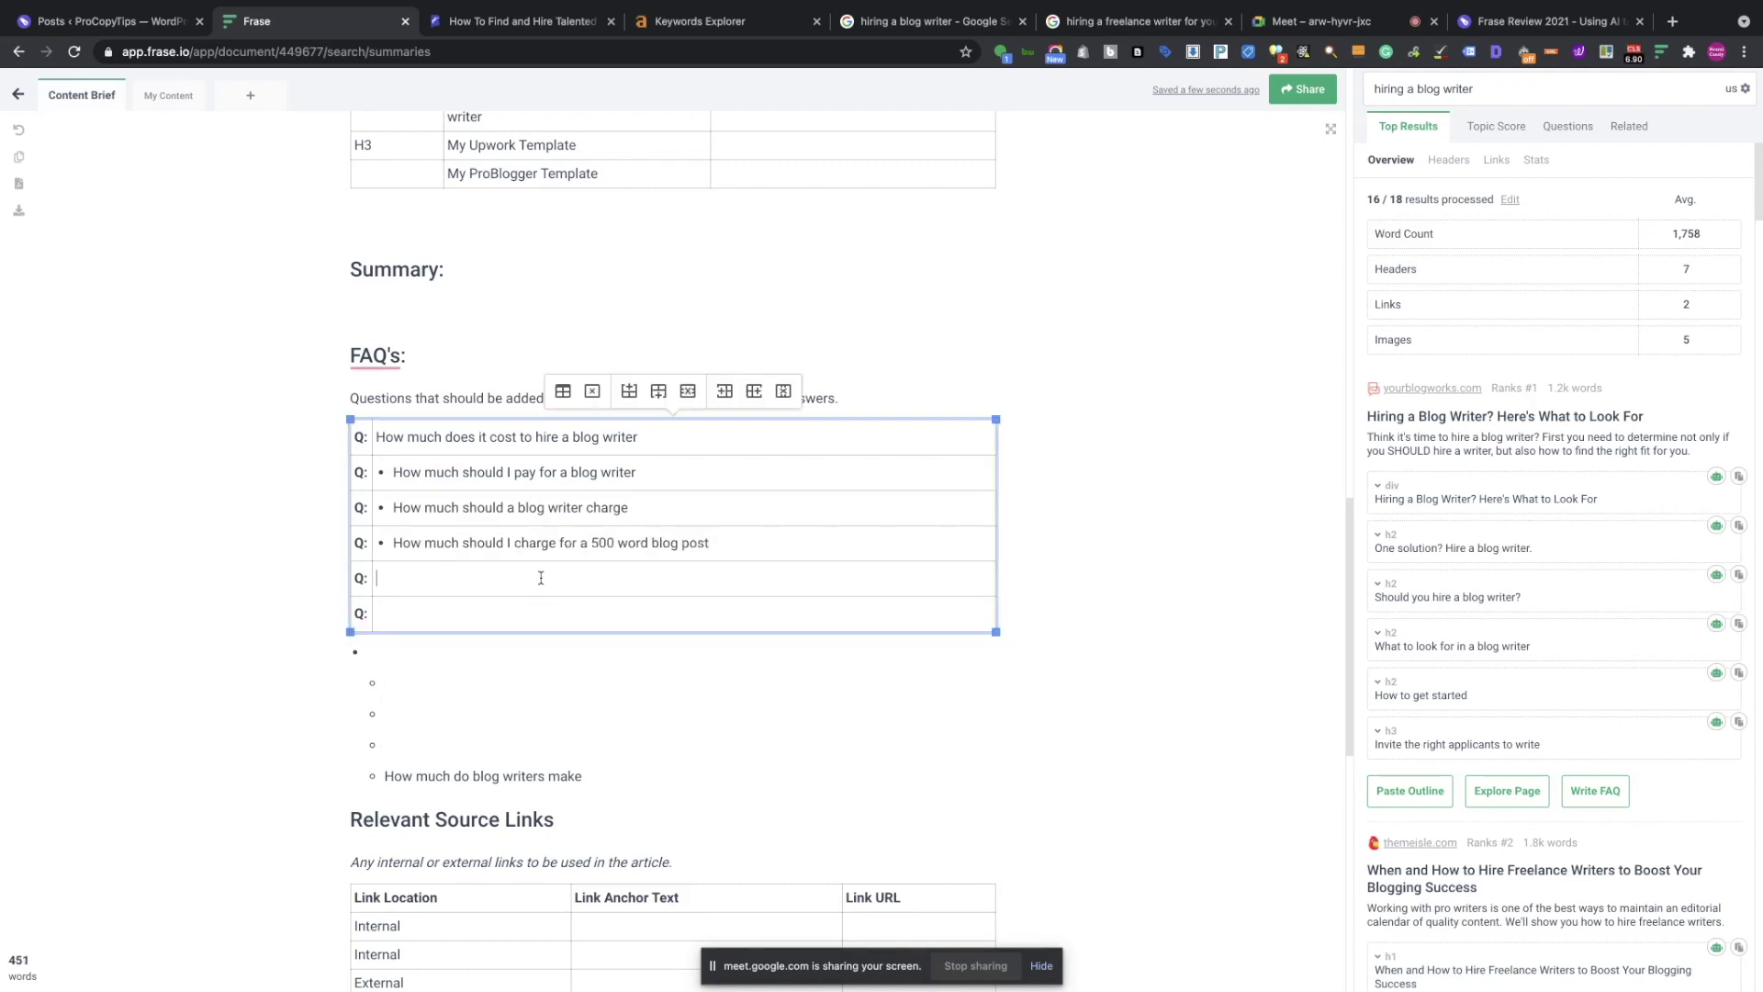
{"action": "key", "text": "ctrl+v"}
Move "How much do blog writers make" from the pasted list into the sixth FAQ row.
{"action": "left_click_drag", "start_coordinate": [384, 776], "coordinate": [657, 799]}
{"action": "key", "text": "ctrl+x"}
{"action": "left_click", "coordinate": [558, 605]}
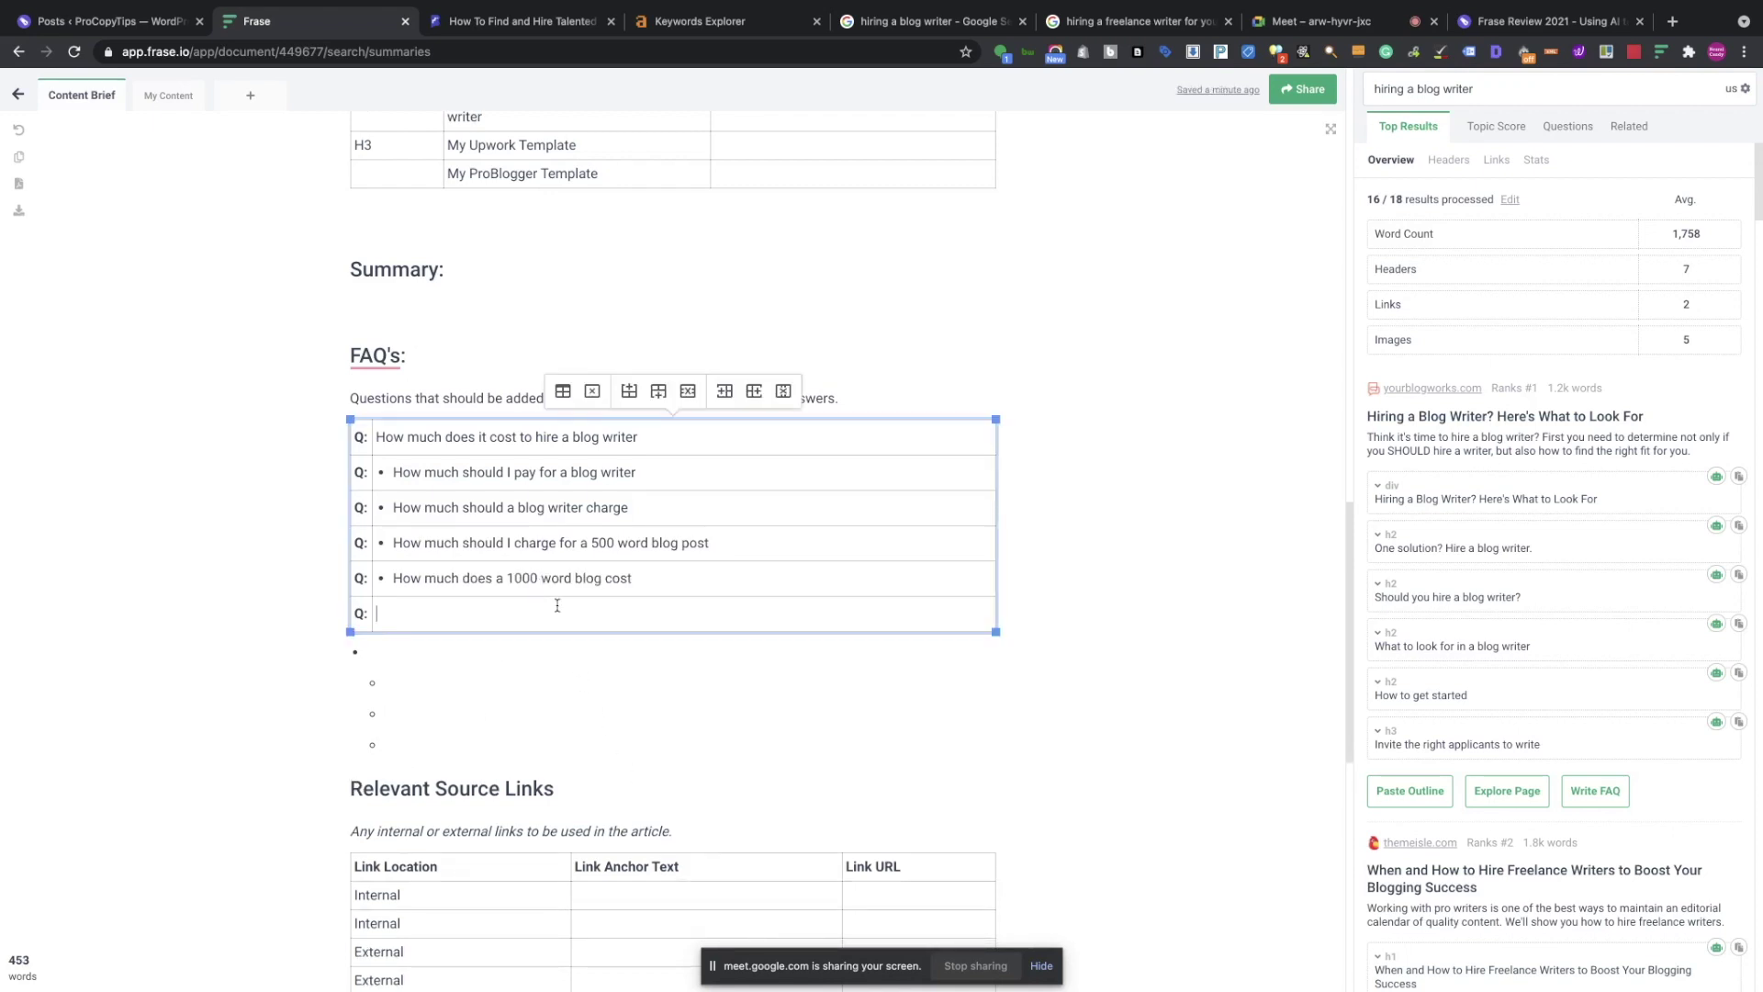
{"action": "key", "text": "ctrl+v"}
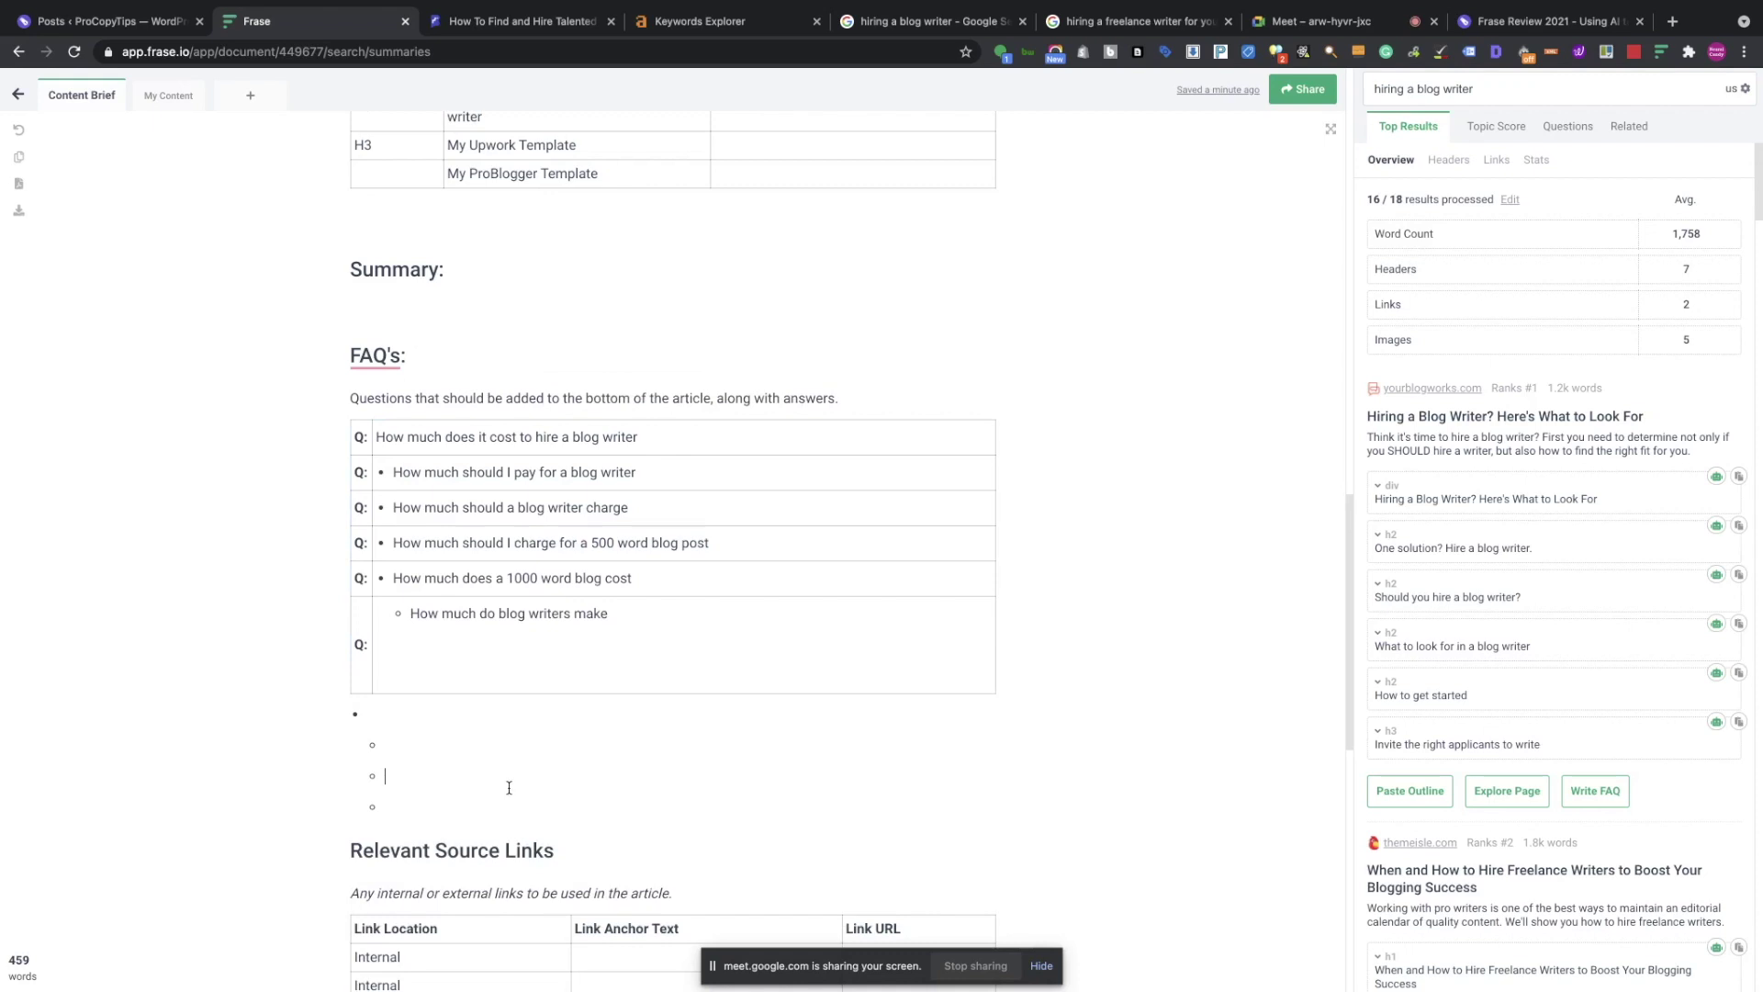
Delete the leftover empty bullets below the FAQ table and the blank lines in its last row.
{"action": "key", "text": "BackSpace"}
{"action": "key", "text": "BackSpace"}
{"action": "key", "text": "BackSpace"}
{"action": "key", "text": "BackSpace"}
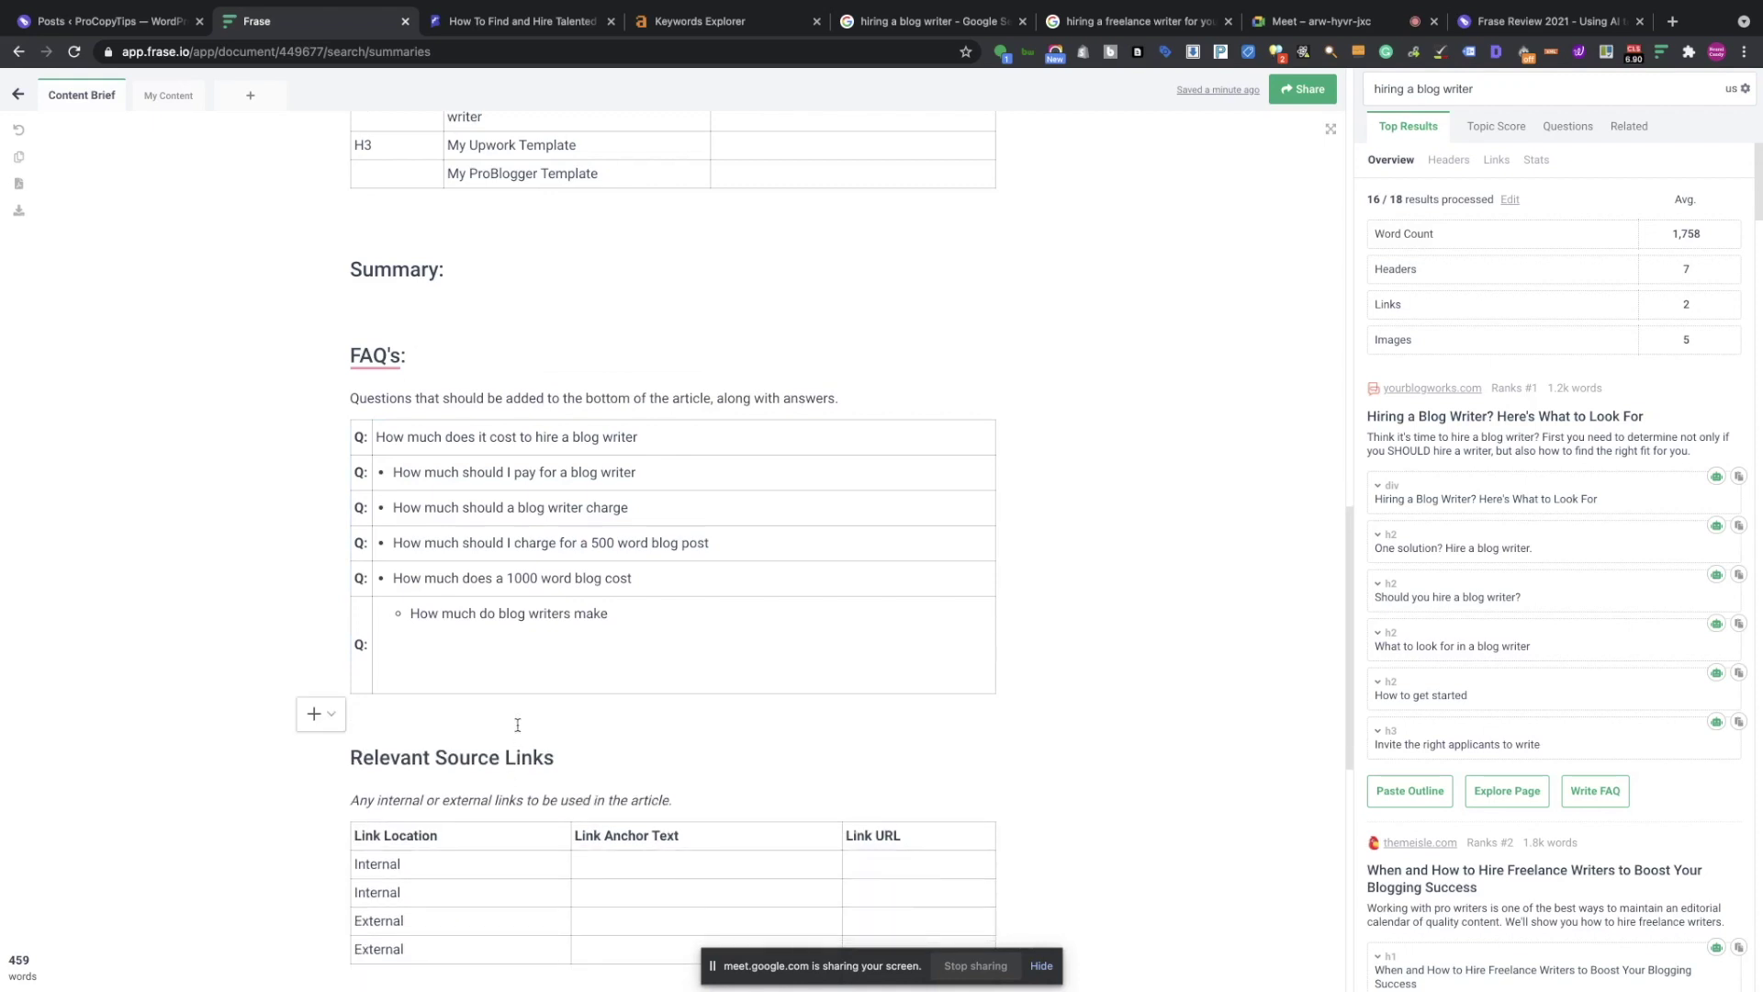
{"action": "left_click", "coordinate": [507, 668]}
{"action": "key", "text": "BackSpace"}
{"action": "key", "text": "BackSpace"}
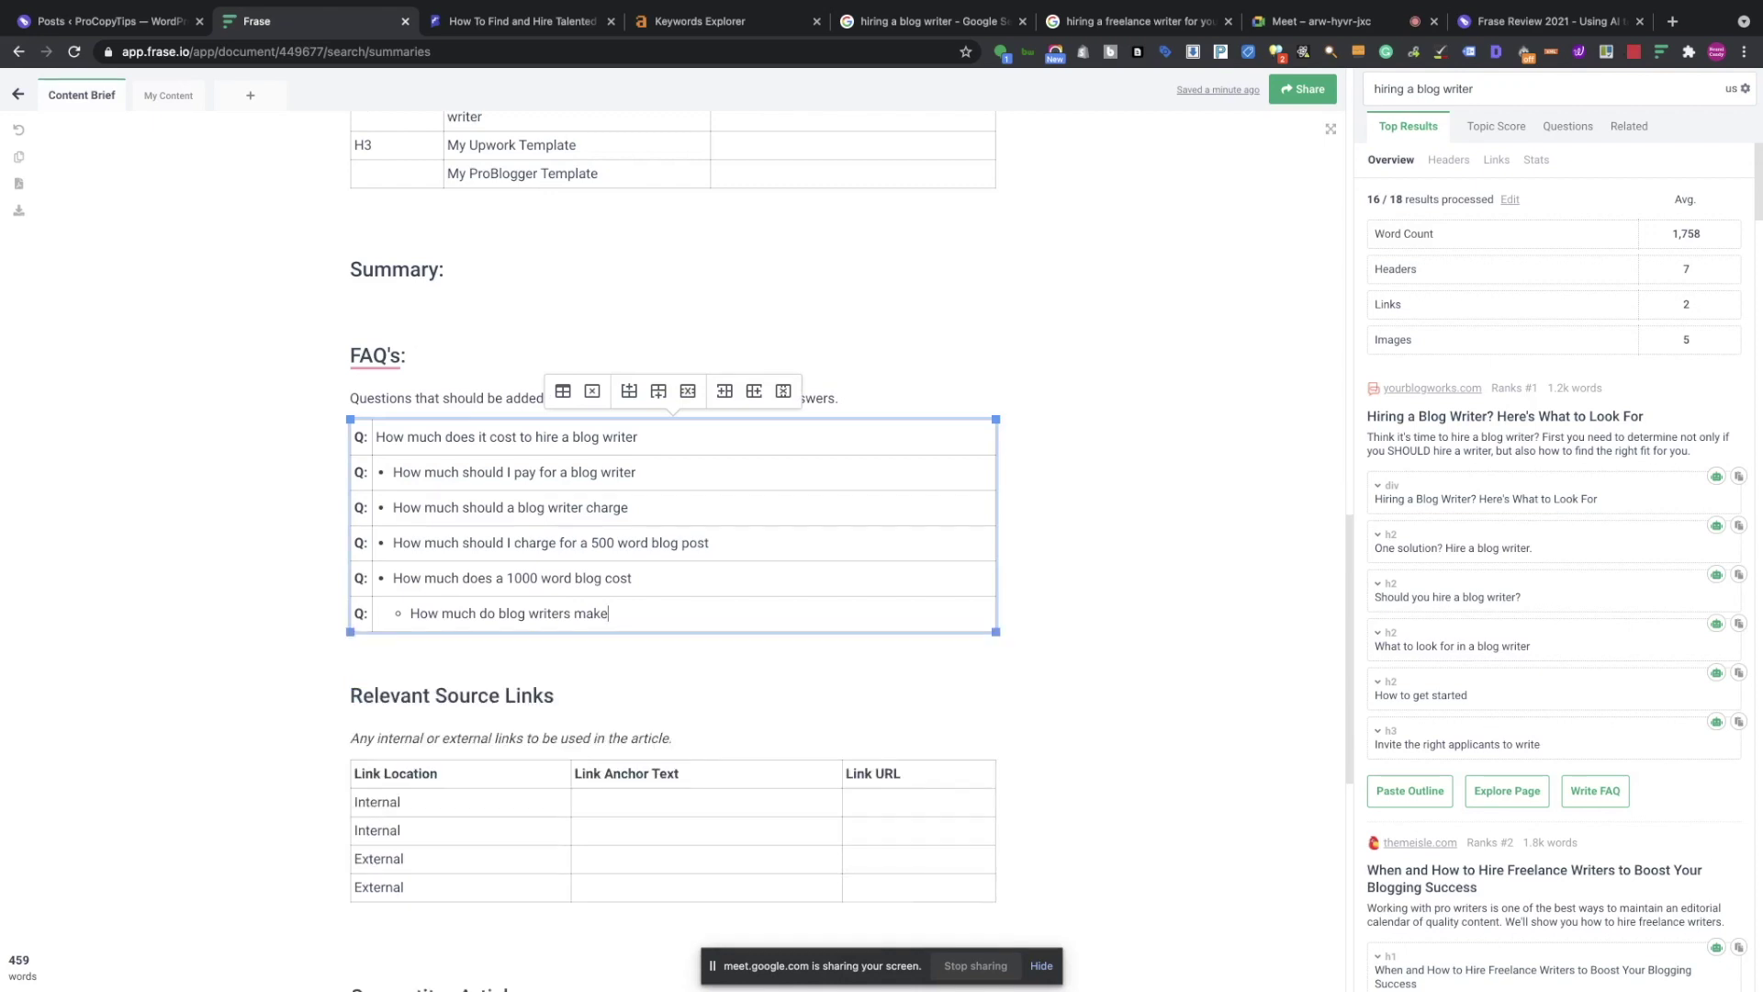
Add the link address of the yourblogworks.com search result to the first row of the Competitor Articles table.
{"action": "scroll", "coordinate": [1172, 397], "scroll_direction": "down", "scroll_amount": 4}
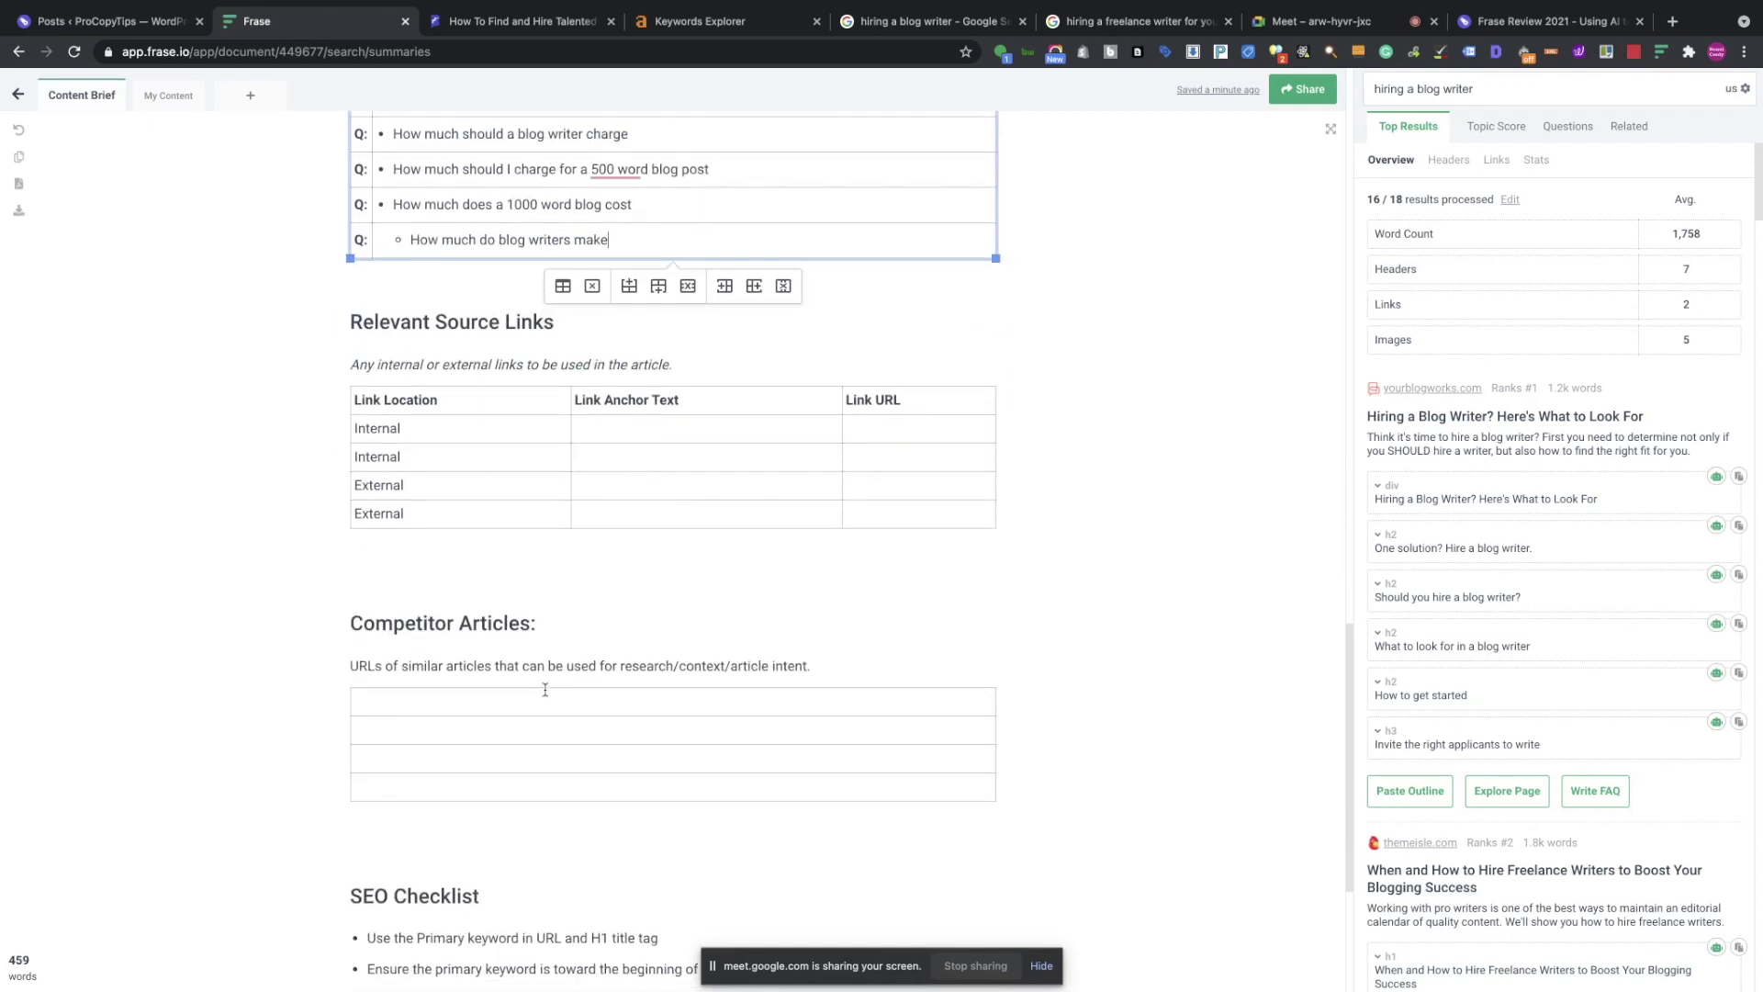
{"action": "left_click", "coordinate": [539, 701]}
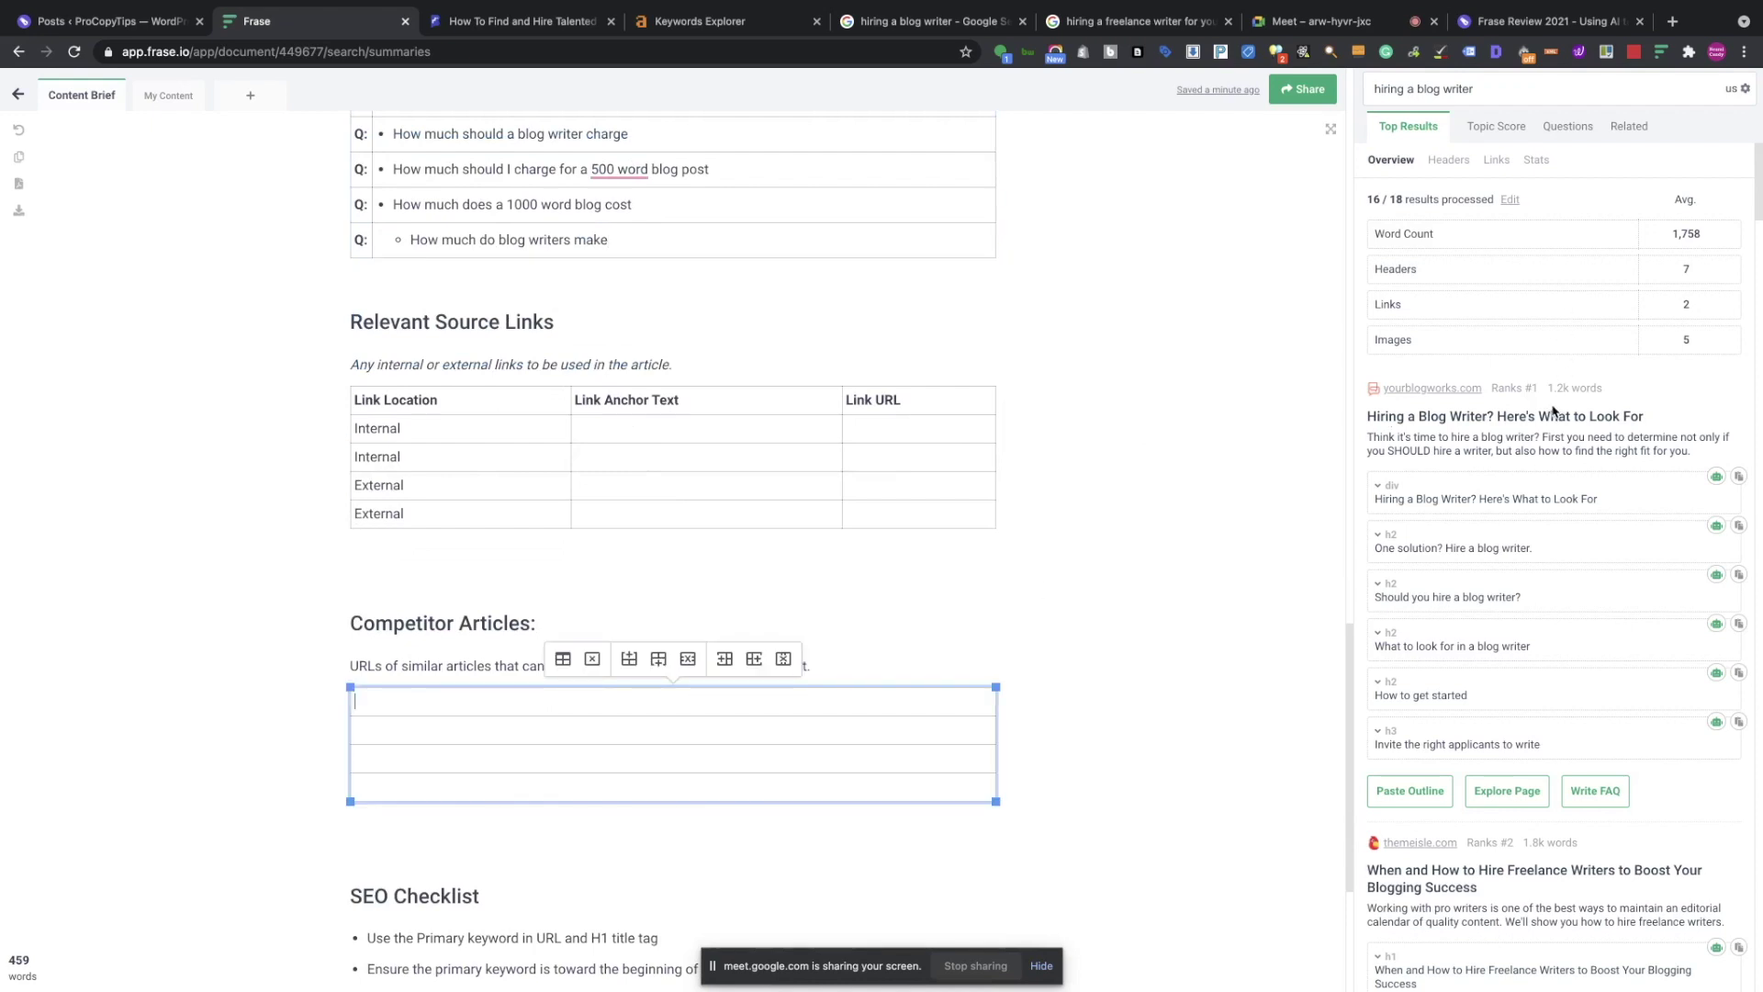
{"action": "scroll", "coordinate": [1554, 412], "scroll_direction": "down", "scroll_amount": 1}
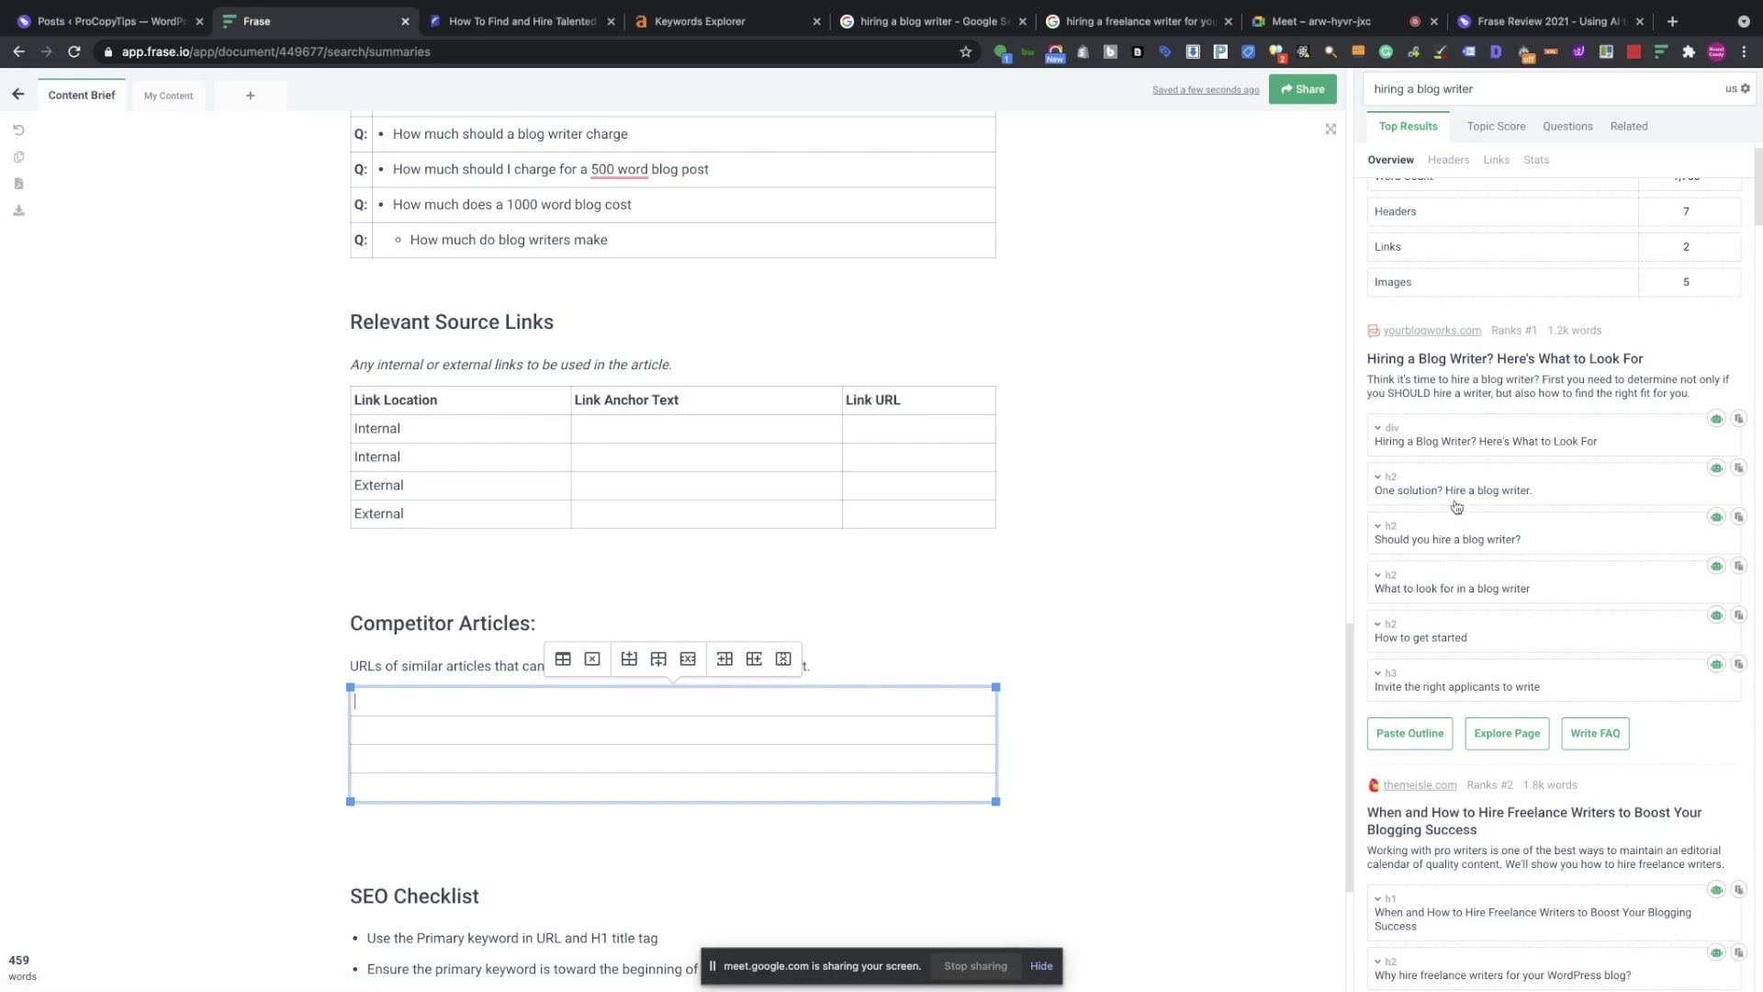
{"action": "right_click", "coordinate": [1438, 333]}
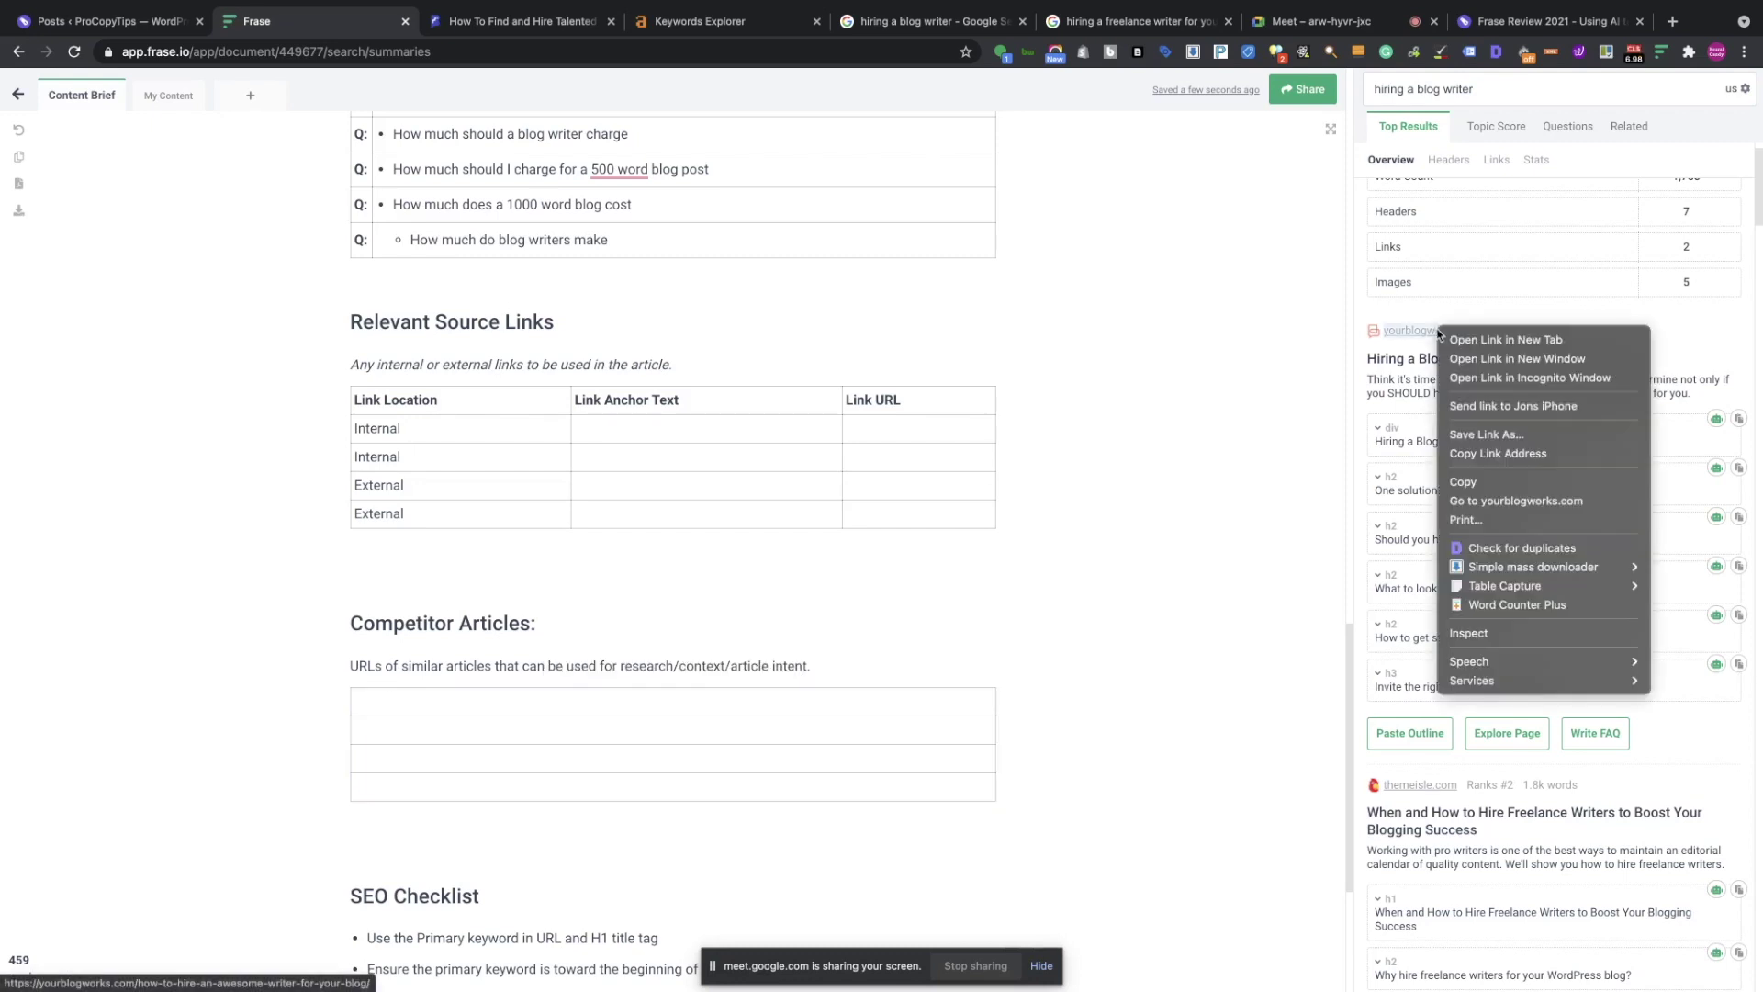
{"action": "left_click", "coordinate": [1480, 454]}
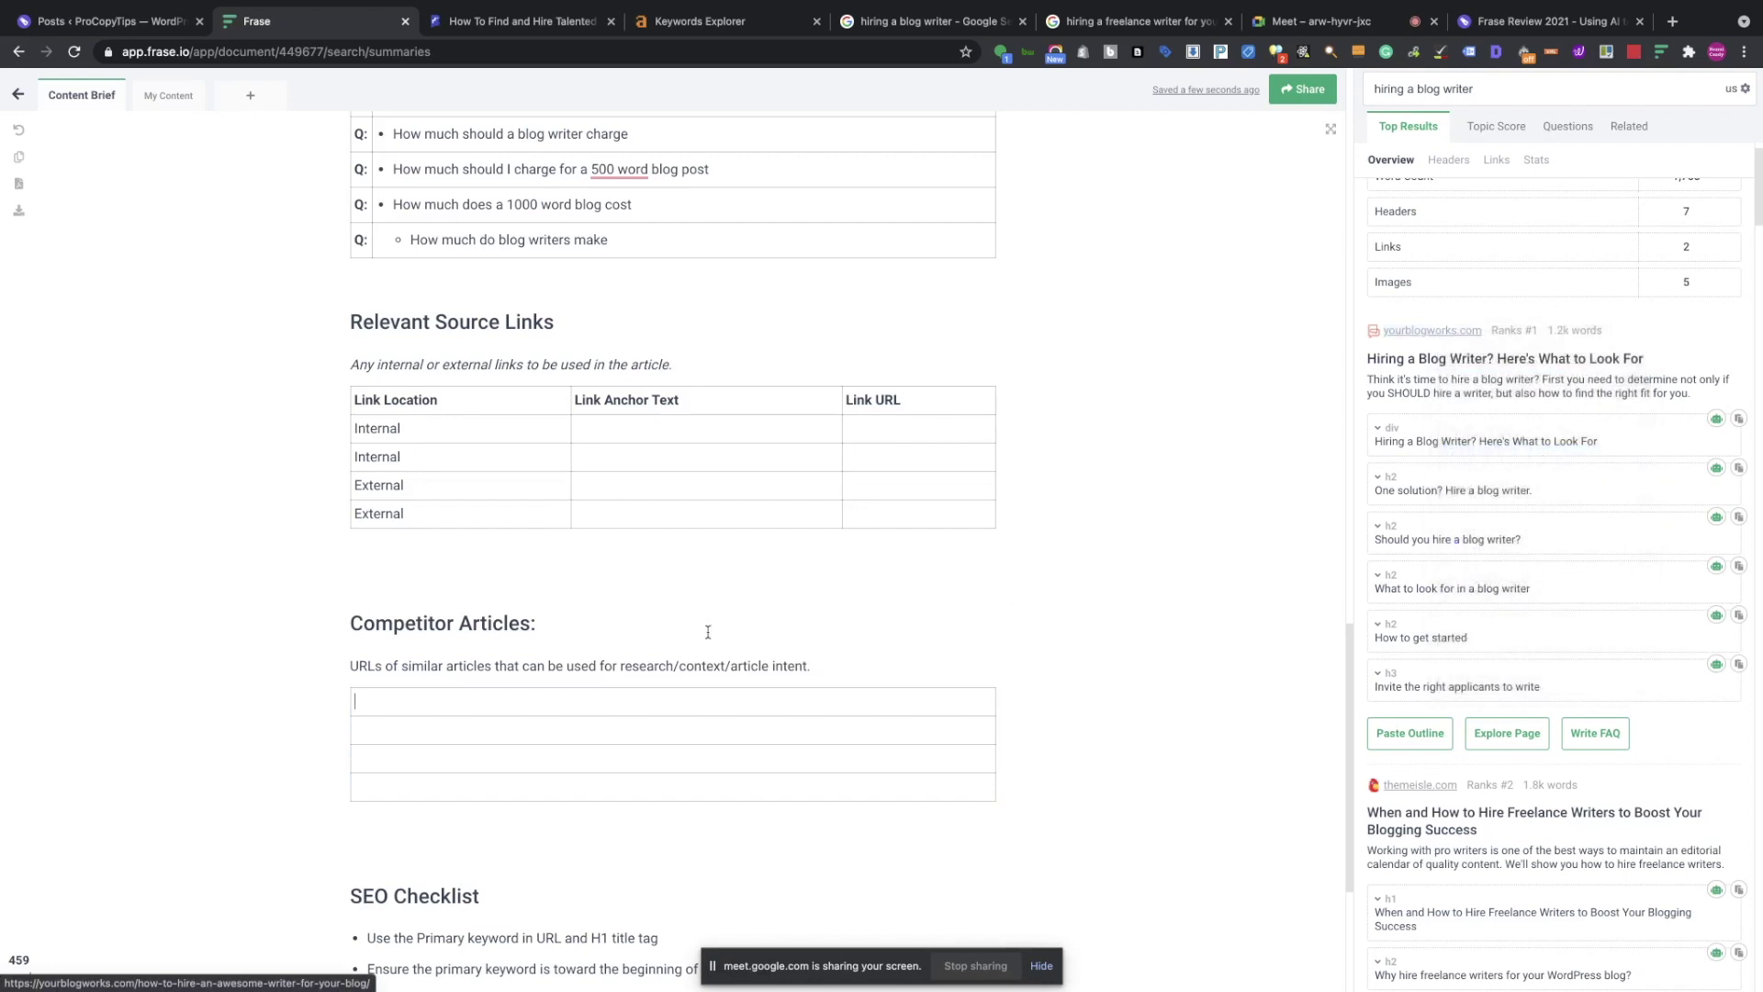
{"action": "left_click", "coordinate": [673, 714]}
{"action": "key", "text": "ctrl+v"}
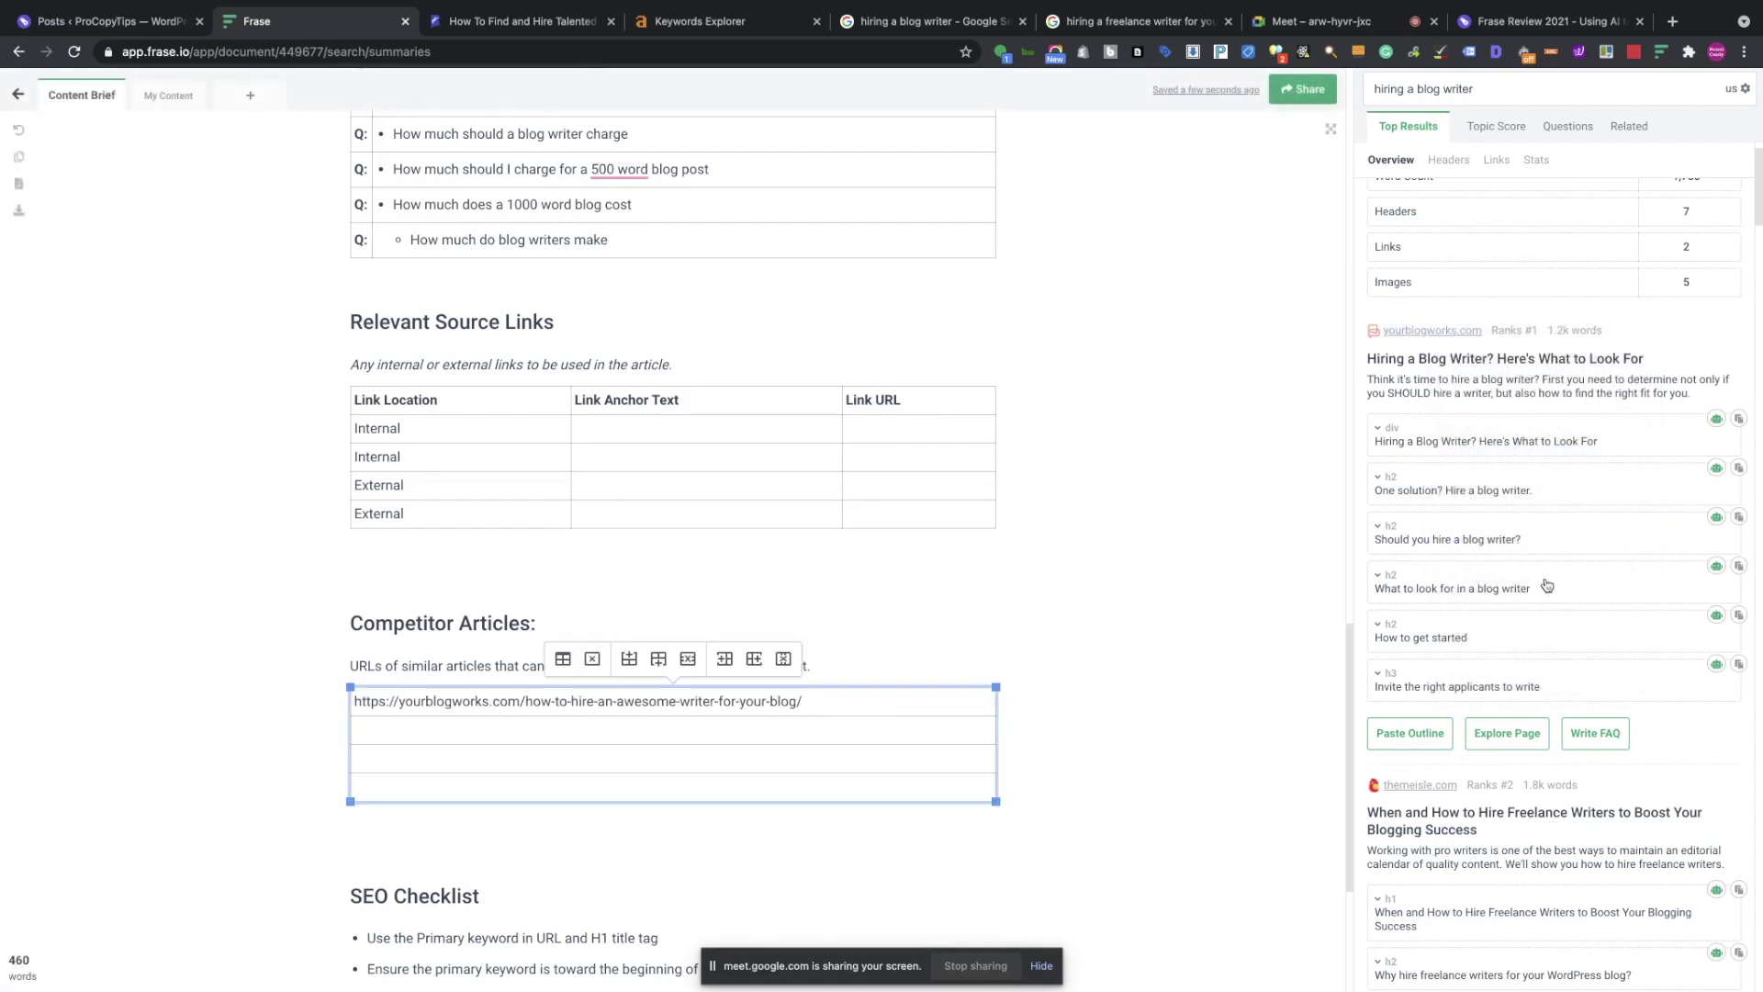
Add the link address of the themeisle.com search result to the second row of the Competitor Articles table.
{"action": "scroll", "coordinate": [1548, 587], "scroll_direction": "down", "scroll_amount": 4}
{"action": "scroll", "coordinate": [1548, 587], "scroll_direction": "down", "scroll_amount": 1}
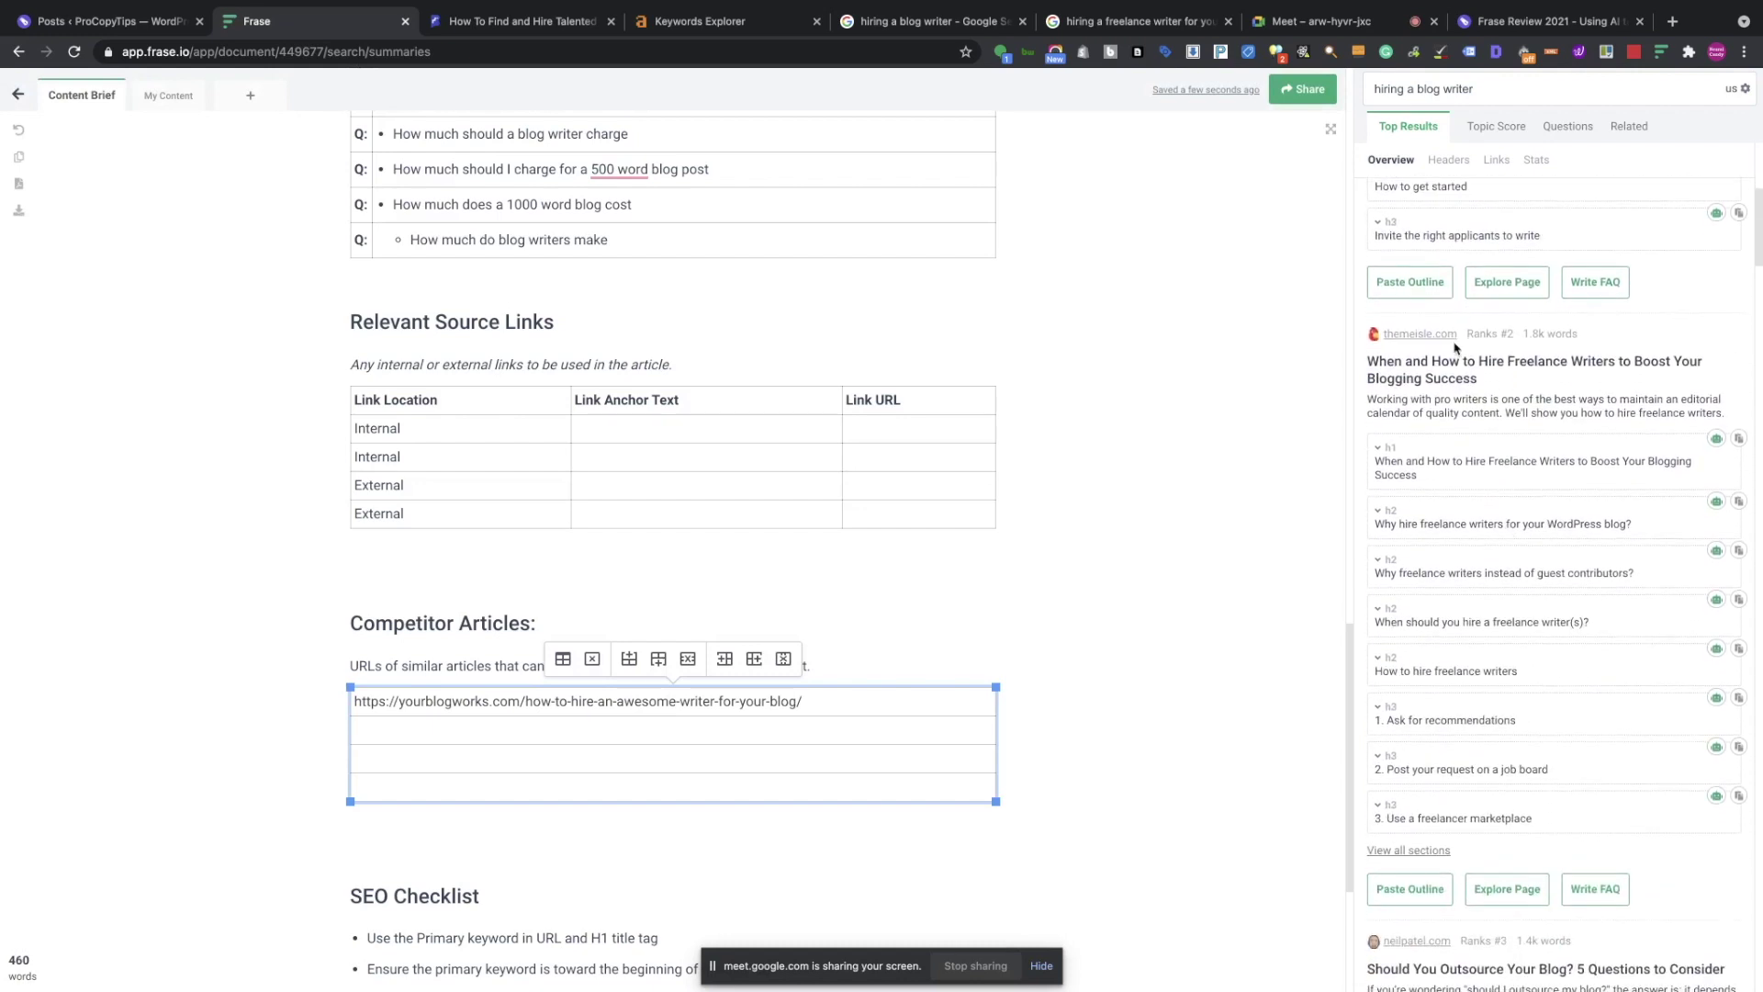
{"action": "right_click", "coordinate": [1429, 337]}
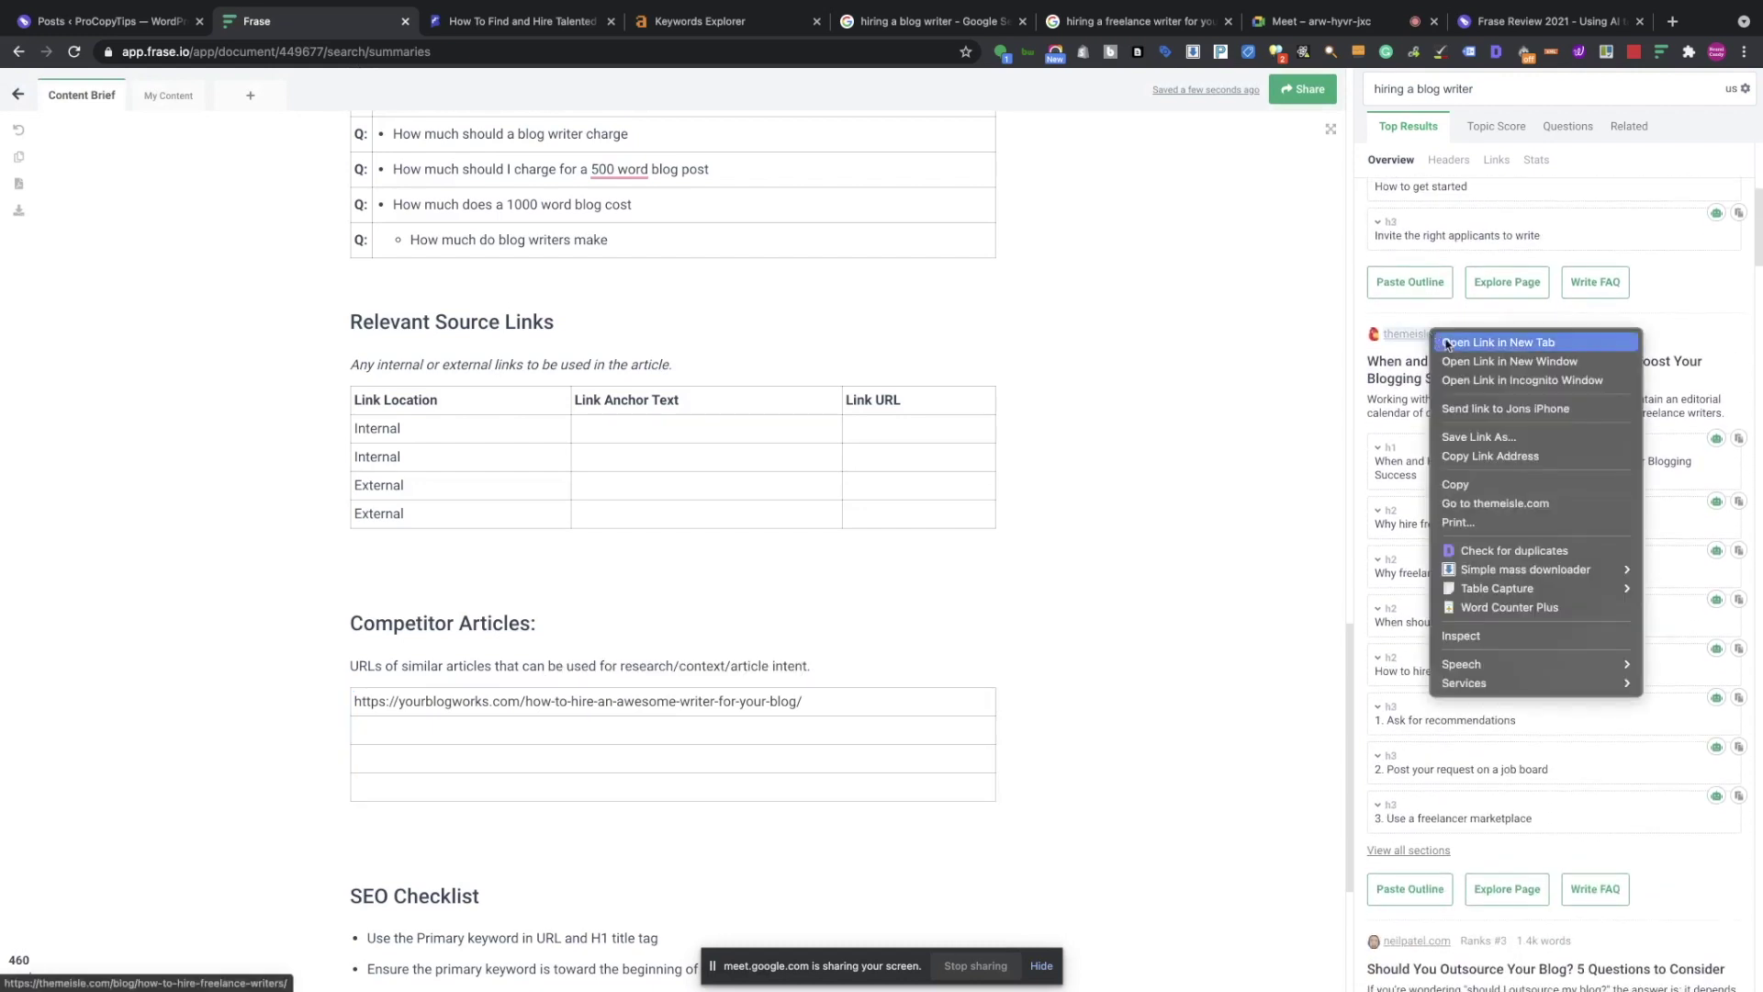
{"action": "left_click", "coordinate": [1474, 456]}
{"action": "left_click", "coordinate": [641, 736]}
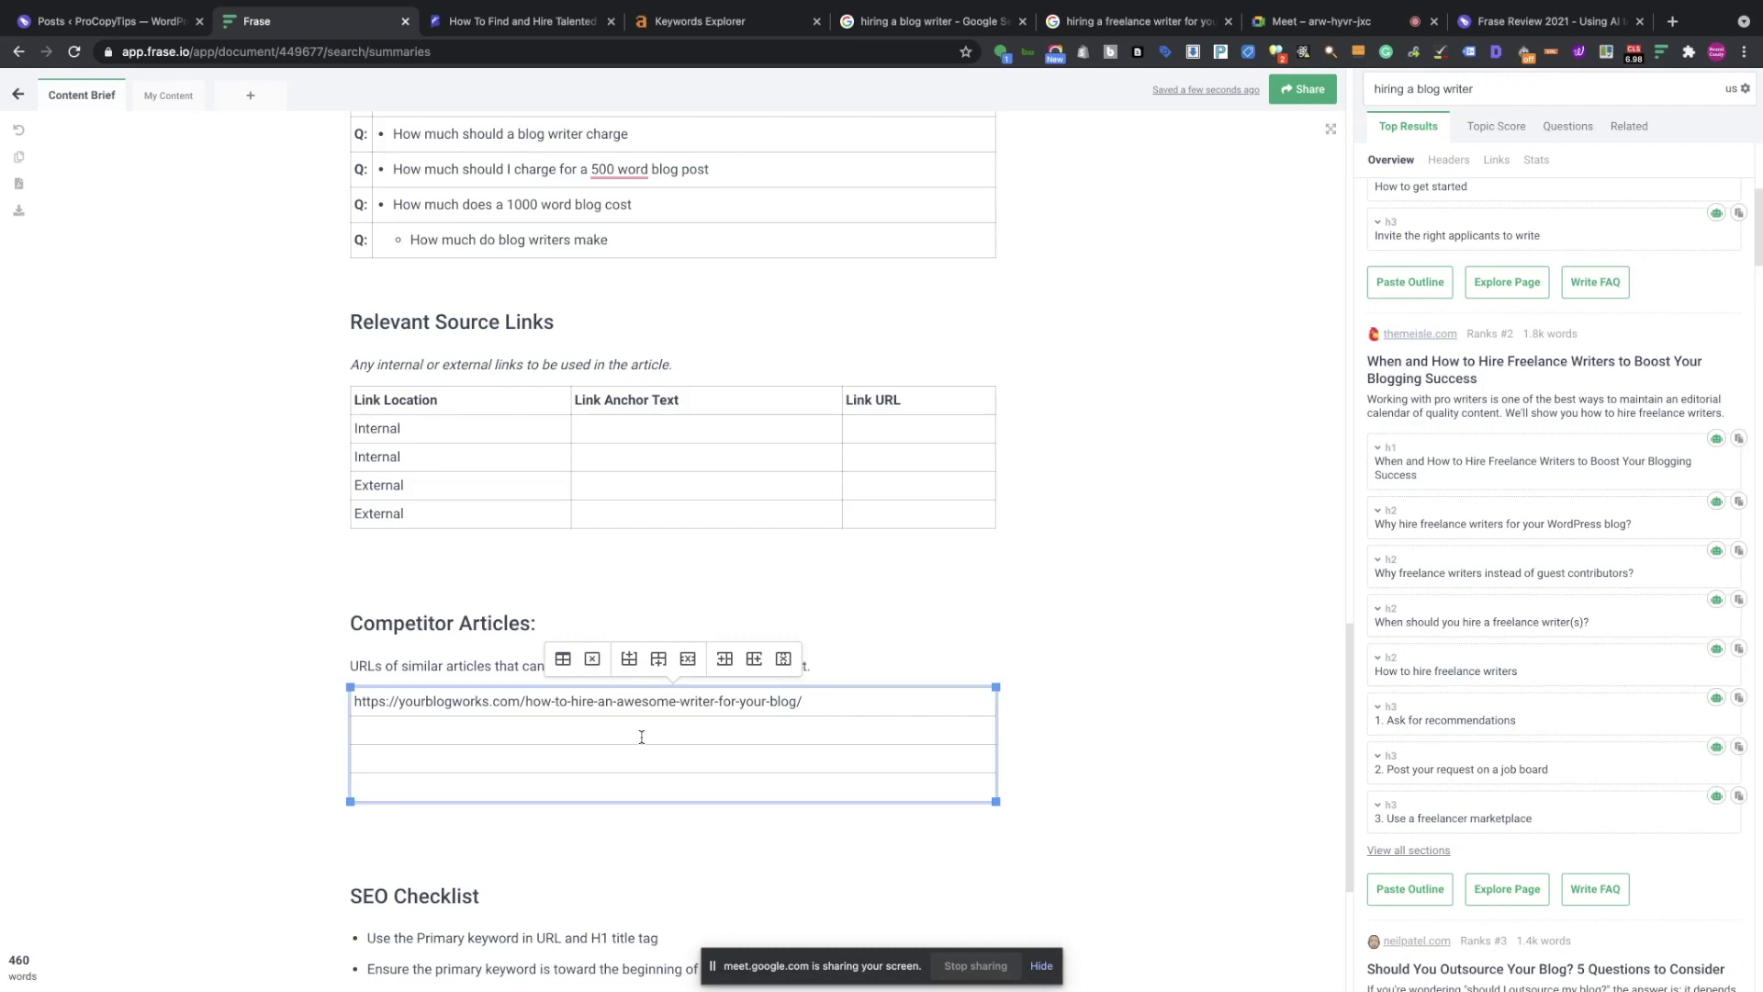
{"action": "key", "text": "ctrl+v"}
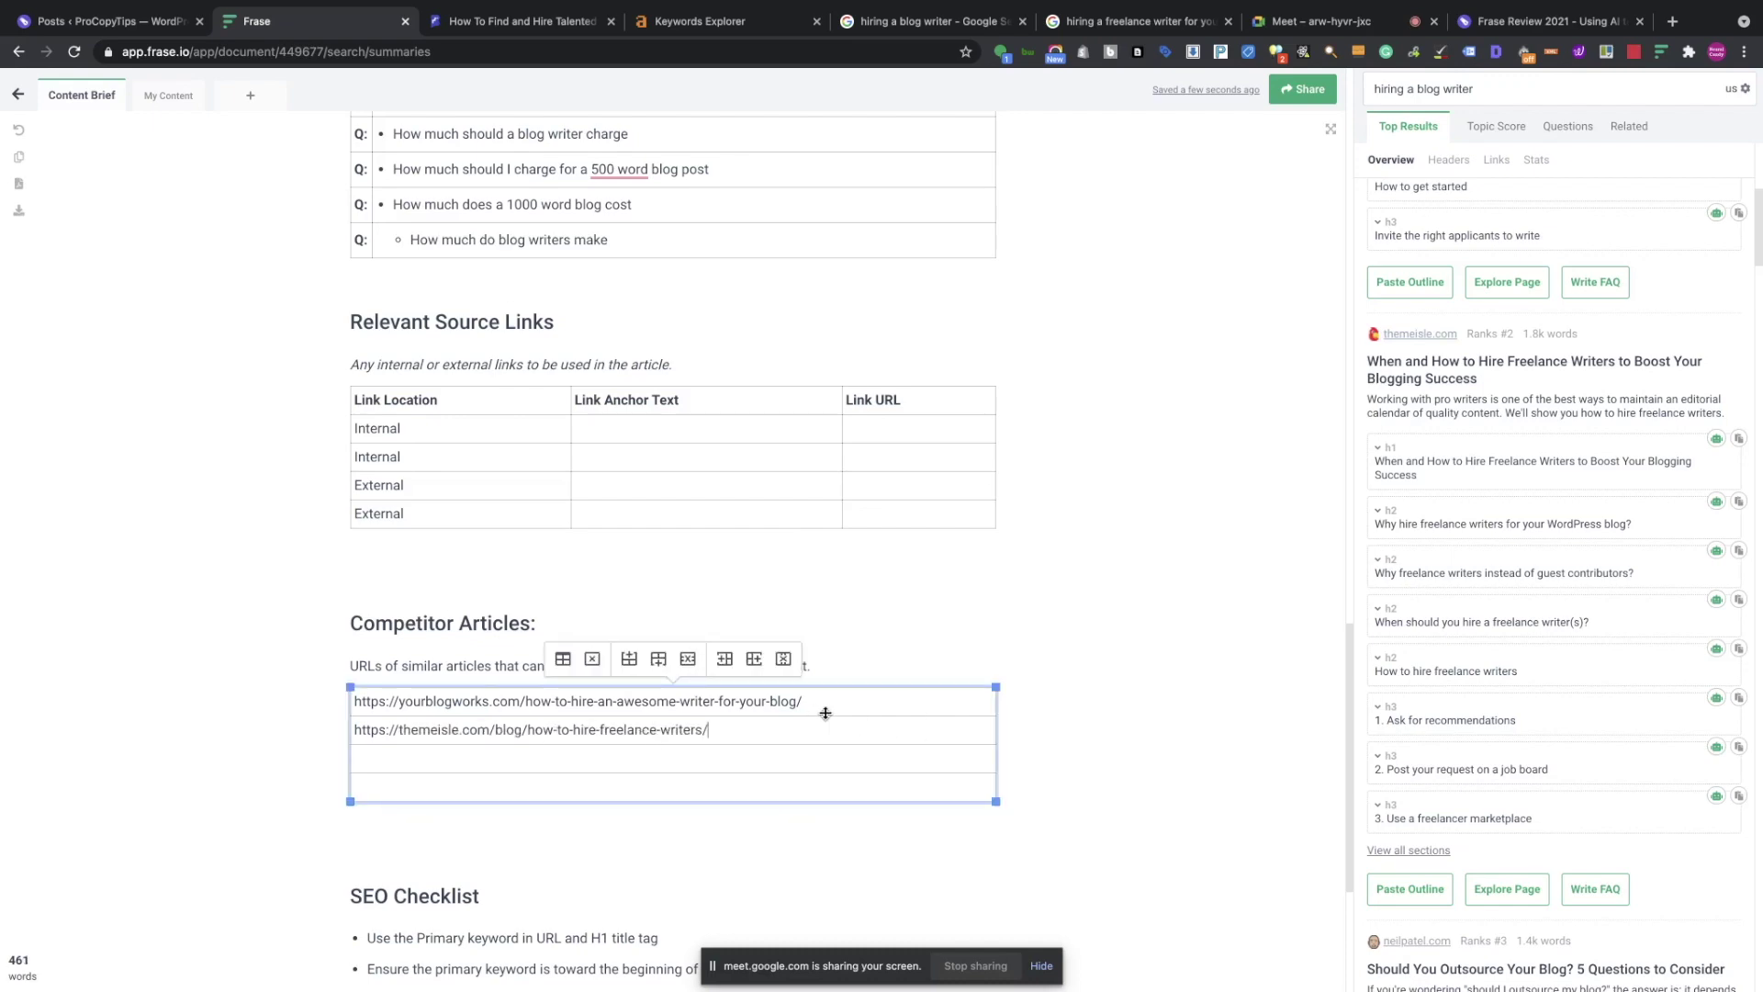
Look over the brief's SEO Checklist, headings and keyword table, ending in the empty Topic/Keyword cell of the Primary row.
{"action": "scroll", "coordinate": [1119, 468], "scroll_direction": "down", "scroll_amount": 4}
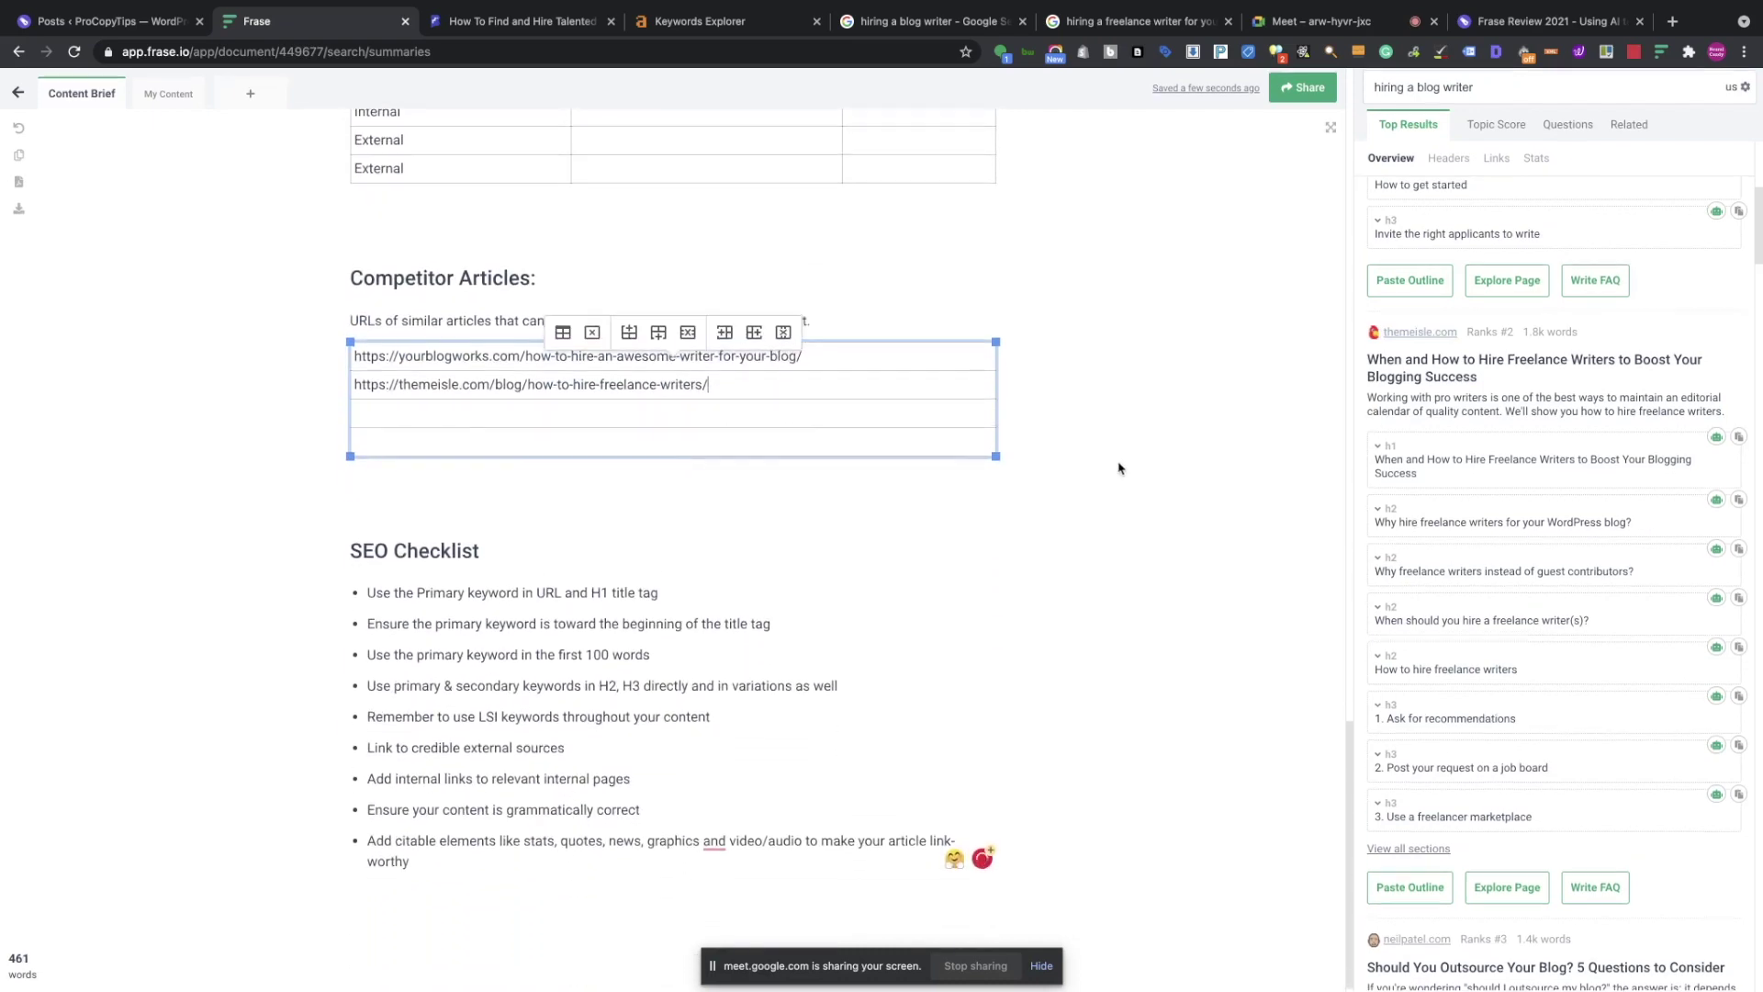
{"action": "scroll", "coordinate": [1118, 468], "scroll_direction": "up", "scroll_amount": 10}
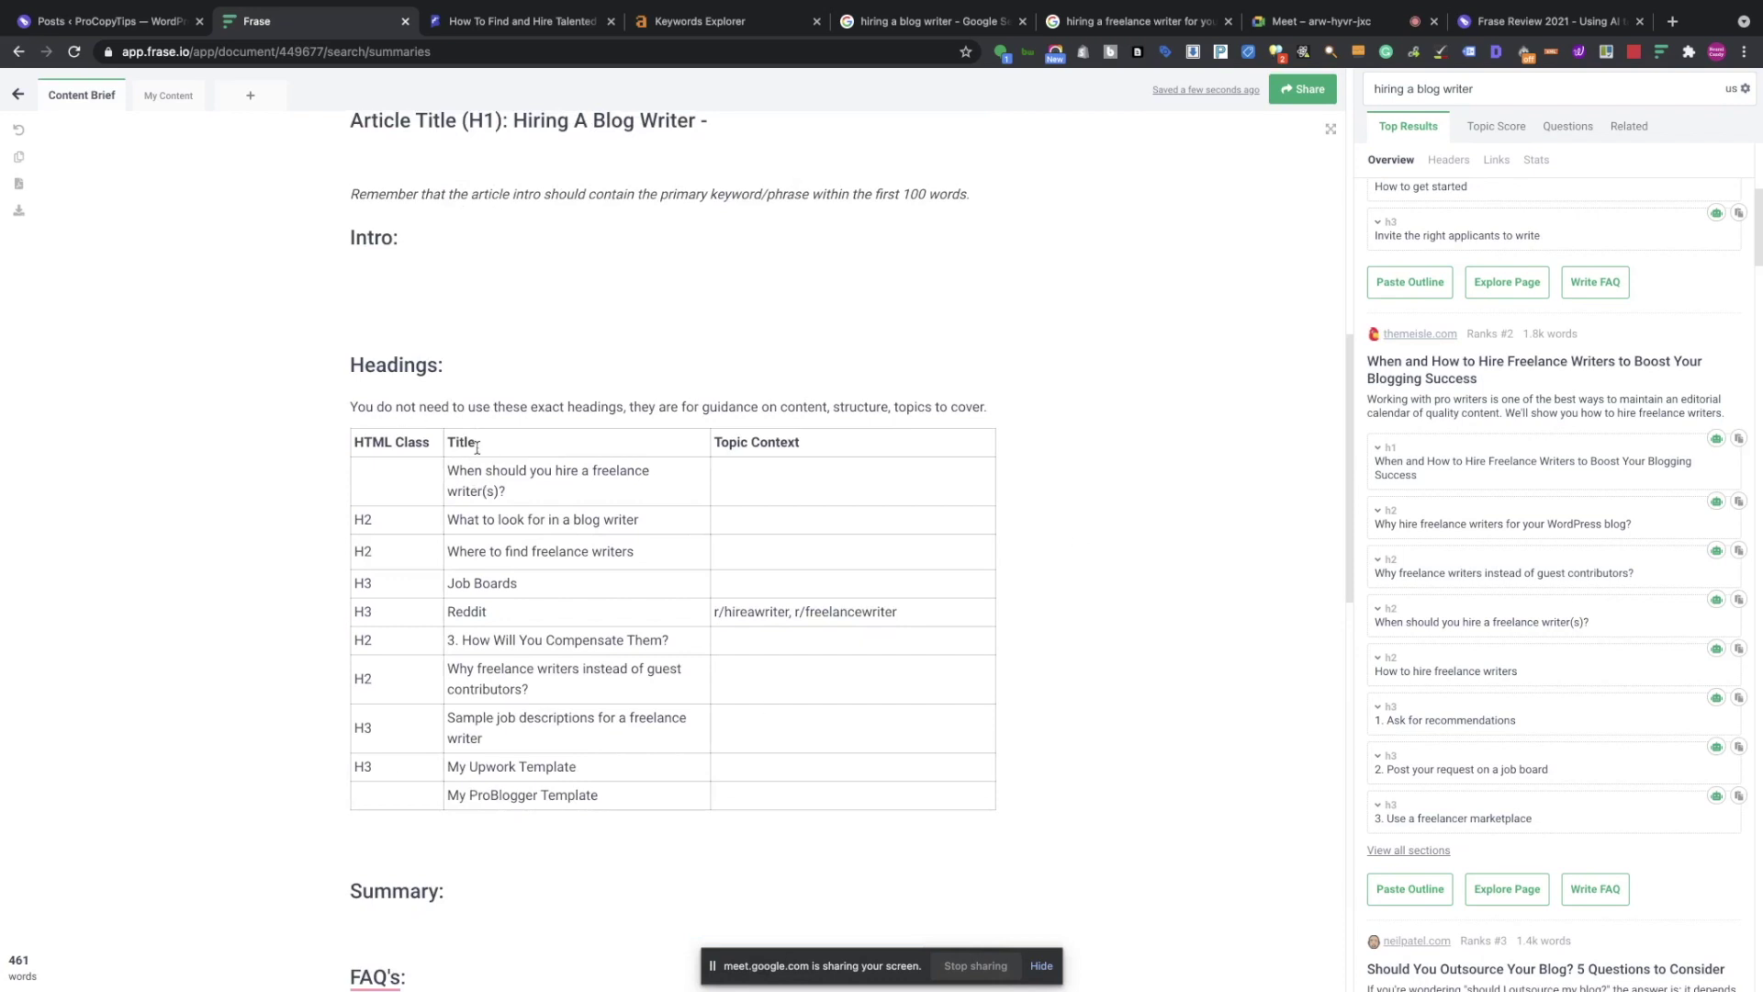
{"action": "scroll", "coordinate": [570, 557], "scroll_direction": "up", "scroll_amount": 3}
{"action": "scroll", "coordinate": [571, 551], "scroll_direction": "down", "scroll_amount": 2}
{"action": "scroll", "coordinate": [620, 515], "scroll_direction": "up", "scroll_amount": 4}
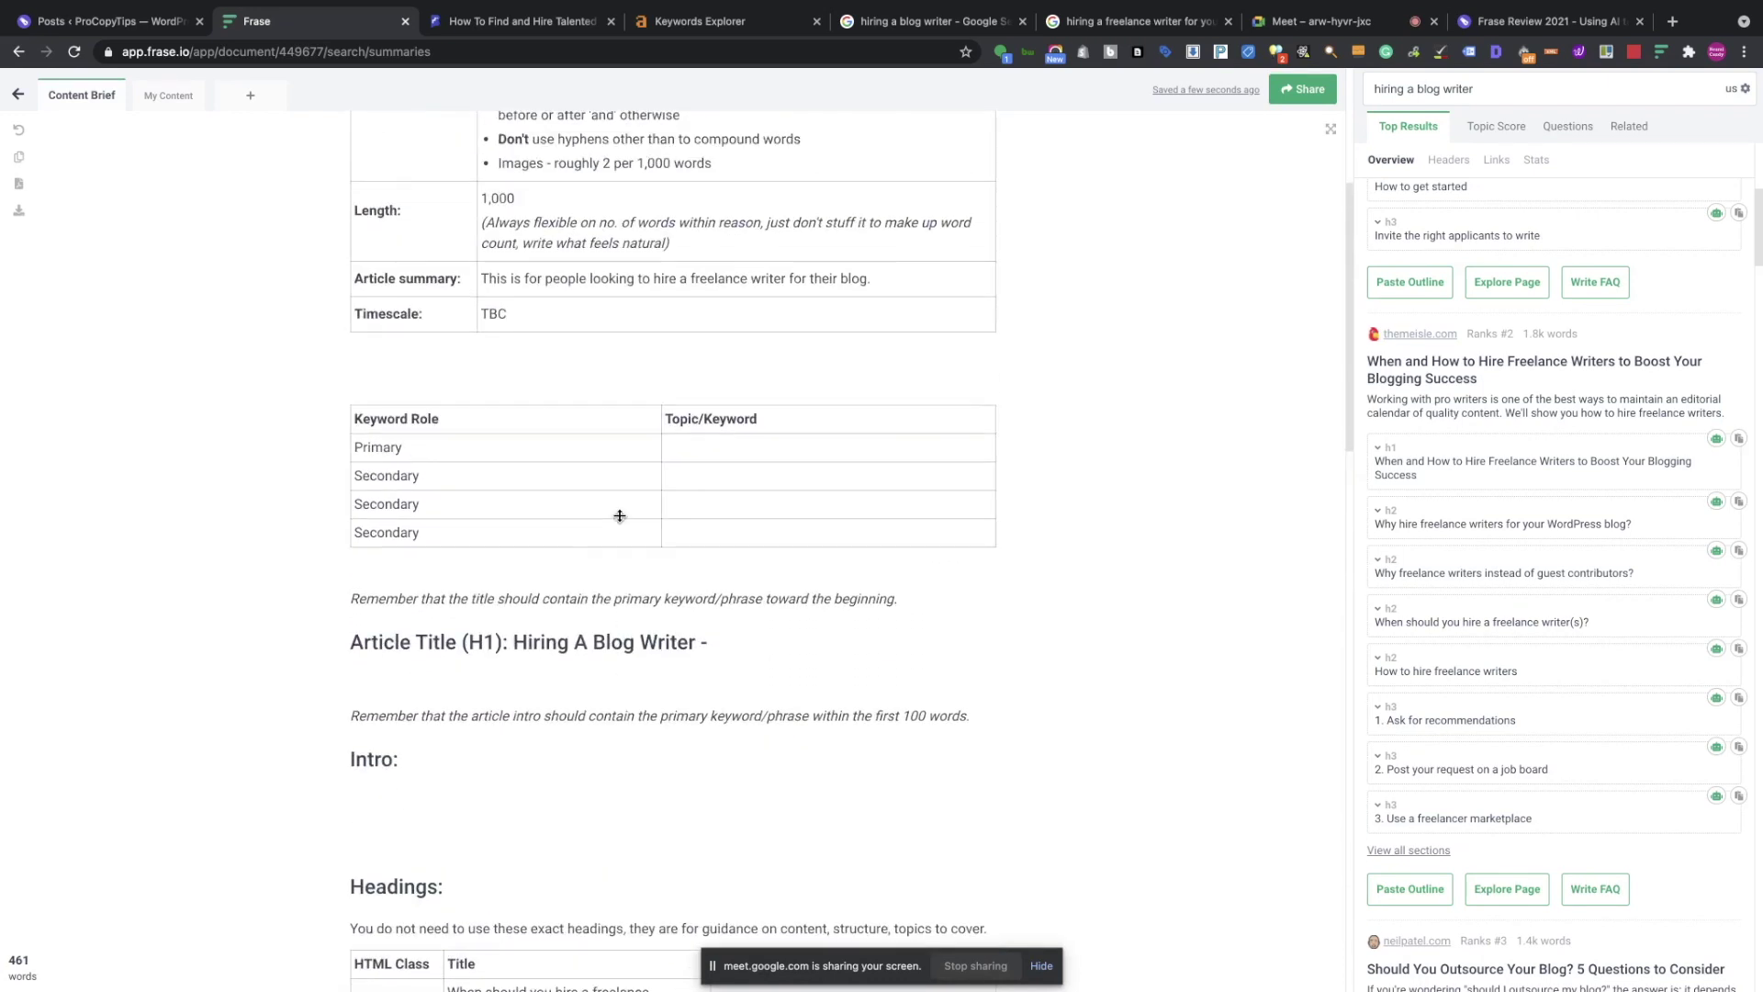
{"action": "left_click_drag", "start_coordinate": [697, 444], "coordinate": [696, 448]}
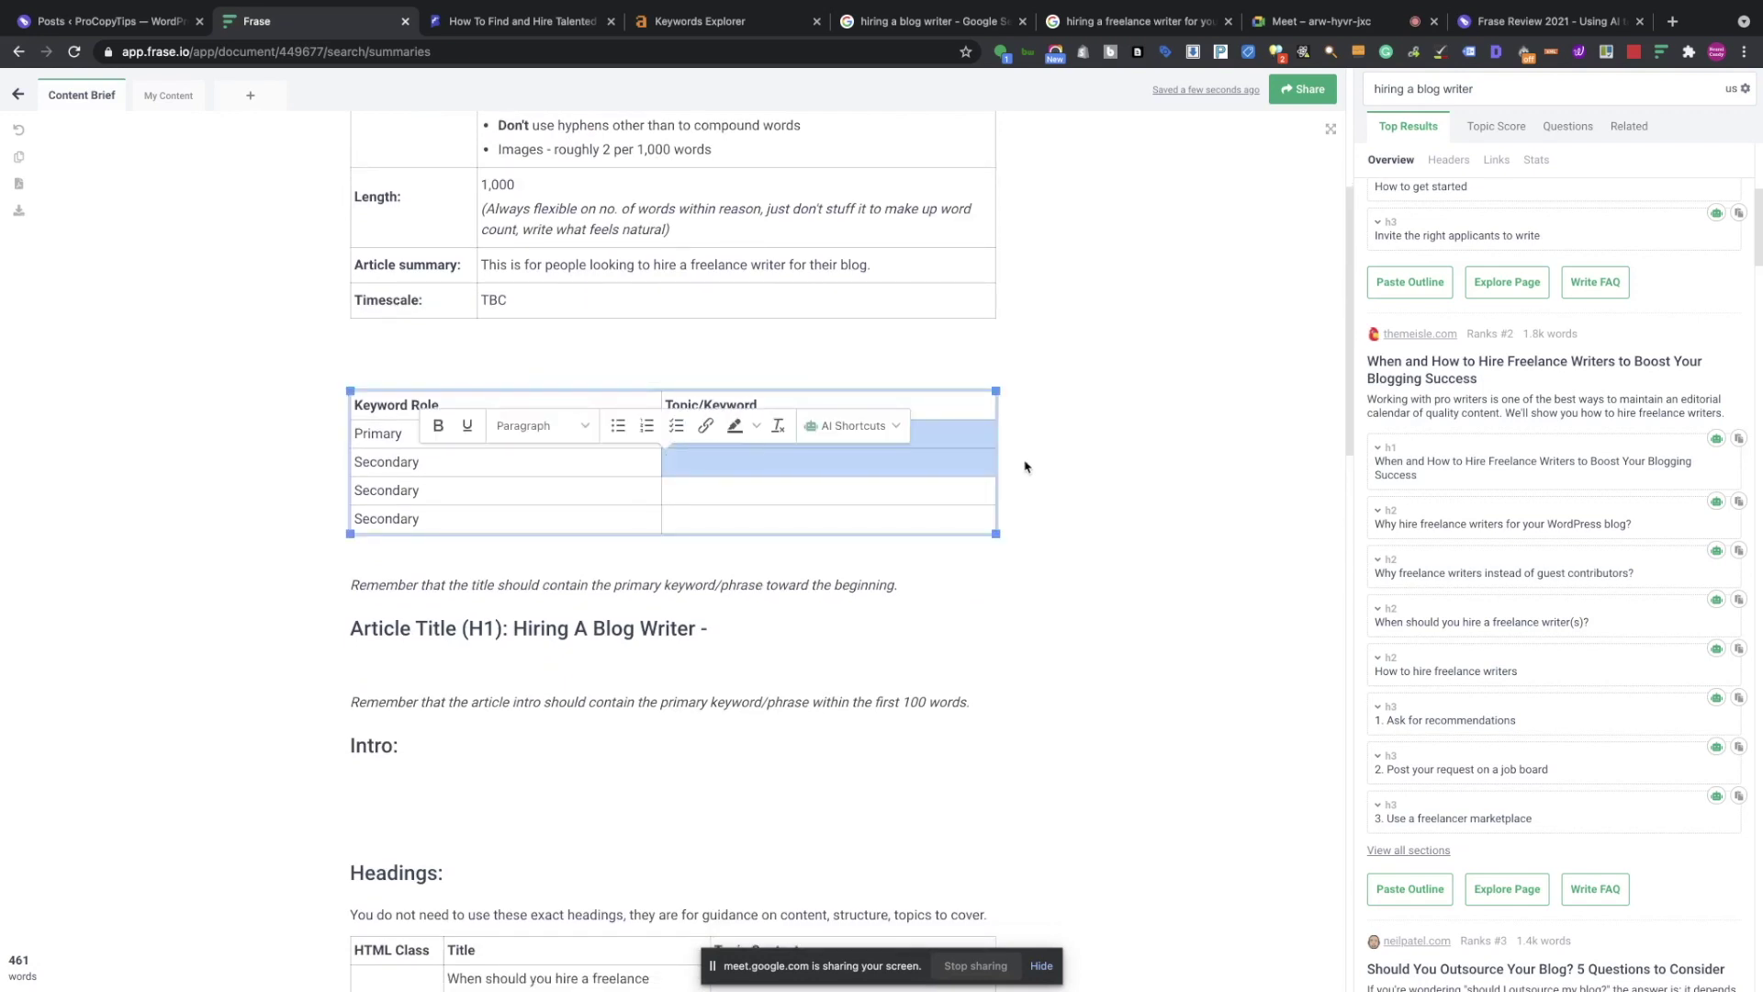
{"action": "left_click", "coordinate": [945, 431]}
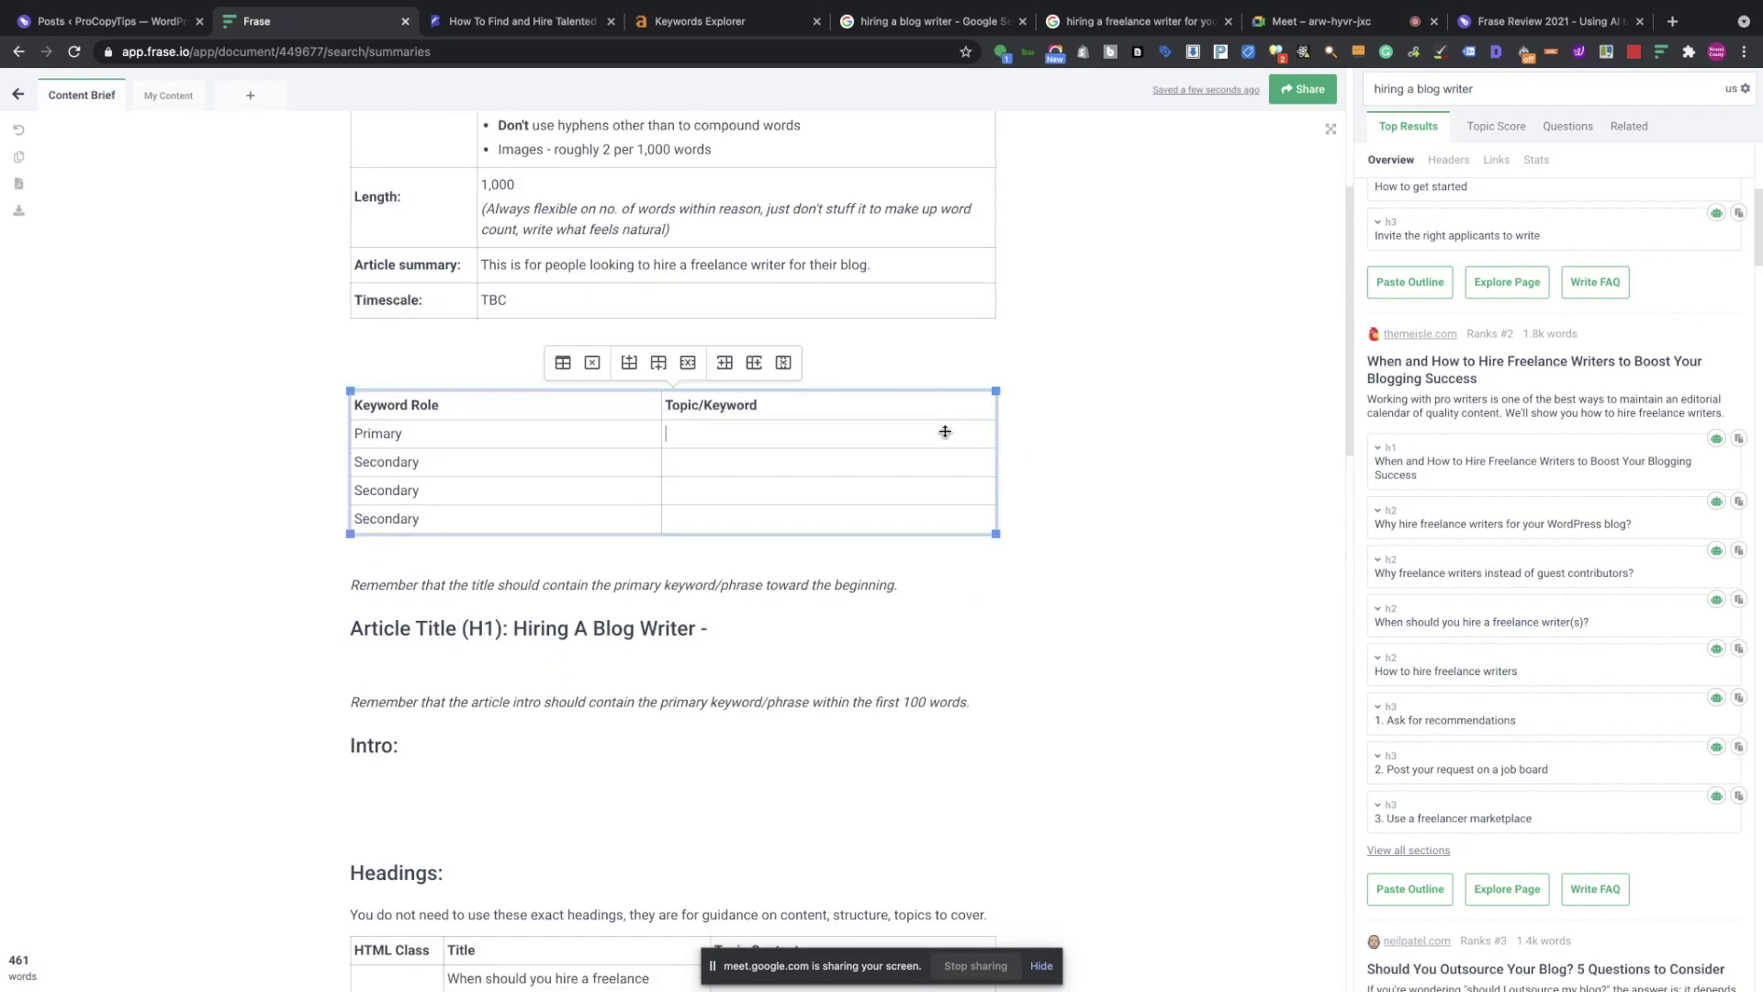
Open the Topic Score list for "hiring a blog writer" and examine its long-tail topics alongside the brief.
{"action": "left_click", "coordinate": [1507, 124]}
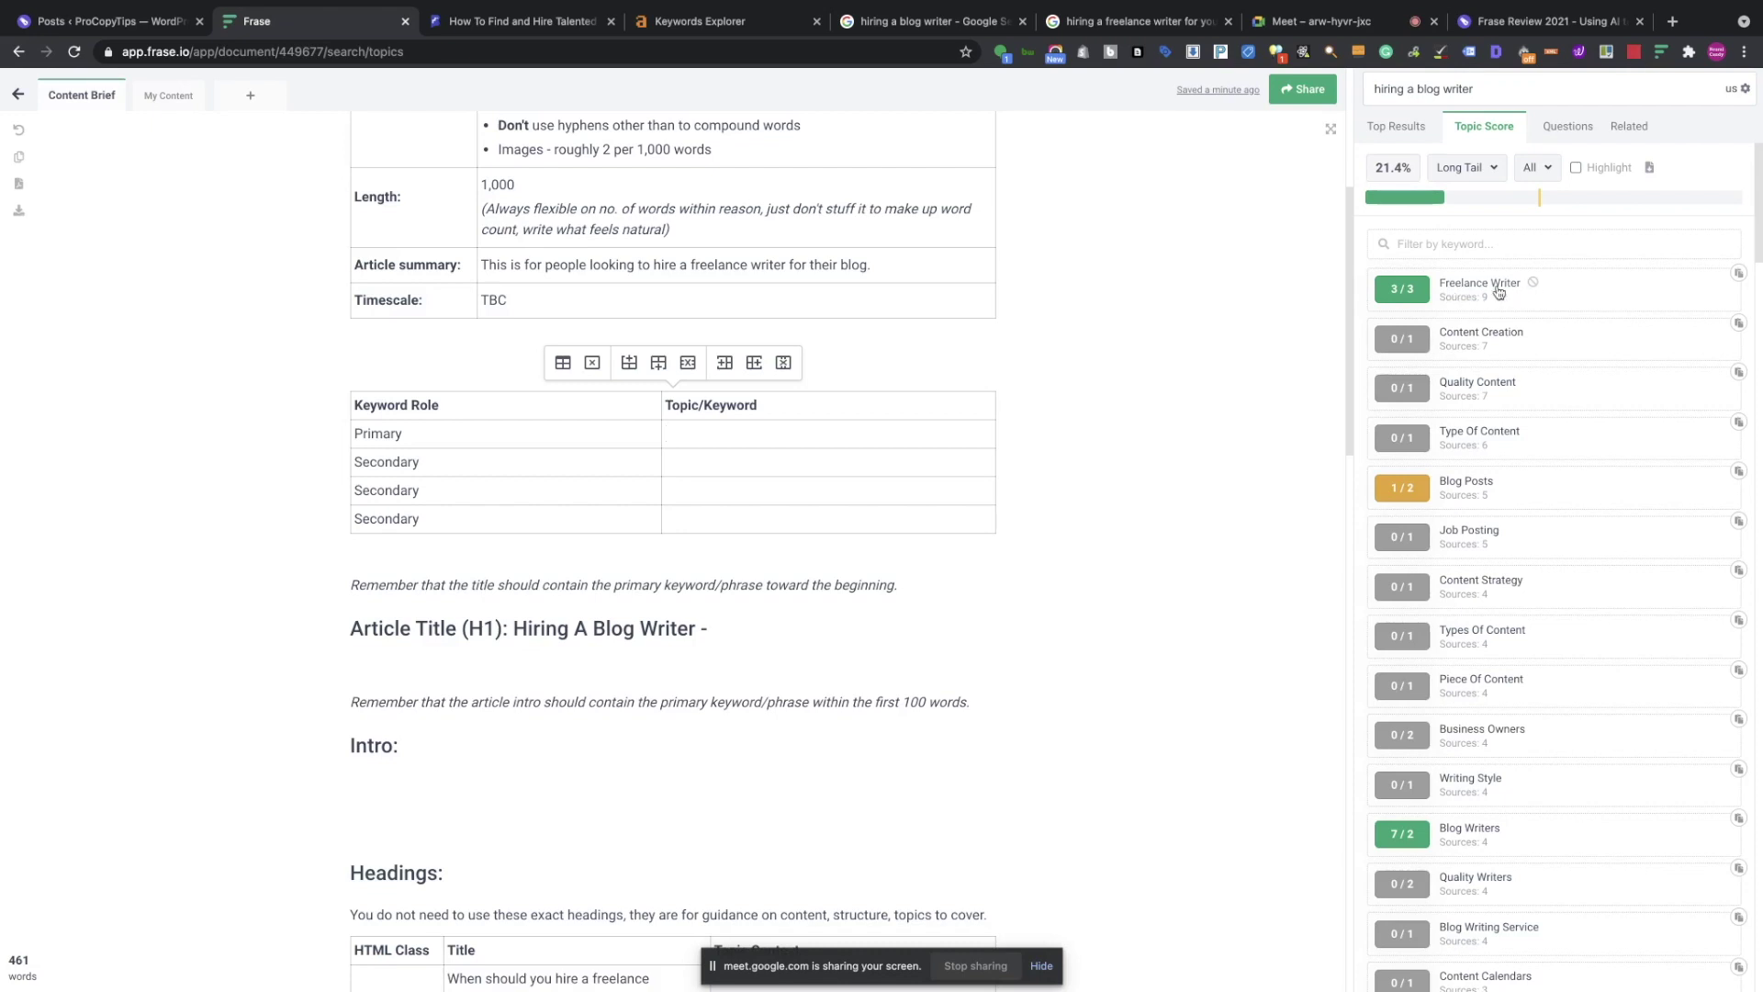
{"action": "mouse_move", "coordinate": [1417, 300]}
{"action": "scroll", "coordinate": [1133, 346], "scroll_direction": "up", "scroll_amount": 4}
{"action": "scroll", "coordinate": [1133, 346], "scroll_direction": "up", "scroll_amount": 1}
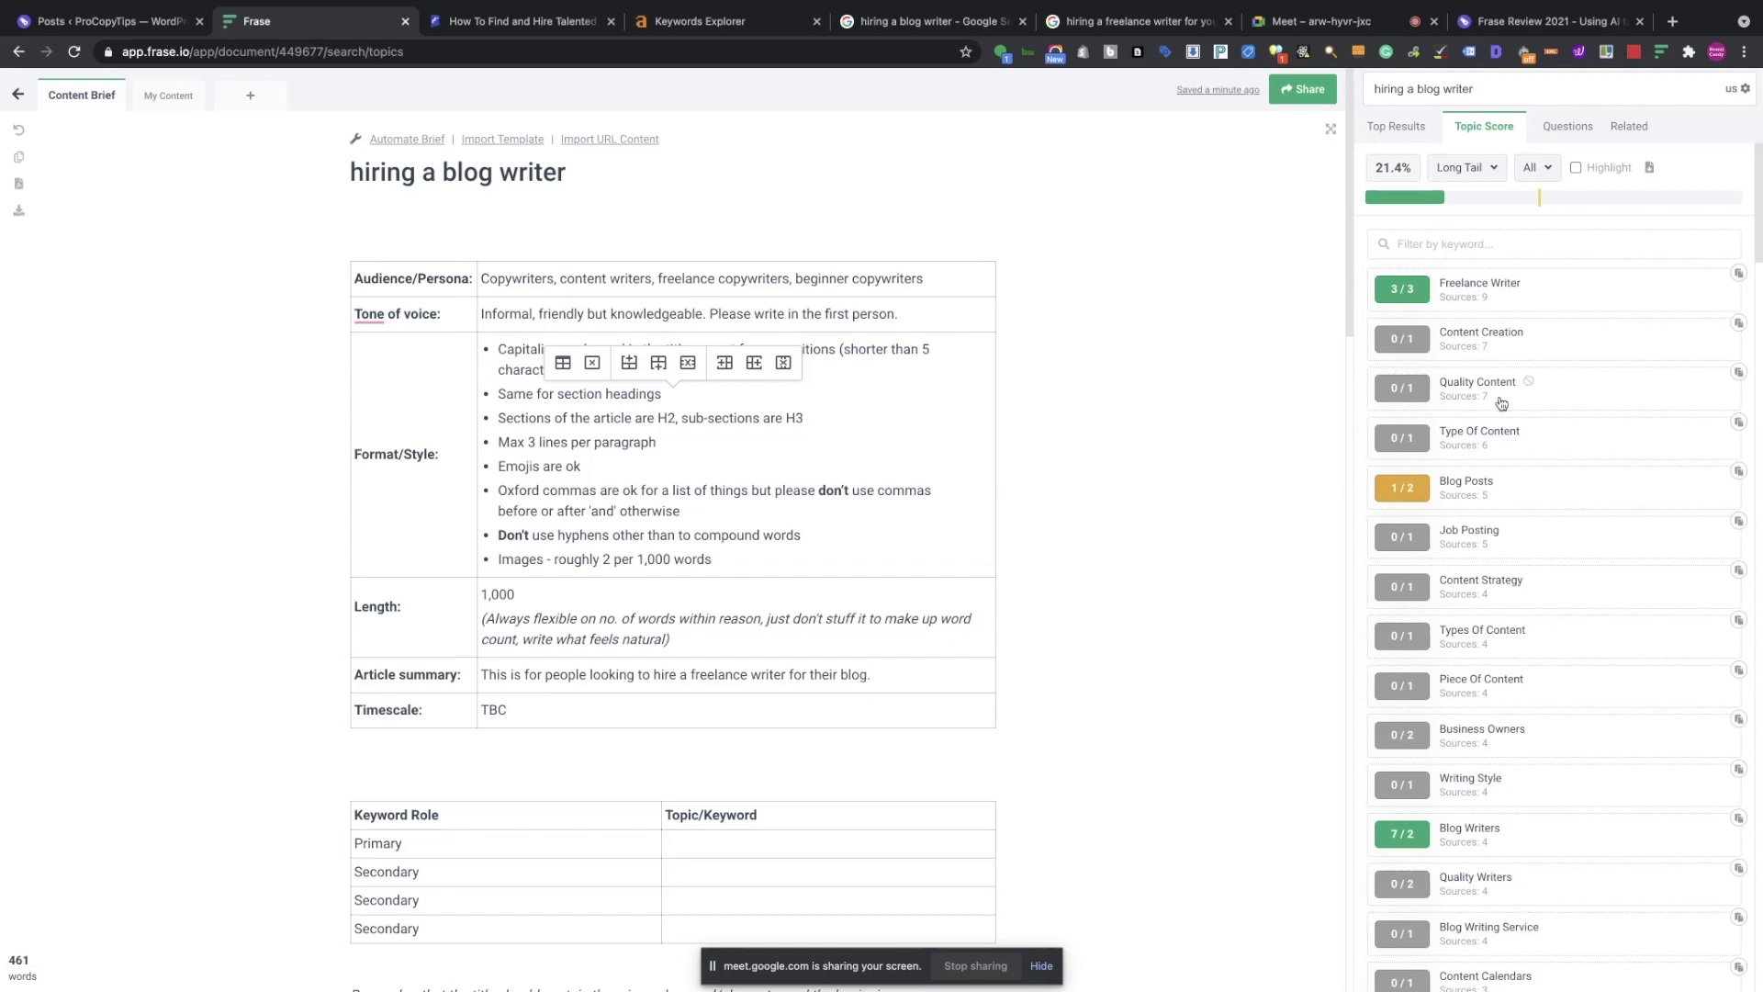
{"action": "scroll", "coordinate": [1536, 402], "scroll_direction": "down", "scroll_amount": 1}
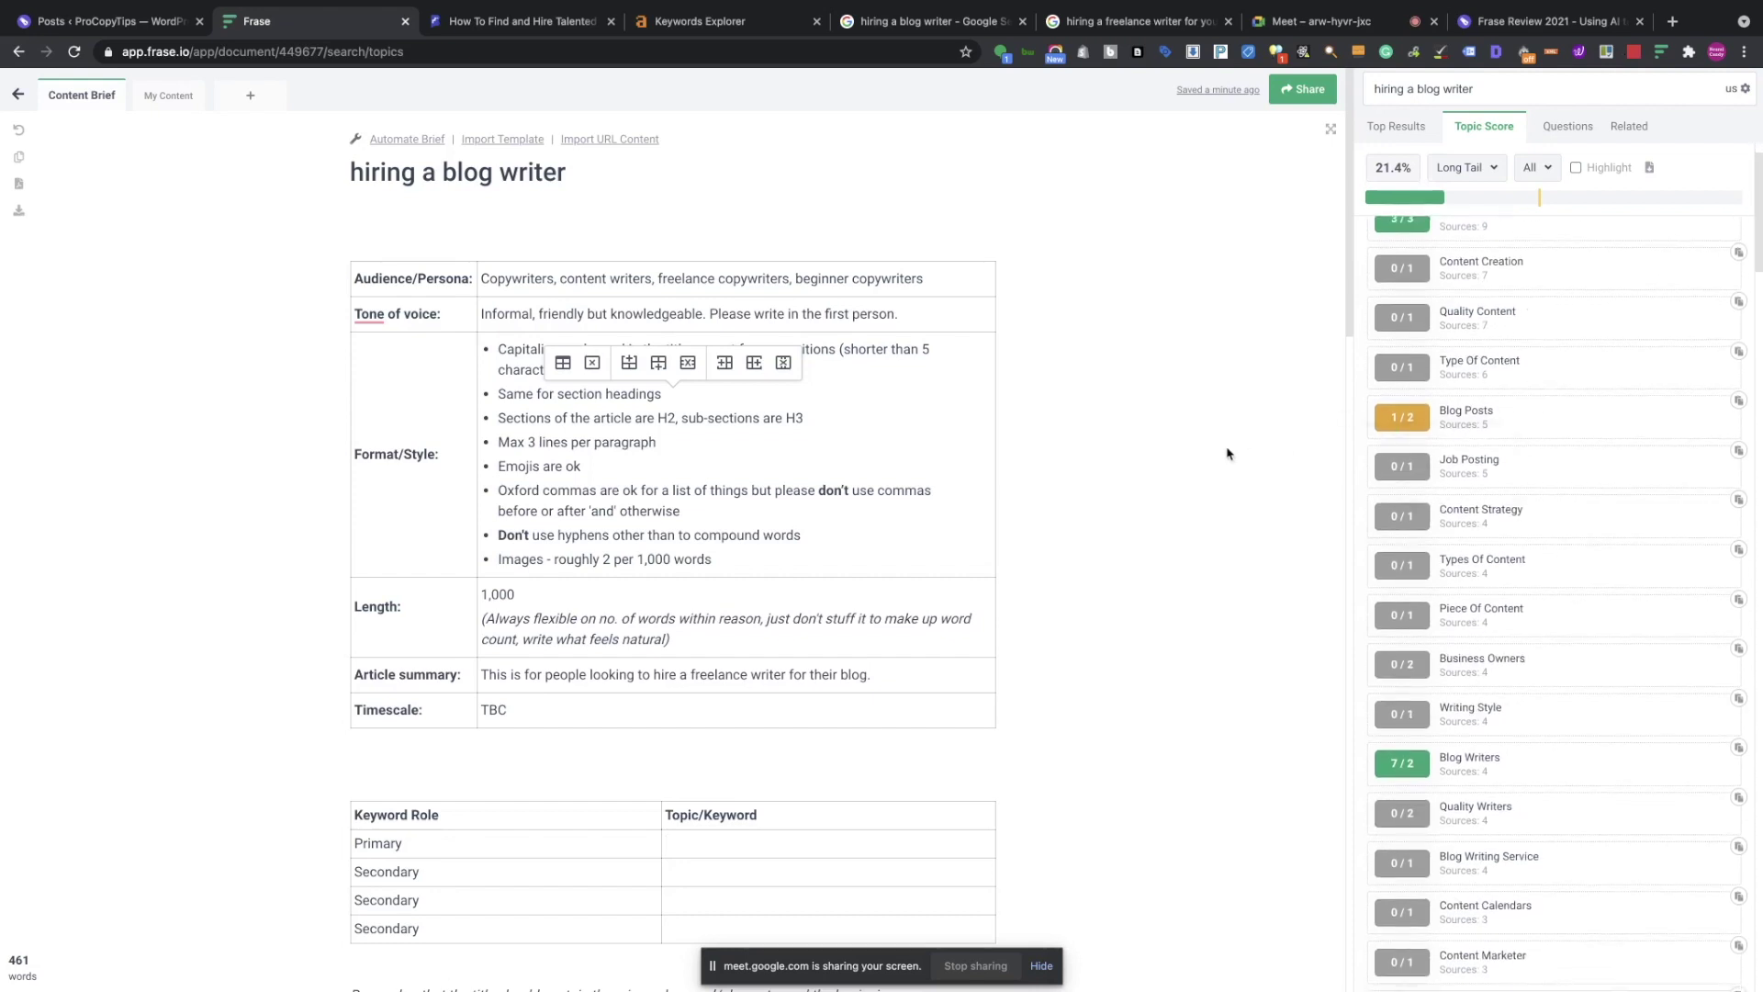
{"action": "scroll", "coordinate": [1222, 455], "scroll_direction": "down", "scroll_amount": 2}
{"action": "scroll", "coordinate": [1220, 452], "scroll_direction": "down", "scroll_amount": 1}
{"action": "scroll", "coordinate": [1065, 425], "scroll_direction": "up", "scroll_amount": 4}
{"action": "scroll", "coordinate": [725, 195], "scroll_direction": "down", "scroll_amount": 1}
Insert "Freelance" before "Blog Writer" in the Article Title (H1) line.
{"action": "scroll", "coordinate": [765, 195], "scroll_direction": "down", "scroll_amount": 7}
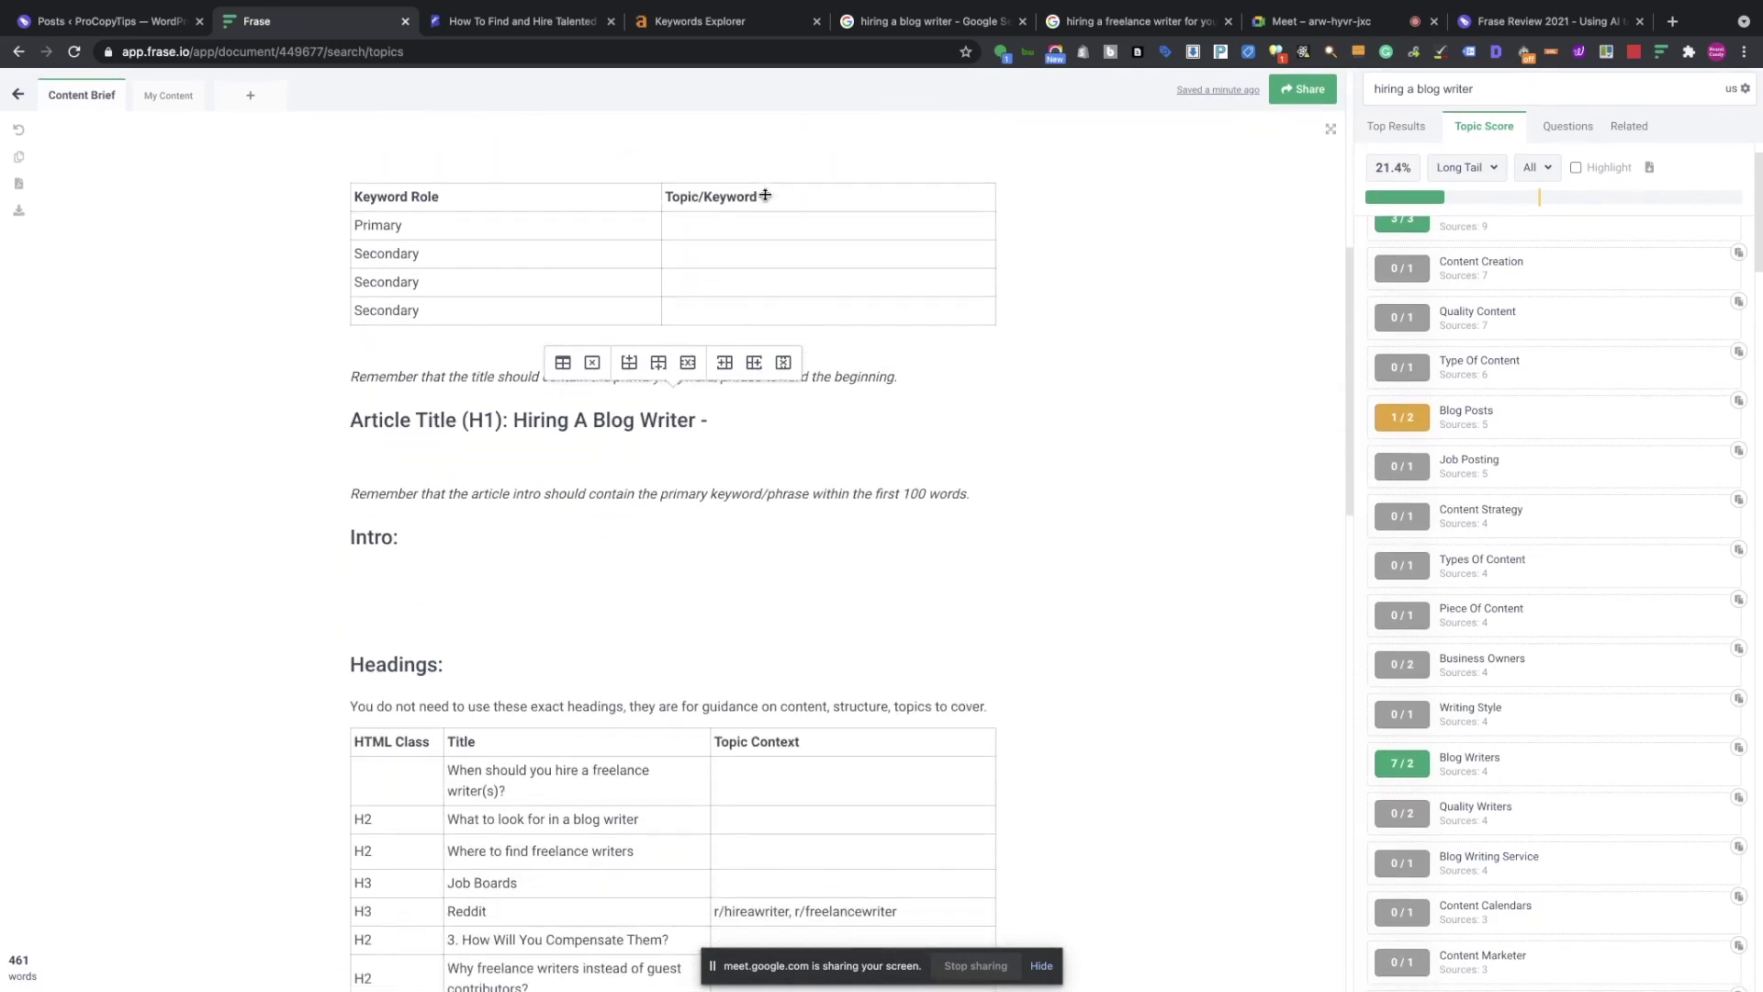
{"action": "left_click", "coordinate": [594, 417]}
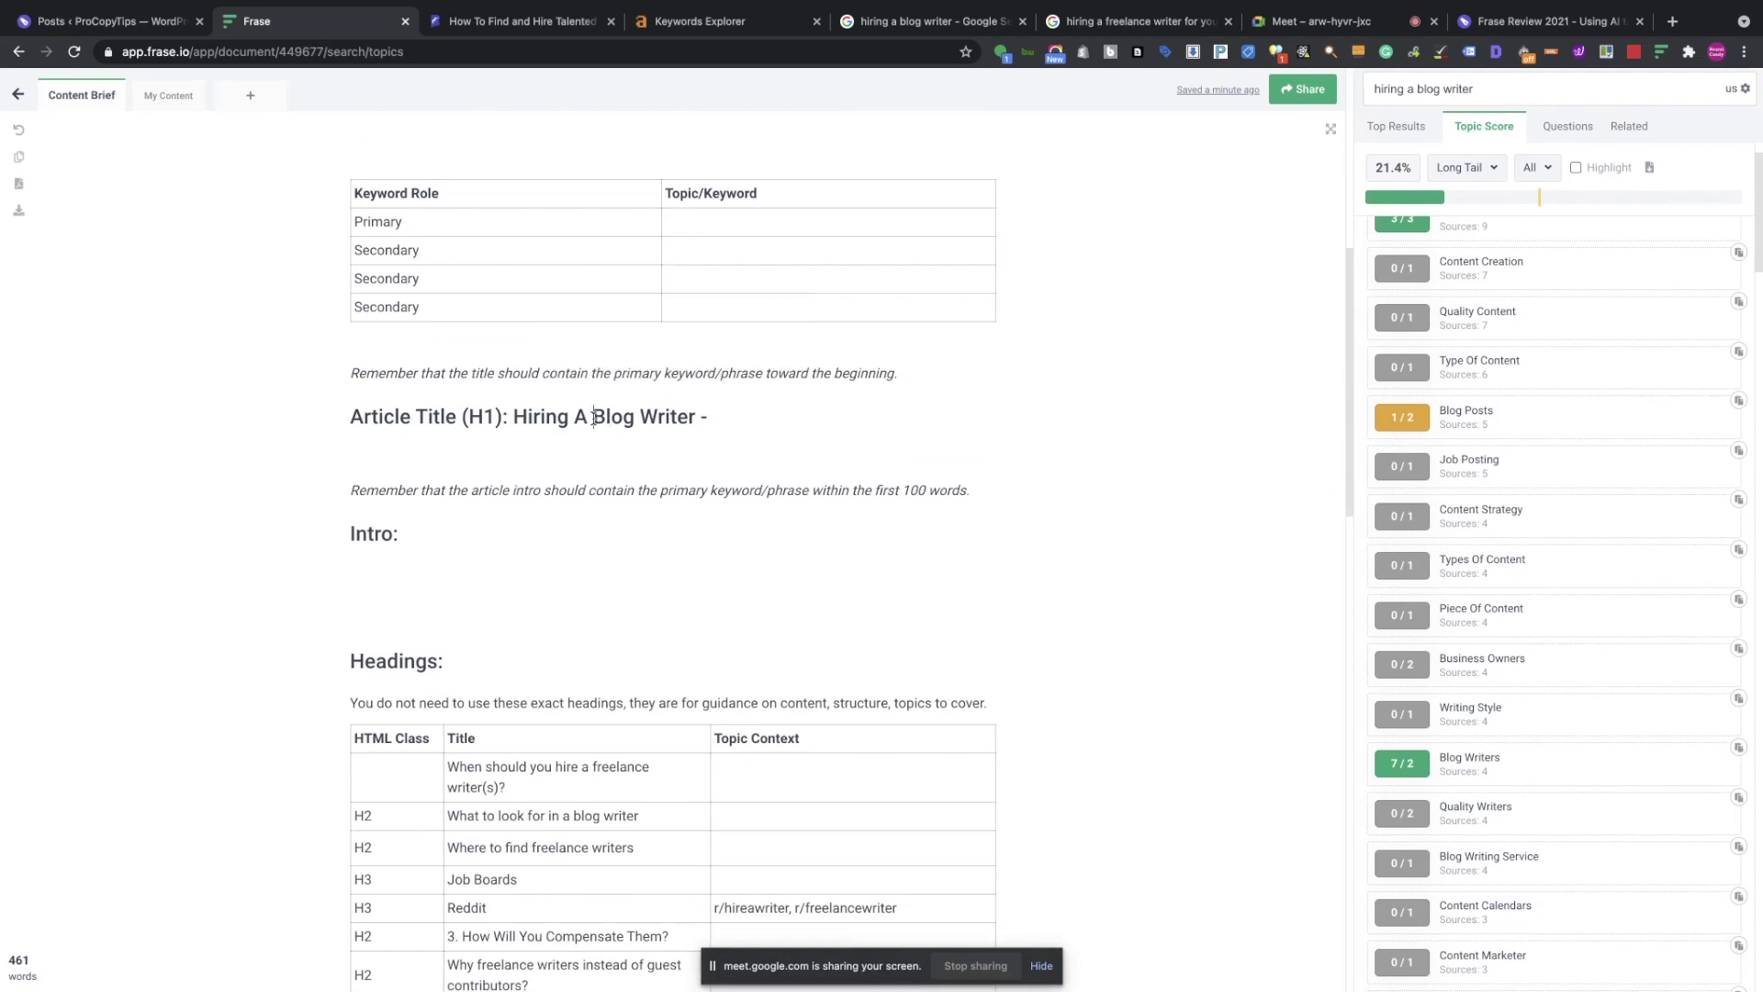
{"action": "type", "text": "Freelance"}
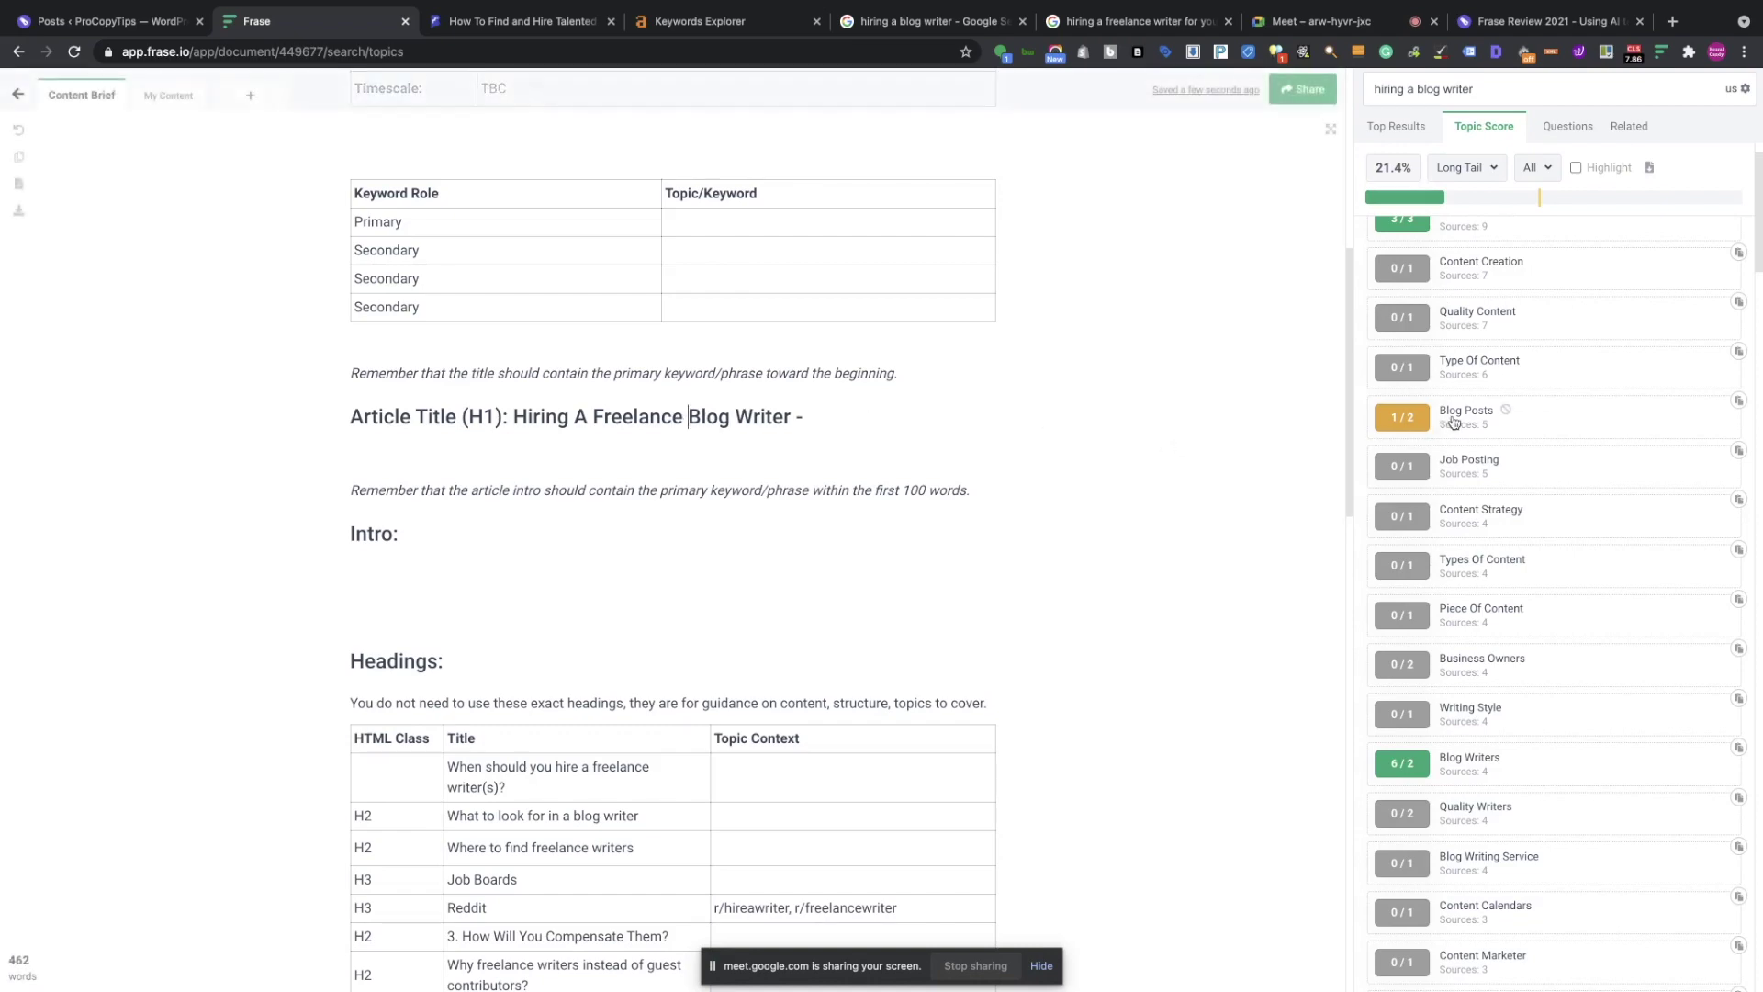
Copy "Hiring A Freelance Blog Writer" from the article title into the Primary row of the keyword table.
{"action": "scroll", "coordinate": [946, 528], "scroll_direction": "down", "scroll_amount": 1}
{"action": "scroll", "coordinate": [946, 528], "scroll_direction": "down", "scroll_amount": 6}
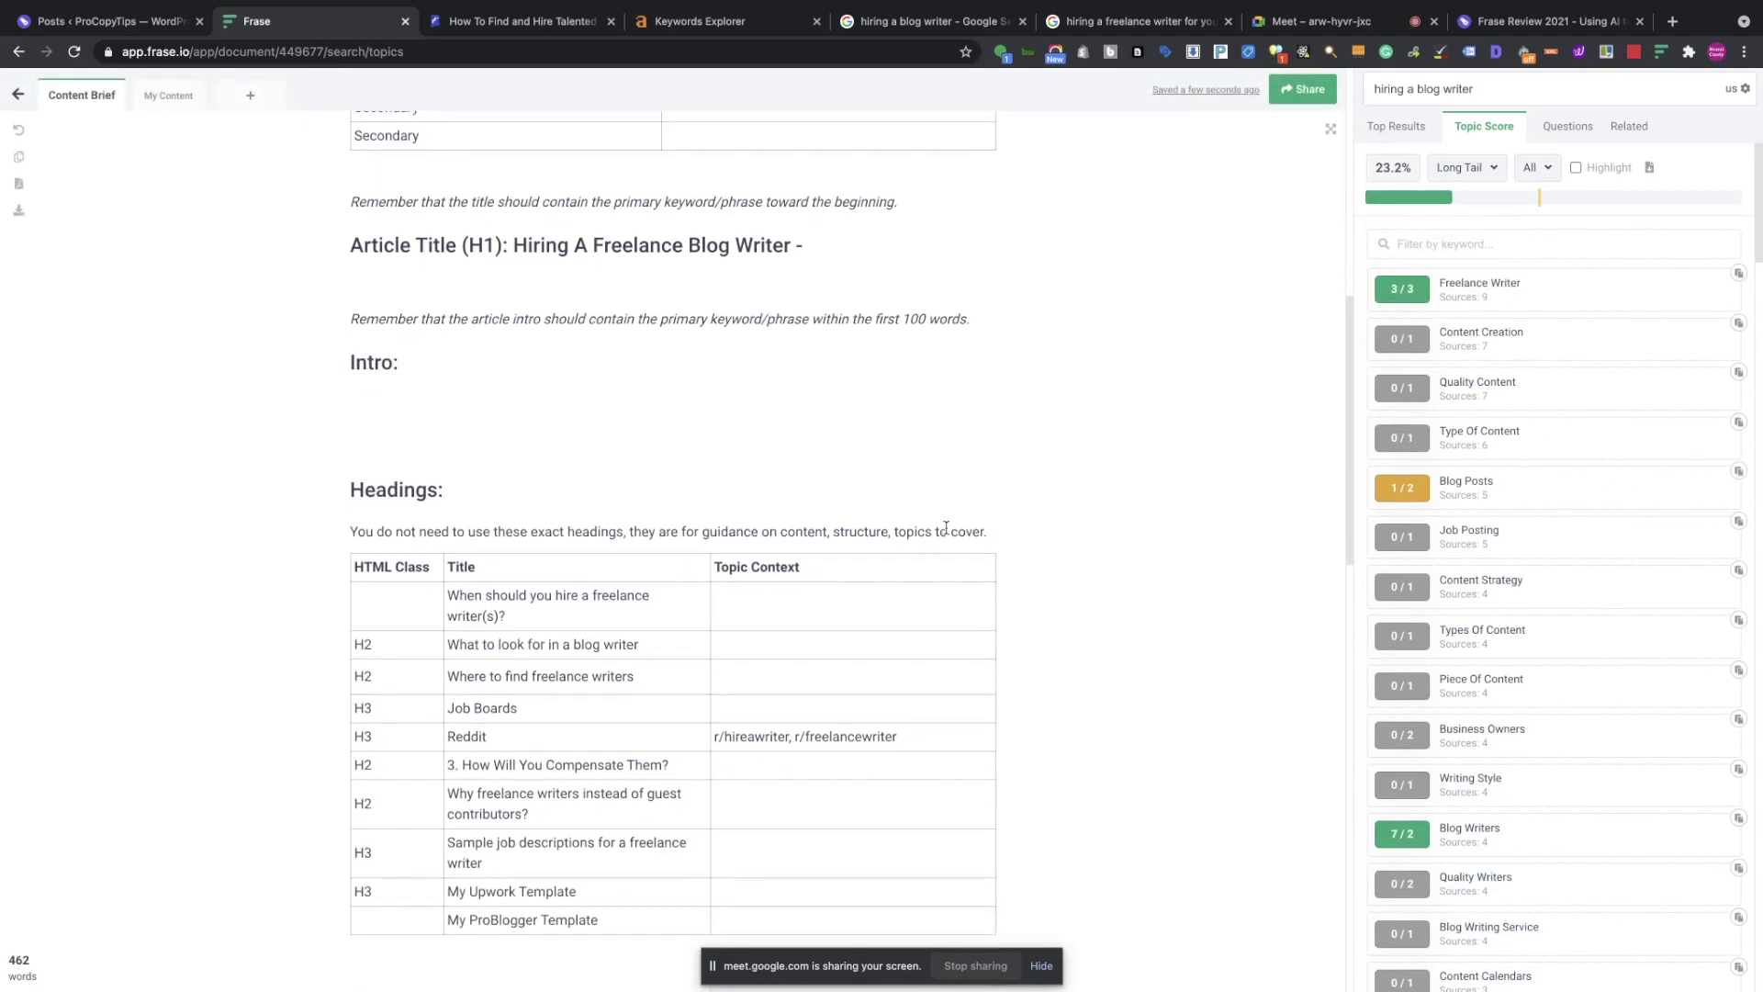
{"action": "scroll", "coordinate": [946, 528], "scroll_direction": "up", "scroll_amount": 10}
{"action": "scroll", "coordinate": [946, 528], "scroll_direction": "up", "scroll_amount": 2}
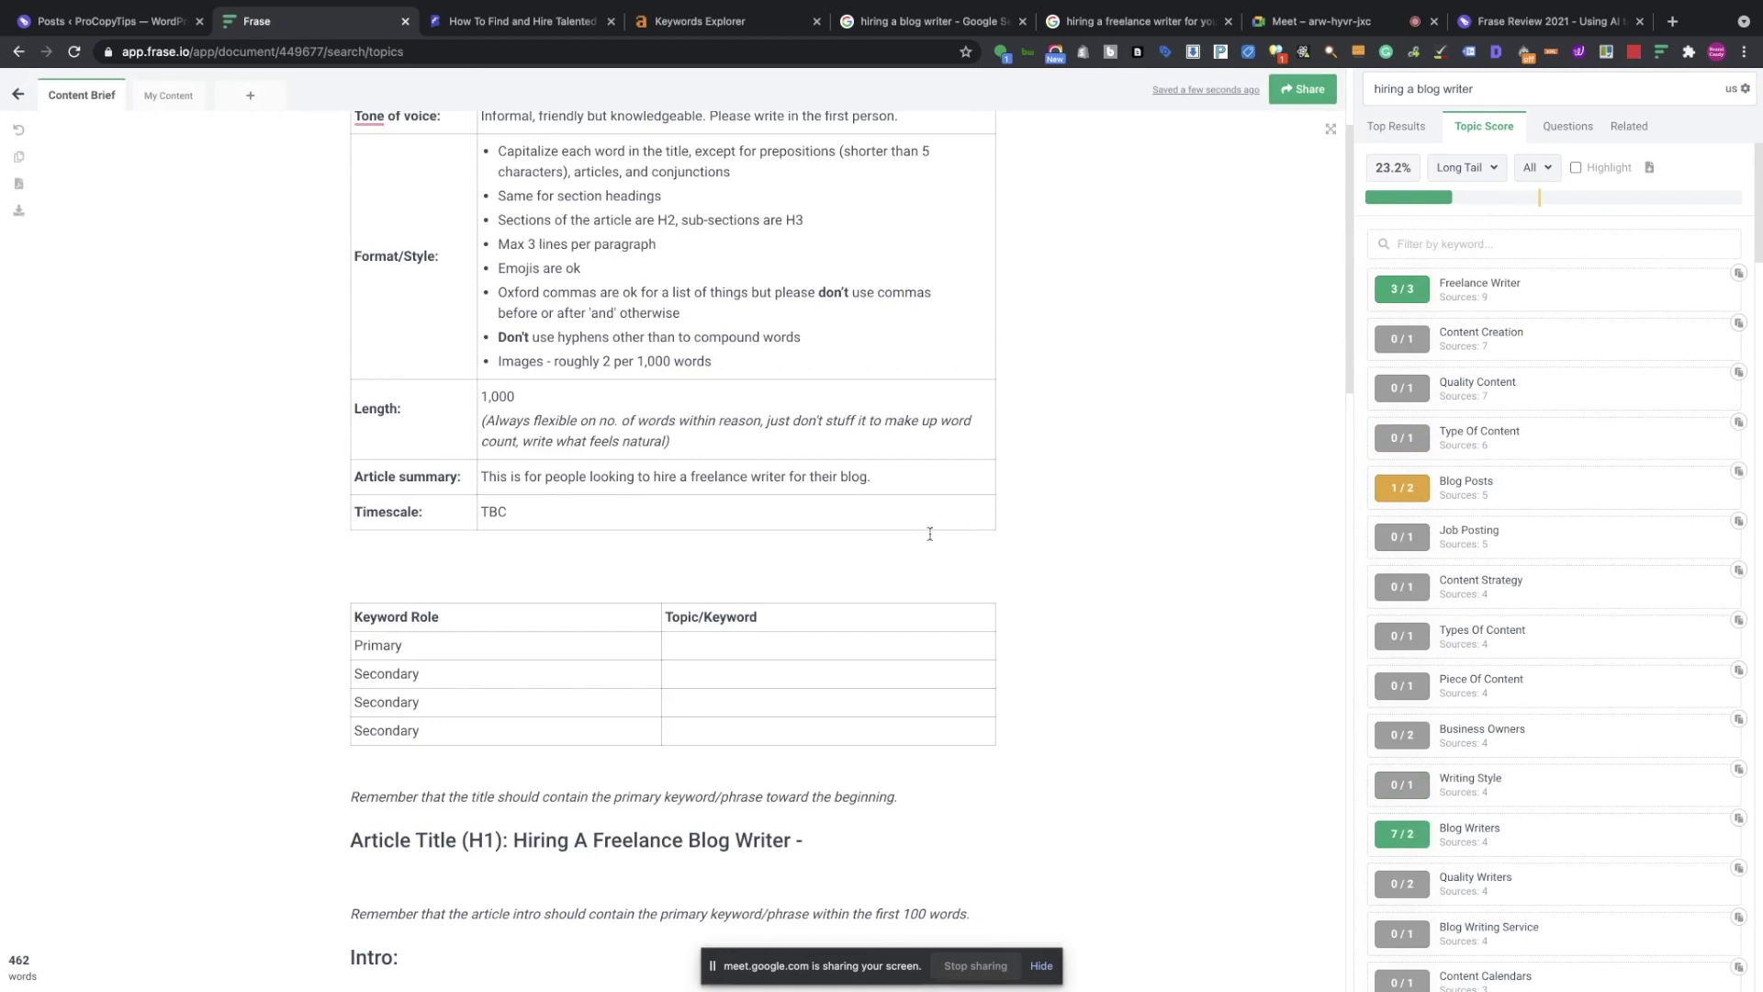
{"action": "left_click", "coordinate": [710, 641]}
{"action": "scroll", "coordinate": [1232, 582], "scroll_direction": "down", "scroll_amount": 6}
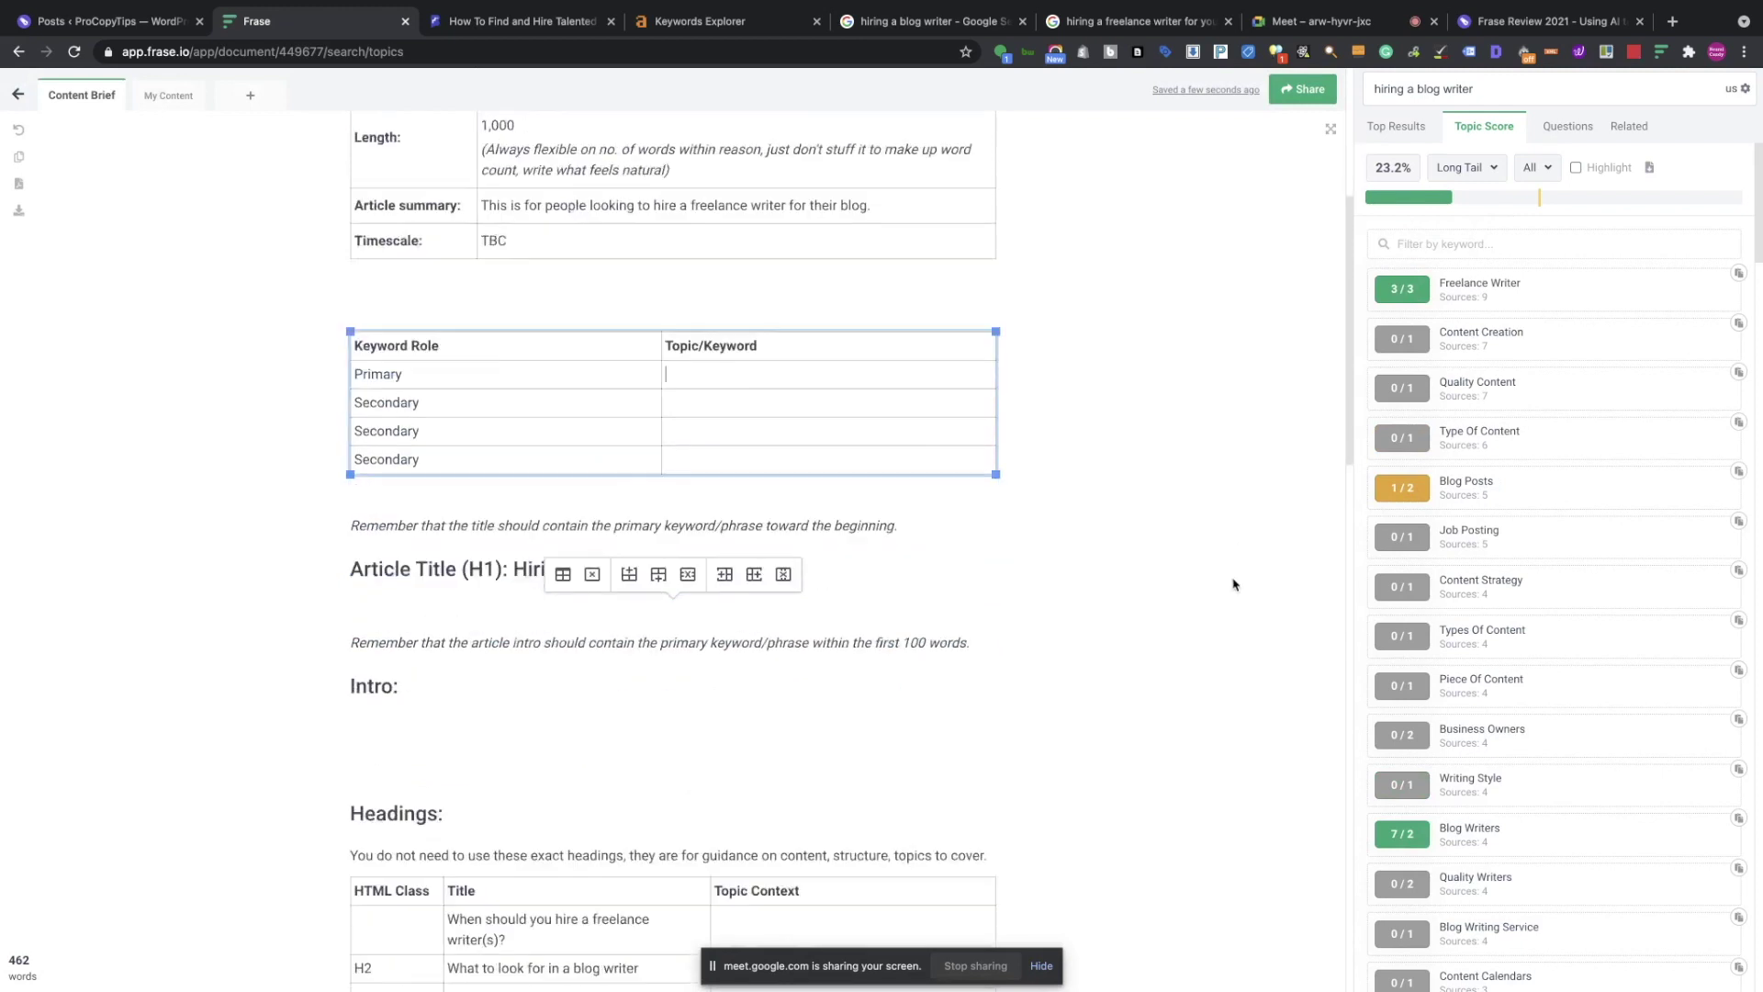
{"action": "scroll", "coordinate": [1063, 479], "scroll_direction": "up", "scroll_amount": 1}
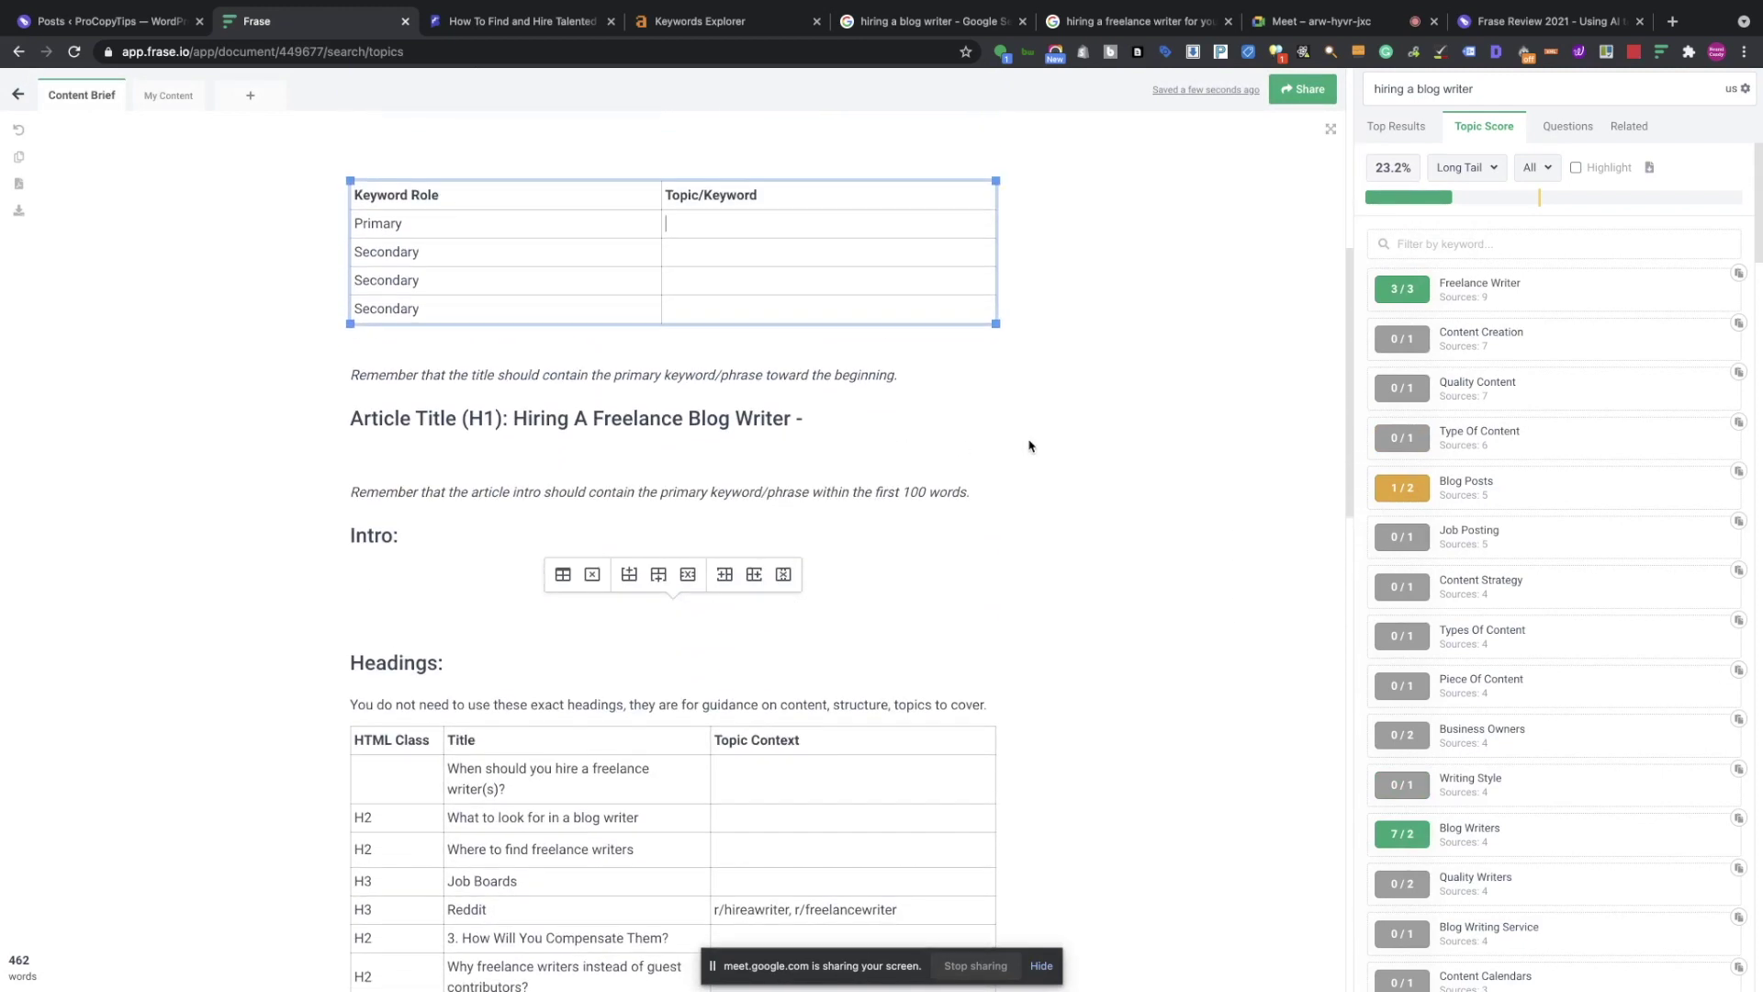
{"action": "left_click_drag", "start_coordinate": [515, 418], "coordinate": [789, 415]}
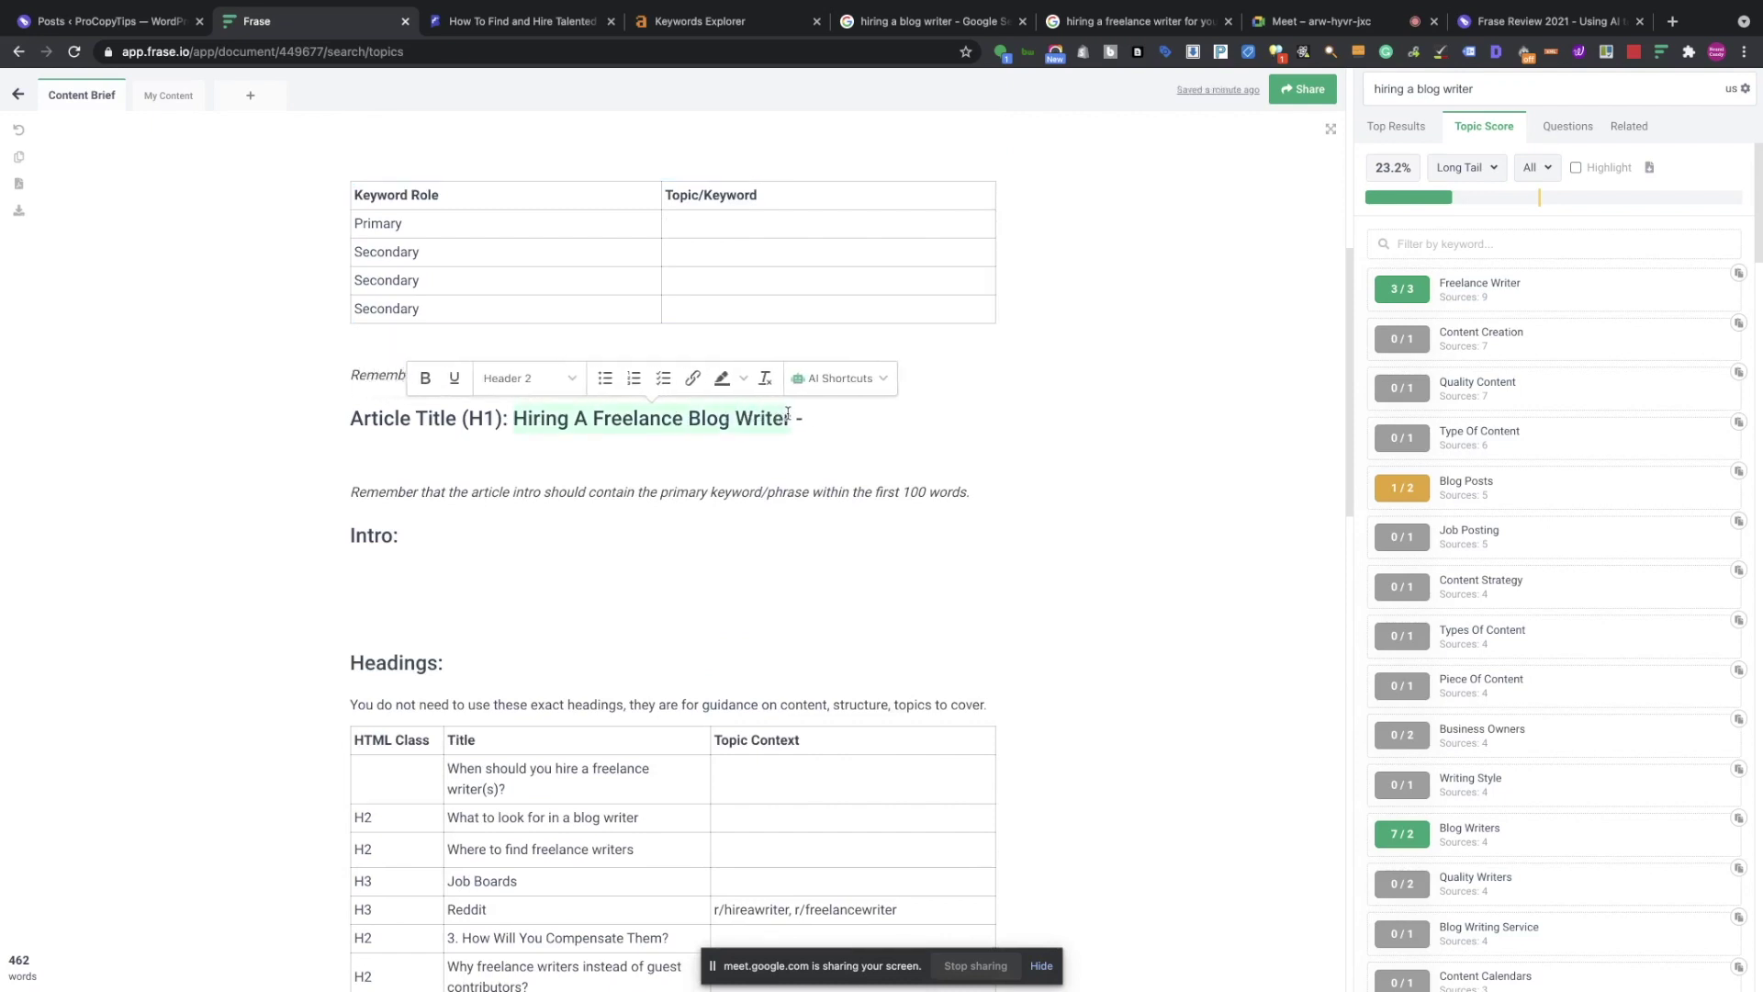
{"action": "key", "text": "ctrl+c"}
{"action": "left_click", "coordinate": [714, 223]}
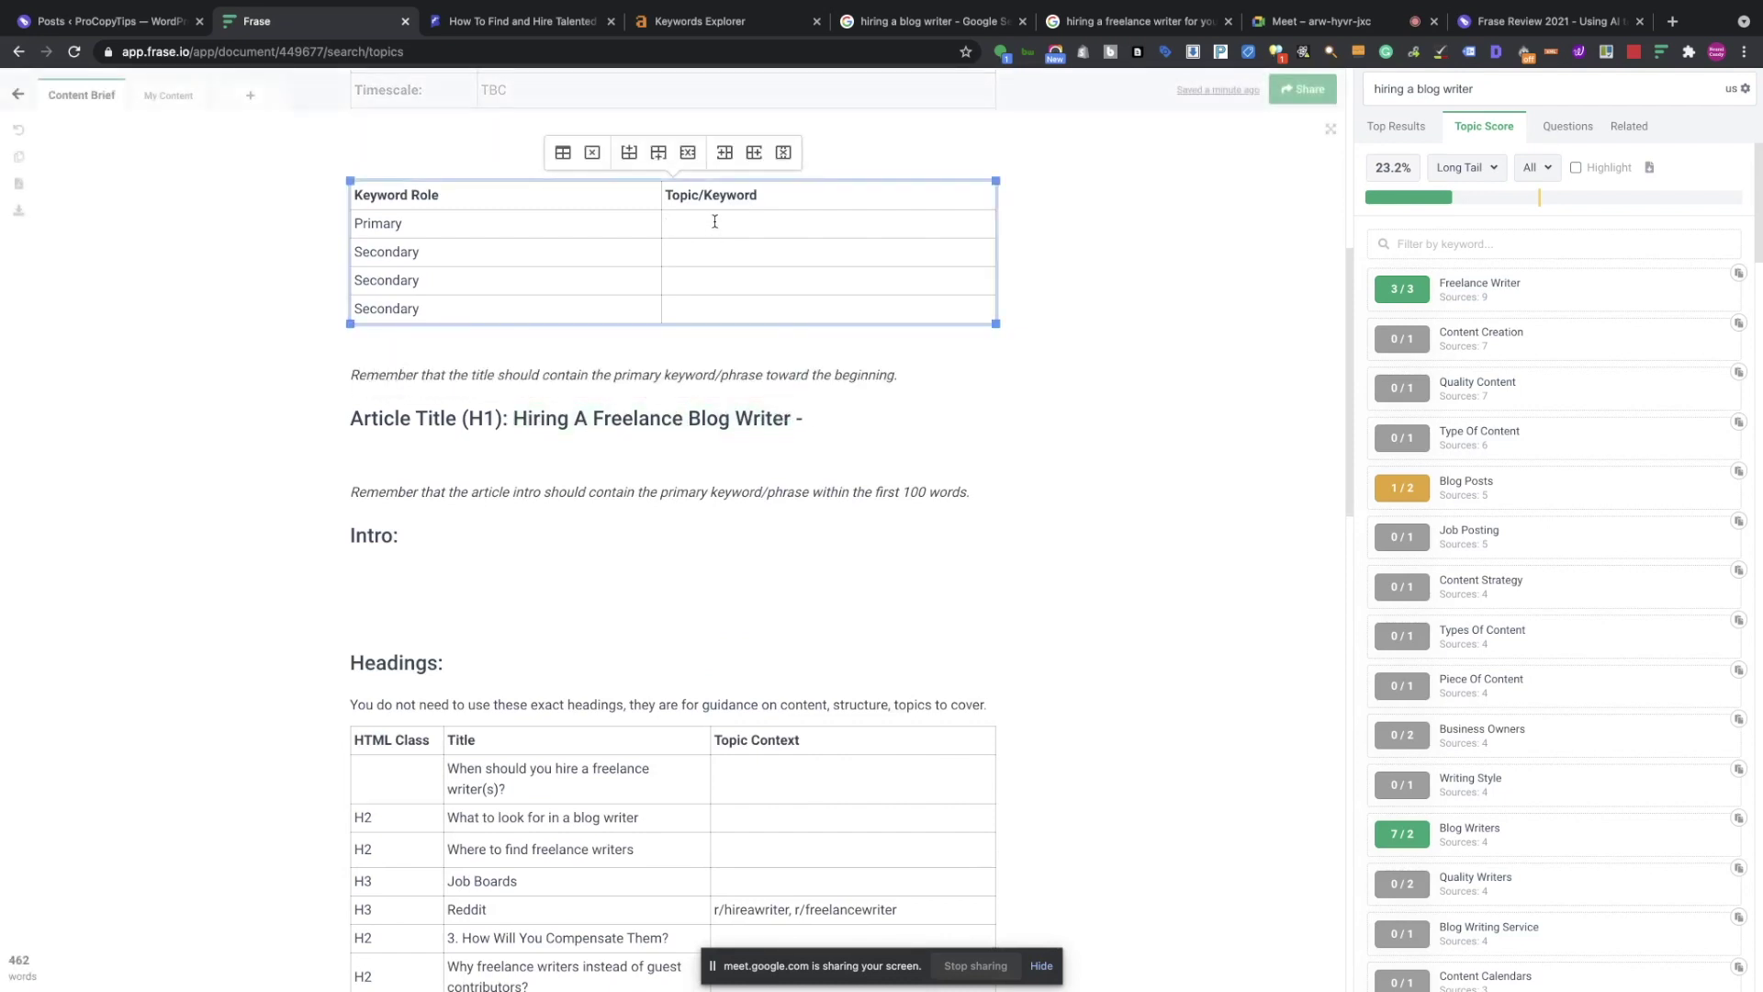
{"action": "key", "text": "ctrl+v"}
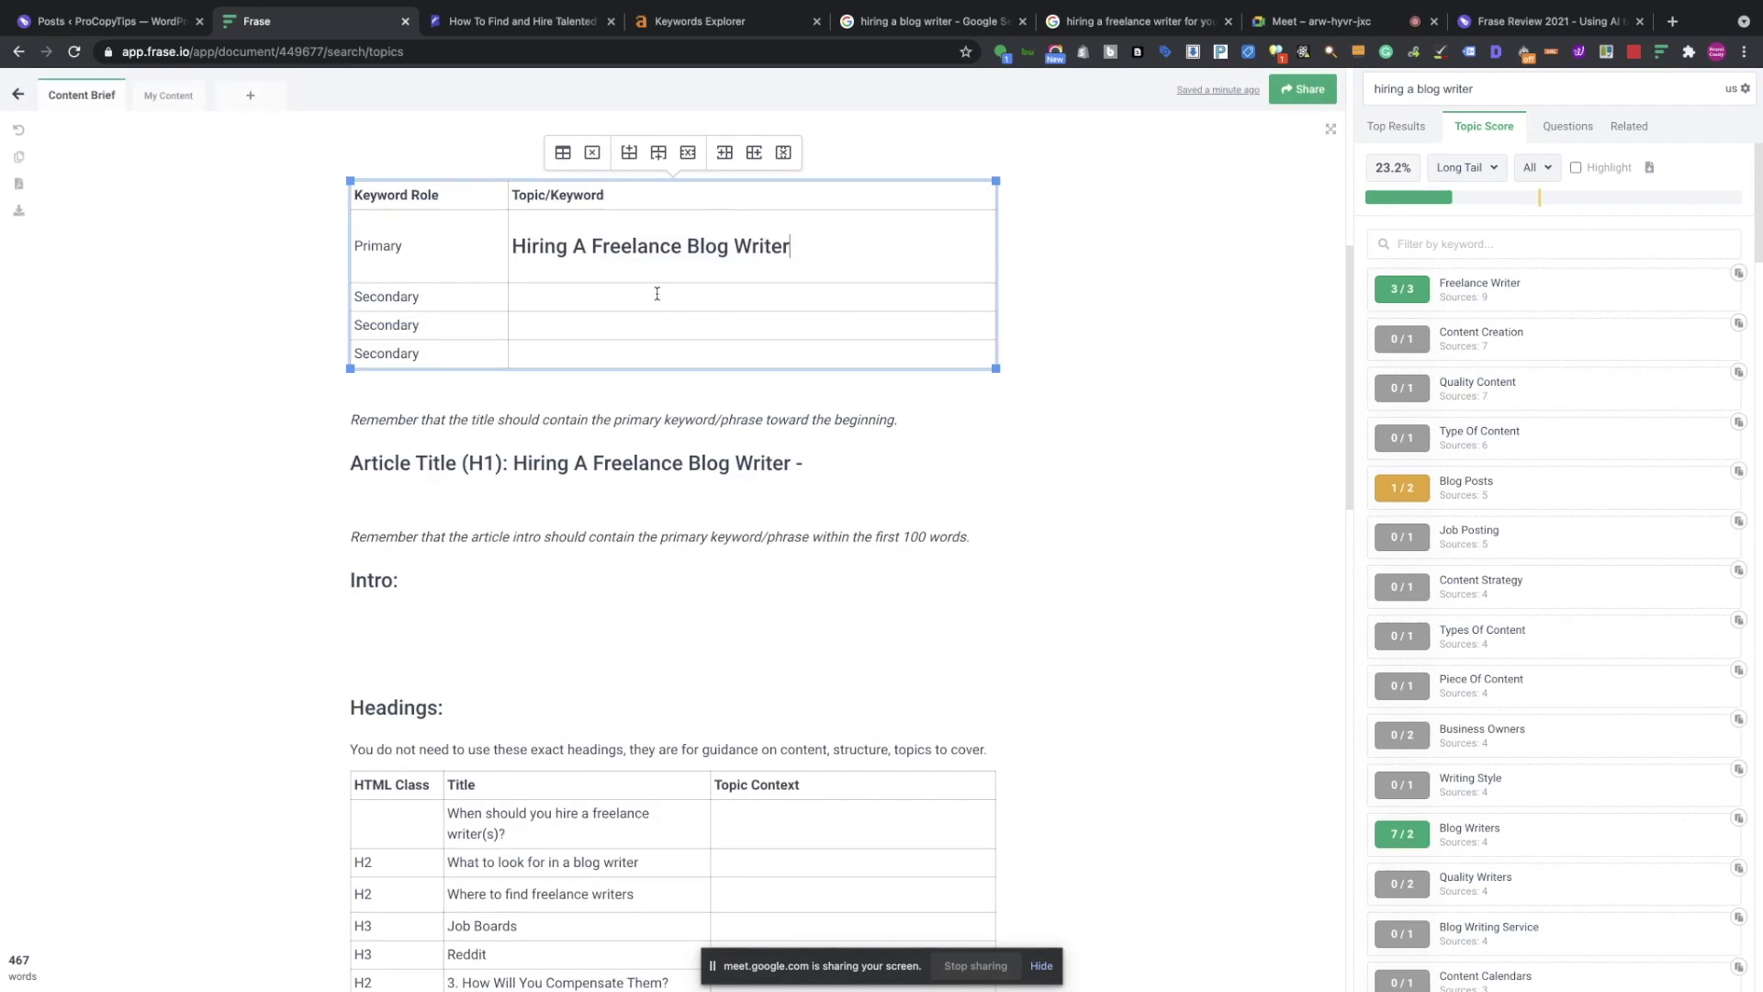
Enter "freelance writer" as the first secondary keyword in the keyword table.
{"action": "left_click", "coordinate": [806, 243]}
{"action": "left_click", "coordinate": [673, 297]}
{"action": "type", "text": "fre"}
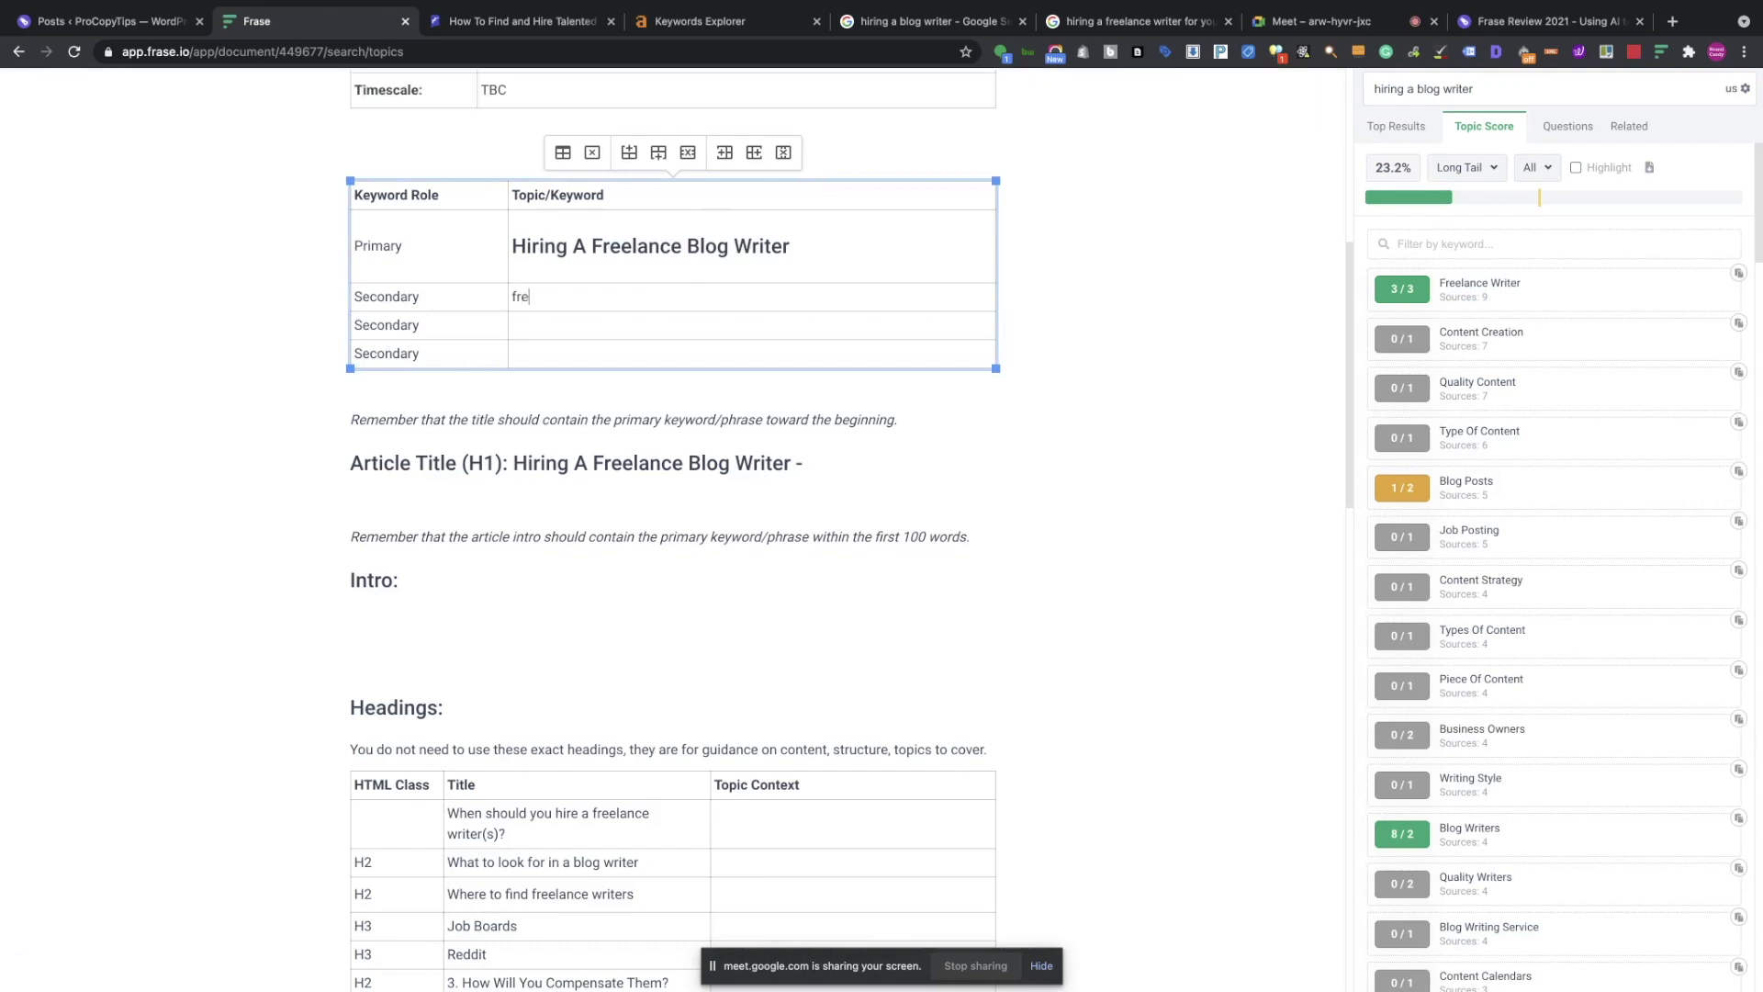
{"action": "type", "text": "elance writer"}
{"action": "left_click", "coordinate": [634, 323]}
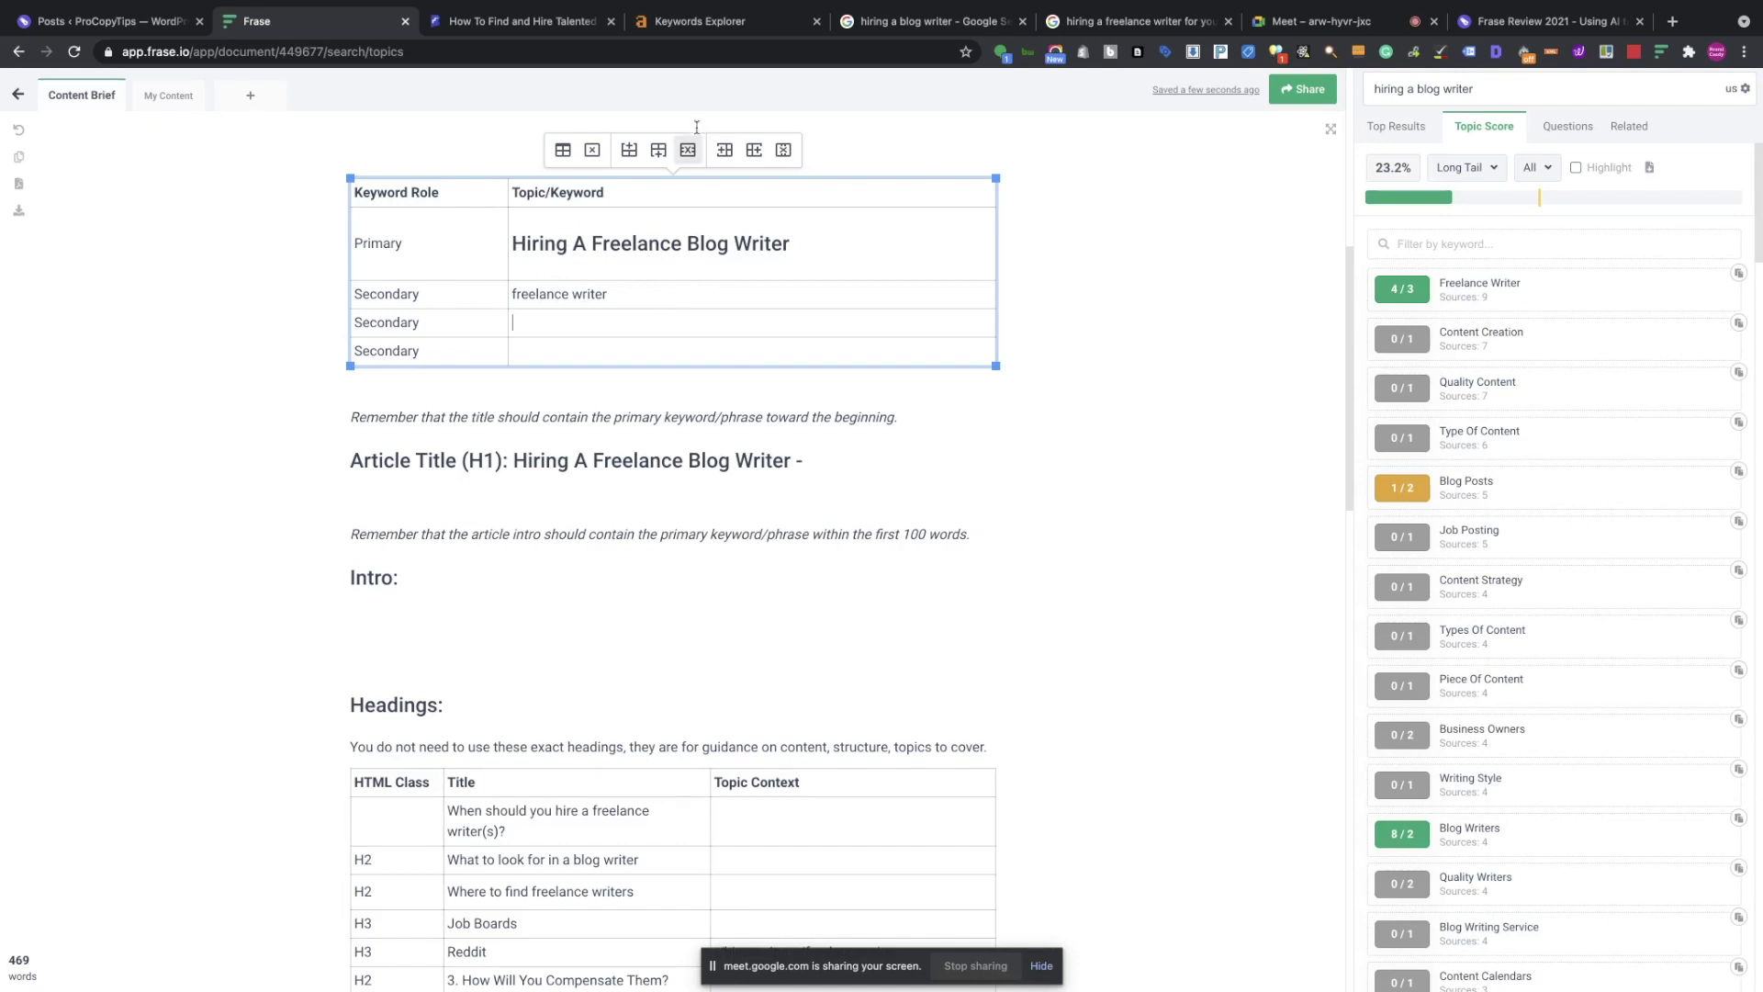
Check the keyword ideas in Ahrefs, then return to Frase and reword the primary keyword as "Hiring A Freelance Writer for your blog".
{"action": "left_click", "coordinate": [700, 23]}
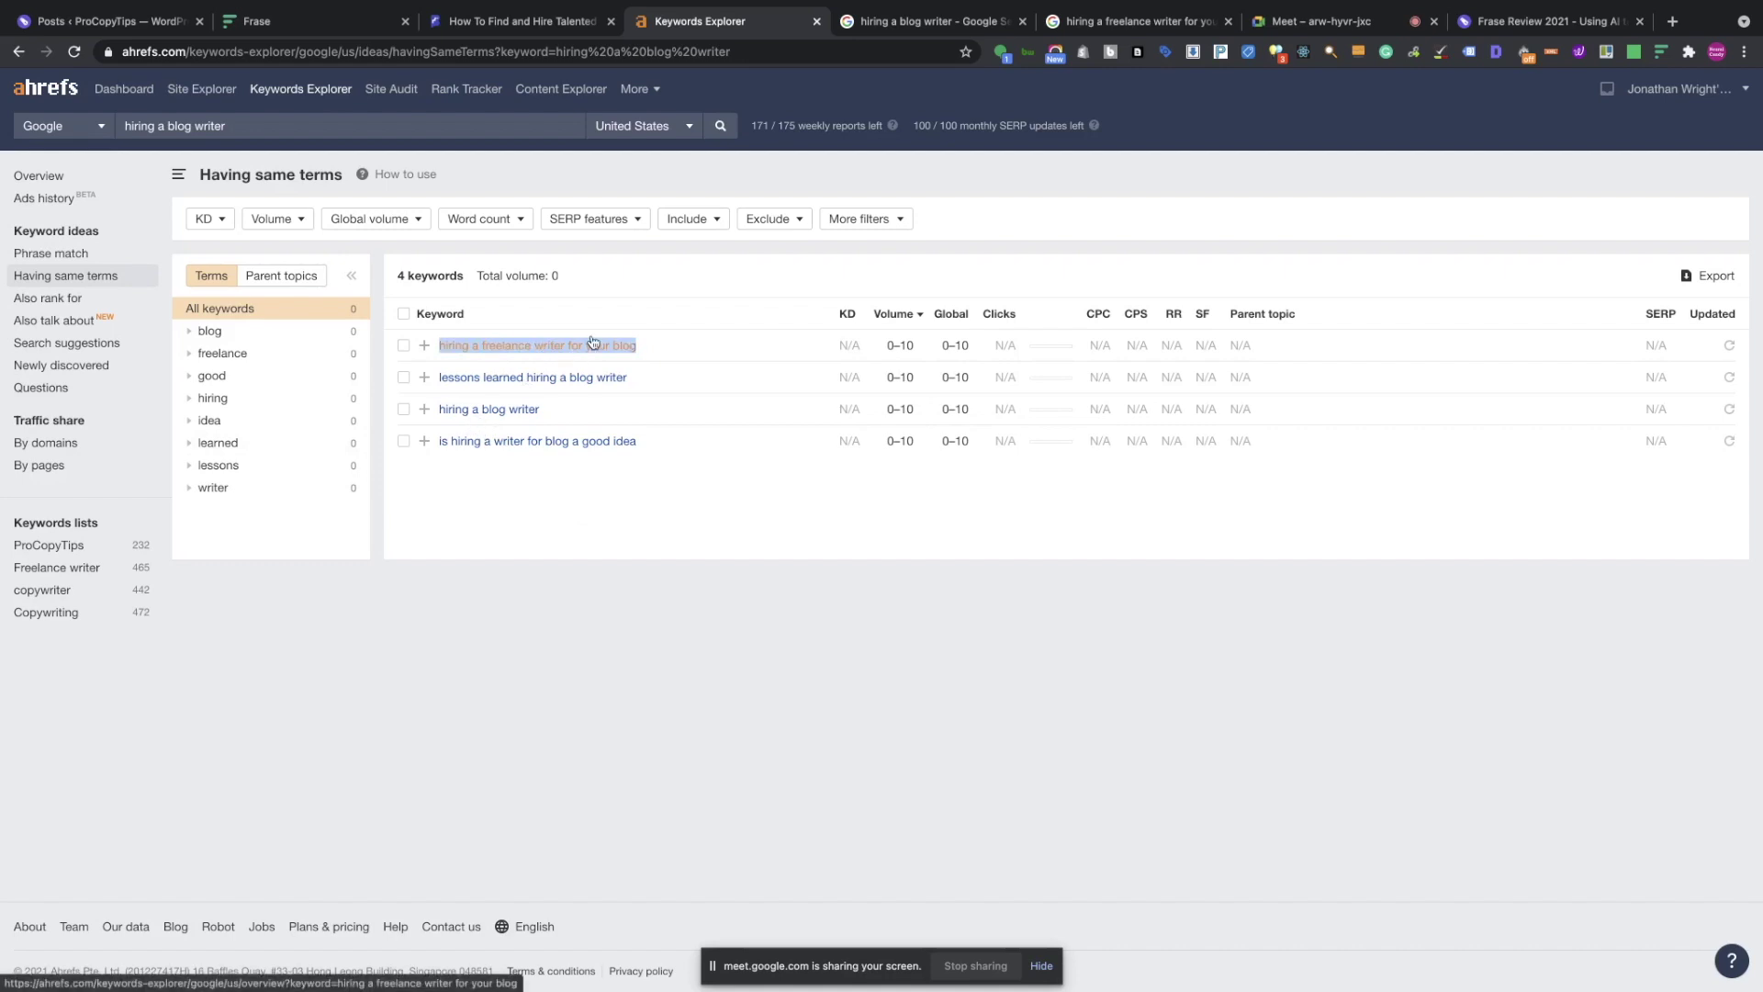
{"action": "left_click", "coordinate": [275, 18]}
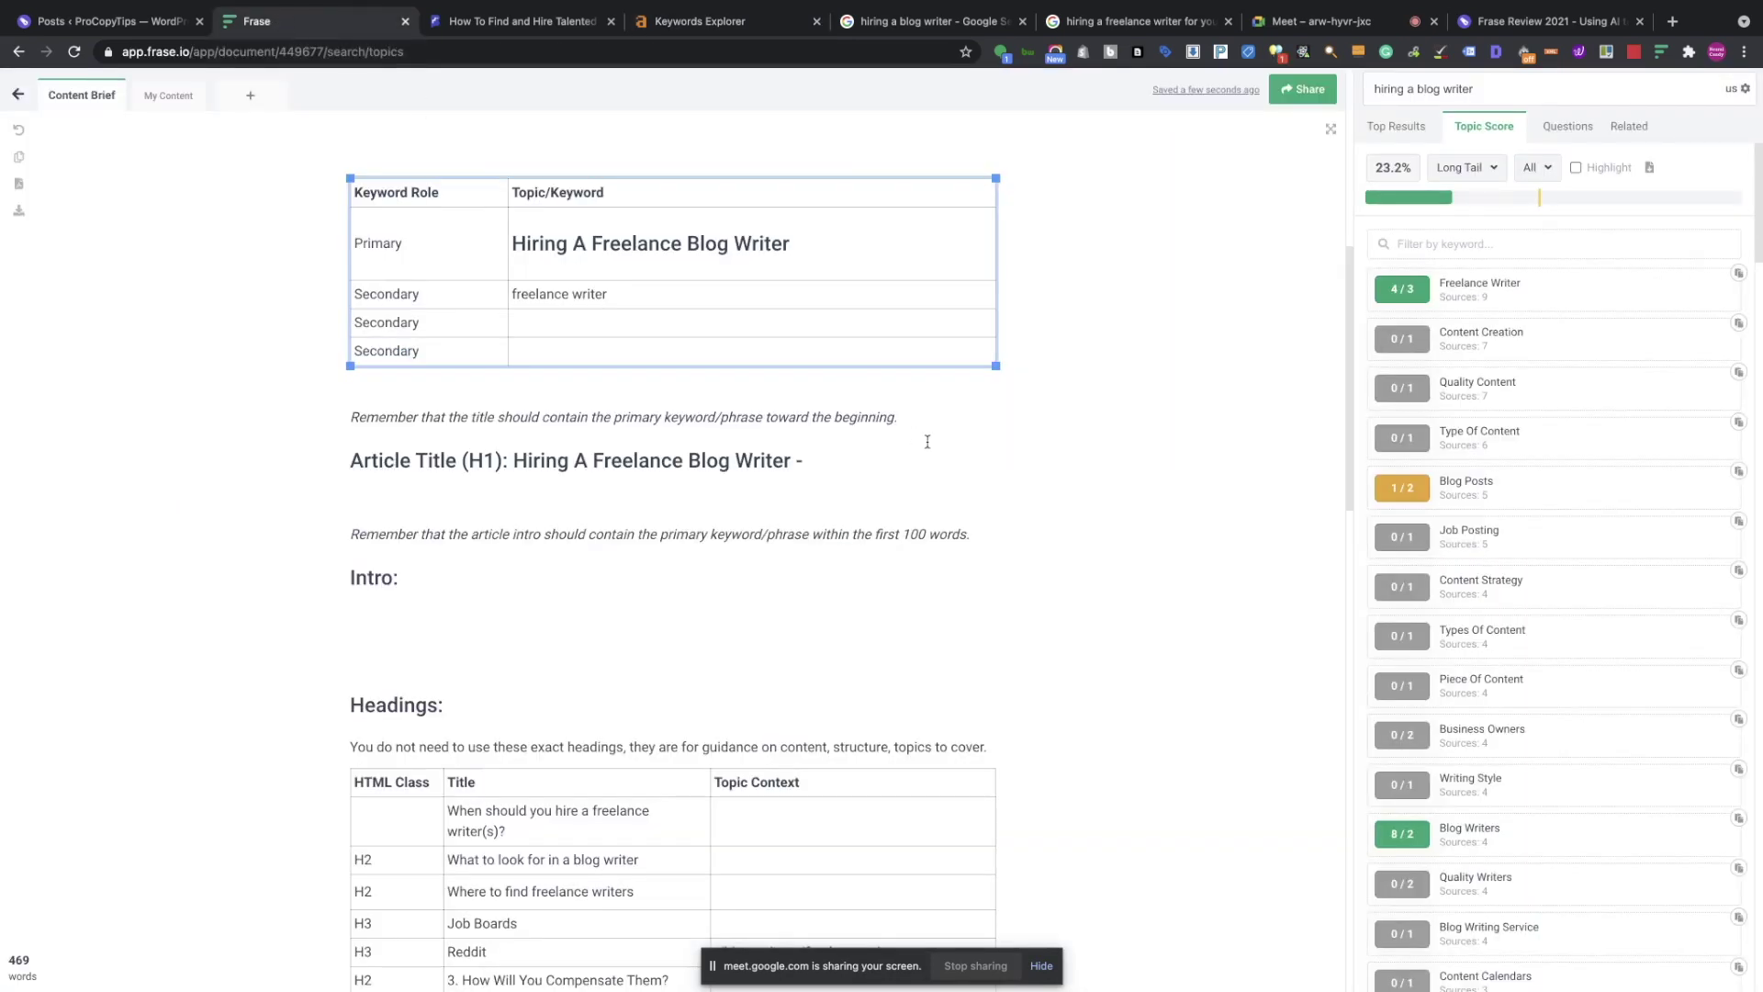
{"action": "scroll", "coordinate": [931, 446], "scroll_direction": "down", "scroll_amount": 1}
{"action": "scroll", "coordinate": [931, 447], "scroll_direction": "up", "scroll_amount": 1}
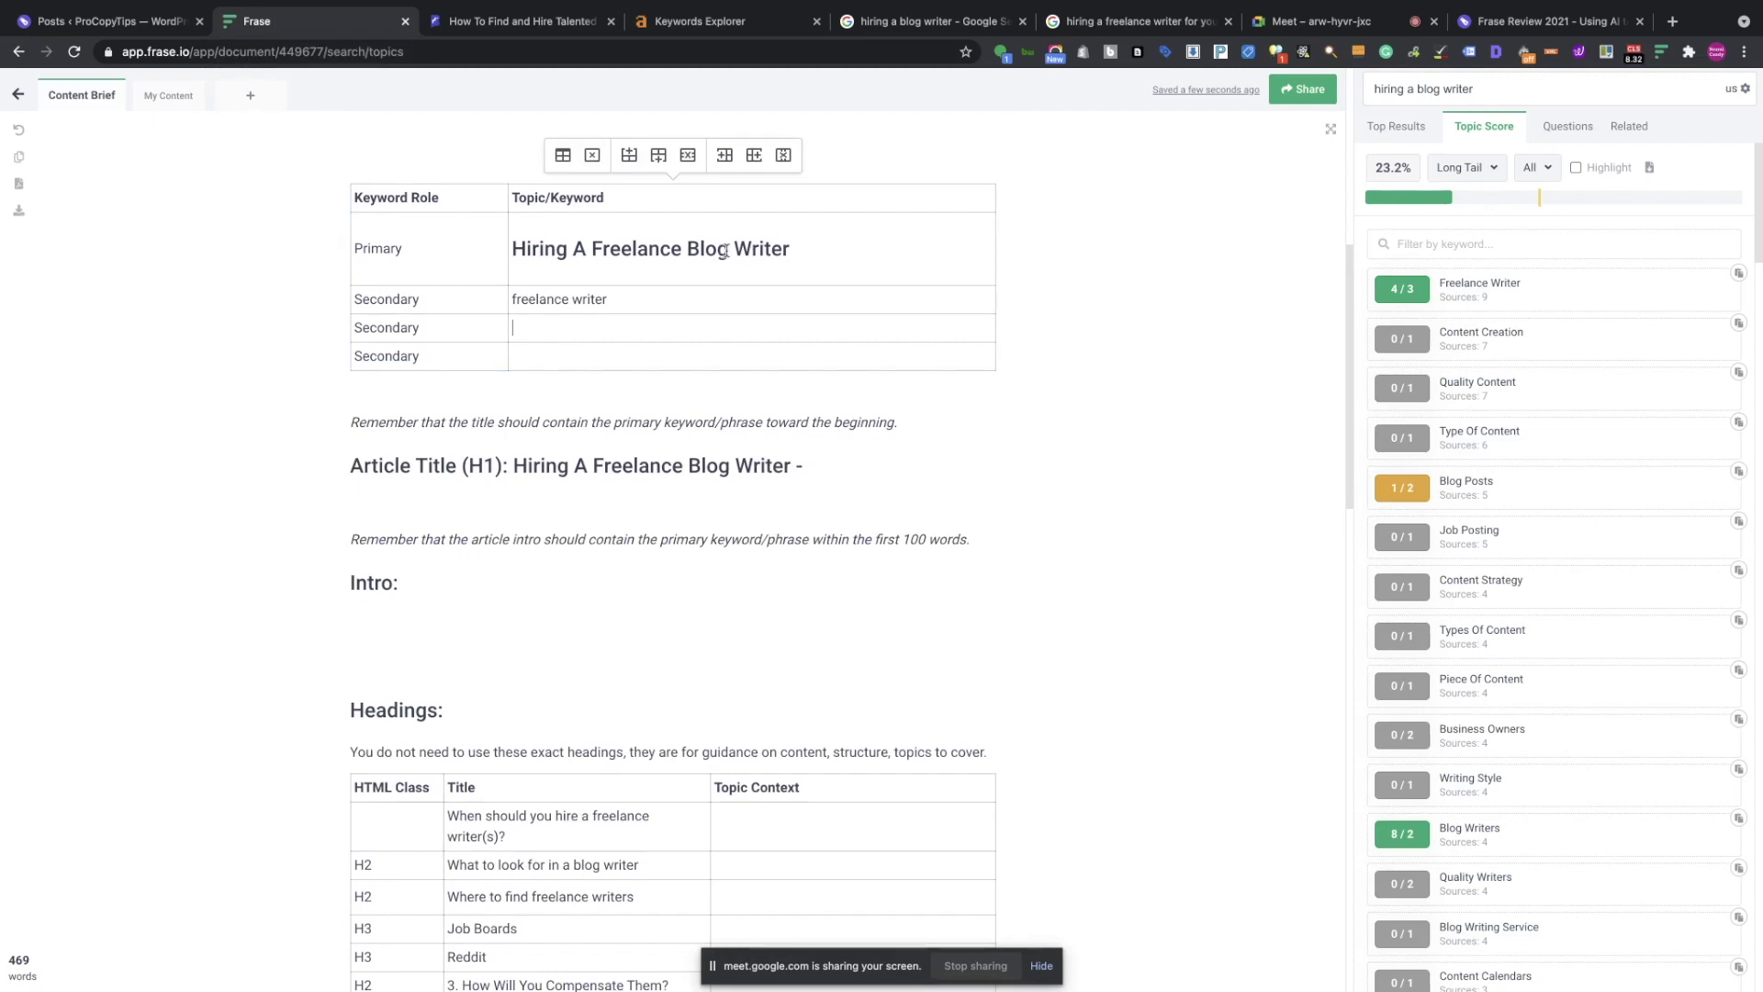
{"action": "left_click_drag", "start_coordinate": [725, 250], "coordinate": [692, 249]}
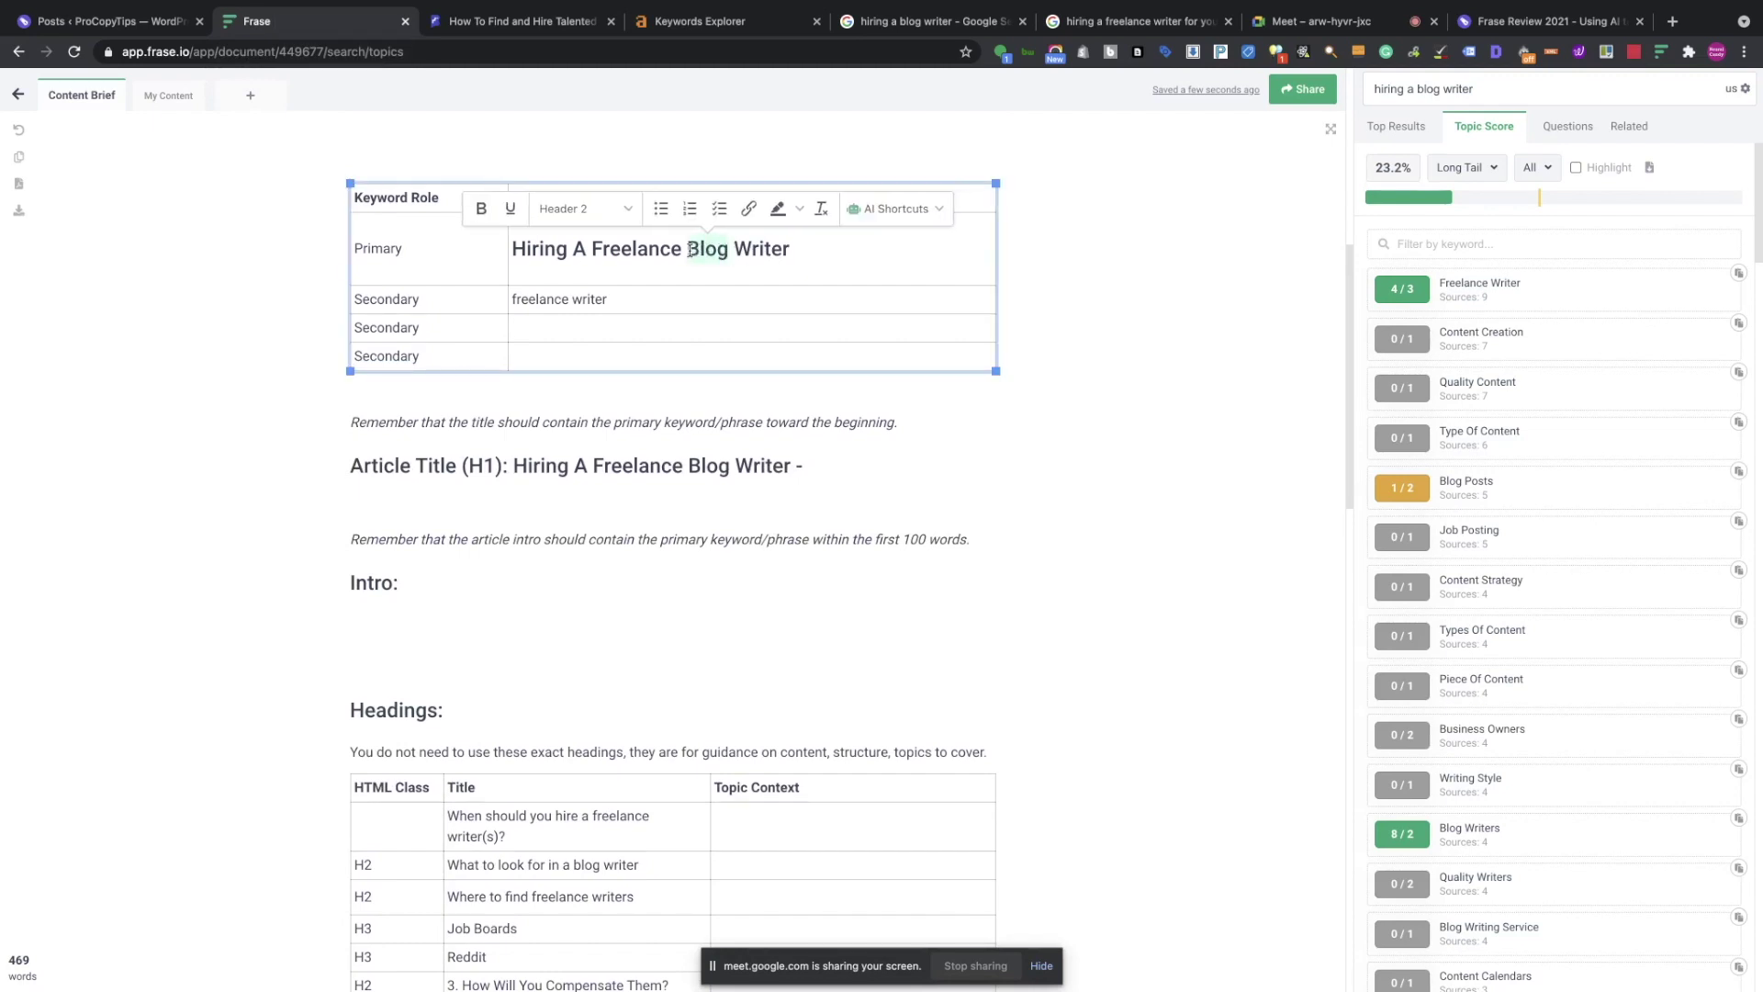
{"action": "key", "text": "BackSpace"}
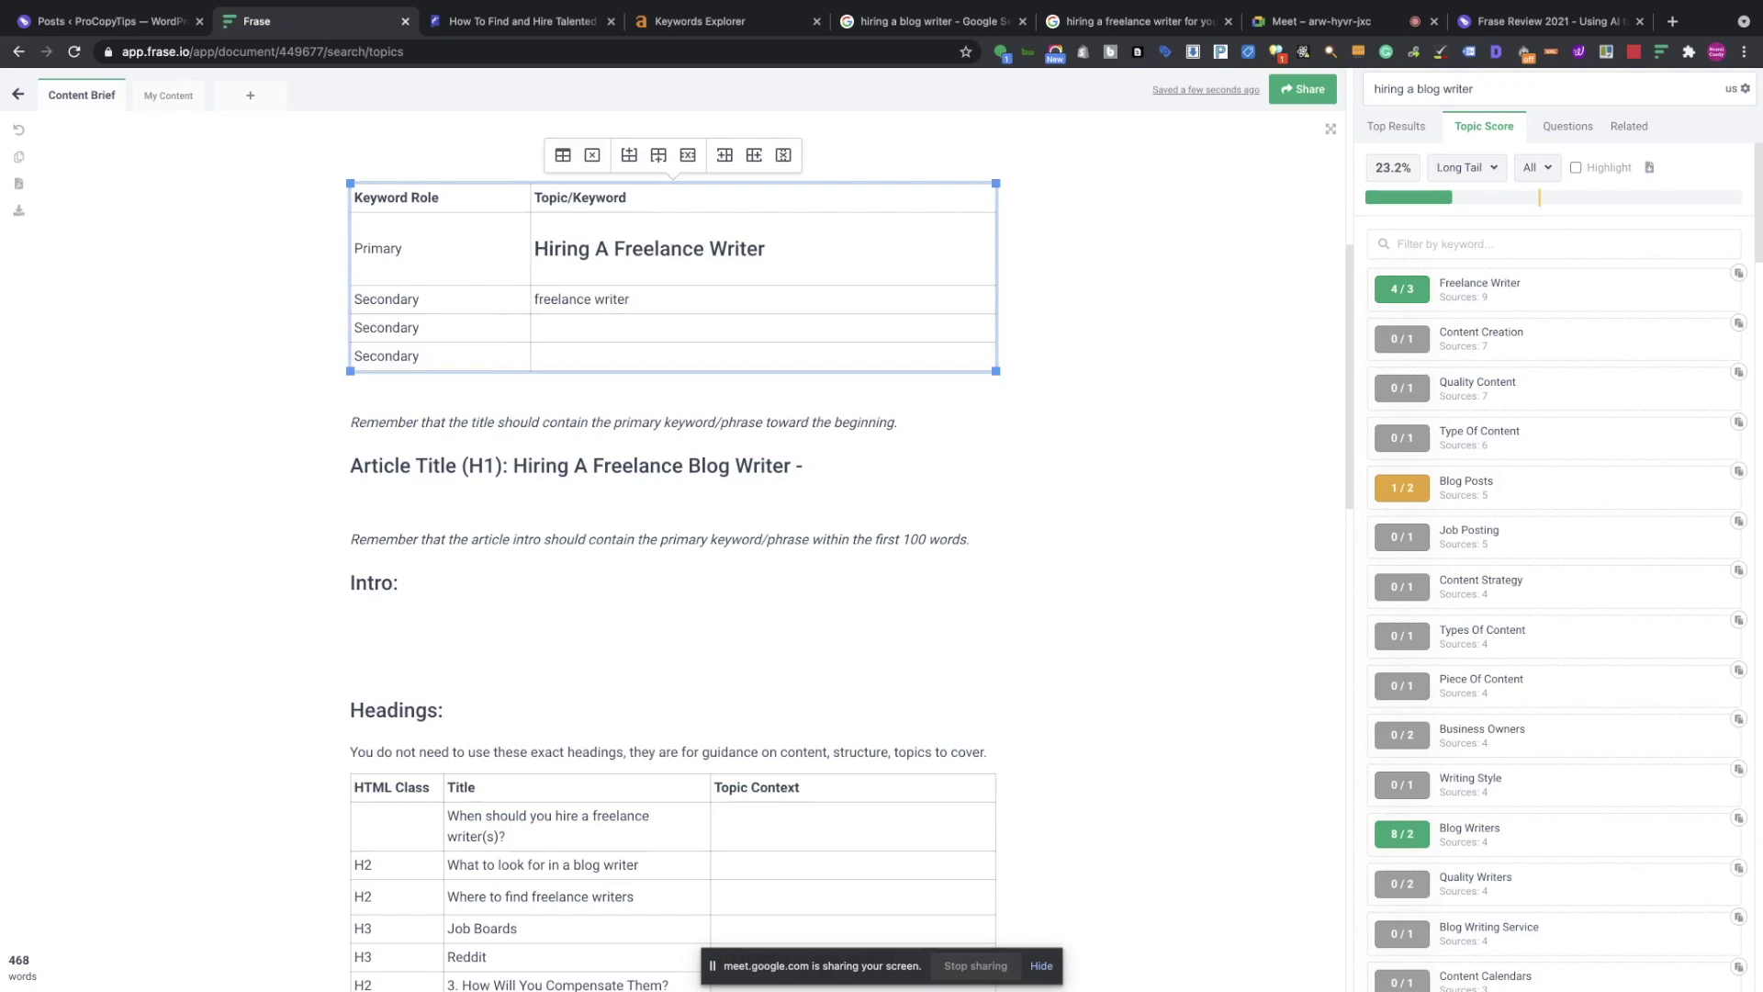
{"action": "left_click", "coordinate": [807, 240]}
{"action": "type", "text": "fo"}
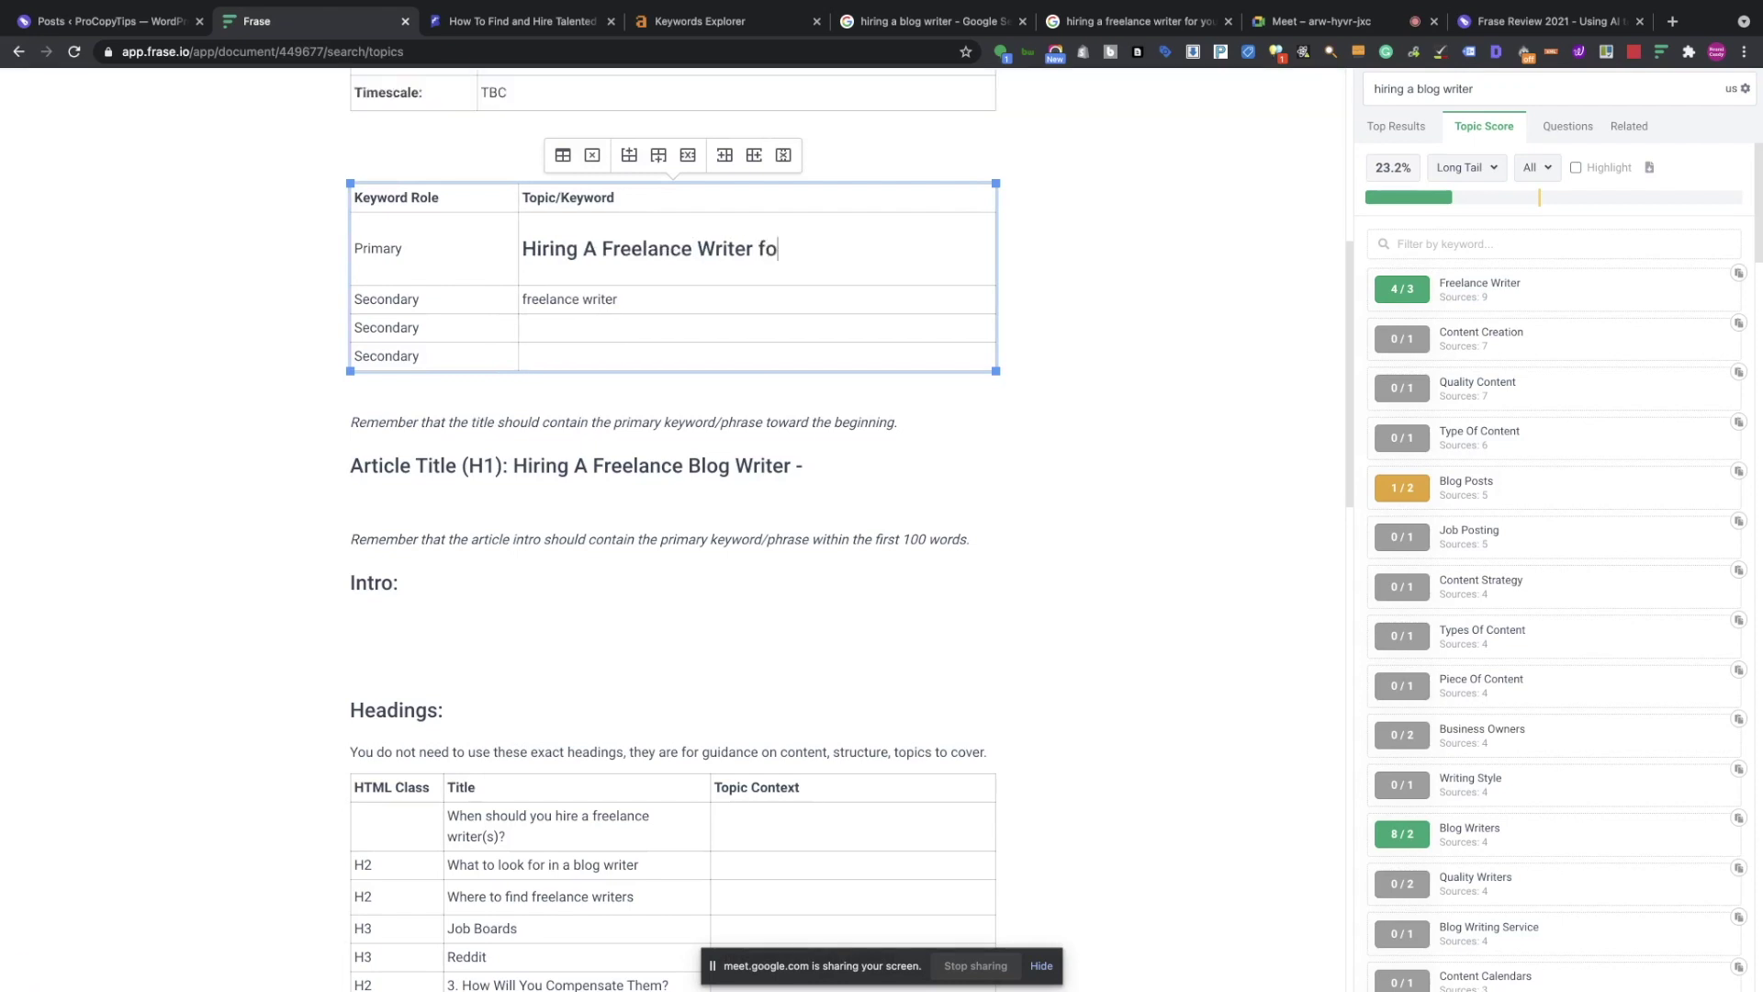
{"action": "type", "text": "r your blog"}
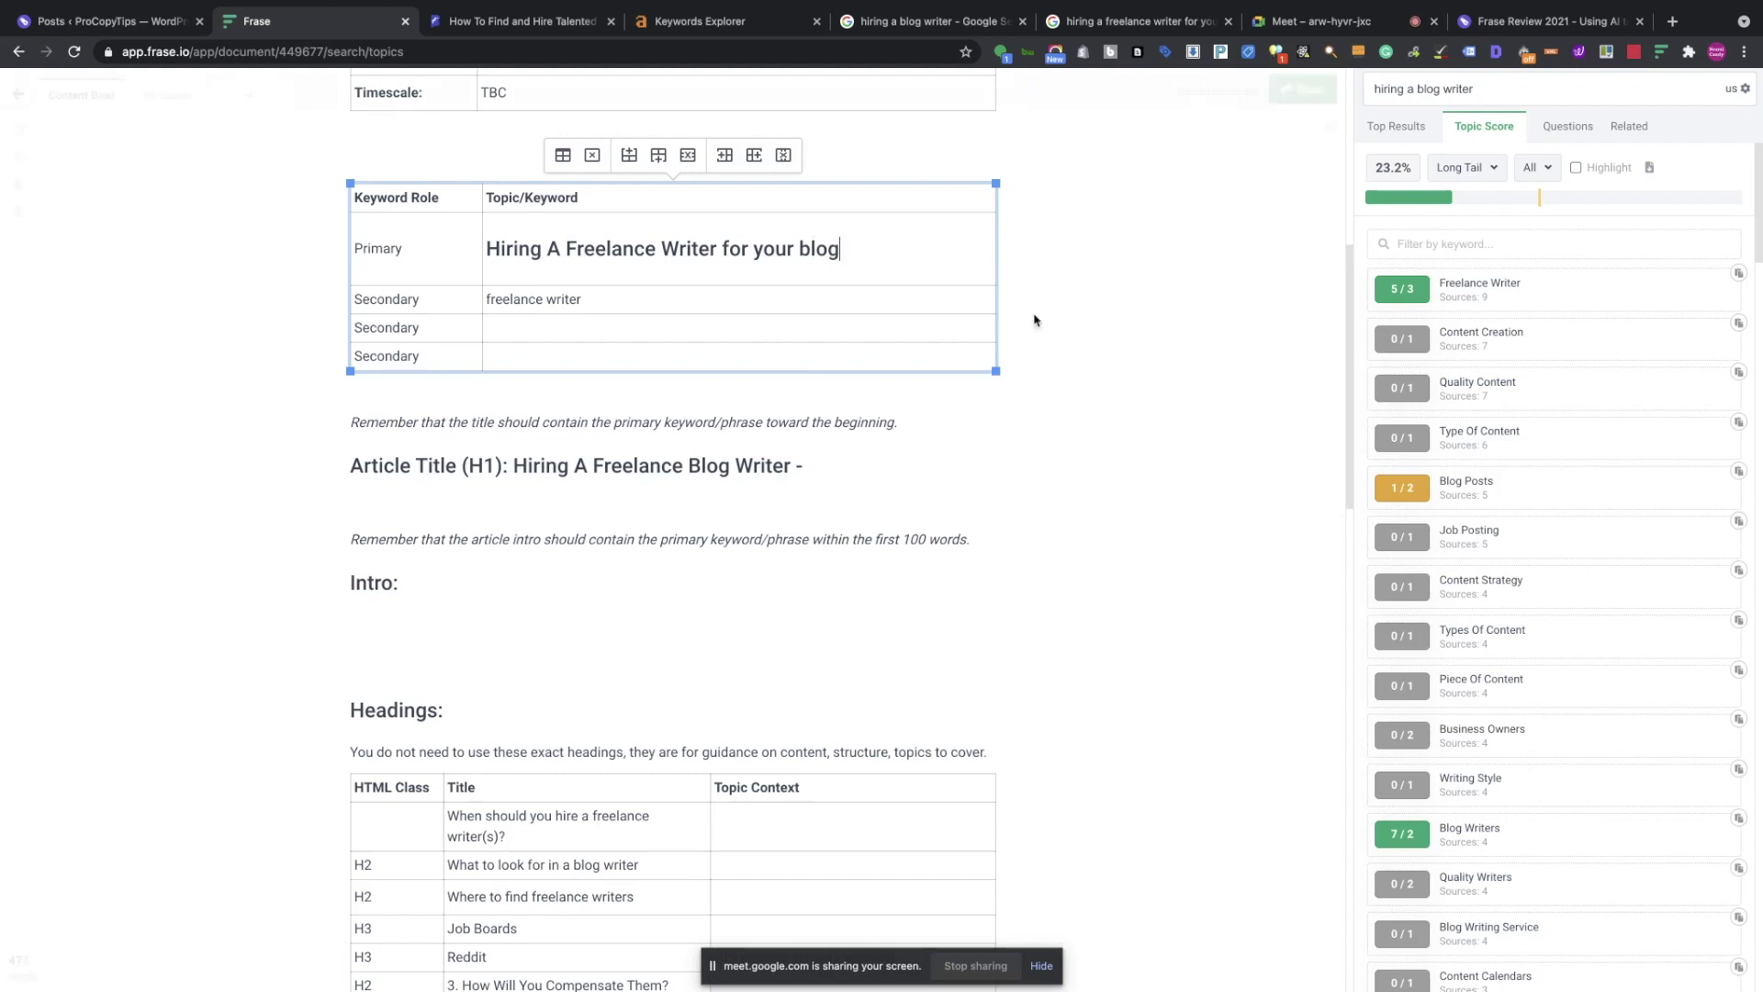
Look through the brief and copy its Share Full Document link from the sharing options.
{"action": "scroll", "coordinate": [1094, 317], "scroll_direction": "up", "scroll_amount": 5}
{"action": "scroll", "coordinate": [1094, 317], "scroll_direction": "up", "scroll_amount": 2}
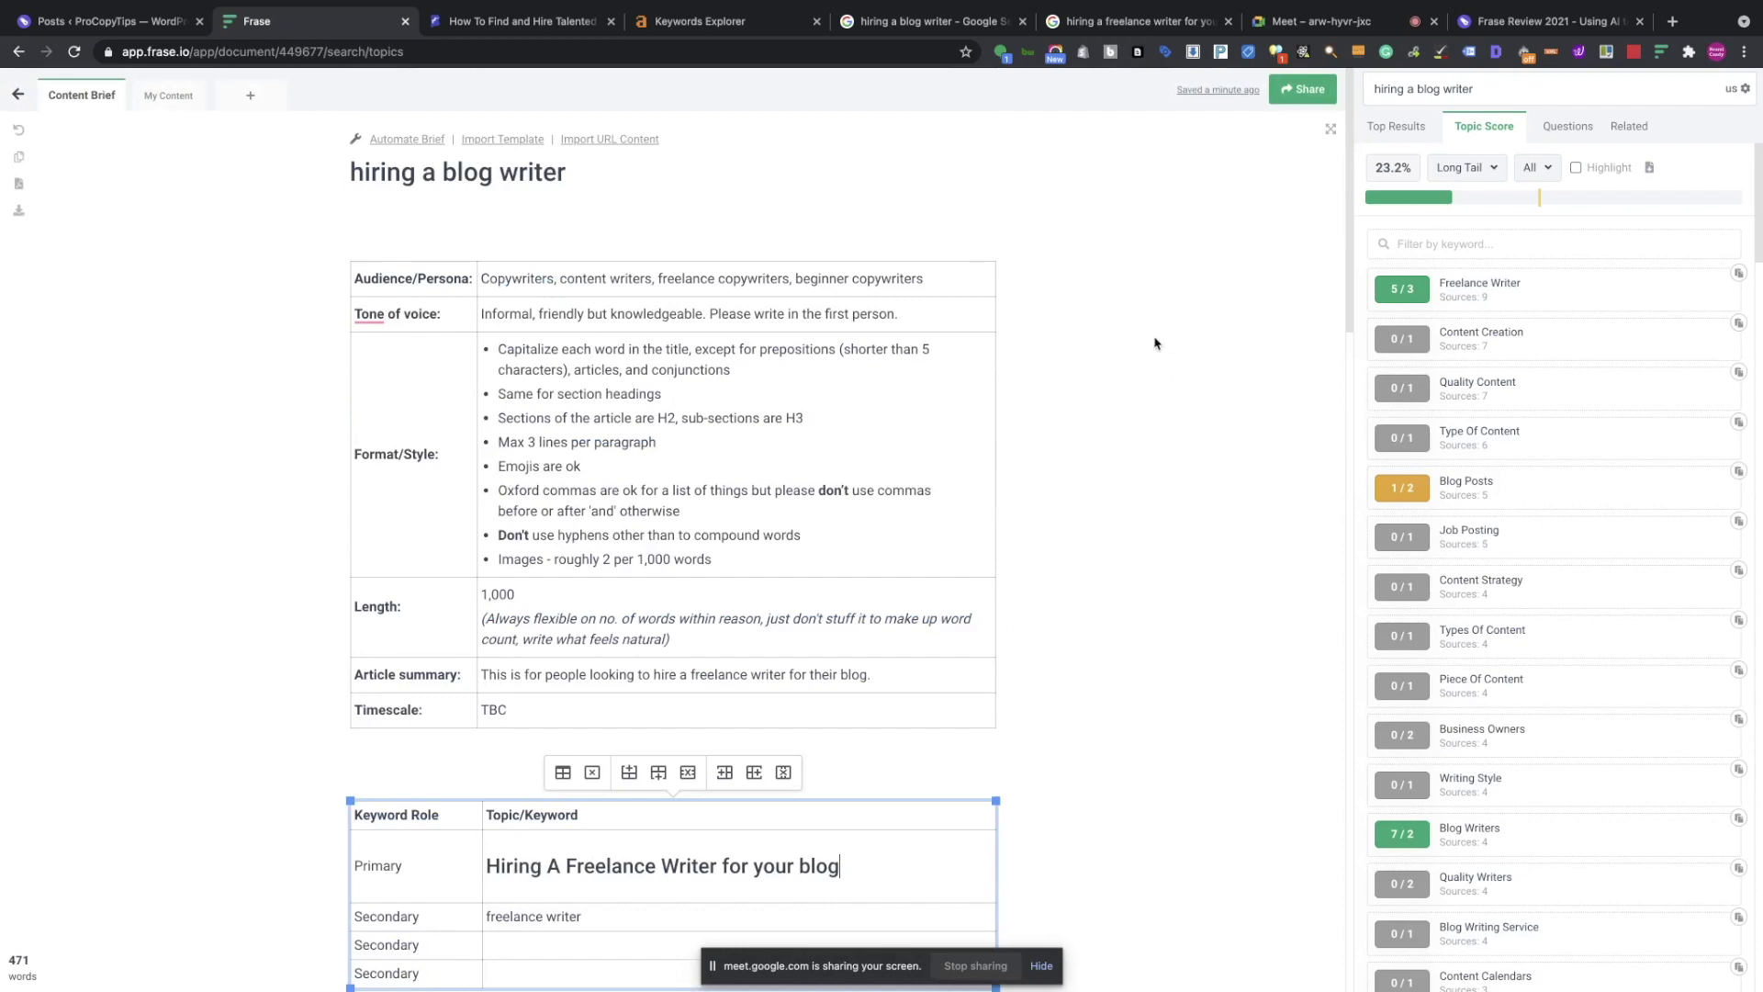
{"action": "scroll", "coordinate": [1164, 344], "scroll_direction": "down", "scroll_amount": 9}
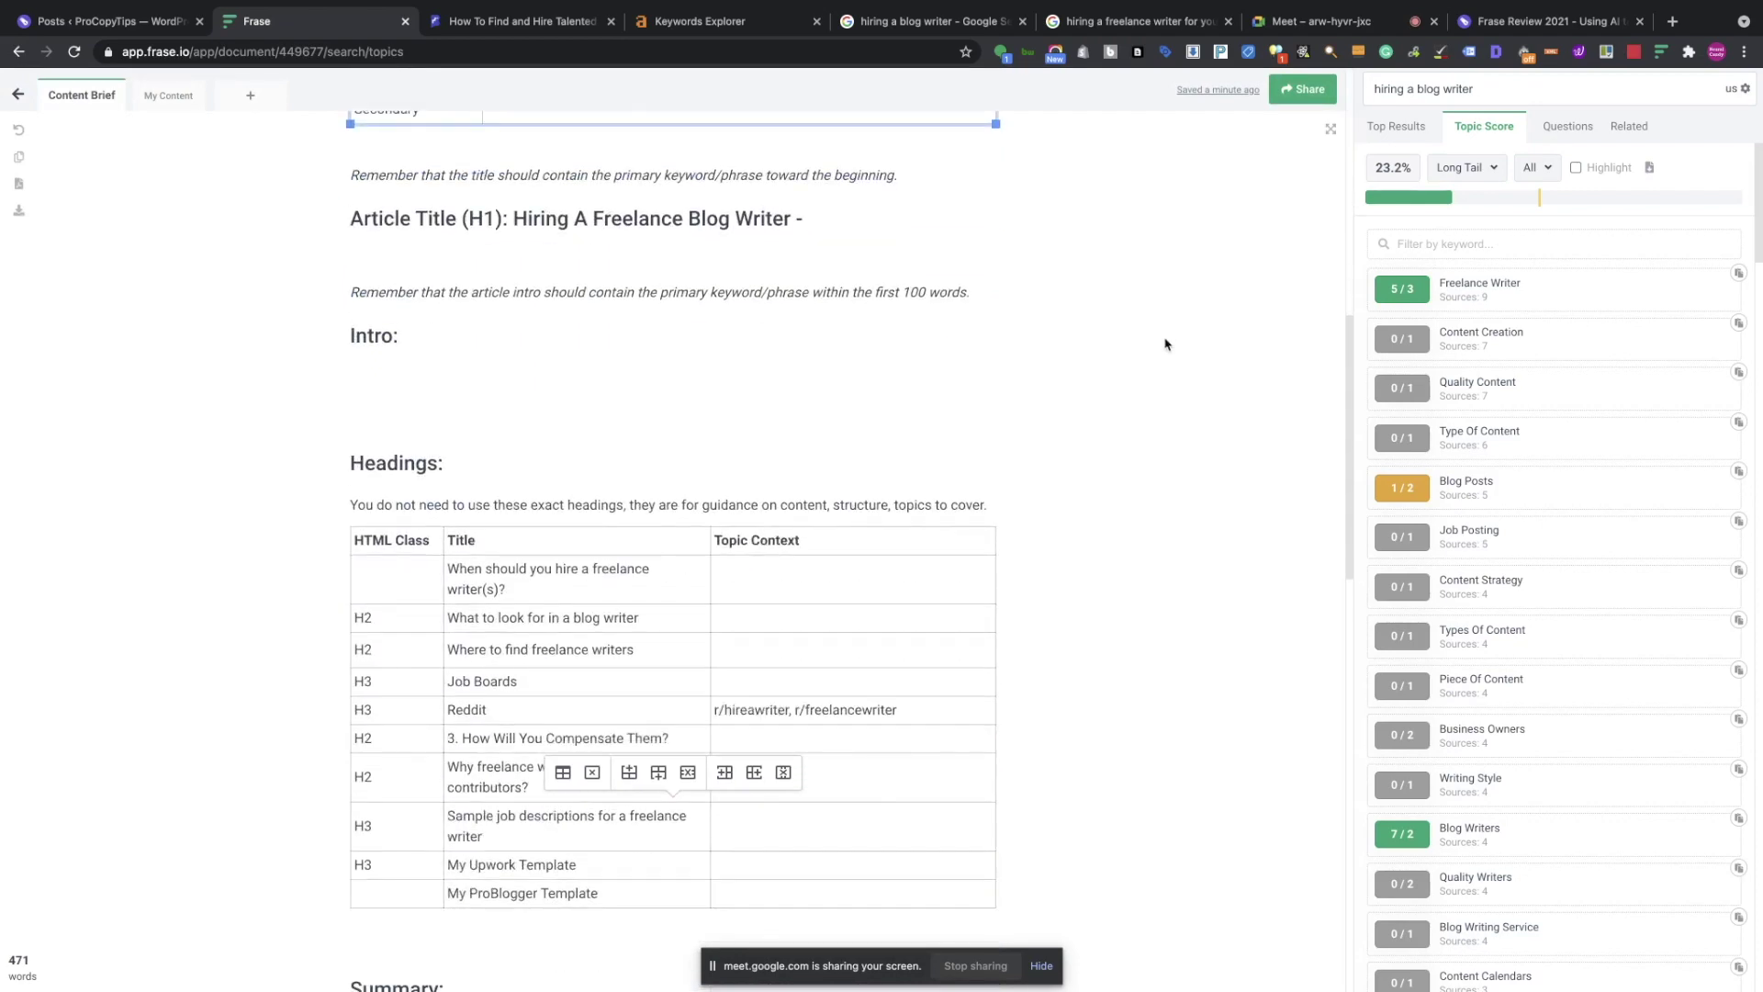
{"action": "scroll", "coordinate": [1165, 344], "scroll_direction": "down", "scroll_amount": 7}
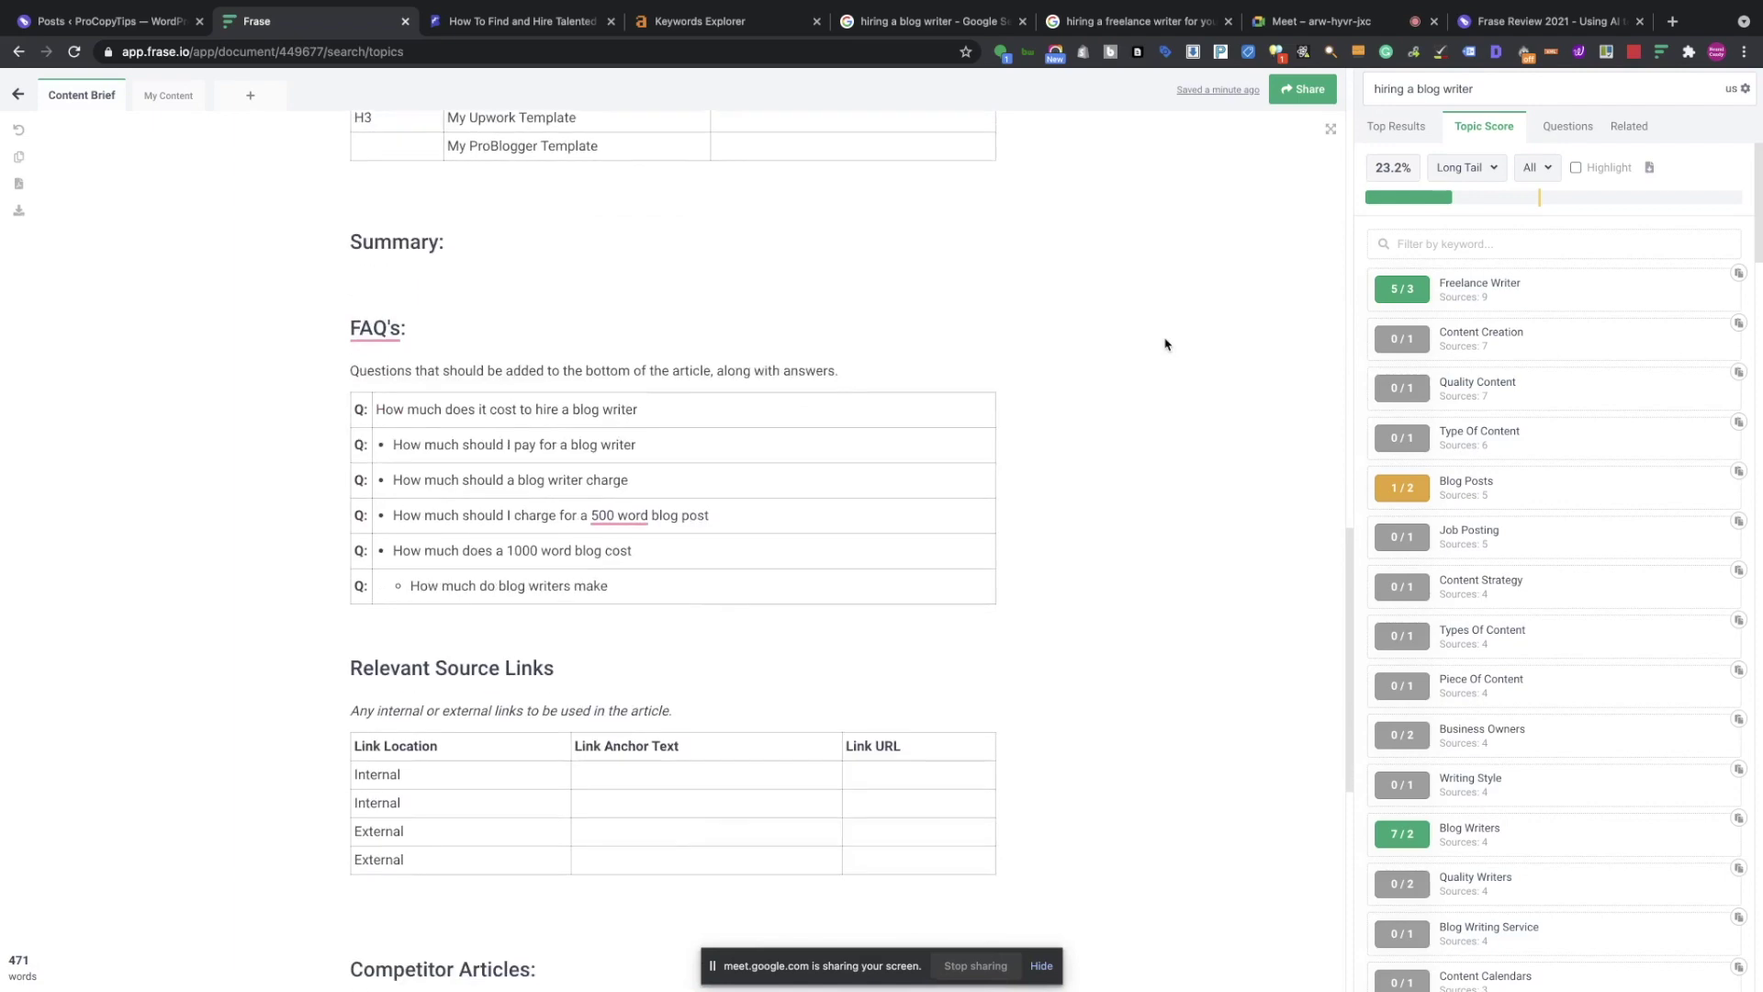
{"action": "scroll", "coordinate": [1164, 344], "scroll_direction": "up", "scroll_amount": 17}
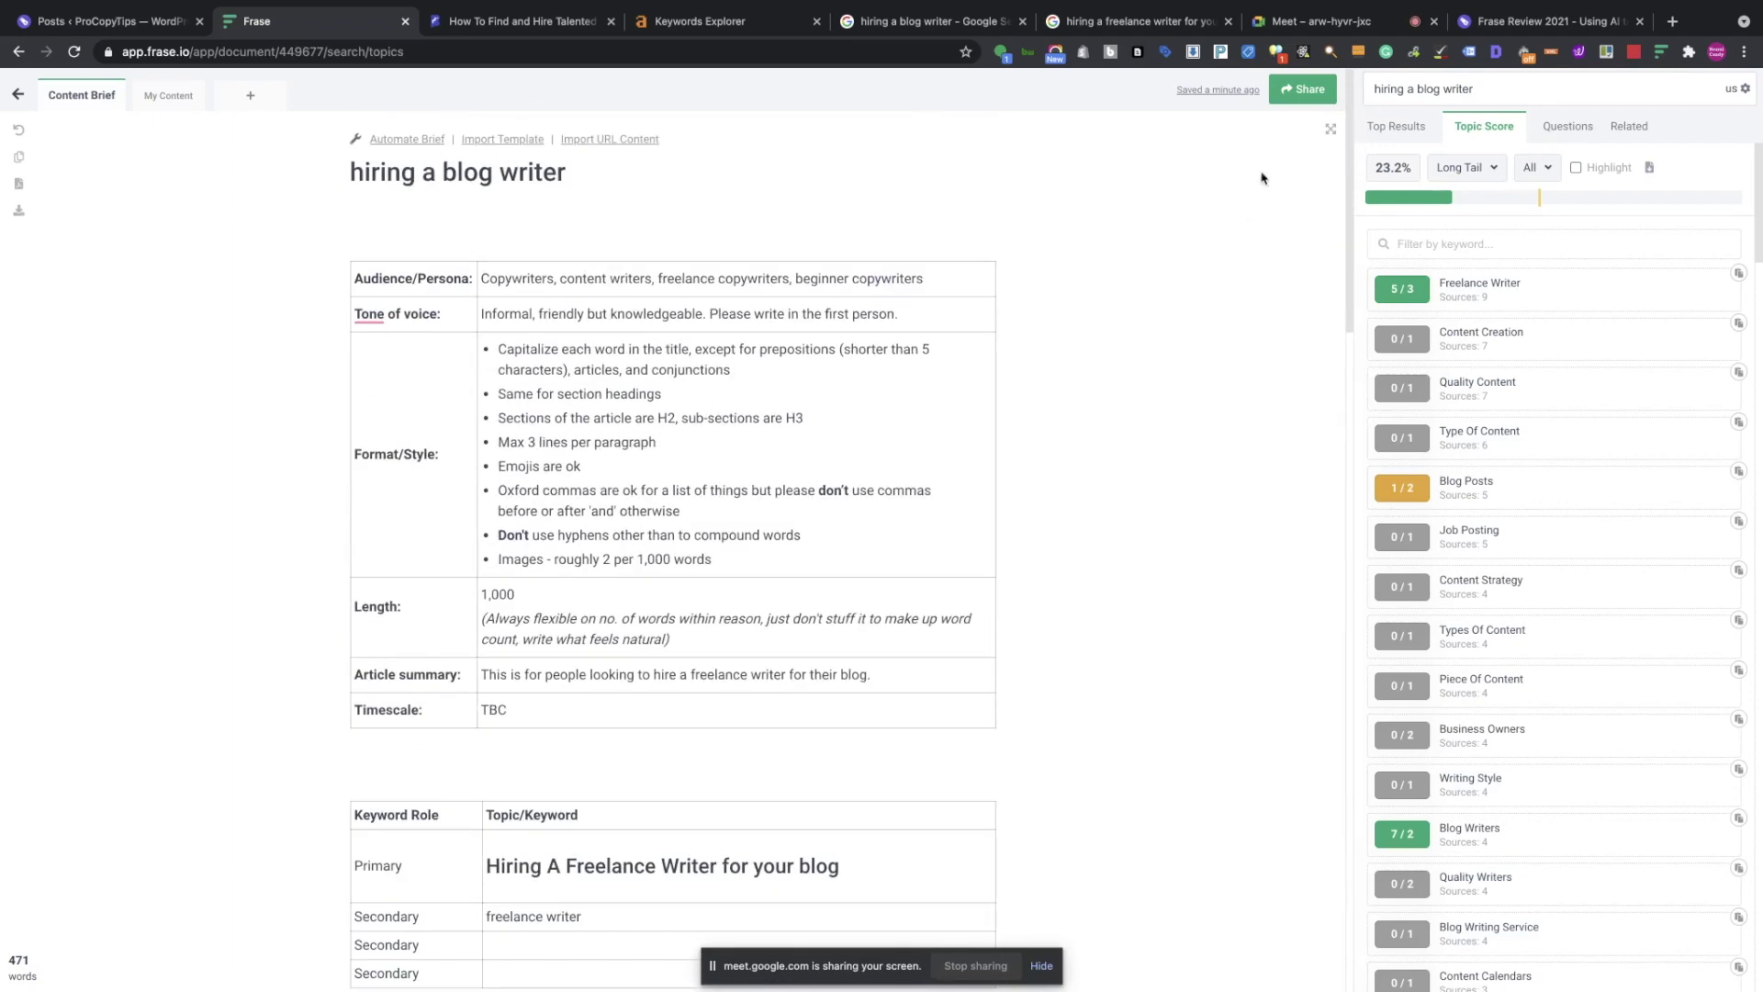
{"action": "left_click", "coordinate": [1299, 93]}
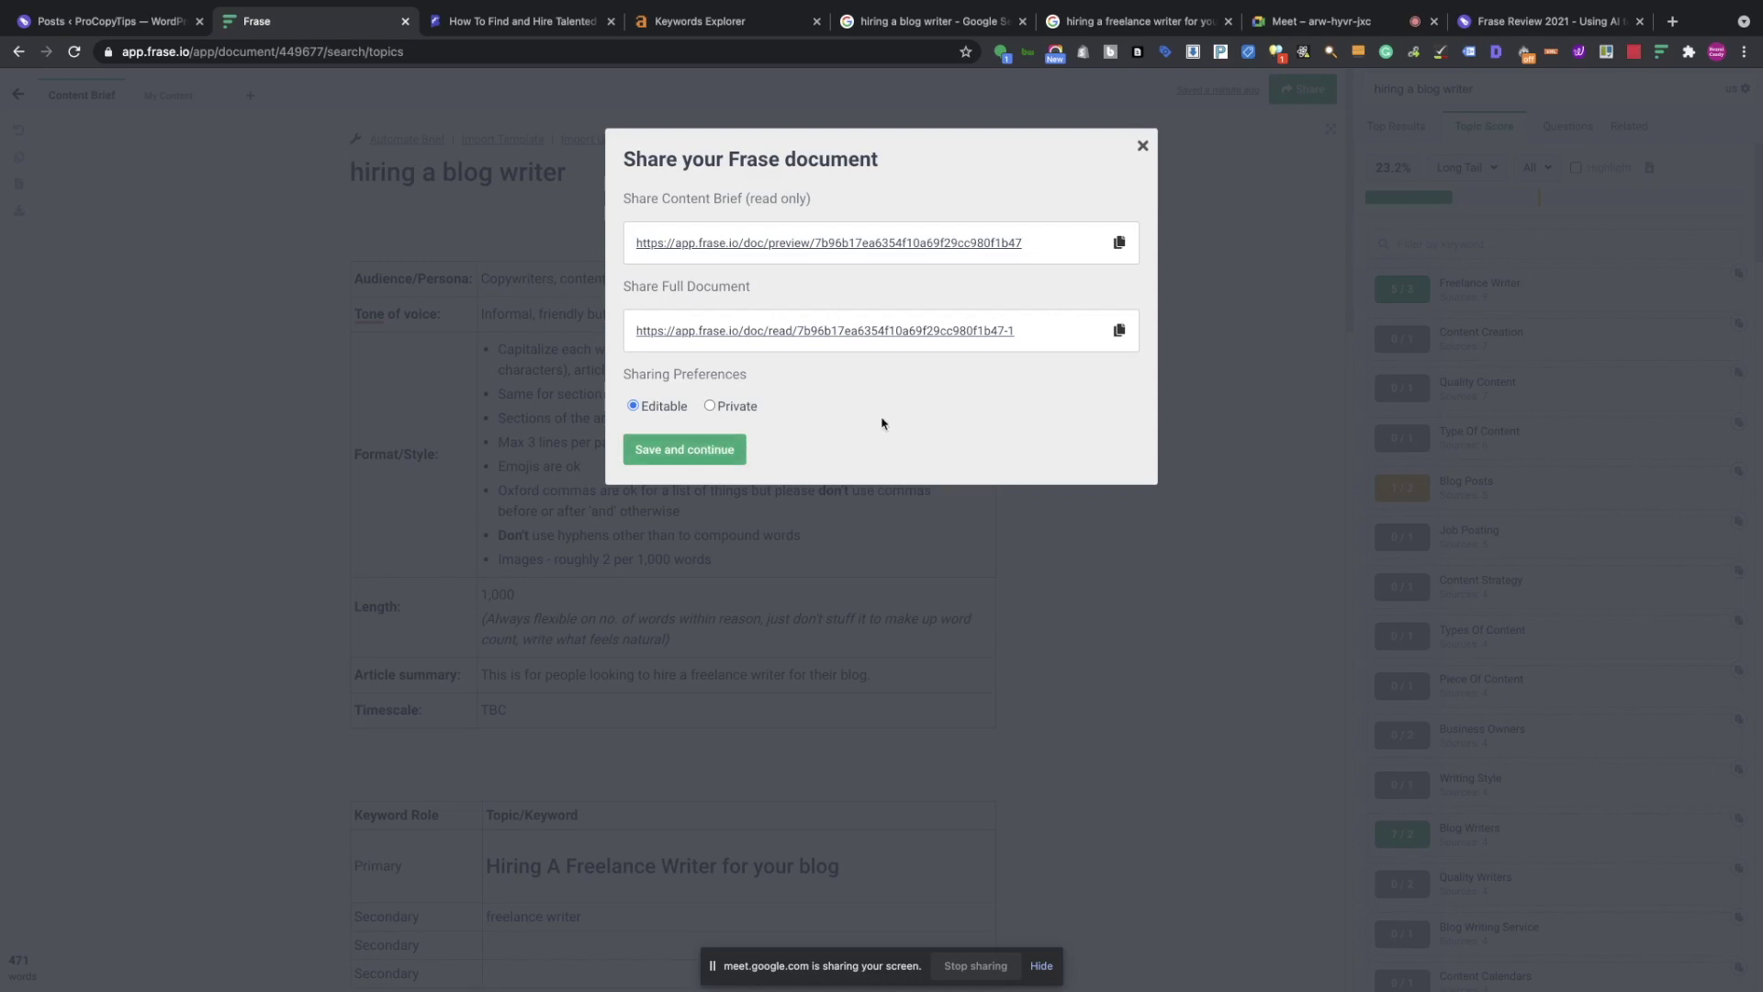
{"action": "left_click", "coordinate": [1119, 332]}
Open the copied share link in a new browser tab and look over the shared brief.
{"action": "left_click", "coordinate": [1673, 21]}
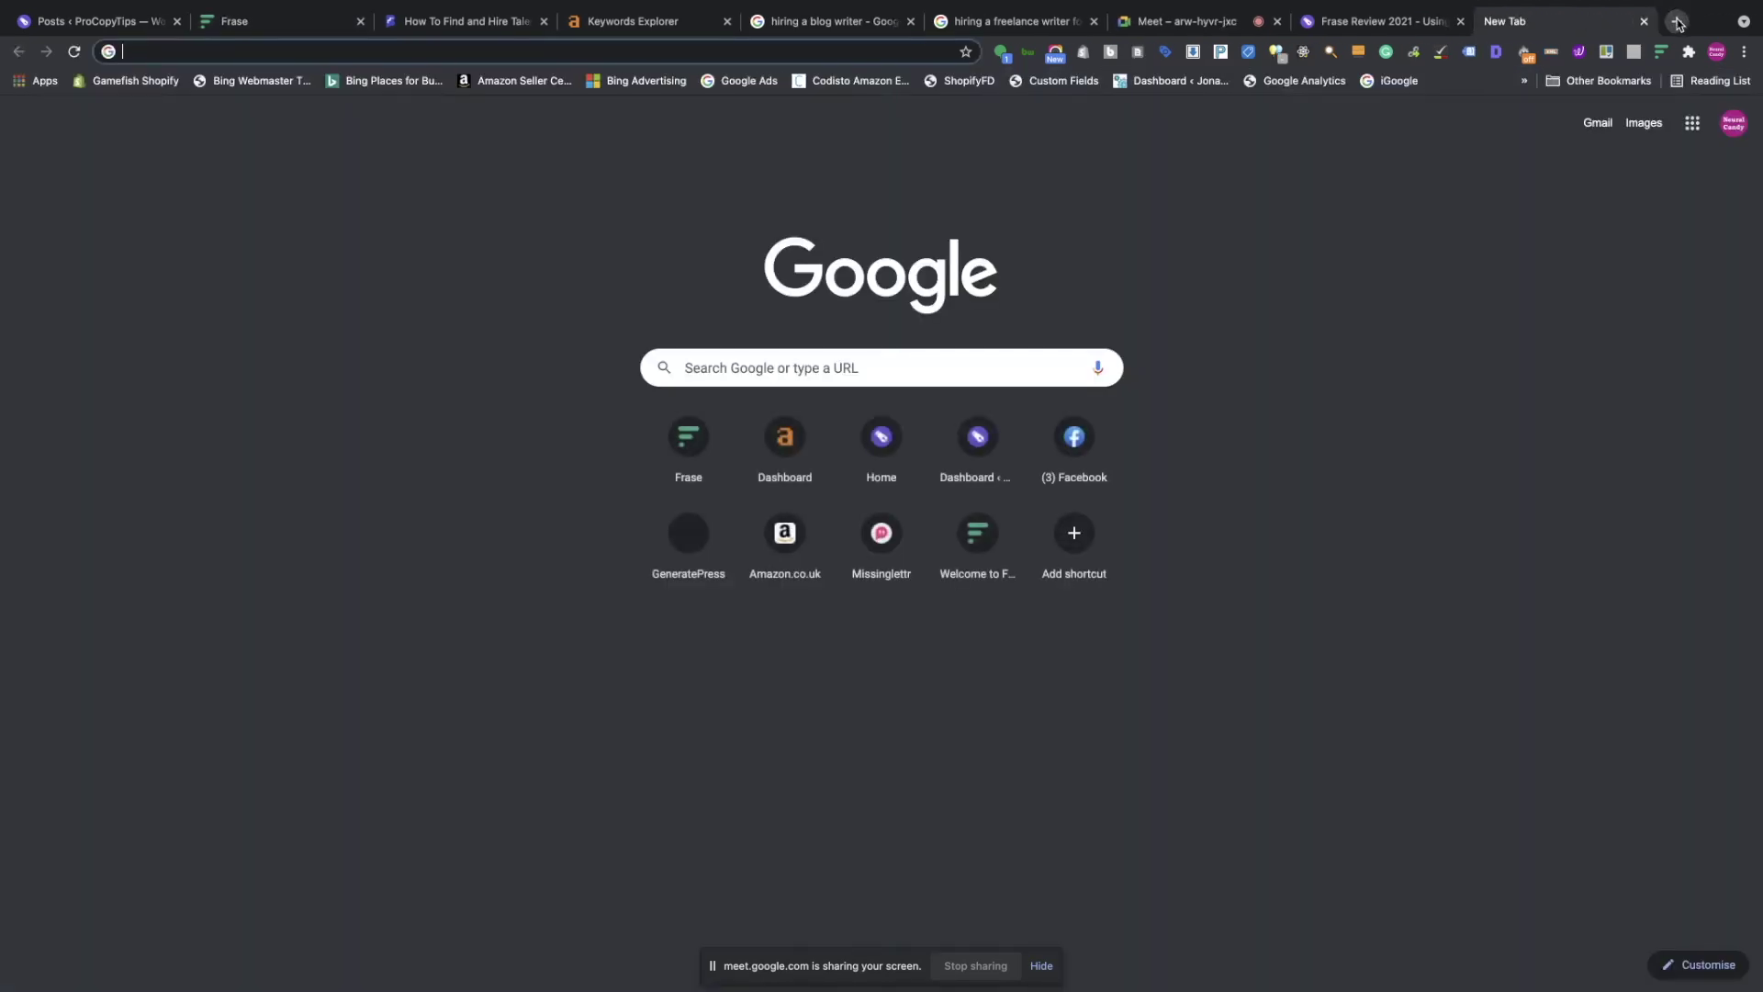
{"action": "key", "text": "super+v"}
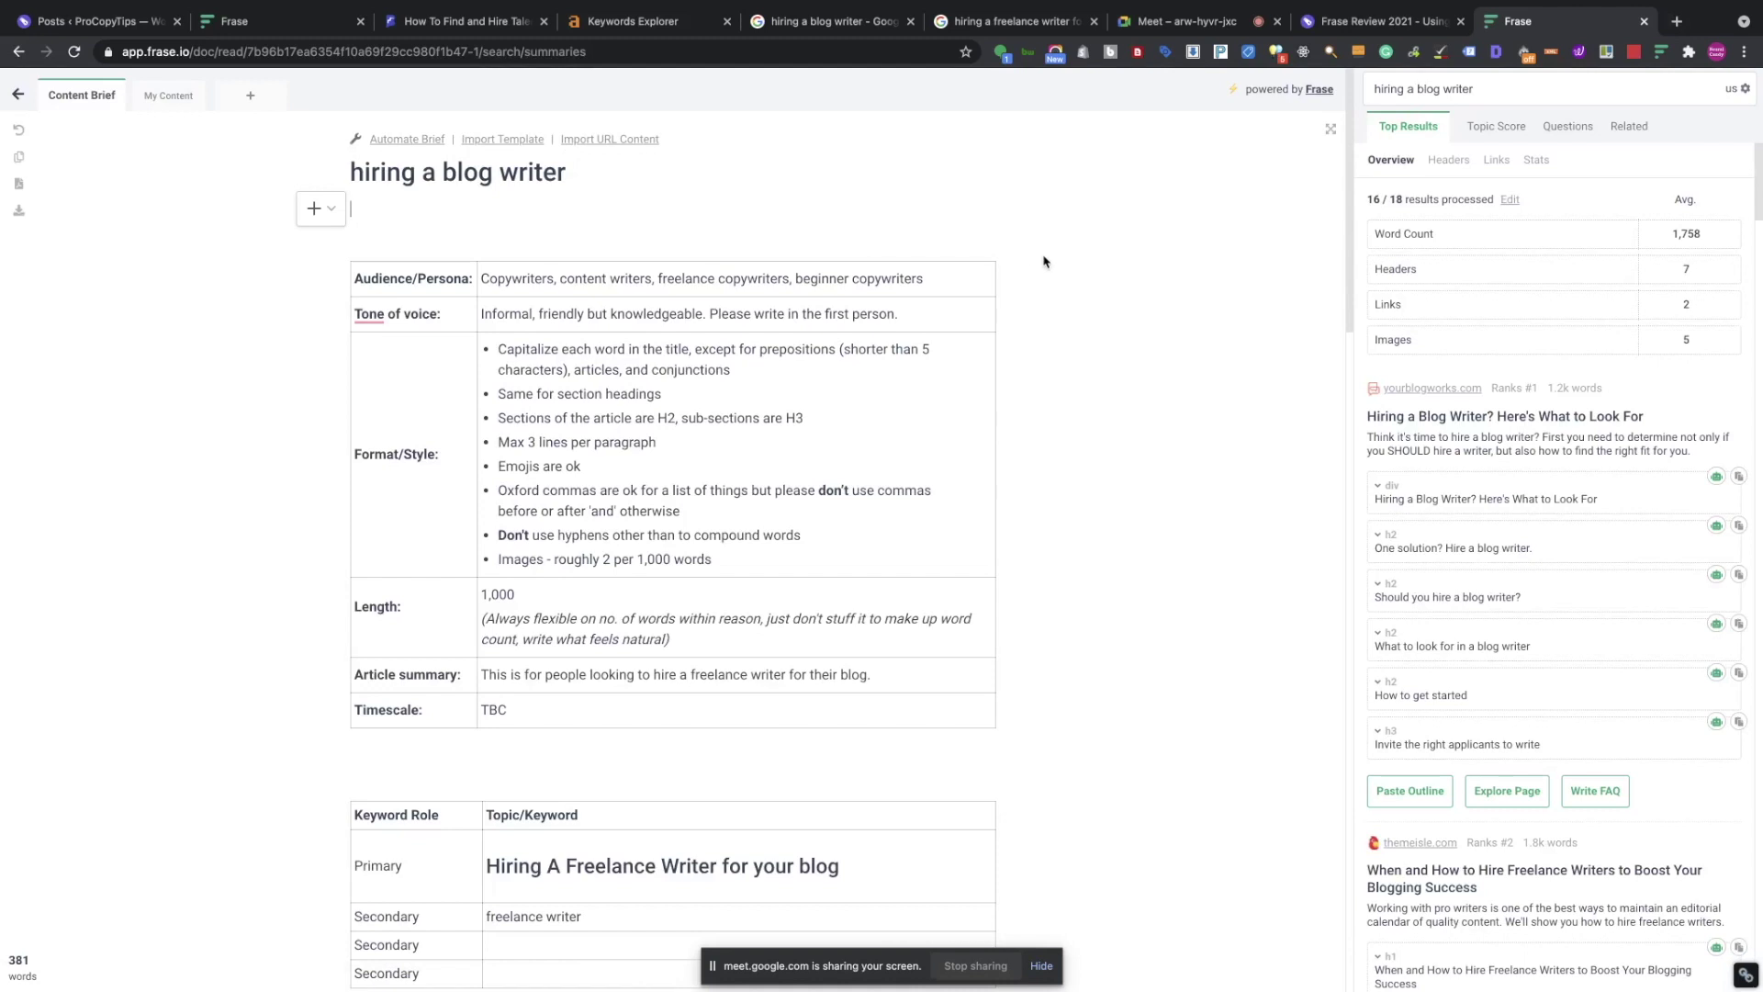
{"action": "scroll", "coordinate": [1062, 400], "scroll_direction": "down", "scroll_amount": 10}
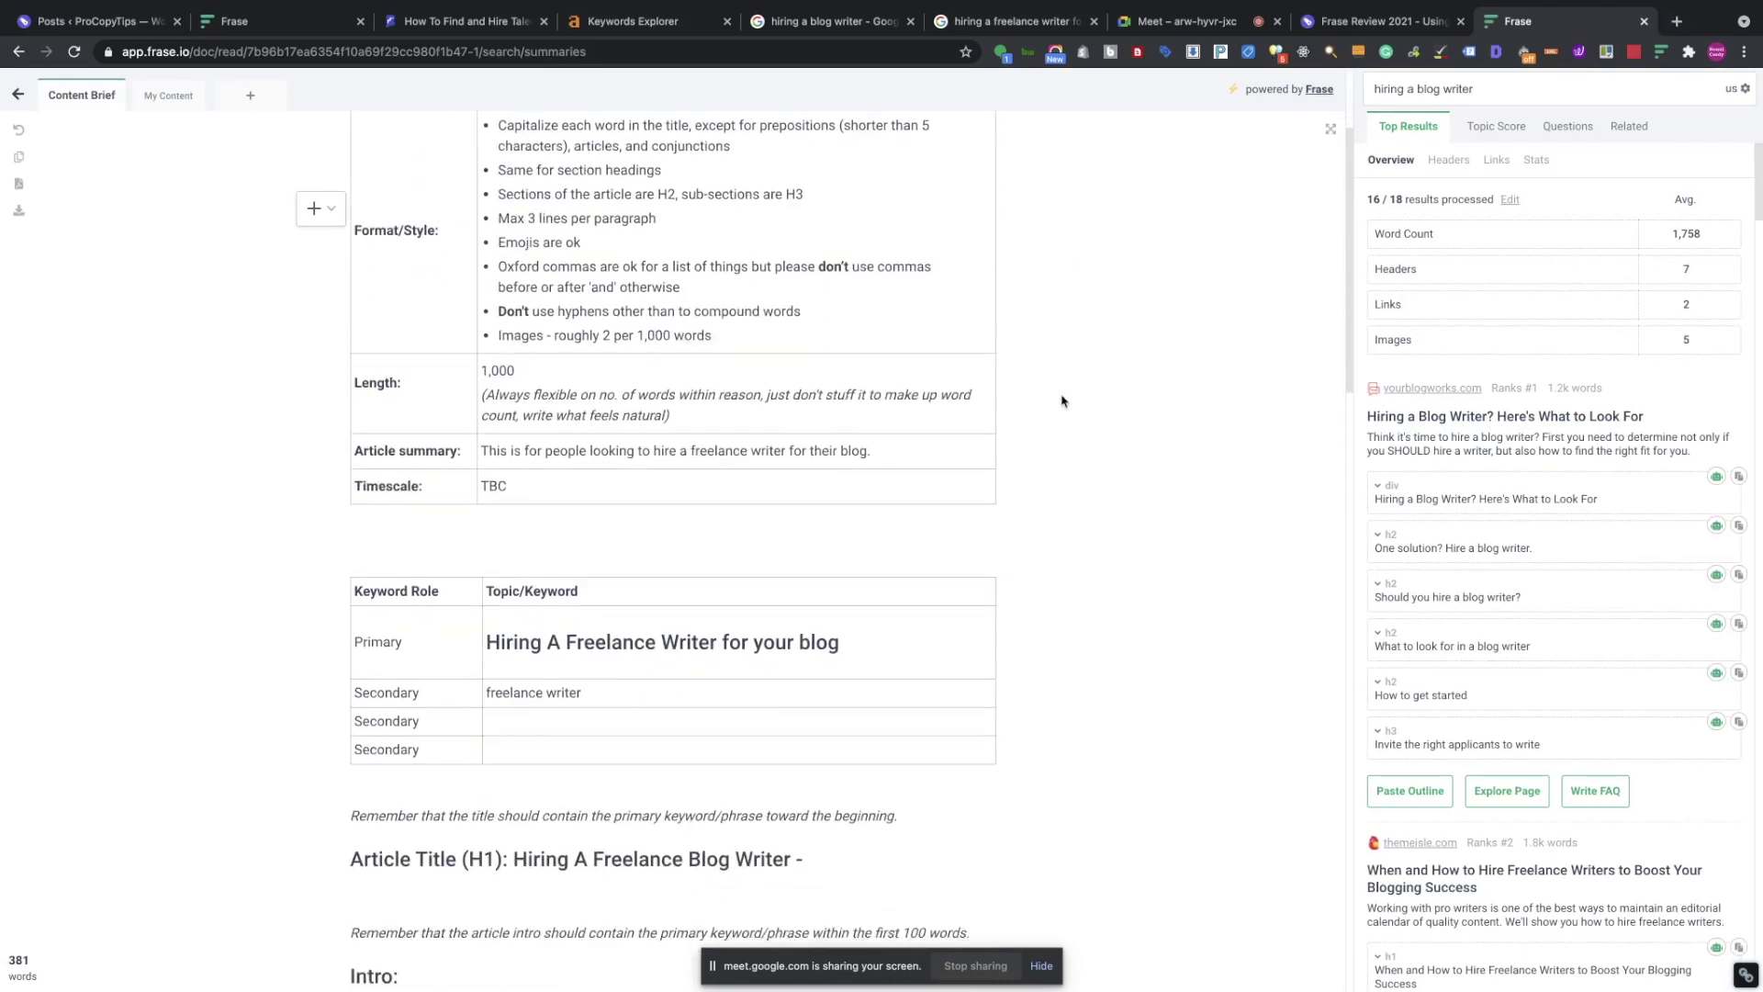
Look through the shared content brief, from the formatting guidelines and keyword table to the Headings table.
{"action": "scroll", "coordinate": [1062, 400], "scroll_direction": "down", "scroll_amount": 2}
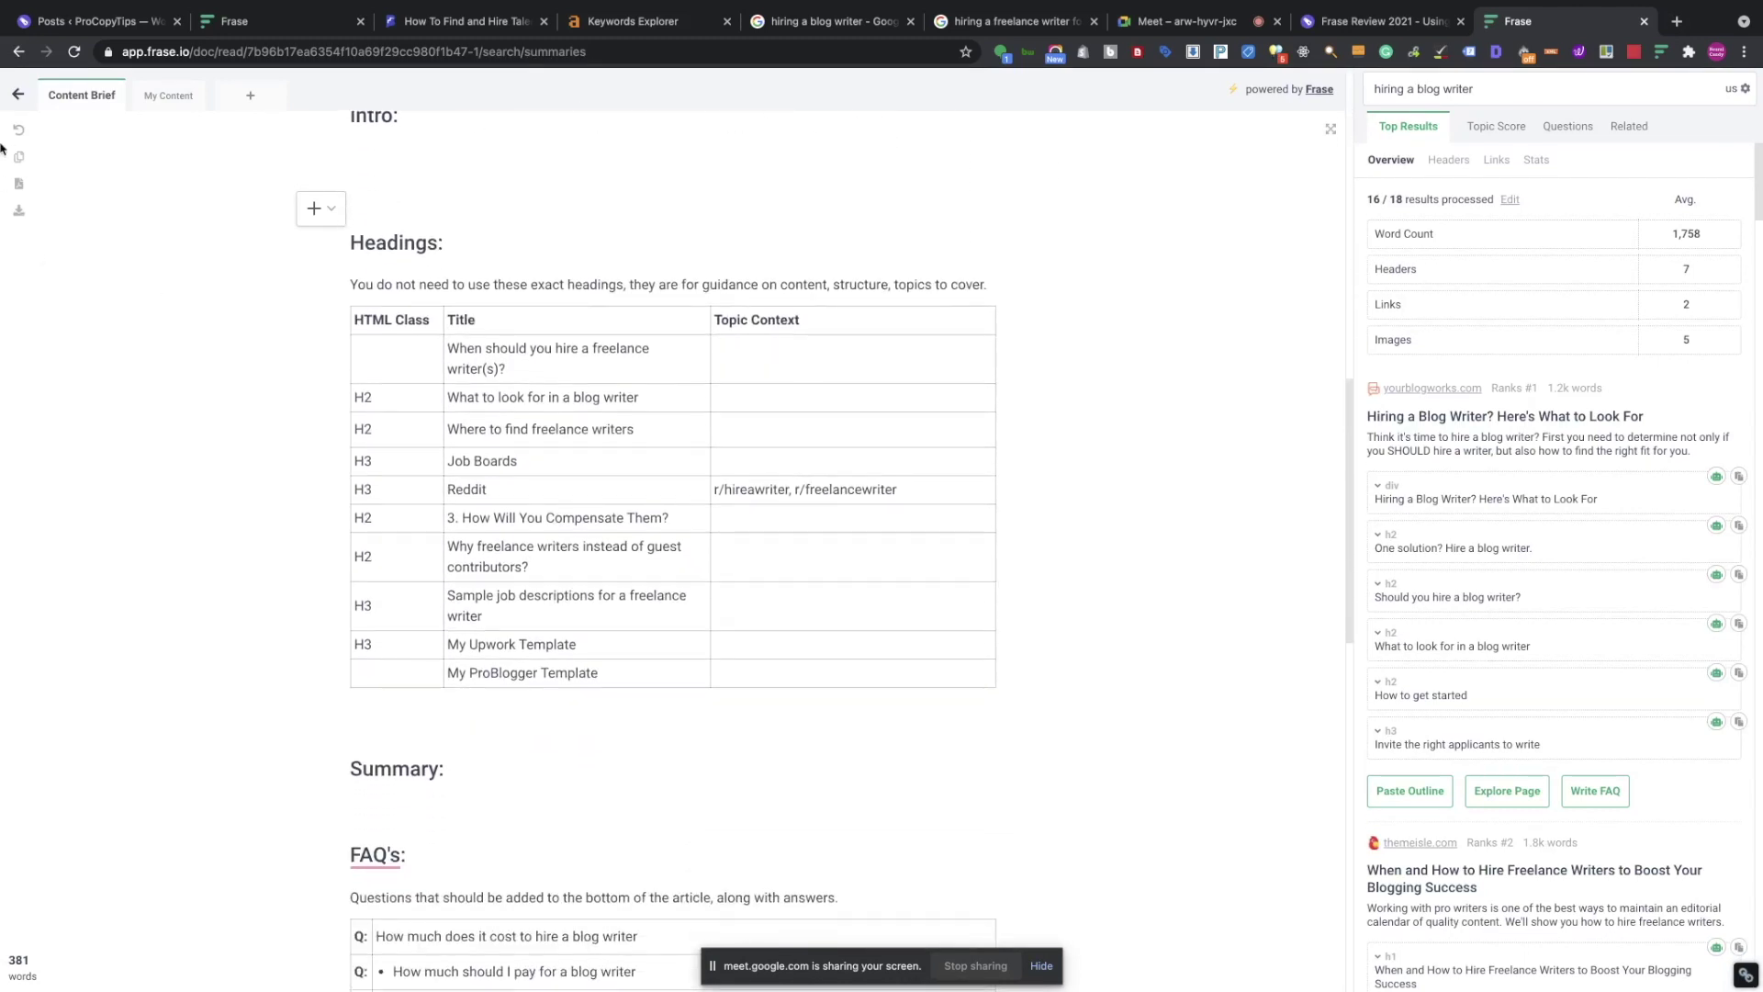
{"action": "left_click", "coordinate": [19, 97]}
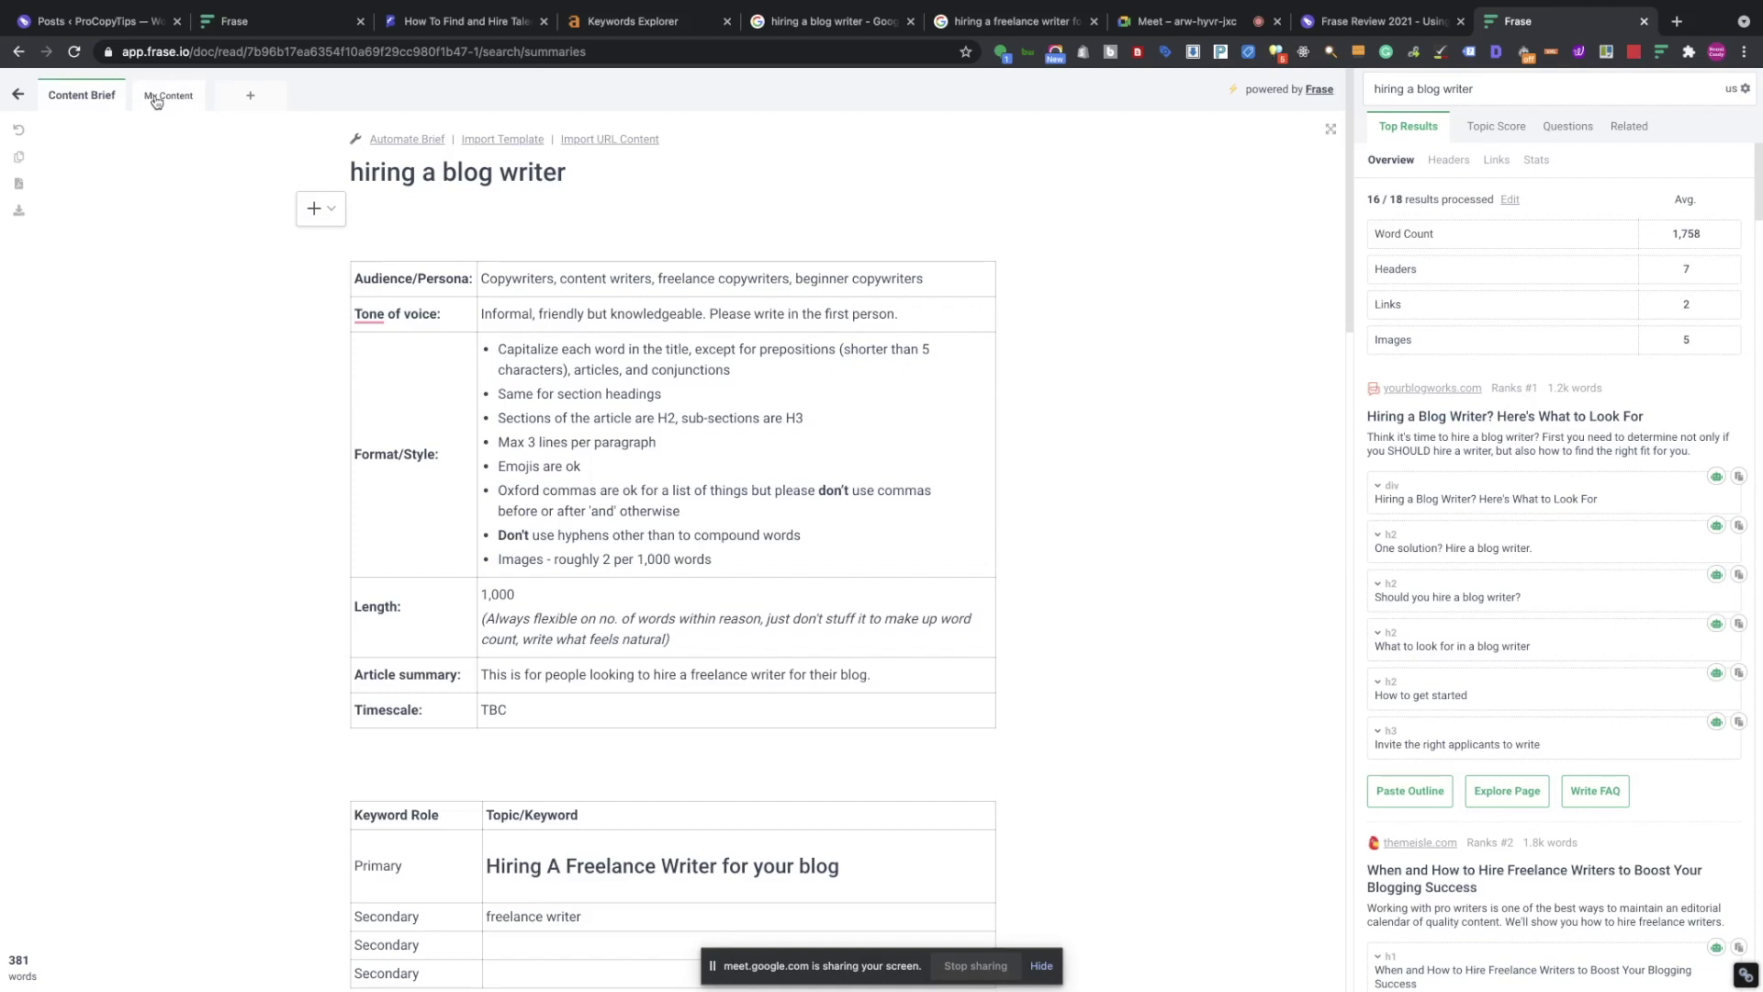
{"action": "scroll", "coordinate": [1104, 415], "scroll_direction": "down", "scroll_amount": 5}
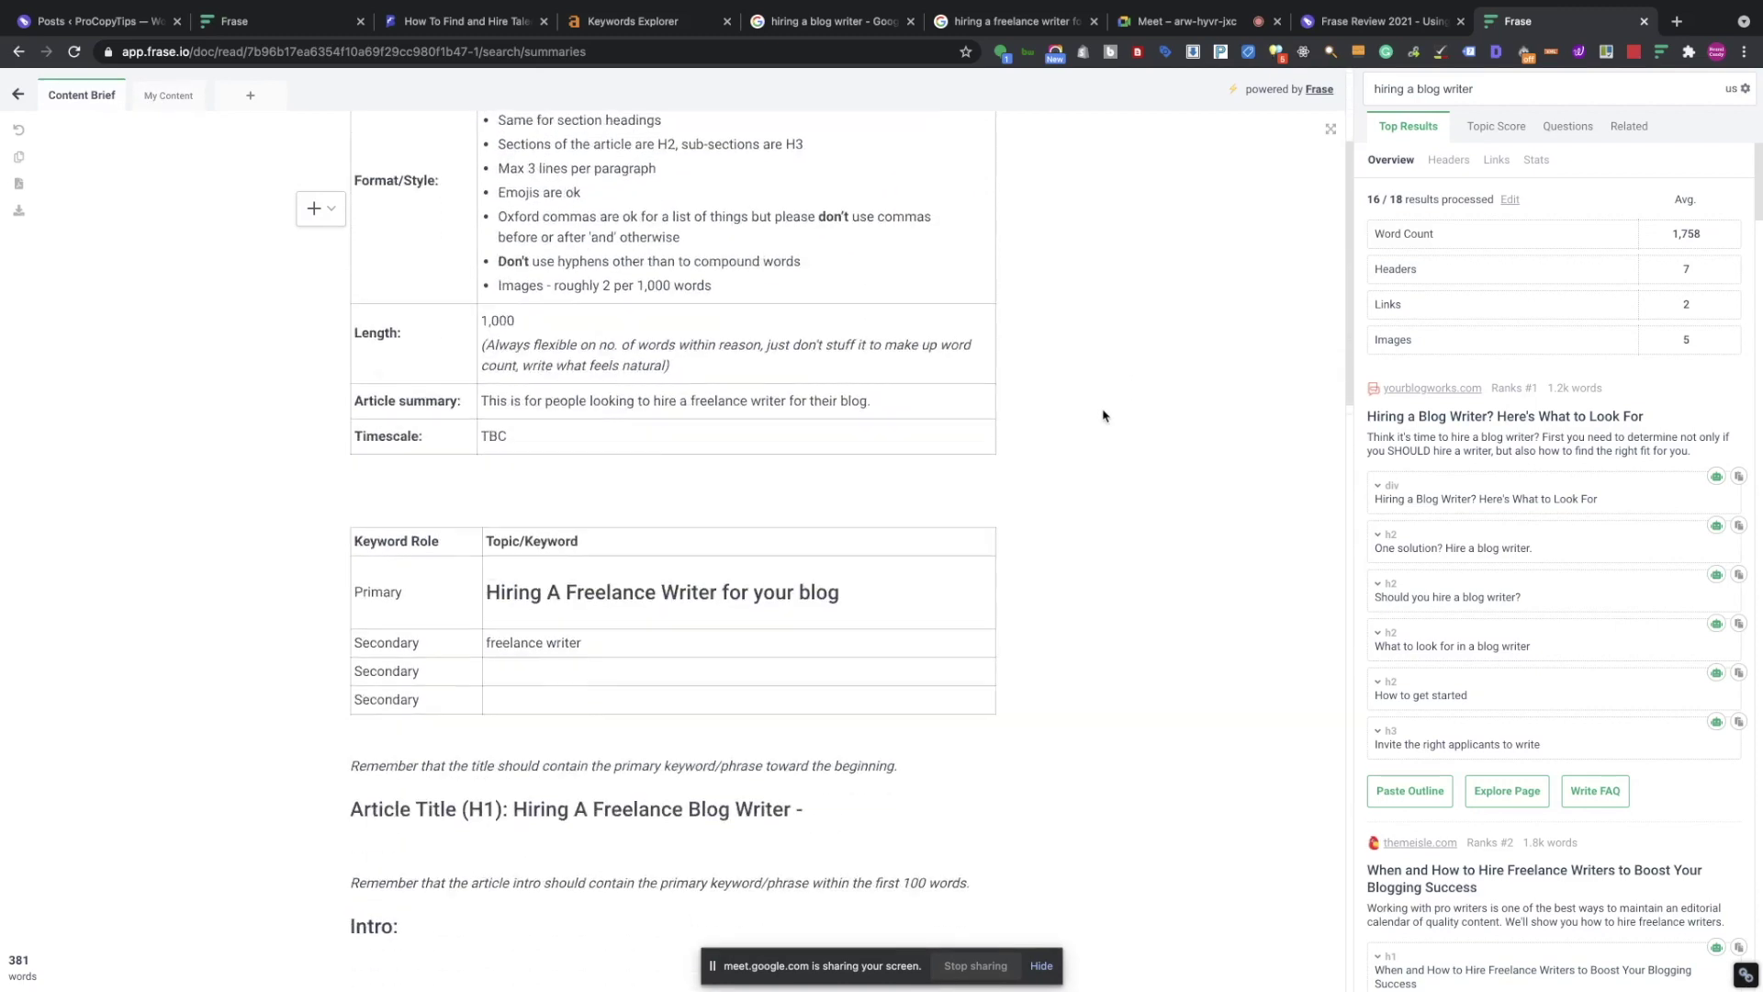
{"action": "scroll", "coordinate": [1104, 415], "scroll_direction": "down", "scroll_amount": 9}
{"action": "scroll", "coordinate": [1104, 415], "scroll_direction": "up", "scroll_amount": 11}
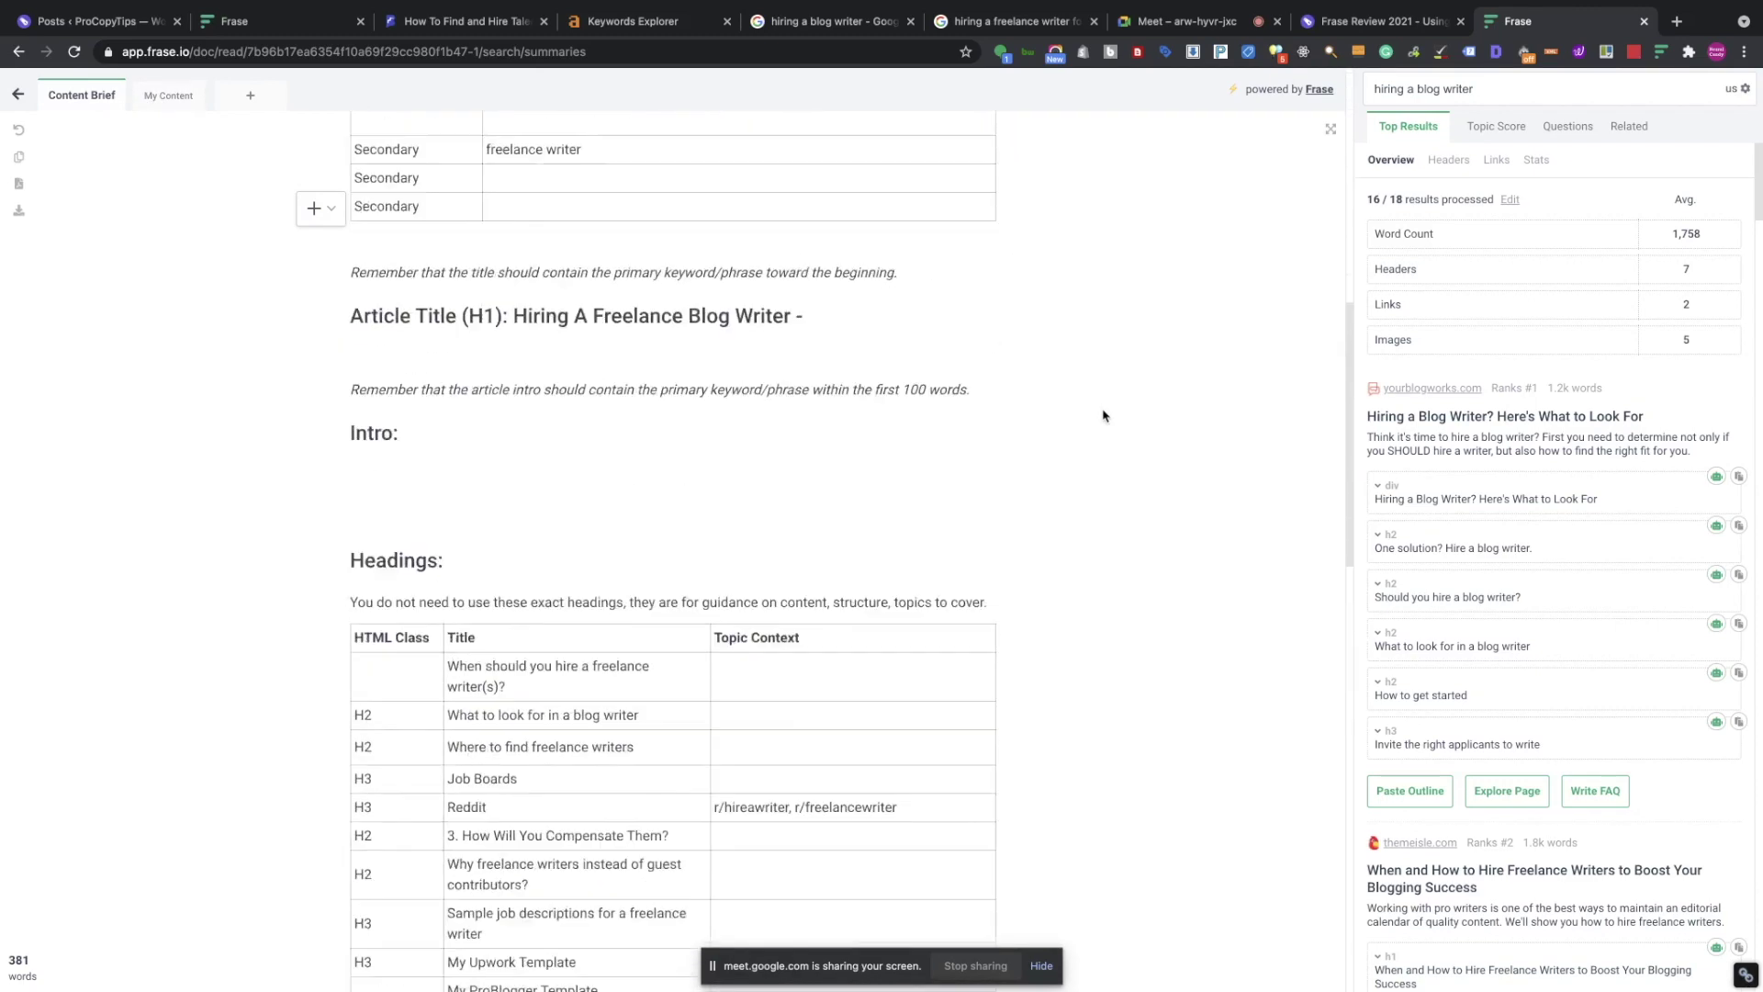
{"action": "scroll", "coordinate": [1103, 416], "scroll_direction": "up", "scroll_amount": 3}
{"action": "scroll", "coordinate": [1103, 416], "scroll_direction": "down", "scroll_amount": 12}
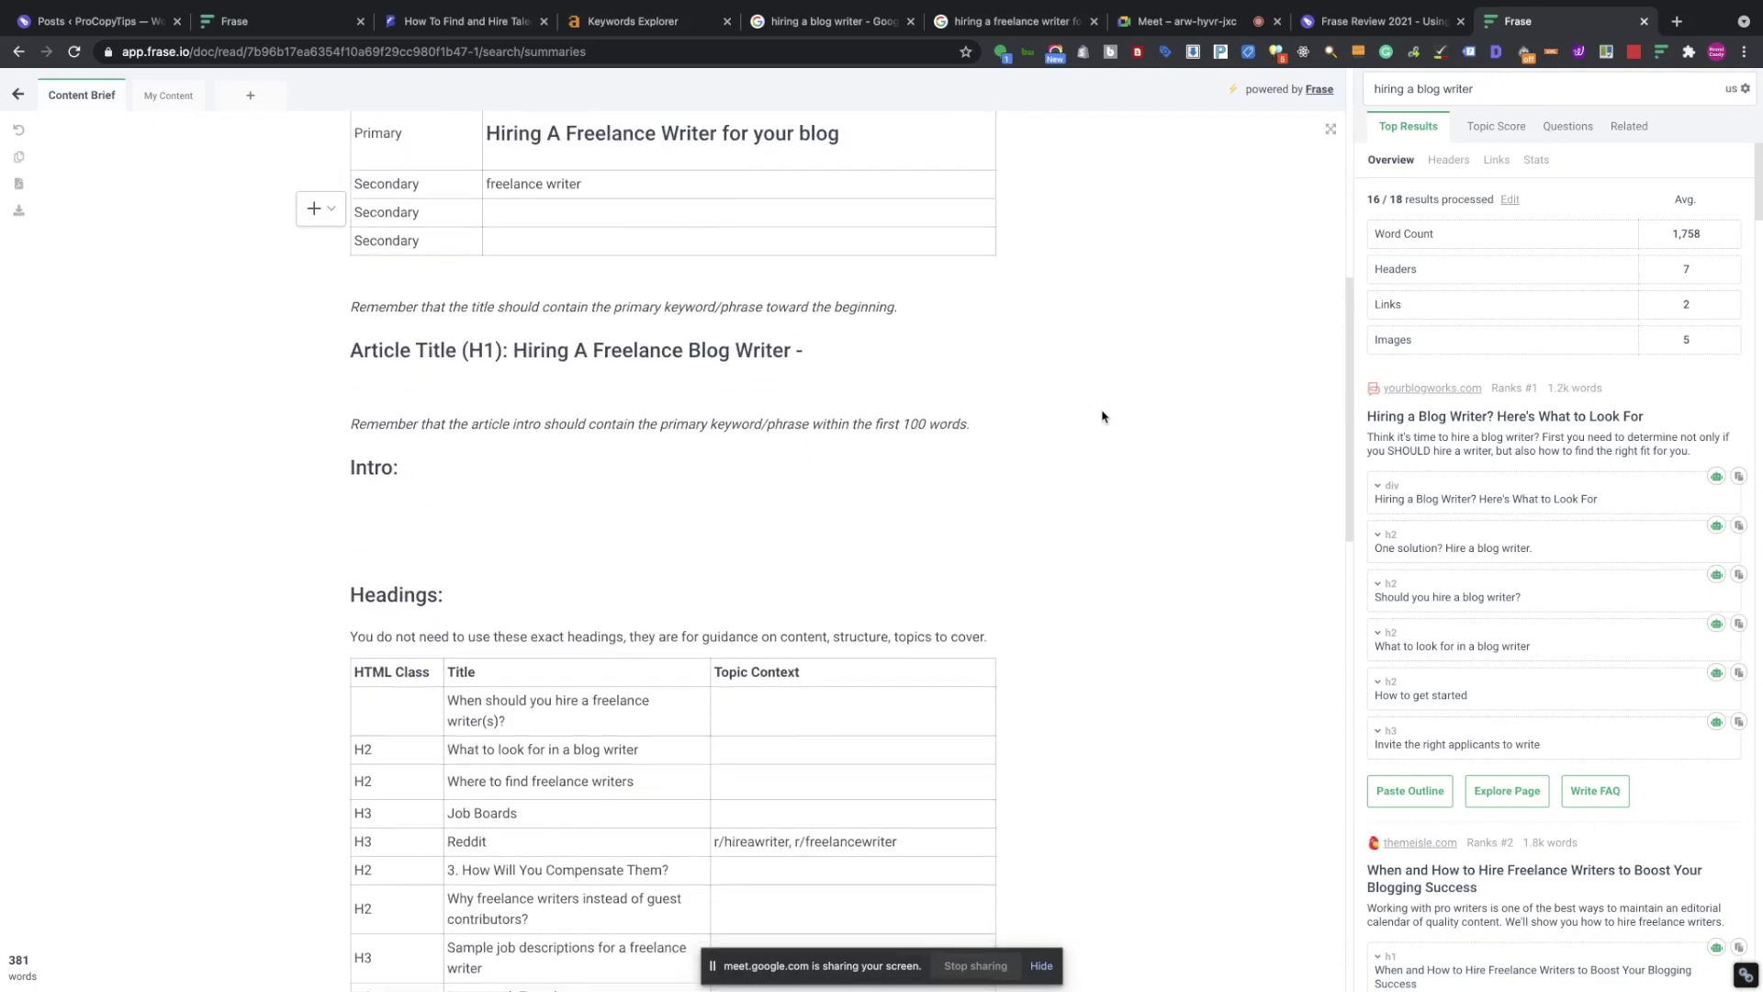
{"action": "left_click", "coordinate": [525, 284]}
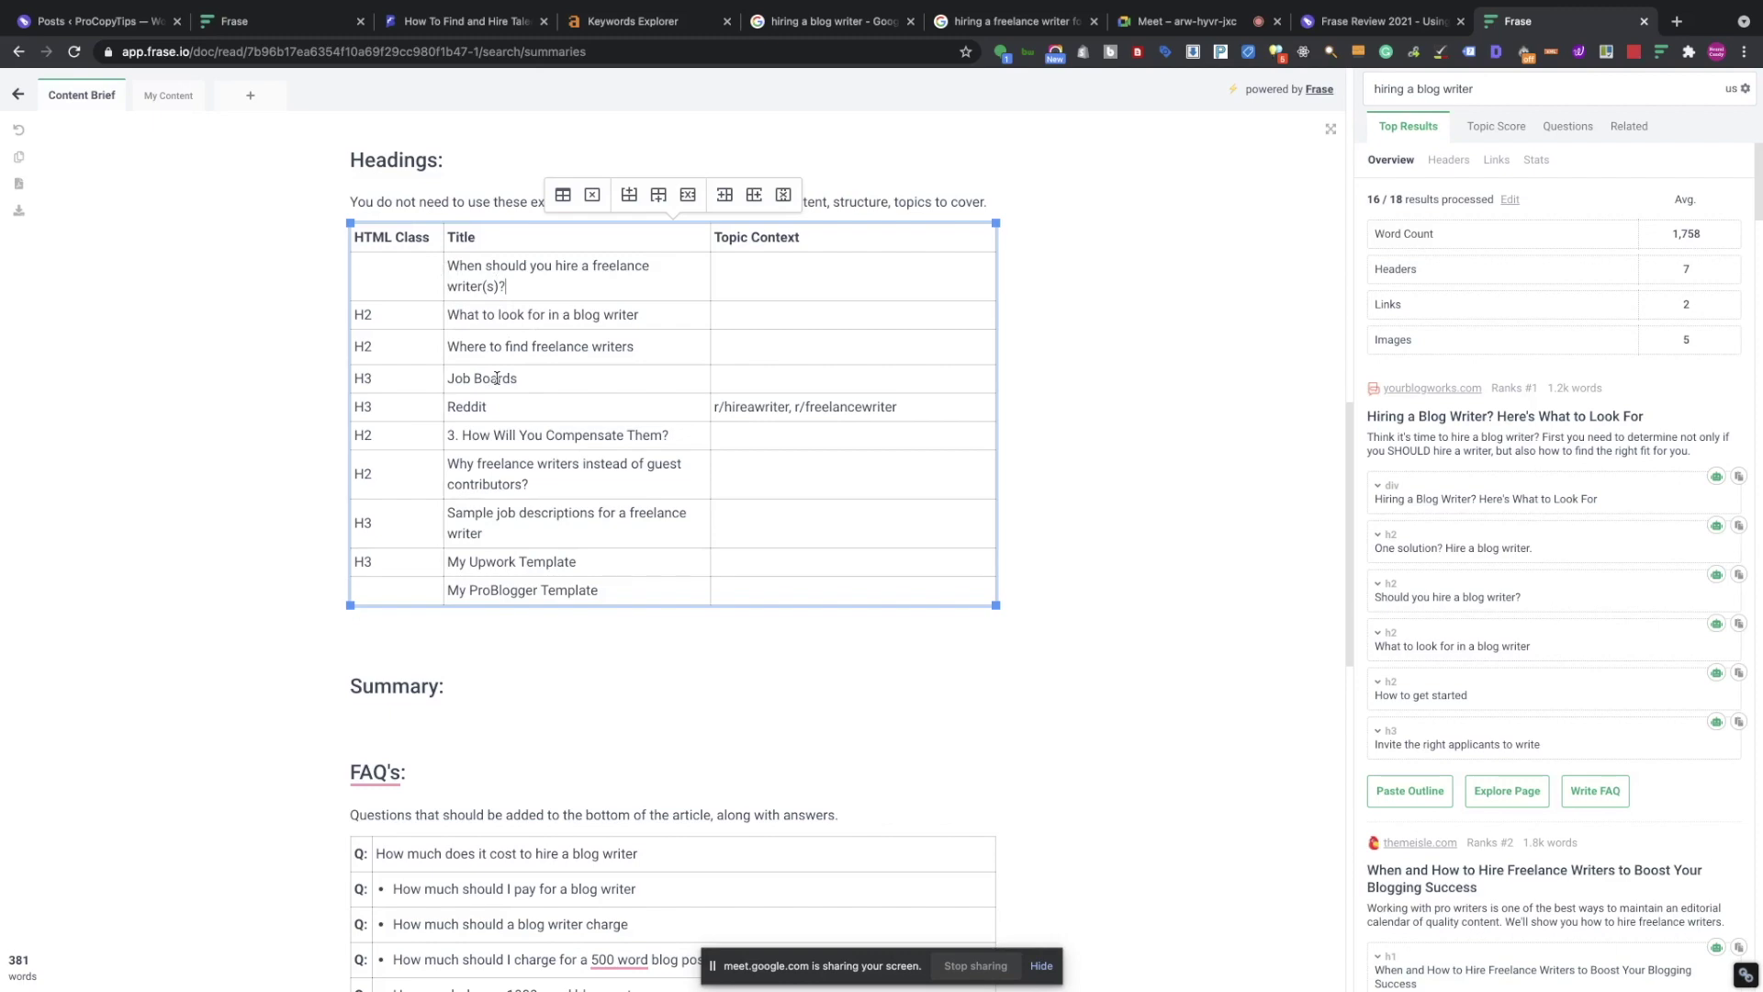
{"action": "scroll", "coordinate": [1231, 346], "scroll_direction": "up", "scroll_amount": 15}
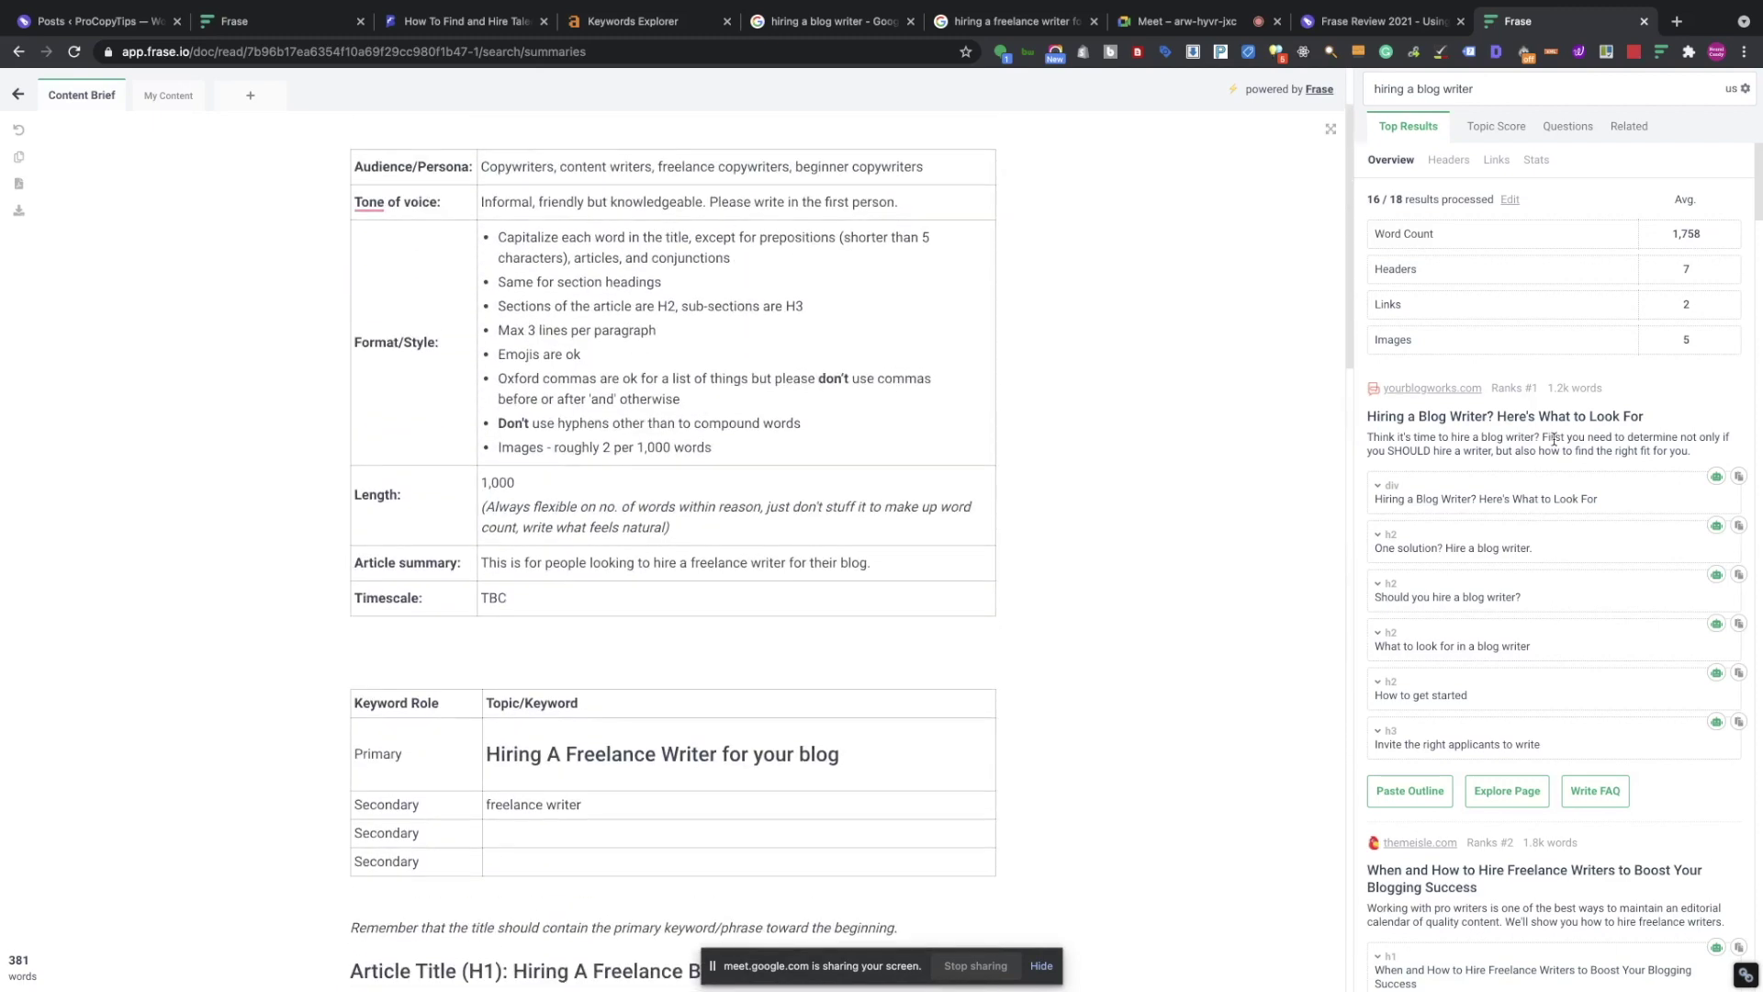
Read the outlines of the top-ranking articles for "hiring a blog writer" and compare them with the brief's headings.
{"action": "scroll", "coordinate": [1549, 437], "scroll_direction": "down", "scroll_amount": 10}
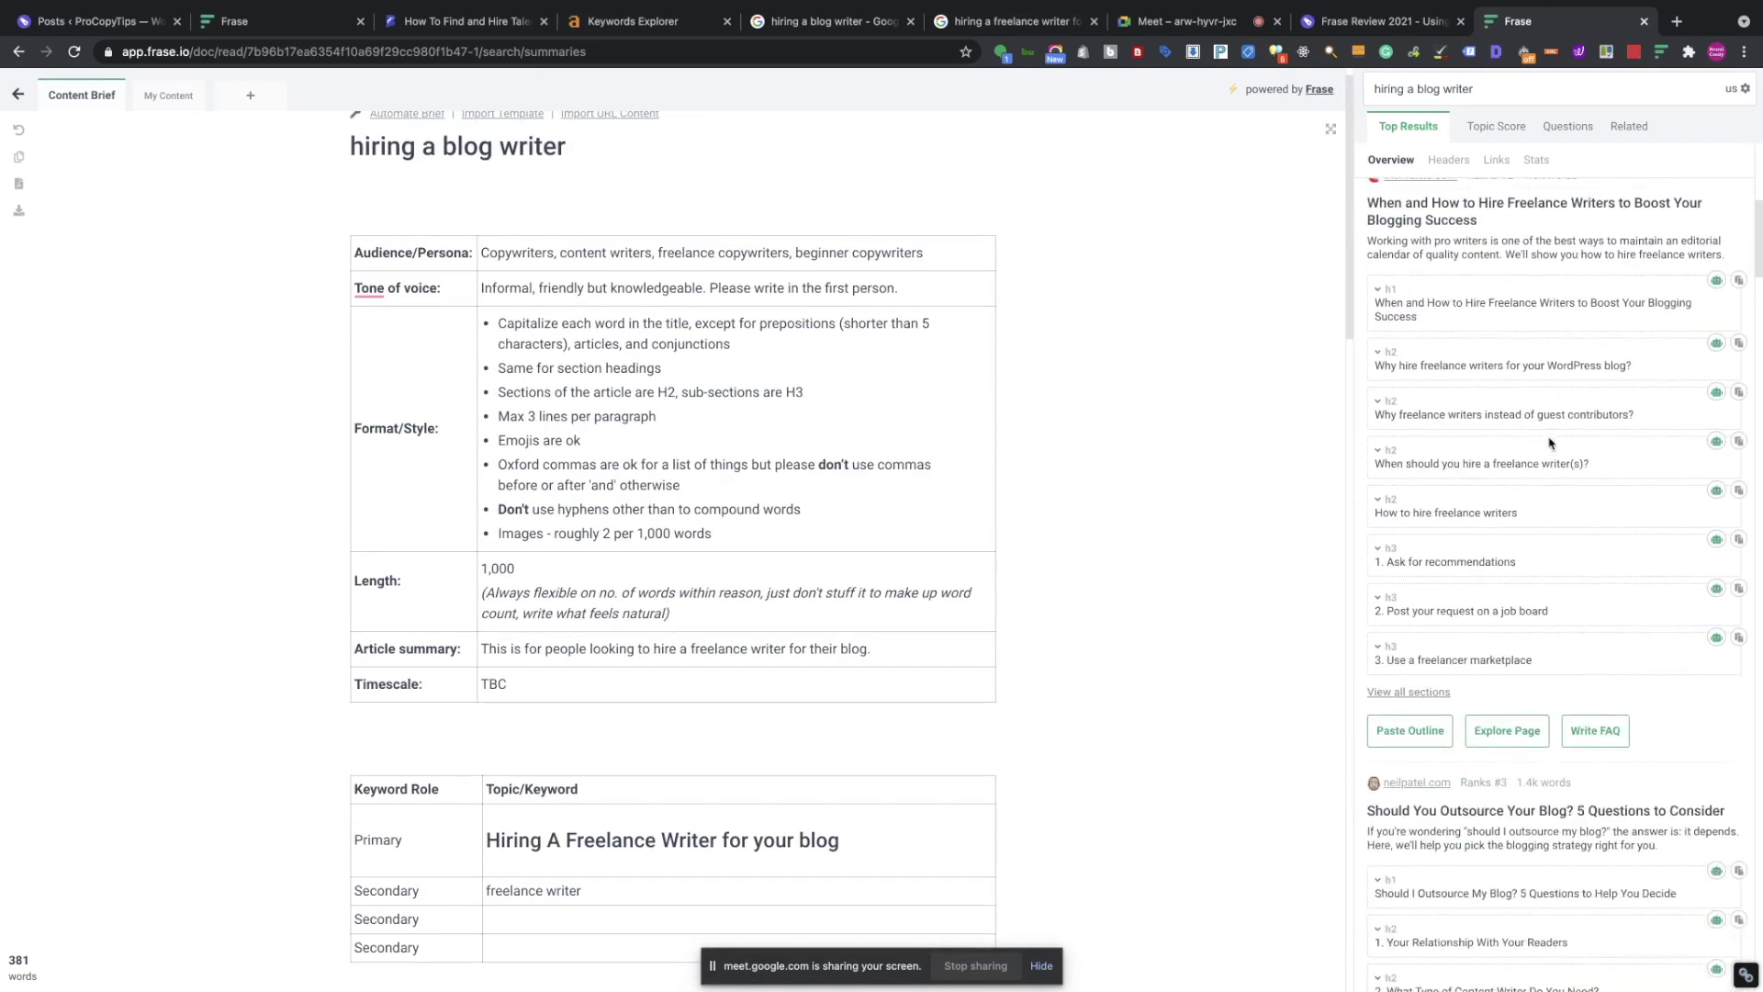
{"action": "scroll", "coordinate": [1549, 444], "scroll_direction": "down", "scroll_amount": 5}
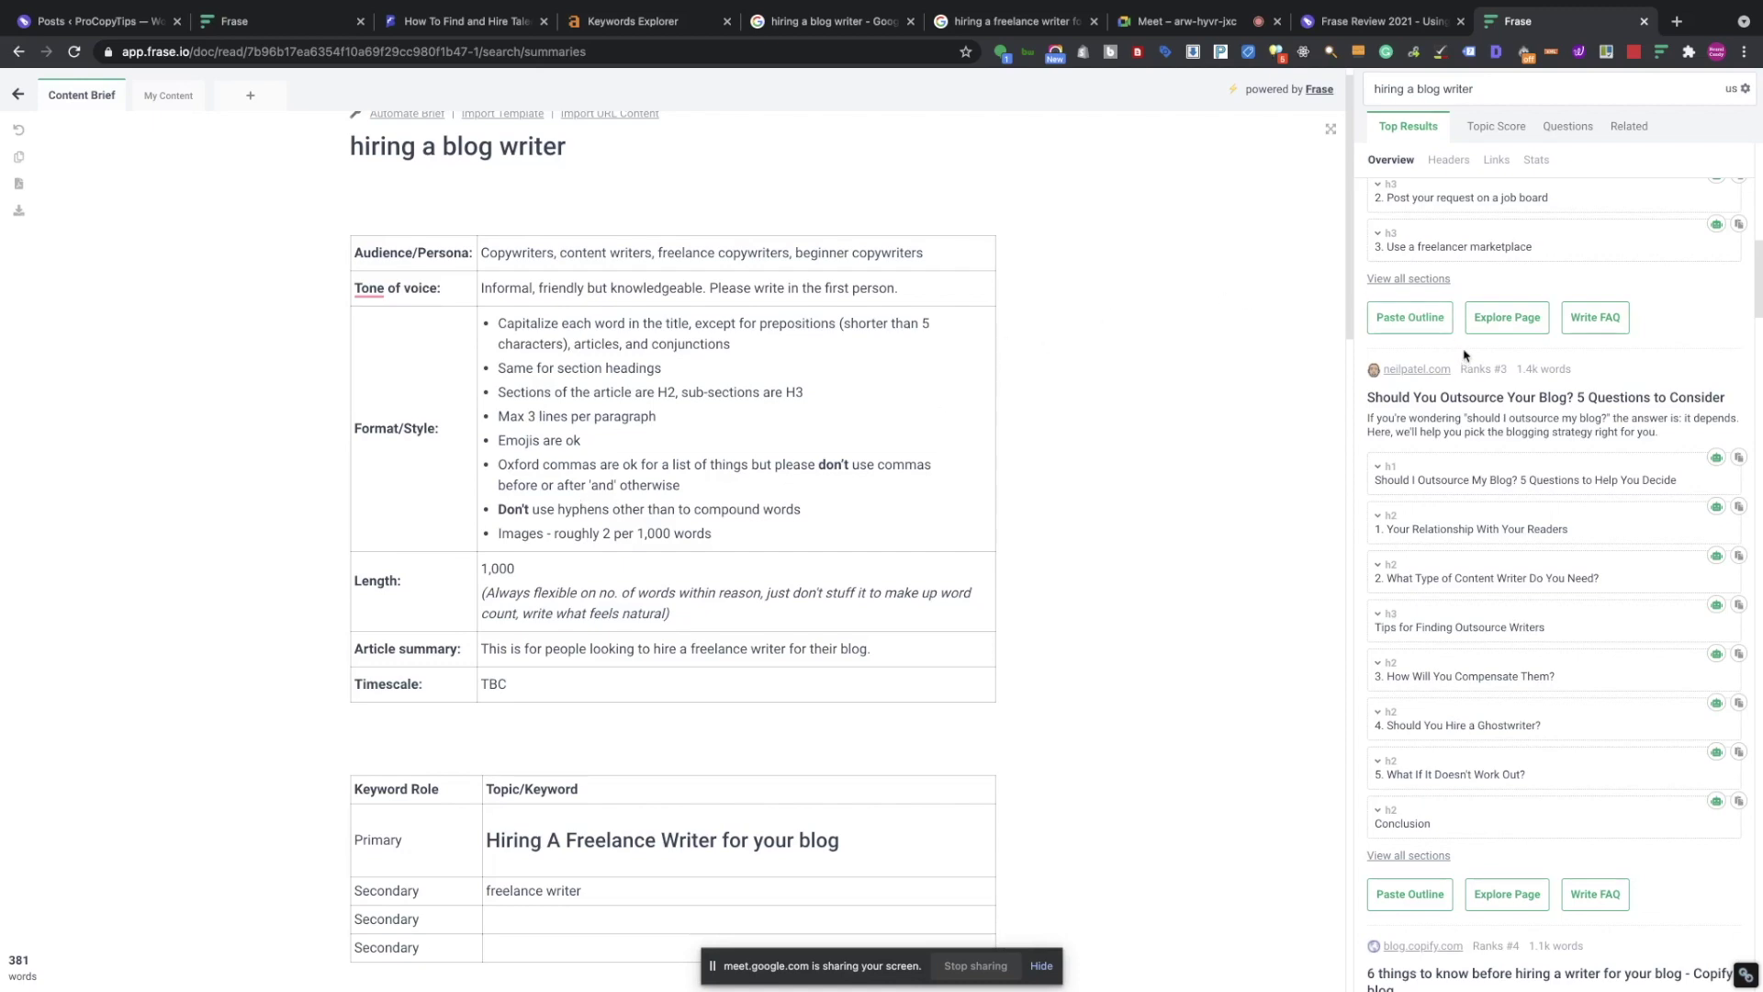
{"action": "scroll", "coordinate": [1465, 361], "scroll_direction": "up", "scroll_amount": 2}
{"action": "scroll", "coordinate": [1465, 361], "scroll_direction": "up", "scroll_amount": 10}
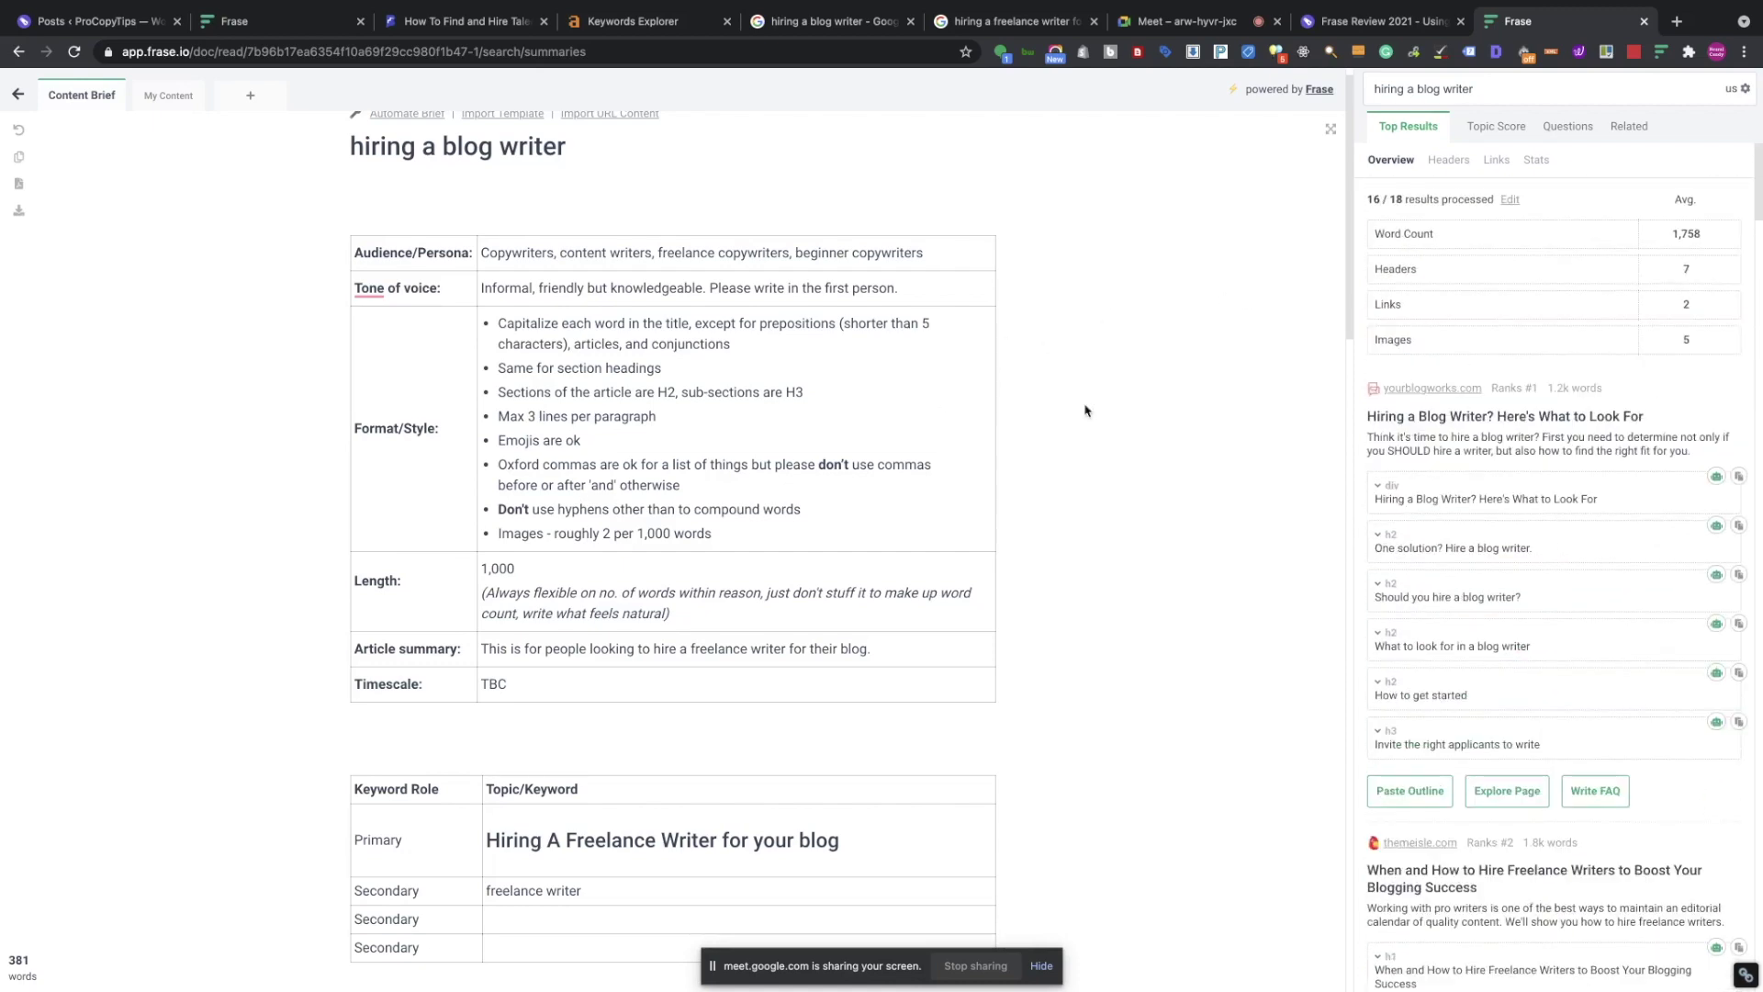
{"action": "scroll", "coordinate": [1088, 397], "scroll_direction": "down", "scroll_amount": 8}
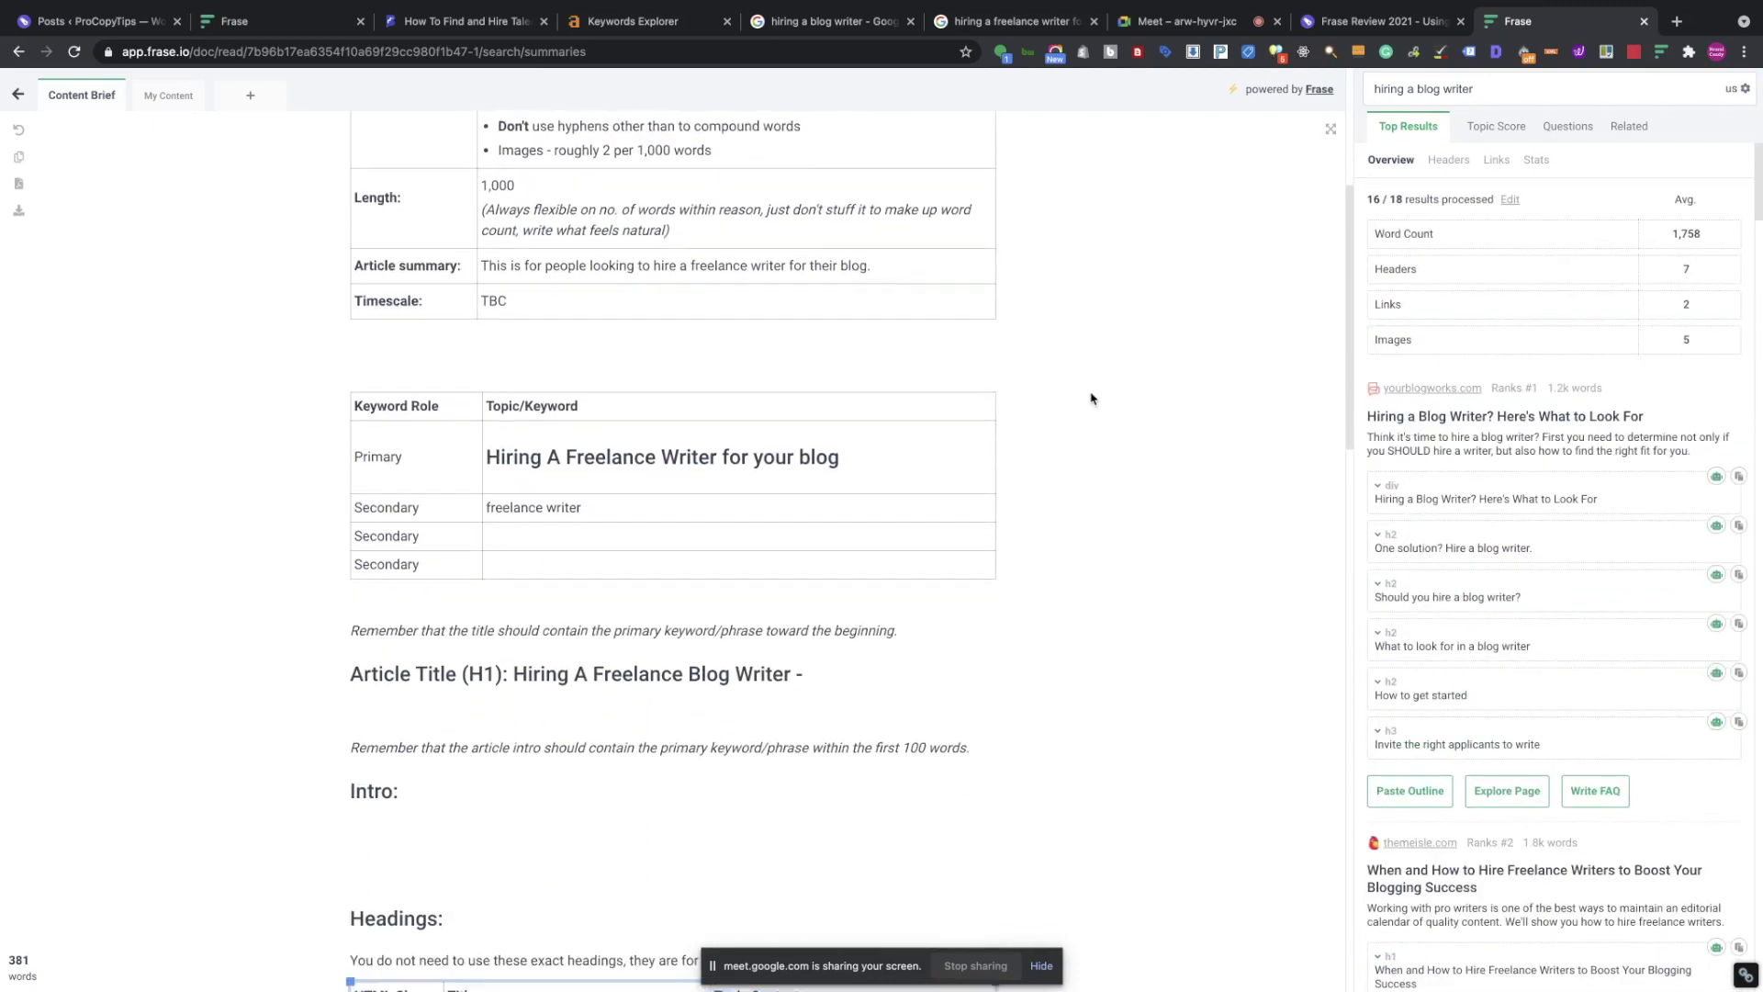
{"action": "scroll", "coordinate": [1091, 397], "scroll_direction": "down", "scroll_amount": 3}
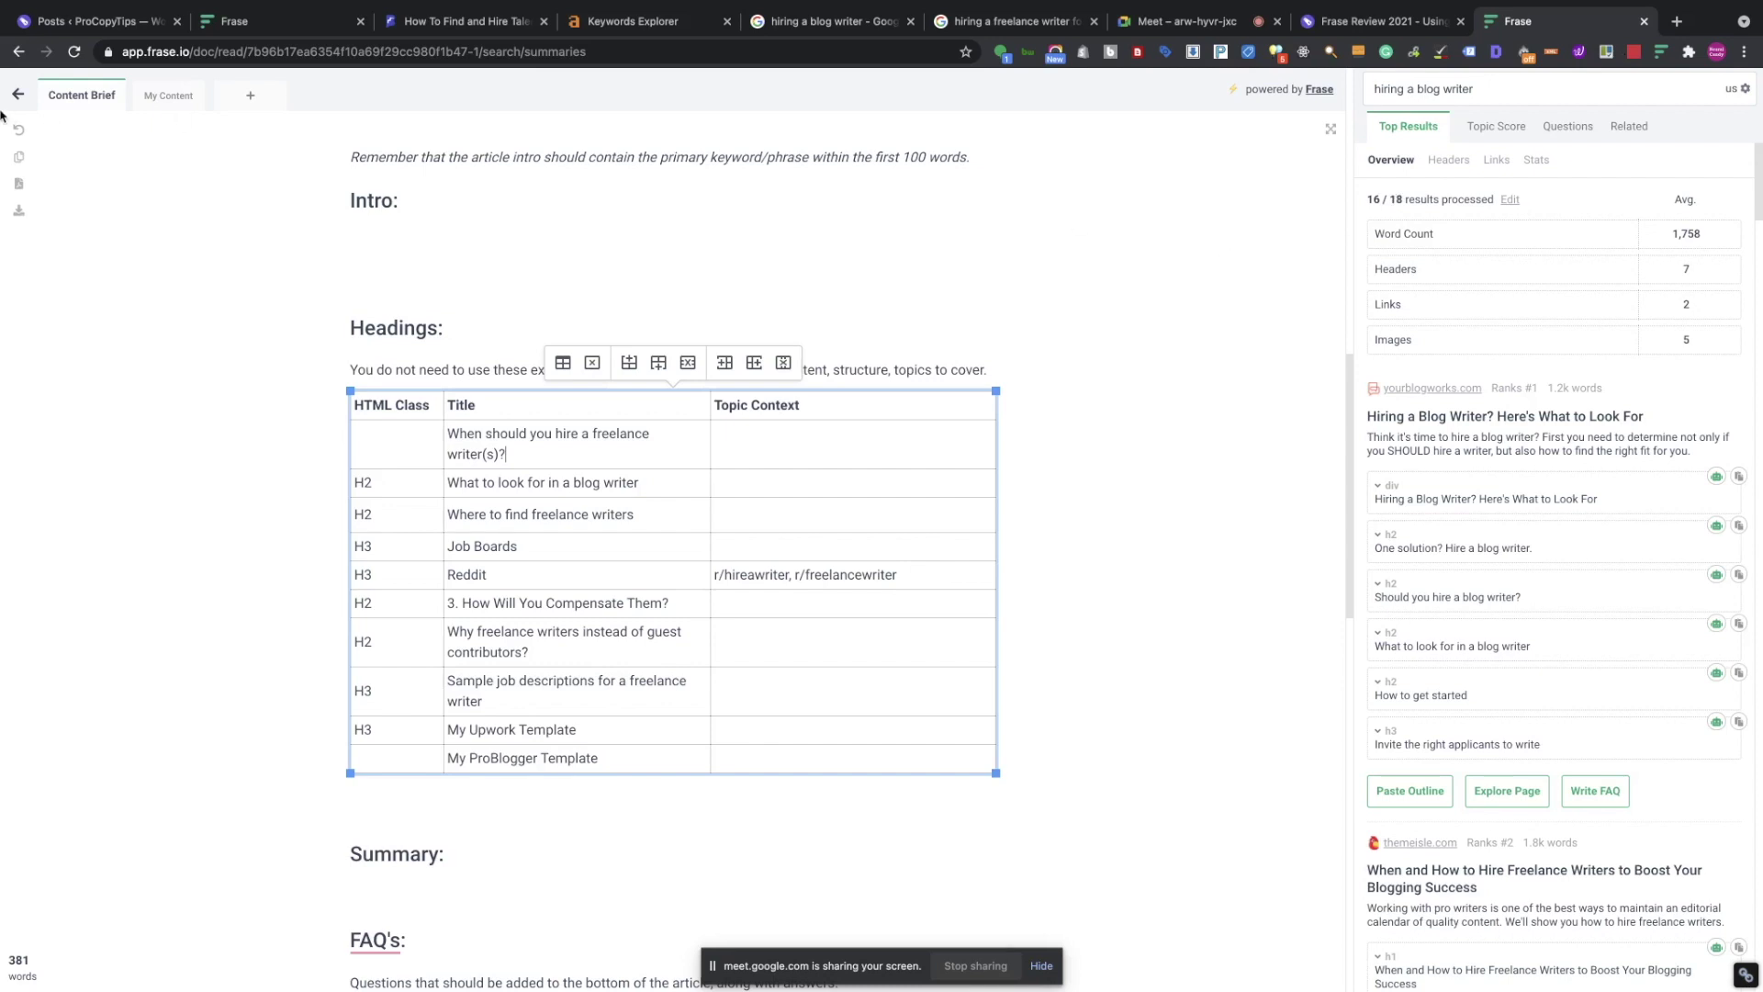
Close the shared brief's tab and the sharing dialog, and copy all heading titles from the original brief's Headings table.
{"action": "left_click", "coordinate": [1640, 22]}
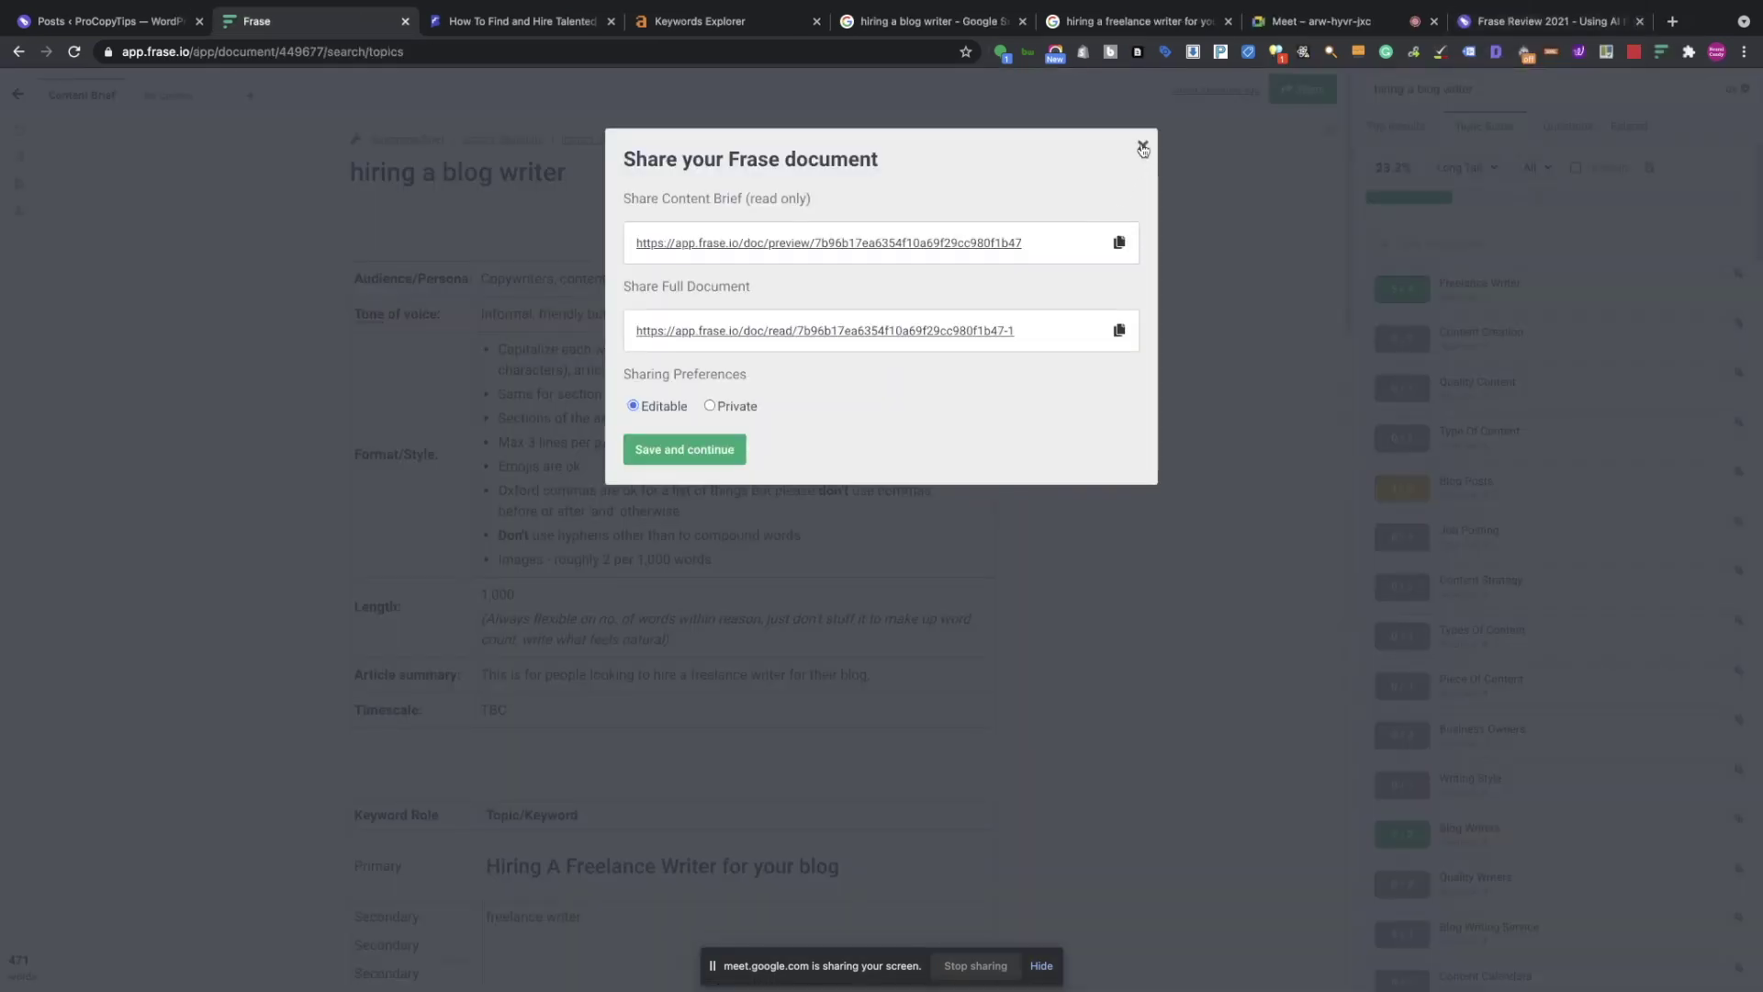
{"action": "left_click", "coordinate": [1144, 146]}
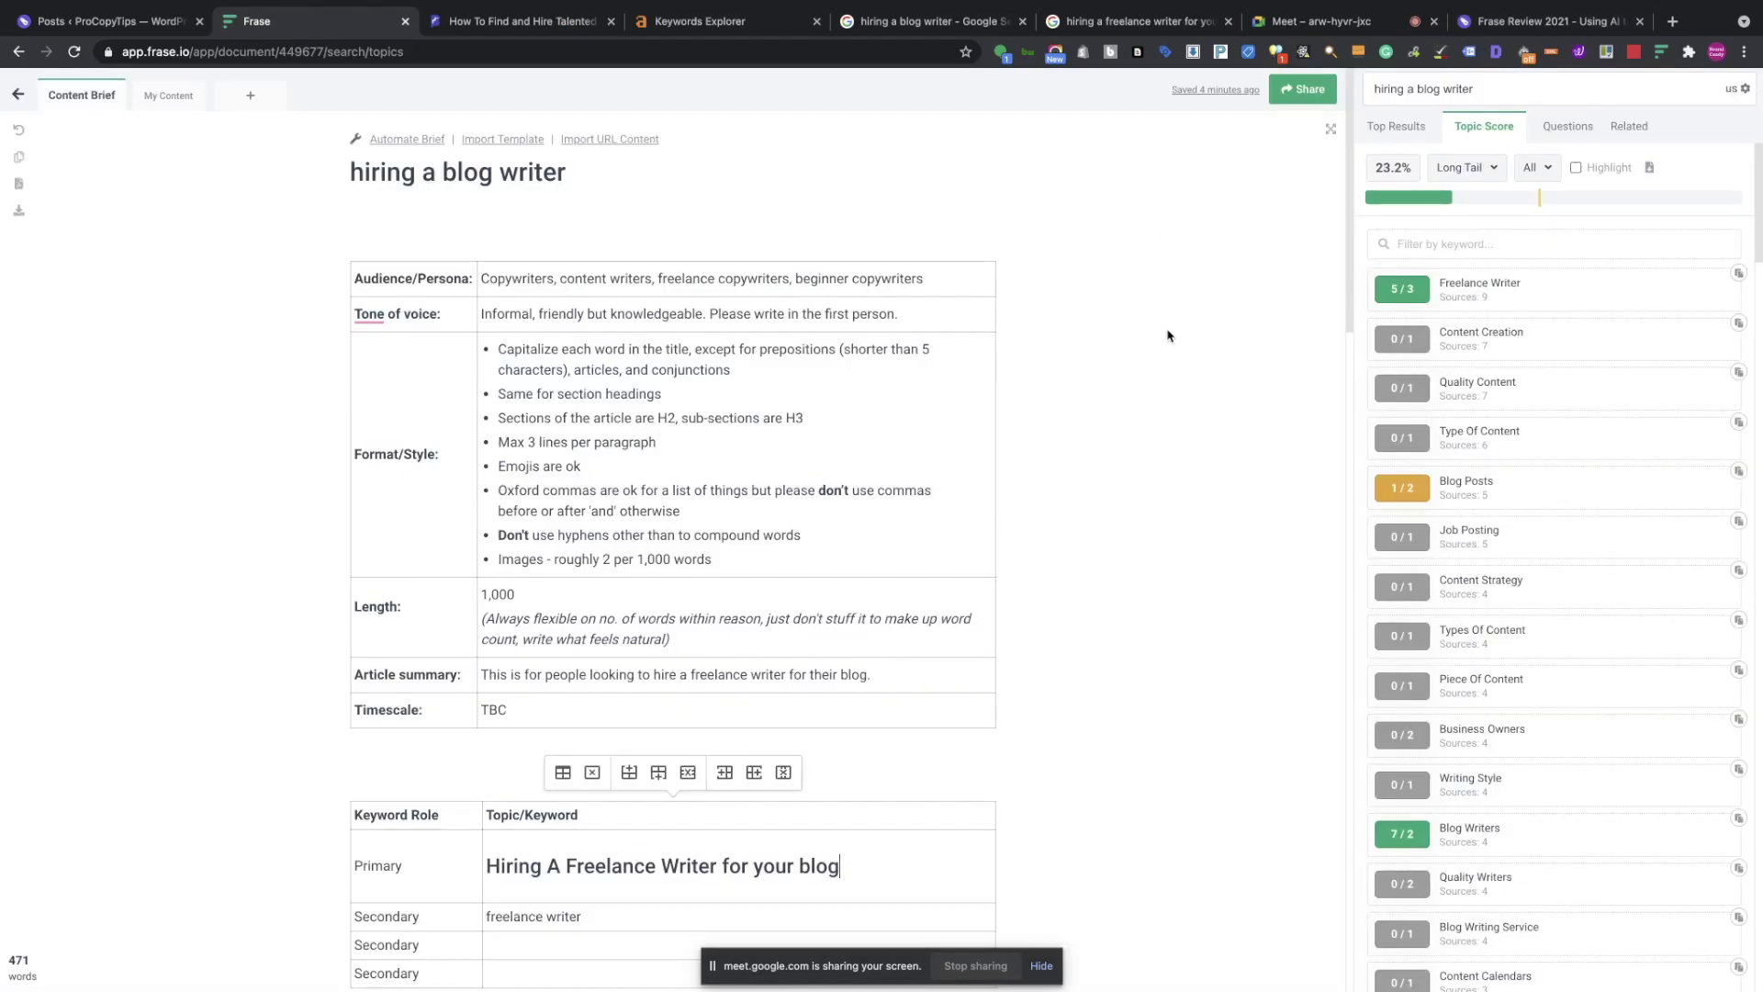
{"action": "scroll", "coordinate": [1168, 336], "scroll_direction": "down", "scroll_amount": 12}
{"action": "scroll", "coordinate": [1151, 332], "scroll_direction": "down", "scroll_amount": 1}
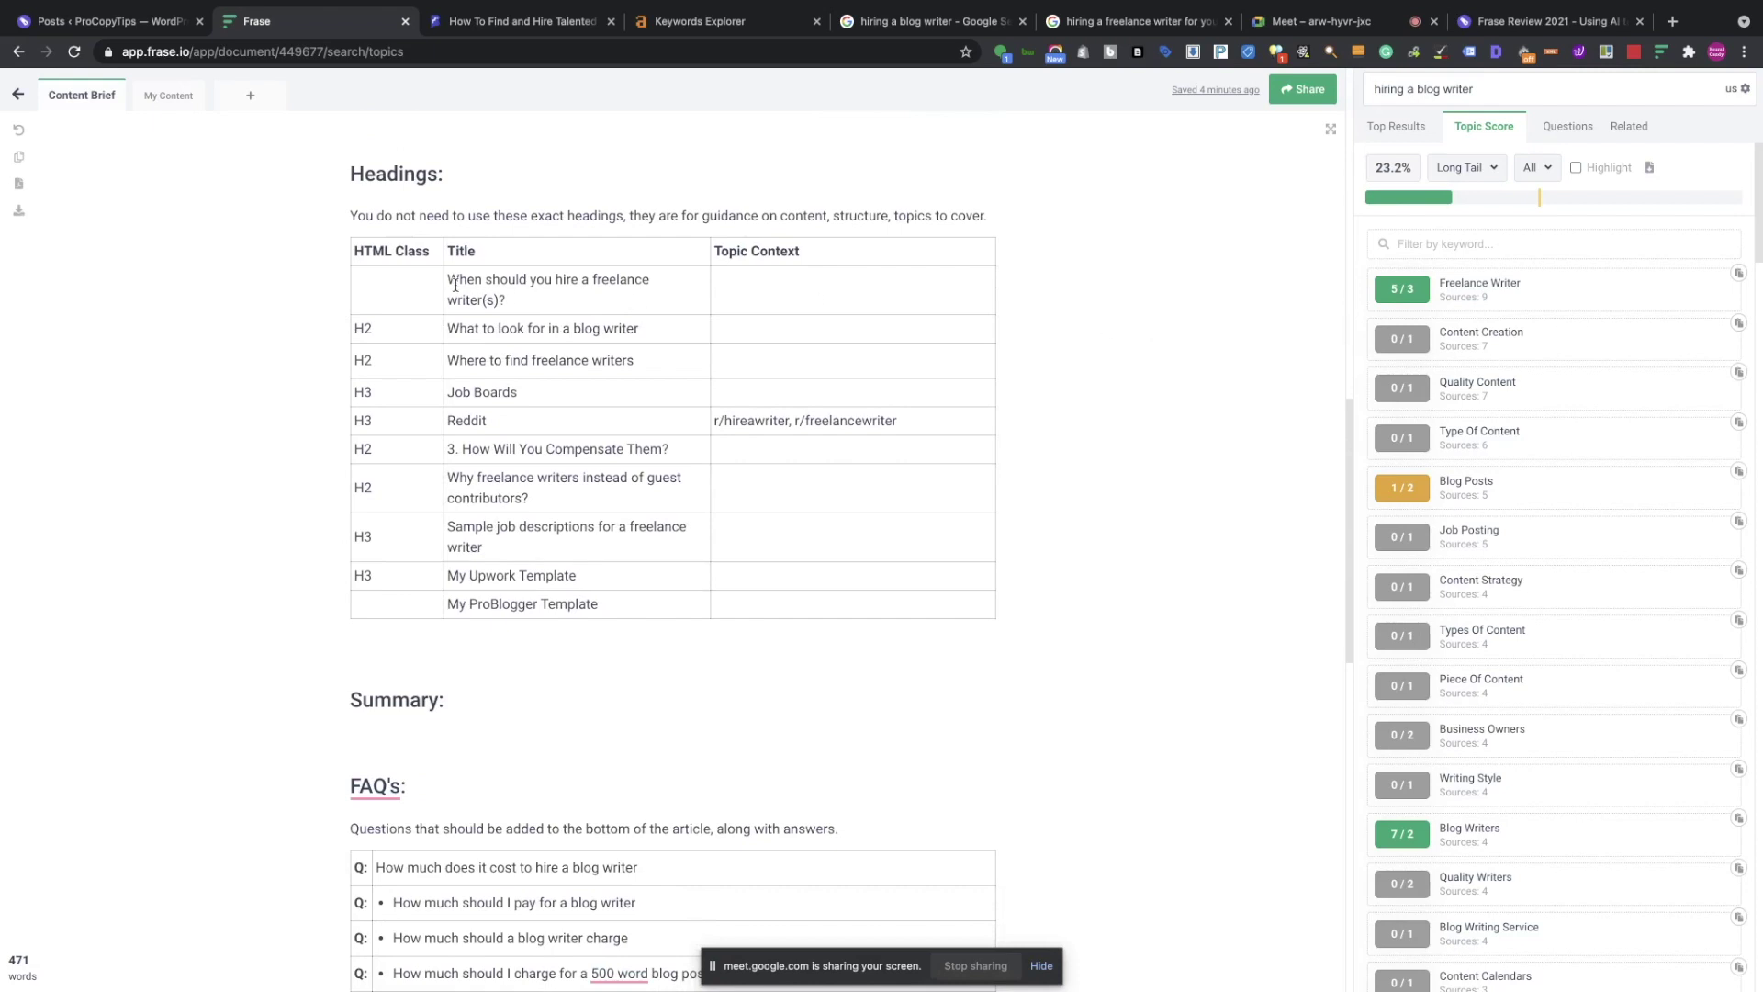
{"action": "left_click_drag", "start_coordinate": [449, 279], "coordinate": [631, 601]}
{"action": "key", "text": "ctrl+c"}
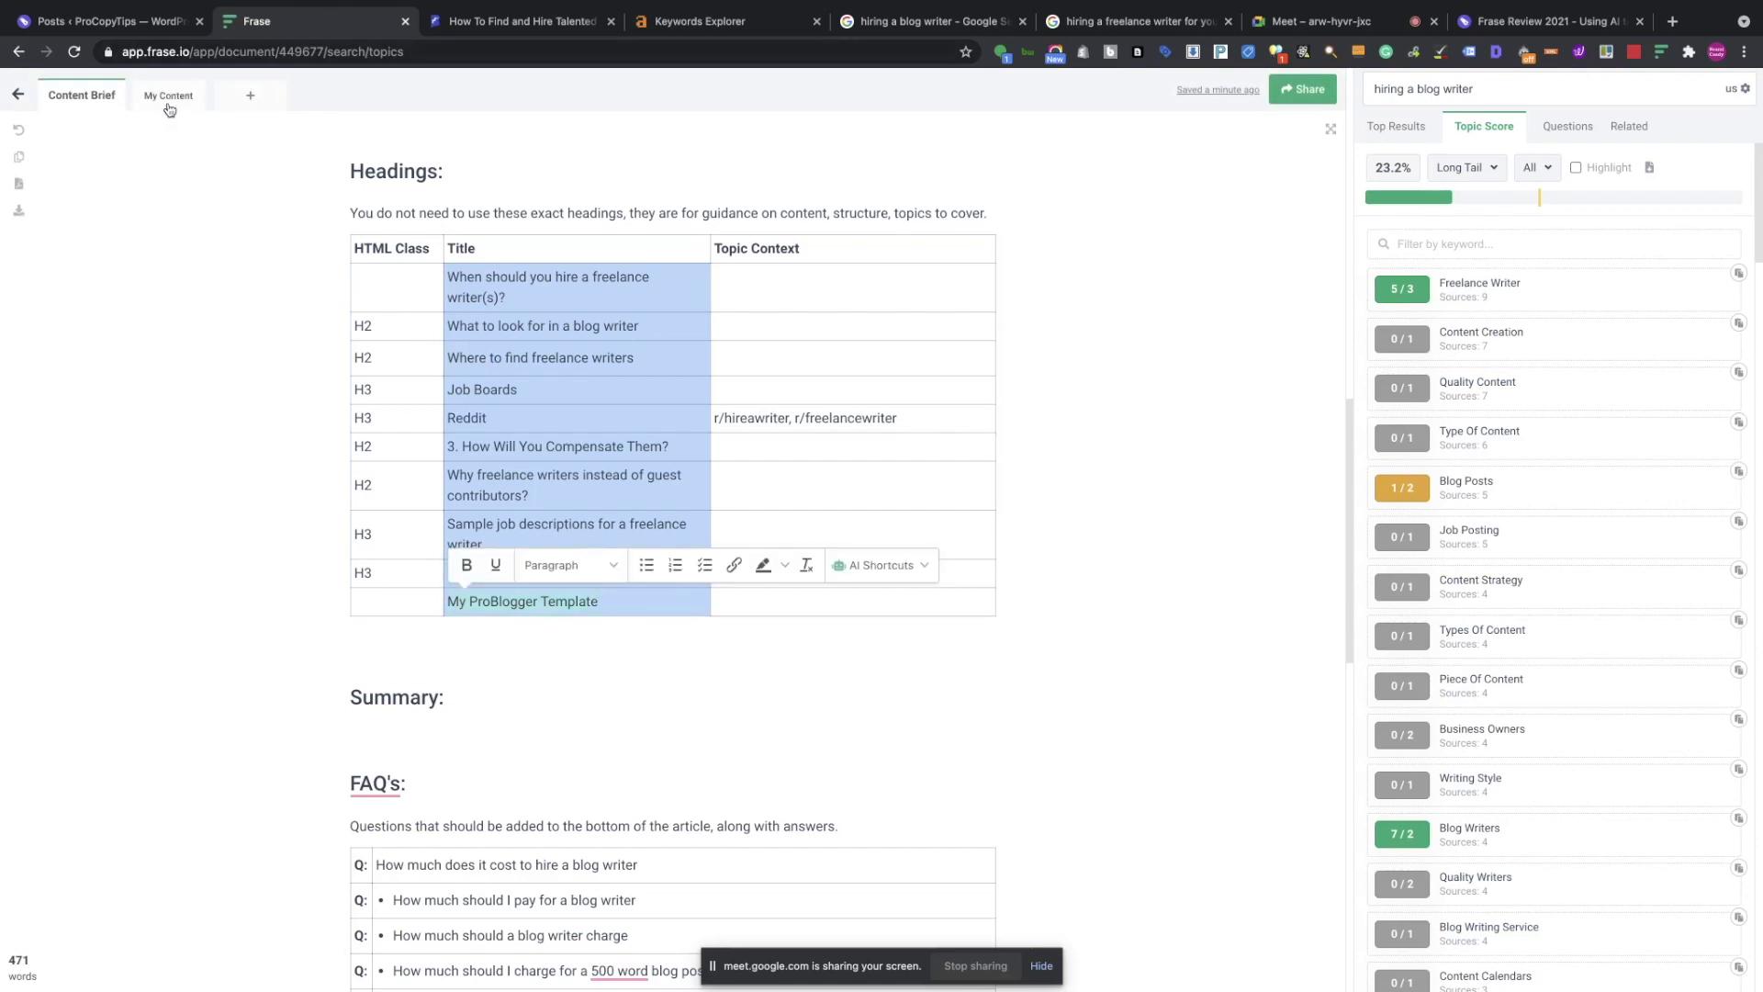
Paste the copied heading titles into the empty My Content document with the Top Results overview shown beside it.
{"action": "left_click", "coordinate": [167, 103]}
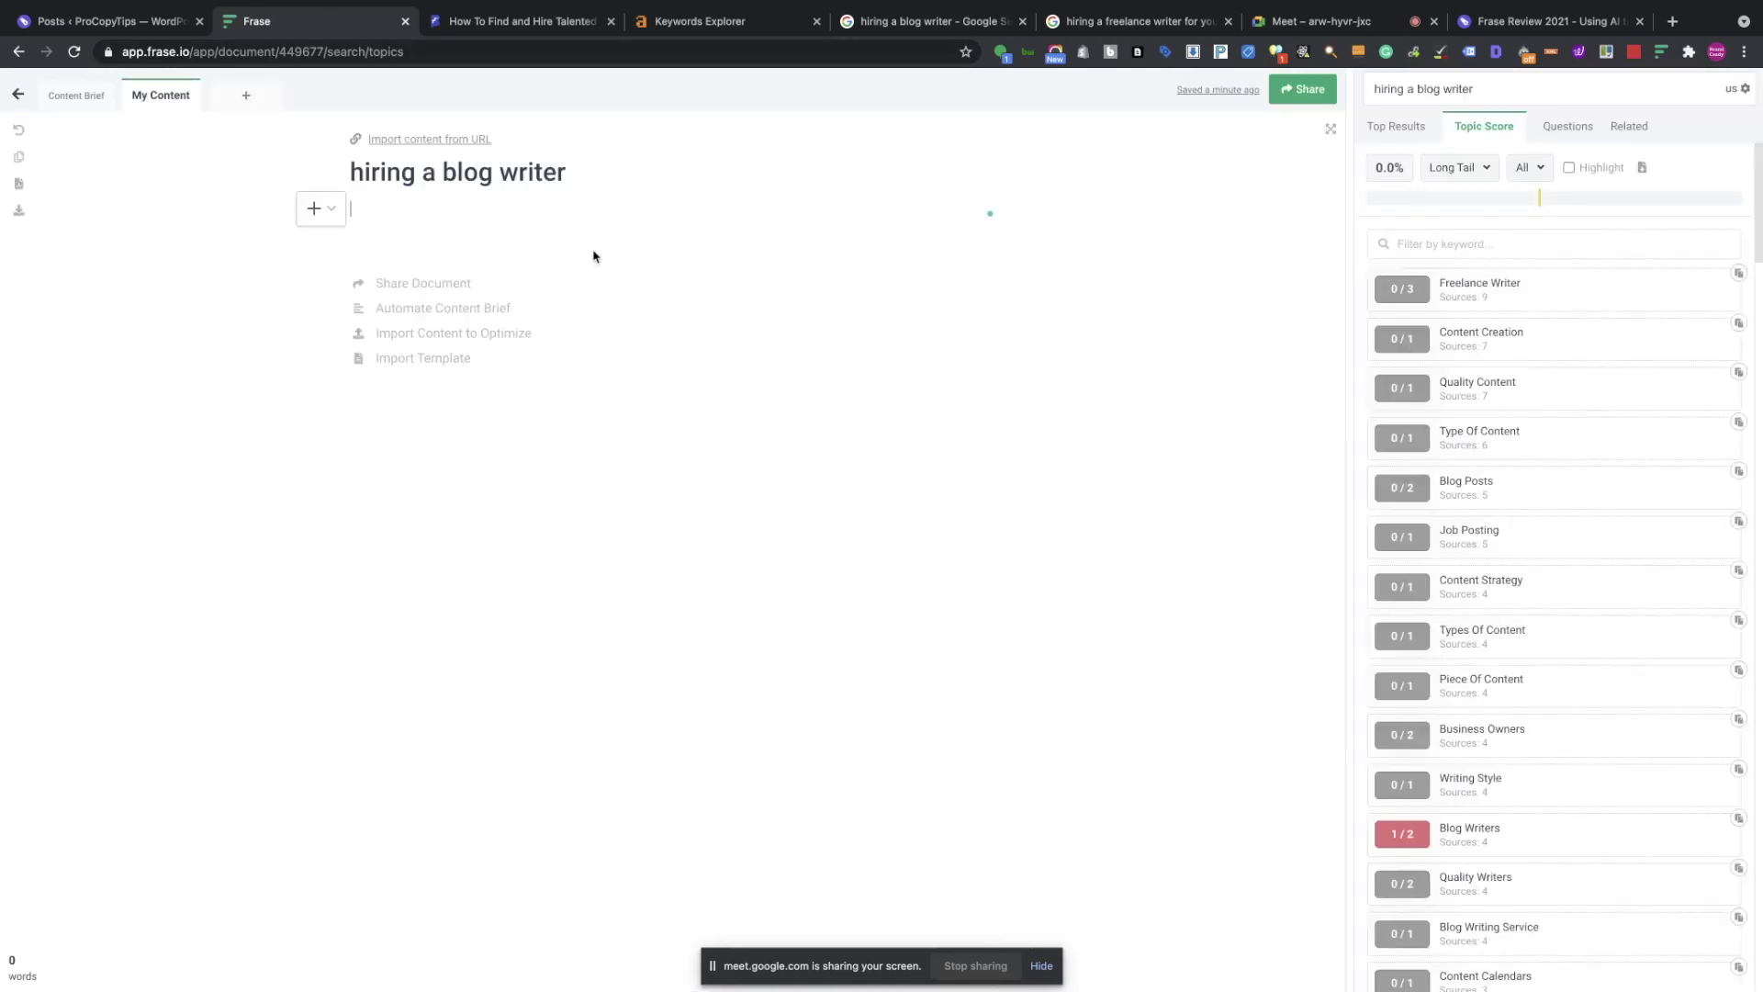
{"action": "left_click", "coordinate": [1392, 128]}
{"action": "left_click", "coordinate": [744, 260]}
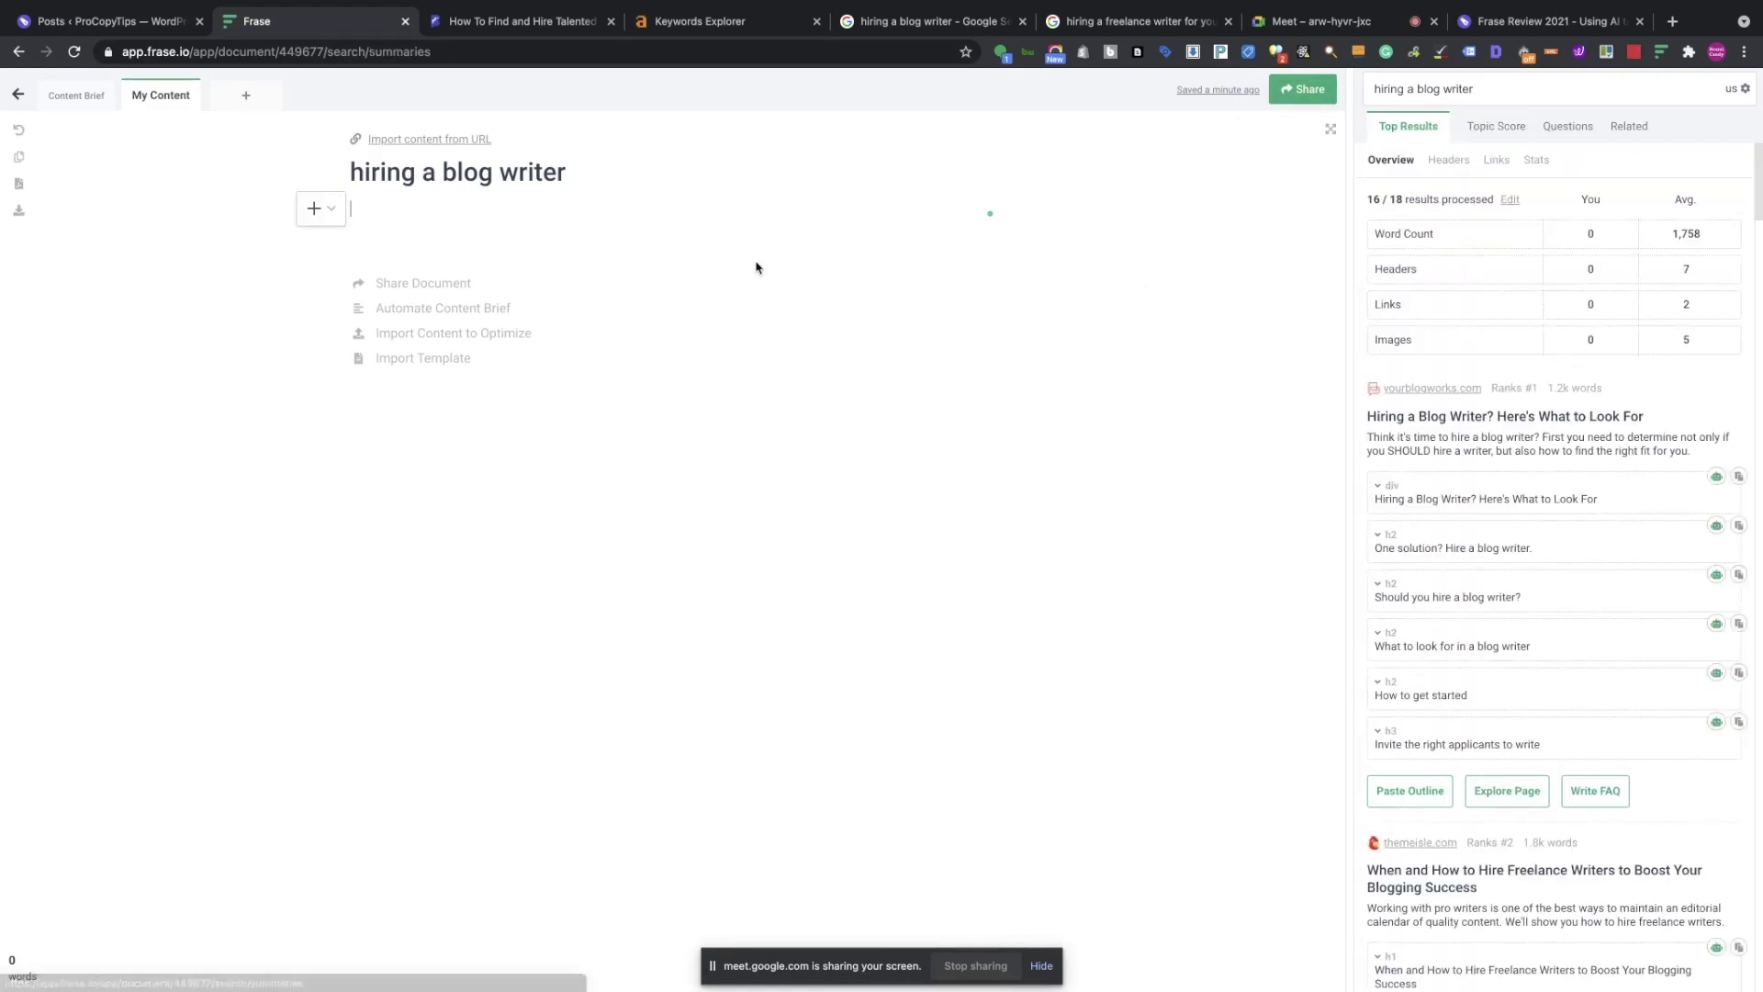
{"action": "key", "text": "ctrl+v"}
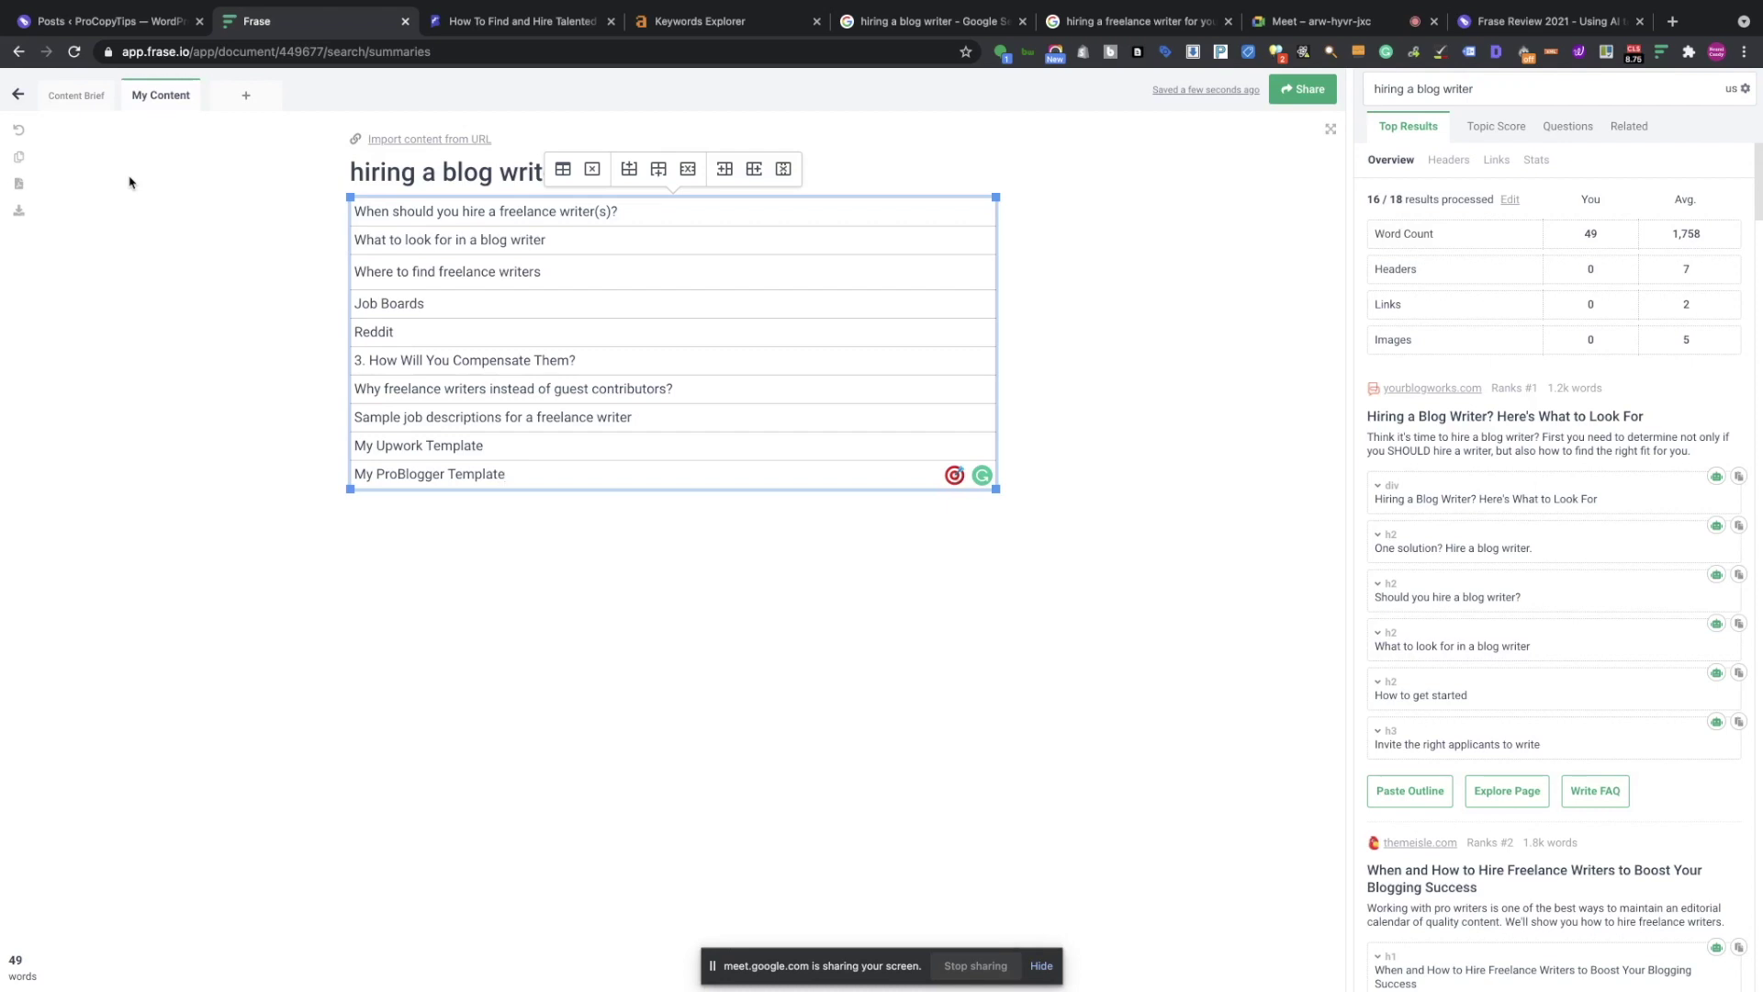
Return to the content brief, show its Topic Score and review the Headings and FAQ tables.
{"action": "left_click", "coordinate": [74, 97]}
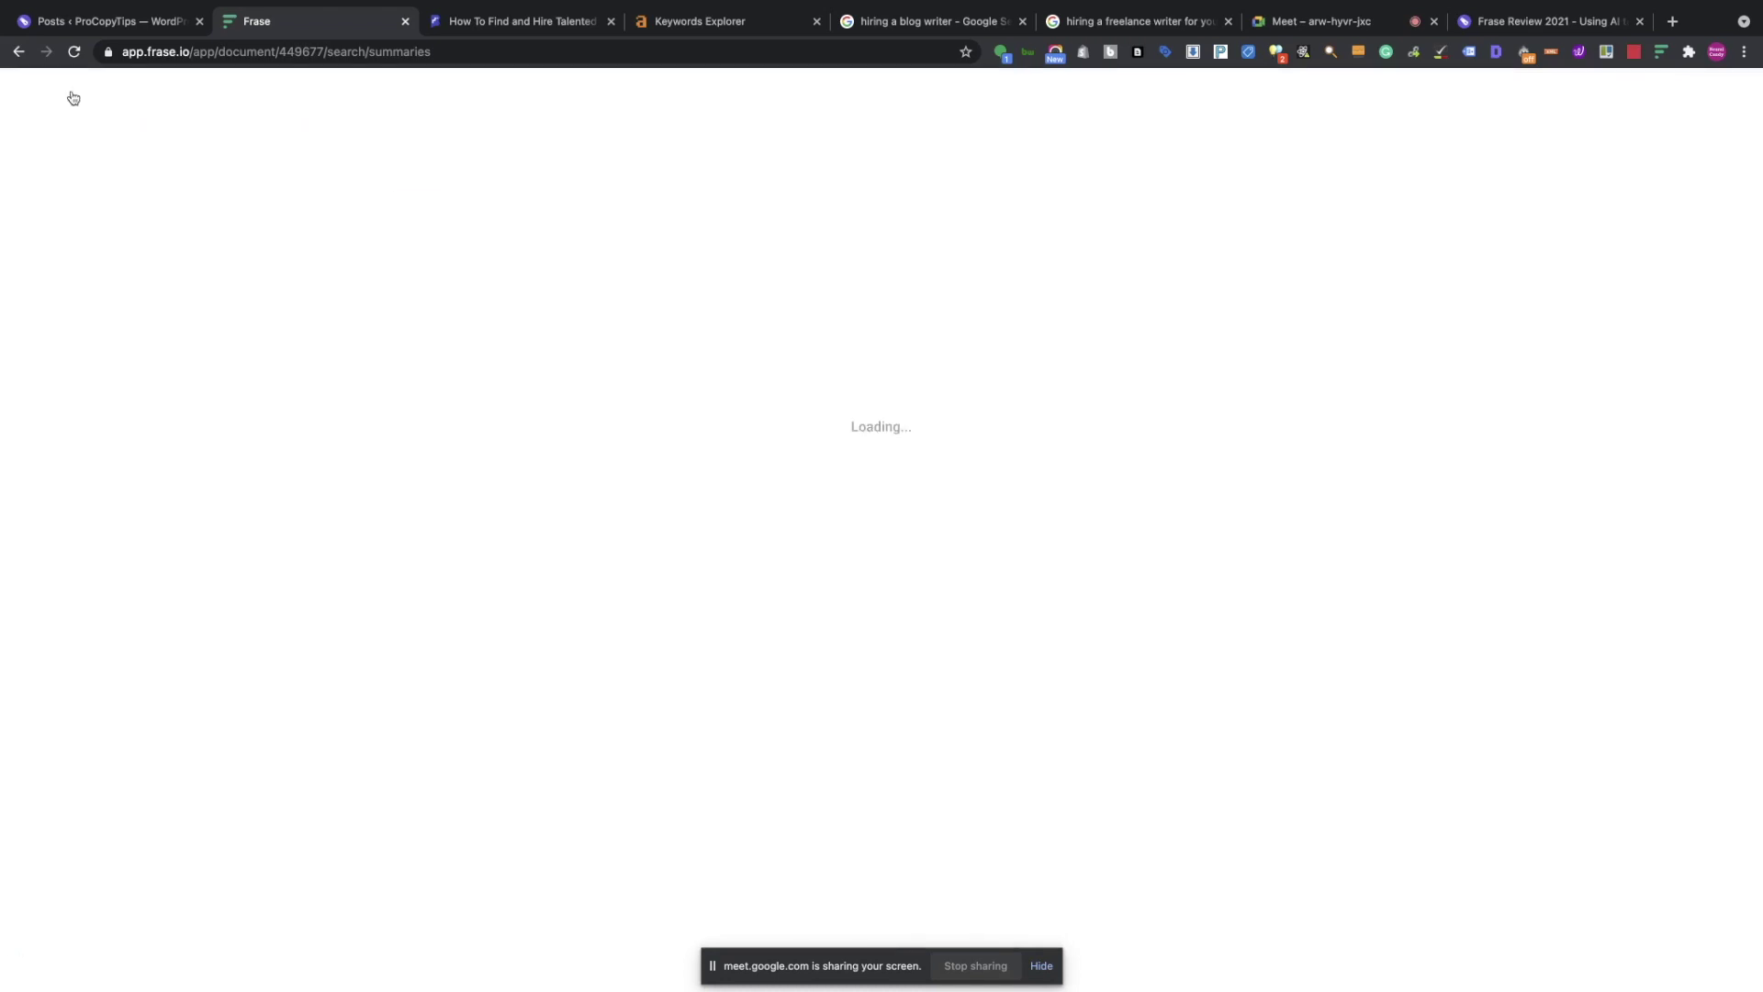
{"action": "left_click", "coordinate": [1490, 127]}
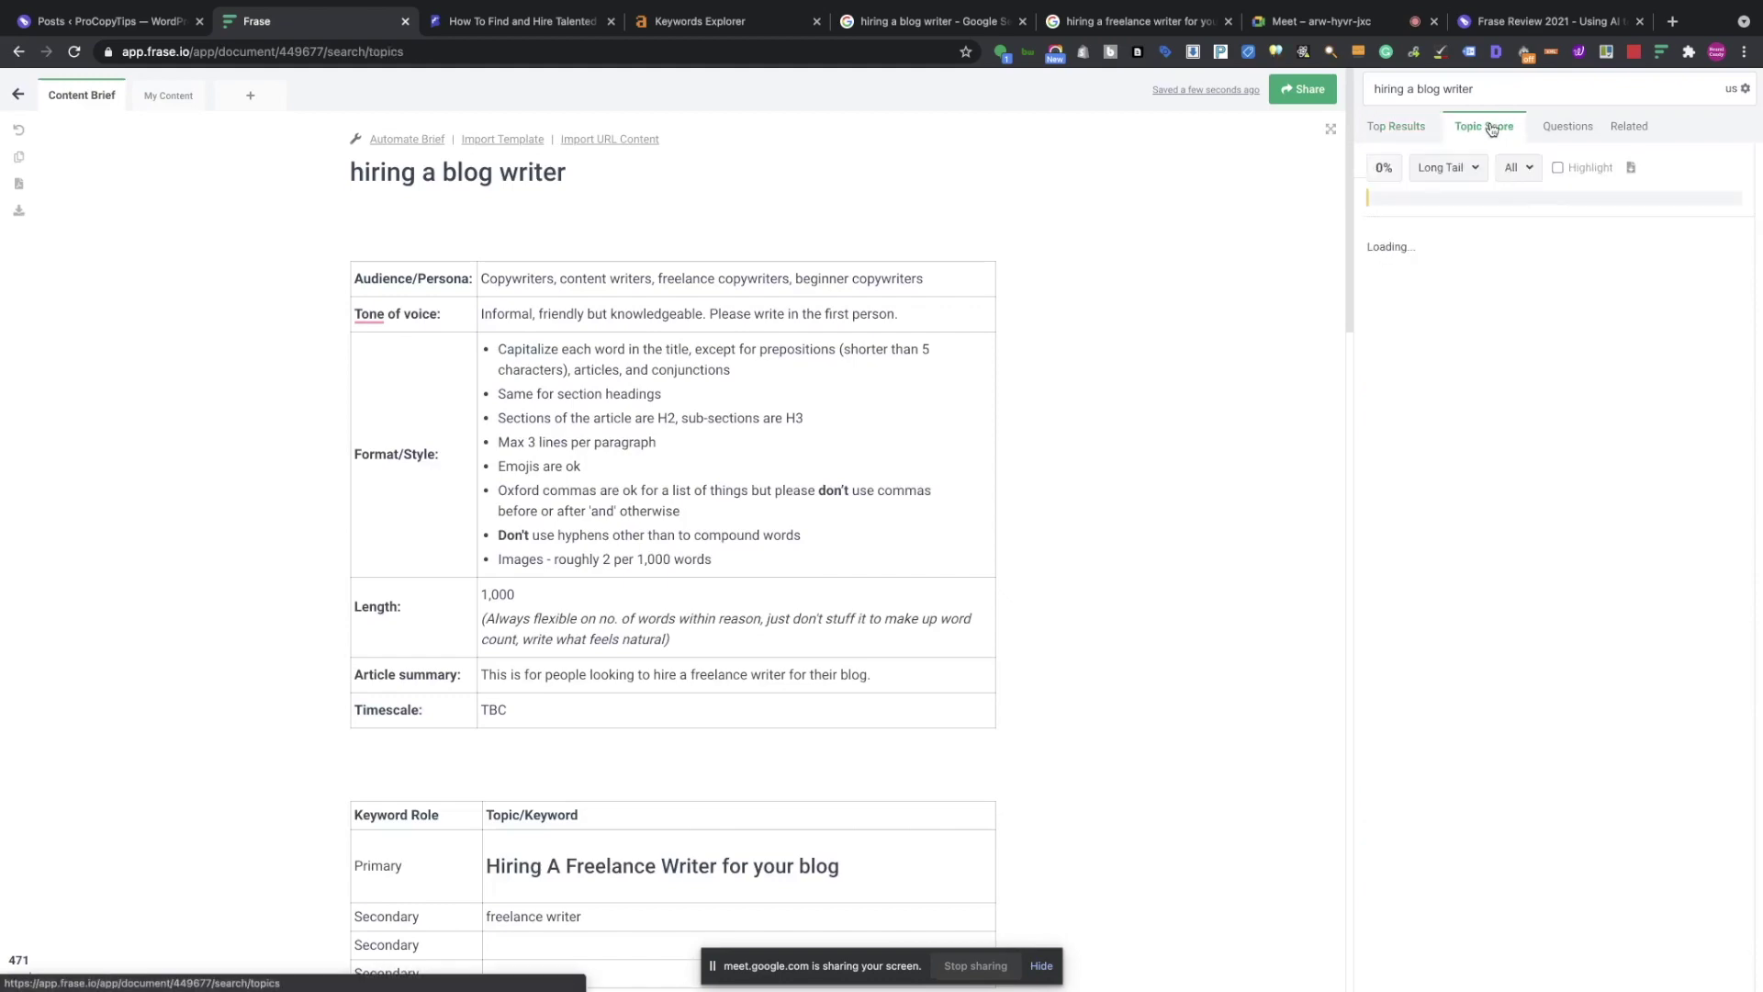
{"action": "scroll", "coordinate": [1092, 433], "scroll_direction": "down", "scroll_amount": 2}
{"action": "scroll", "coordinate": [1092, 433], "scroll_direction": "down", "scroll_amount": 12}
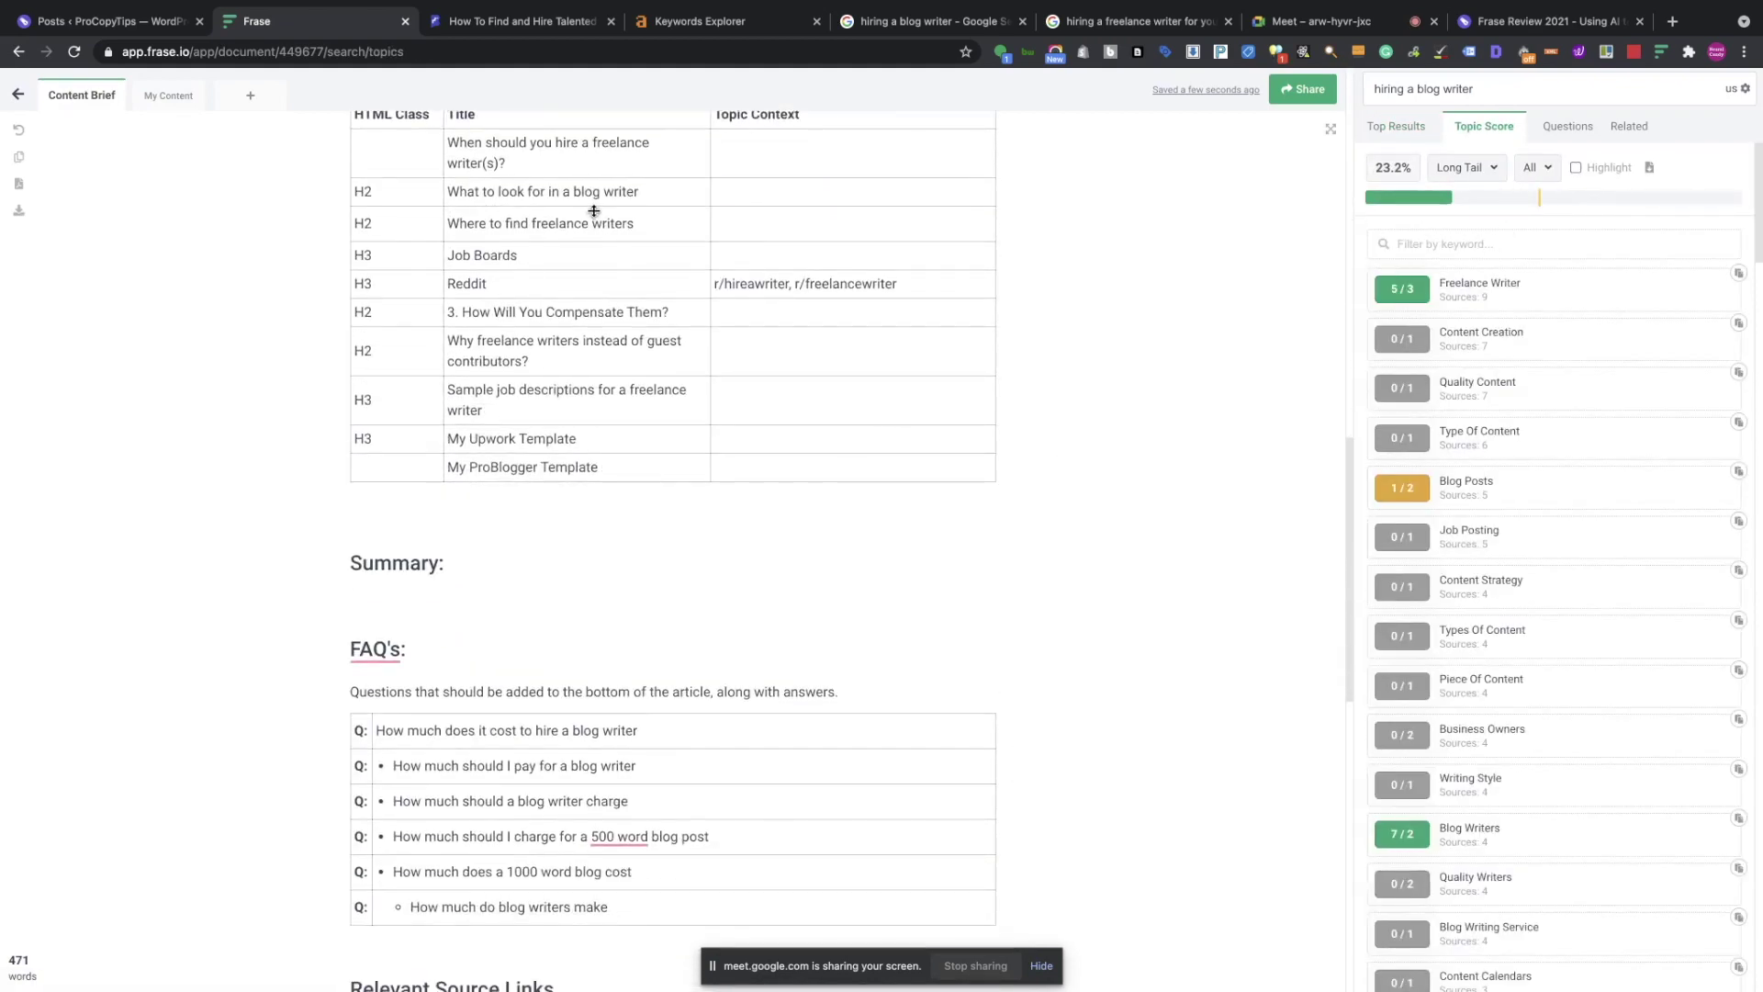
{"action": "scroll", "coordinate": [1212, 291], "scroll_direction": "up", "scroll_amount": 1}
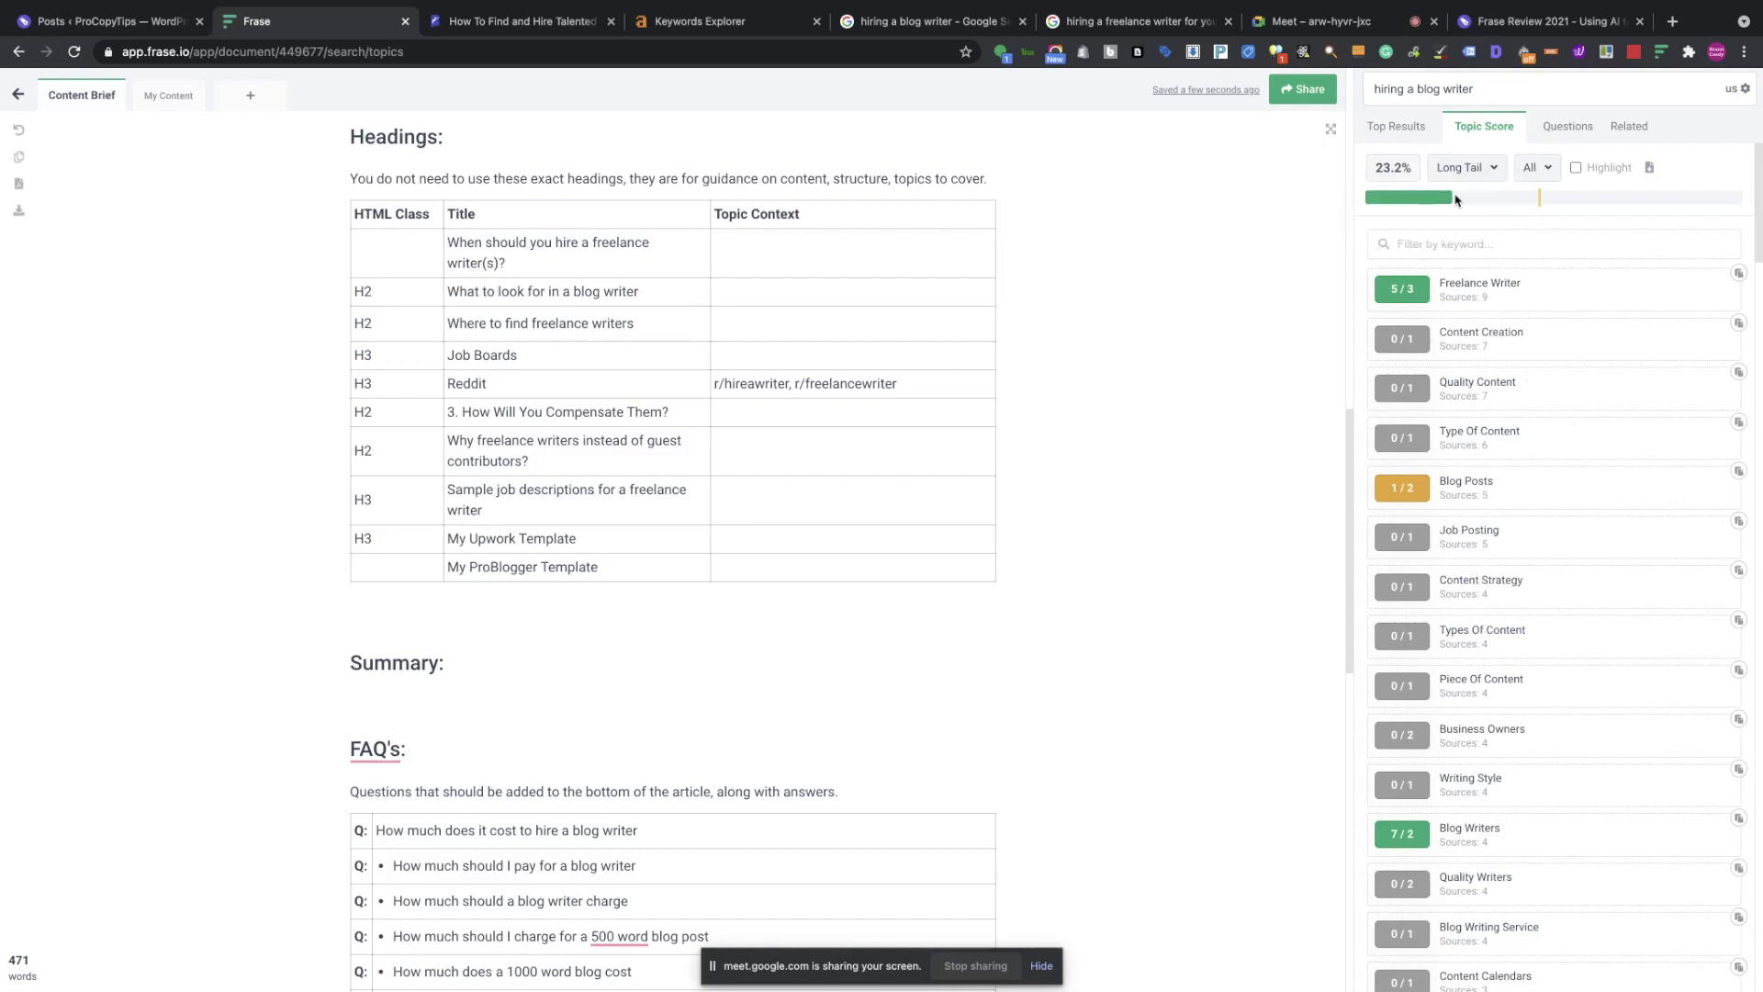
Examine the topic score and the whole list of suggested long-tail topics with their usage counts.
{"action": "mouse_move", "coordinate": [1403, 181]}
{"action": "scroll", "coordinate": [1580, 625], "scroll_direction": "down", "scroll_amount": 3}
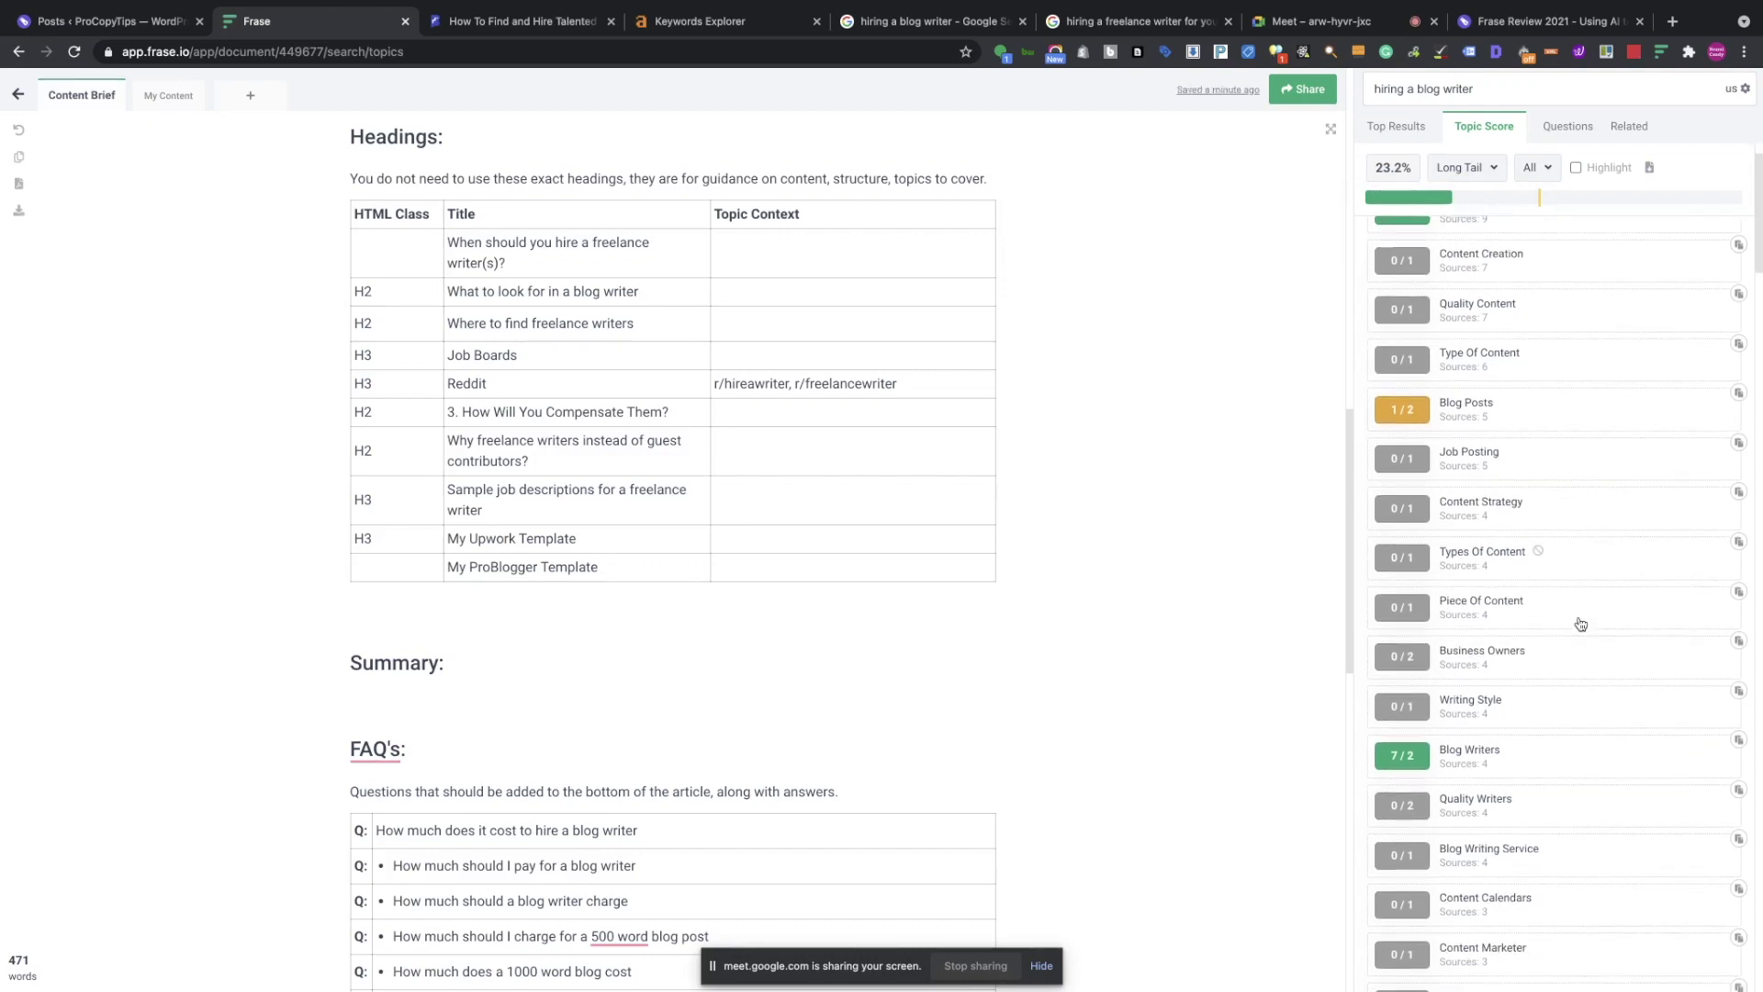
{"action": "scroll", "coordinate": [1580, 625], "scroll_direction": "up", "scroll_amount": 3}
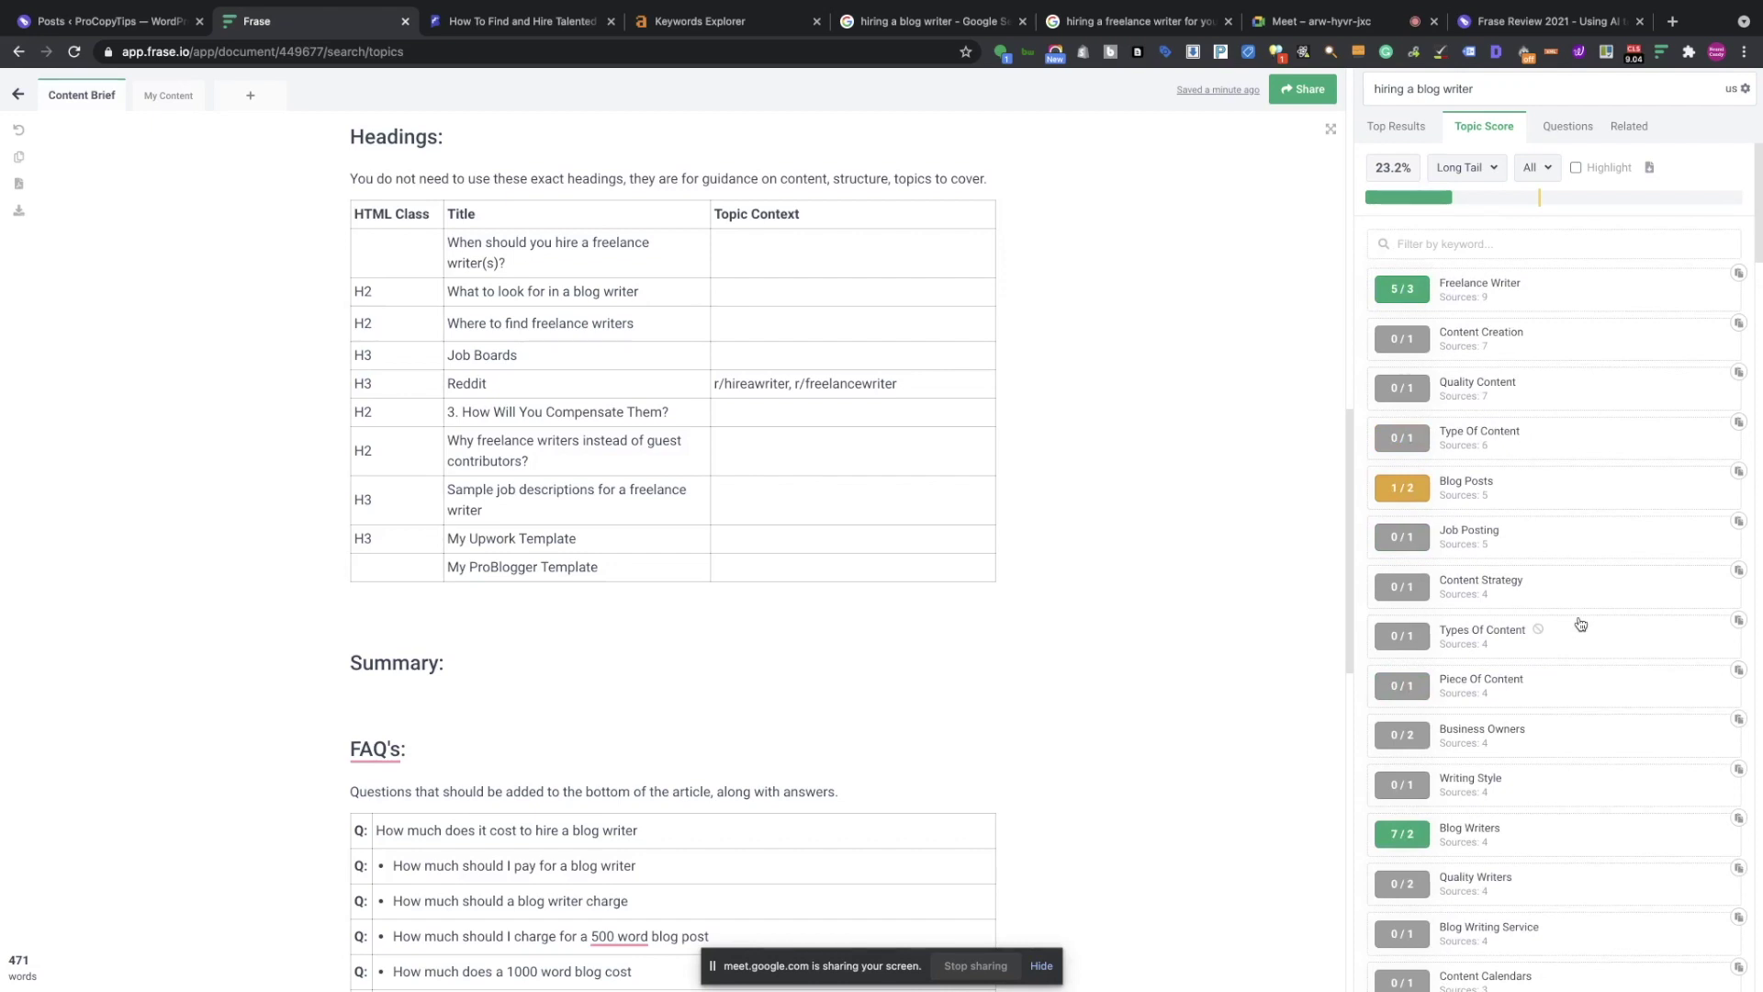
{"action": "scroll", "coordinate": [1580, 624], "scroll_direction": "down", "scroll_amount": 1}
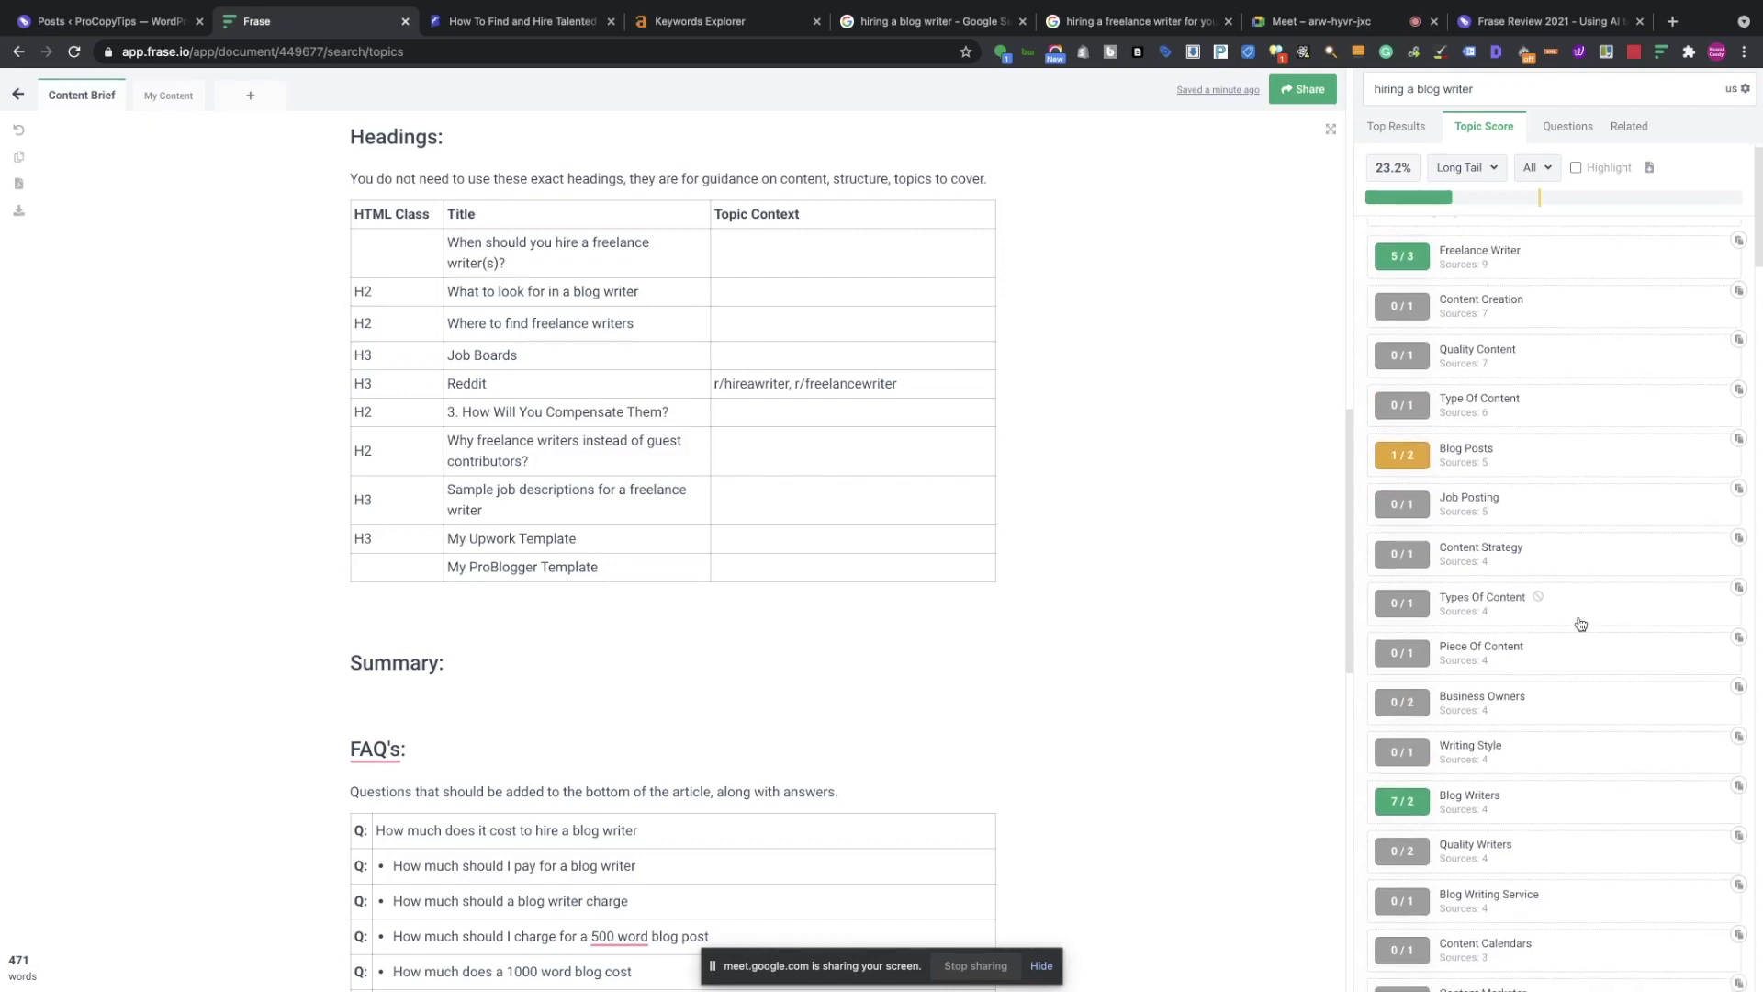
{"action": "scroll", "coordinate": [1580, 624], "scroll_direction": "down", "scroll_amount": 10}
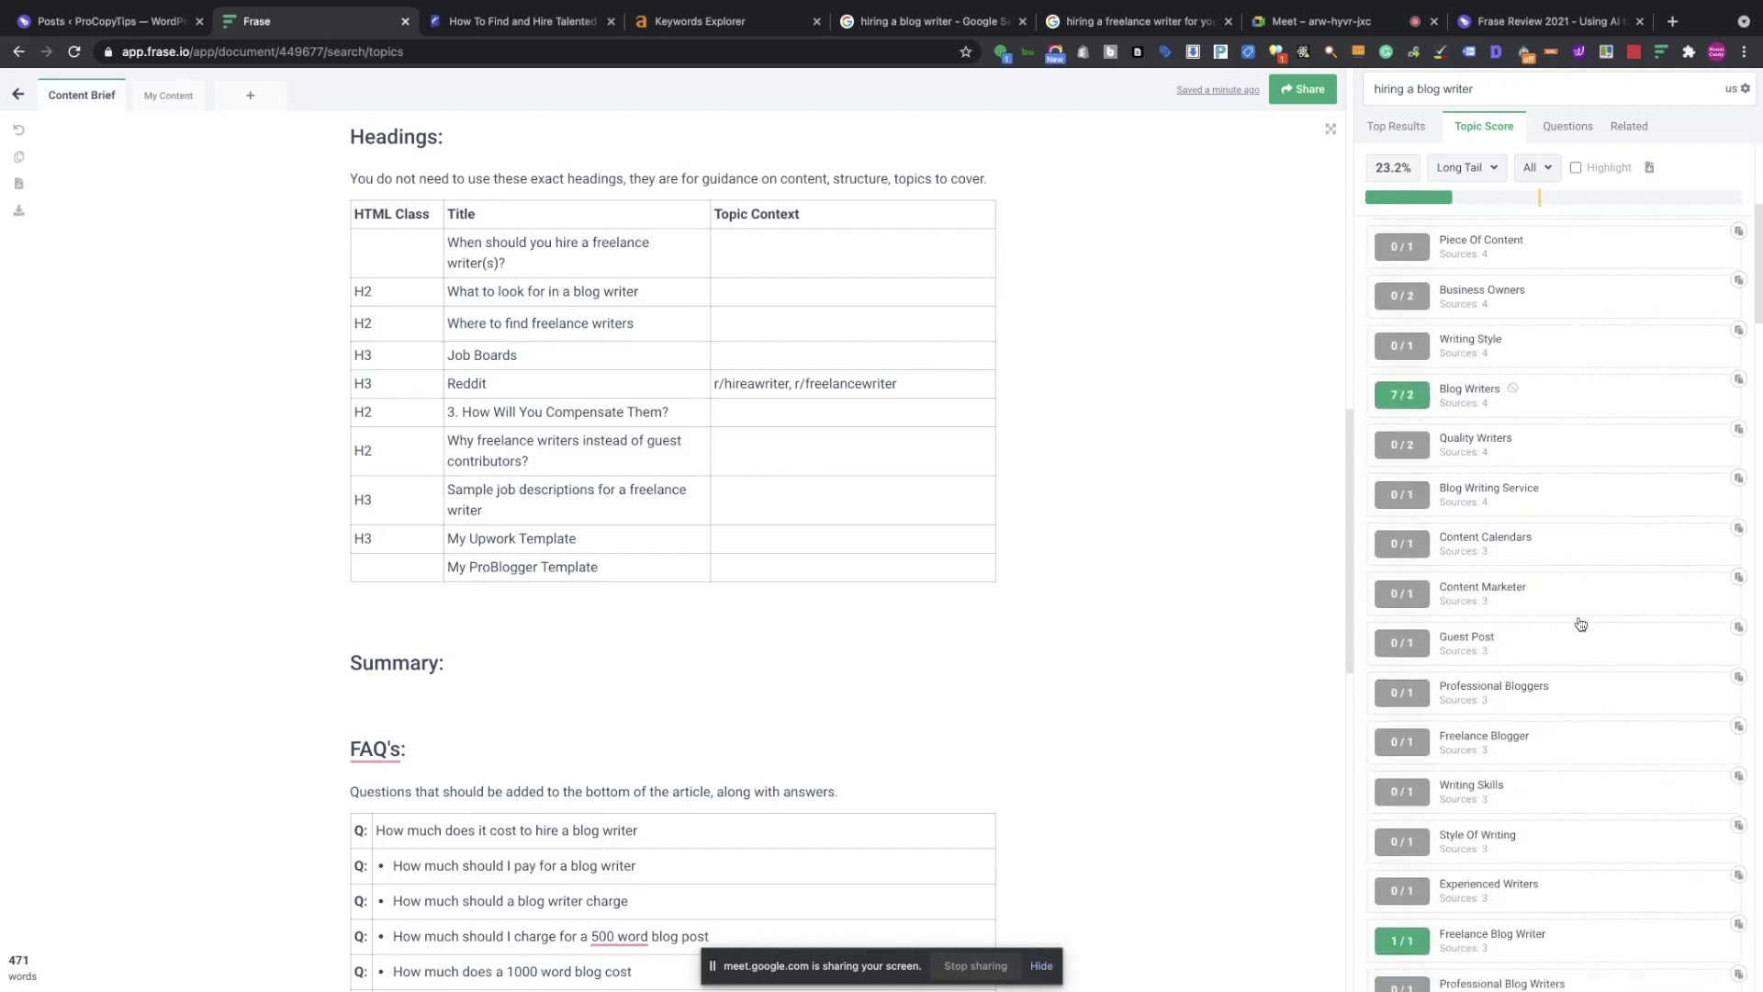
{"action": "scroll", "coordinate": [1580, 625], "scroll_direction": "down", "scroll_amount": 7}
{"action": "scroll", "coordinate": [1581, 624], "scroll_direction": "up", "scroll_amount": 11}
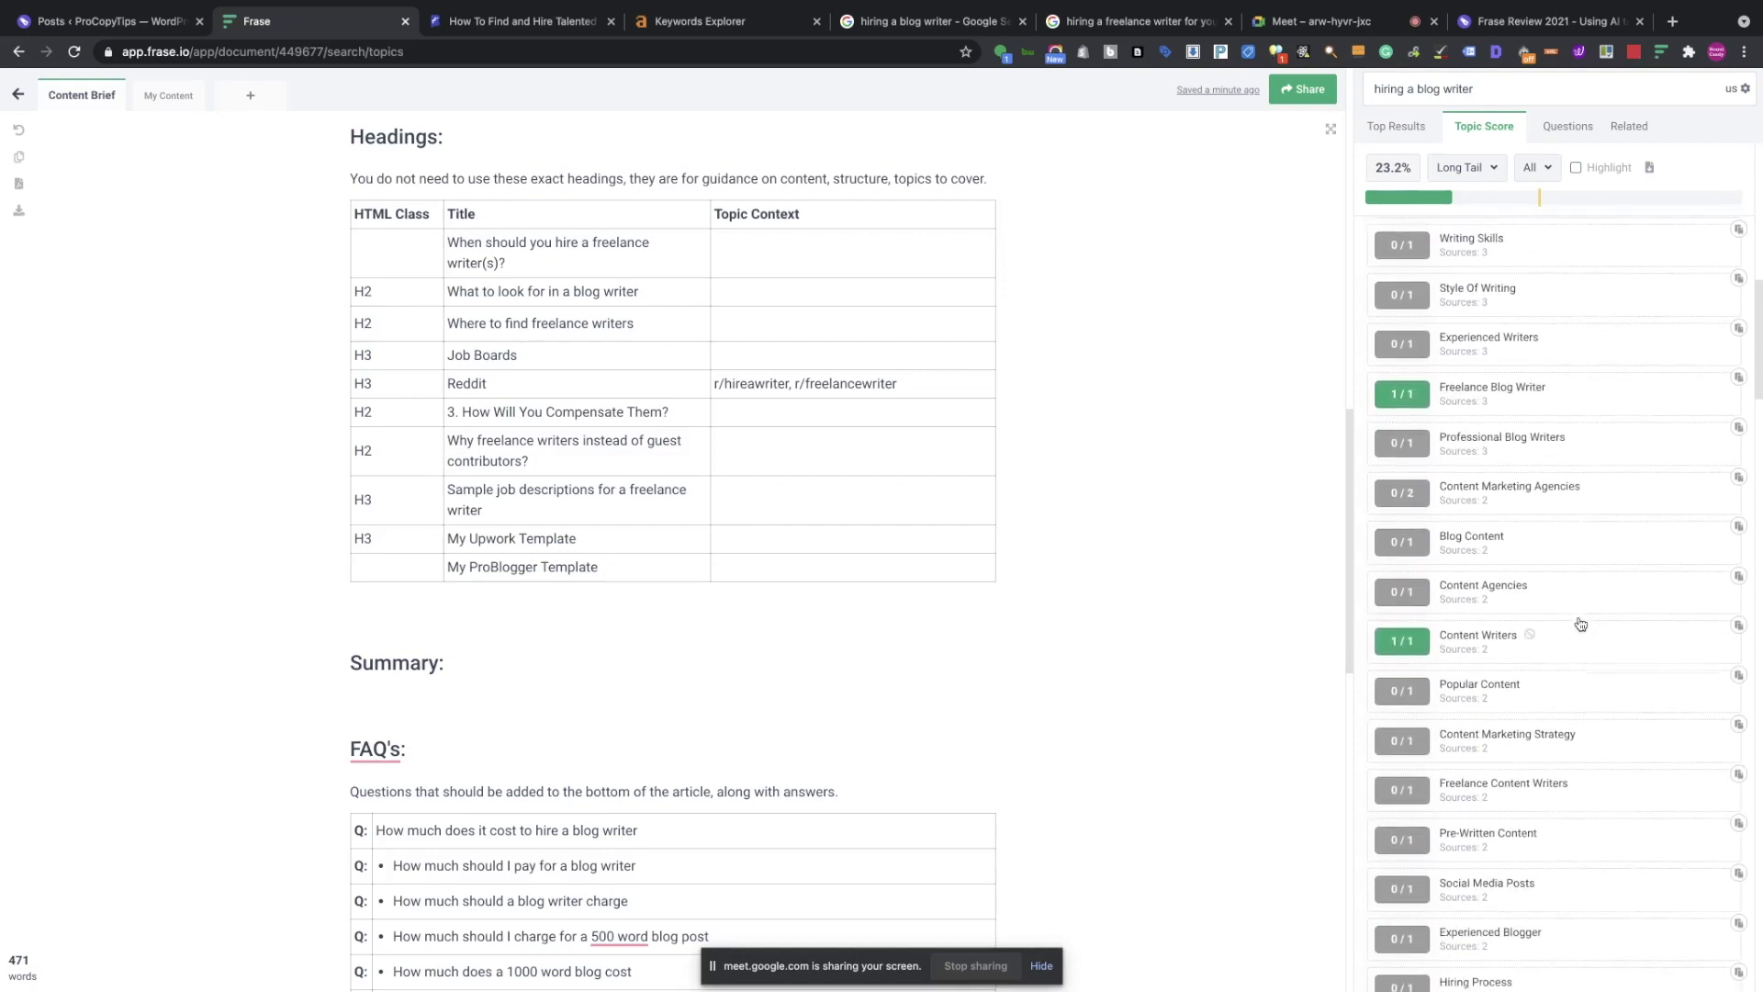
{"action": "scroll", "coordinate": [1580, 625], "scroll_direction": "up", "scroll_amount": 7}
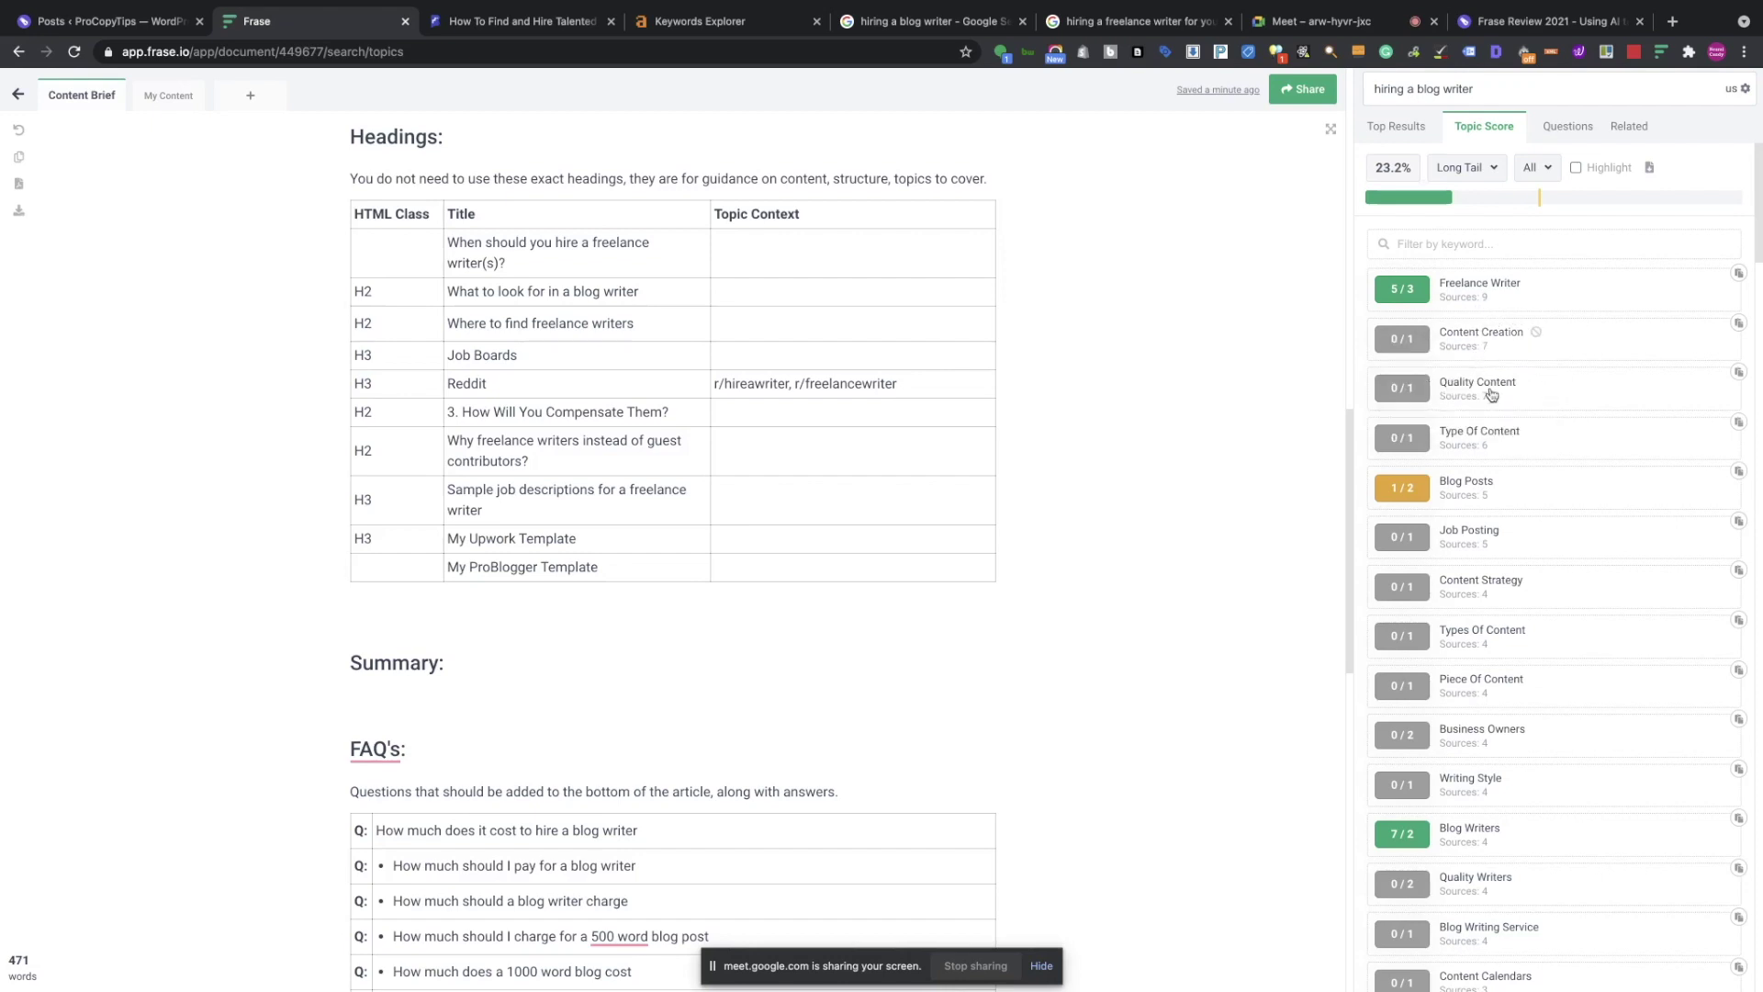
{"action": "scroll", "coordinate": [1497, 523], "scroll_direction": "down", "scroll_amount": 10}
{"action": "scroll", "coordinate": [1498, 543], "scroll_direction": "down", "scroll_amount": 10}
{"action": "scroll", "coordinate": [1500, 541], "scroll_direction": "down", "scroll_amount": 3}
{"action": "scroll", "coordinate": [1498, 533], "scroll_direction": "up", "scroll_amount": 10}
{"action": "scroll", "coordinate": [1498, 530], "scroll_direction": "up", "scroll_amount": 15}
Open the published "freelance copywriting fees" document from the documents list and look through its brief and headings.
{"action": "left_click", "coordinate": [15, 98]}
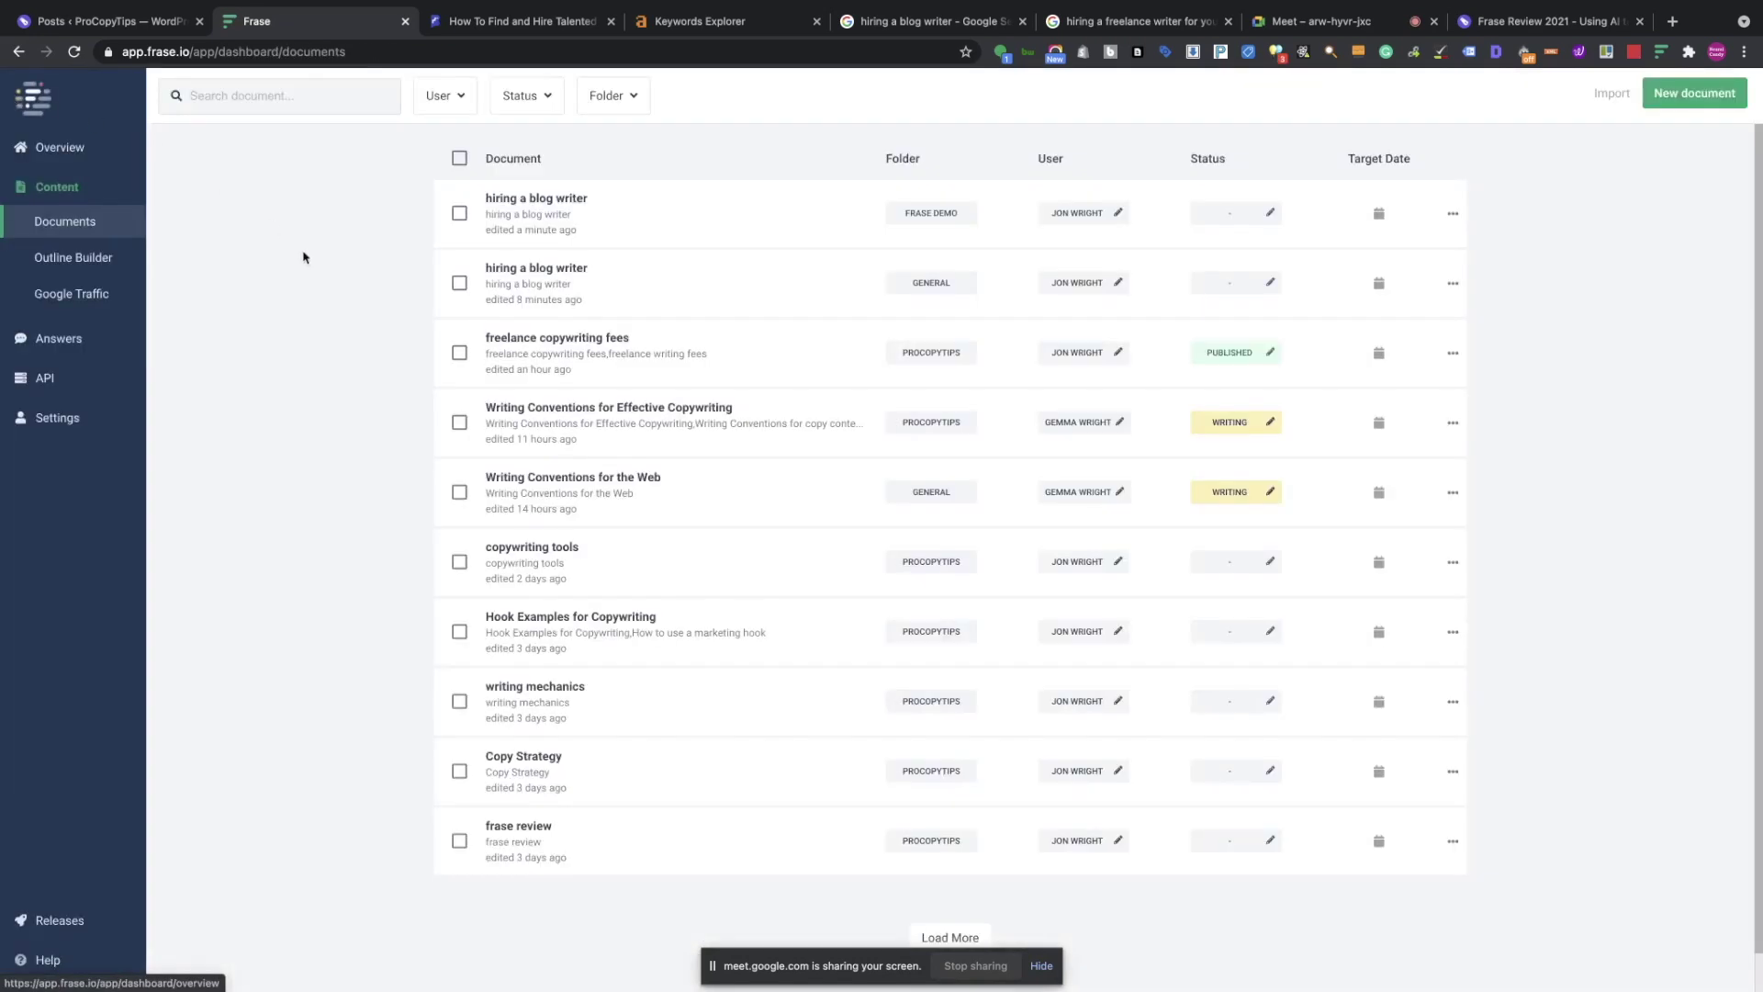
{"action": "left_click", "coordinate": [564, 342]}
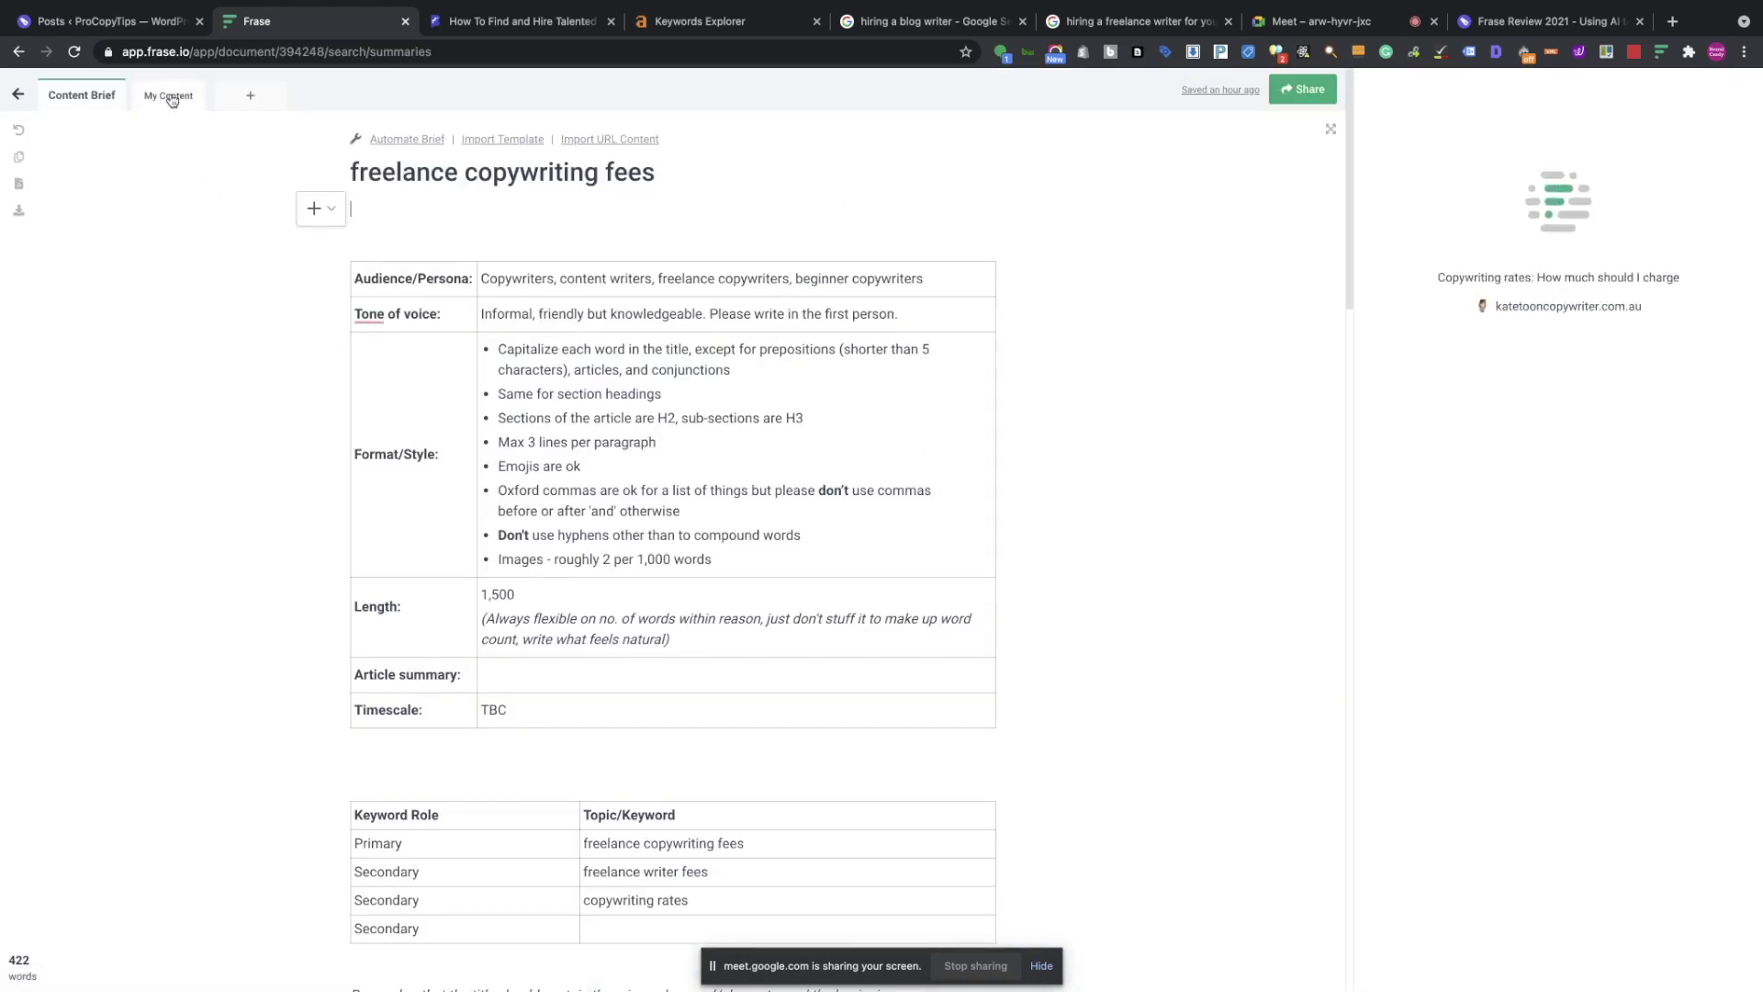
{"action": "scroll", "coordinate": [319, 293], "scroll_direction": "down", "scroll_amount": 5}
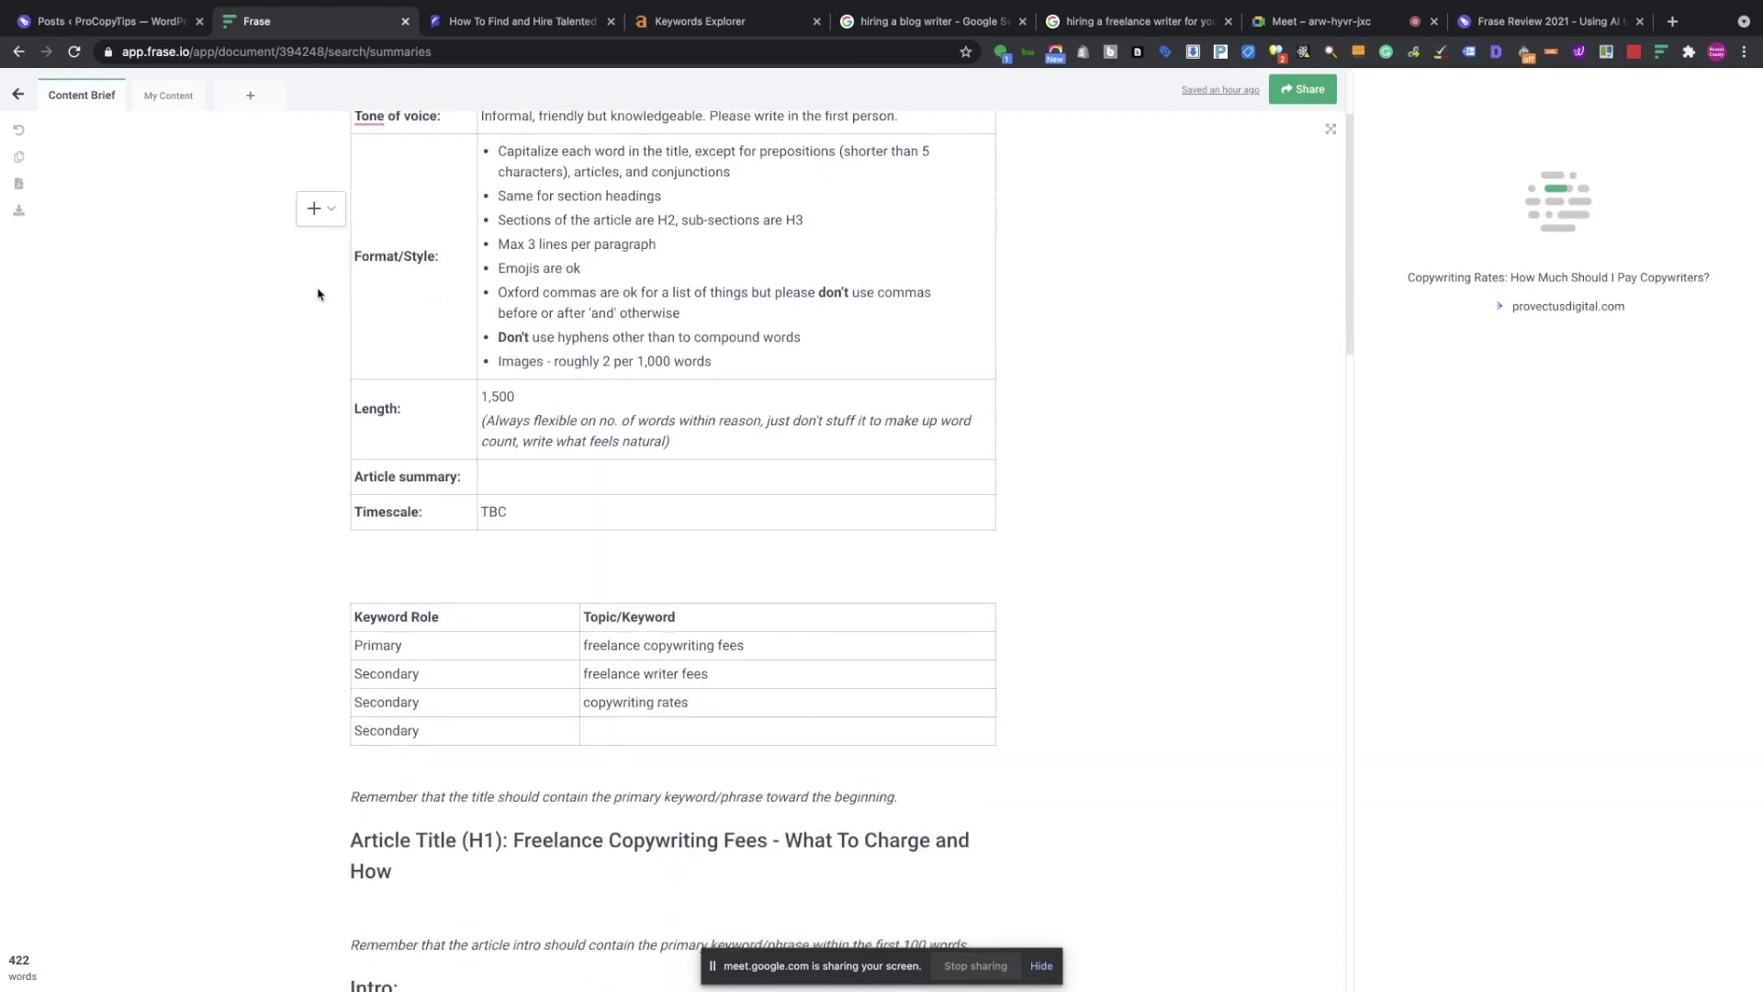
{"action": "scroll", "coordinate": [318, 294], "scroll_direction": "down", "scroll_amount": 3}
{"action": "scroll", "coordinate": [319, 294], "scroll_direction": "down", "scroll_amount": 2}
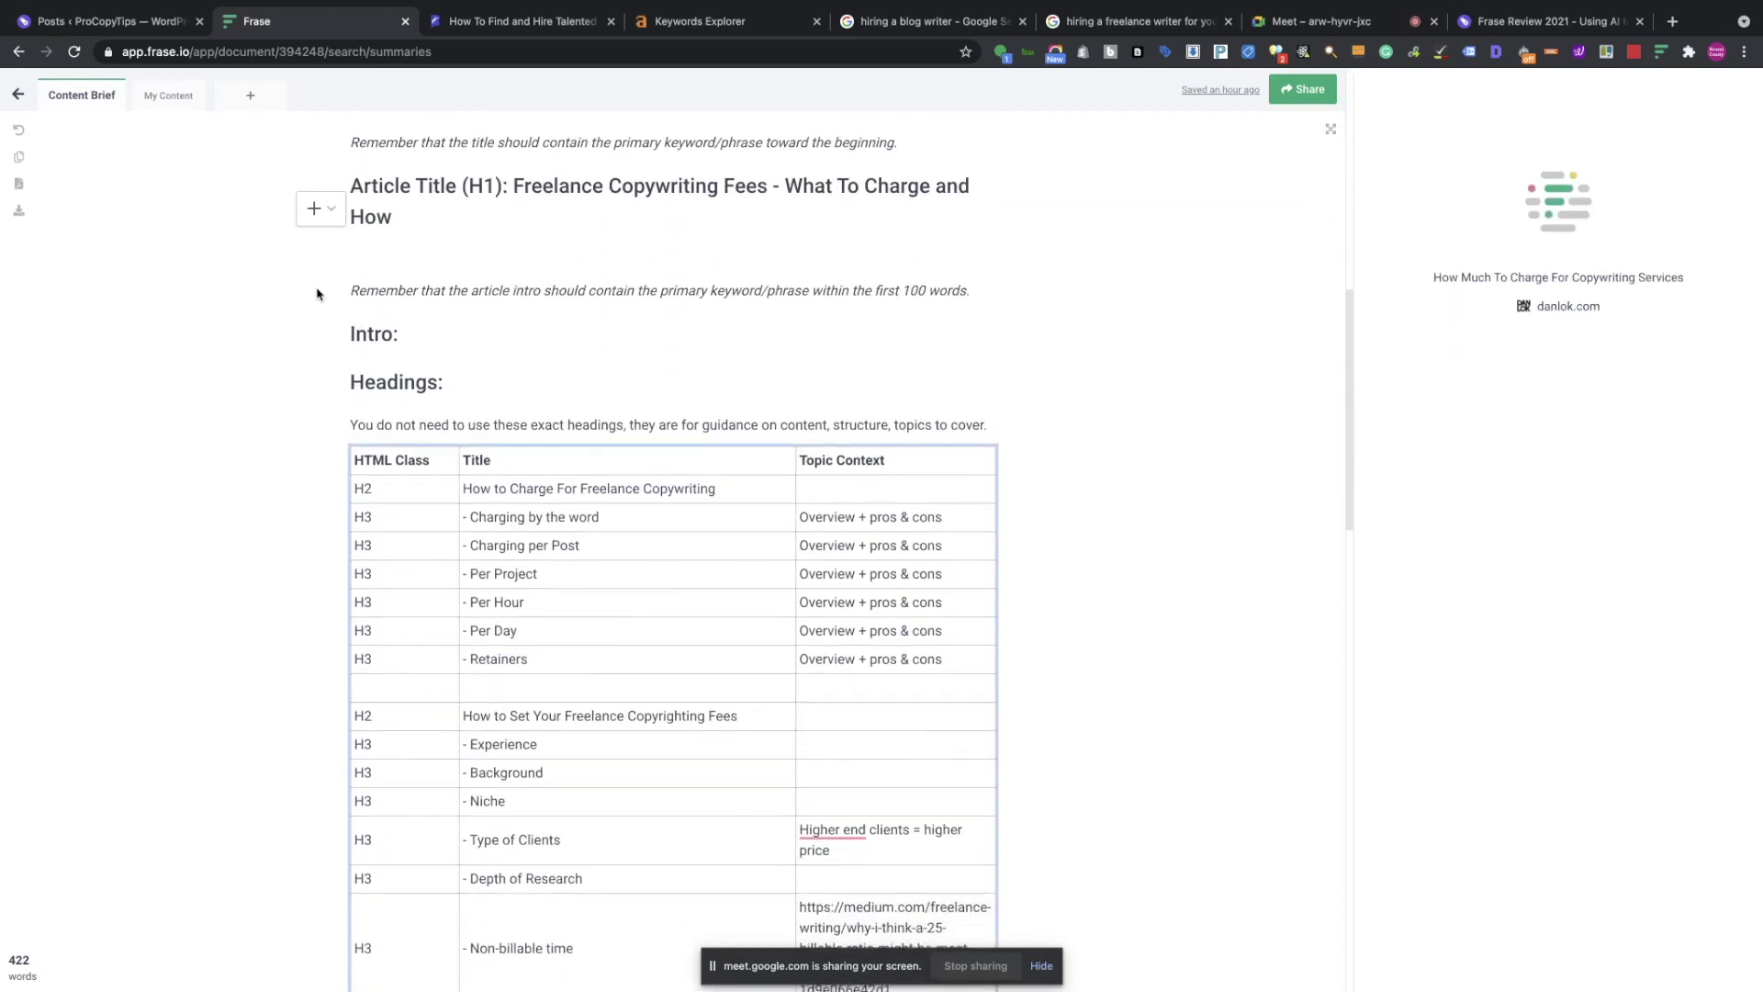
{"action": "scroll", "coordinate": [319, 408], "scroll_direction": "down", "scroll_amount": 2}
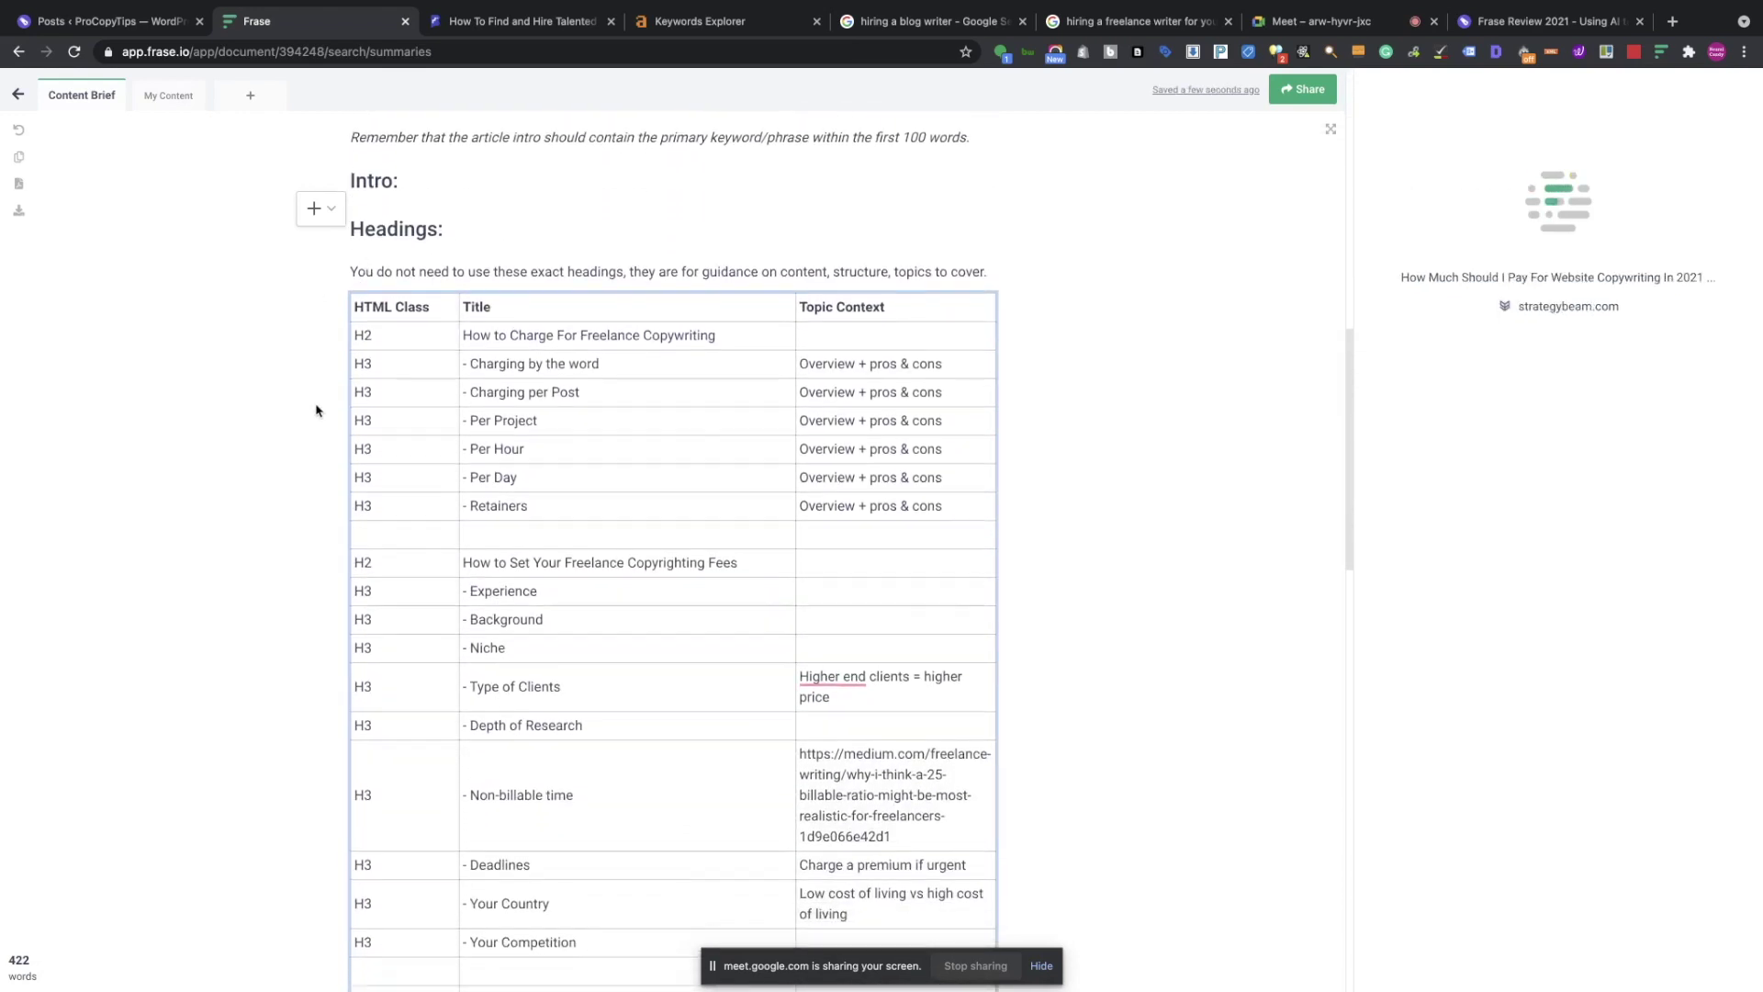
{"action": "scroll", "coordinate": [528, 158], "scroll_direction": "up", "scroll_amount": 10}
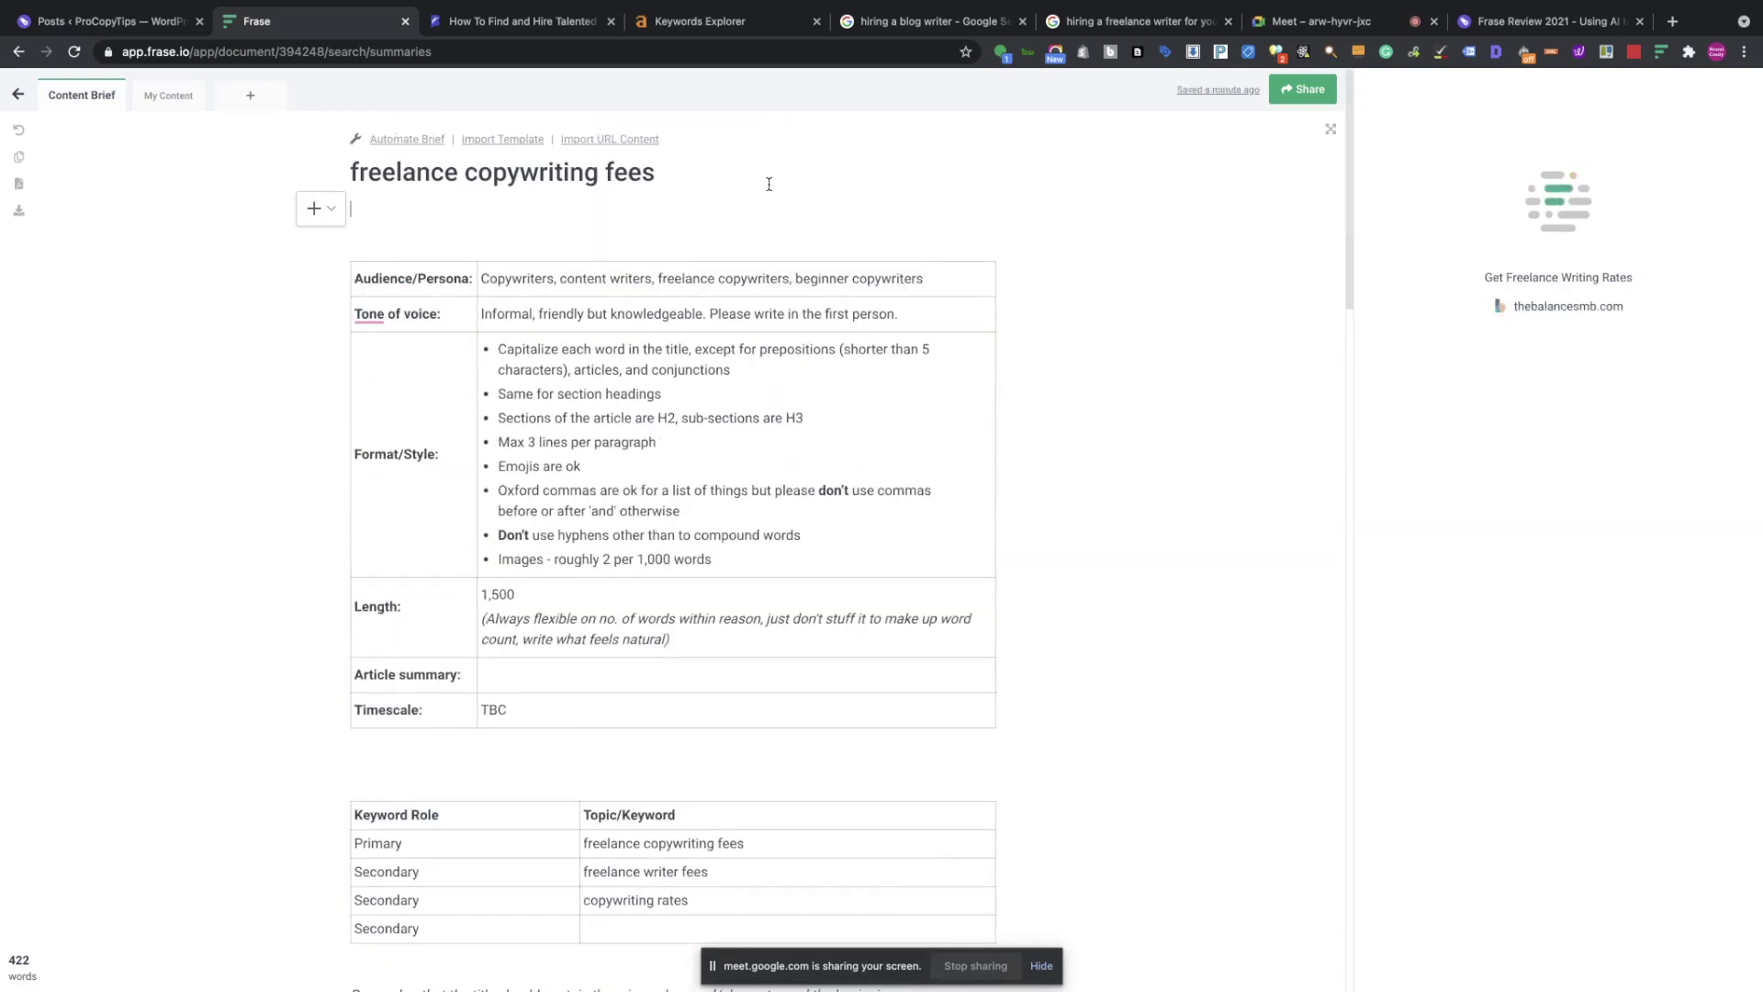
Examine the keyword roles, article title and Headings table with its topic context notes in the "freelance copywriting fees" brief.
{"action": "scroll", "coordinate": [768, 181], "scroll_direction": "down", "scroll_amount": 8}
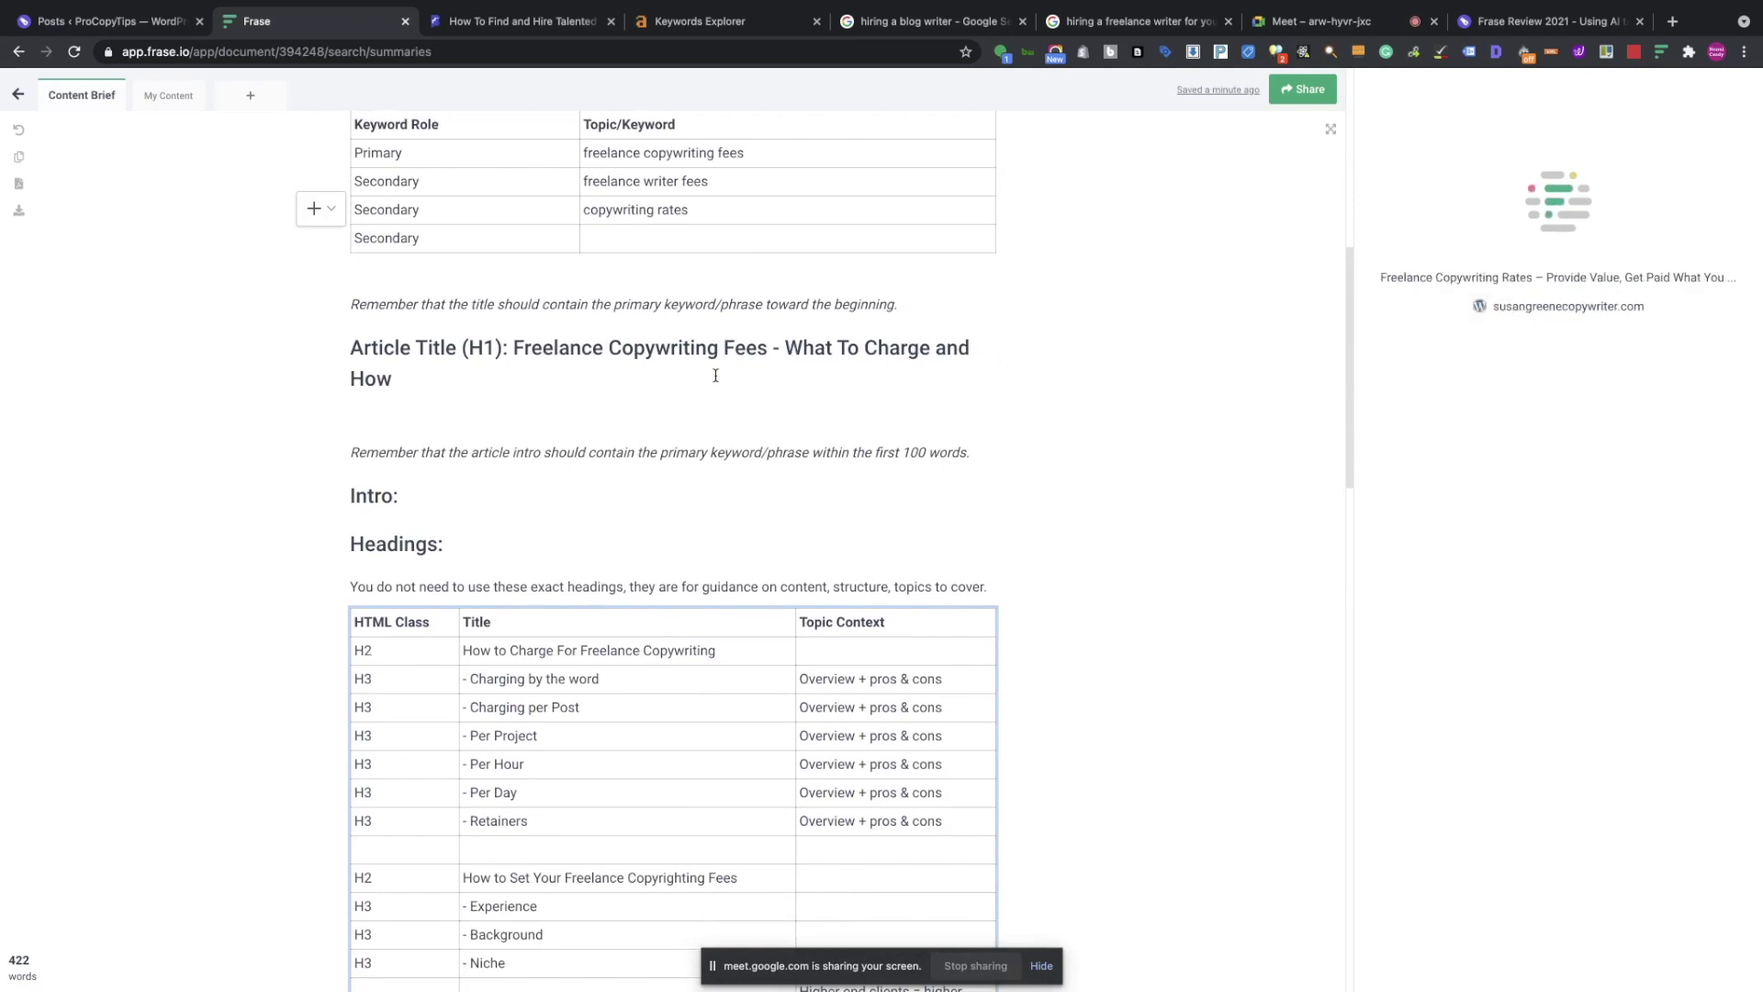
{"action": "scroll", "coordinate": [714, 375], "scroll_direction": "down", "scroll_amount": 1}
{"action": "scroll", "coordinate": [714, 376], "scroll_direction": "down", "scroll_amount": 3}
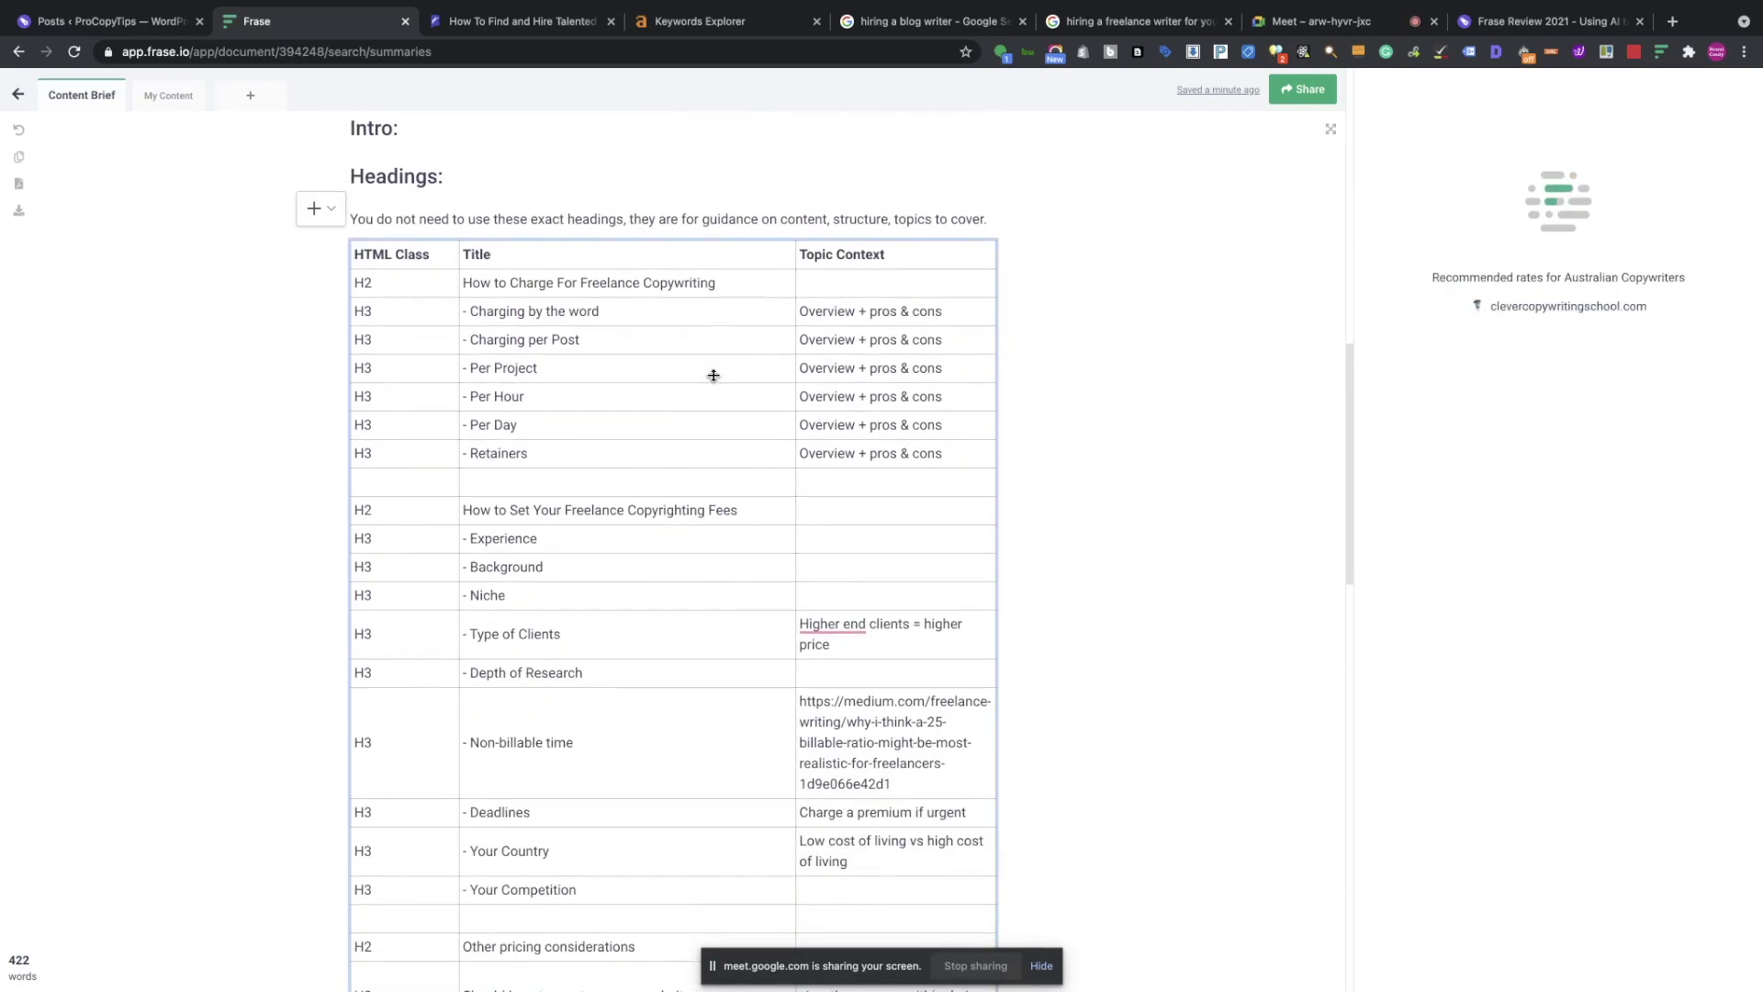
{"action": "scroll", "coordinate": [692, 373], "scroll_direction": "down", "scroll_amount": 1}
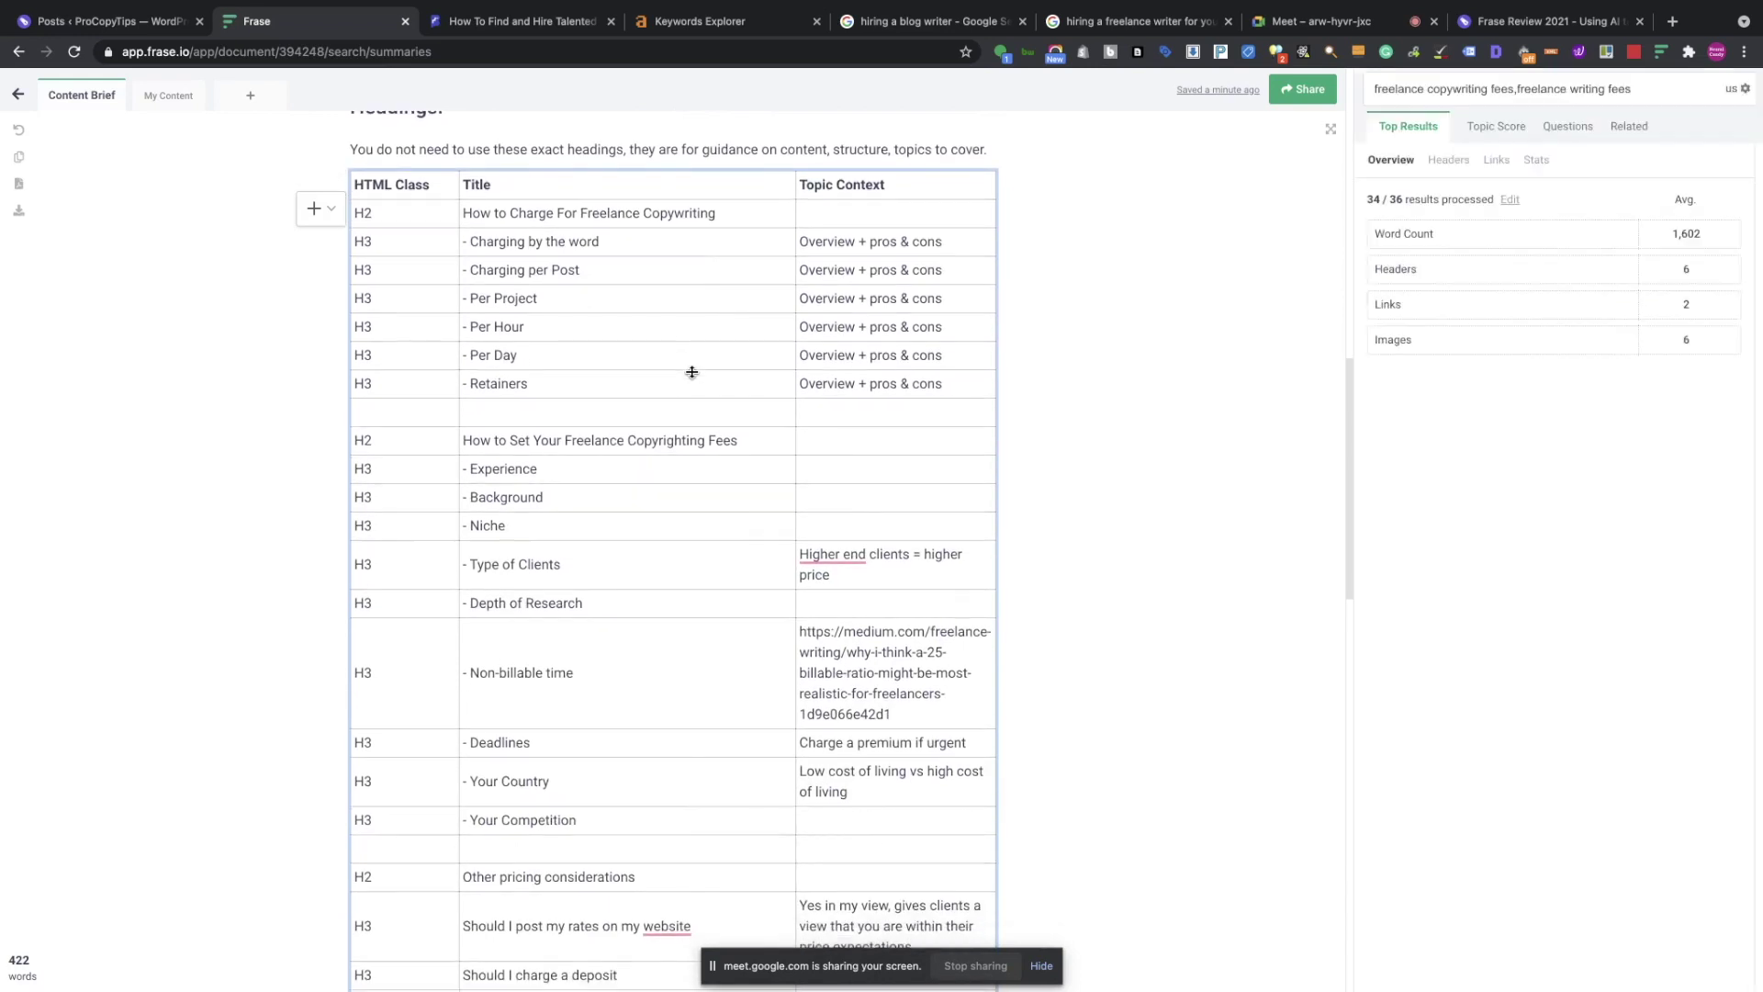
{"action": "scroll", "coordinate": [691, 372], "scroll_direction": "up", "scroll_amount": 1}
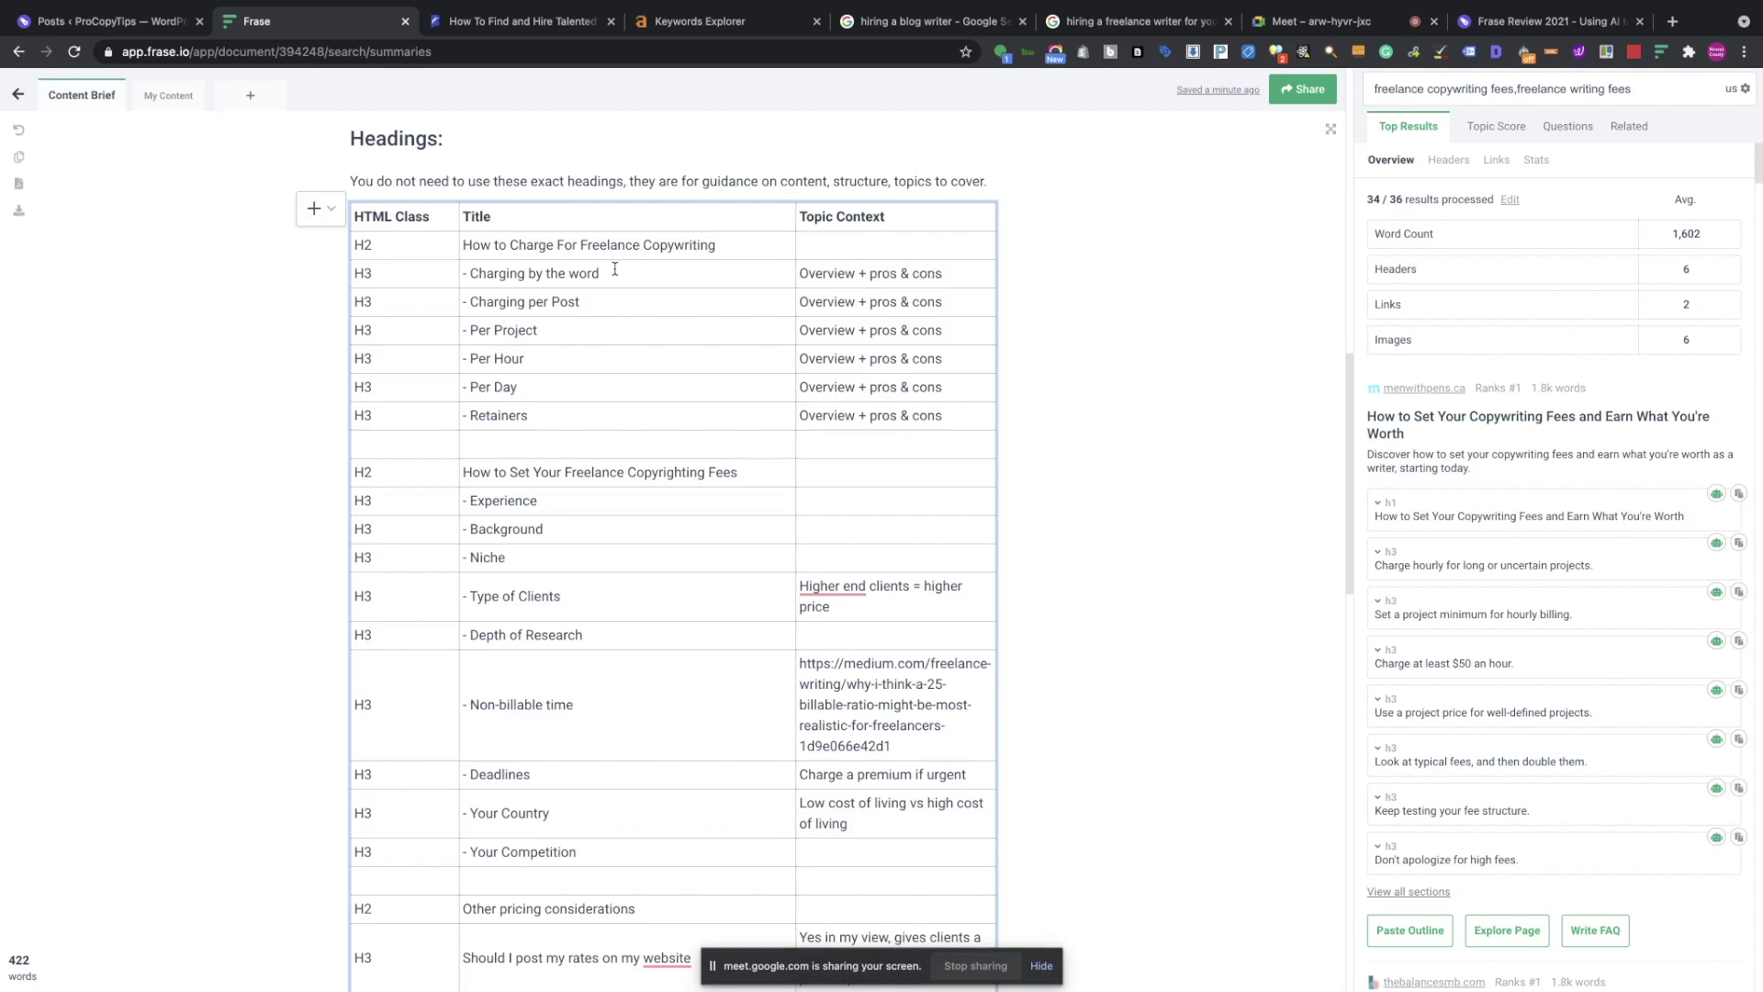
{"action": "scroll", "coordinate": [643, 362], "scroll_direction": "down", "scroll_amount": 3}
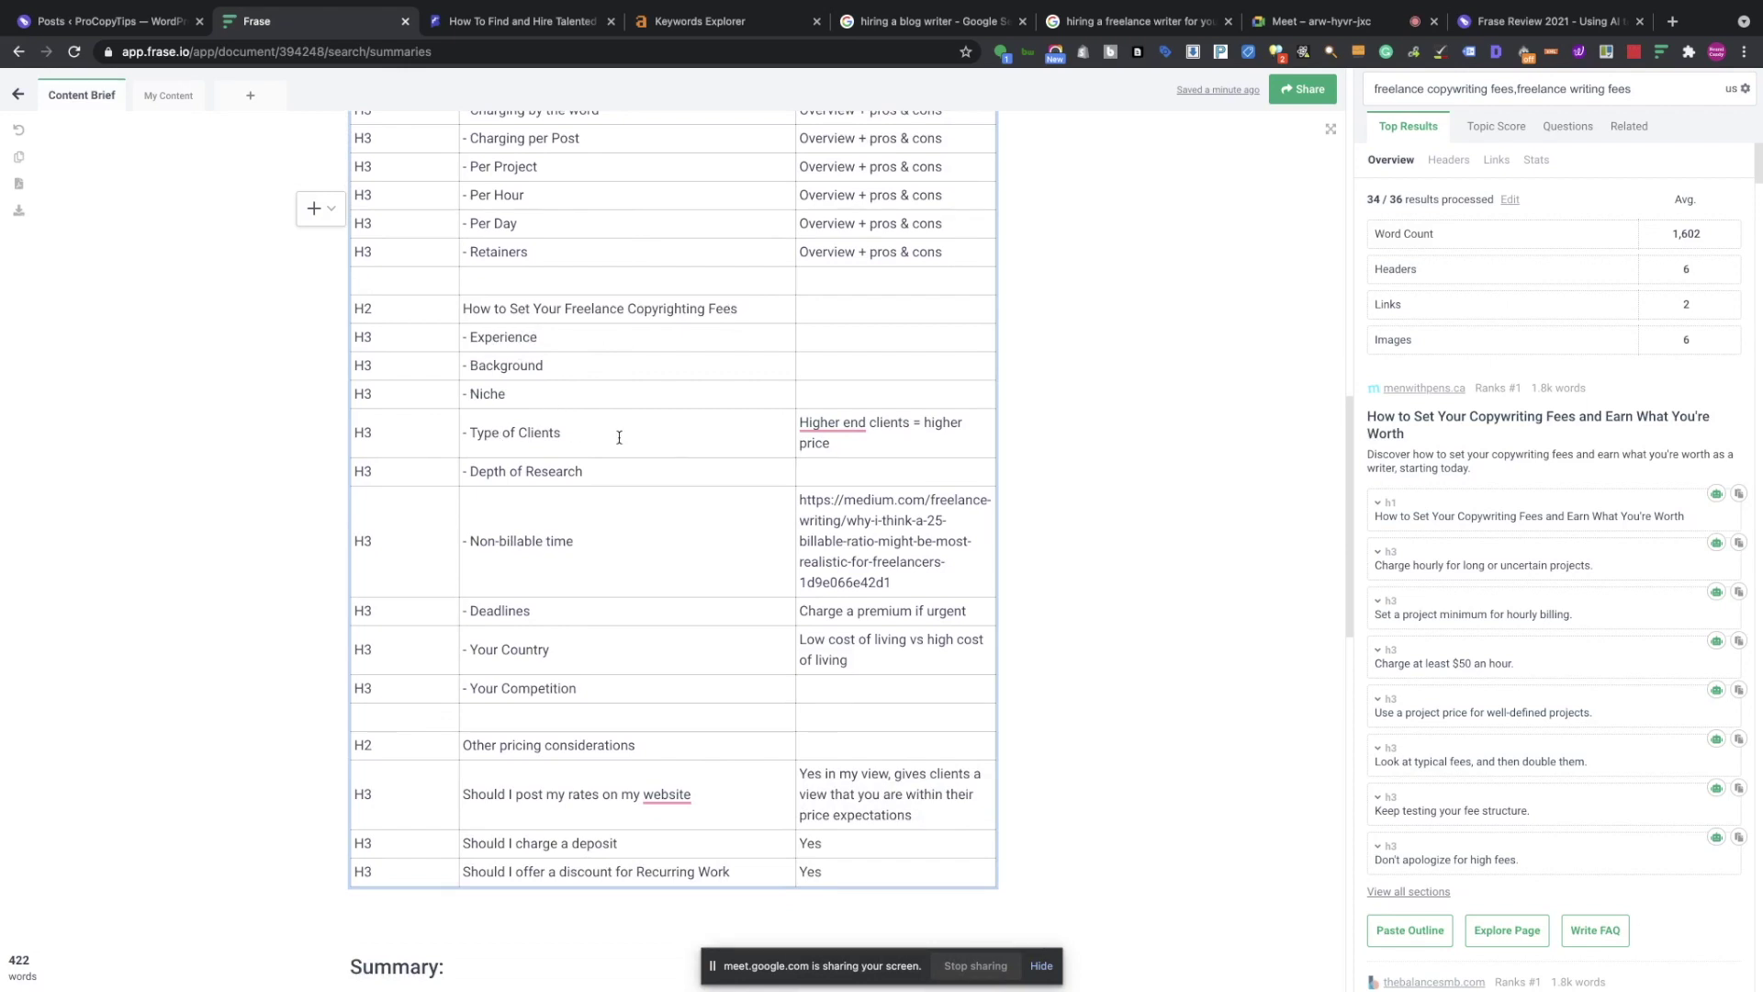
{"action": "mouse_move", "coordinate": [841, 421]}
{"action": "scroll", "coordinate": [640, 442], "scroll_direction": "down", "scroll_amount": 1}
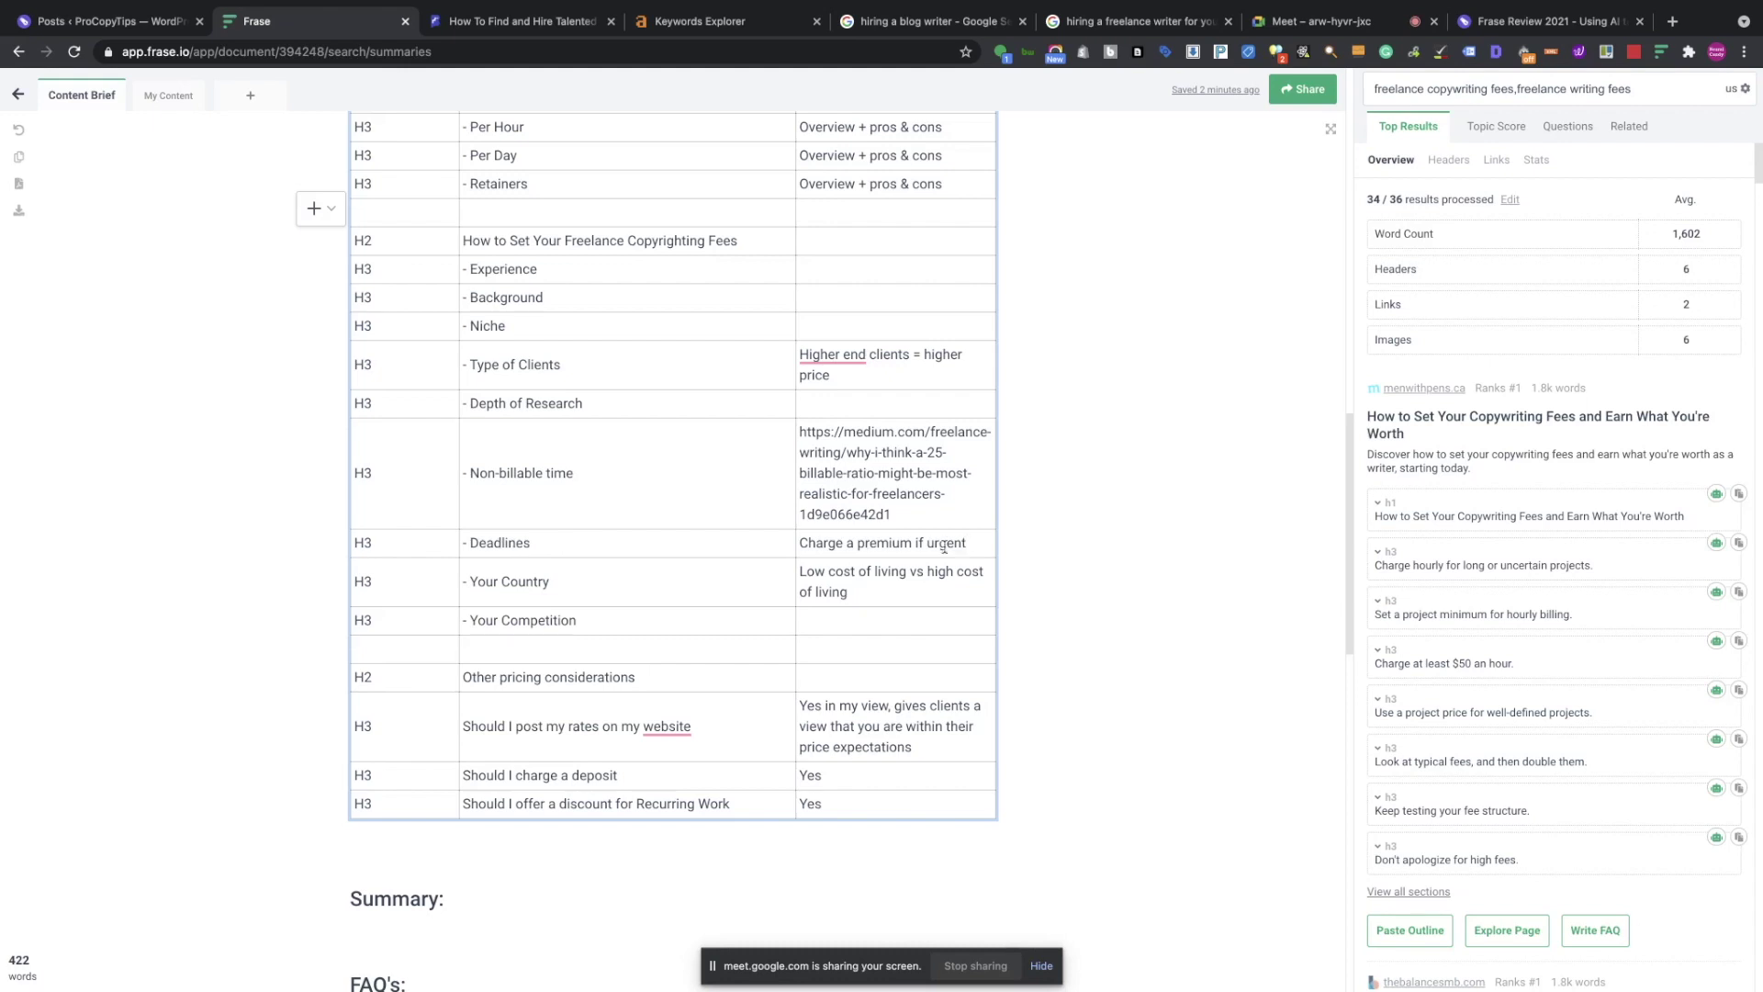
{"action": "scroll", "coordinate": [643, 584], "scroll_direction": "down", "scroll_amount": 1}
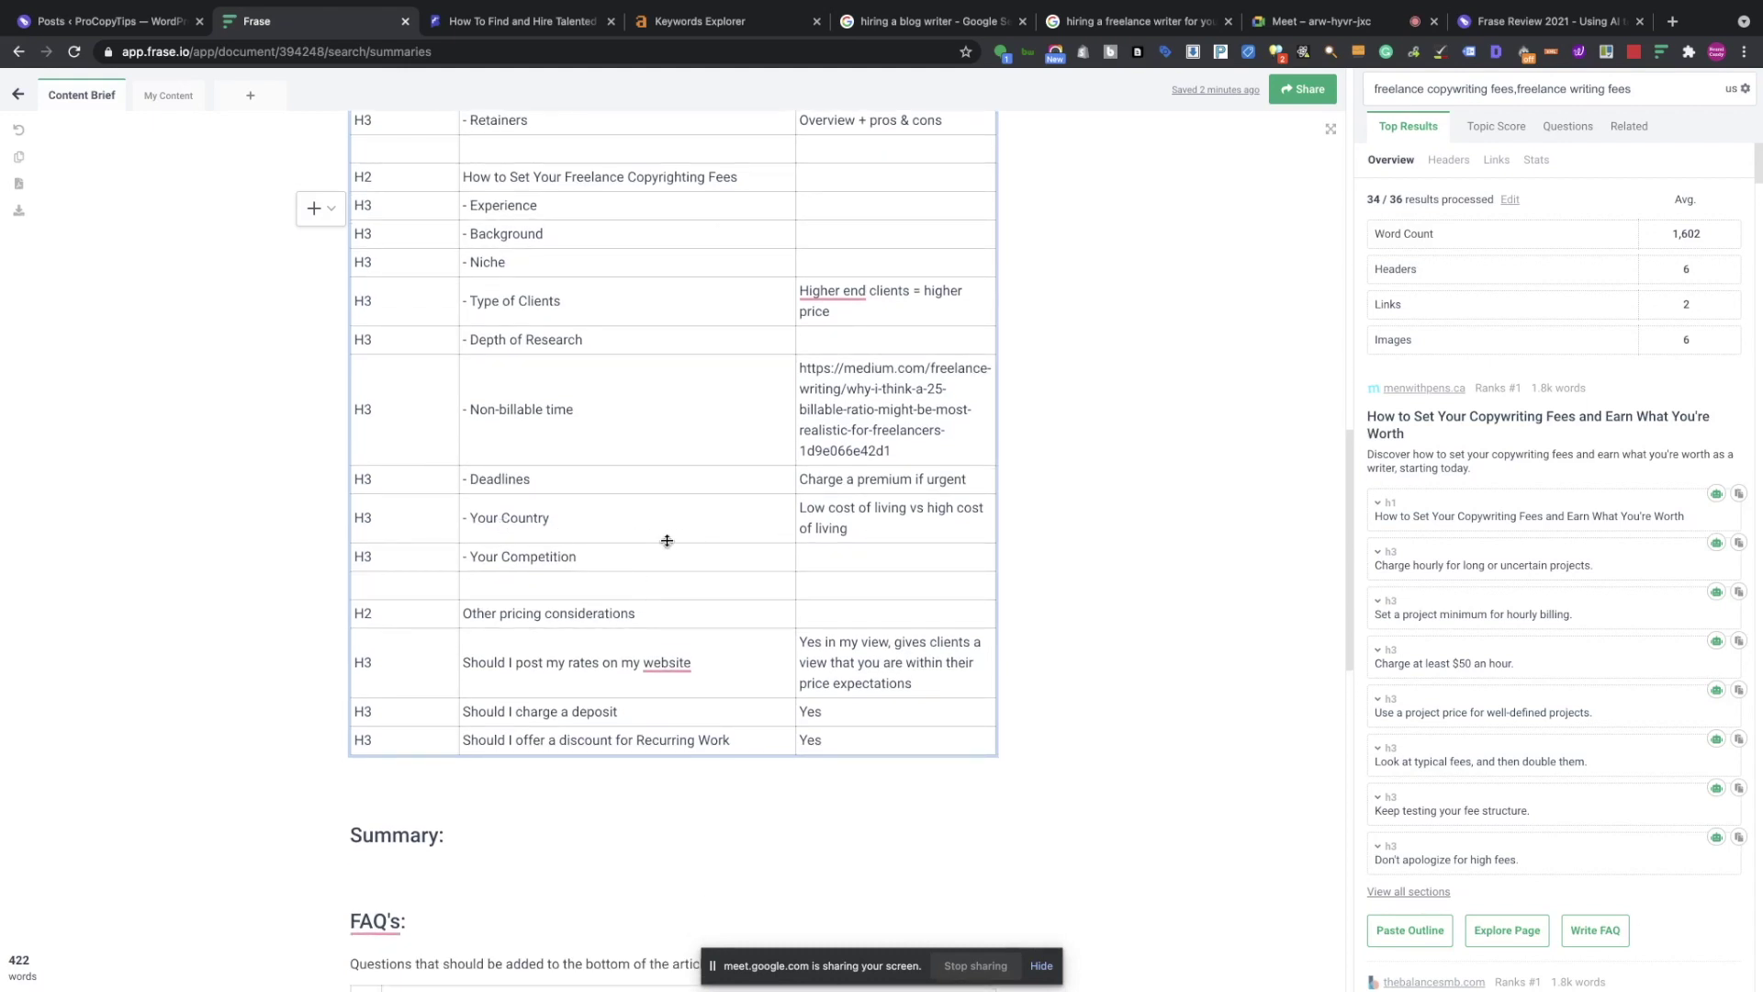
{"action": "scroll", "coordinate": [668, 541], "scroll_direction": "up", "scroll_amount": 4}
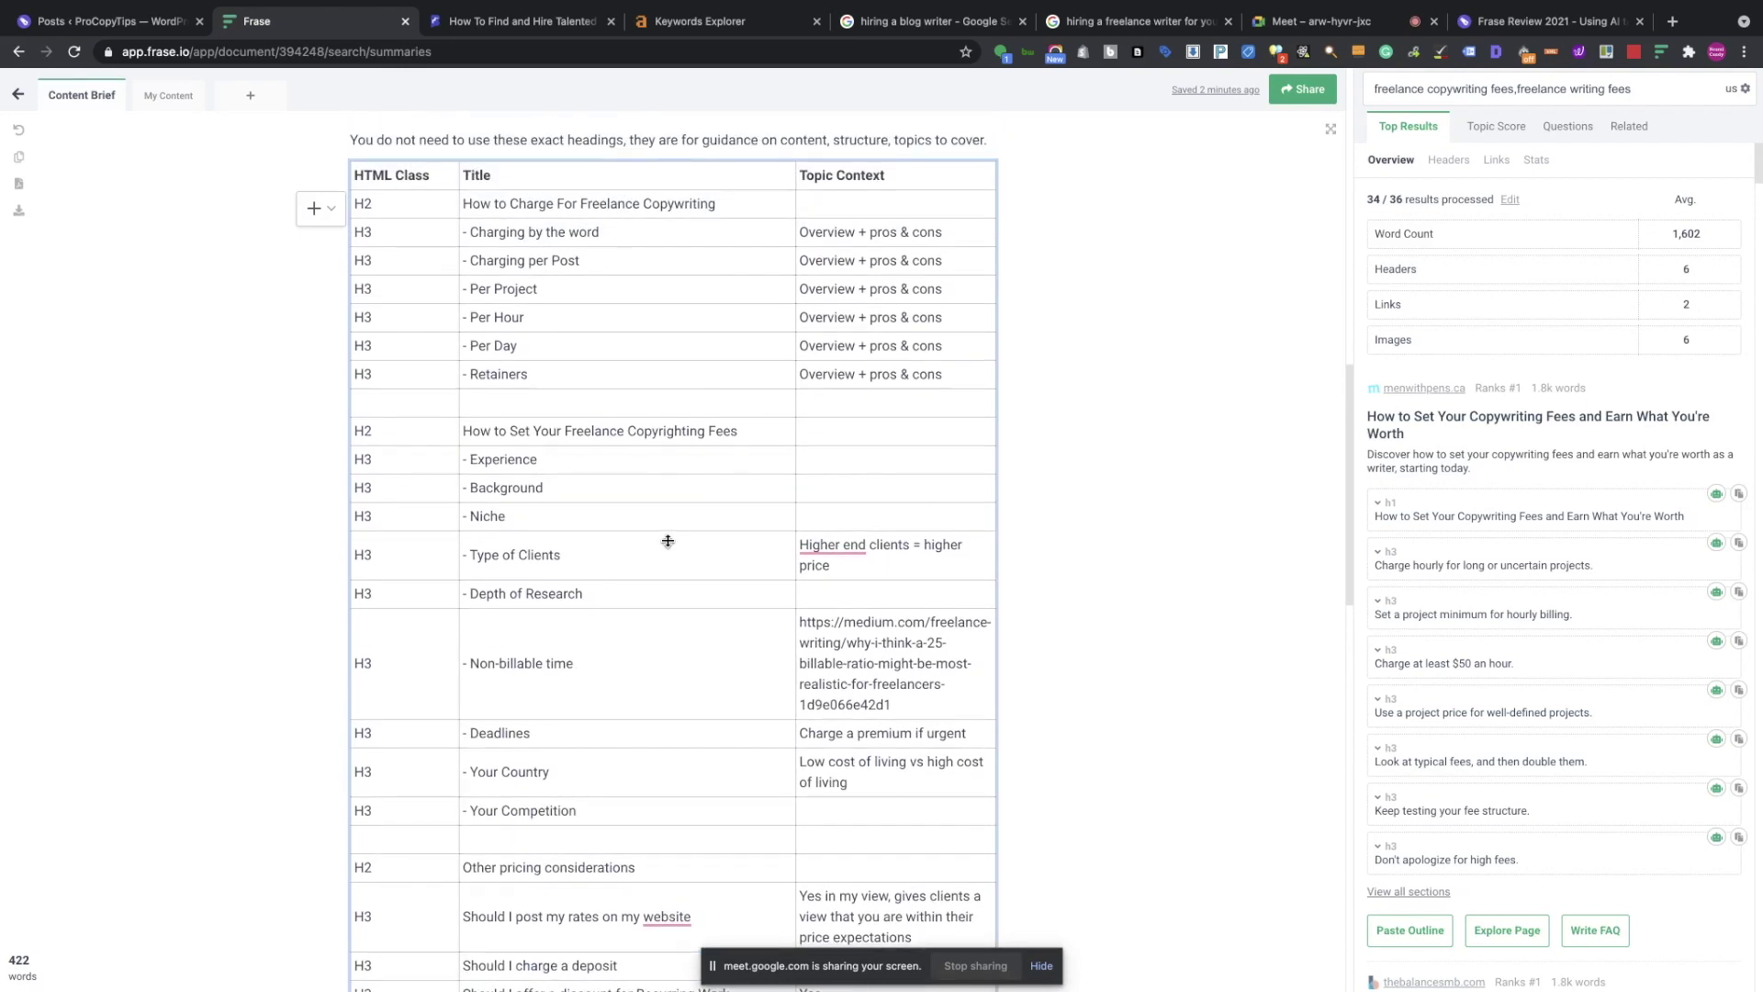
Review the brief's FAQ questions and Relevant Source Links table, and show the brief's Topic Score.
{"action": "scroll", "coordinate": [667, 540], "scroll_direction": "down", "scroll_amount": 10}
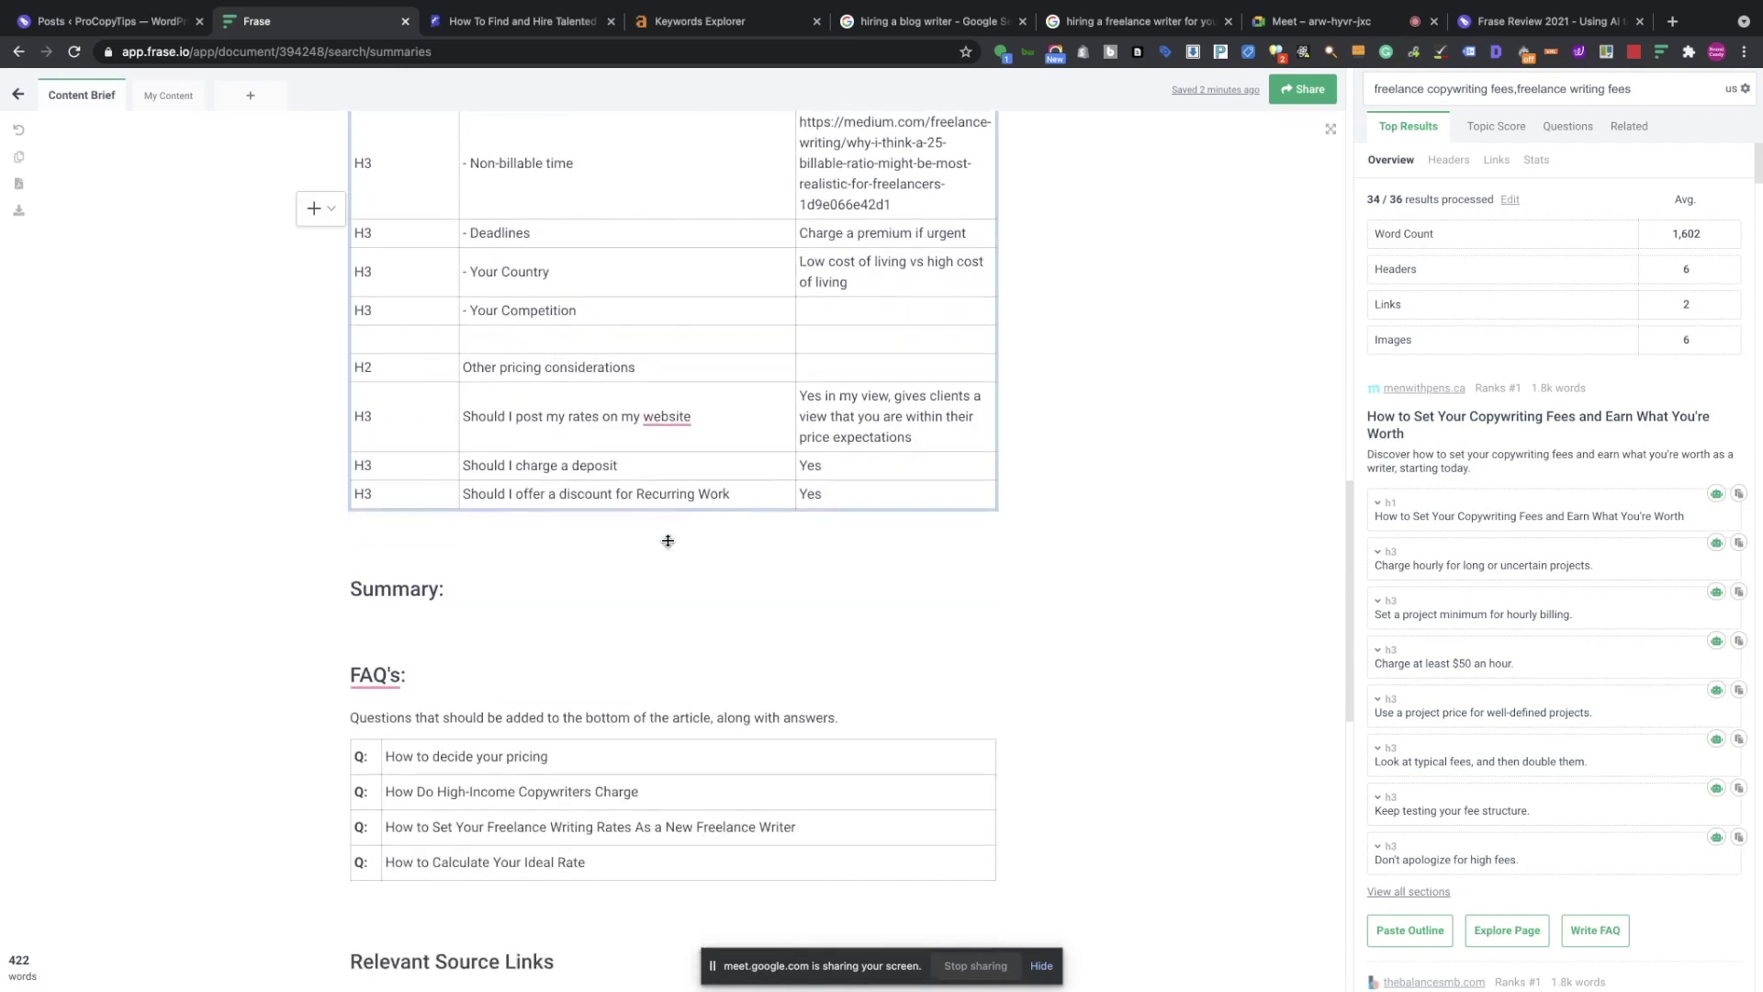
{"action": "scroll", "coordinate": [668, 541], "scroll_direction": "down", "scroll_amount": 4}
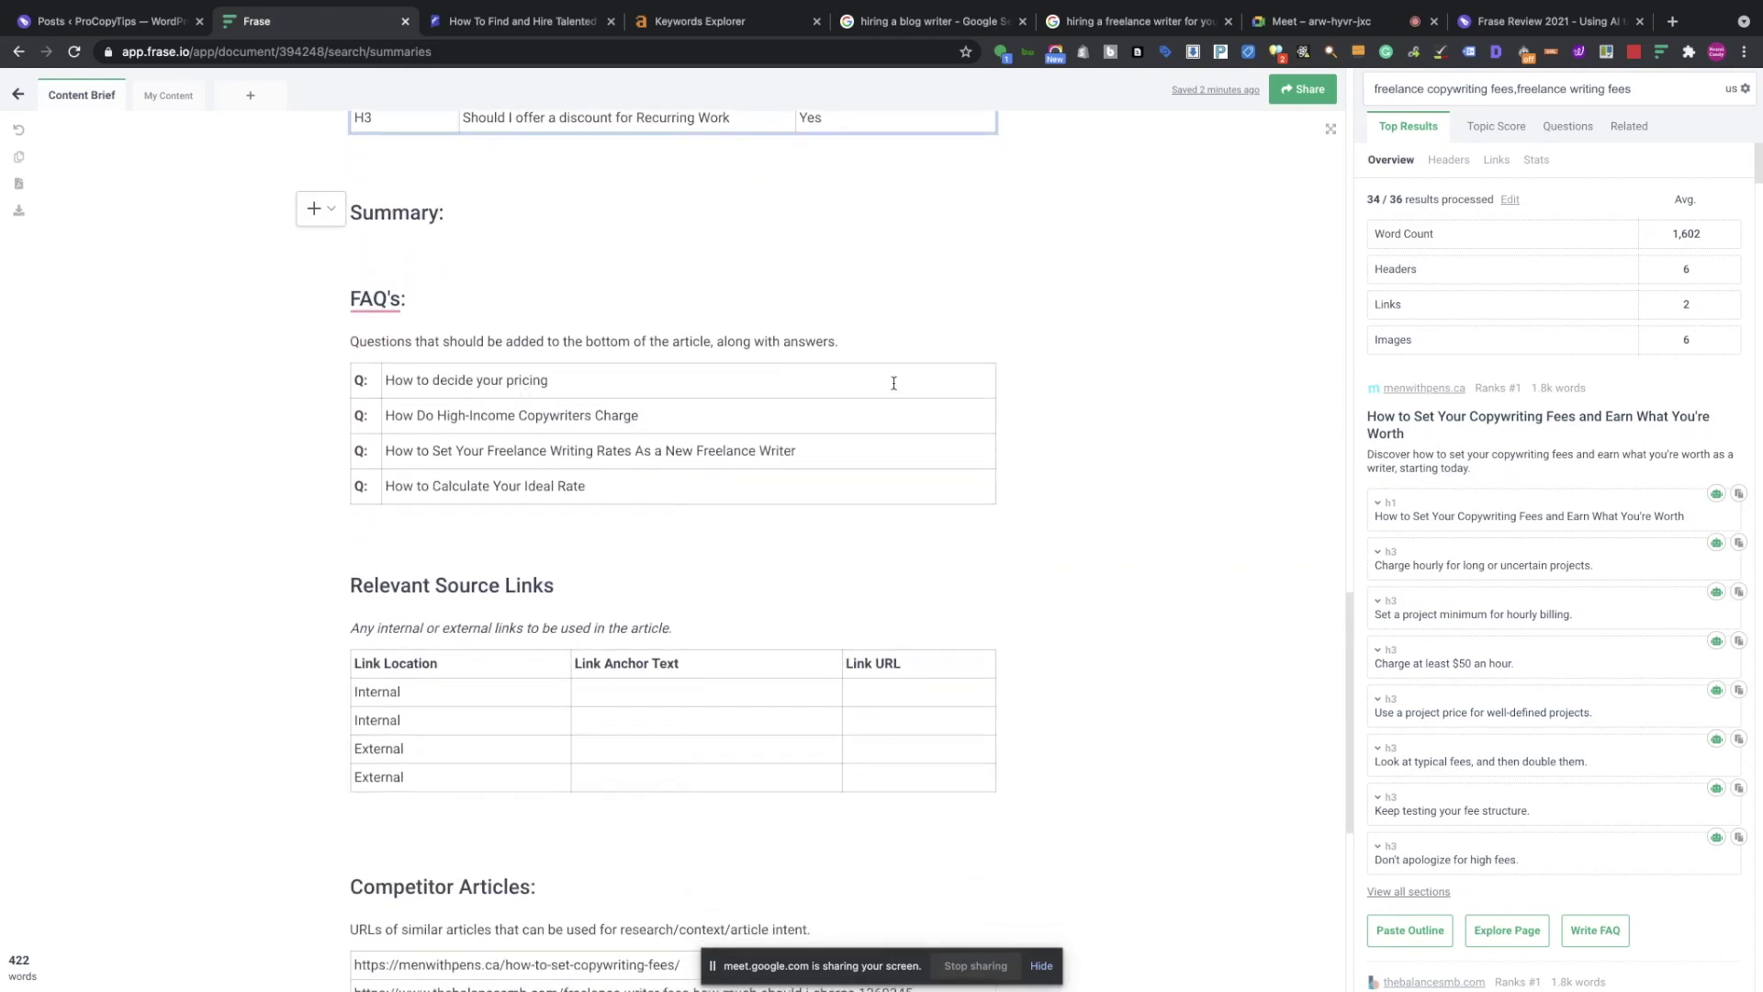
{"action": "scroll", "coordinate": [1066, 338], "scroll_direction": "up", "scroll_amount": 1}
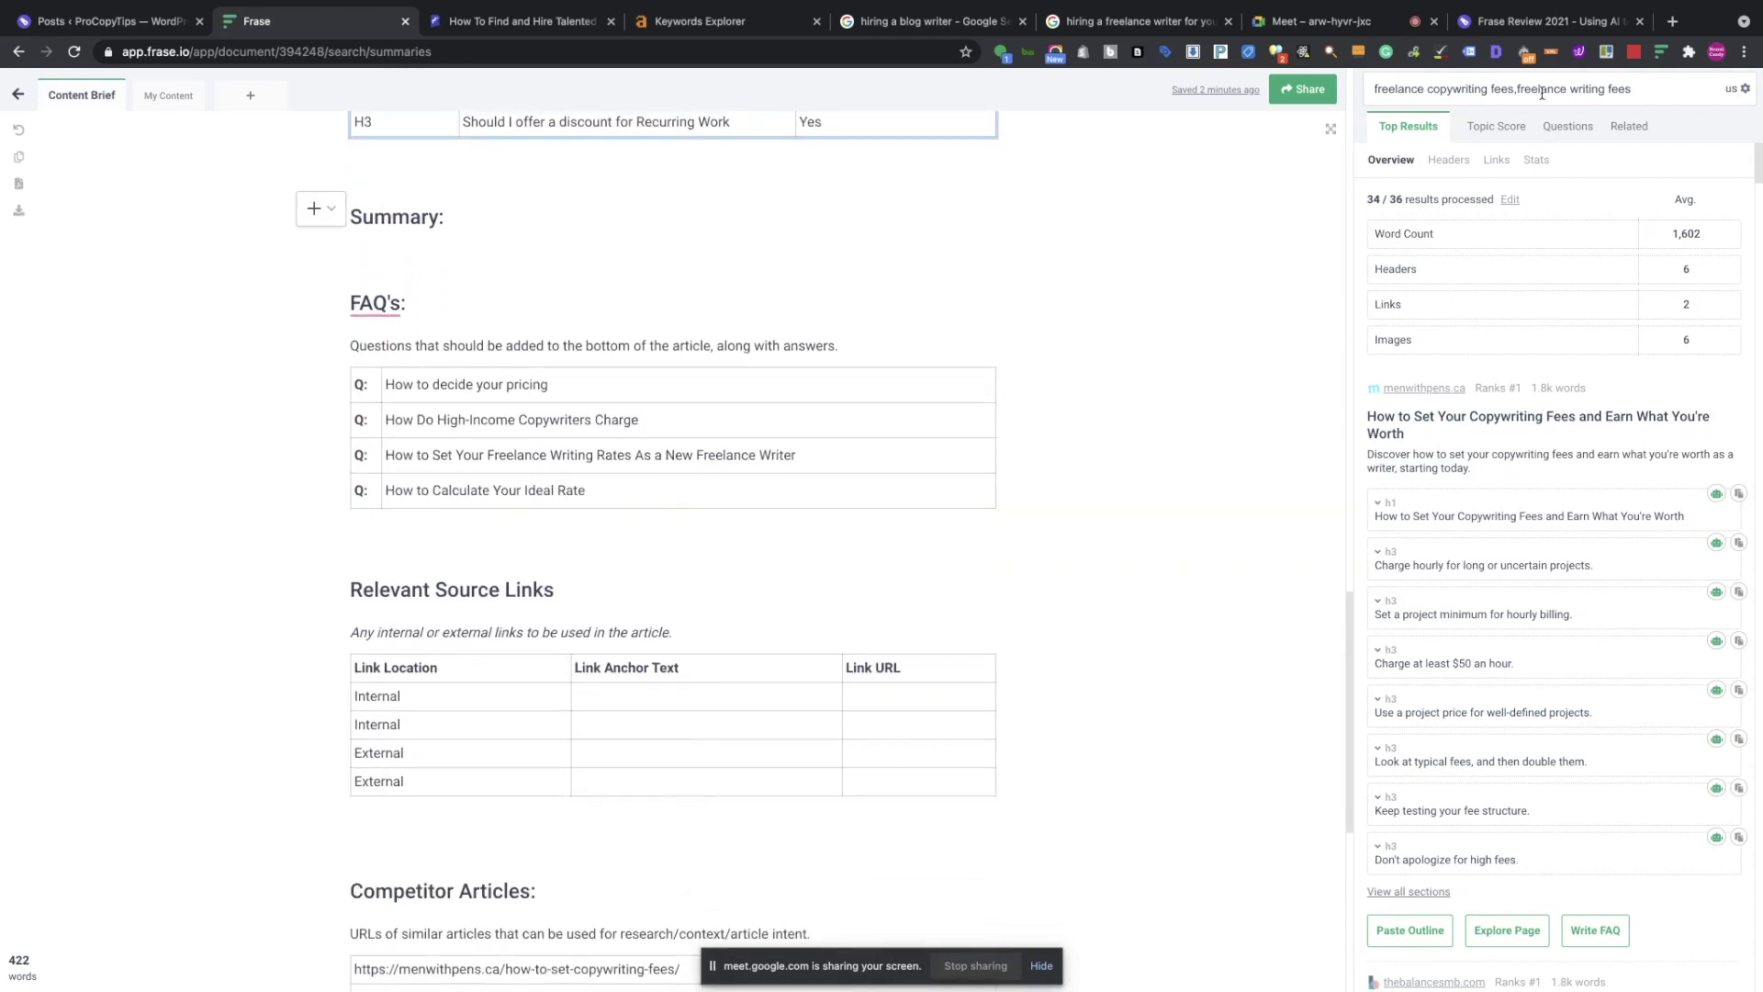
{"action": "left_click", "coordinate": [1486, 131]}
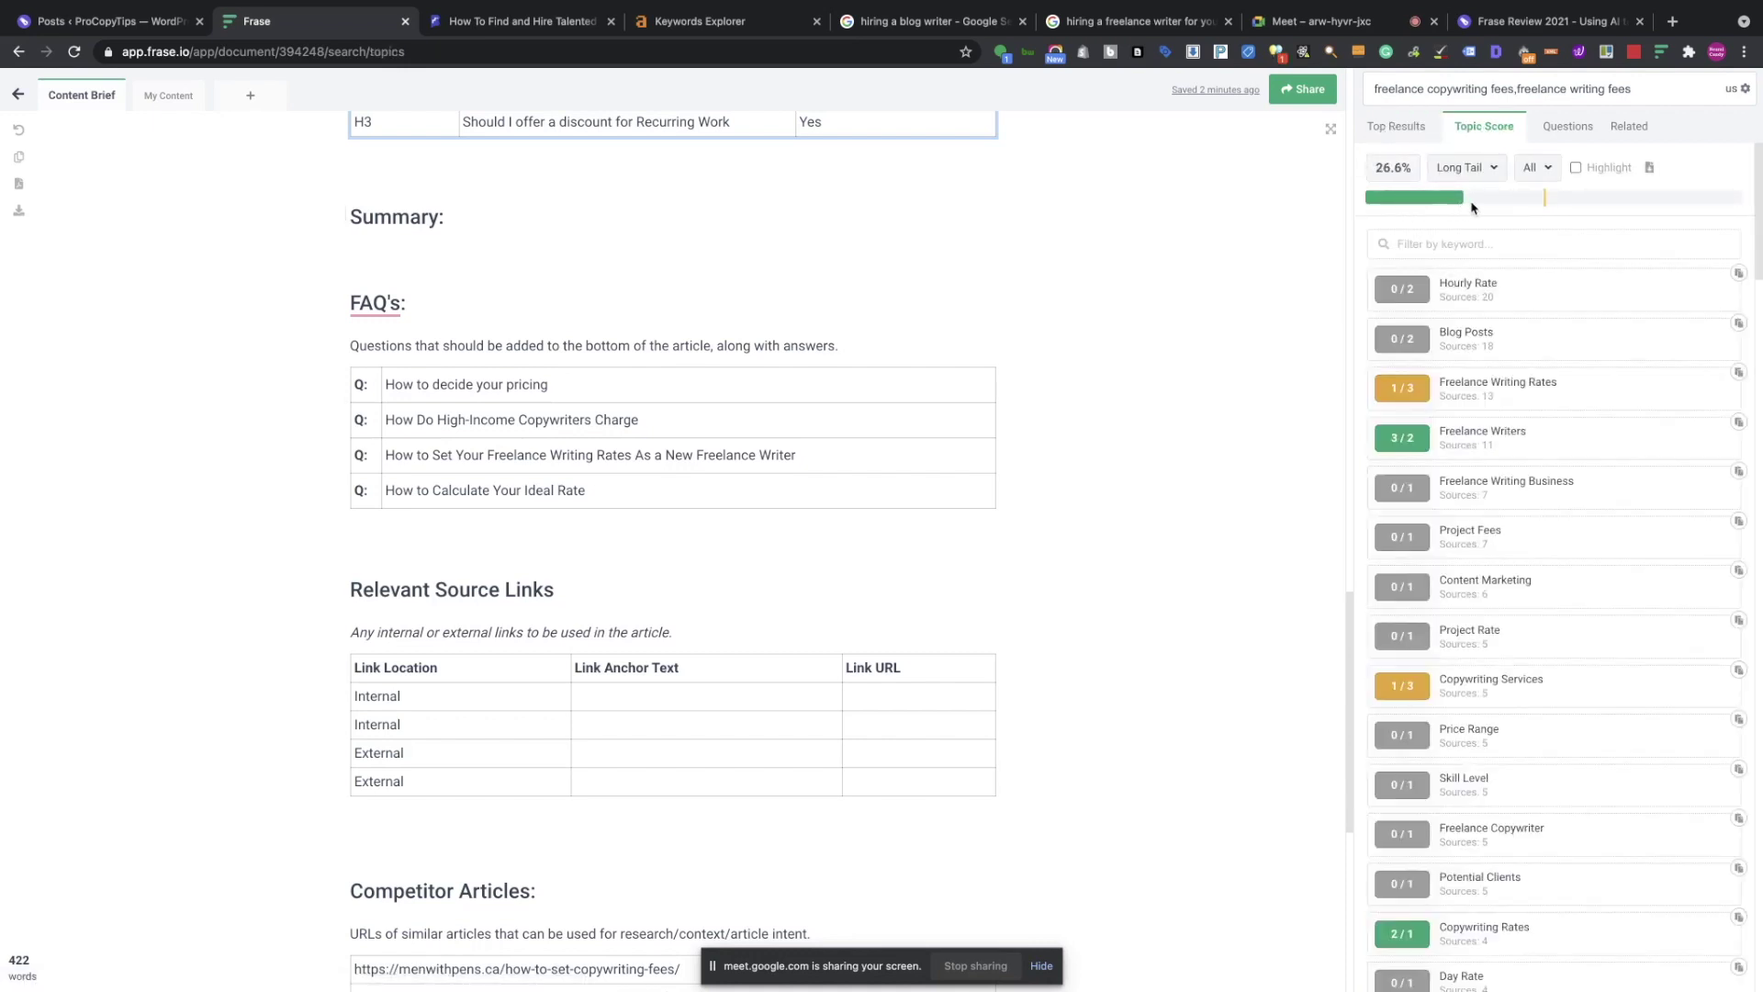
Open the document's My Content version, go through the article to its FAQ, and inspect its long-tail topic counts.
{"action": "left_click", "coordinate": [166, 99]}
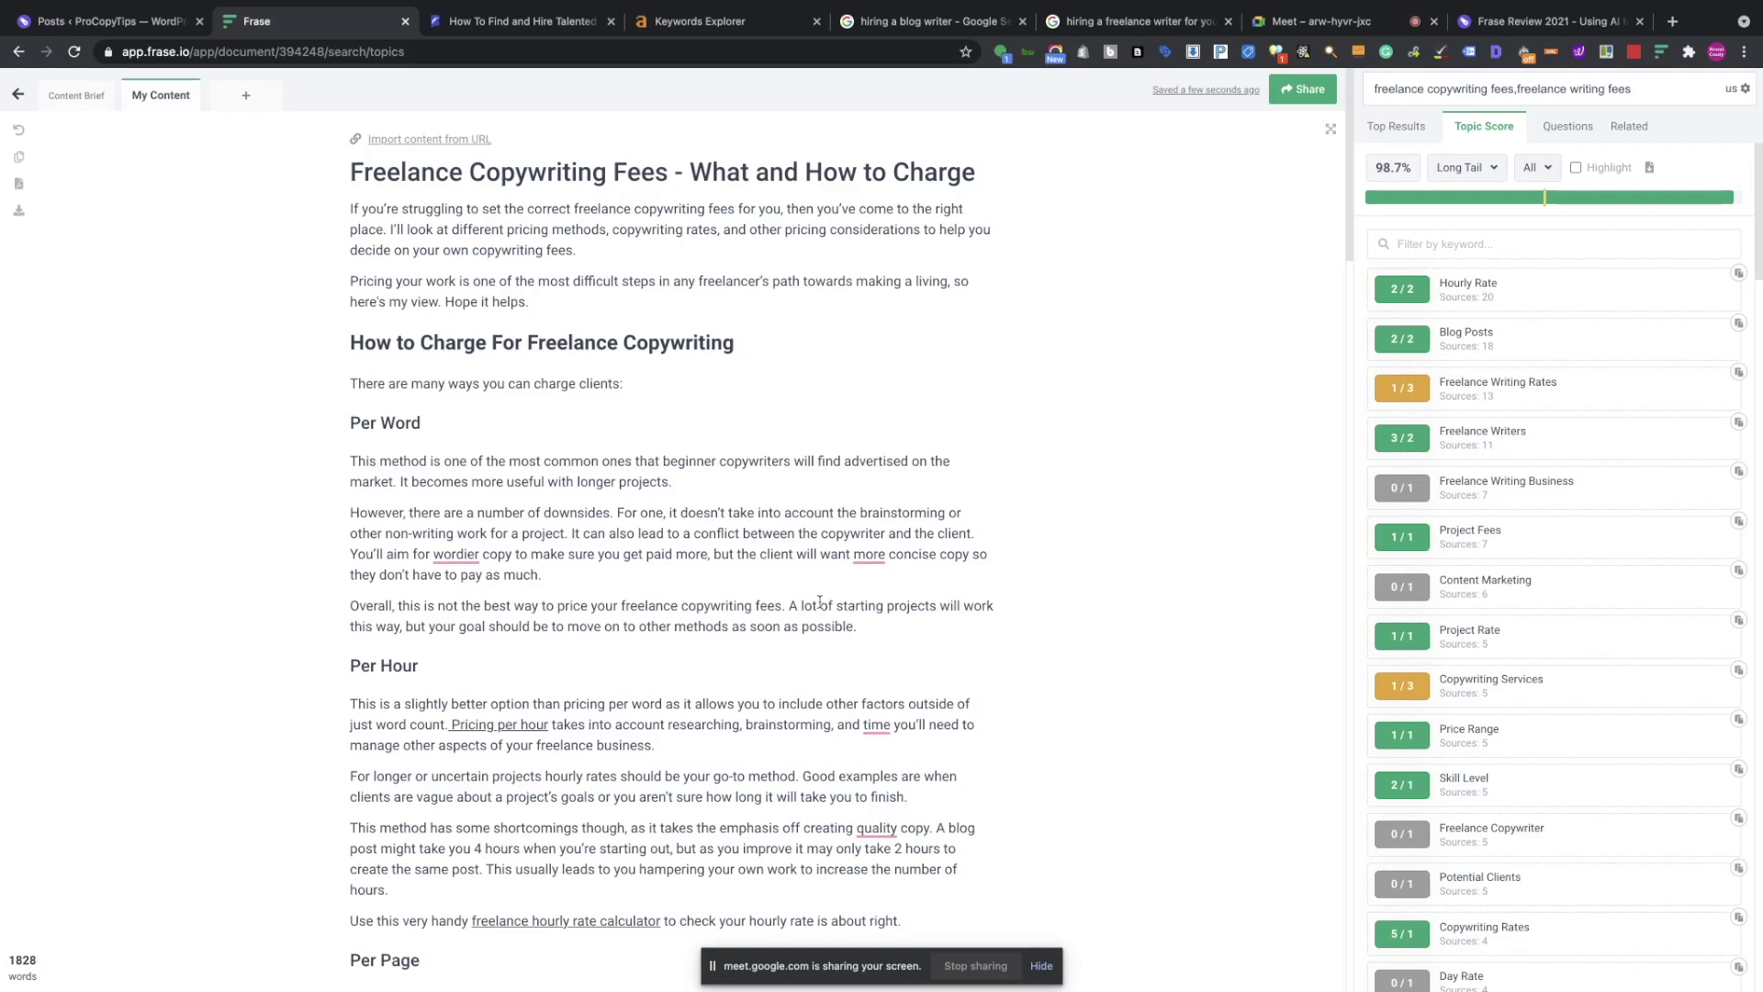
{"action": "scroll", "coordinate": [824, 601], "scroll_direction": "down", "scroll_amount": 20}
{"action": "scroll", "coordinate": [788, 582], "scroll_direction": "down", "scroll_amount": 16}
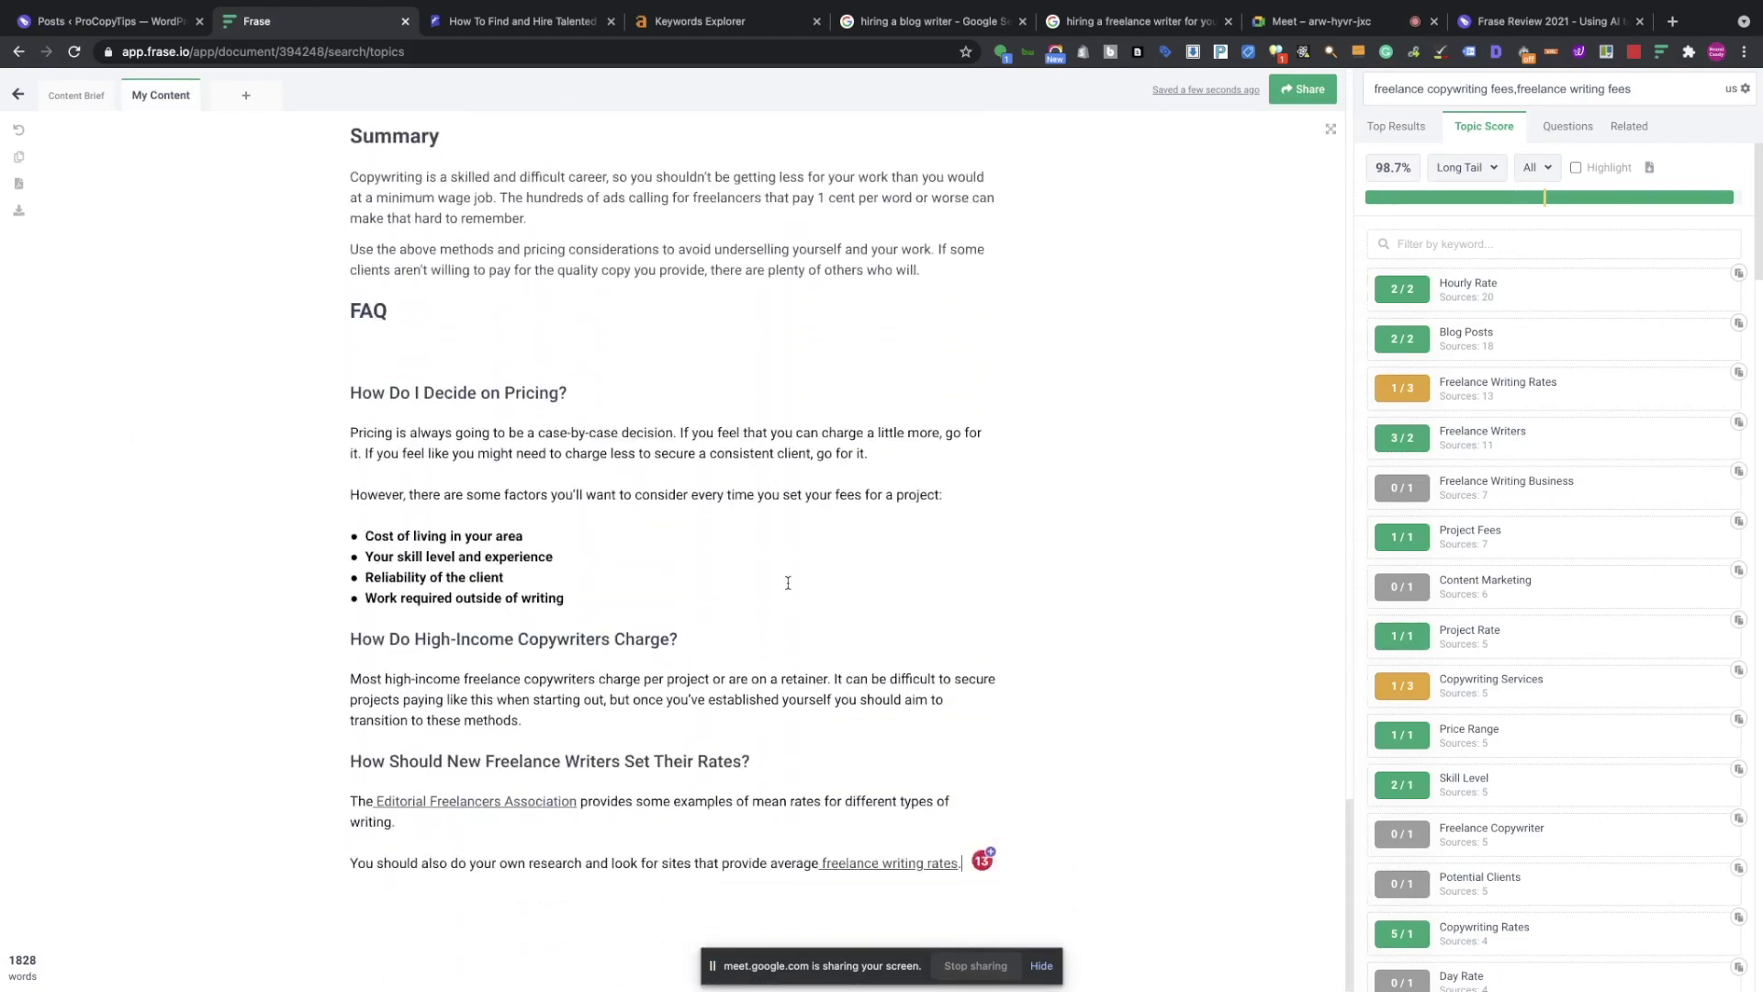
{"action": "mouse_move", "coordinate": [1408, 181]}
{"action": "scroll", "coordinate": [1534, 488], "scroll_direction": "down", "scroll_amount": 2}
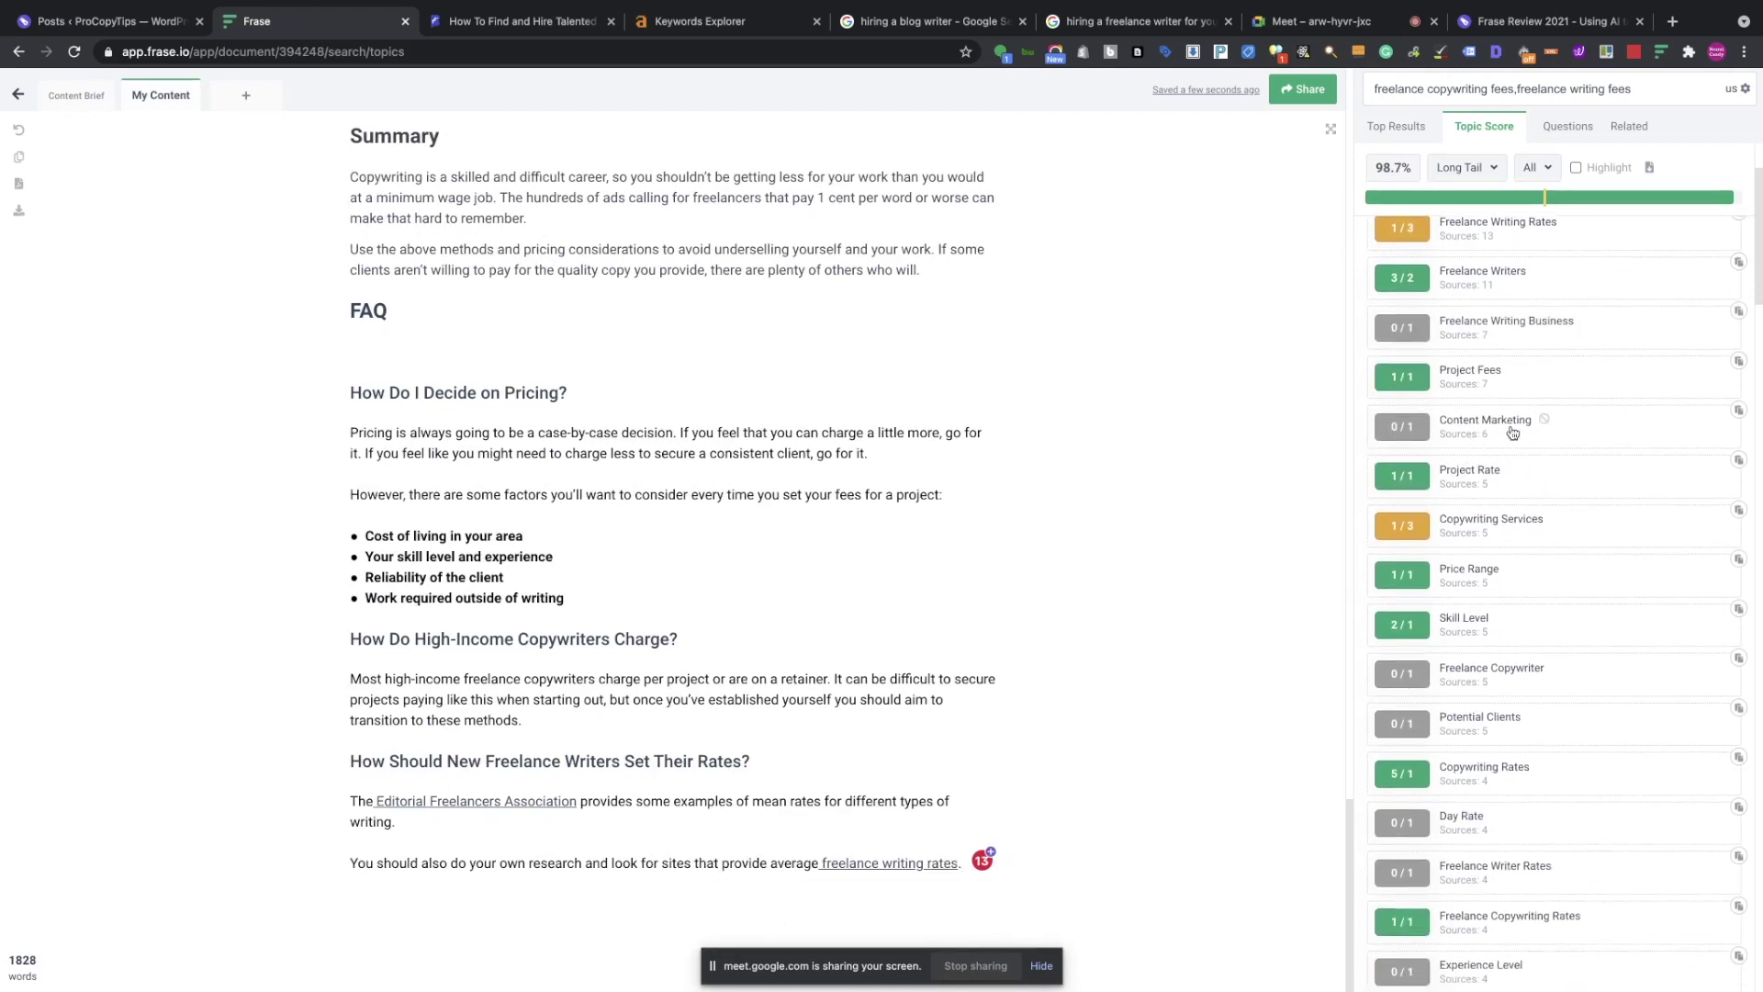
{"action": "scroll", "coordinate": [1511, 430], "scroll_direction": "down", "scroll_amount": 4}
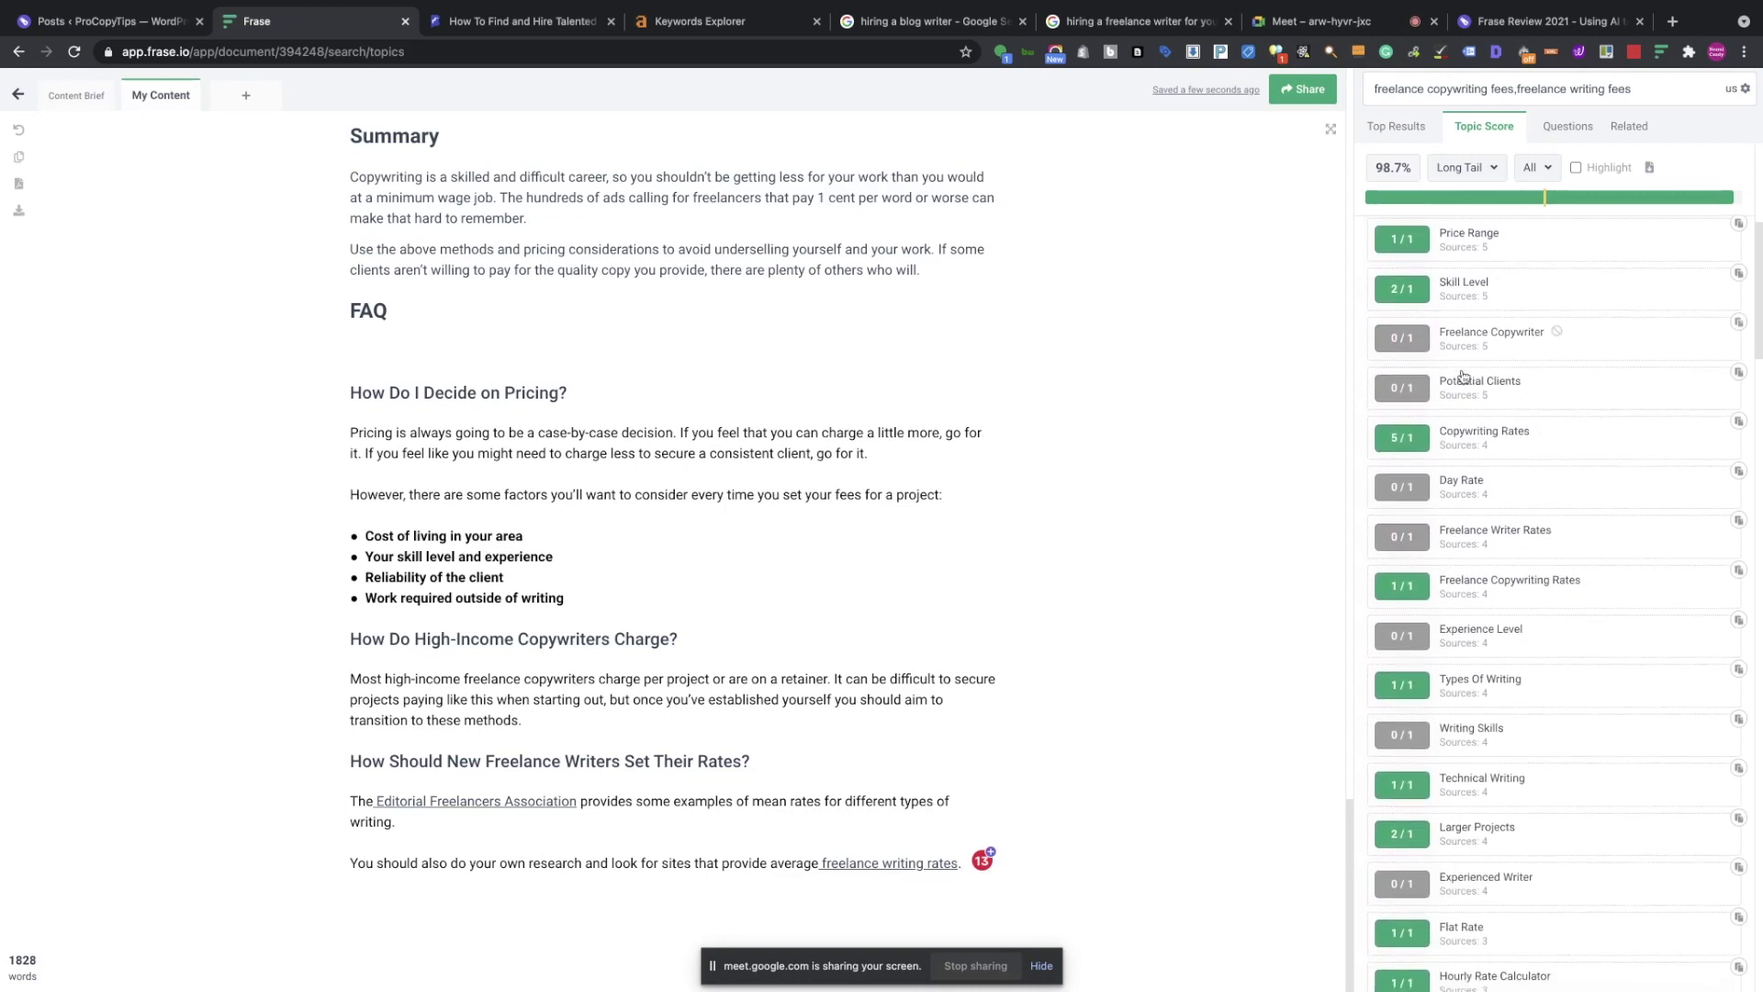
Filter the long-tail topics to Topic Gap and look through the whole list of unused topics.
{"action": "left_click", "coordinate": [1549, 171]}
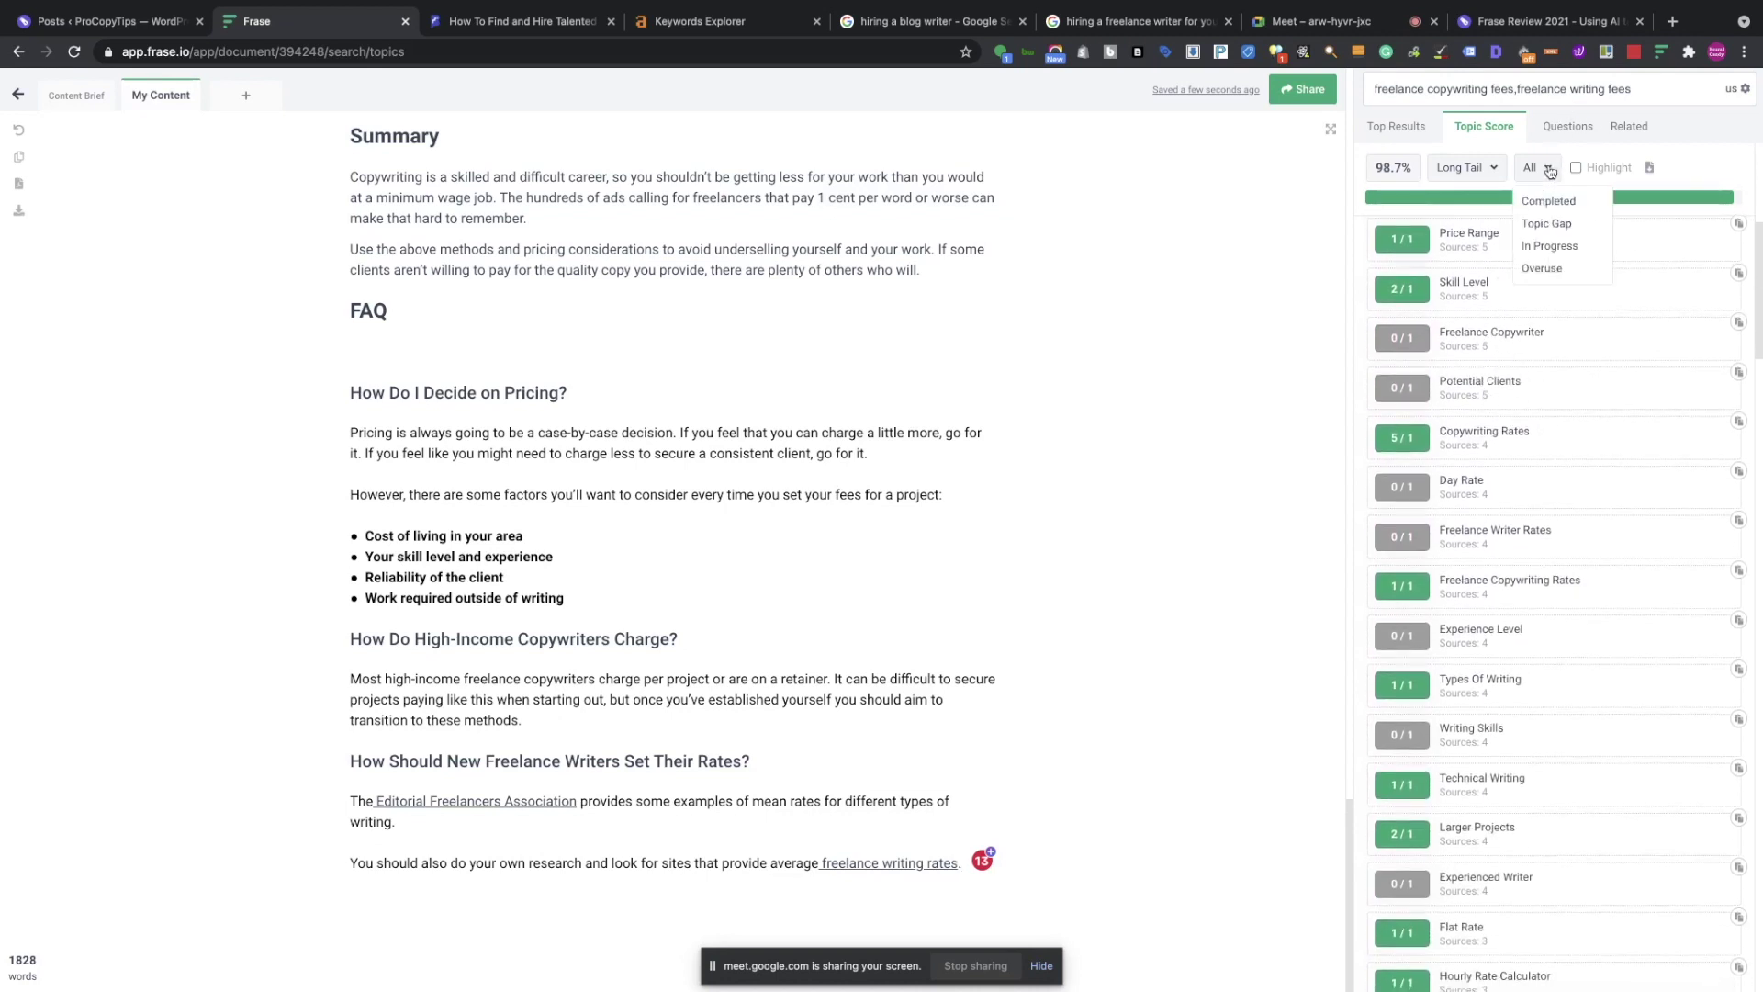
{"action": "left_click", "coordinate": [1546, 223]}
{"action": "scroll", "coordinate": [1639, 450], "scroll_direction": "down", "scroll_amount": 1}
{"action": "scroll", "coordinate": [1639, 450], "scroll_direction": "down", "scroll_amount": 10}
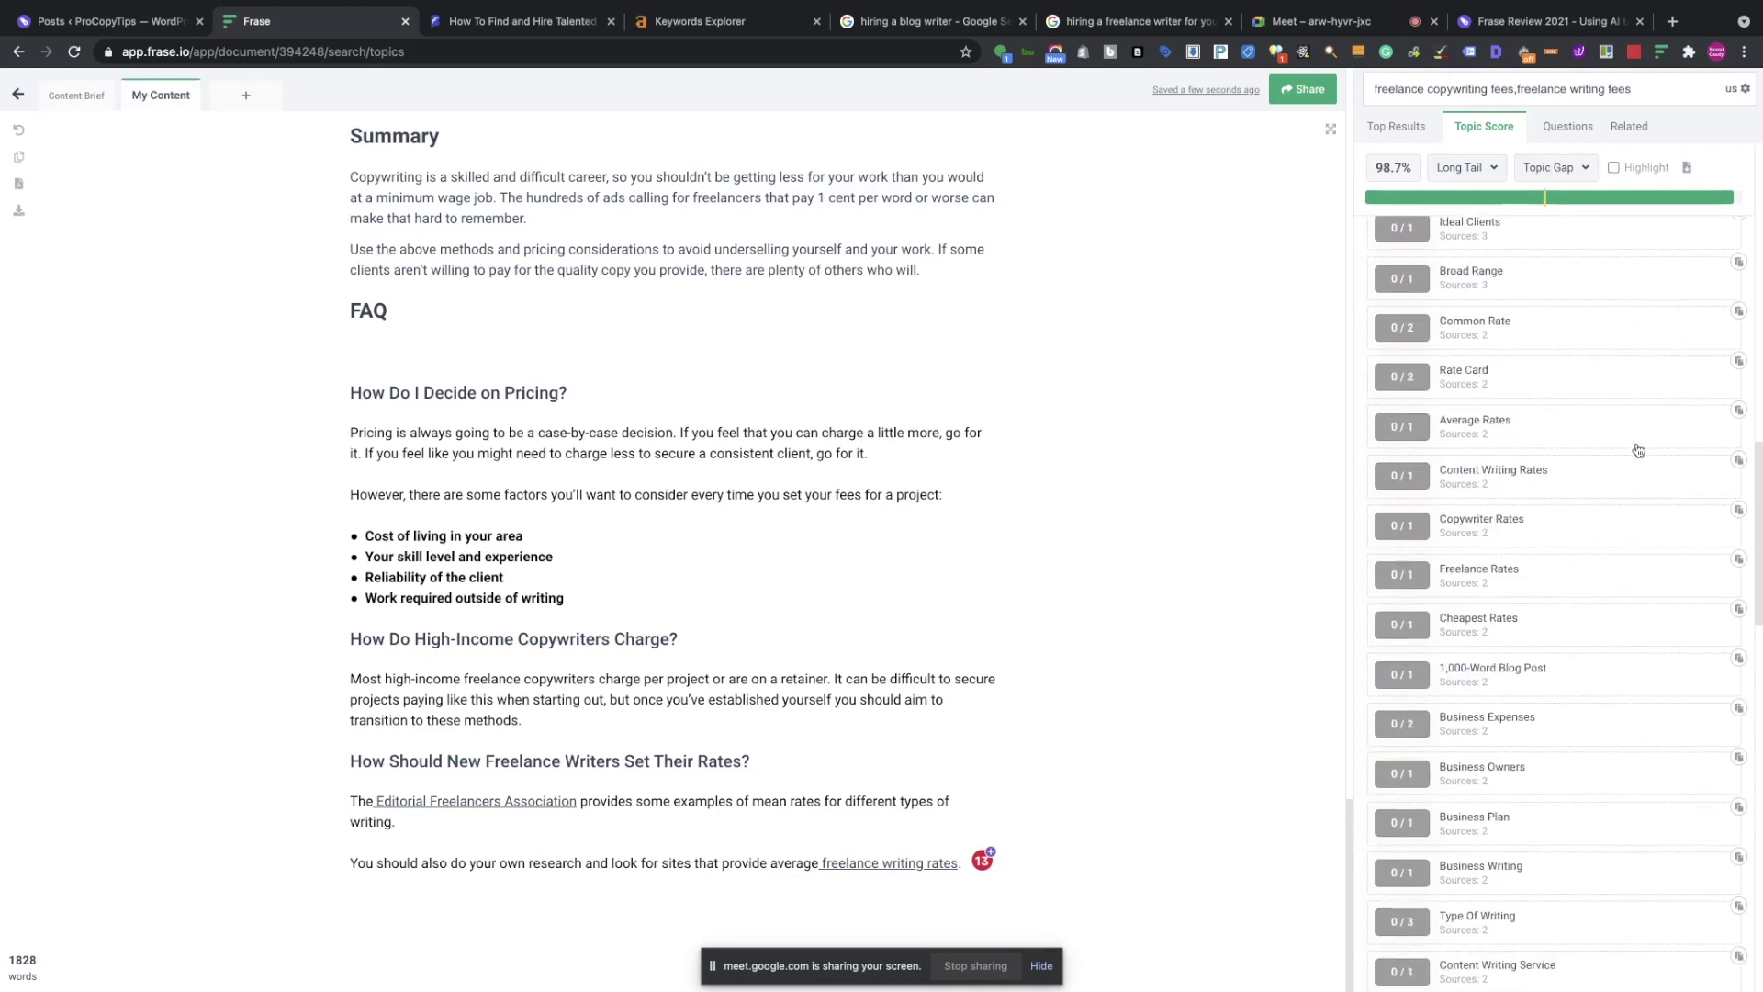
{"action": "scroll", "coordinate": [1639, 449], "scroll_direction": "down", "scroll_amount": 10}
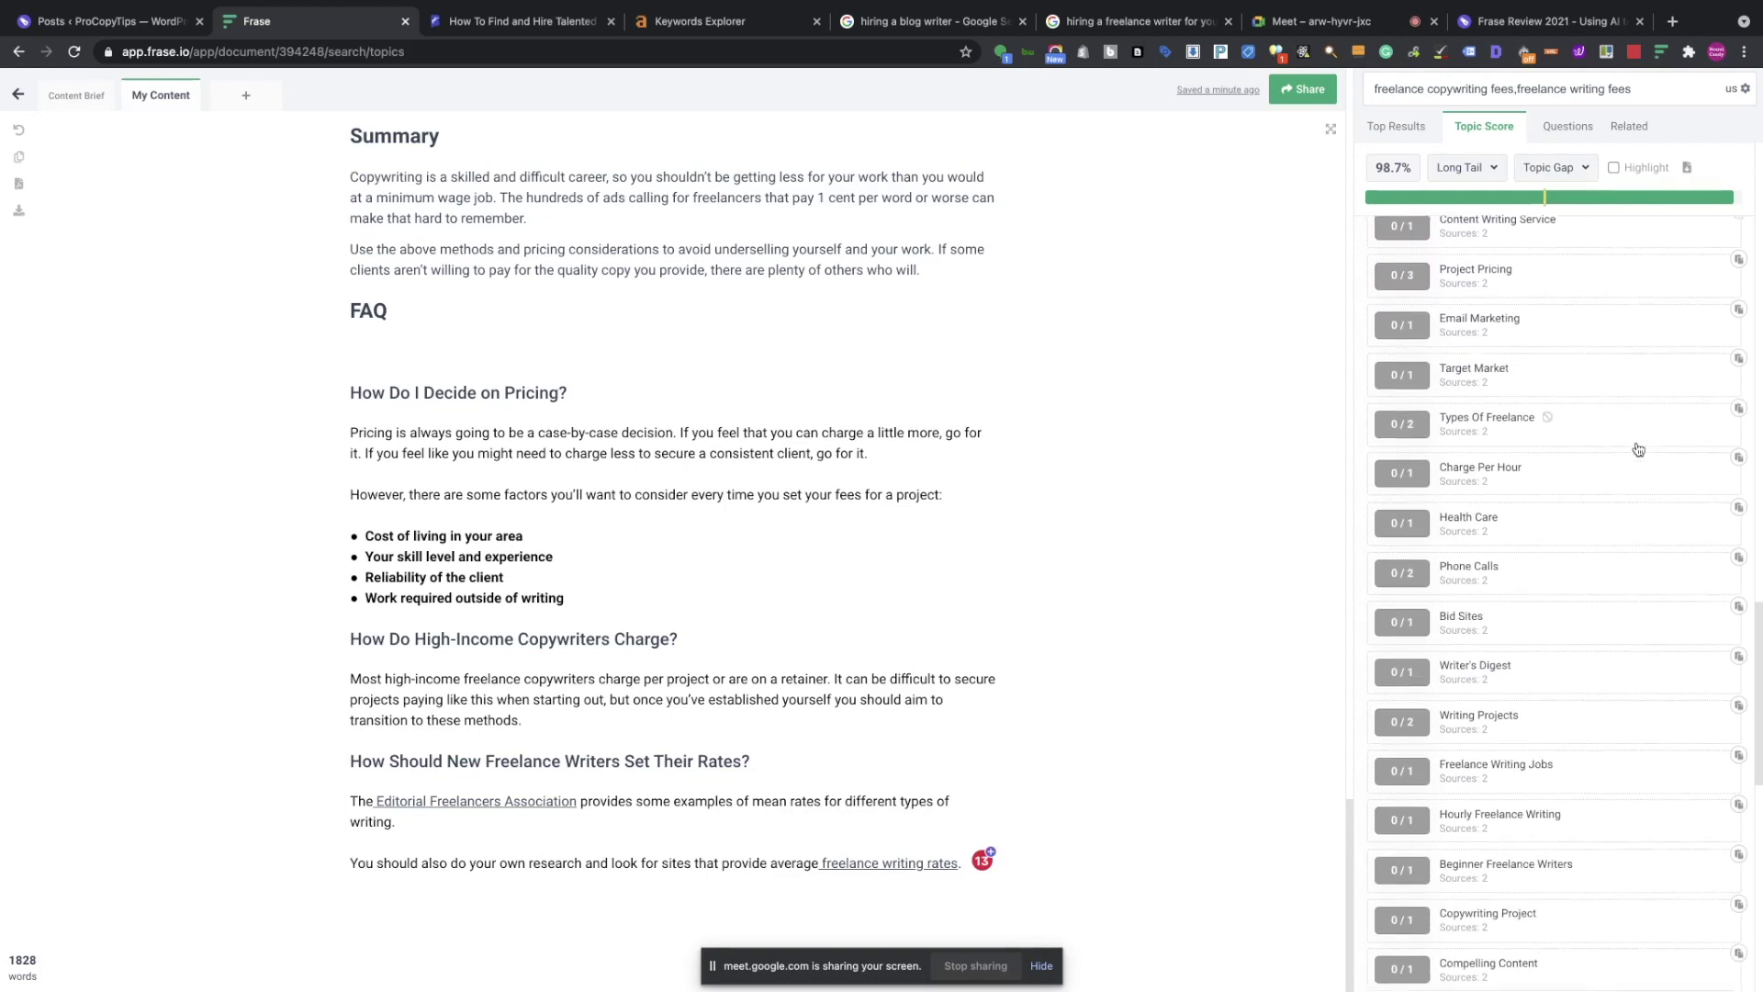
{"action": "scroll", "coordinate": [1639, 450], "scroll_direction": "down", "scroll_amount": 3}
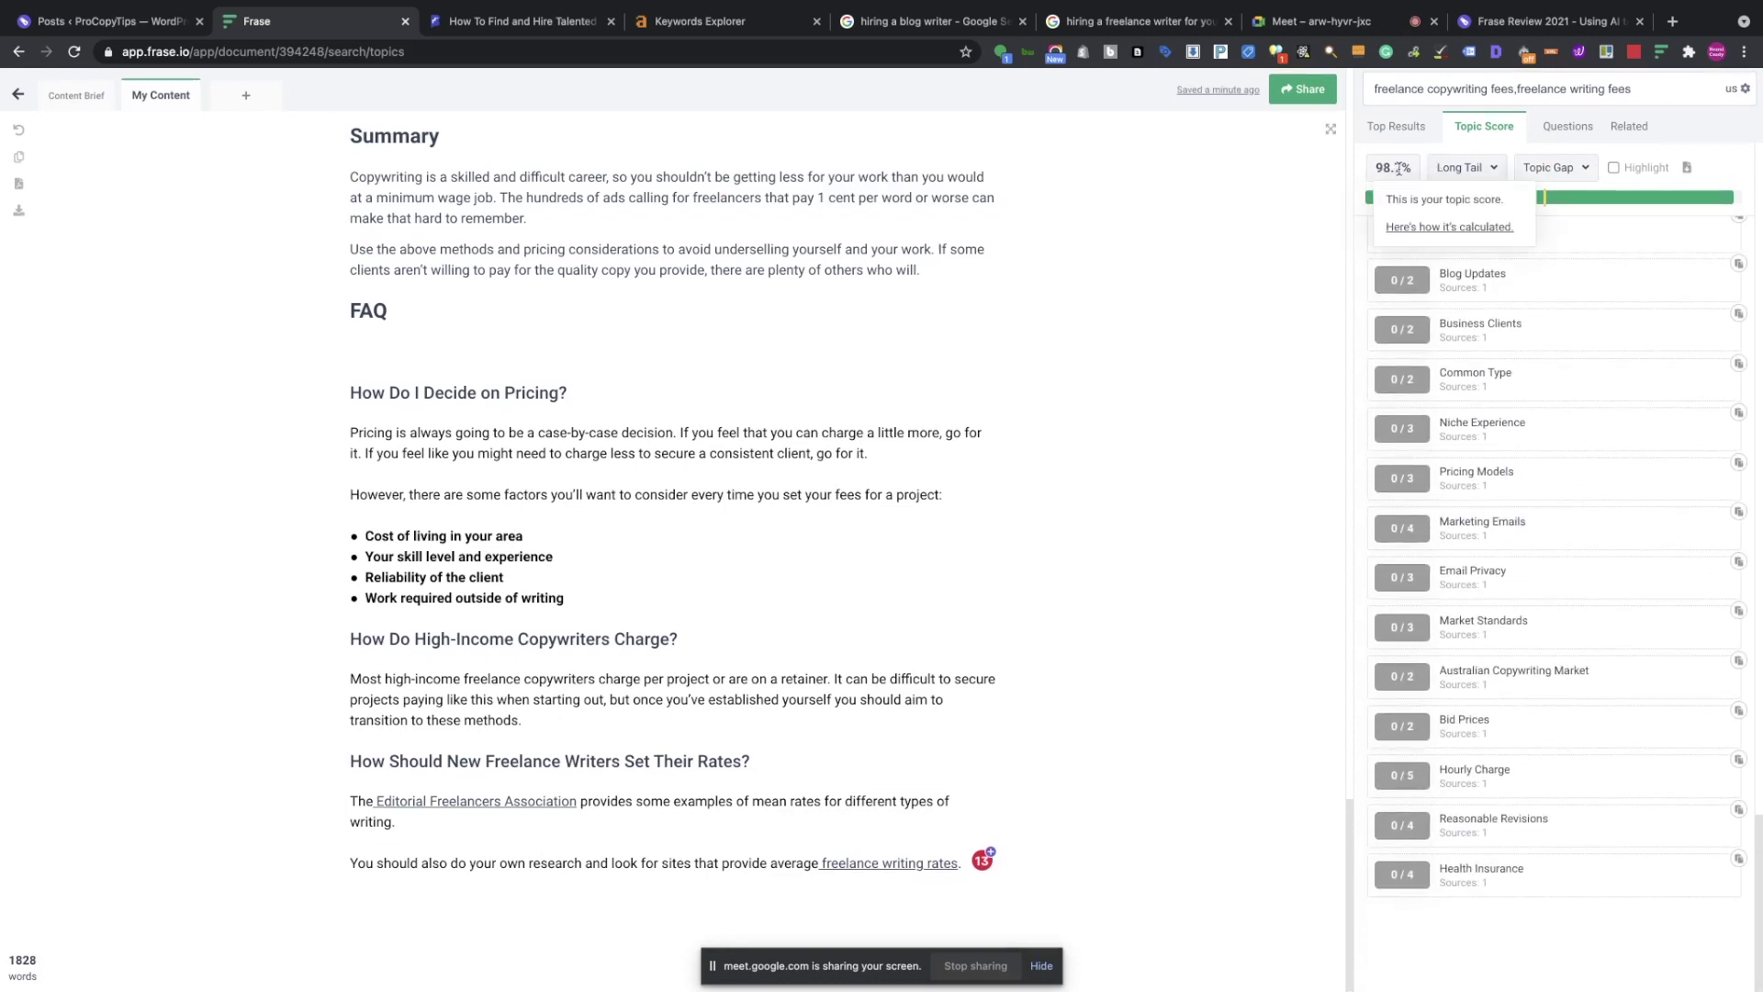
{"action": "scroll", "coordinate": [1622, 327], "scroll_direction": "up", "scroll_amount": 10}
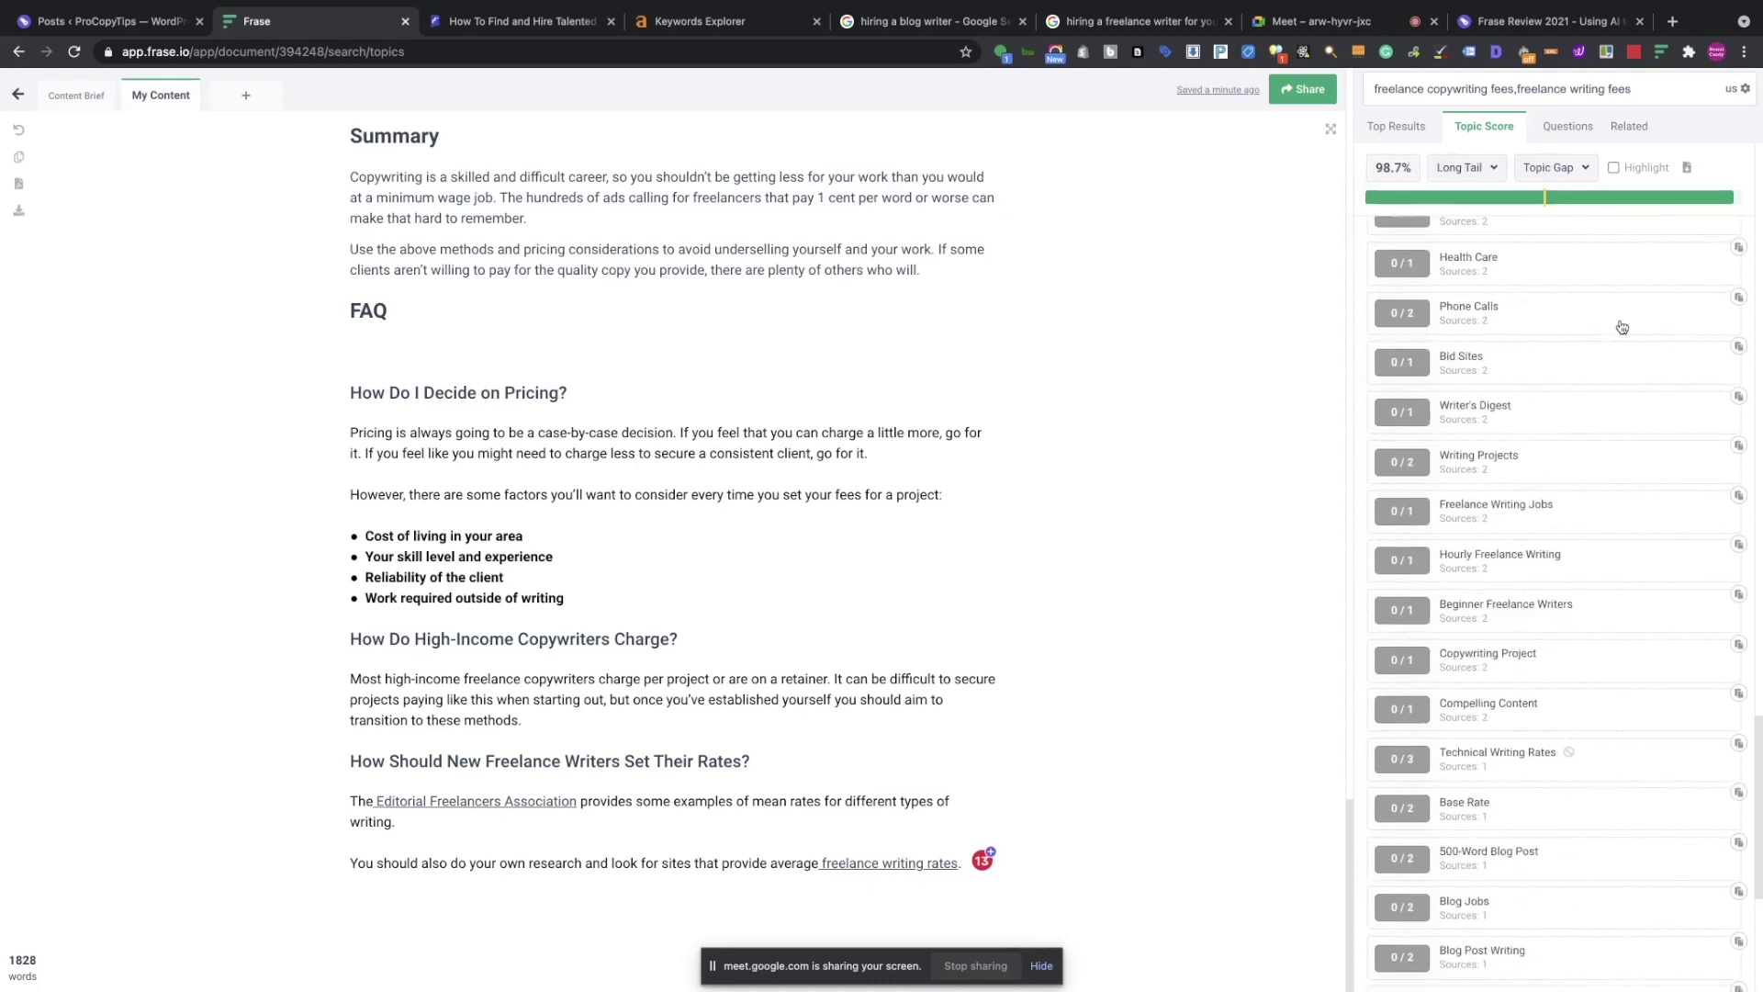
{"action": "scroll", "coordinate": [1620, 325], "scroll_direction": "up", "scroll_amount": 8}
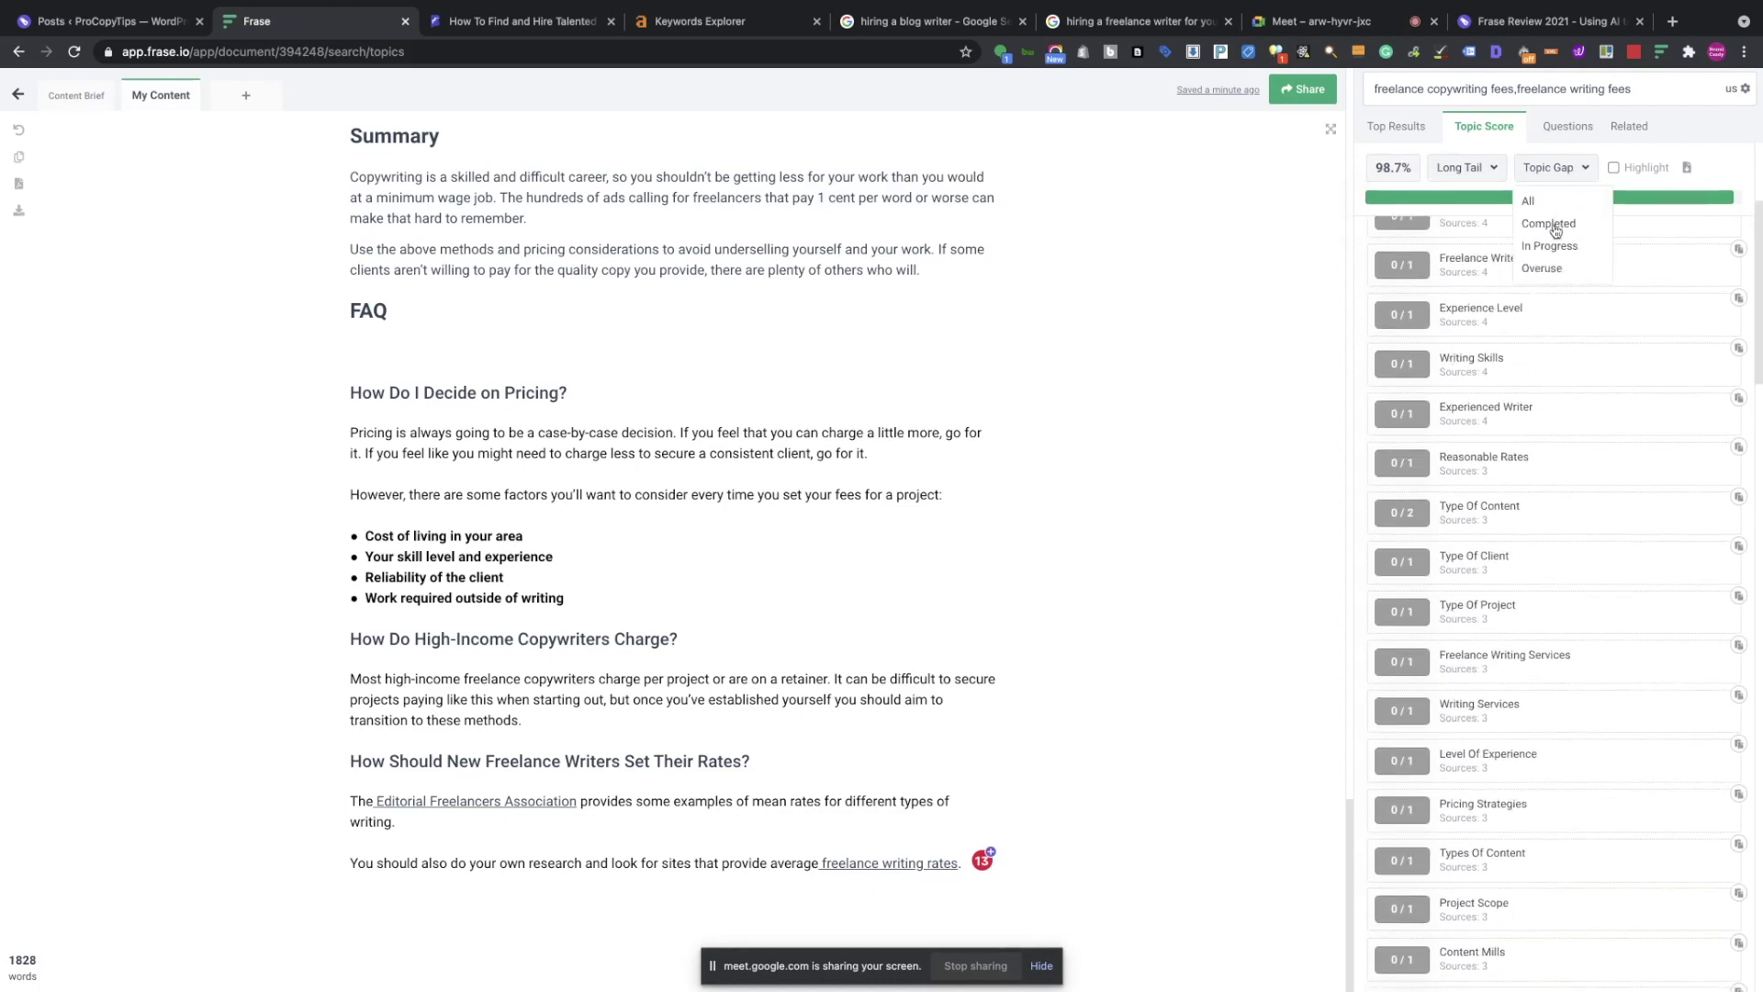
Filter the long-tail topics to Completed and examine the covered topics with their usage counts.
{"action": "left_click", "coordinate": [1556, 228]}
{"action": "scroll", "coordinate": [1606, 287], "scroll_direction": "up", "scroll_amount": 3}
{"action": "scroll", "coordinate": [1609, 297], "scroll_direction": "down", "scroll_amount": 3}
{"action": "scroll", "coordinate": [1610, 298], "scroll_direction": "up", "scroll_amount": 8}
{"action": "scroll", "coordinate": [1610, 297], "scroll_direction": "down", "scroll_amount": 5}
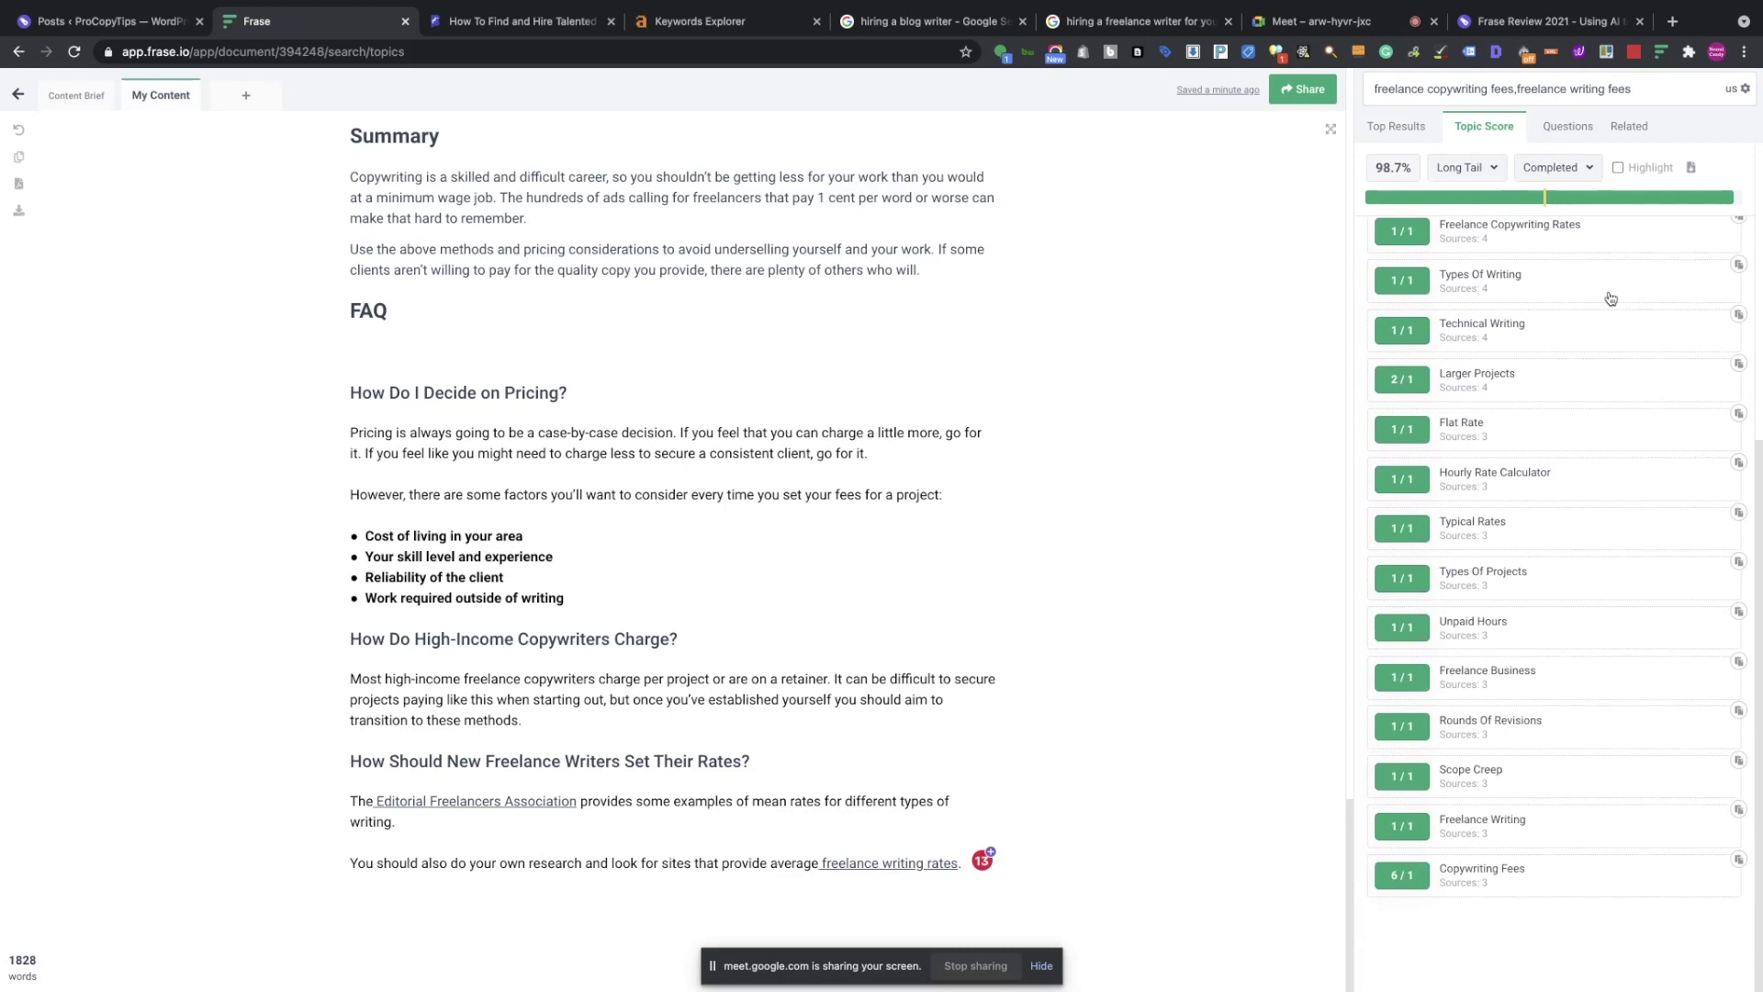
{"action": "scroll", "coordinate": [1609, 298], "scroll_direction": "up", "scroll_amount": 5}
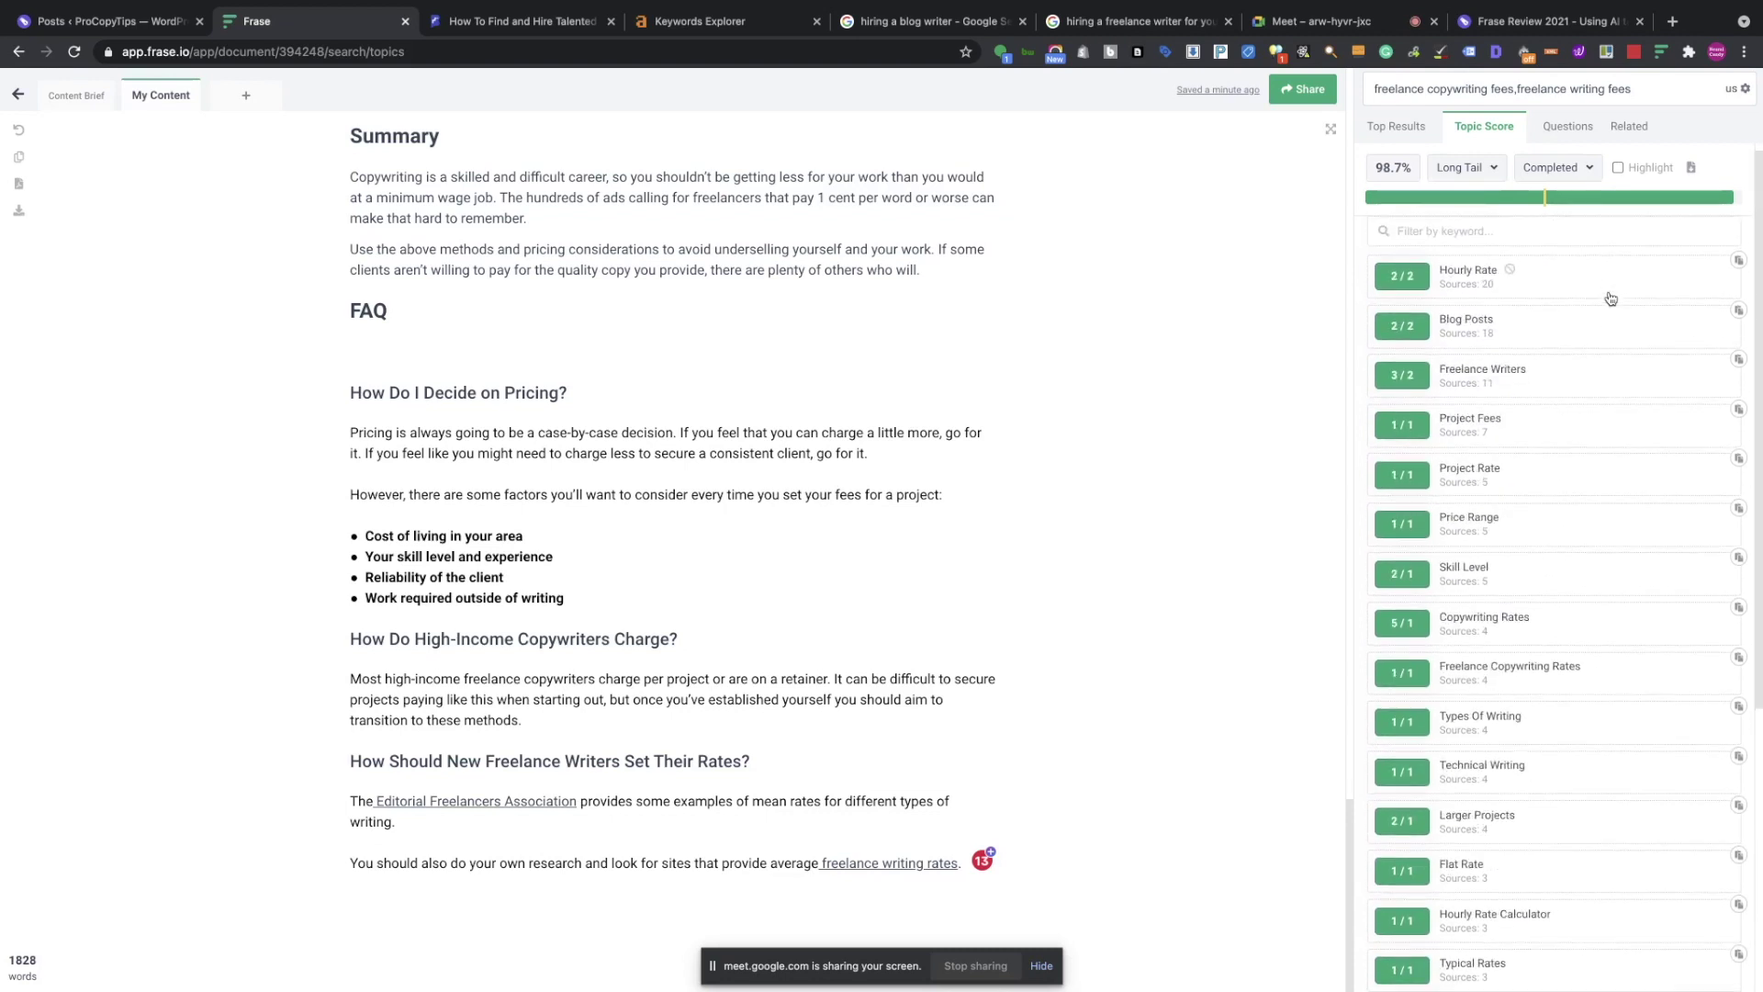
{"action": "scroll", "coordinate": [1613, 324], "scroll_direction": "down", "scroll_amount": 1}
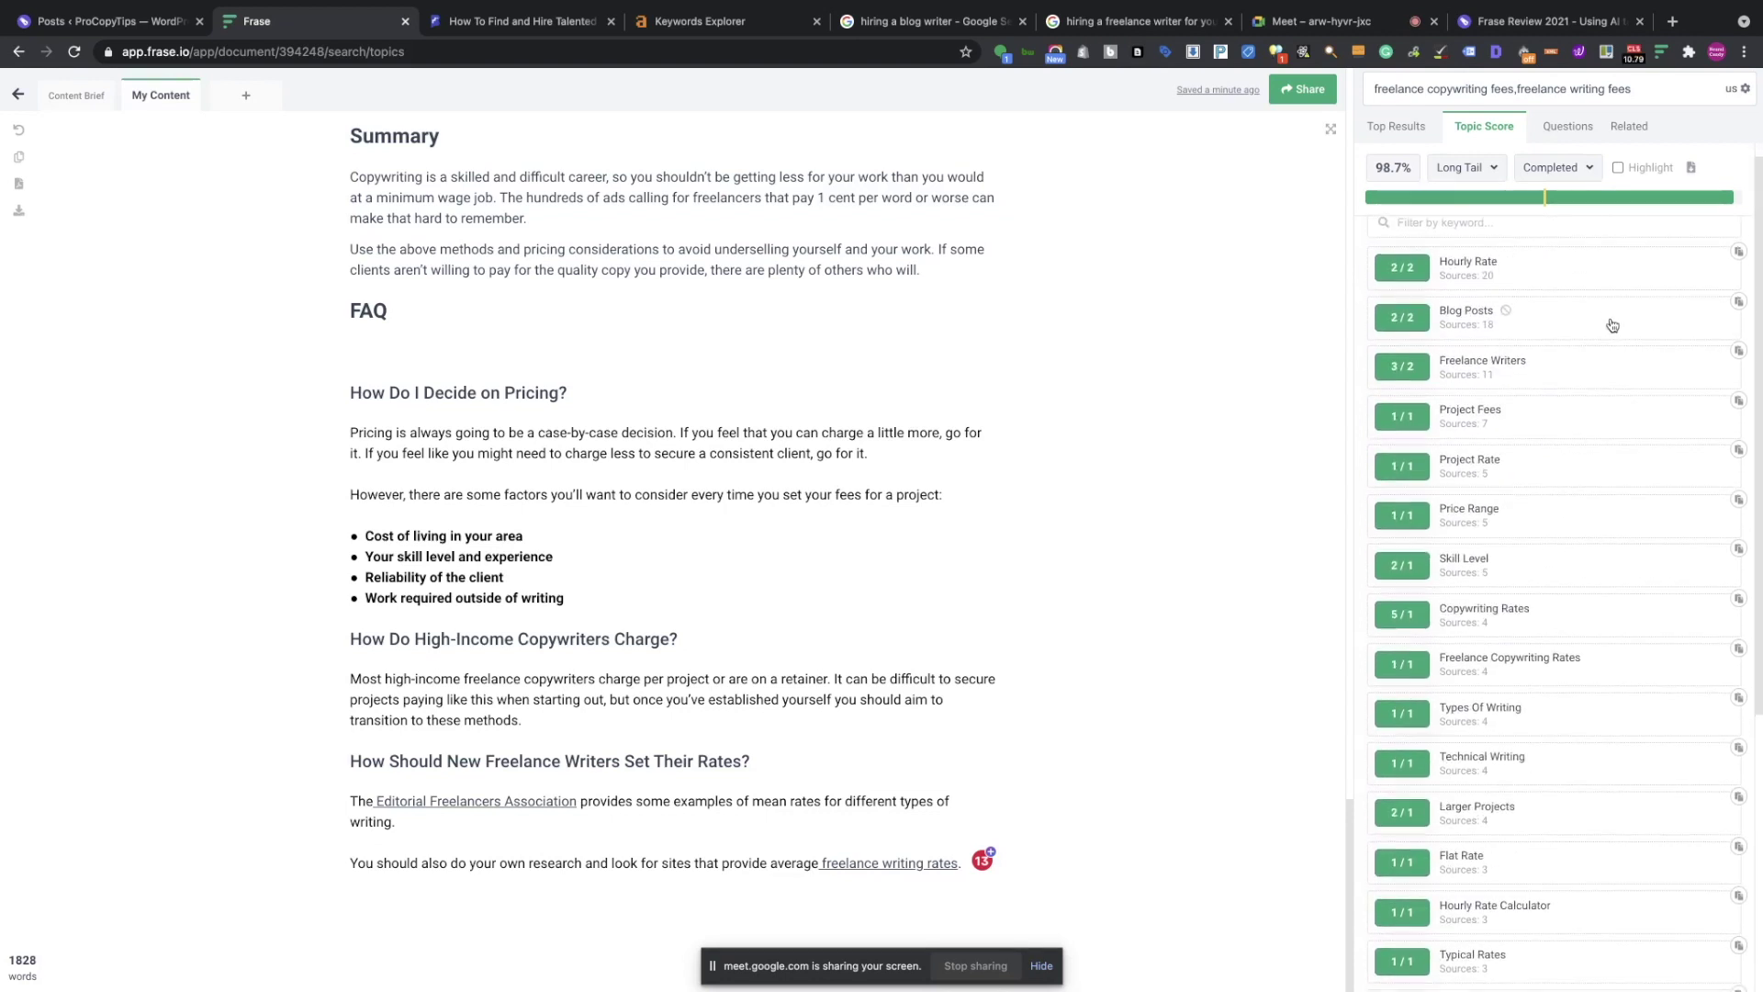
{"action": "scroll", "coordinate": [1612, 324], "scroll_direction": "down", "scroll_amount": 5}
{"action": "scroll", "coordinate": [1613, 324], "scroll_direction": "up", "scroll_amount": 3}
{"action": "scroll", "coordinate": [1611, 325], "scroll_direction": "up", "scroll_amount": 3}
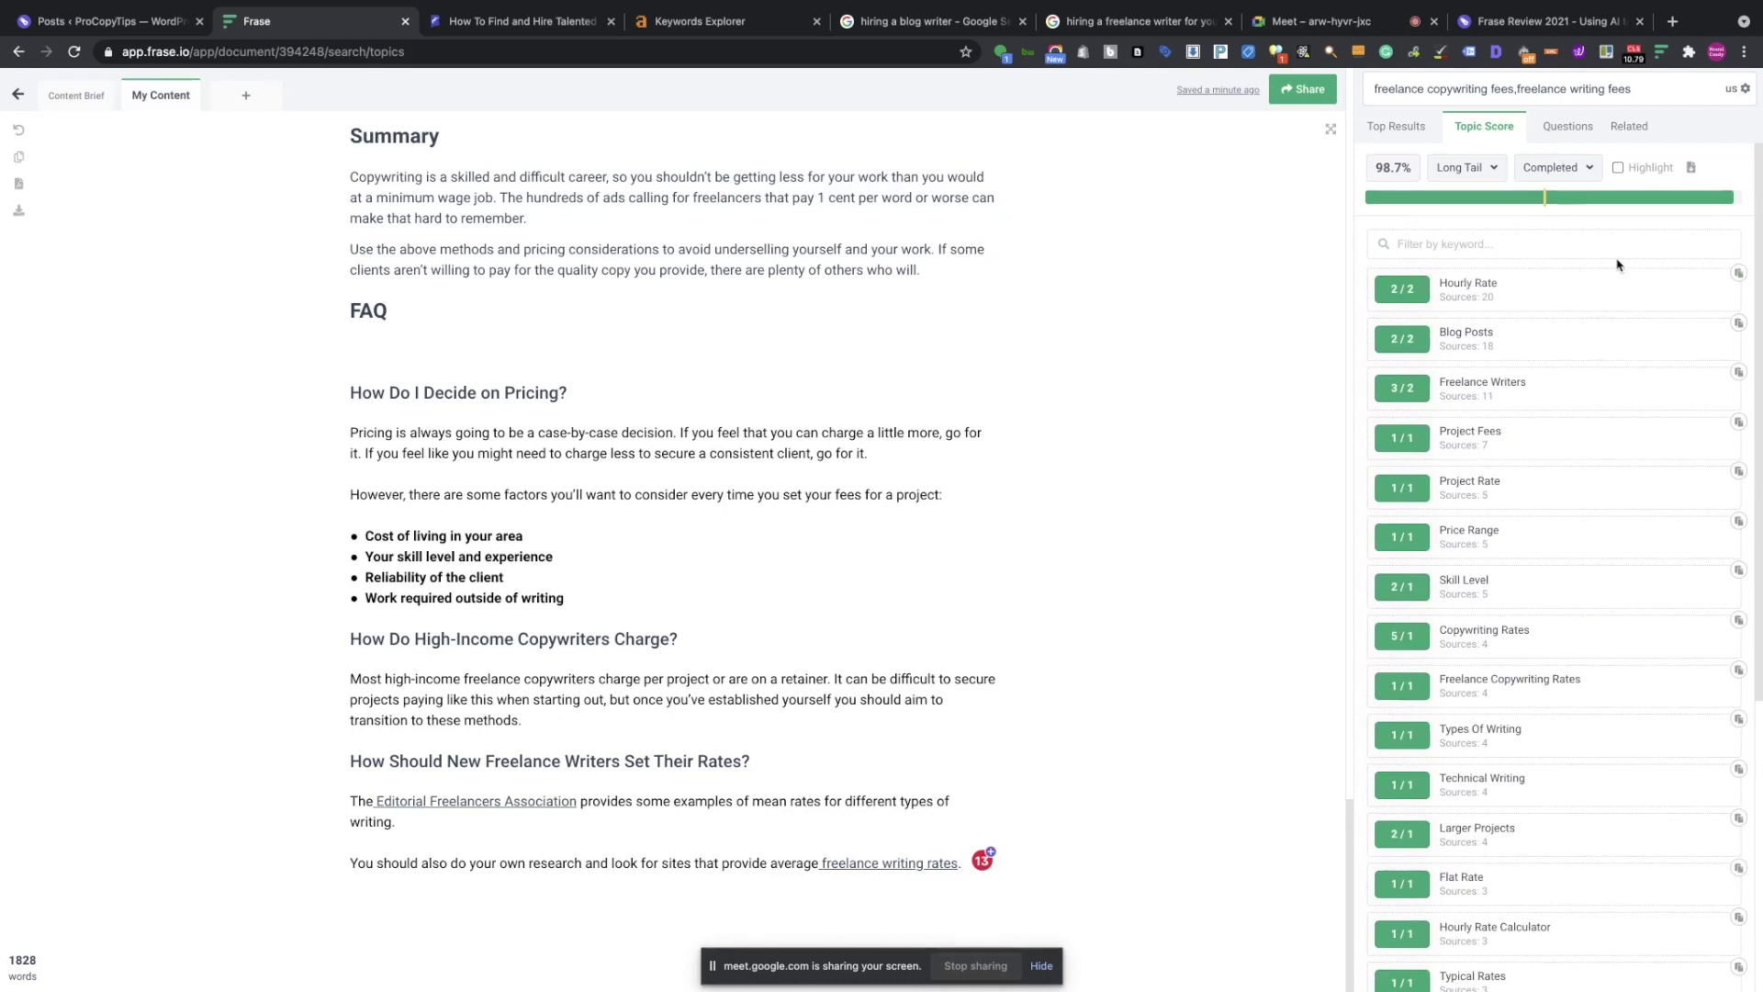
Switch the topic view from Long Tail to SERP Scores to compare the document with the ranking pages.
{"action": "left_click", "coordinate": [1496, 172]}
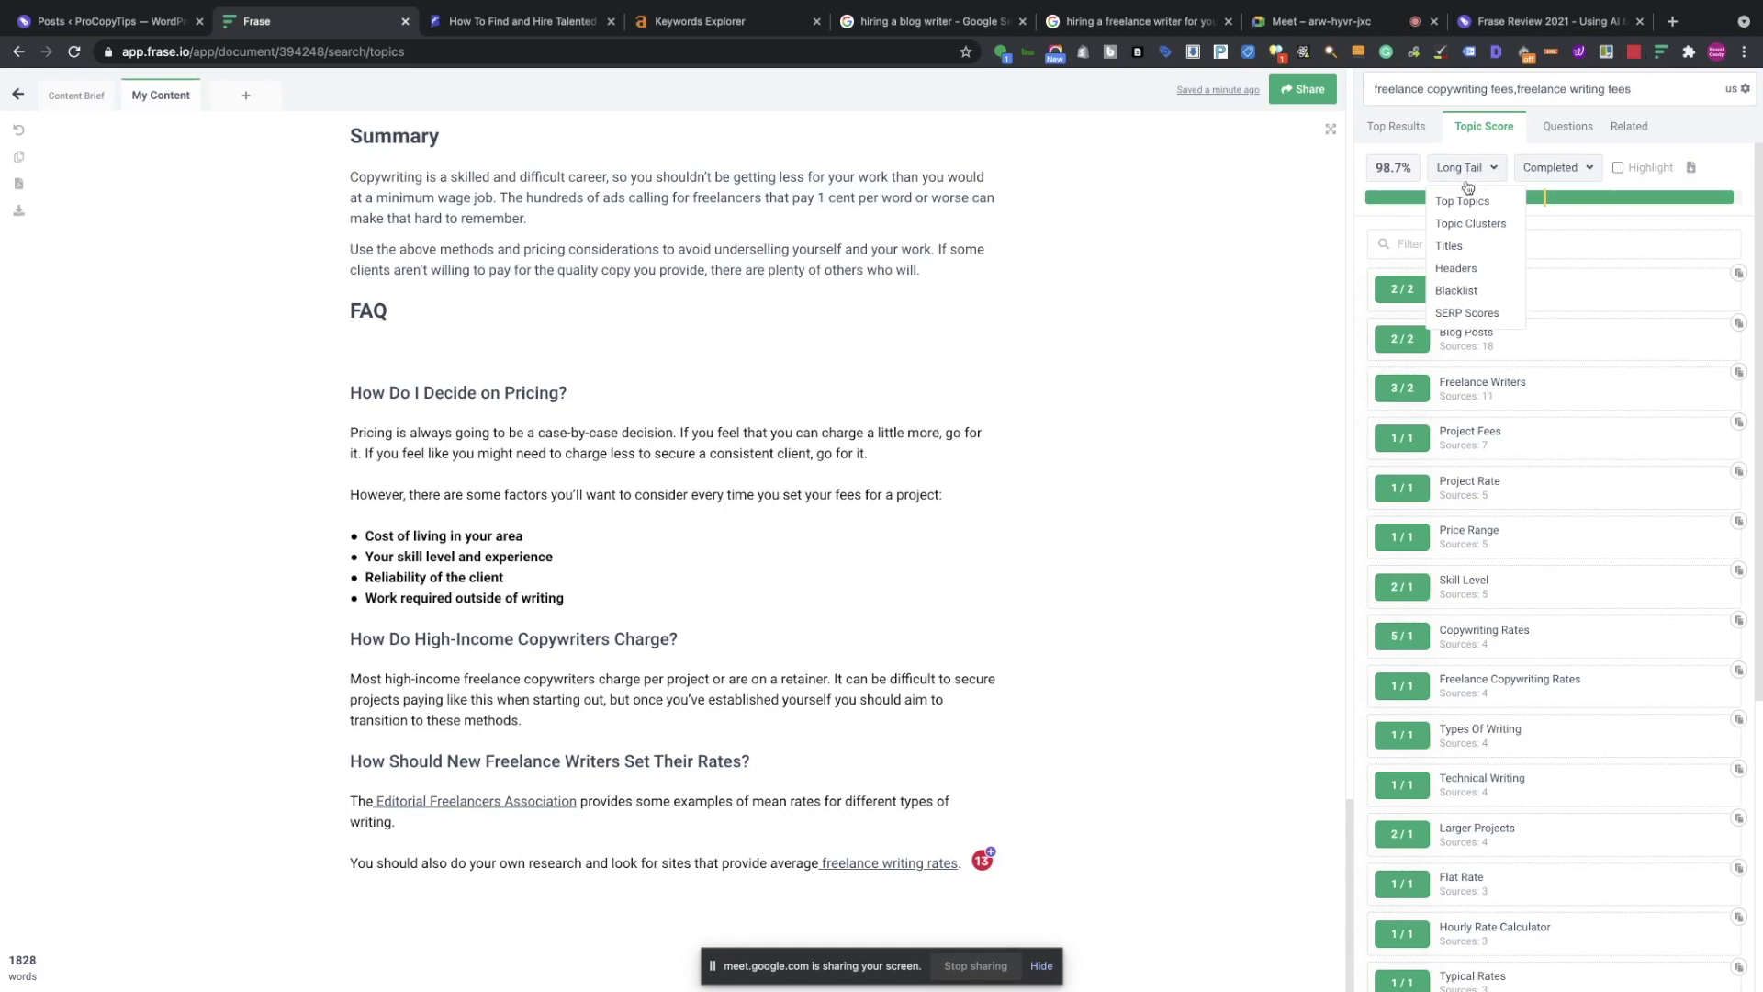
{"action": "left_click", "coordinate": [1466, 314]}
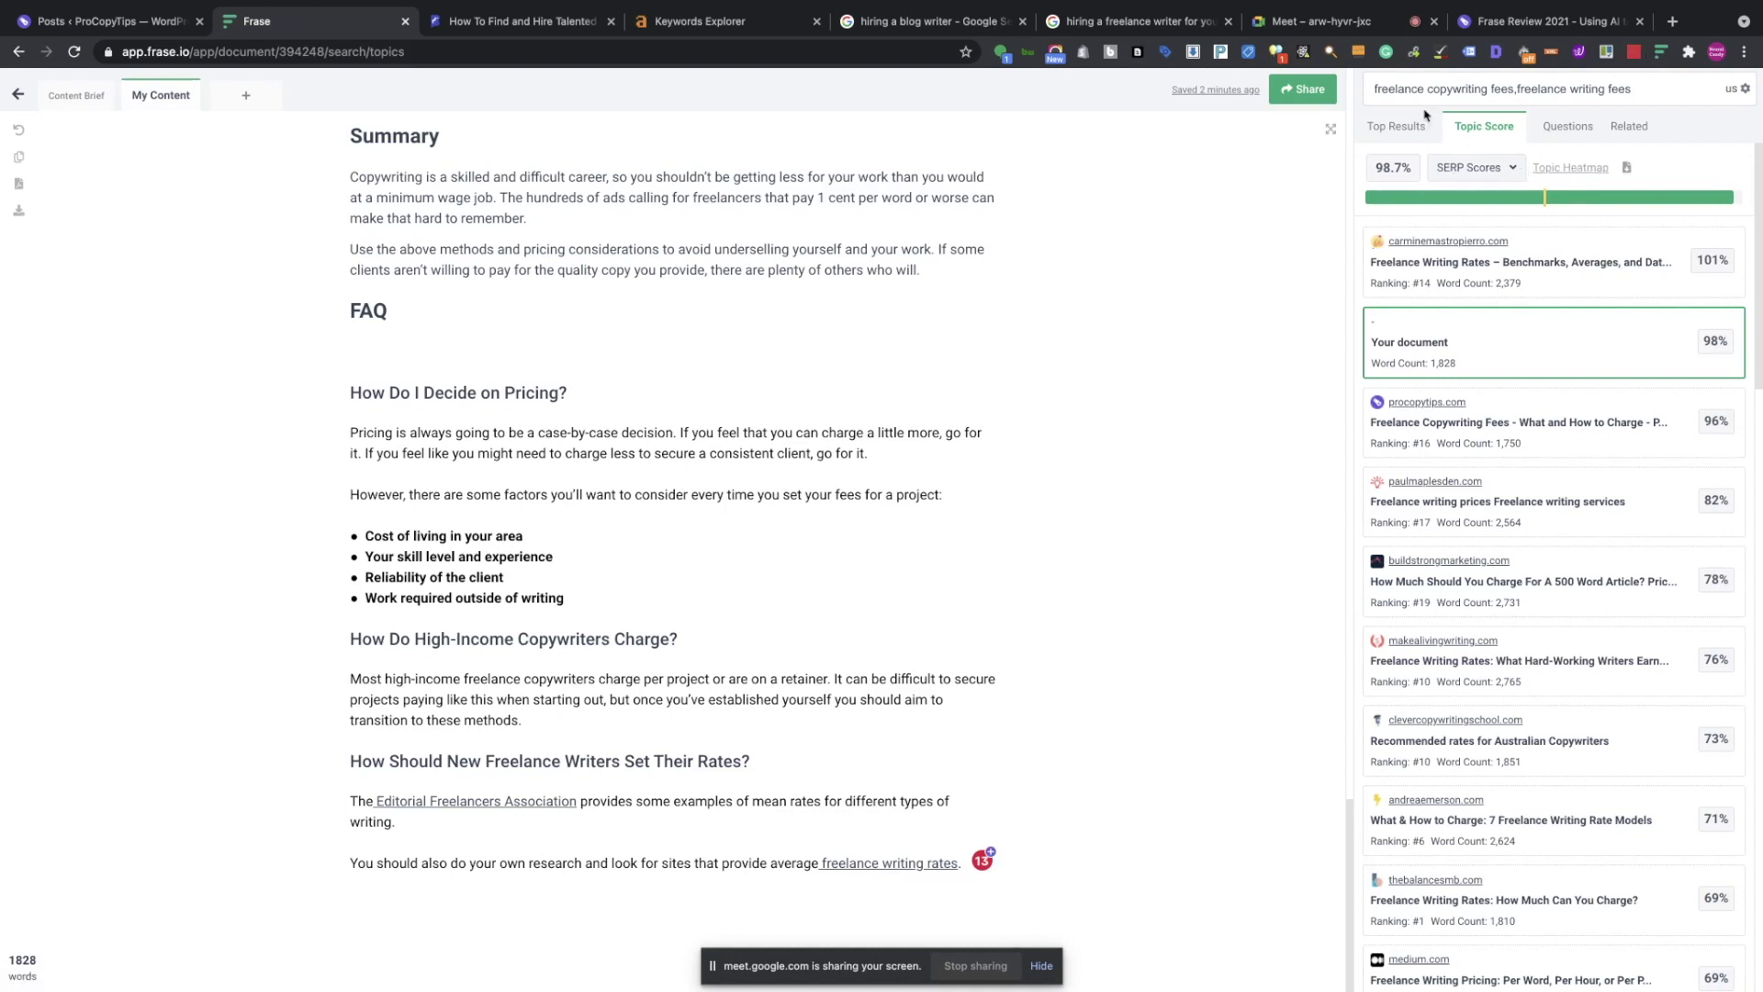
{"action": "left_click", "coordinate": [1512, 174]}
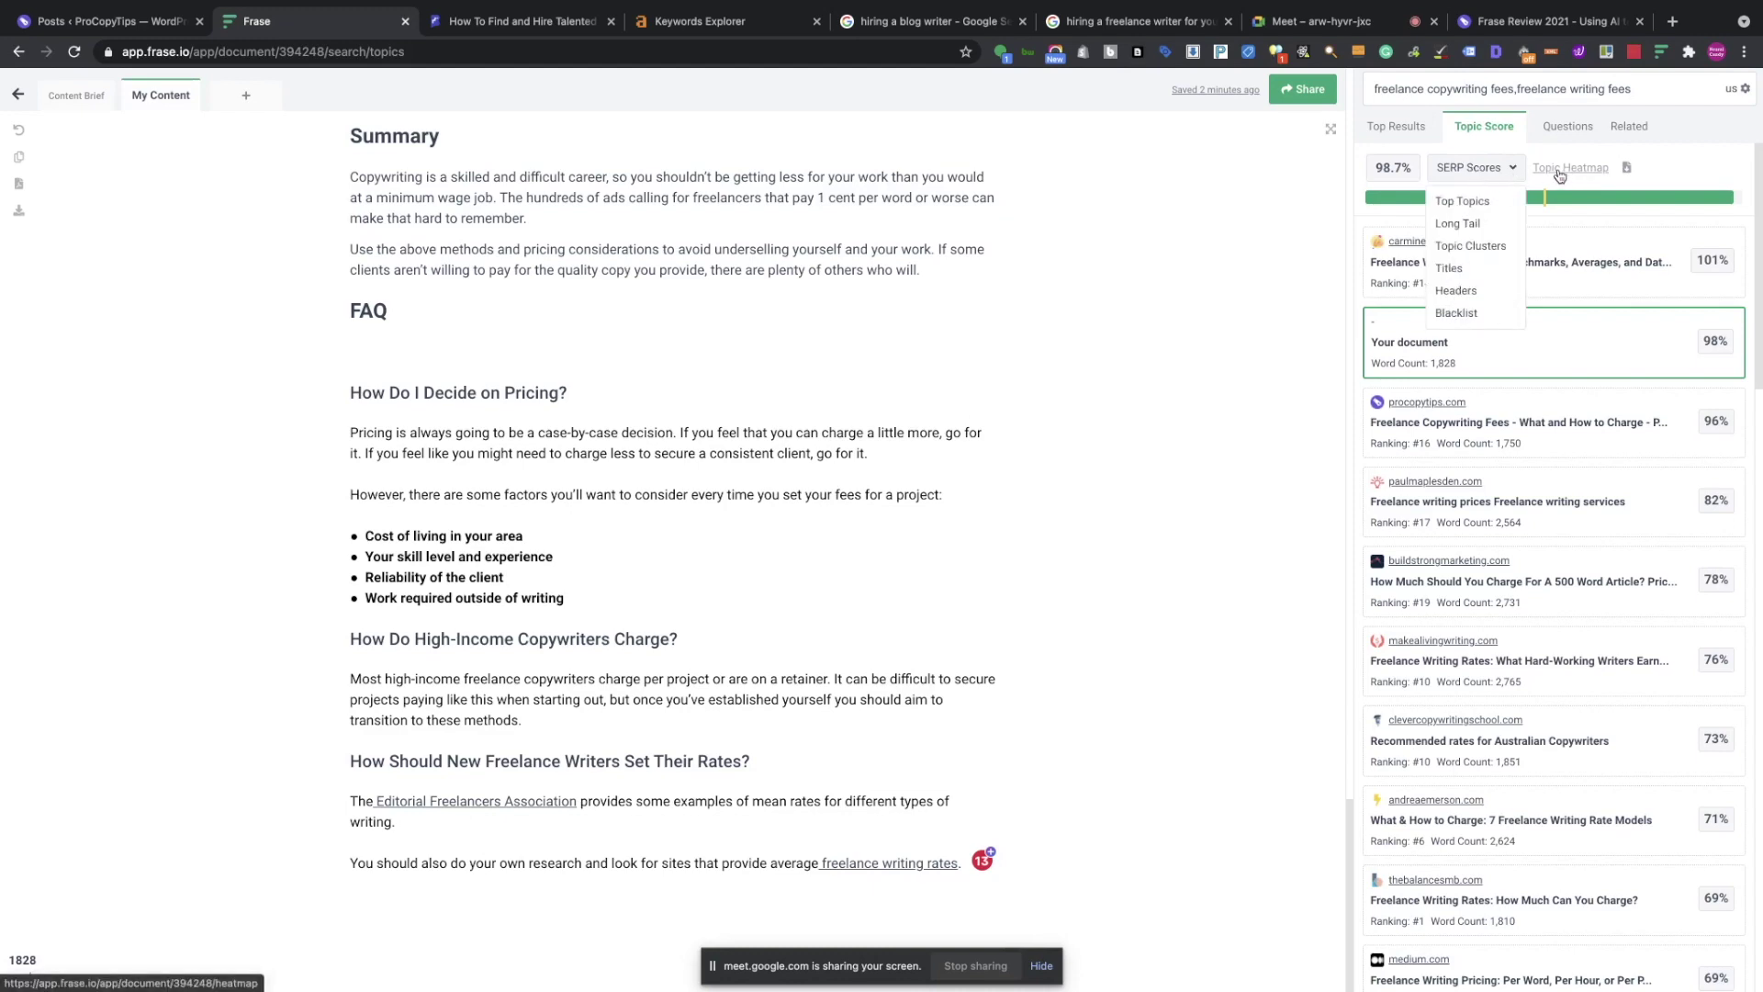
Open the Topic Heatmap, compare long-tail topic usage in My Content with the Google-ranked pages, and close it.
{"action": "left_click", "coordinate": [1559, 171]}
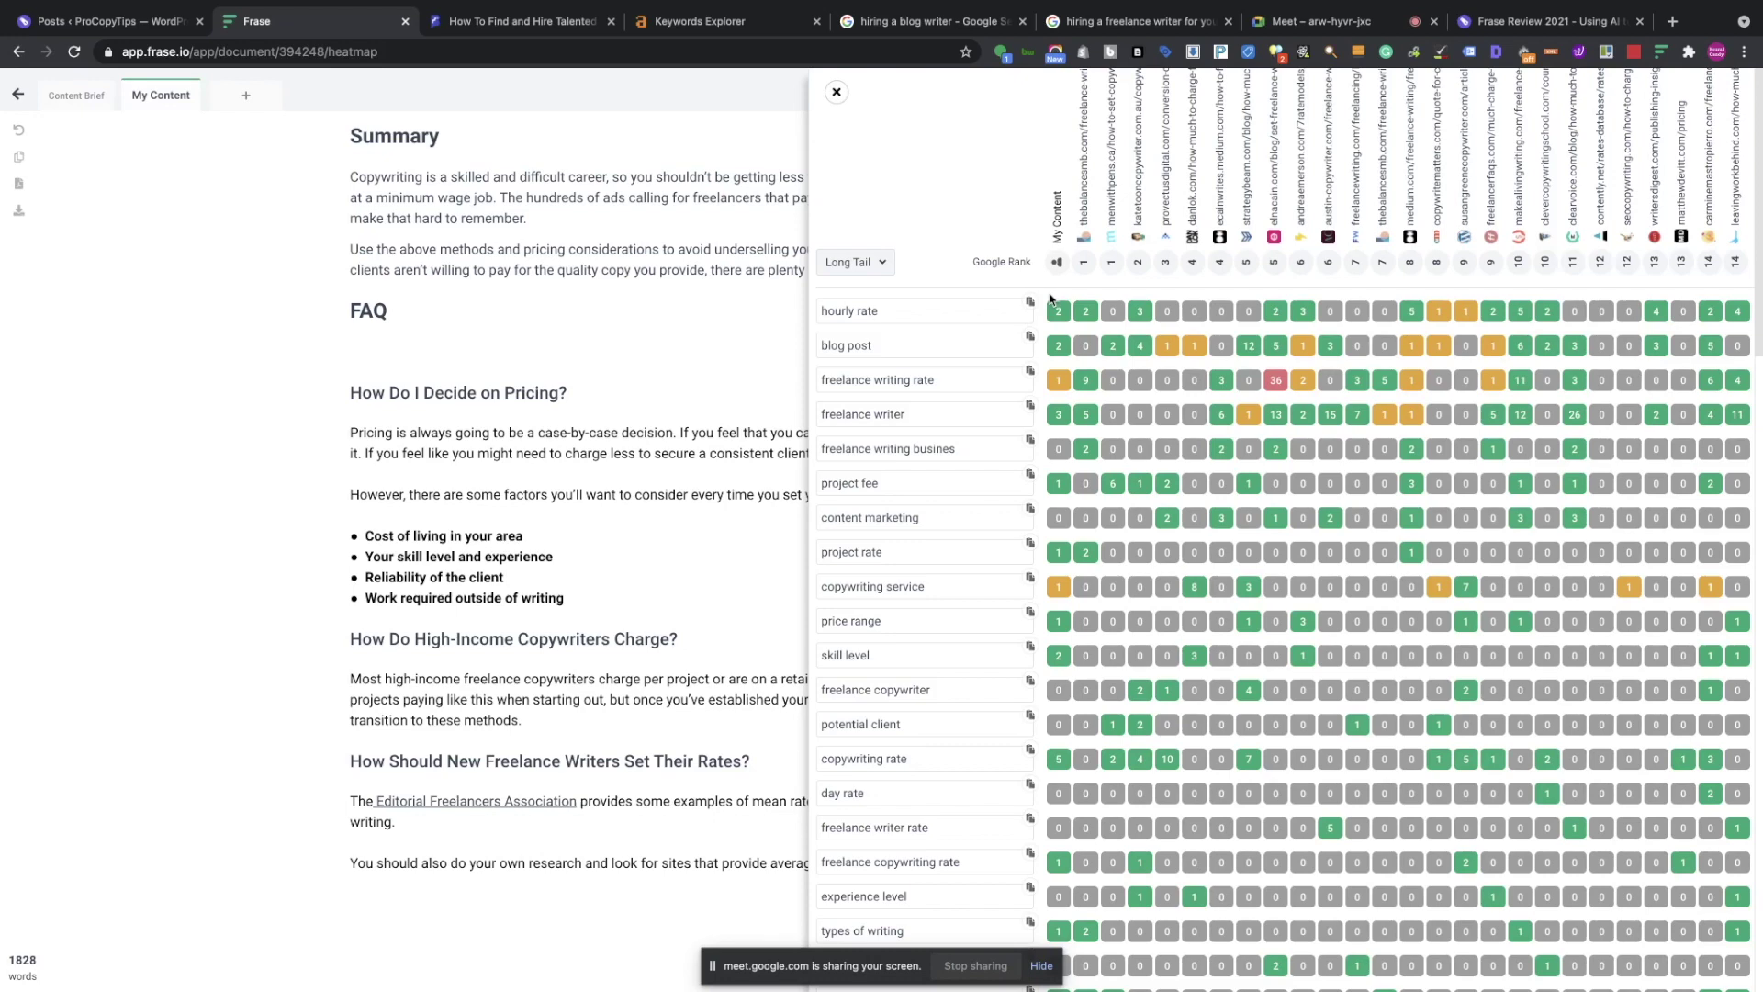
{"action": "scroll", "coordinate": [1051, 298], "scroll_direction": "down", "scroll_amount": 1}
{"action": "left_click", "coordinate": [884, 264]}
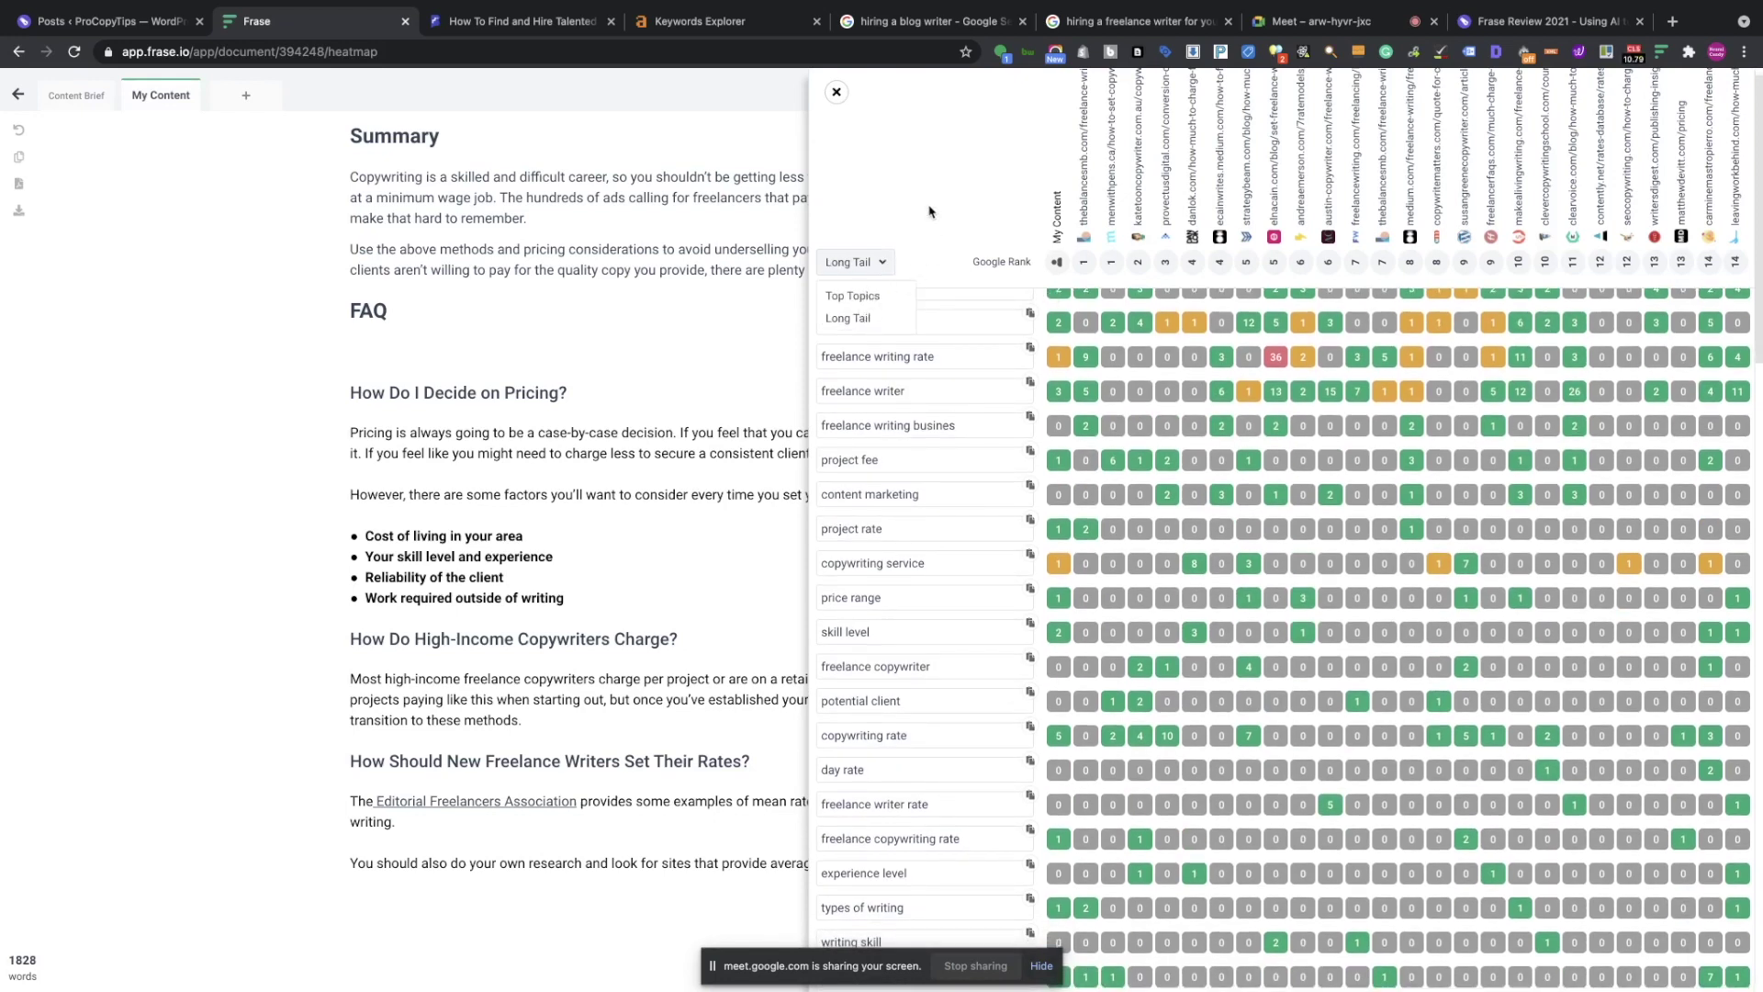
{"action": "left_click", "coordinate": [884, 264]}
{"action": "scroll", "coordinate": [1023, 358], "scroll_direction": "up", "scroll_amount": 1}
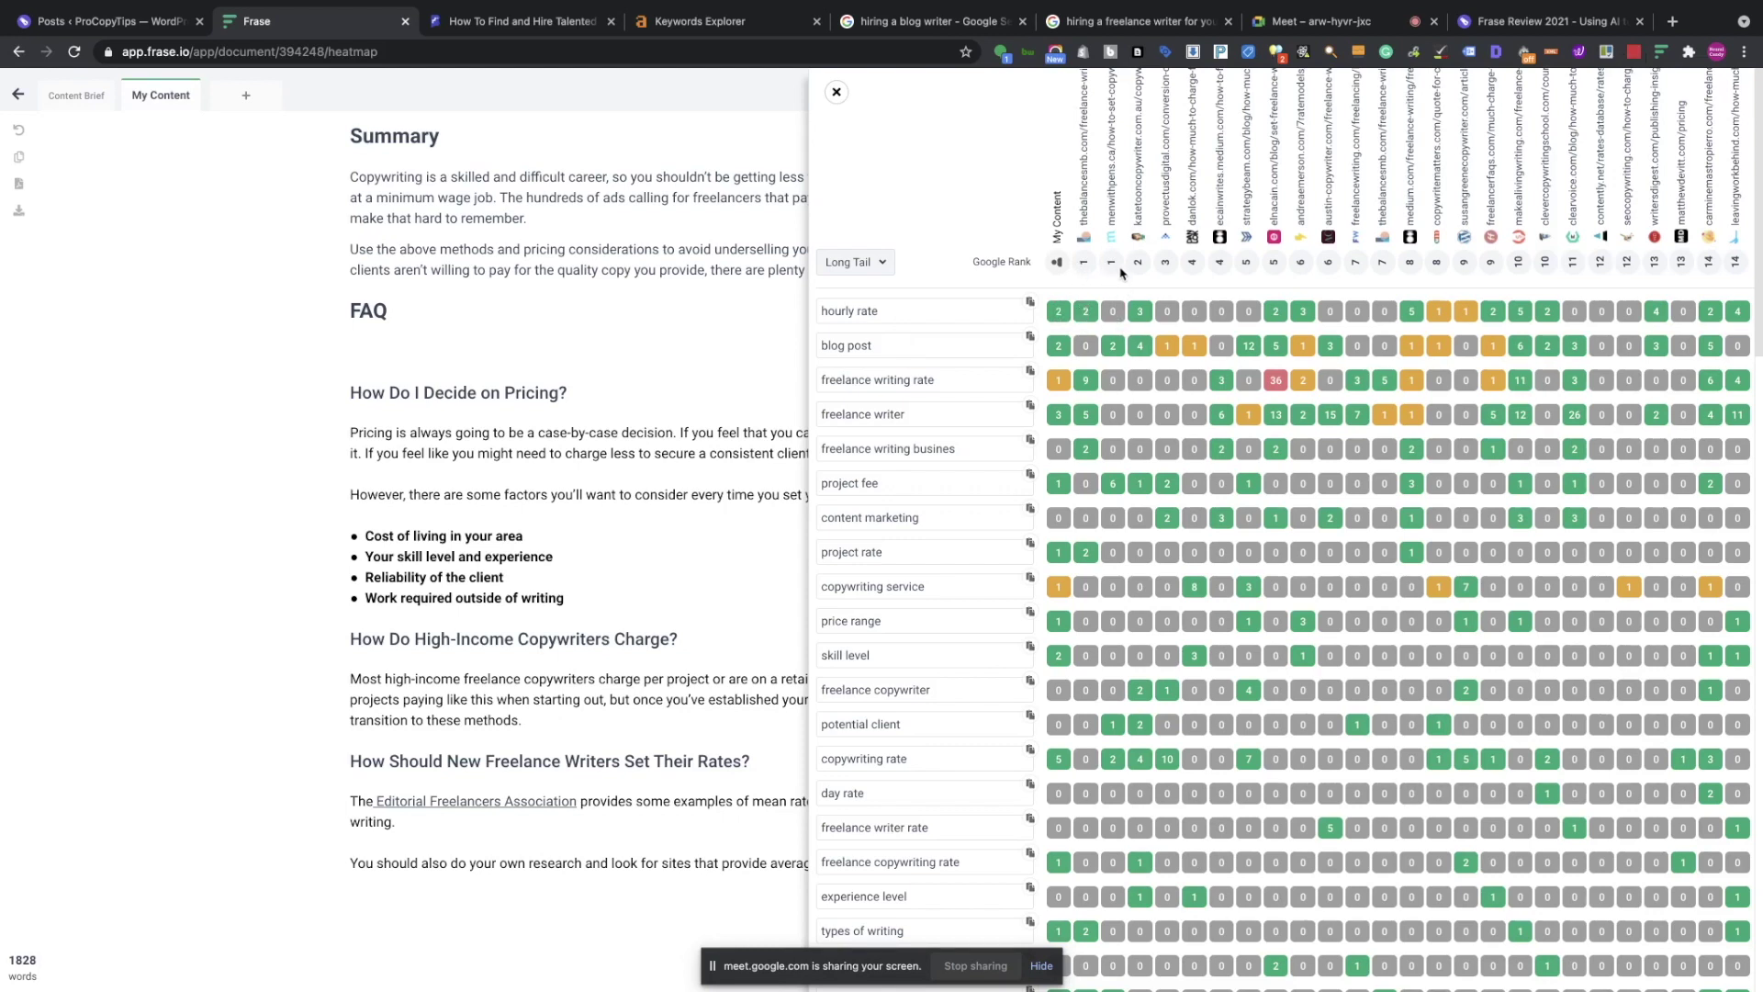
{"action": "left_click", "coordinate": [837, 94]}
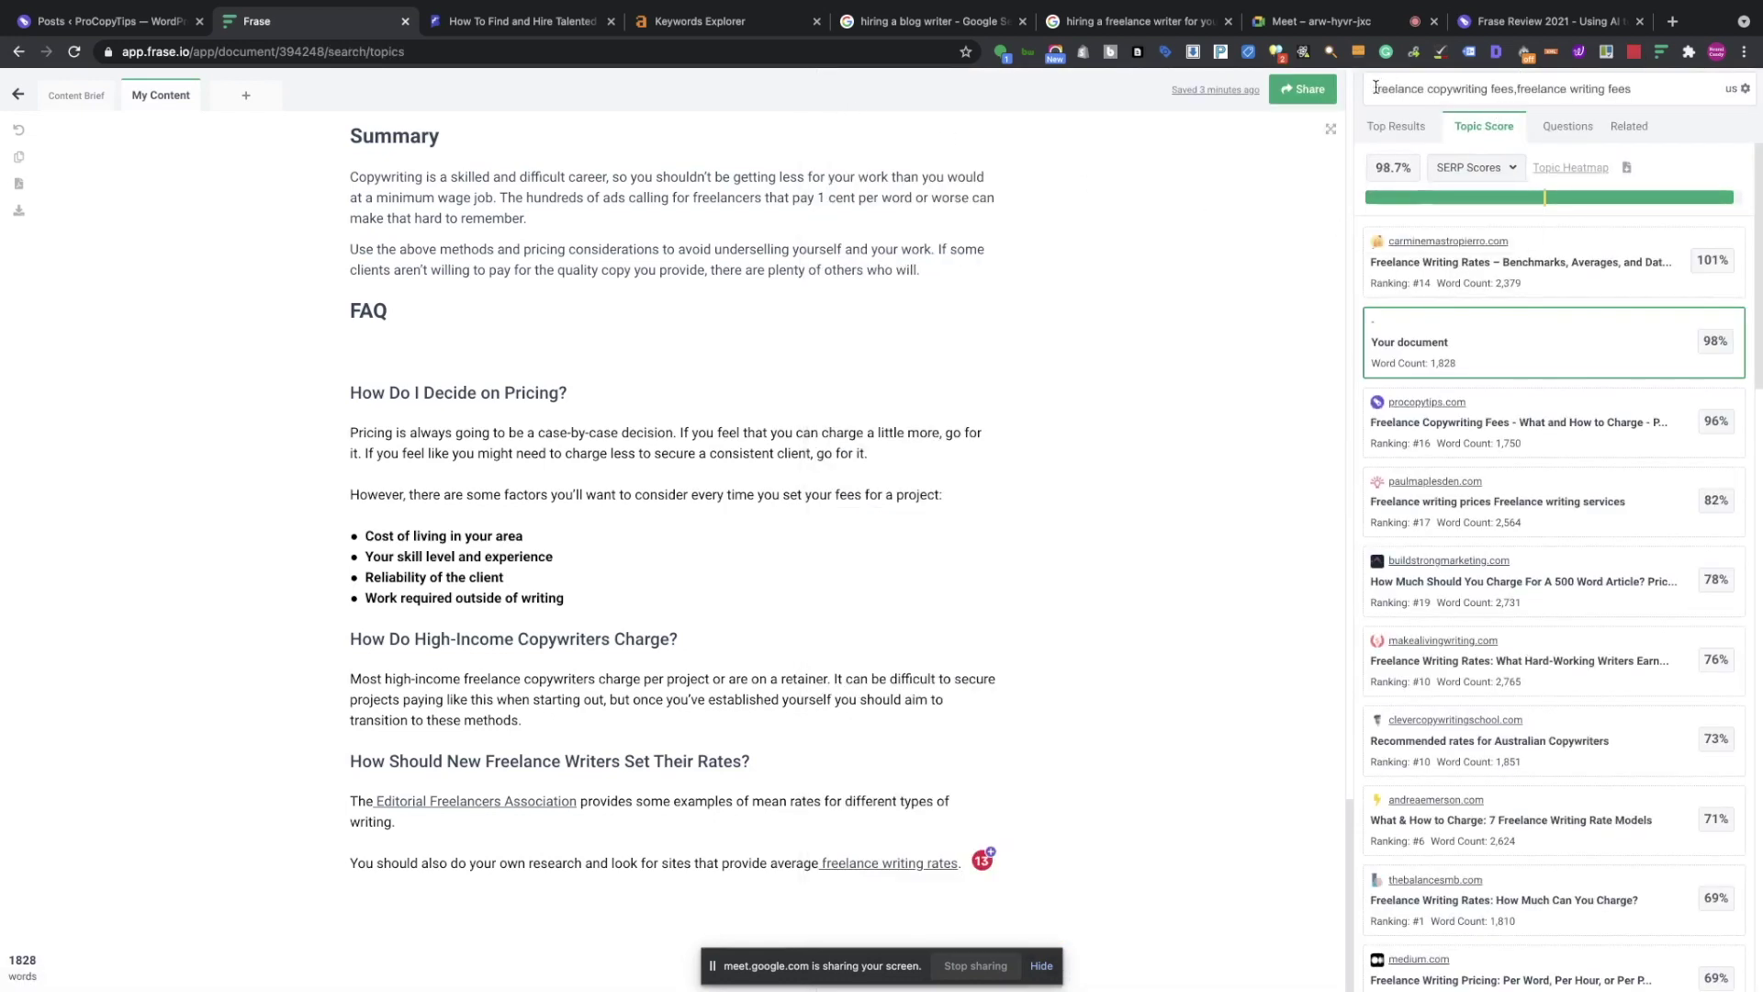
Highlight the search query "freelance copywriting fees,freelance writing fees" and reopen the Topic Heatmap.
{"action": "left_click_drag", "start_coordinate": [1375, 88], "coordinate": [1644, 85]}
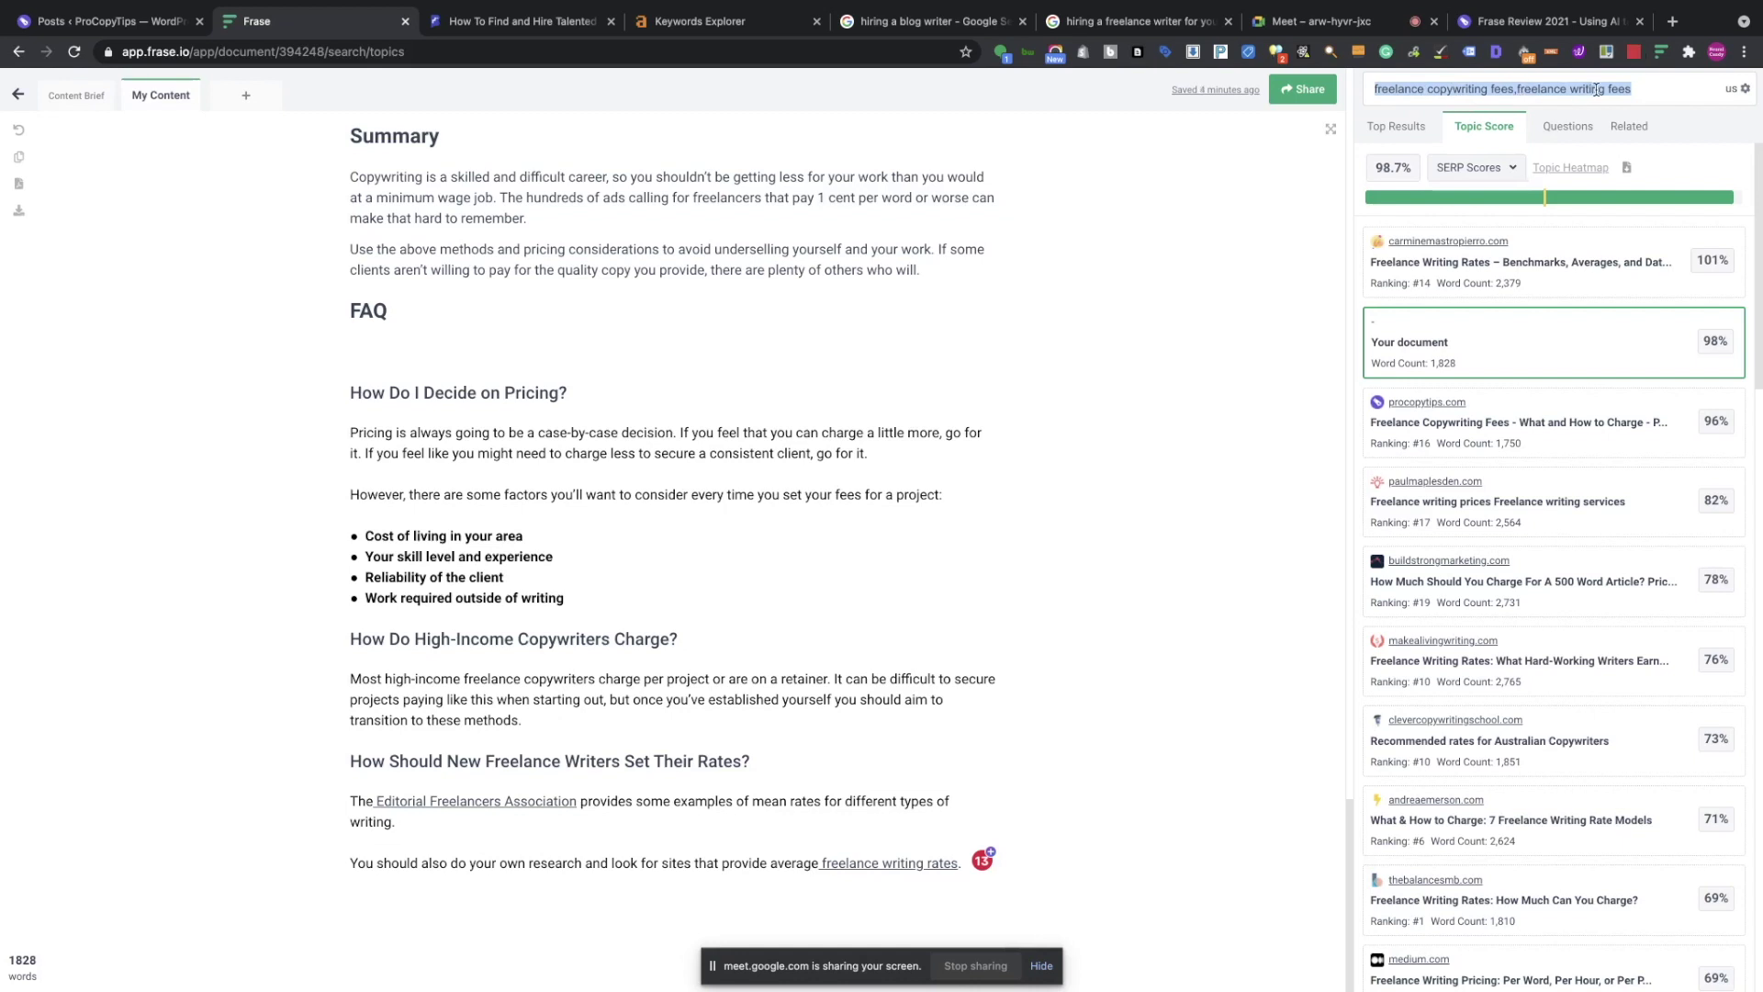
{"action": "left_click", "coordinate": [1573, 172]}
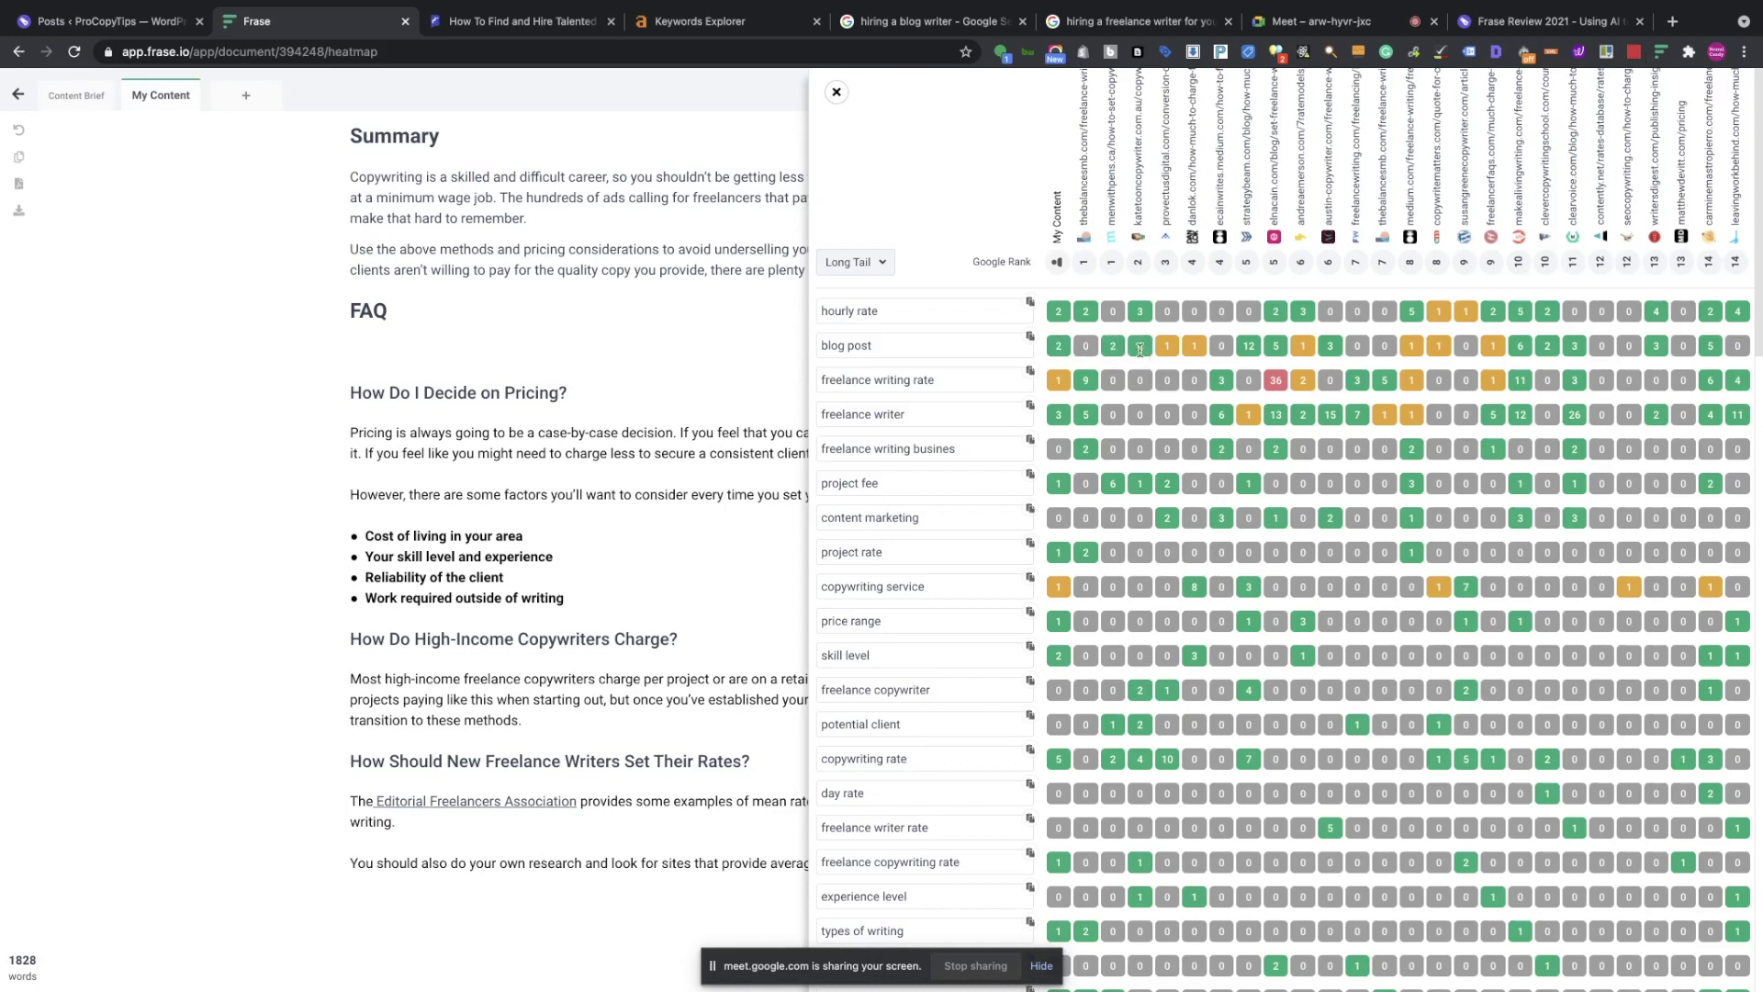
Examine the long-tail topic usage in the heatmap, especially "freelance writing rate", against the text of the freelance copywriting fees article.
{"action": "scroll", "coordinate": [1151, 459], "scroll_direction": "down", "scroll_amount": 2}
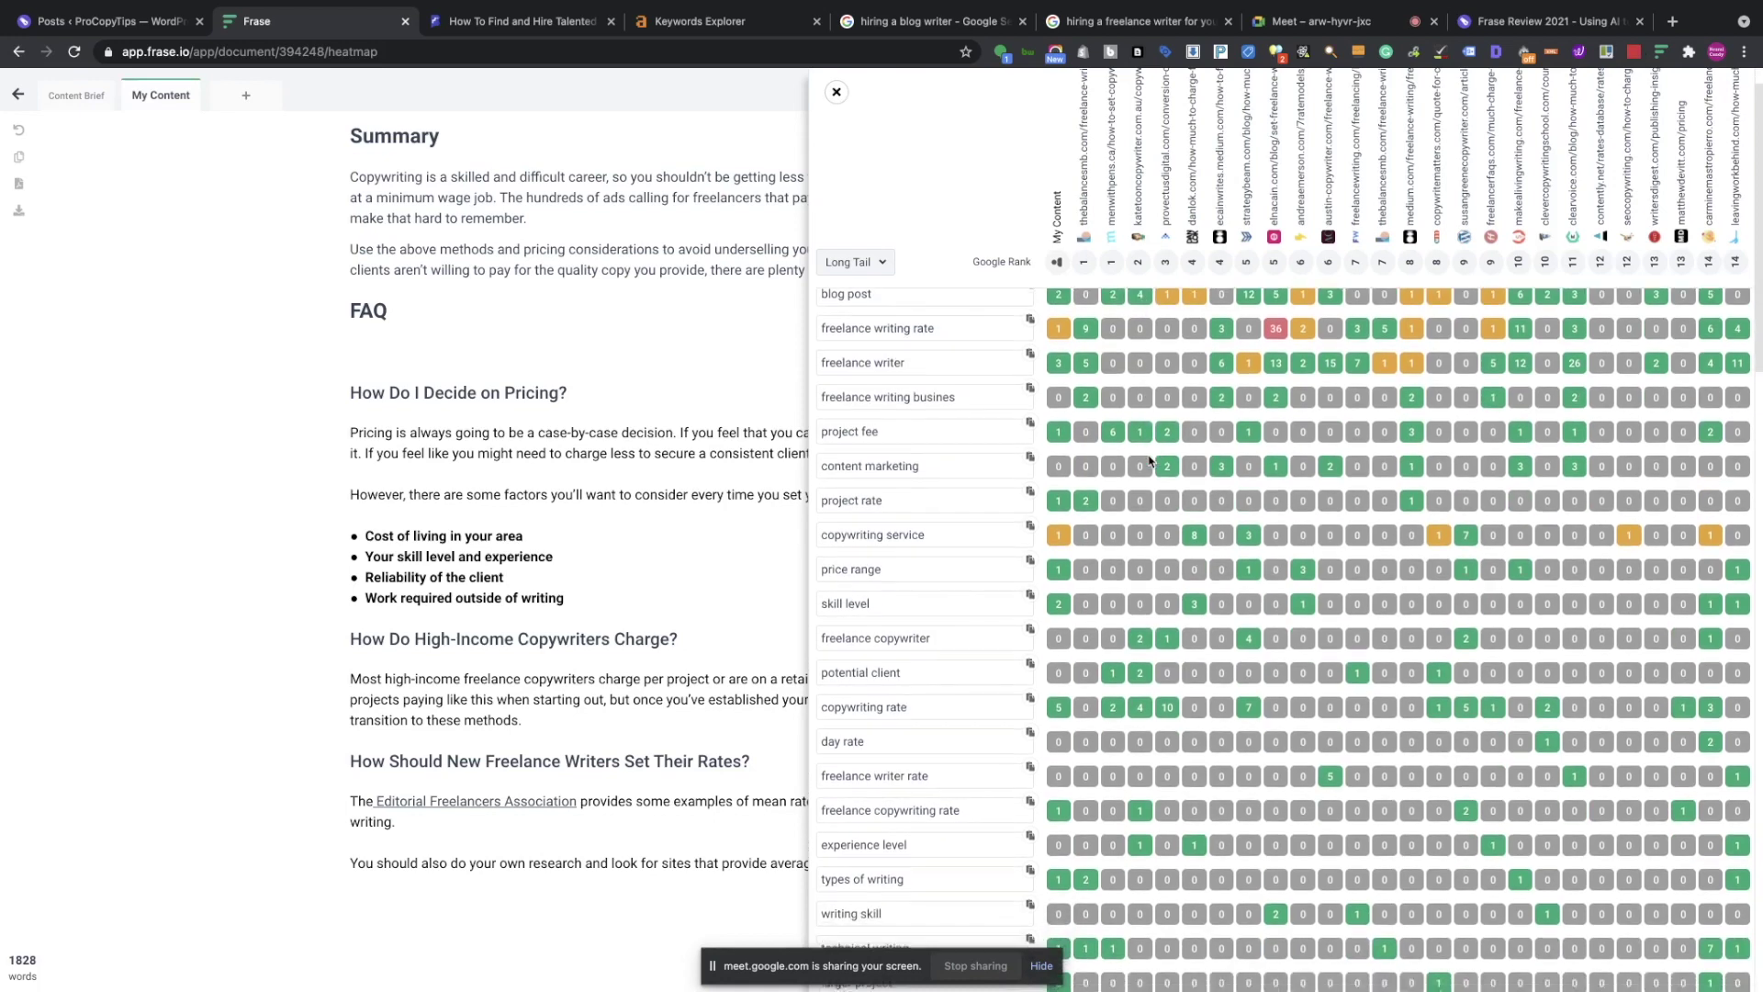
{"action": "scroll", "coordinate": [1150, 459], "scroll_direction": "down", "scroll_amount": 2}
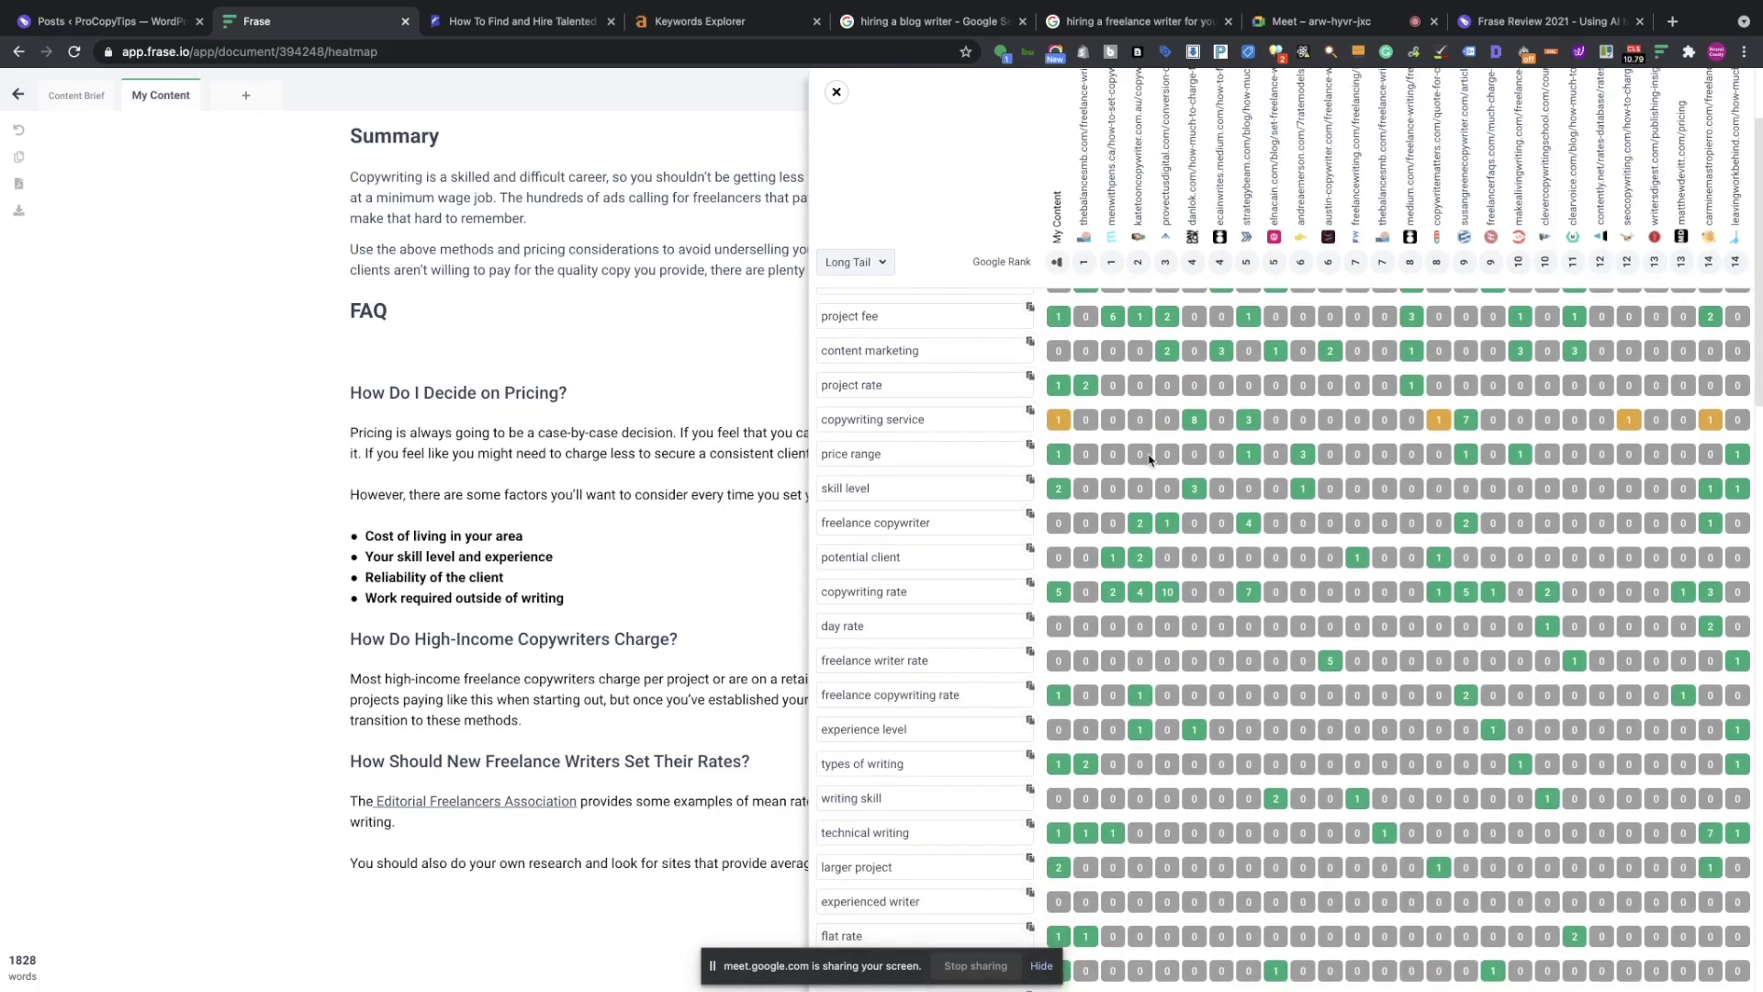
{"action": "scroll", "coordinate": [1150, 459], "scroll_direction": "up", "scroll_amount": 4}
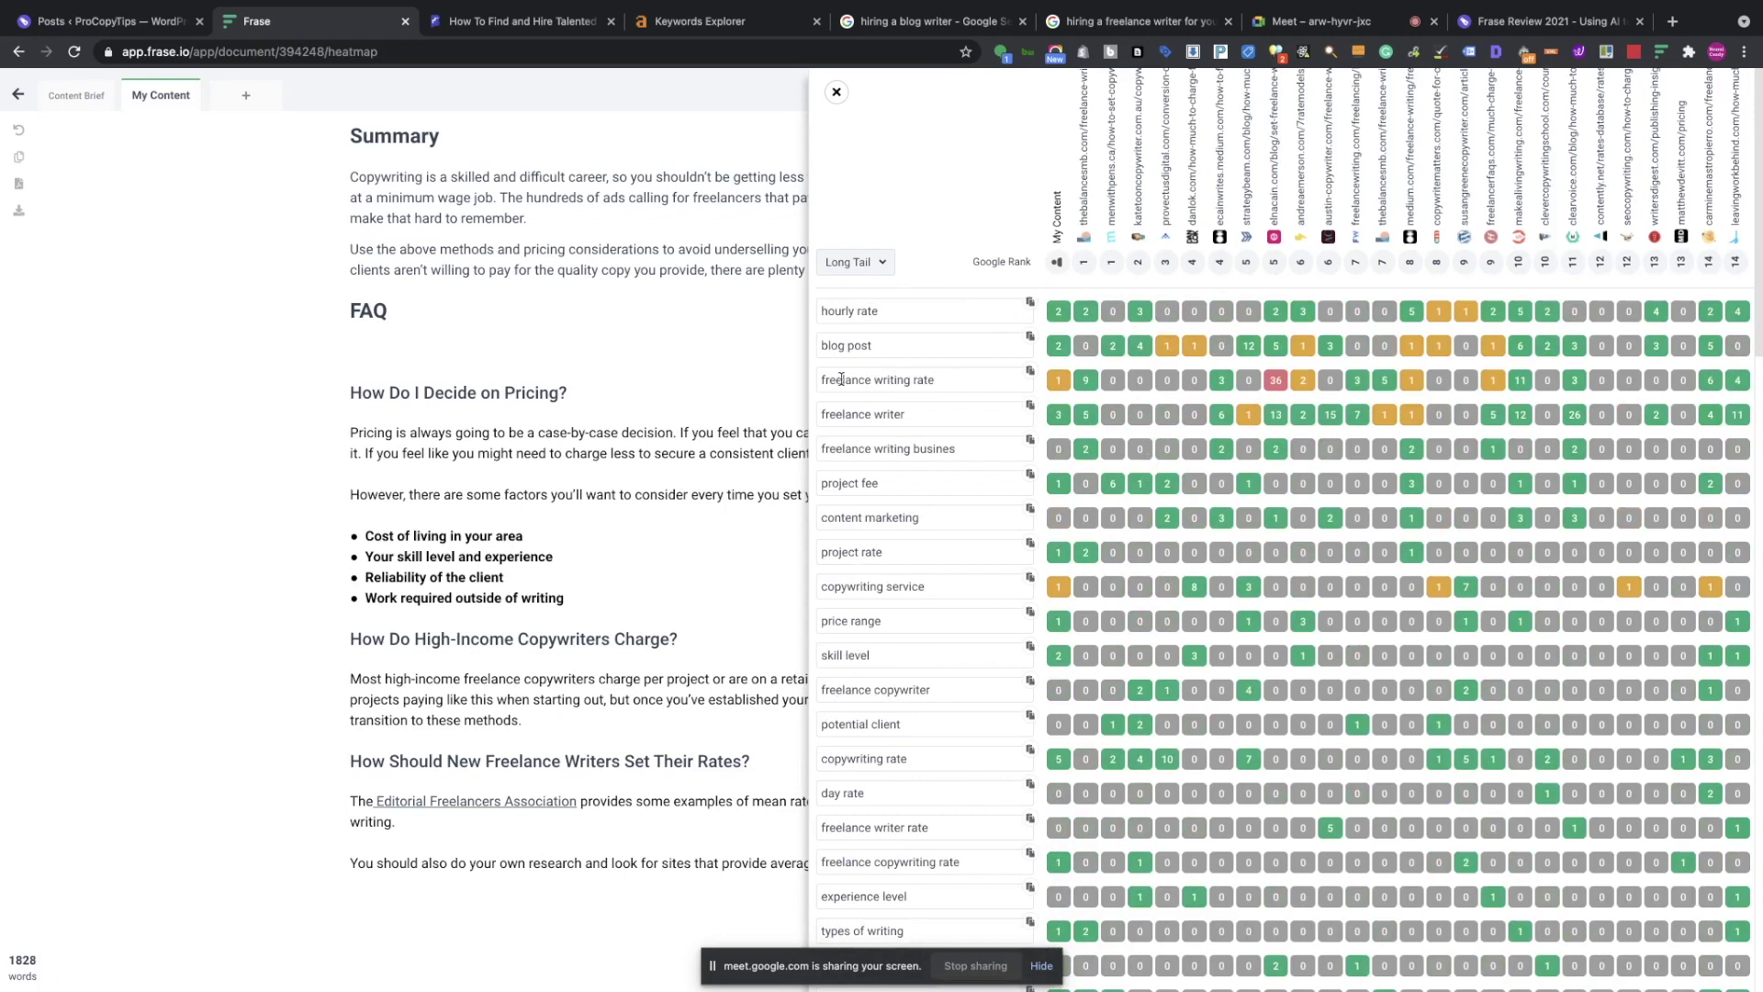
{"action": "left_click_drag", "start_coordinate": [819, 379], "coordinate": [954, 385]}
{"action": "left_click", "coordinate": [943, 386]}
{"action": "left_click_drag", "start_coordinate": [828, 381], "coordinate": [997, 386]}
{"action": "left_click", "coordinate": [834, 385]}
{"action": "scroll", "coordinate": [658, 347], "scroll_direction": "up", "scroll_amount": 20}
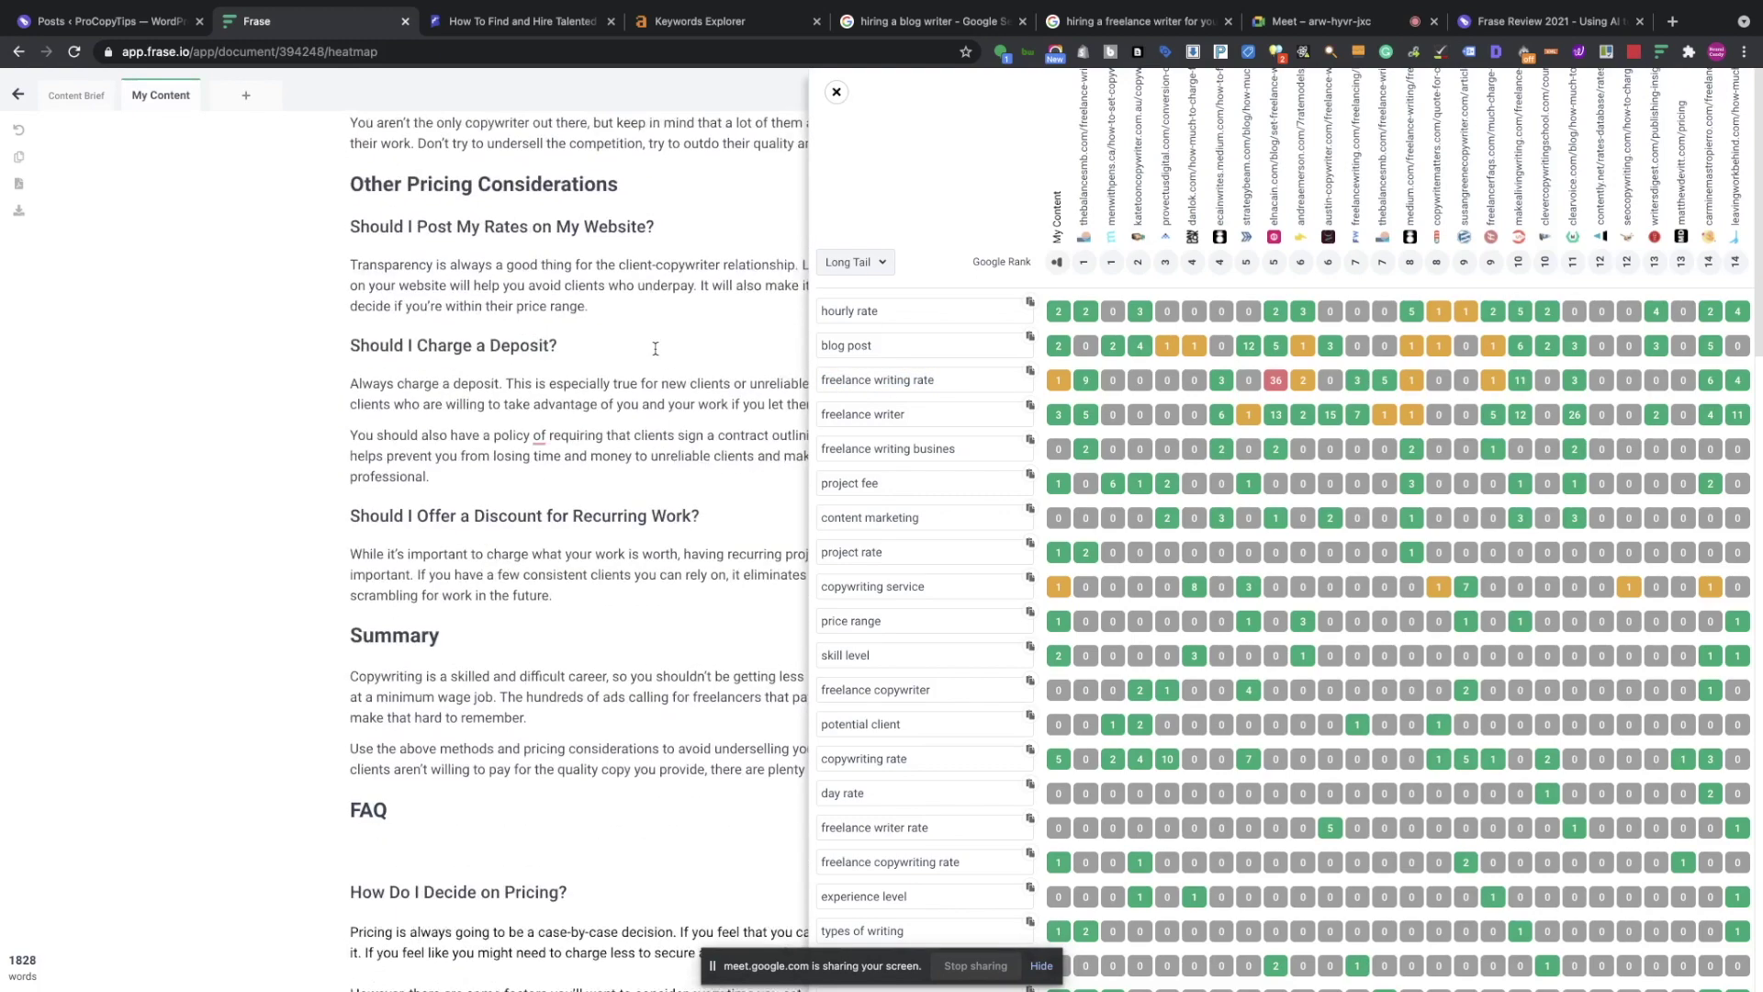
{"action": "scroll", "coordinate": [593, 358], "scroll_direction": "up", "scroll_amount": 15}
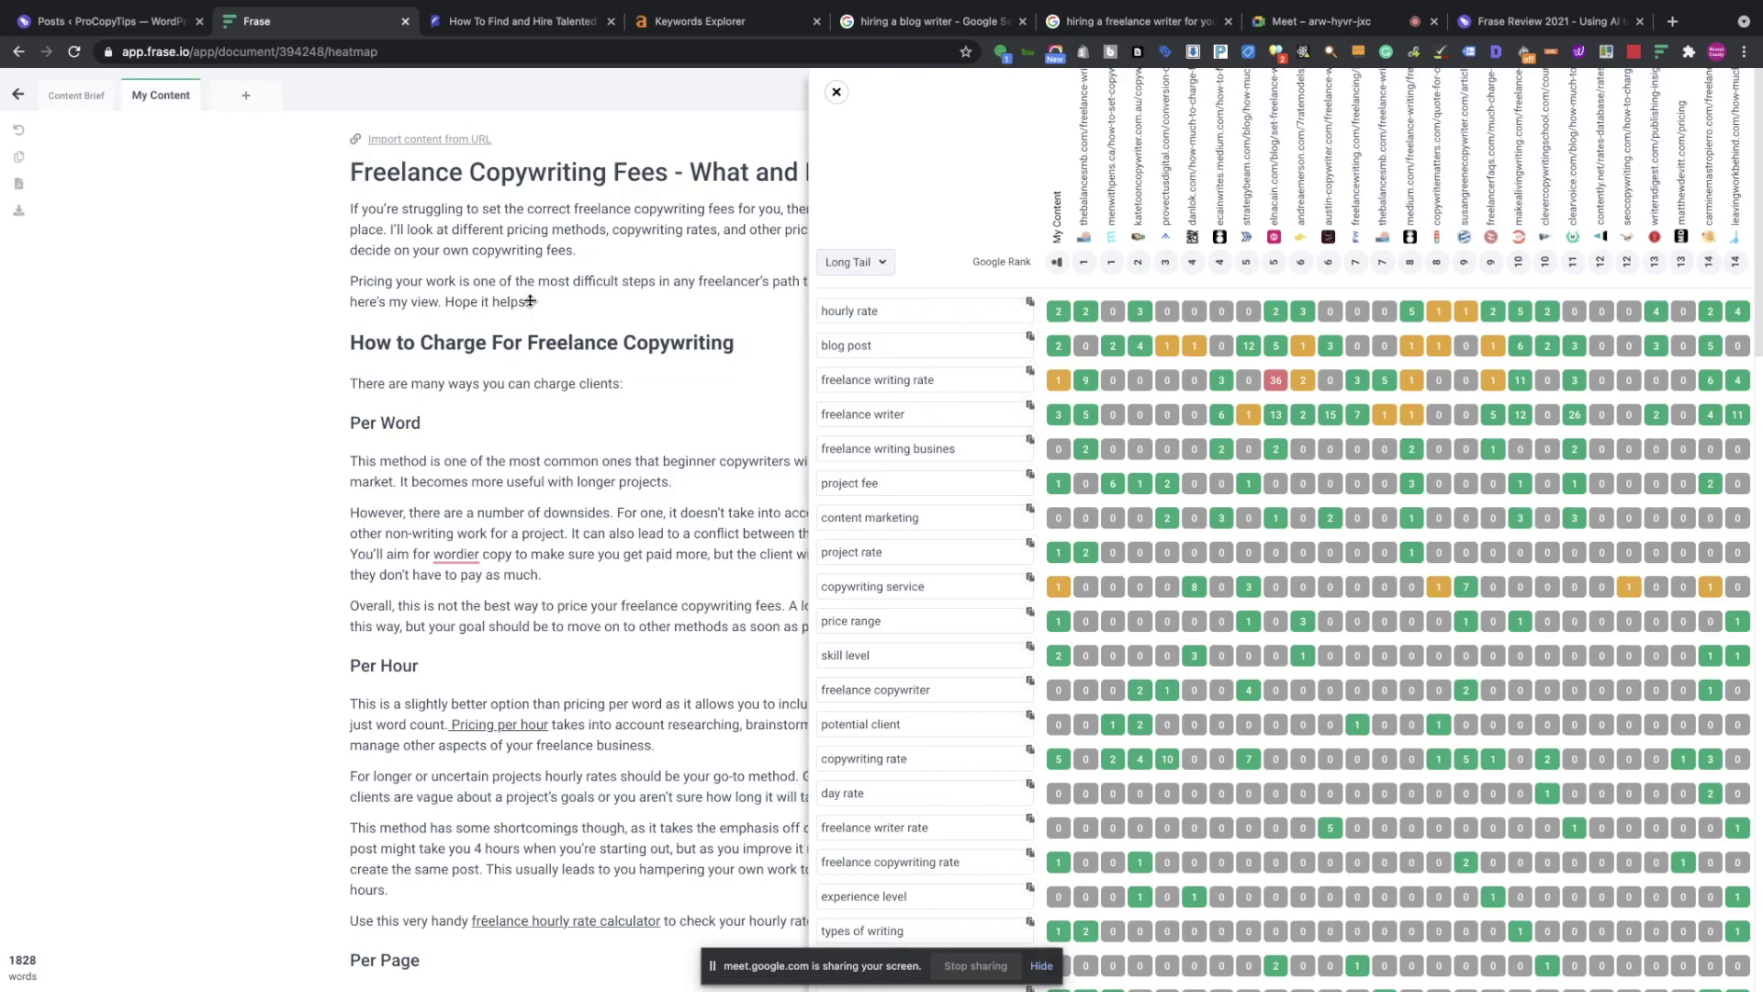
Insert the heatmap topics "freelance writer" and "freelance writing rate" on separate lines at the end of the article and check them.
{"action": "left_click", "coordinate": [1030, 407]}
{"action": "scroll", "coordinate": [620, 424], "scroll_direction": "down", "scroll_amount": 20}
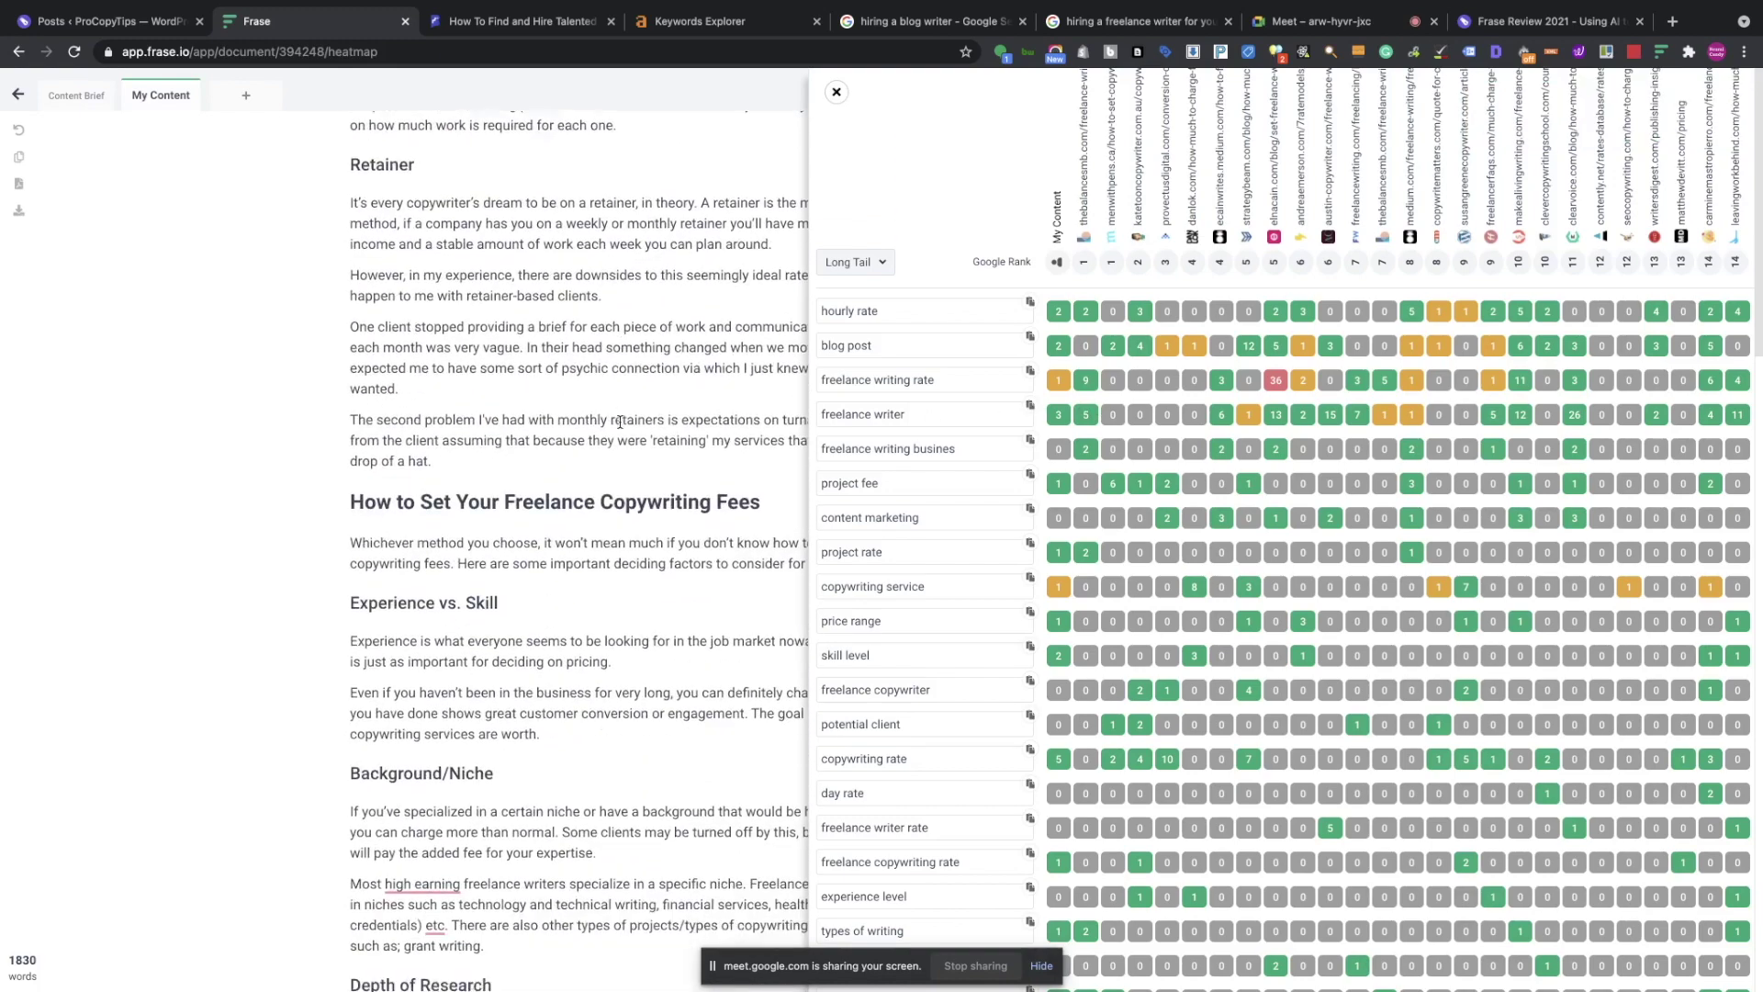
{"action": "scroll", "coordinate": [621, 420], "scroll_direction": "down", "scroll_amount": 9}
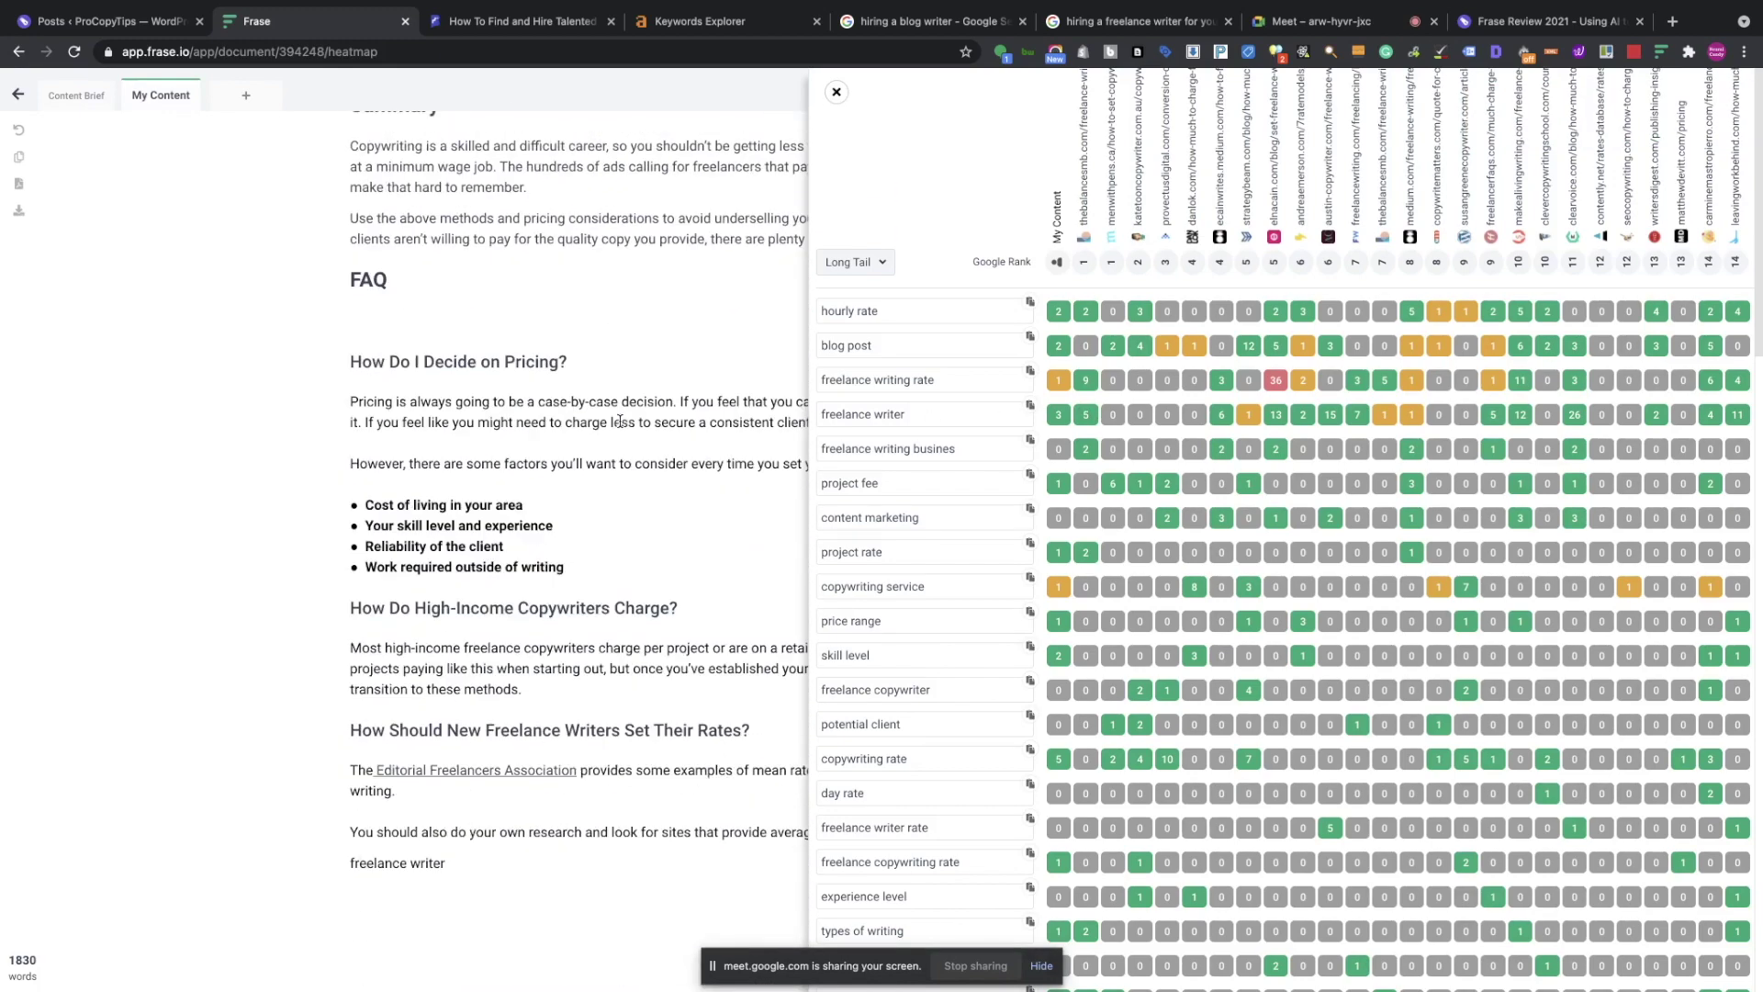
{"action": "left_click", "coordinate": [455, 863]}
{"action": "left_click", "coordinate": [1030, 377]}
{"action": "scroll", "coordinate": [603, 397], "scroll_direction": "up", "scroll_amount": 4}
{"action": "scroll", "coordinate": [604, 398], "scroll_direction": "up", "scroll_amount": 15}
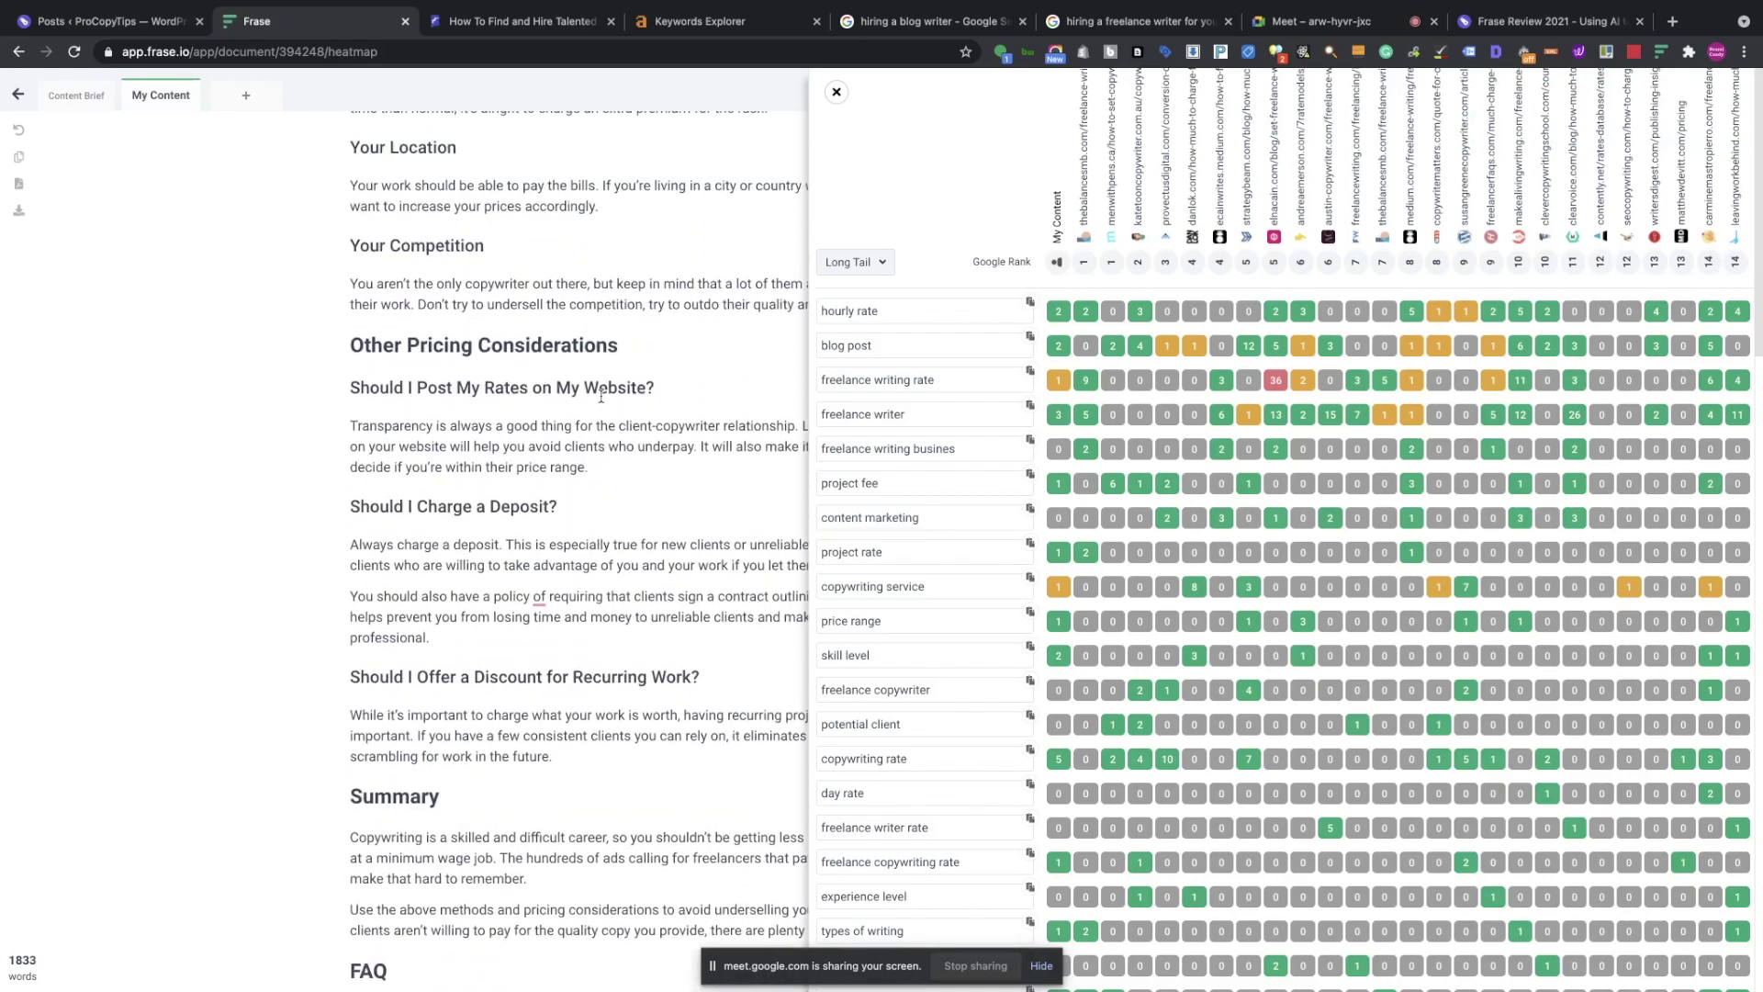
{"action": "scroll", "coordinate": [552, 411], "scroll_direction": "up", "scroll_amount": 2}
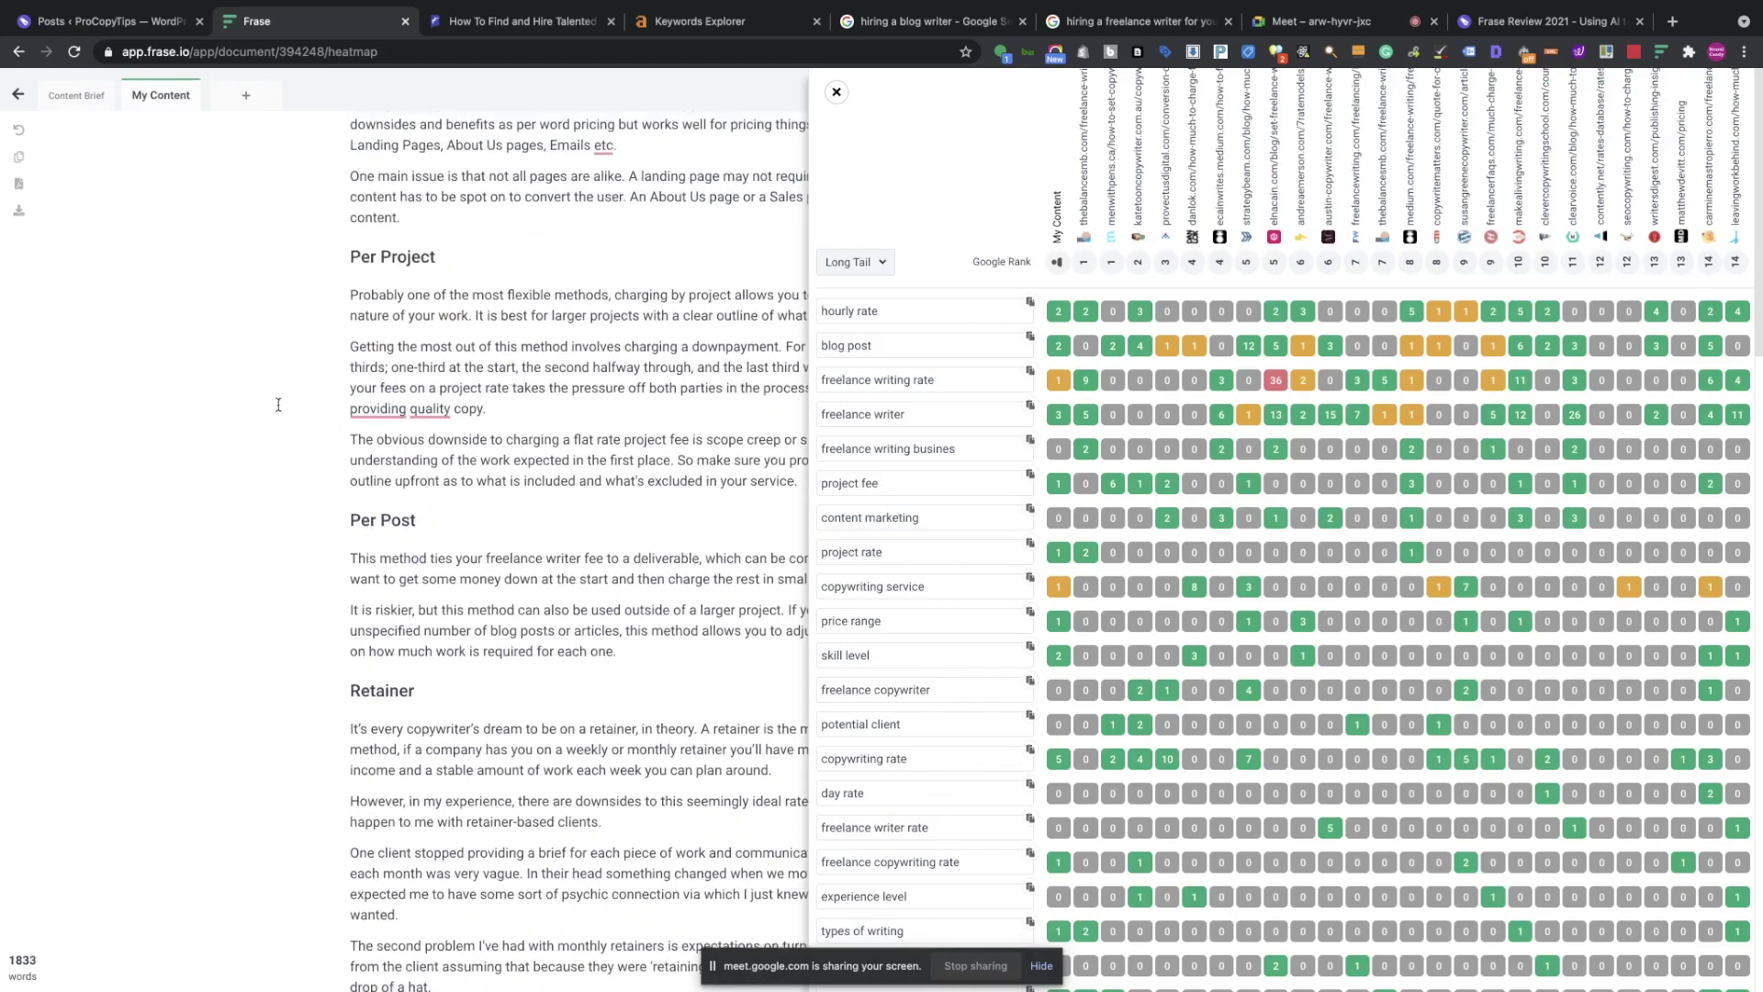
{"action": "scroll", "coordinate": [552, 410], "scroll_direction": "down", "scroll_amount": 1}
{"action": "scroll", "coordinate": [540, 334], "scroll_direction": "down", "scroll_amount": 12}
{"action": "scroll", "coordinate": [540, 334], "scroll_direction": "down", "scroll_amount": 15}
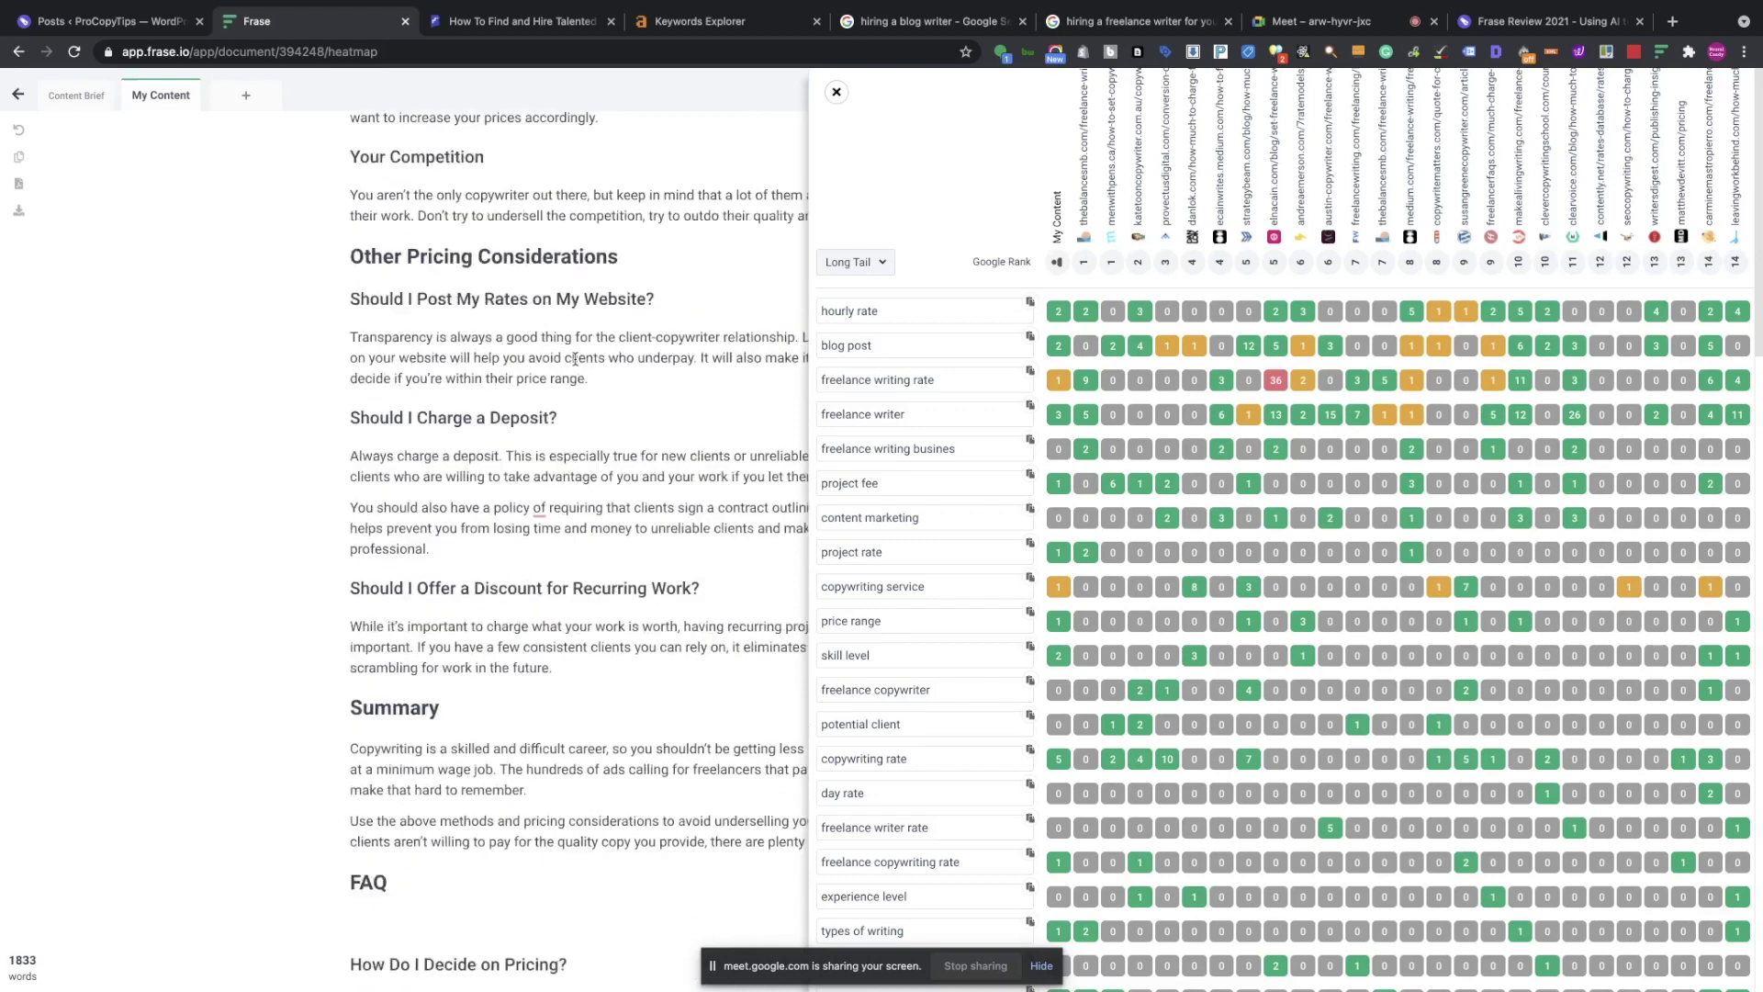
{"action": "scroll", "coordinate": [985, 410], "scroll_direction": "down", "scroll_amount": 3}
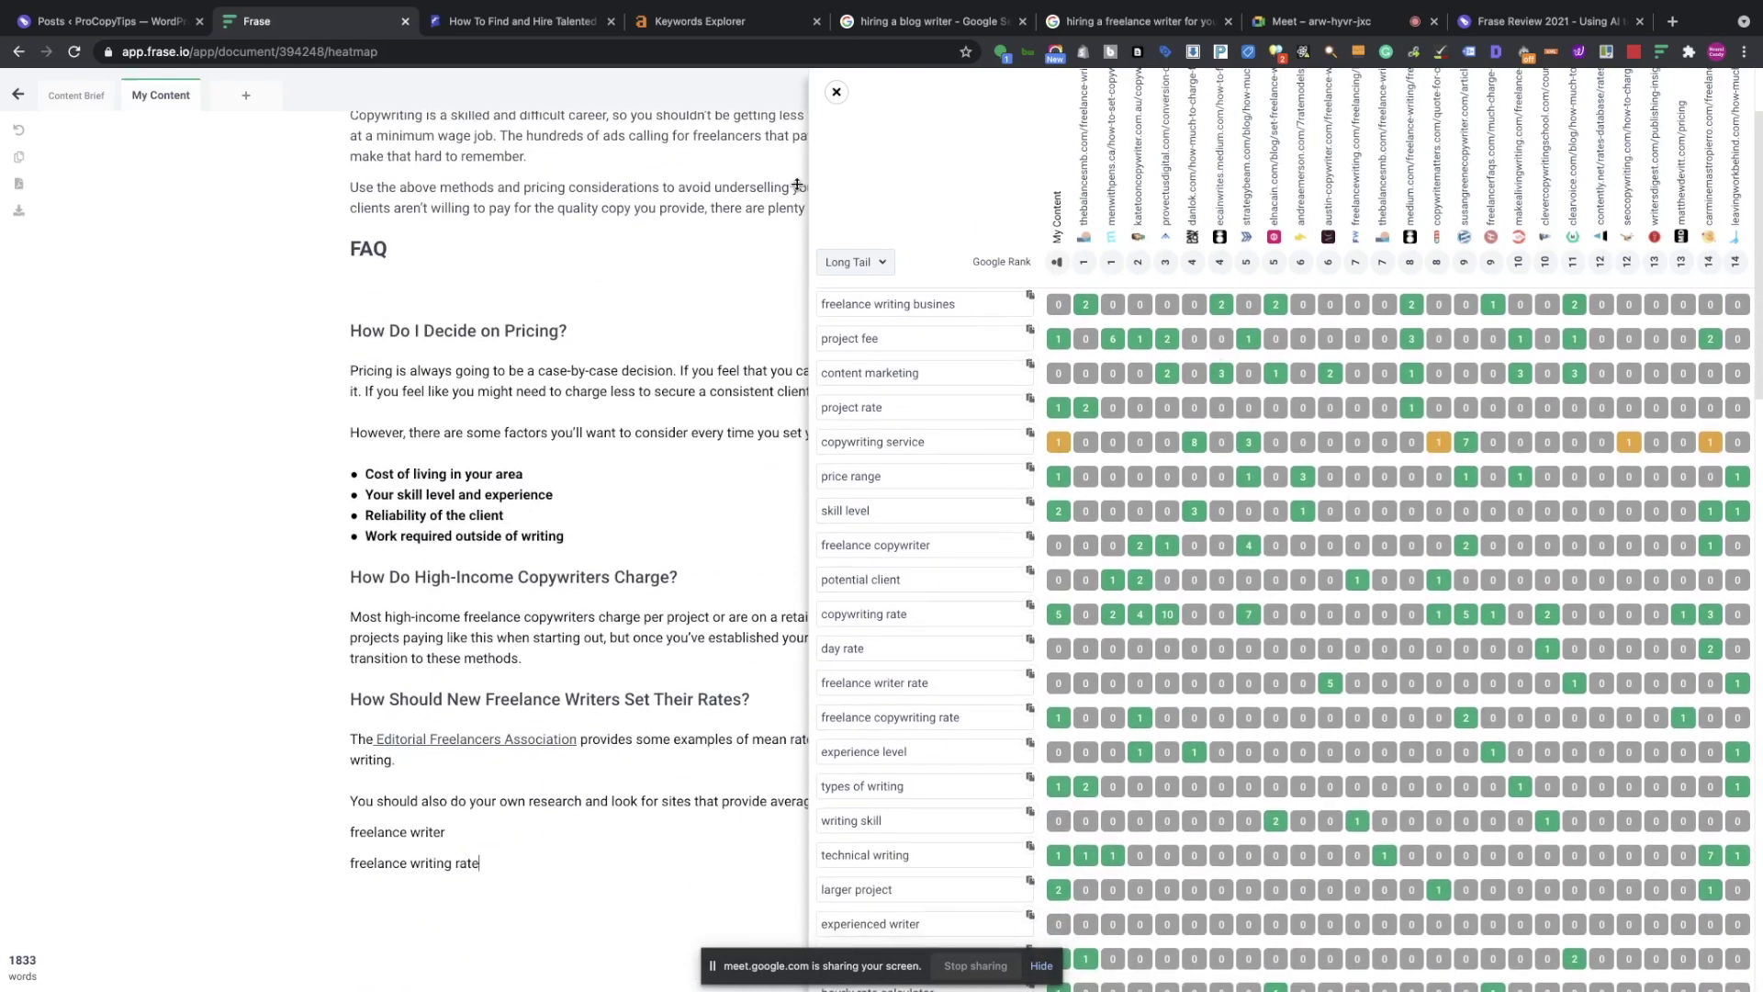
Switch the heatmap from Long Tail to Top Topics, compare usage across the ranked pages, and close the heatmap.
{"action": "left_click", "coordinate": [883, 264]}
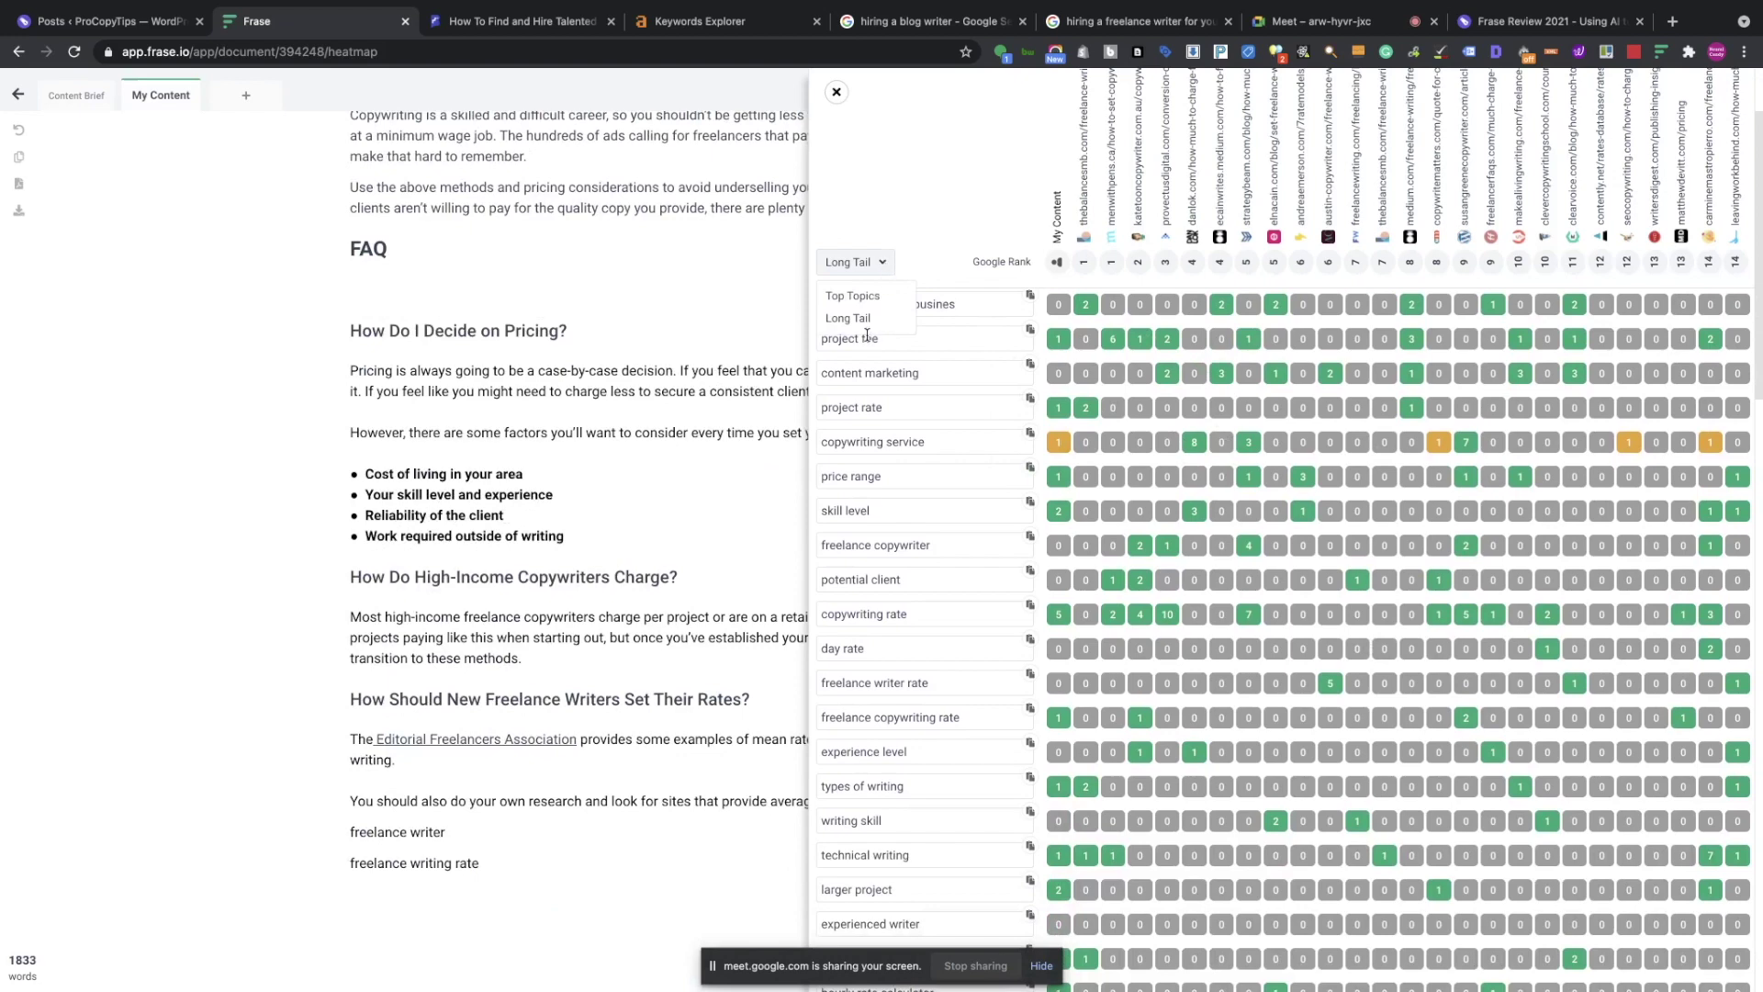
{"action": "left_click", "coordinate": [849, 297]}
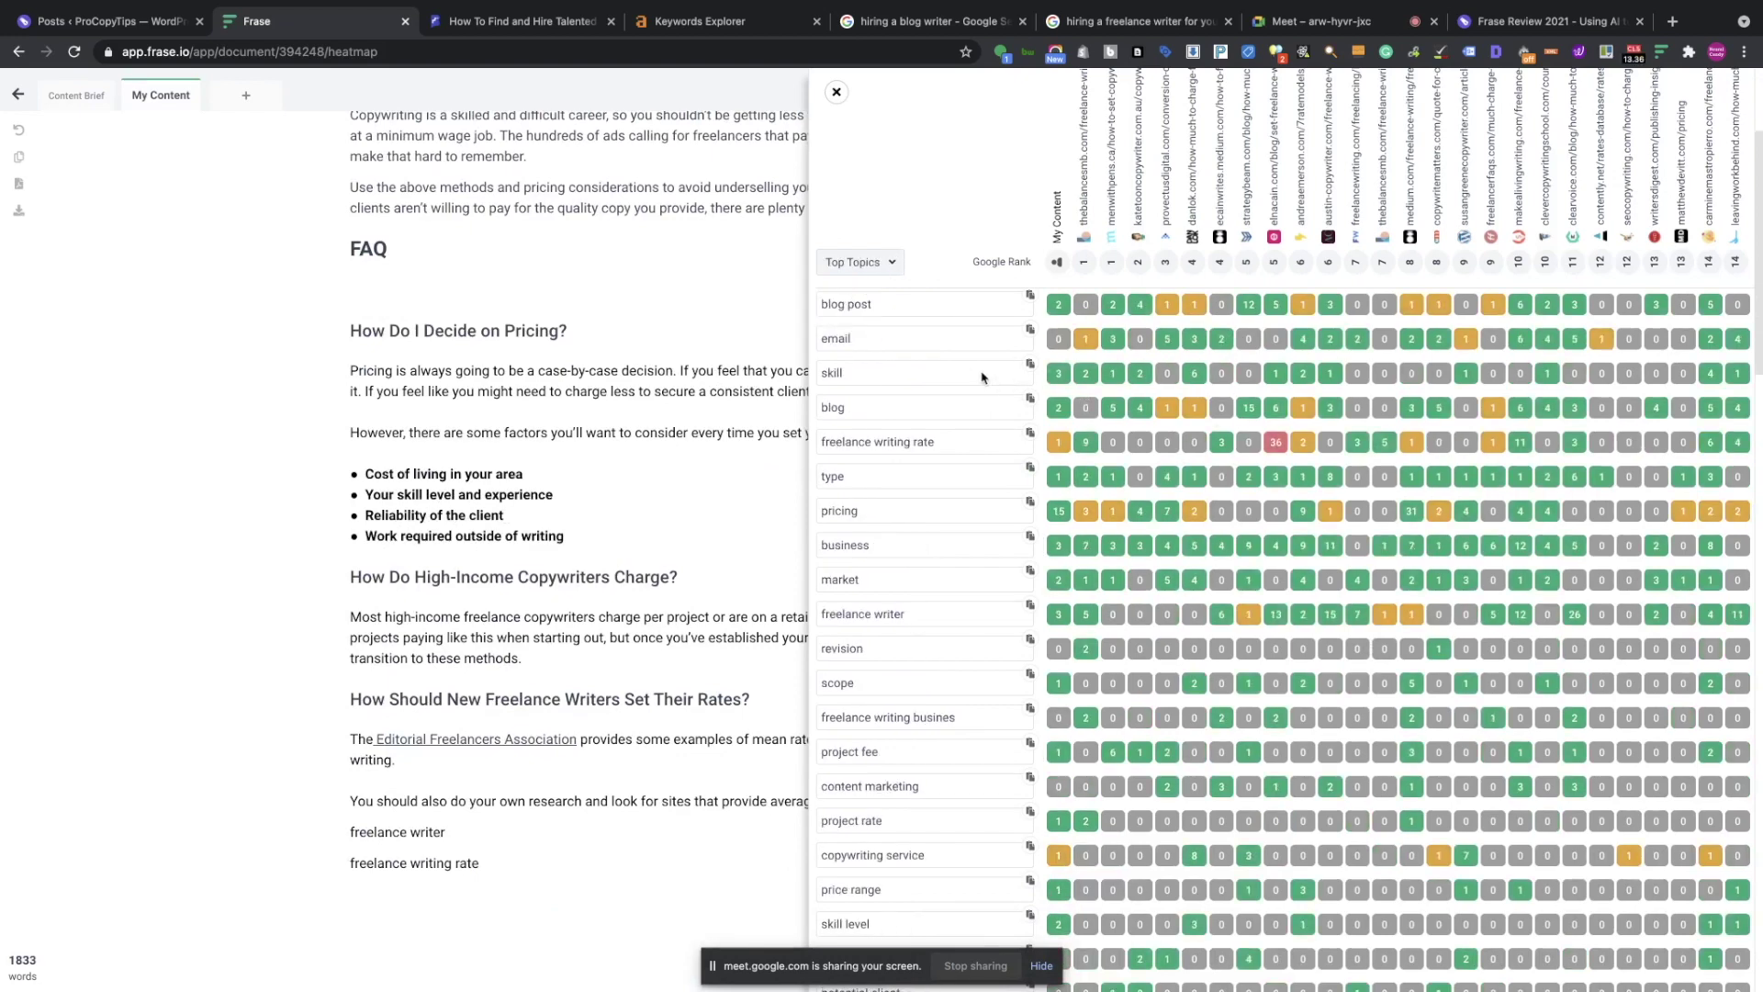
{"action": "scroll", "coordinate": [983, 377], "scroll_direction": "up", "scroll_amount": 5}
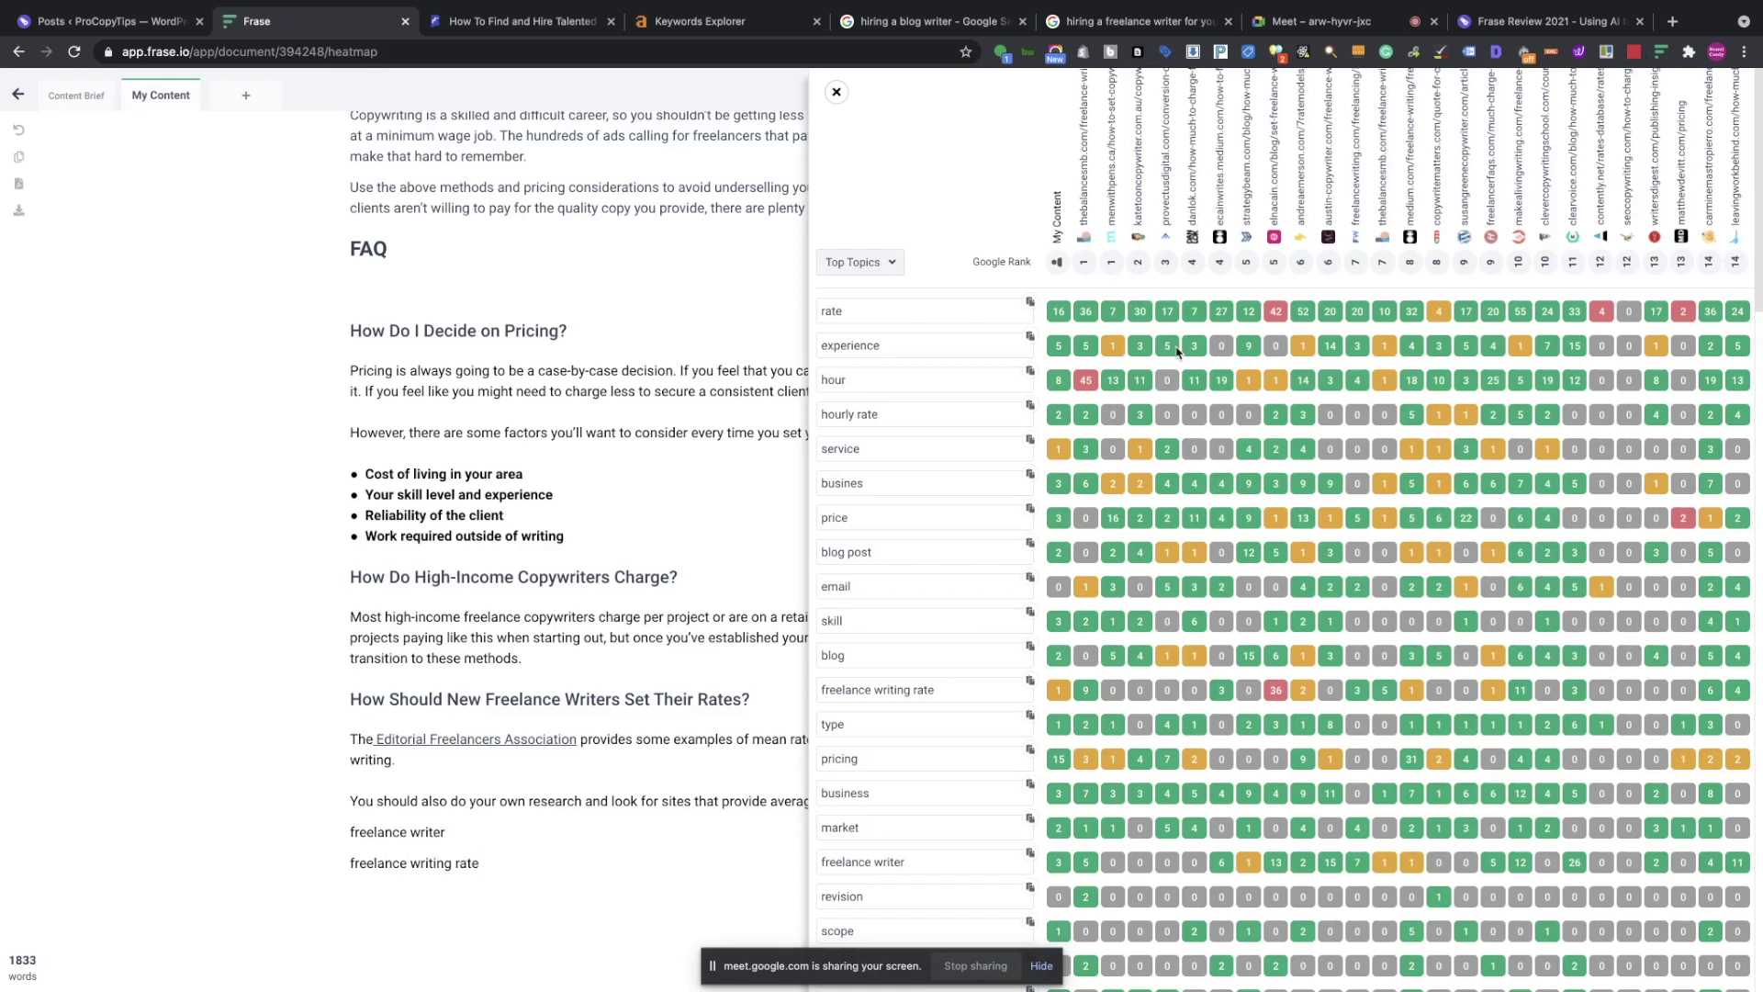
{"action": "left_click", "coordinate": [835, 92]}
{"action": "scroll", "coordinate": [1059, 257], "scroll_direction": "up", "scroll_amount": 20}
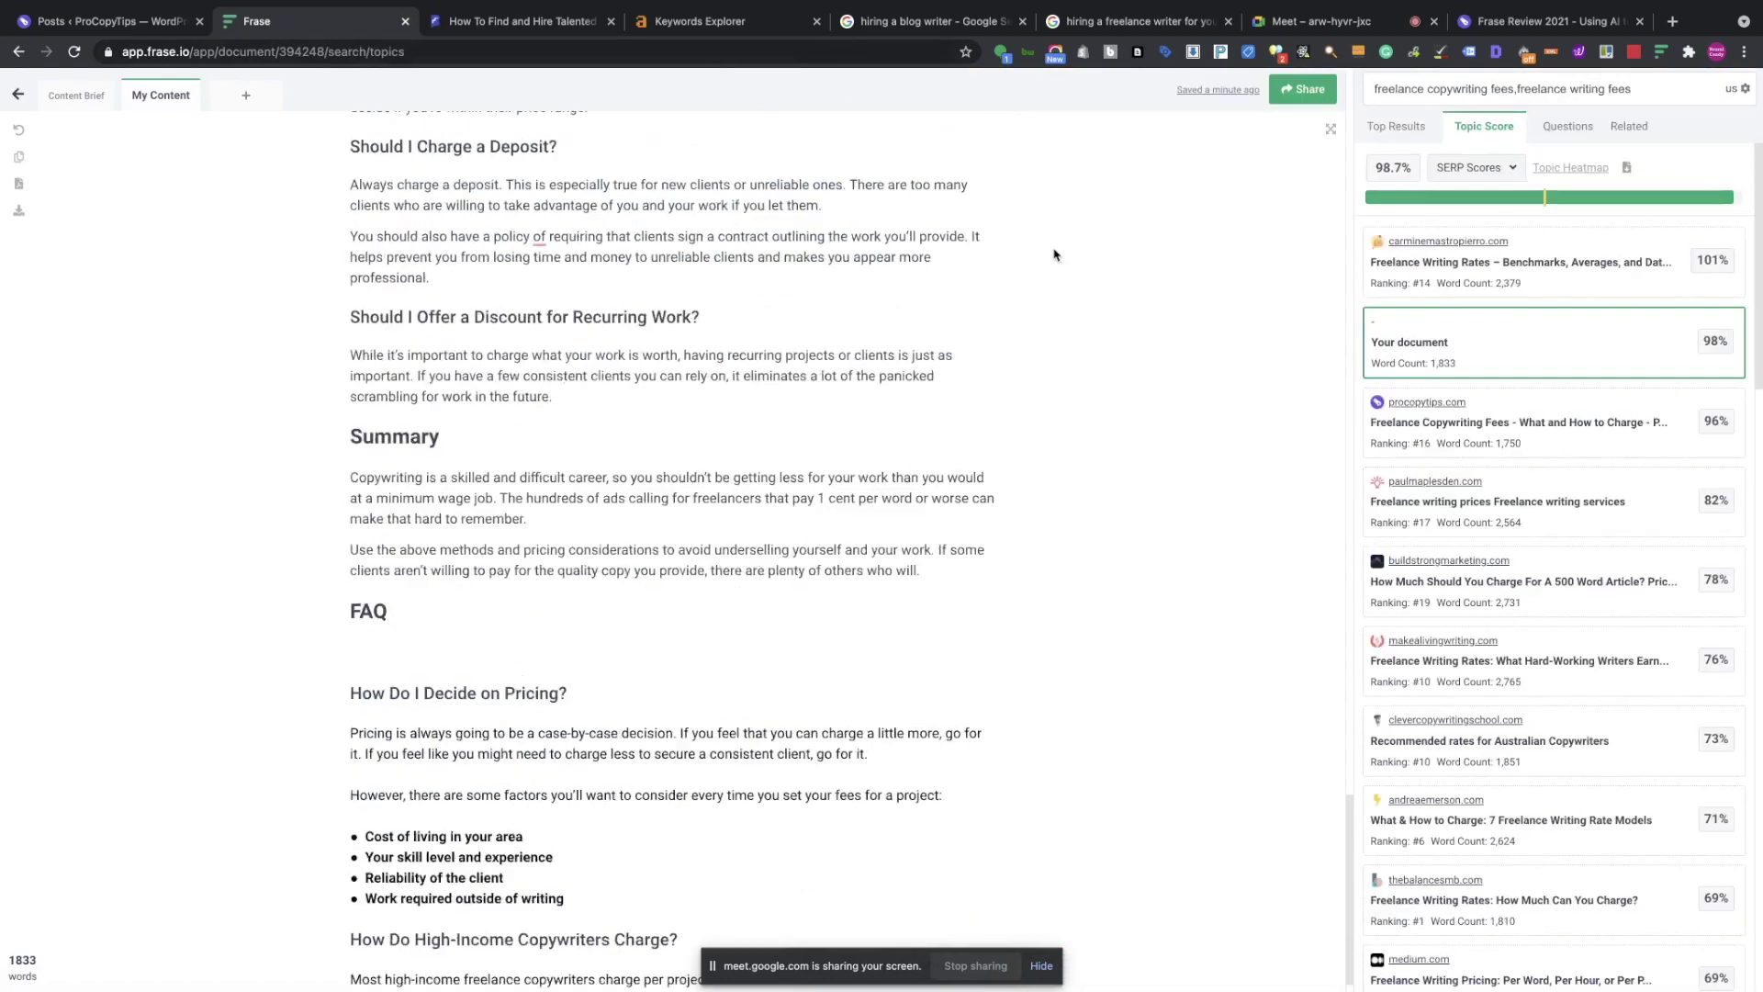
Return to the documents list and open My Content of the "hiring a blog writer" document in the Frase Demo folder.
{"action": "left_click", "coordinate": [17, 96]}
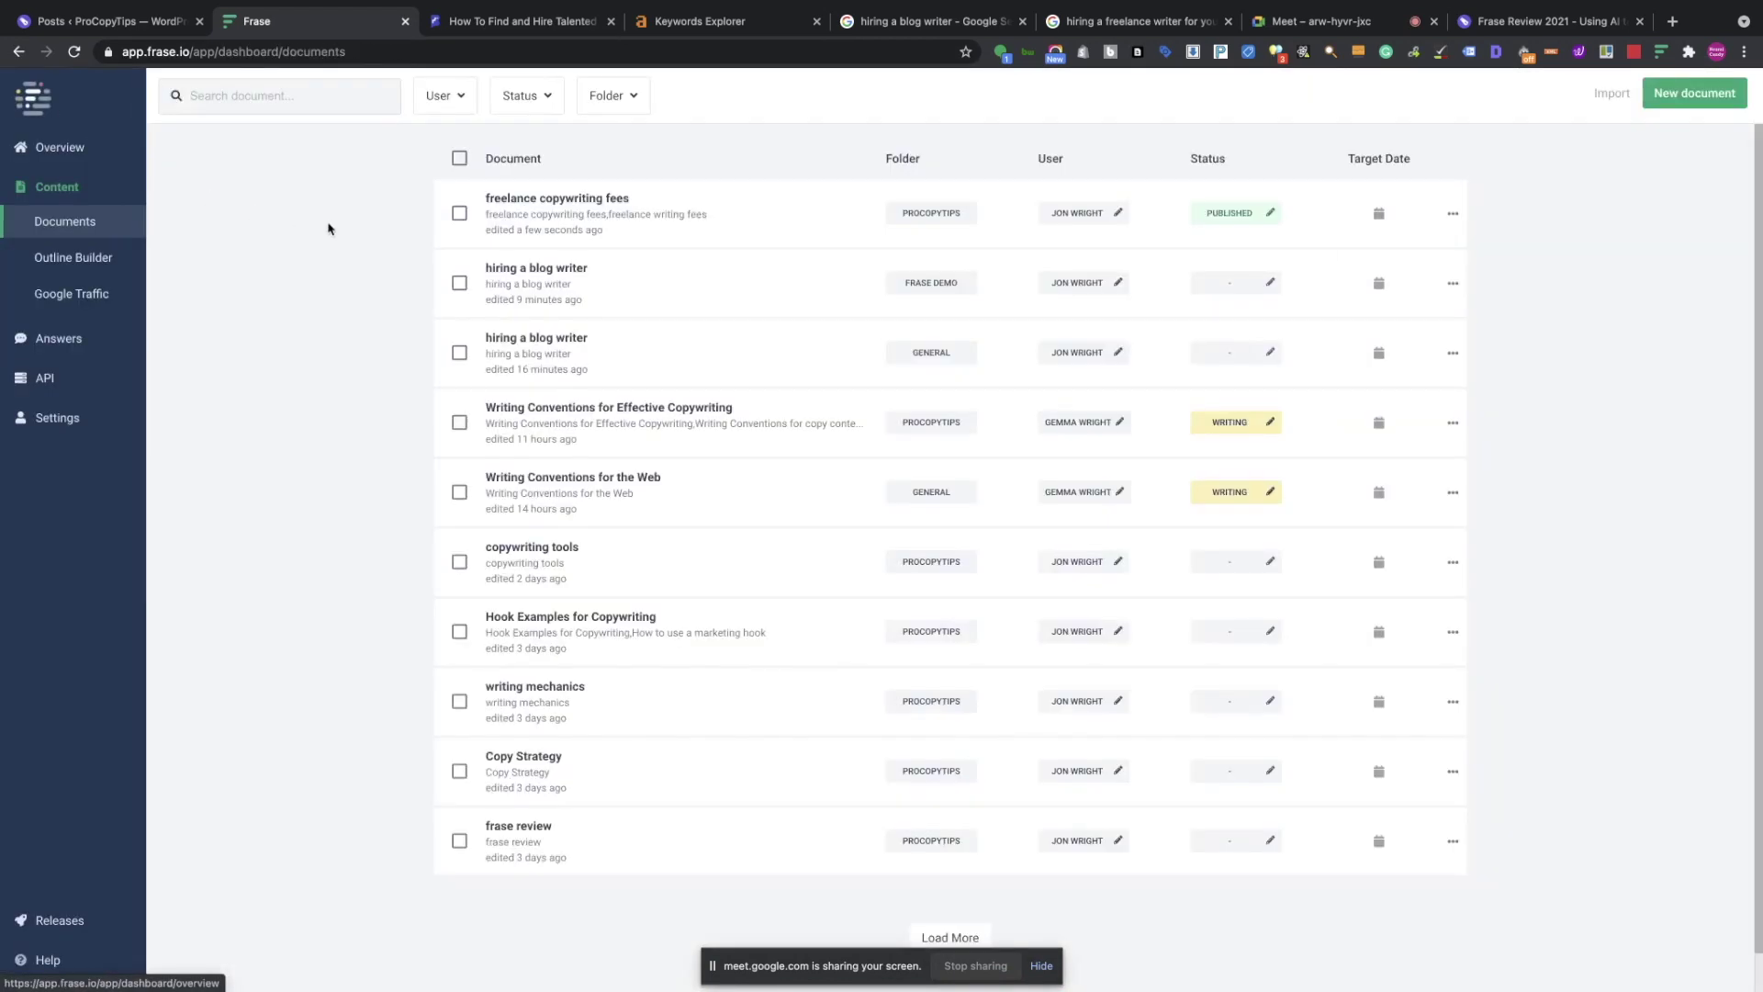
{"action": "left_click", "coordinate": [516, 270]}
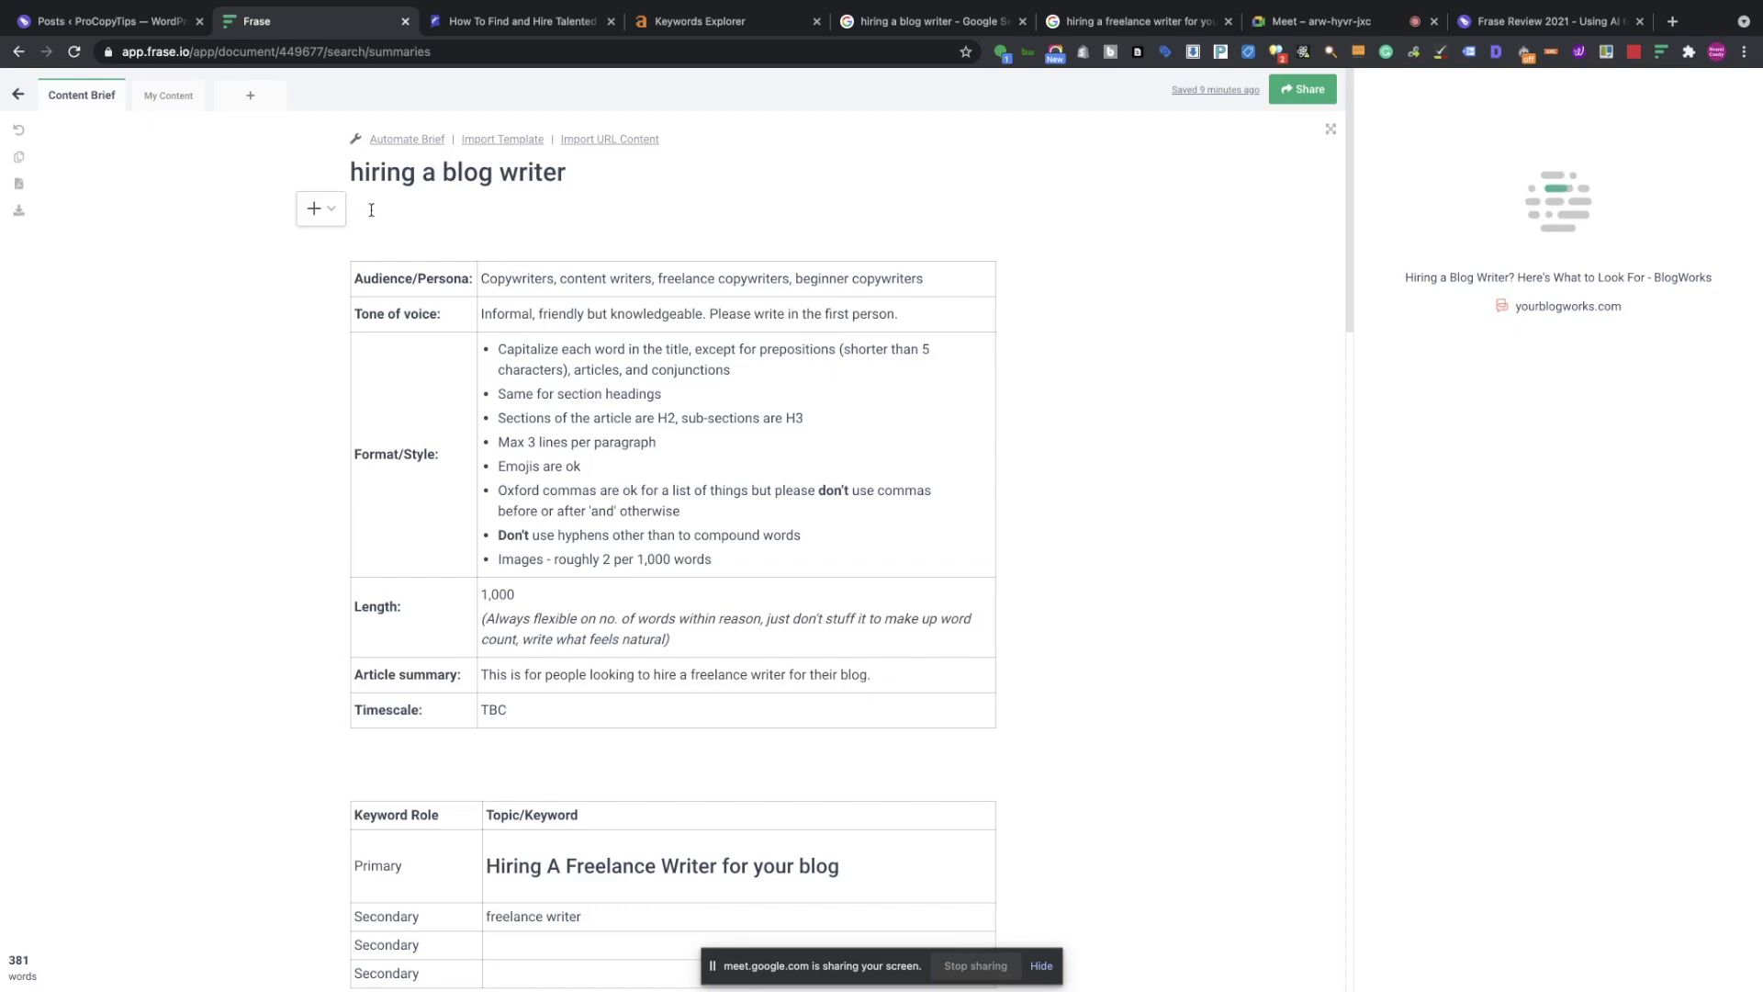
{"action": "left_click", "coordinate": [168, 95]}
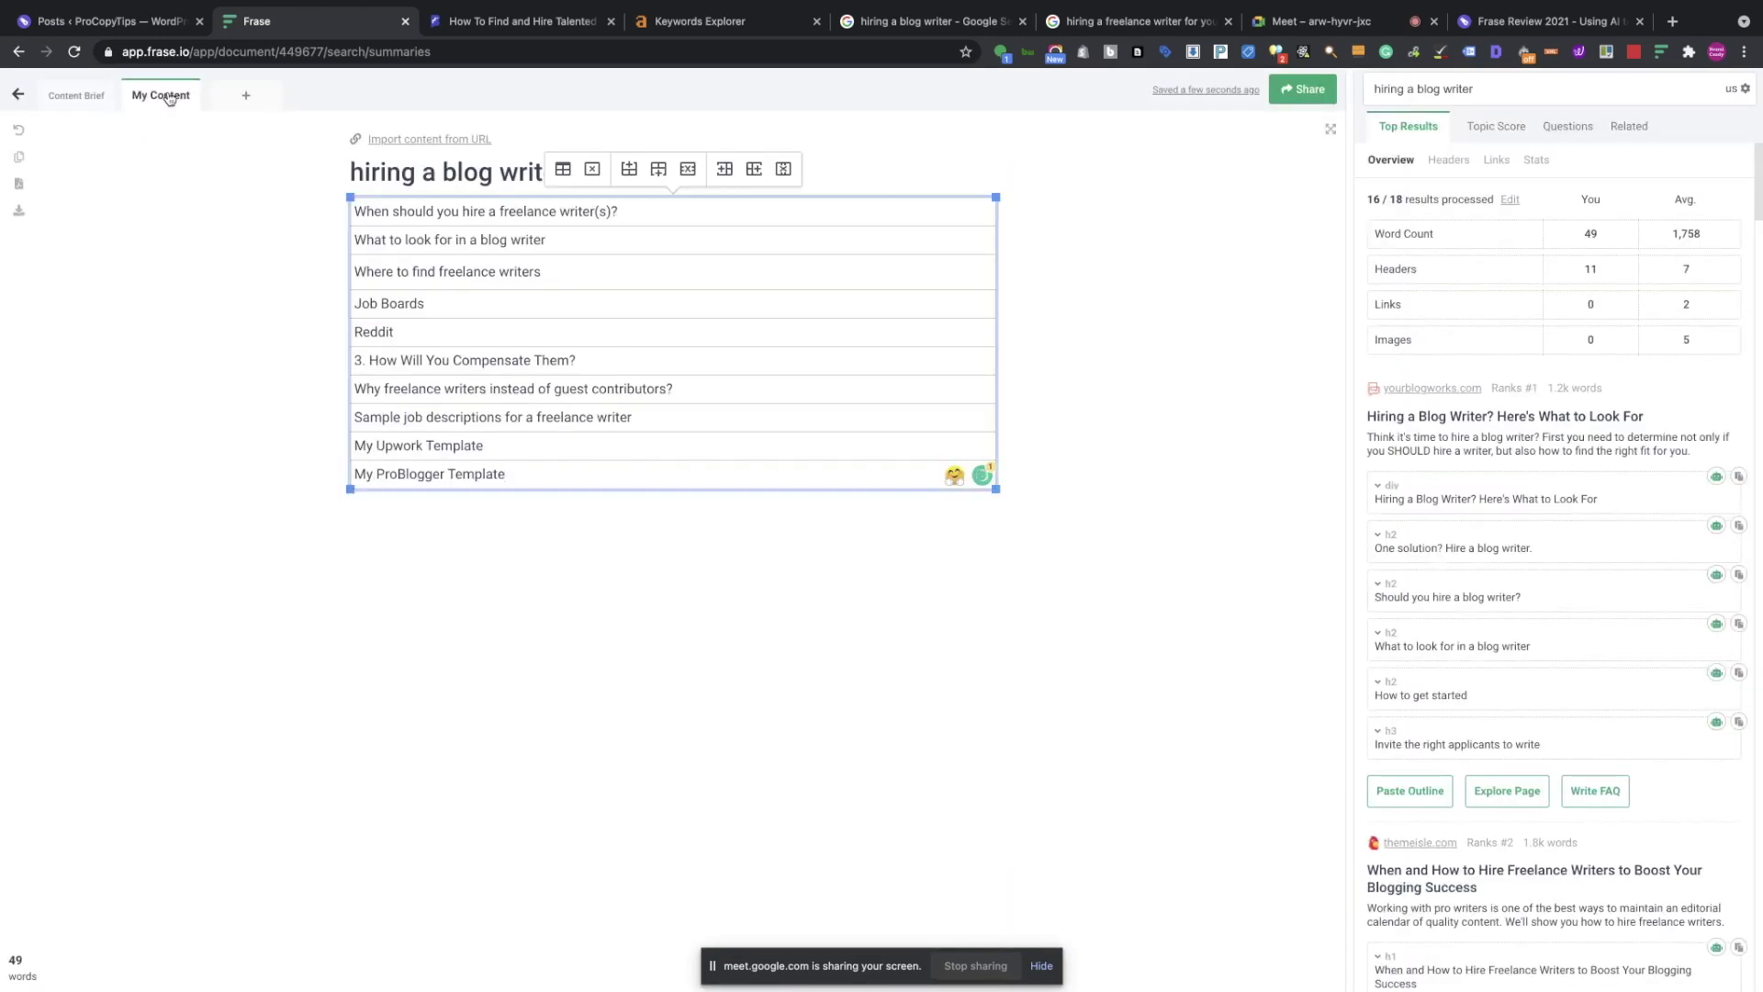
Below the outline table, add the lines "Hiring a Blog Writer -", "When should you hire a freelance writer(s)?" and "What to look for in a blog writer".
{"action": "left_click", "coordinate": [247, 217]}
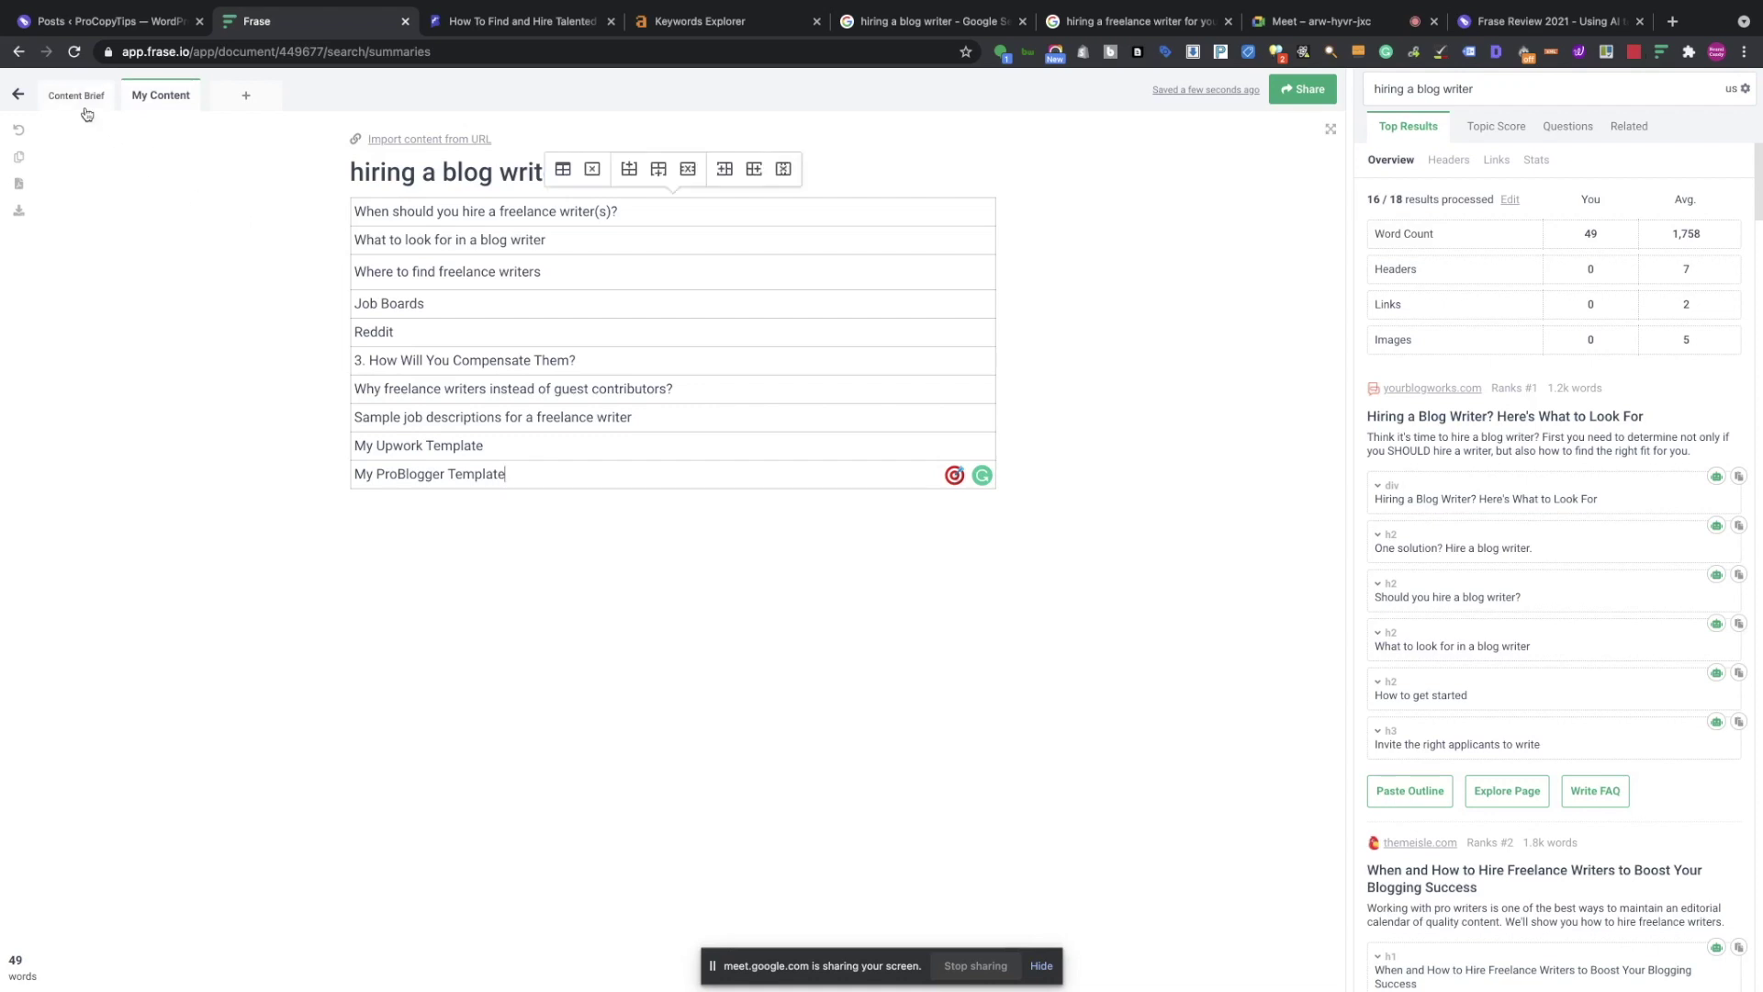
{"action": "left_click", "coordinate": [527, 529]}
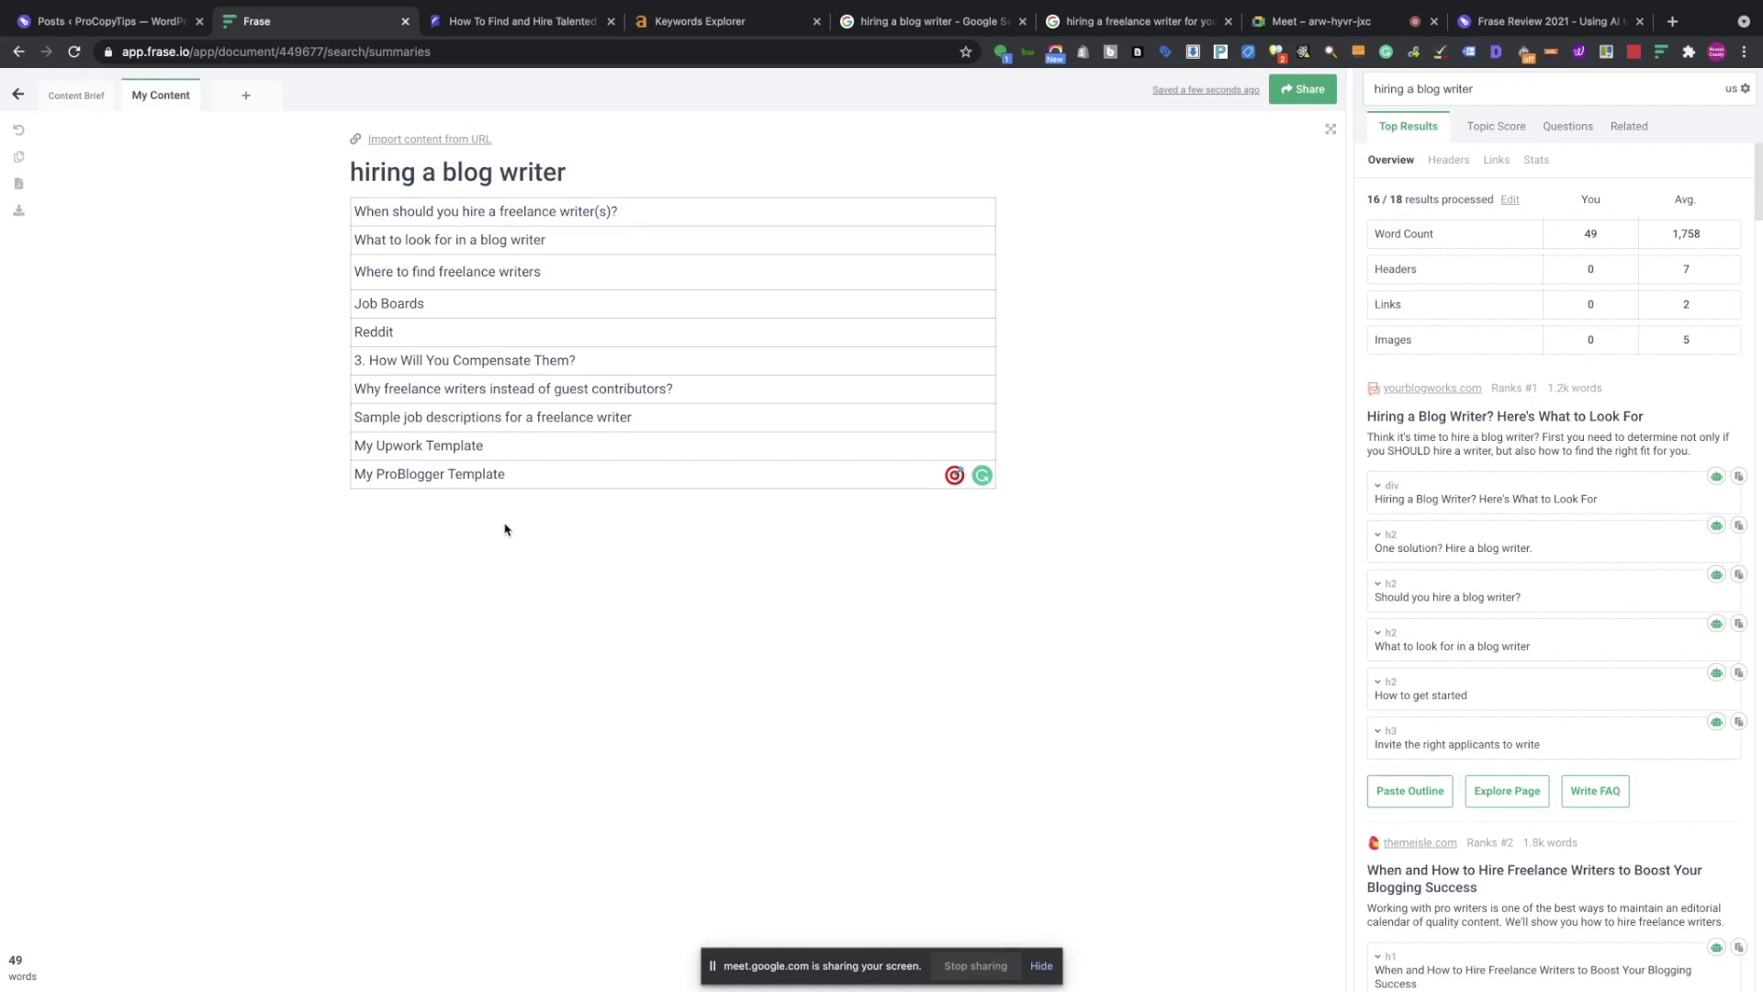
{"action": "left_click", "coordinate": [477, 497]}
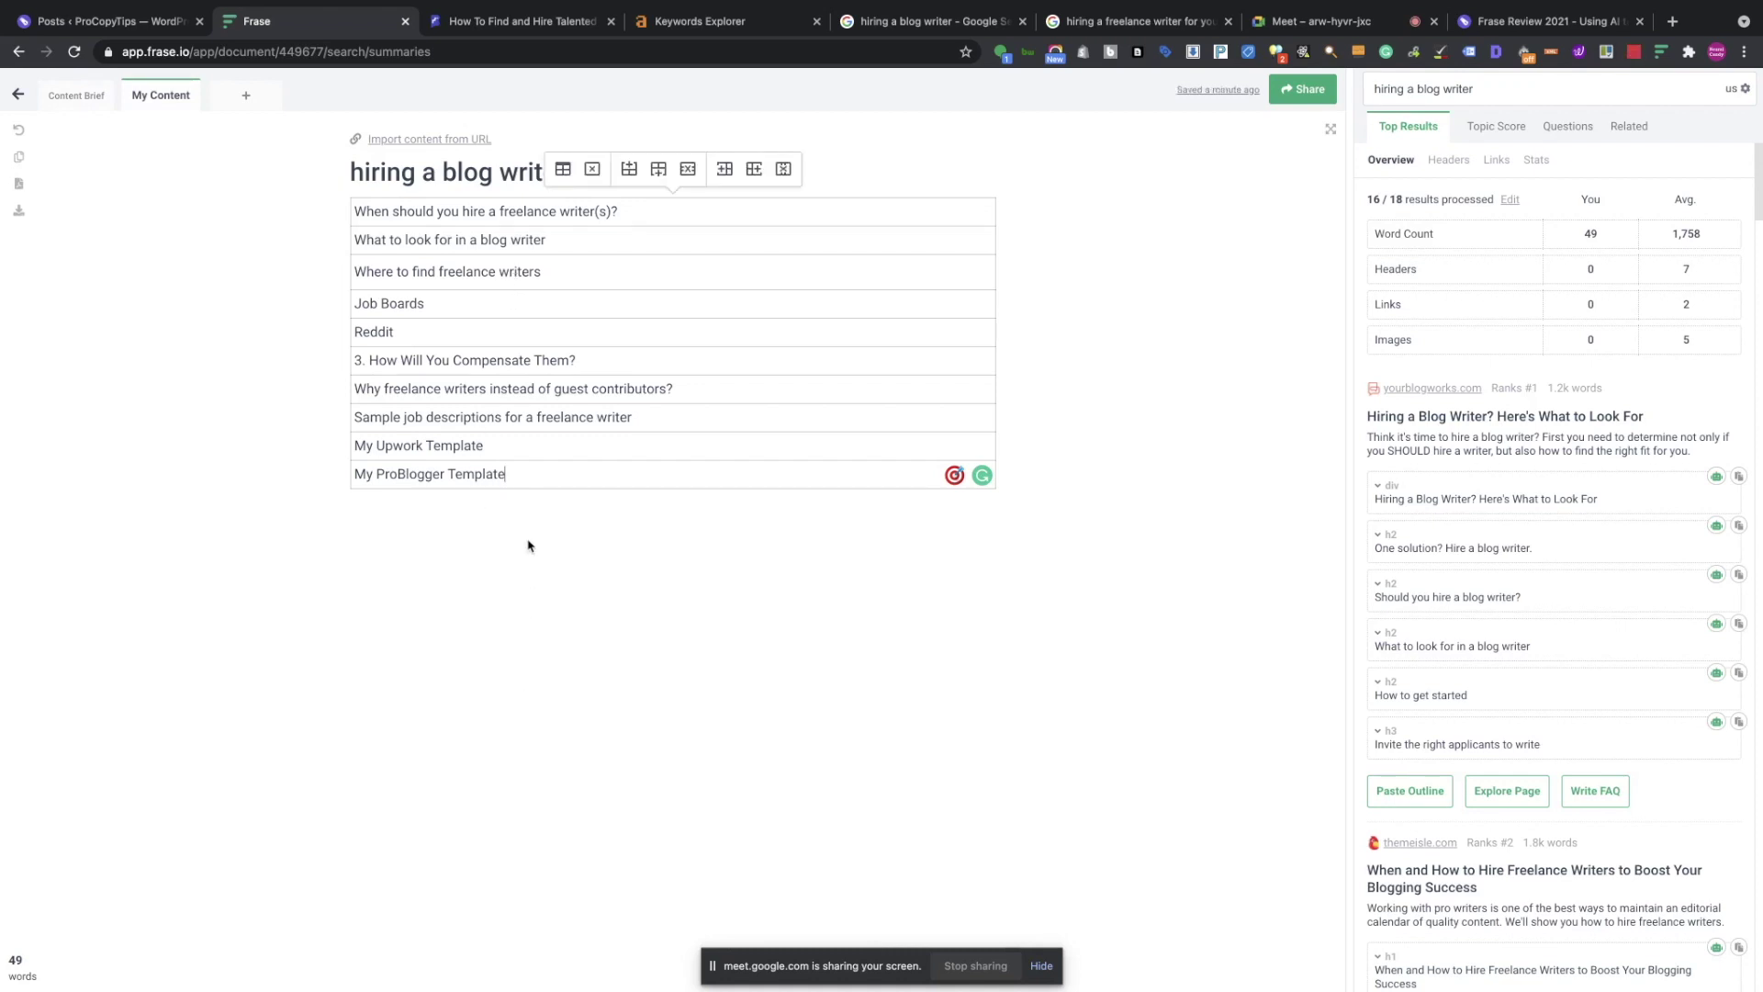
{"action": "key", "text": "Down"}
{"action": "key", "text": "Return"}
{"action": "key", "text": "Return"}
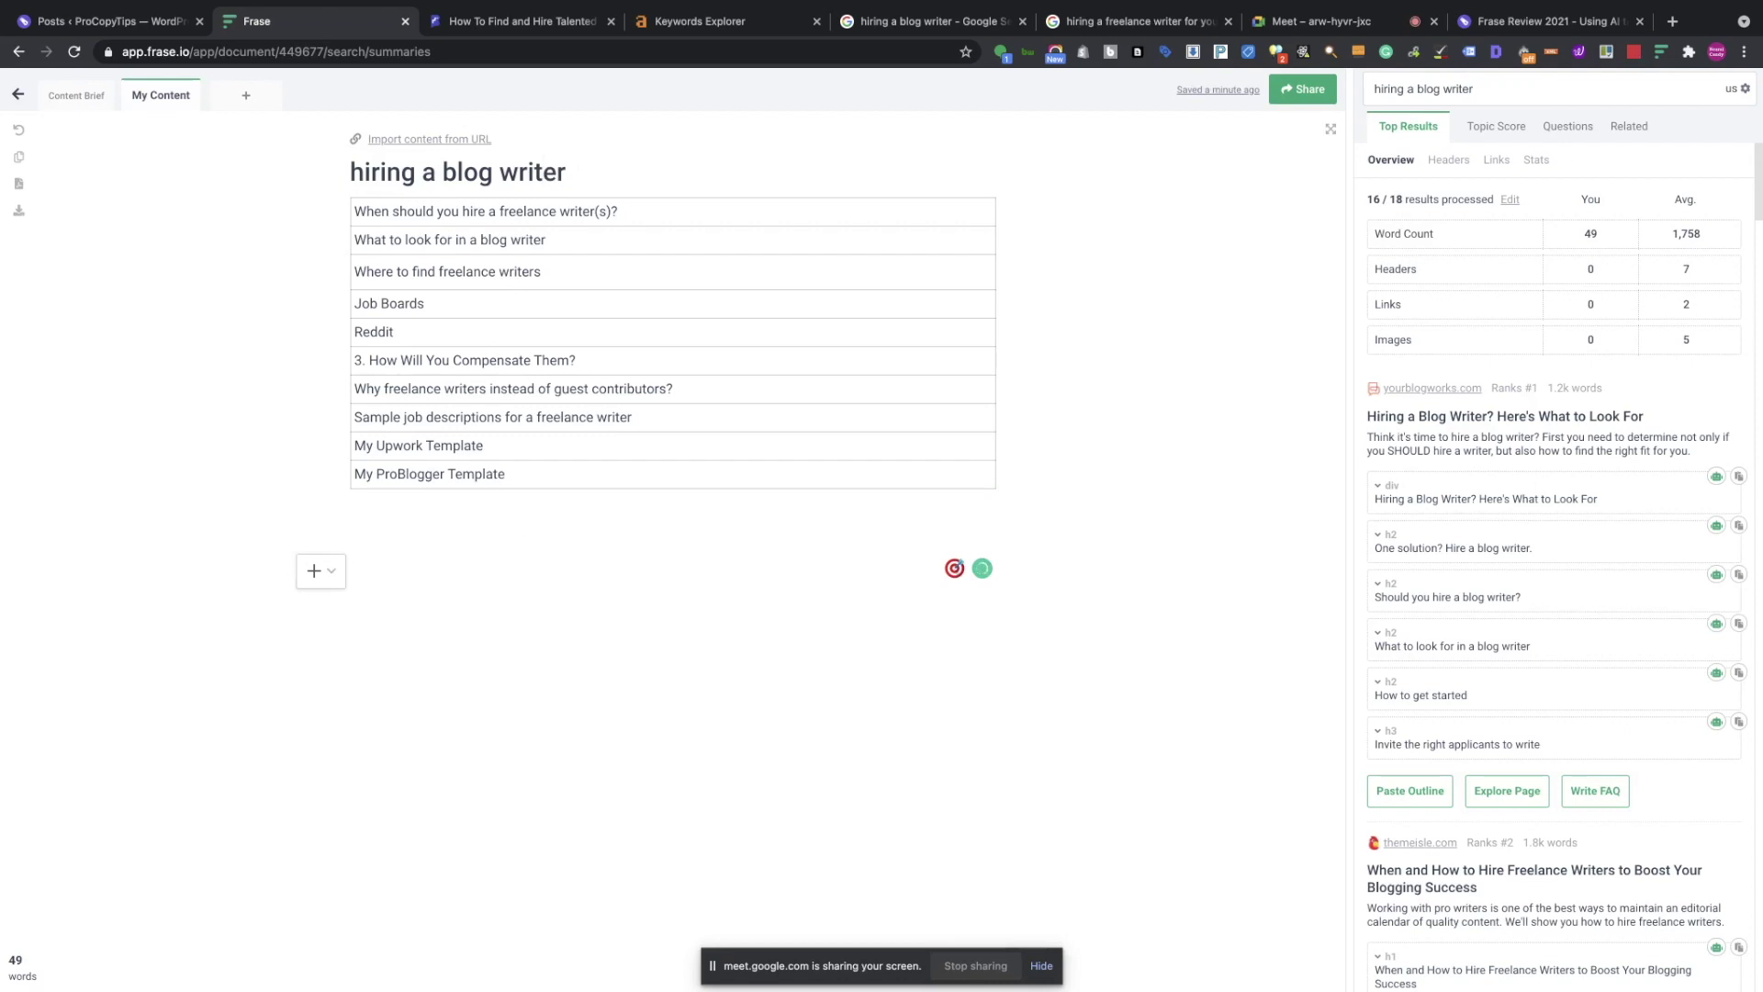
{"action": "type", "text": "Hiri"}
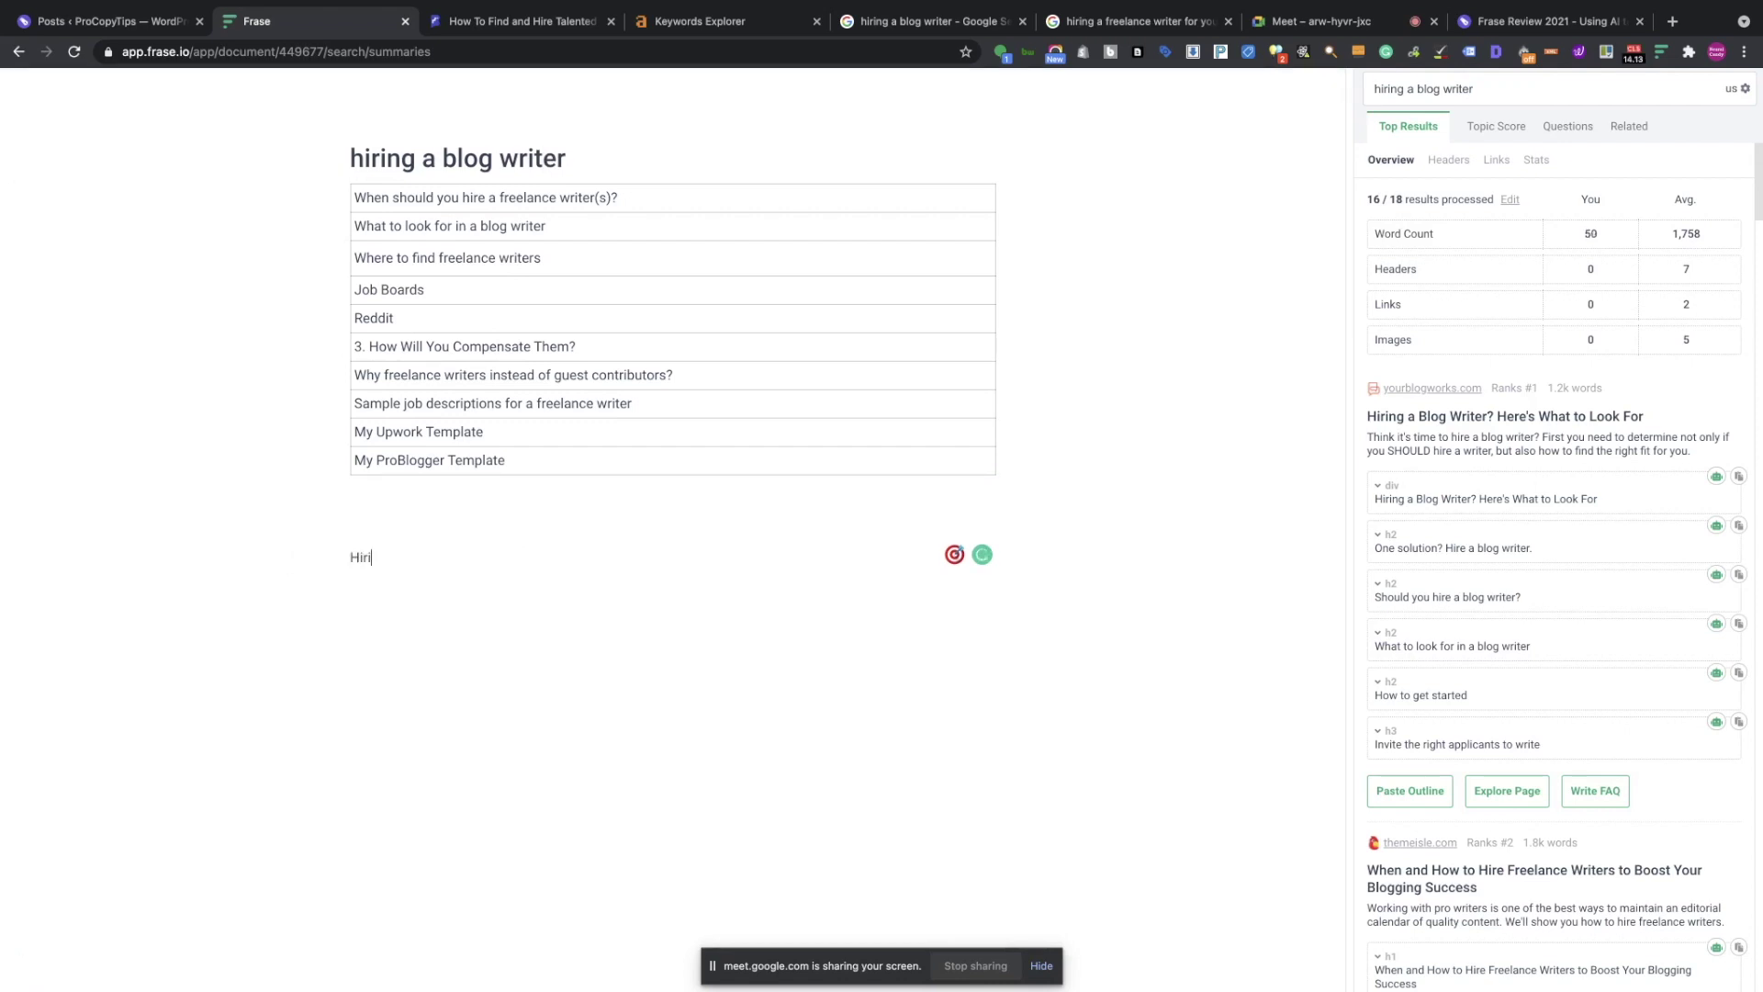
{"action": "type", "text": "ng a Blog Writer -"}
{"action": "key", "text": "Return"}
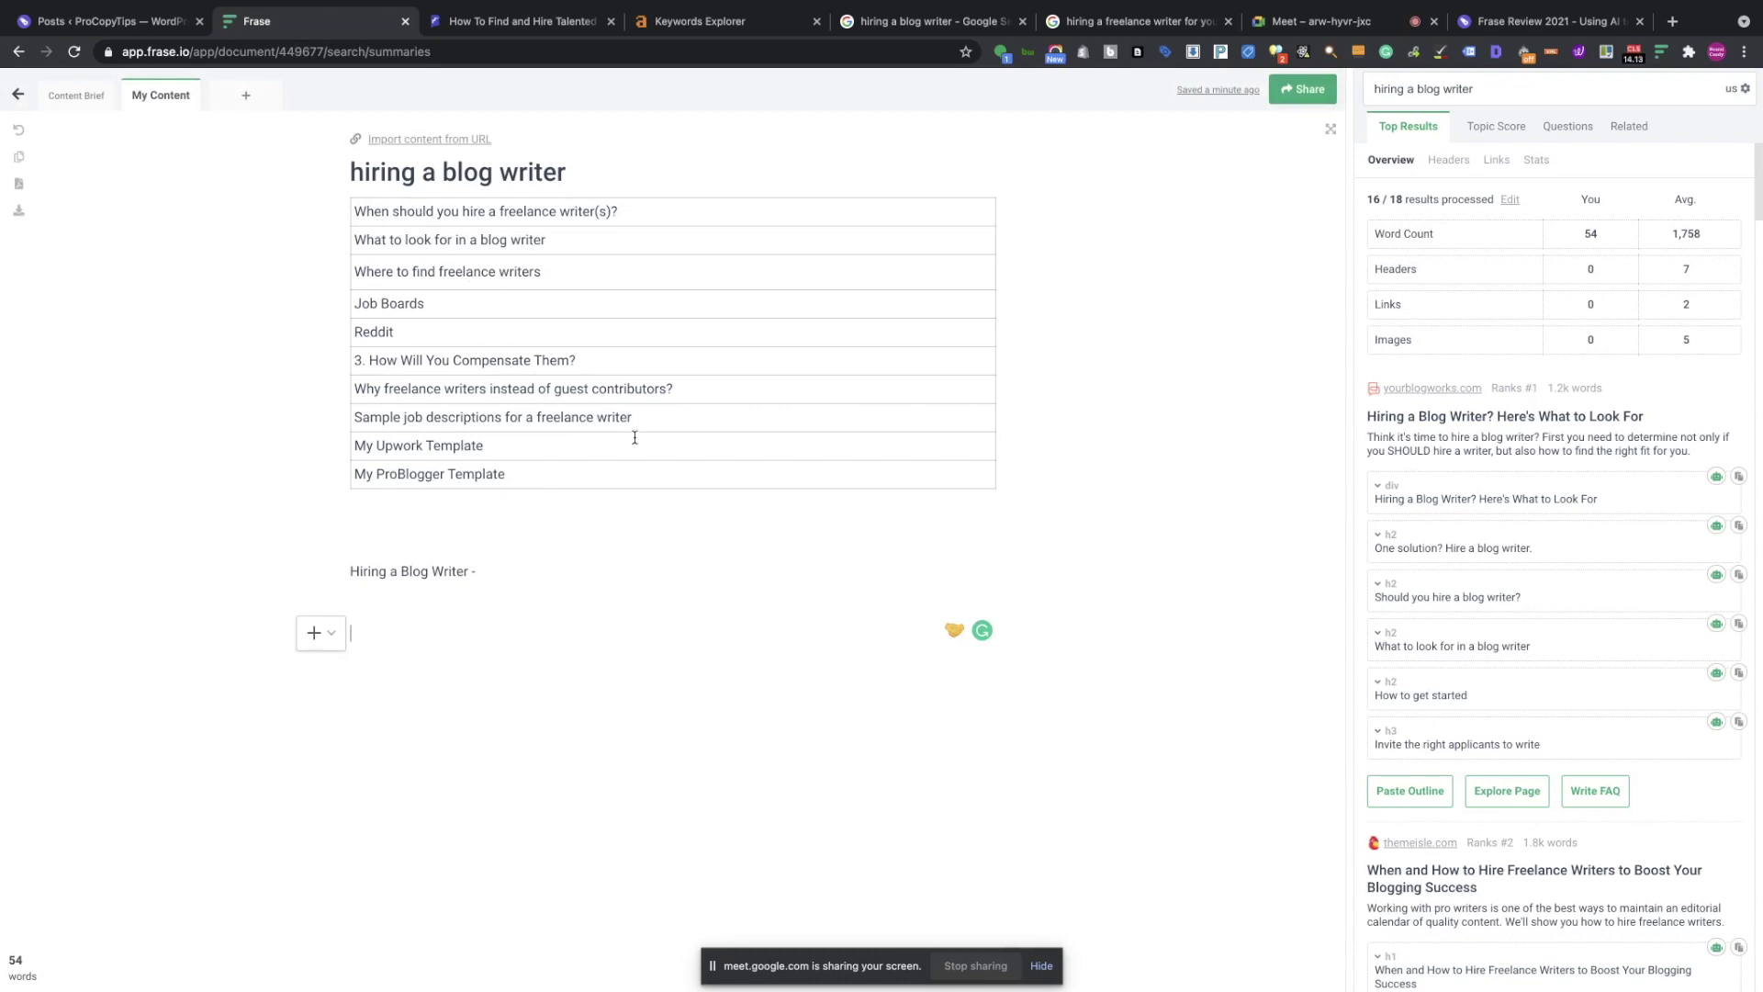
{"action": "type", "text": "Wh"}
{"action": "key", "text": "ctrl+v"}
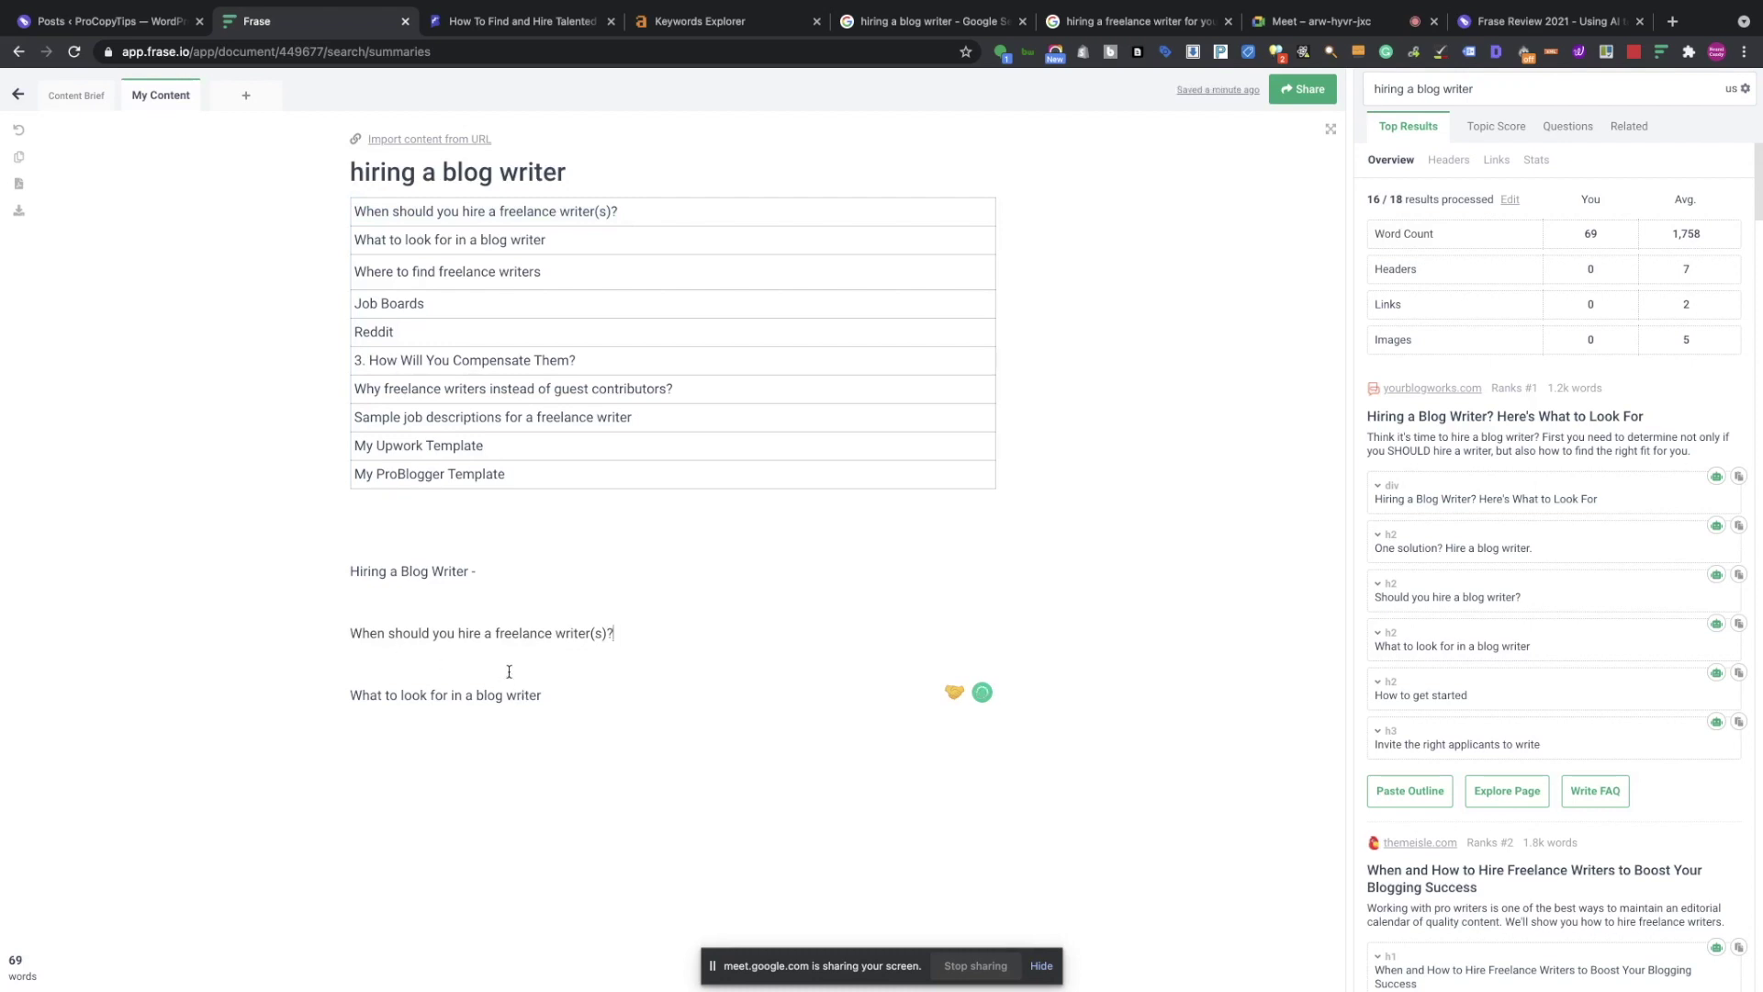
Format the line "Hiring a Blog Writer -" below the outline table as a header.
{"action": "left_click_drag", "start_coordinate": [350, 570], "coordinate": [523, 571]}
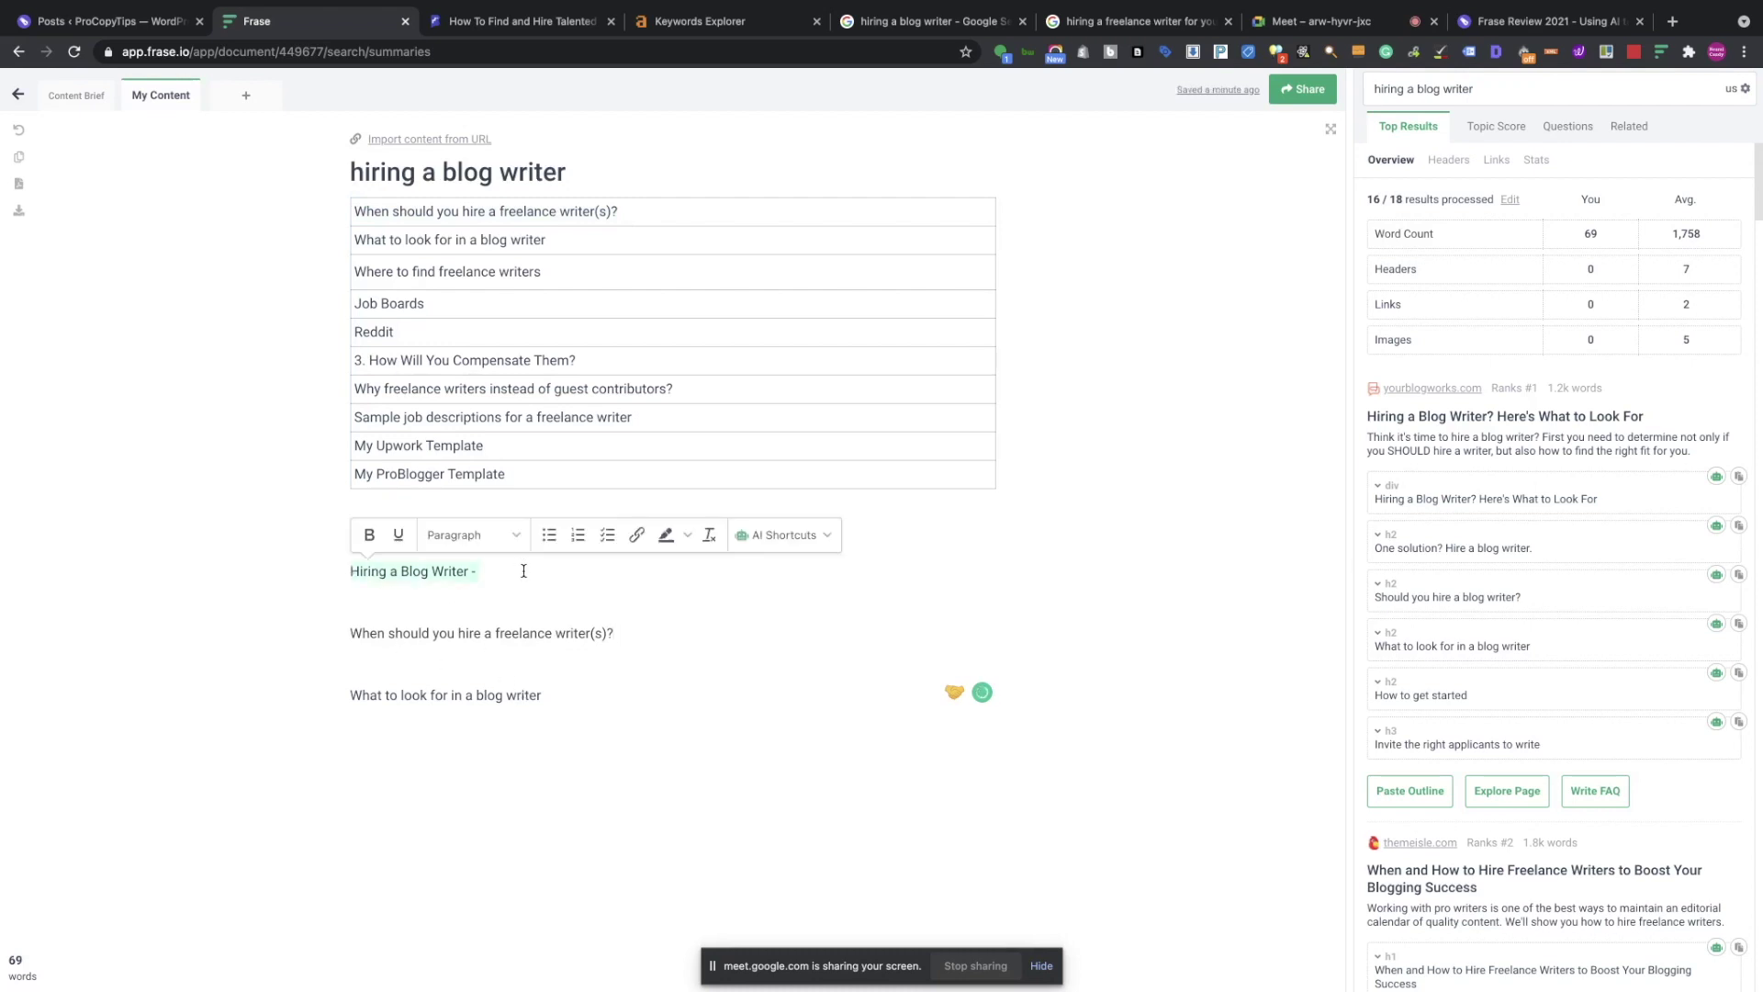
{"action": "left_click", "coordinate": [514, 537]}
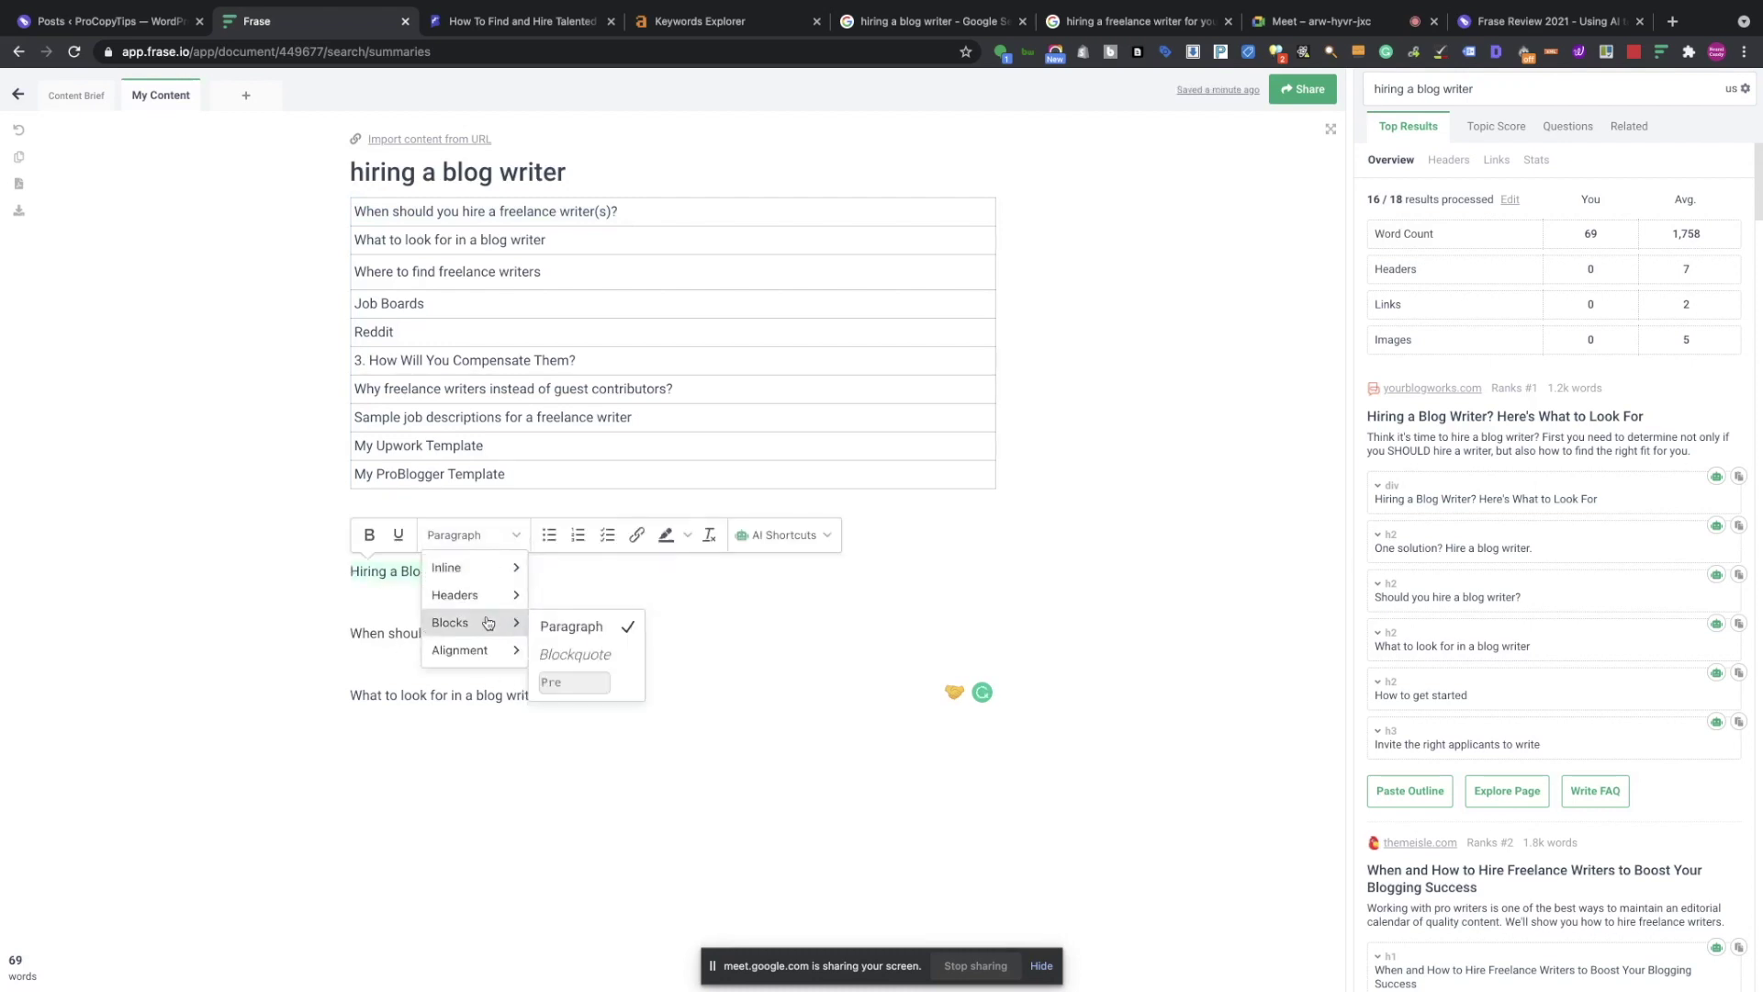
{"action": "mouse_move", "coordinate": [487, 604]}
{"action": "left_click", "coordinate": [595, 599]}
{"action": "left_click", "coordinate": [623, 600]}
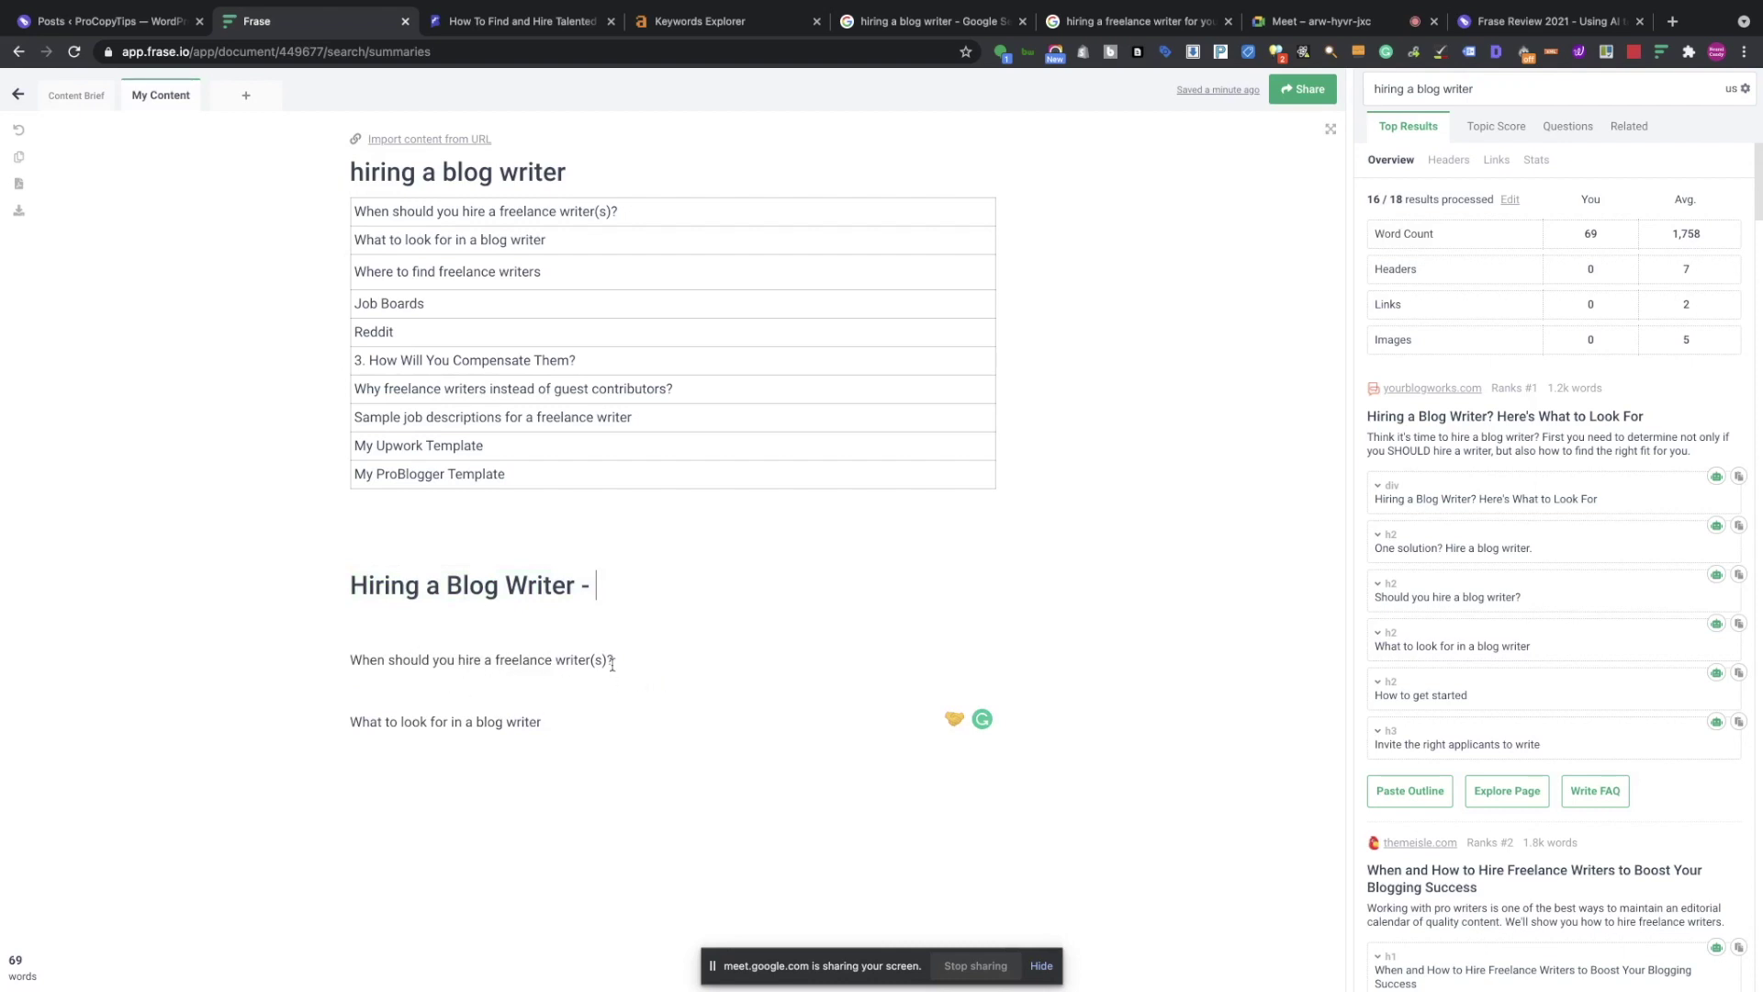
Shorten the first question line to "When should you hire a freelance writer" and add an empty line below it.
{"action": "key", "text": "BackSpace"}
{"action": "key", "text": "BackSpace"}
{"action": "key", "text": "BackSpace"}
{"action": "key", "text": "BackSpace"}
{"action": "key", "text": "Return"}
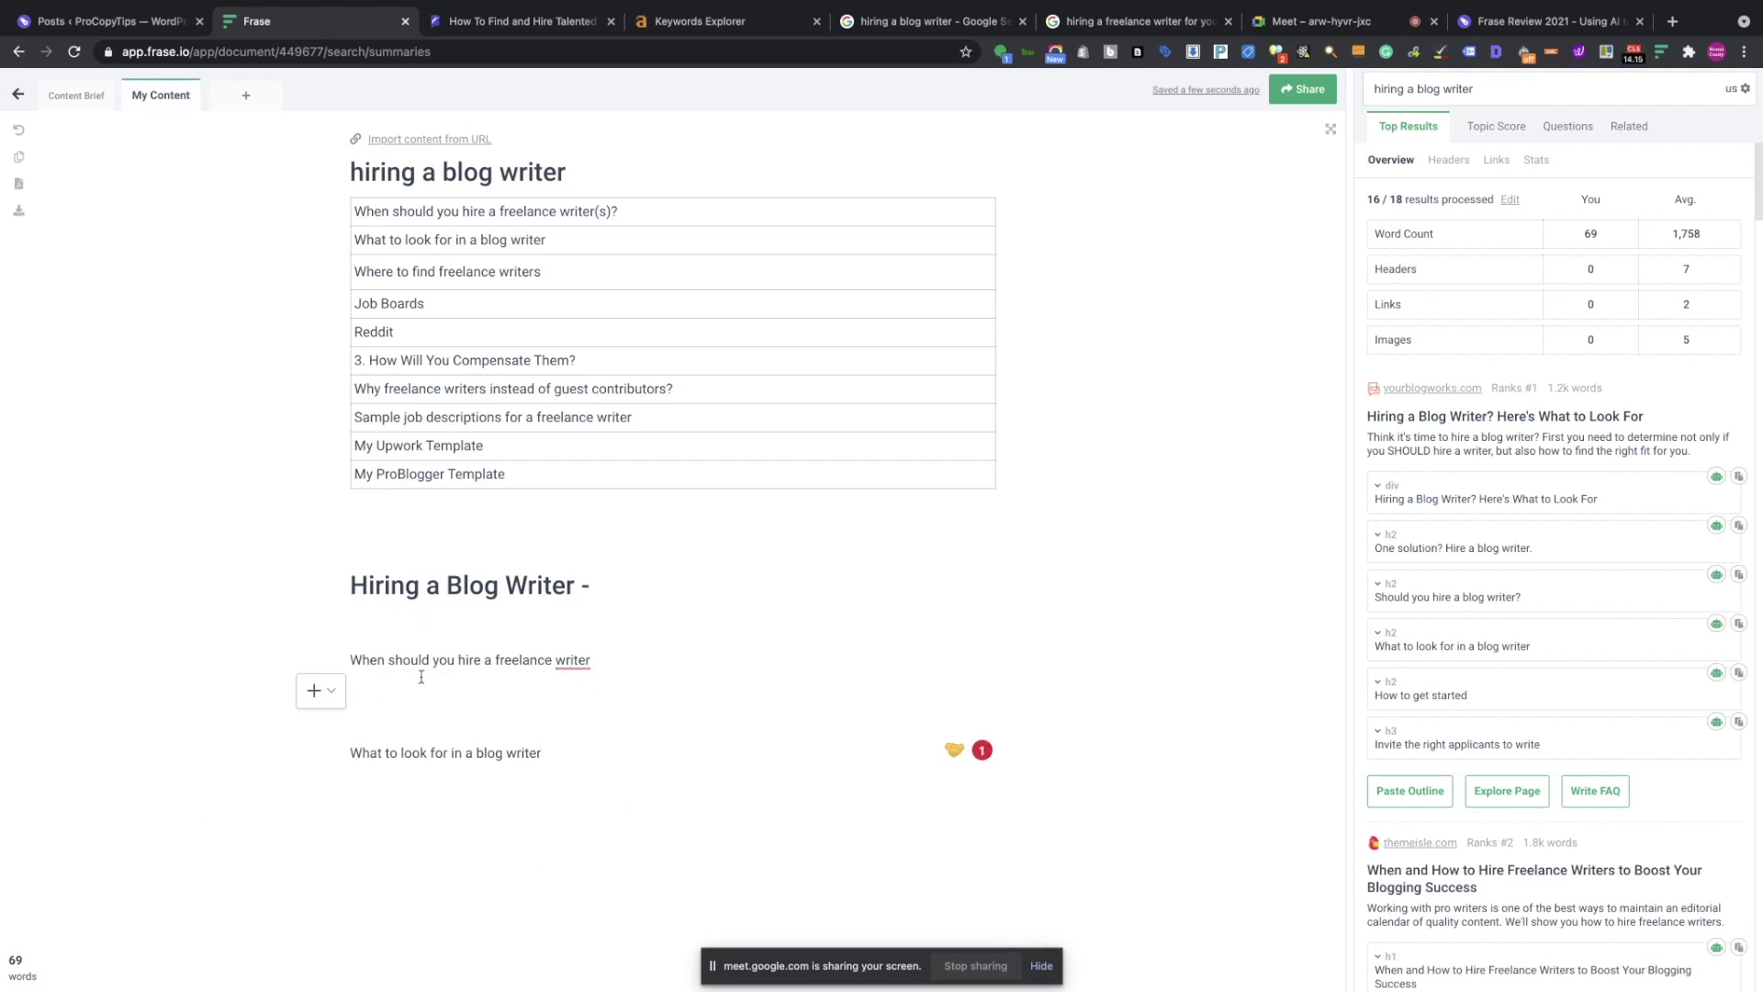
Copy the table row "Where to find freelance writers" and add it as "Where to find freelance writer" below "What to look for in a blog writer".
{"action": "left_click", "coordinate": [535, 270]}
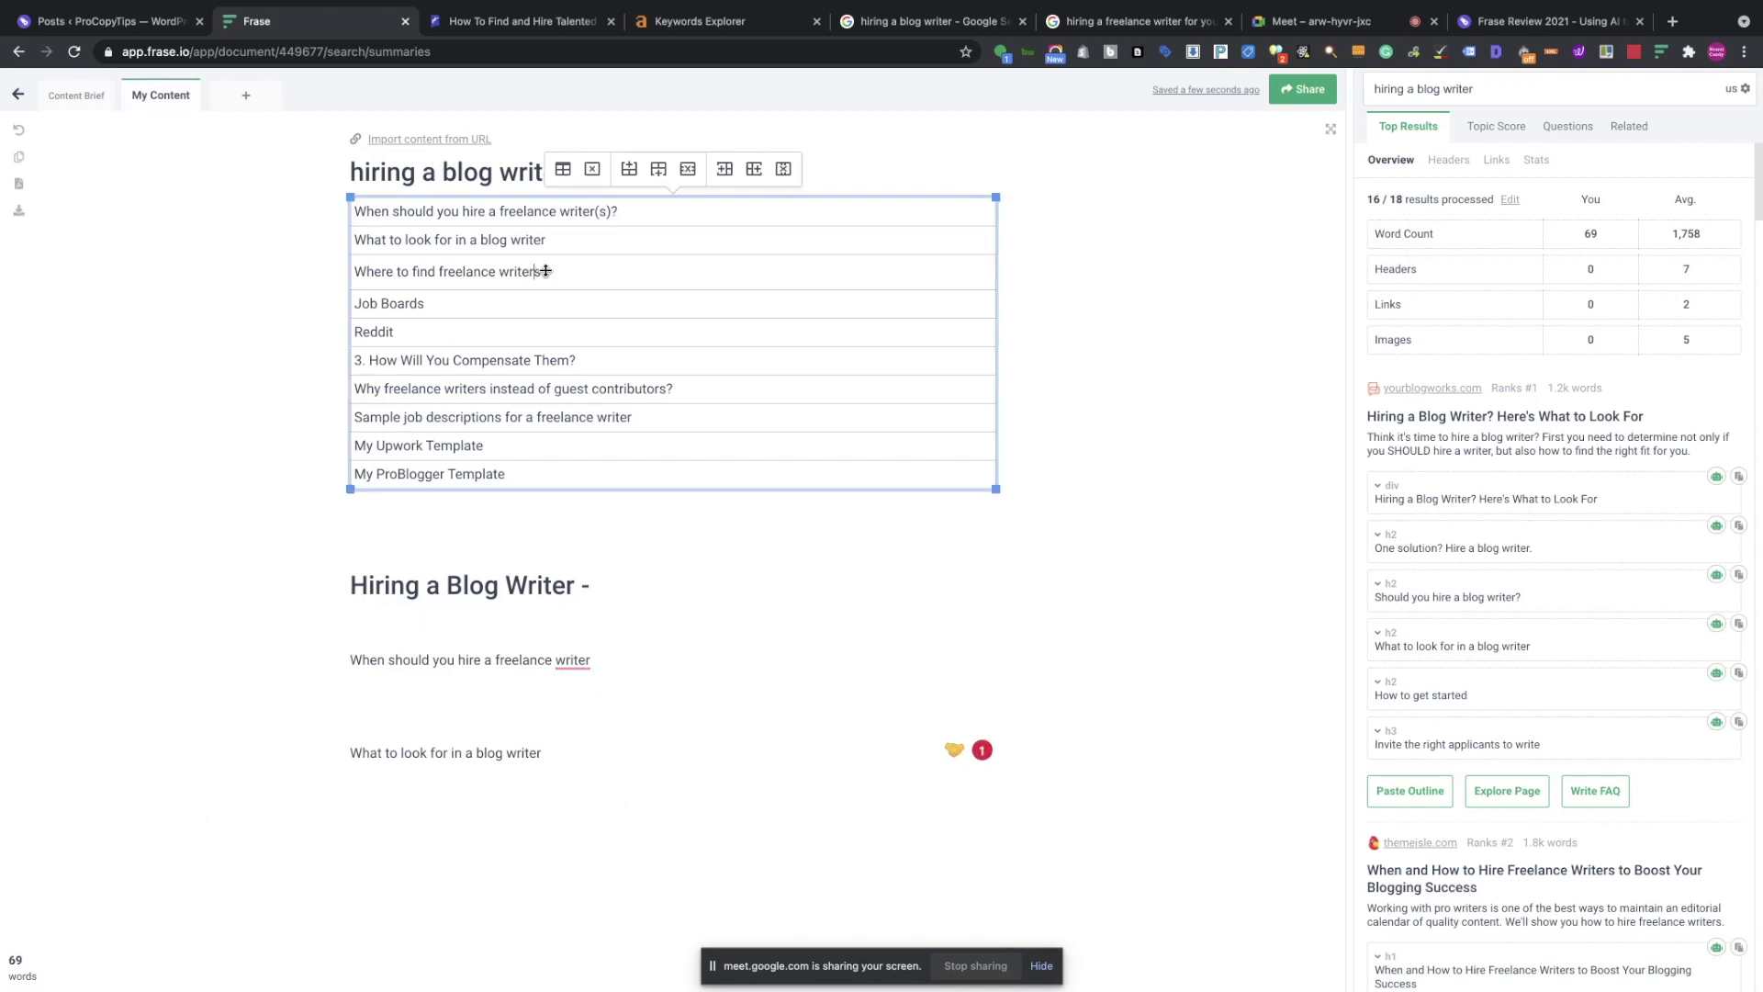
{"action": "left_click", "coordinate": [477, 271]}
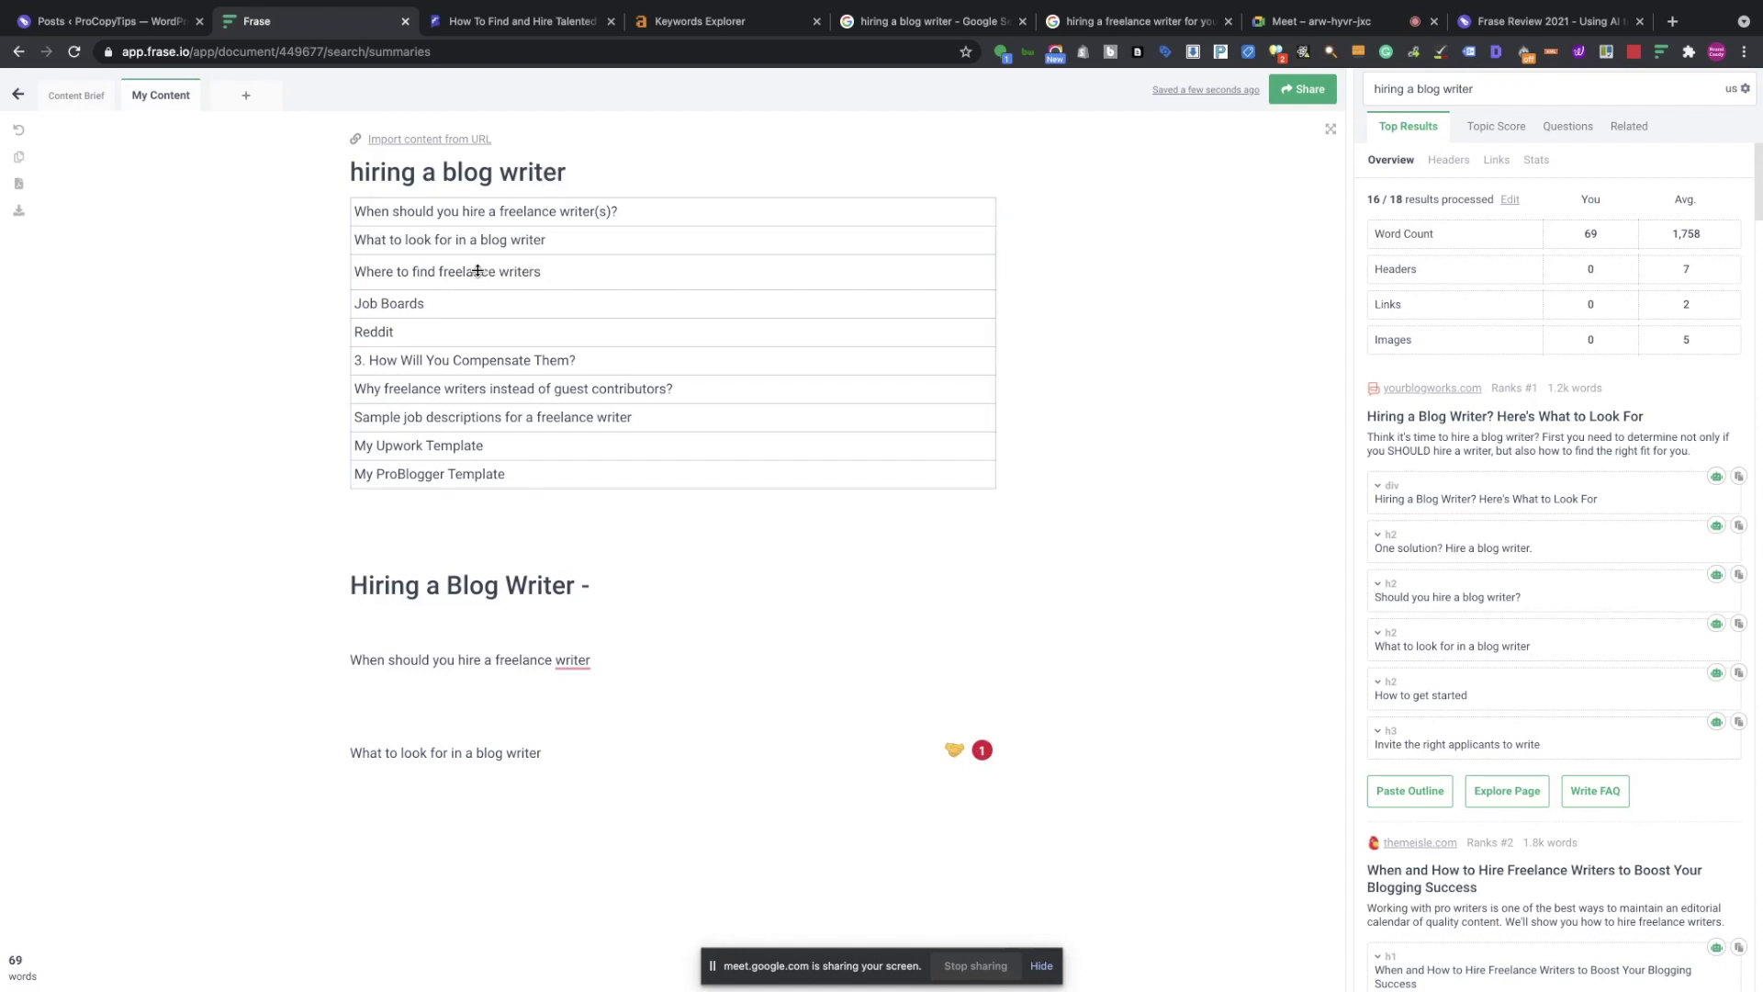
{"action": "left_click", "coordinate": [510, 271]}
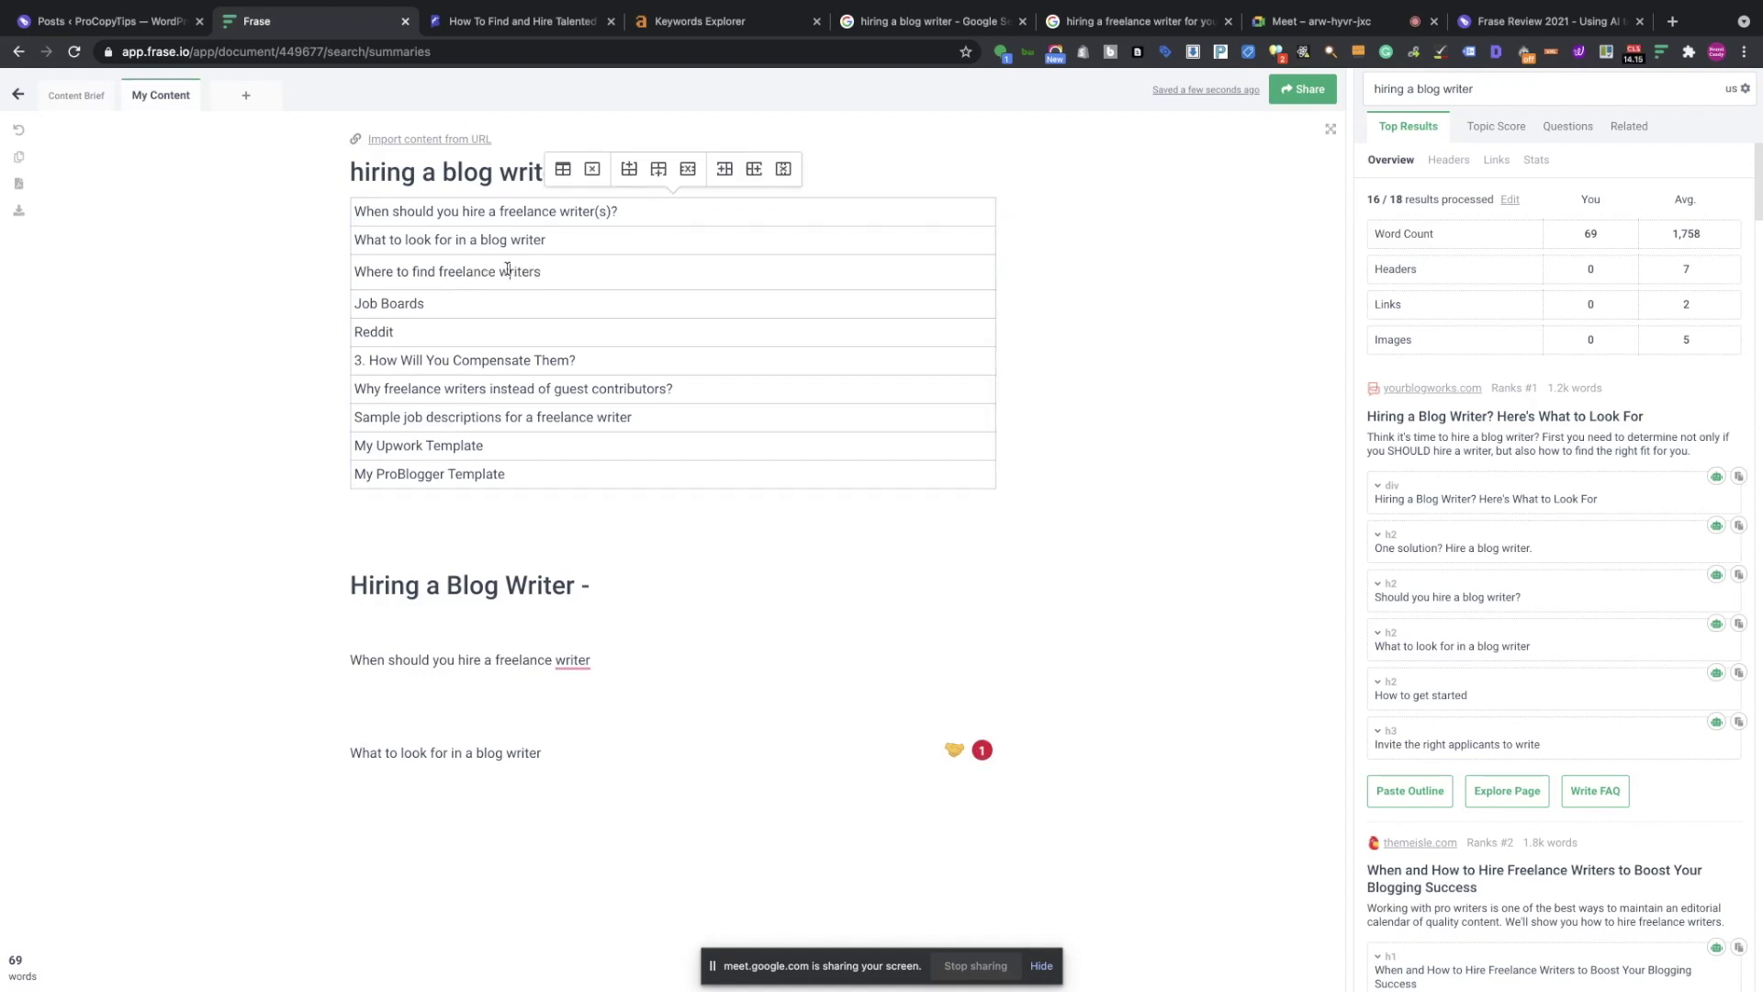
{"action": "triple_click", "coordinate": [454, 271]}
{"action": "key", "text": "ctrl+c"}
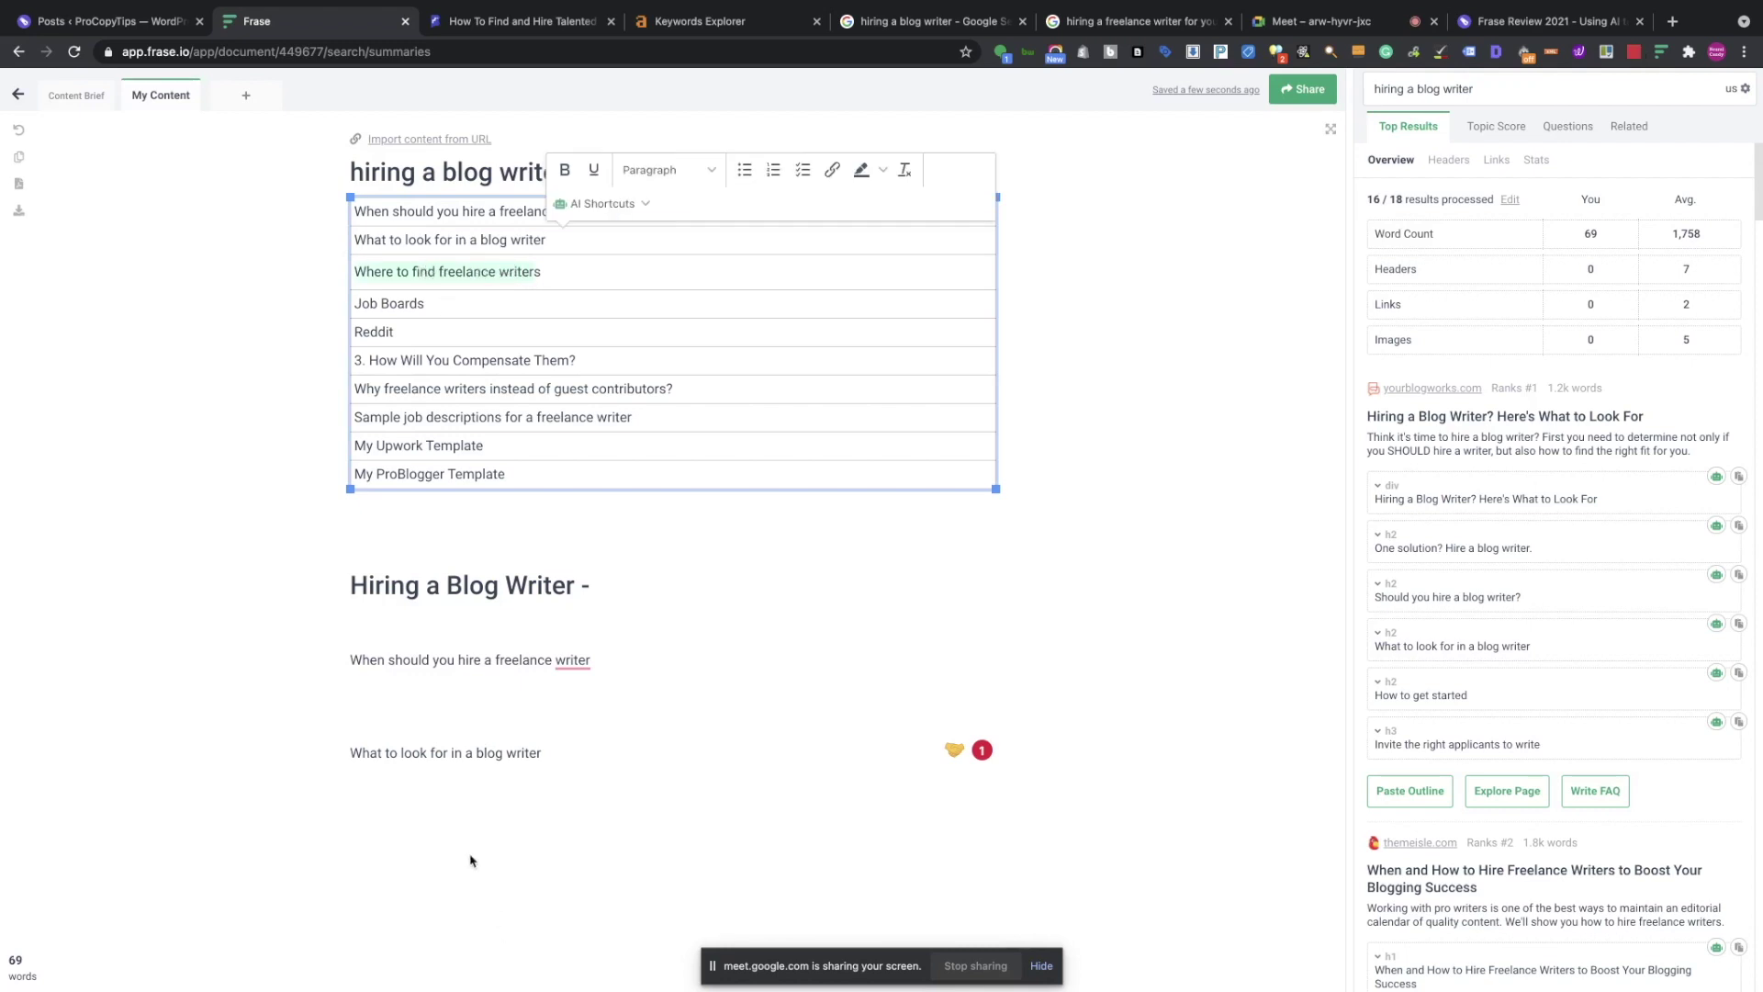
{"action": "left_click", "coordinate": [566, 761]}
{"action": "key", "text": "Return"}
{"action": "key", "text": "ctrl+v"}
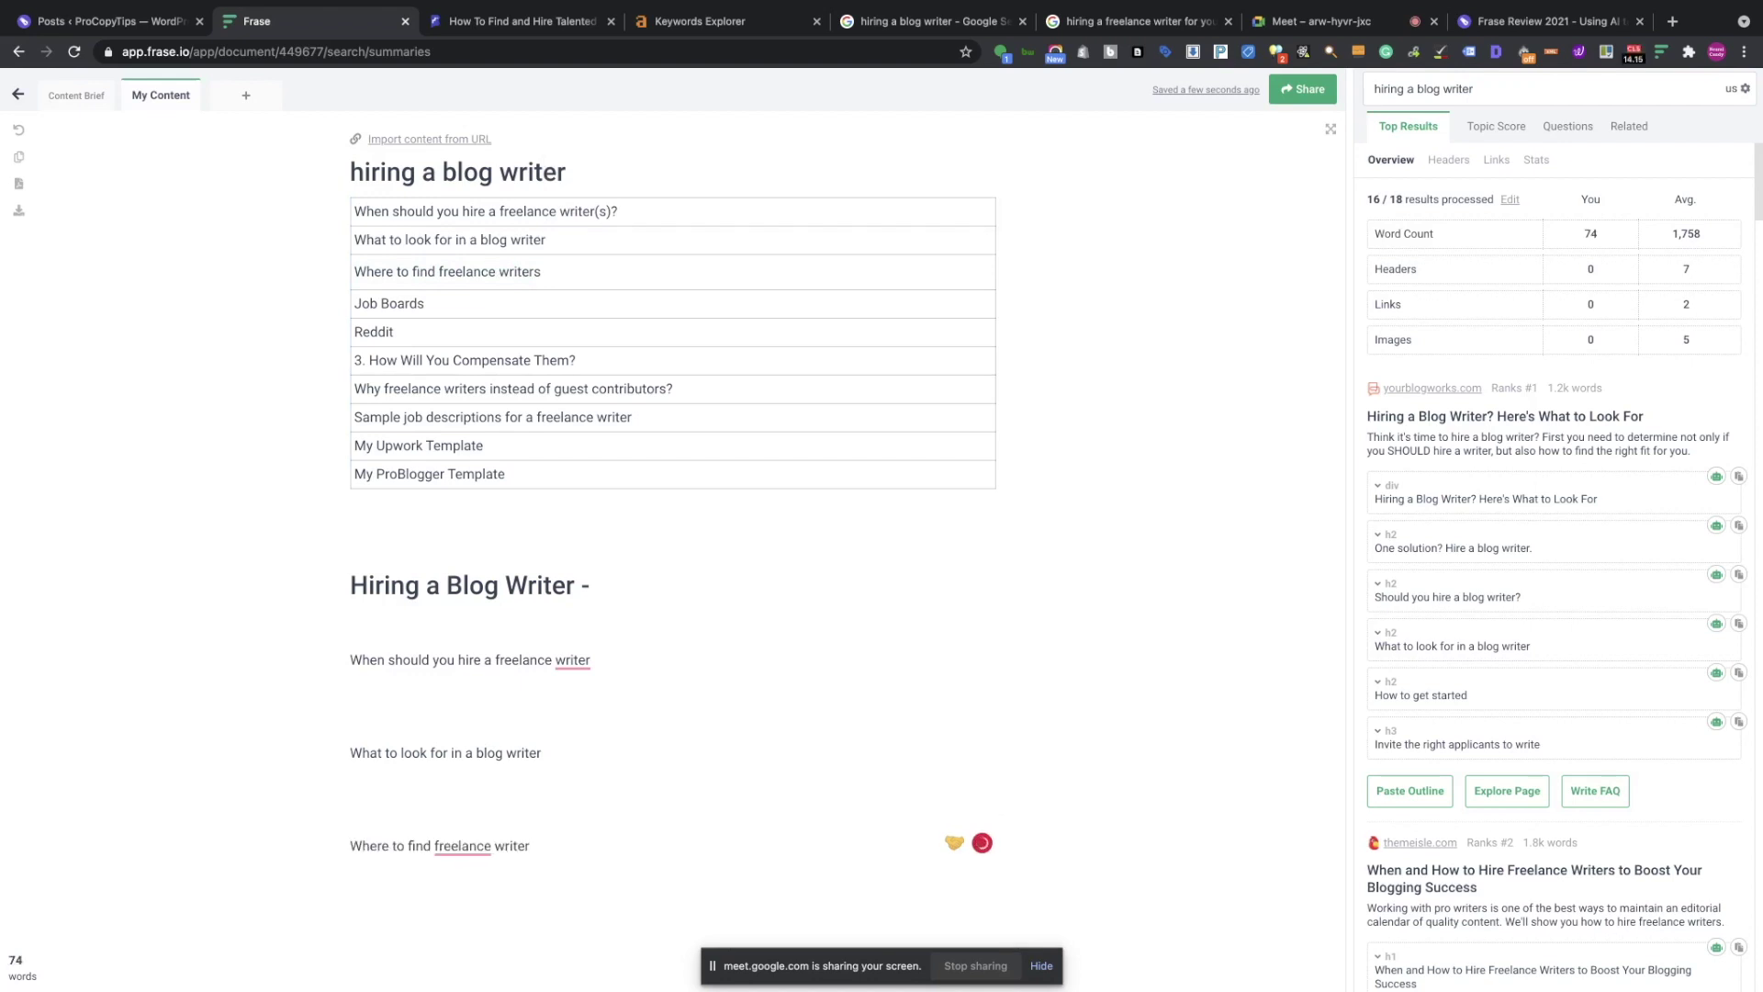
{"action": "left_click", "coordinate": [377, 215]}
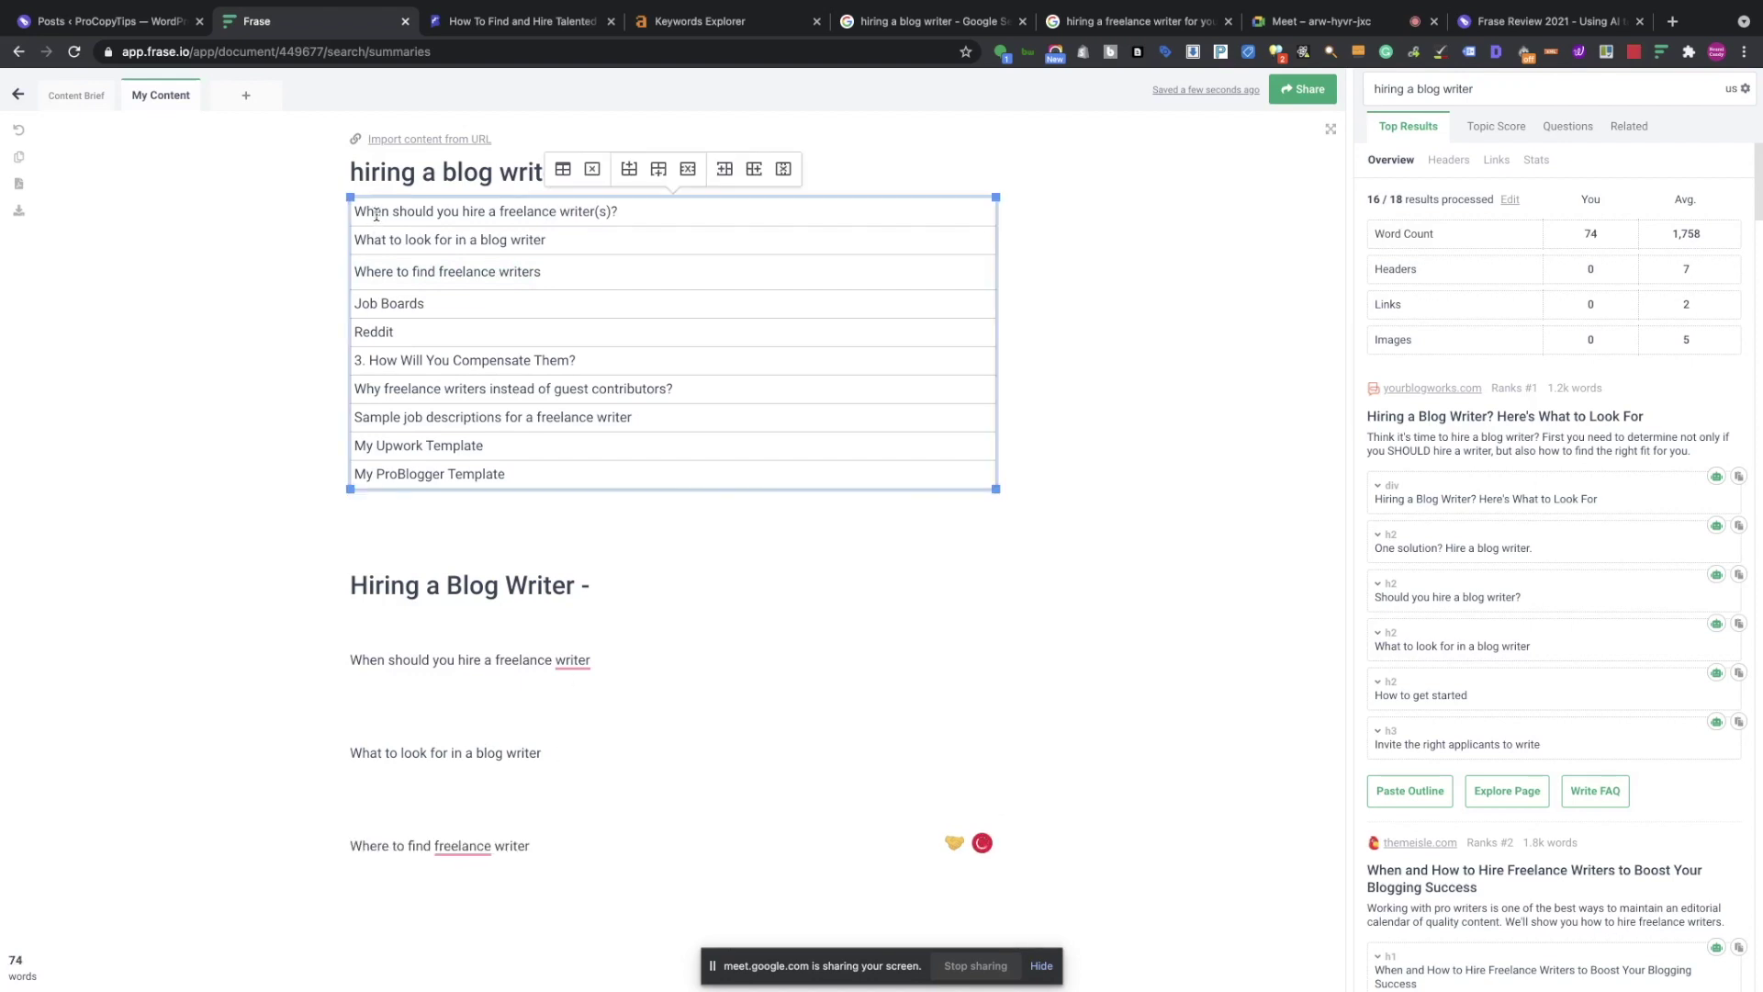
Delete the outline table and, with the topic scores shown, begin the first section with "If you have a growing blog".
{"action": "left_click", "coordinate": [591, 170]}
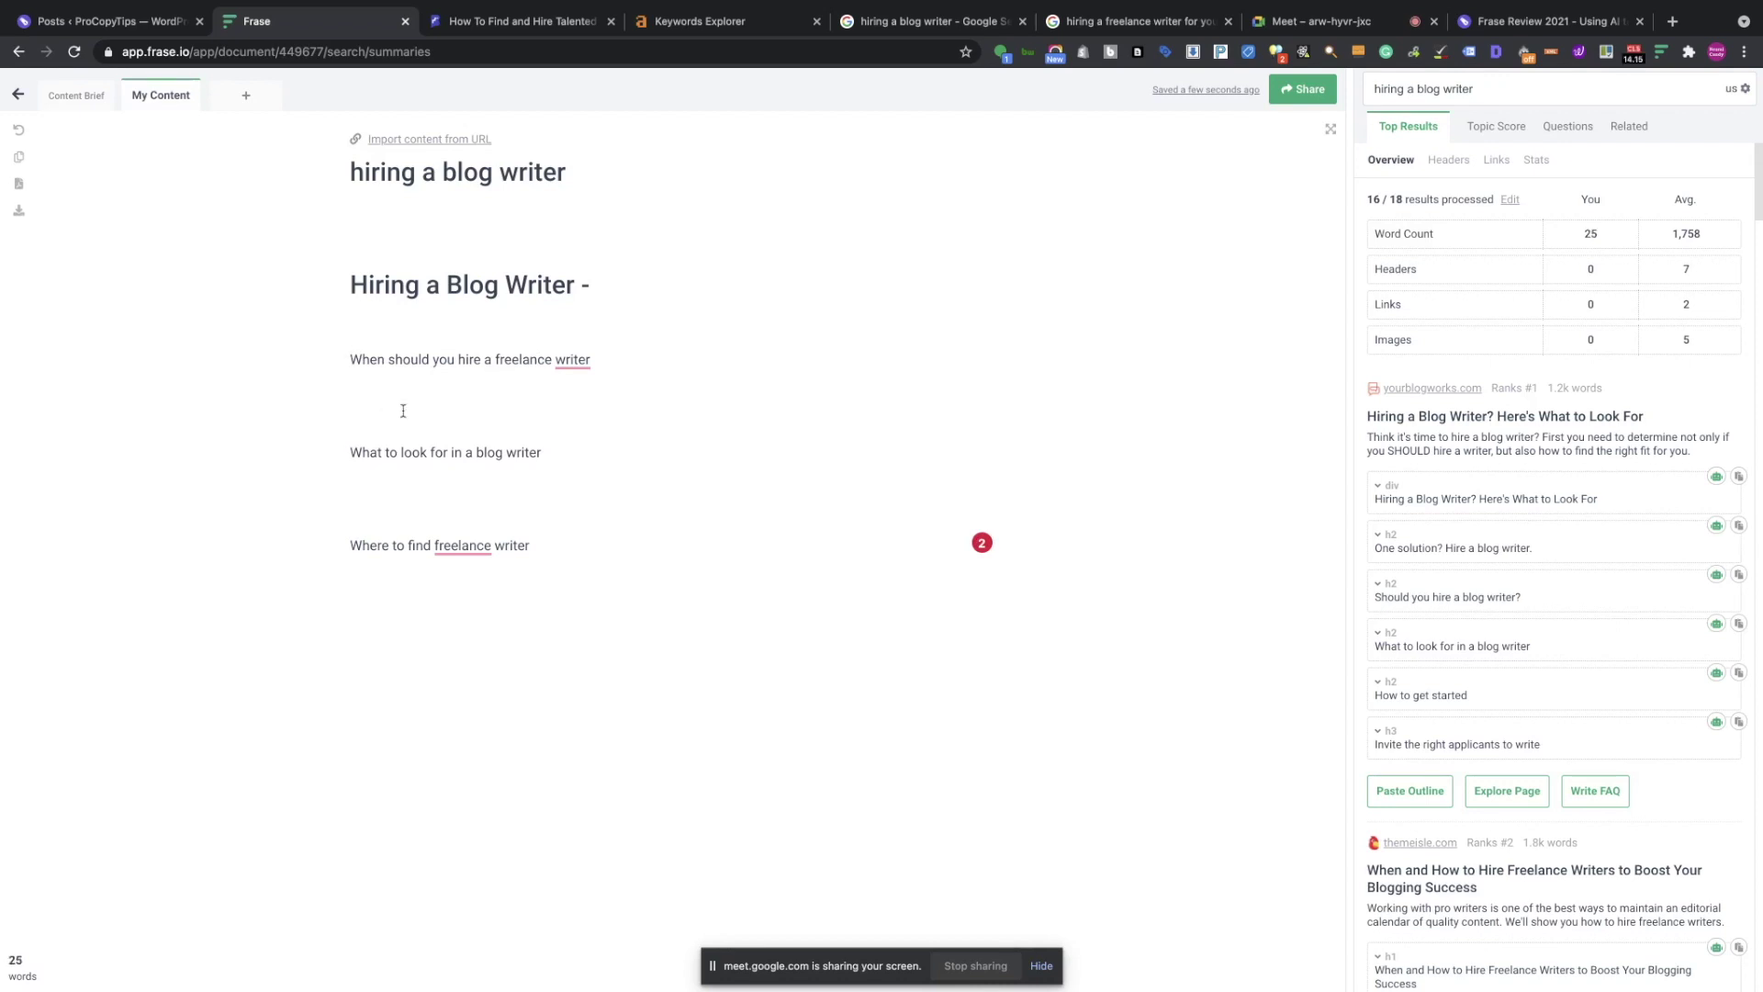
{"action": "left_click", "coordinate": [1479, 128]}
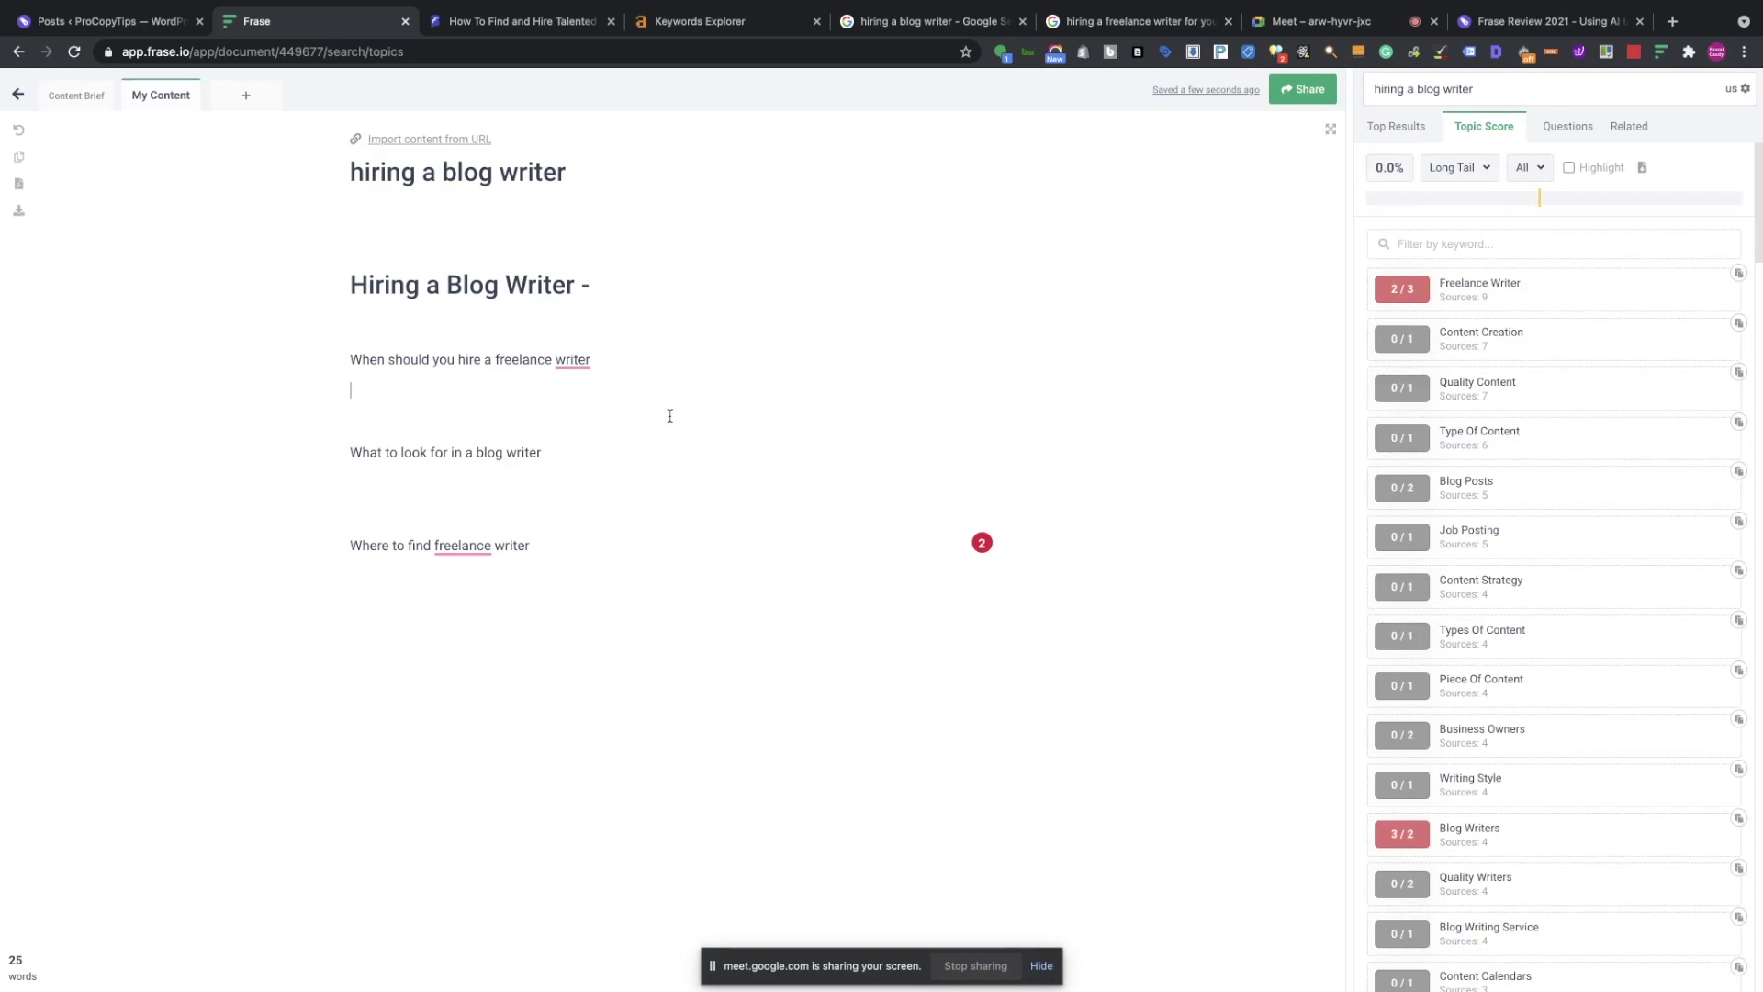
{"action": "type", "text": "I"}
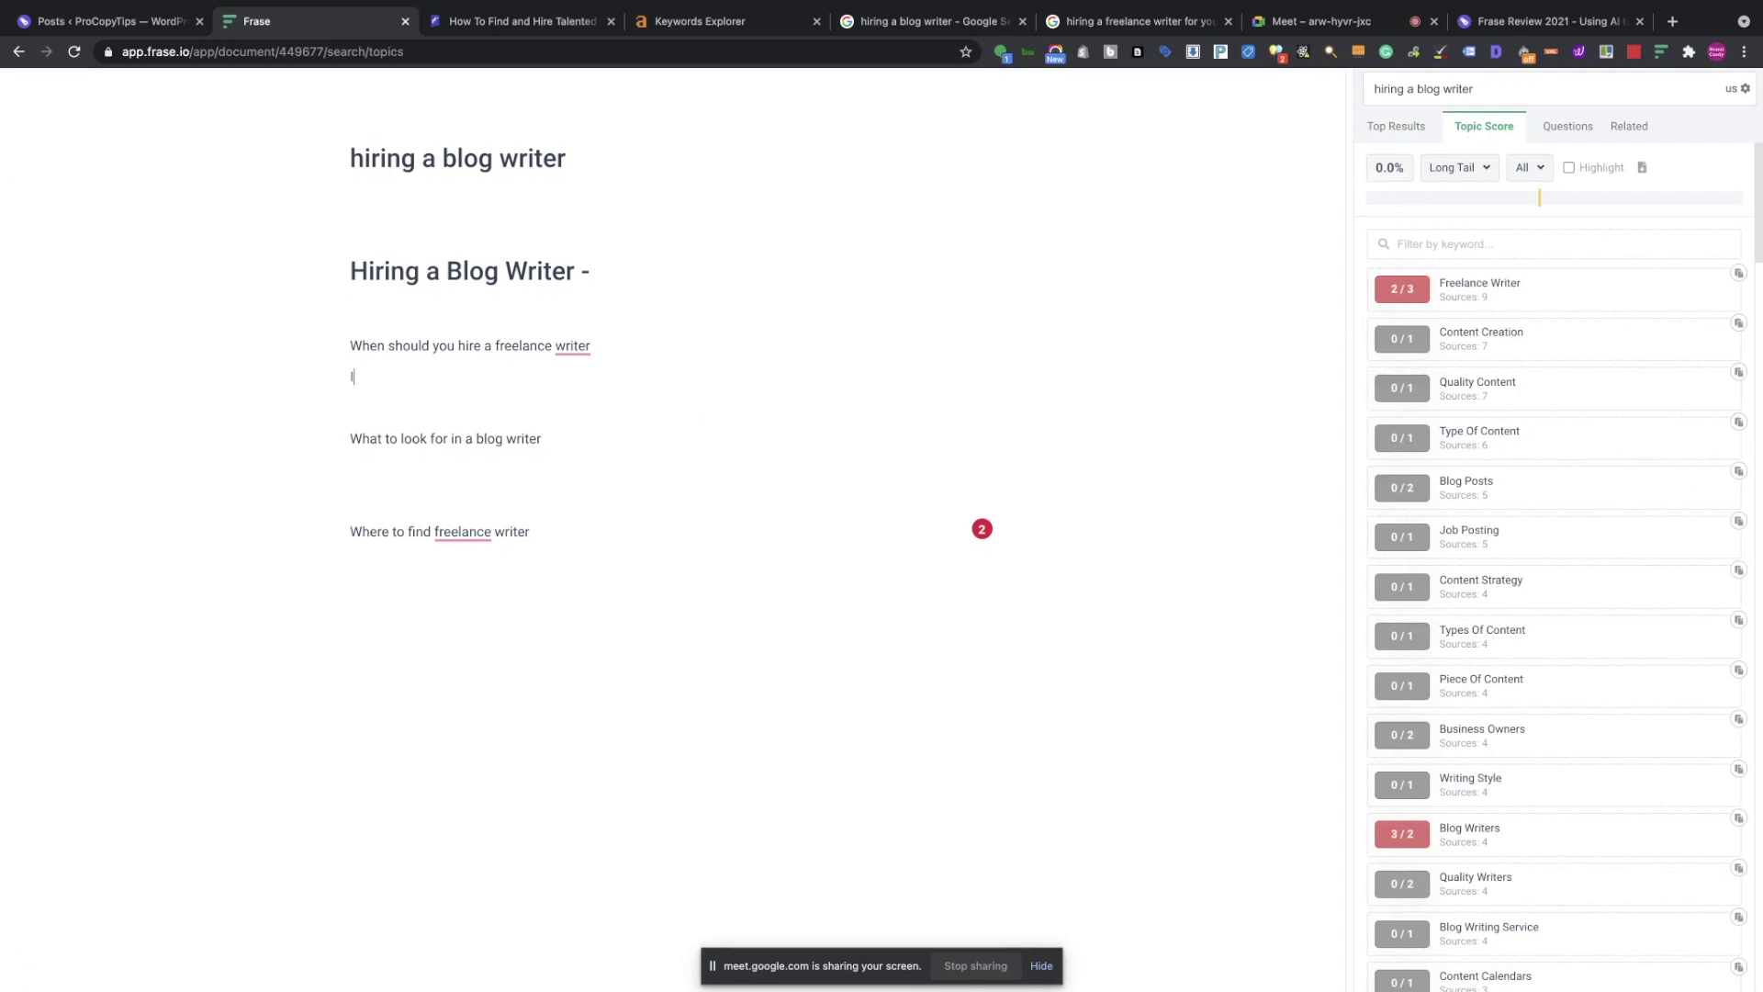
{"action": "type", "text": "f you have a growing blog"}
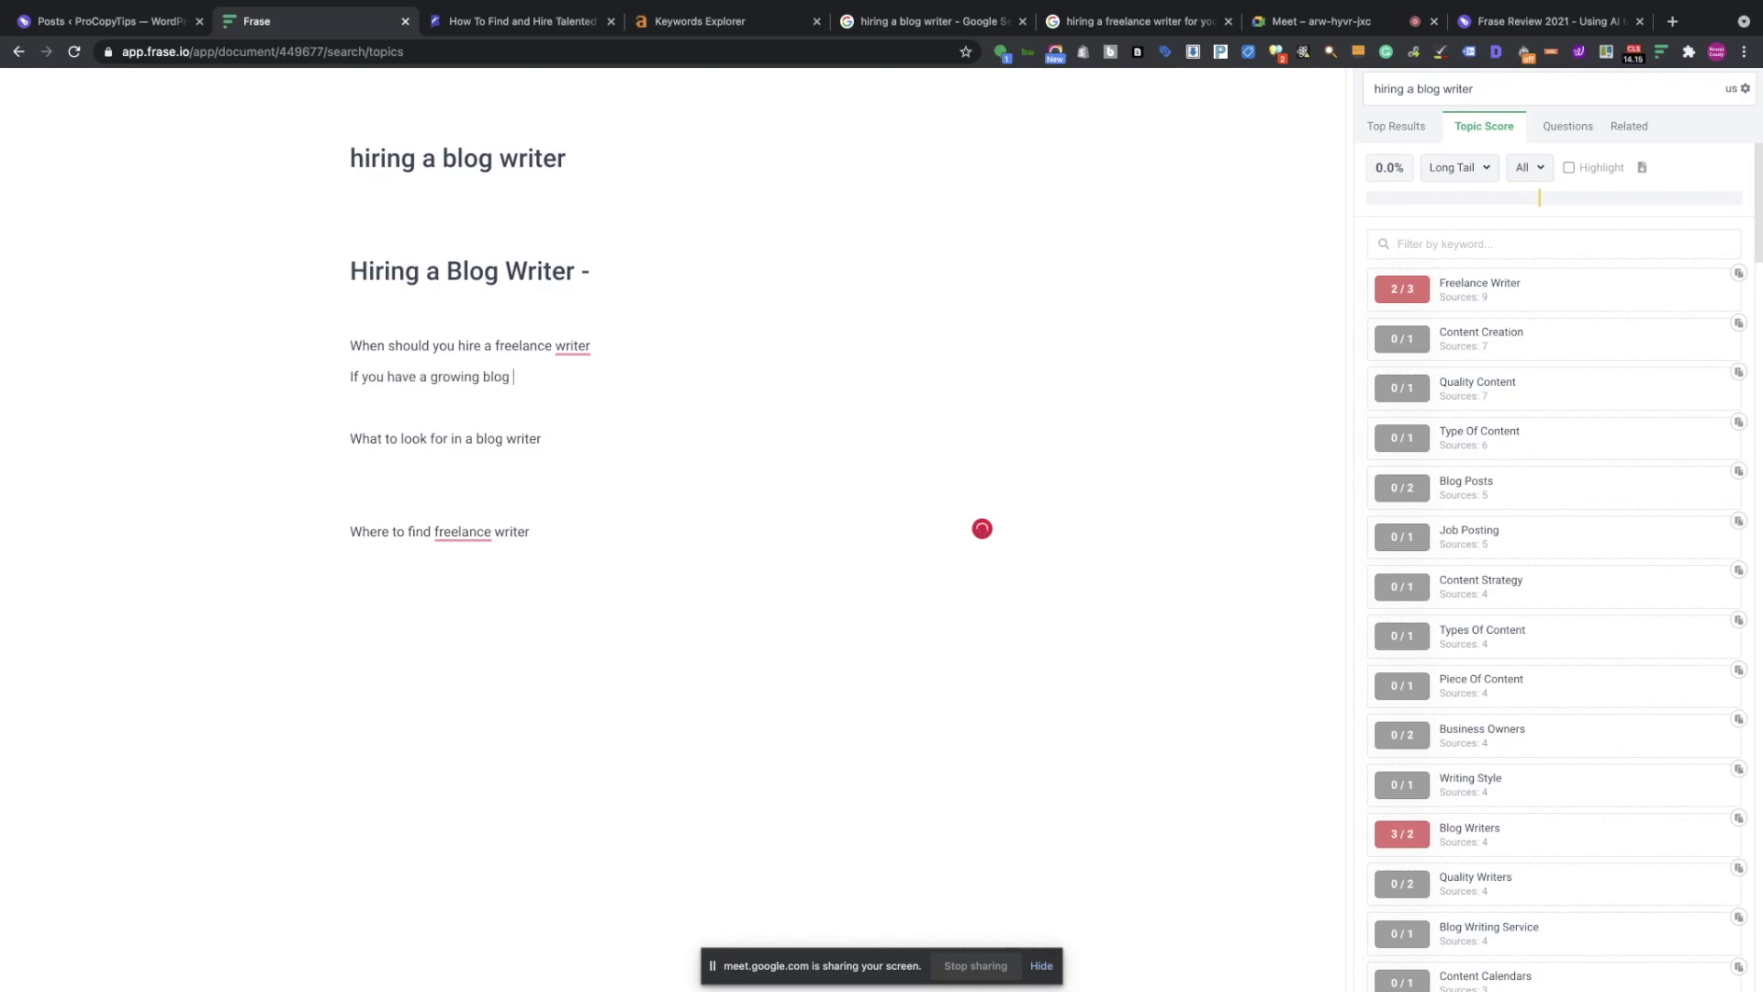
Format the line "When should you hire a freelance writer" as Header 2.
{"action": "left_click_drag", "start_coordinate": [593, 359], "coordinate": [350, 359]}
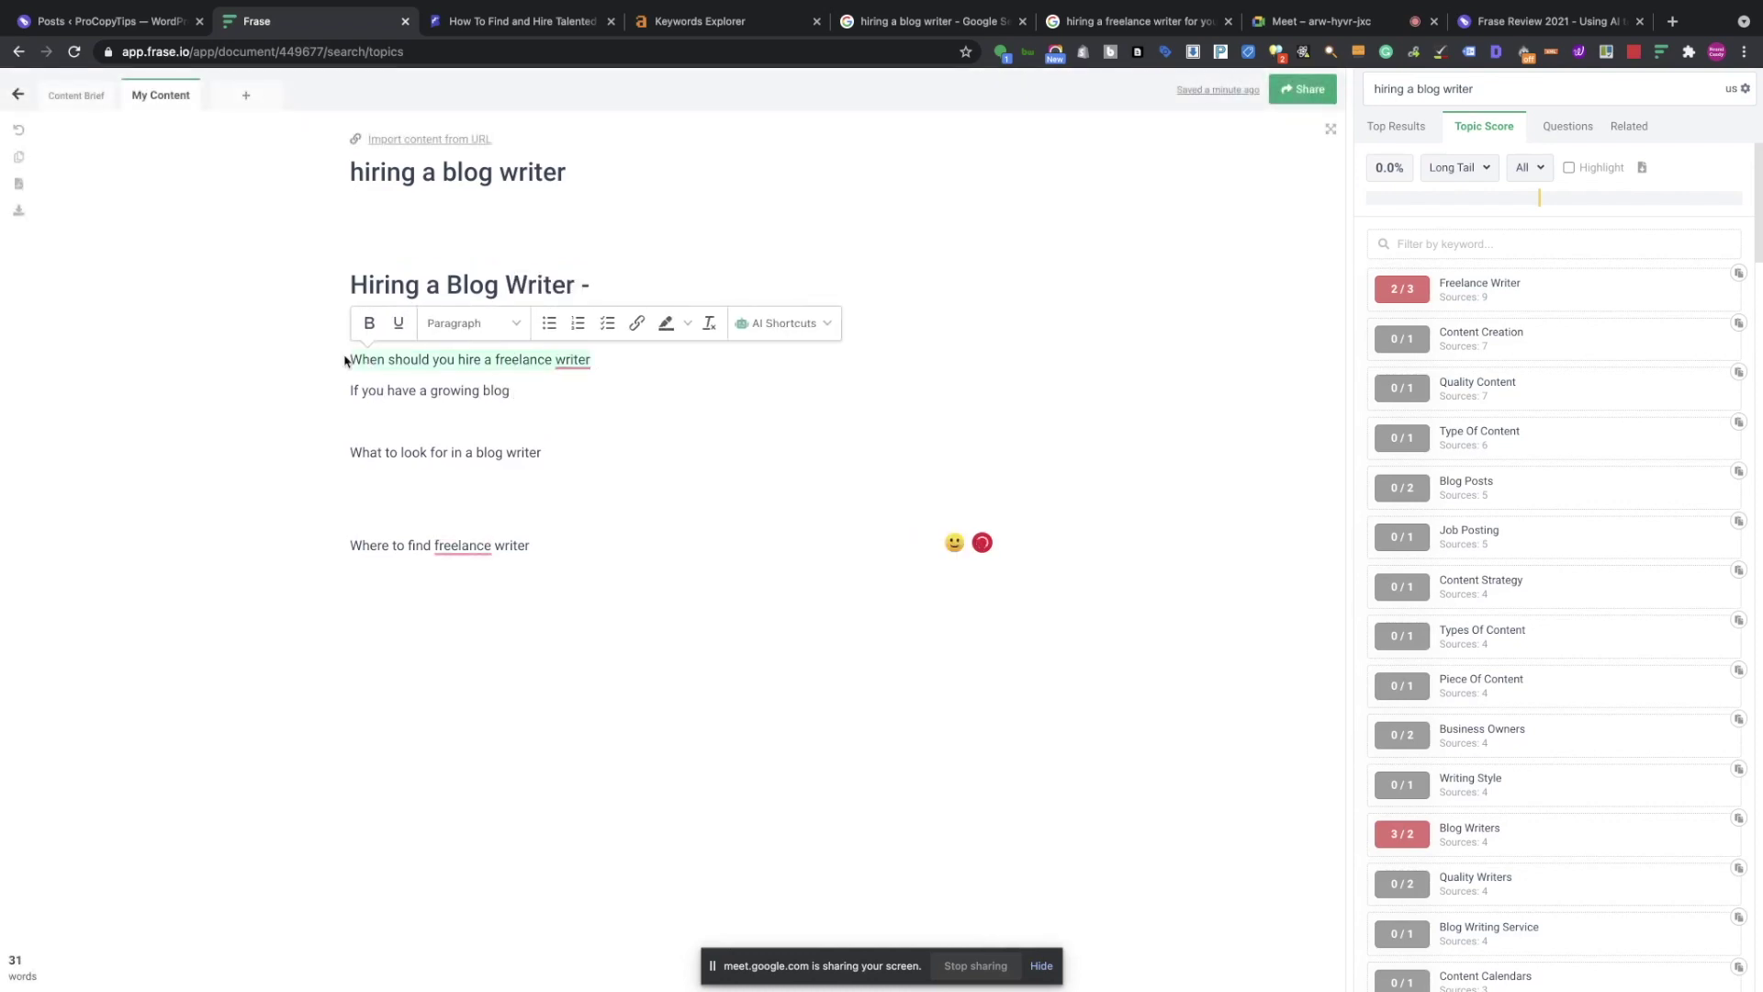
{"action": "left_click", "coordinate": [516, 324]}
{"action": "mouse_move", "coordinate": [489, 380]}
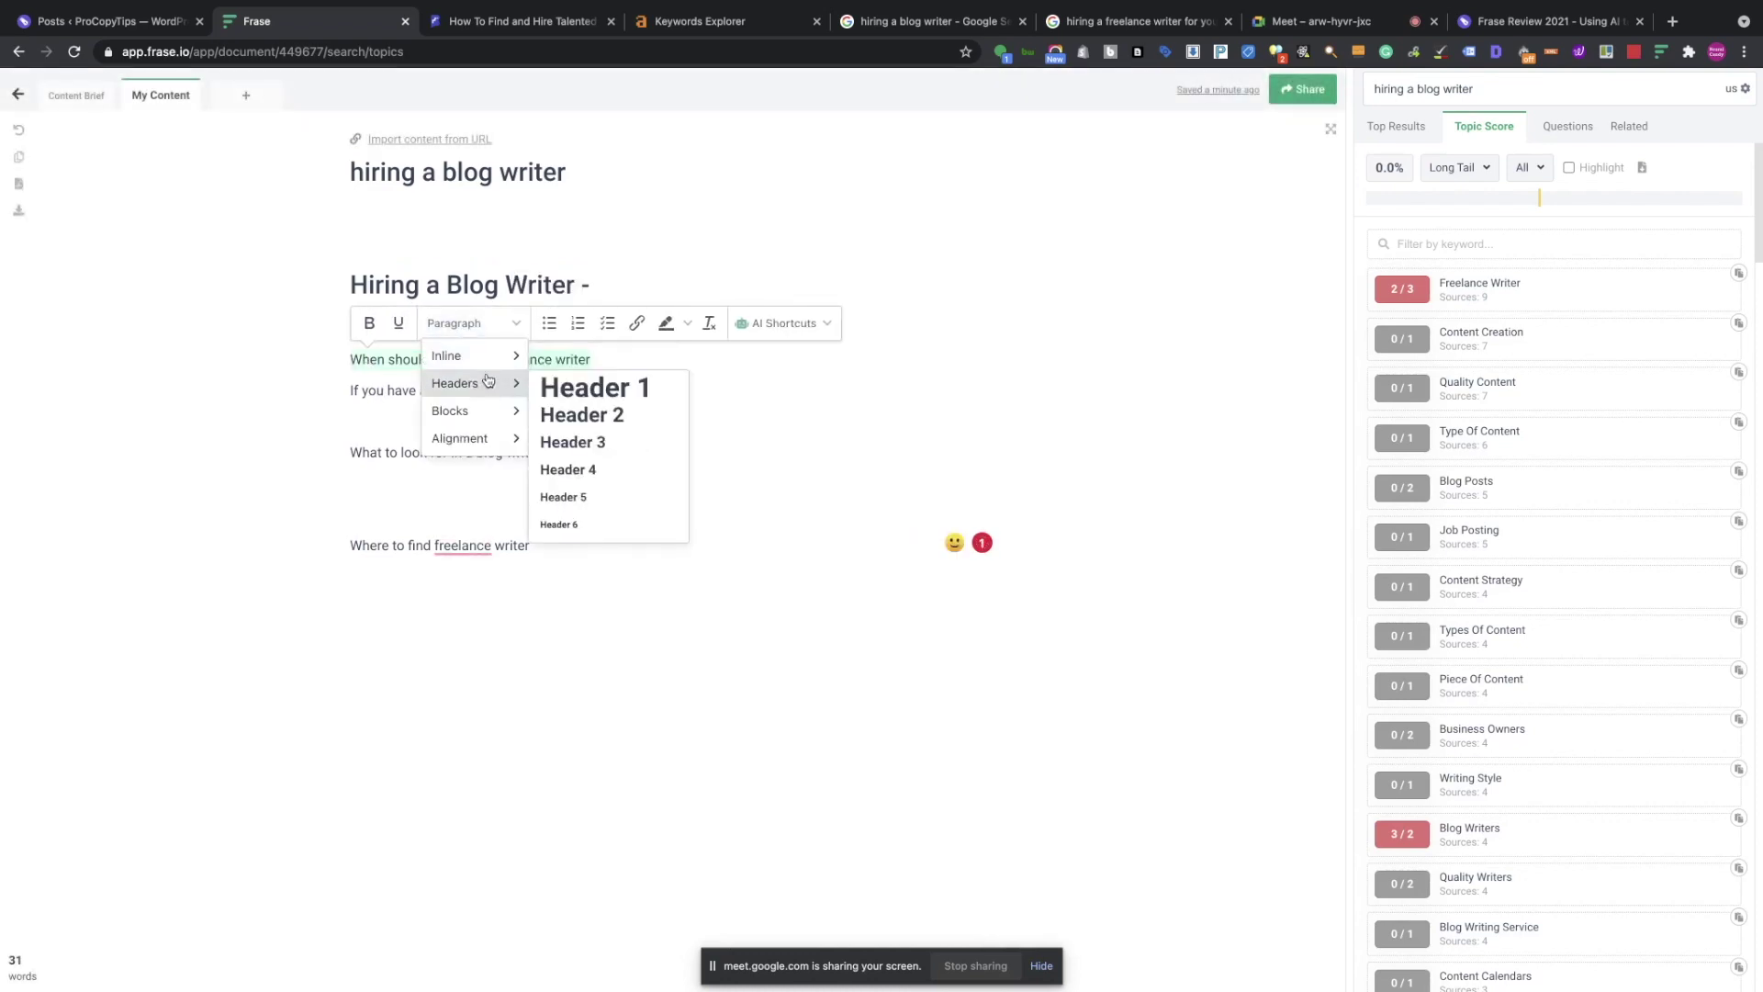
{"action": "left_click", "coordinate": [613, 415]}
{"action": "left_click", "coordinate": [584, 455]}
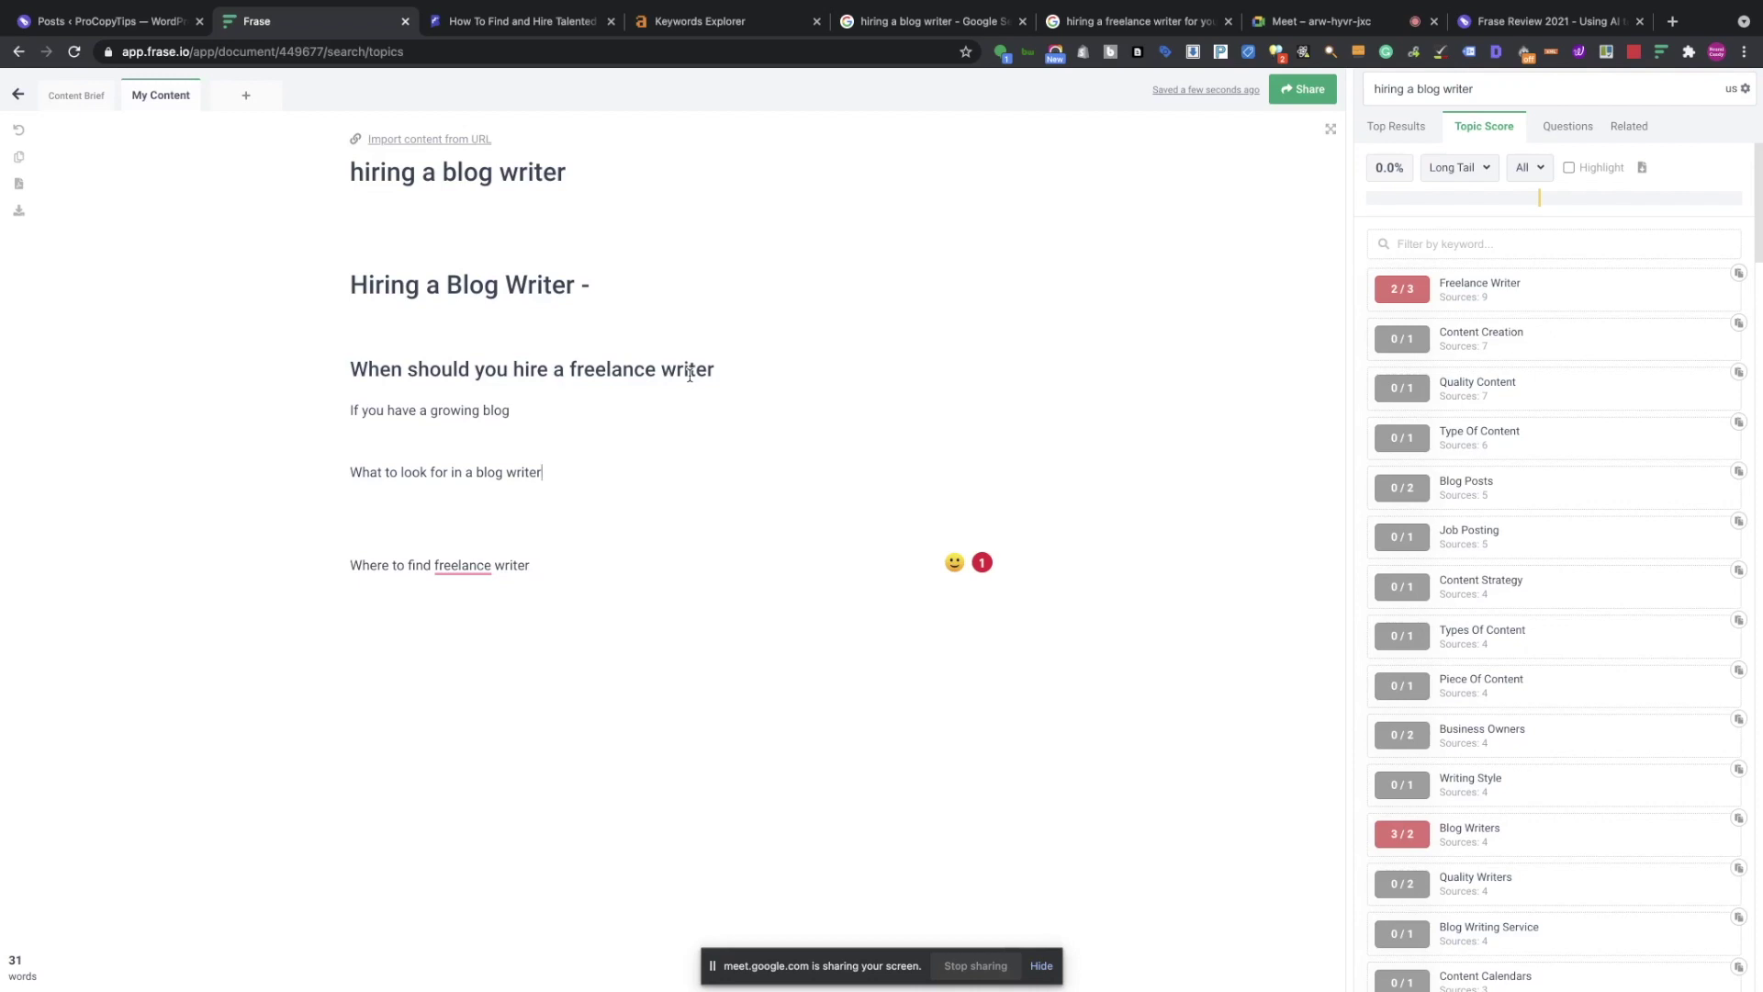
Leave the document to view the available integrations in the account settings, and return to the document list.
{"action": "left_click", "coordinate": [16, 97]}
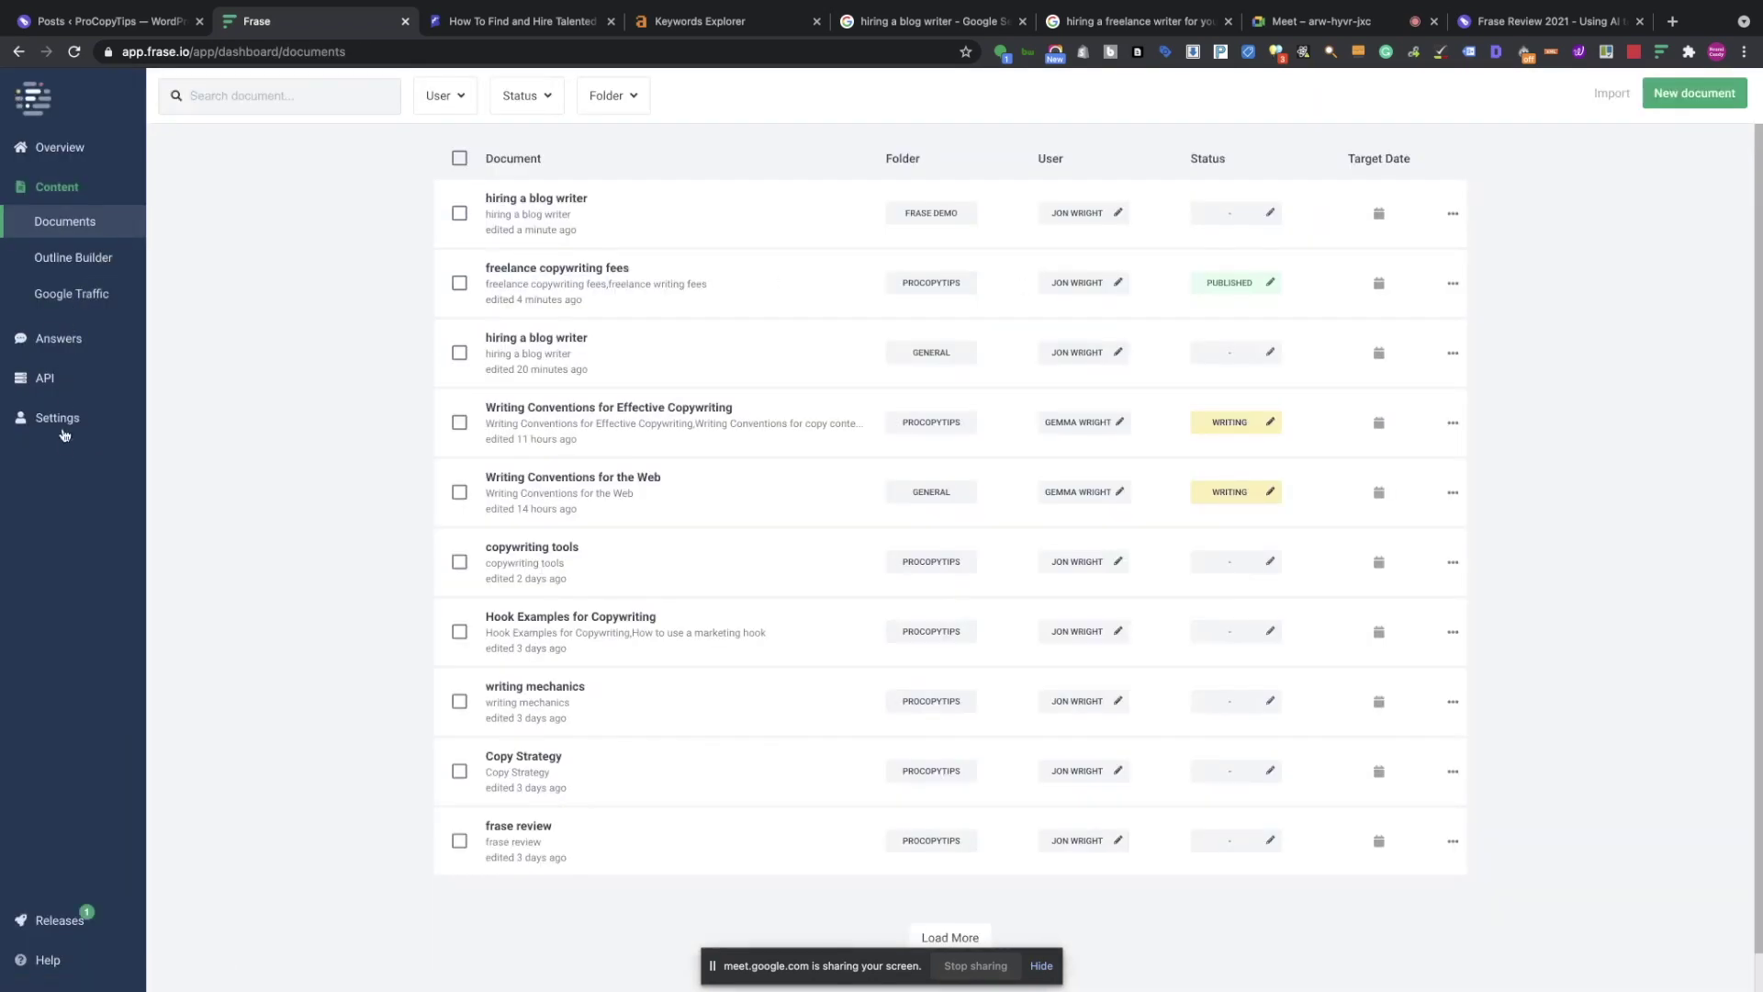
{"action": "left_click", "coordinate": [64, 413]}
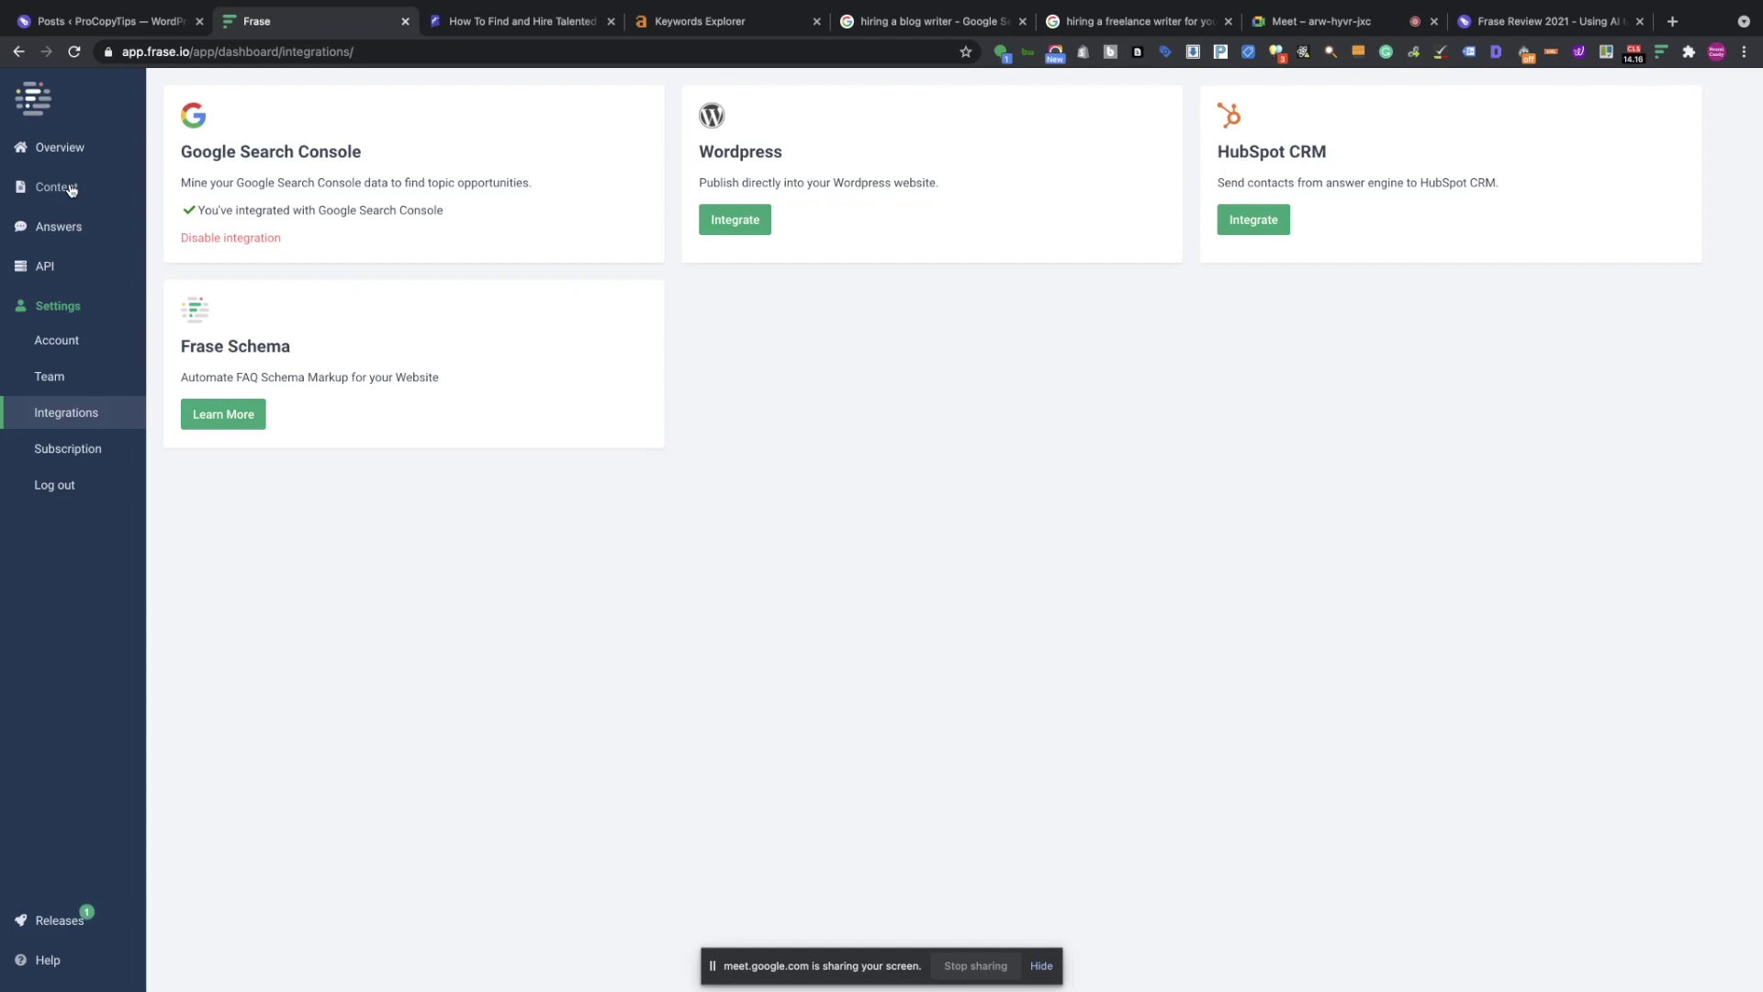
{"action": "left_click", "coordinate": [70, 189]}
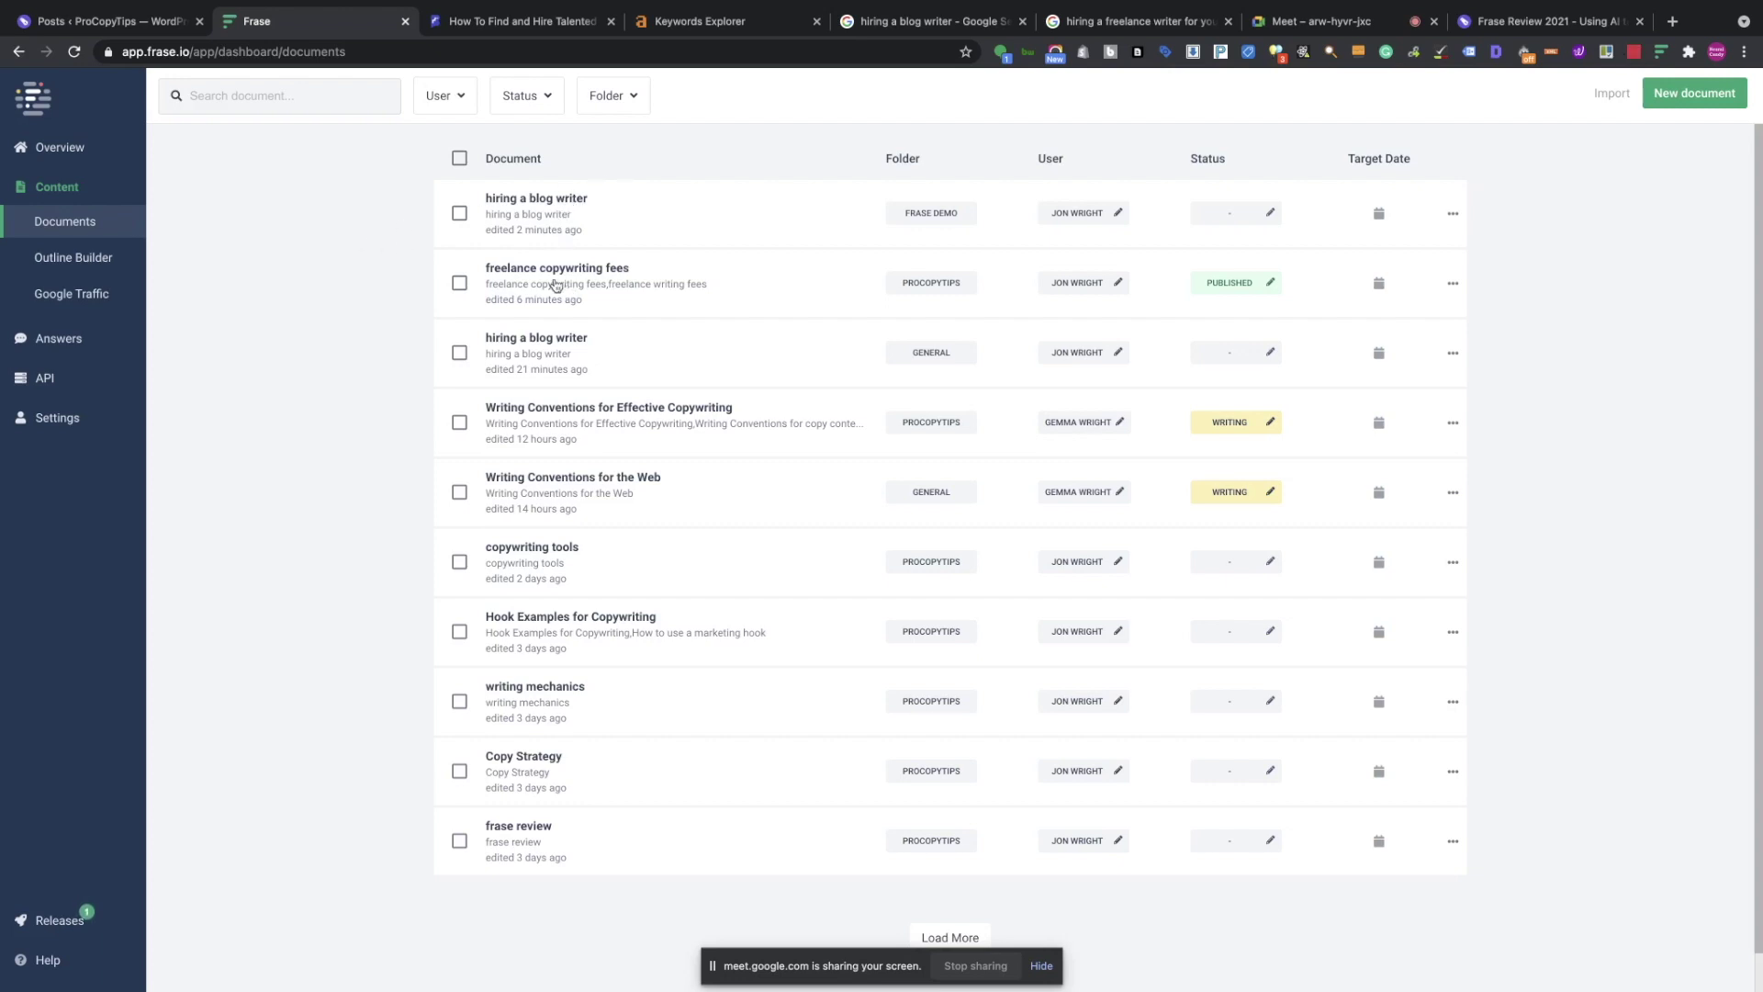
Reopen the Frase Demo document's written content with its topic scores and continue the first sentence with "and are regularly doing content creation".
{"action": "left_click", "coordinate": [531, 202]}
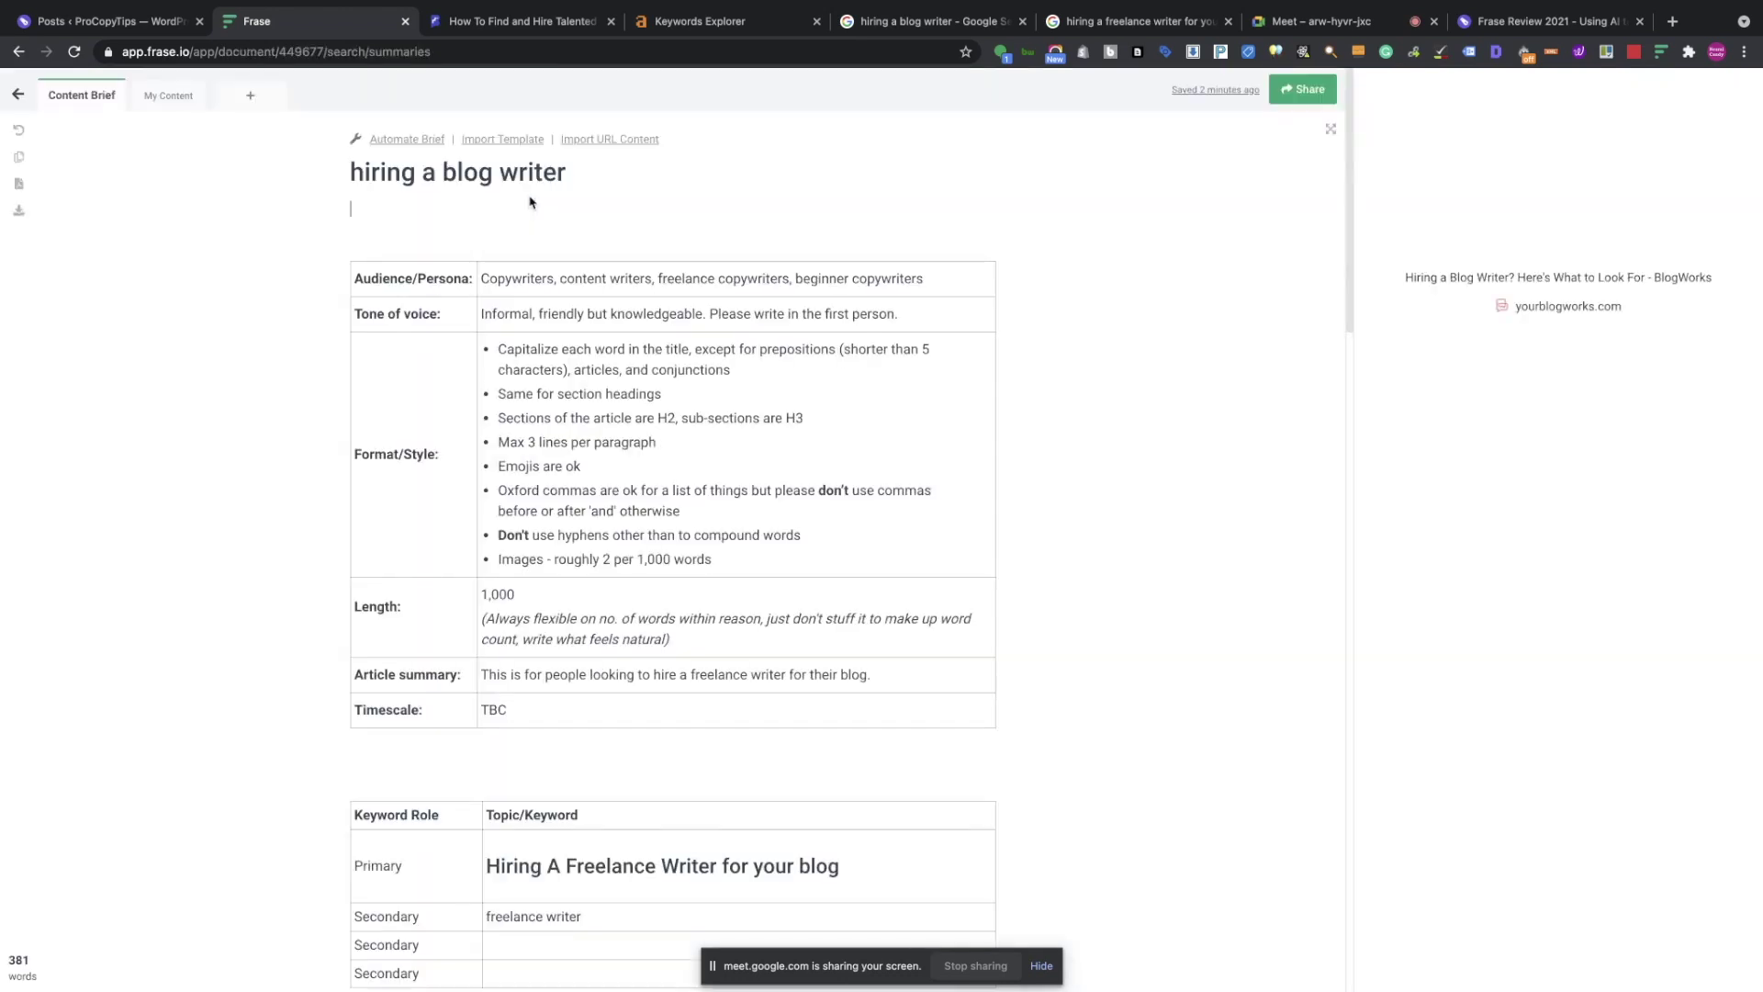
{"action": "left_click", "coordinate": [183, 91]}
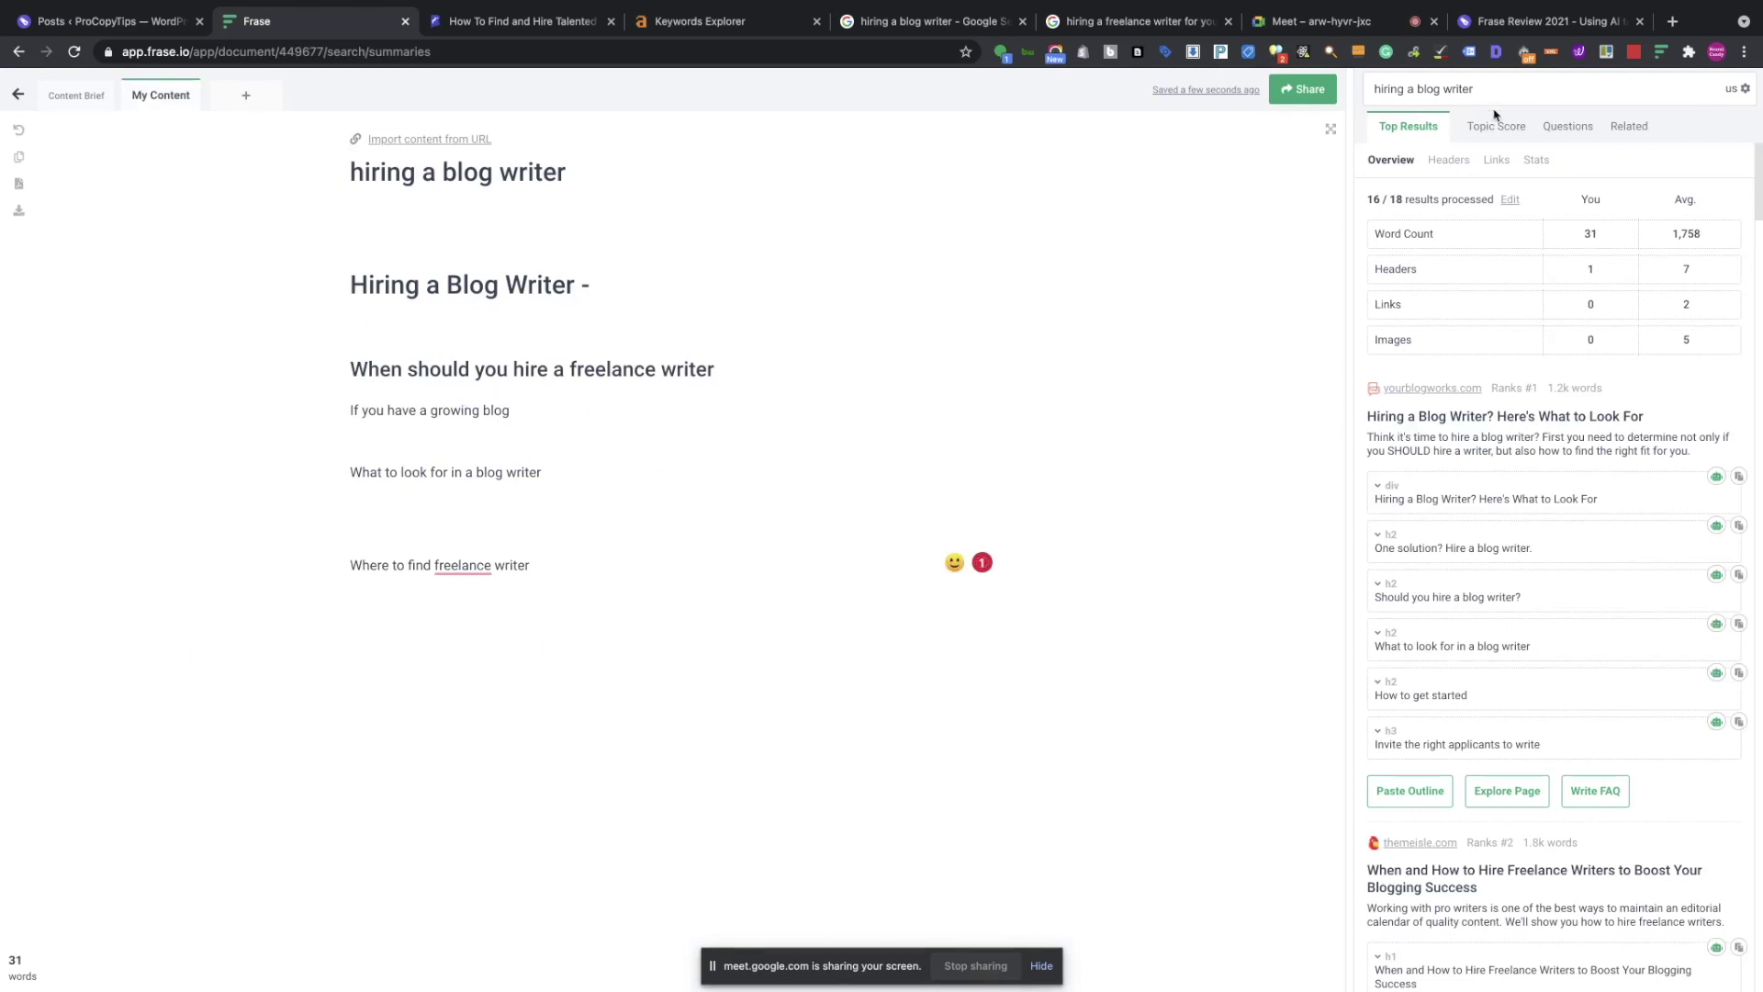
{"action": "left_click", "coordinate": [1504, 131]}
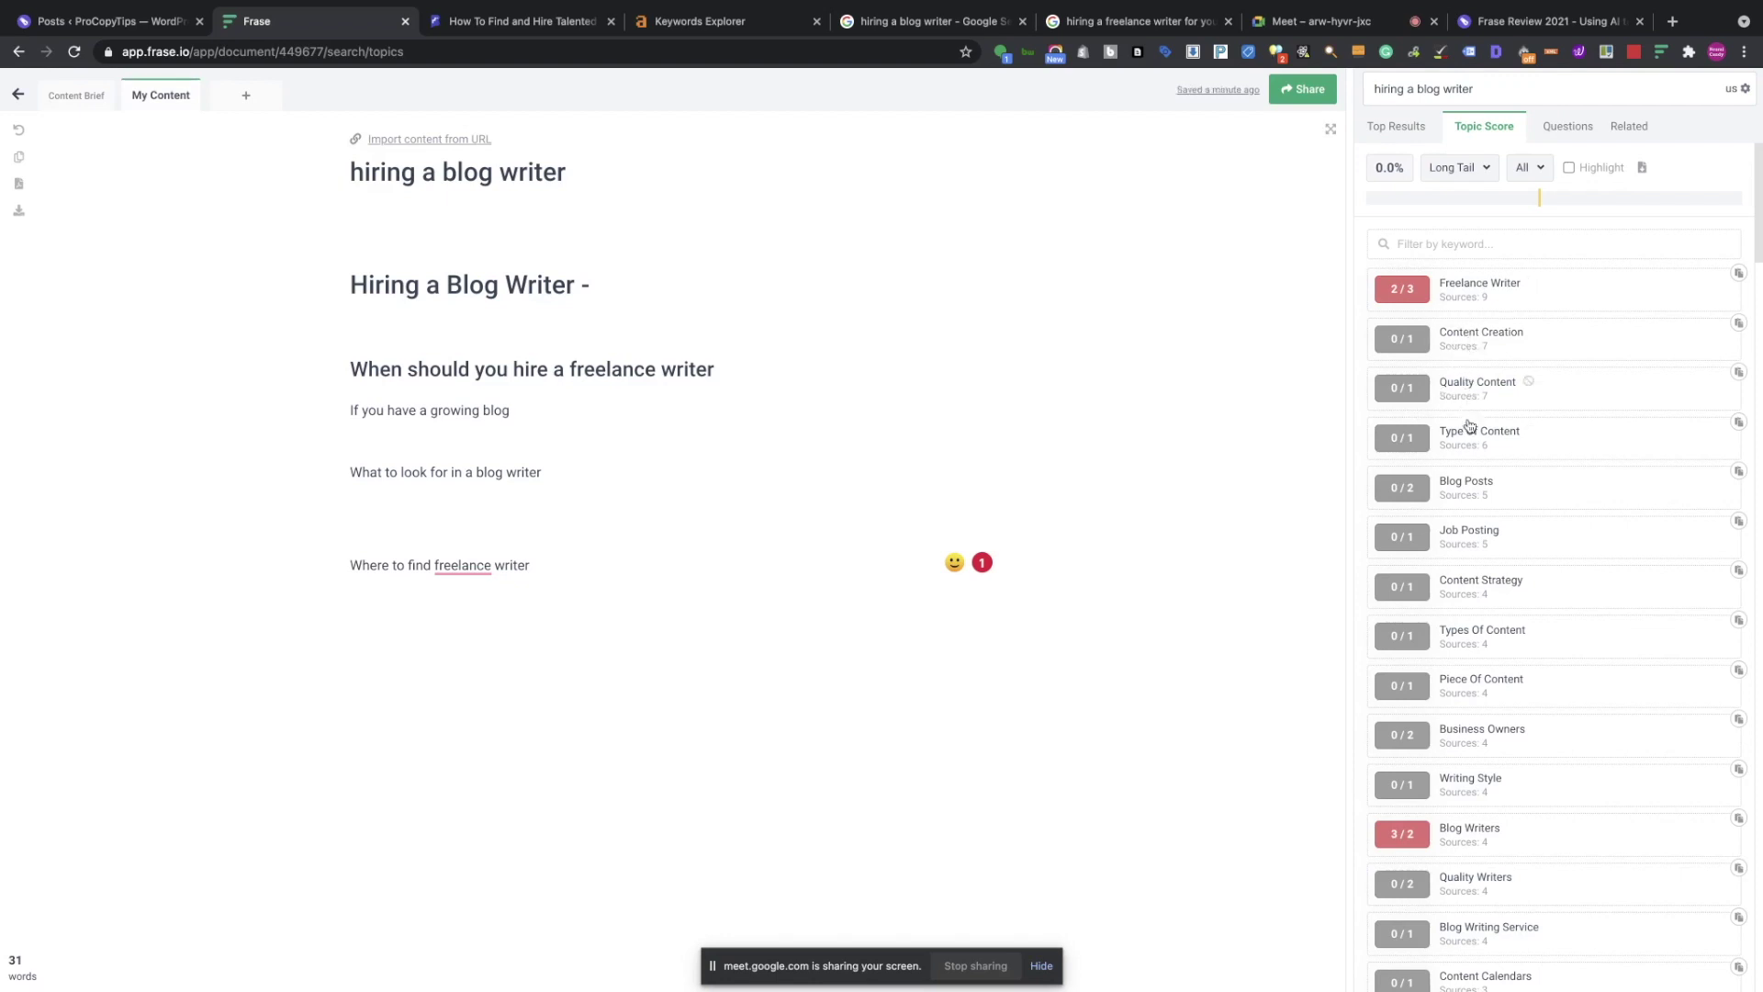
{"action": "scroll", "coordinate": [1470, 443], "scroll_direction": "down", "scroll_amount": 2}
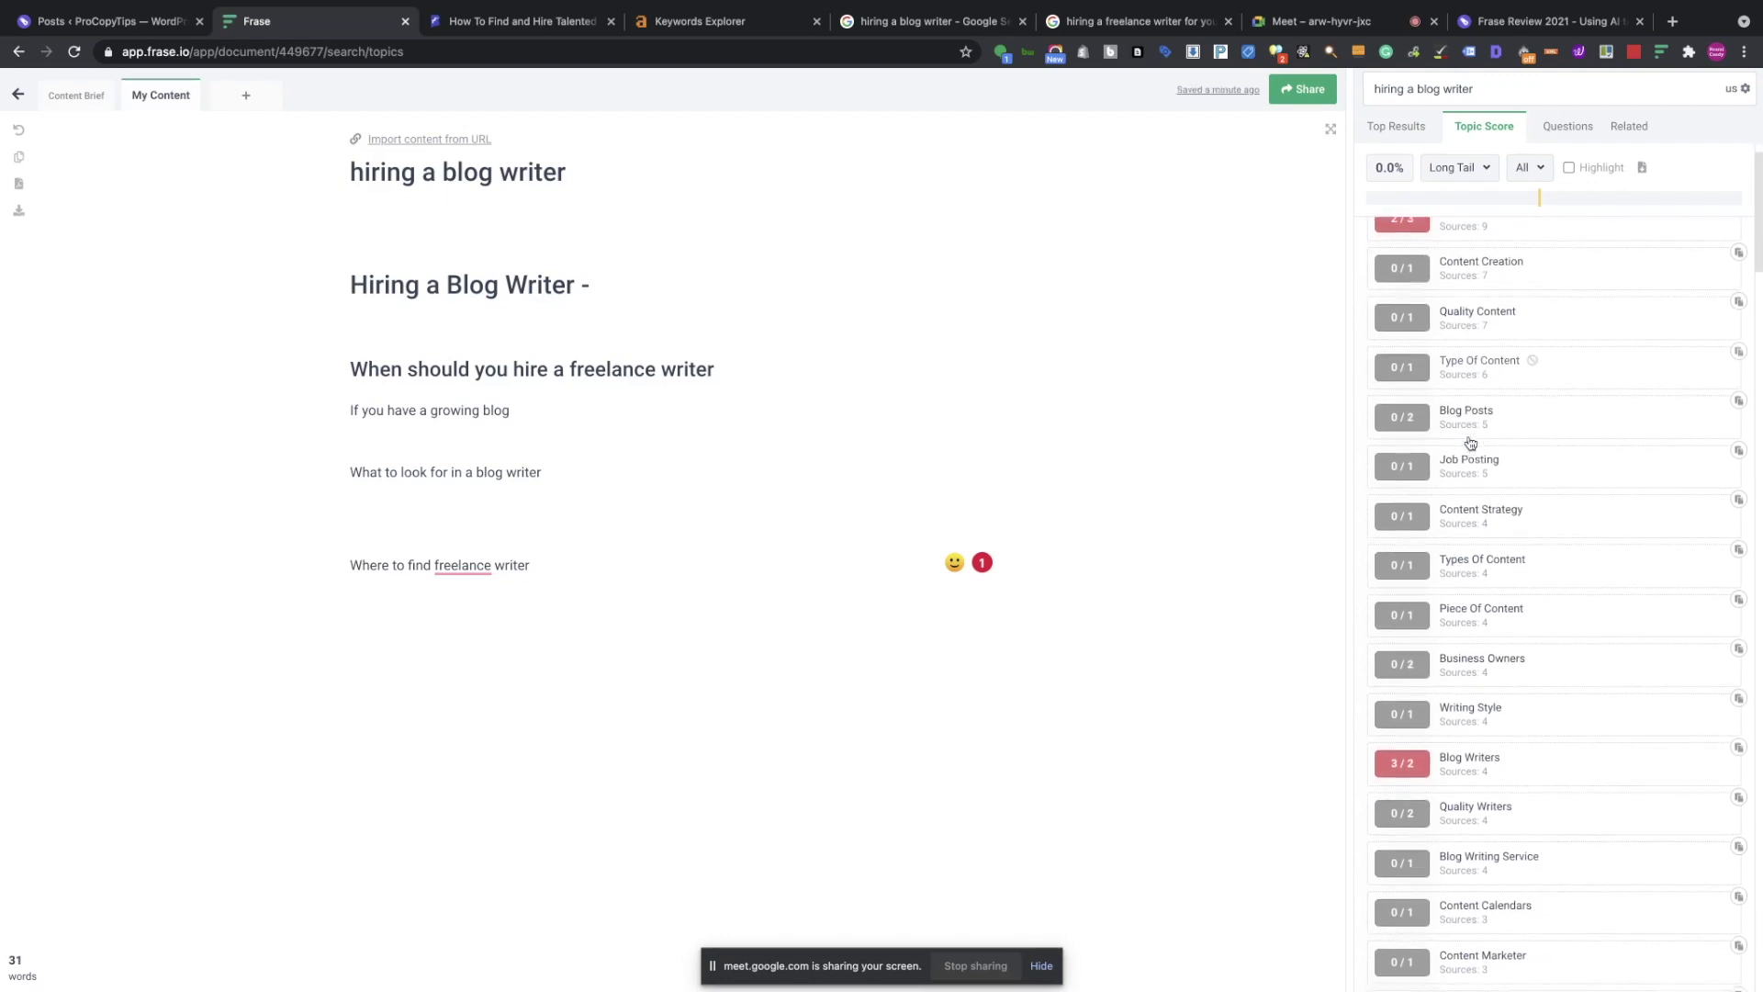
{"action": "scroll", "coordinate": [1470, 443], "scroll_direction": "up", "scroll_amount": 2}
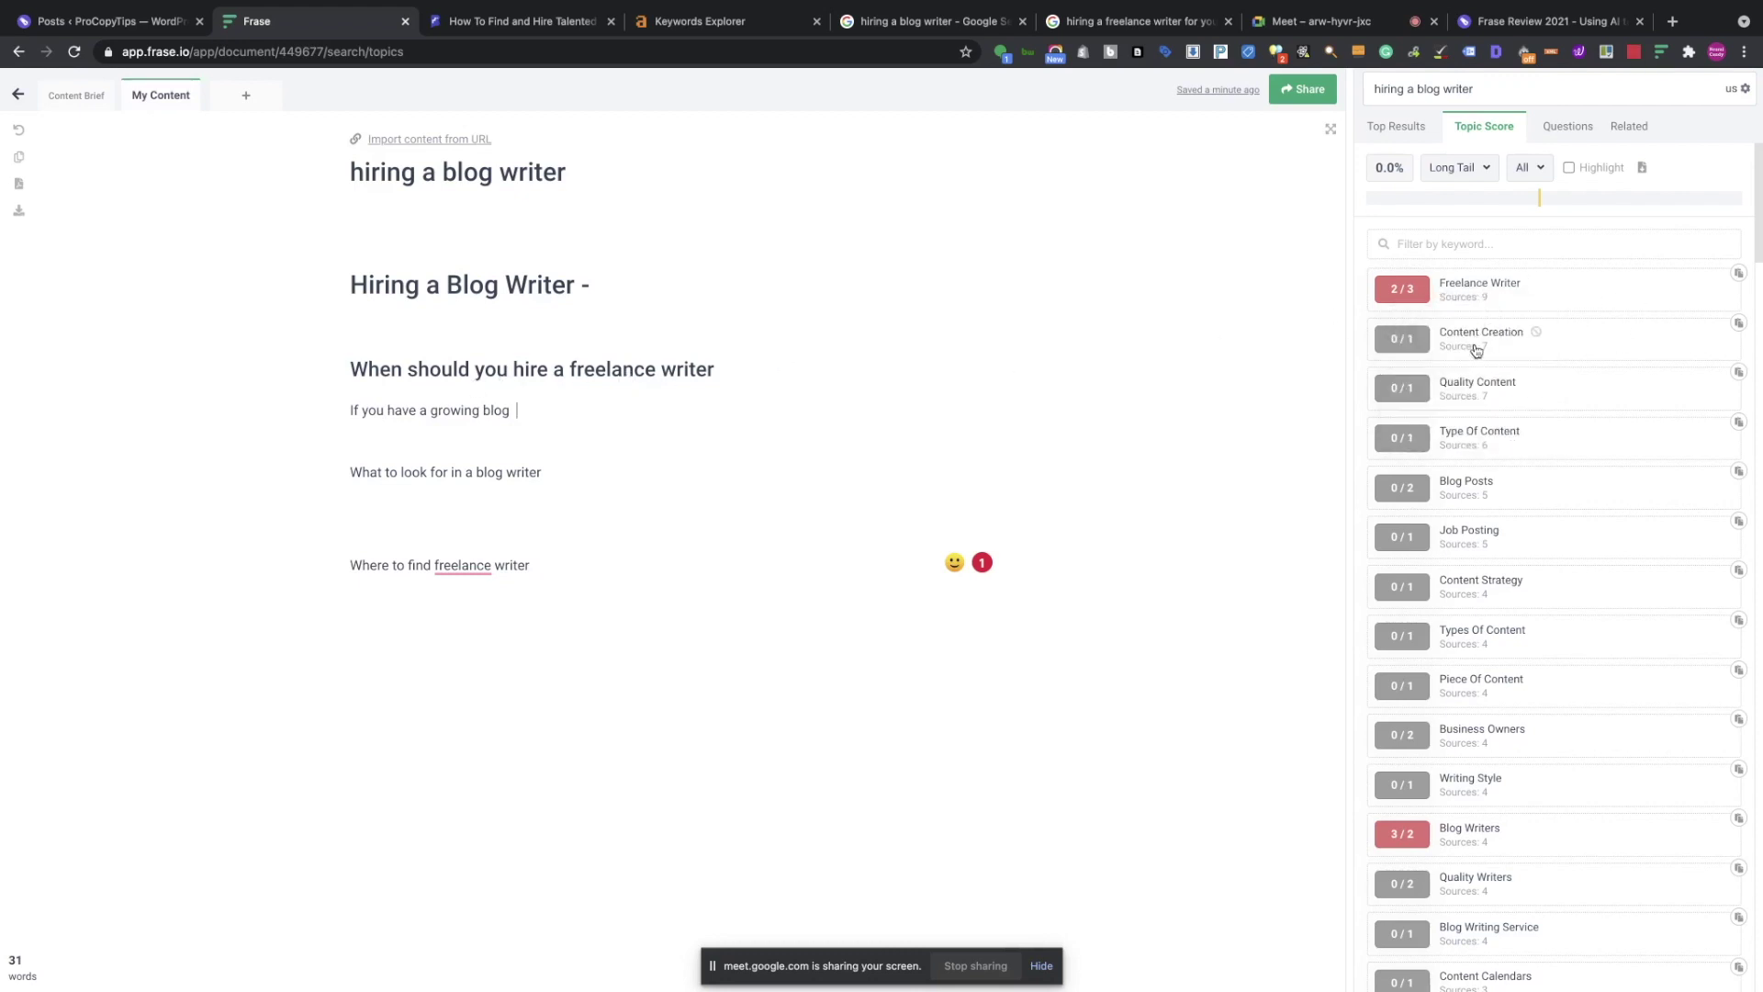
{"action": "left_click", "coordinate": [530, 413]}
{"action": "type", "text": "and are regularly doing co"}
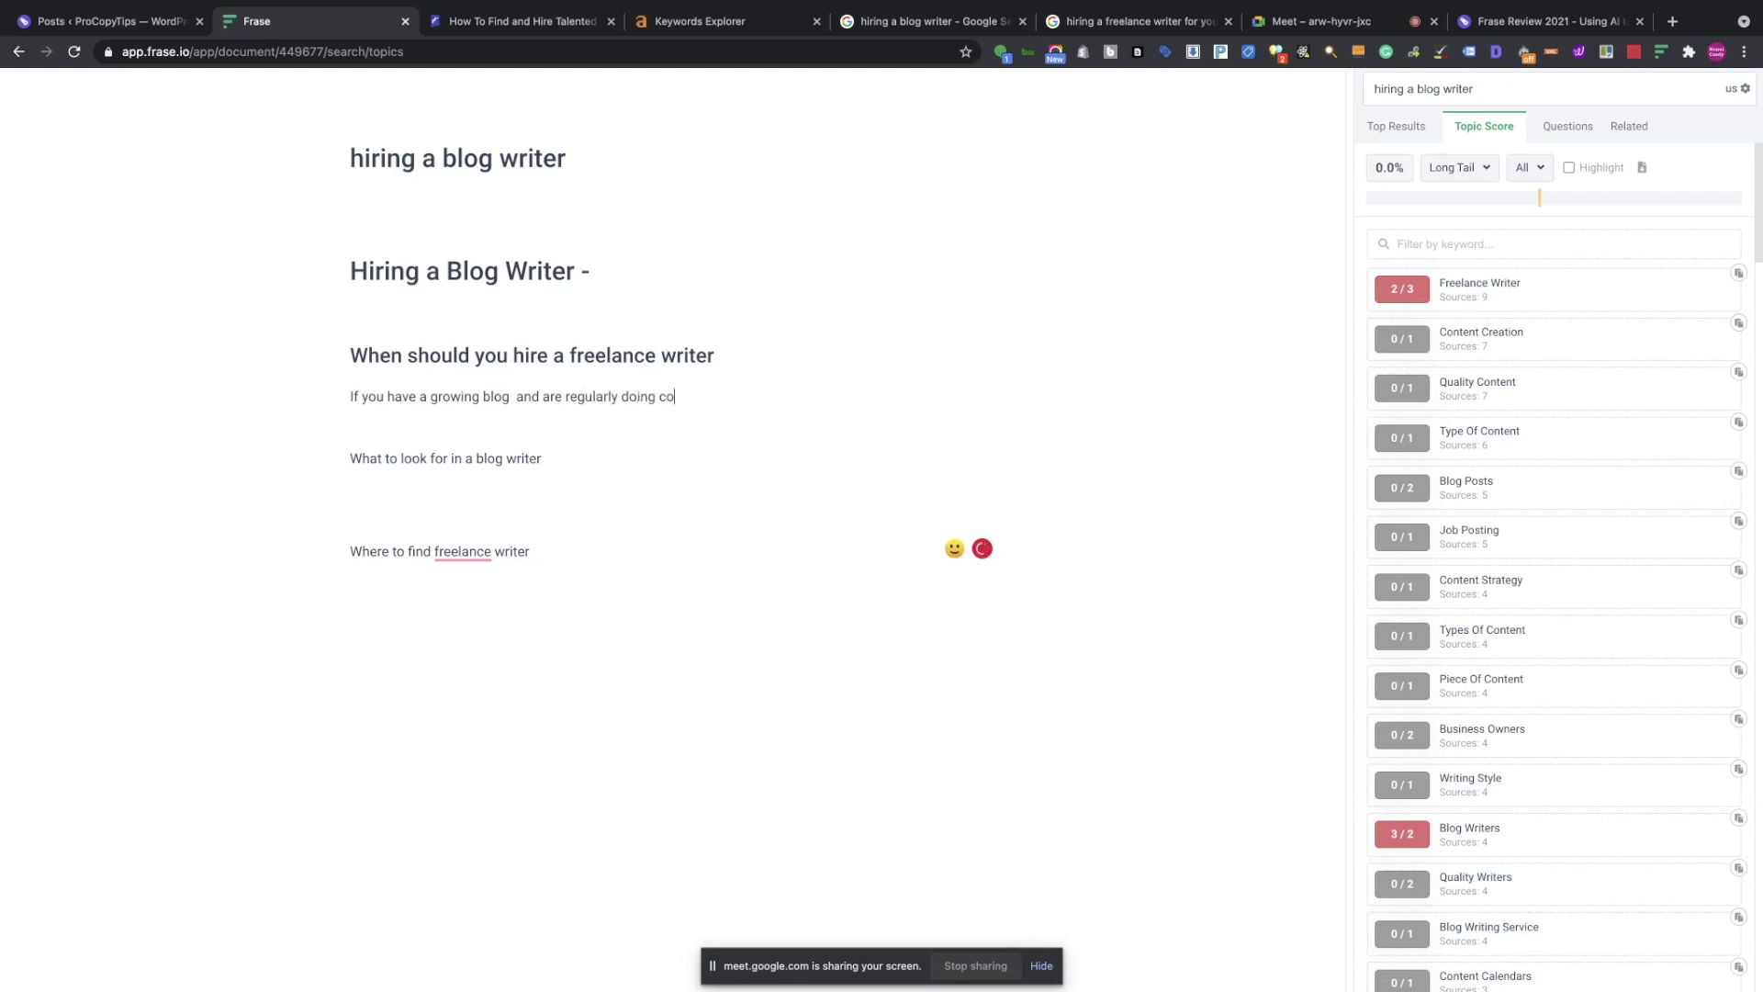
{"action": "type", "text": "ntent creation"}
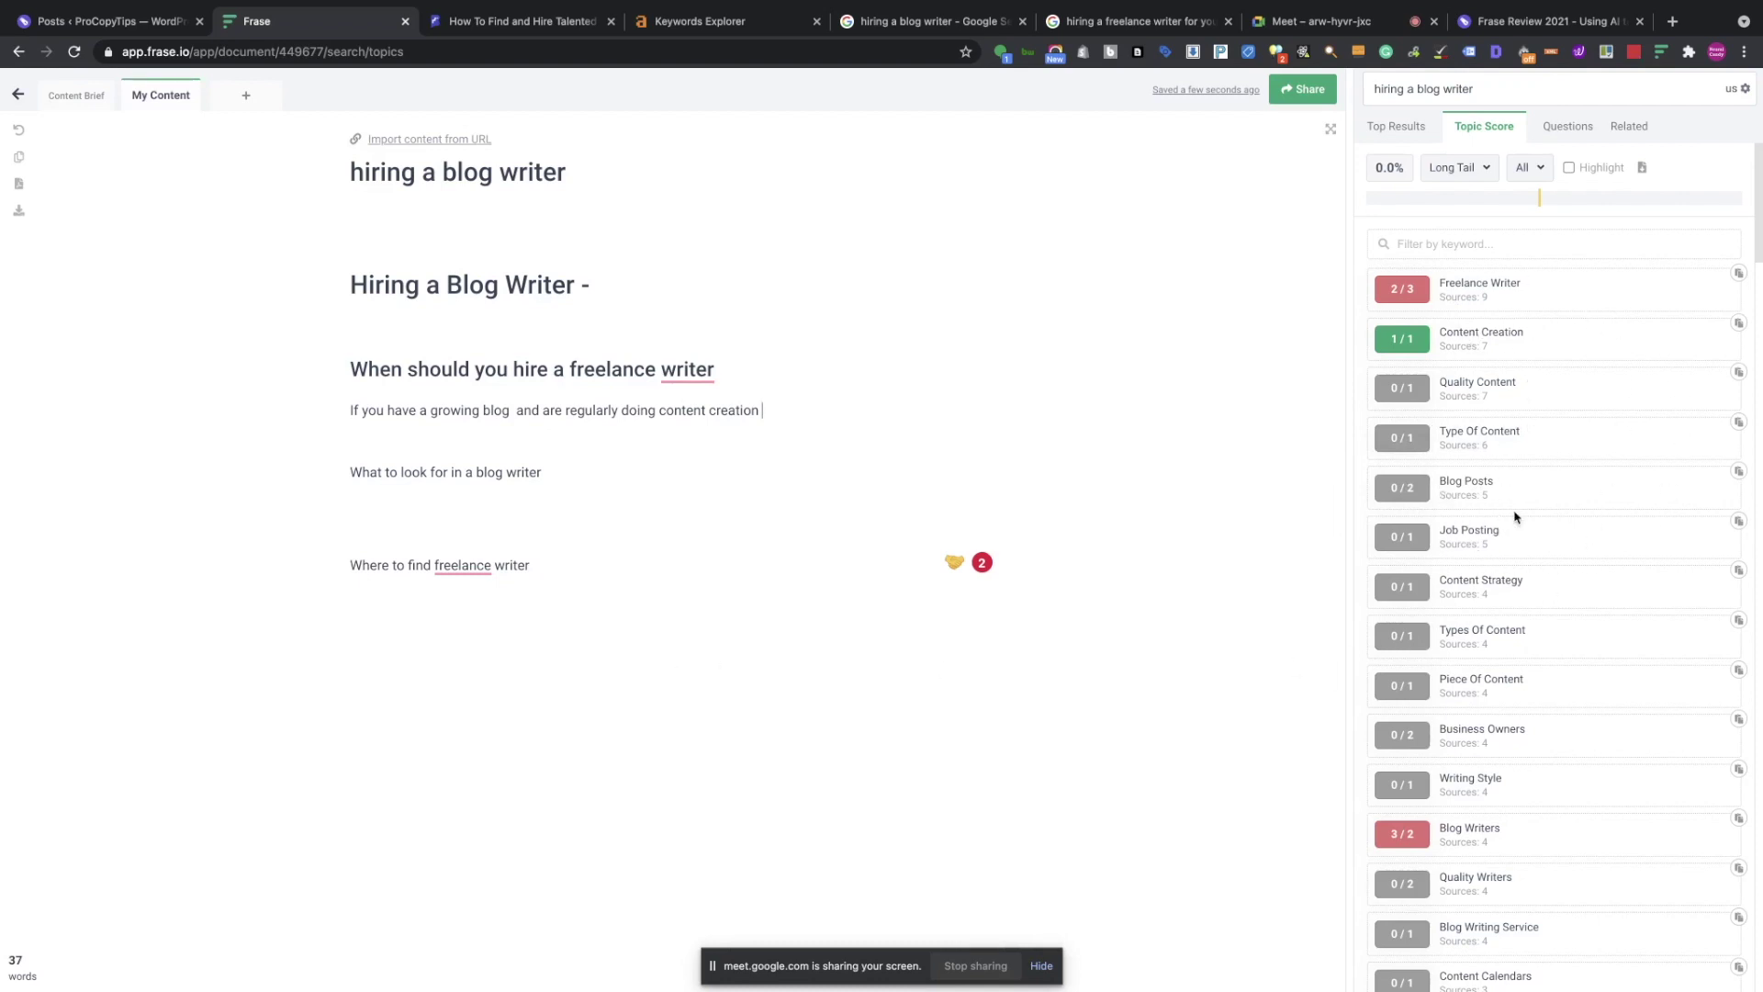
Review the suggested long-tail topics and their usage counts for the "hiring a blog writer" article.
{"action": "scroll", "coordinate": [1522, 520], "scroll_direction": "down", "scroll_amount": 1}
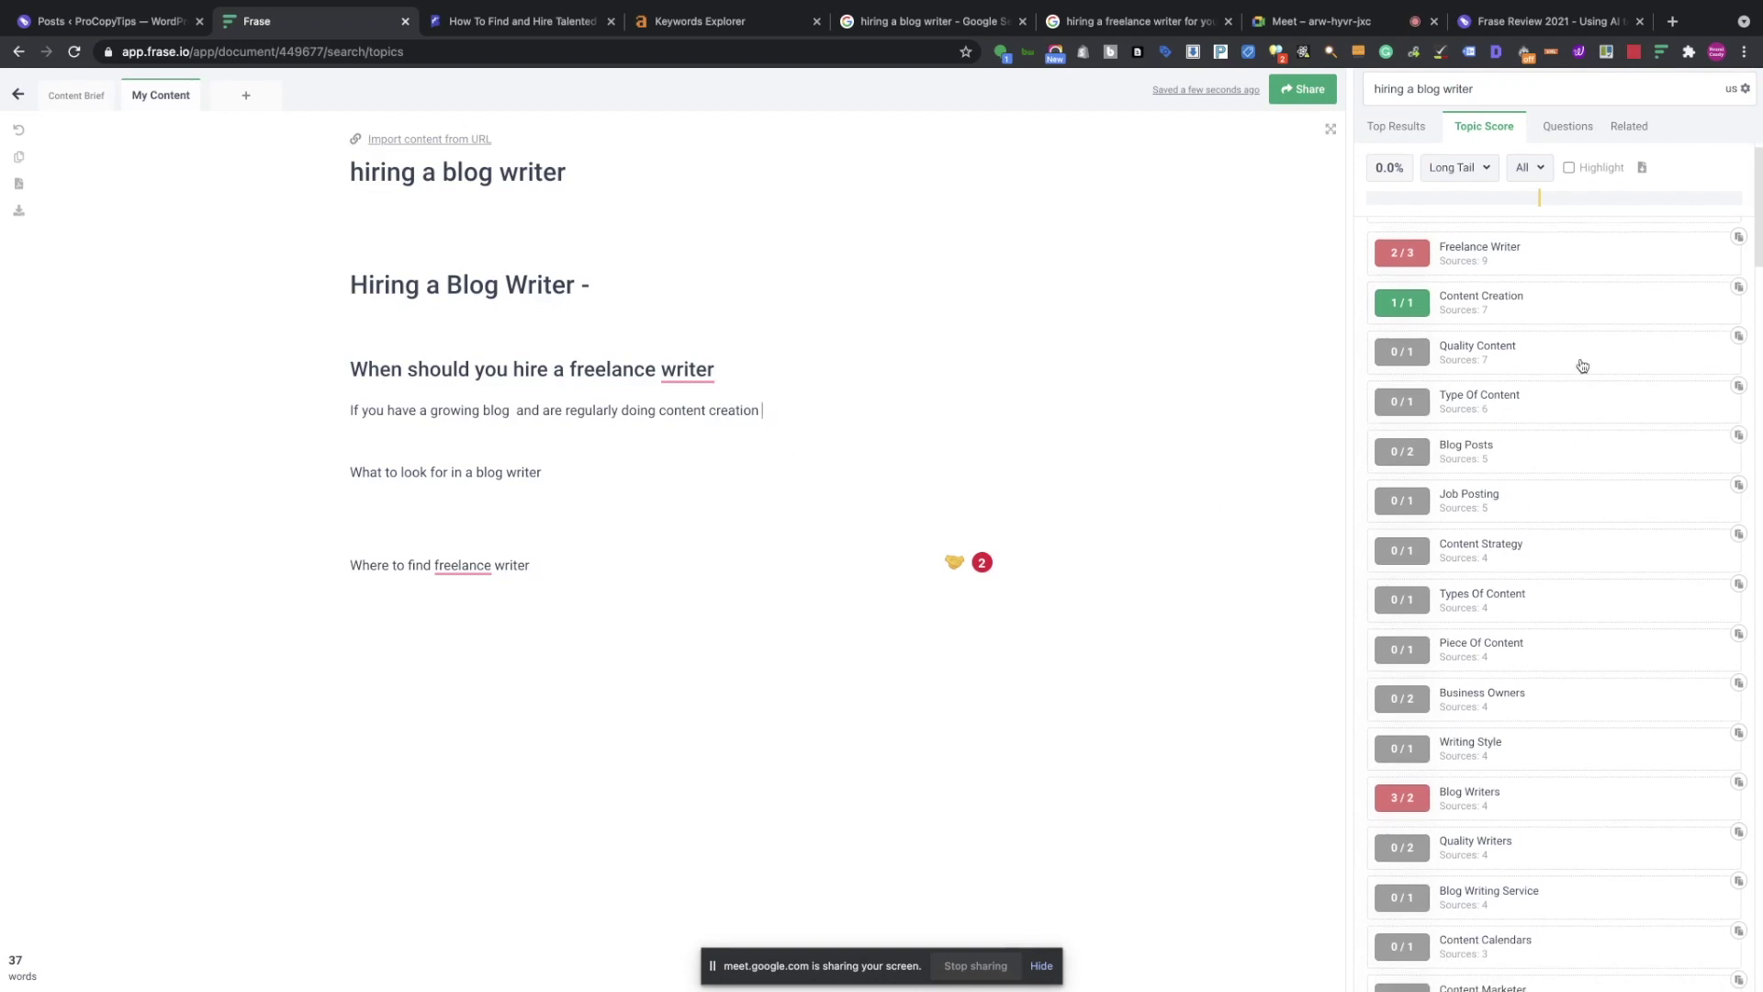
{"action": "scroll", "coordinate": [1550, 334], "scroll_direction": "up", "scroll_amount": 1}
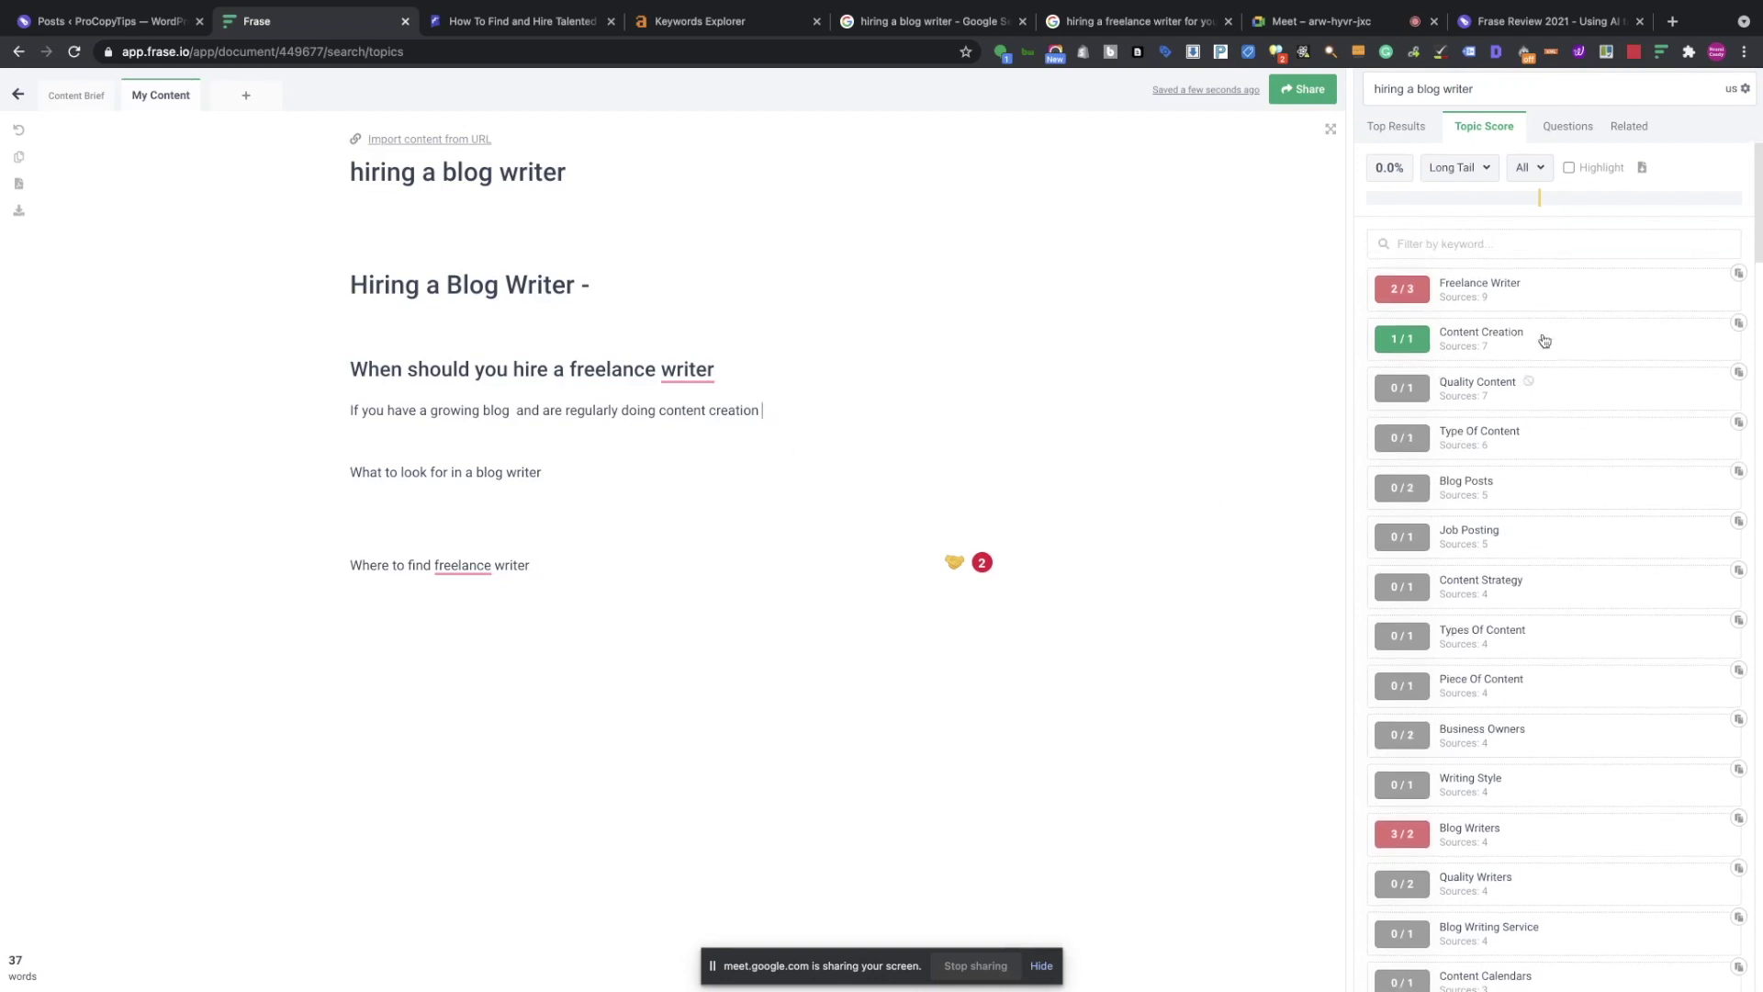
{"action": "scroll", "coordinate": [1566, 526], "scroll_direction": "down", "scroll_amount": 1}
{"action": "scroll", "coordinate": [1567, 526], "scroll_direction": "down", "scroll_amount": 2}
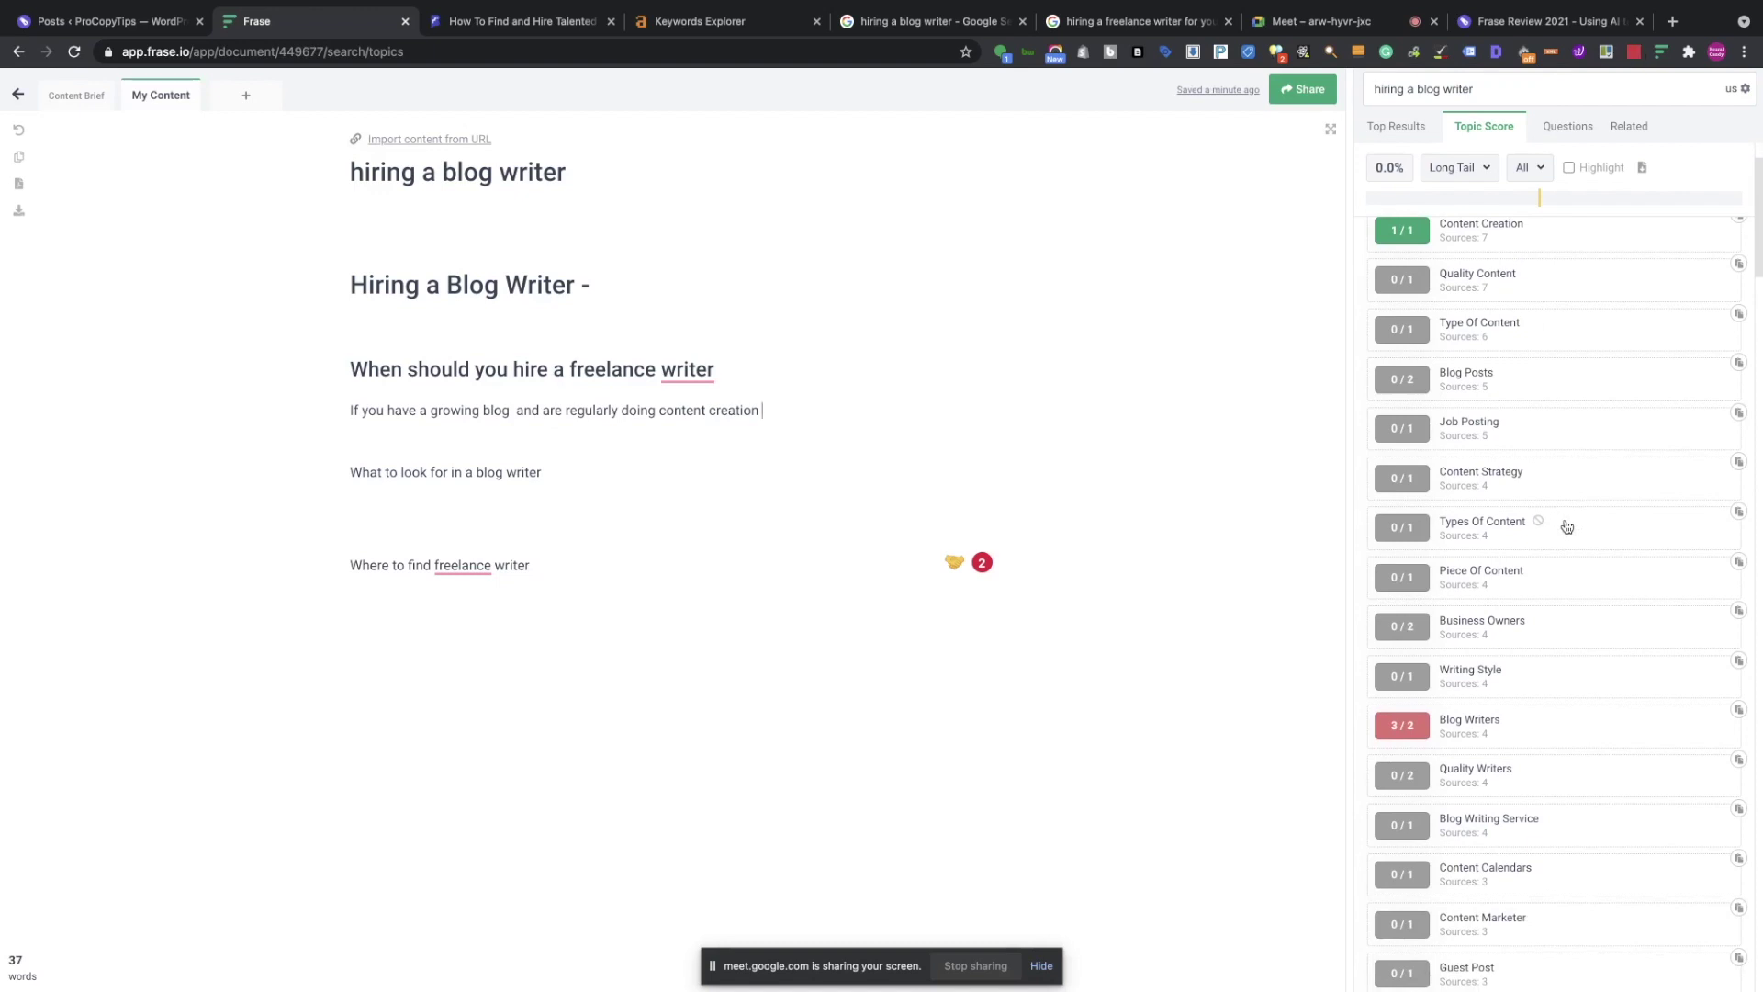
{"action": "scroll", "coordinate": [1566, 526], "scroll_direction": "down", "scroll_amount": 5}
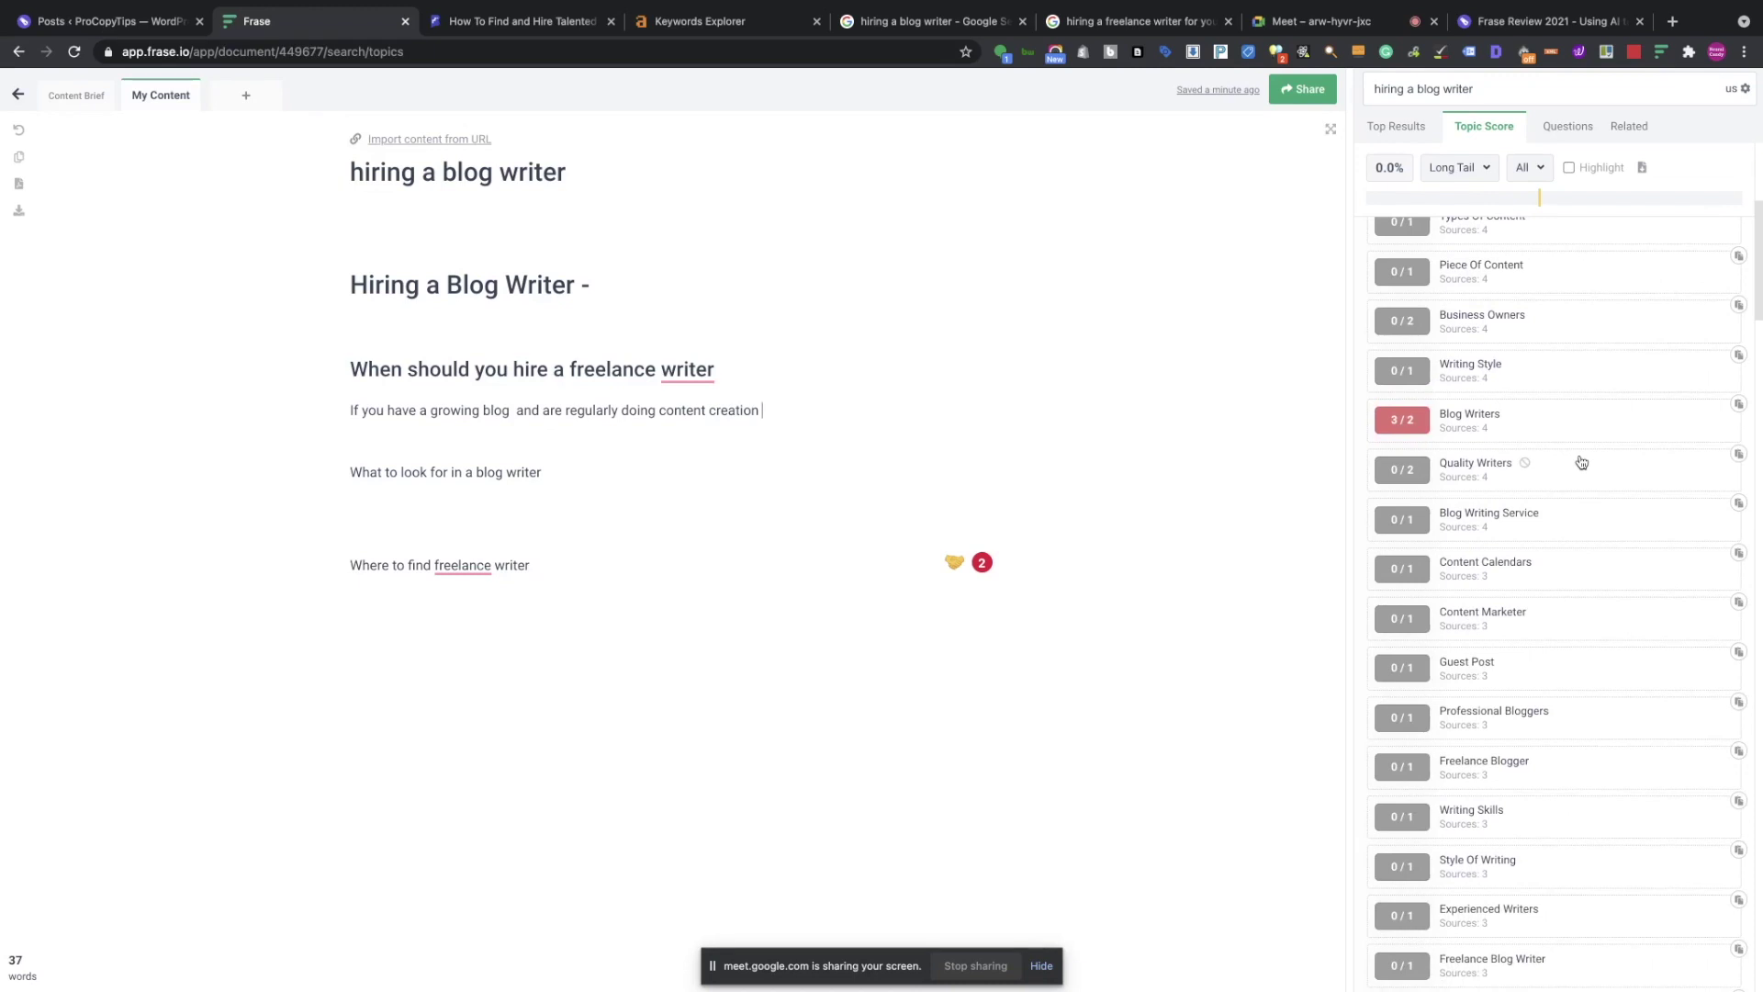
Open the finished article in the "freelance copywriting fees" document and display its topic scores.
{"action": "left_click", "coordinate": [16, 98]}
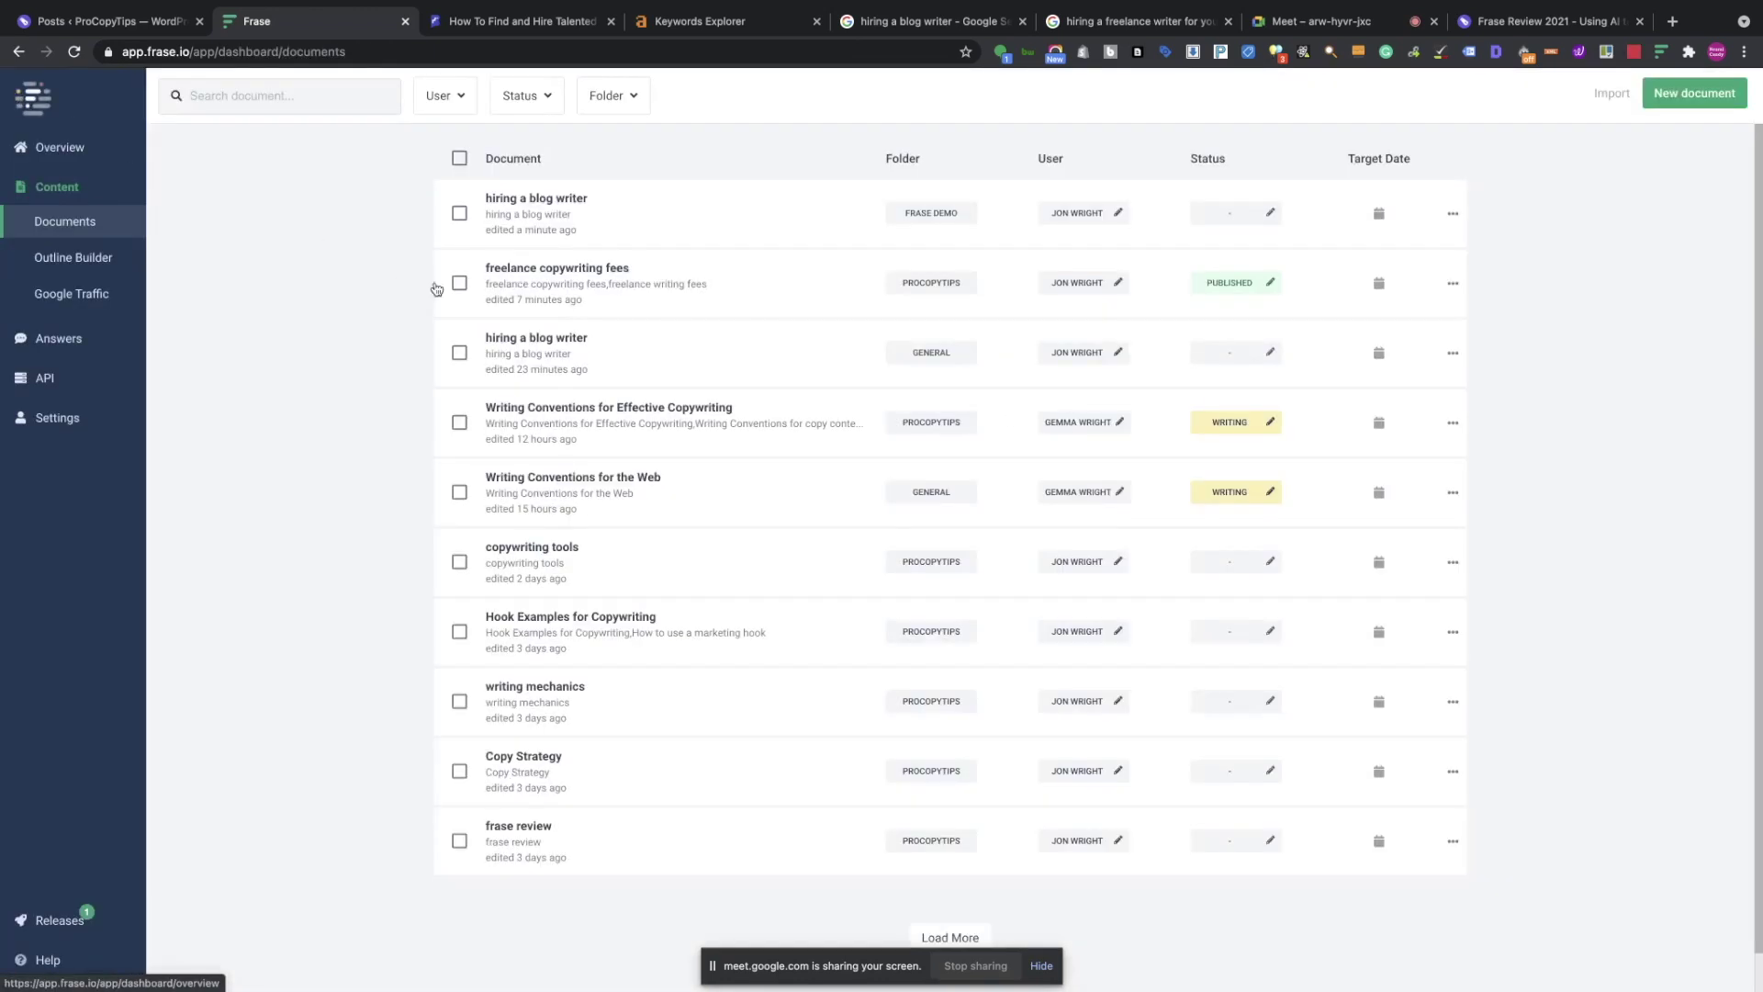
{"action": "left_click", "coordinate": [529, 267]}
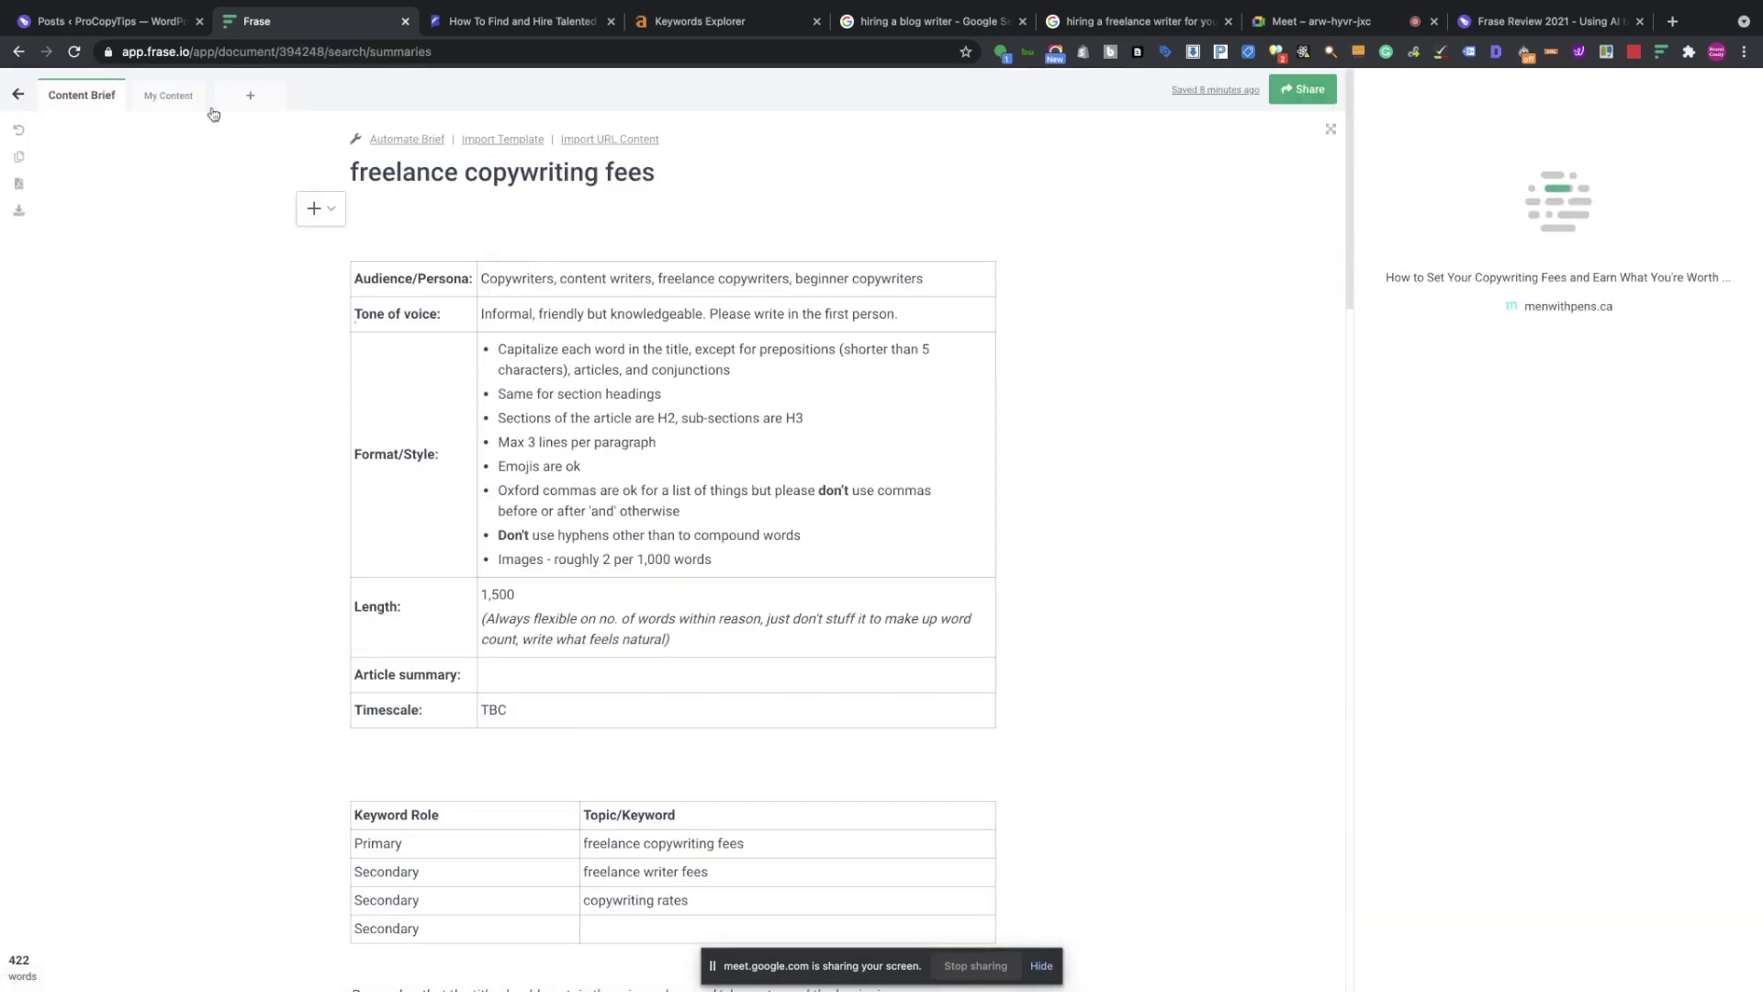
{"action": "left_click", "coordinate": [177, 96]}
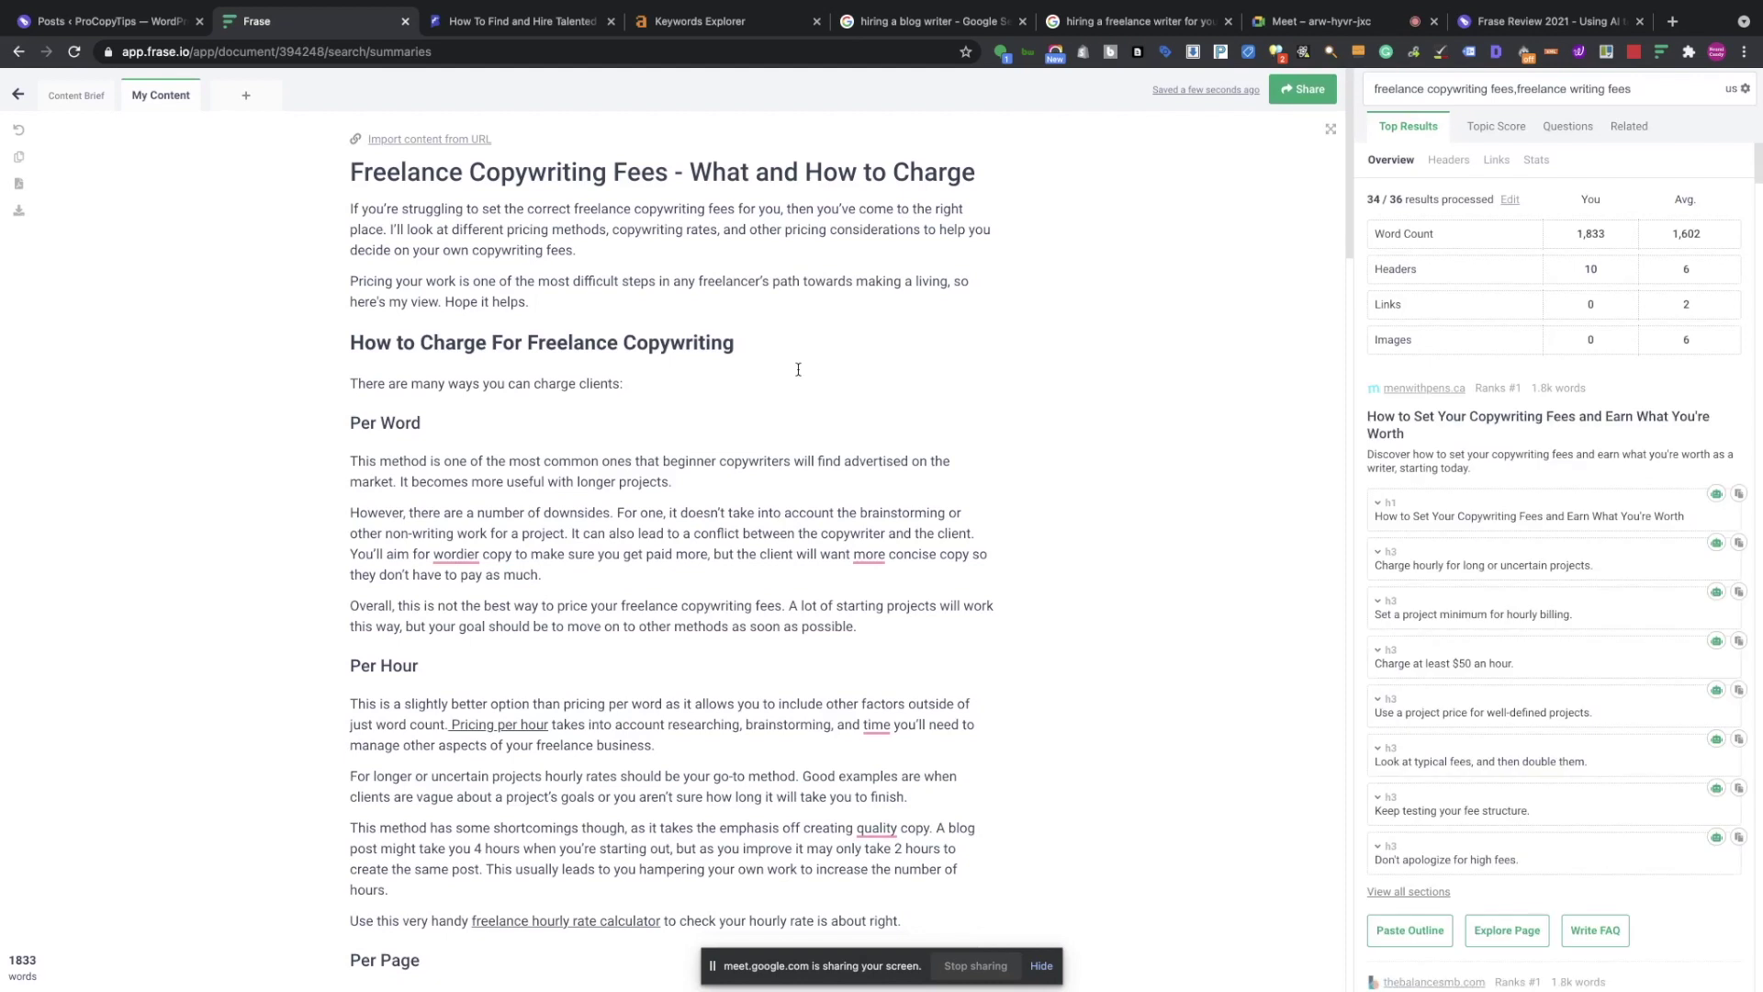
{"action": "left_click", "coordinate": [1483, 130]}
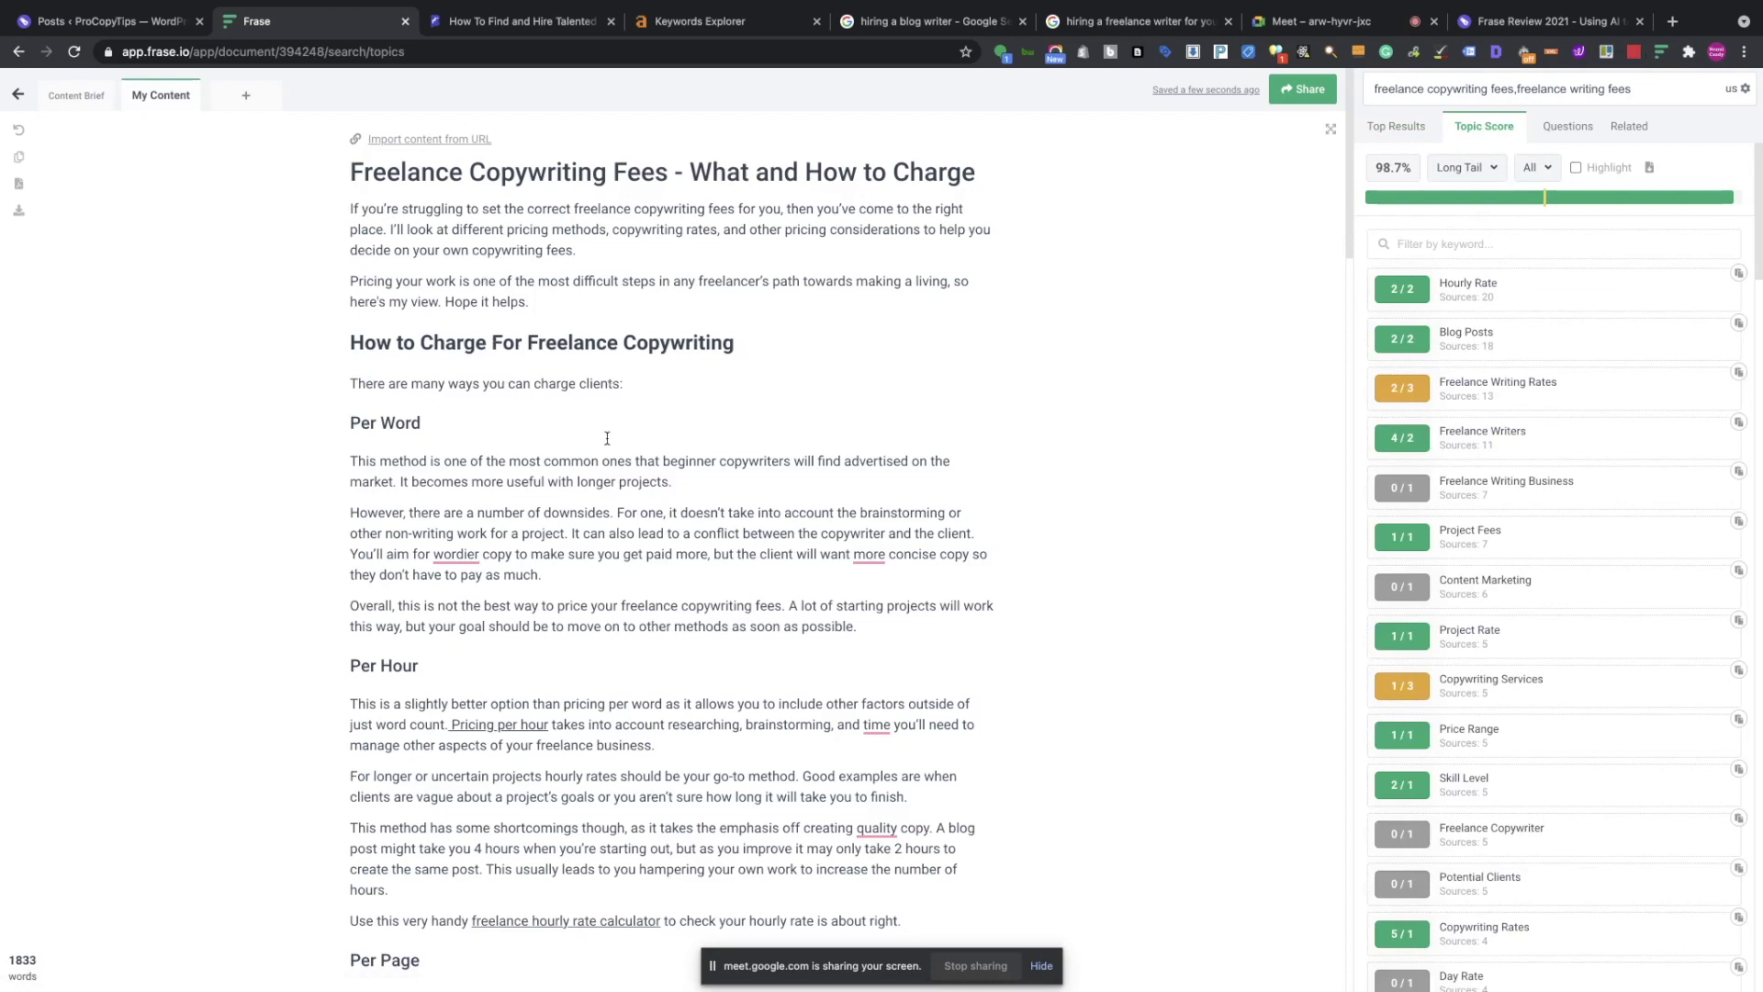
Examine how the keyword "freelance copywriting fees" is used in the article's title and its "Per Word" section.
{"action": "scroll", "coordinate": [597, 532], "scroll_direction": "down", "scroll_amount": 1}
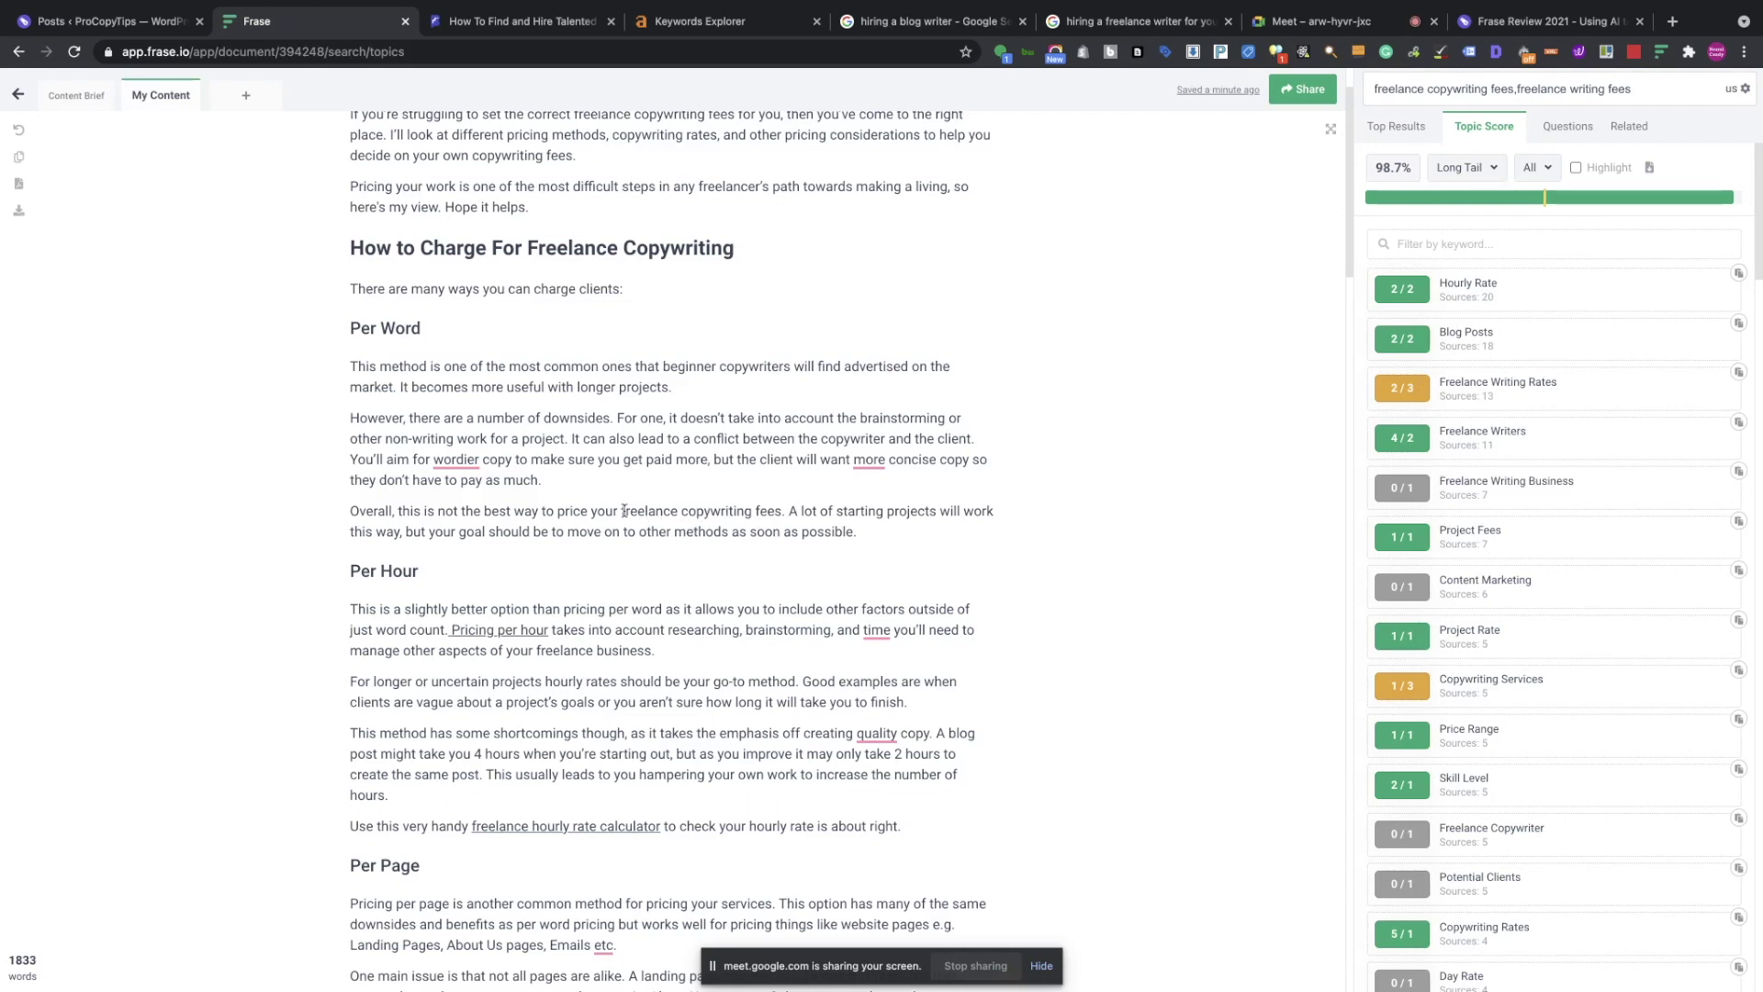
{"action": "left_click_drag", "start_coordinate": [782, 512], "coordinate": [622, 511]}
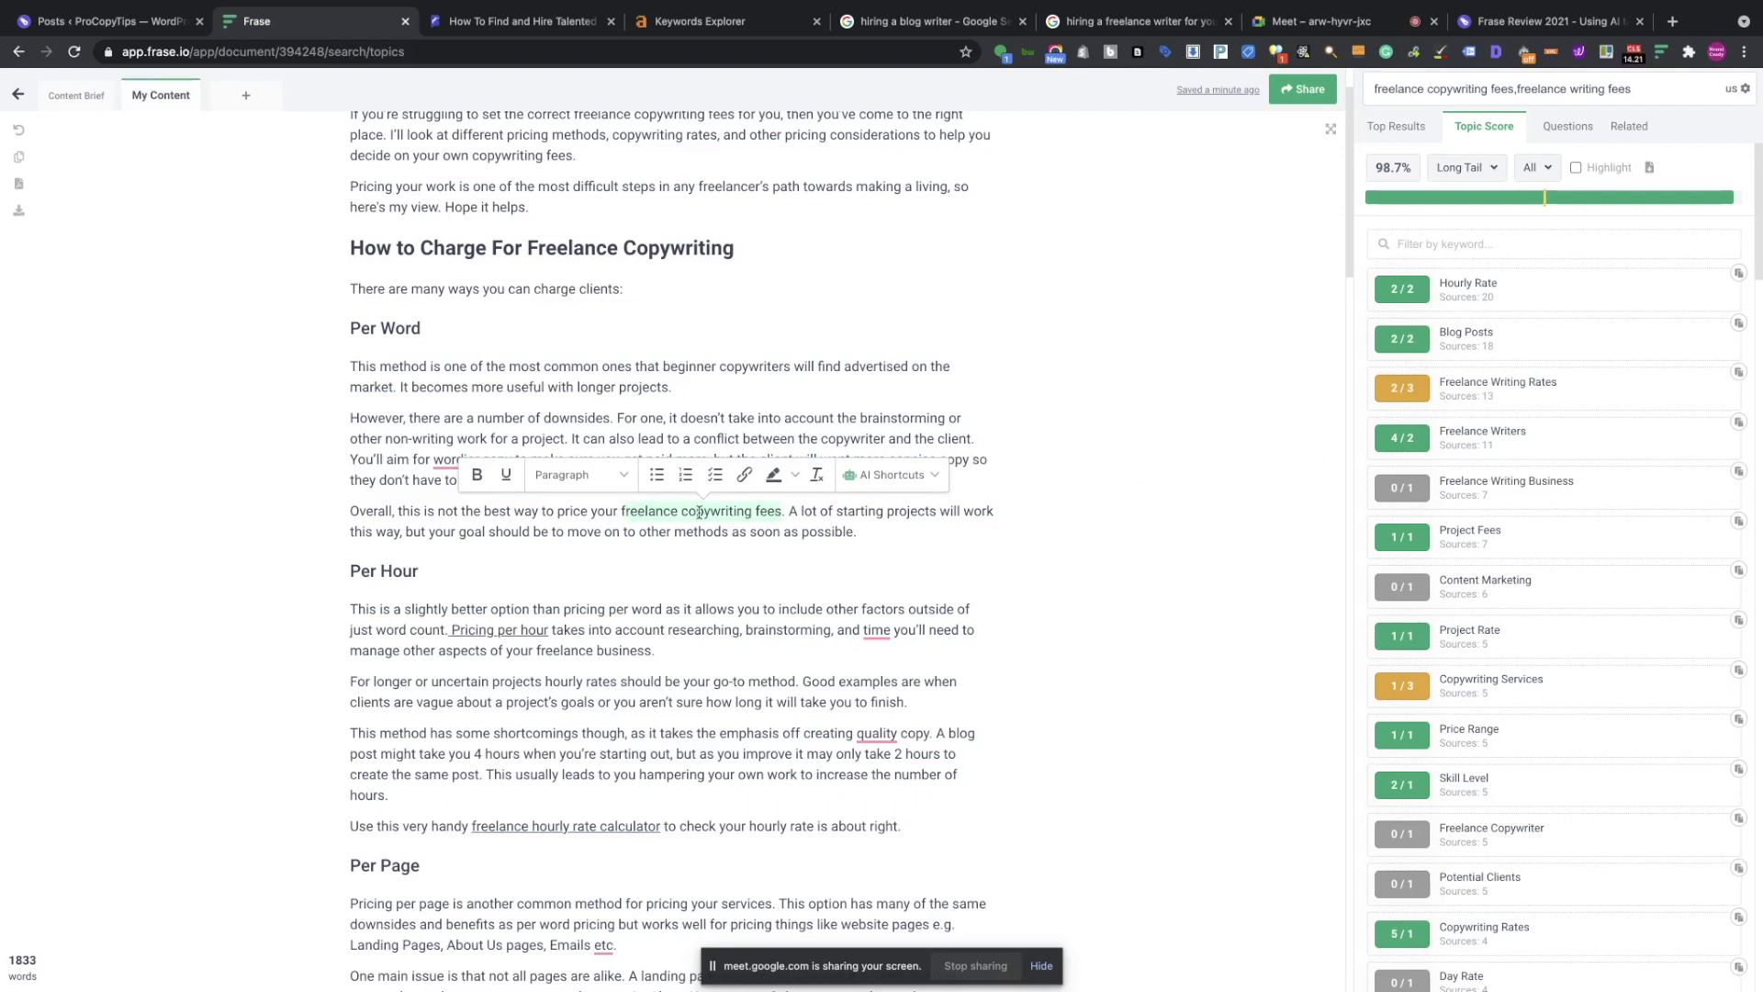
{"action": "scroll", "coordinate": [699, 512], "scroll_direction": "up", "scroll_amount": 1}
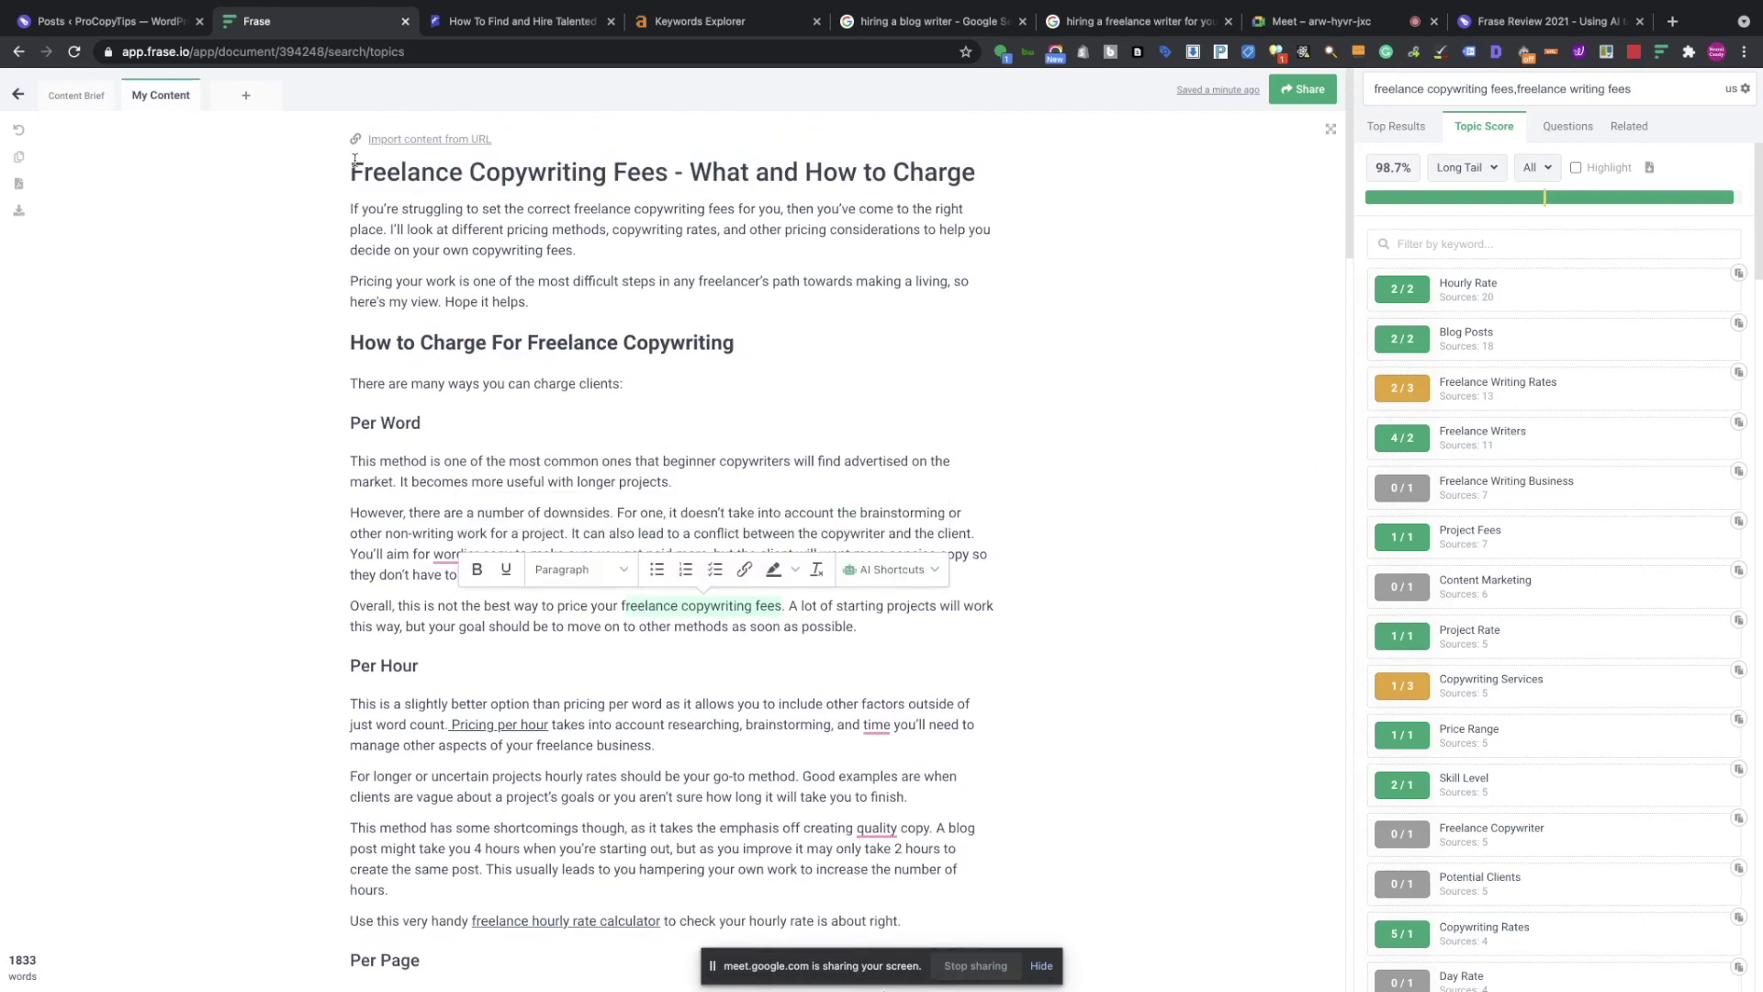
{"action": "left_click_drag", "start_coordinate": [975, 172], "coordinate": [658, 172]}
{"action": "left_click", "coordinate": [474, 167]}
{"action": "left_click", "coordinate": [755, 607]}
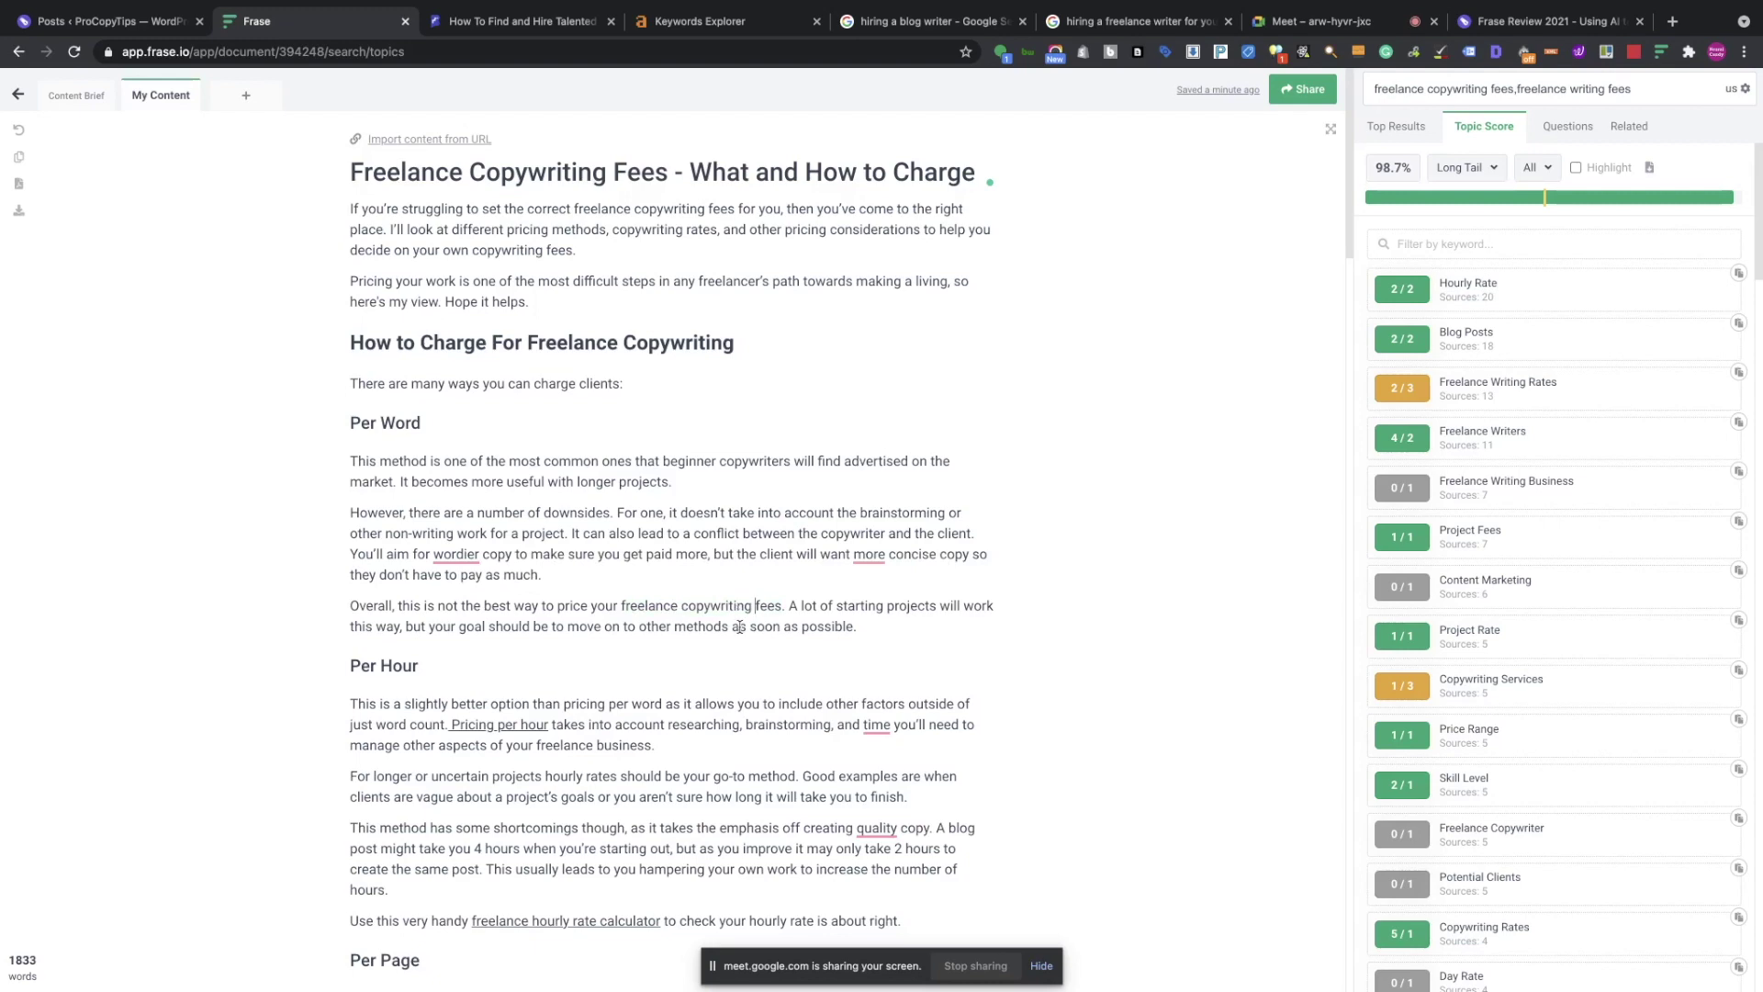
{"action": "scroll", "coordinate": [738, 601], "scroll_direction": "down", "scroll_amount": 1}
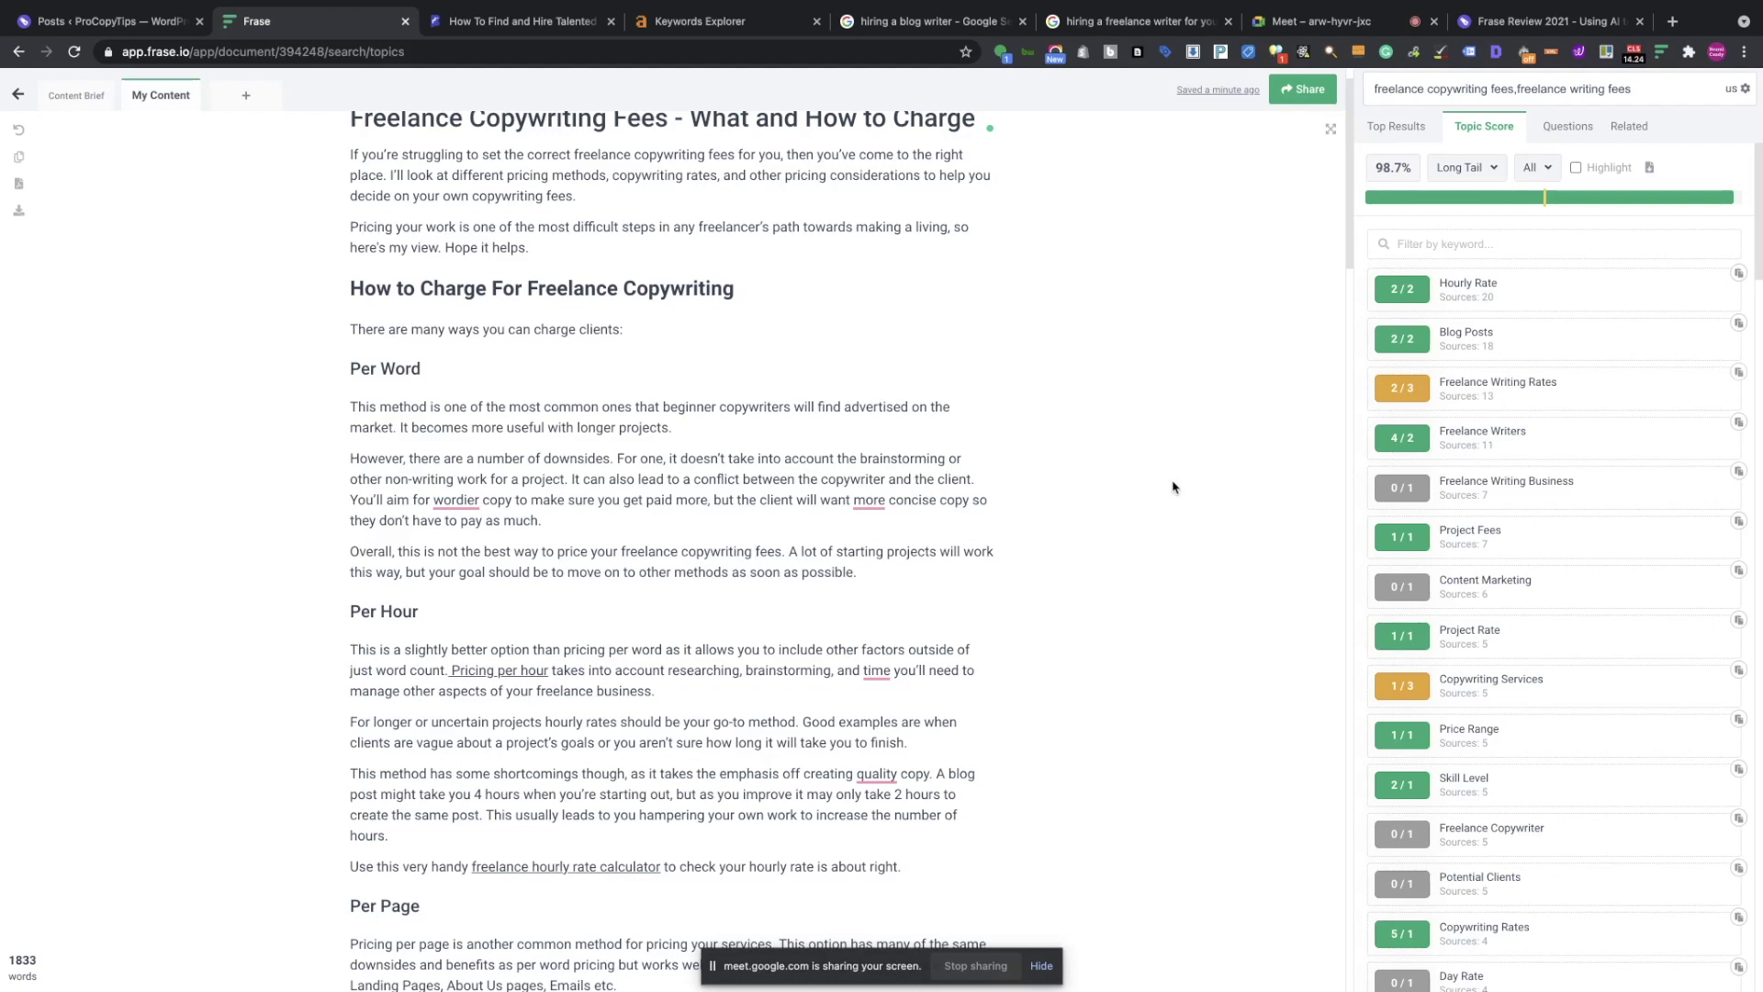
{"action": "scroll", "coordinate": [1173, 487], "scroll_direction": "down", "scroll_amount": 1}
{"action": "scroll", "coordinate": [1172, 487], "scroll_direction": "up", "scroll_amount": 2}
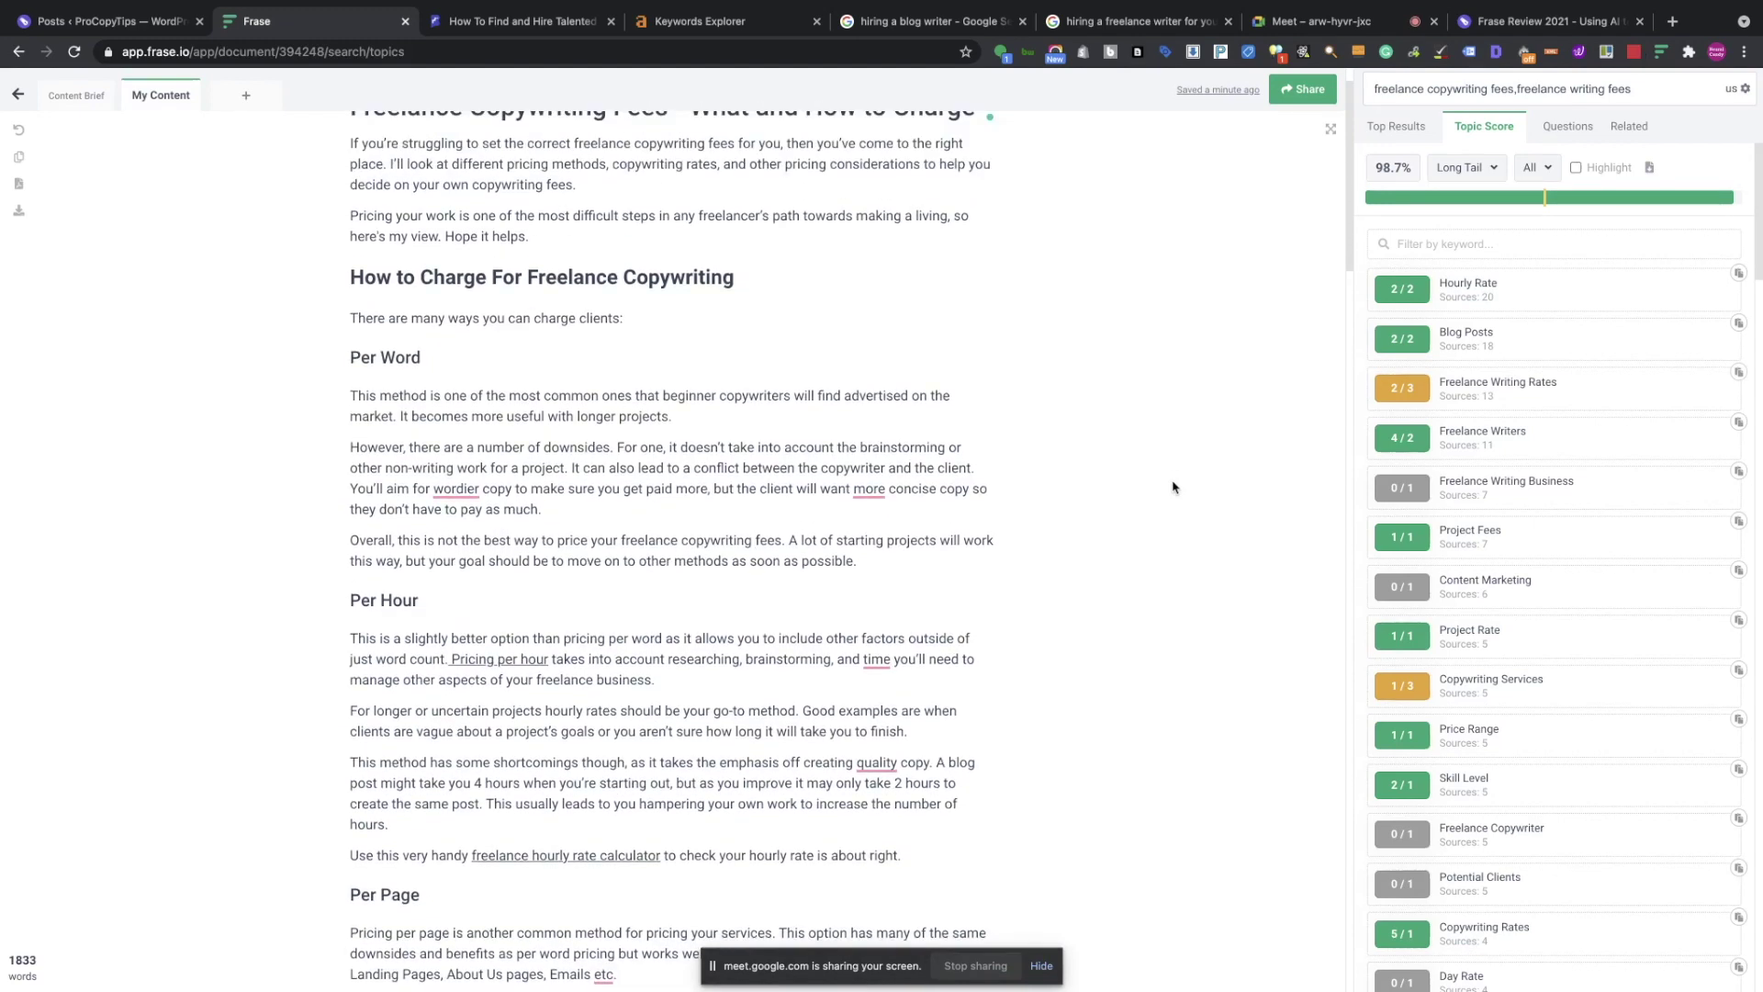
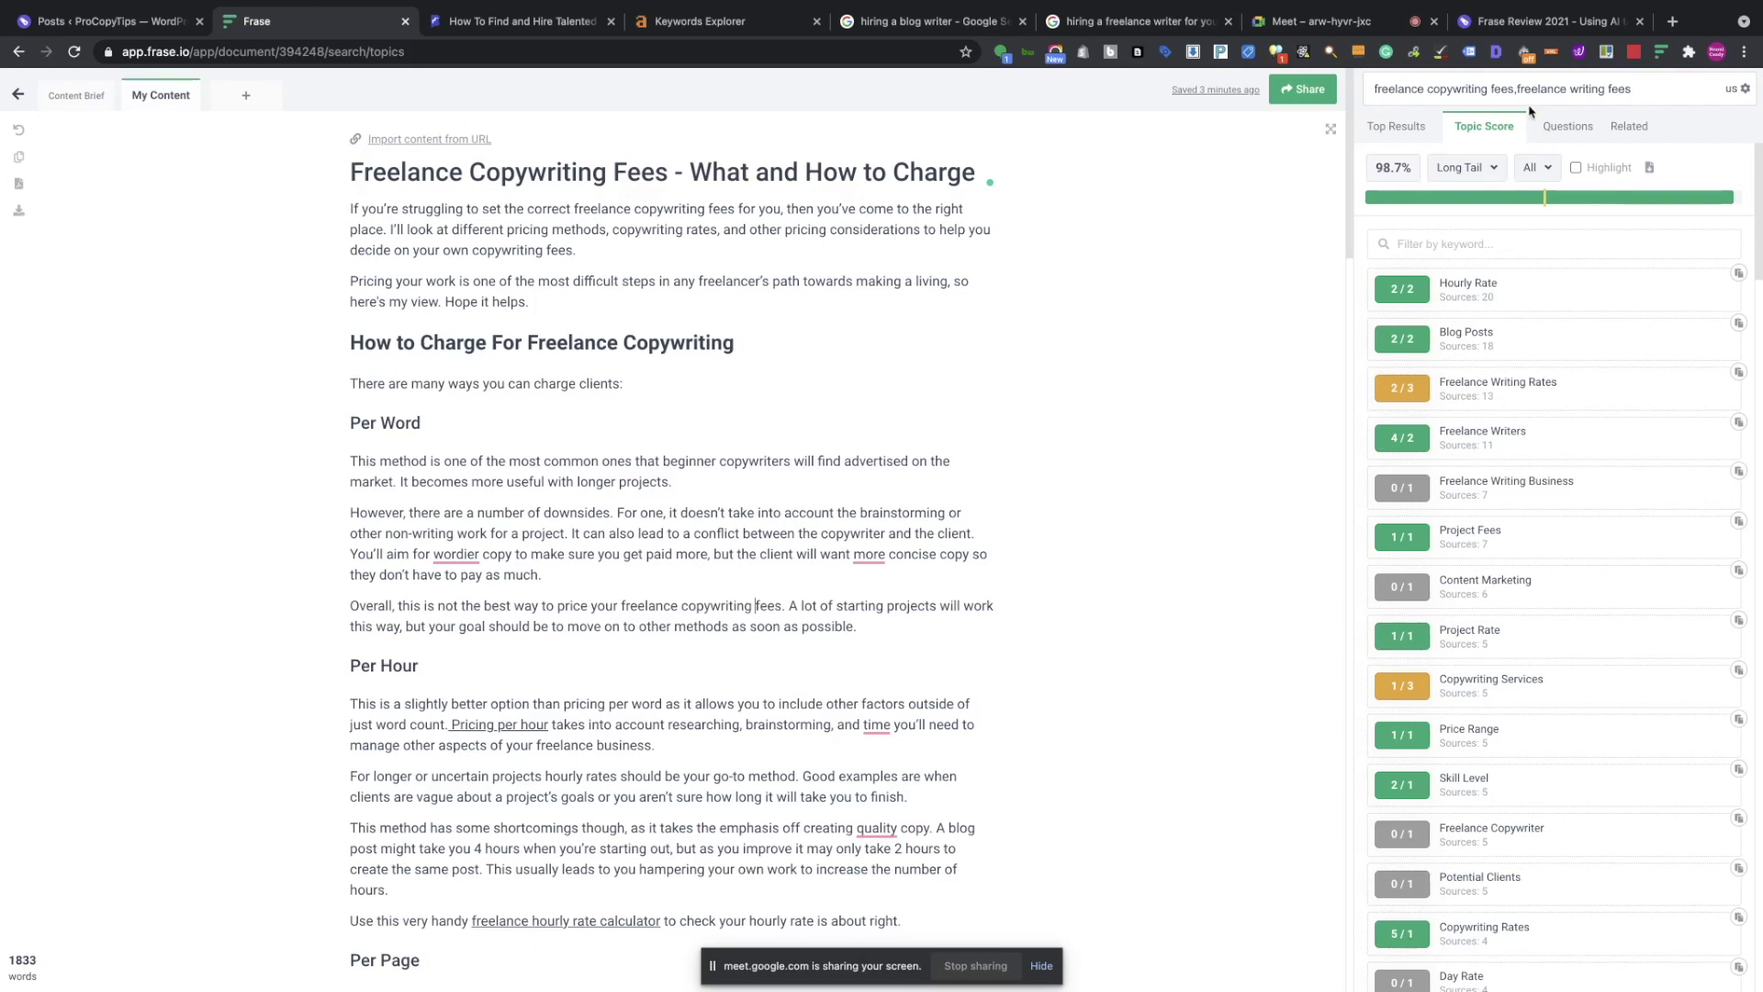
Compare the article's statistics with the top search results and look through the competitors' headings.
{"action": "left_click", "coordinate": [1394, 129]}
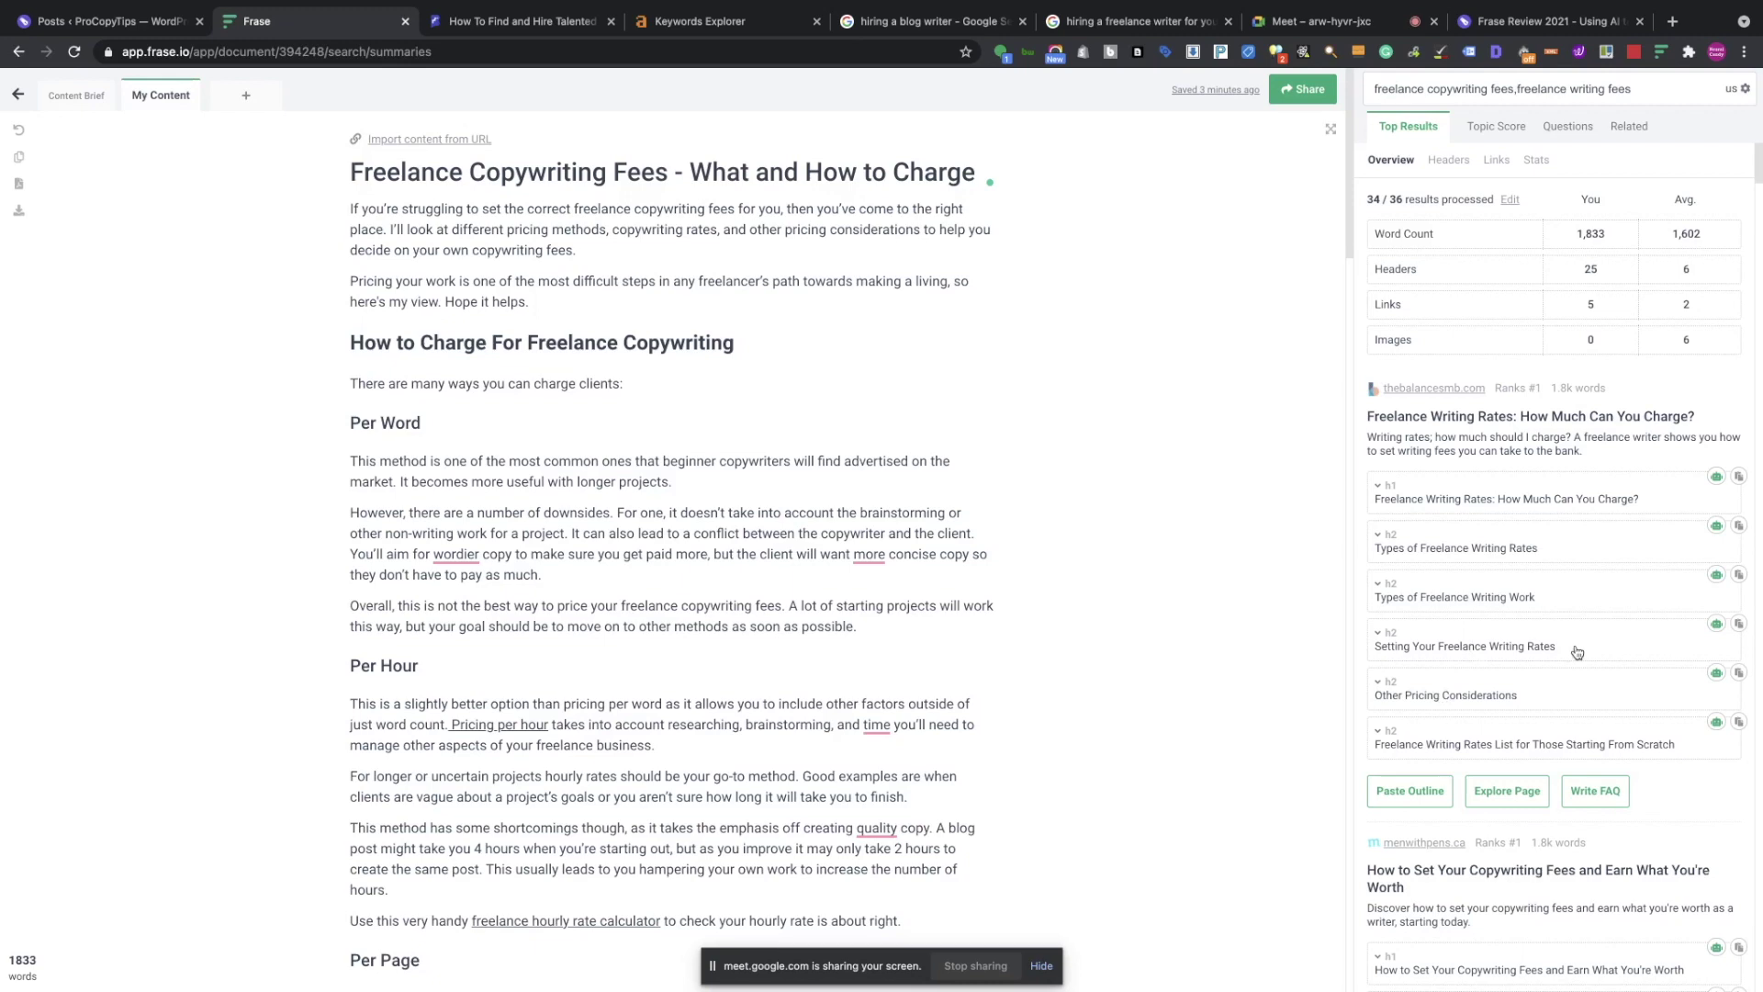
{"action": "scroll", "coordinate": [1565, 617], "scroll_direction": "down", "scroll_amount": 2}
{"action": "scroll", "coordinate": [1564, 616], "scroll_direction": "down", "scroll_amount": 3}
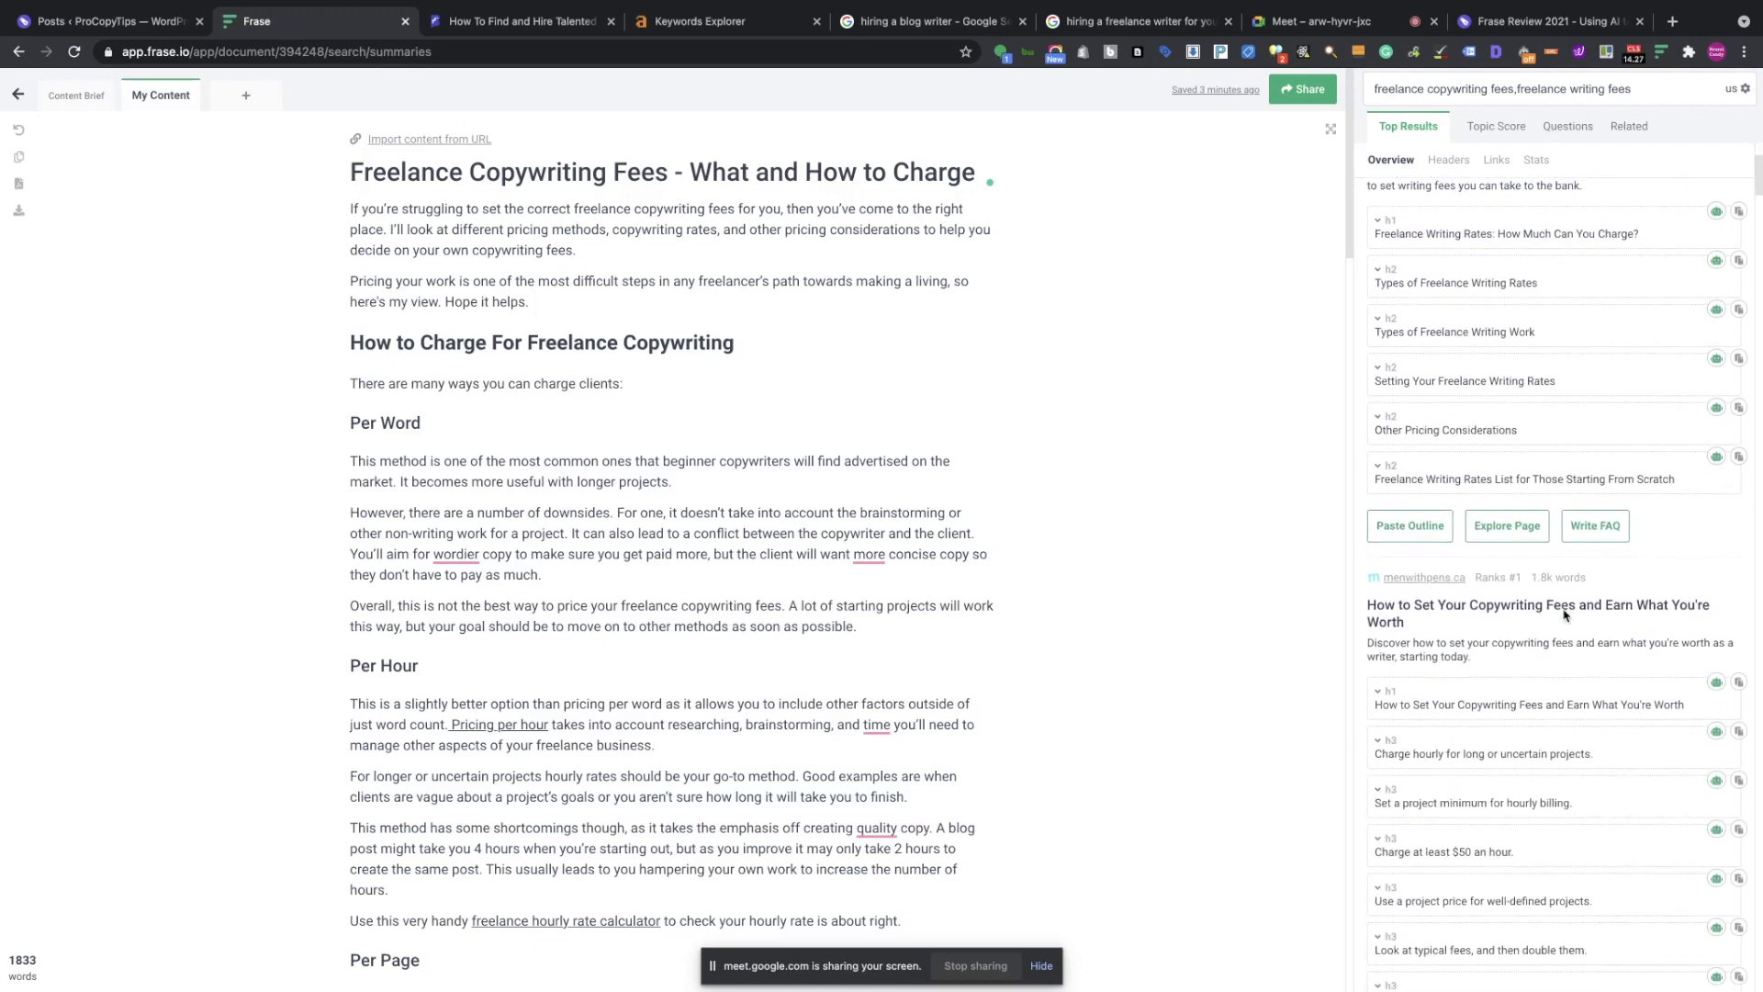
{"action": "scroll", "coordinate": [1565, 616], "scroll_direction": "down", "scroll_amount": 4}
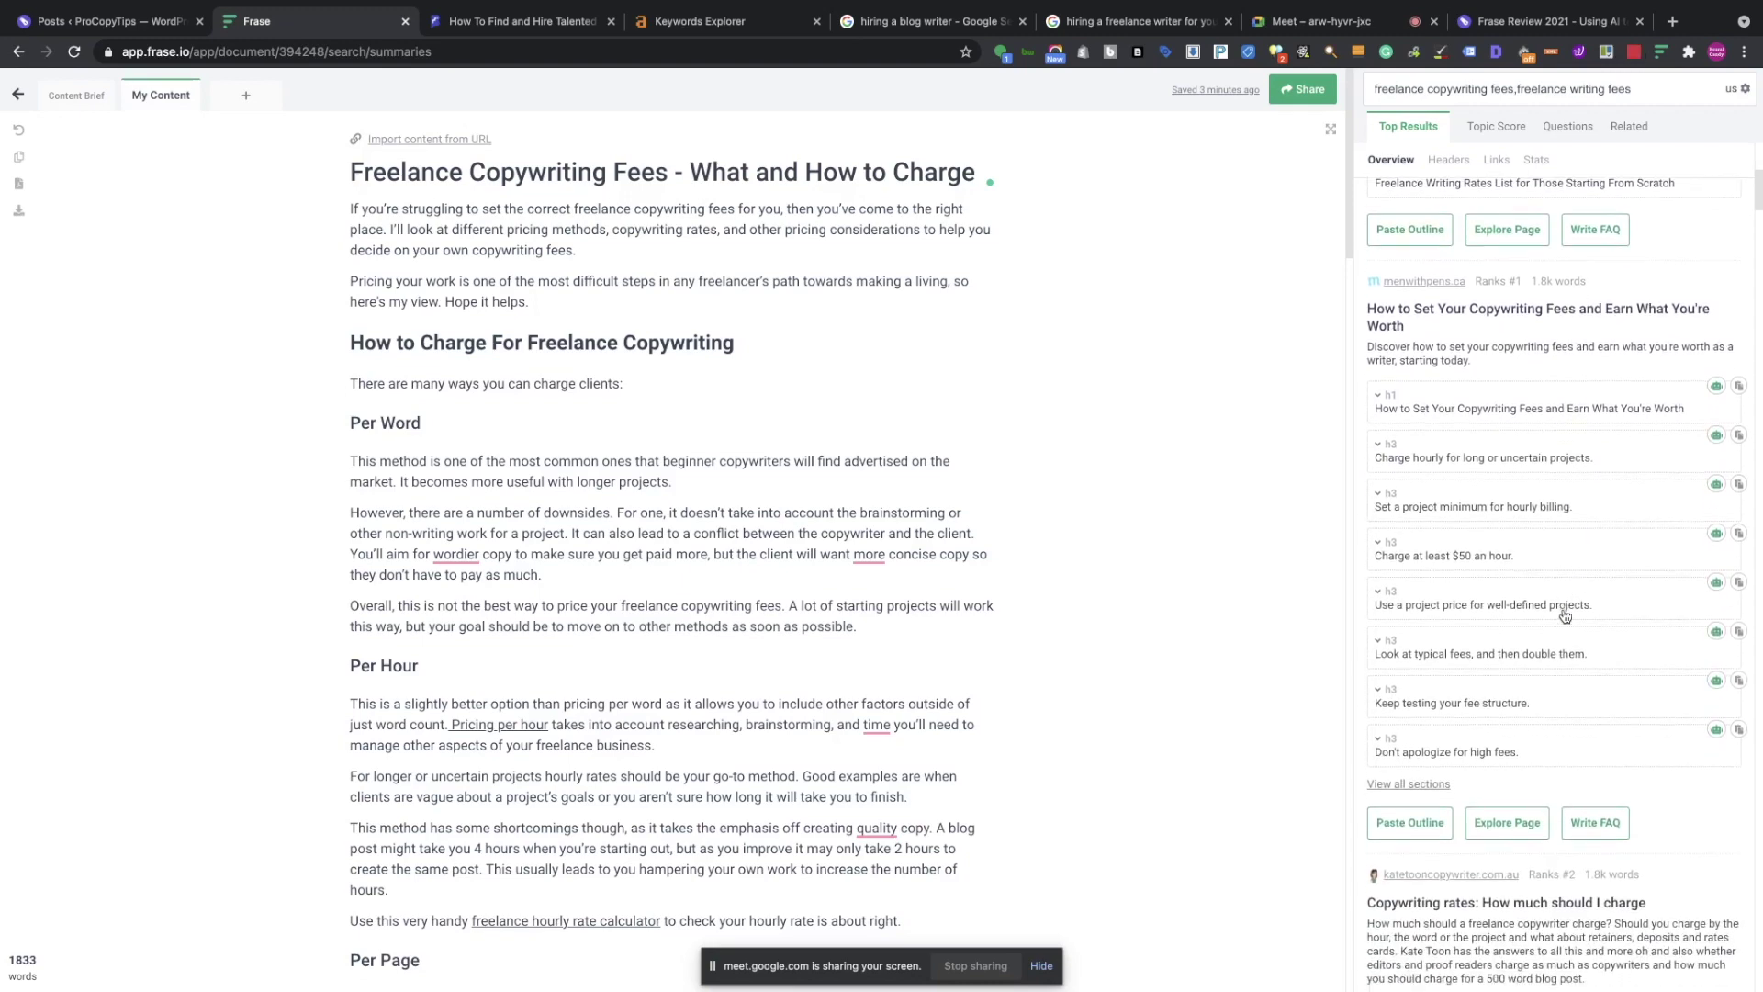
Look through the headings of the top-ranking competitor pages on copywriting fees and copywriting rates.
{"action": "scroll", "coordinate": [1564, 616], "scroll_direction": "down", "scroll_amount": 4}
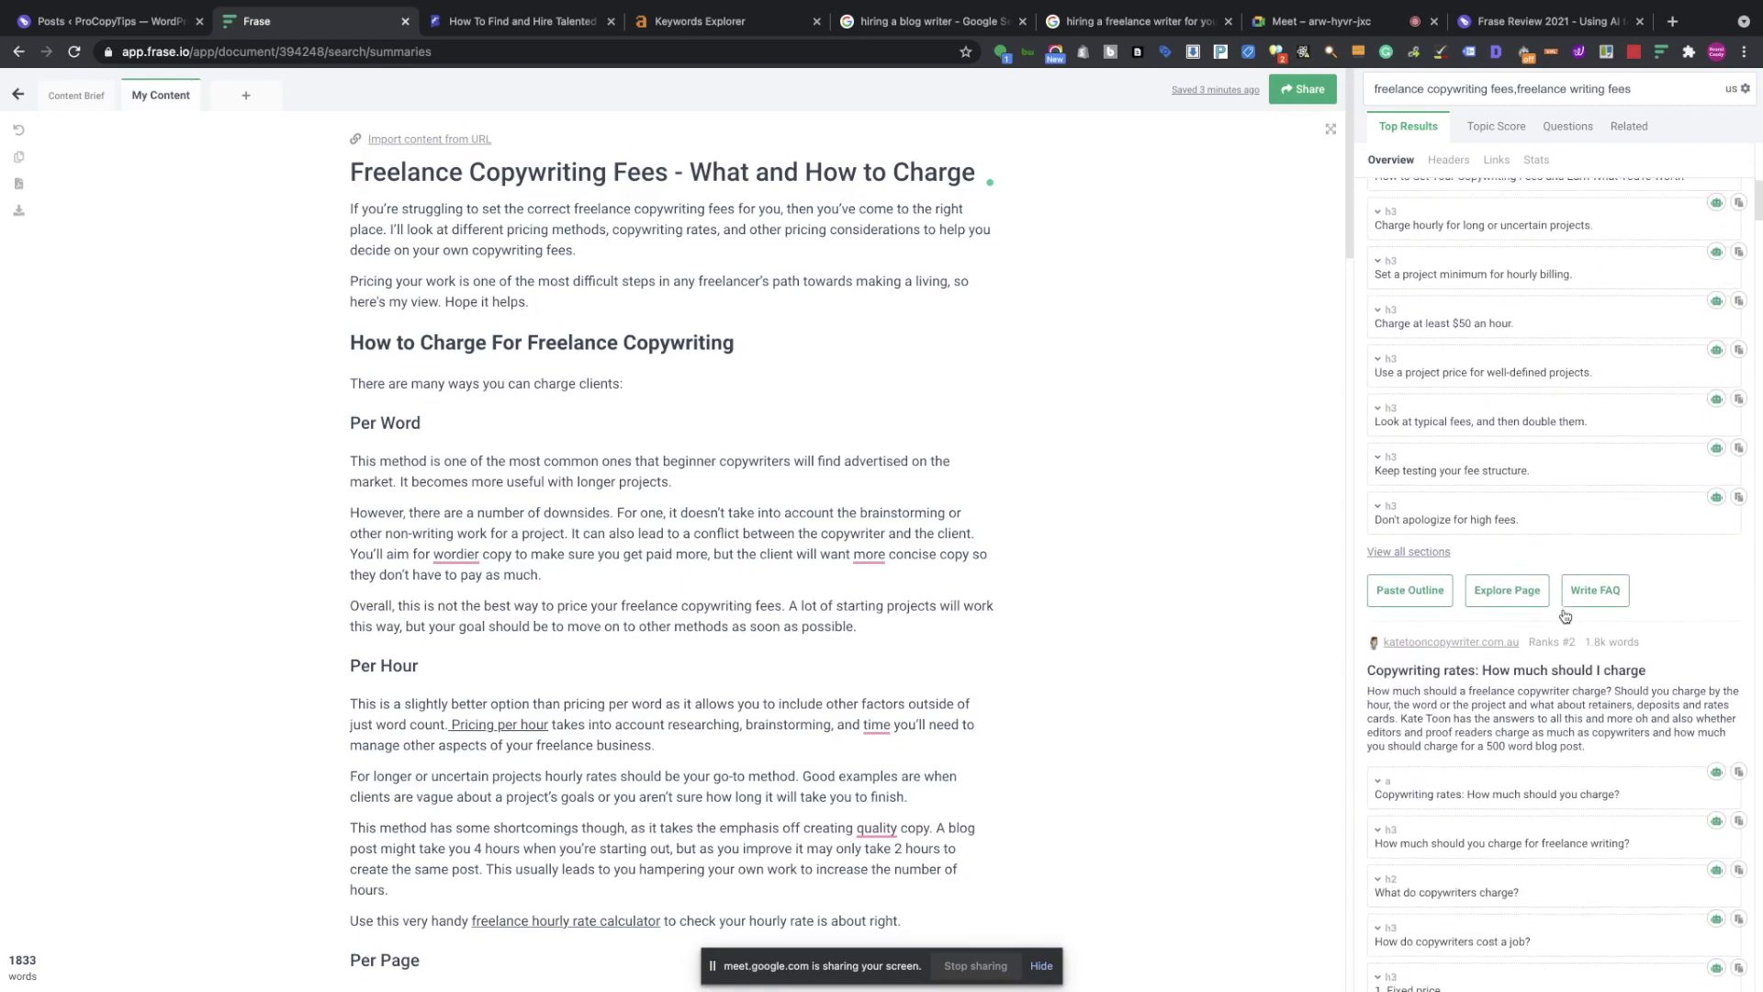
{"action": "scroll", "coordinate": [1565, 616], "scroll_direction": "down", "scroll_amount": 4}
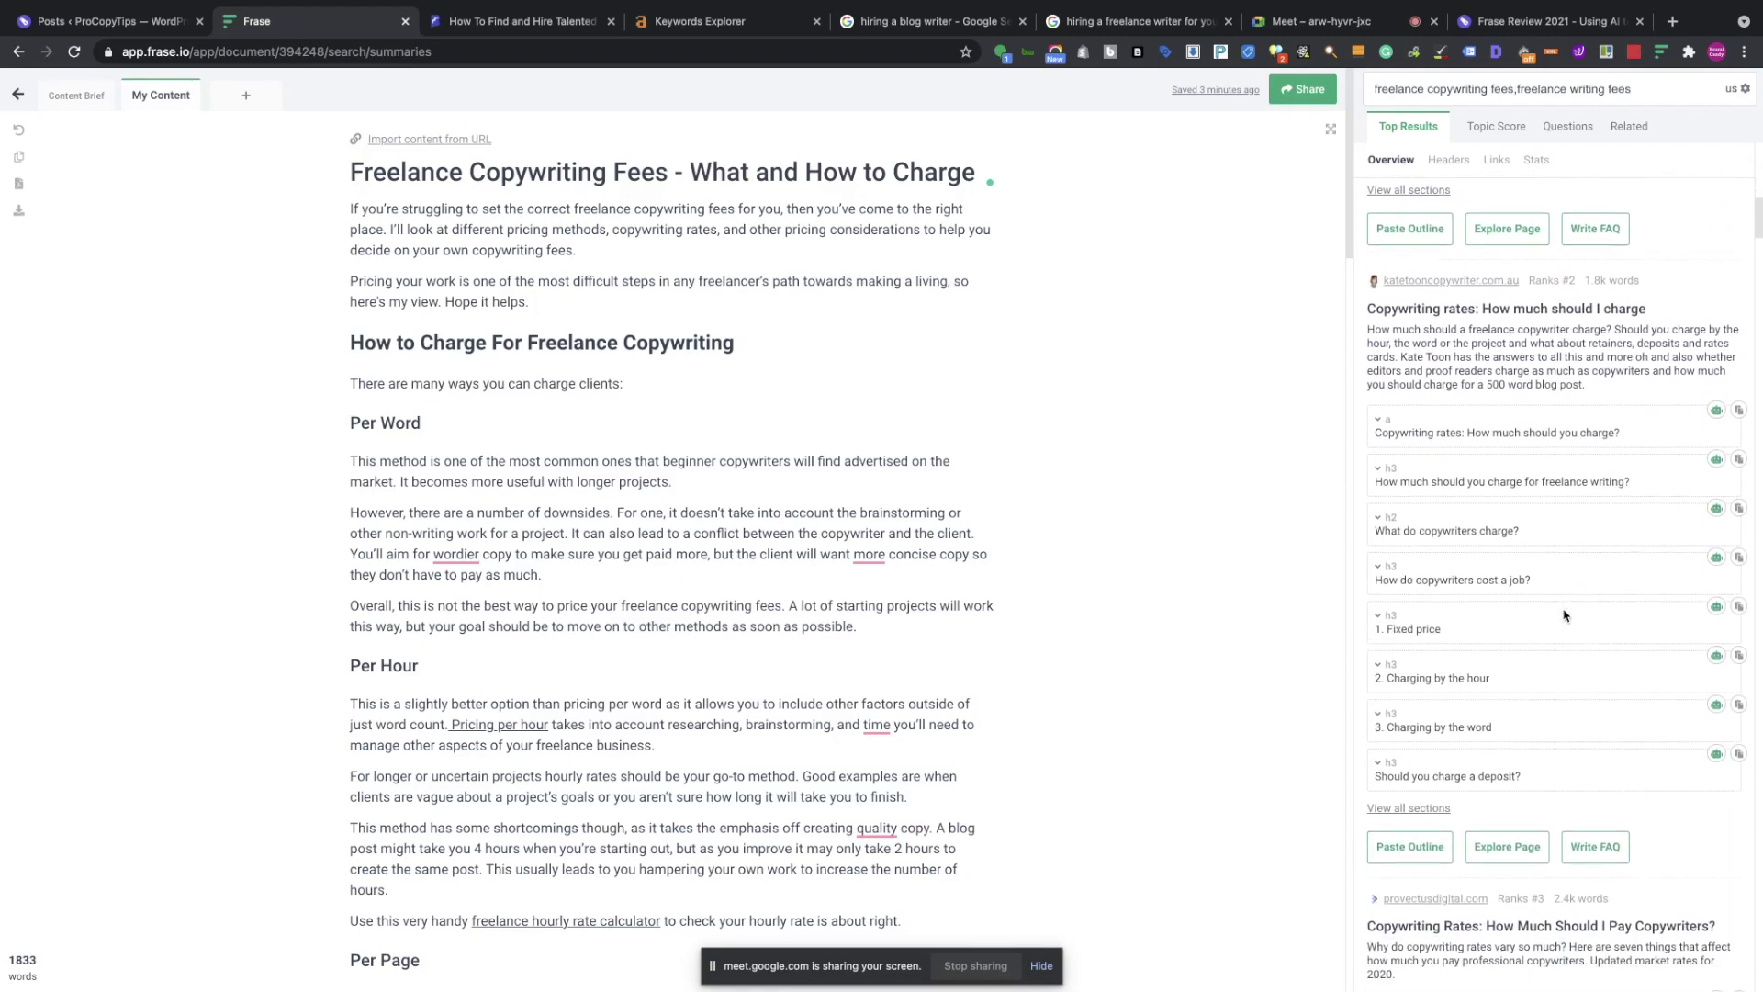
{"action": "scroll", "coordinate": [1565, 616], "scroll_direction": "down", "scroll_amount": 2}
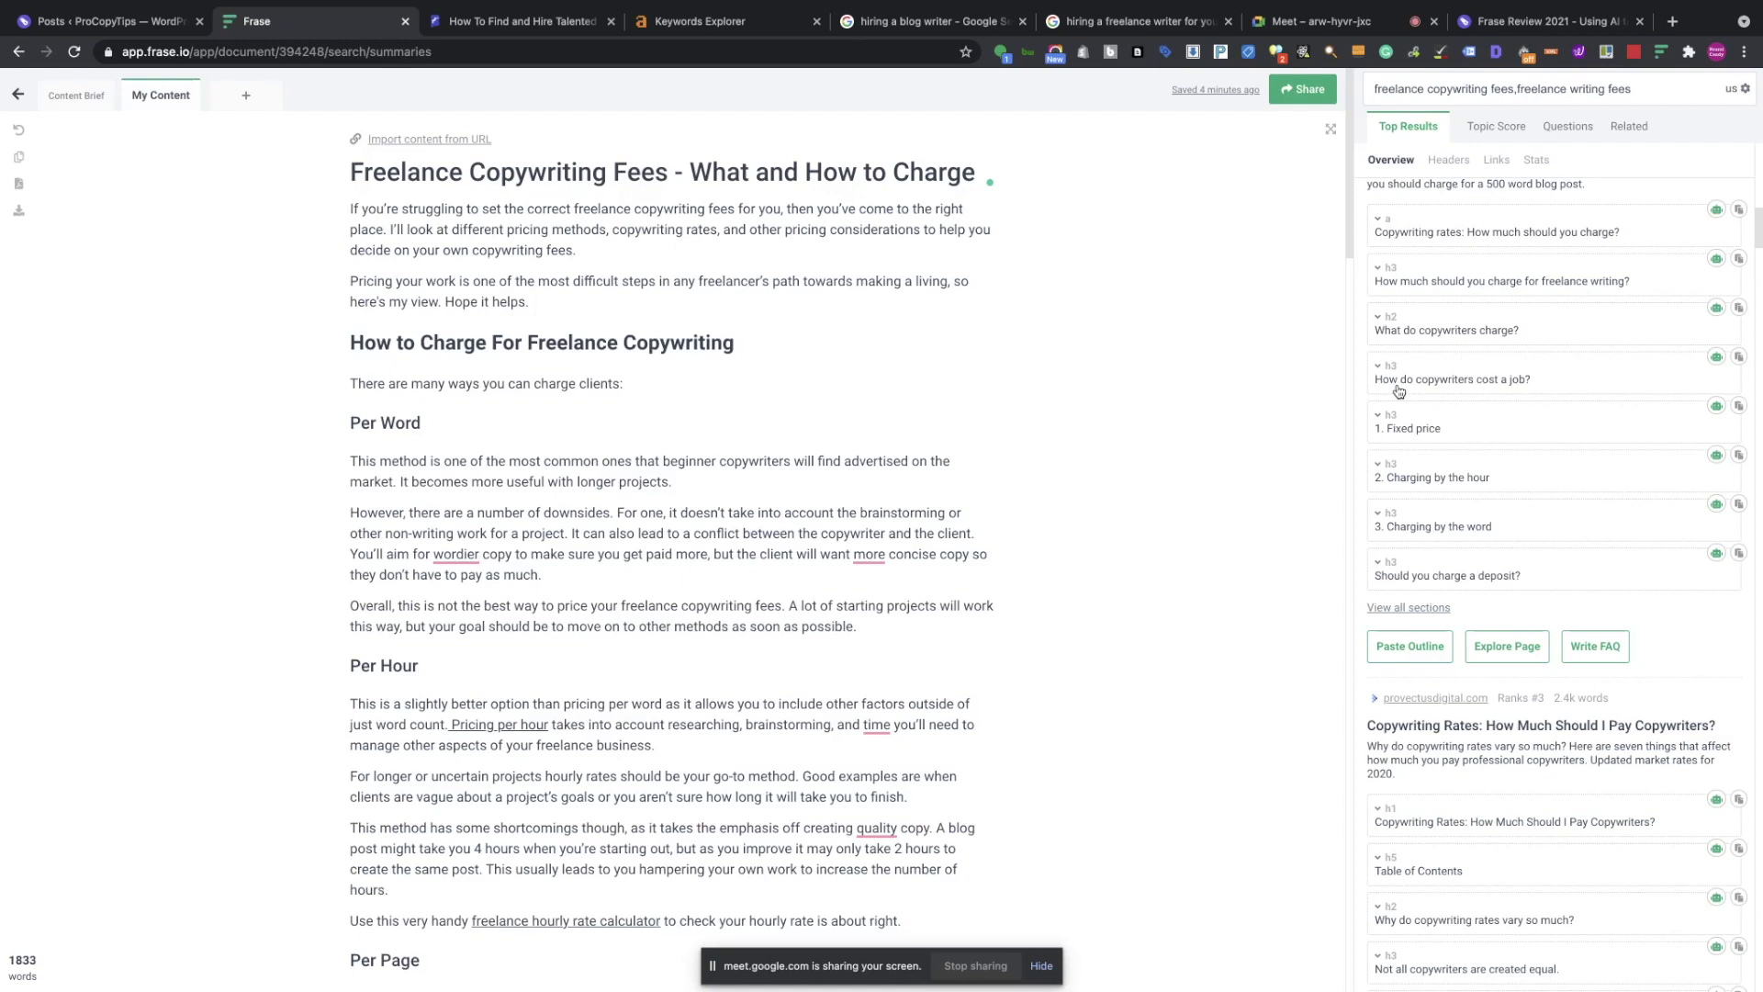
Review the finished article's sections from "How to Charge For Freelance Copywriting" through "Your Competition" for comparison with the competitors' headings.
{"action": "scroll", "coordinate": [779, 409], "scroll_direction": "down", "scroll_amount": 3}
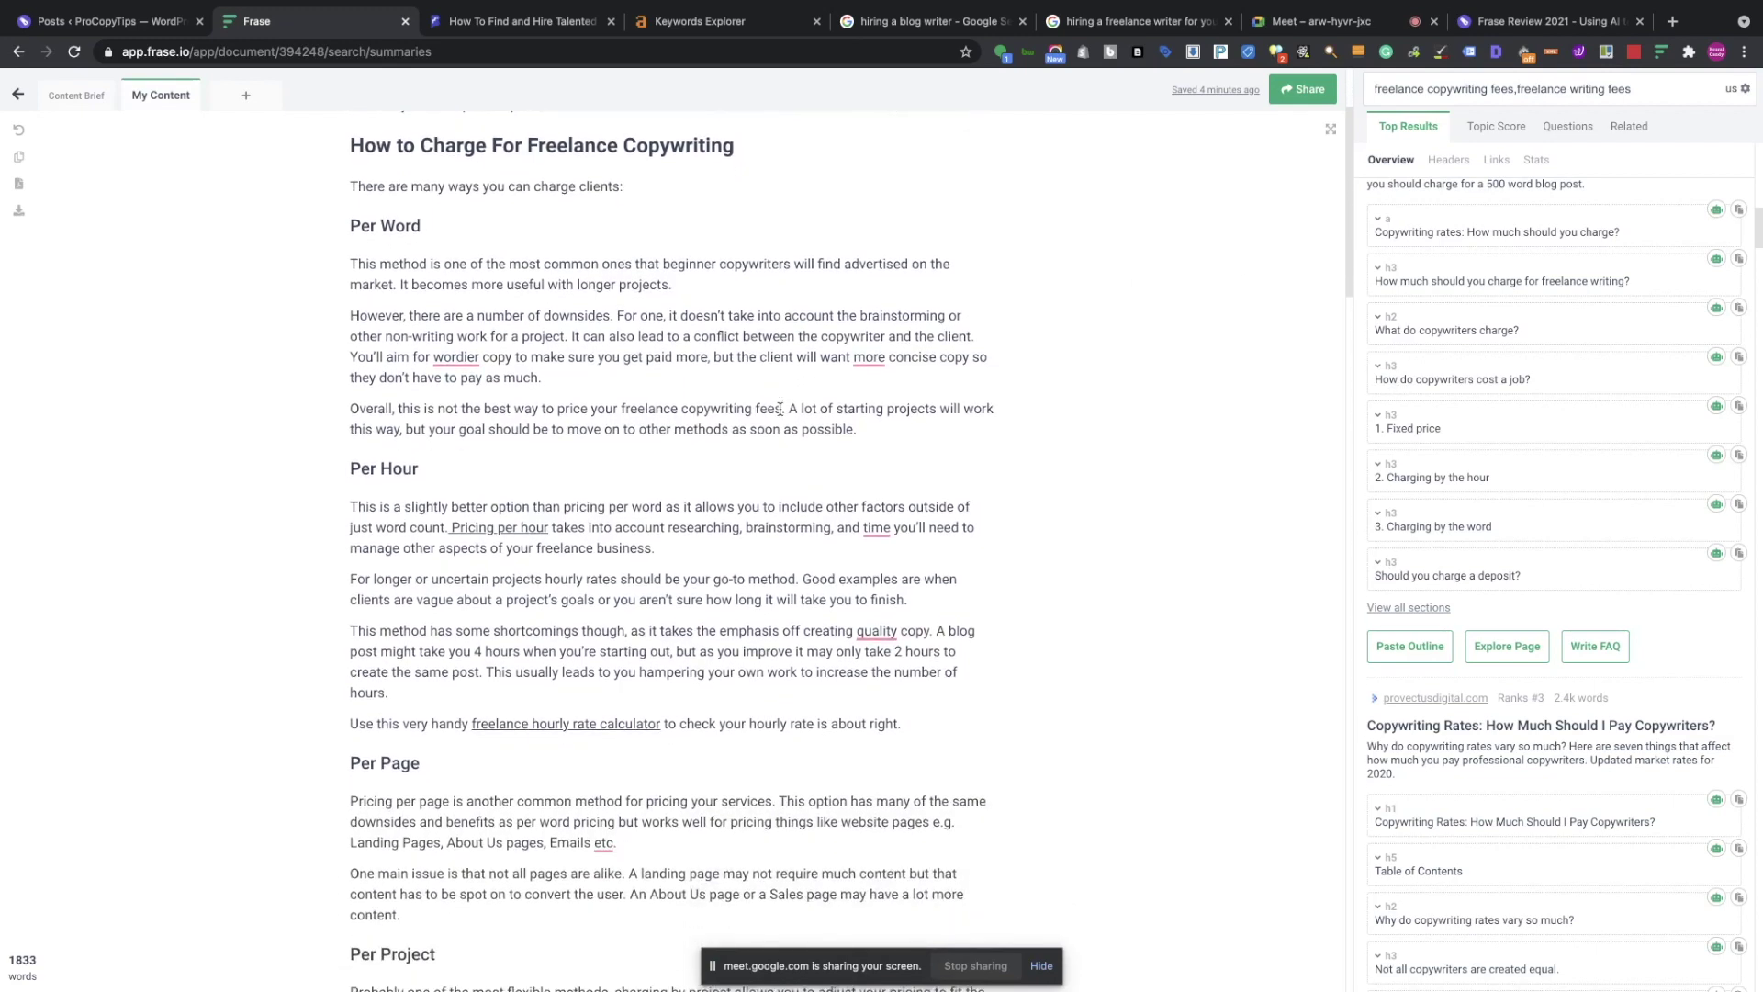
{"action": "scroll", "coordinate": [683, 338], "scroll_direction": "down", "scroll_amount": 7}
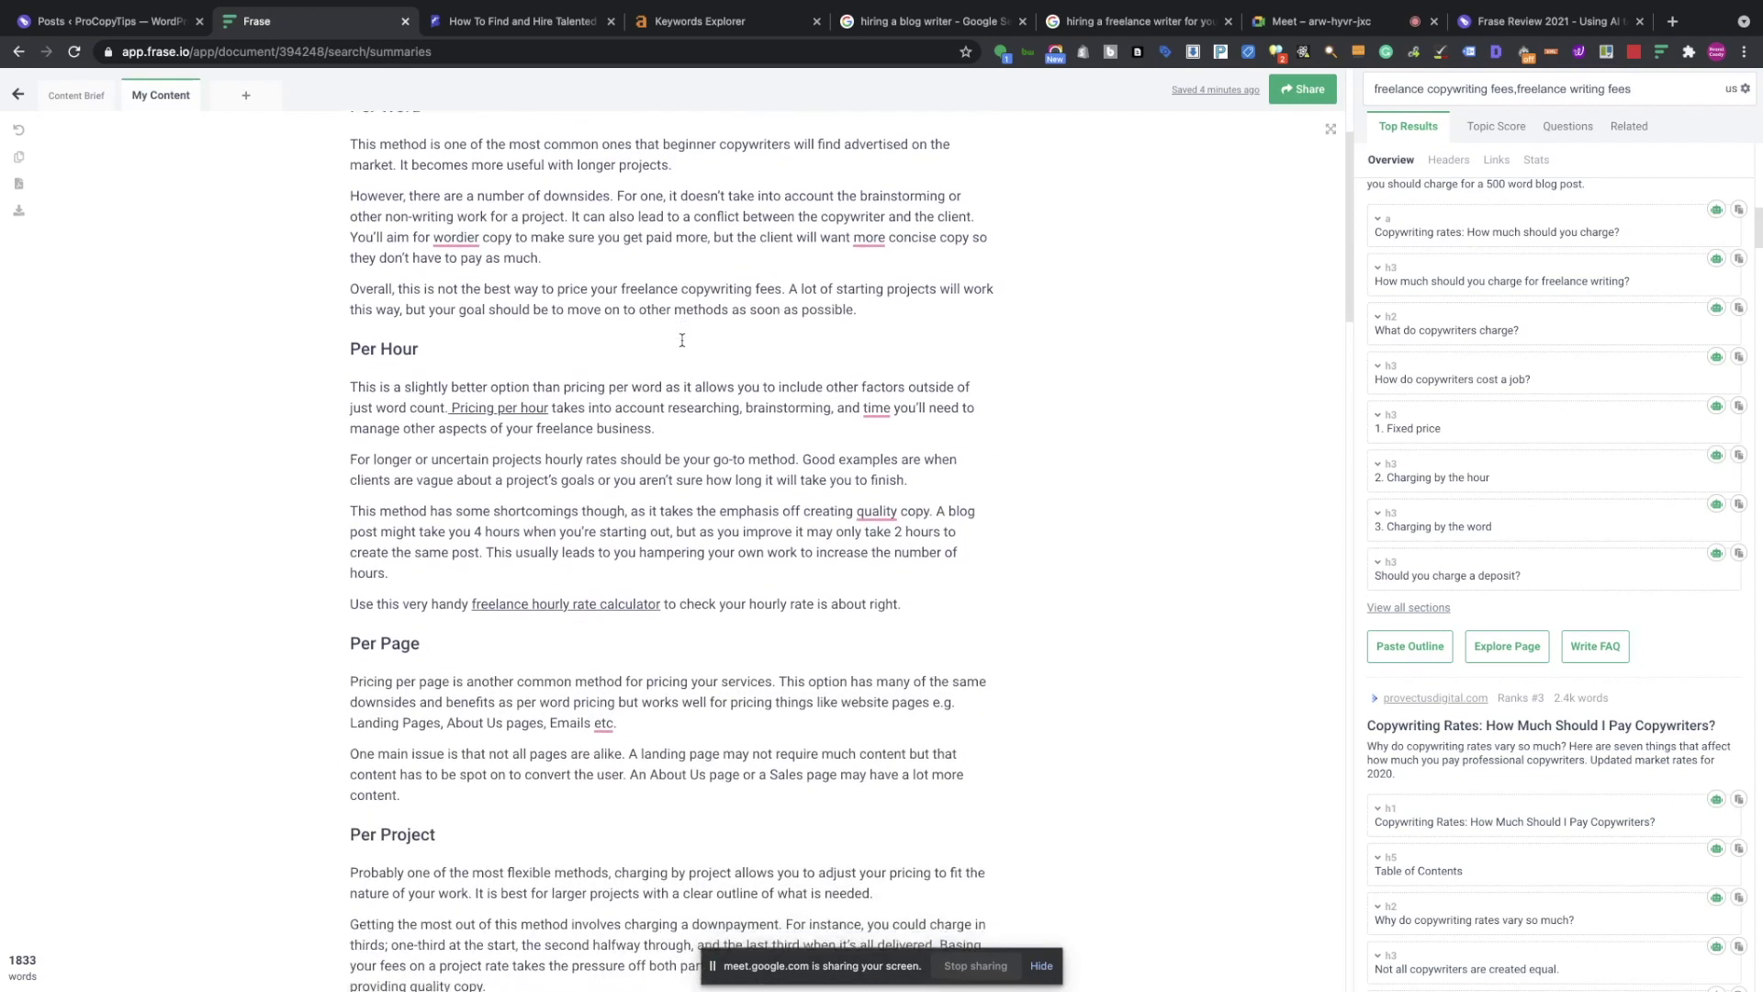
{"action": "scroll", "coordinate": [683, 342], "scroll_direction": "down", "scroll_amount": 12}
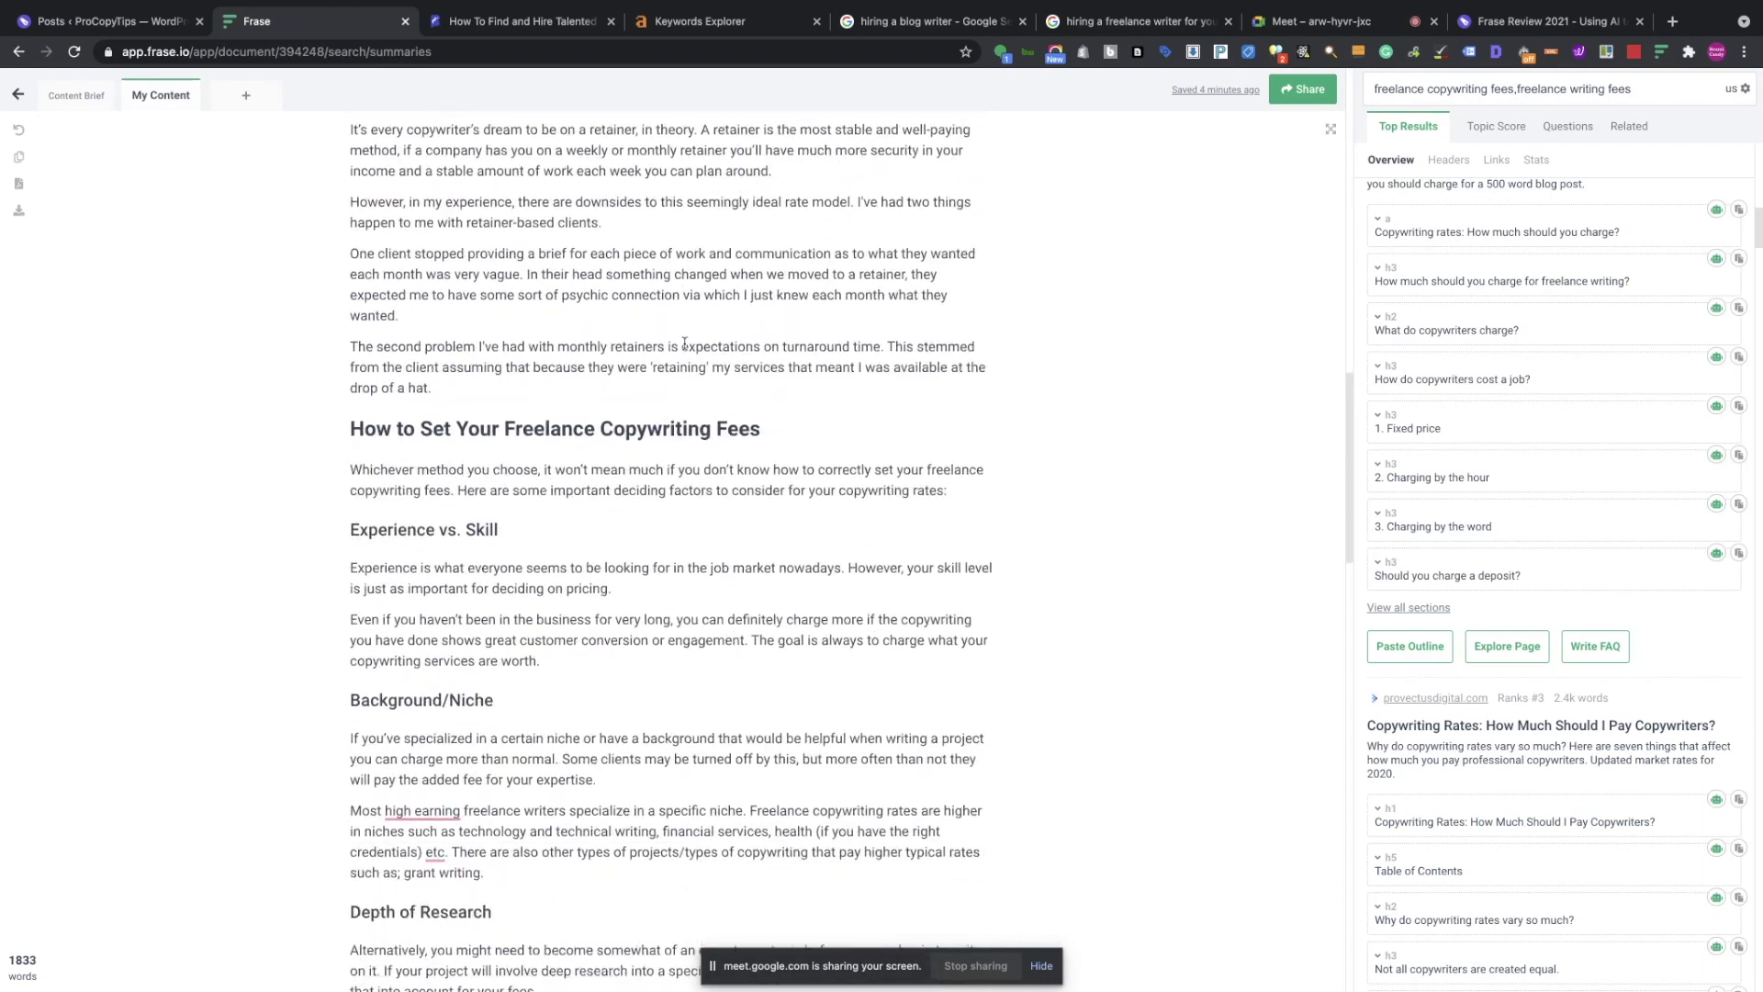
{"action": "scroll", "coordinate": [684, 342], "scroll_direction": "down", "scroll_amount": 1}
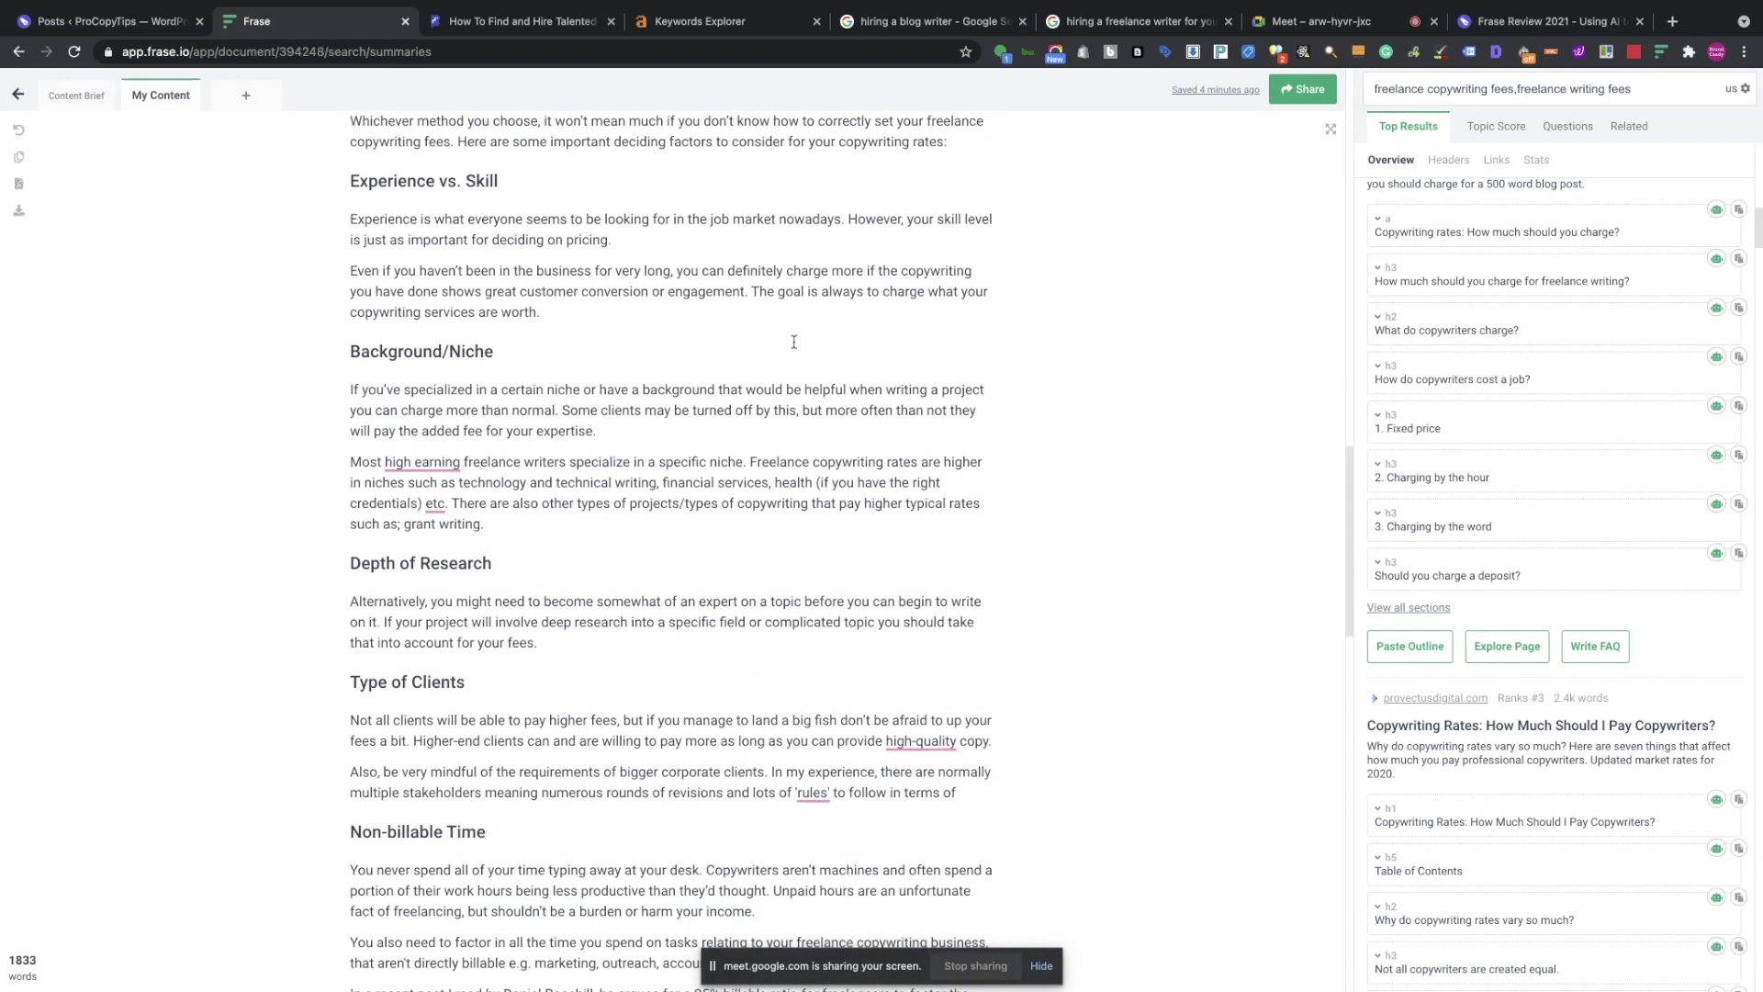
{"action": "scroll", "coordinate": [793, 347], "scroll_direction": "down", "scroll_amount": 1}
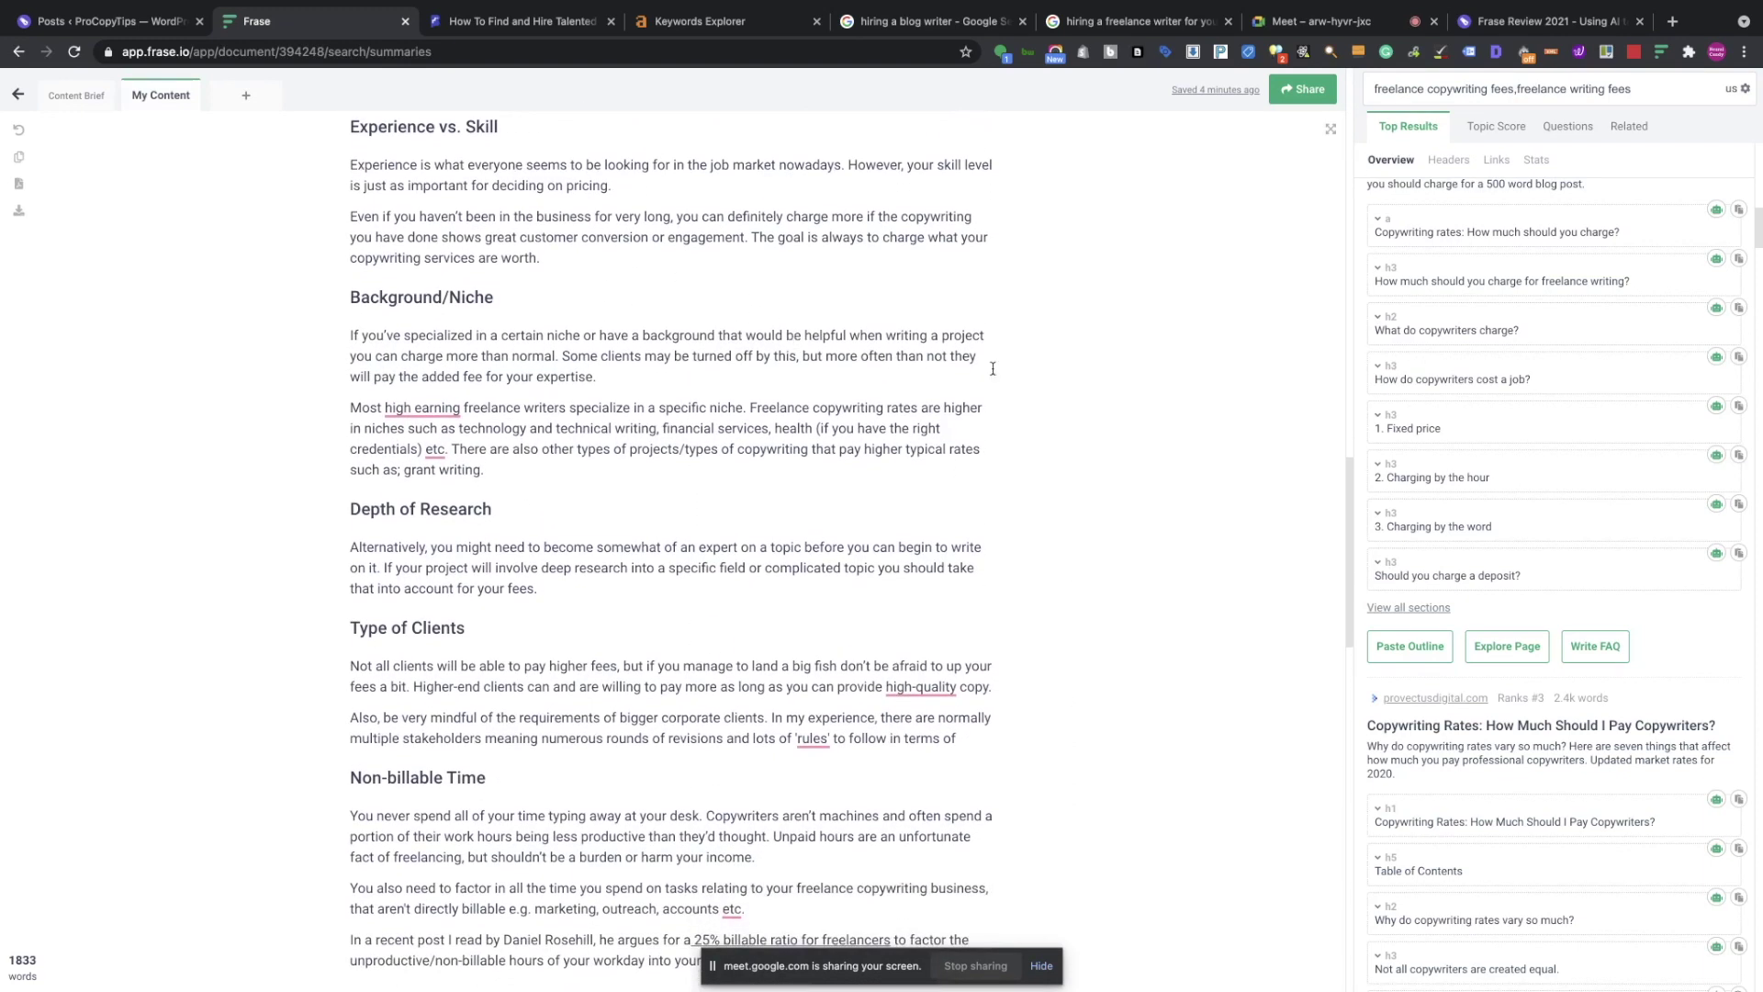
{"action": "scroll", "coordinate": [1010, 427], "scroll_direction": "down", "scroll_amount": 5}
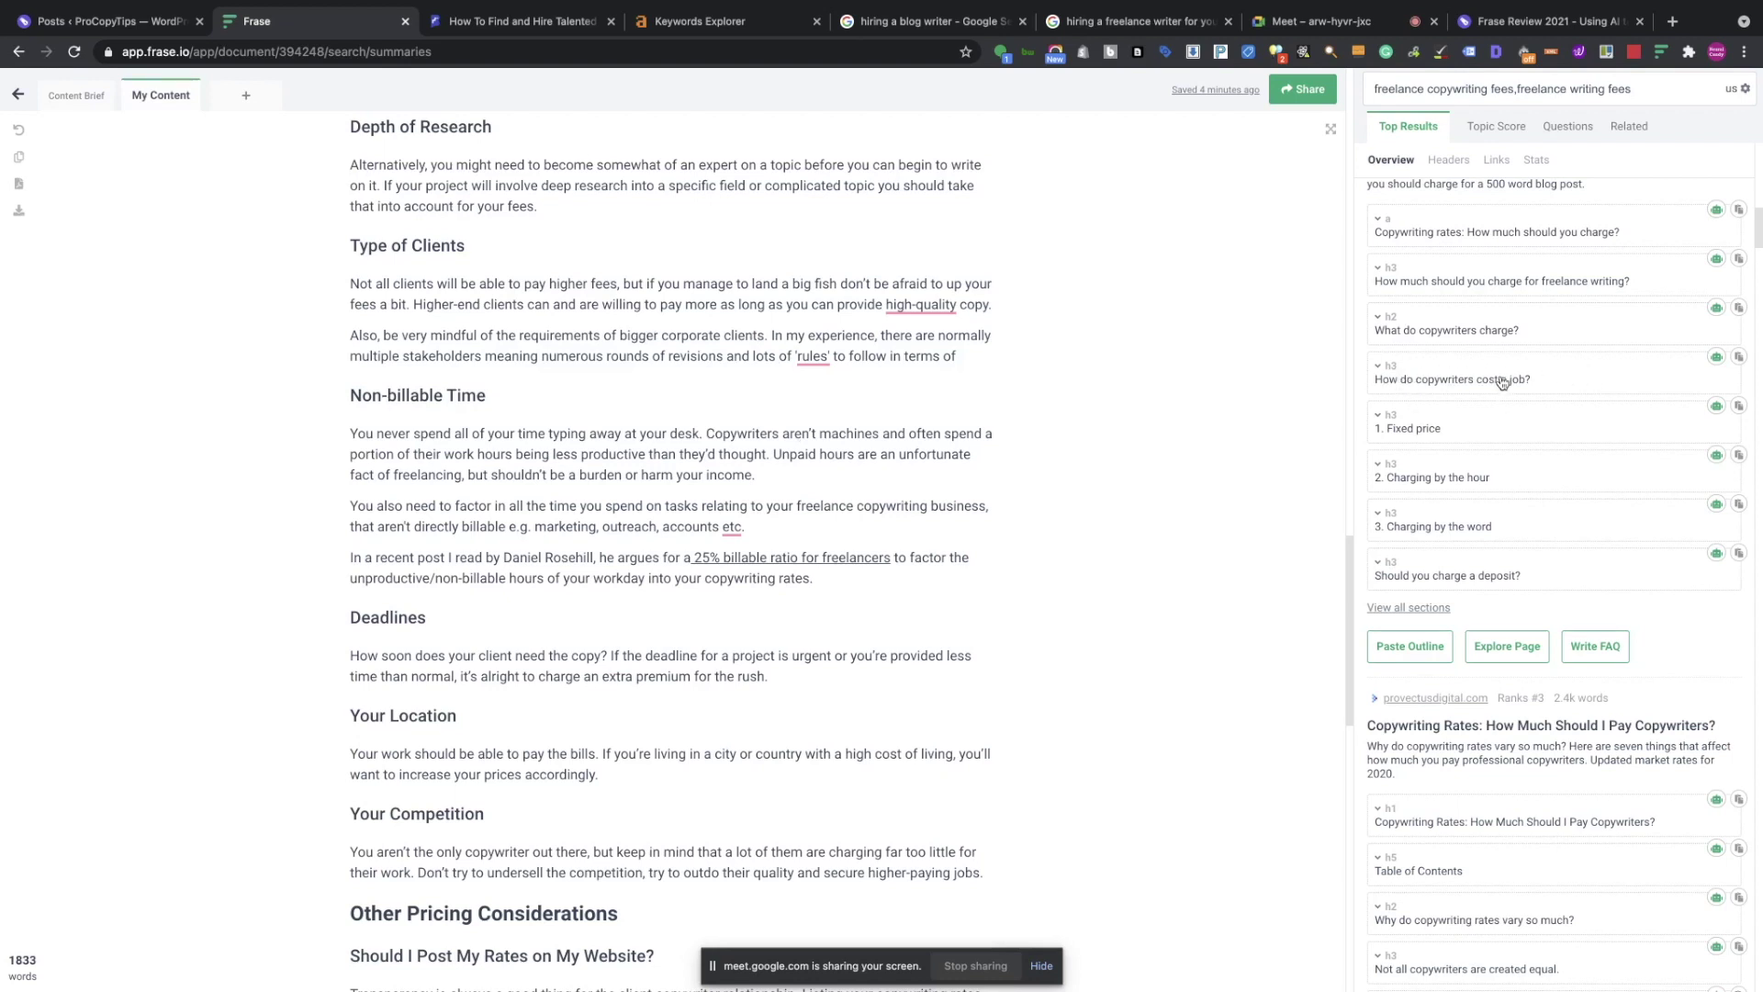
Examine the heading structure of the competitor page "Copywriting rates: How much should I charge".
{"action": "scroll", "coordinate": [1492, 386], "scroll_direction": "up", "scroll_amount": 1}
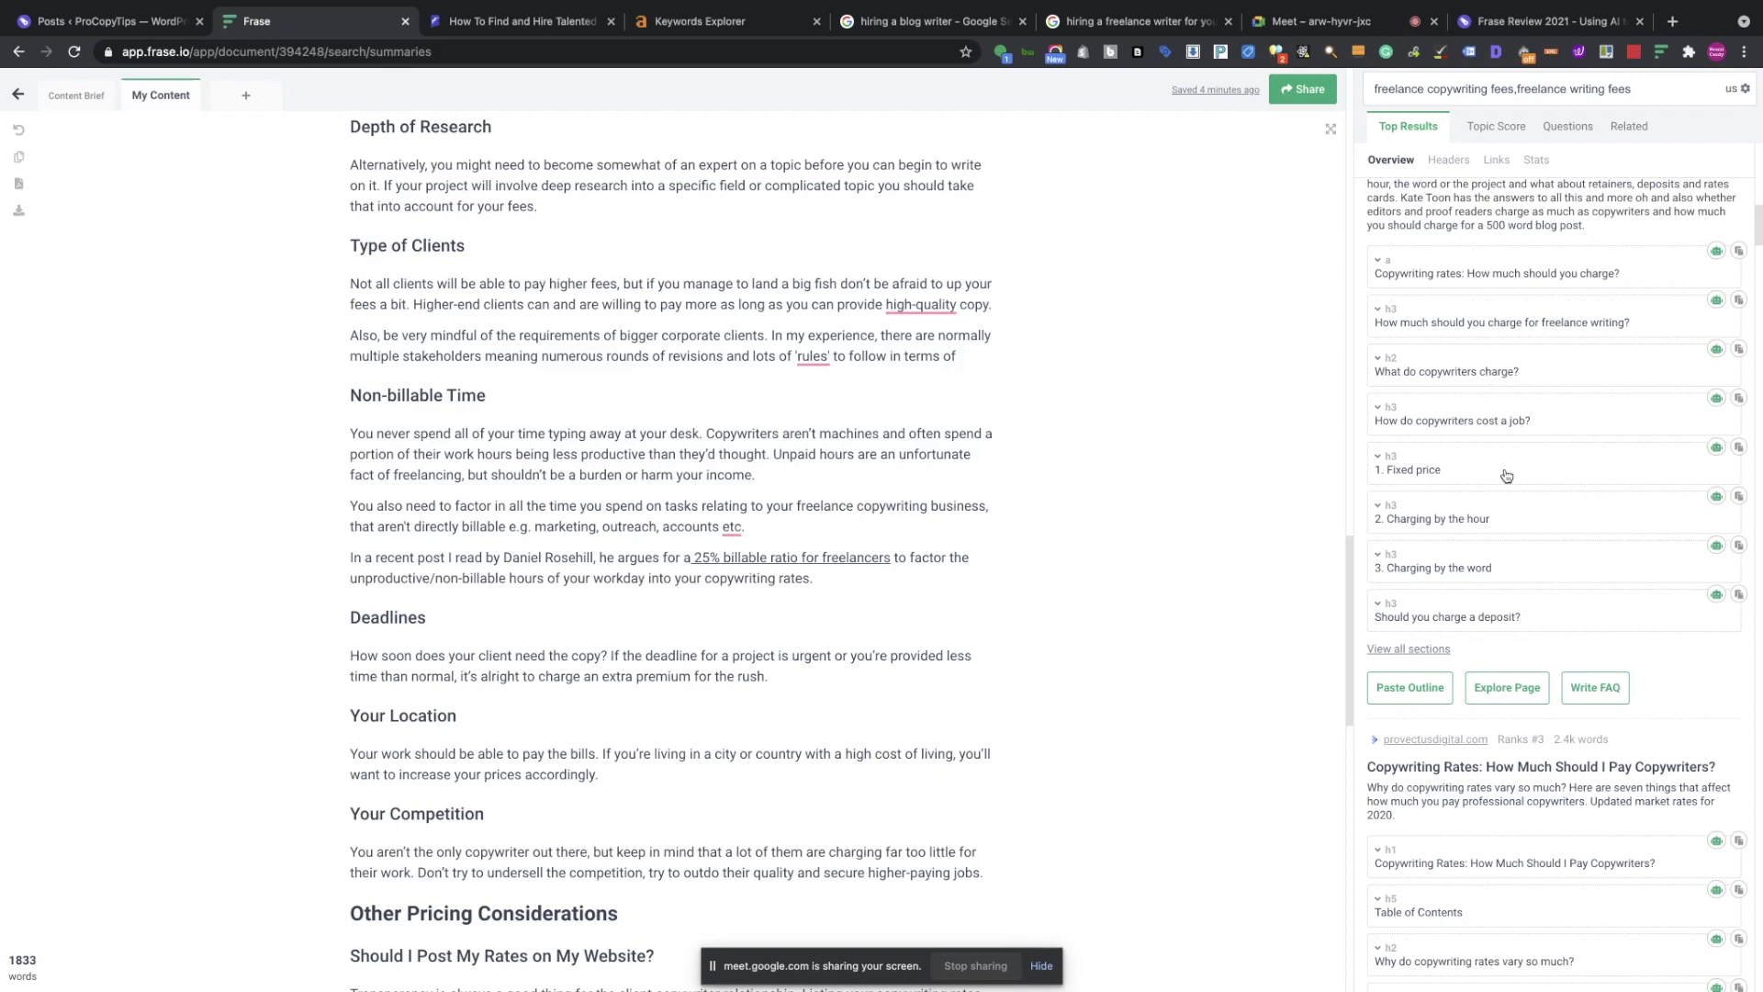
{"action": "scroll", "coordinate": [1505, 475], "scroll_direction": "down", "scroll_amount": 4}
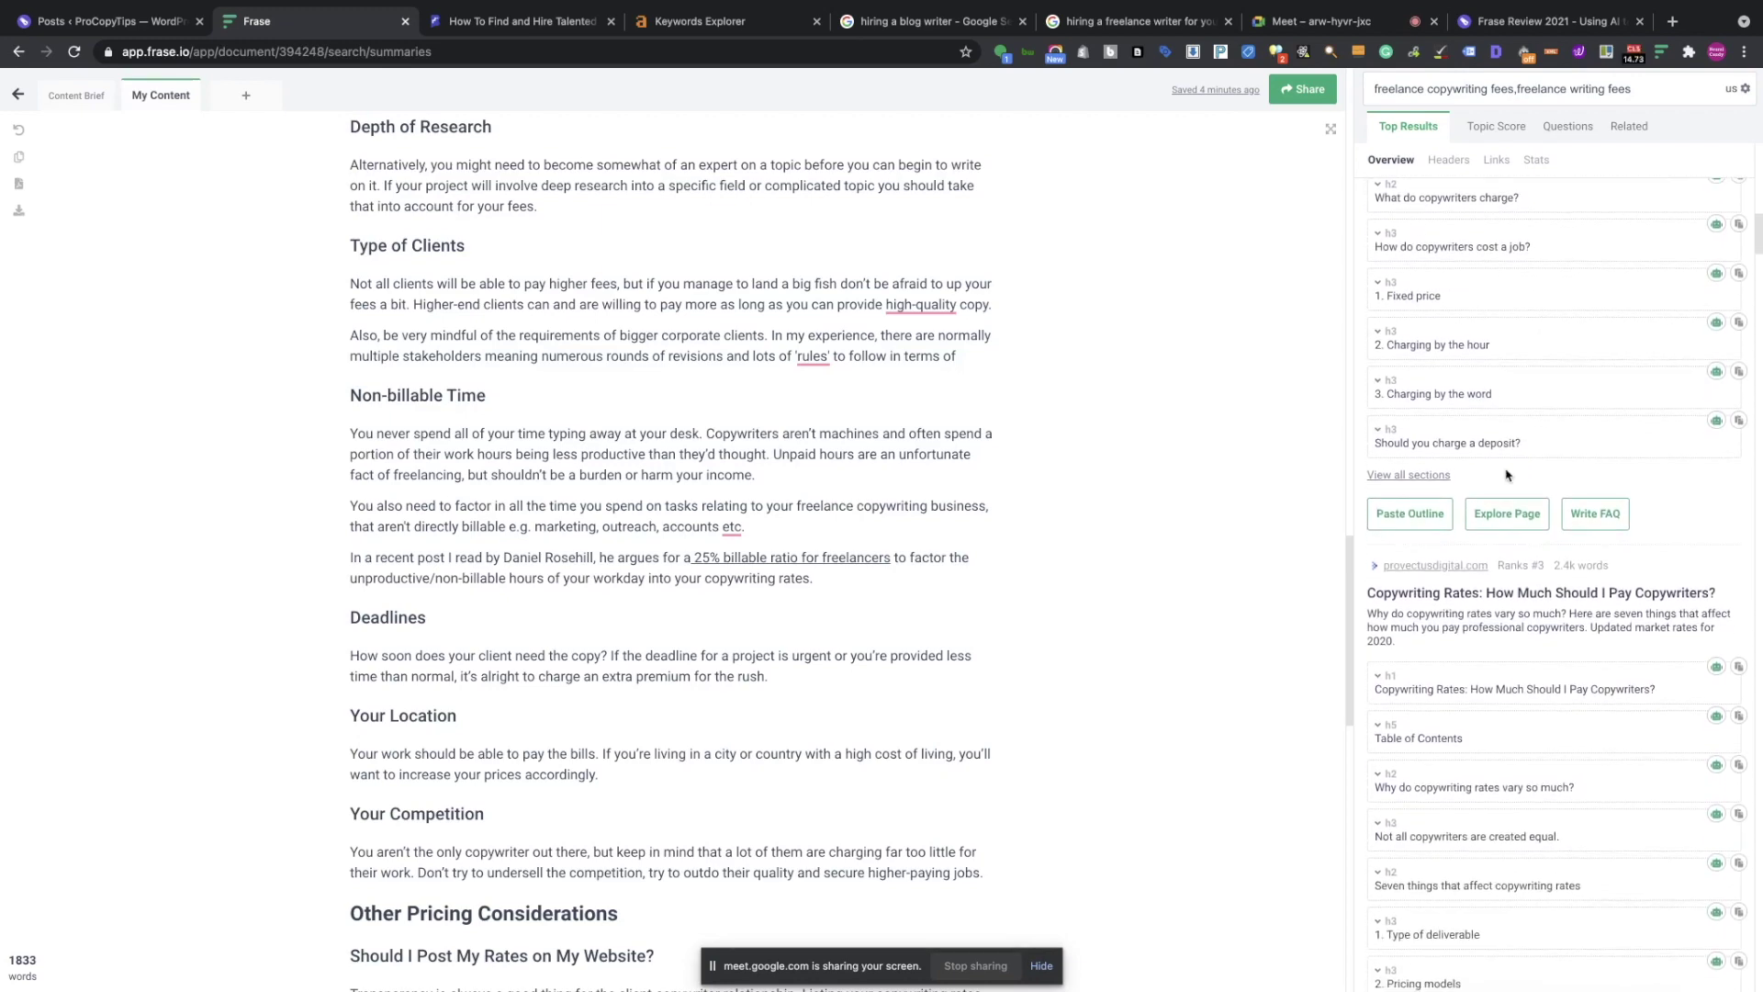
{"action": "scroll", "coordinate": [1548, 391], "scroll_direction": "up", "scroll_amount": 5}
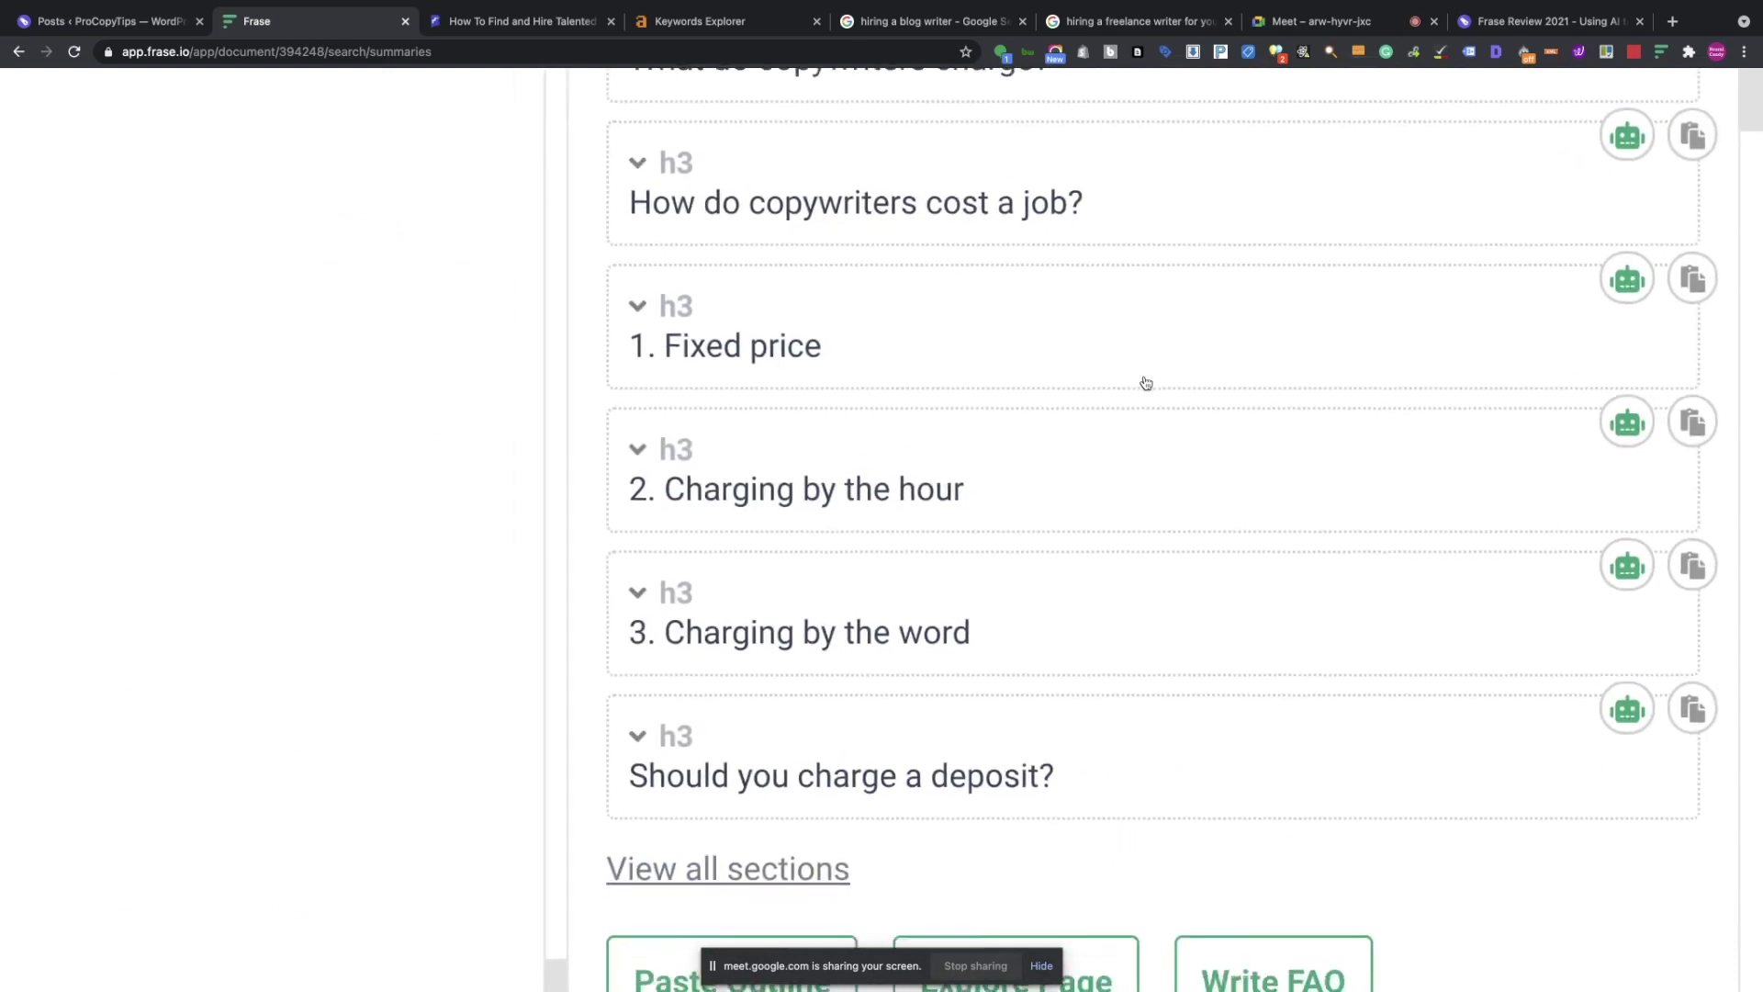
{"action": "scroll", "coordinate": [1146, 383], "scroll_direction": "down", "scroll_amount": 5}
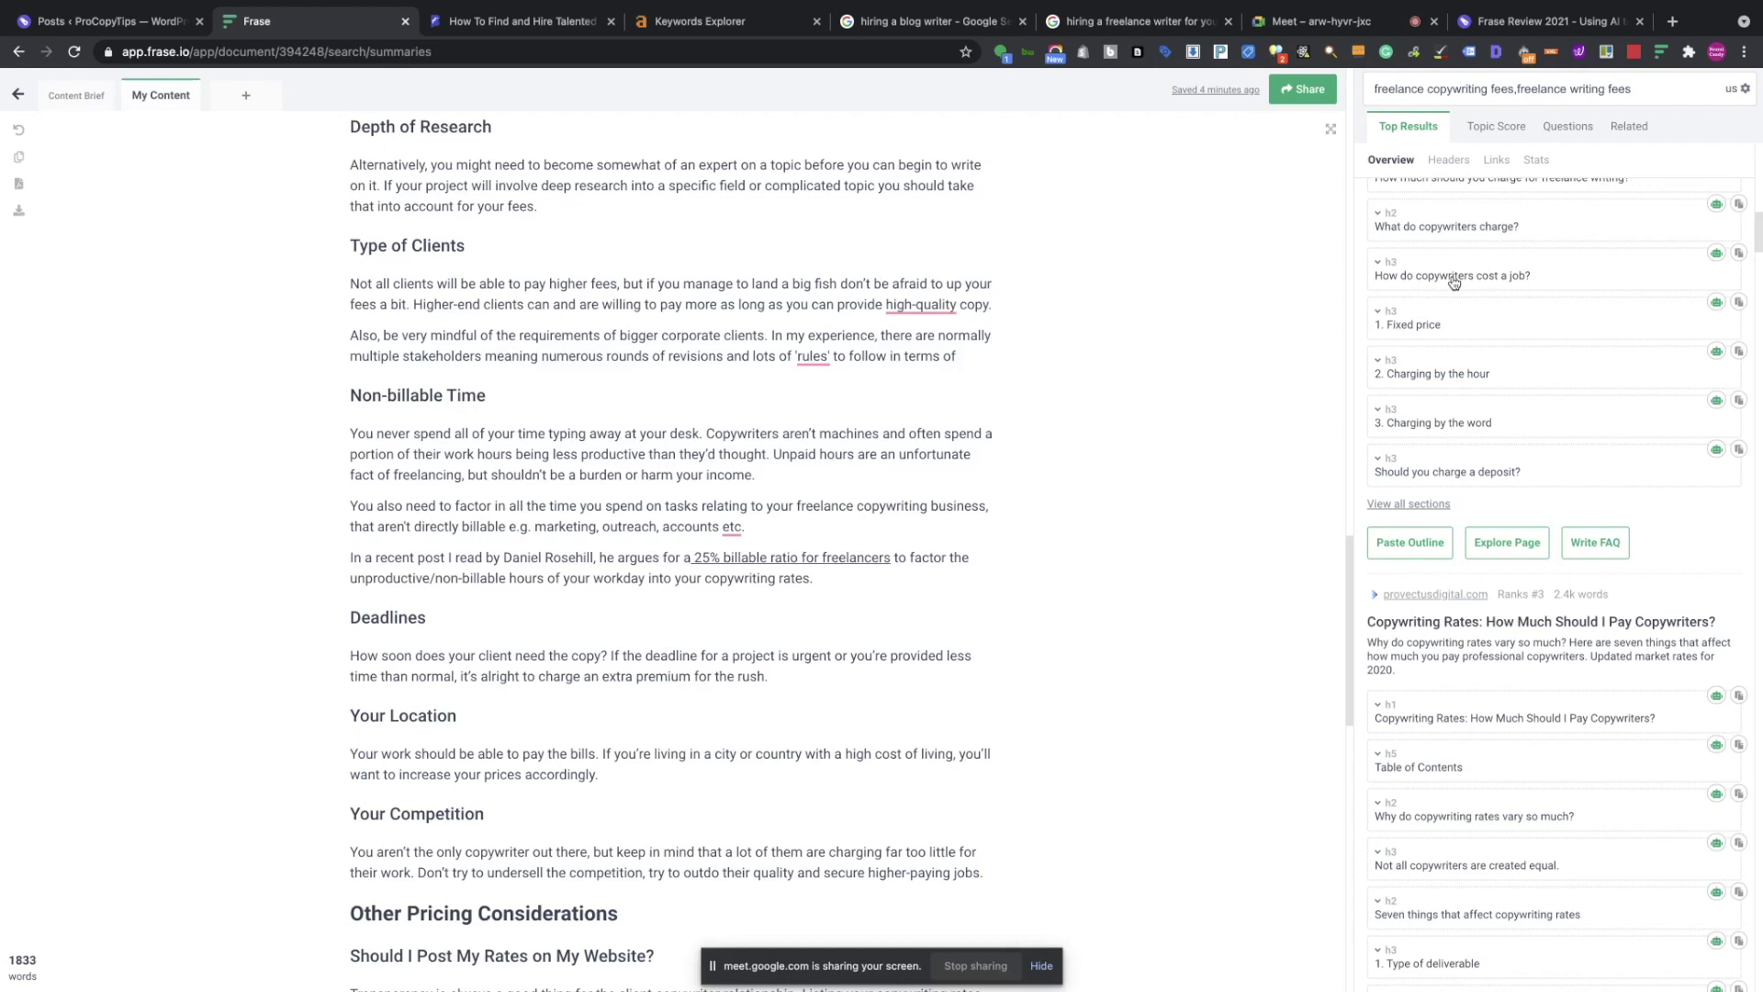
{"action": "scroll", "coordinate": [1469, 337], "scroll_direction": "up", "scroll_amount": 3}
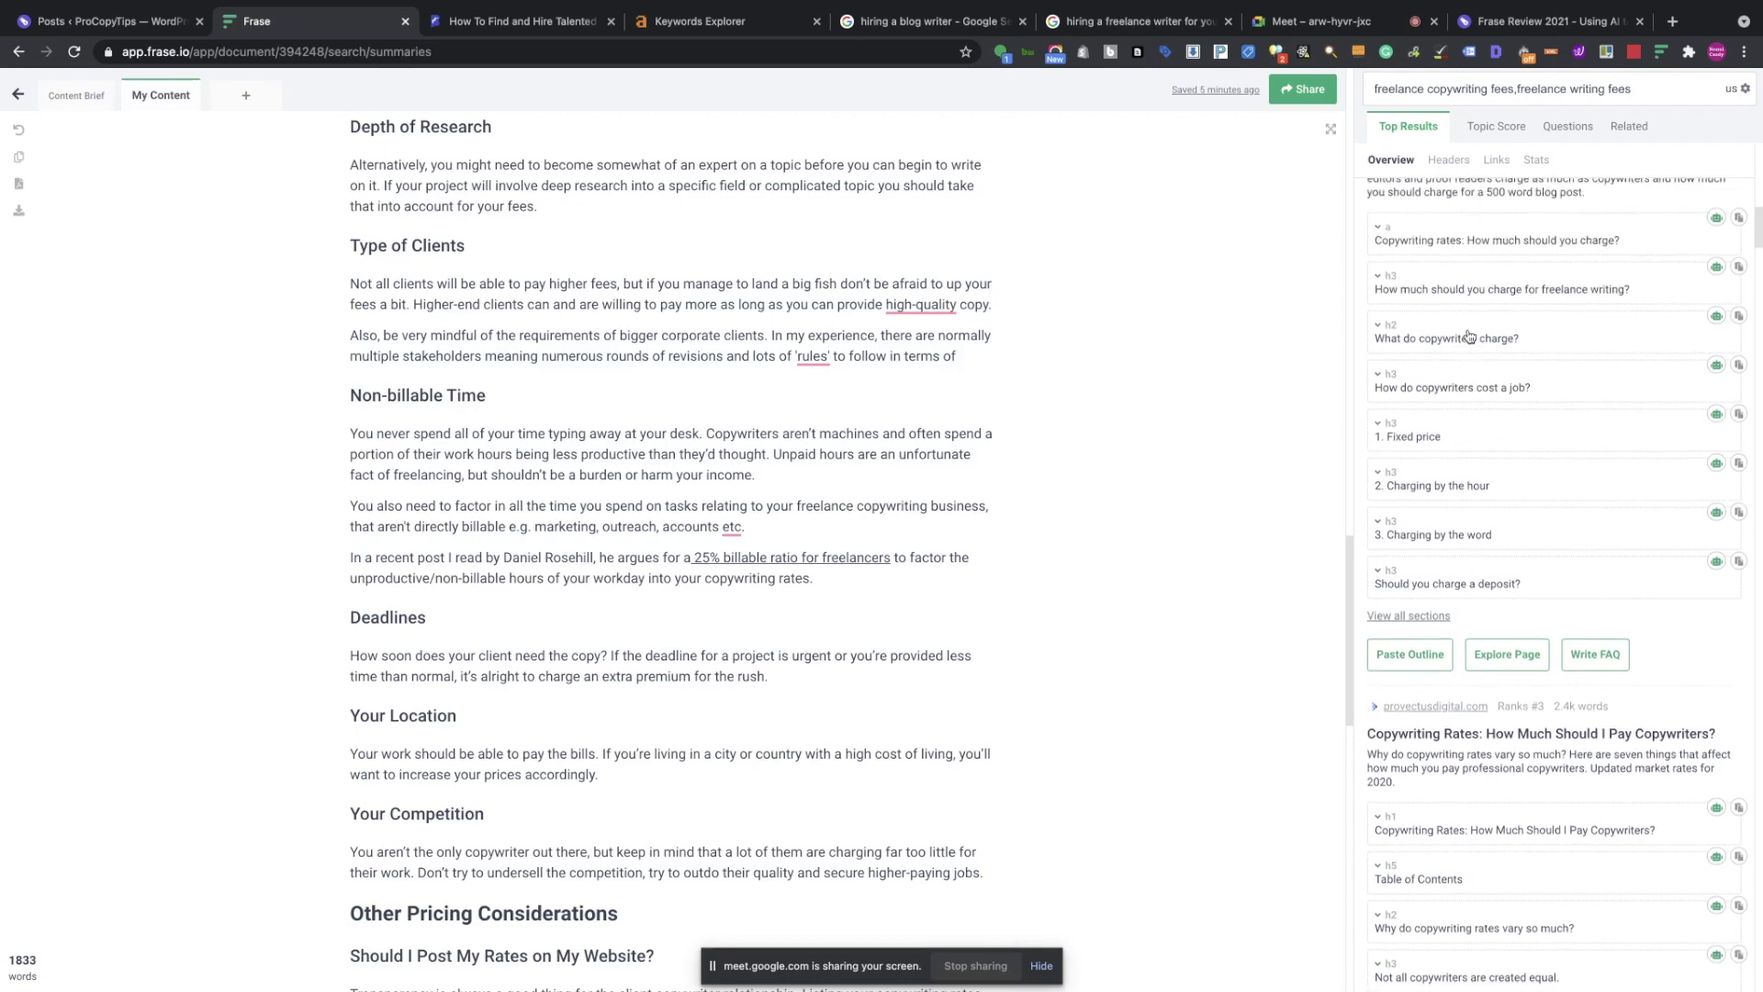
{"action": "scroll", "coordinate": [1469, 336], "scroll_direction": "down", "scroll_amount": 1}
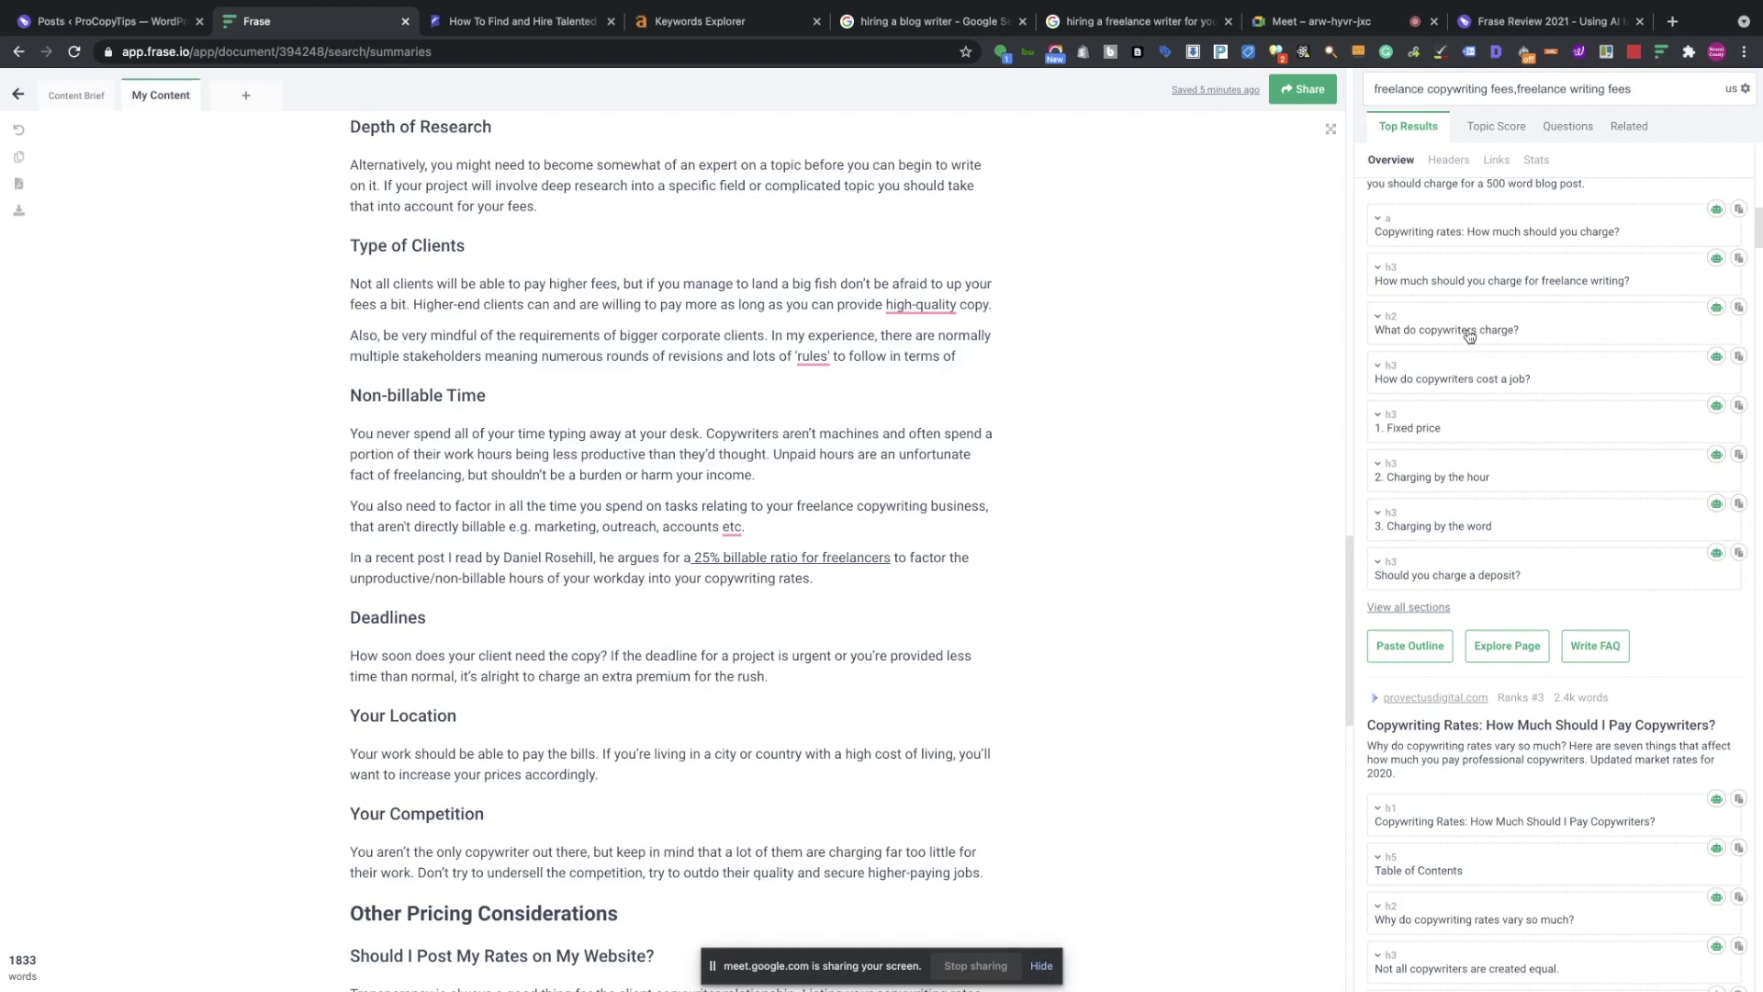
{"action": "scroll", "coordinate": [1469, 336], "scroll_direction": "up", "scroll_amount": 1}
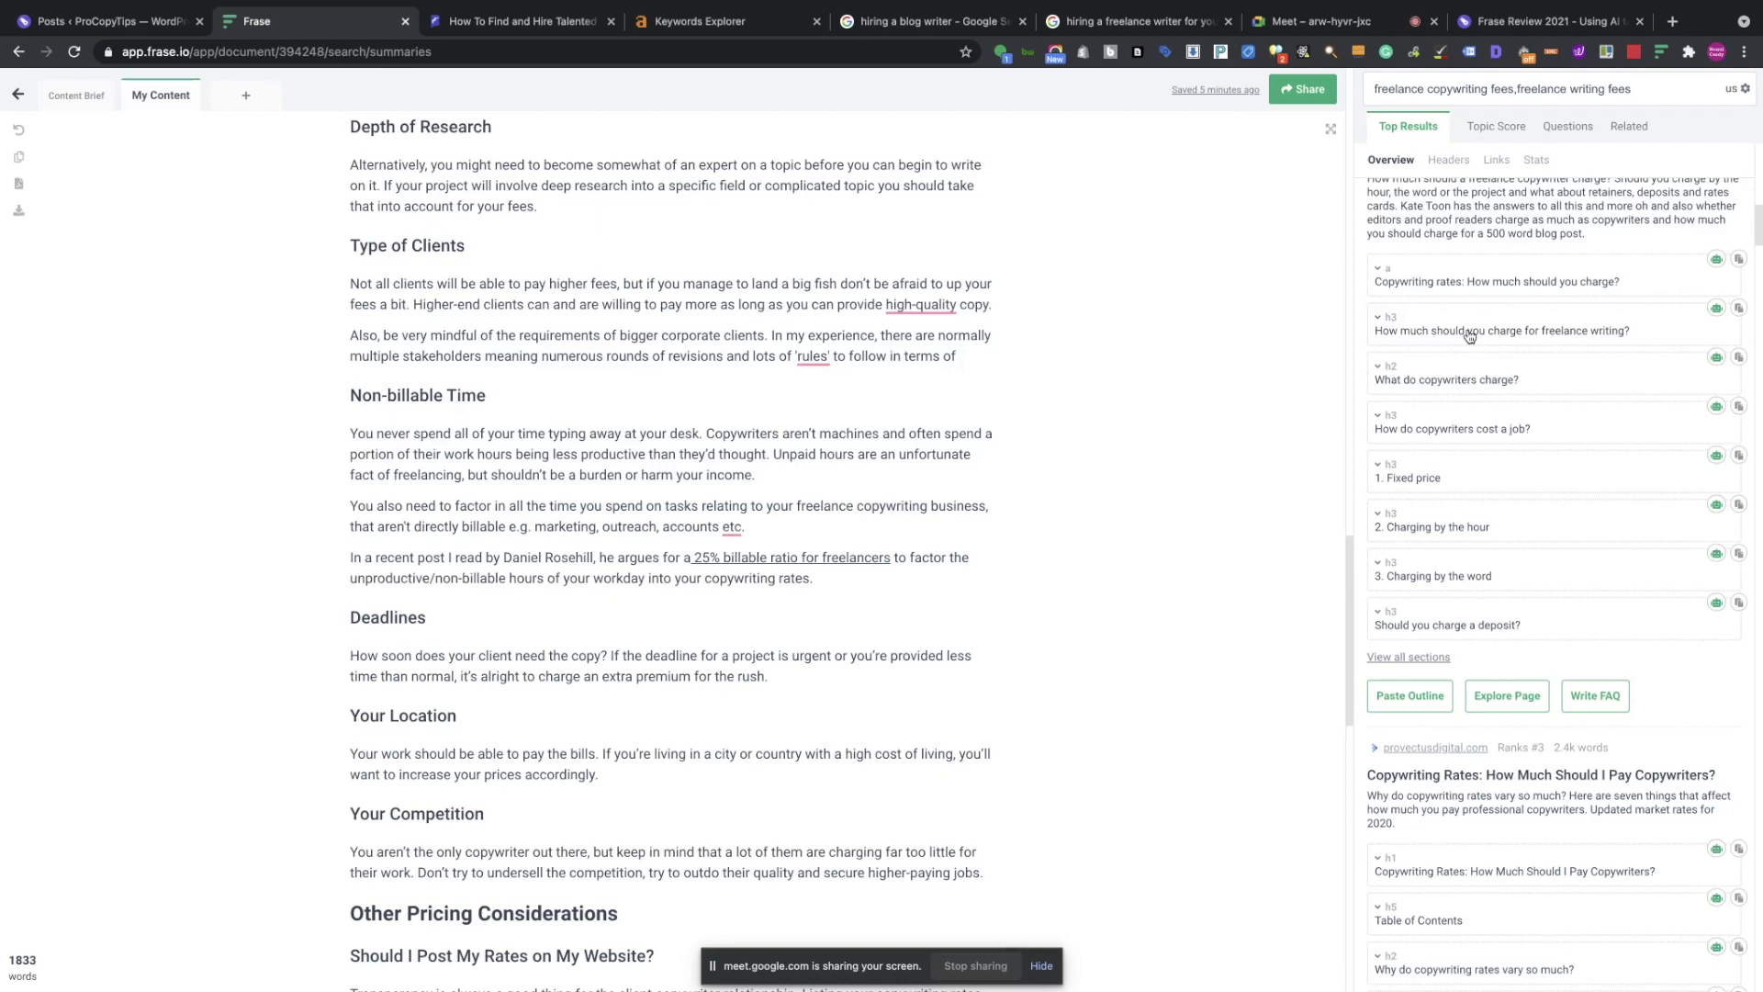
{"action": "left_click", "coordinate": [1322, 21]}
{"action": "mouse_move", "coordinate": [1378, 322]}
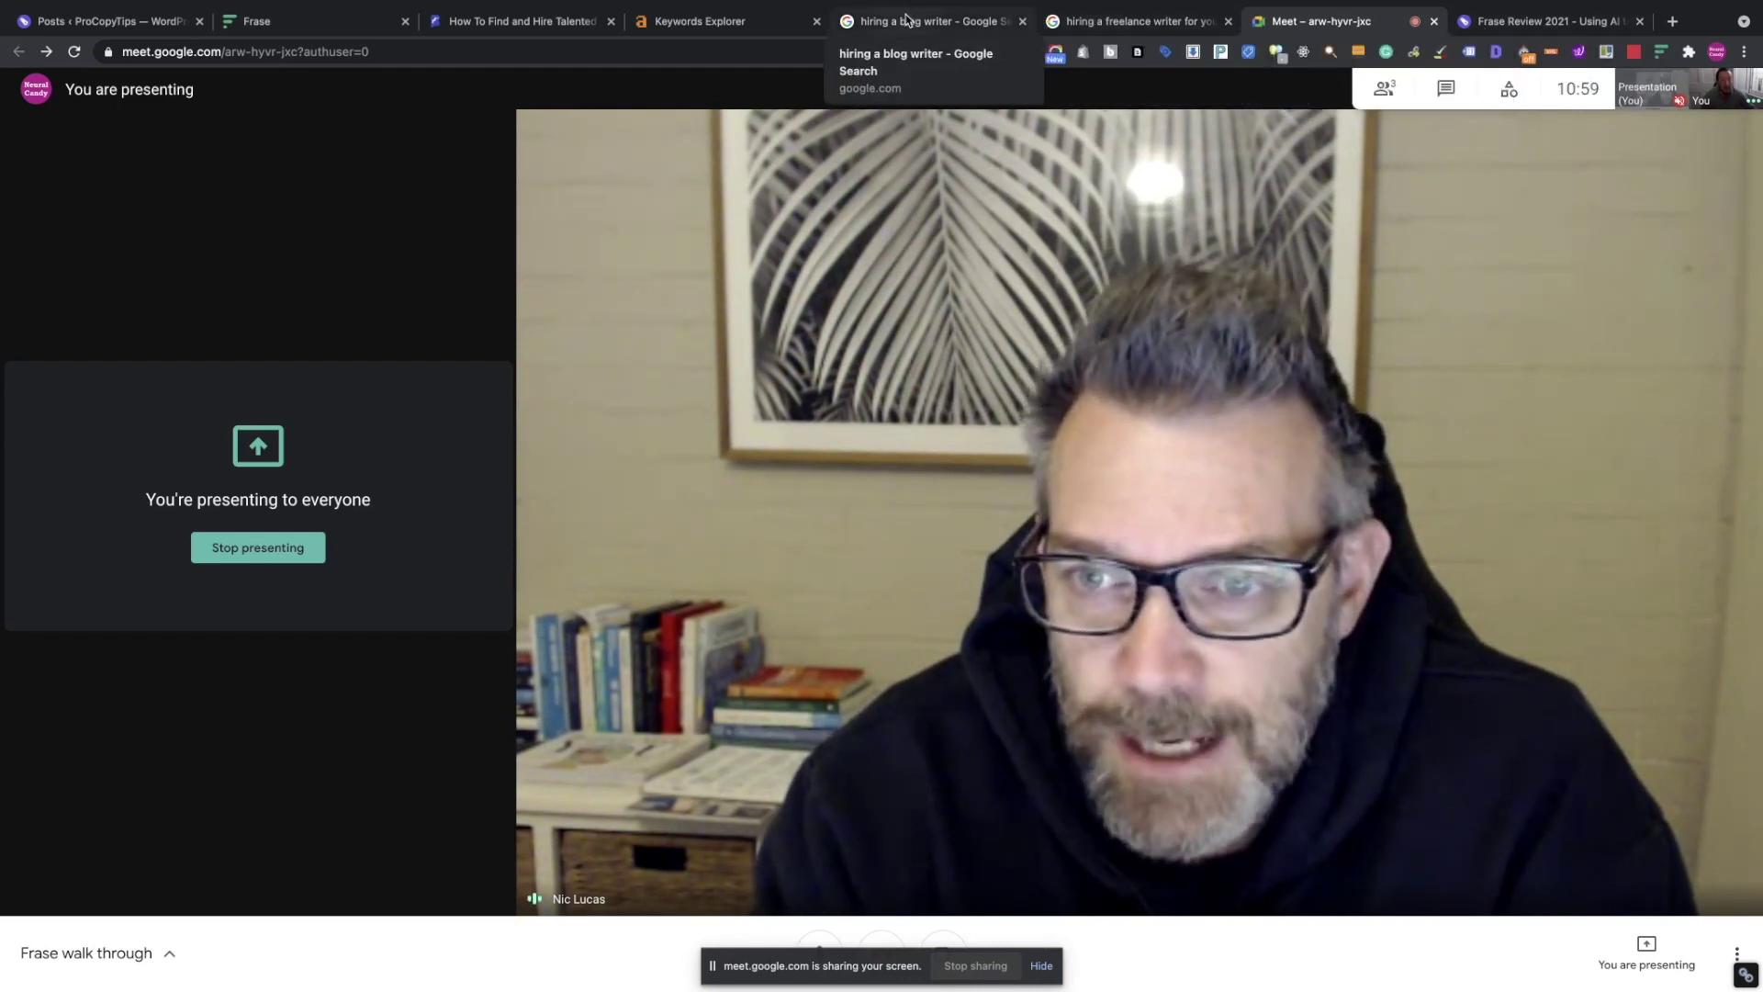
{"action": "left_click", "coordinate": [306, 22]}
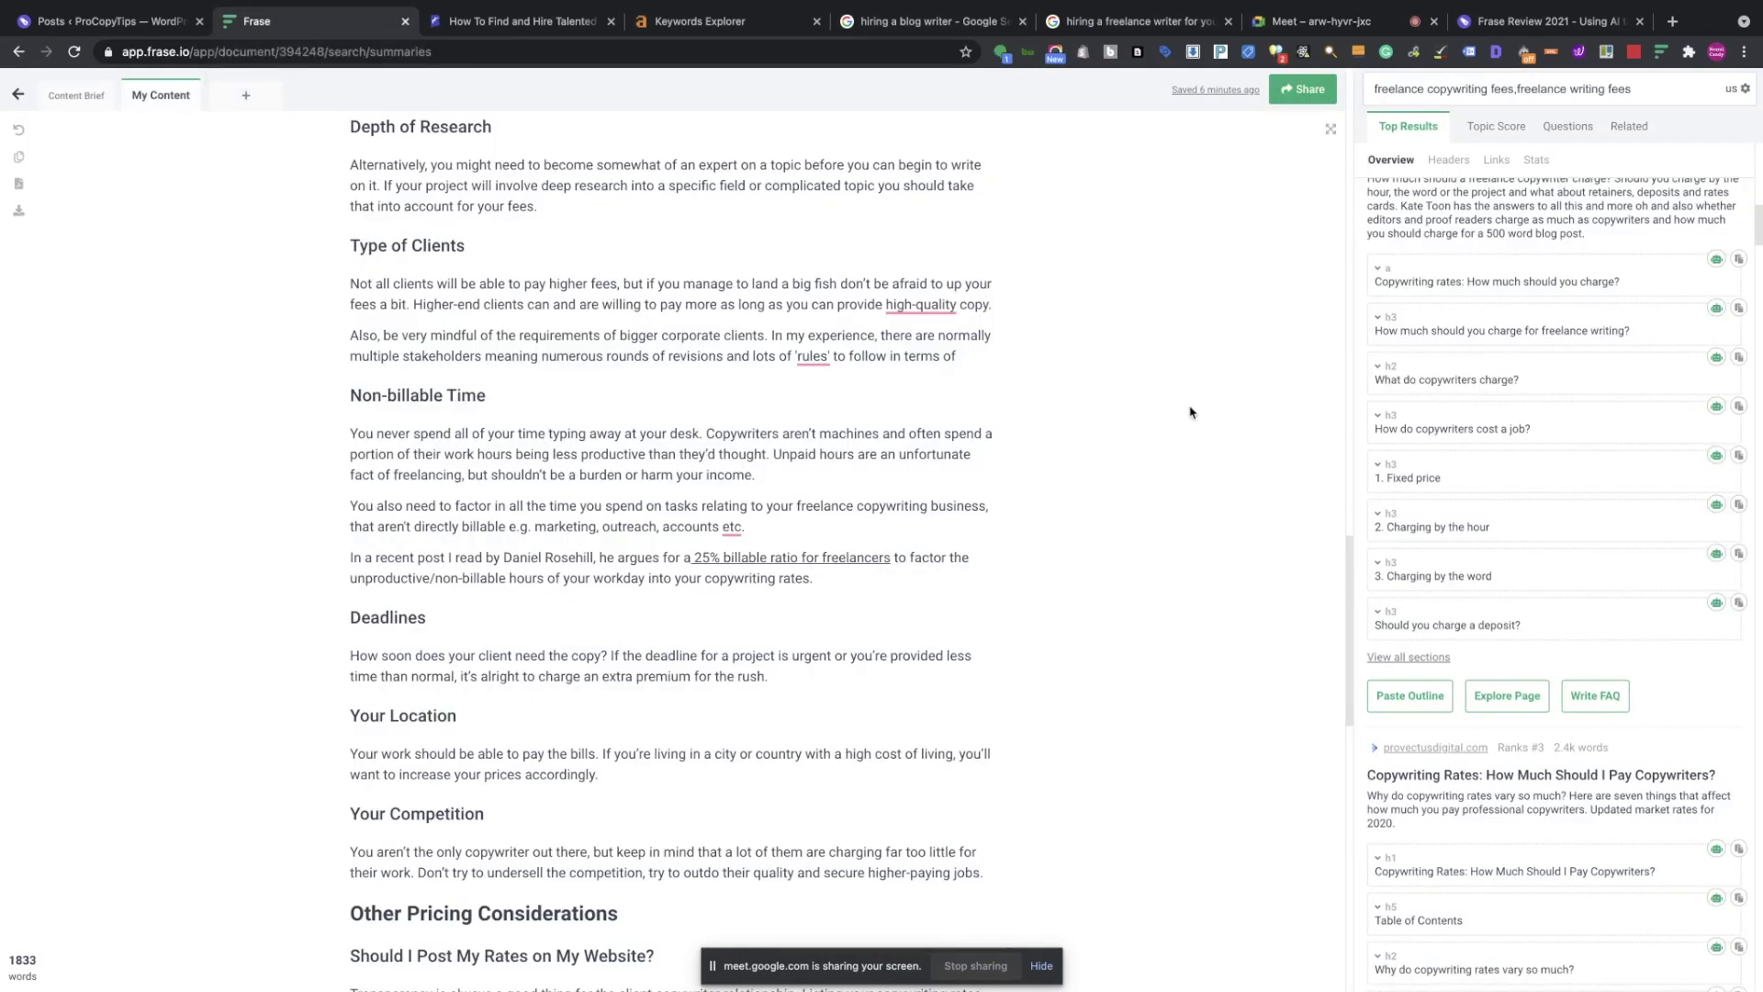
Expand the competitor's "How much should you charge for freelance writing?" section and read its content.
{"action": "scroll", "coordinate": [1613, 452], "scroll_direction": "up", "scroll_amount": 1}
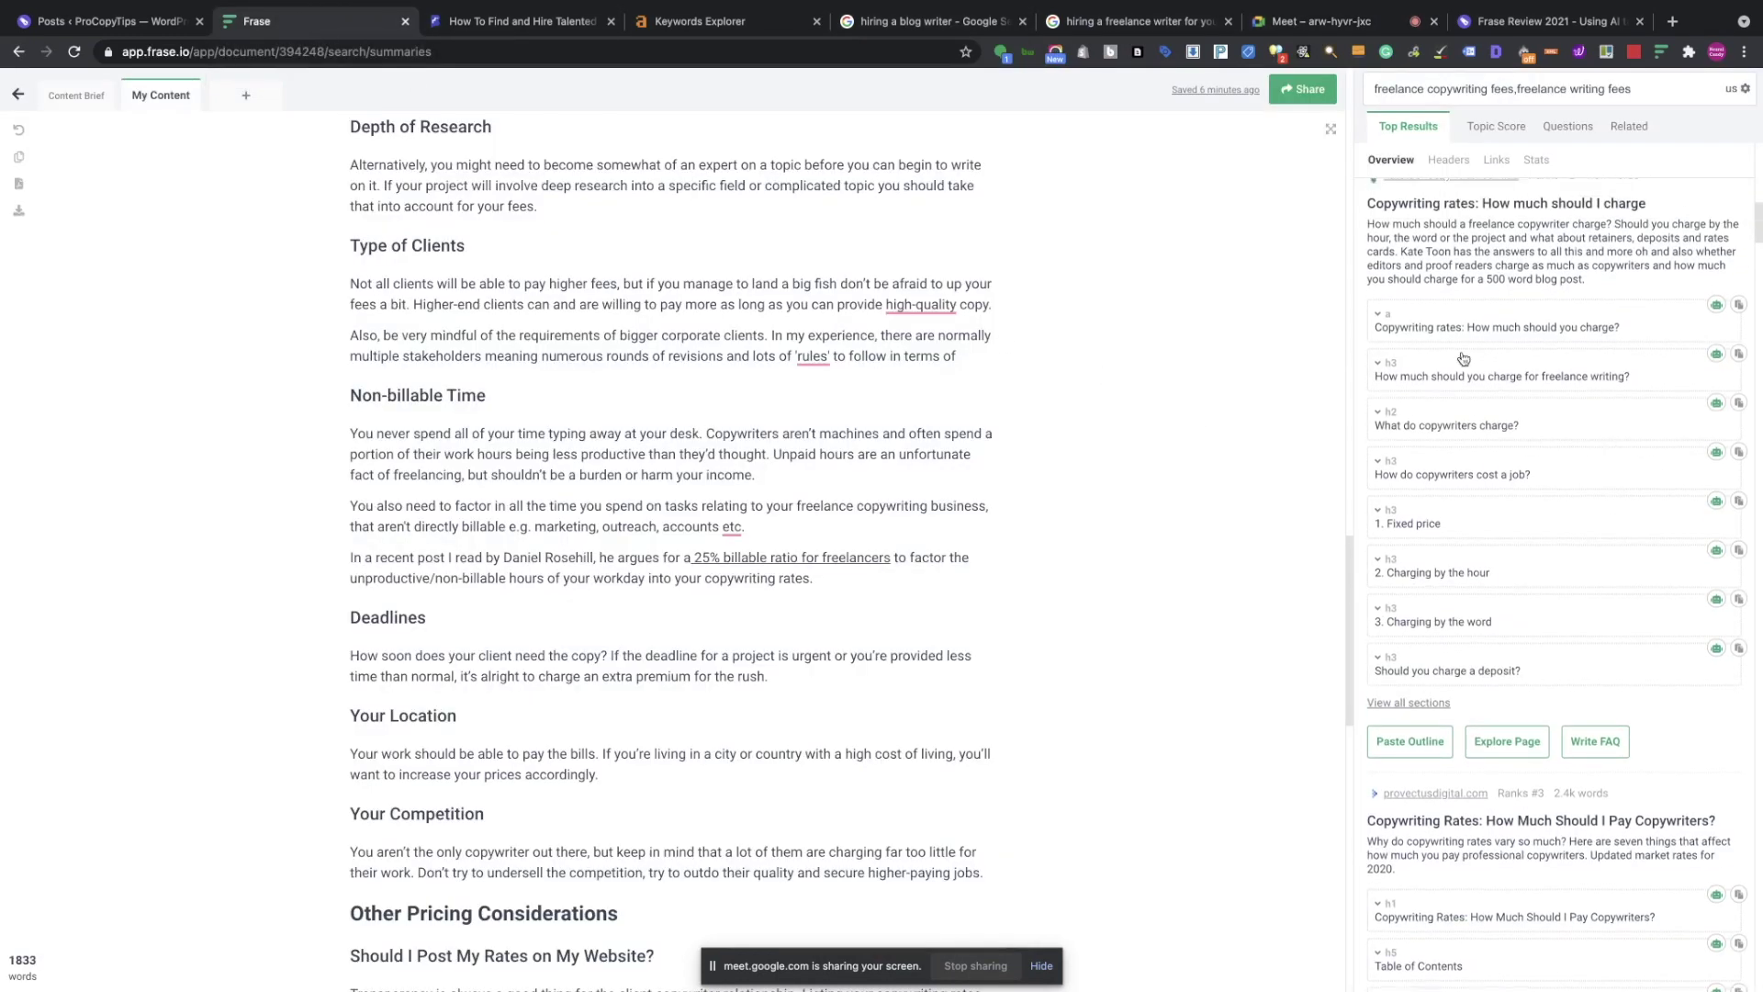
{"action": "left_click", "coordinate": [1380, 364]}
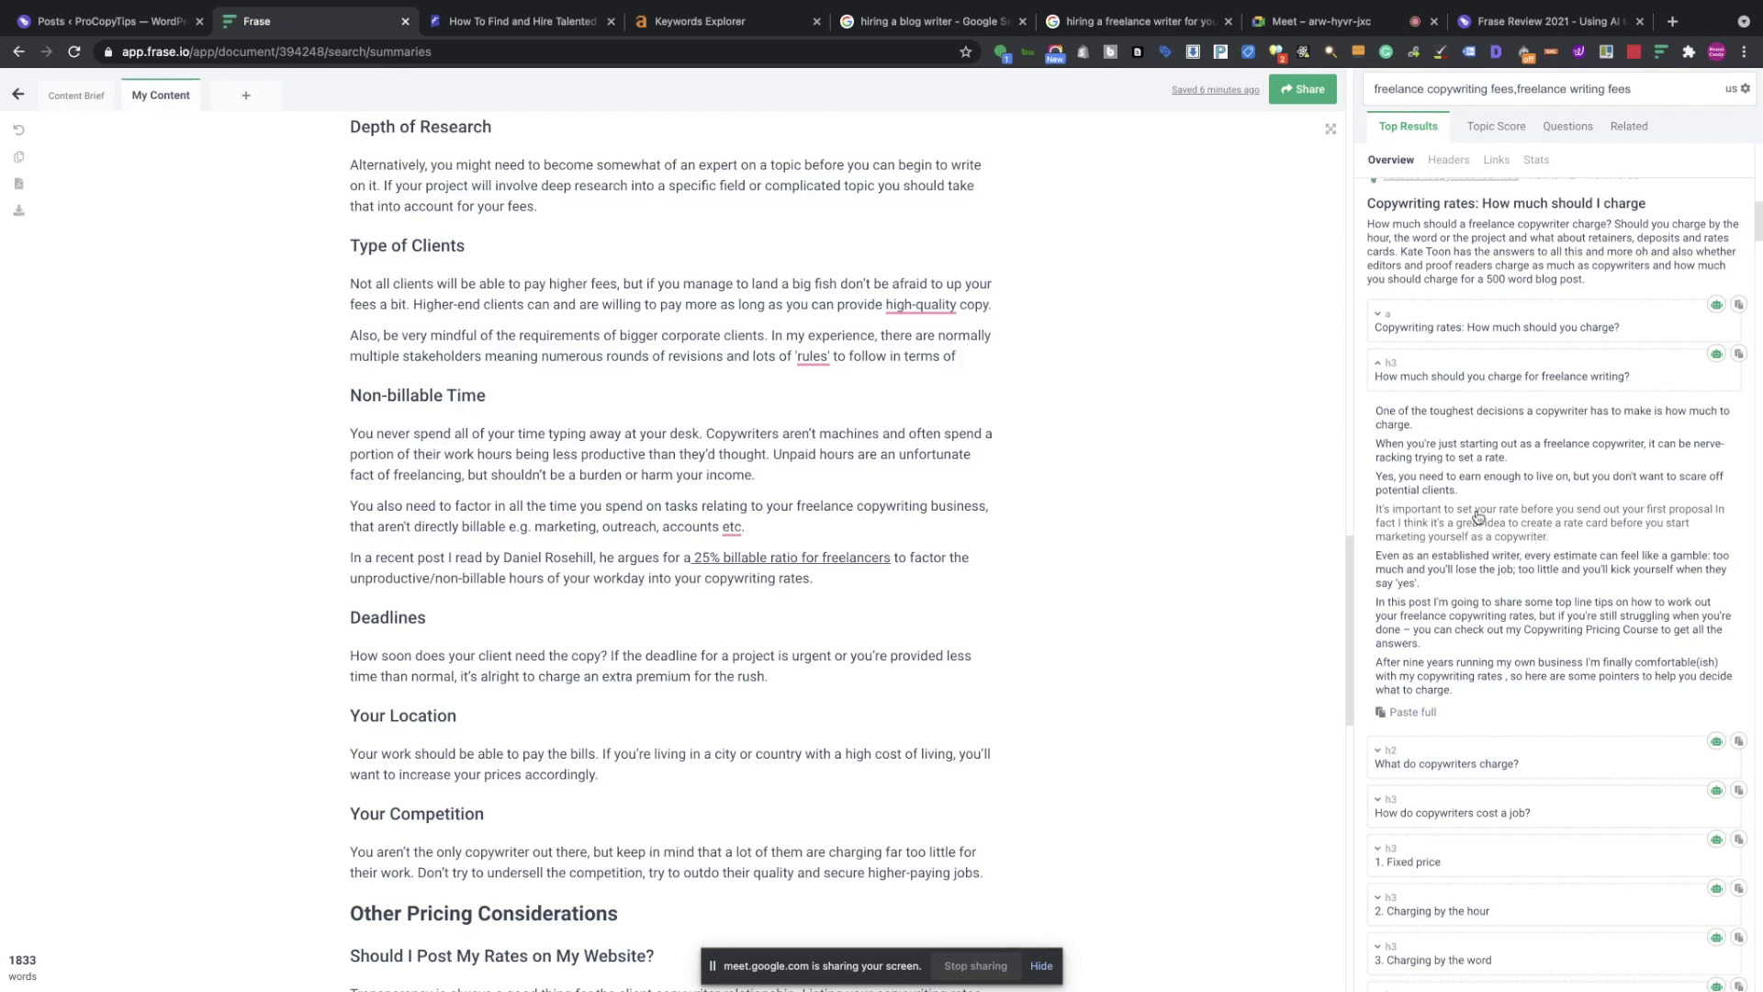
{"action": "scroll", "coordinate": [1479, 517], "scroll_direction": "up", "scroll_amount": 1}
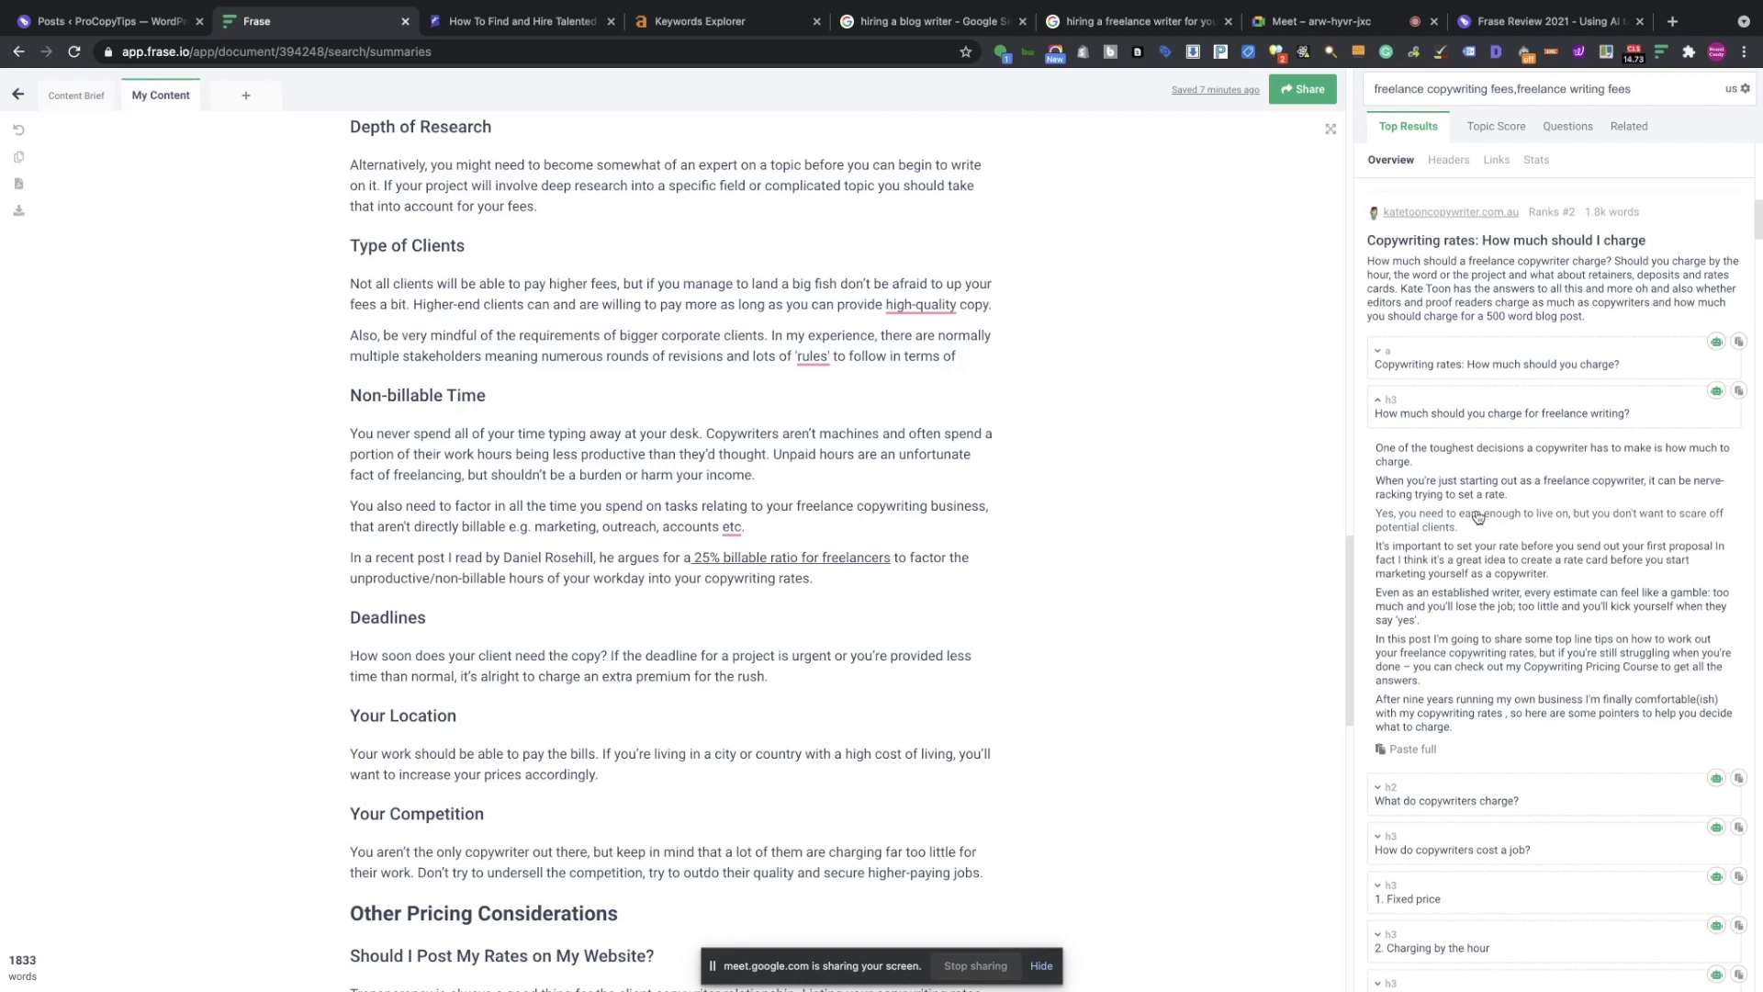
{"action": "scroll", "coordinate": [1476, 517], "scroll_direction": "down", "scroll_amount": 1}
Look over the finished article again from its title through the pricing-method sections up to "Retainer".
{"action": "scroll", "coordinate": [1476, 515], "scroll_direction": "up", "scroll_amount": 10}
{"action": "scroll", "coordinate": [1476, 512], "scroll_direction": "up", "scroll_amount": 15}
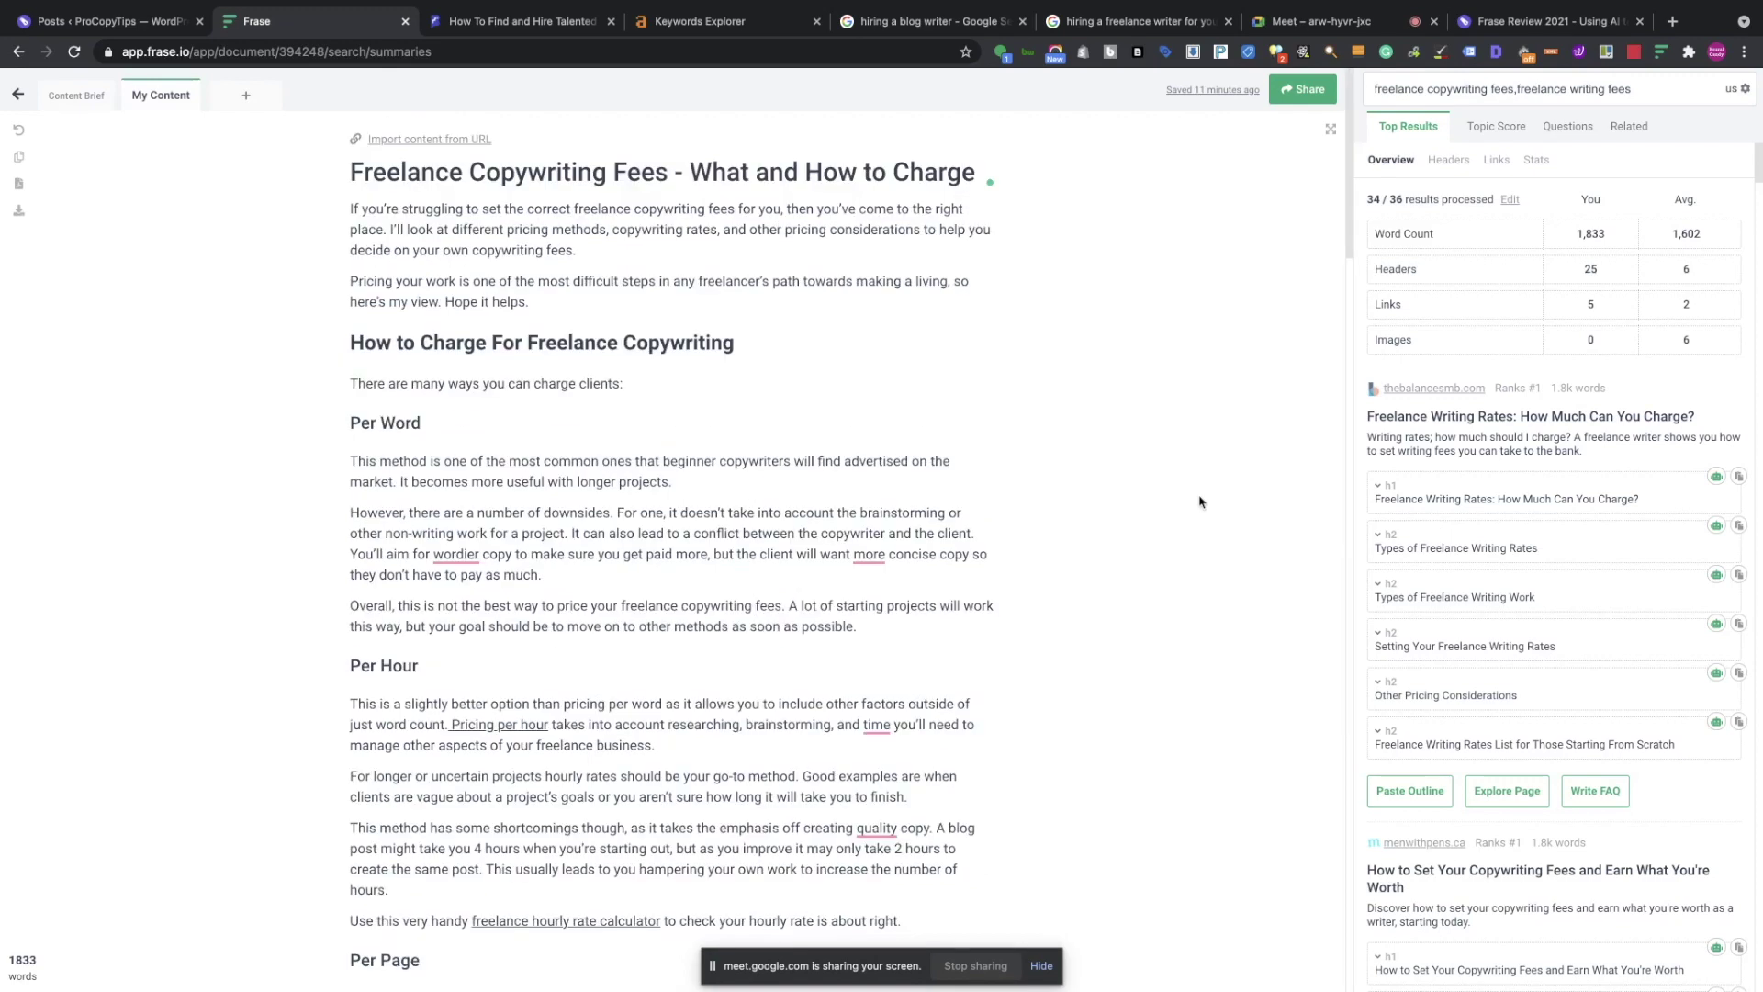
{"action": "scroll", "coordinate": [1199, 502], "scroll_direction": "down", "scroll_amount": 6}
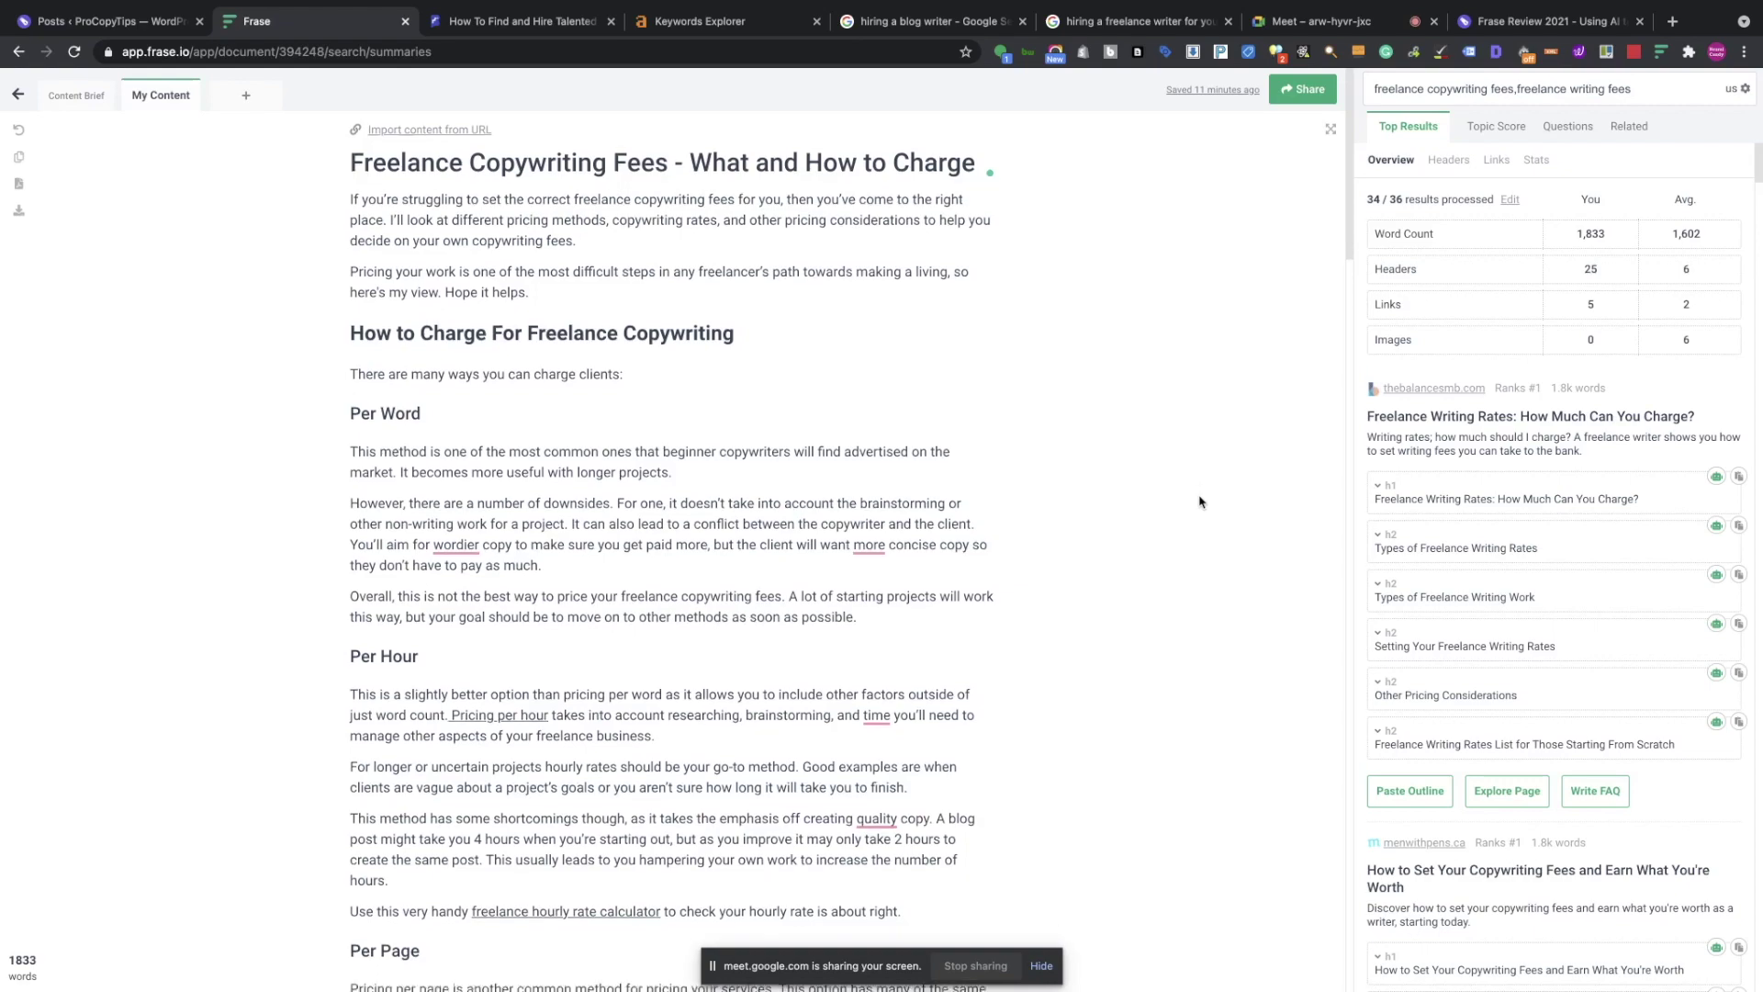
{"action": "scroll", "coordinate": [1199, 502], "scroll_direction": "down", "scroll_amount": 6}
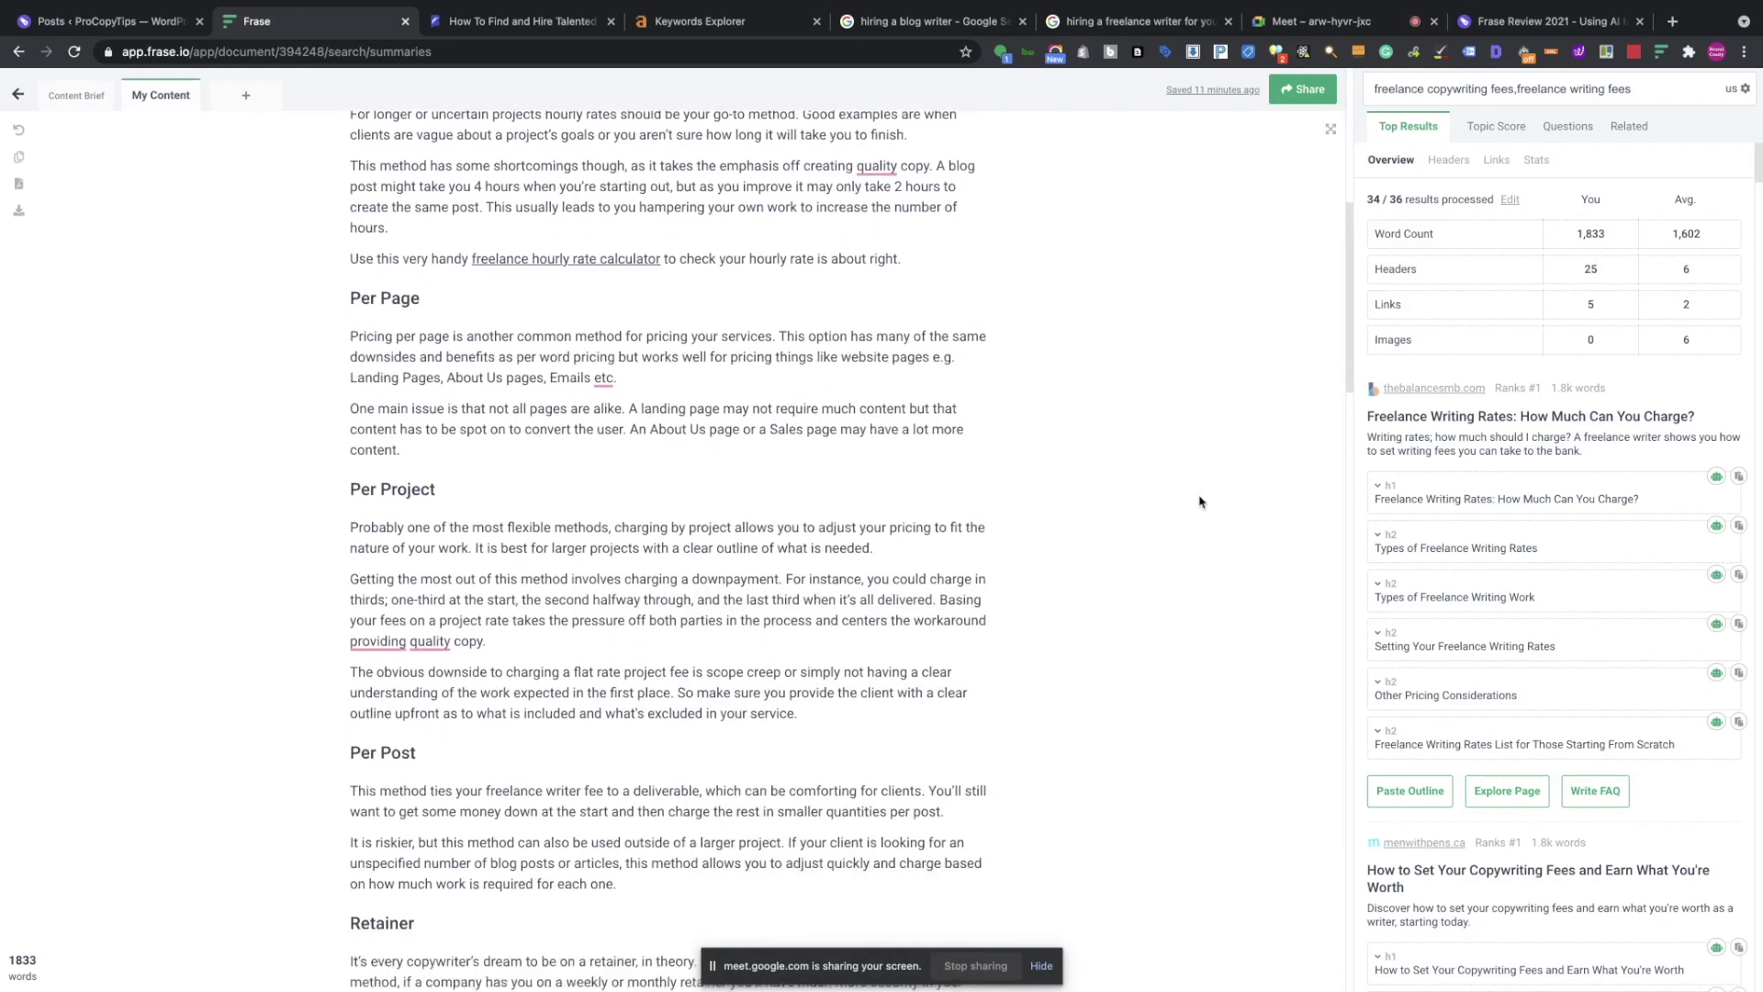
Display the finished article's topic scores and review its long-tail topics.
{"action": "scroll", "coordinate": [1199, 503], "scroll_direction": "up", "scroll_amount": 13}
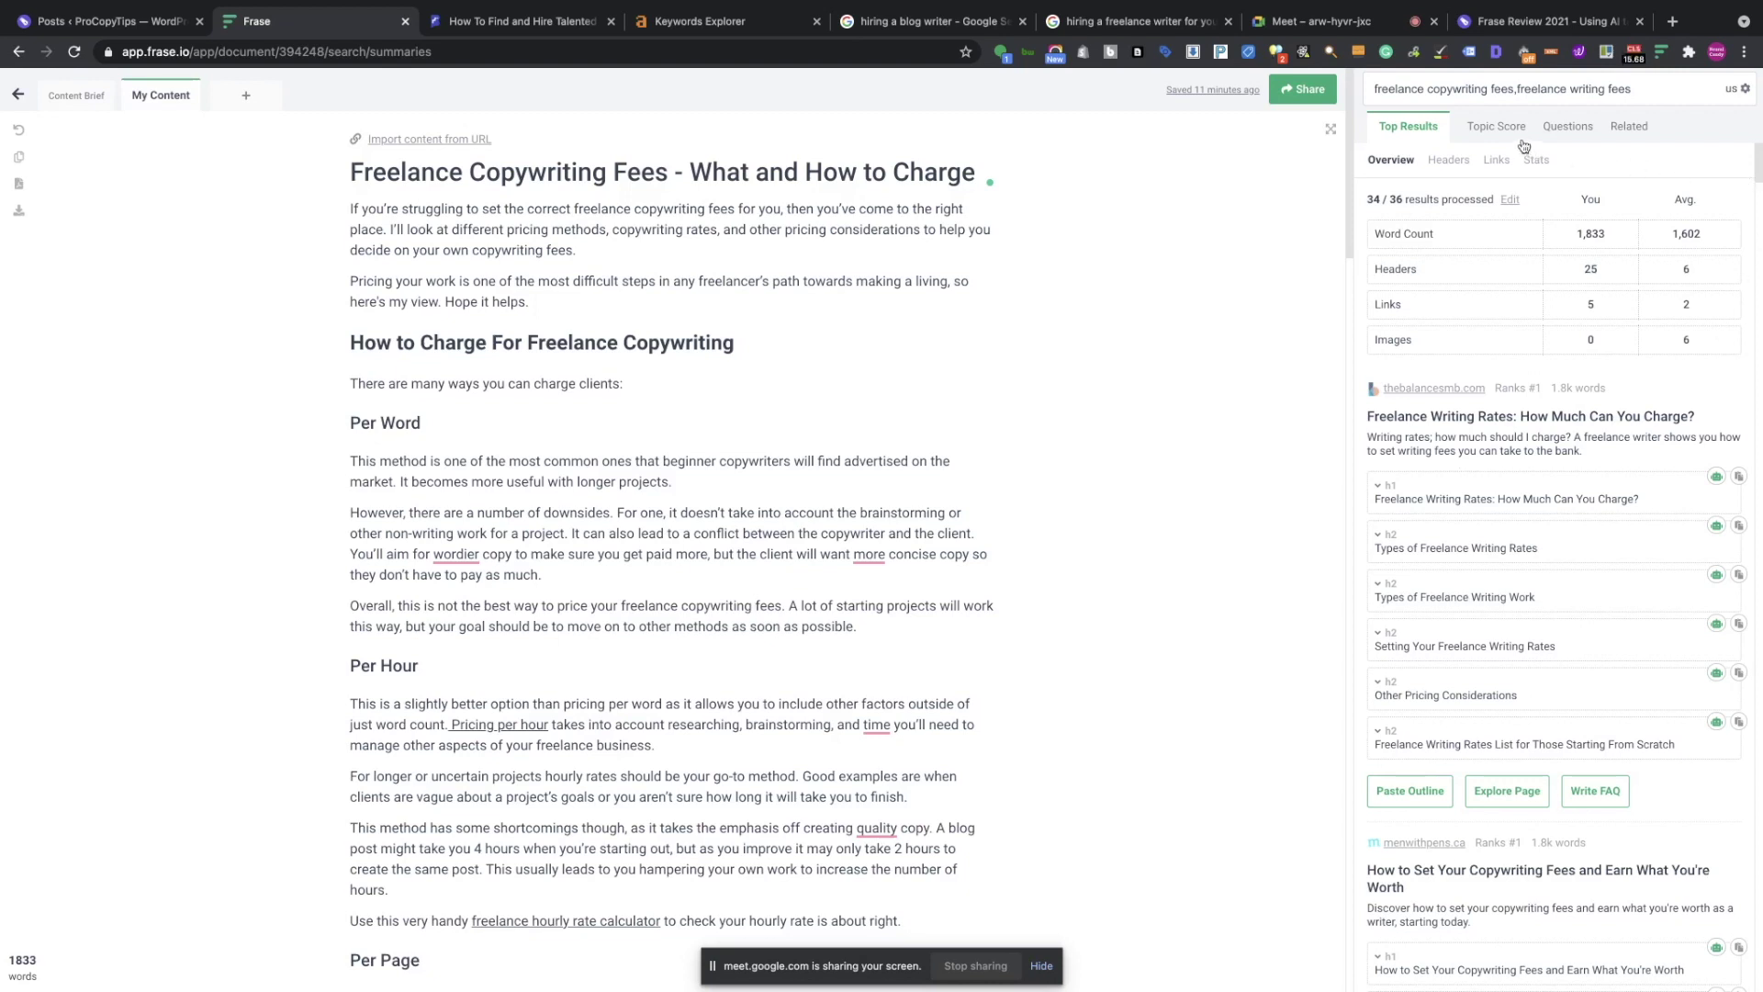
{"action": "left_click", "coordinate": [1495, 133]}
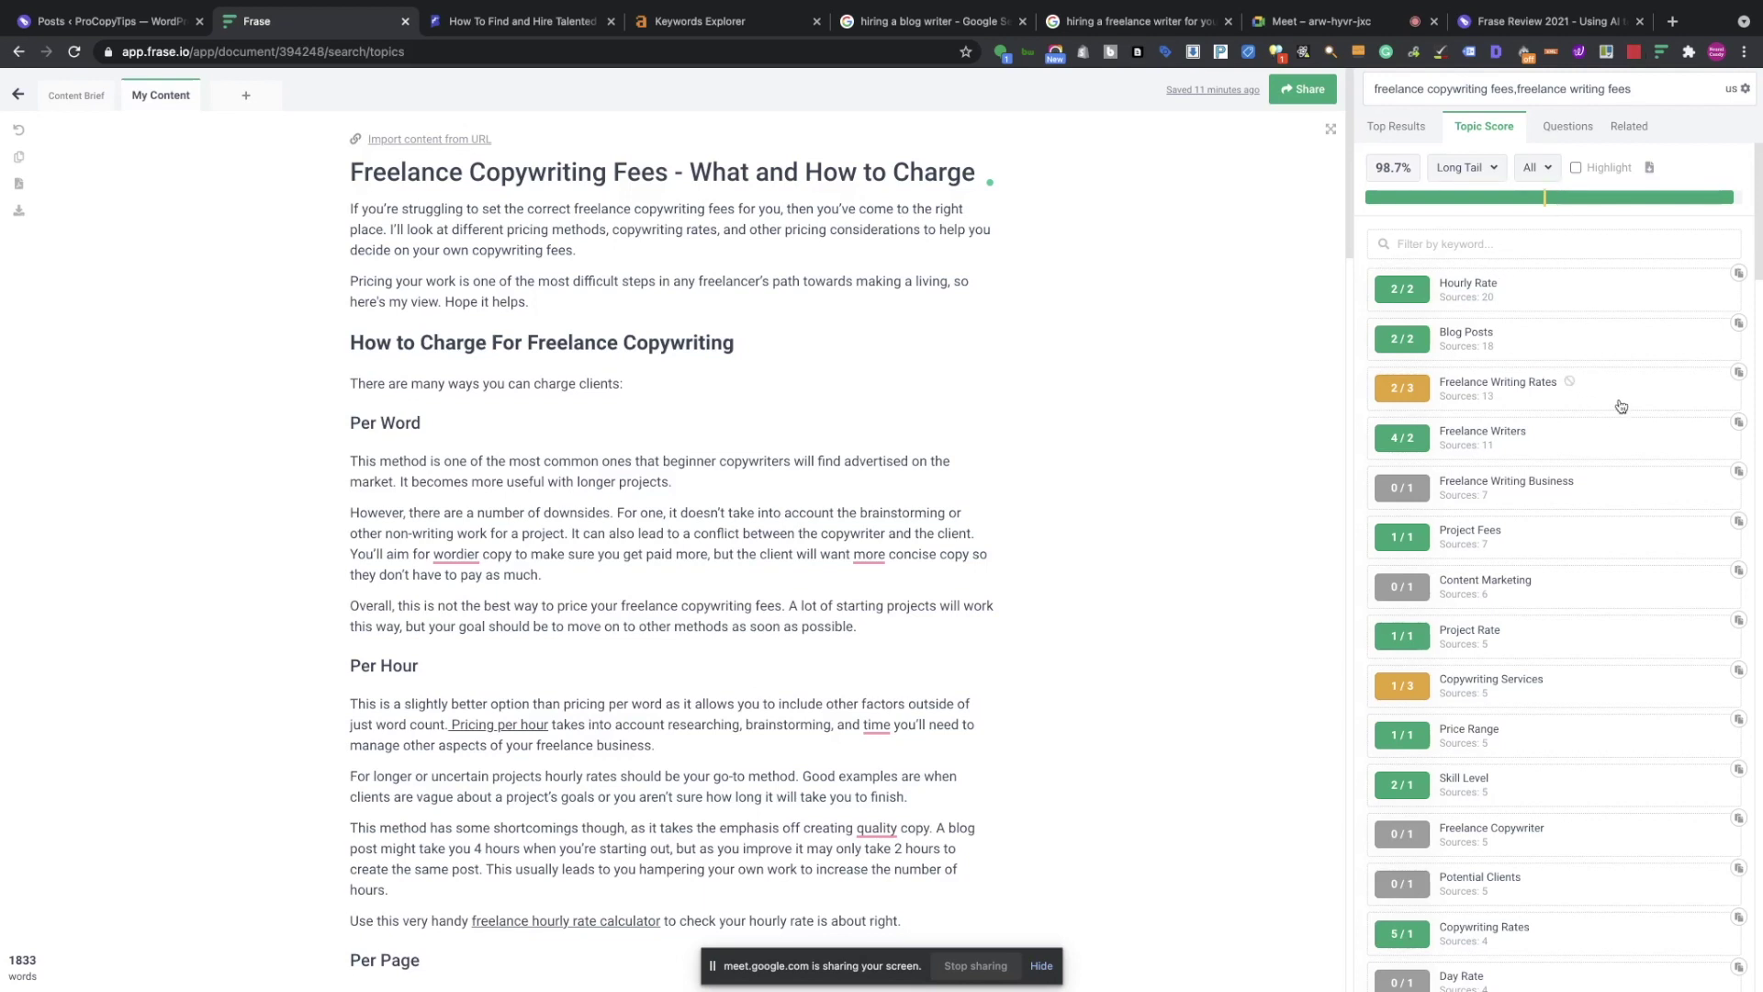
{"action": "scroll", "coordinate": [1620, 406], "scroll_direction": "down", "scroll_amount": 1}
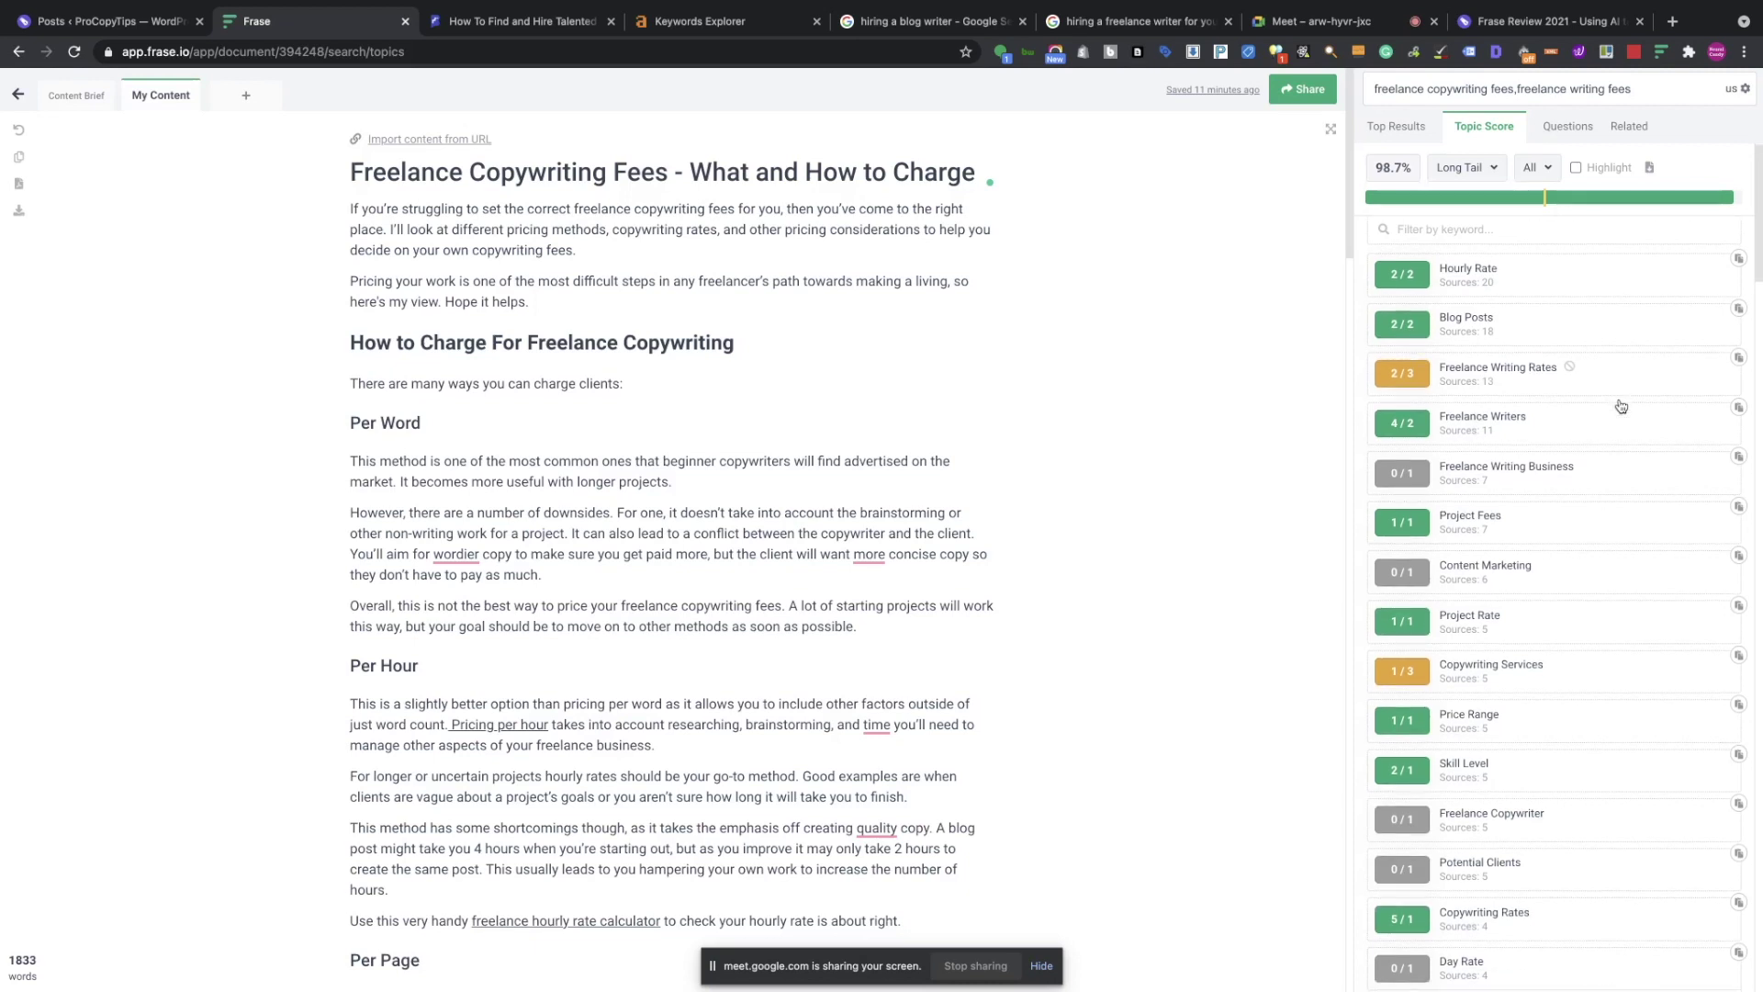